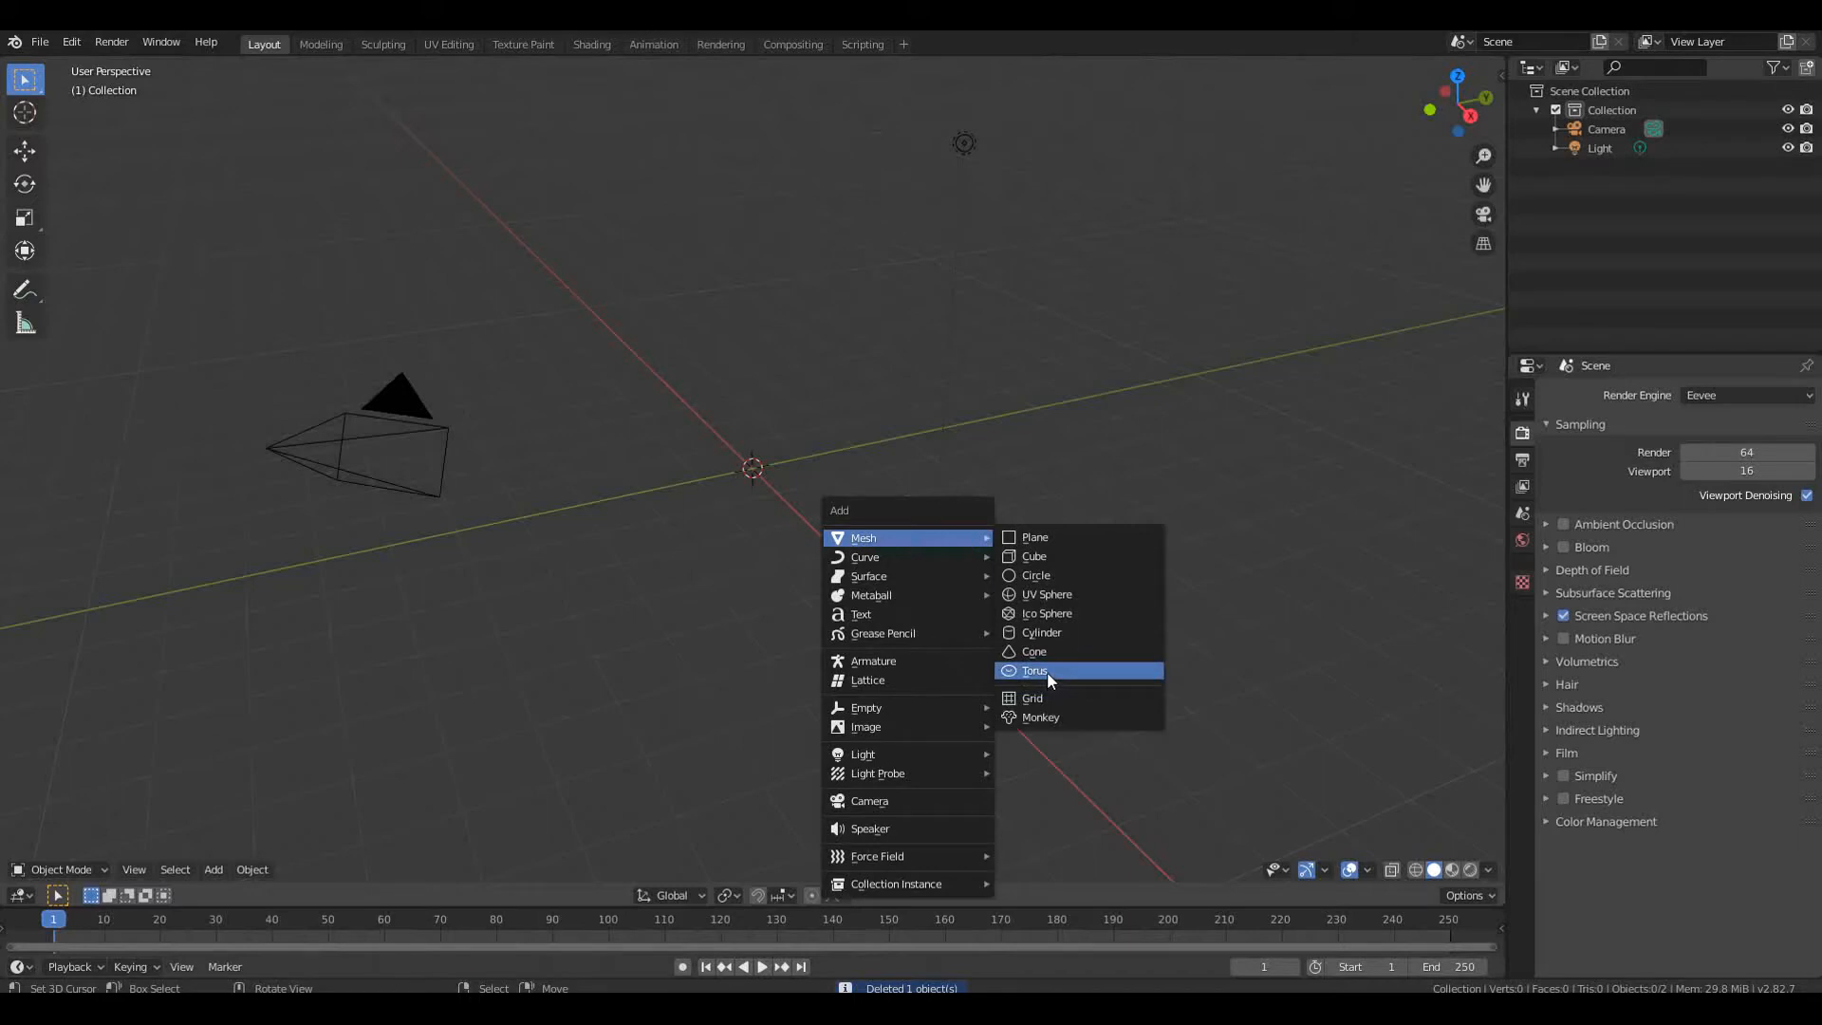
Add a torus mesh at the scene origin and look at it straight from the top
{"action": "left_click", "coordinate": [1046, 672]}
{"action": "scroll", "coordinate": [851, 541], "scroll_direction": "up", "scroll_amount": 1}
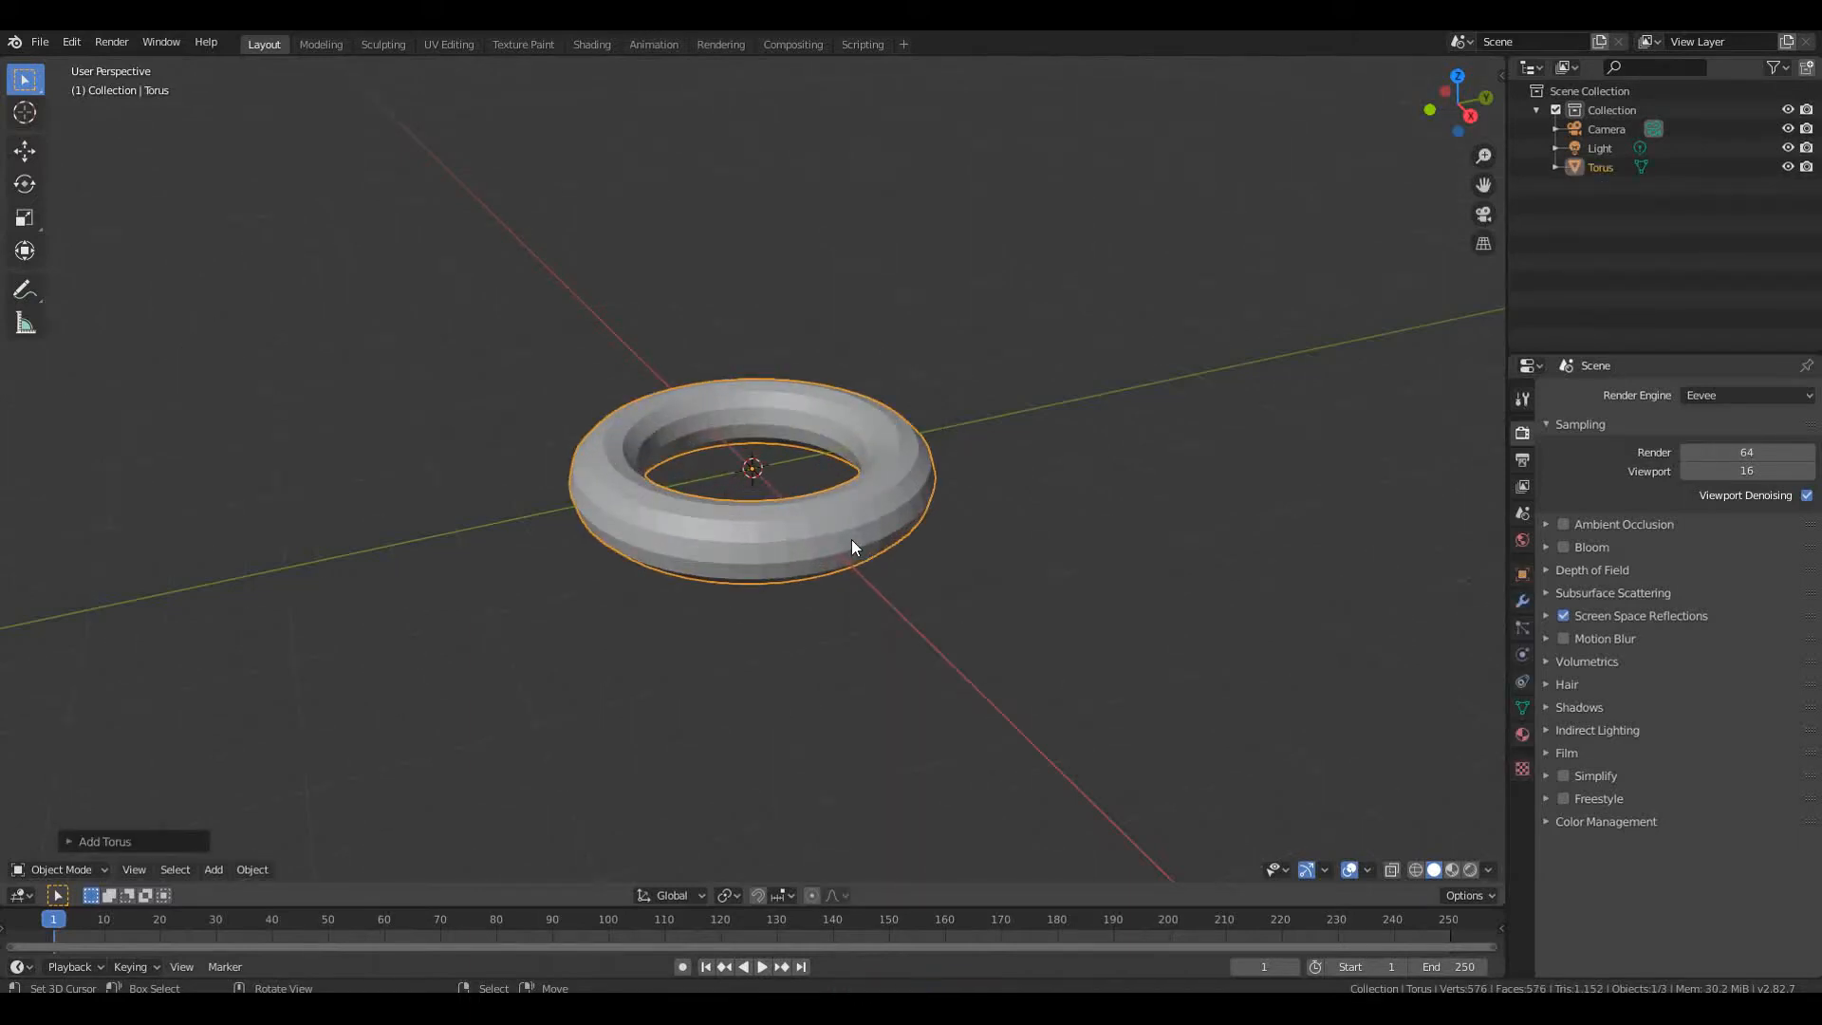
{"action": "key", "text": "KP_7"}
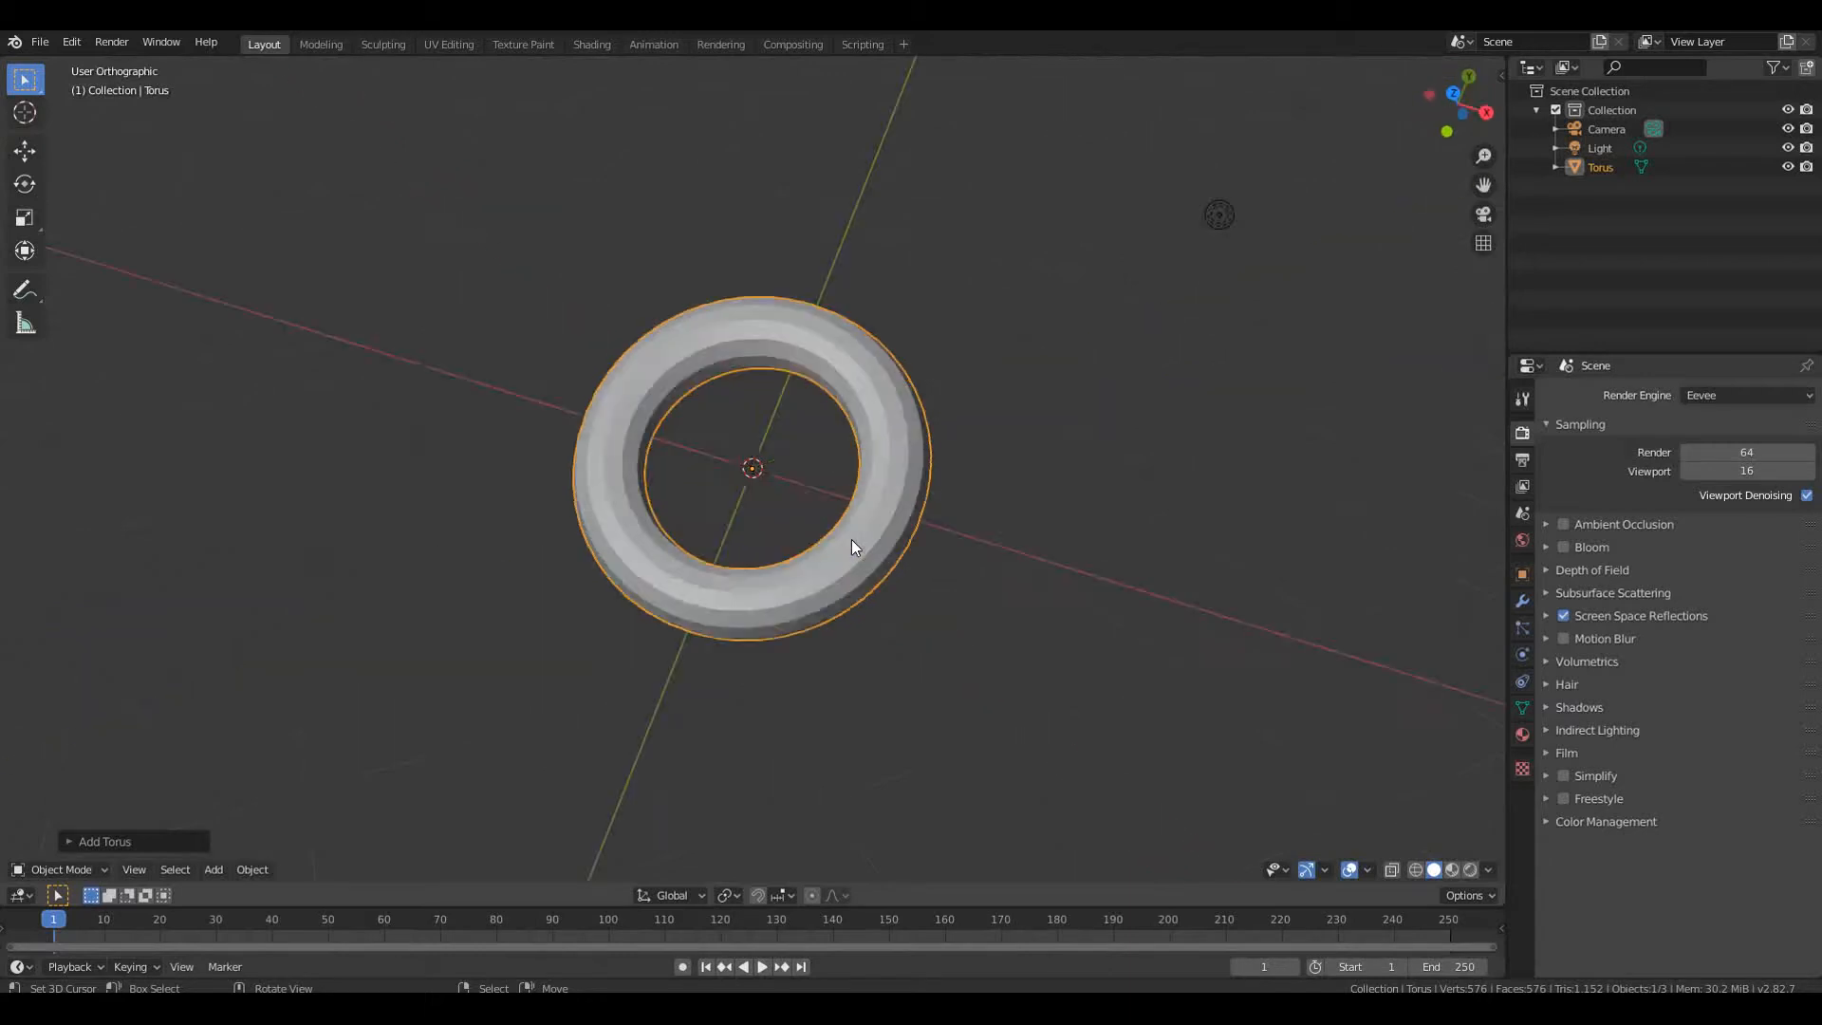
Enter Edit Mode on the torus and switch the viewport shading to wireframe
{"action": "key", "text": "Tab"}
{"action": "scroll", "coordinate": [851, 539], "scroll_direction": "up", "scroll_amount": 1}
{"action": "scroll", "coordinate": [852, 539], "scroll_direction": "up", "scroll_amount": 1}
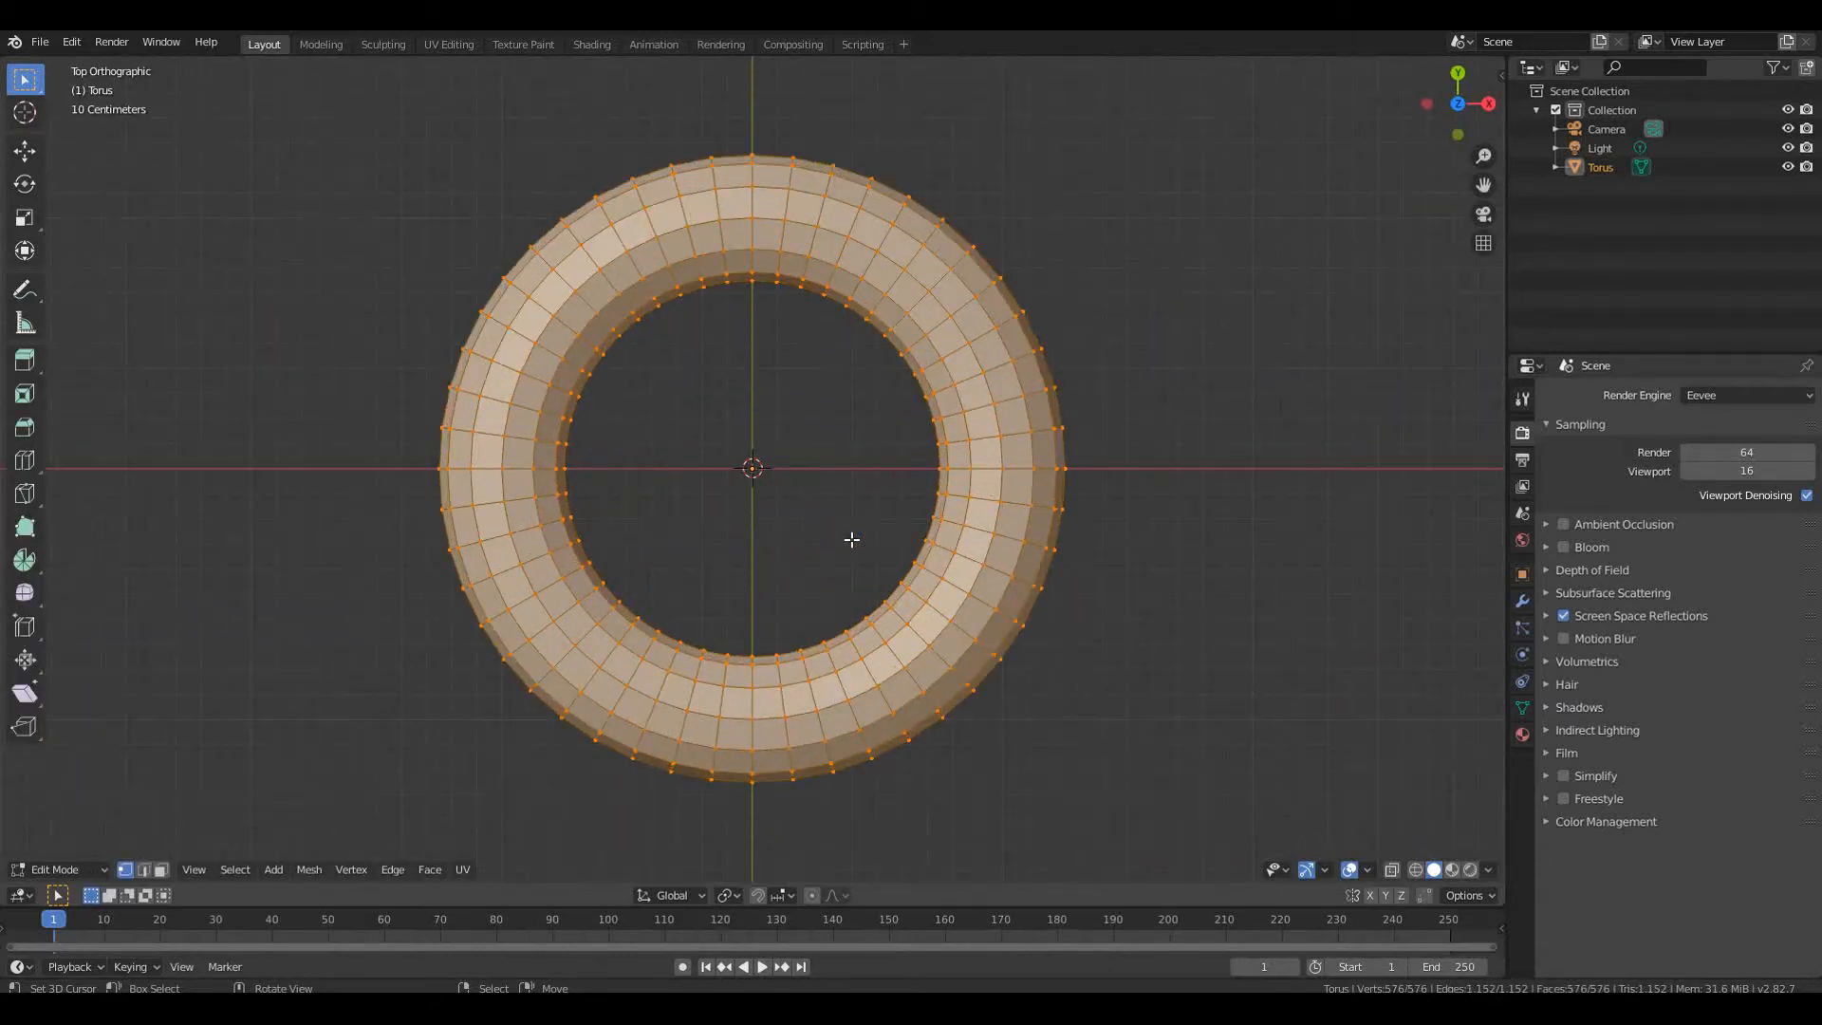
{"action": "key", "text": "z"}
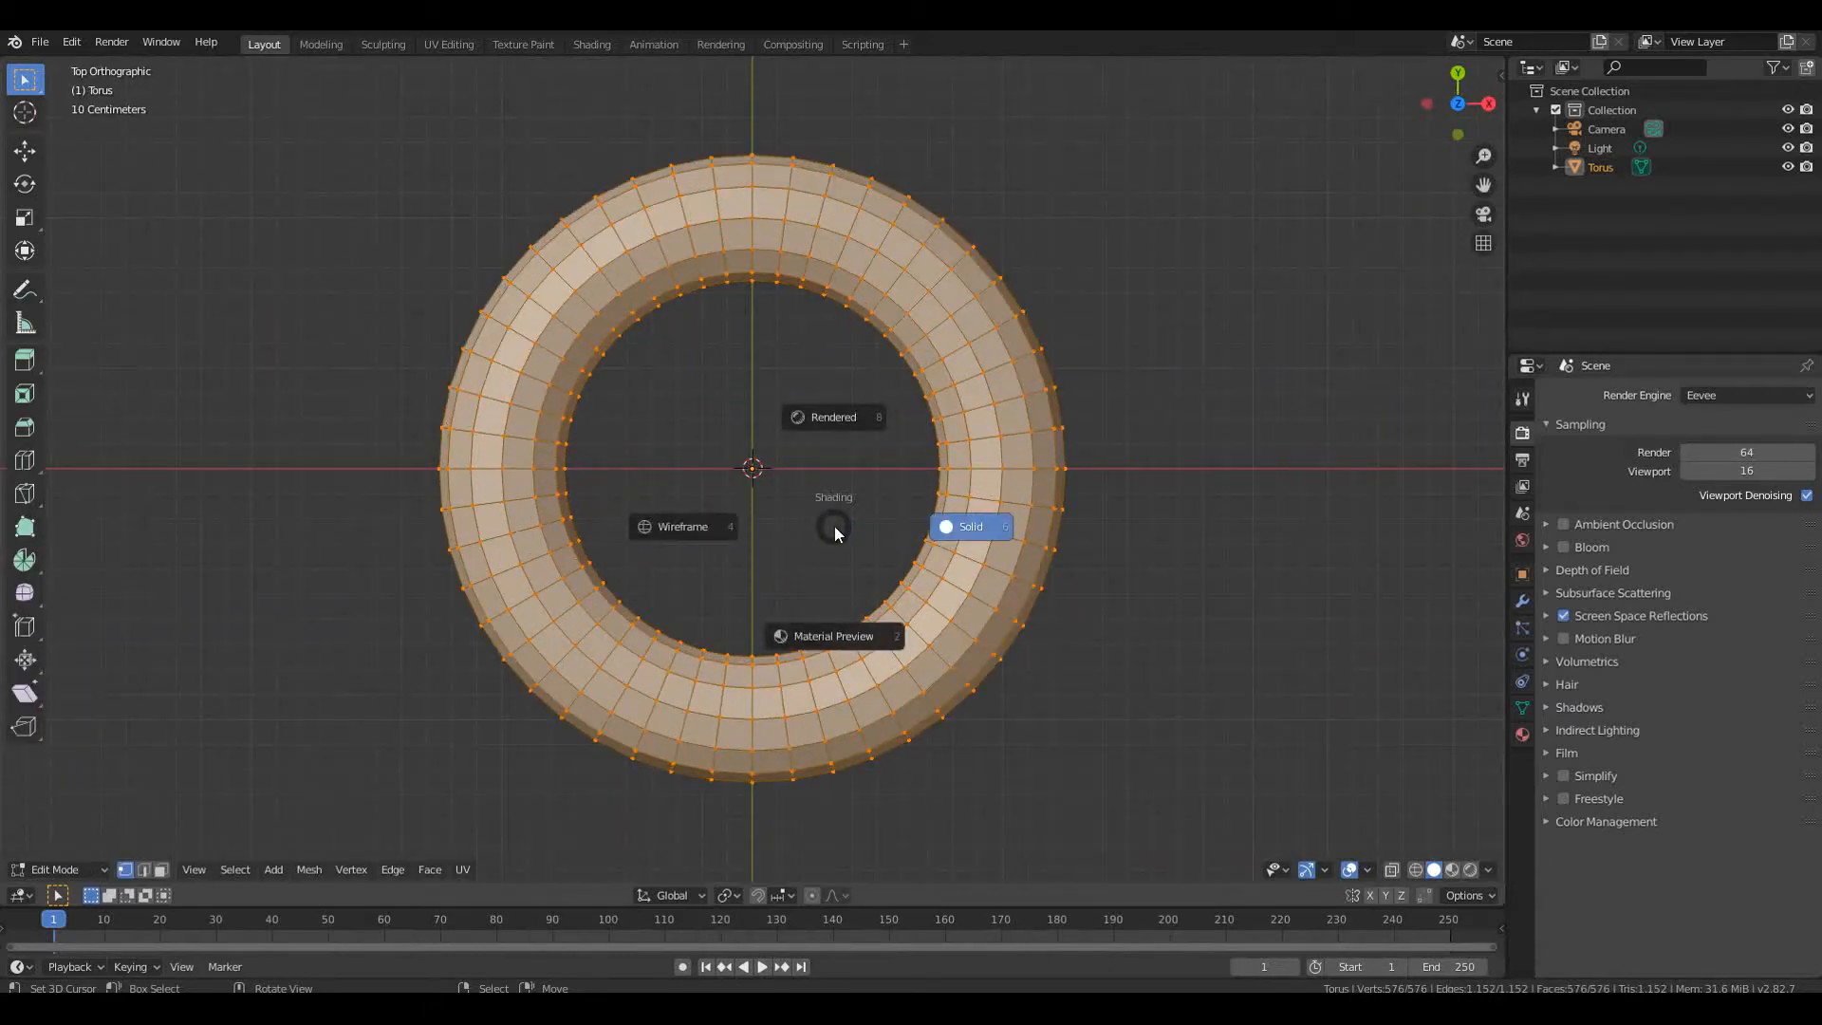
{"action": "left_click", "coordinate": [760, 527]}
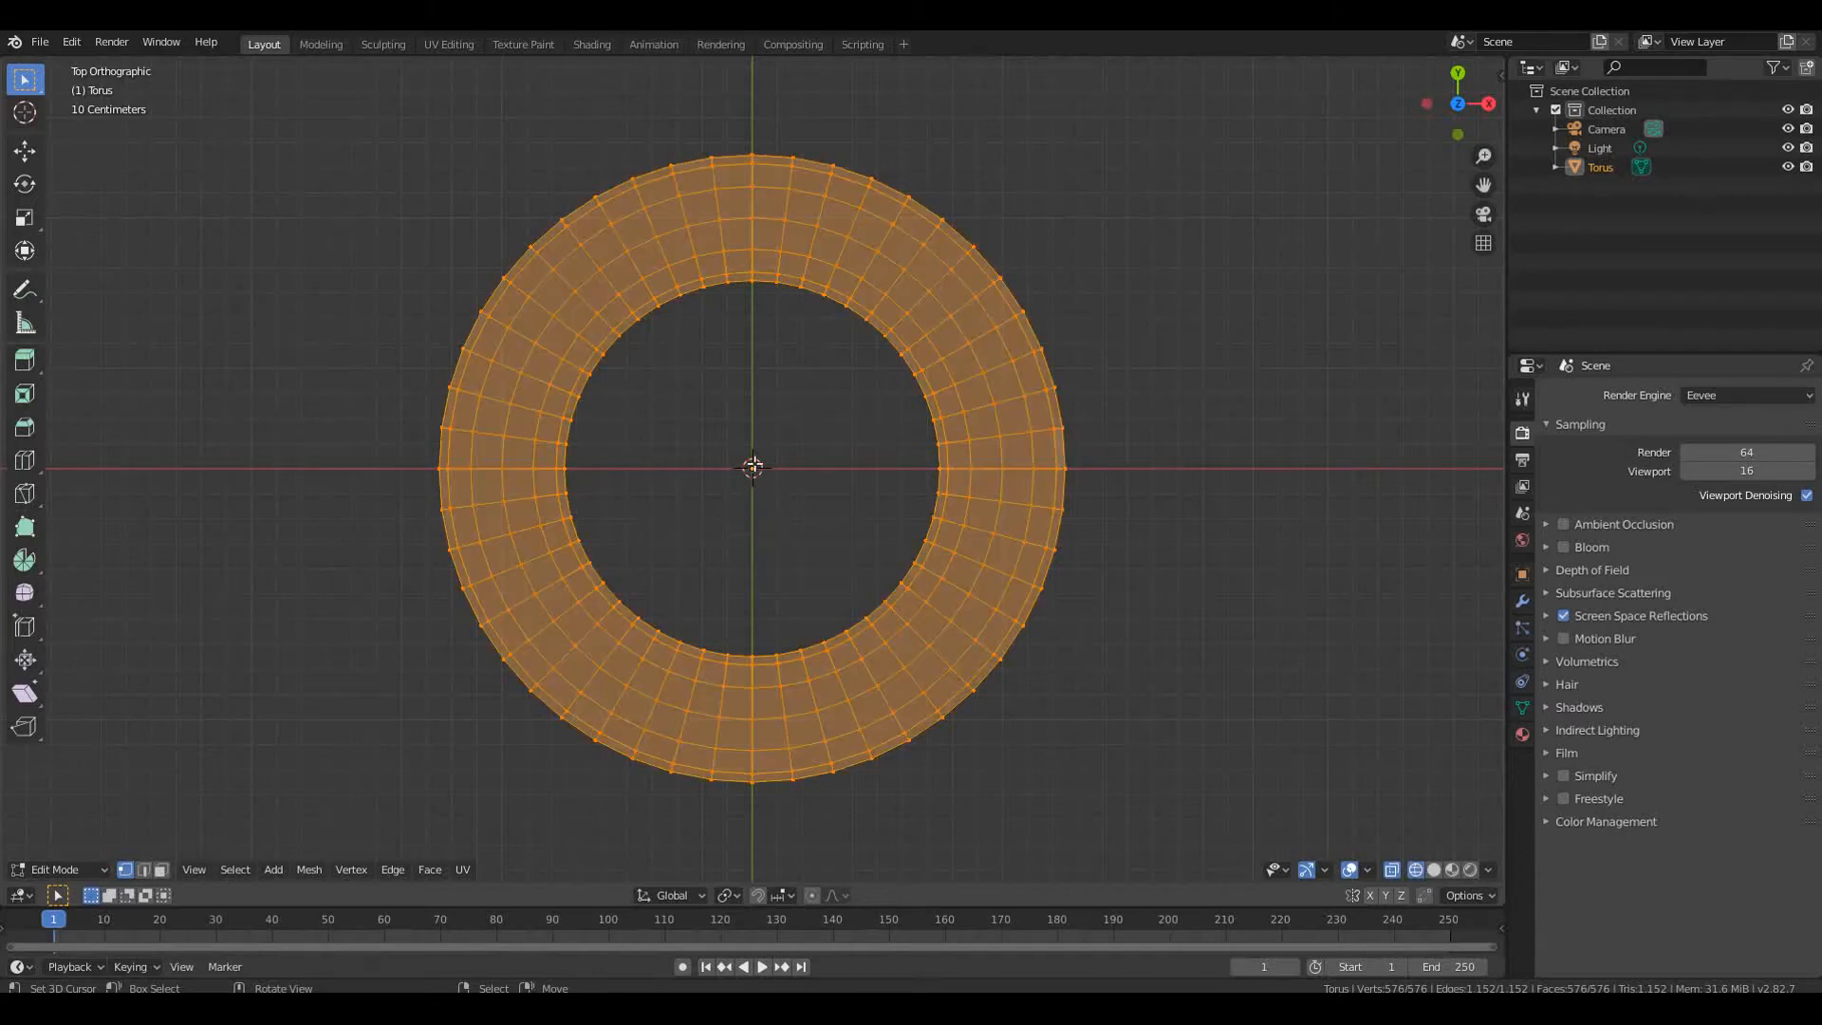
Deselect everything and circle-select all vertices on the inner half of the torus, centred on its origin
{"action": "left_click", "coordinate": [754, 465]}
{"action": "key", "text": "c"}
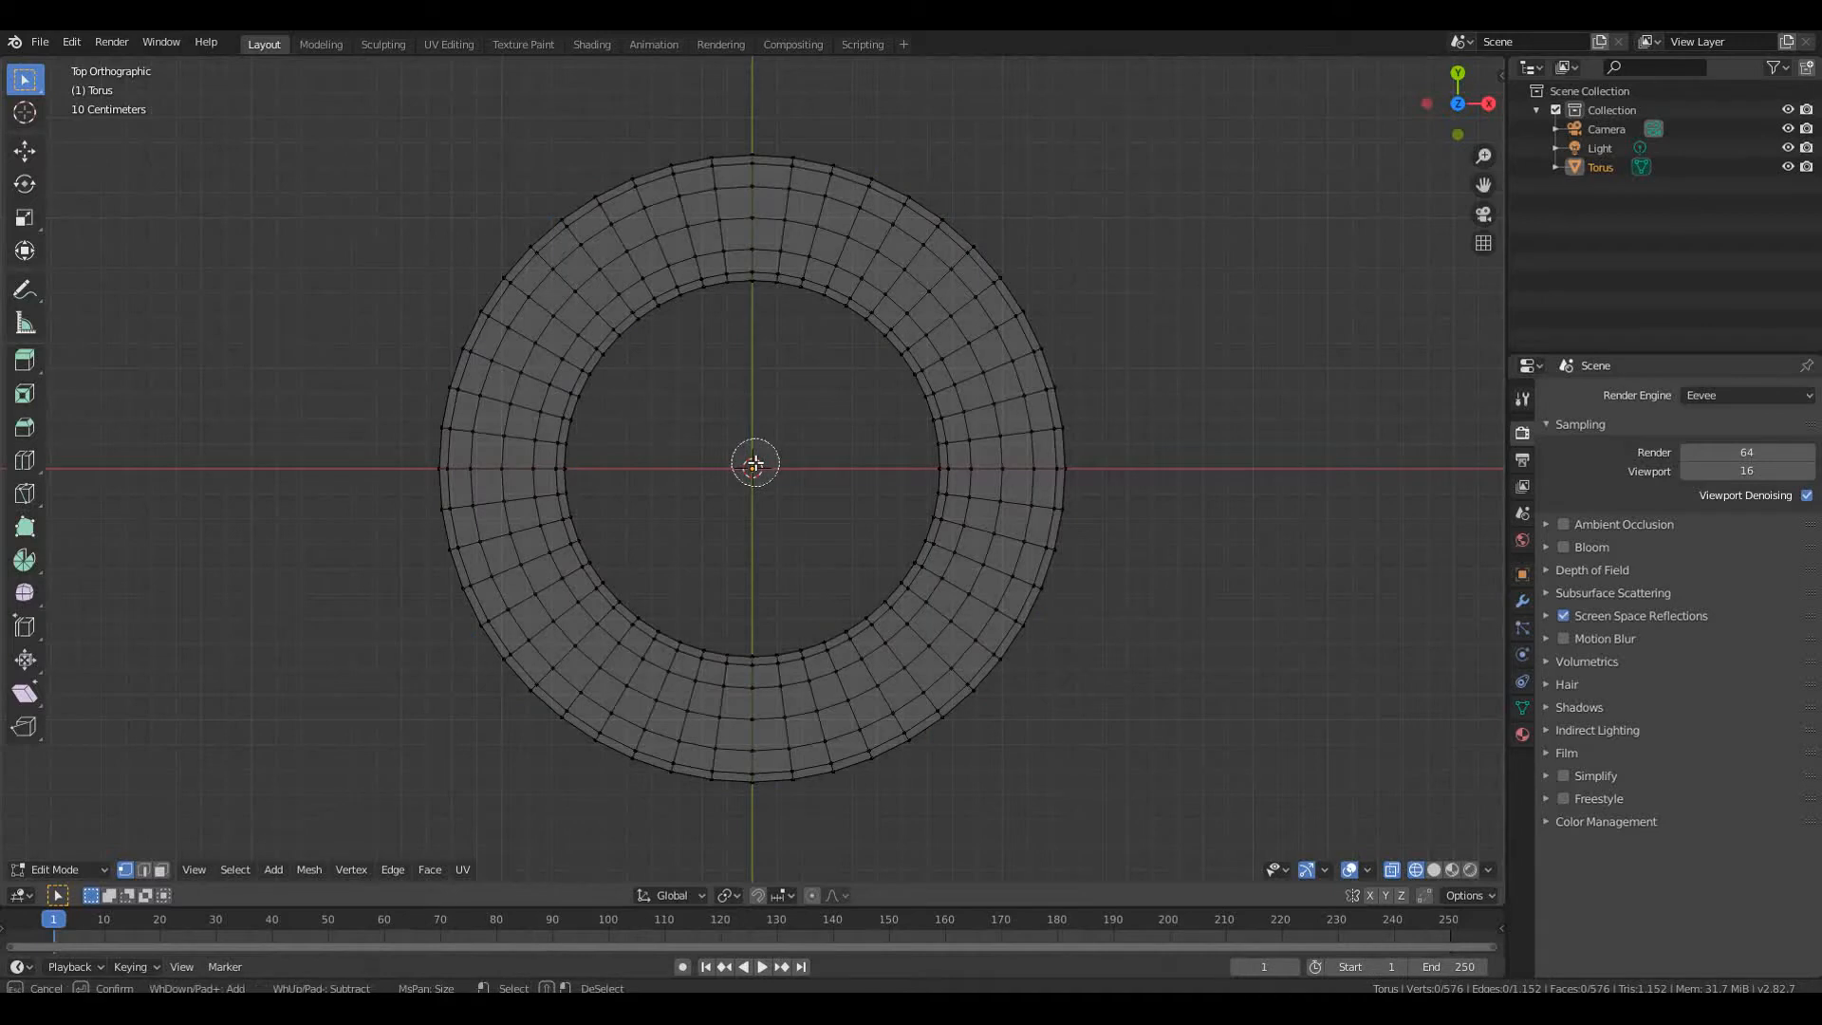
{"action": "scroll", "coordinate": [753, 465], "scroll_direction": "down", "scroll_amount": 10}
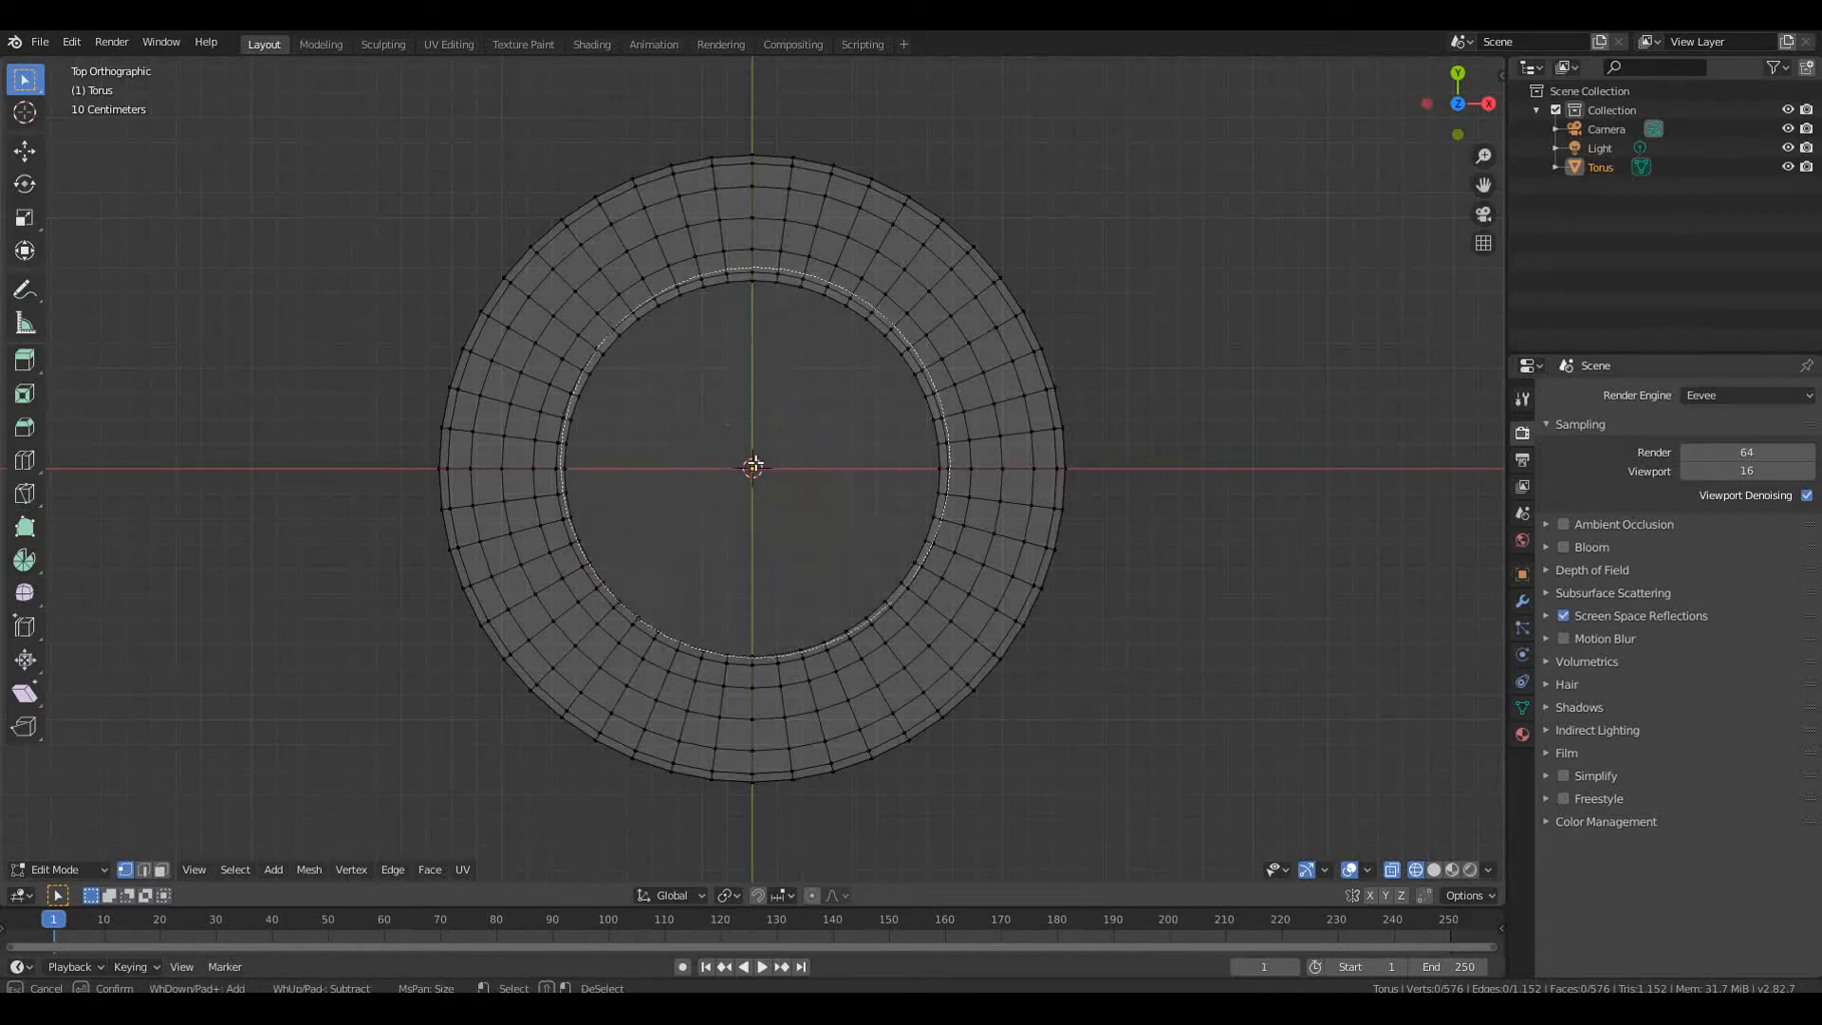
{"action": "scroll", "coordinate": [754, 465], "scroll_direction": "down", "scroll_amount": 3}
{"action": "scroll", "coordinate": [754, 465], "scroll_direction": "down", "scroll_amount": 1}
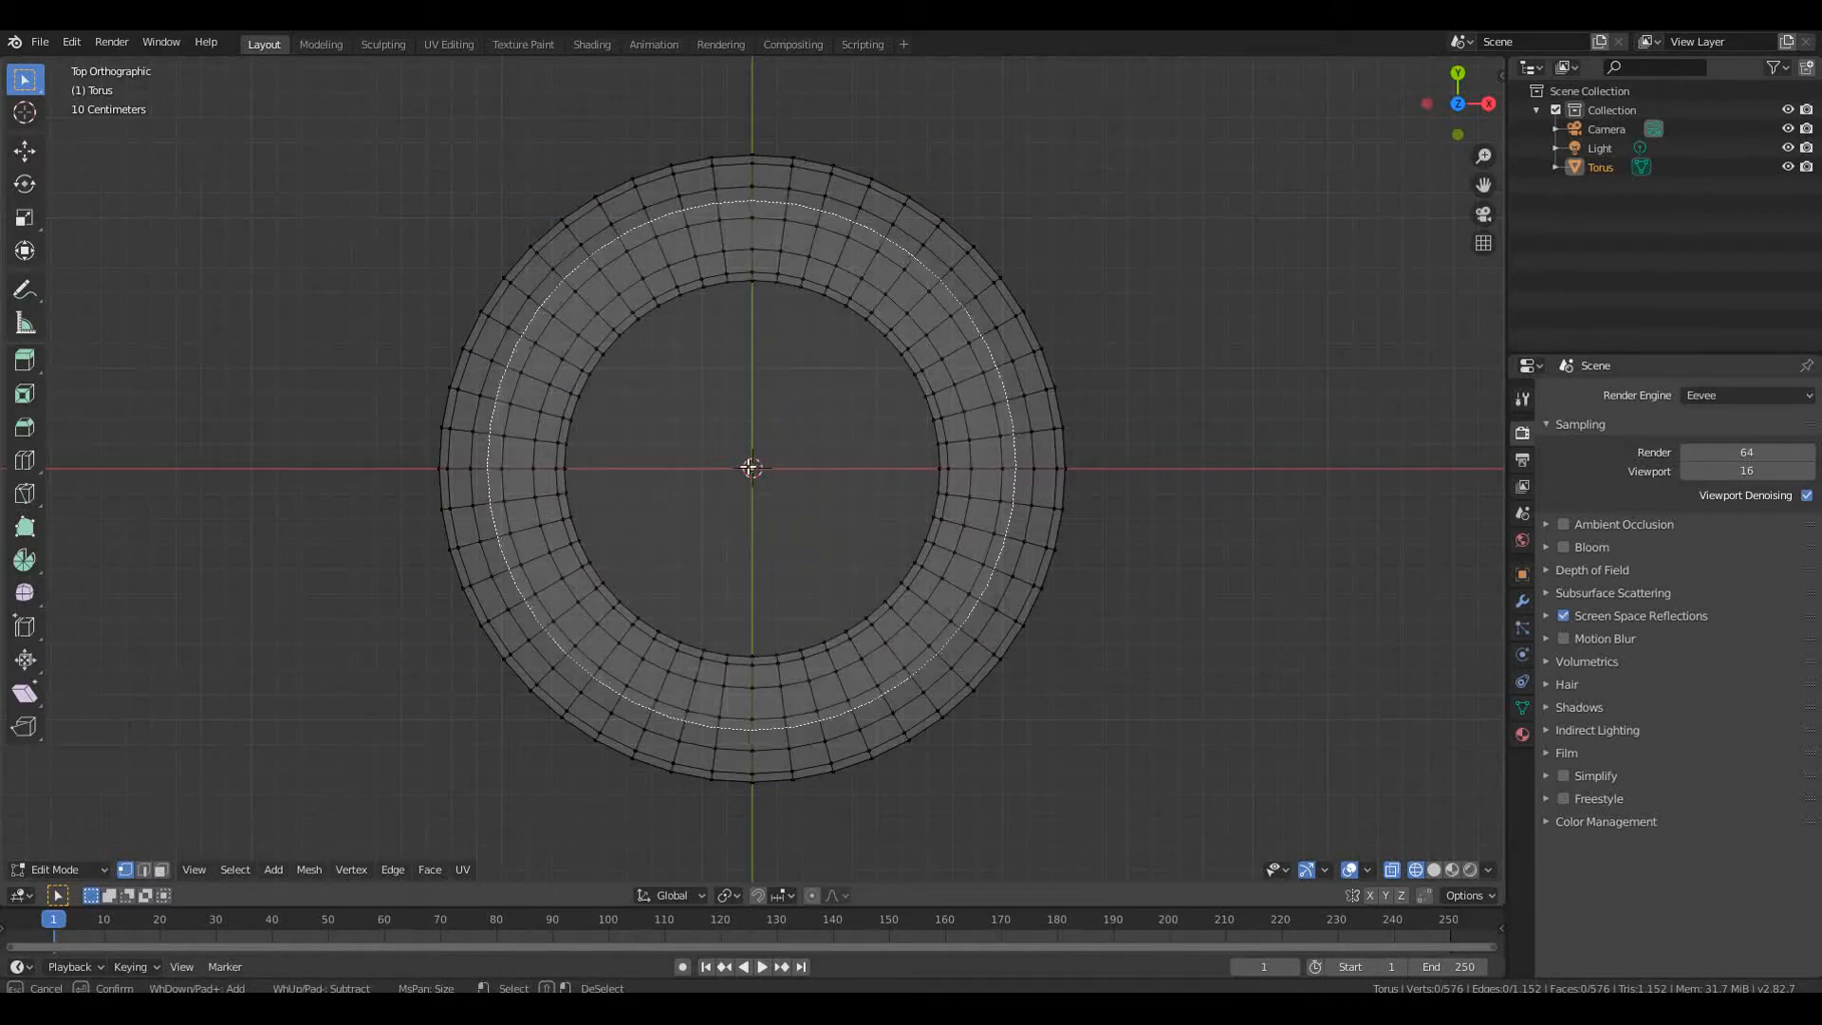
{"action": "left_click", "coordinate": [751, 467]}
{"action": "key", "text": "Escape"}
Return to solid shading, extrude the selected inner region in place, and scale it to 0 along Z
{"action": "middle_click_drag", "start_coordinate": [772, 547], "coordinate": [756, 381]}
{"action": "key", "text": "z"}
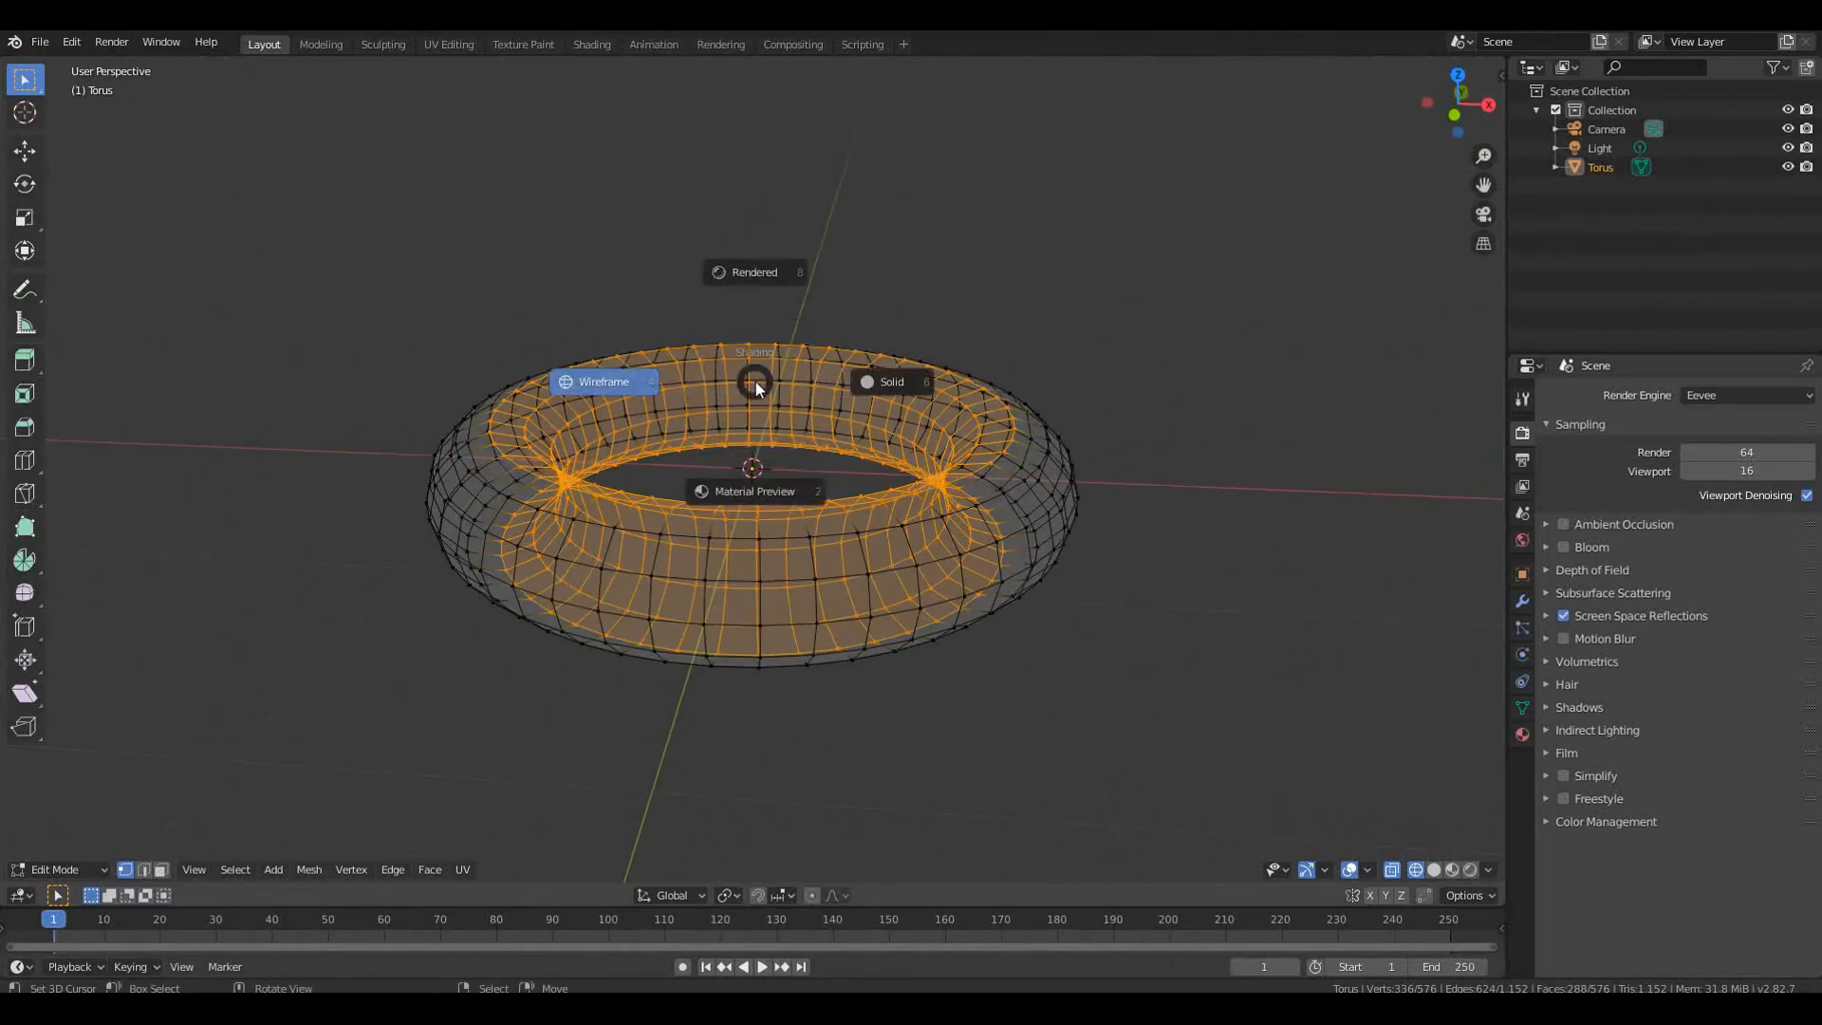
{"action": "left_click", "coordinate": [871, 390]}
{"action": "middle_click_drag", "start_coordinate": [871, 390], "coordinate": [796, 472]}
{"action": "key", "text": "e"}
{"action": "left_click", "coordinate": [794, 470]}
{"action": "type", "text": "sz"}
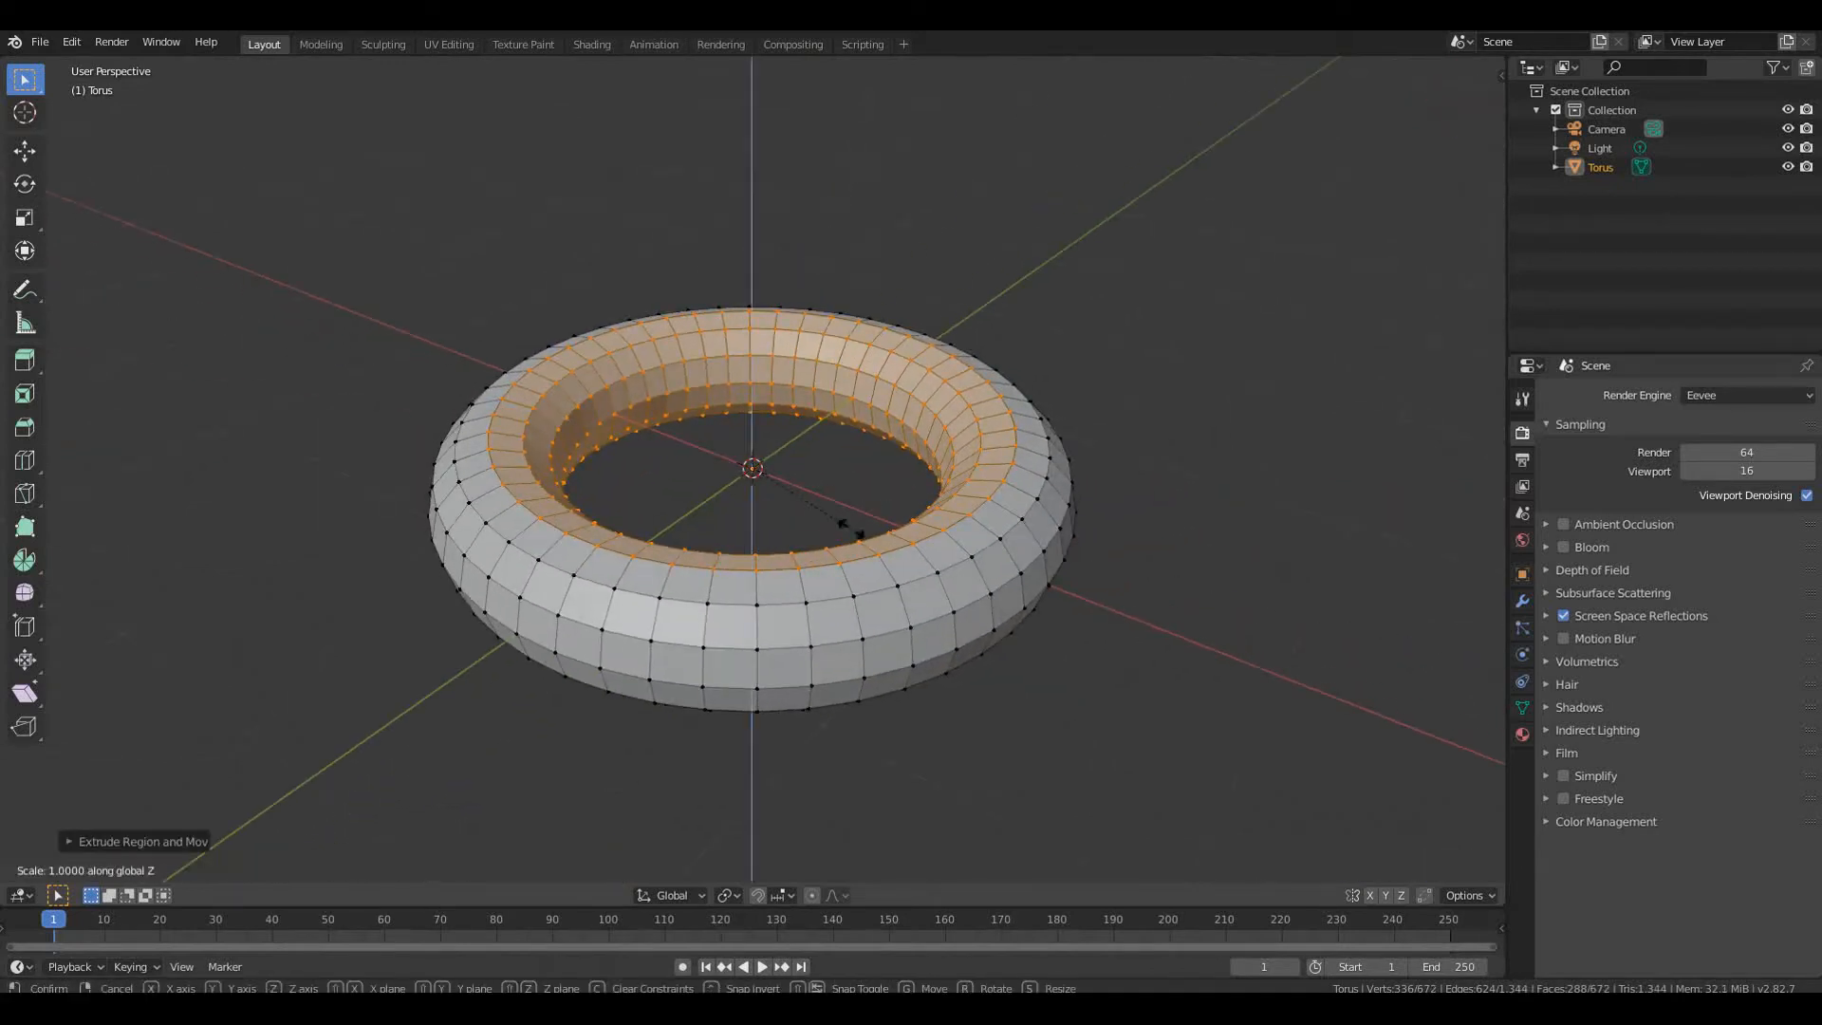
{"action": "type", "text": "0"}
{"action": "key", "text": "Return"}
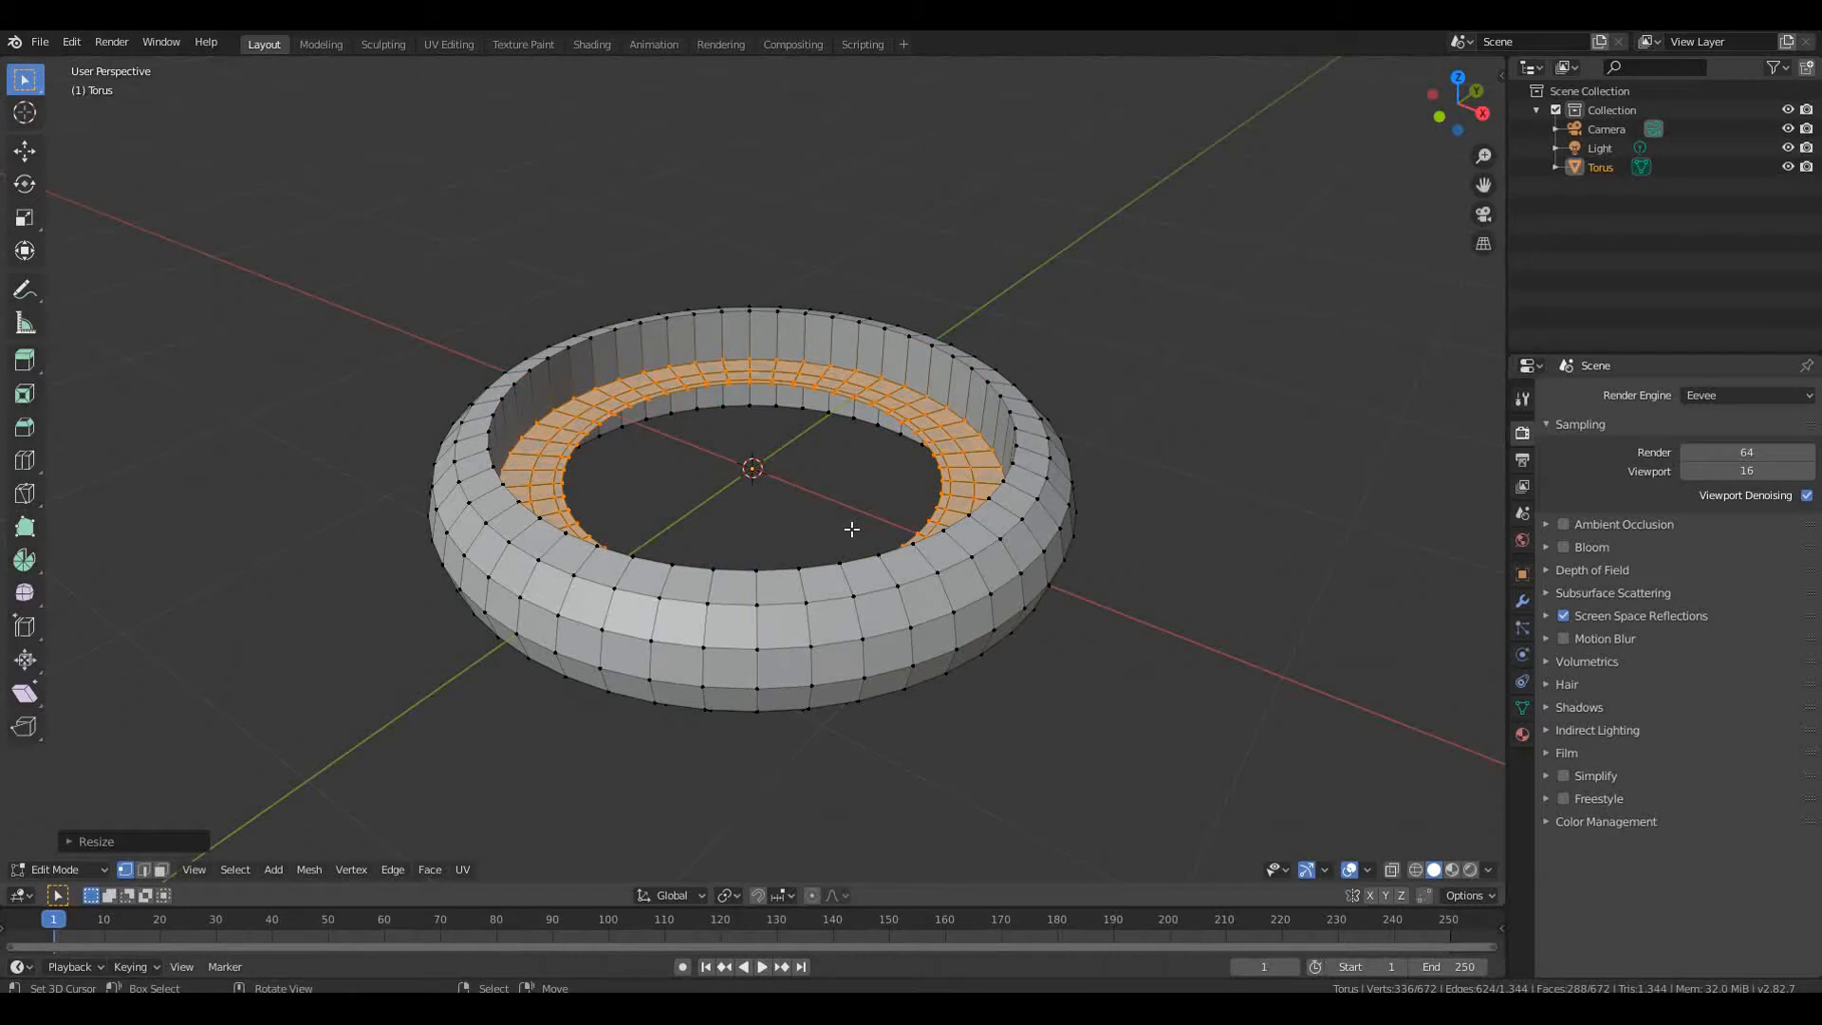
Delete the flattened inner faces and merge all of the ring's vertices by distance
{"action": "key", "text": "x"}
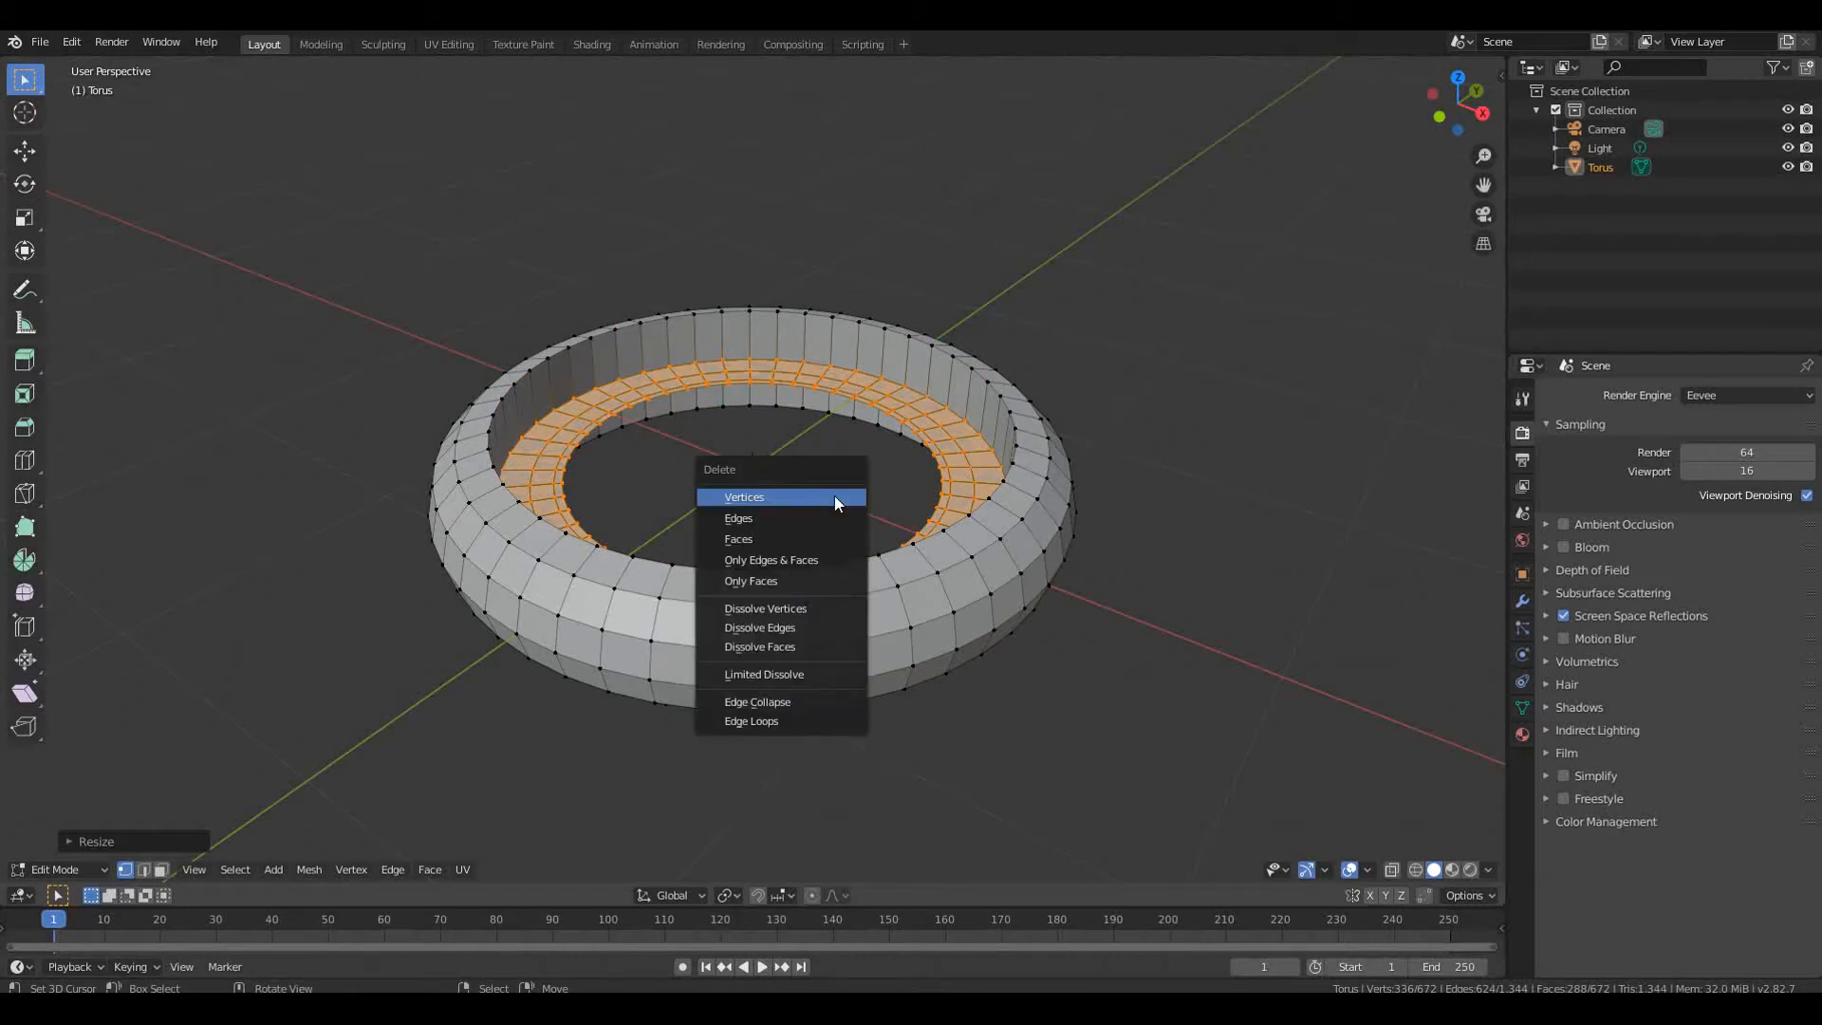
{"action": "left_click", "coordinate": [819, 537]}
{"action": "key", "text": "a"}
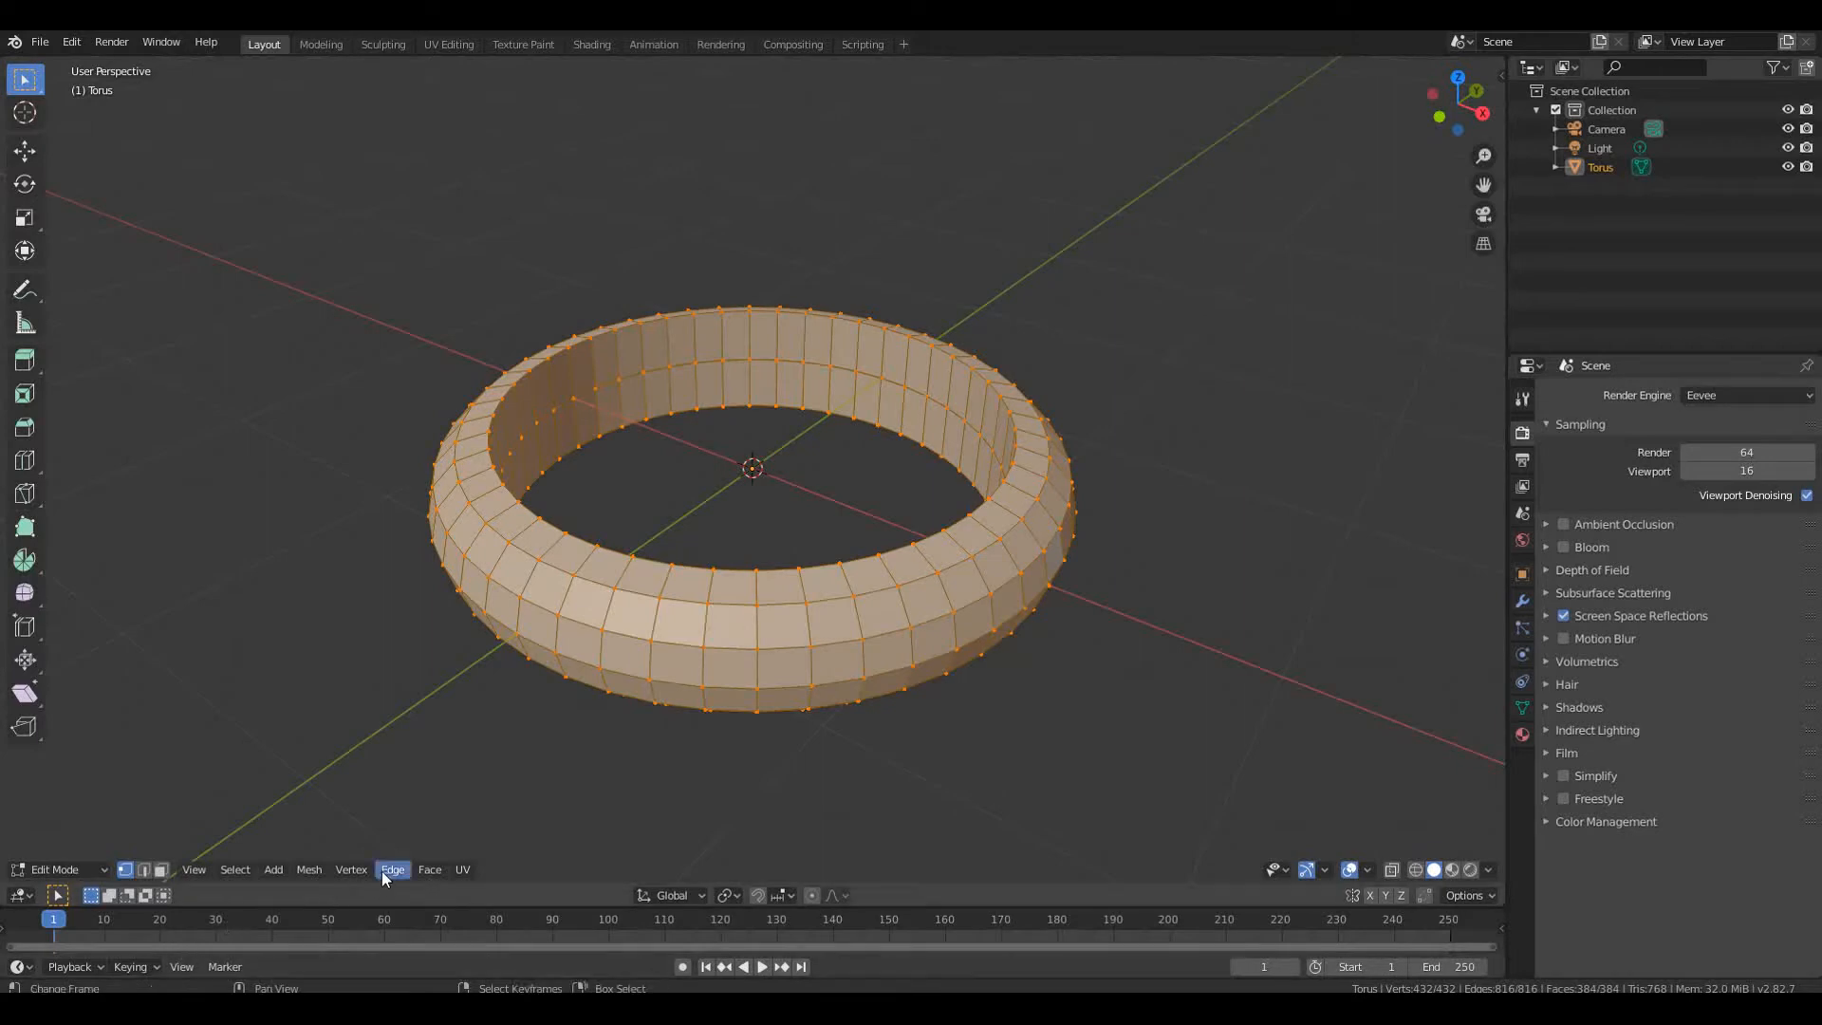
{"action": "left_click", "coordinate": [307, 869]}
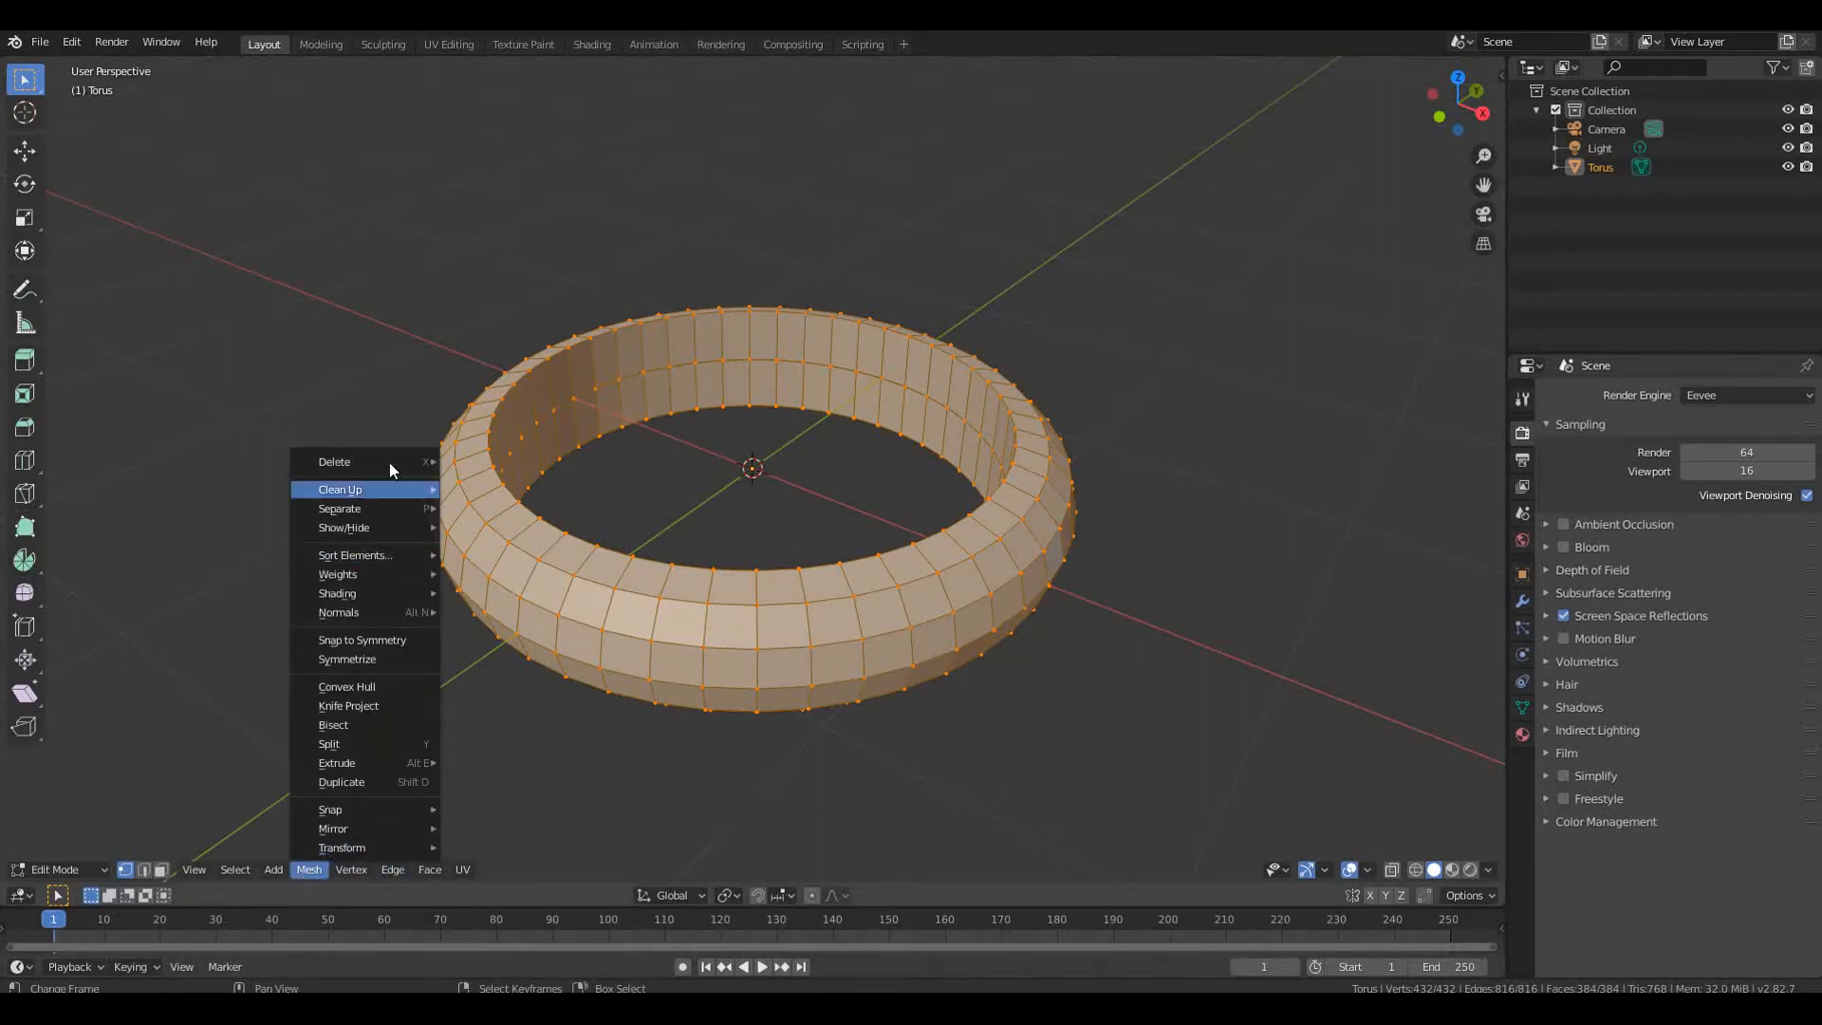
{"action": "mouse_move", "coordinate": [381, 486]}
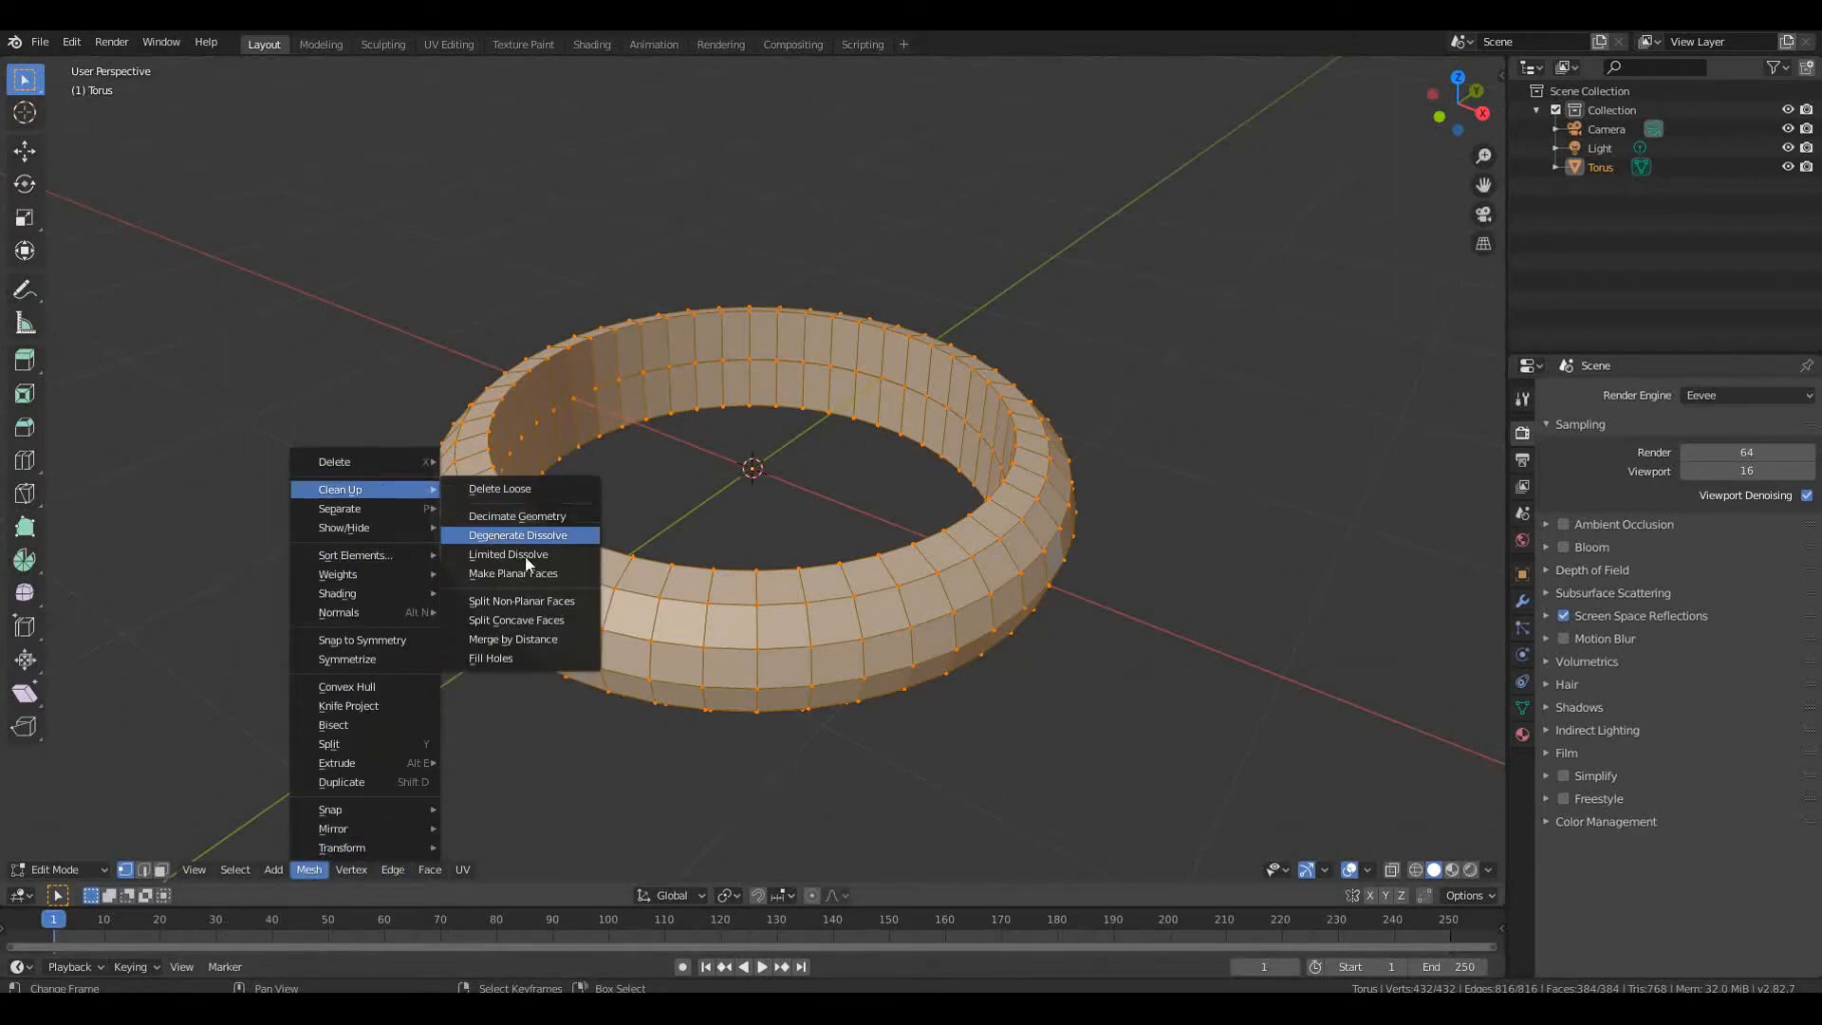
{"action": "left_click", "coordinate": [522, 639]}
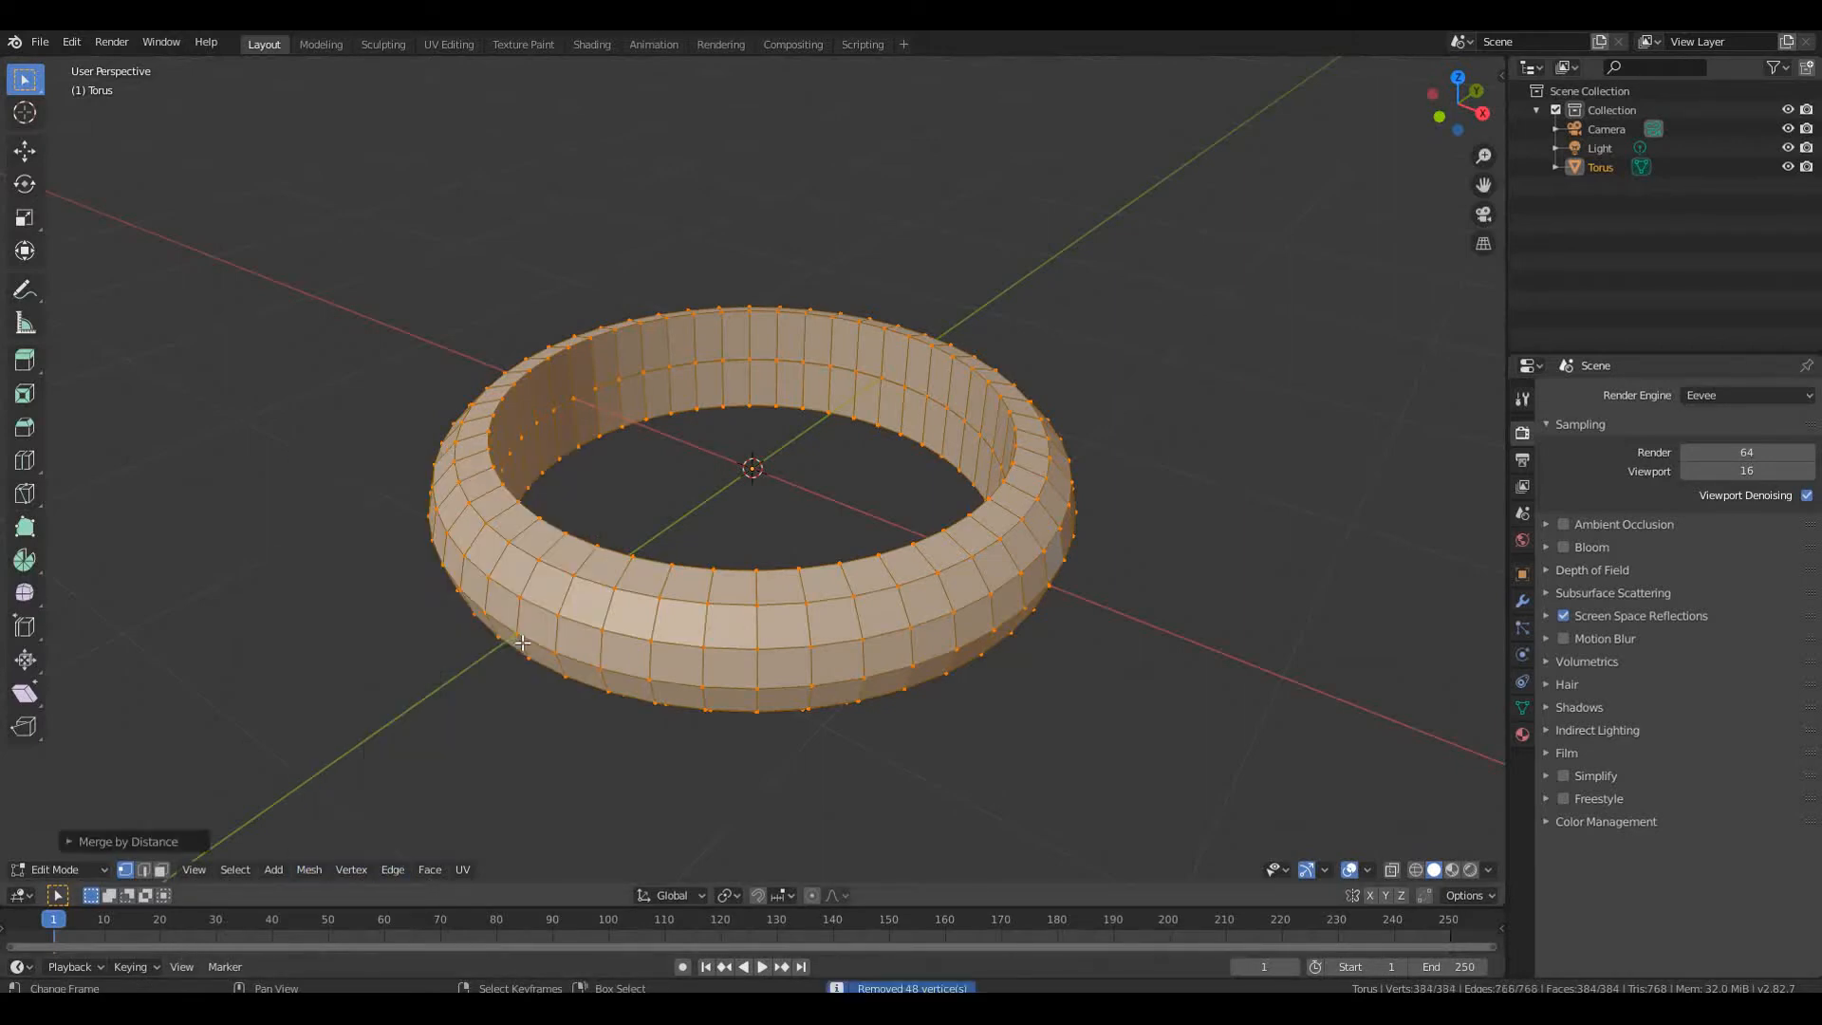
{"action": "scroll", "coordinate": [705, 379], "scroll_direction": "up", "scroll_amount": 3}
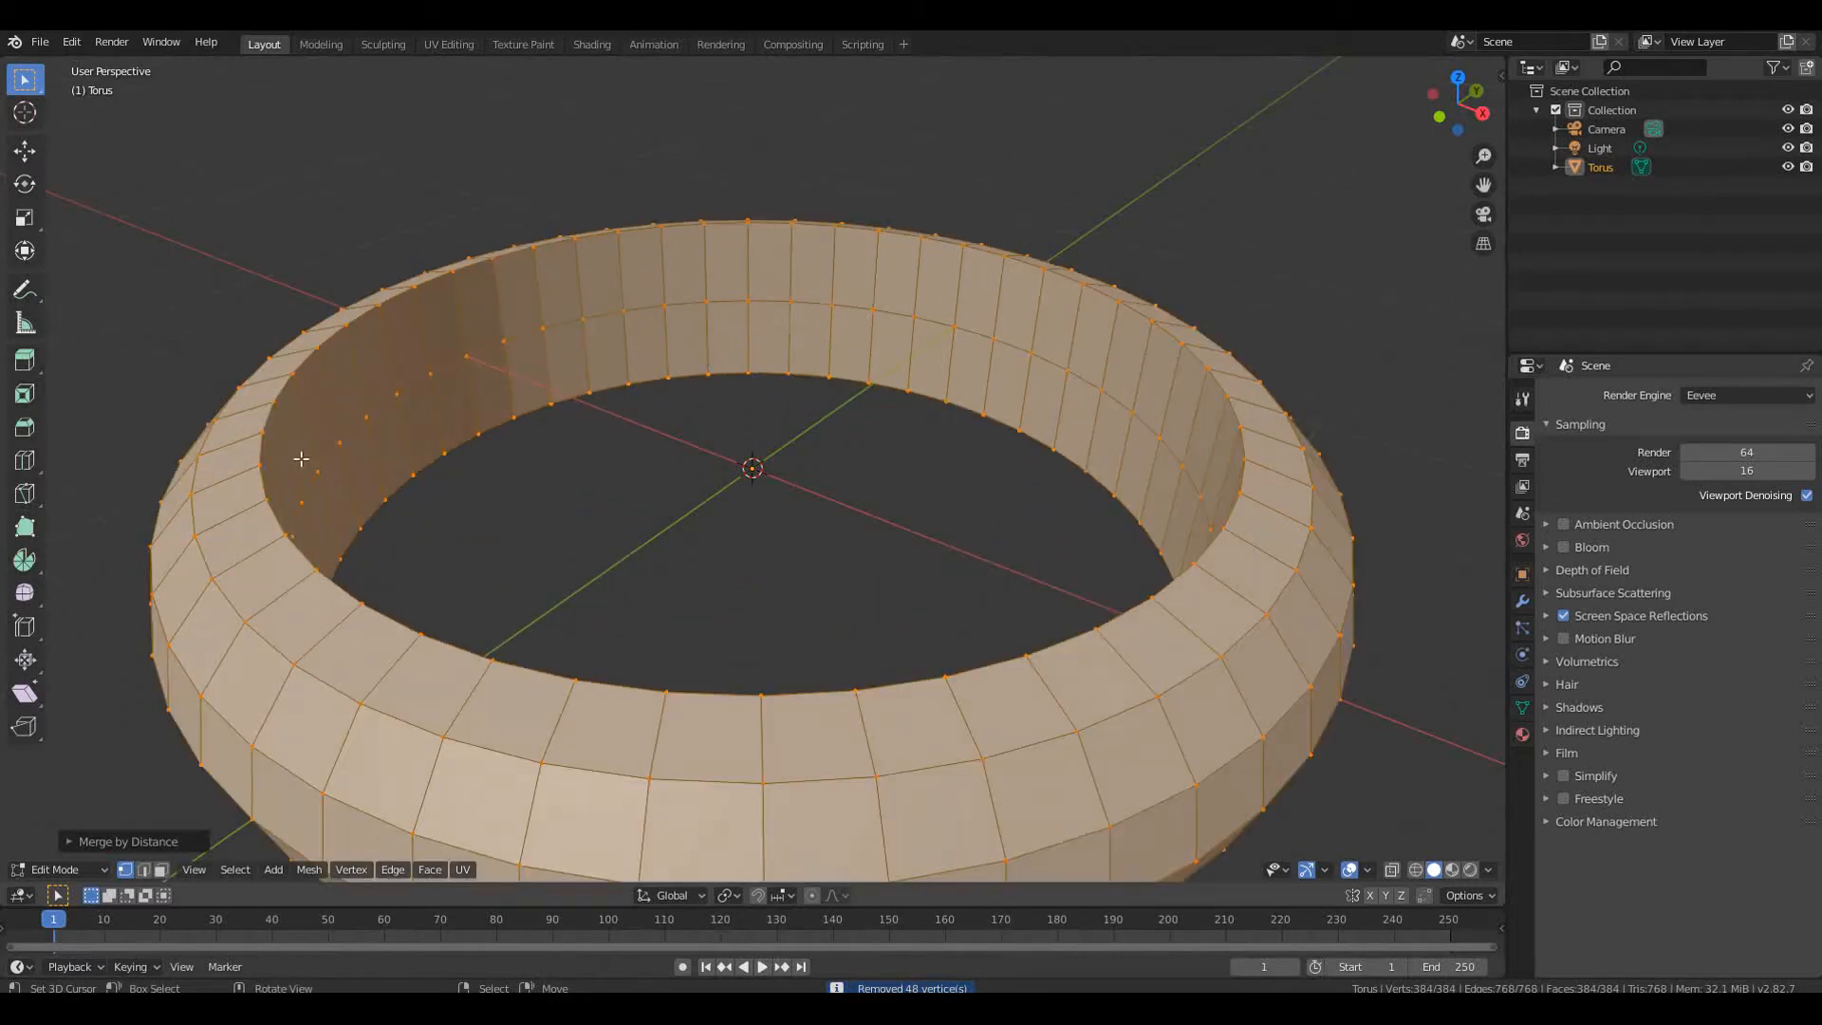
{"action": "scroll", "coordinate": [521, 495], "scroll_direction": "down", "scroll_amount": 2}
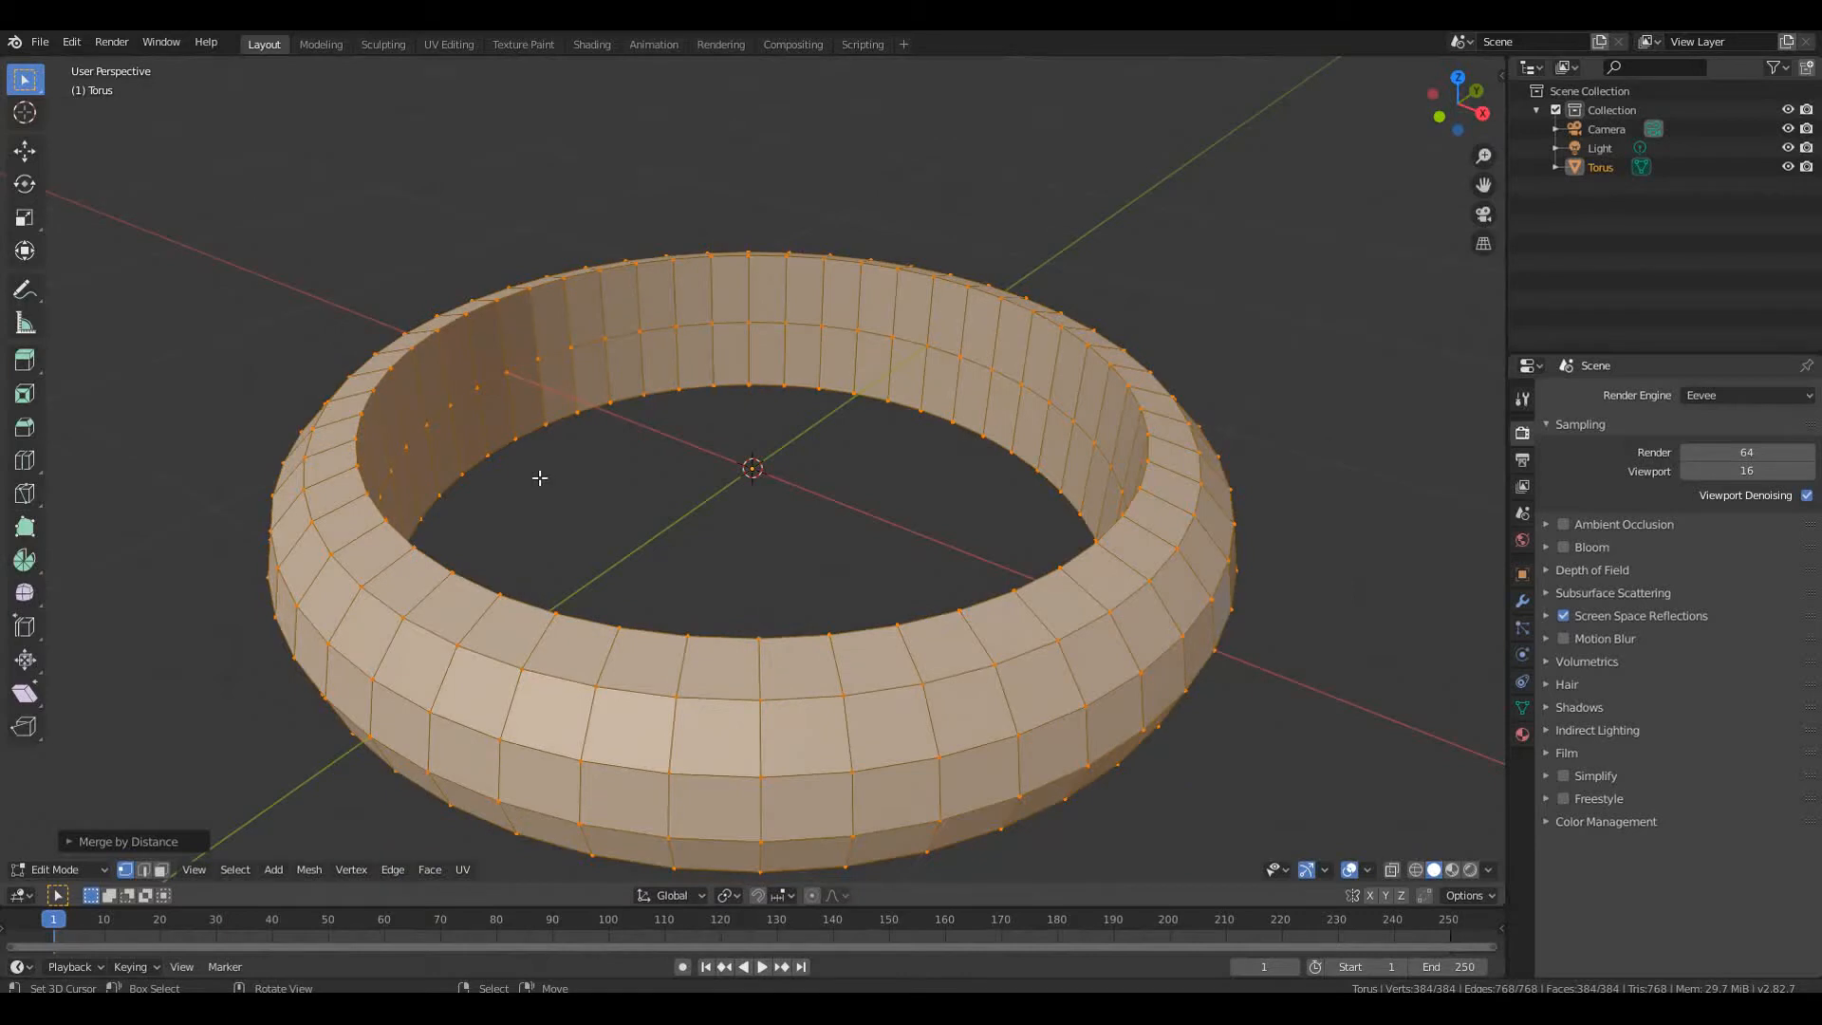
Return to Object Mode and widen the ring slightly by scaling it in X and Y only
{"action": "key", "text": "Tab"}
{"action": "scroll", "coordinate": [551, 503], "scroll_direction": "down", "scroll_amount": 4}
{"action": "middle_click_drag", "start_coordinate": [562, 538], "coordinate": [642, 487]}
{"action": "key", "text": "s"}
{"action": "key", "text": "shift+z"}
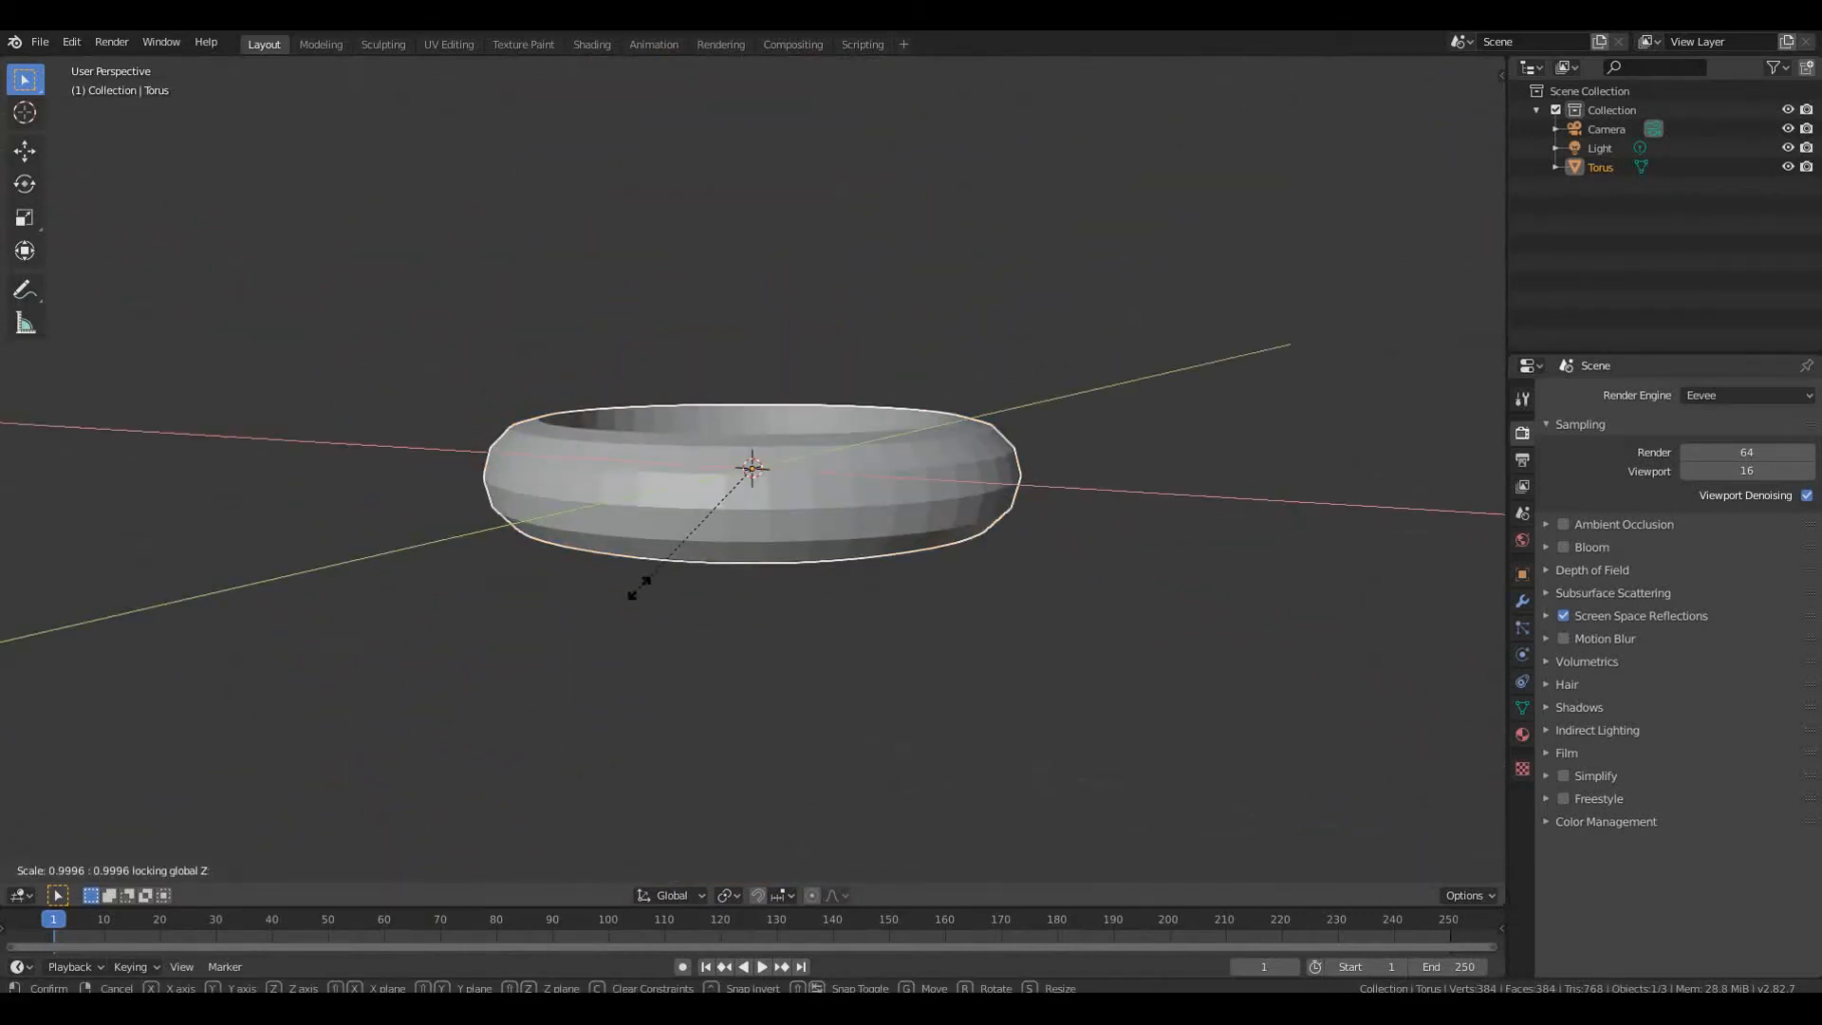
{"action": "left_click", "coordinate": [611, 602]}
{"action": "middle_click_drag", "start_coordinate": [610, 602], "coordinate": [1082, 557]}
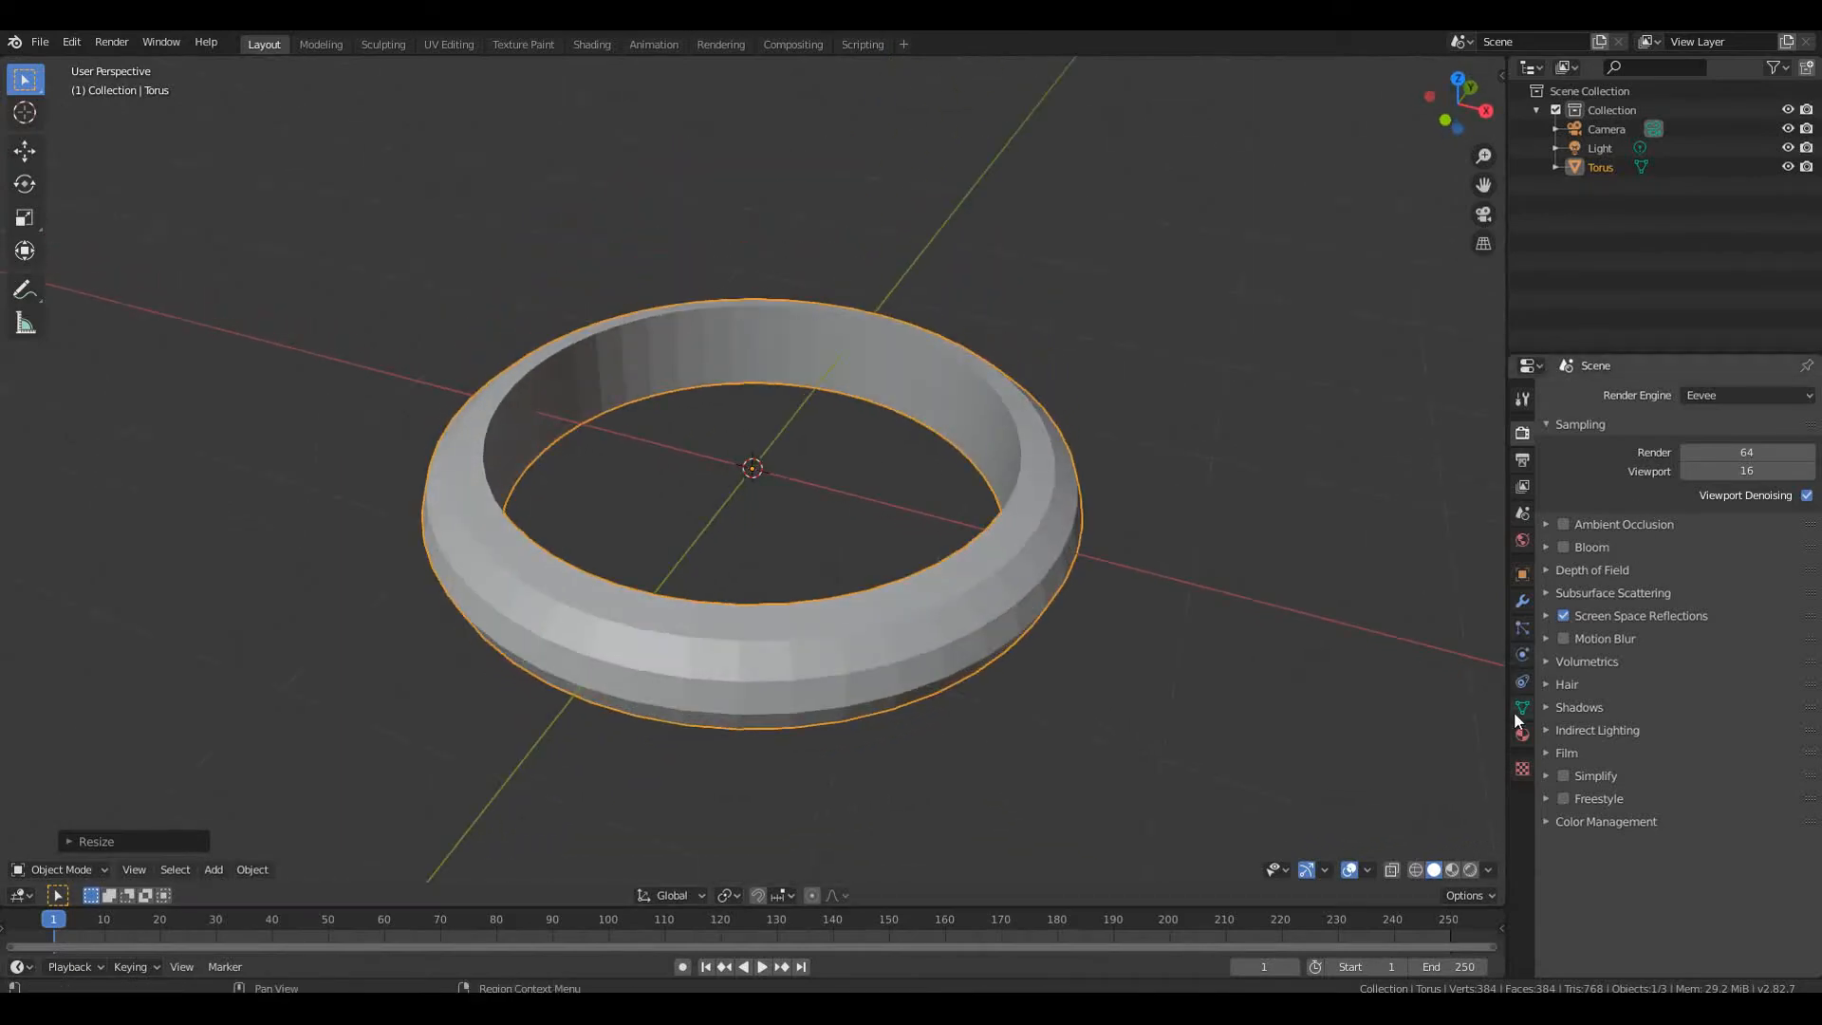
Add a Subdivision Surface modifier to the ring
{"action": "left_click", "coordinate": [1529, 603]}
{"action": "left_click", "coordinate": [1675, 396]}
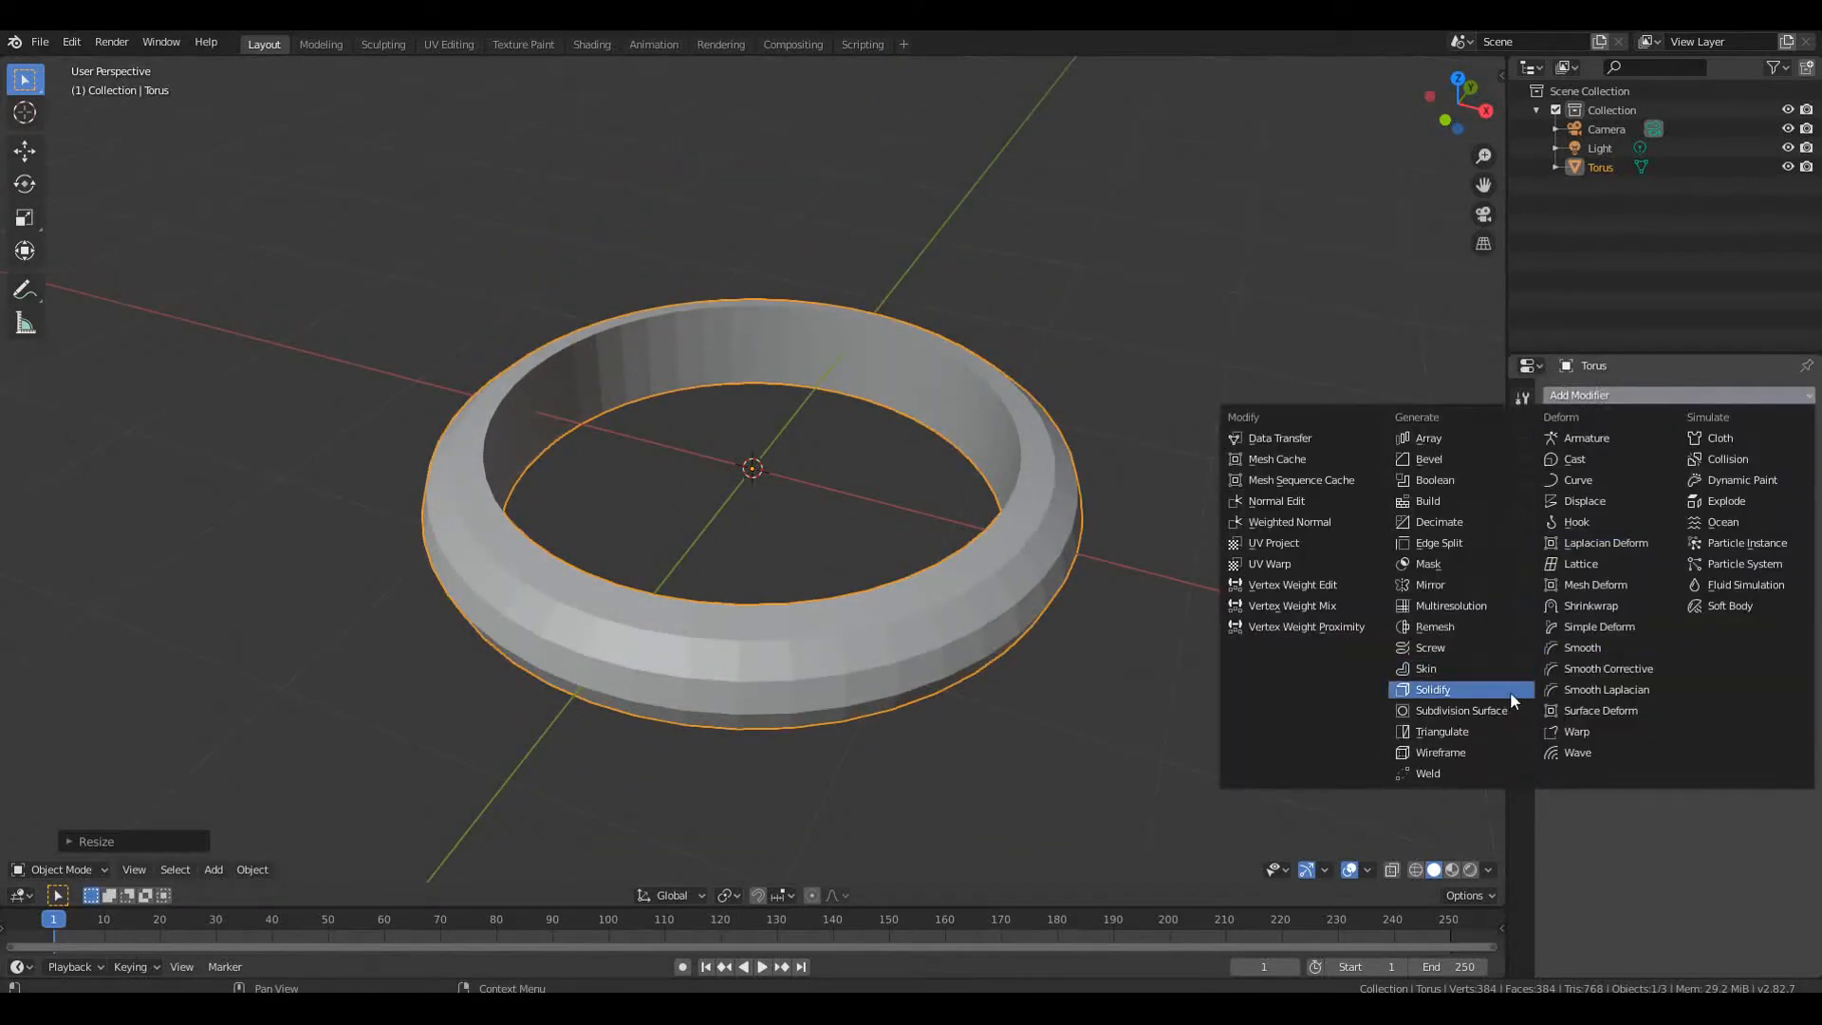
{"action": "left_click", "coordinate": [1421, 694]}
{"action": "scroll", "coordinate": [1187, 552], "scroll_direction": "up", "scroll_amount": 2}
{"action": "middle_click_drag", "start_coordinate": [1181, 550], "coordinate": [1059, 541]}
In face select mode, select both face loops of the ring's inner wall and apply an edge crease to them
{"action": "key", "text": "Tab"}
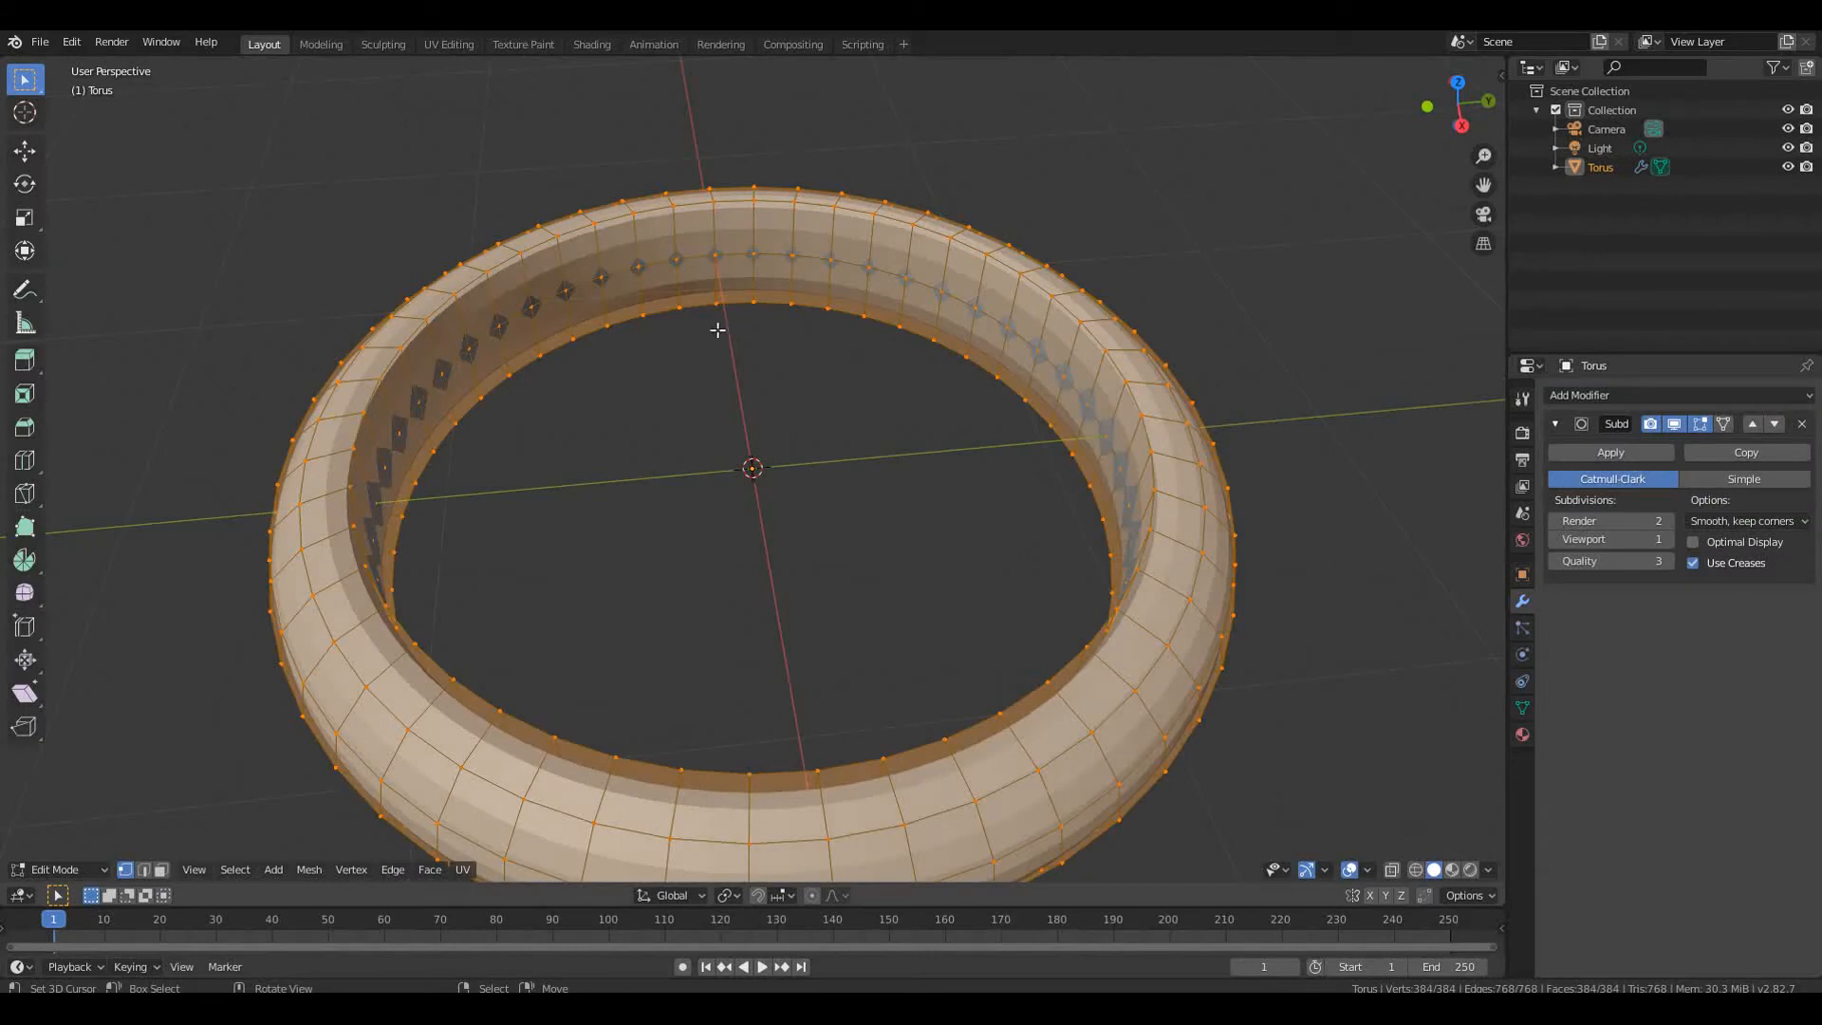
{"action": "left_click", "coordinate": [161, 870]}
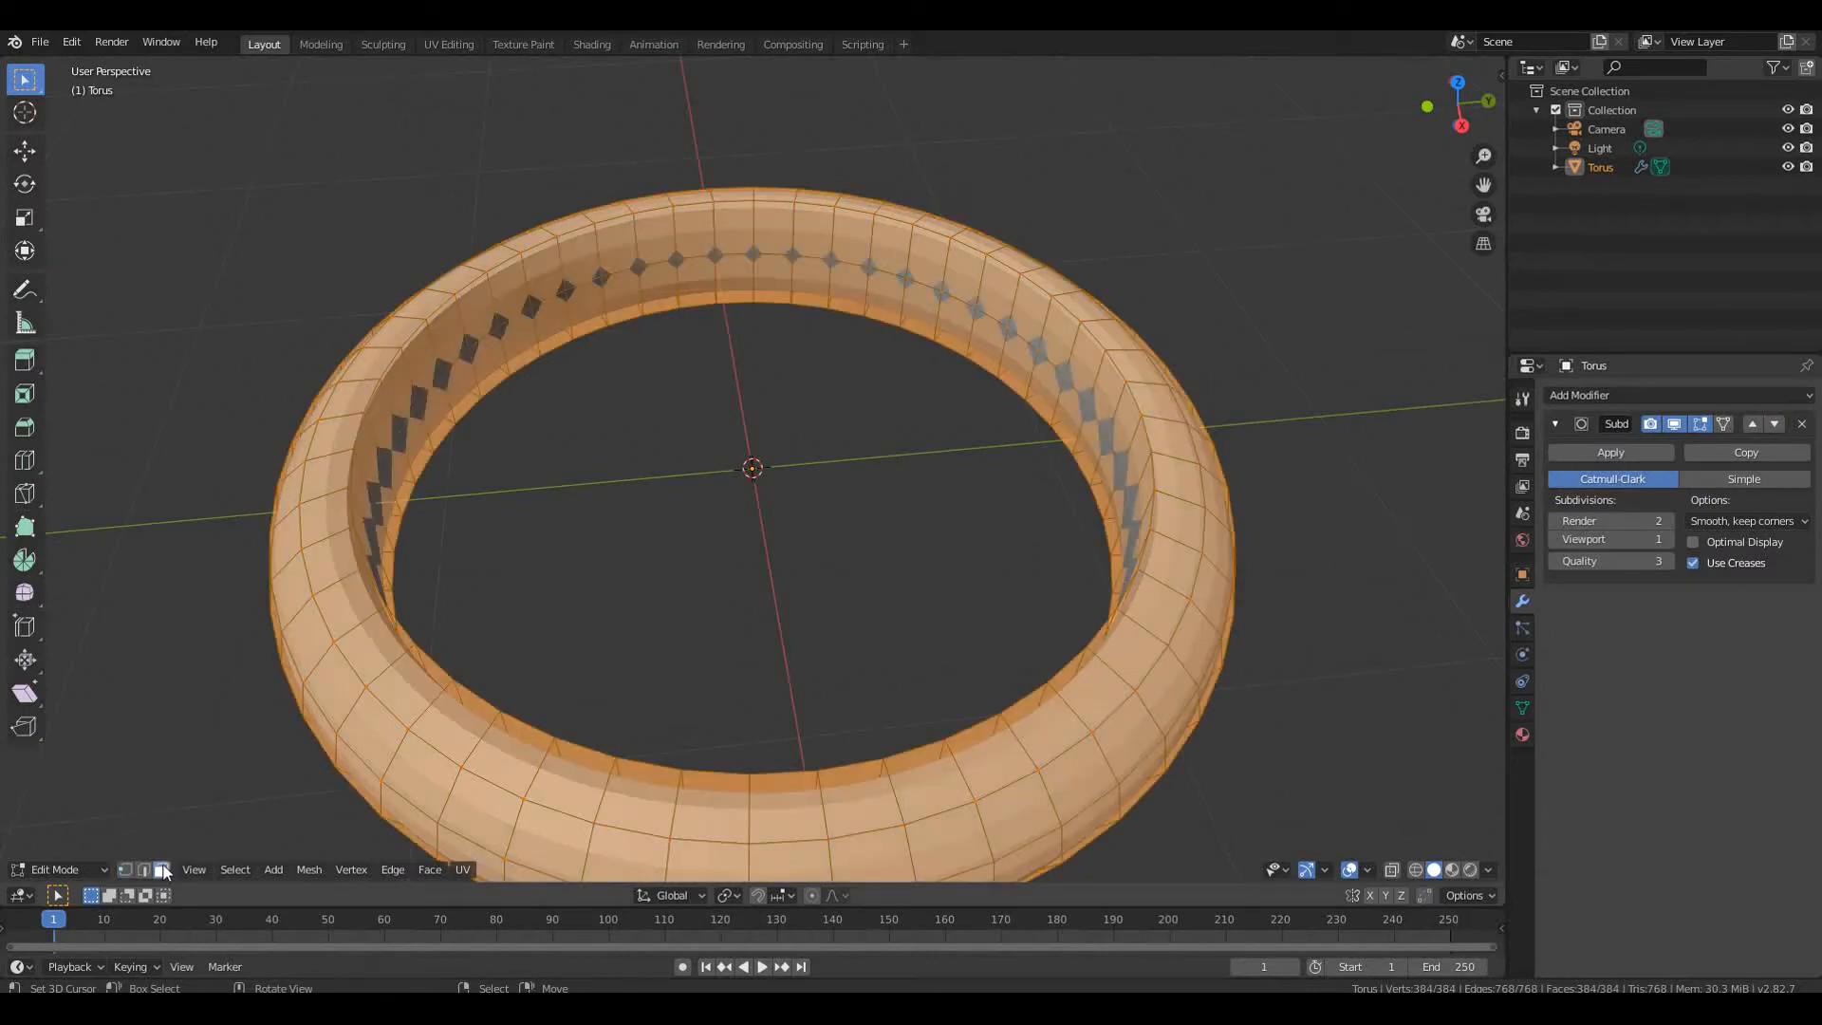
{"action": "left_click", "coordinate": [562, 320]}
{"action": "middle_click_drag", "start_coordinate": [652, 278], "coordinate": [661, 286]}
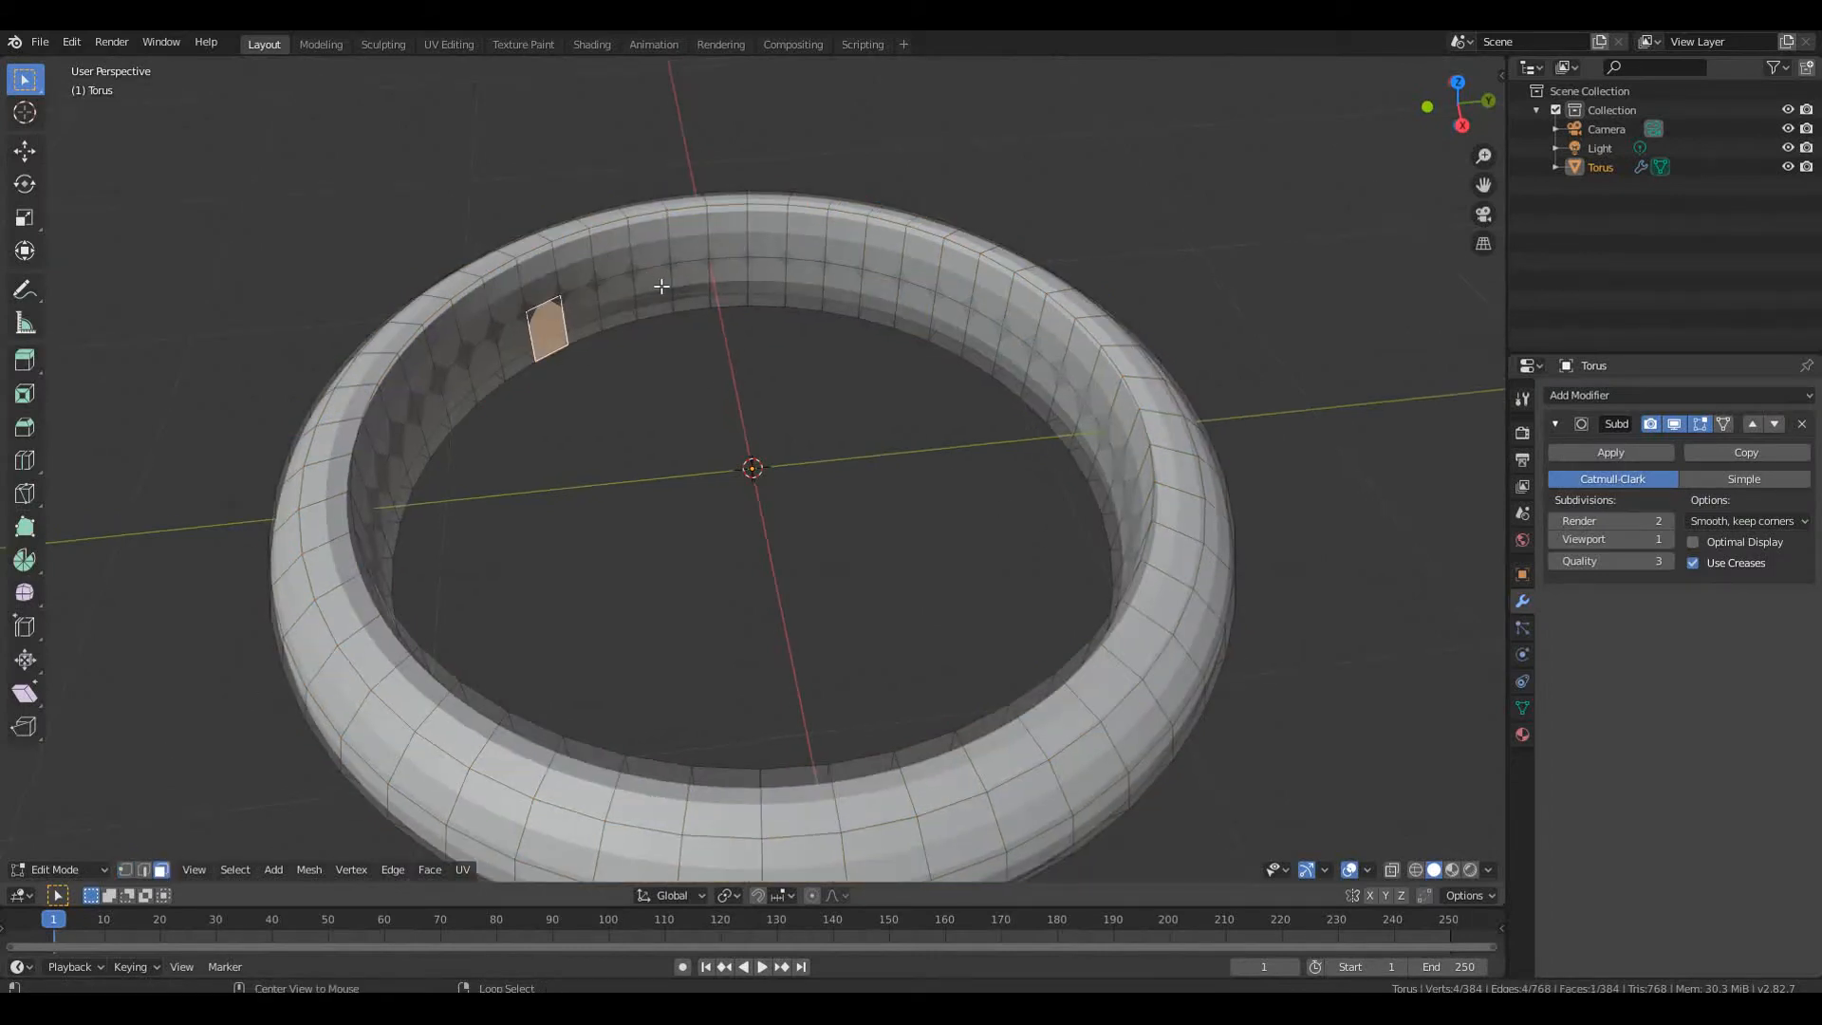
{"action": "left_click", "coordinate": [661, 285], "text": "alt"}
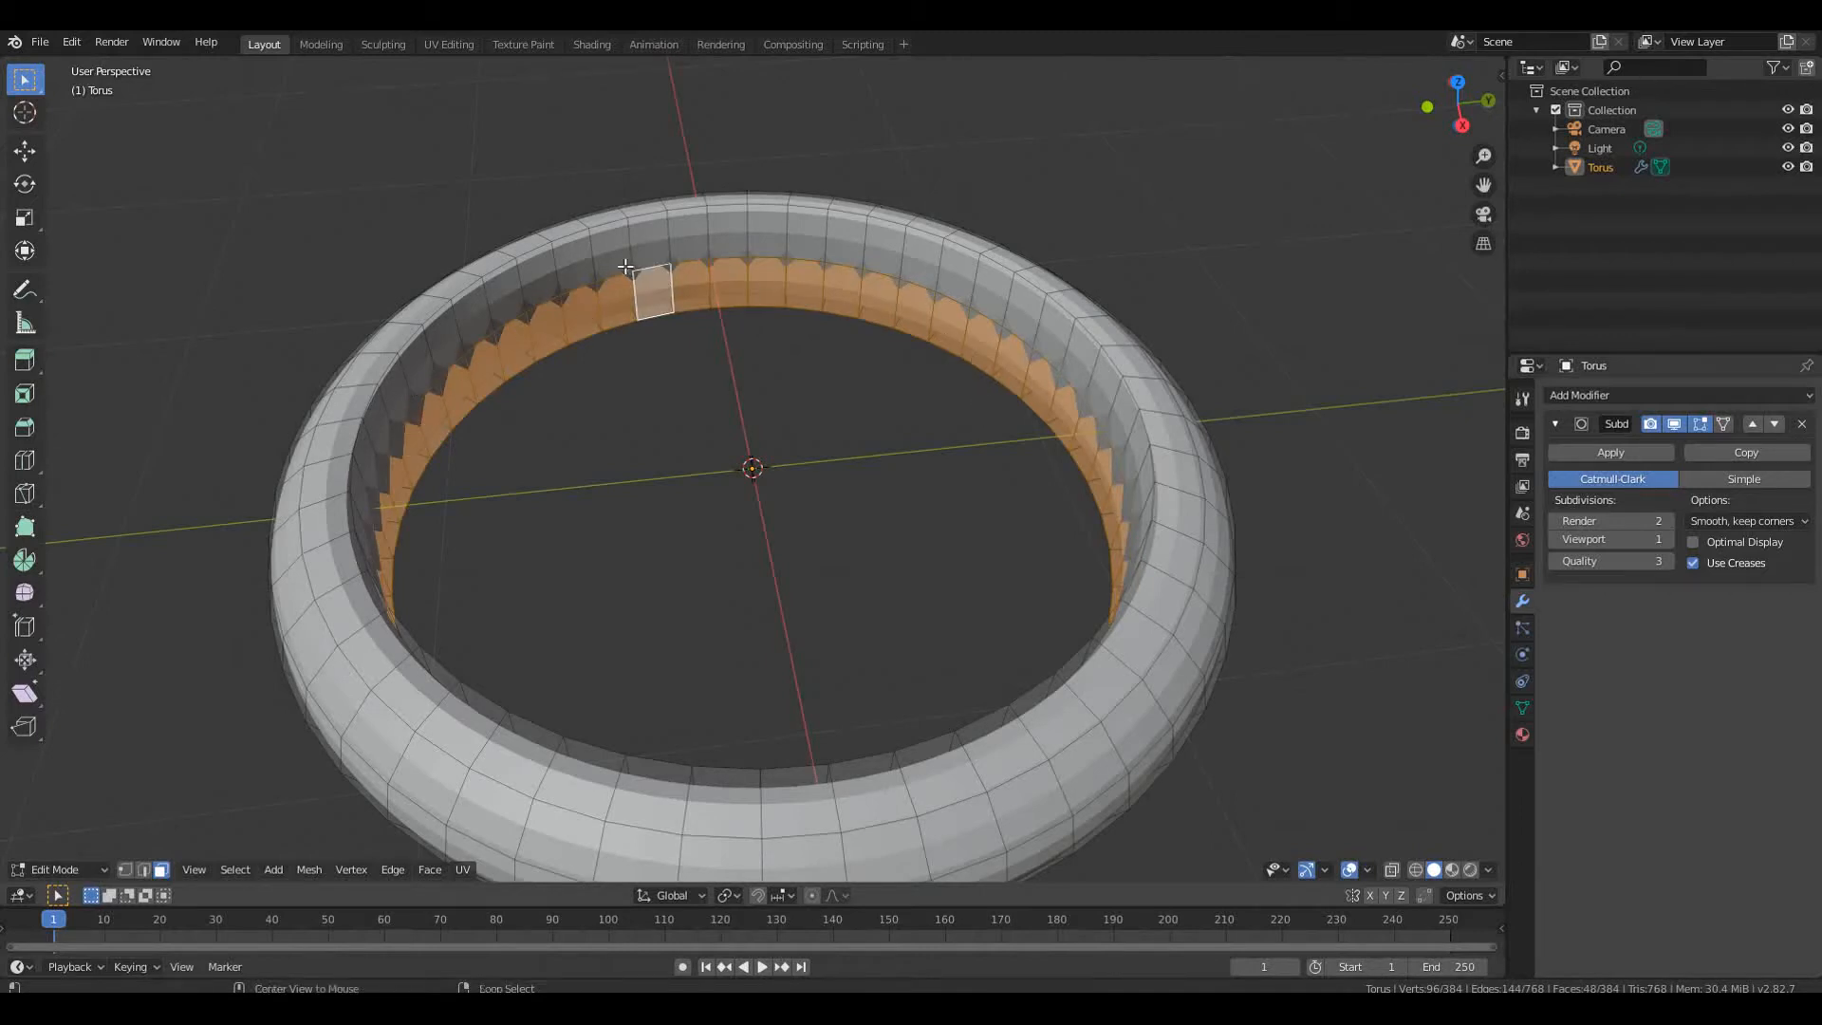
{"action": "left_click", "coordinate": [635, 250], "text": "alt+shift"}
{"action": "middle_click_drag", "start_coordinate": [641, 252], "coordinate": [776, 428]}
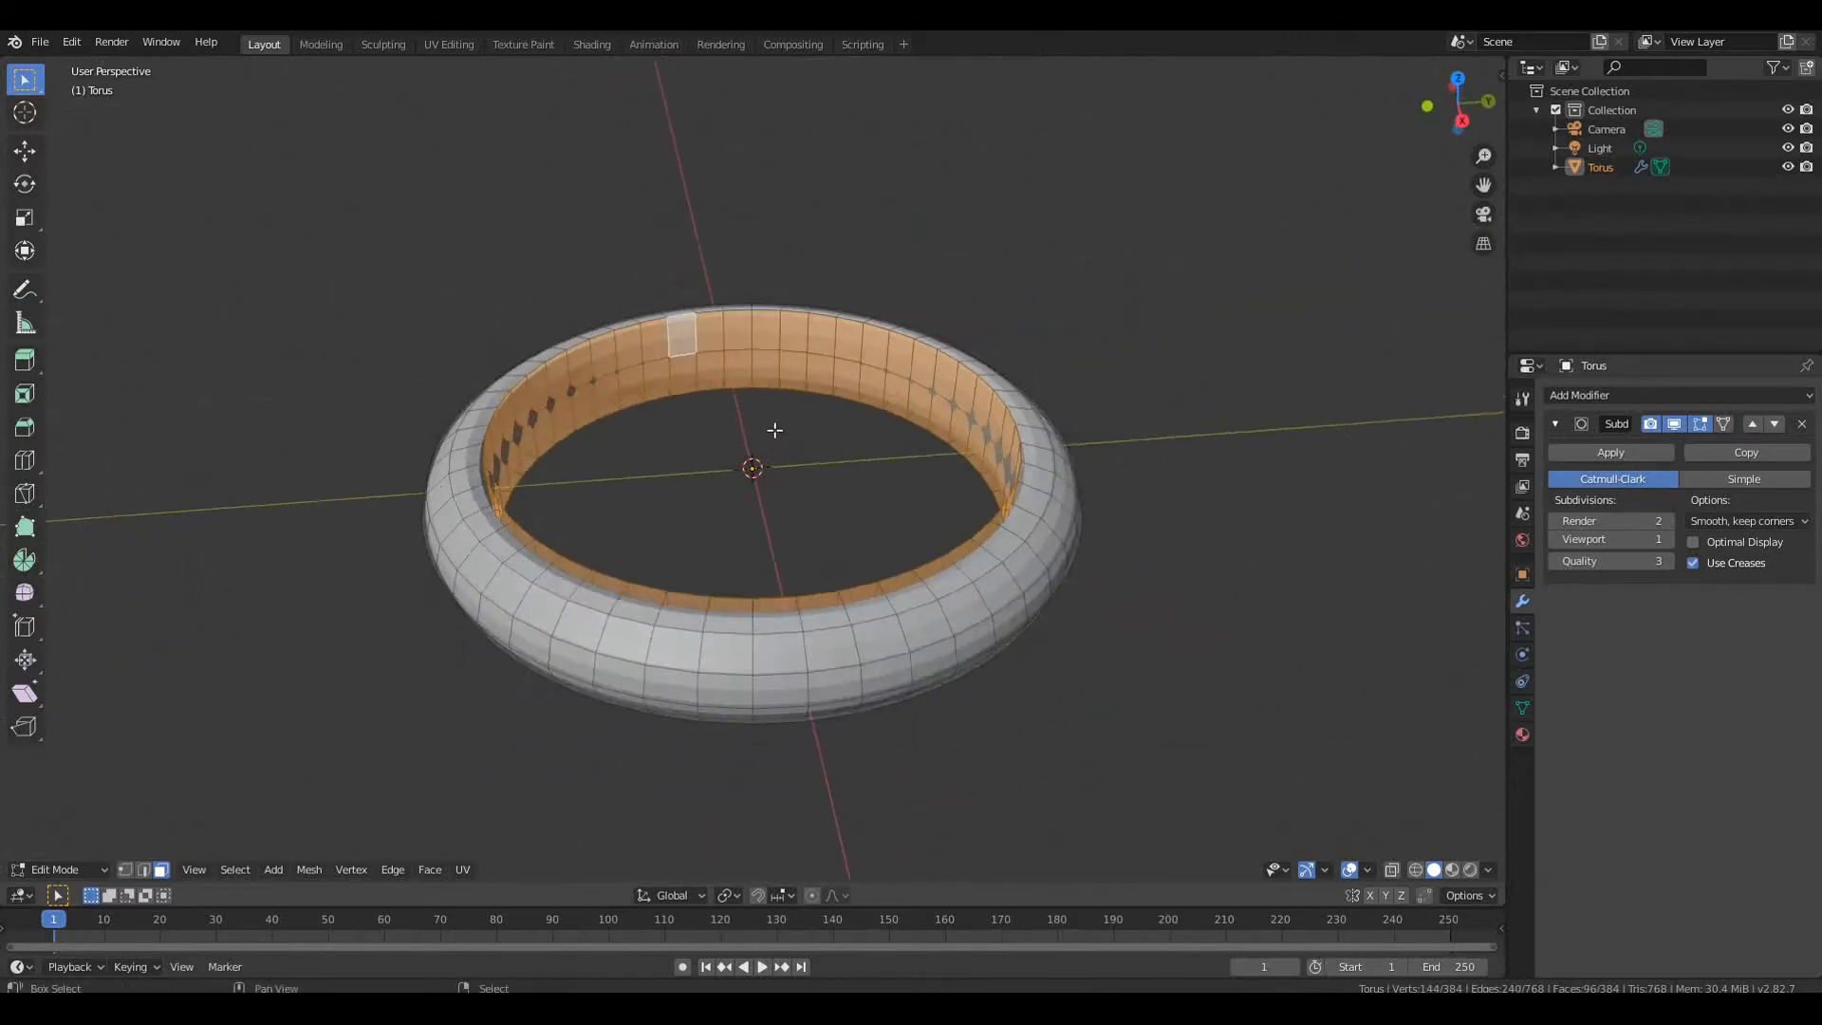
{"action": "key", "text": "shift+e"}
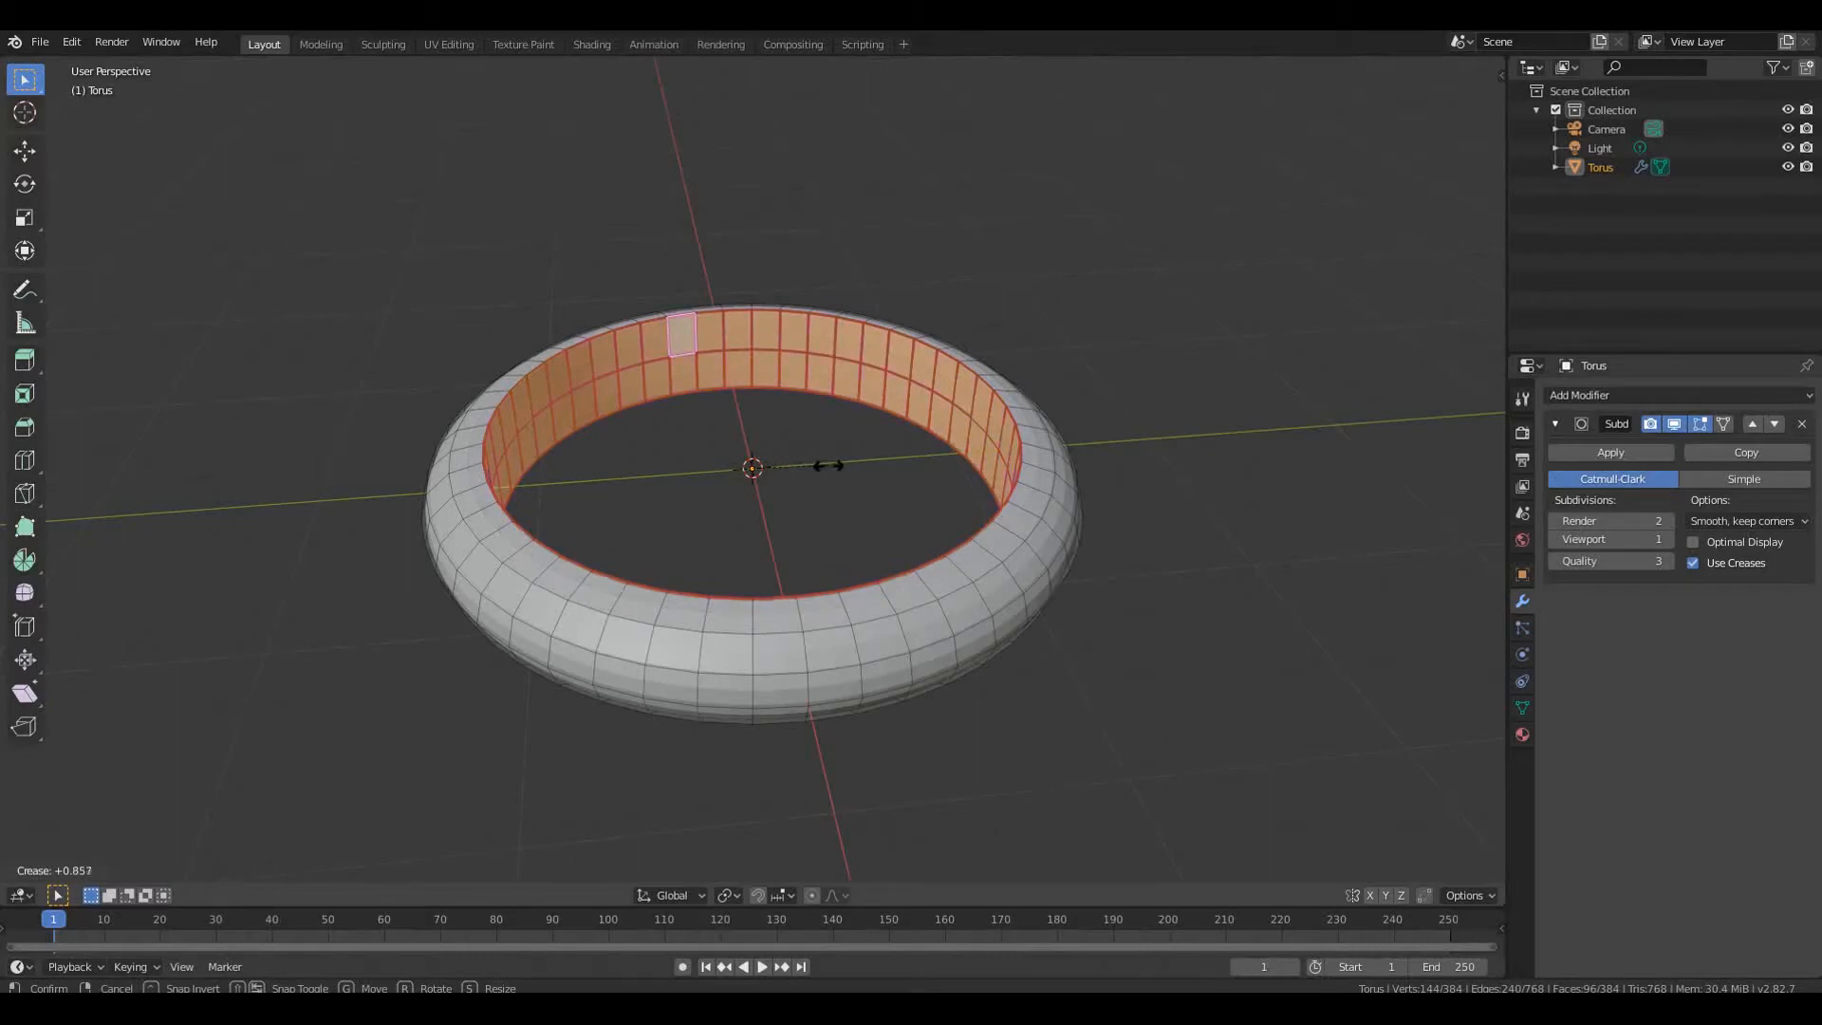
{"action": "left_click", "coordinate": [881, 508]}
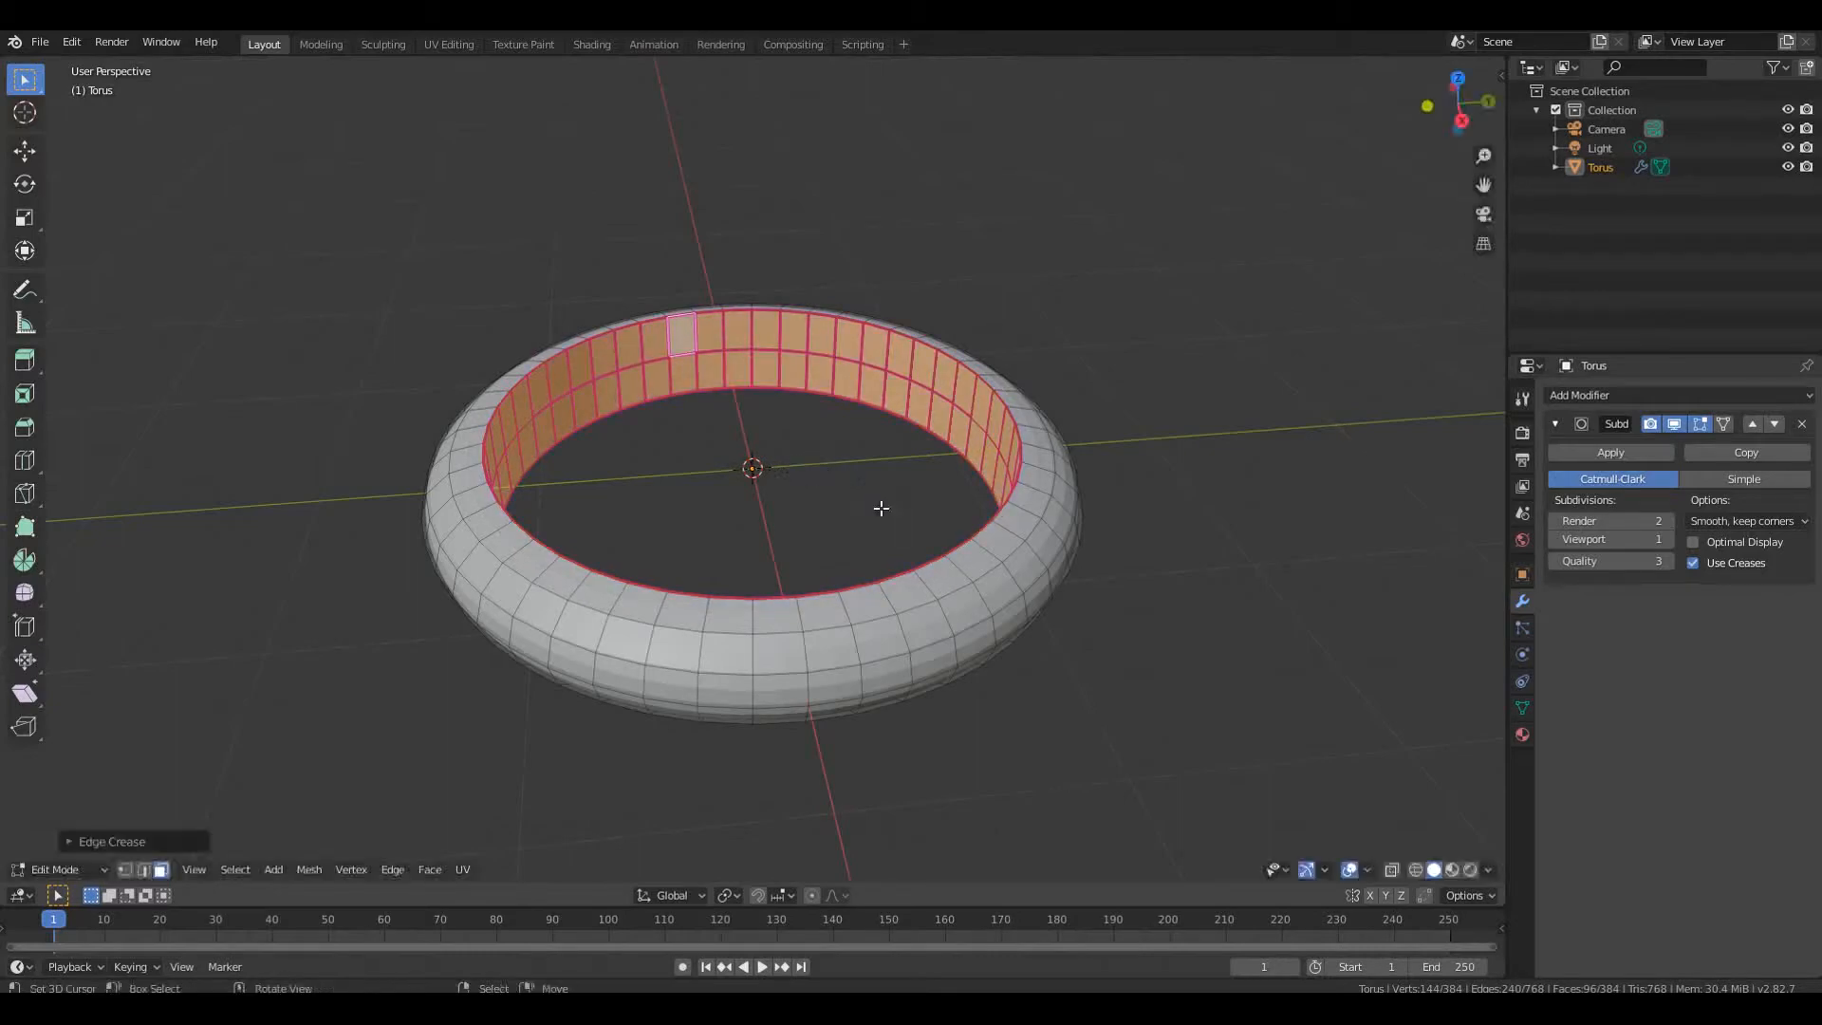
Return to Object Mode and set the modifier's viewport subdivisions to 2
{"action": "scroll", "coordinate": [841, 465], "scroll_direction": "up", "scroll_amount": 2}
{"action": "middle_click_drag", "start_coordinate": [841, 466], "coordinate": [837, 422]}
{"action": "key", "text": "Tab"}
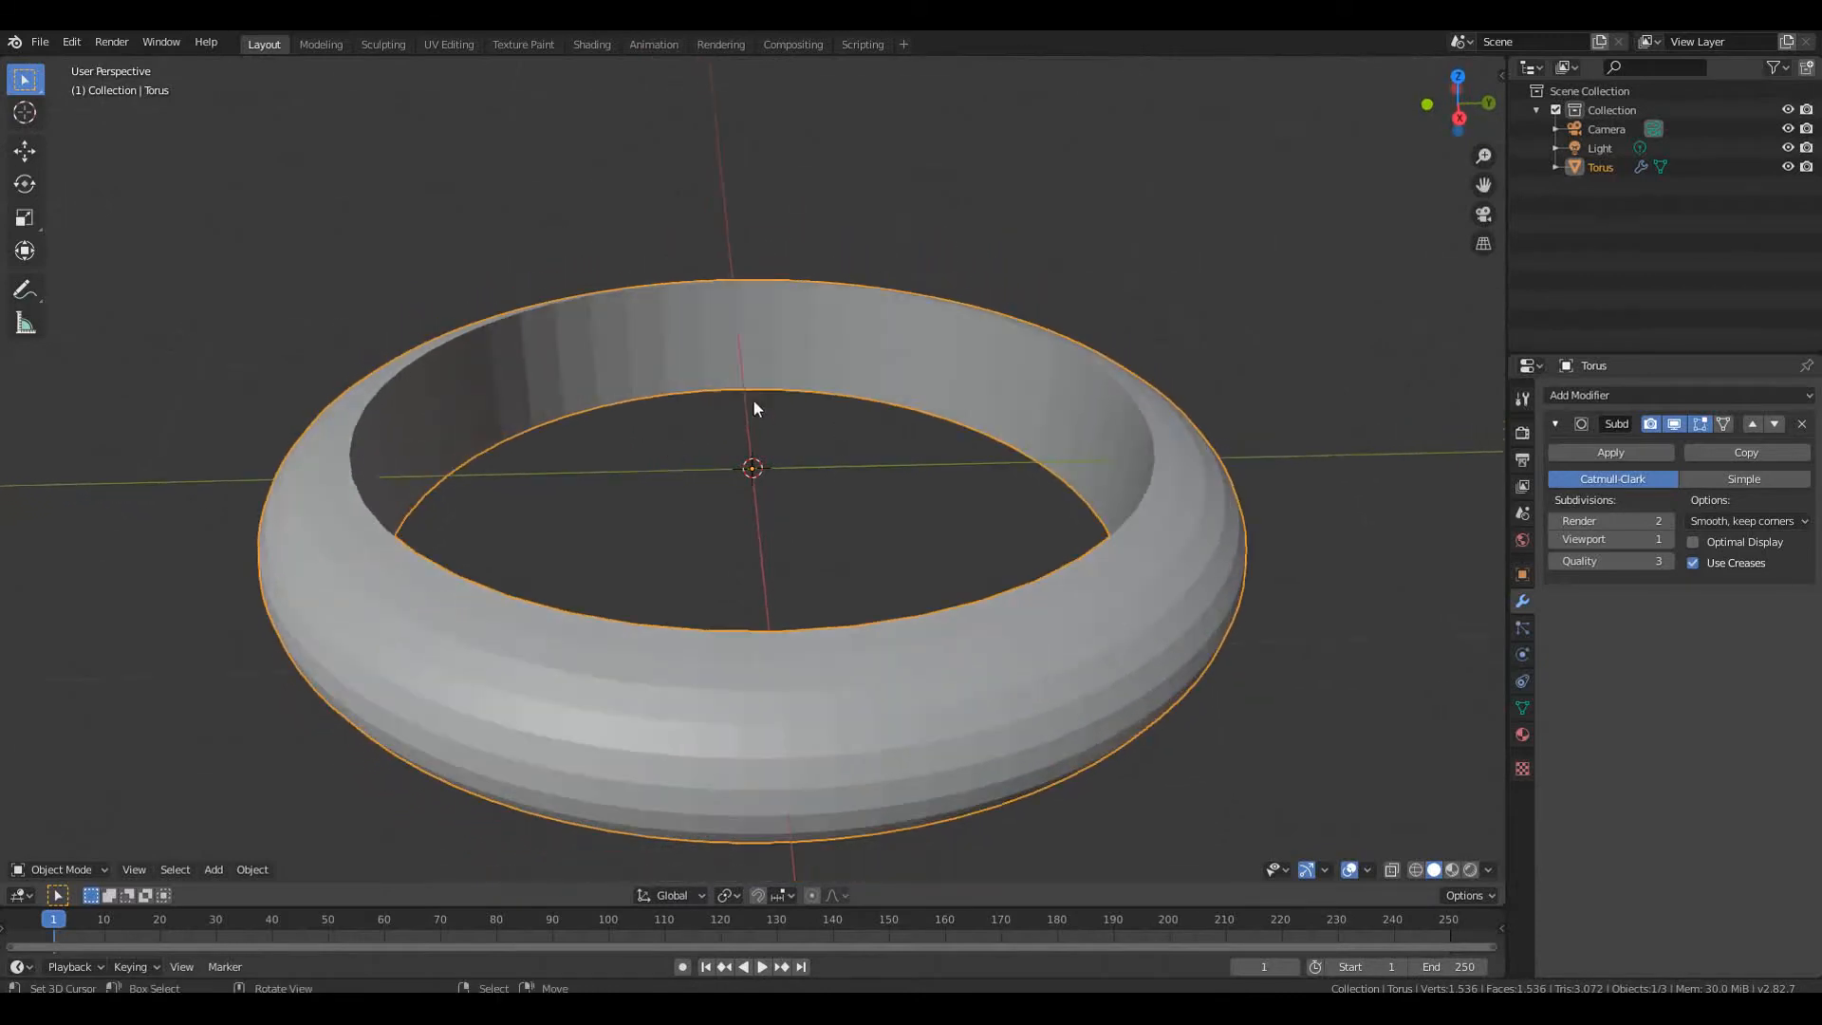
{"action": "left_click", "coordinate": [1666, 539]}
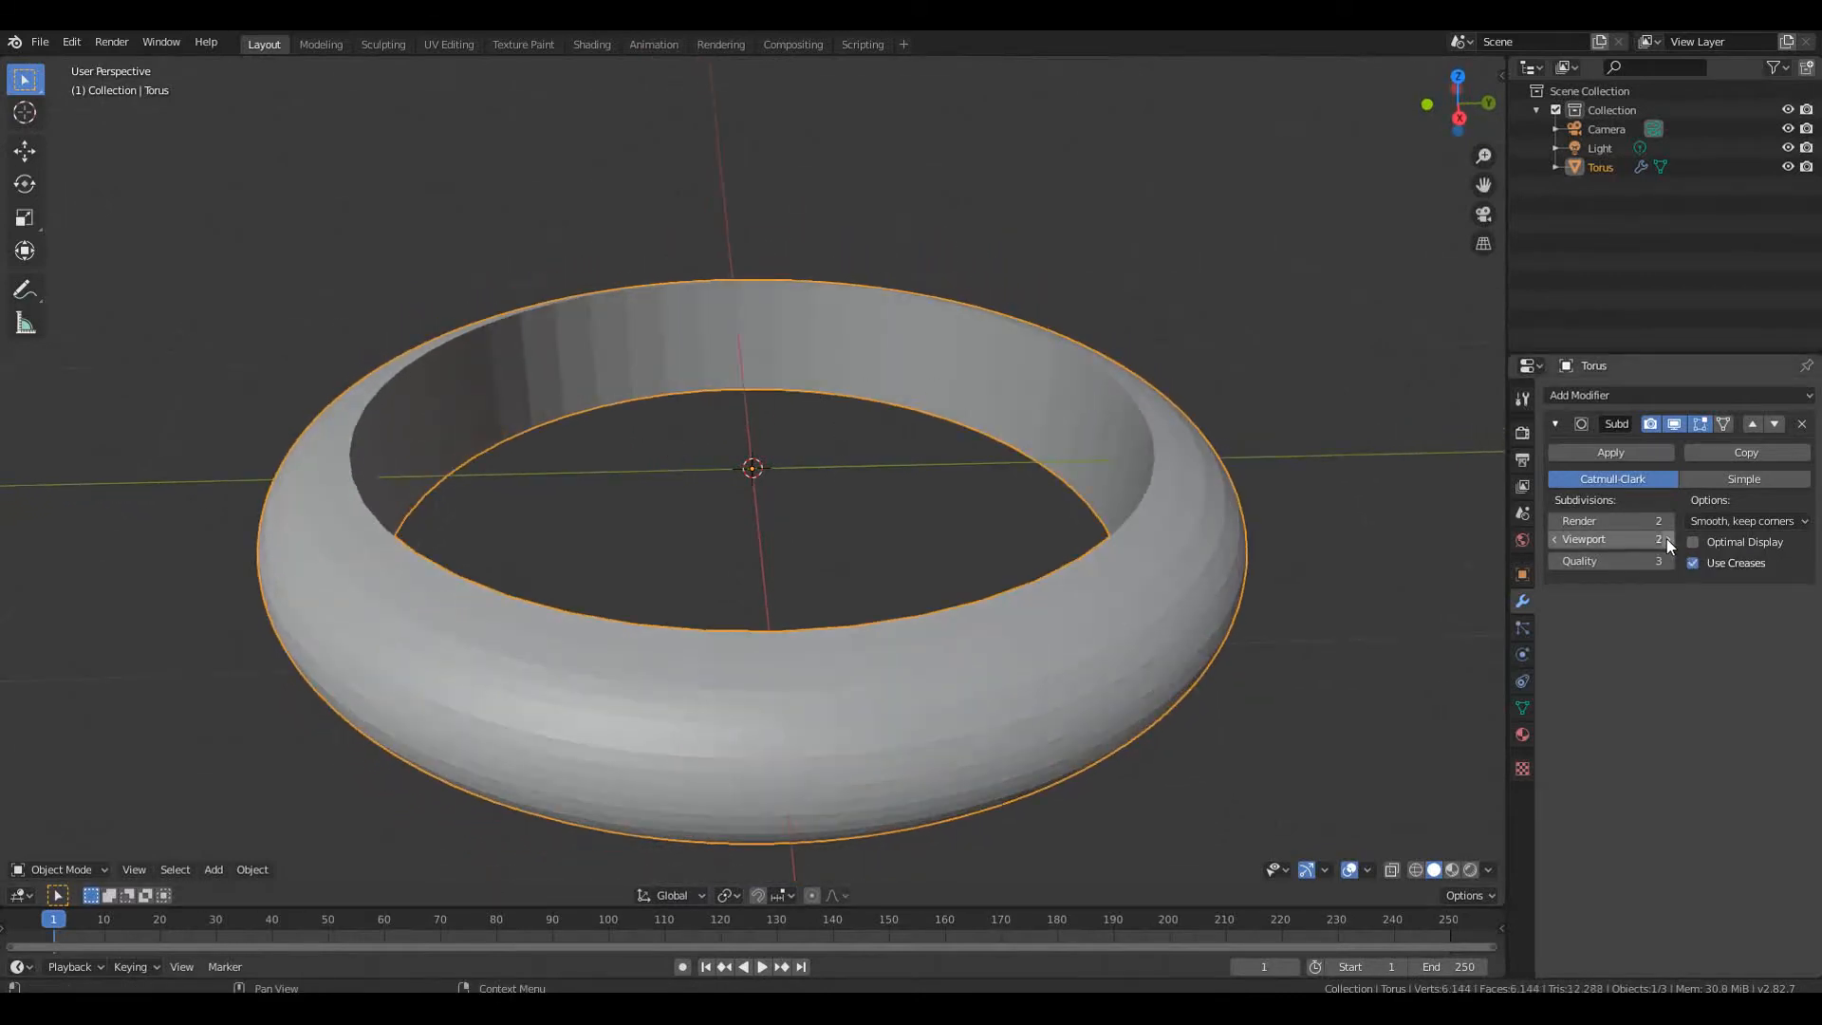
In Edit Mode with edge selection, select the cross edges of both rows on the ring's inner wall
{"action": "key", "text": "Tab"}
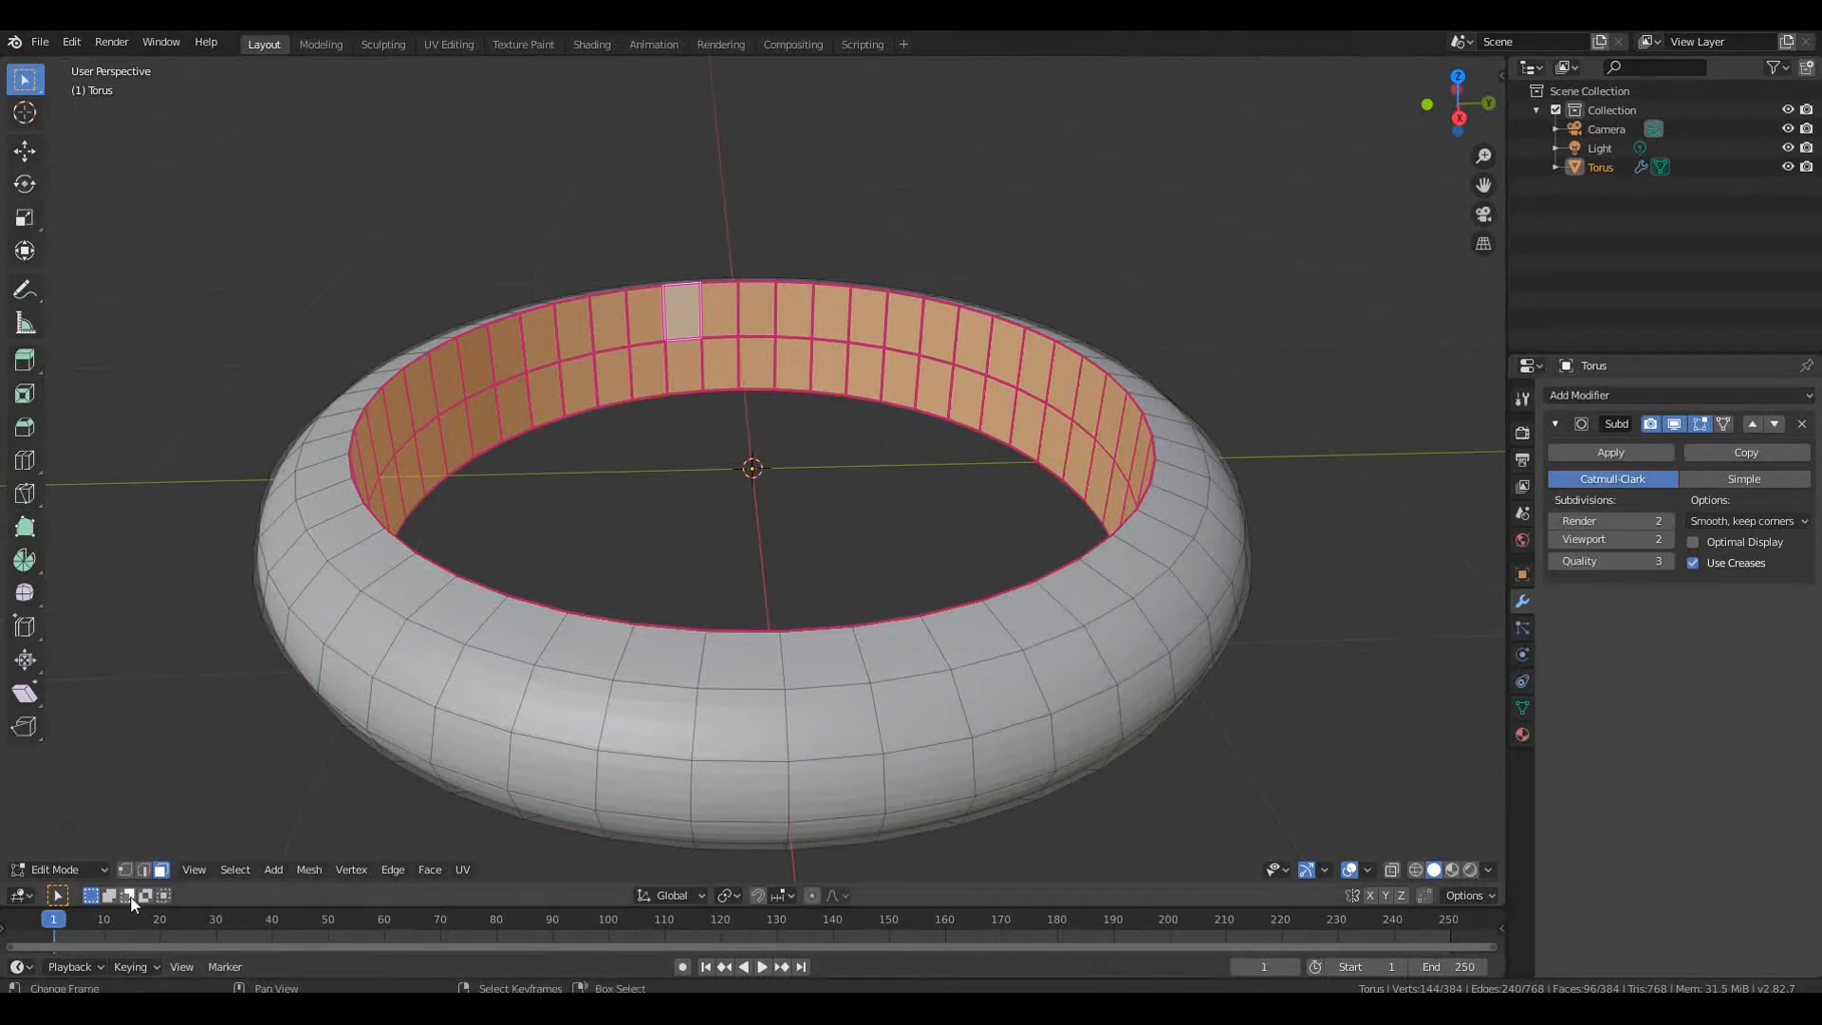
{"action": "left_click", "coordinate": [143, 870]}
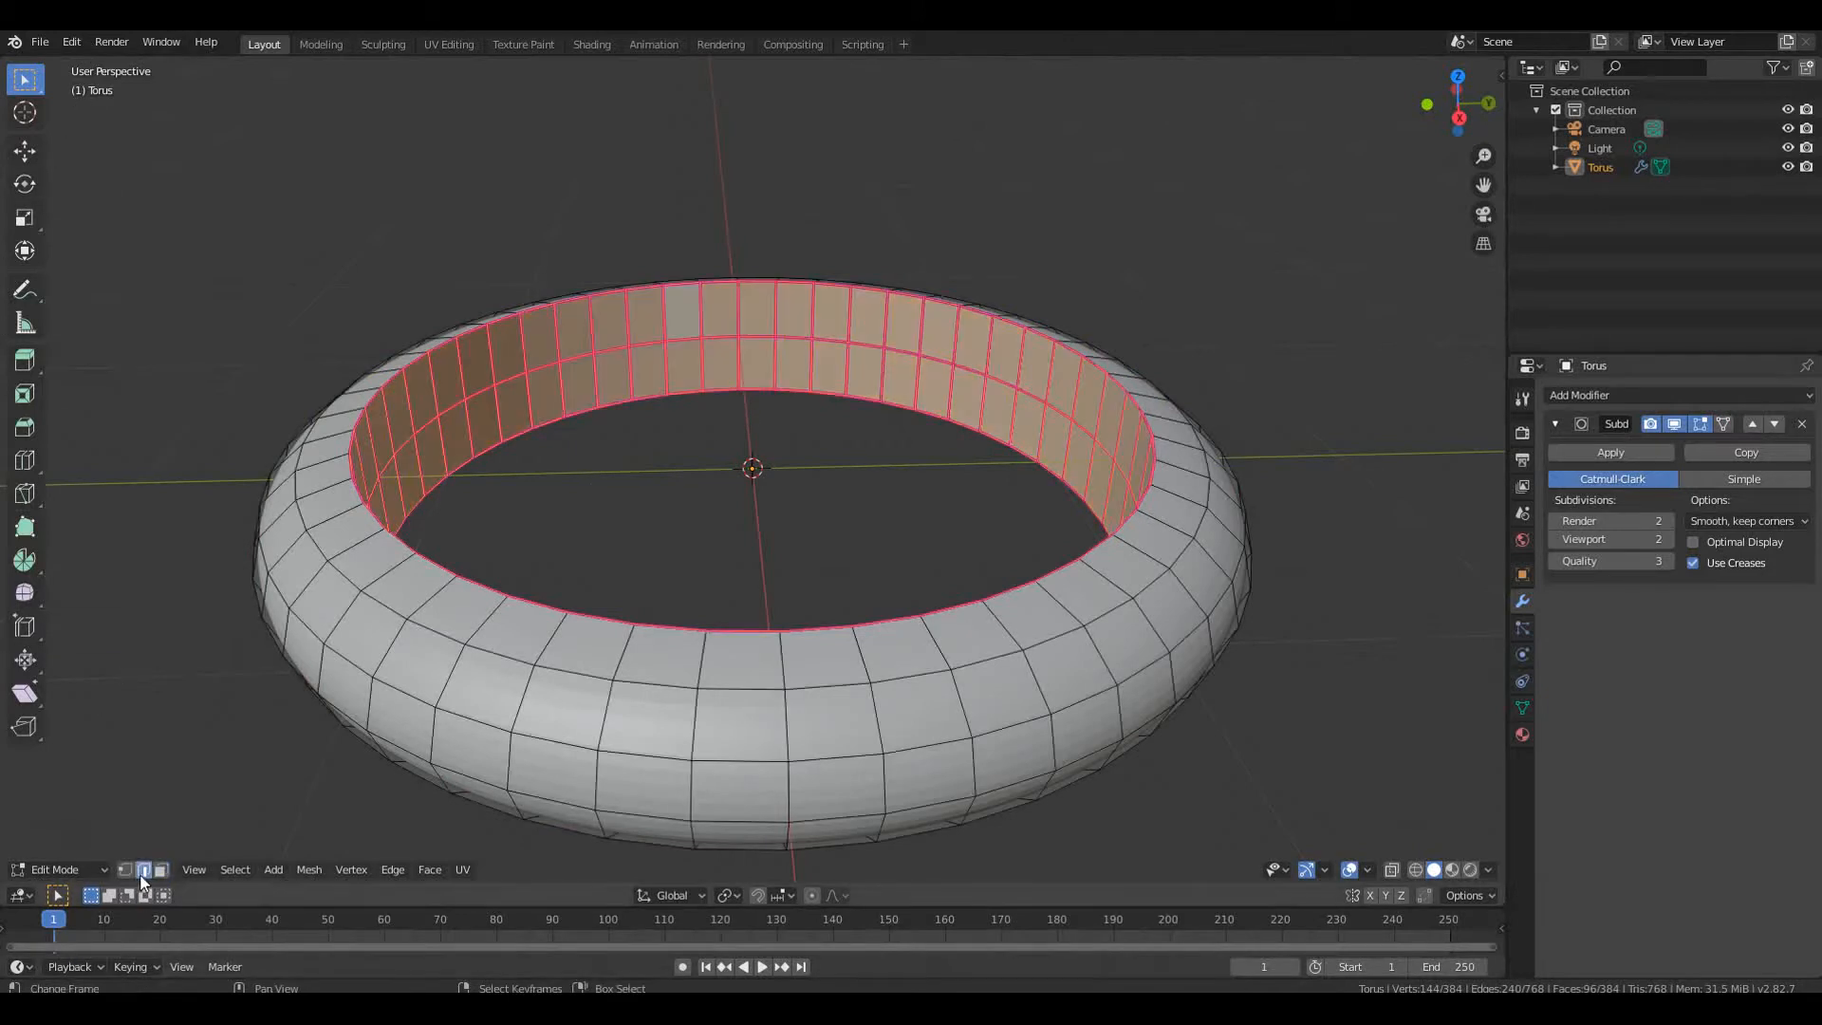
{"action": "left_click", "coordinate": [558, 328], "text": "alt"}
{"action": "left_click", "coordinate": [588, 325], "text": "alt"}
{"action": "left_click", "coordinate": [661, 325], "text": "alt"}
{"action": "left_click", "coordinate": [765, 342], "text": "alt"}
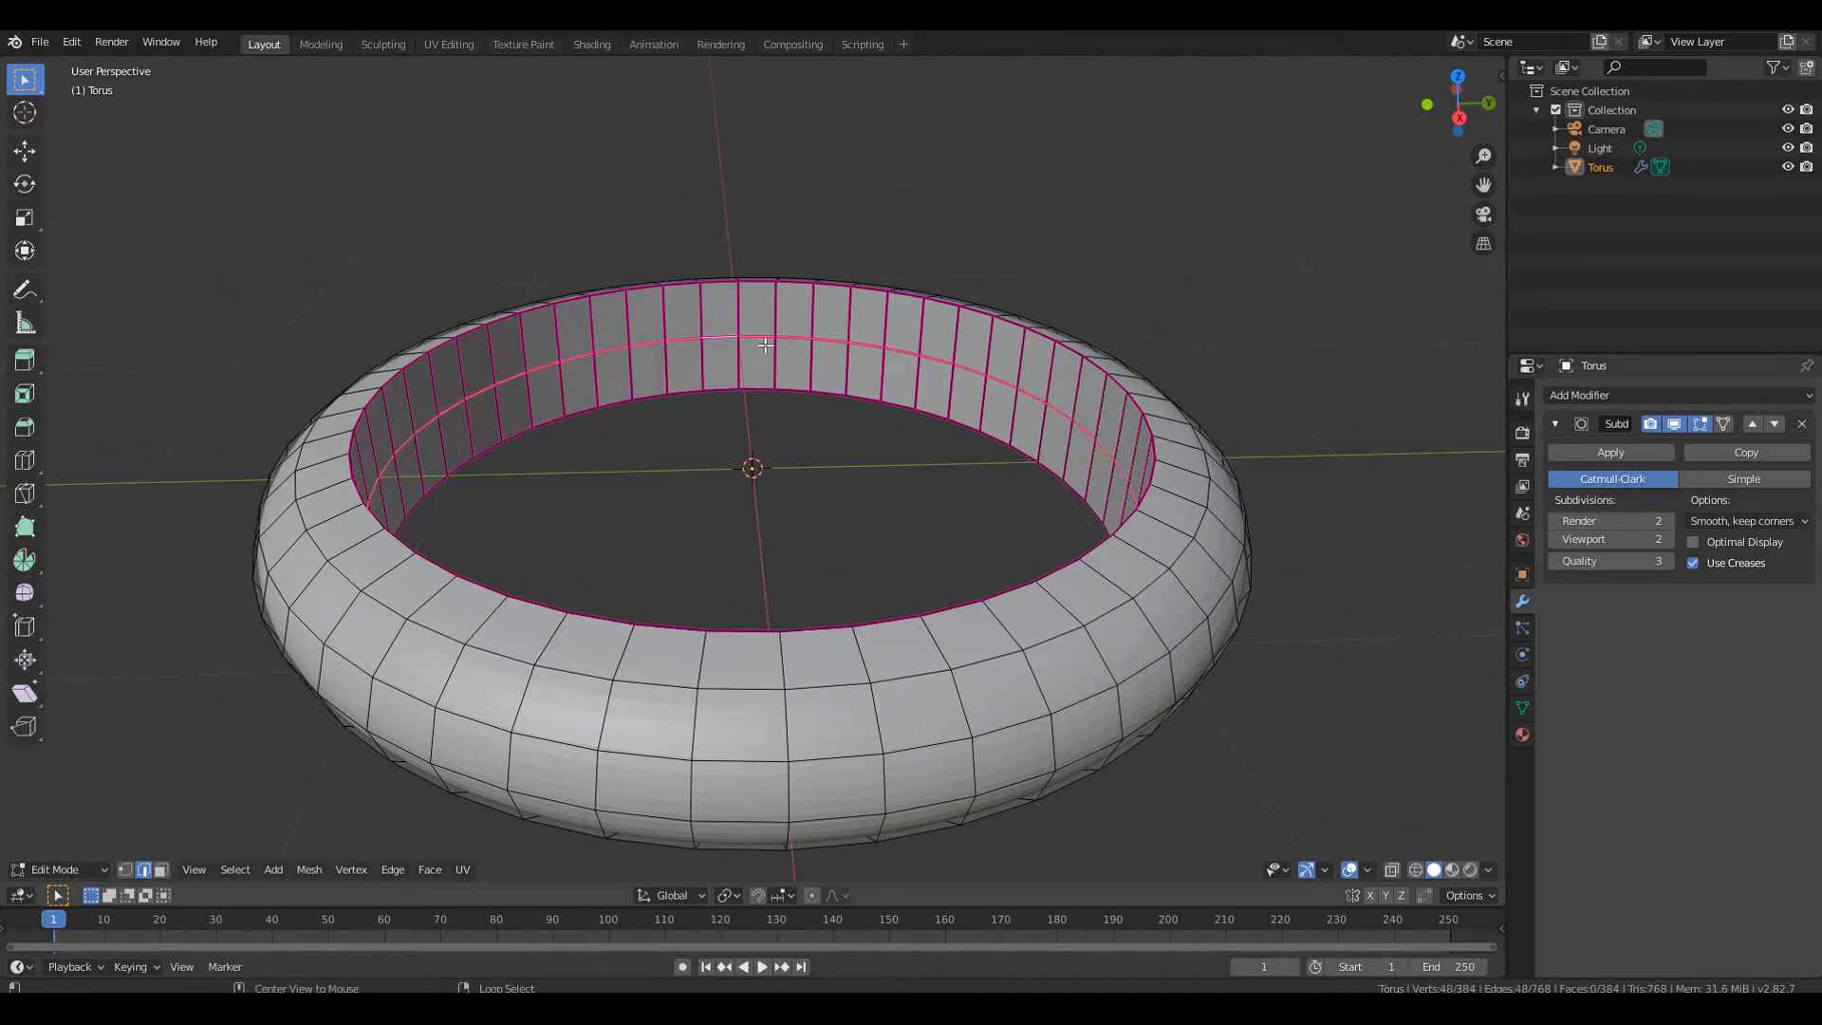
{"action": "left_click", "coordinate": [813, 315], "text": "ctrl+alt"}
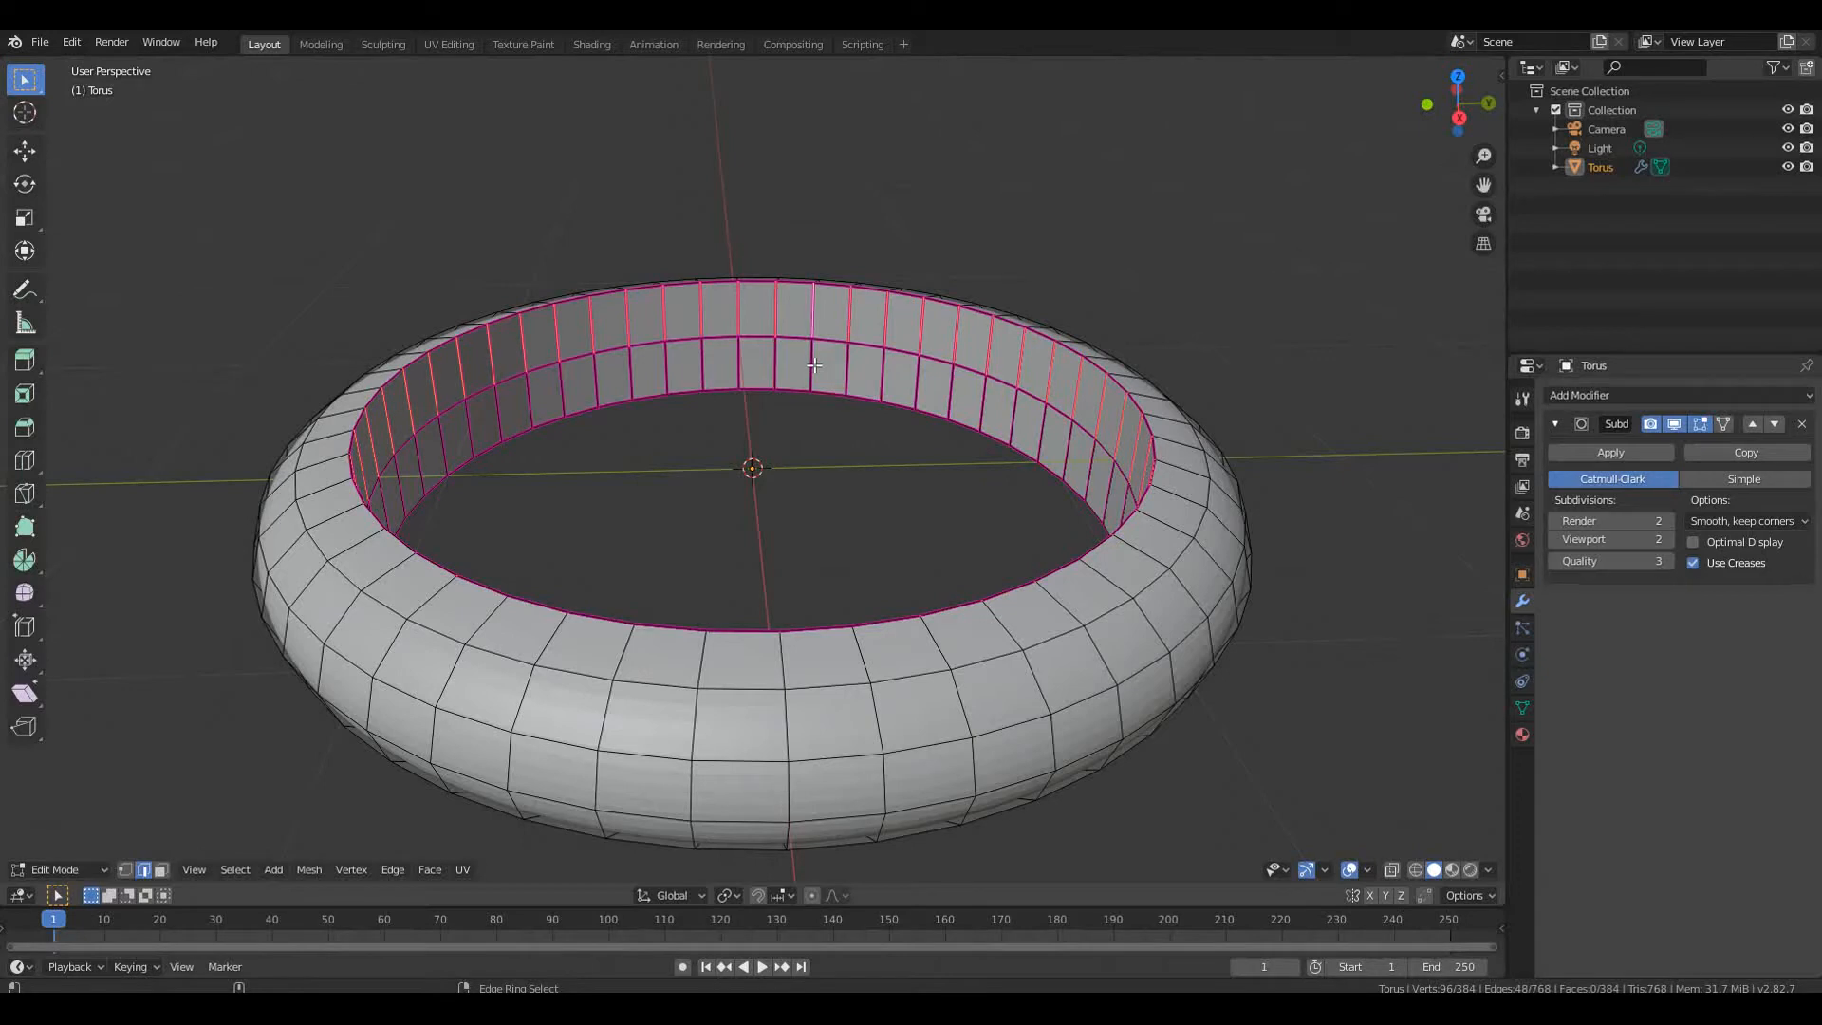
{"action": "left_click", "coordinate": [815, 344], "text": "ctrl+alt+shift"}
{"action": "middle_click_drag", "start_coordinate": [815, 344], "coordinate": [777, 406]}
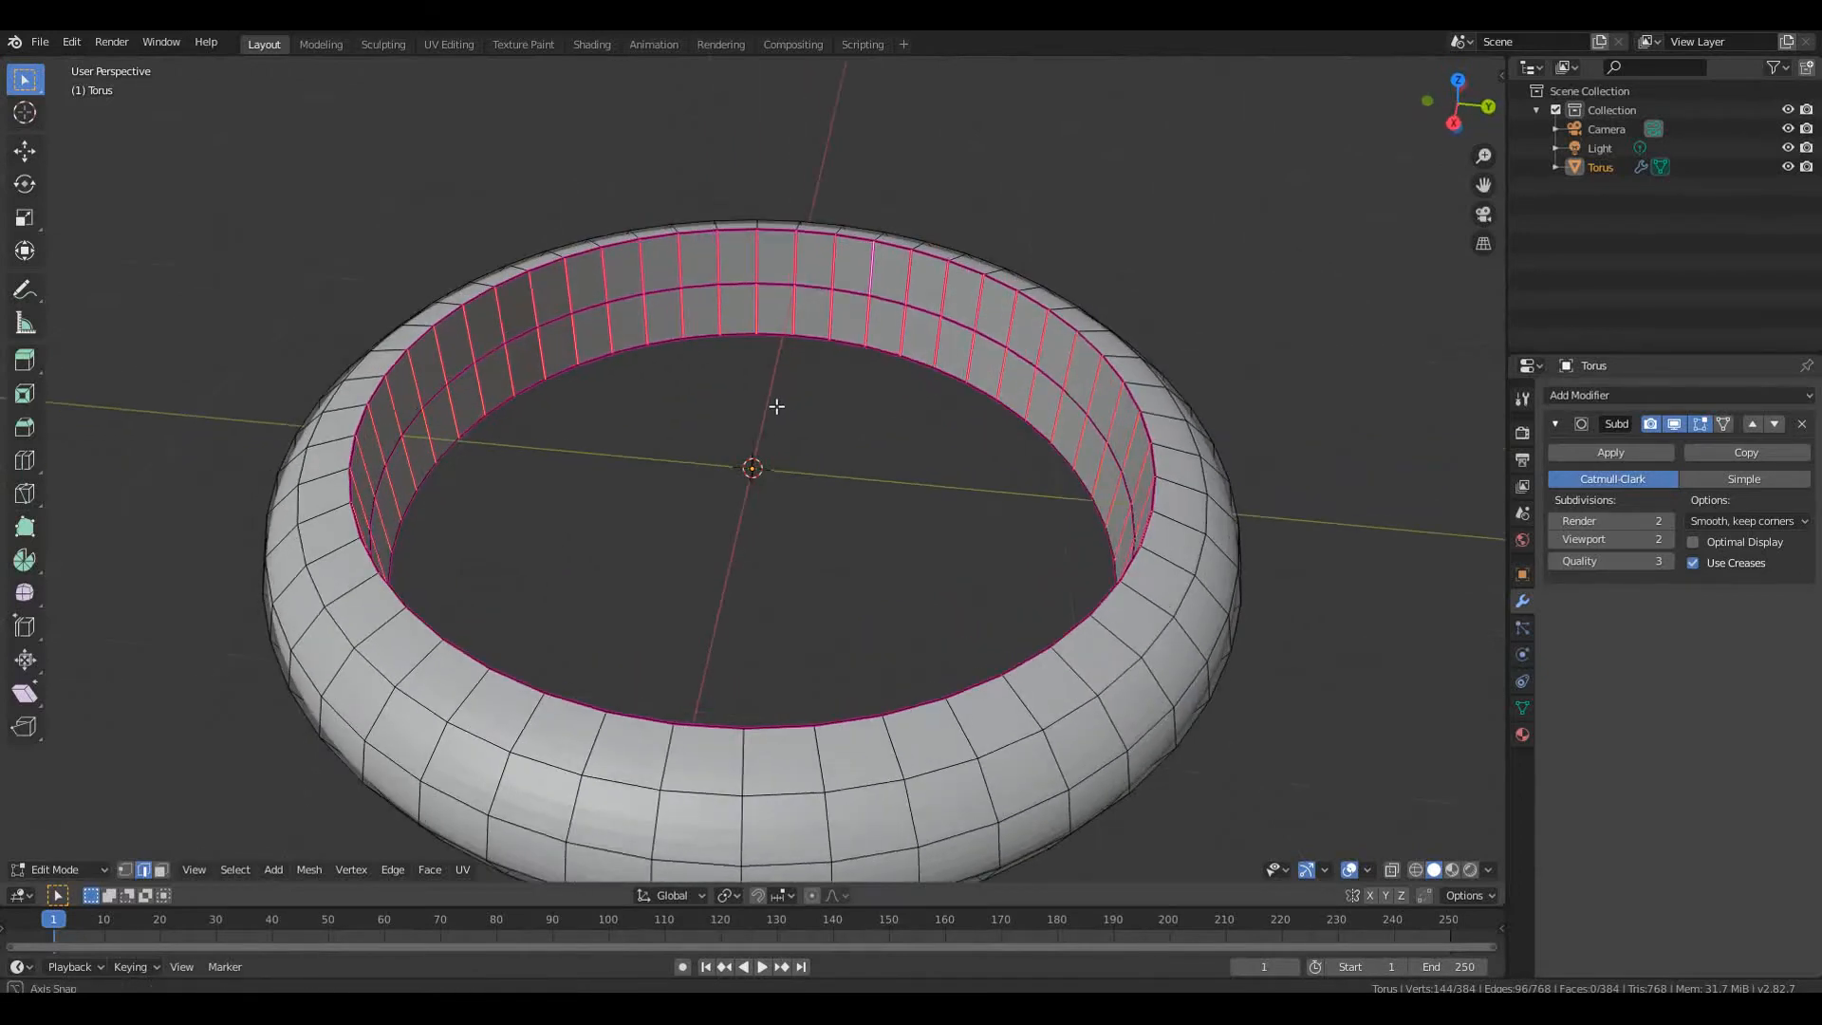
Remove the edge crease from the selected cross edges
{"action": "key", "text": "shift+e"}
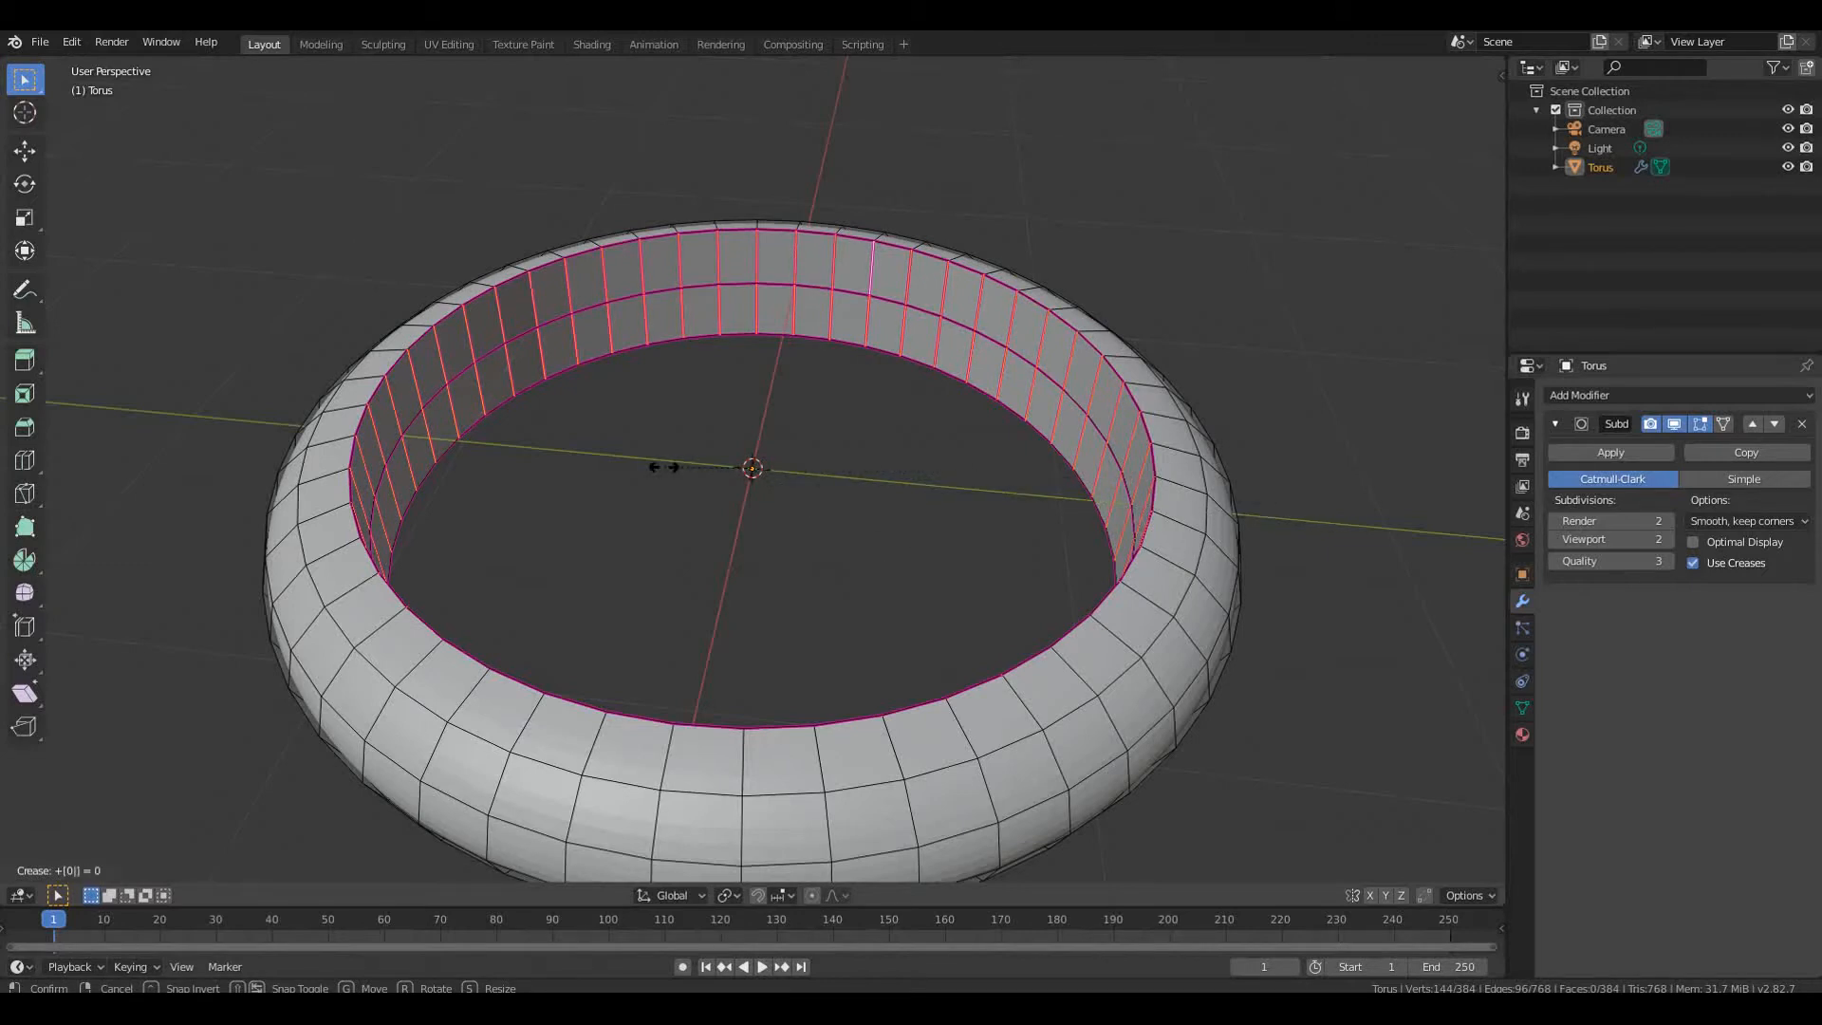
{"action": "type", "text": "1"}
{"action": "key", "text": "Left"}
{"action": "key", "text": "BackSpace"}
{"action": "key", "text": "Return"}
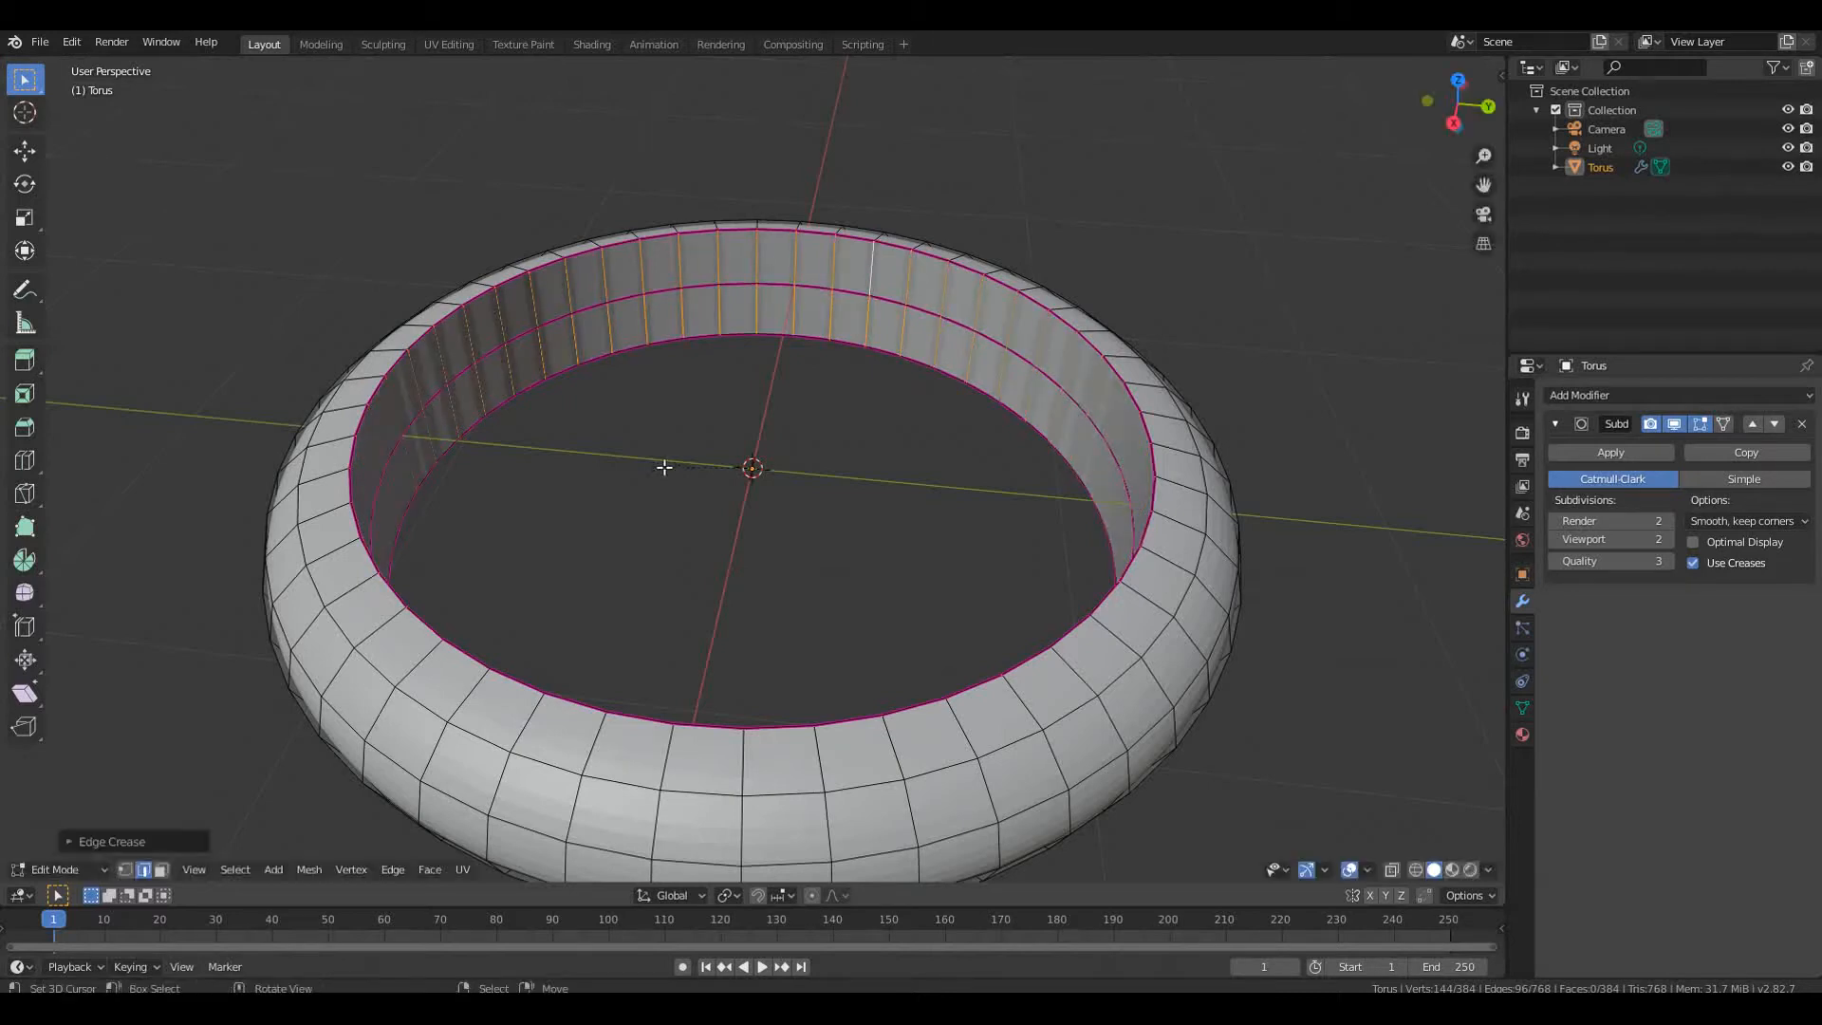
Return to Object Mode and rotate the ring 90 degrees about the X axis
{"action": "key", "text": "Tab"}
{"action": "mouse_move", "coordinate": [721, 517]}
{"action": "middle_mouse_down"}
{"action": "mouse_move", "coordinate": [549, 480]}
{"action": "mouse_move", "coordinate": [393, 554]}
{"action": "mouse_move", "coordinate": [398, 790]}
{"action": "mouse_move", "coordinate": [417, 689]}
{"action": "mouse_move", "coordinate": [406, 495]}
{"action": "middle_mouse_up"}
{"action": "scroll", "coordinate": [406, 494], "scroll_direction": "down", "scroll_amount": 4}
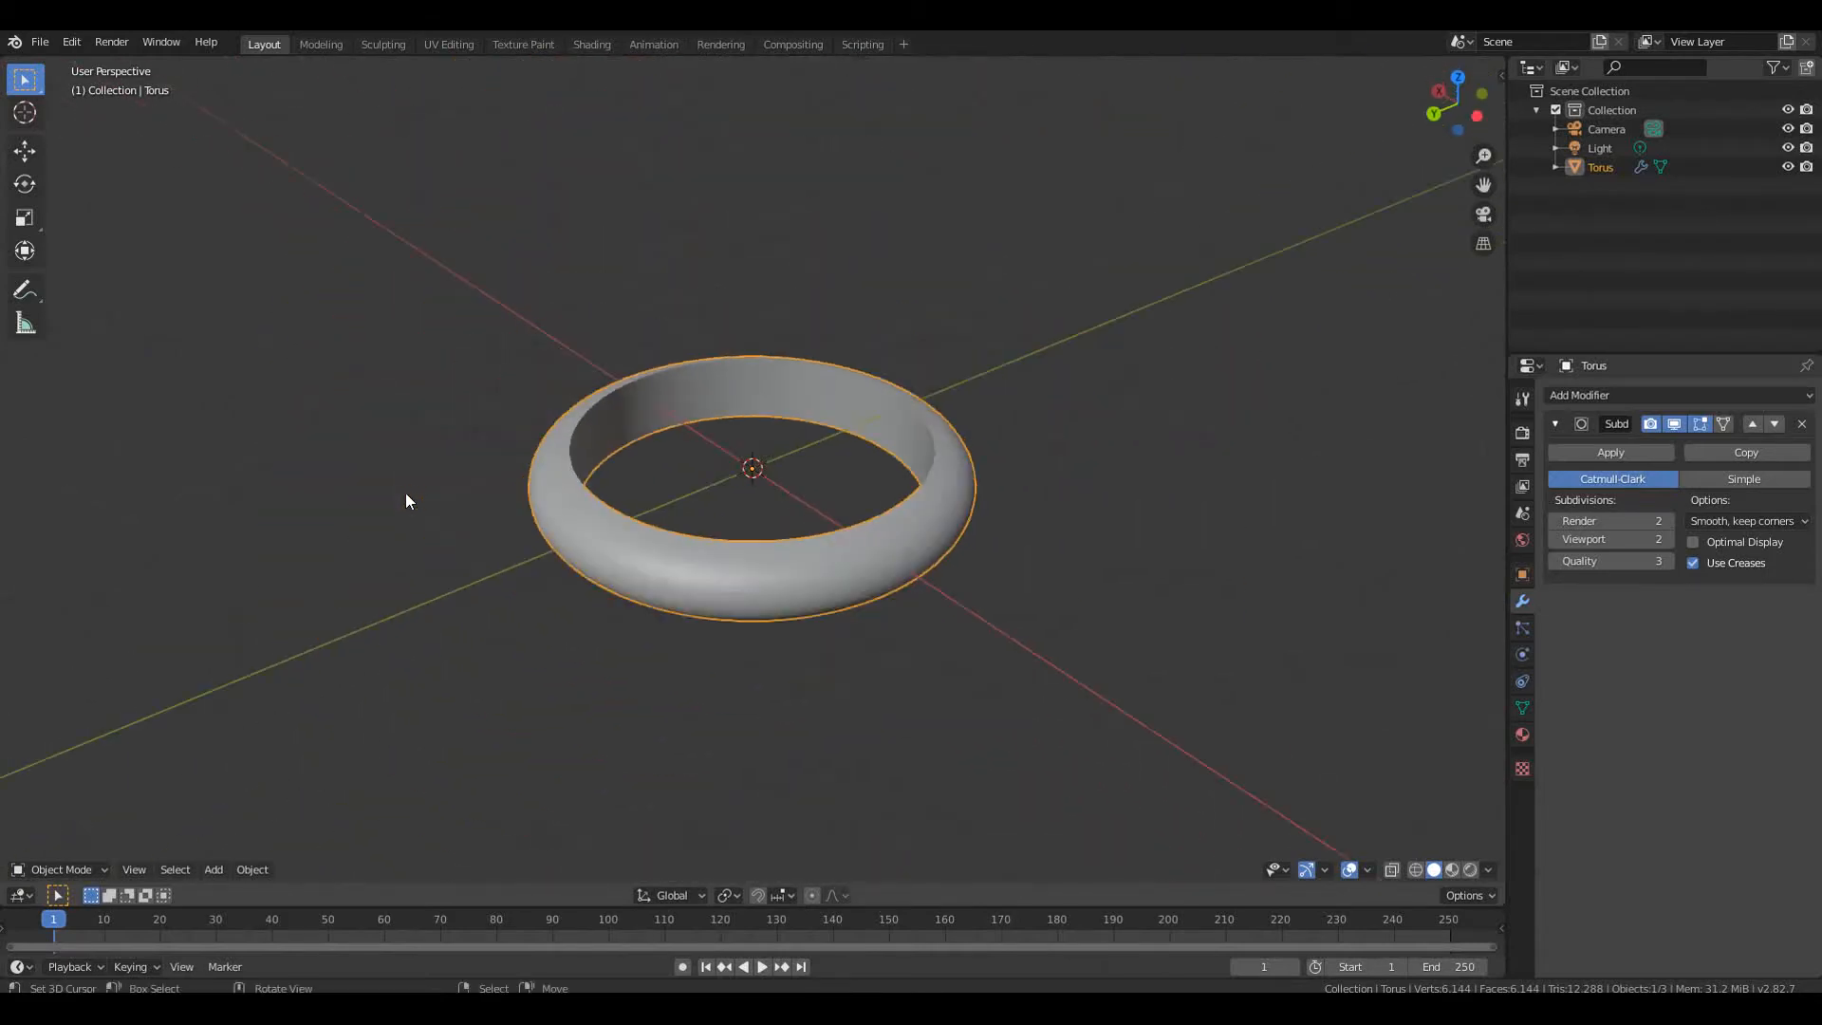
{"action": "middle_click_drag", "start_coordinate": [427, 574], "coordinate": [438, 546]}
{"action": "key", "text": "r"}
{"action": "type", "text": "x"}
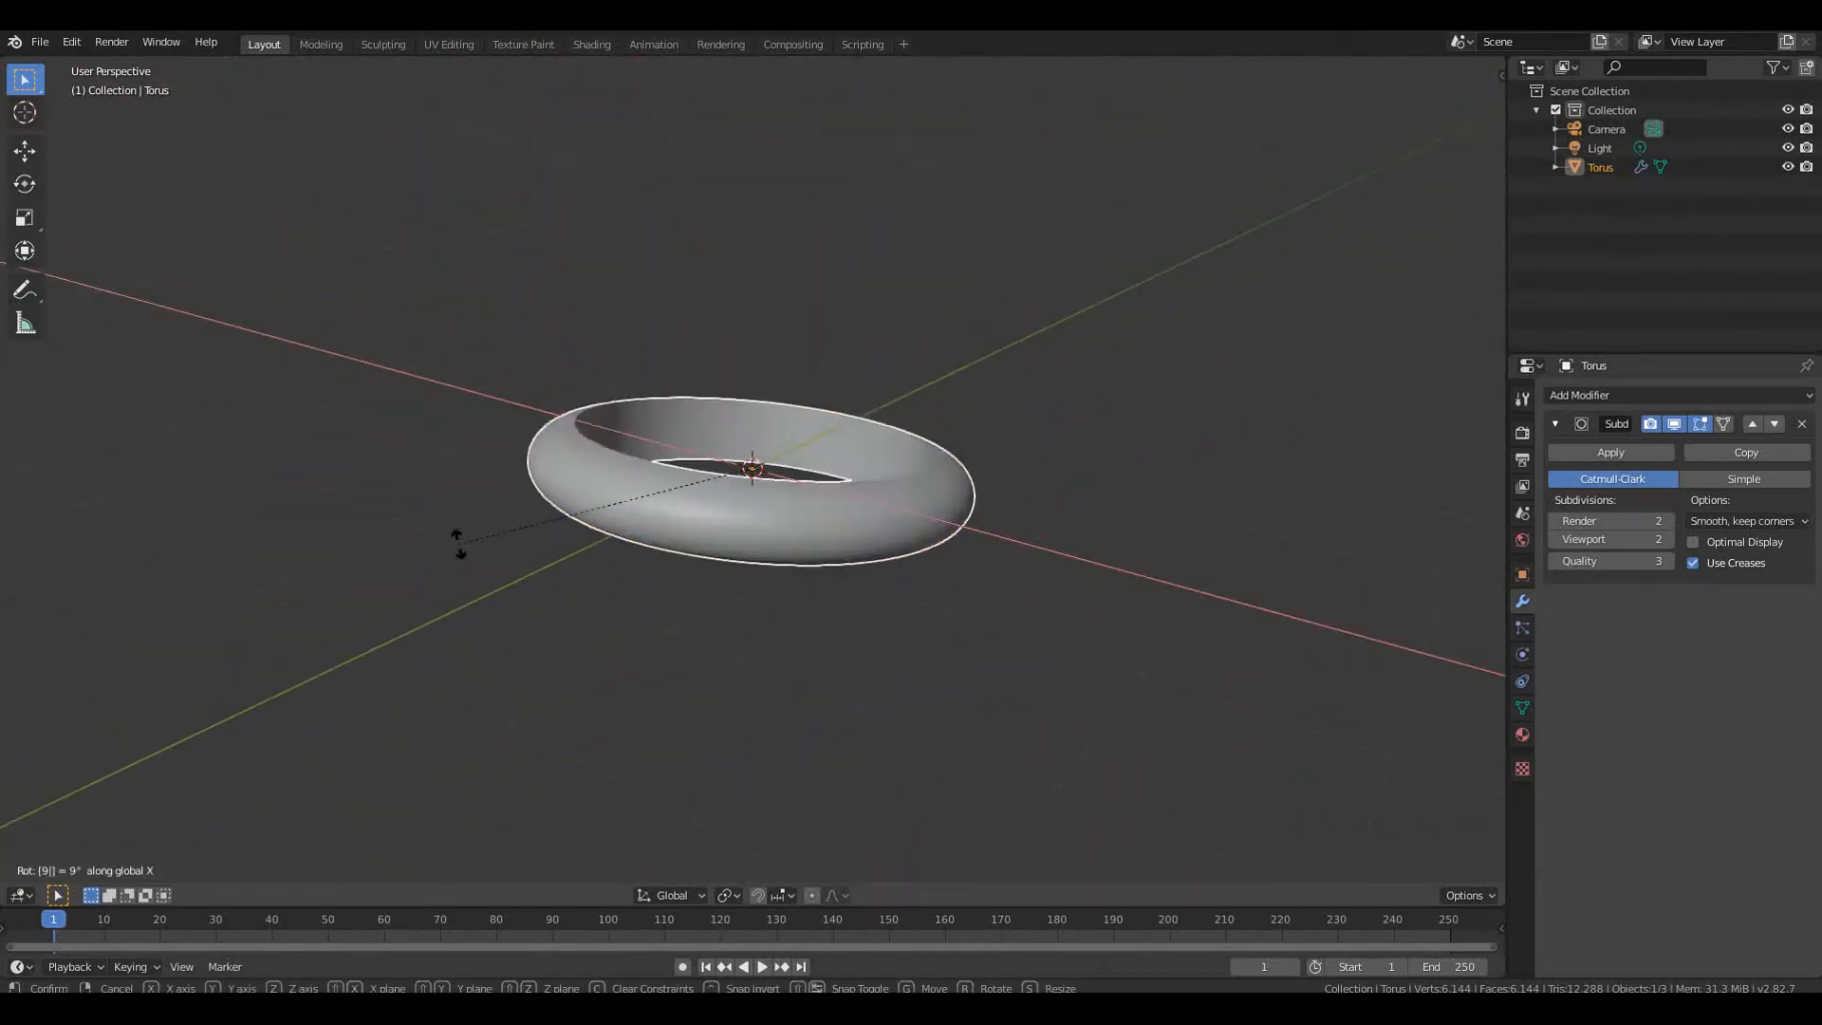
{"action": "type", "text": "90"}
{"action": "key", "text": "Return"}
Add a cube mesh and scale it down uniformly until it fits well inside the ring
{"action": "middle_click_drag", "start_coordinate": [458, 553], "coordinate": [744, 455]}
{"action": "scroll", "coordinate": [744, 456], "scroll_direction": "up", "scroll_amount": 2}
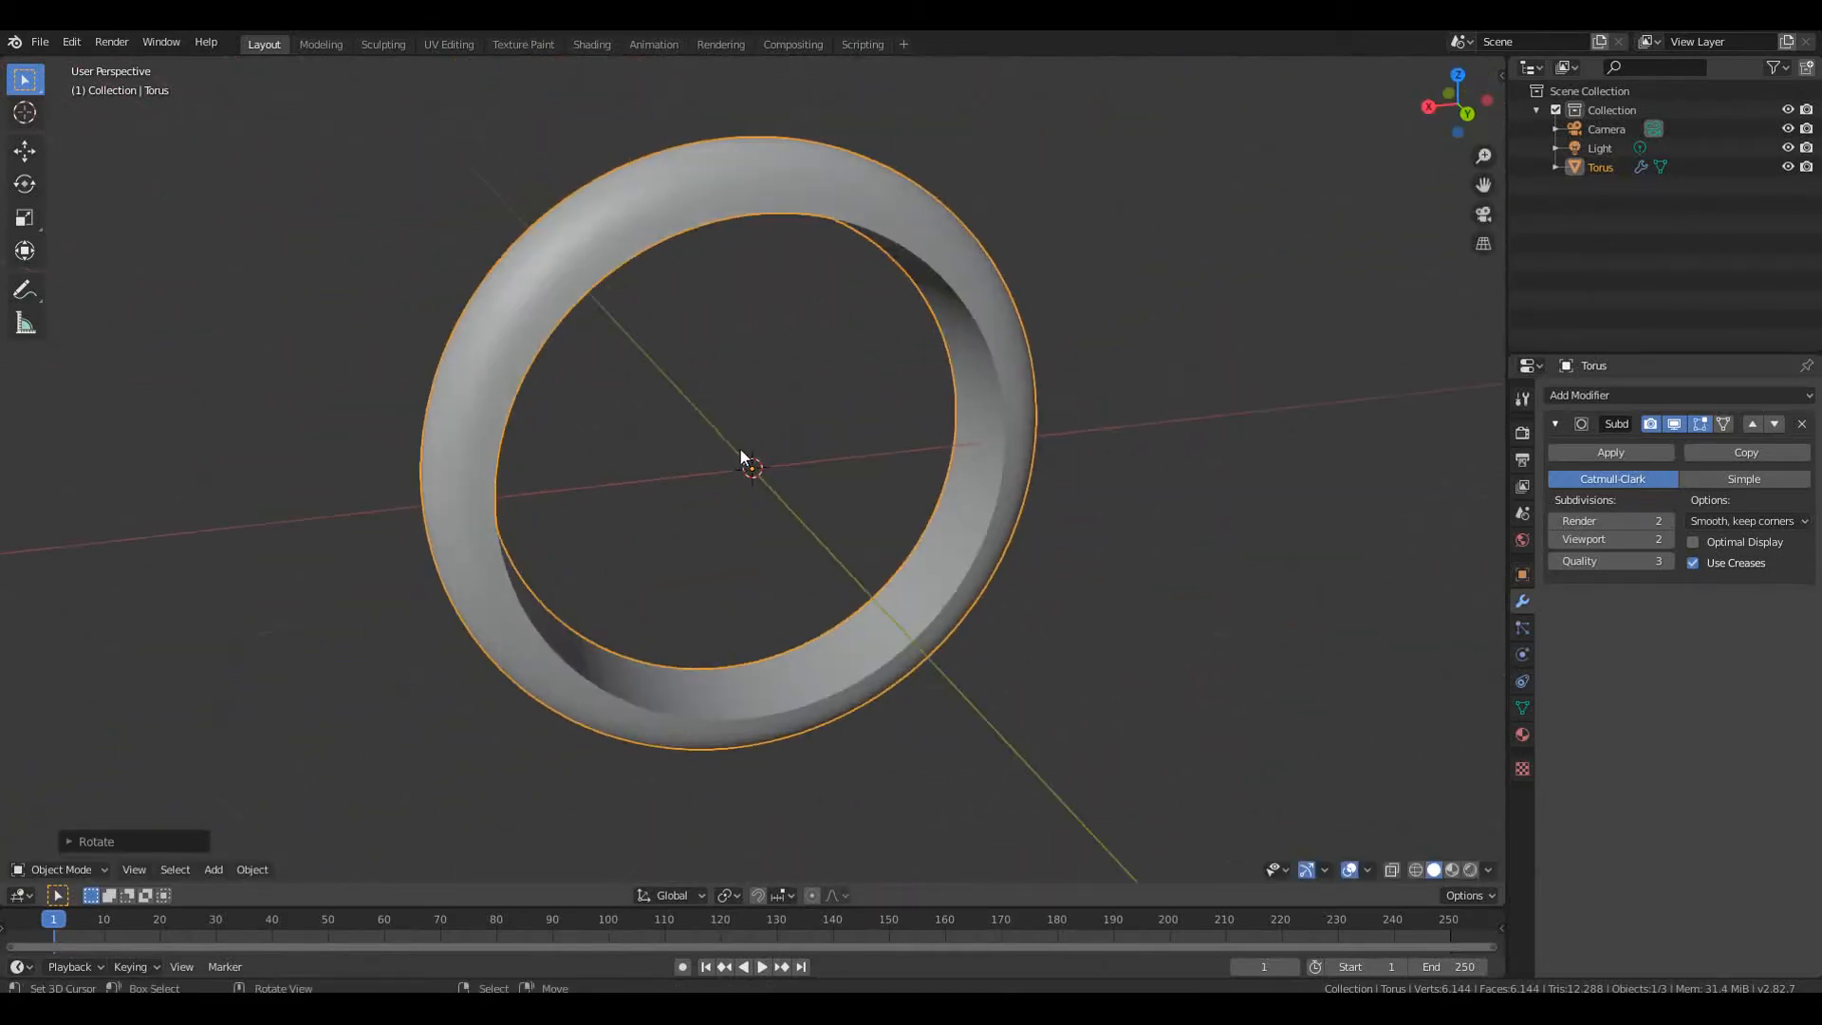
{"action": "key", "text": "shift+a"}
{"action": "mouse_move", "coordinate": [712, 431]}
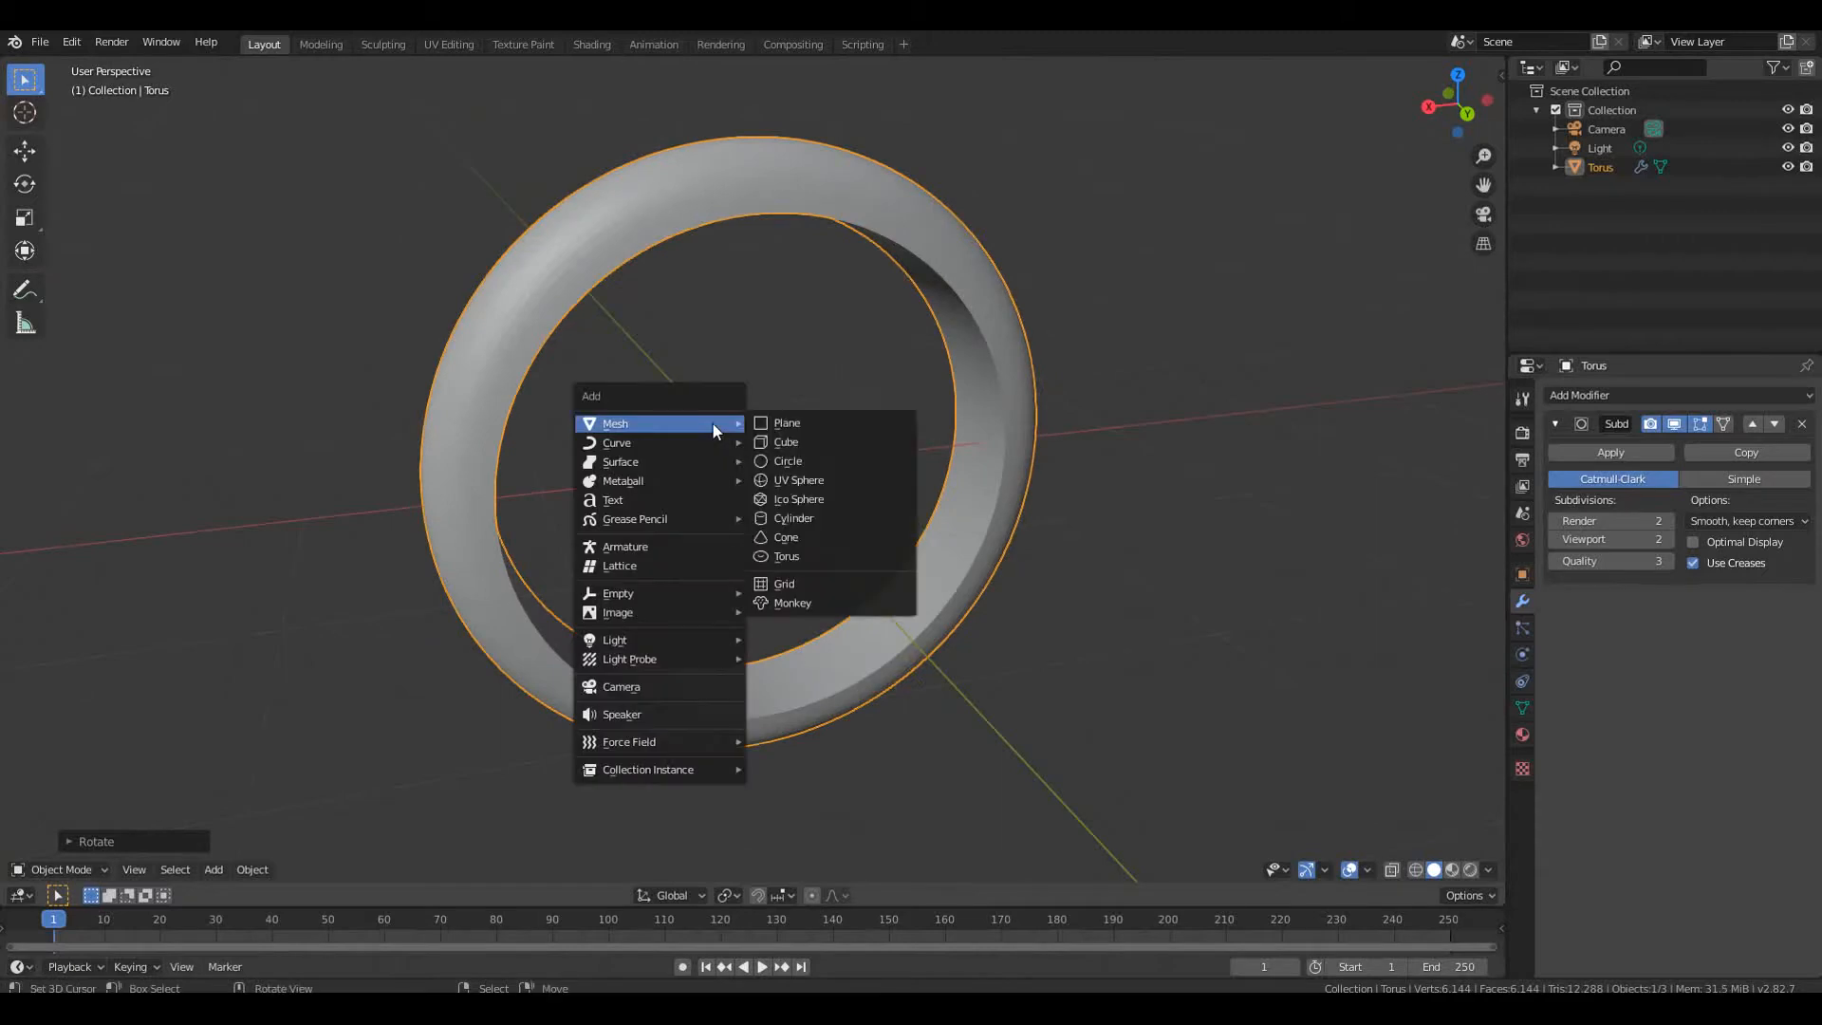
{"action": "left_click", "coordinate": [777, 436]}
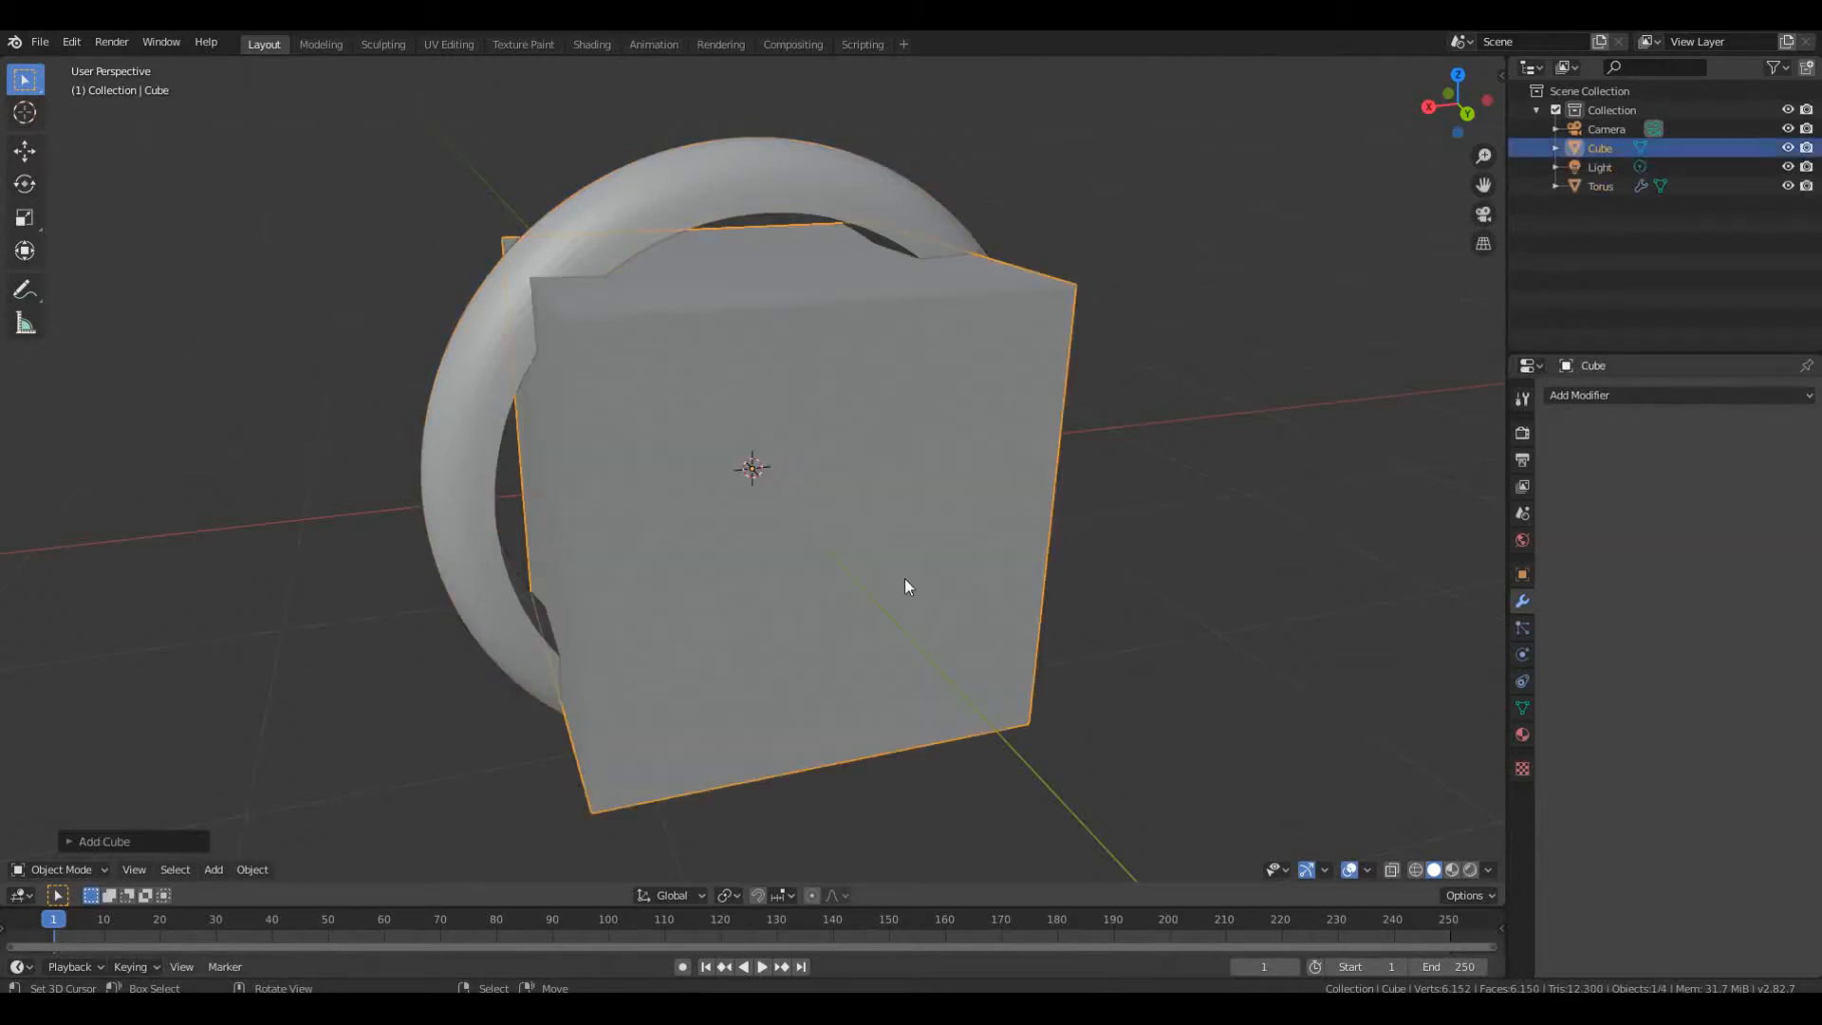
{"action": "key", "text": "s"}
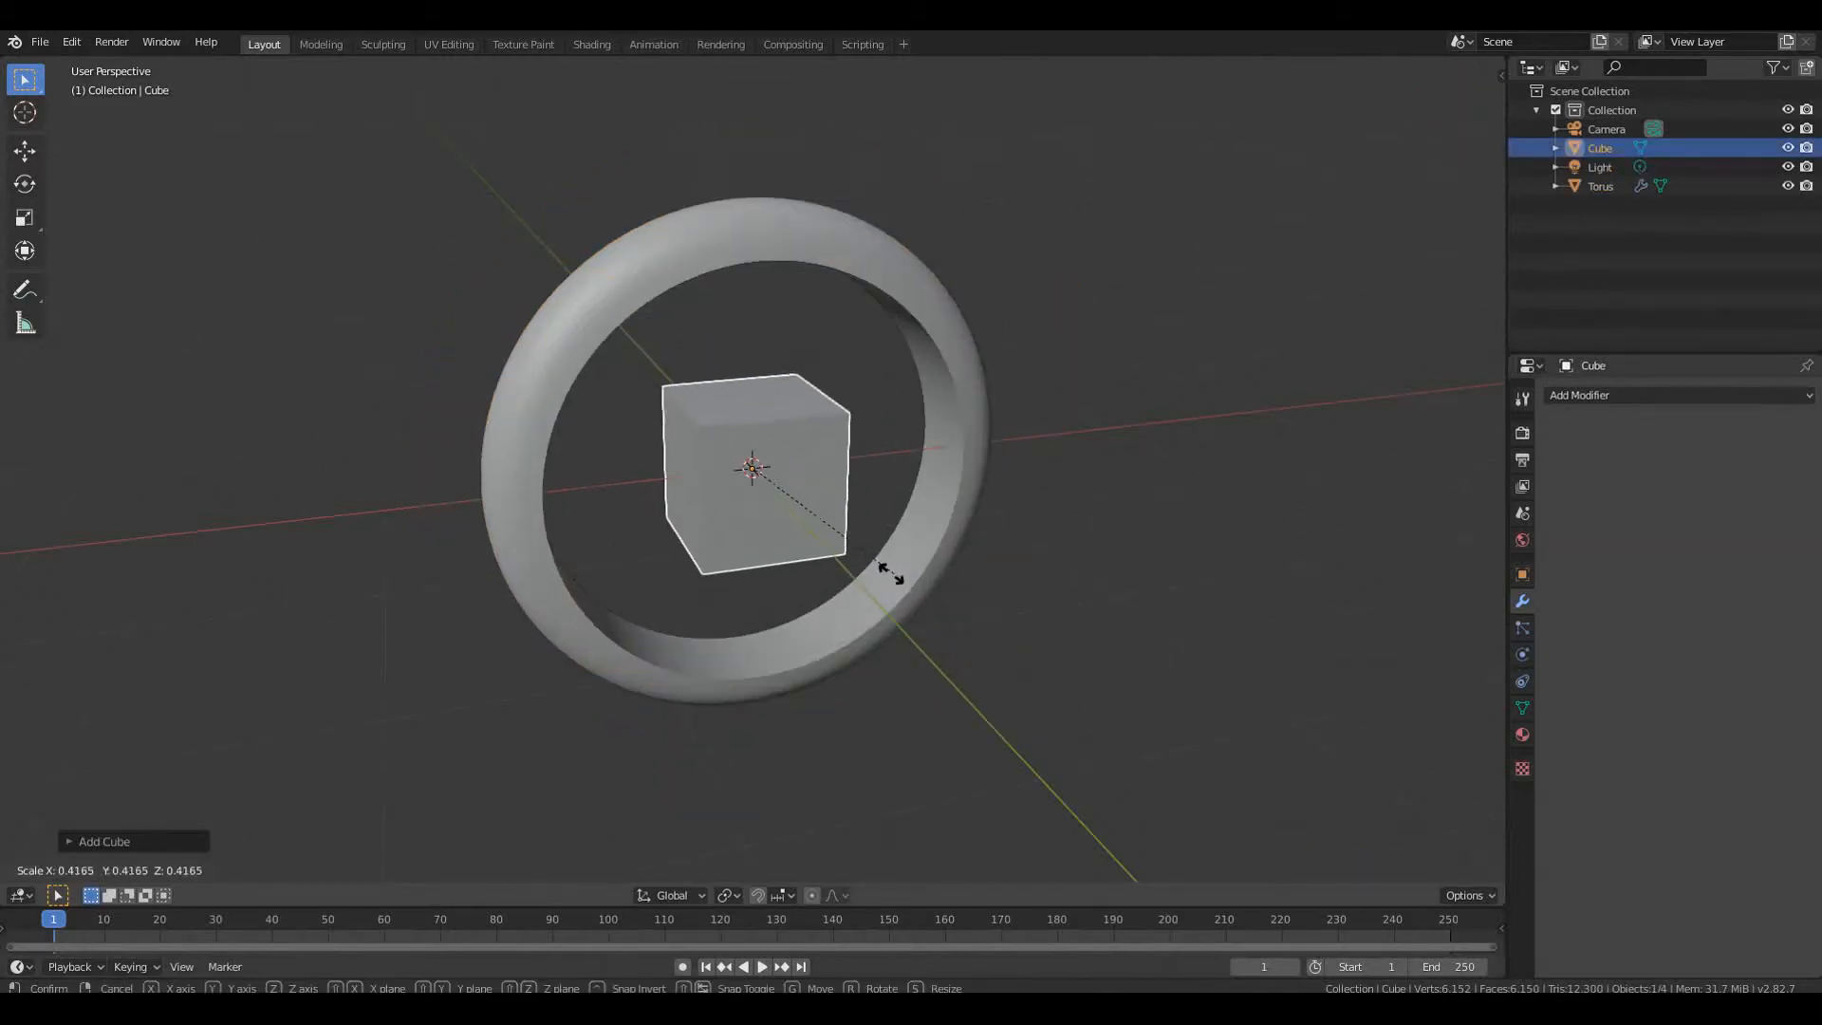
{"action": "left_click", "coordinate": [868, 584]}
Move the cube straight up along Z onto the top of the ring
{"action": "key", "text": "g"}
{"action": "key", "text": "z"}
{"action": "left_click", "coordinate": [837, 305]}
In Edit Mode with face selection, select the cube's bottom face and scale it down to taper the block
{"action": "middle_click_drag", "start_coordinate": [837, 306], "coordinate": [788, 465], "text": "shift"}
{"action": "scroll", "coordinate": [824, 579], "scroll_direction": "up", "scroll_amount": 4}
{"action": "key", "text": "Tab"}
{"action": "right_click", "coordinate": [663, 418]}
{"action": "left_click", "coordinate": [160, 870]}
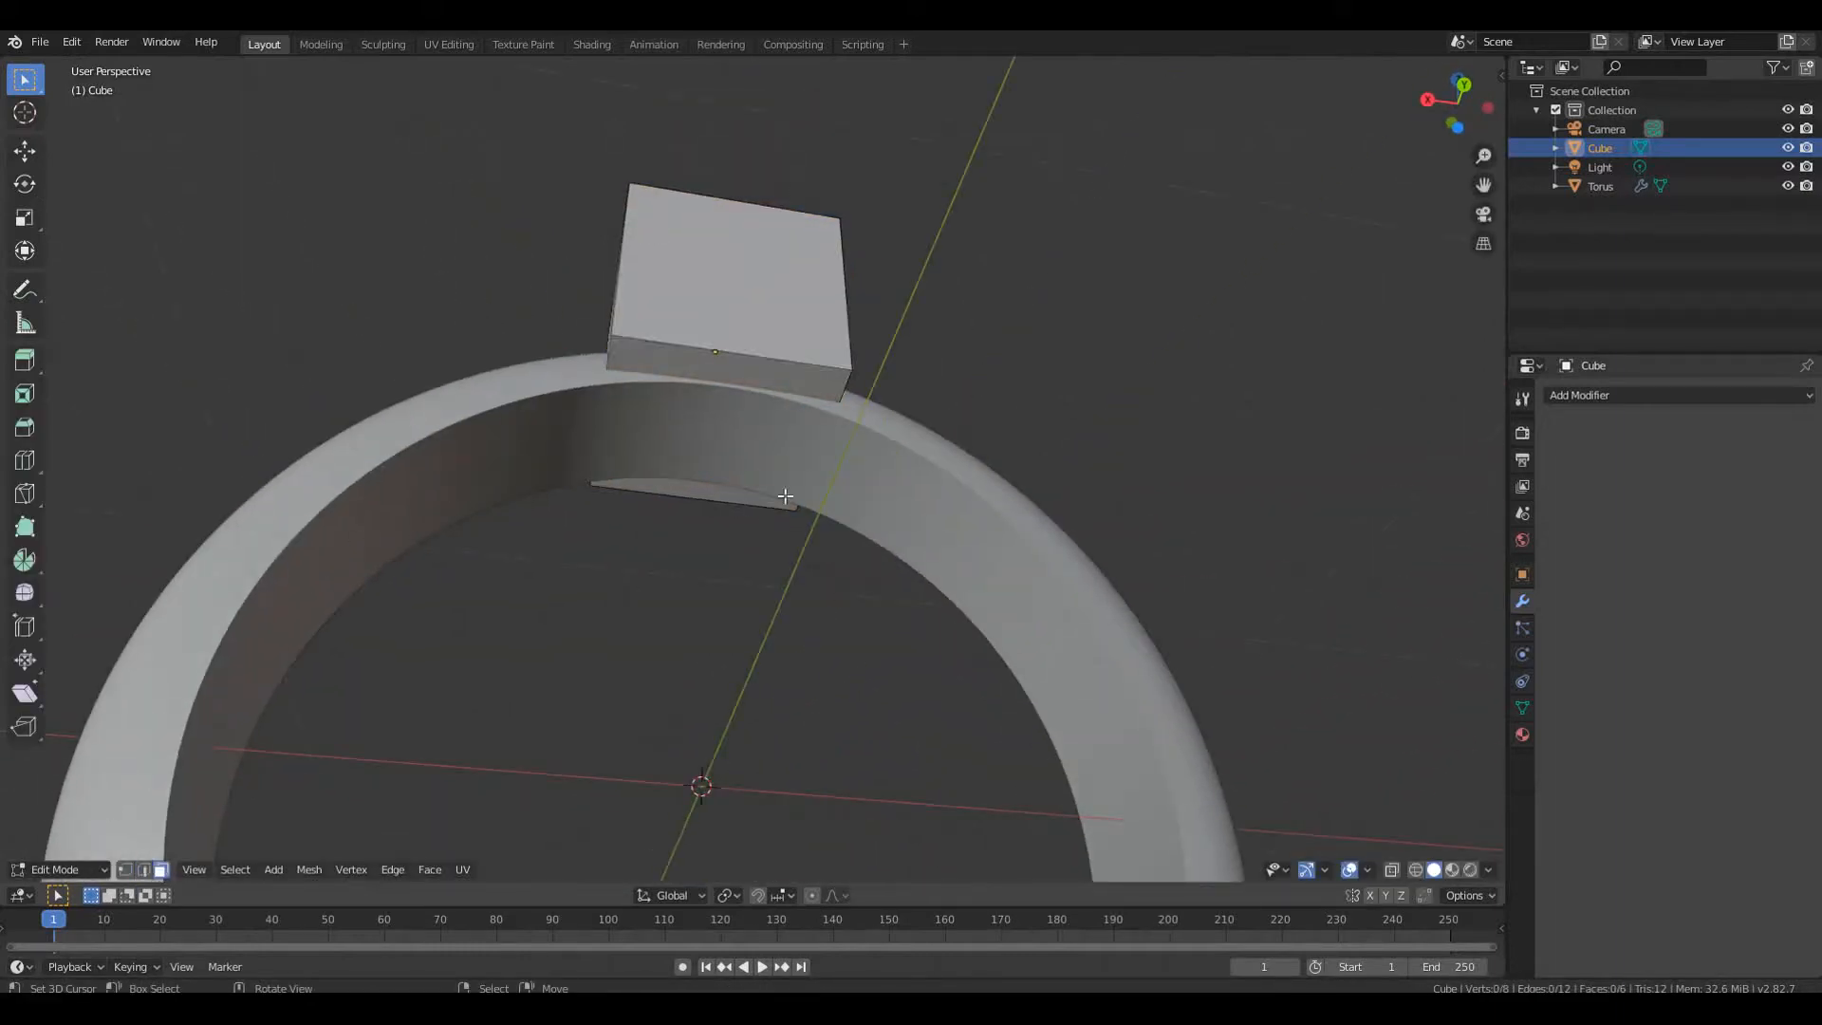
{"action": "left_click", "coordinate": [767, 440]}
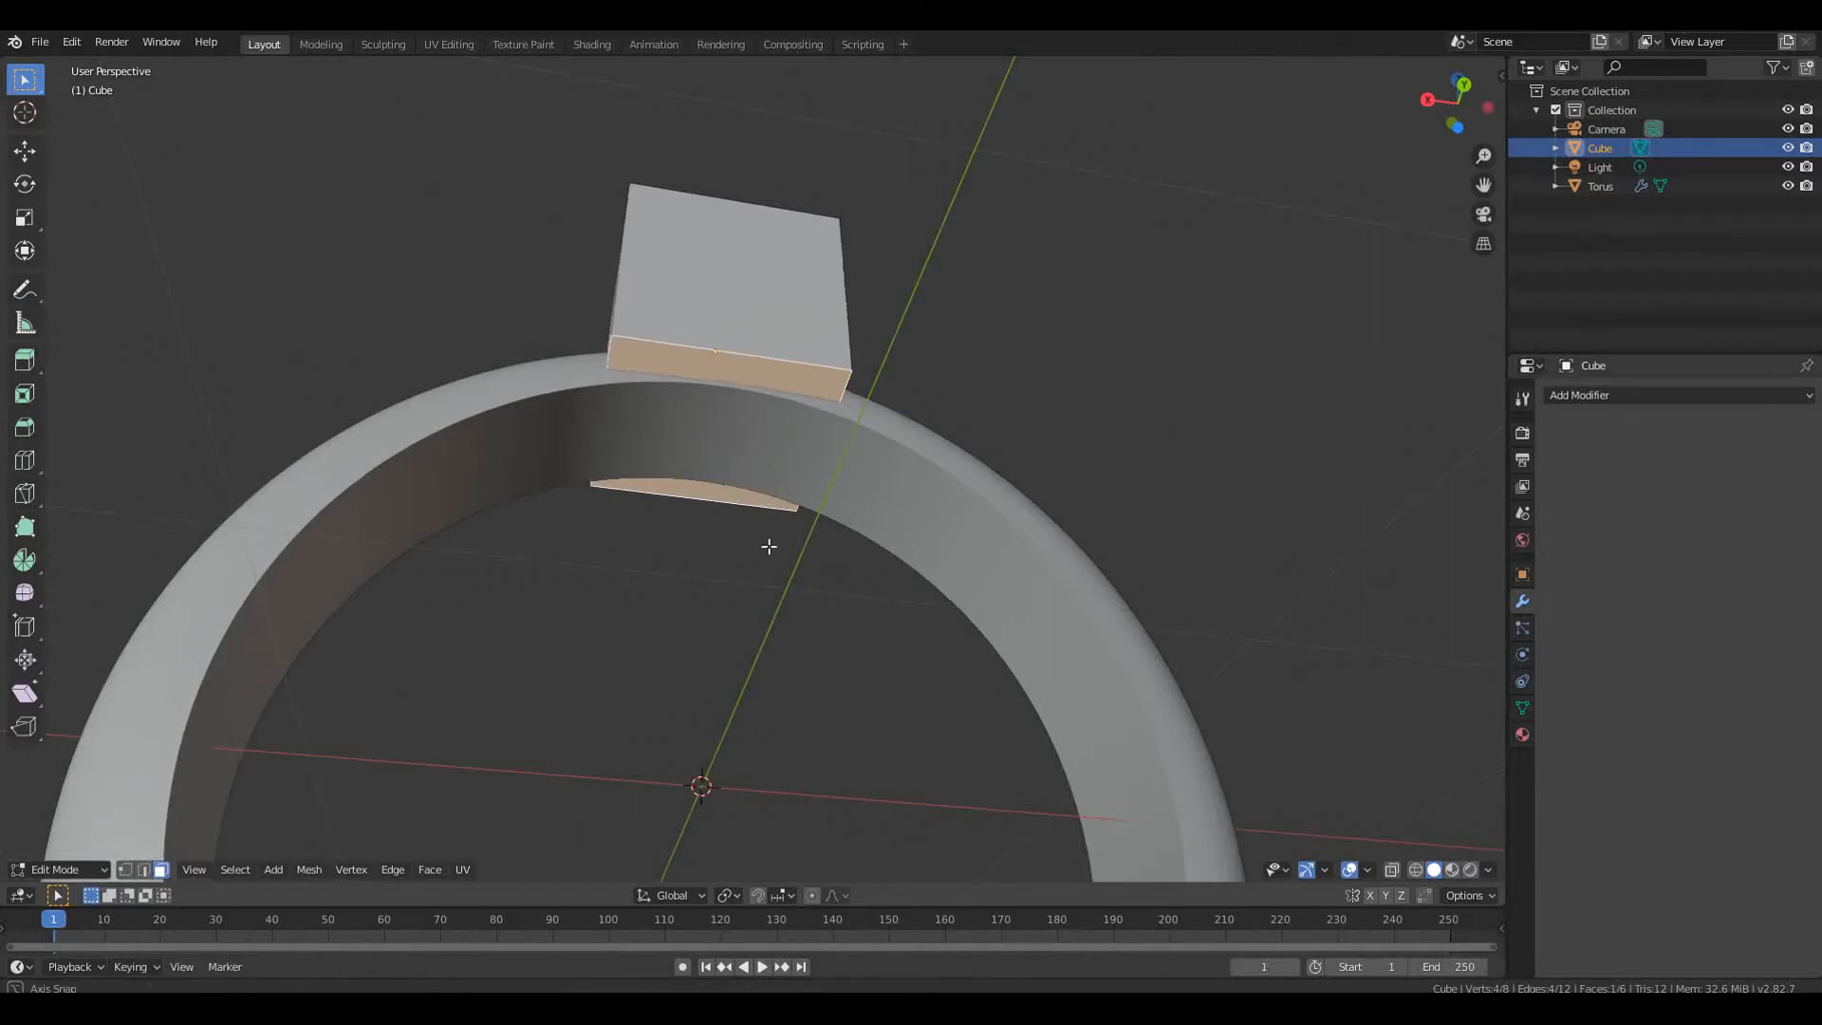
{"action": "middle_click_drag", "start_coordinate": [768, 476], "coordinate": [838, 715]}
{"action": "key", "text": "s"}
{"action": "left_click", "coordinate": [806, 630]}
Select the cube's top face and widen it along the X axis
{"action": "middle_click_drag", "start_coordinate": [806, 630], "coordinate": [758, 579]}
{"action": "key", "text": "a"}
{"action": "left_click", "coordinate": [789, 600]}
{"action": "key", "text": "s"}
{"action": "key", "text": "x"}
{"action": "left_click", "coordinate": [764, 437]}
{"action": "scroll", "coordinate": [757, 579], "scroll_direction": "up", "scroll_amount": 2}
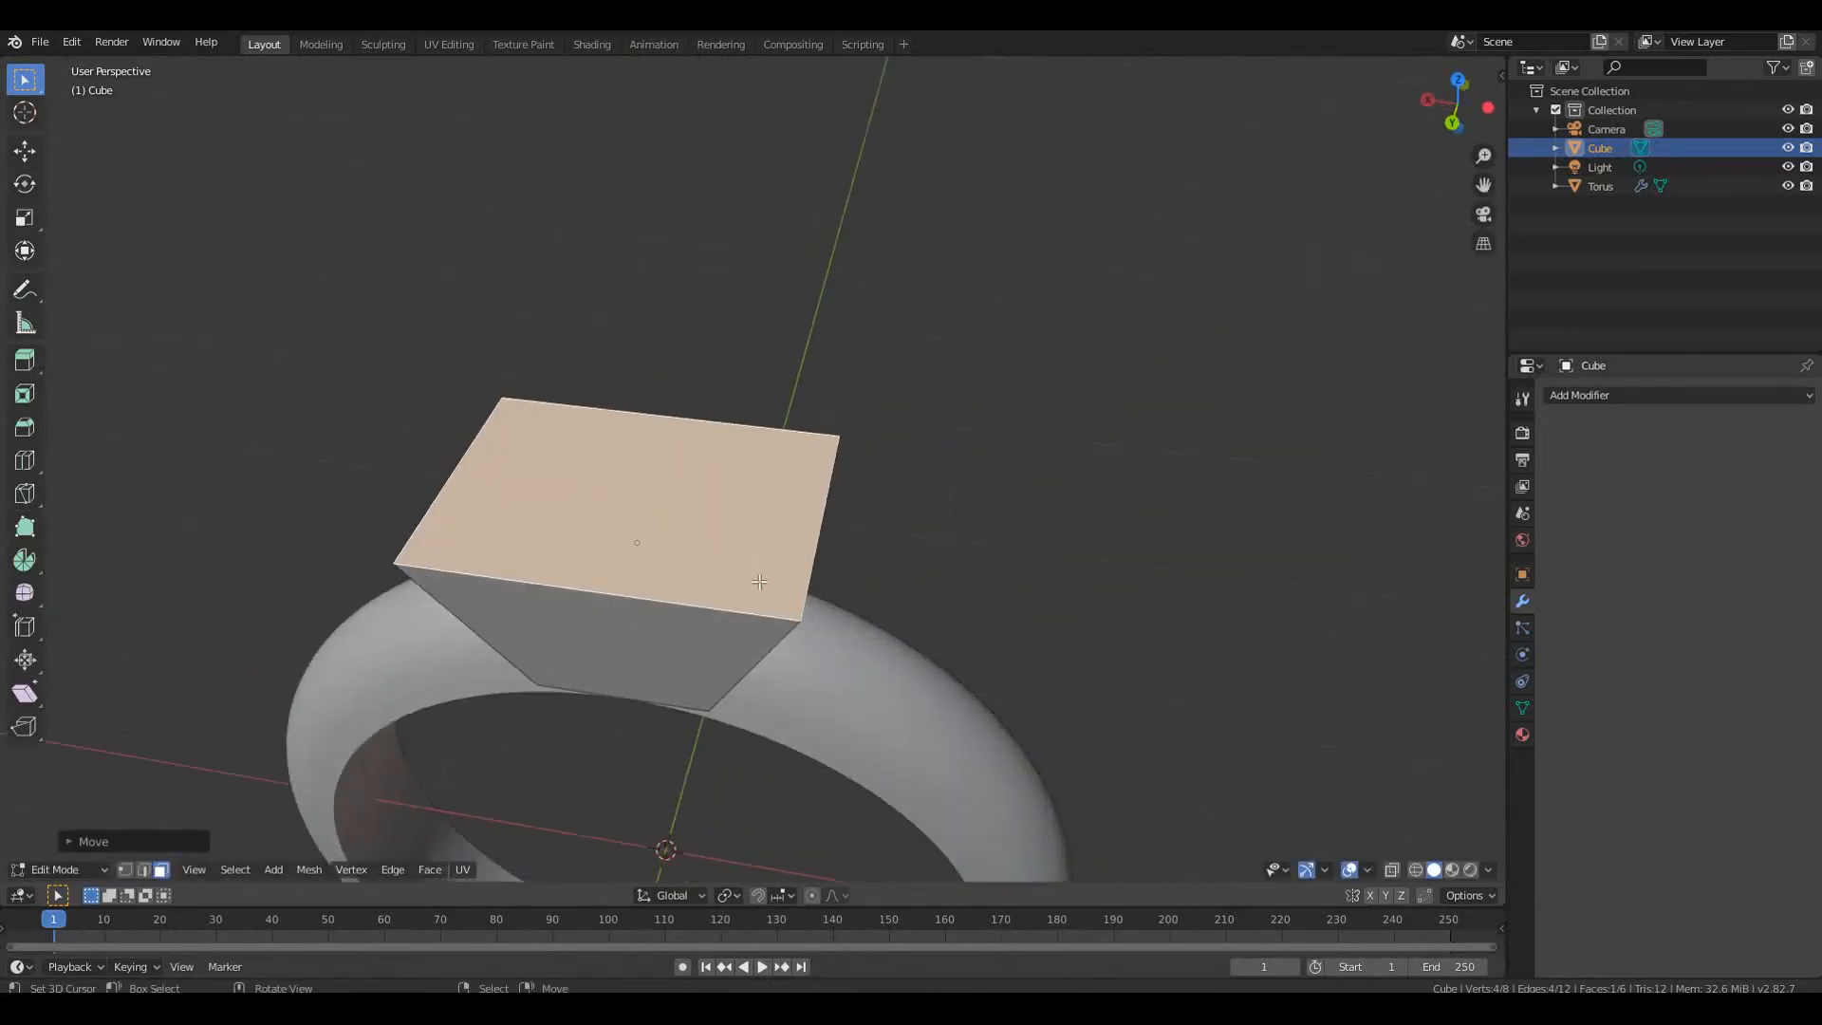
Select the block's top face, extrude it in place and scale the new face inward to a small rectangle
{"action": "middle_click_drag", "start_coordinate": [737, 642], "coordinate": [696, 590]}
{"action": "key", "text": "a"}
{"action": "key", "text": "a"}
{"action": "key", "text": "a"}
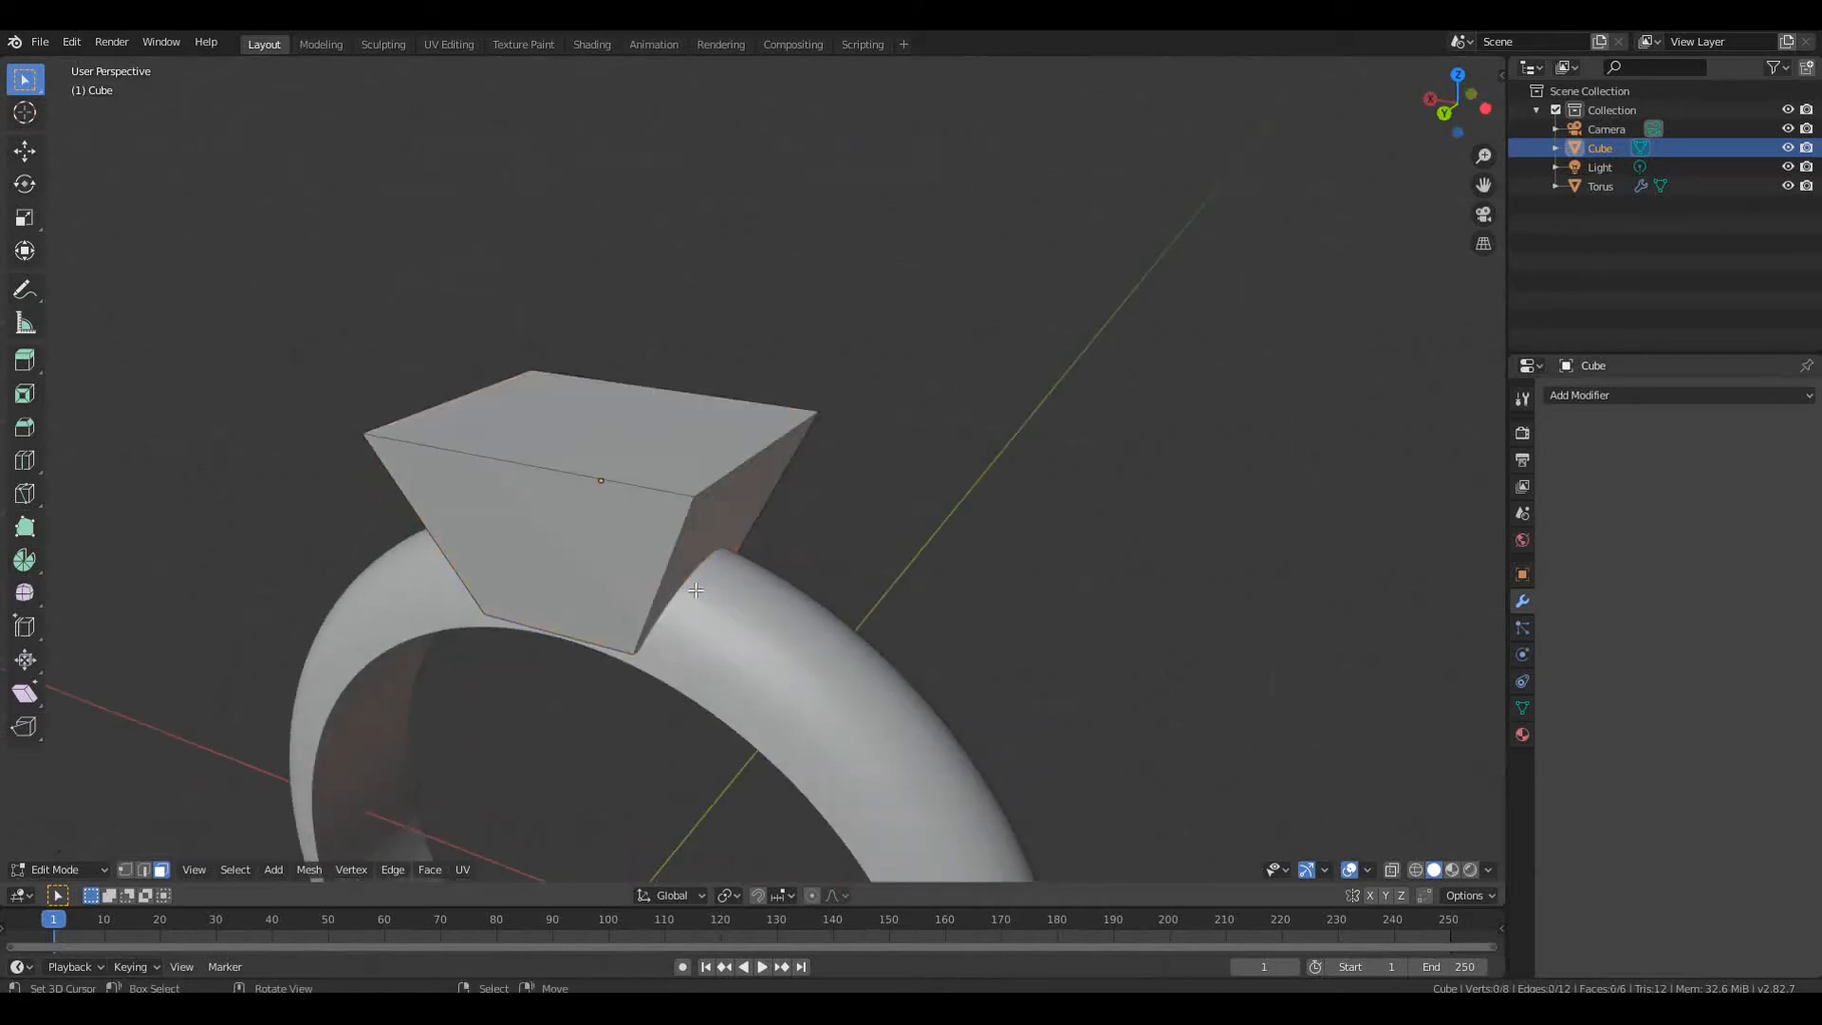
{"action": "left_click", "coordinate": [632, 475]}
{"action": "middle_click_drag", "start_coordinate": [632, 475], "coordinate": [687, 536]}
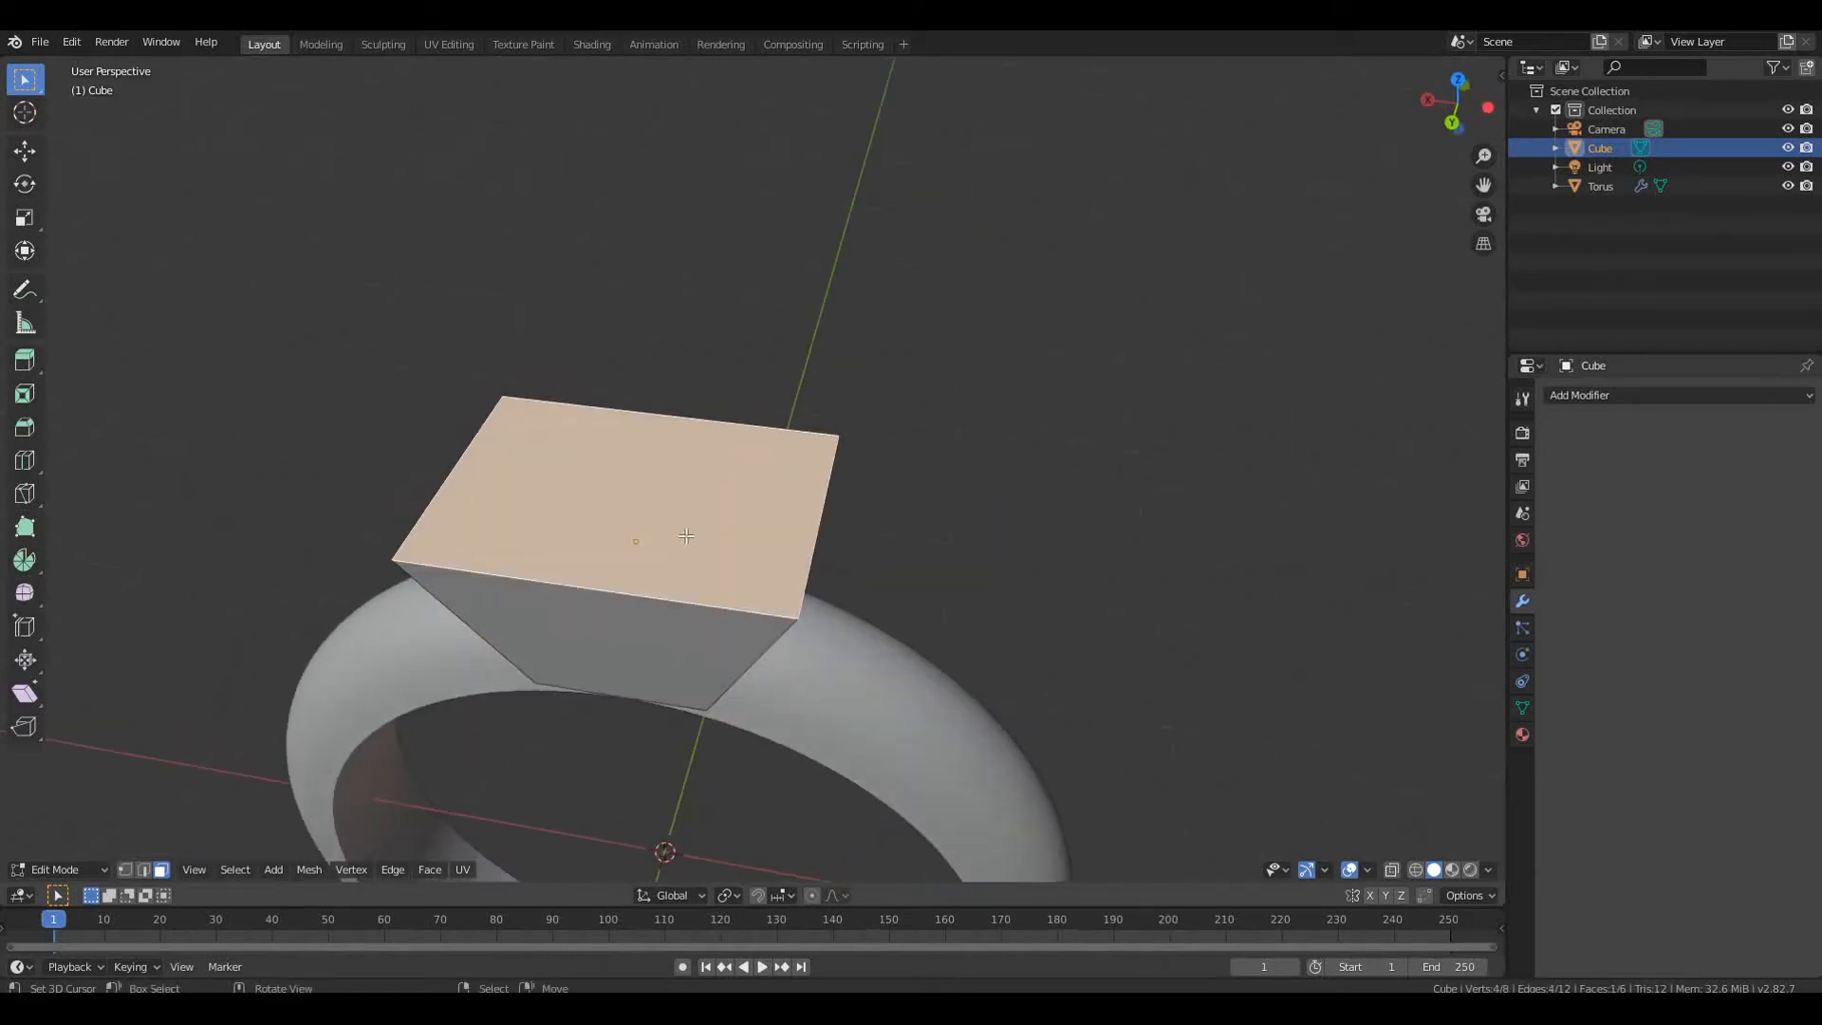
{"action": "middle_click_drag", "start_coordinate": [709, 613], "coordinate": [737, 578]}
{"action": "scroll", "coordinate": [736, 578], "scroll_direction": "up", "scroll_amount": 3}
{"action": "scroll", "coordinate": [736, 580], "scroll_direction": "down", "scroll_amount": 4}
{"action": "key", "text": "e"}
{"action": "right_click", "coordinate": [728, 594]}
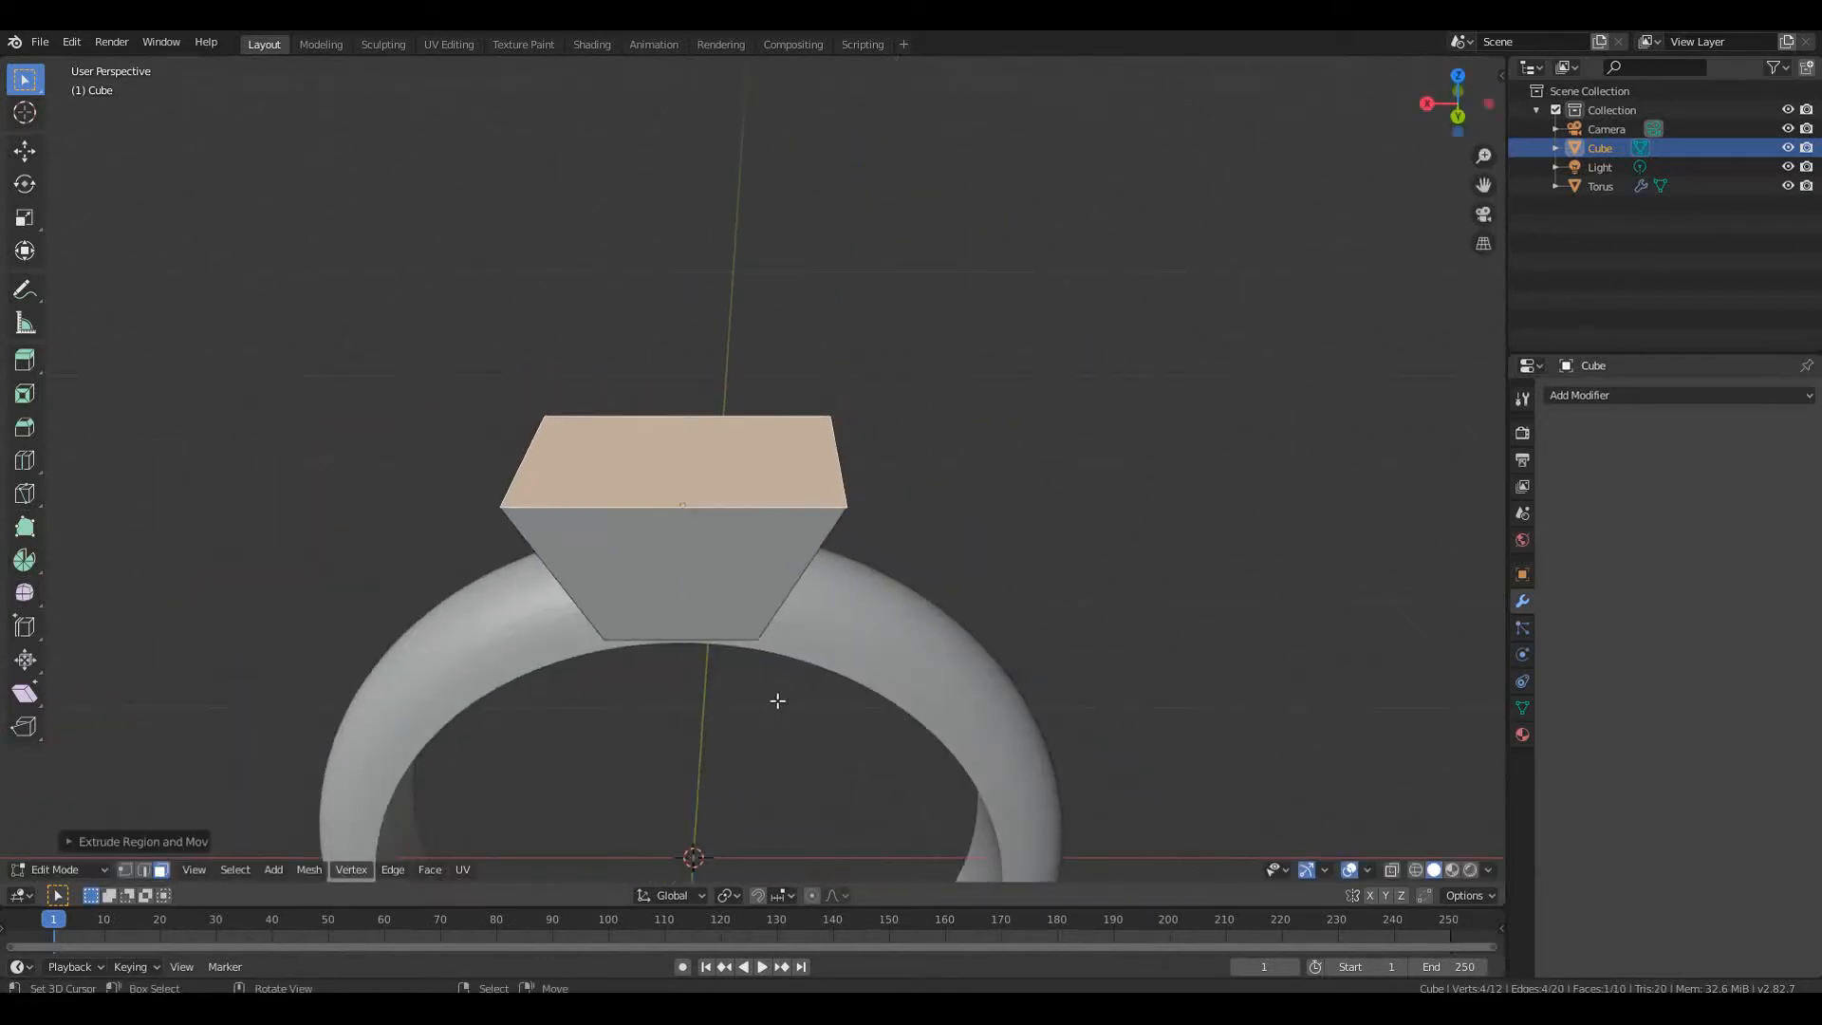
{"action": "key", "text": "s"}
{"action": "left_click", "coordinate": [753, 550]}
Lower the small inner face along Z to hollow the block into an open setting
{"action": "key", "text": "g"}
{"action": "key", "text": "z"}
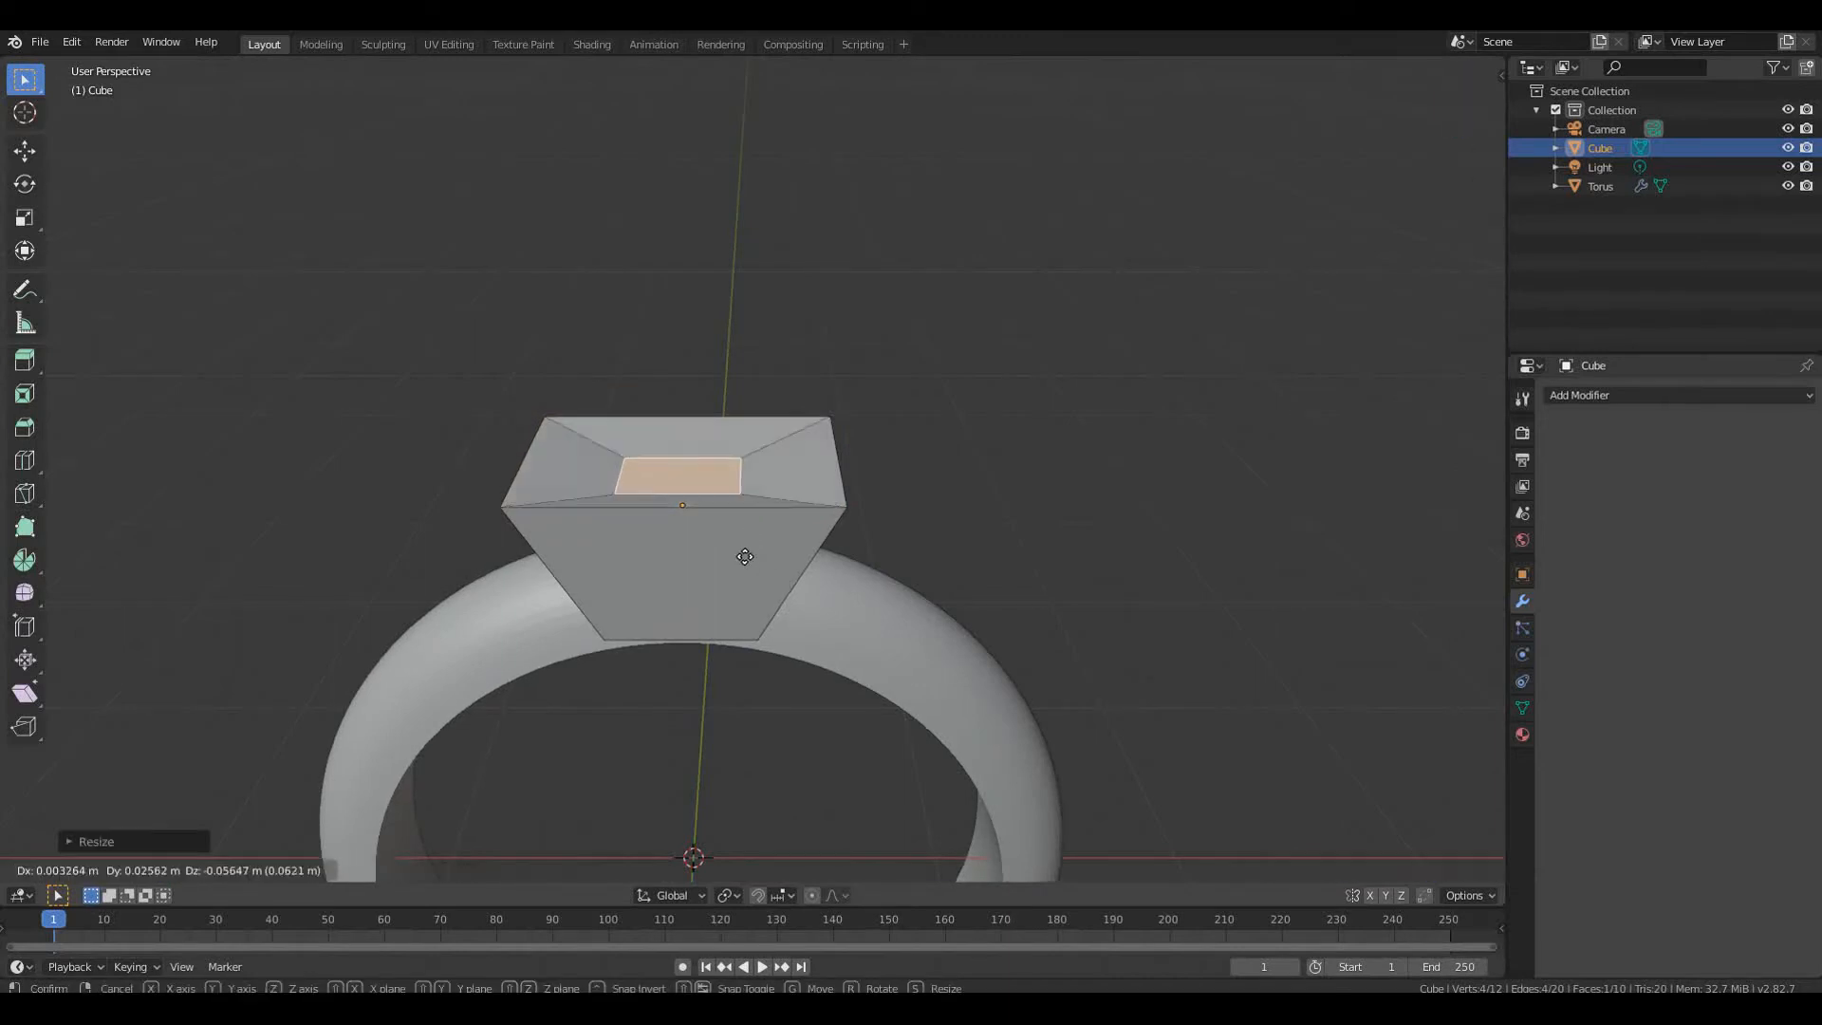
{"action": "left_click", "coordinate": [760, 618]}
{"action": "middle_click_drag", "start_coordinate": [759, 618], "coordinate": [682, 558]}
{"action": "key", "text": "g"}
{"action": "key", "text": "z"}
{"action": "left_click", "coordinate": [664, 662]}
Select the whole setting and bevel all its edges with 3 segments and a width of about 0.19 m
{"action": "key", "text": "a"}
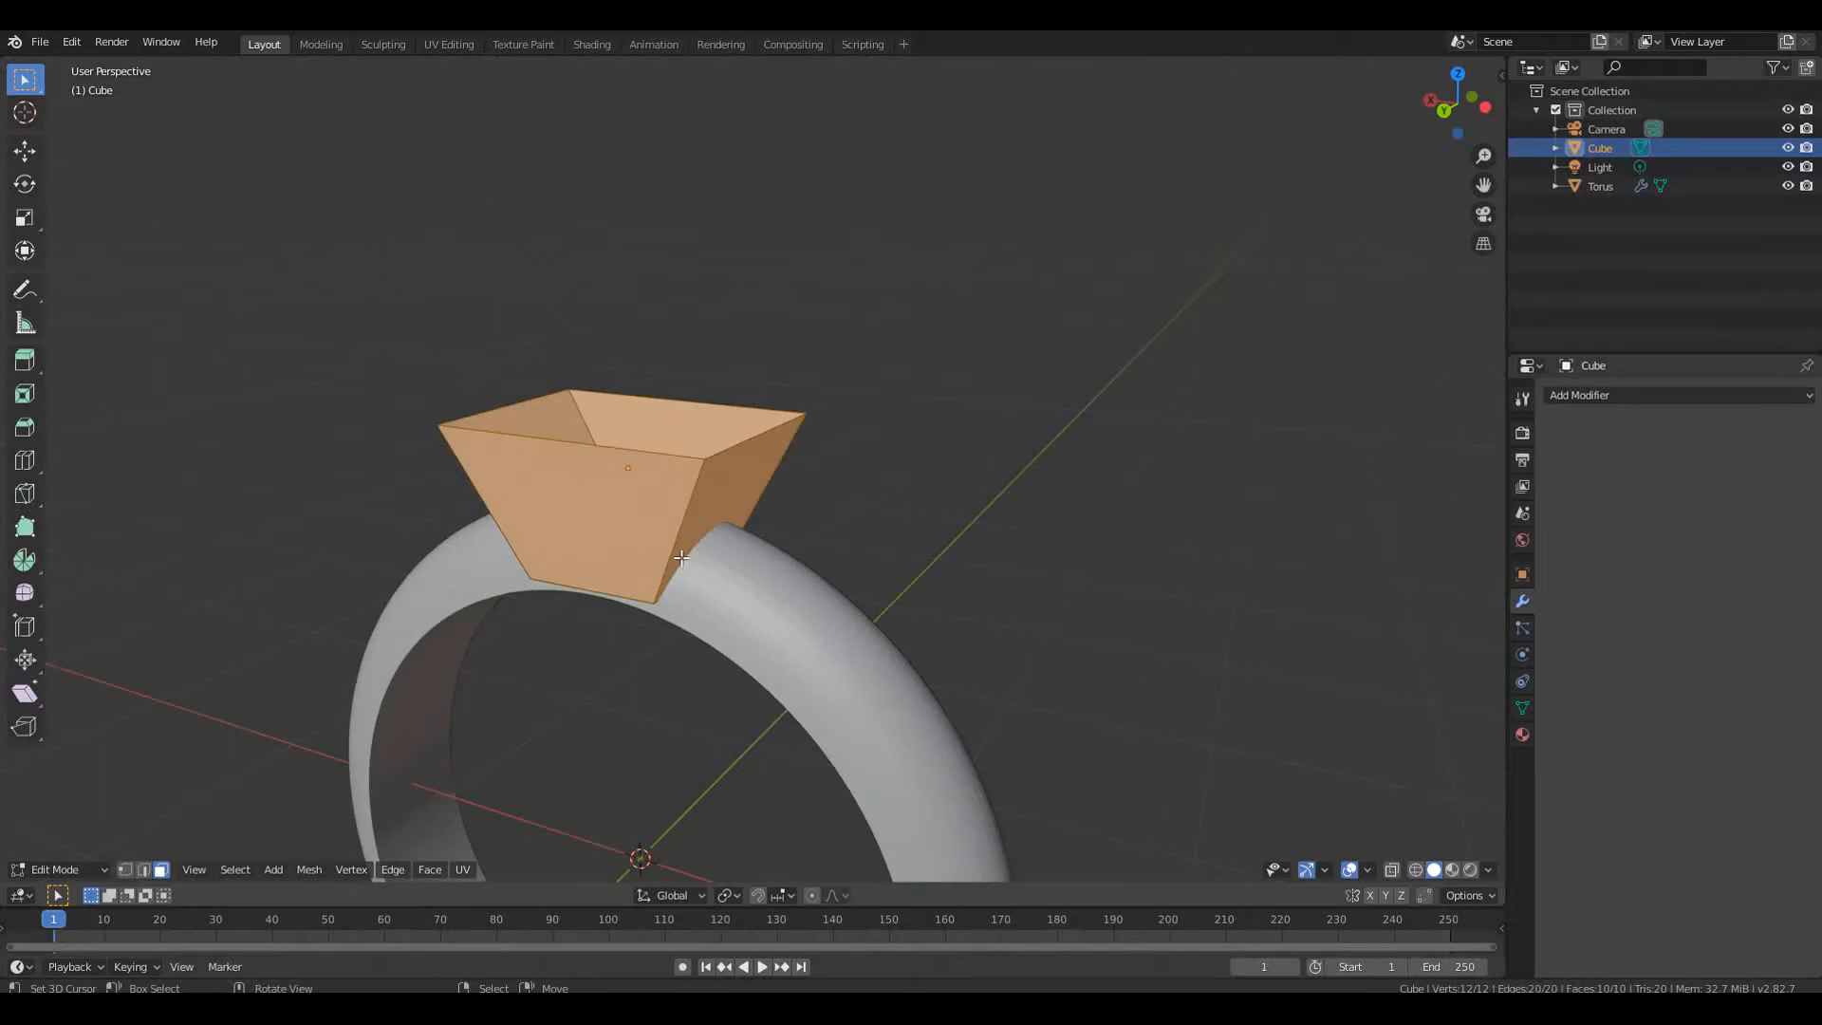
{"action": "key", "text": "ctrl+b"}
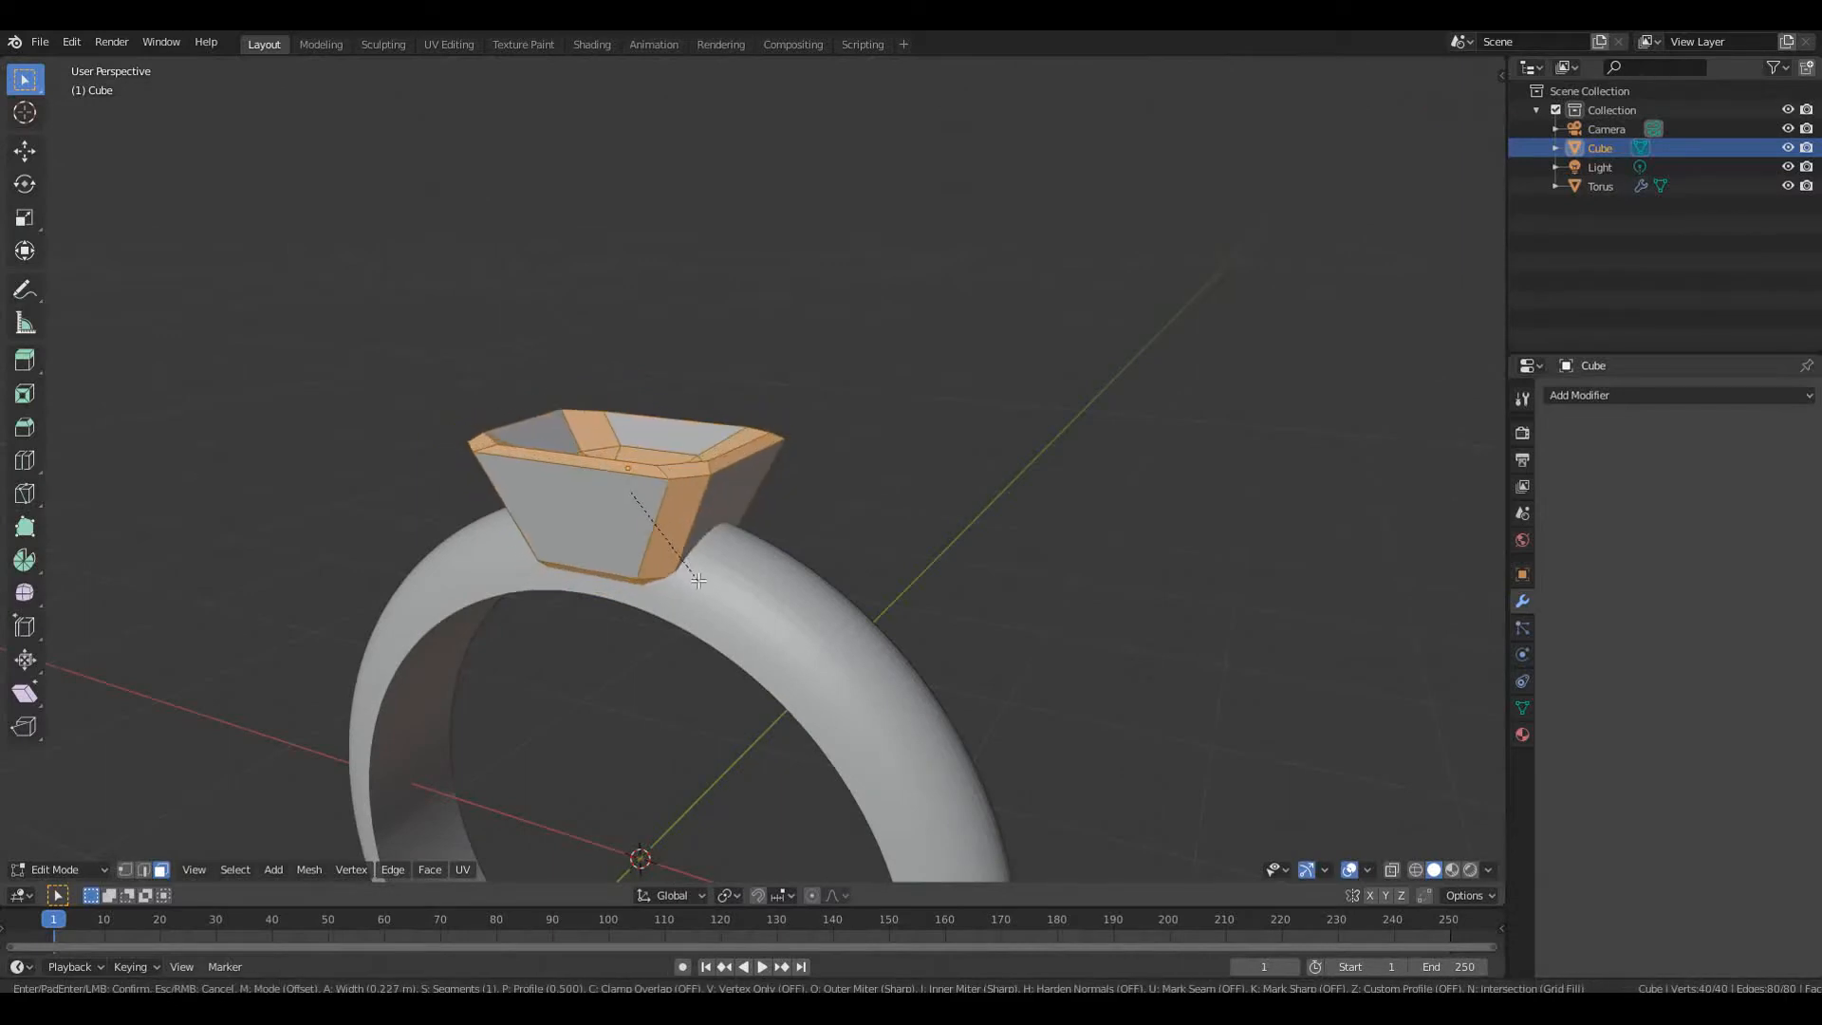
{"action": "scroll", "coordinate": [702, 586], "scroll_direction": "up", "scroll_amount": 2}
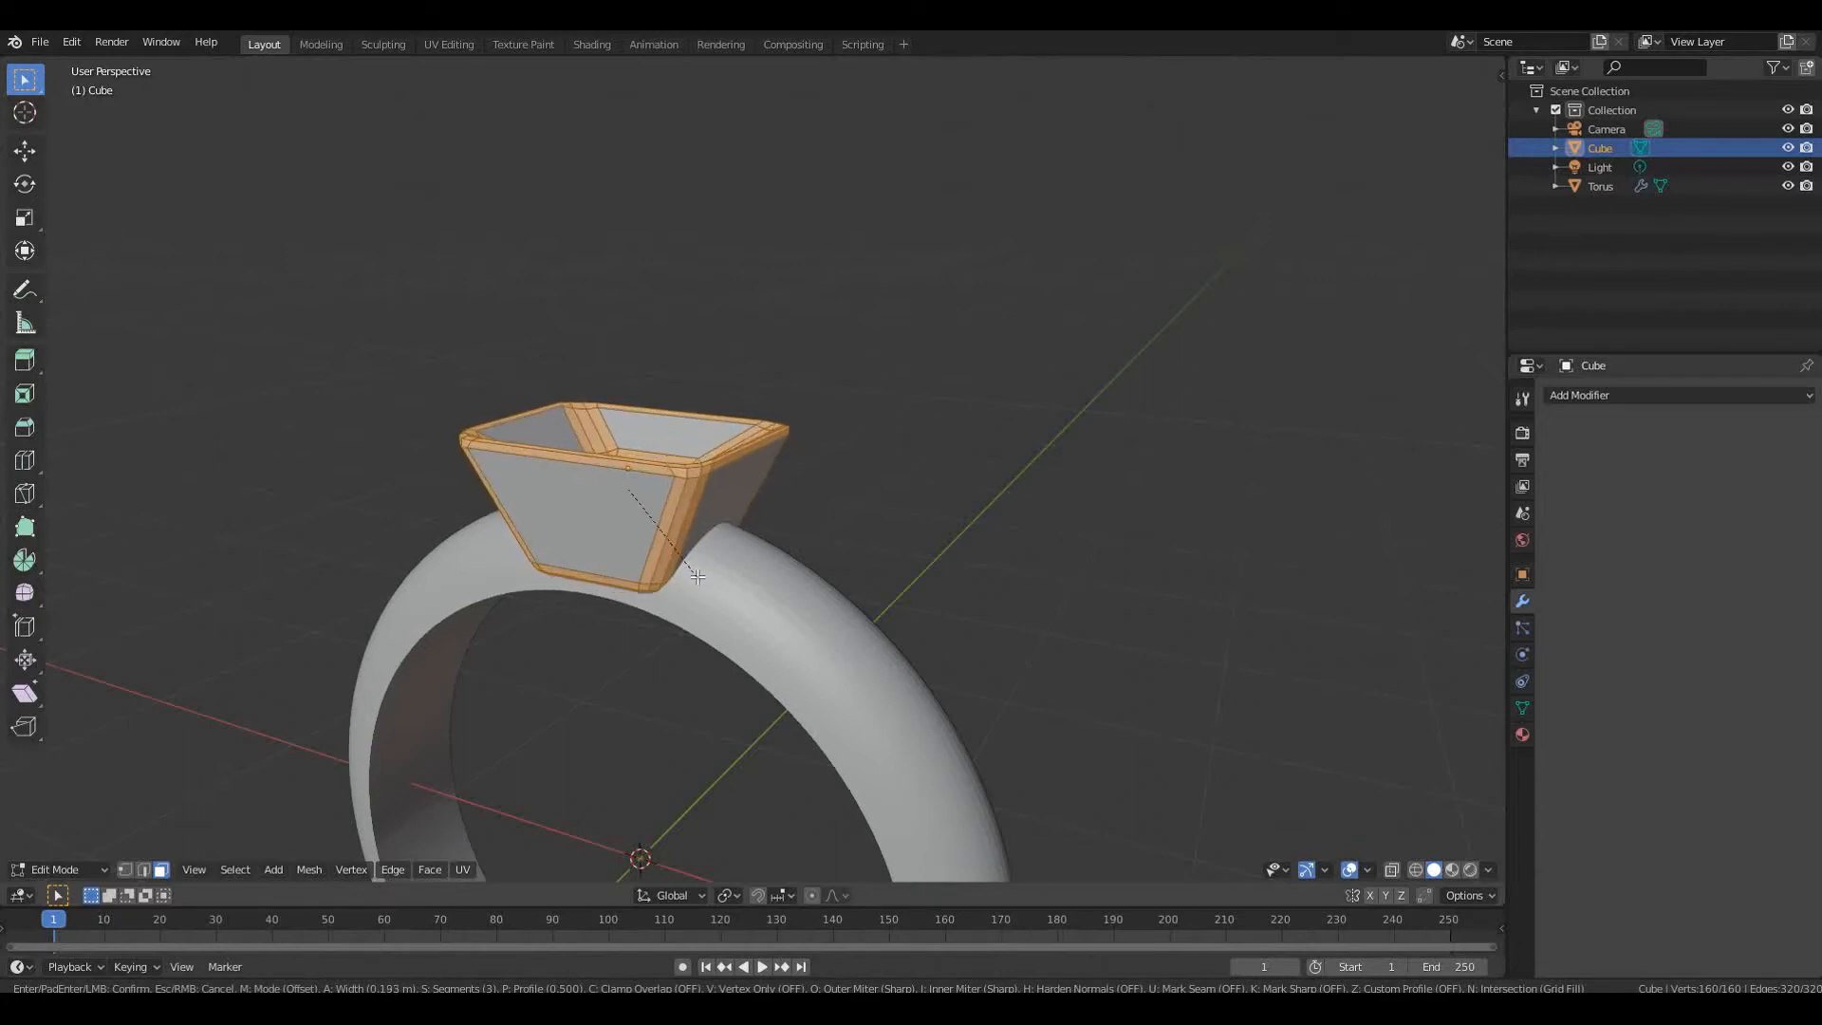
{"action": "left_click", "coordinate": [698, 576]}
In face select mode, select the middle corner face at each of the four corners of the setting's rim
{"action": "scroll", "coordinate": [693, 589], "scroll_direction": "up", "scroll_amount": 4}
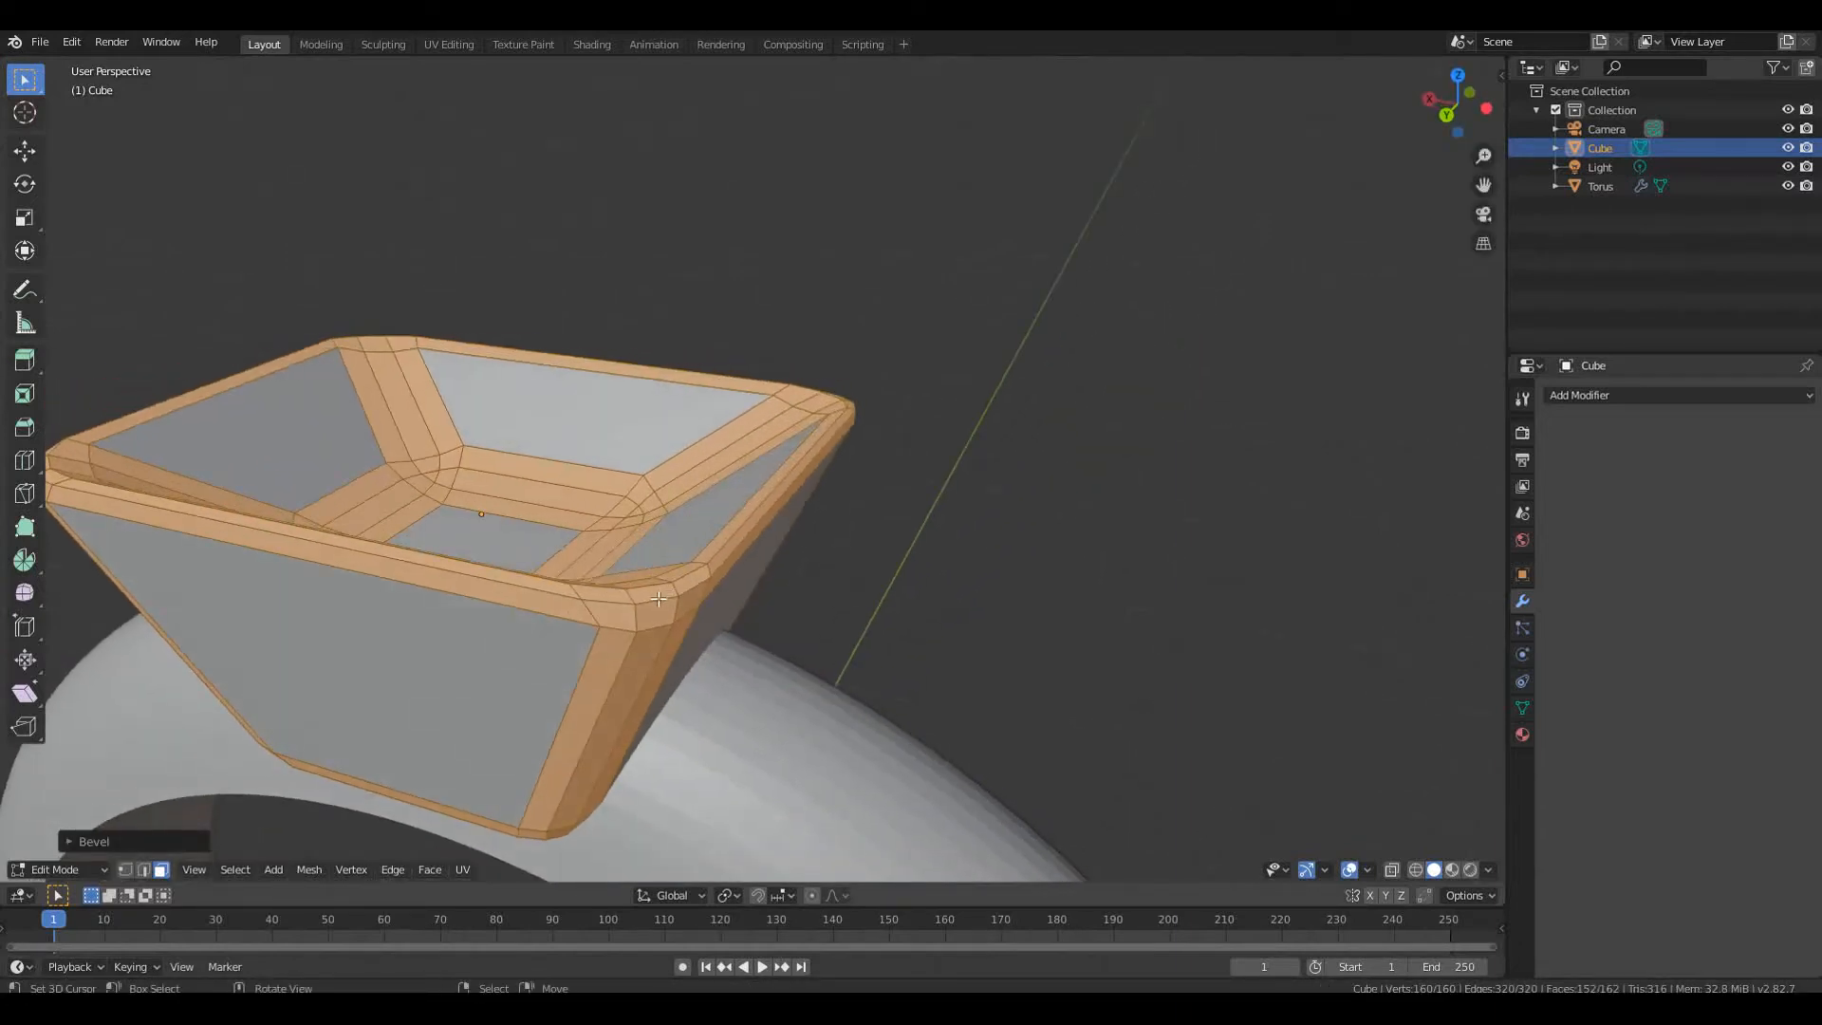
{"action": "middle_click_drag", "start_coordinate": [285, 825], "coordinate": [569, 788]}
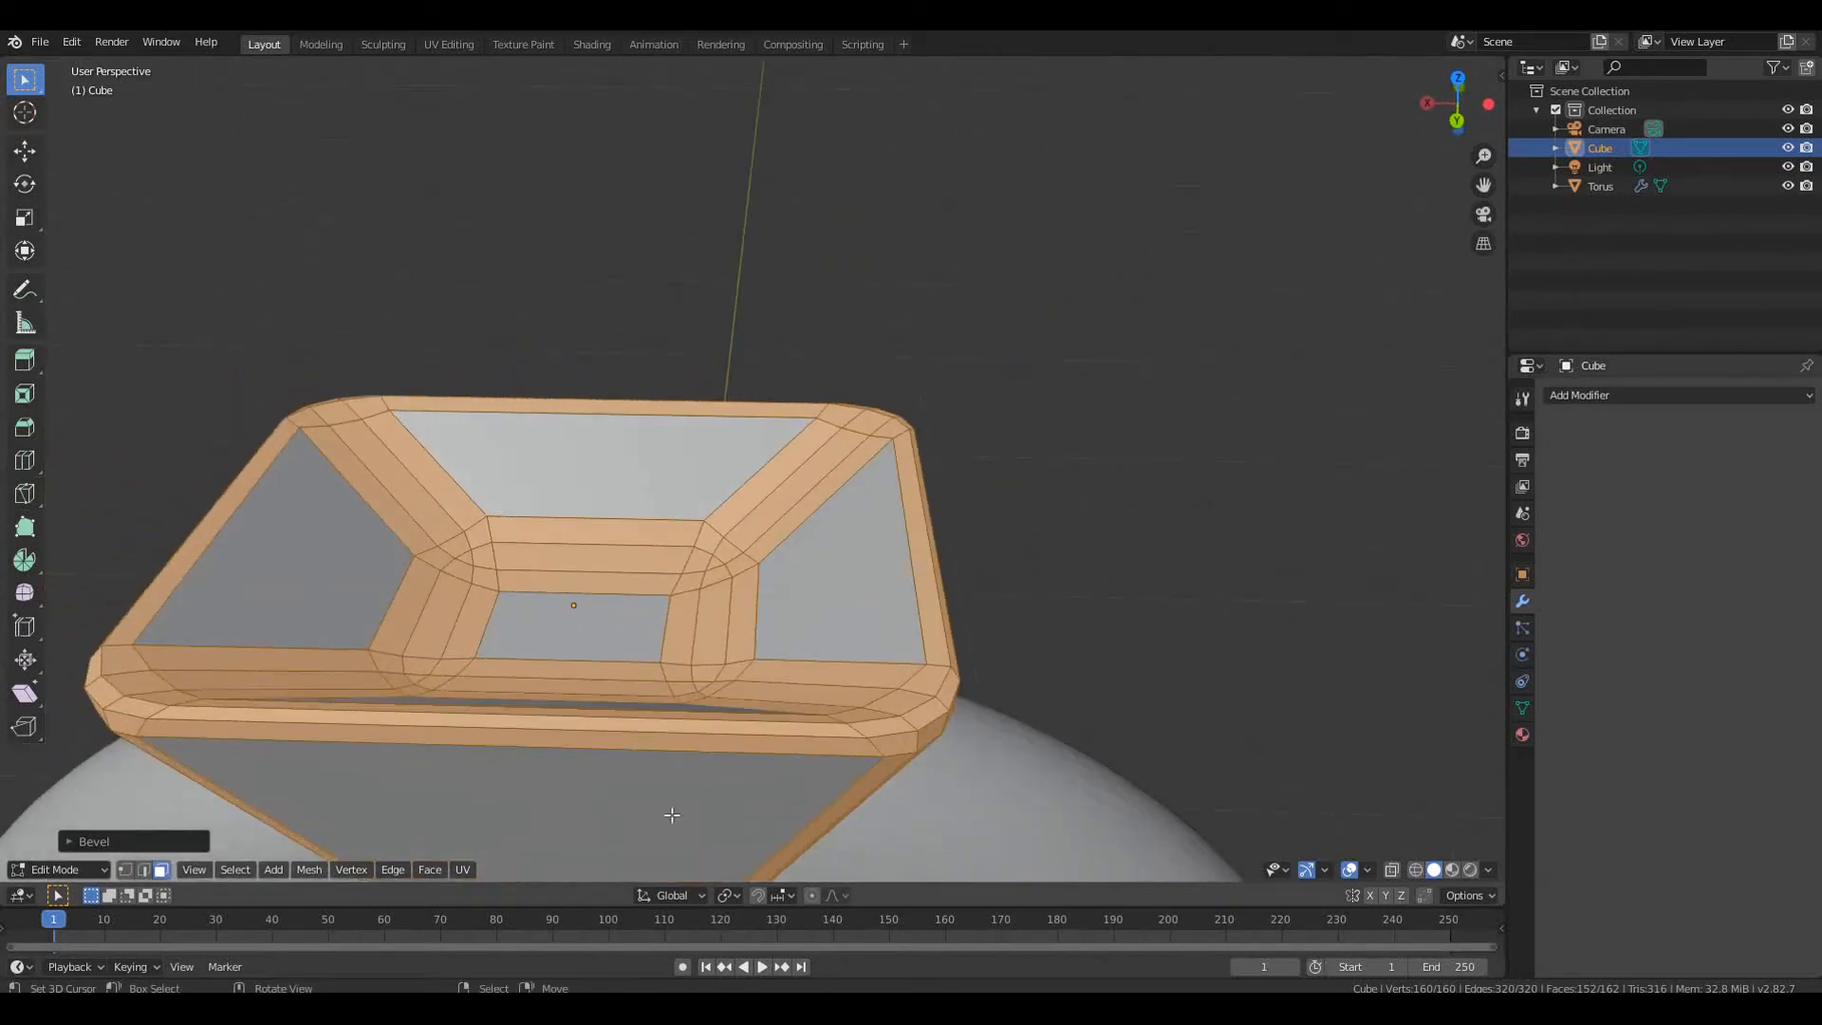
{"action": "left_click", "coordinate": [124, 869]}
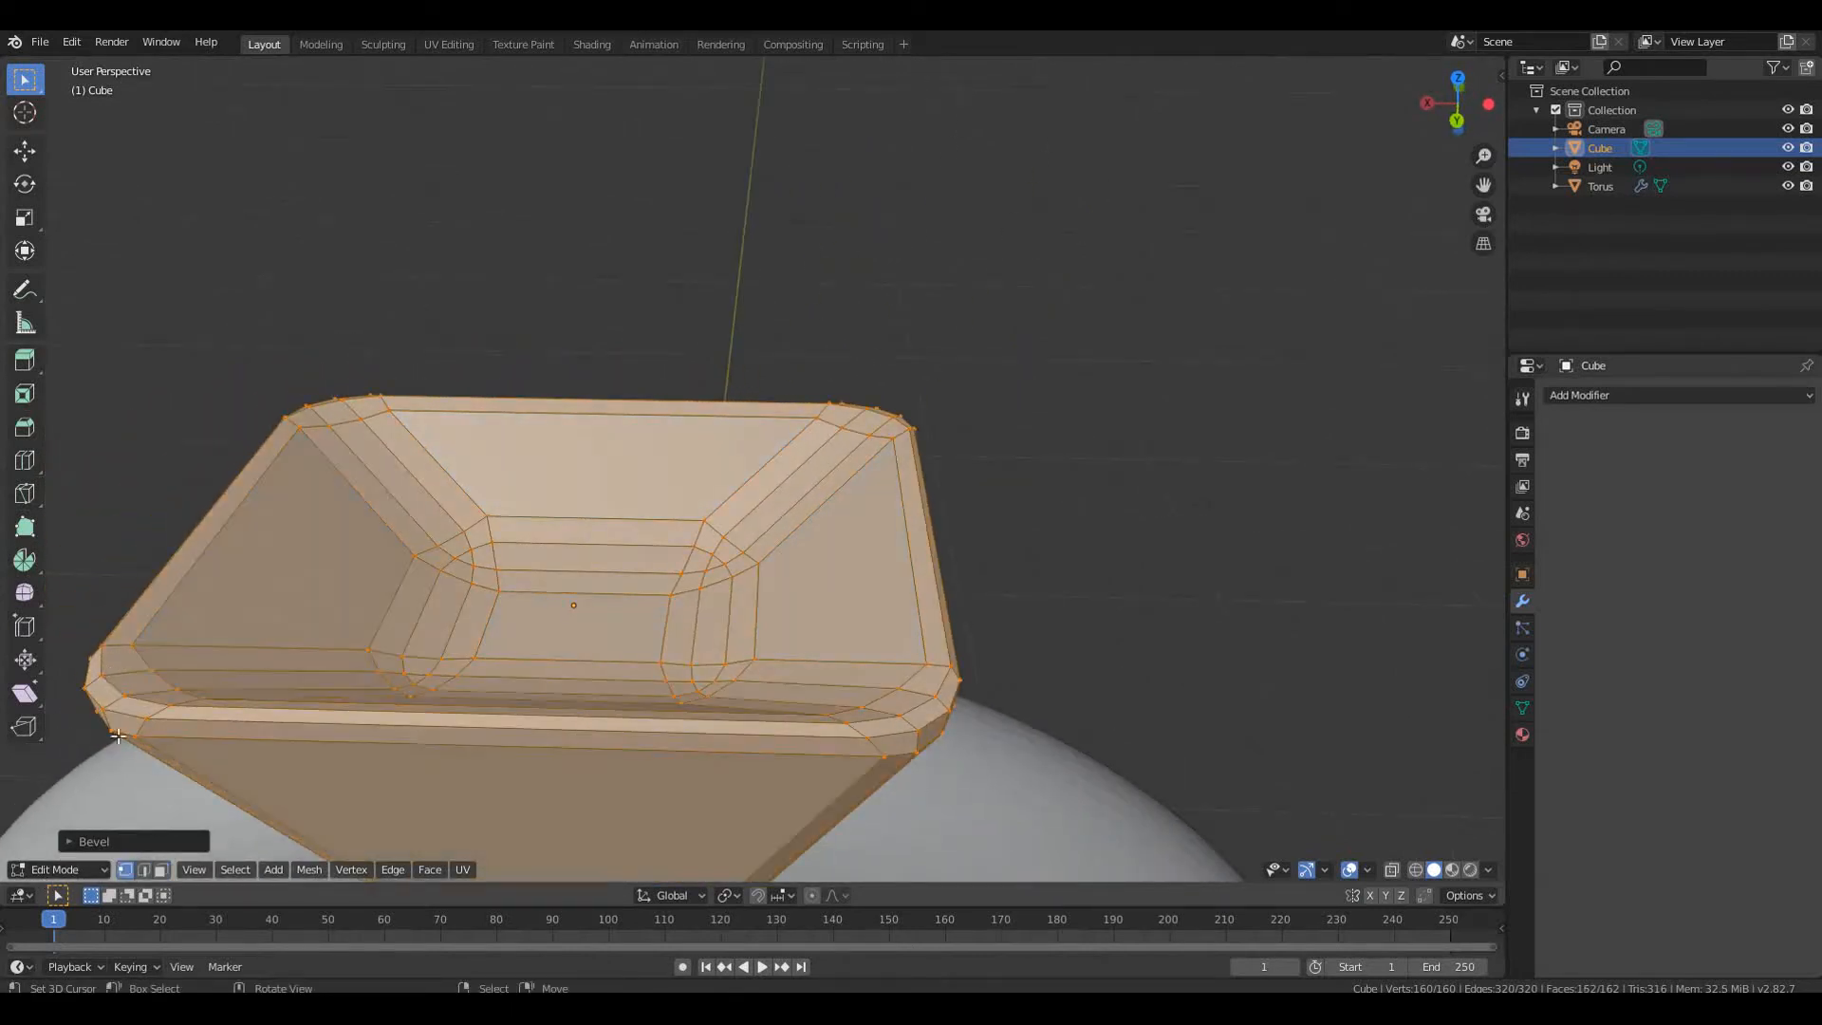
{"action": "left_click", "coordinate": [161, 870]}
{"action": "left_click", "coordinate": [106, 693]}
{"action": "middle_click_drag", "start_coordinate": [325, 461], "coordinate": [564, 739]}
{"action": "left_click", "coordinate": [560, 762], "text": "shift"}
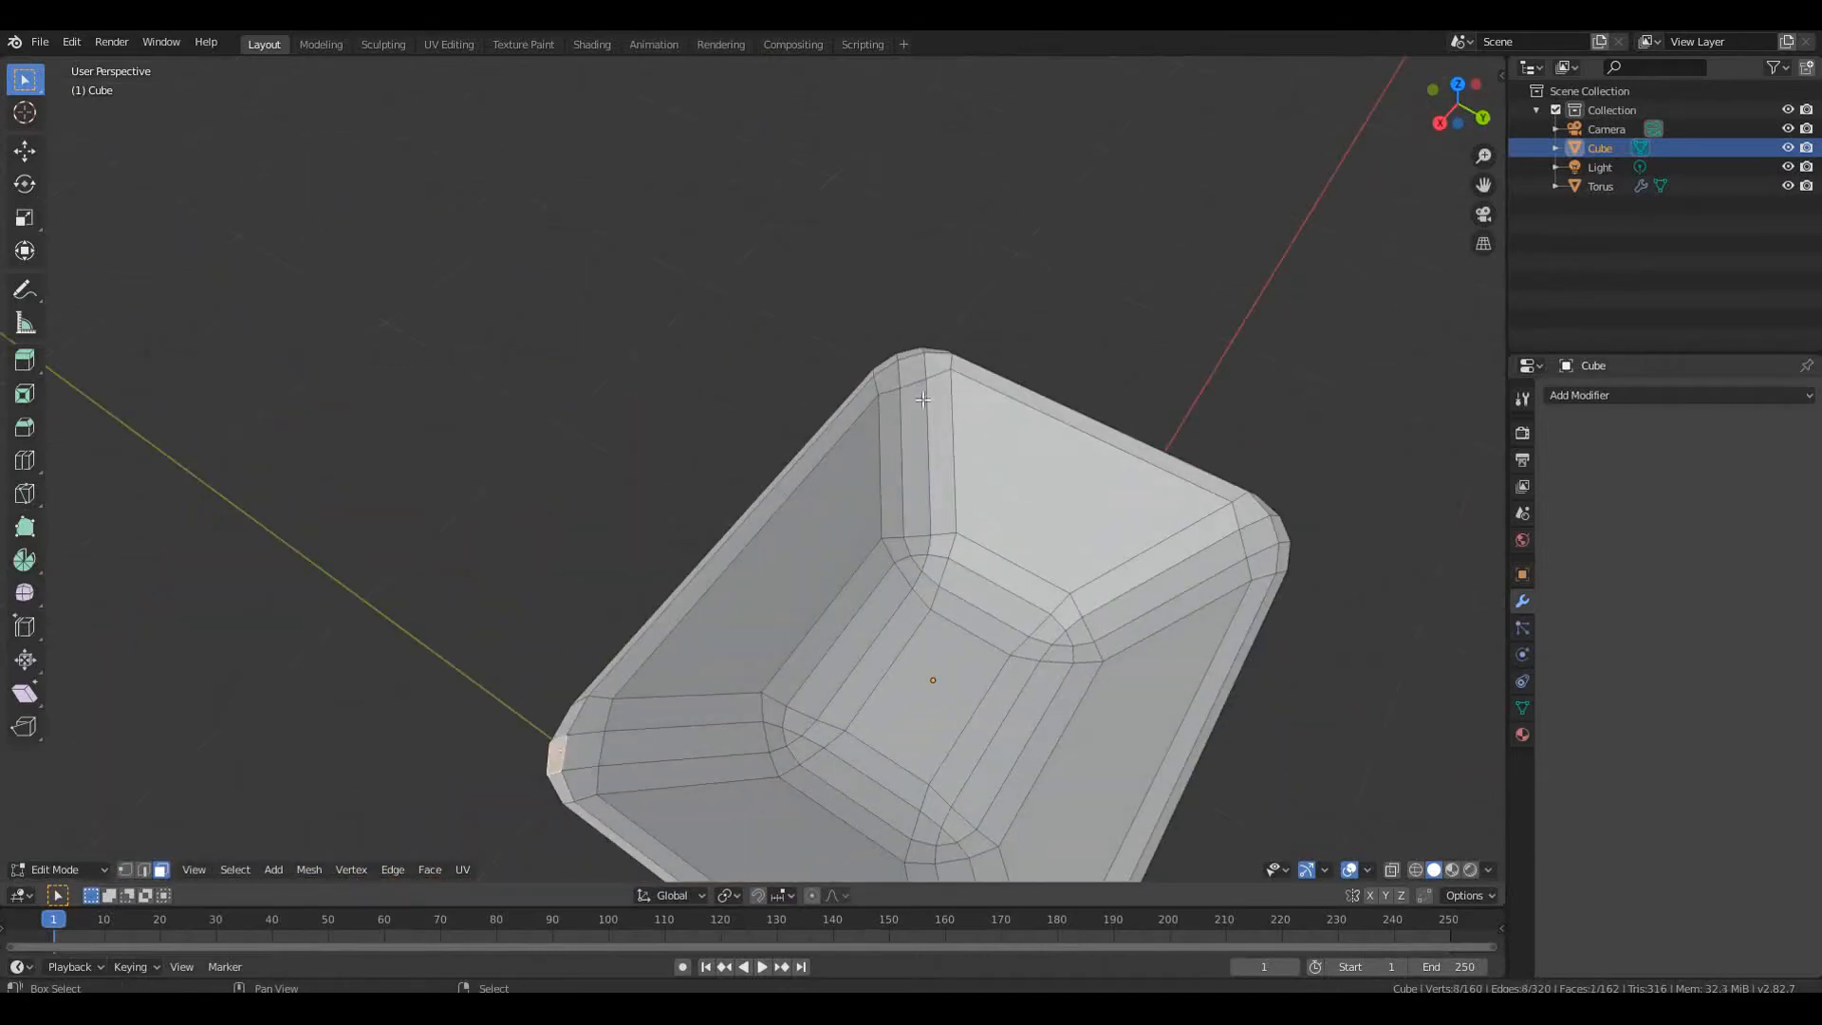
{"action": "left_click", "coordinate": [913, 354], "text": "shift"}
{"action": "left_click", "coordinate": [1273, 538], "text": "shift"}
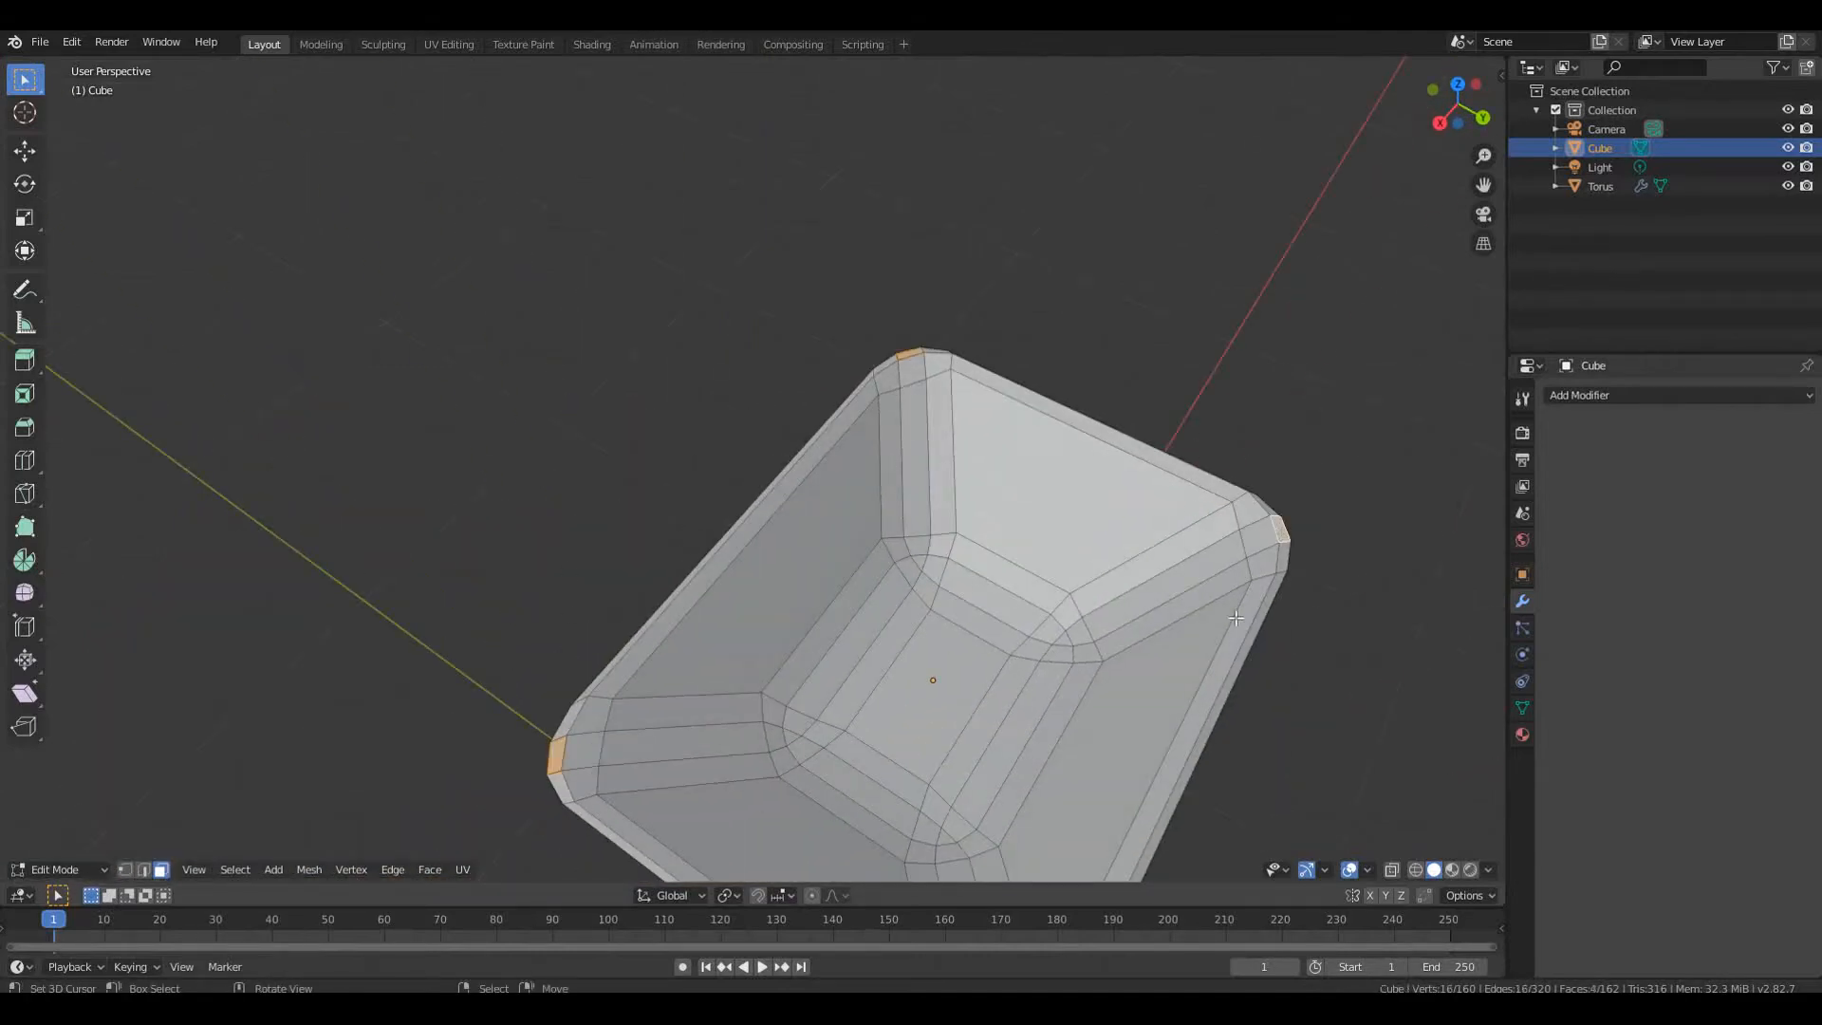
Scale the four corner faces inward and raise them along Z to form prongs
{"action": "middle_click_drag", "start_coordinate": [1273, 539], "coordinate": [1110, 517]}
{"action": "key", "text": "s"}
{"action": "left_click", "coordinate": [1097, 515]}
{"action": "key", "text": "g"}
{"action": "key", "text": "z"}
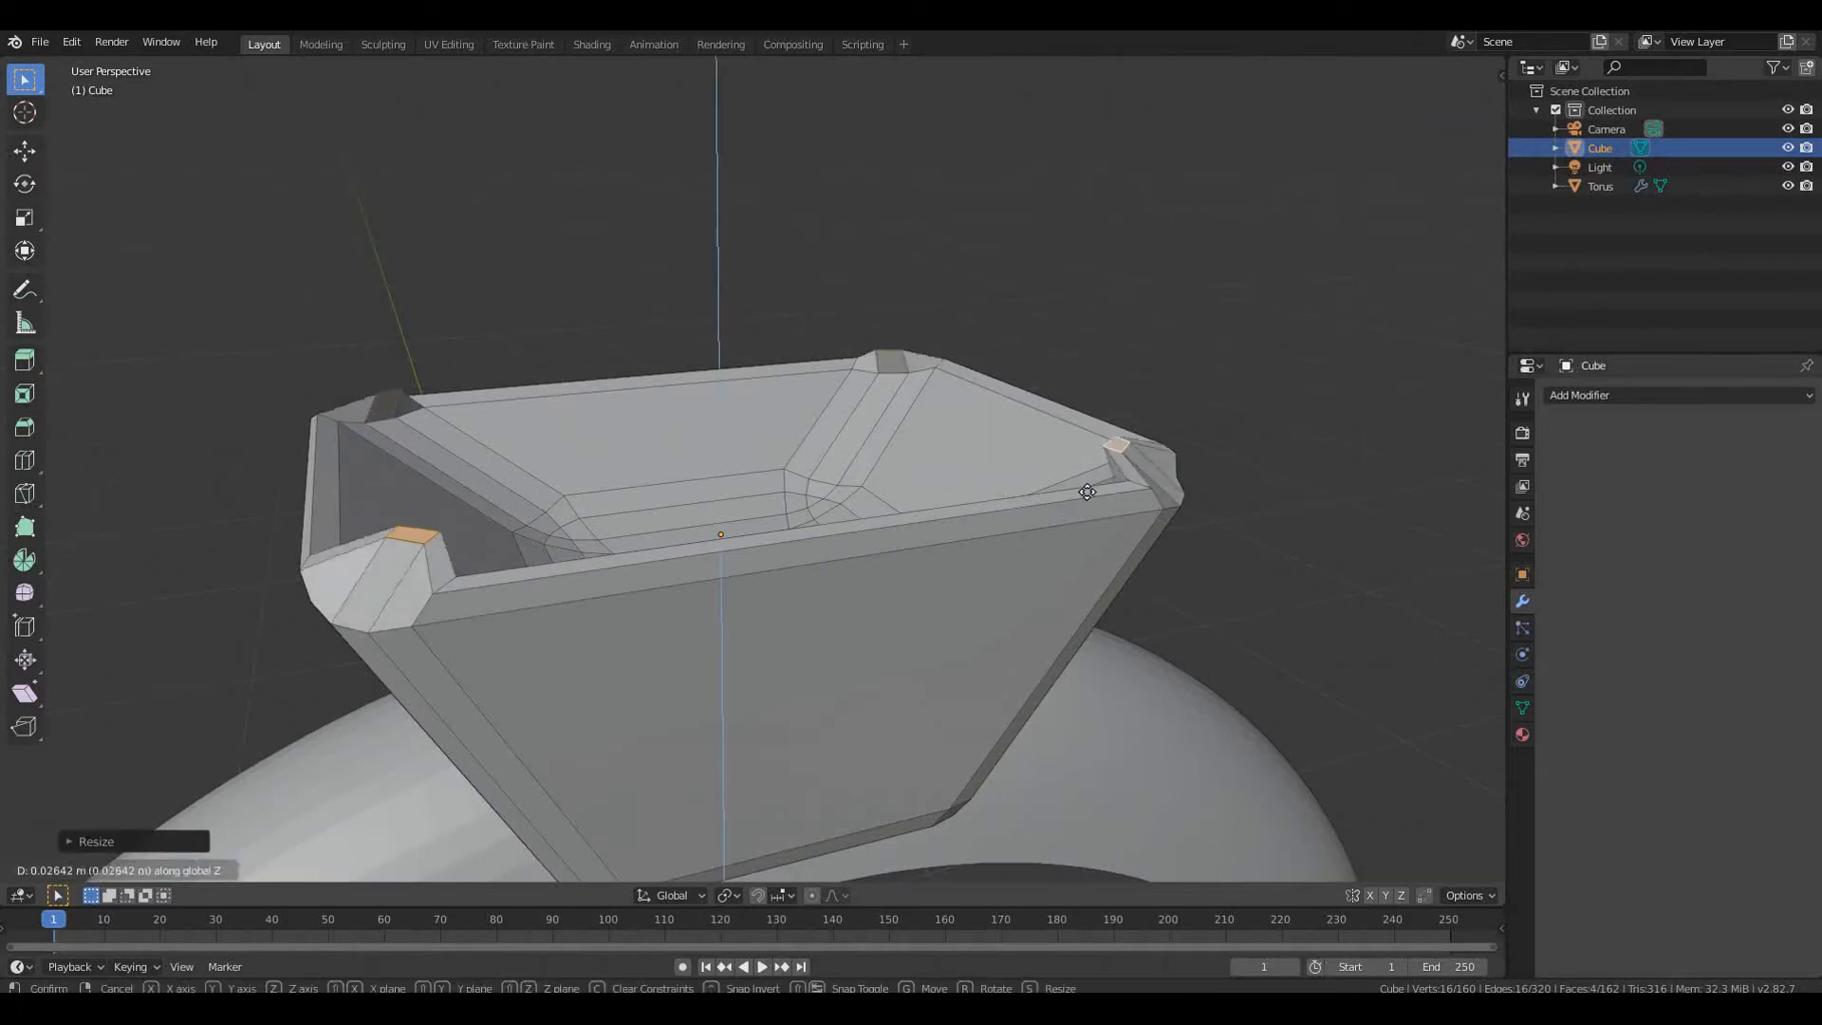
{"action": "left_click", "coordinate": [1073, 452]}
{"action": "middle_click_drag", "start_coordinate": [1074, 452], "coordinate": [1025, 548]}
{"action": "key", "text": "s"}
{"action": "left_click", "coordinate": [1004, 533]}
Add a loop cut around the setting's rim that runs through all four prongs
{"action": "key", "text": "ctrl+r"}
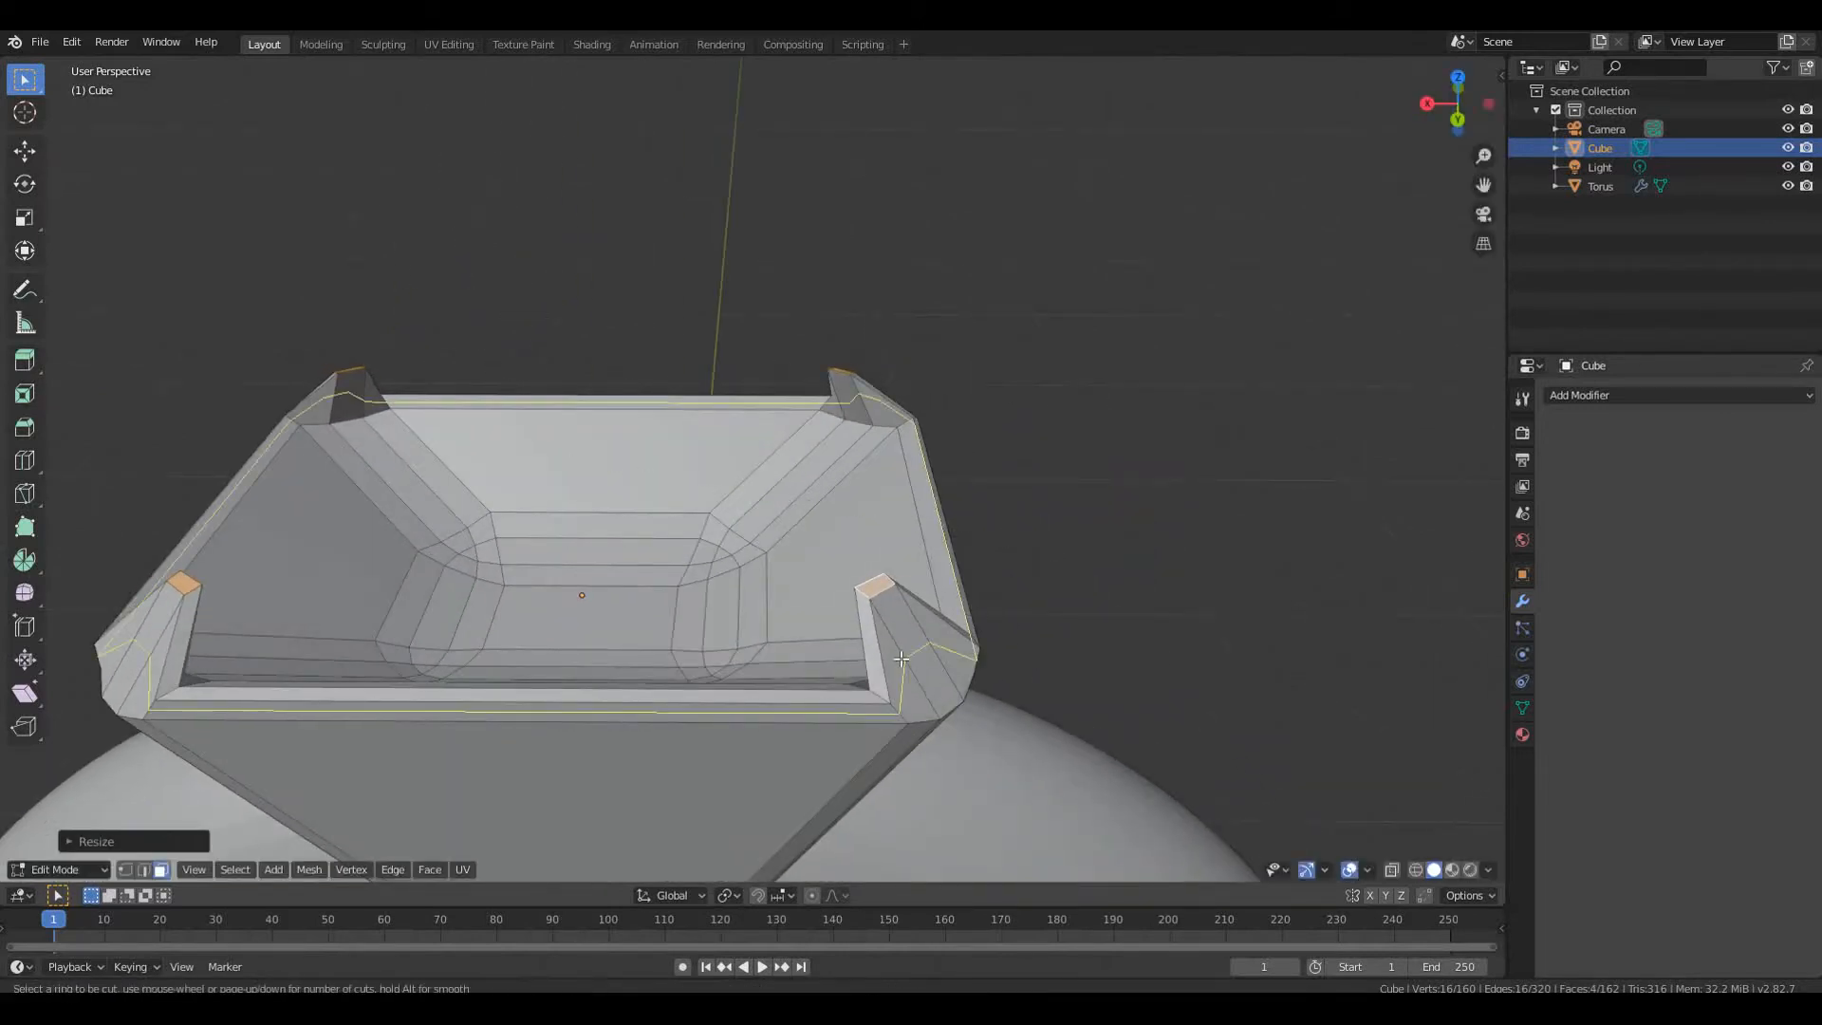
{"action": "left_click", "coordinate": [900, 658]}
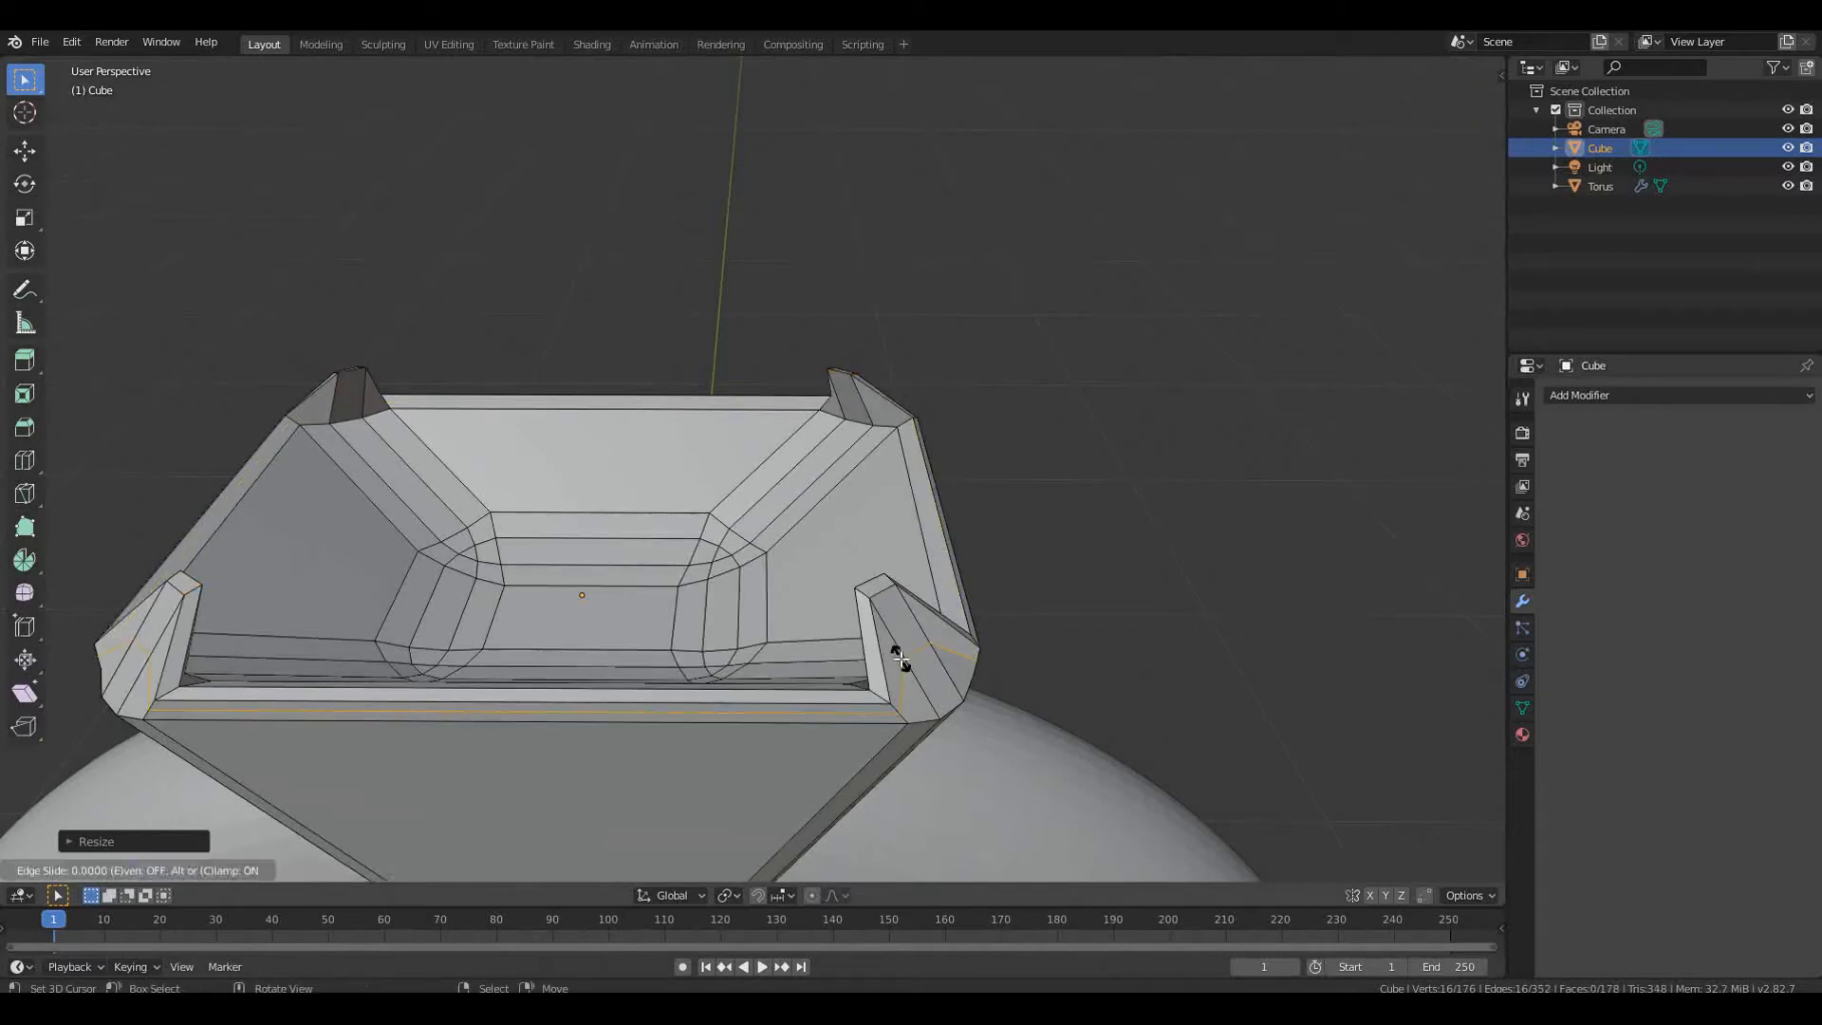
{"action": "left_click", "coordinate": [924, 678]}
In edge select mode, select one edge on each of the four prongs and scale them together to shape the prongs
{"action": "middle_click_drag", "start_coordinate": [924, 678], "coordinate": [1157, 474]}
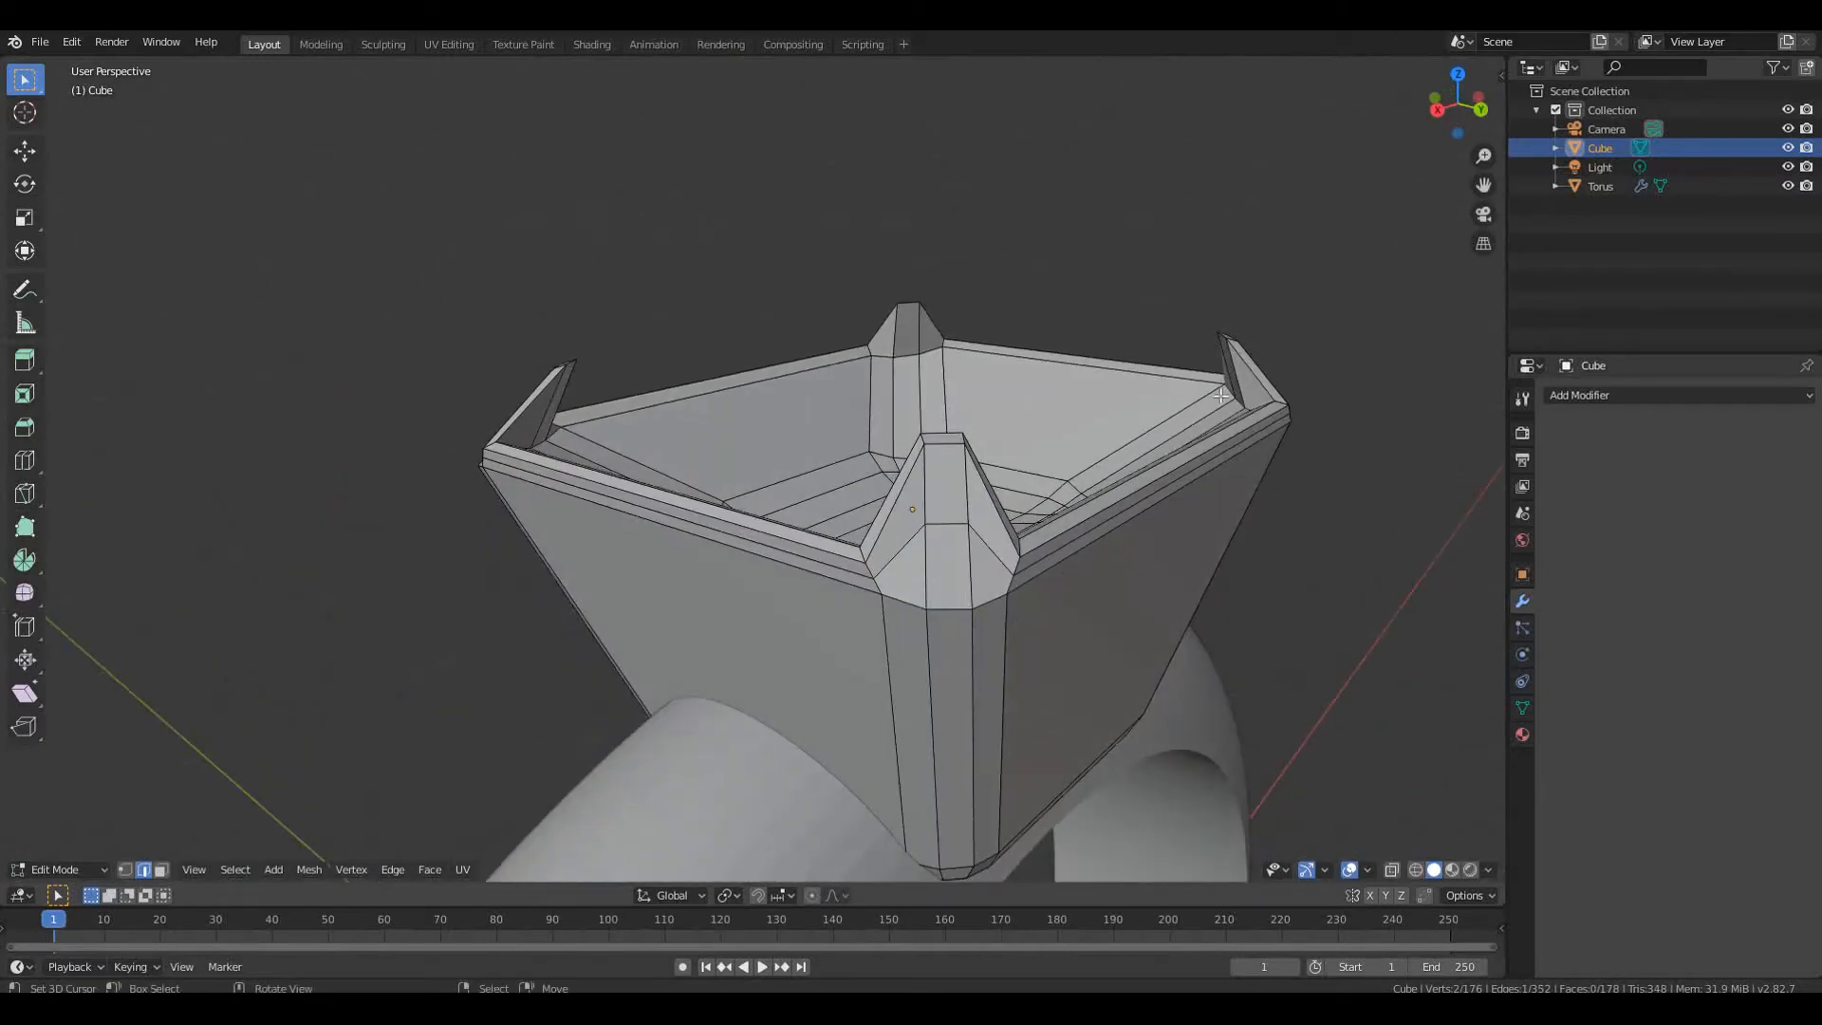
{"action": "middle_click_drag", "start_coordinate": [1222, 395], "coordinate": [1258, 437]}
{"action": "right_click", "coordinate": [1058, 551], "text": "shift"}
{"action": "middle_click_drag", "start_coordinate": [589, 503], "coordinate": [759, 564]}
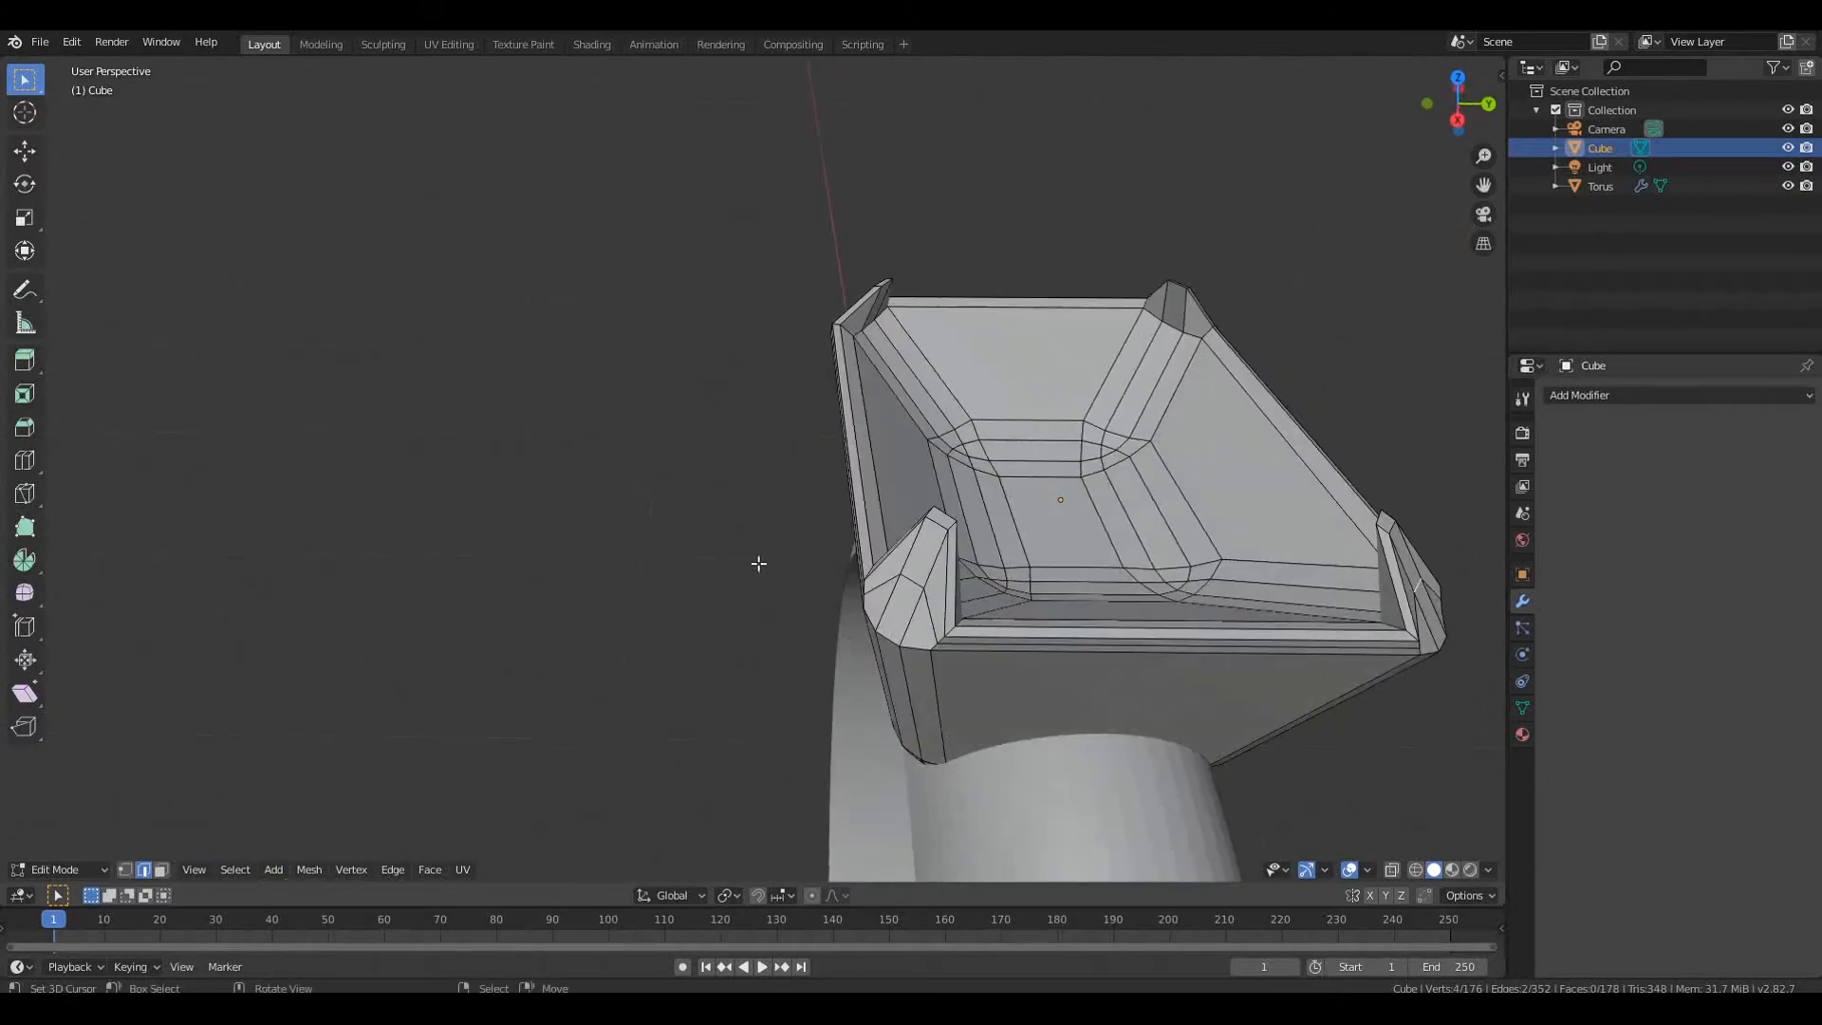
{"action": "middle_click_drag", "start_coordinate": [773, 408], "coordinate": [826, 399]}
{"action": "right_click", "coordinate": [634, 350], "text": "shift"}
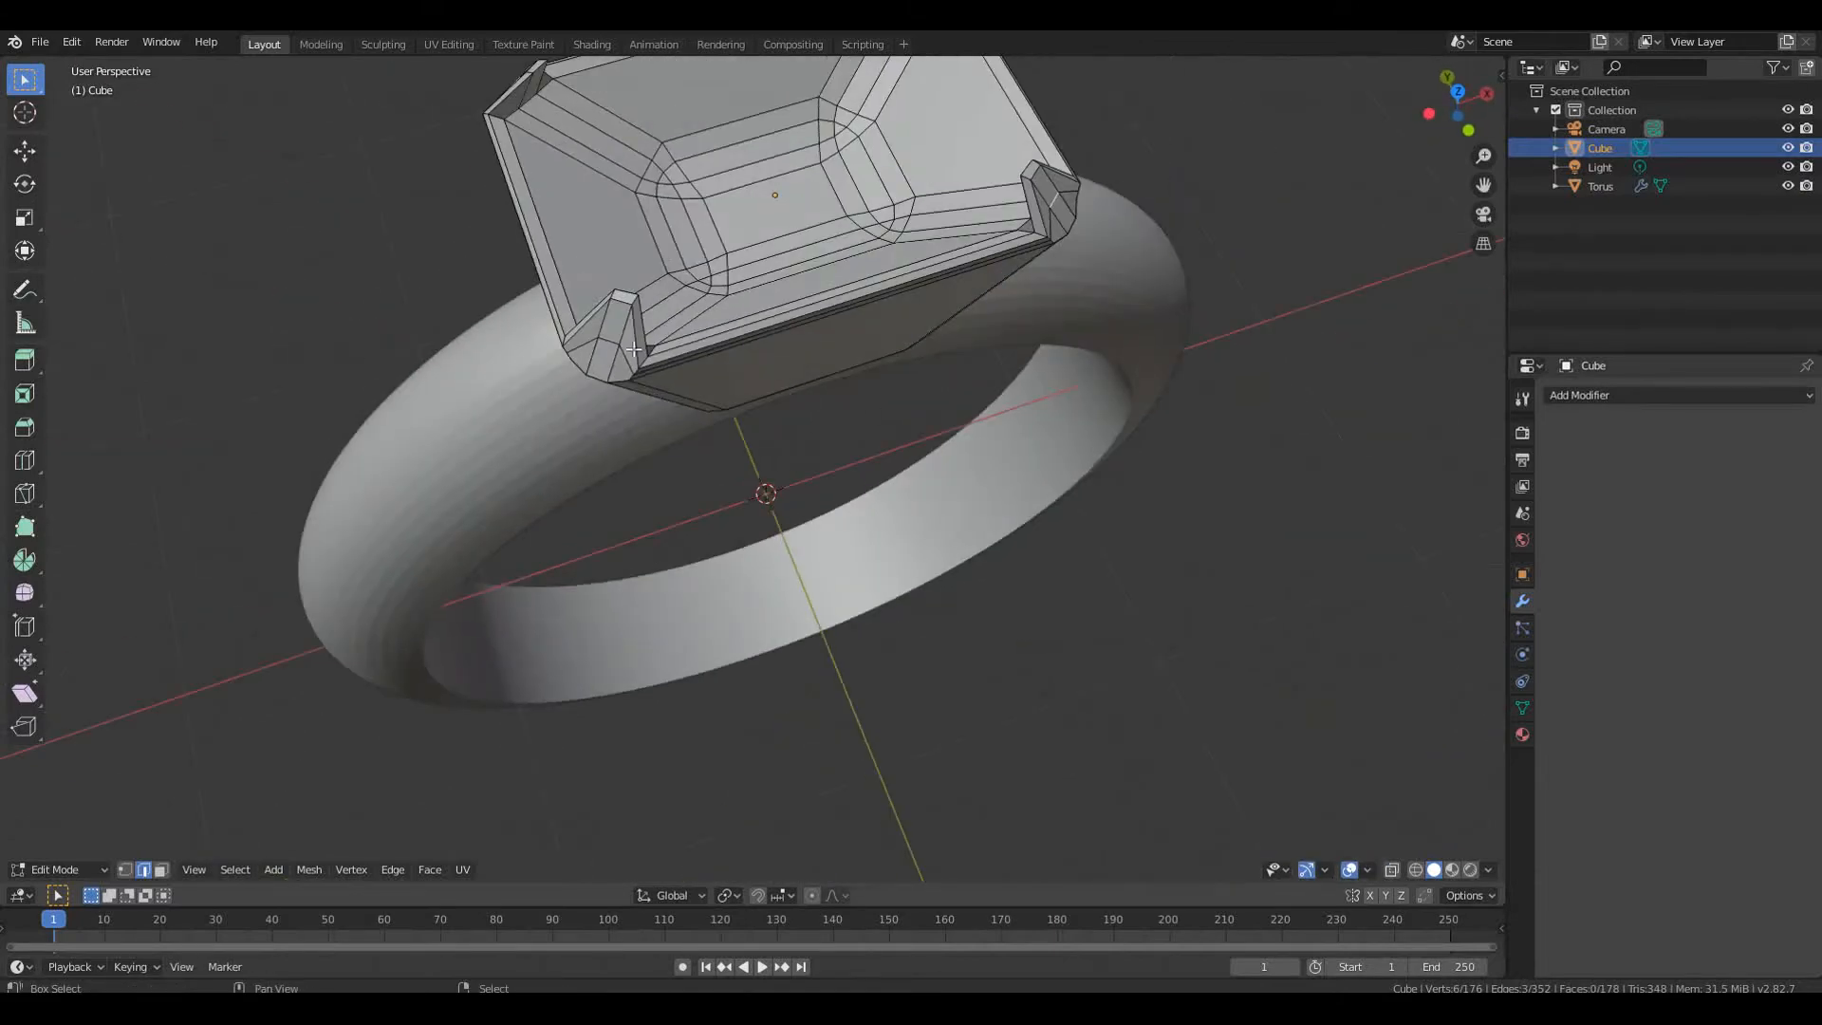
{"action": "middle_click_drag", "start_coordinate": [613, 479], "coordinate": [766, 567]}
{"action": "key", "text": "s"}
{"action": "left_click", "coordinate": [794, 408]}
{"action": "key", "text": "Tab"}
In face select mode, select the floor face inside the setting and lower it along Z with proportional editing enabled
{"action": "middle_click_drag", "start_coordinate": [757, 607], "coordinate": [639, 588]}
{"action": "key", "text": "3"}
{"action": "left_click", "coordinate": [639, 588]}
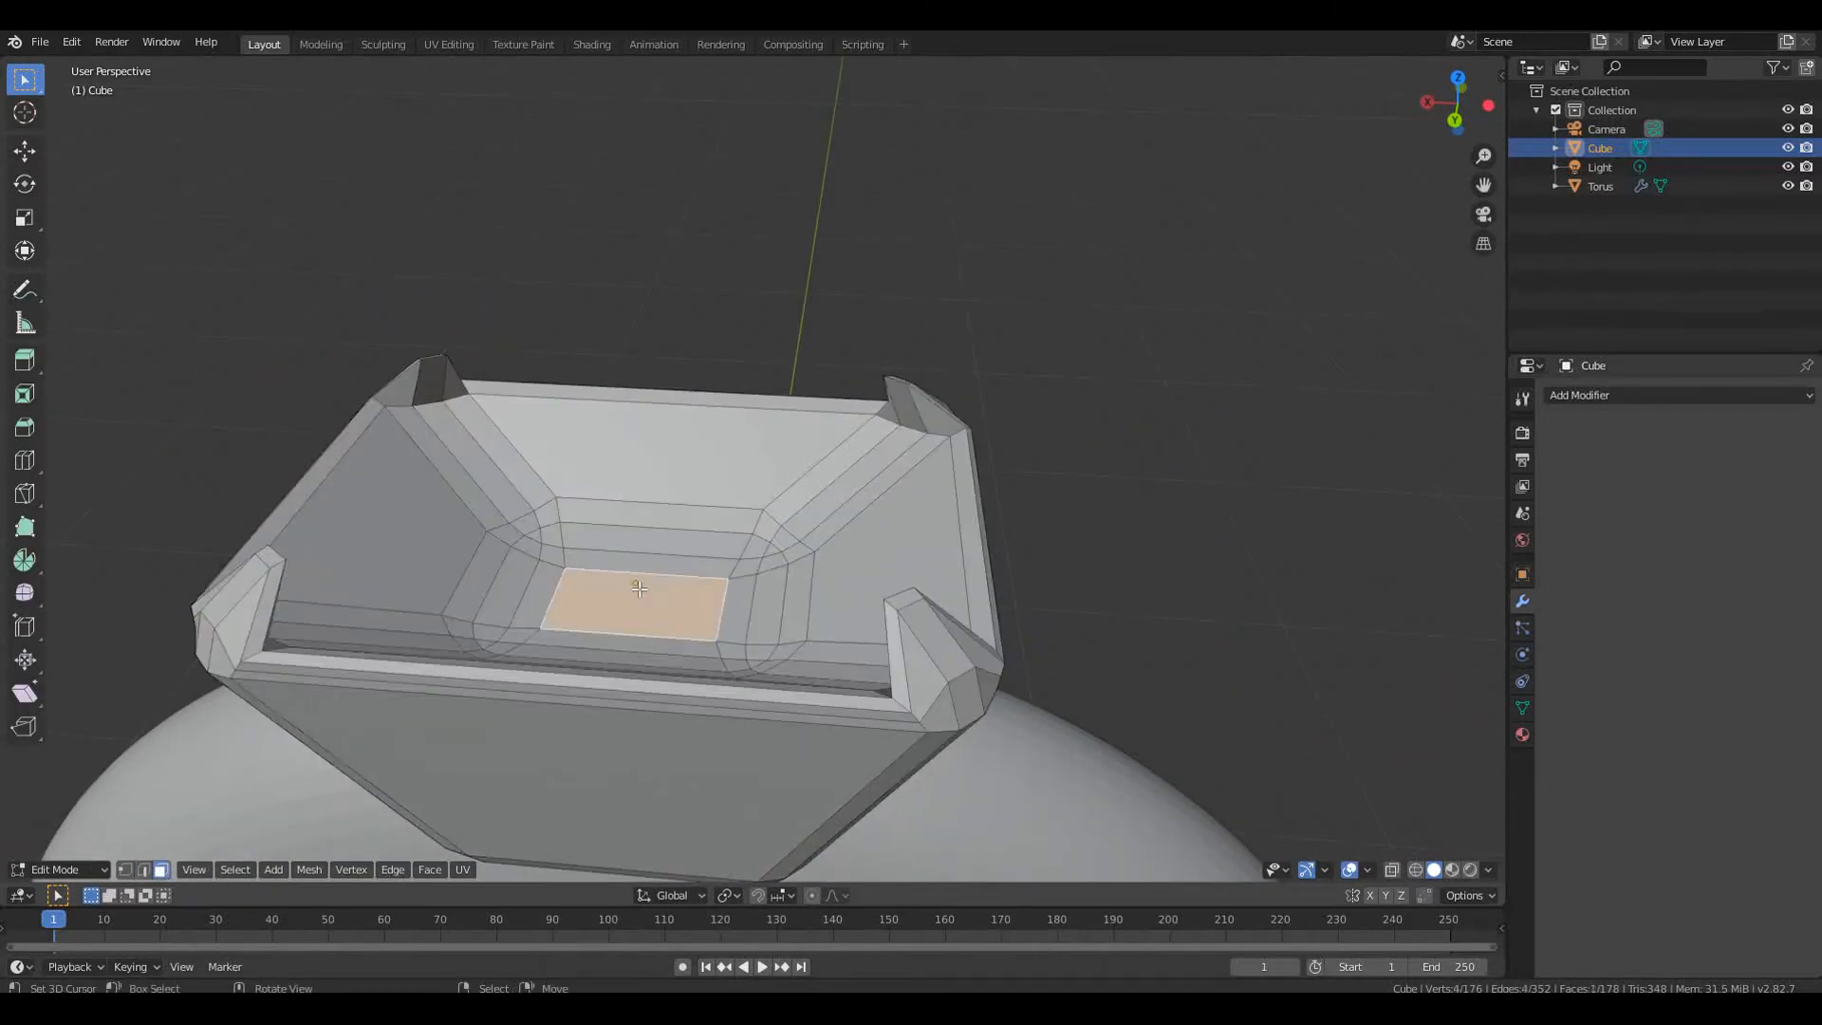
{"action": "key", "text": "o"}
{"action": "key", "text": "p"}
{"action": "right_click", "coordinate": [828, 537]}
{"action": "right_click", "coordinate": [690, 588]}
{"action": "key", "text": "g"}
{"action": "key", "text": "z"}
{"action": "scroll", "coordinate": [707, 626], "scroll_direction": "up", "scroll_amount": 5}
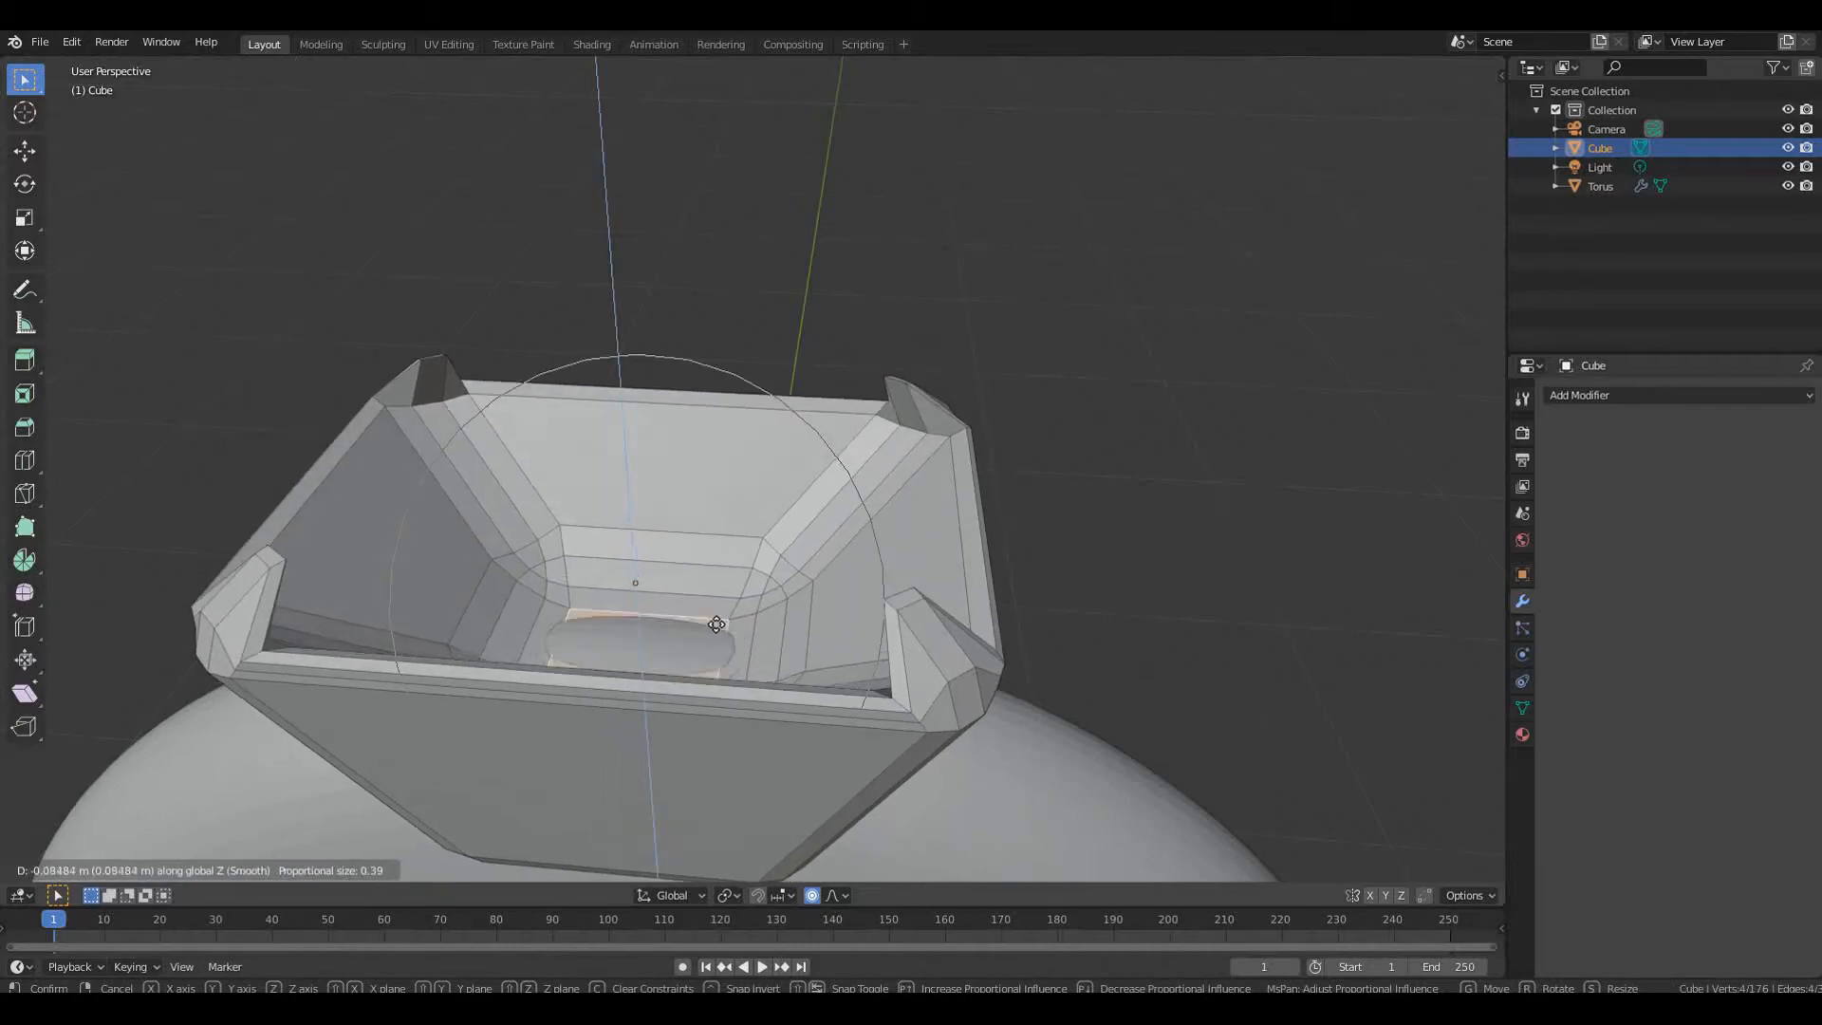
{"action": "left_click", "coordinate": [726, 649]}
{"action": "middle_click_drag", "start_coordinate": [726, 649], "coordinate": [634, 649]}
{"action": "key", "text": "Tab"}
{"action": "key", "text": "Tab"}
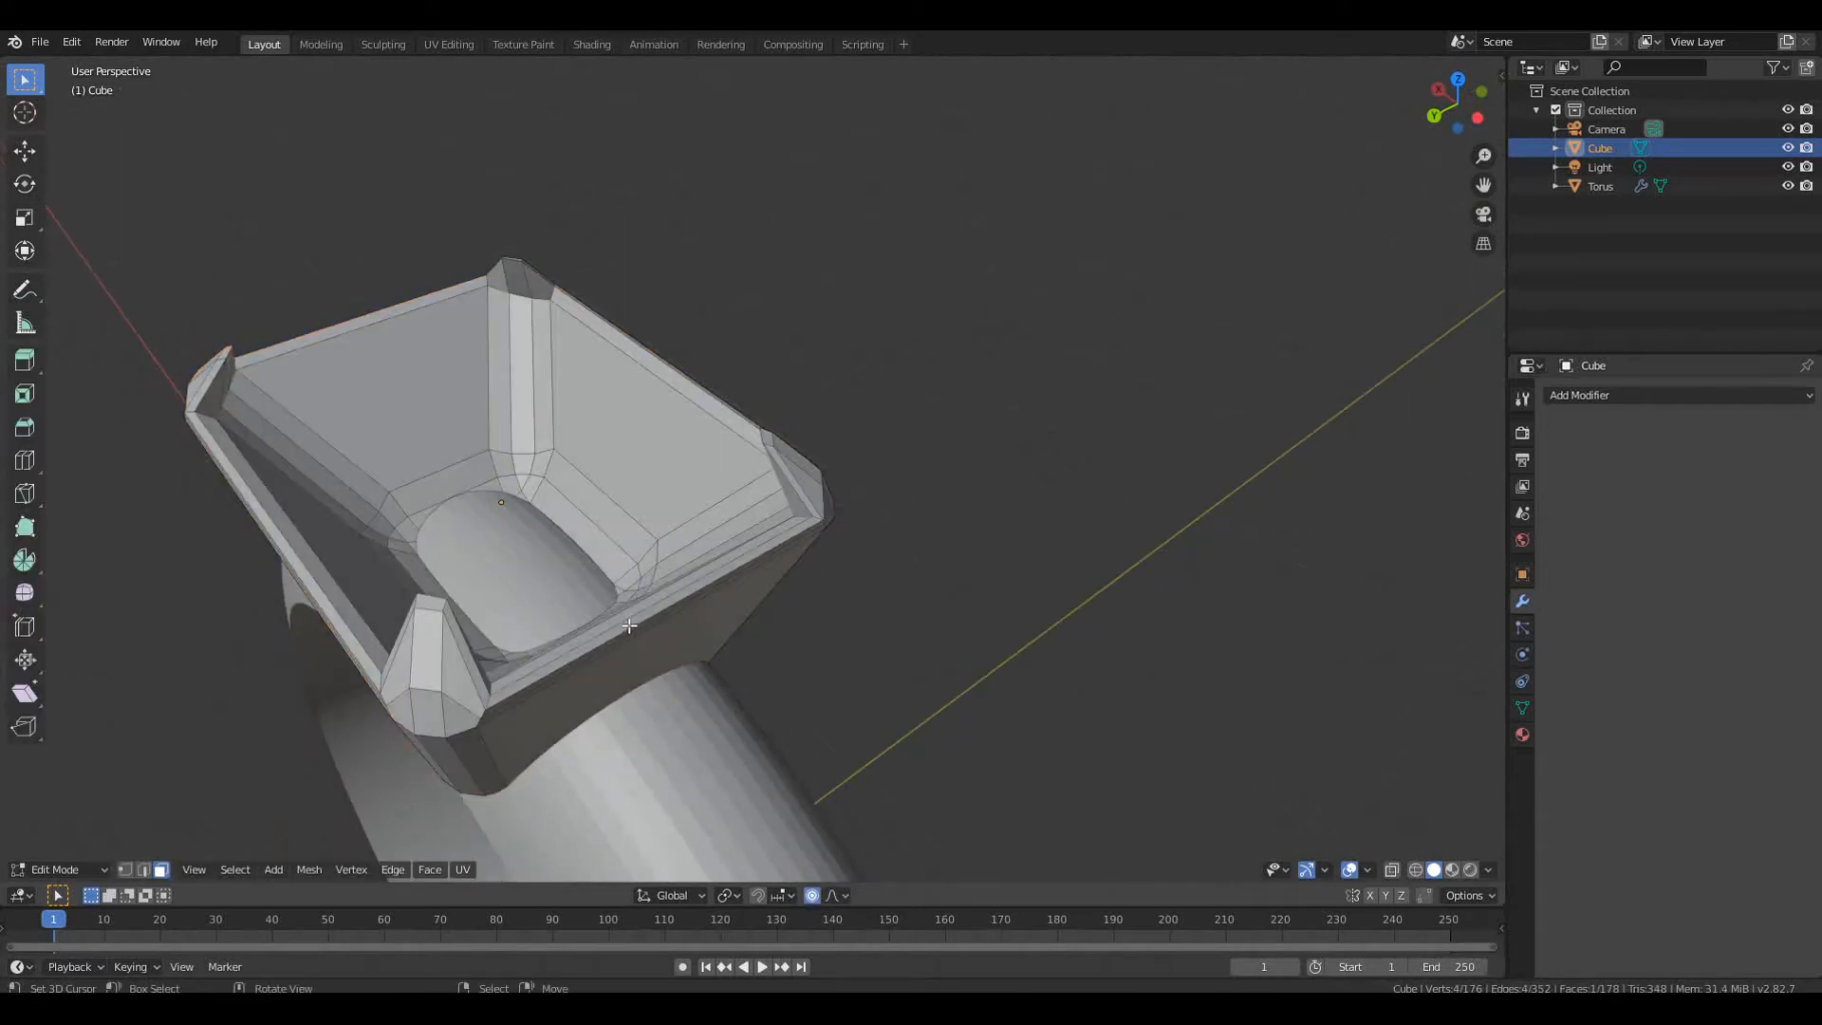
Scale the setting's floor face up by about 1.48 with proportional editing and raise it slightly along Z
{"action": "key", "text": "s"}
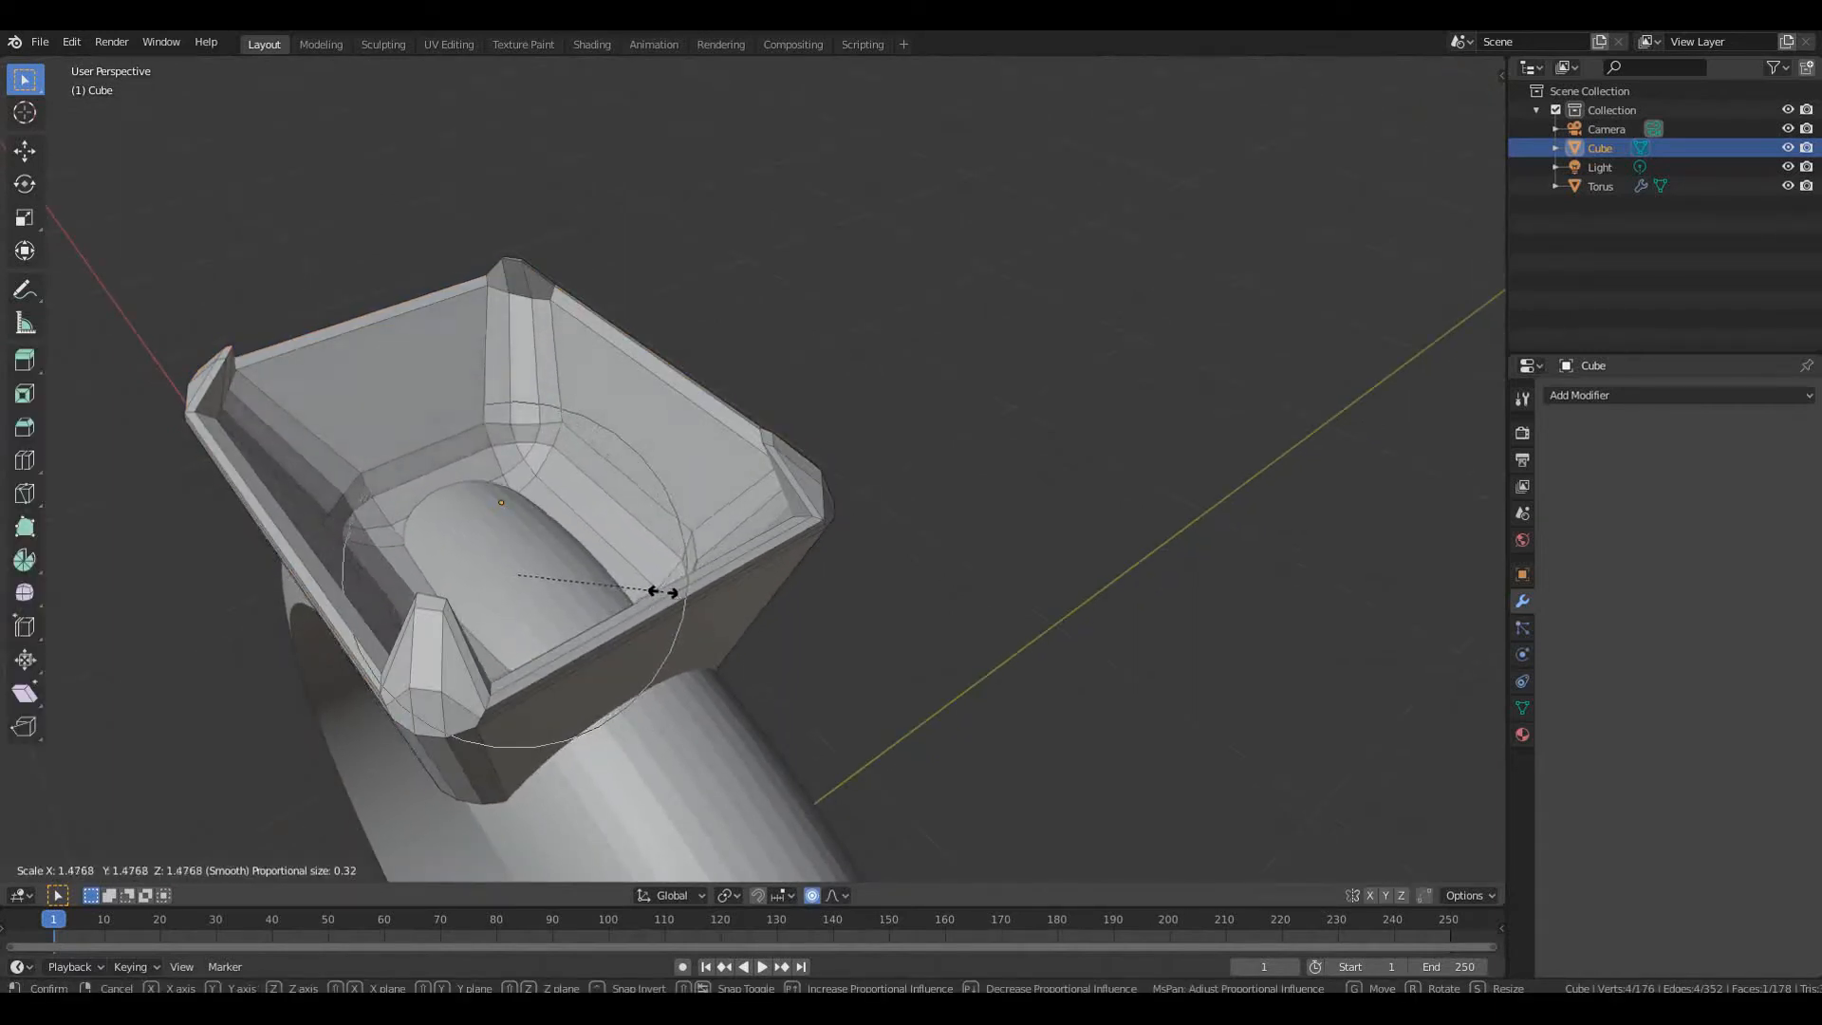
{"action": "left_click", "coordinate": [665, 592]}
{"action": "middle_click_drag", "start_coordinate": [664, 592], "coordinate": [802, 631]}
{"action": "key", "text": "g"}
{"action": "key", "text": "z"}
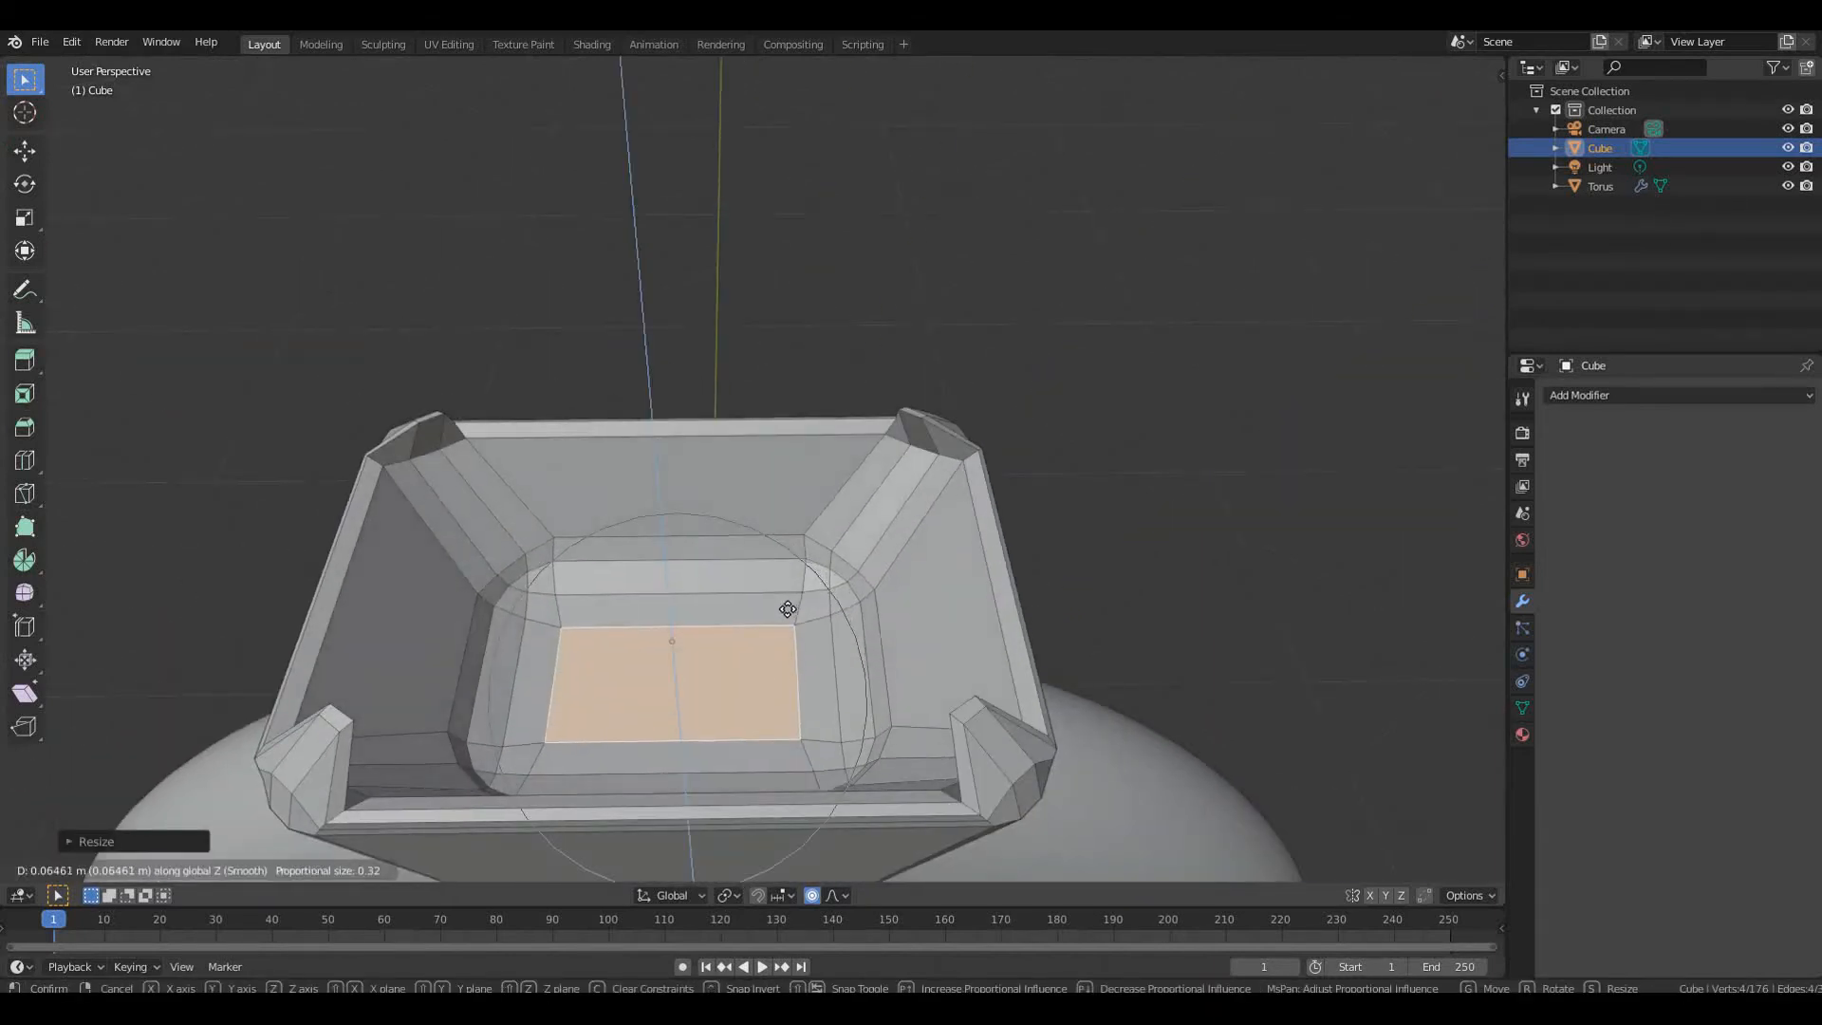
{"action": "left_click", "coordinate": [782, 621]}
{"action": "key", "text": "Tab"}
{"action": "scroll", "coordinate": [782, 621], "scroll_direction": "down", "scroll_amount": 3}
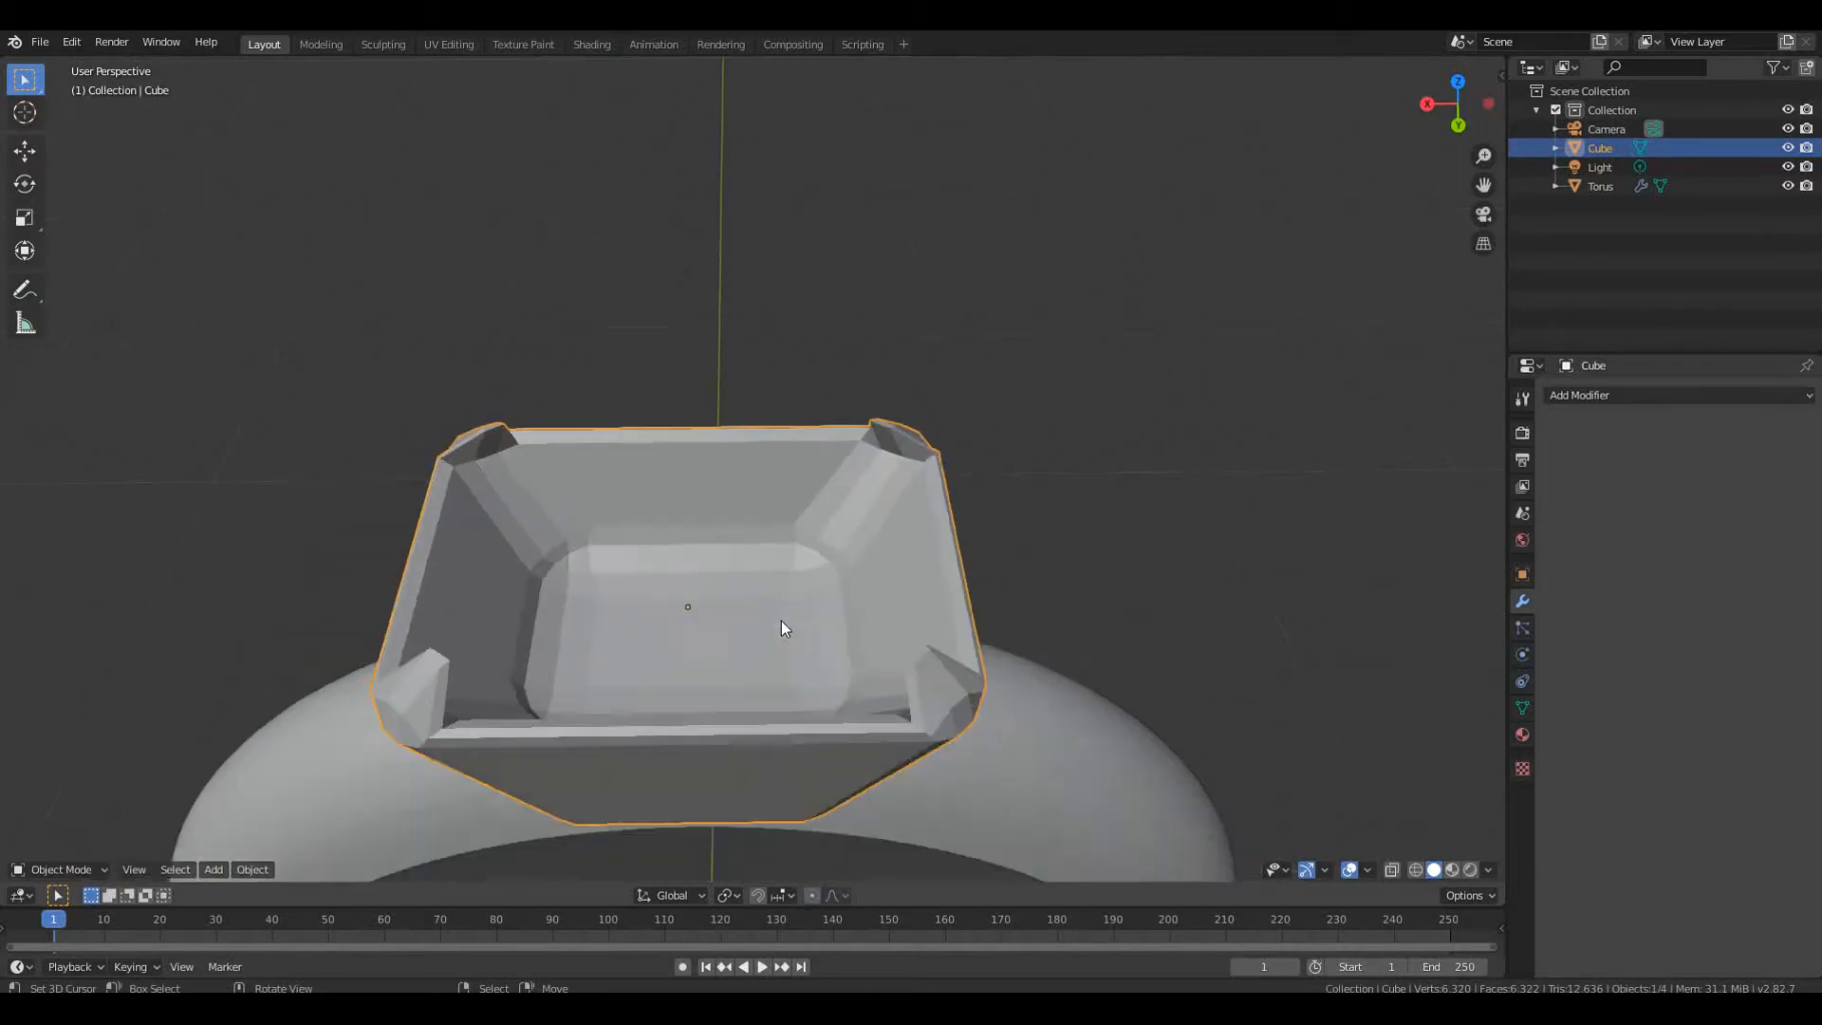
{"action": "middle_click_drag", "start_coordinate": [782, 621], "coordinate": [750, 565]}
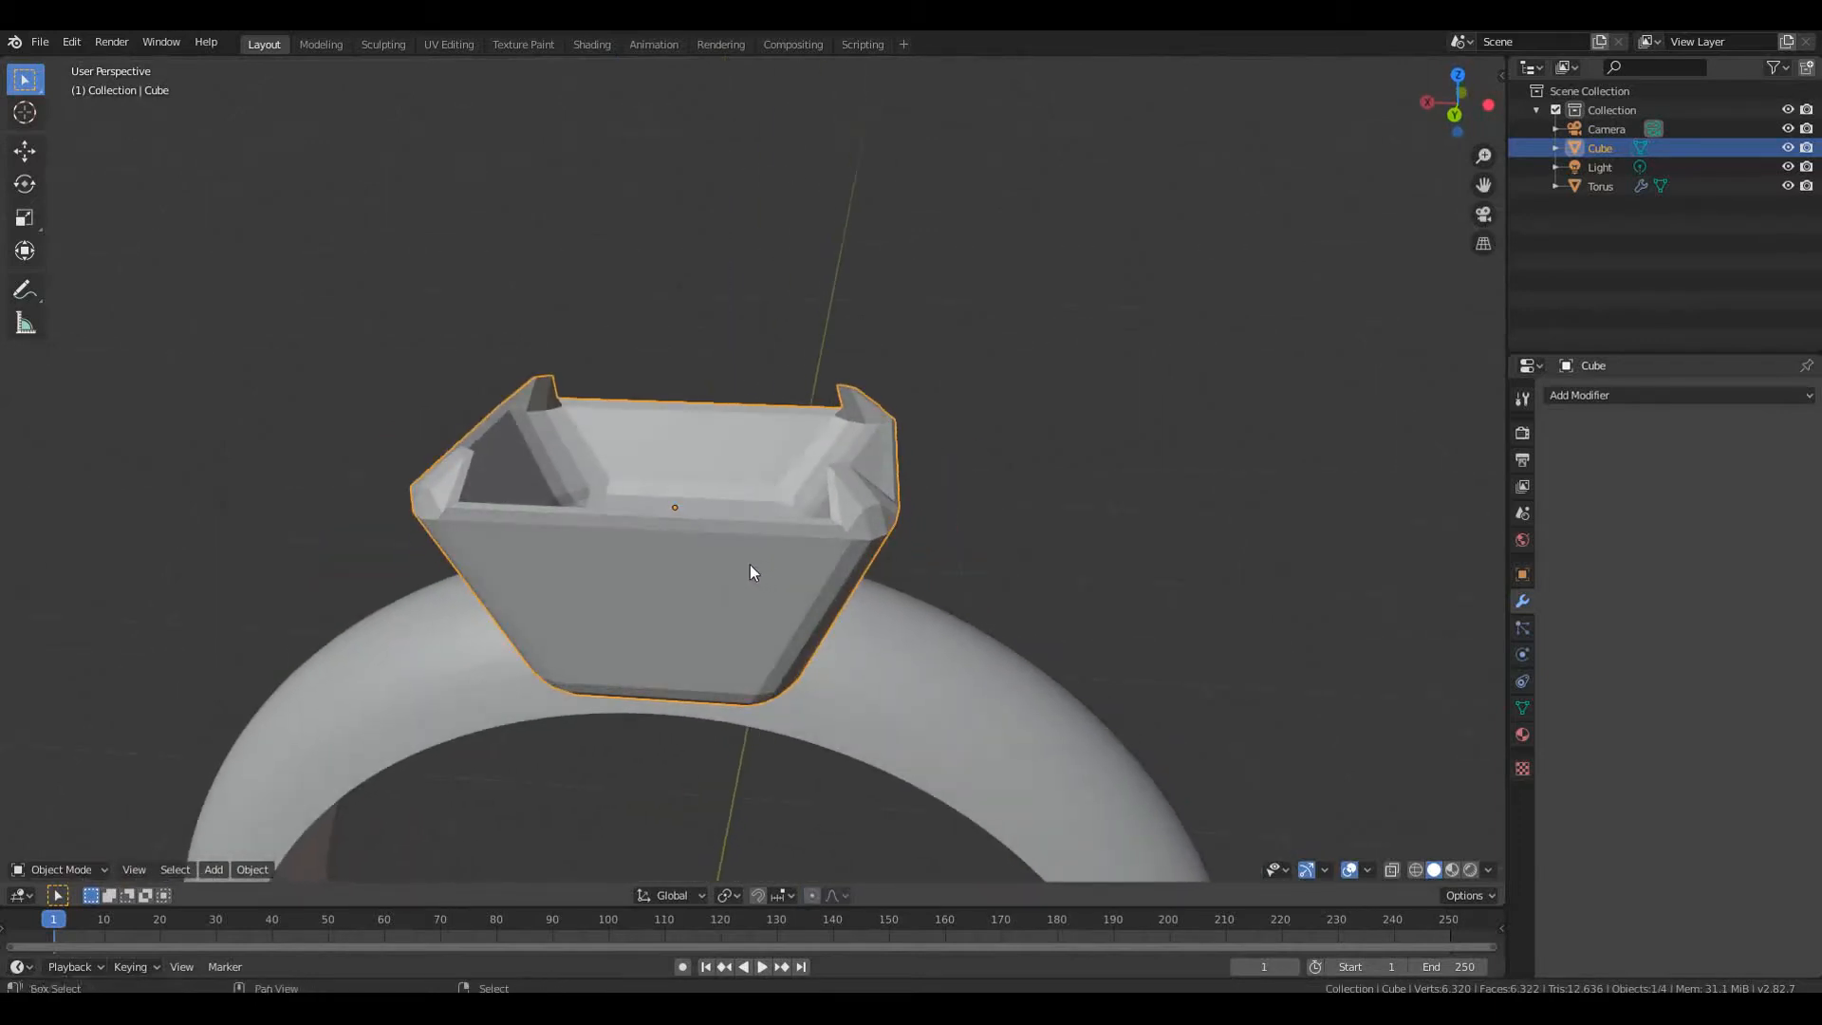
Snap the 3D cursor to the selected setting and add a cube mesh there for the stone
{"action": "key", "text": "shift+s"}
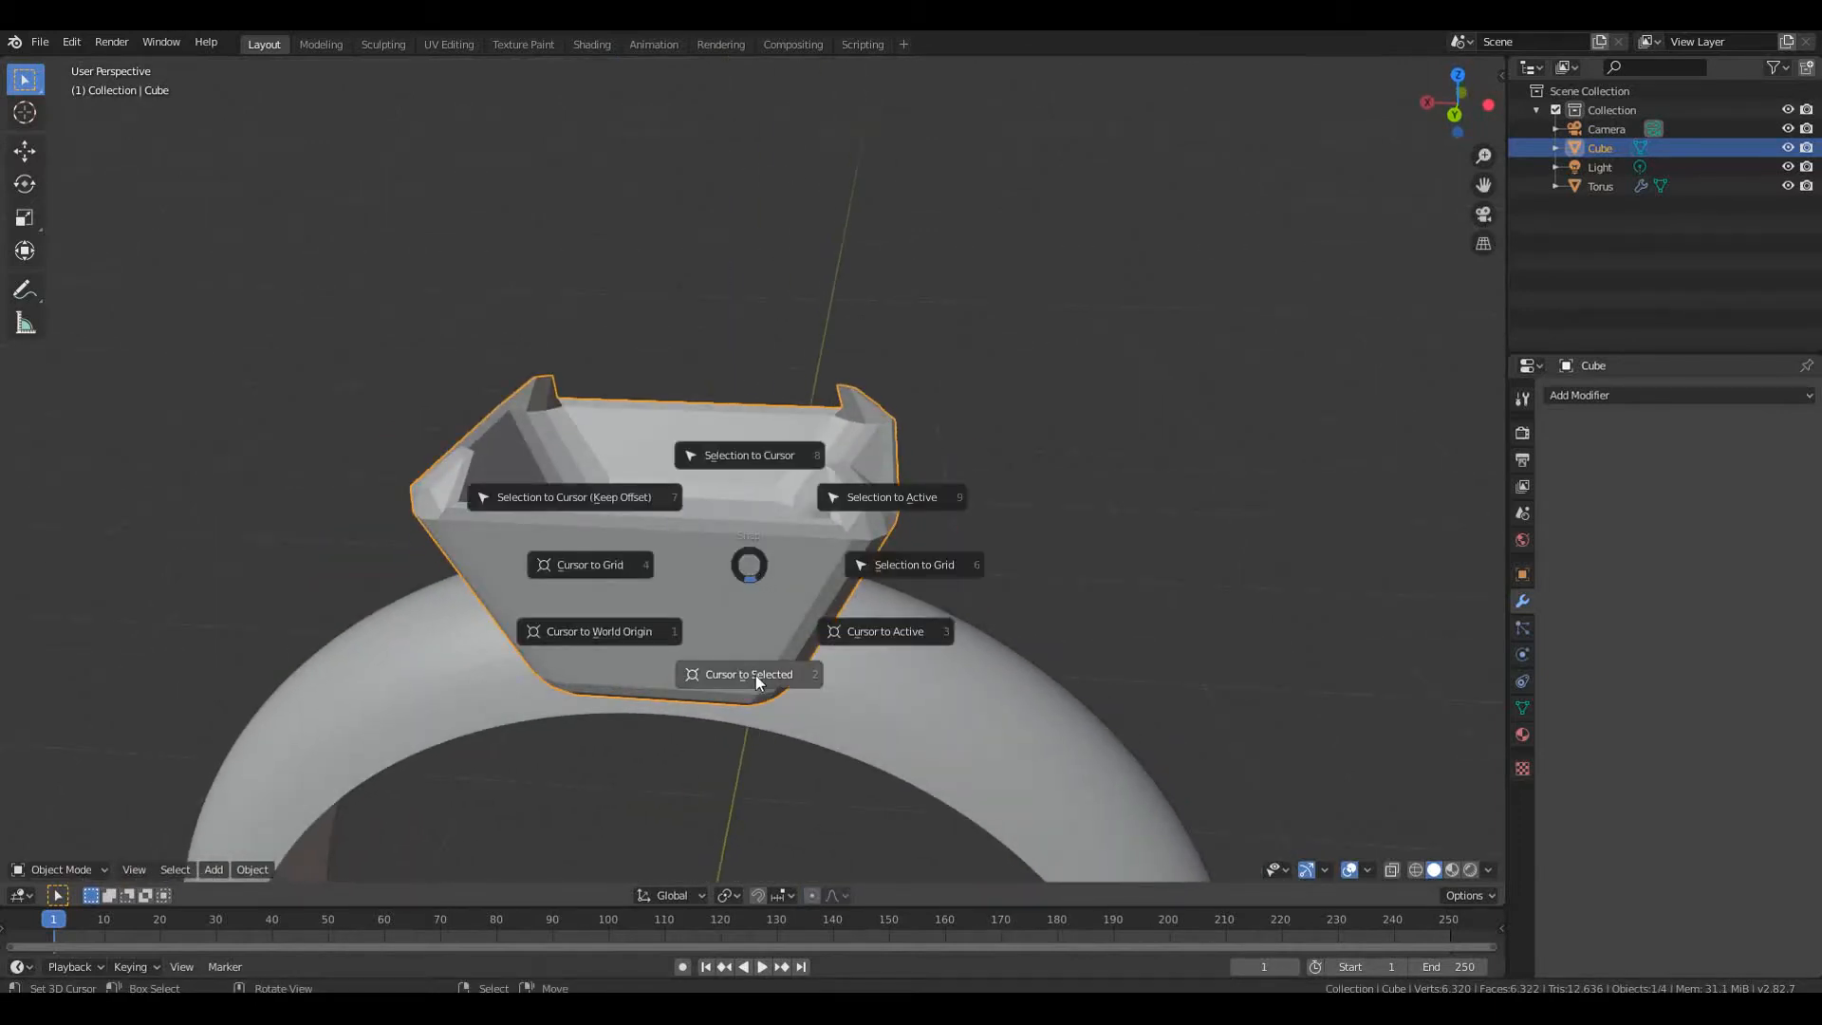
{"action": "left_click", "coordinate": [757, 676]}
{"action": "middle_click_drag", "start_coordinate": [748, 606], "coordinate": [753, 632]}
{"action": "key", "text": "shift+a"}
{"action": "mouse_move", "coordinate": [748, 623]}
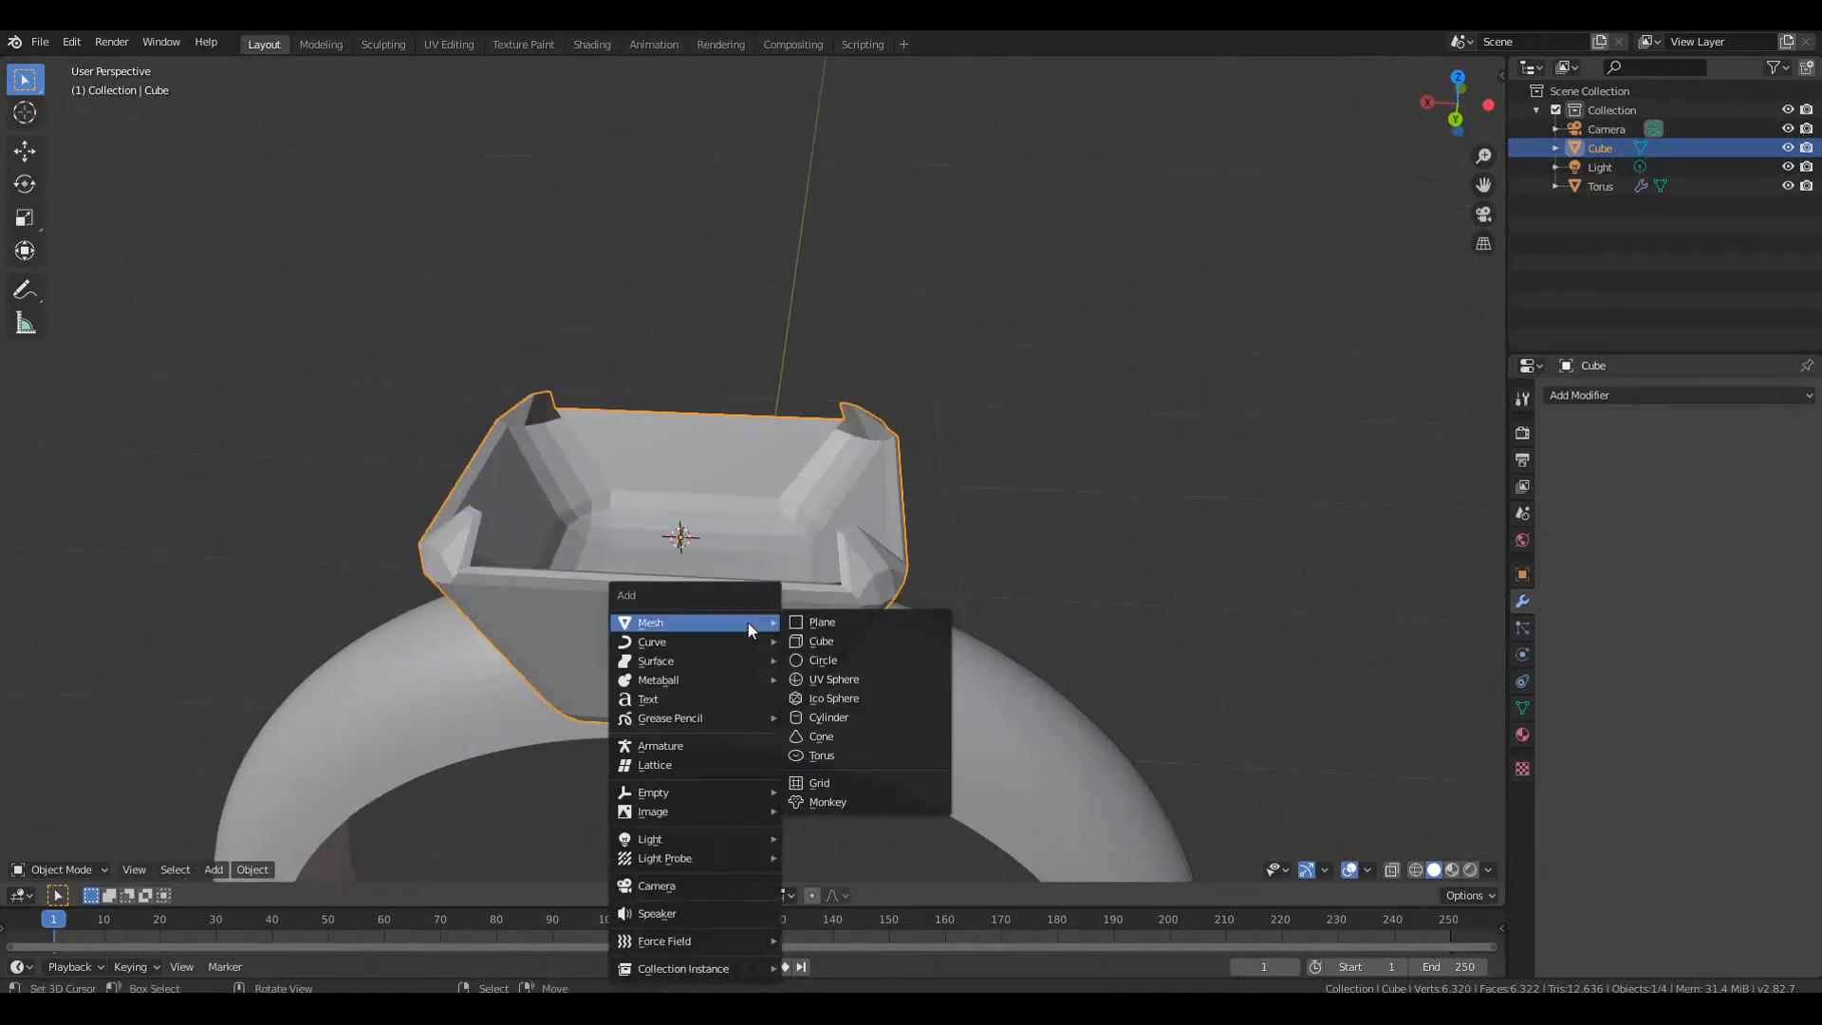
{"action": "key", "text": "shift+a"}
{"action": "mouse_move", "coordinate": [680, 491]}
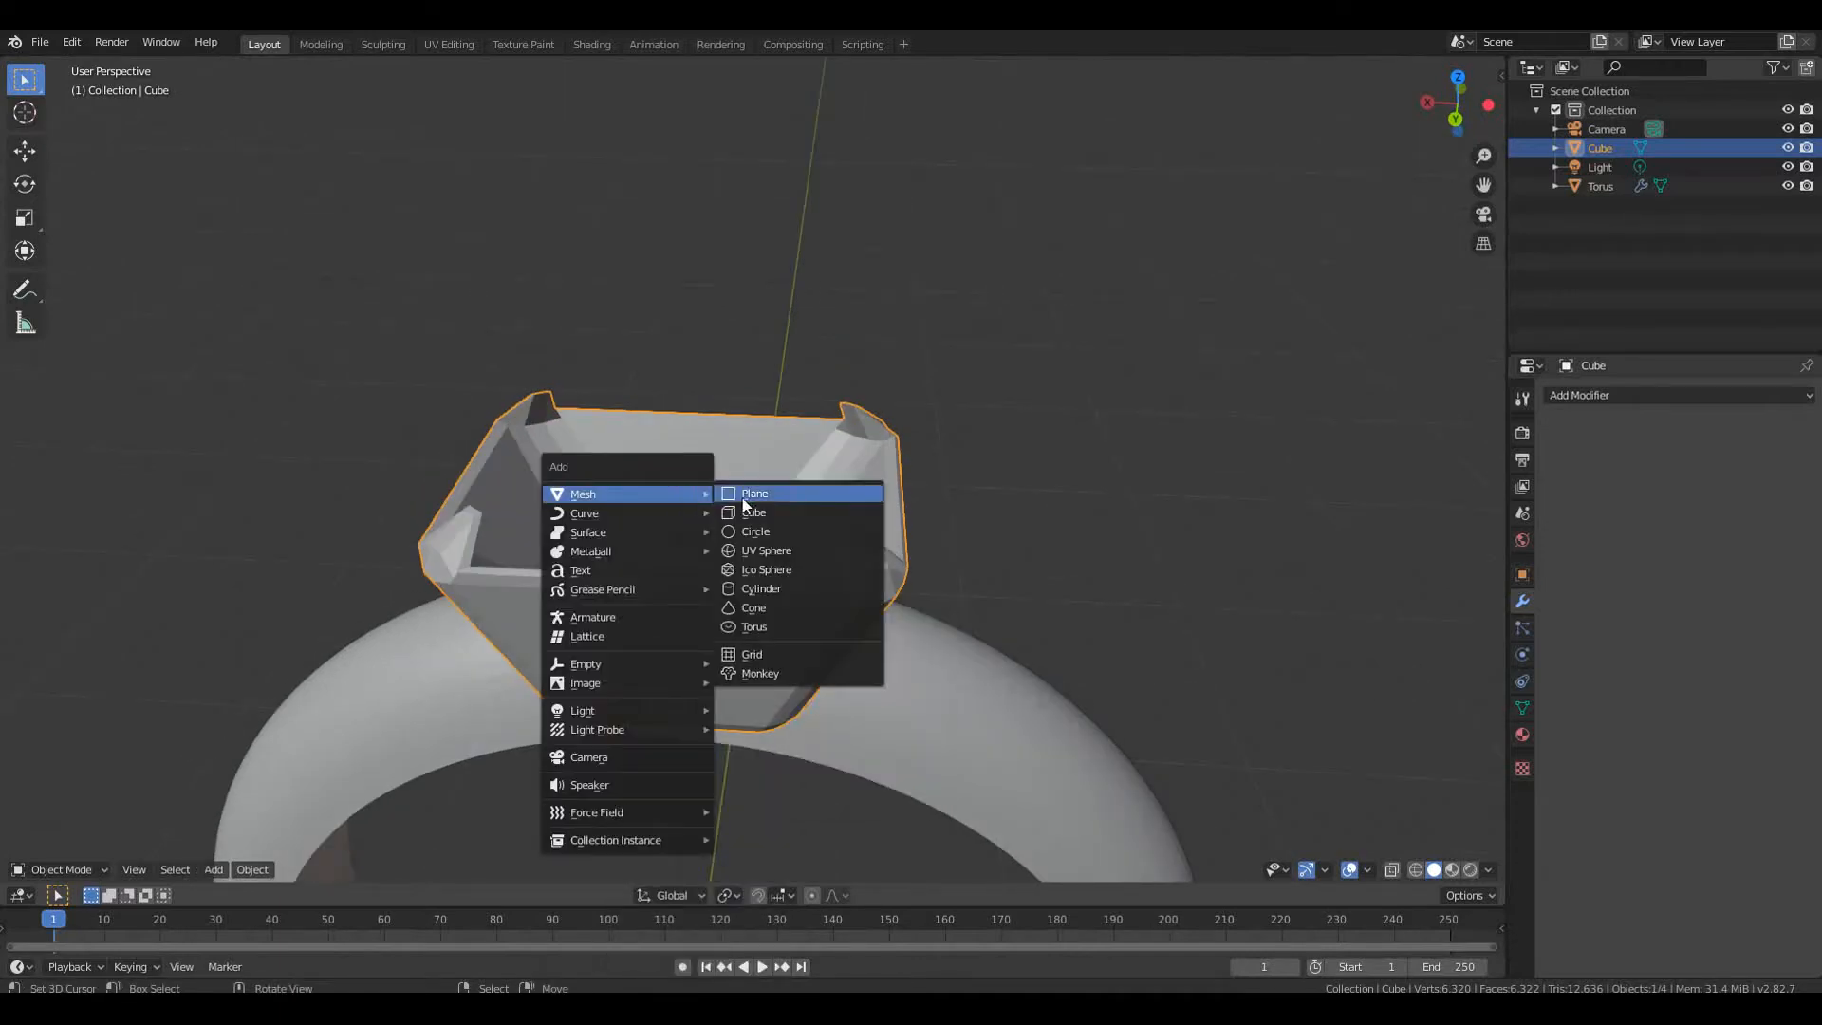
{"action": "left_click", "coordinate": [756, 514]}
Scale the new cube down uniformly and adjust its length along X so that it fits inside the setting
{"action": "key", "text": "s"}
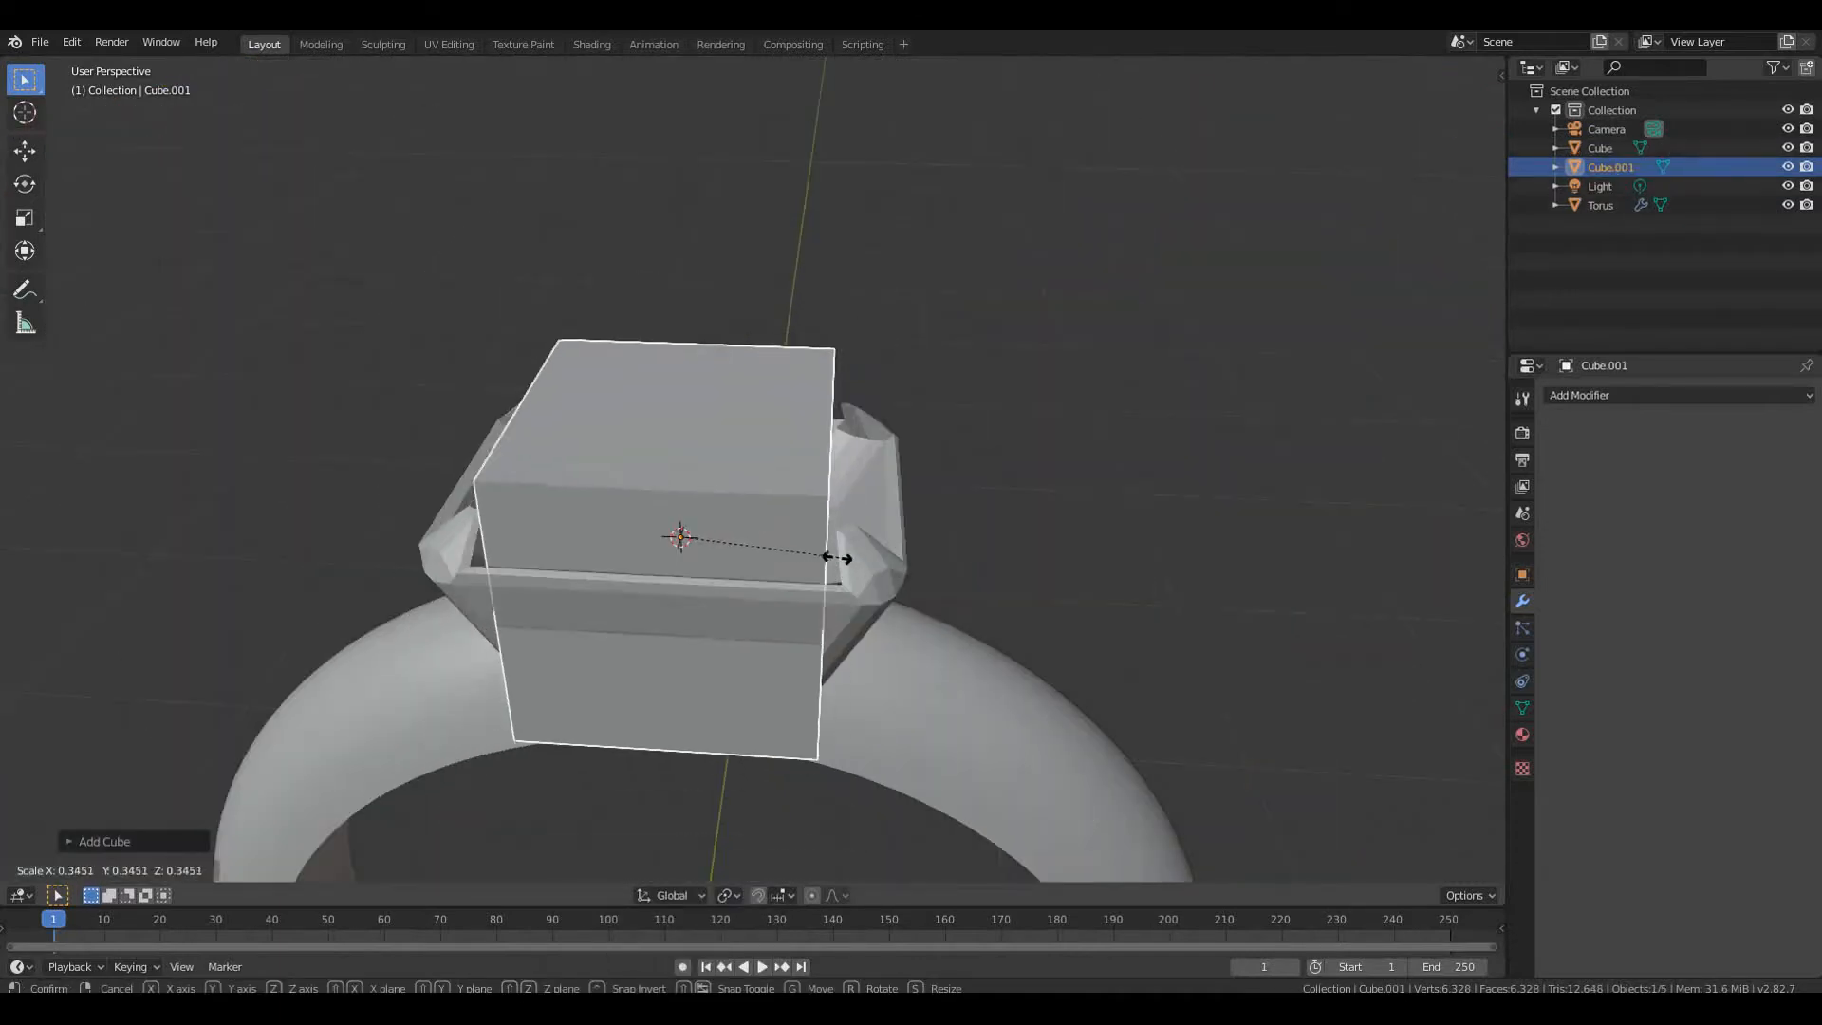
{"action": "left_click", "coordinate": [784, 545]}
{"action": "mouse_move", "coordinate": [783, 549]}
{"action": "middle_mouse_down"}
{"action": "mouse_move", "coordinate": [788, 683]}
{"action": "mouse_move", "coordinate": [766, 549]}
{"action": "middle_mouse_up"}
{"action": "key", "text": "s"}
{"action": "key", "text": "x"}
{"action": "left_click", "coordinate": [836, 646]}
In edit mode, select the stone cube's top face and scale it up by about 1.44
{"action": "key", "text": "Tab"}
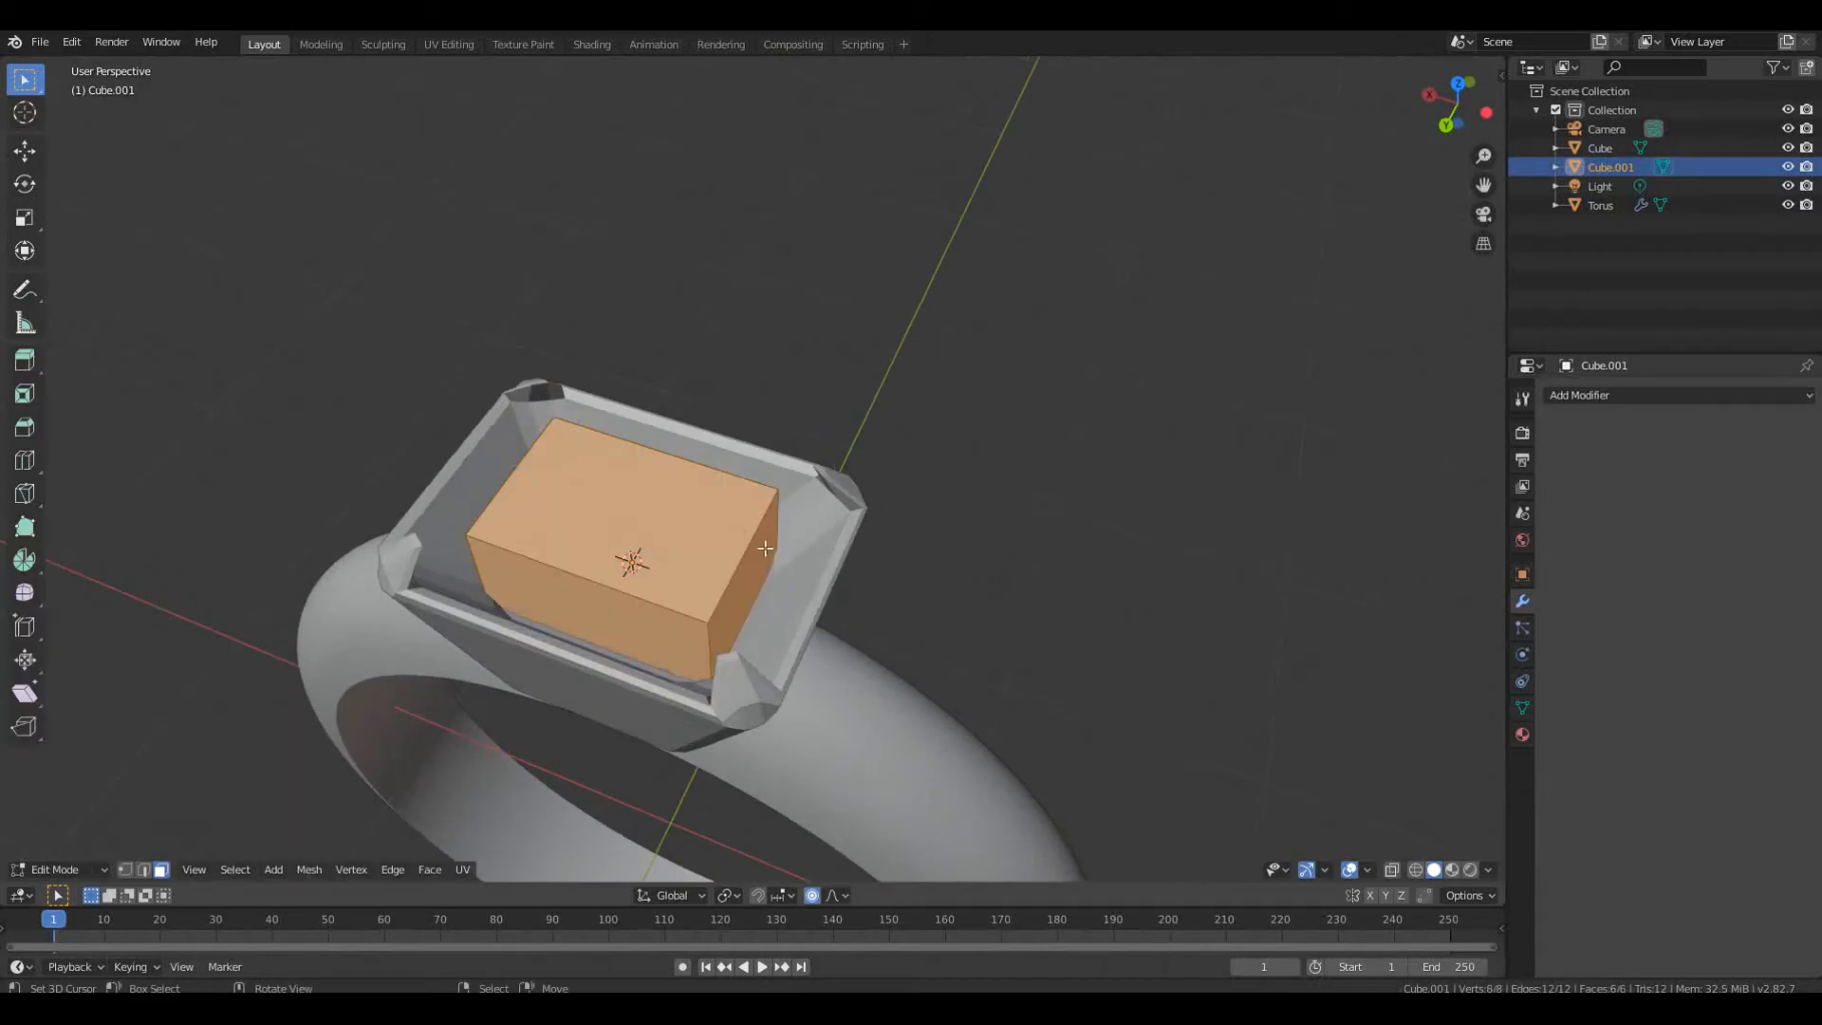
{"action": "right_click", "coordinate": [718, 526]}
{"action": "key", "text": "s"}
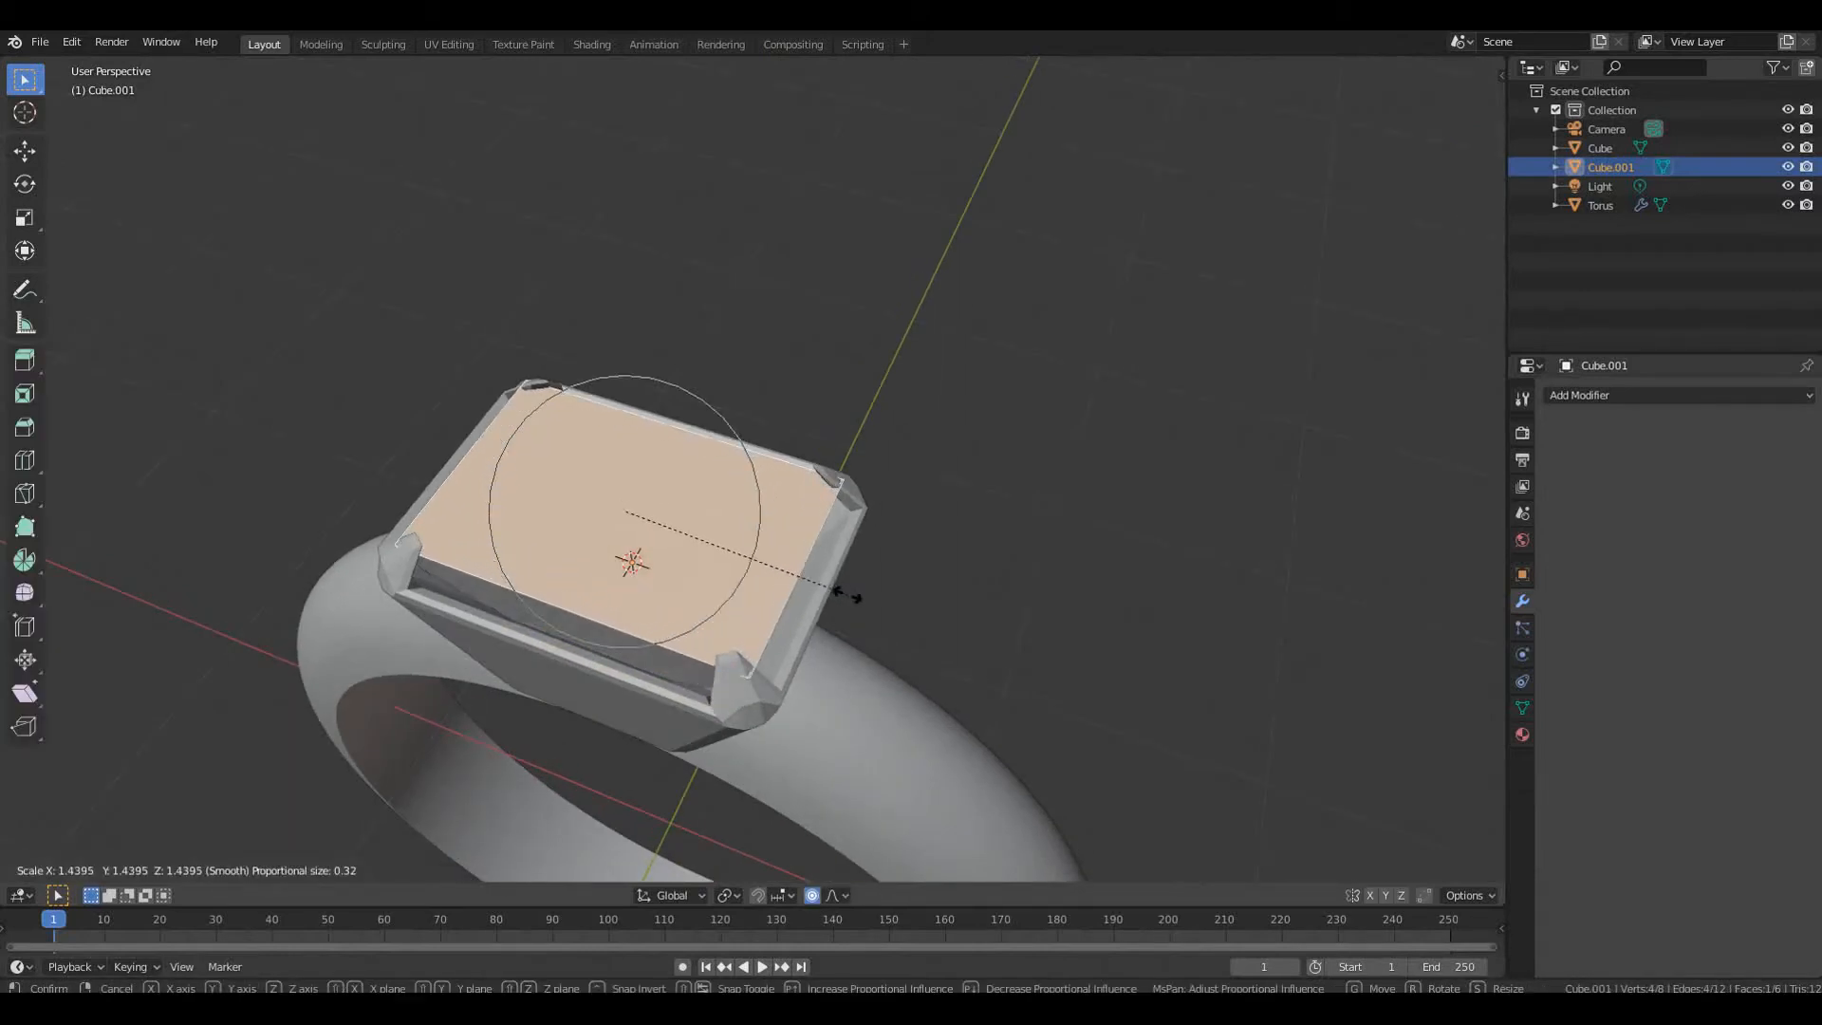
{"action": "left_click", "coordinate": [848, 595]}
{"action": "middle_click_drag", "start_coordinate": [848, 596], "coordinate": [627, 680]}
Move the stone's top face along Z and widen it by about 1.09 along Y to fill the setting
{"action": "key", "text": "g"}
{"action": "key", "text": "z"}
{"action": "left_click", "coordinate": [849, 546]}
{"action": "key", "text": "s"}
{"action": "key", "text": "y"}
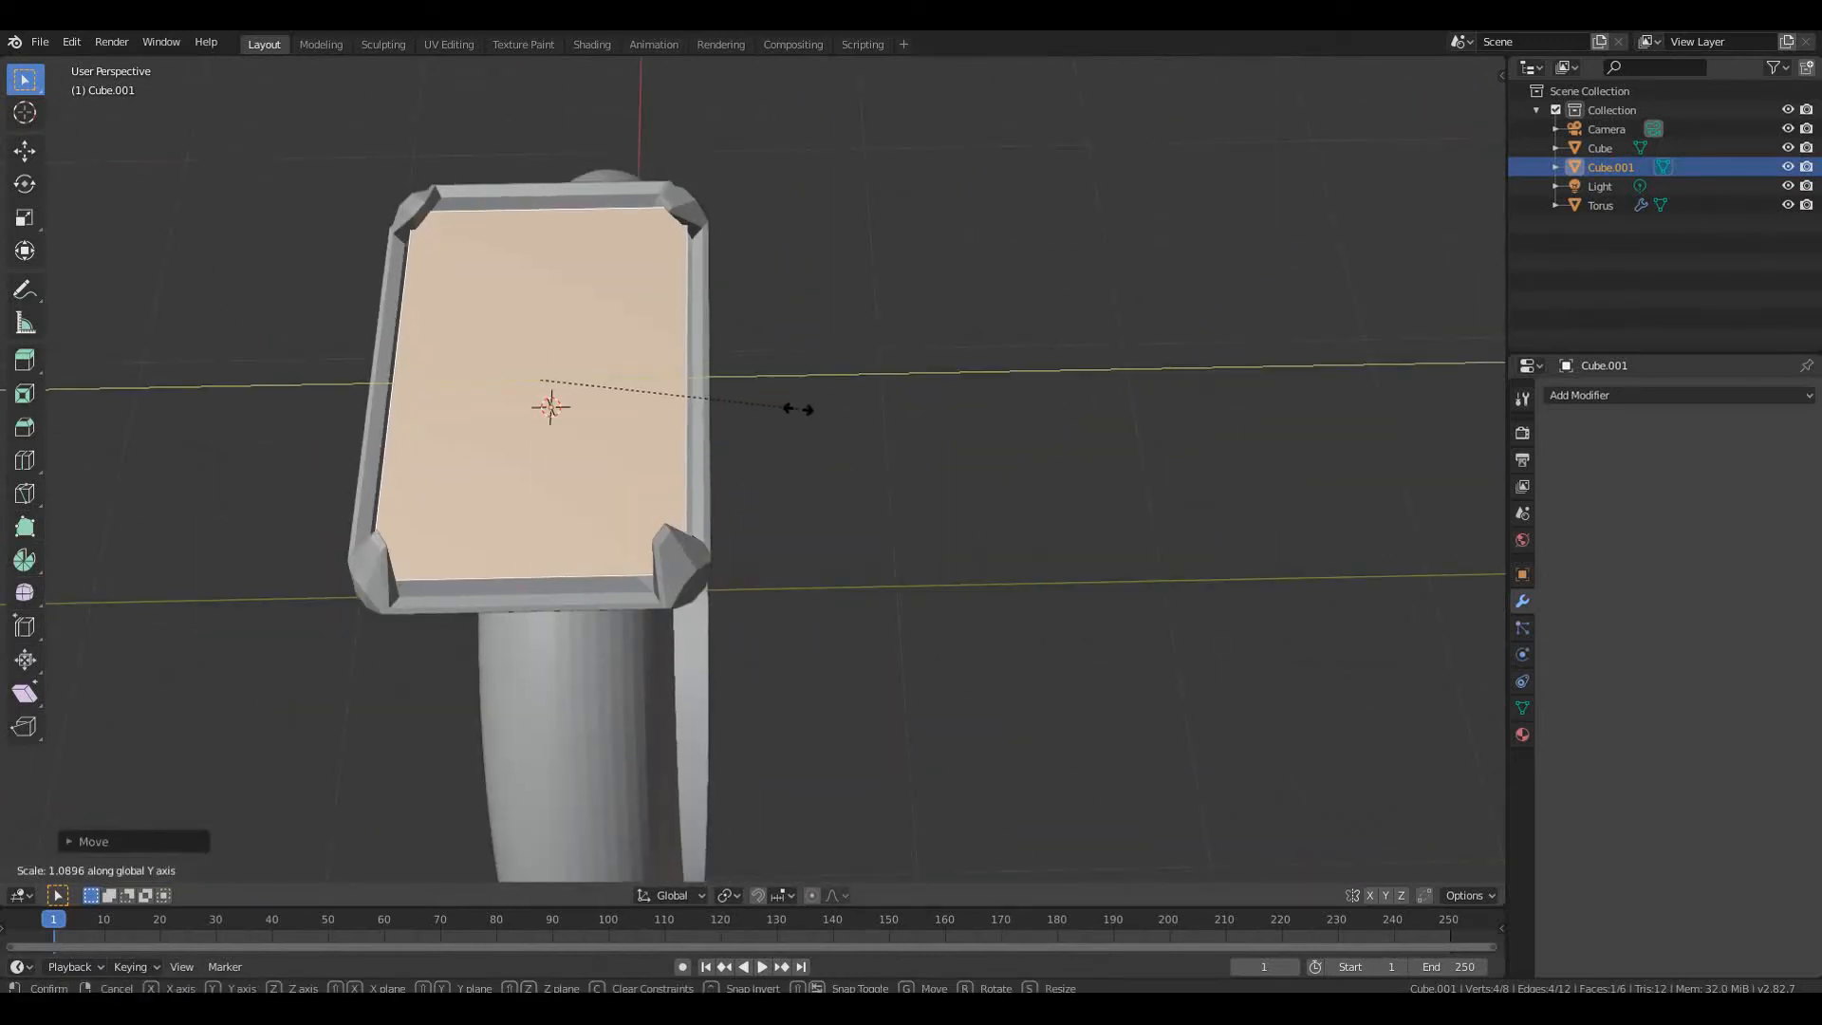
{"action": "left_click", "coordinate": [800, 410]}
Add a centred loop cut that divides the stone's top face across its length into two halves
{"action": "middle_click_drag", "start_coordinate": [749, 424], "coordinate": [851, 456]}
{"action": "key", "text": "ctrl+r"}
{"action": "left_click", "coordinate": [636, 580]}
{"action": "right_click", "coordinate": [634, 580]}
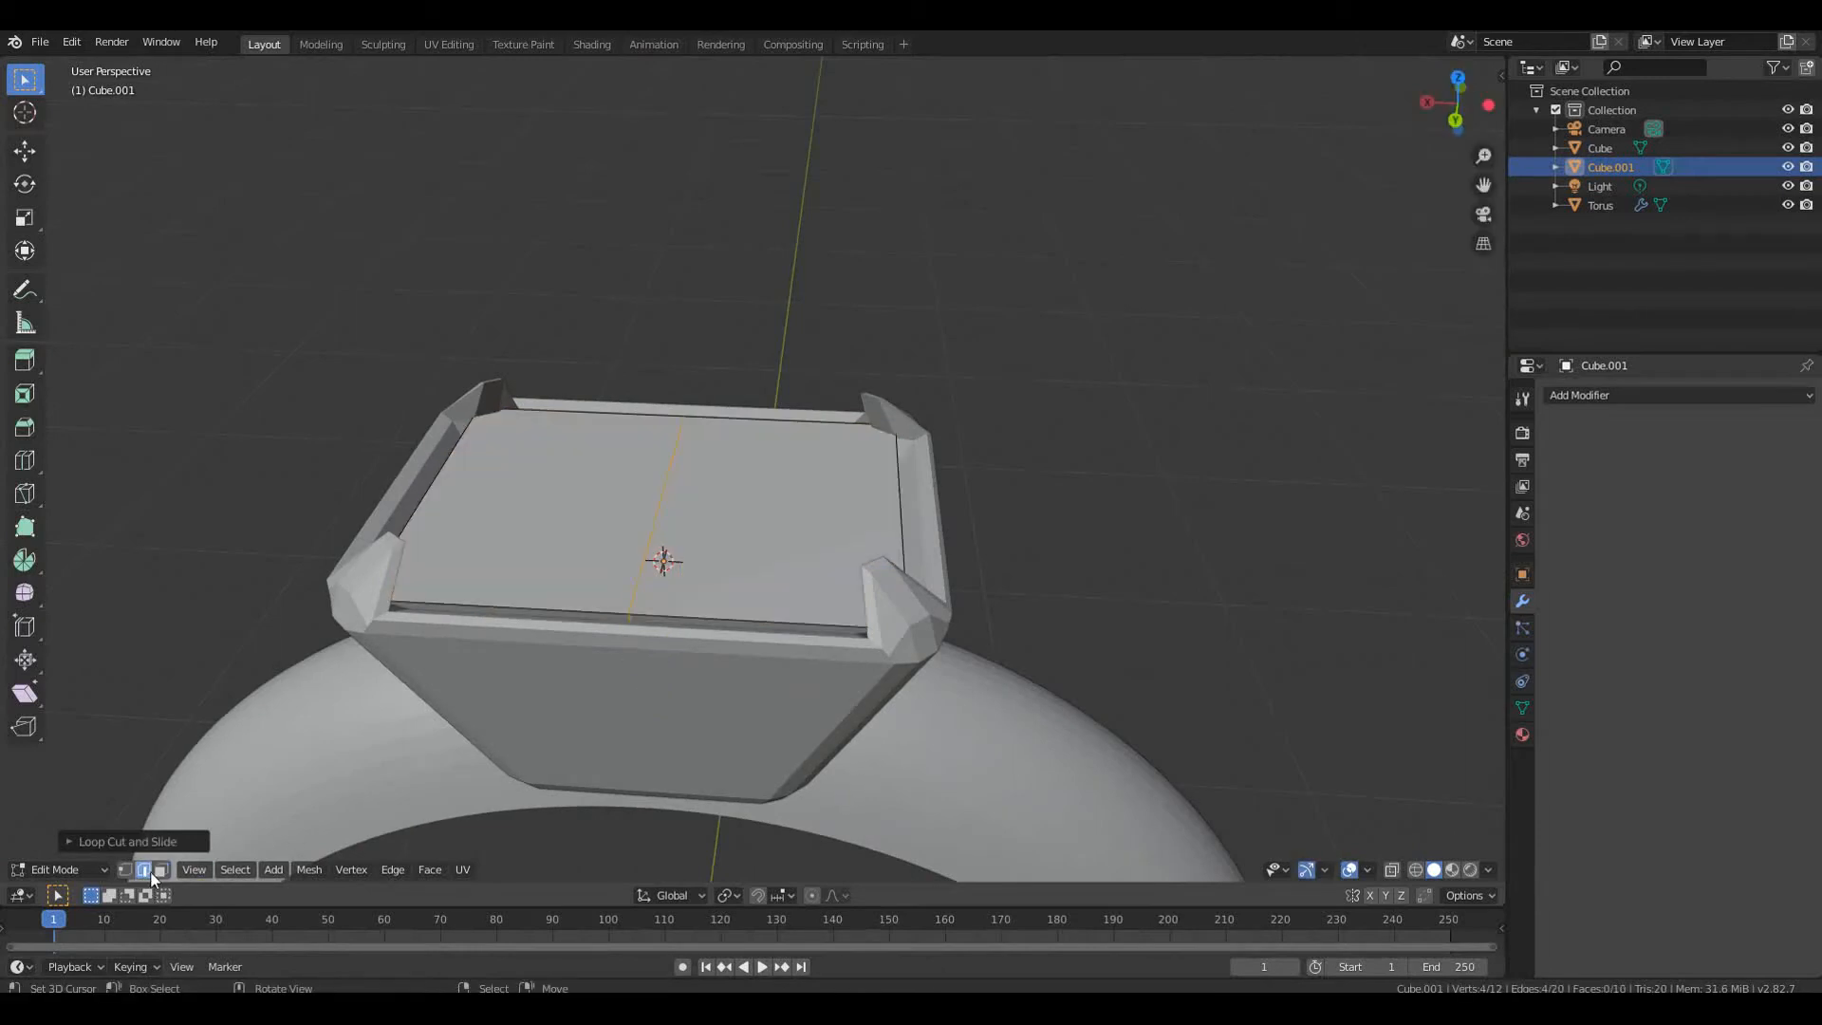
Select both halves of the stone's top, extrude them in place and scale them inward to about 0.55
{"action": "left_click", "coordinate": [573, 517]}
{"action": "left_click", "coordinate": [830, 566], "text": "shift"}
{"action": "key", "text": "e"}
{"action": "right_click", "coordinate": [925, 593]}
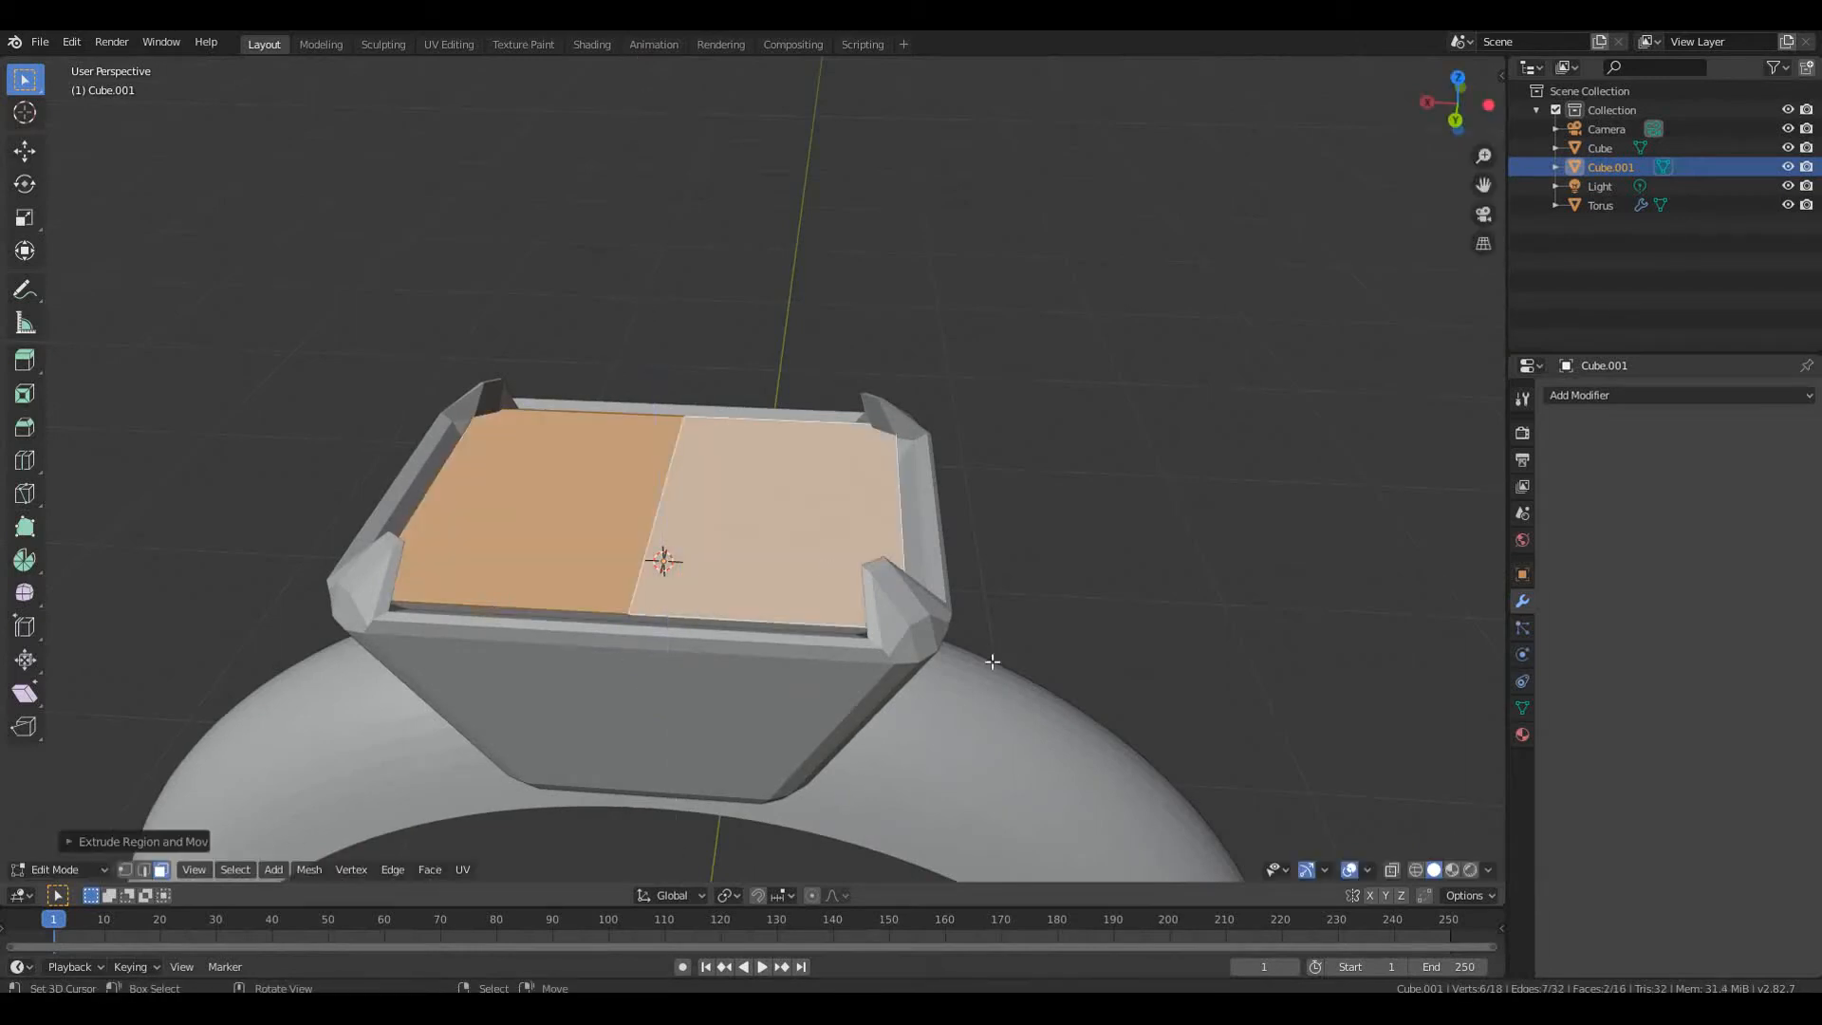
{"action": "key", "text": "s"}
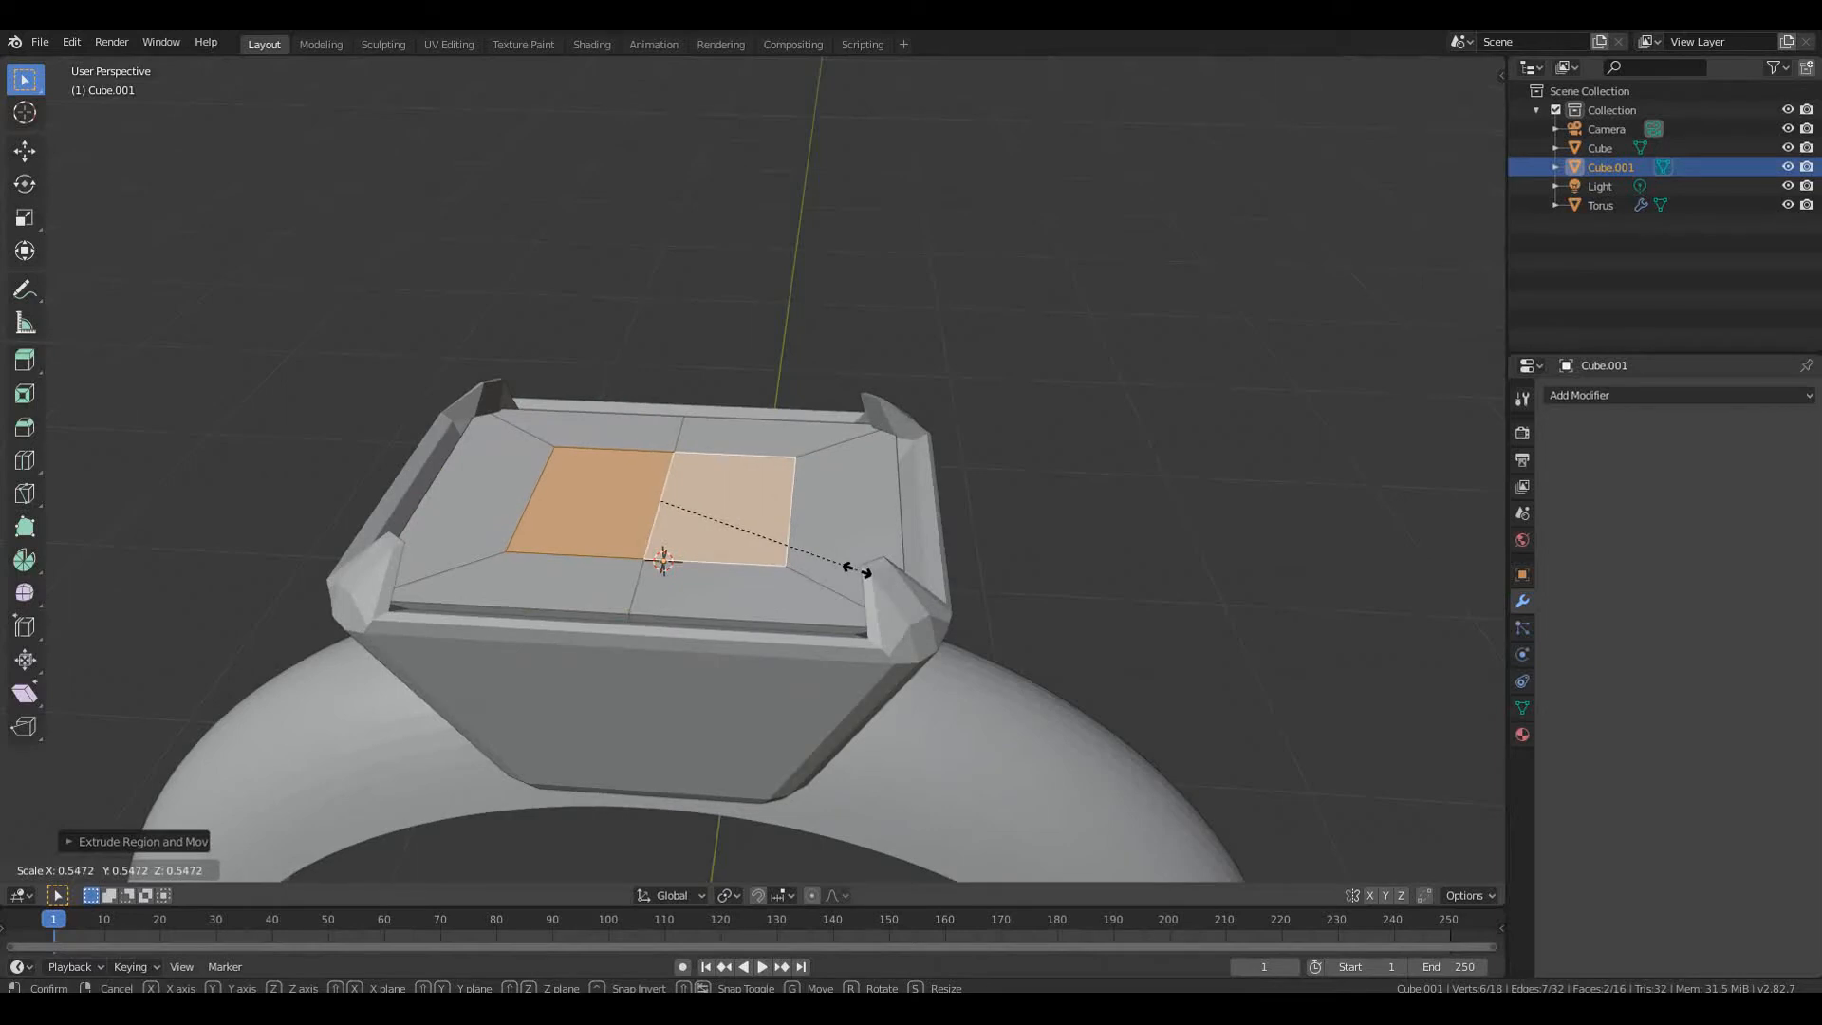
{"action": "left_click", "coordinate": [852, 568]}
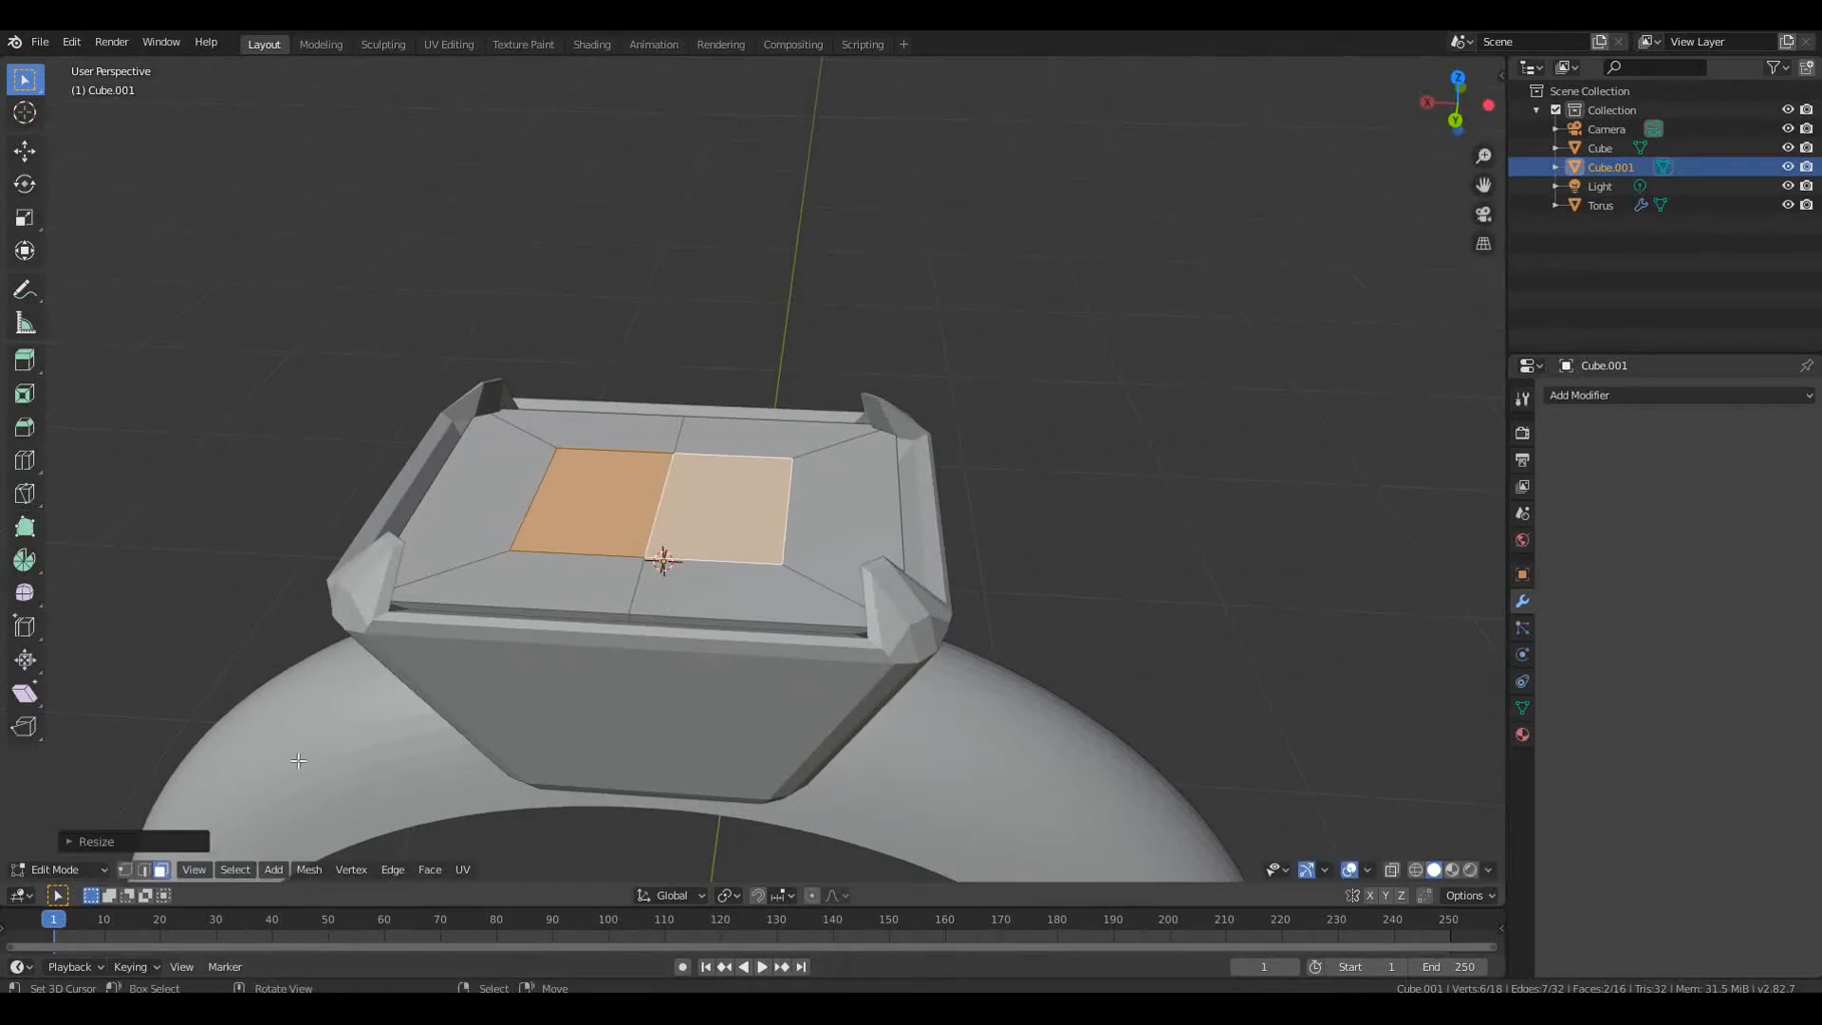
In edge select mode, select the two outer end edges of the inner faces and scale them shorter together
{"action": "left_click", "coordinate": [144, 870]}
{"action": "left_click", "coordinate": [520, 515]}
{"action": "left_click", "coordinate": [786, 515], "text": "shift"}
{"action": "middle_click_drag", "start_coordinate": [783, 514], "coordinate": [655, 581]}
{"action": "key", "text": "s"}
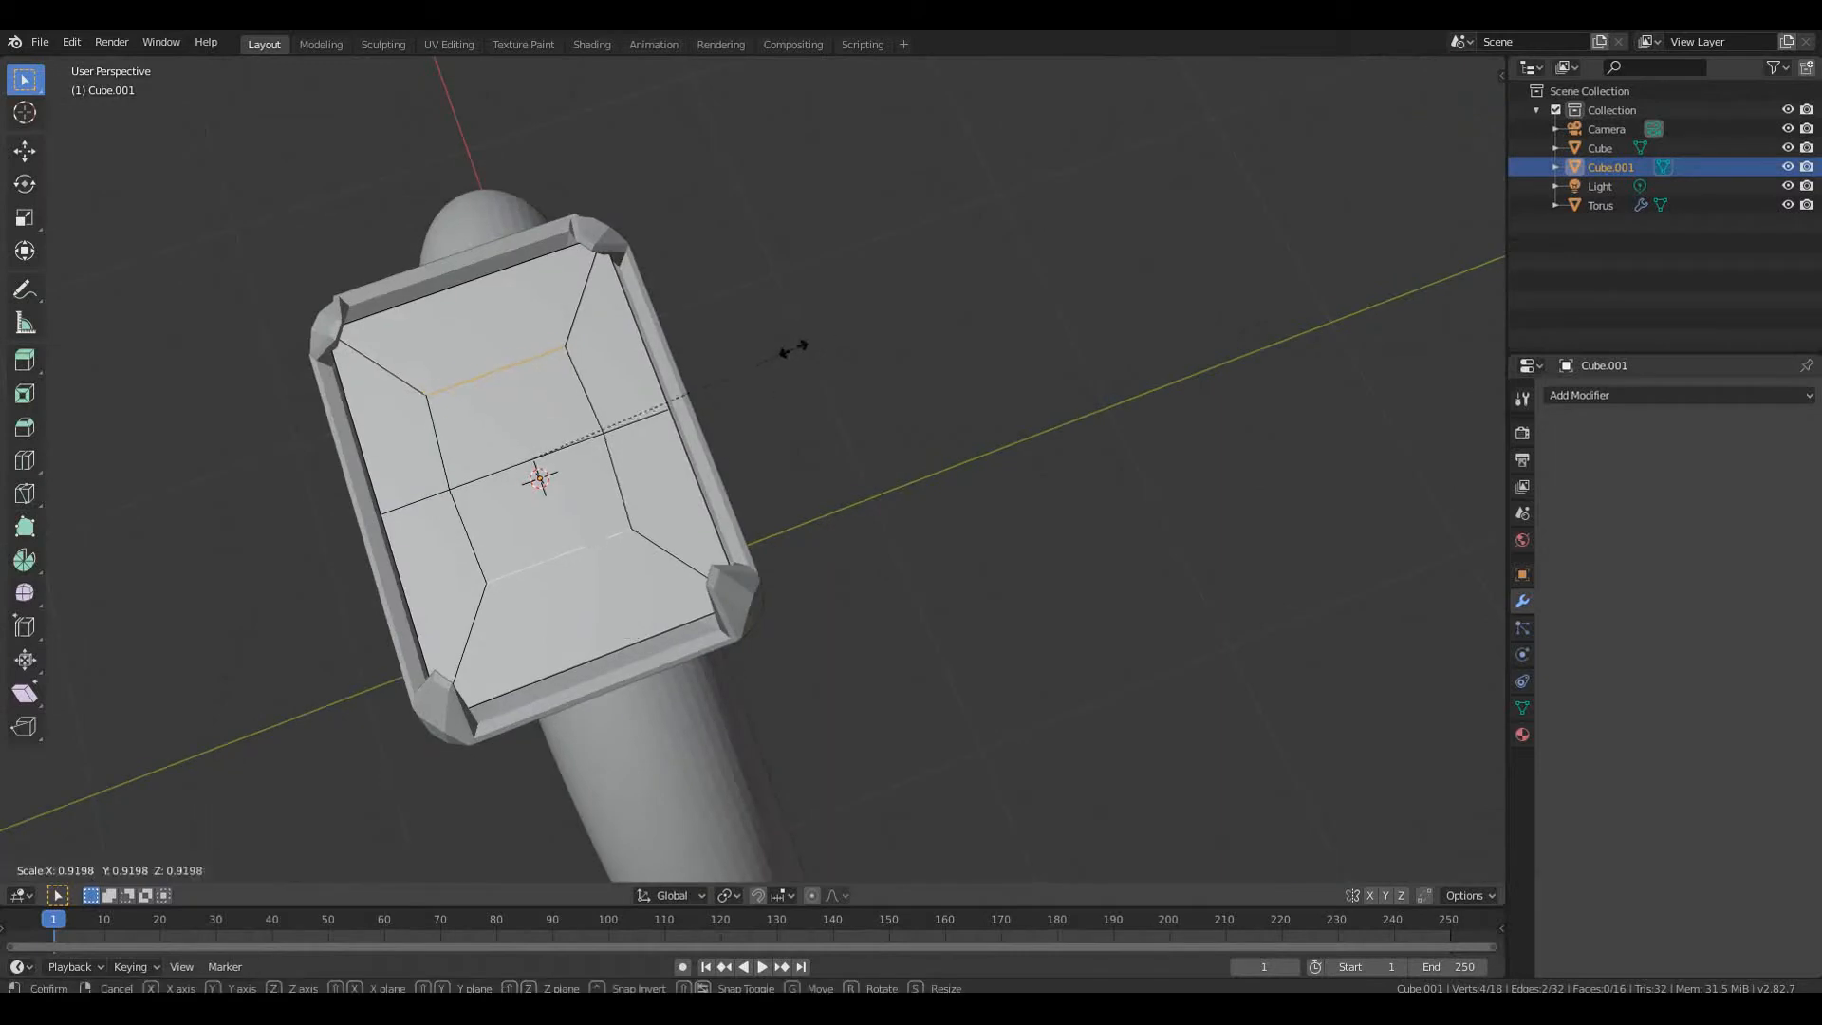
{"action": "left_click", "coordinate": [629, 487]}
In face select mode, select the inner faces on the stone's top and raise them along Z to form a domed cut
{"action": "left_click", "coordinate": [161, 869]}
{"action": "right_click", "coordinate": [443, 521]}
{"action": "right_click", "coordinate": [493, 508]}
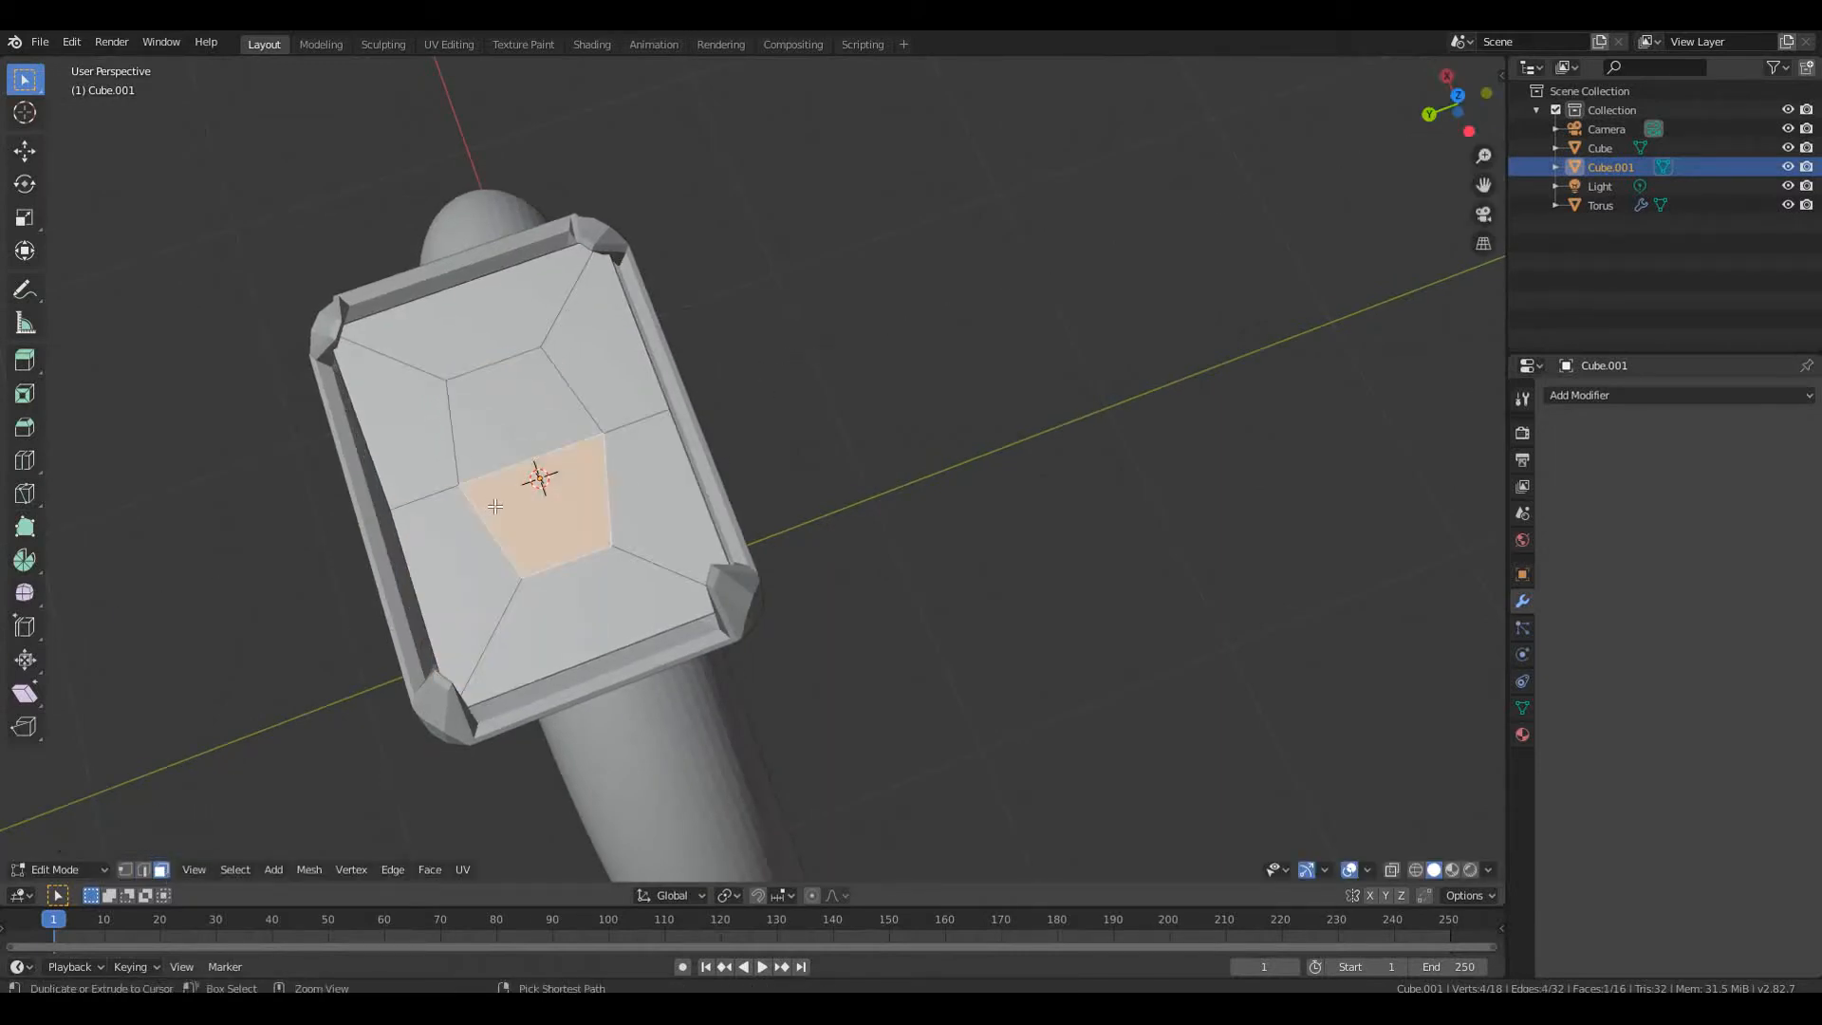
{"action": "key", "text": "ctrl+z"}
{"action": "right_click", "coordinate": [495, 505], "text": "shift"}
{"action": "right_click", "coordinate": [481, 431], "text": "shift"}
{"action": "right_click", "coordinate": [427, 572], "text": "shift"}
{"action": "middle_click_drag", "start_coordinate": [655, 589], "coordinate": [826, 485]}
{"action": "key", "text": "g"}
{"action": "key", "text": "z"}
{"action": "left_click", "coordinate": [816, 467]}
{"action": "key", "text": "g"}
{"action": "key", "text": "z"}
{"action": "left_click", "coordinate": [786, 422]}
Select all of the stone's geometry, bevel it about 0.097 m wide with 3 segments, and return to object mode
{"action": "key", "text": "a"}
{"action": "key", "text": "alt+a"}
{"action": "key", "text": "a"}
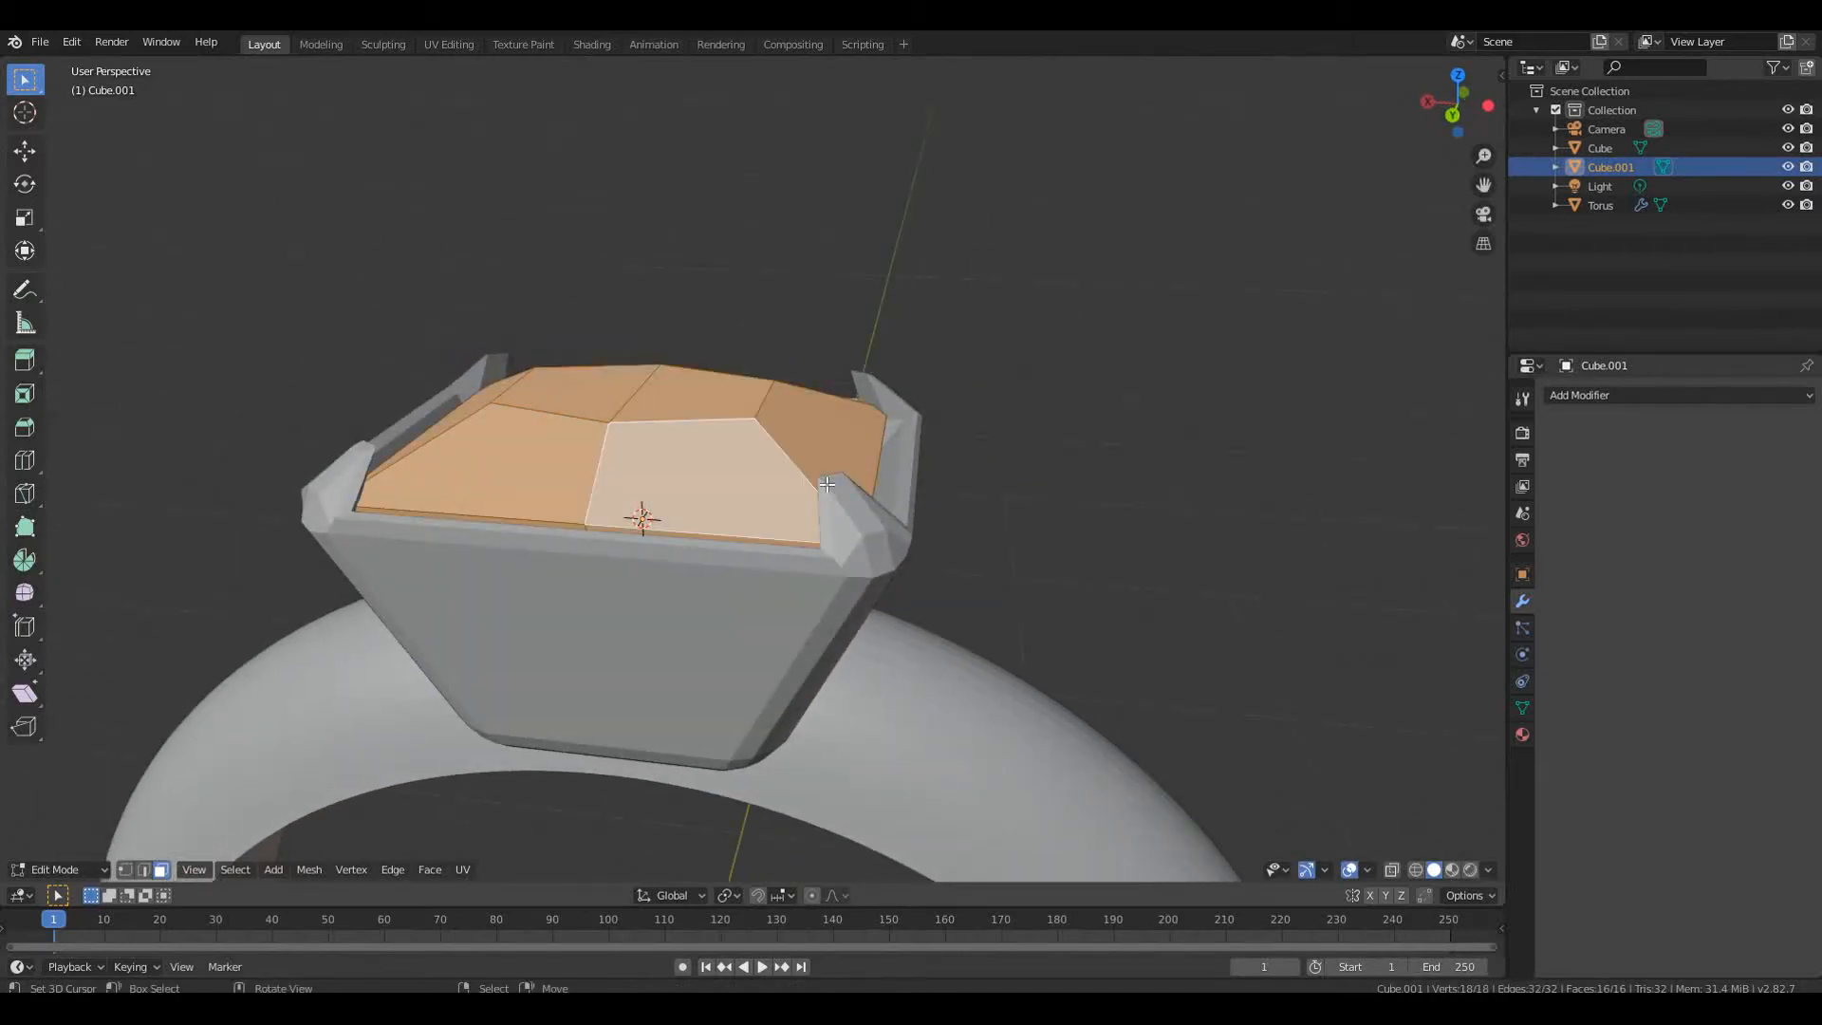
{"action": "key", "text": "ctrl+b"}
{"action": "scroll", "coordinate": [855, 494], "scroll_direction": "up", "scroll_amount": 2}
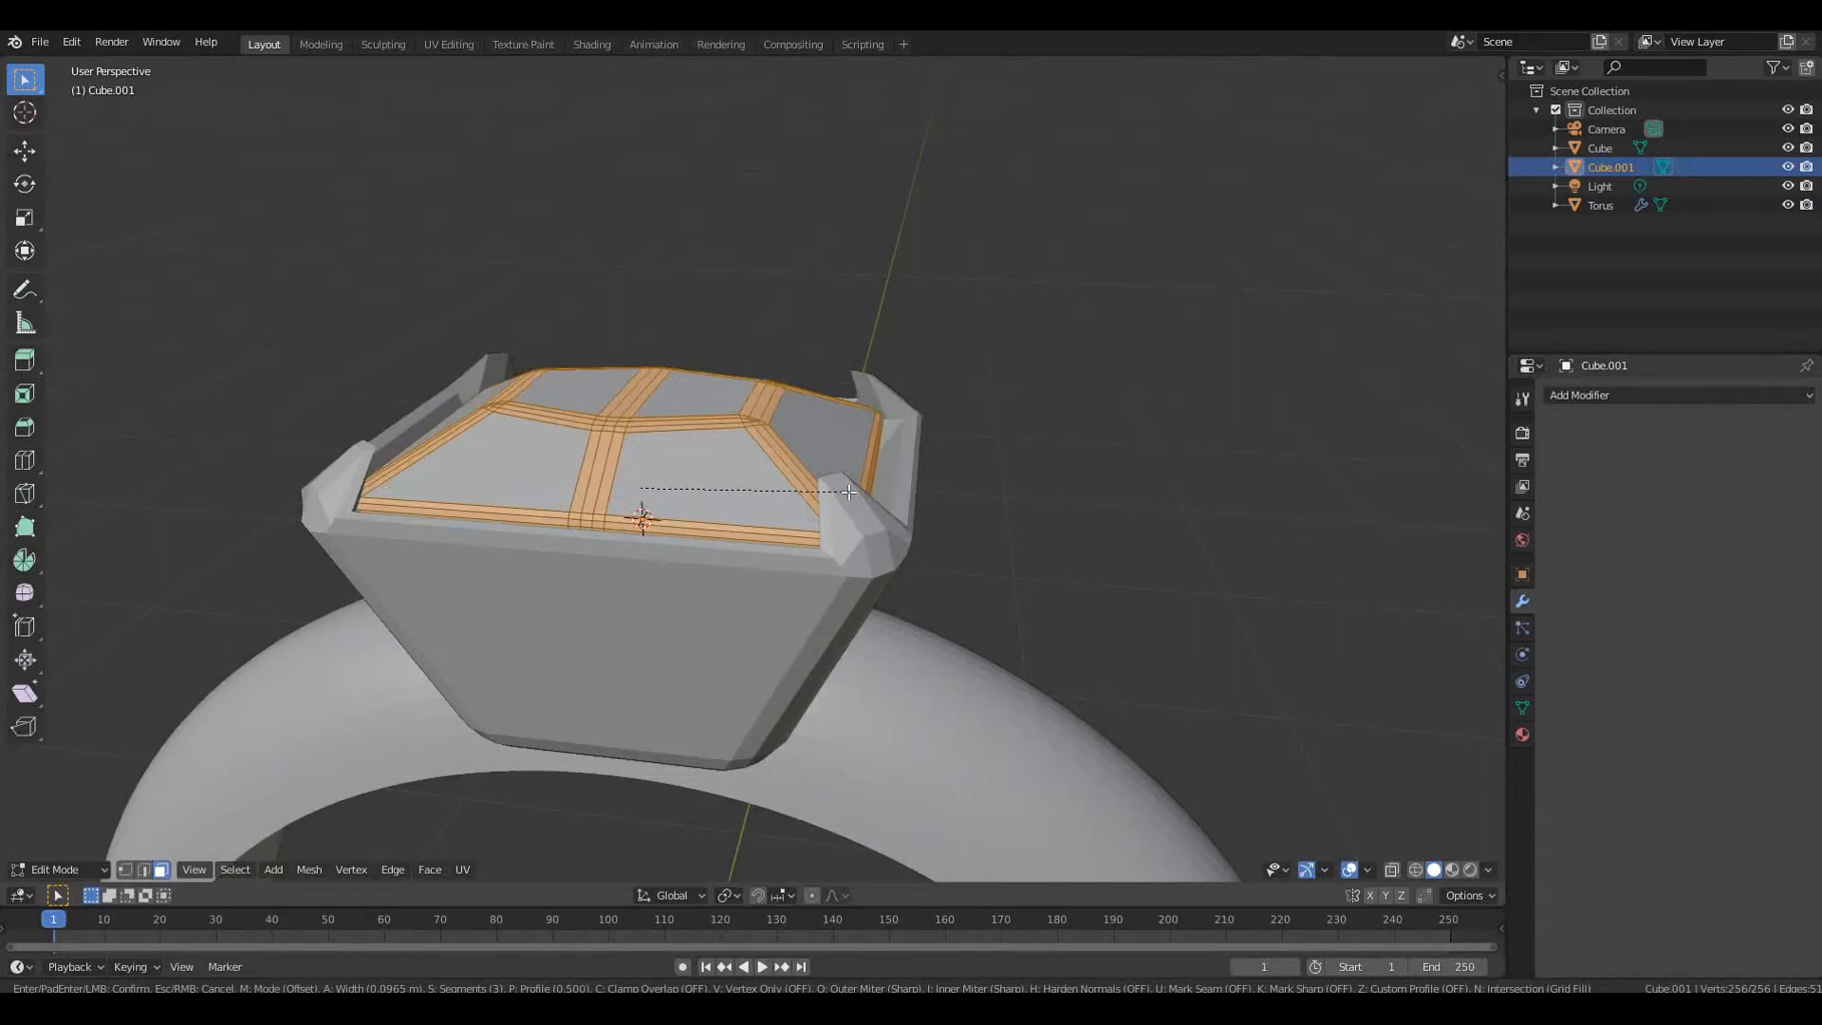
{"action": "left_click", "coordinate": [849, 492]}
{"action": "key", "text": "Tab"}
{"action": "middle_click_drag", "start_coordinate": [849, 496], "coordinate": [910, 548]}
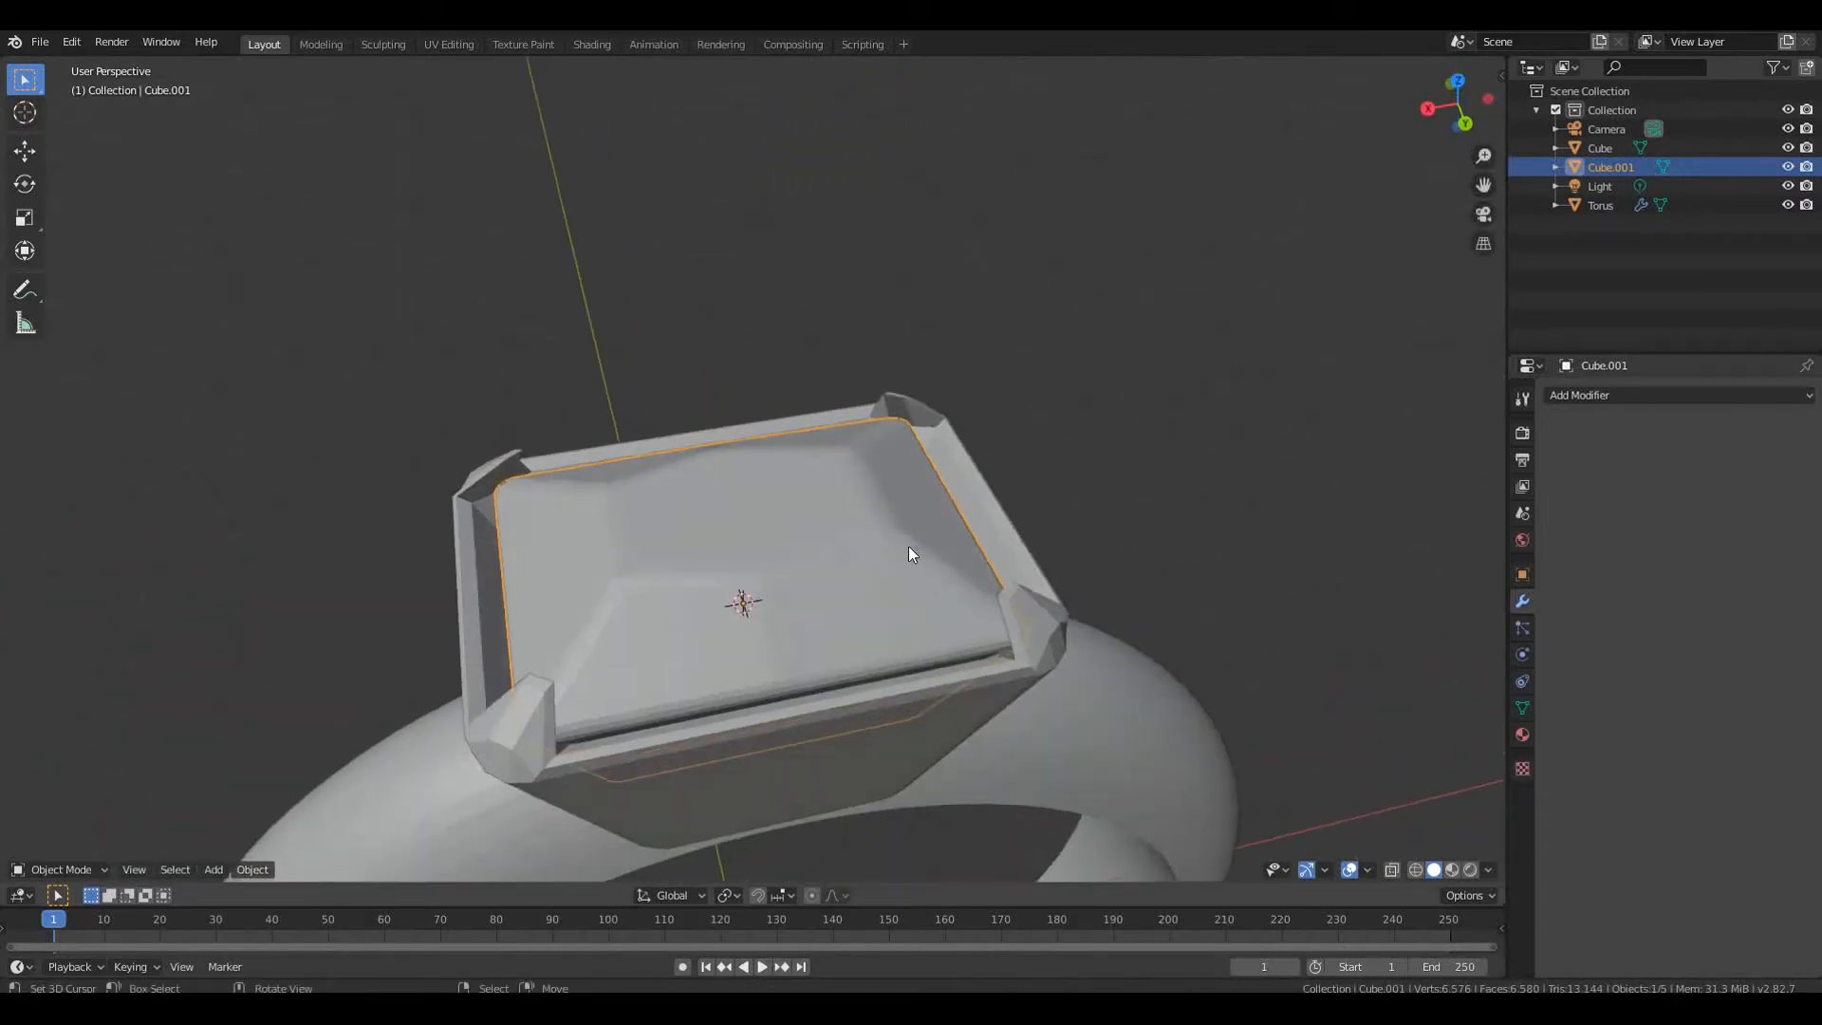
Scale the whole stone up by about 1.06 so it sits tightly against the prongs
{"action": "scroll", "coordinate": [856, 612], "scroll_direction": "up", "scroll_amount": 3}
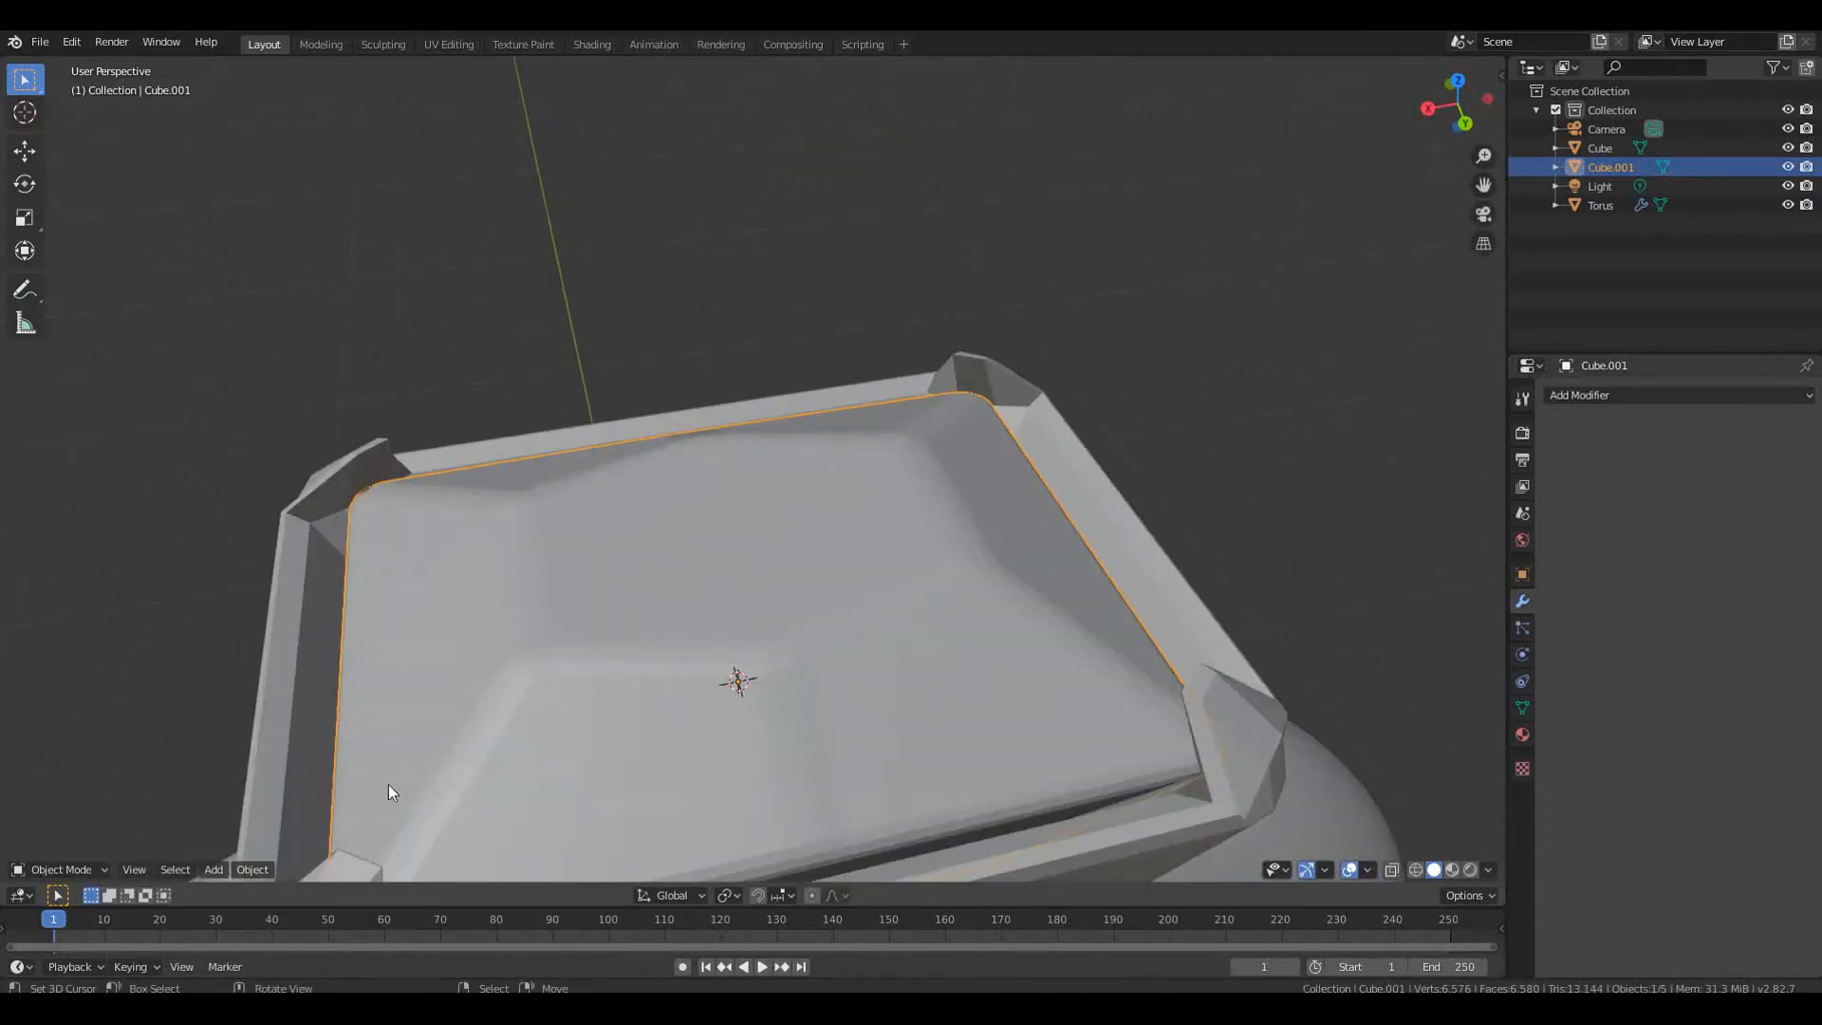
{"action": "middle_click_drag", "start_coordinate": [390, 794], "coordinate": [558, 631]}
{"action": "key", "text": "s"}
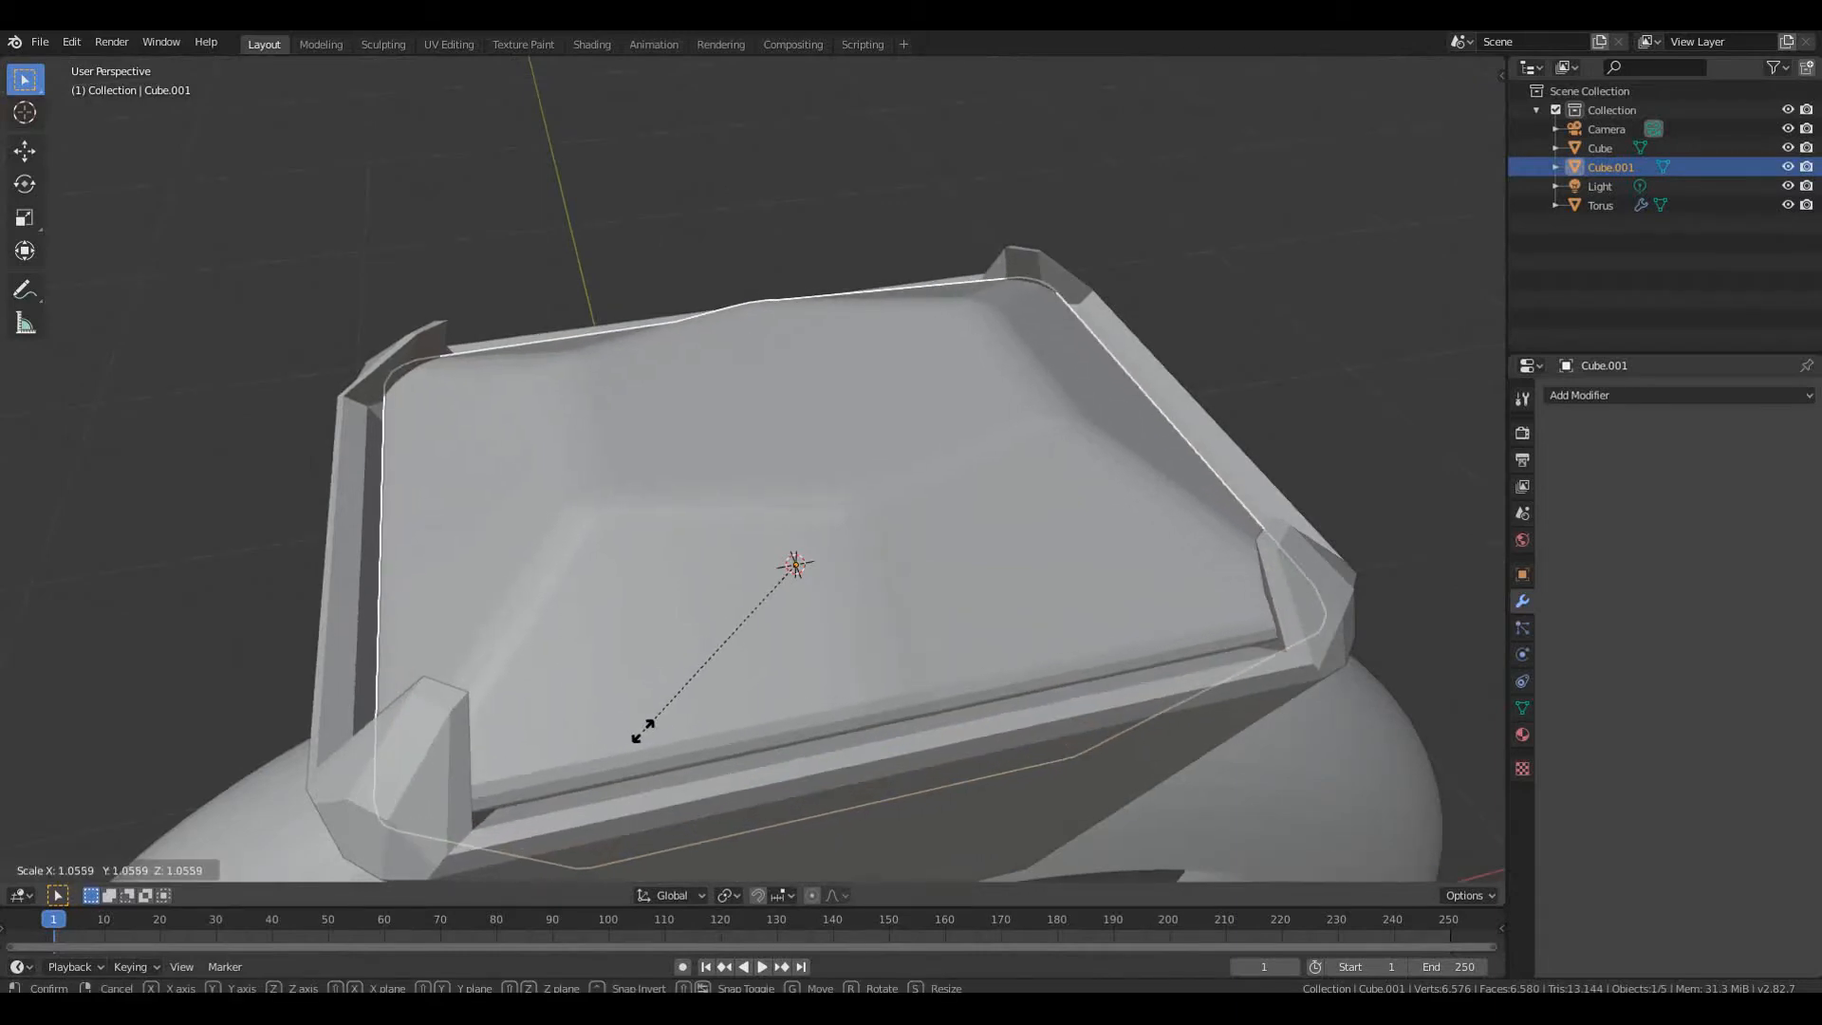
{"action": "left_click", "coordinate": [644, 737]}
{"action": "middle_click_drag", "start_coordinate": [643, 737], "coordinate": [533, 657]}
{"action": "scroll", "coordinate": [676, 725], "scroll_direction": "down", "scroll_amount": 5}
Select the setting, the band and the stone together and apply Shade Smooth to them
{"action": "left_click", "coordinate": [750, 573]}
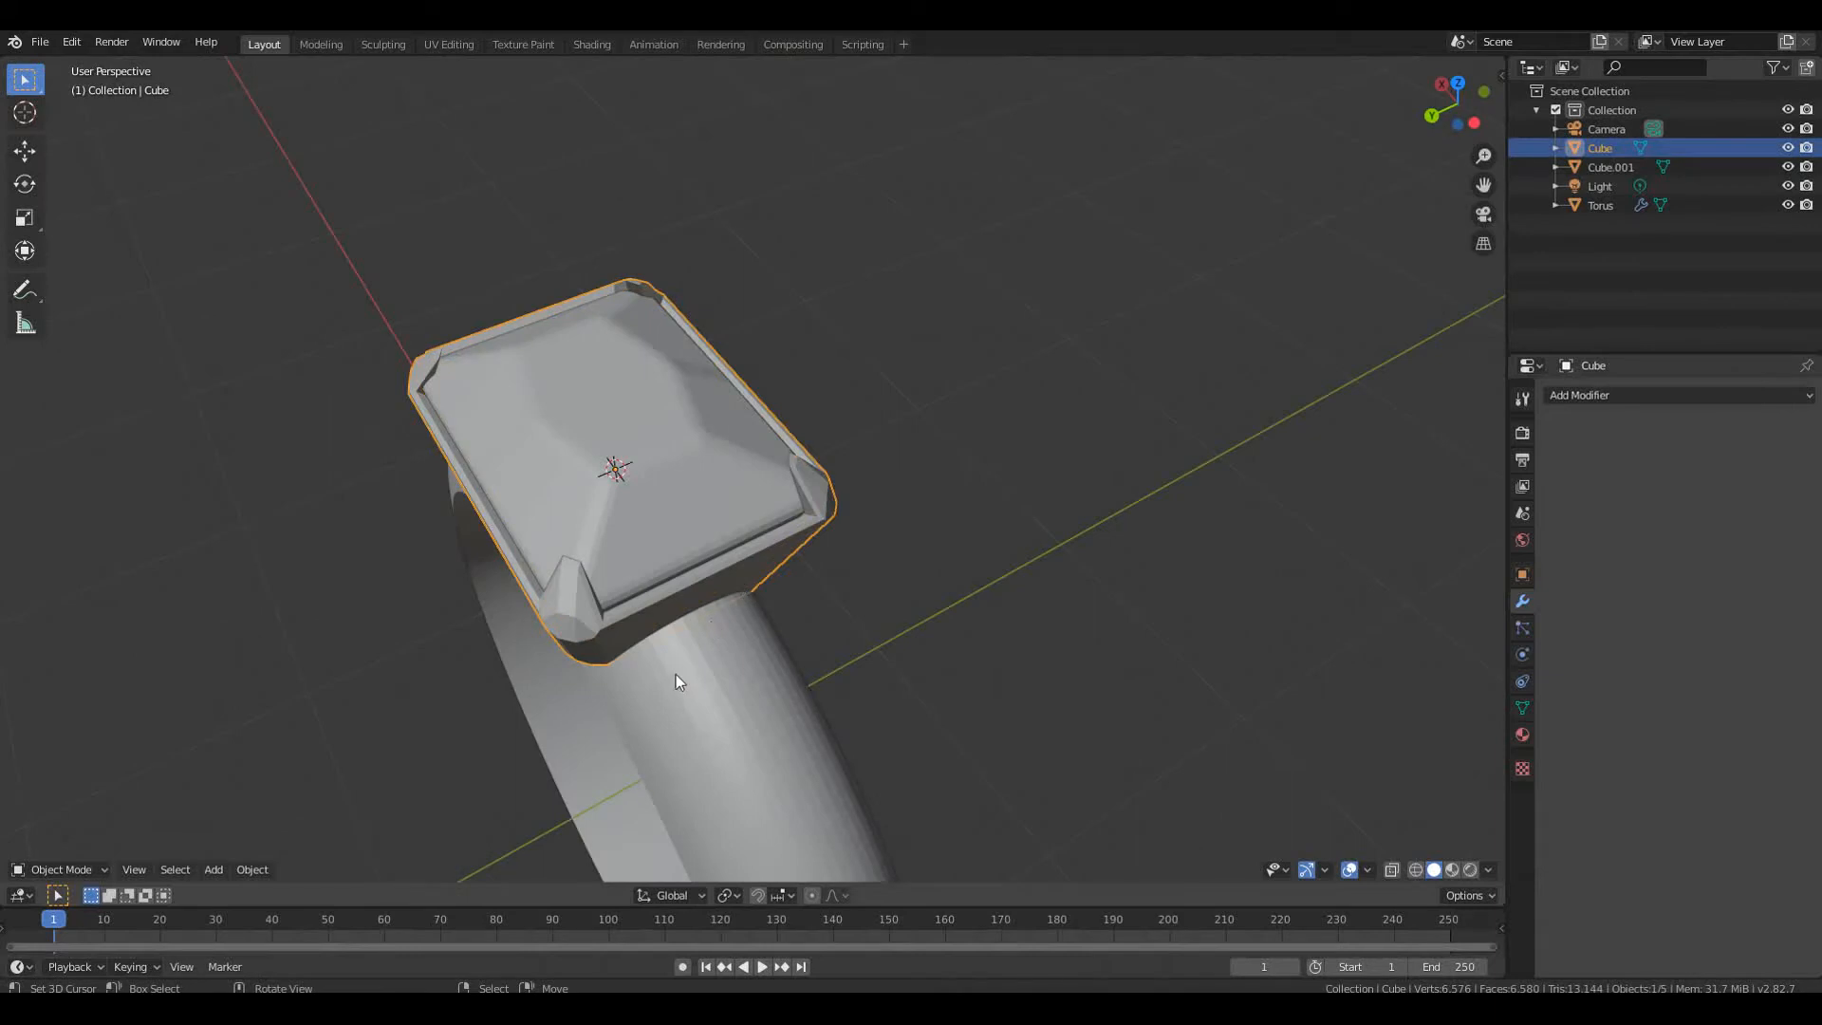
{"action": "middle_click_drag", "start_coordinate": [678, 682], "coordinate": [769, 630]}
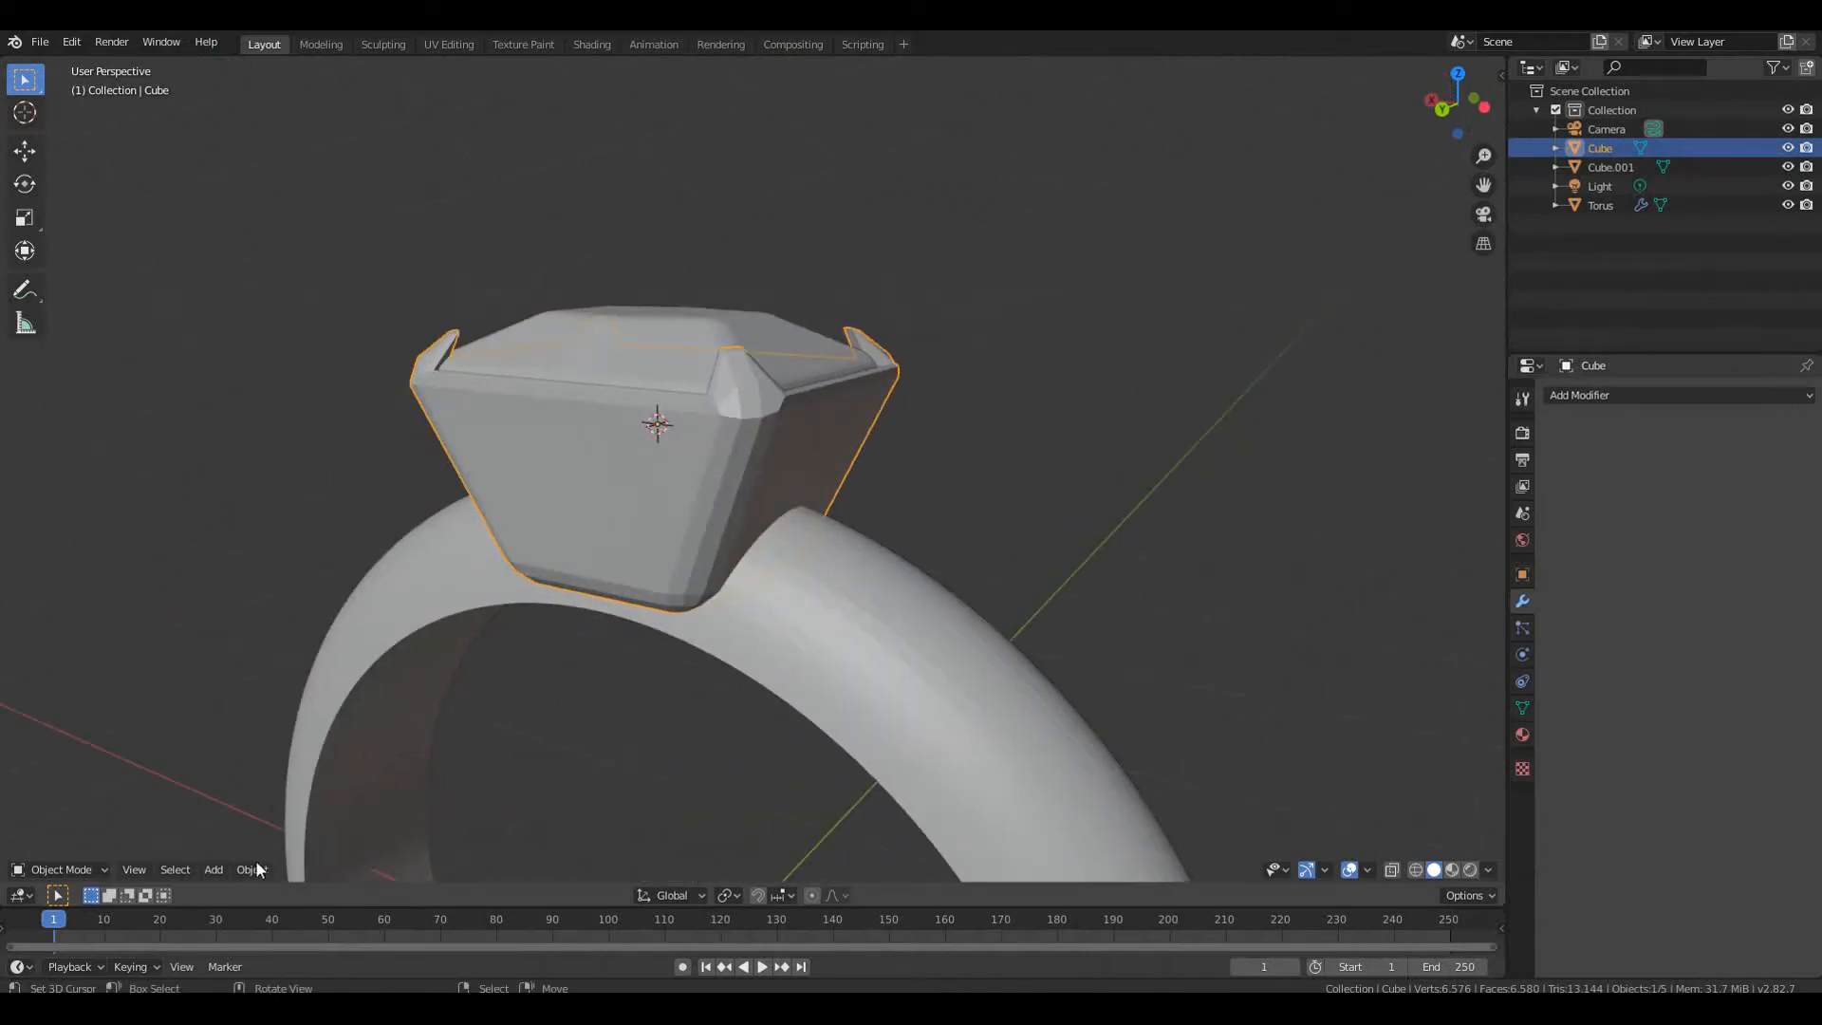
{"action": "left_click", "coordinate": [806, 533], "text": "shift"}
{"action": "left_click", "coordinate": [726, 337], "text": "shift"}
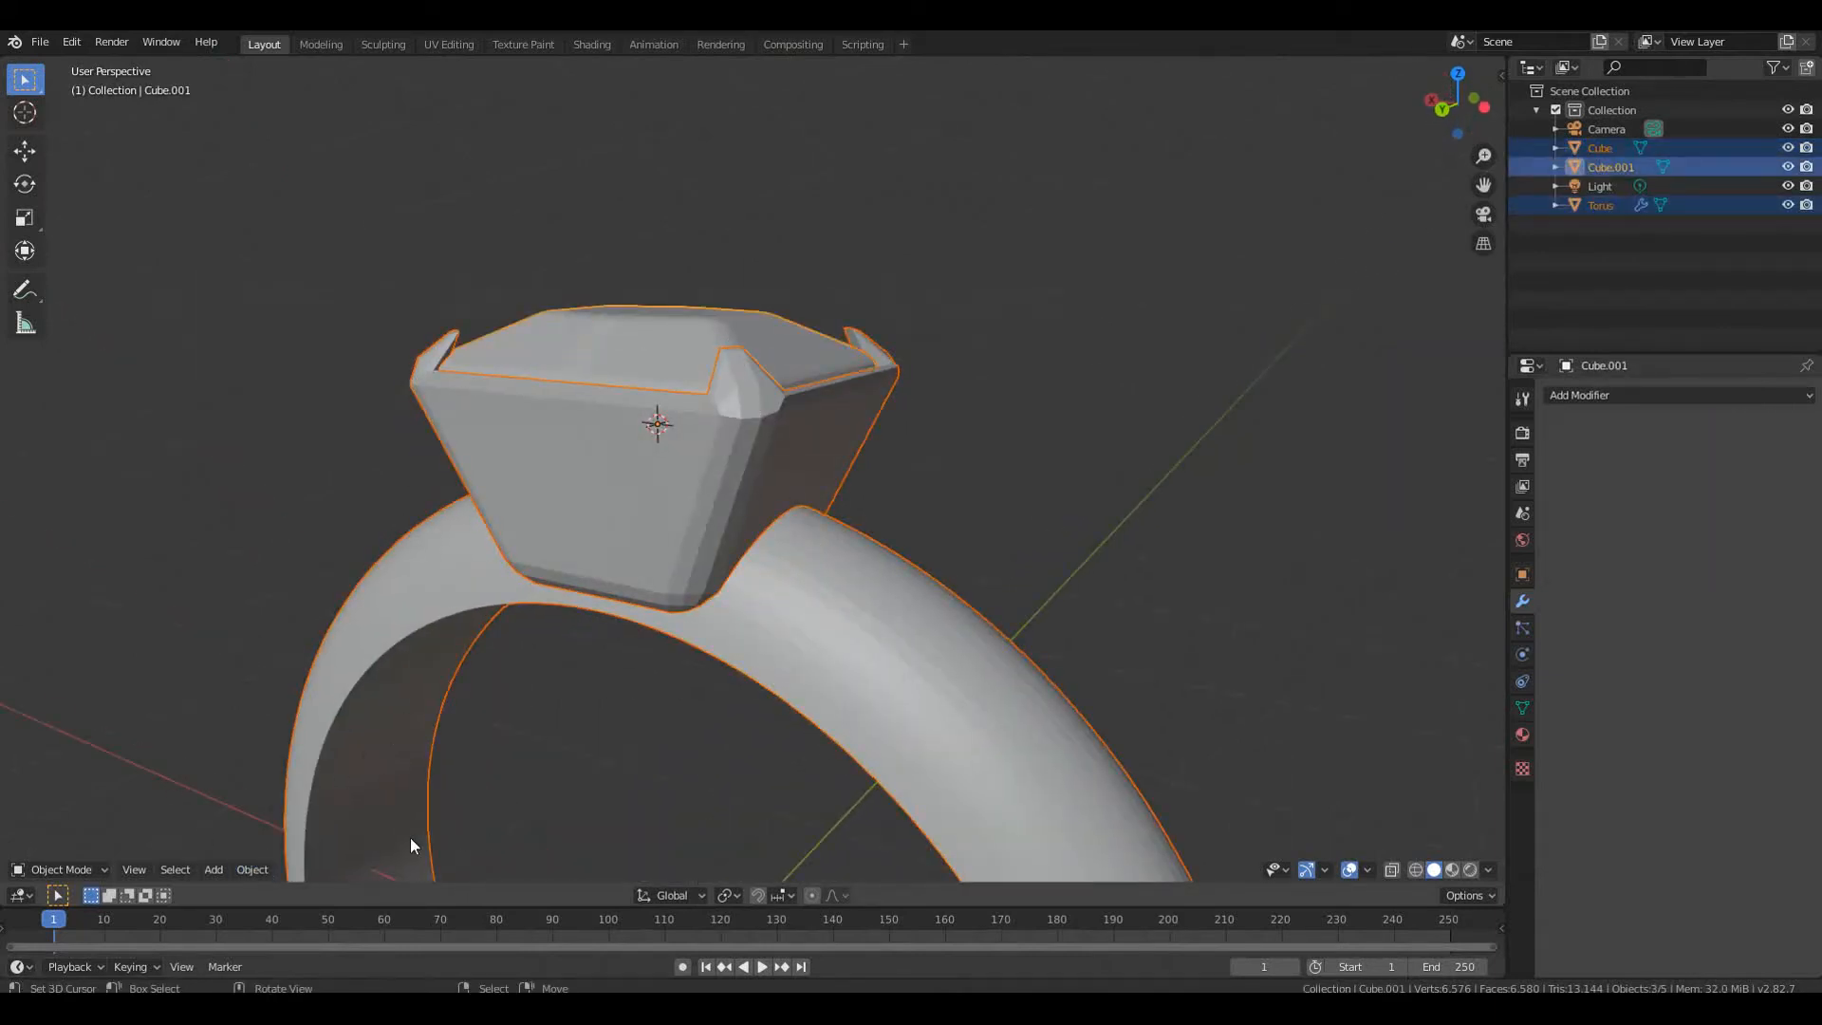
{"action": "left_click", "coordinate": [238, 870]}
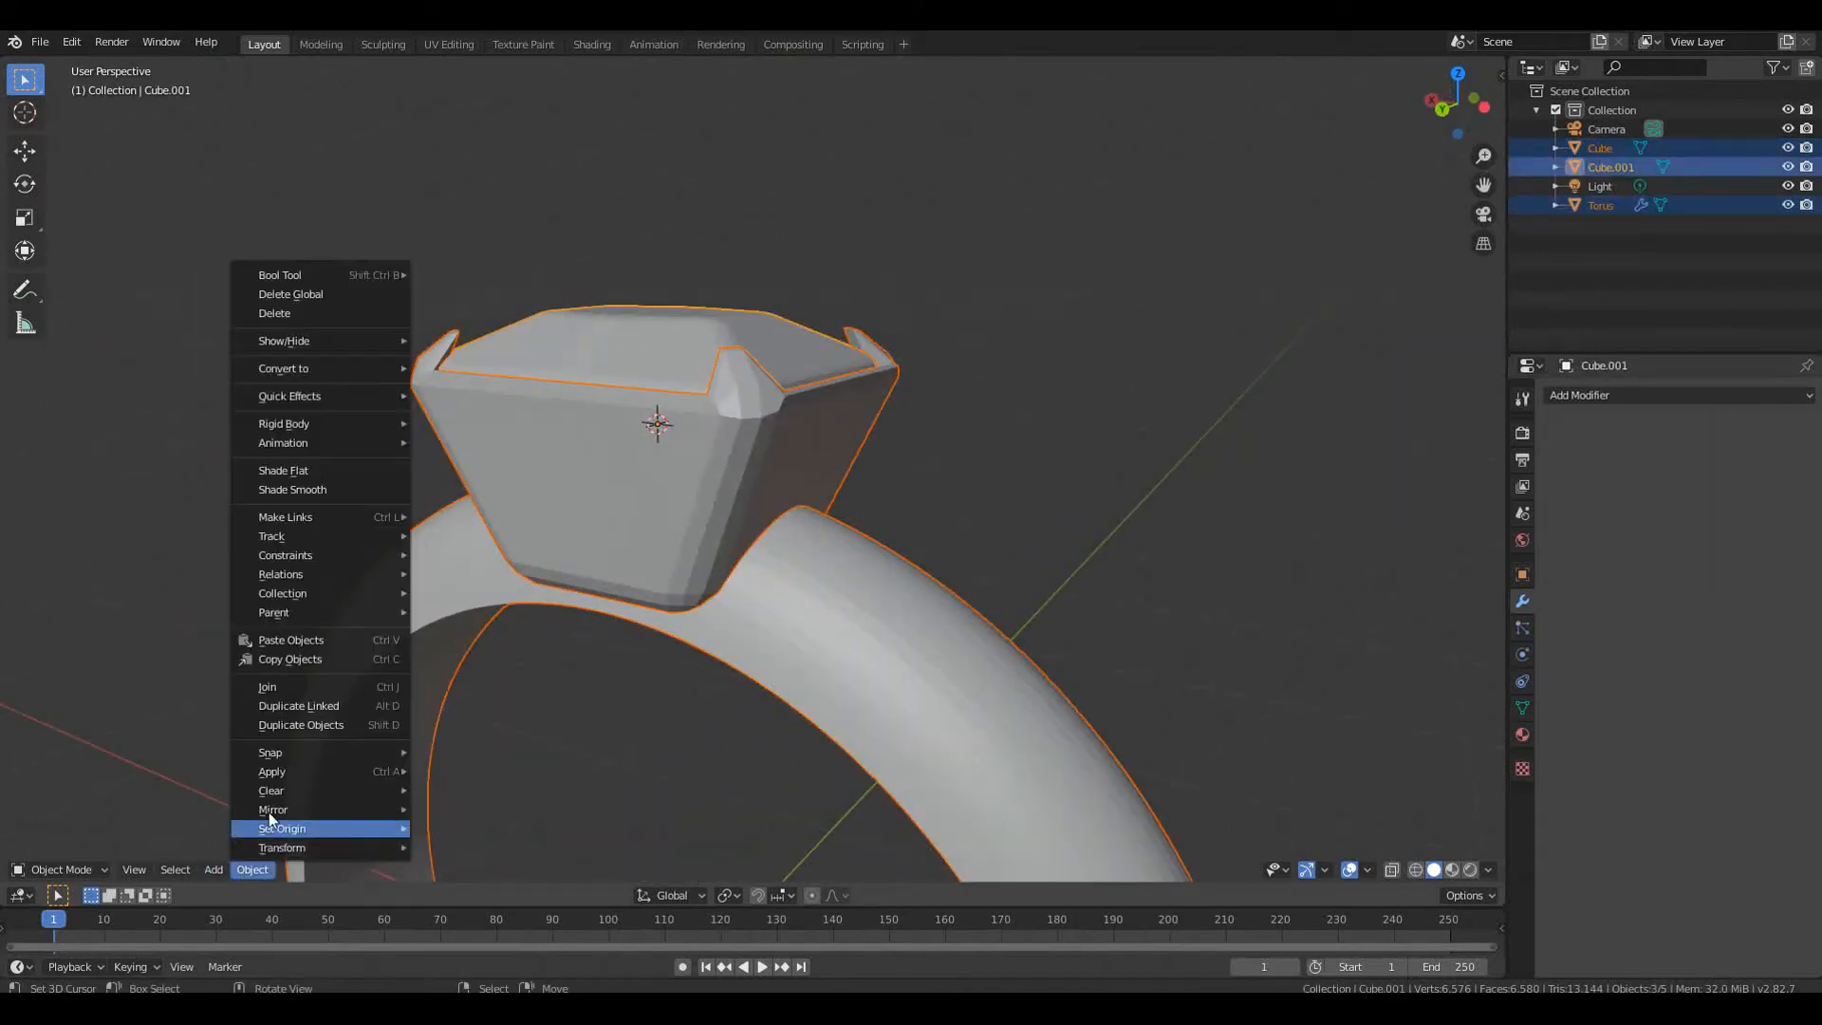
{"action": "left_click", "coordinate": [342, 489]}
Set the viewport subdivisions of the torus band's Subdivision Surface modifier to 1
{"action": "mouse_move", "coordinate": [818, 442]}
{"action": "middle_mouse_down"}
{"action": "mouse_move", "coordinate": [875, 623]}
{"action": "mouse_move", "coordinate": [875, 452]}
{"action": "mouse_move", "coordinate": [823, 547]}
{"action": "mouse_move", "coordinate": [857, 509]}
{"action": "mouse_move", "coordinate": [890, 601]}
{"action": "mouse_move", "coordinate": [970, 640]}
{"action": "mouse_move", "coordinate": [882, 565]}
{"action": "mouse_move", "coordinate": [1119, 568]}
{"action": "mouse_move", "coordinate": [835, 549]}
{"action": "middle_mouse_up"}
{"action": "scroll", "coordinate": [864, 635], "scroll_direction": "up", "scroll_amount": 3}
{"action": "left_click", "coordinate": [856, 509]}
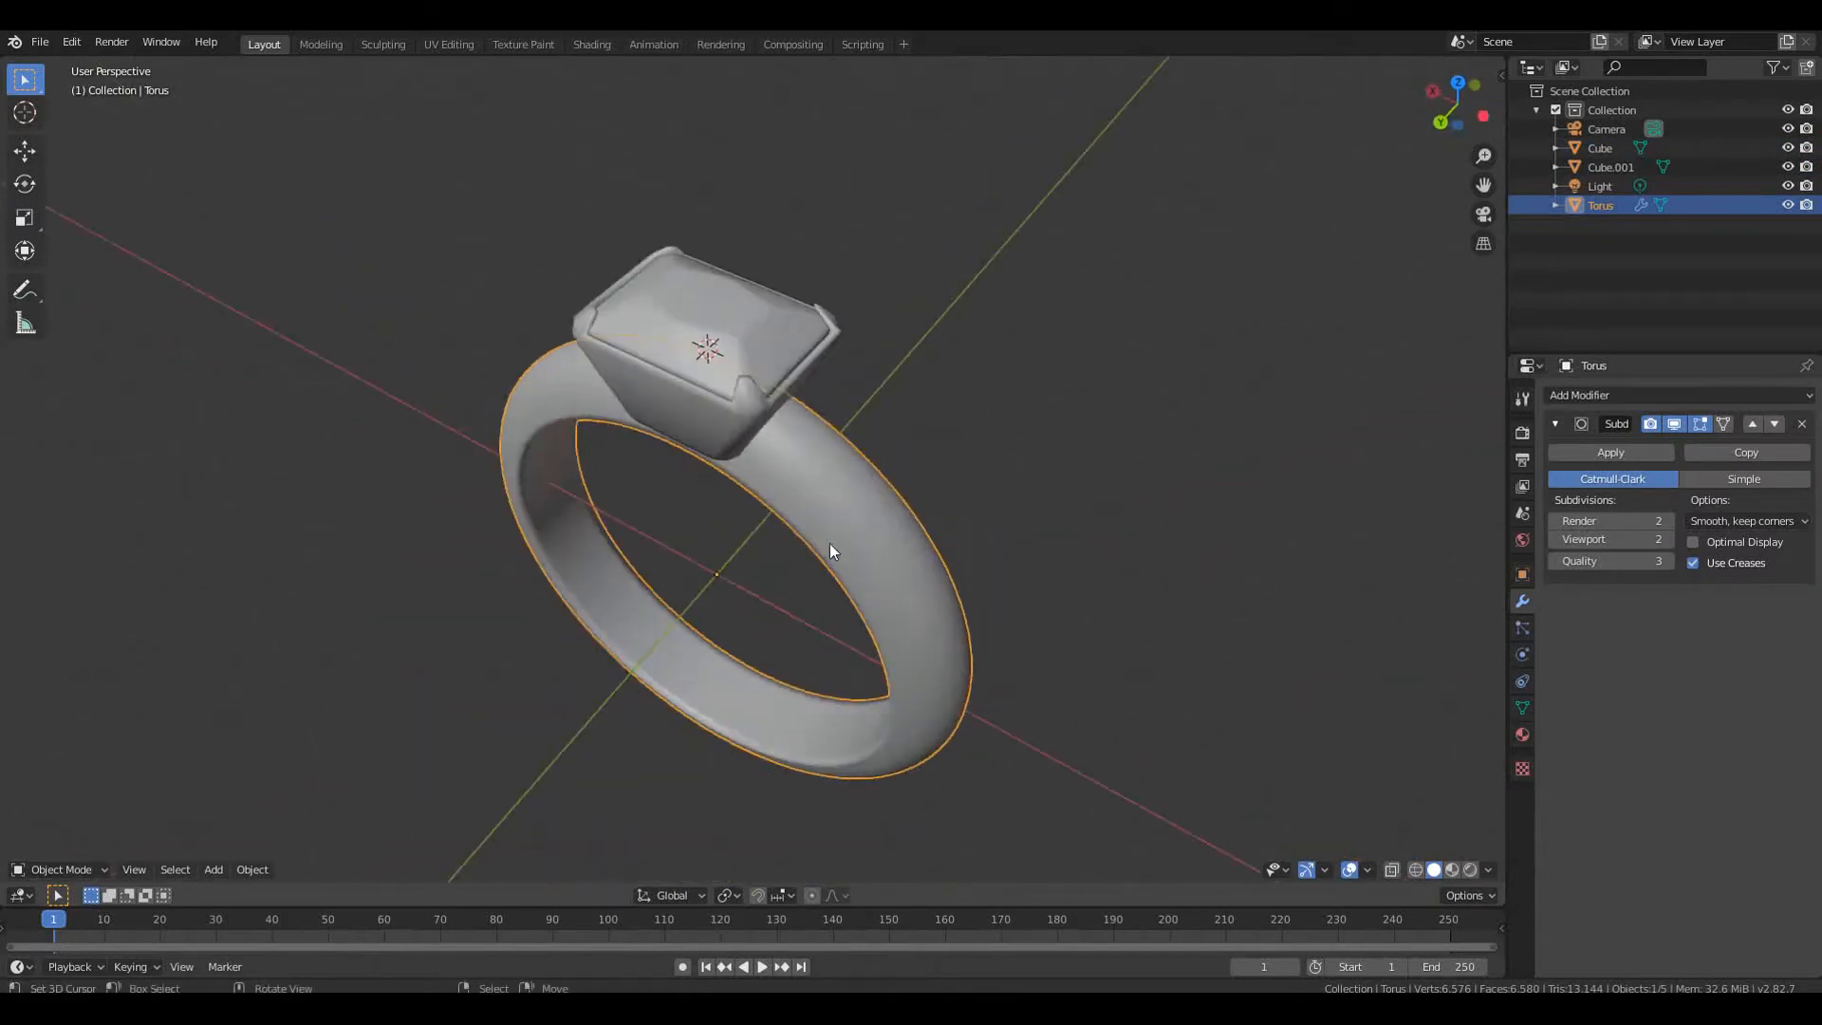
{"action": "left_click", "coordinate": [744, 350]}
{"action": "scroll", "coordinate": [856, 362], "scroll_direction": "up", "scroll_amount": 3}
{"action": "middle_click_drag", "start_coordinate": [856, 361], "coordinate": [878, 469]}
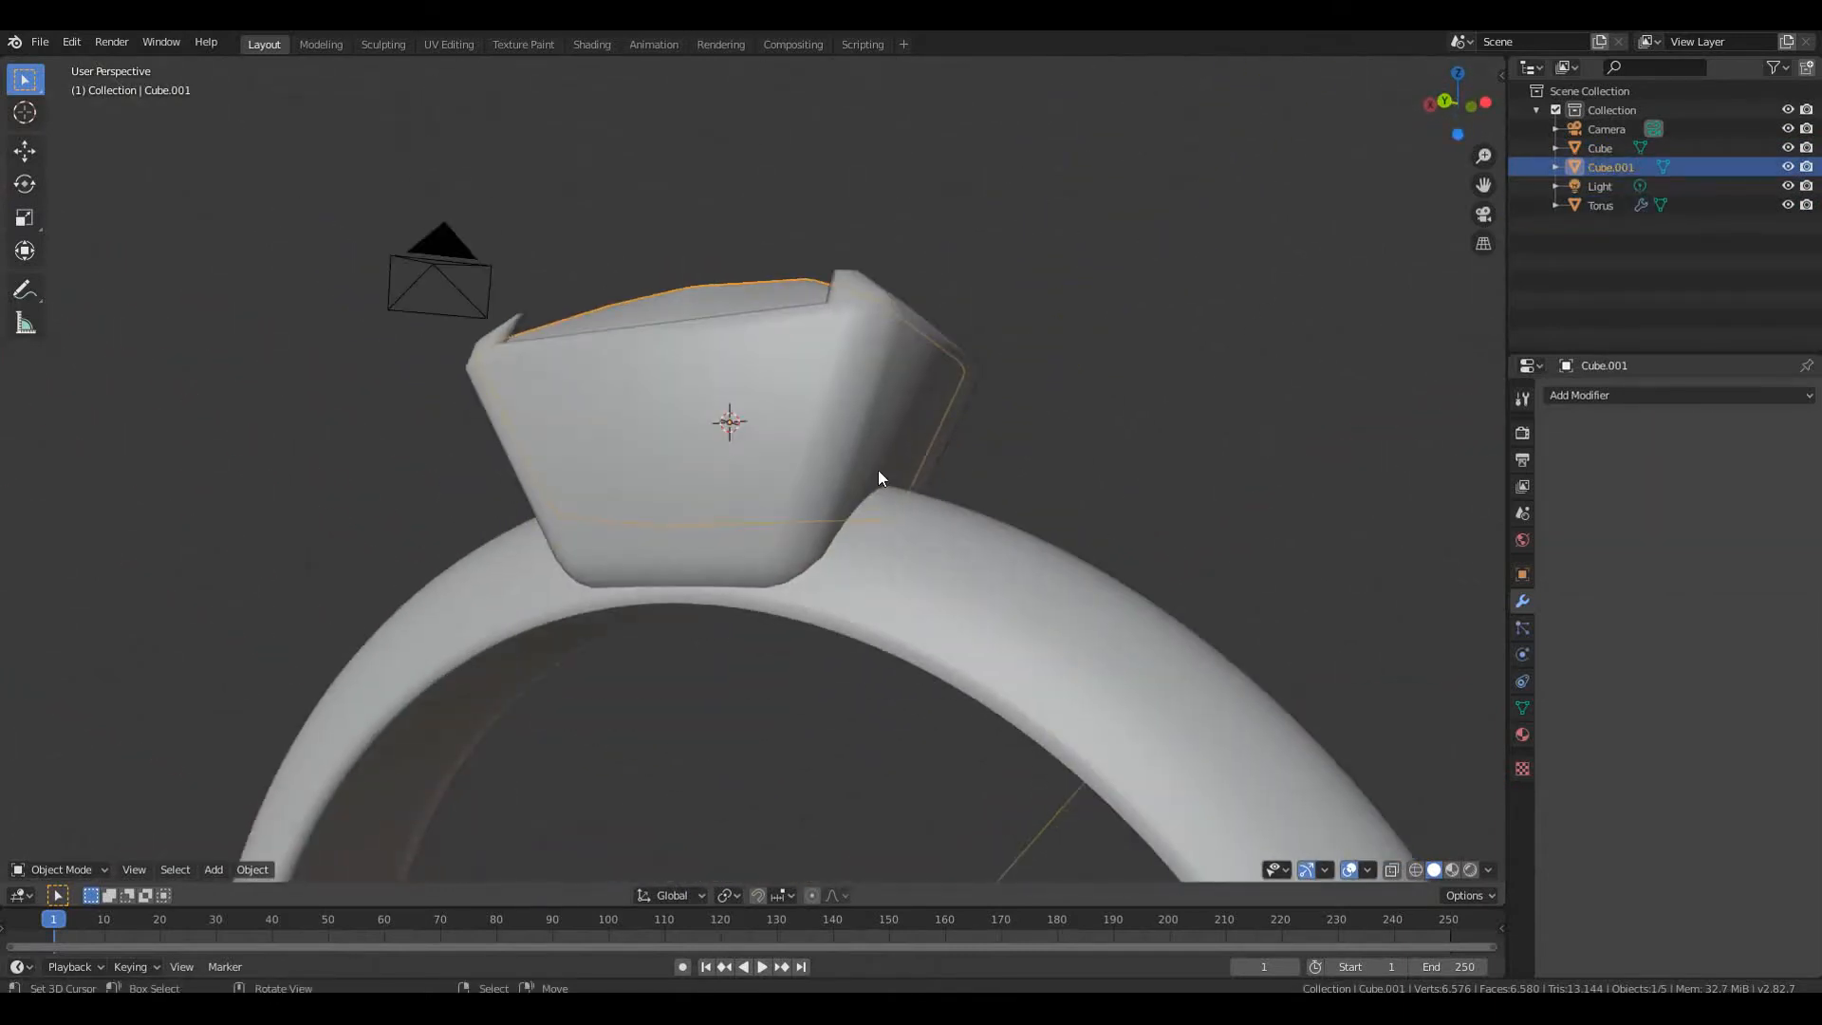
{"action": "left_click", "coordinate": [919, 552]}
{"action": "left_click", "coordinate": [1557, 541]}
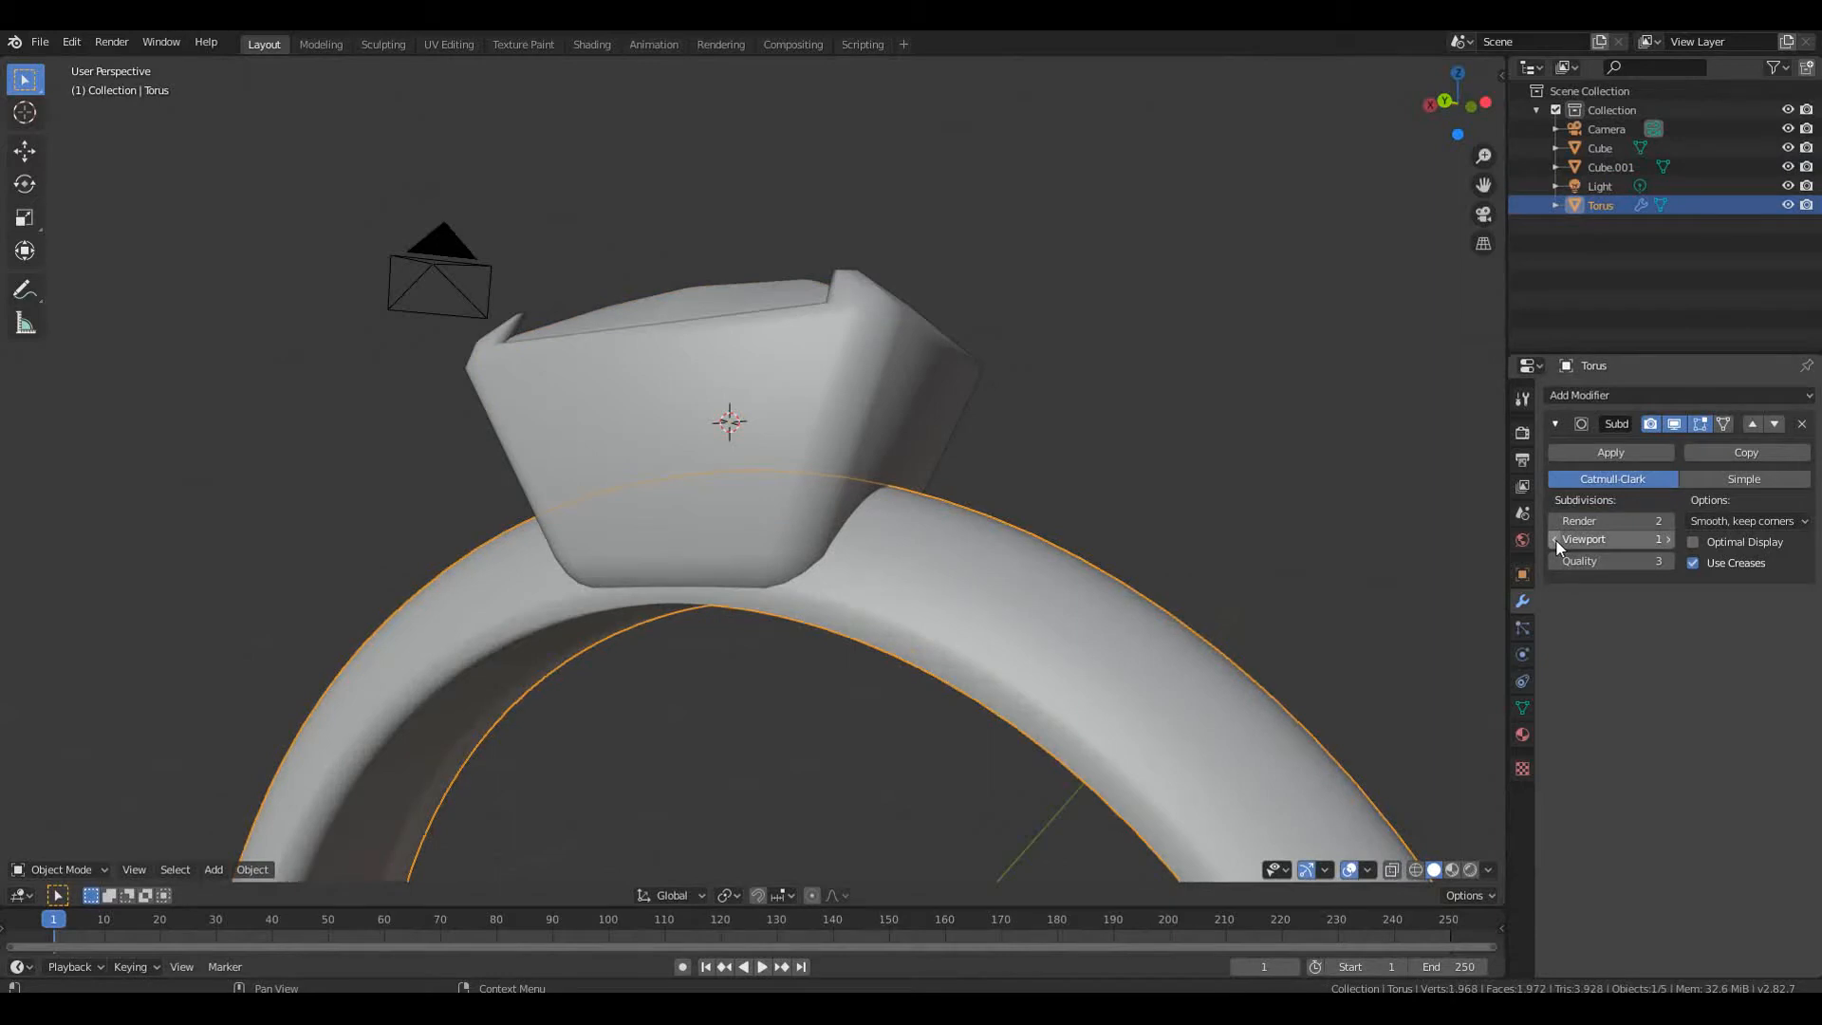
{"action": "left_click", "coordinate": [1556, 541]}
{"action": "scroll", "coordinate": [1067, 662], "scroll_direction": "down", "scroll_amount": 4}
{"action": "middle_click_drag", "start_coordinate": [1067, 663], "coordinate": [1196, 655]}
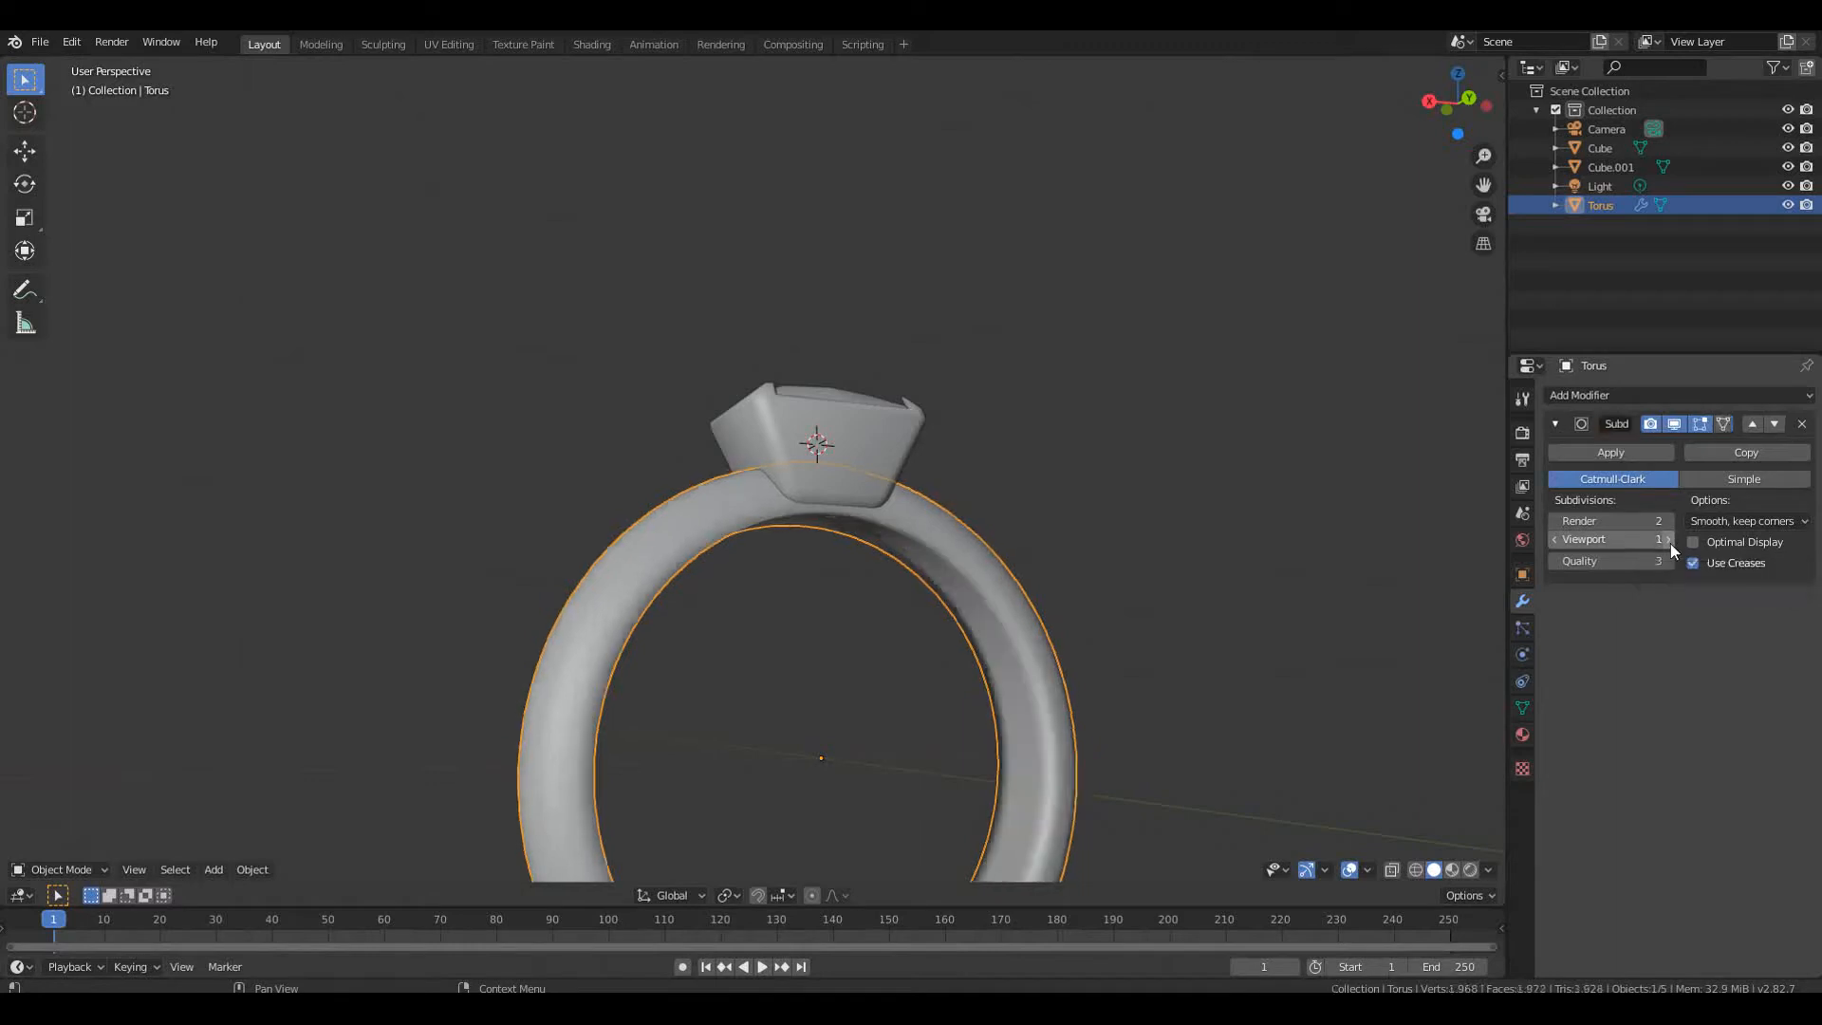
Undo the accidental removal of the band's Subdivision Surface modifier and apply the modifier to the mesh
{"action": "left_click", "coordinate": [1802, 424]}
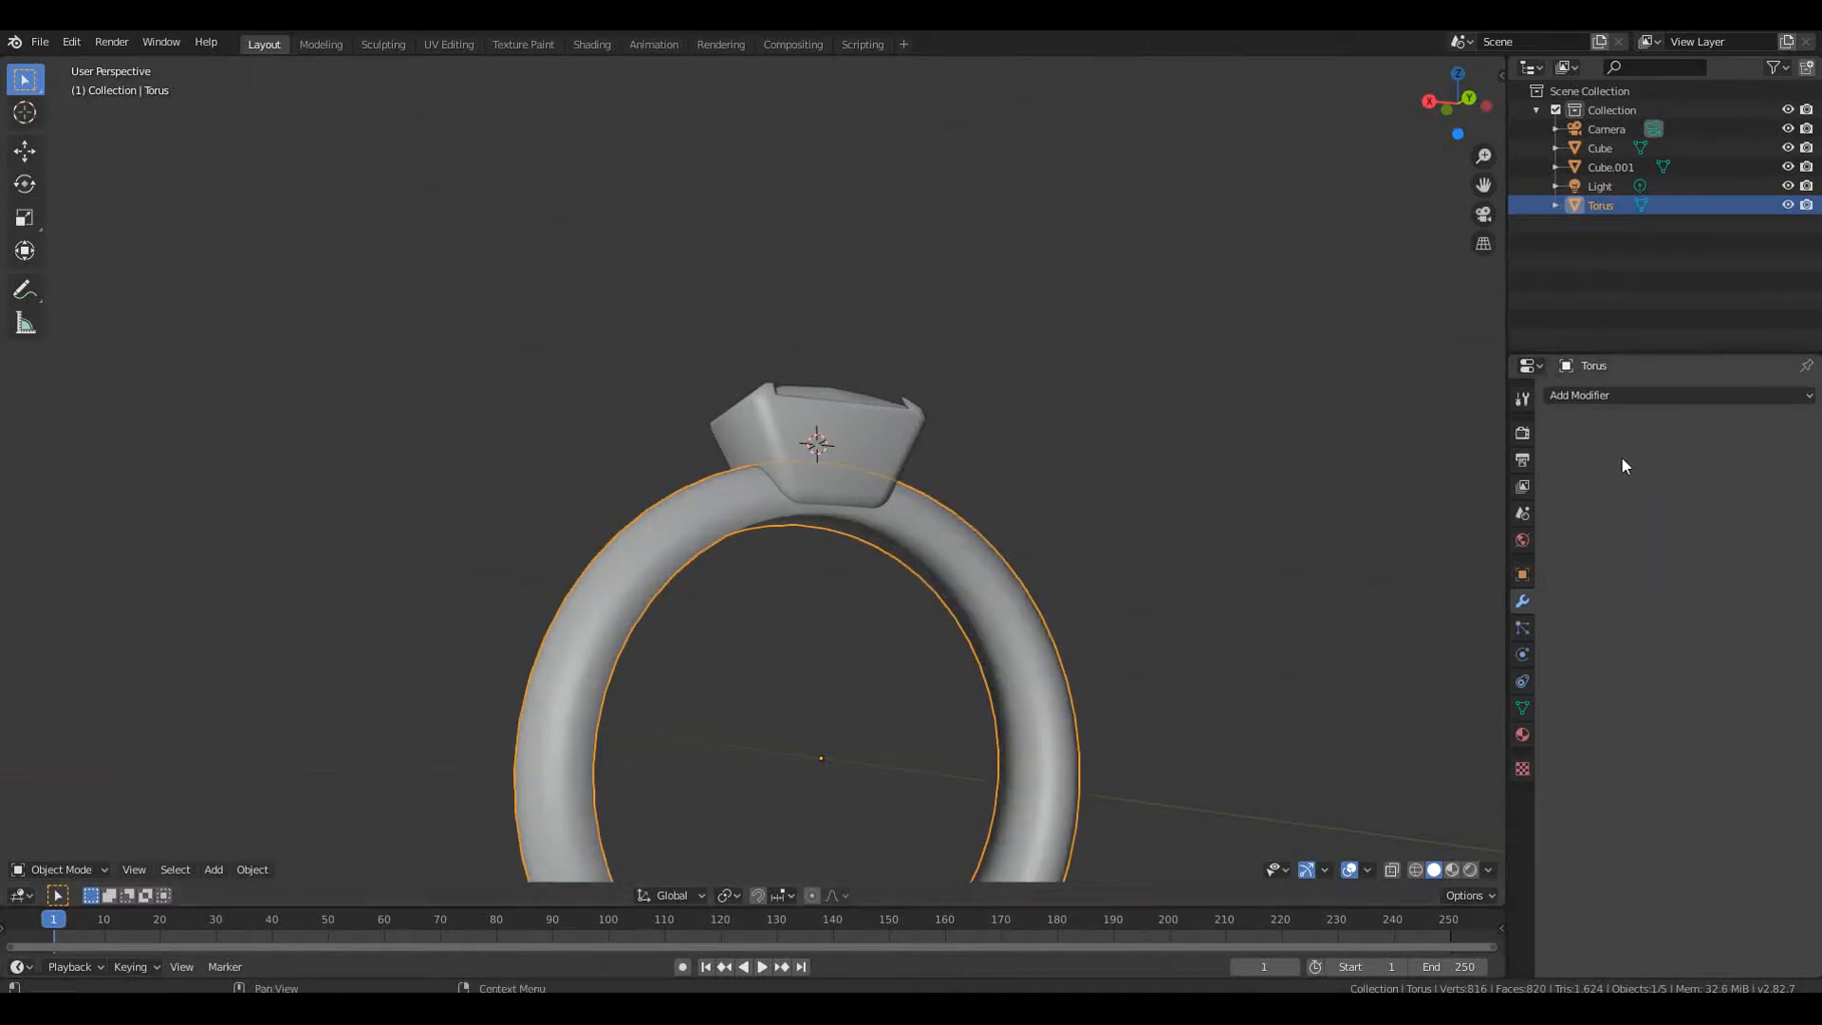
{"action": "key", "text": "ctrl+z"}
{"action": "left_click", "coordinate": [1663, 458]}
Select the four-prong setting and add a Subdivision Surface modifier to it
{"action": "middle_click_drag", "start_coordinate": [1282, 617], "coordinate": [909, 587]}
{"action": "left_click", "coordinate": [680, 300]}
{"action": "key", "text": "KP_Decimal"}
{"action": "middle_click_drag", "start_coordinate": [788, 451], "coordinate": [851, 495]}
{"action": "left_click", "coordinate": [1571, 397]}
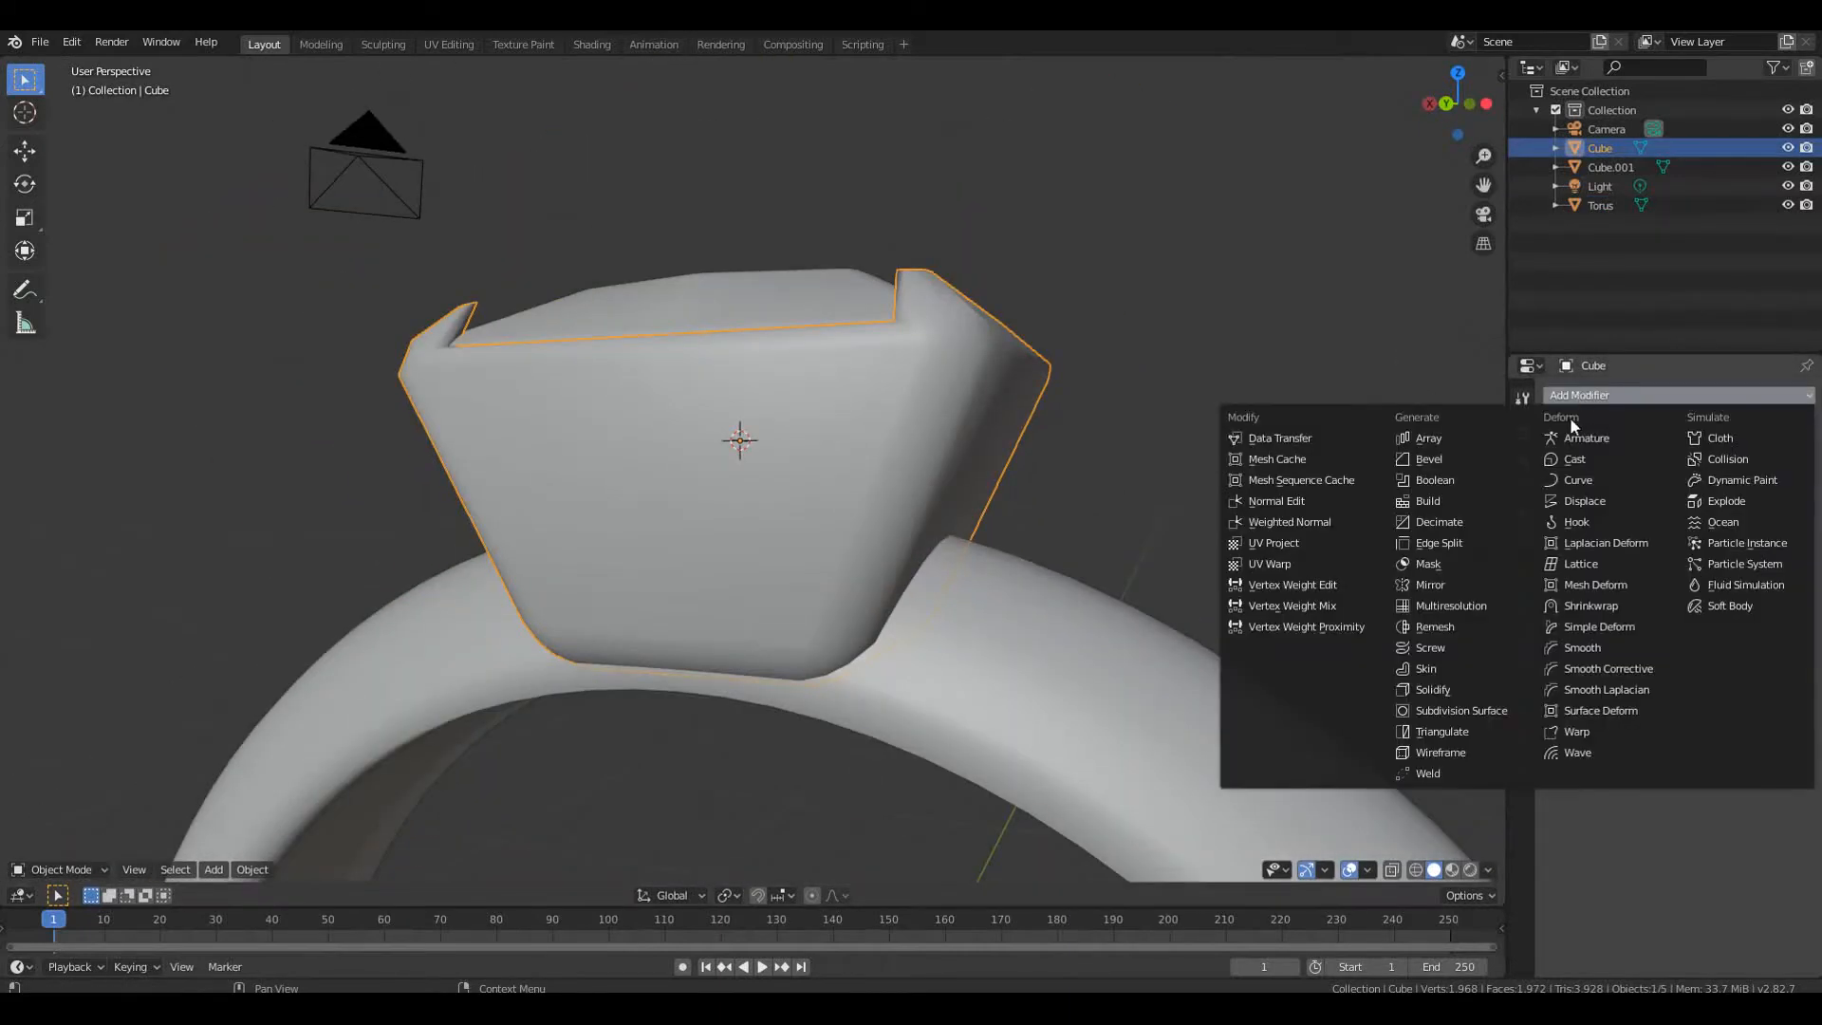
{"action": "left_click", "coordinate": [1477, 714]}
{"action": "middle_click_drag", "start_coordinate": [1483, 714], "coordinate": [1393, 681]}
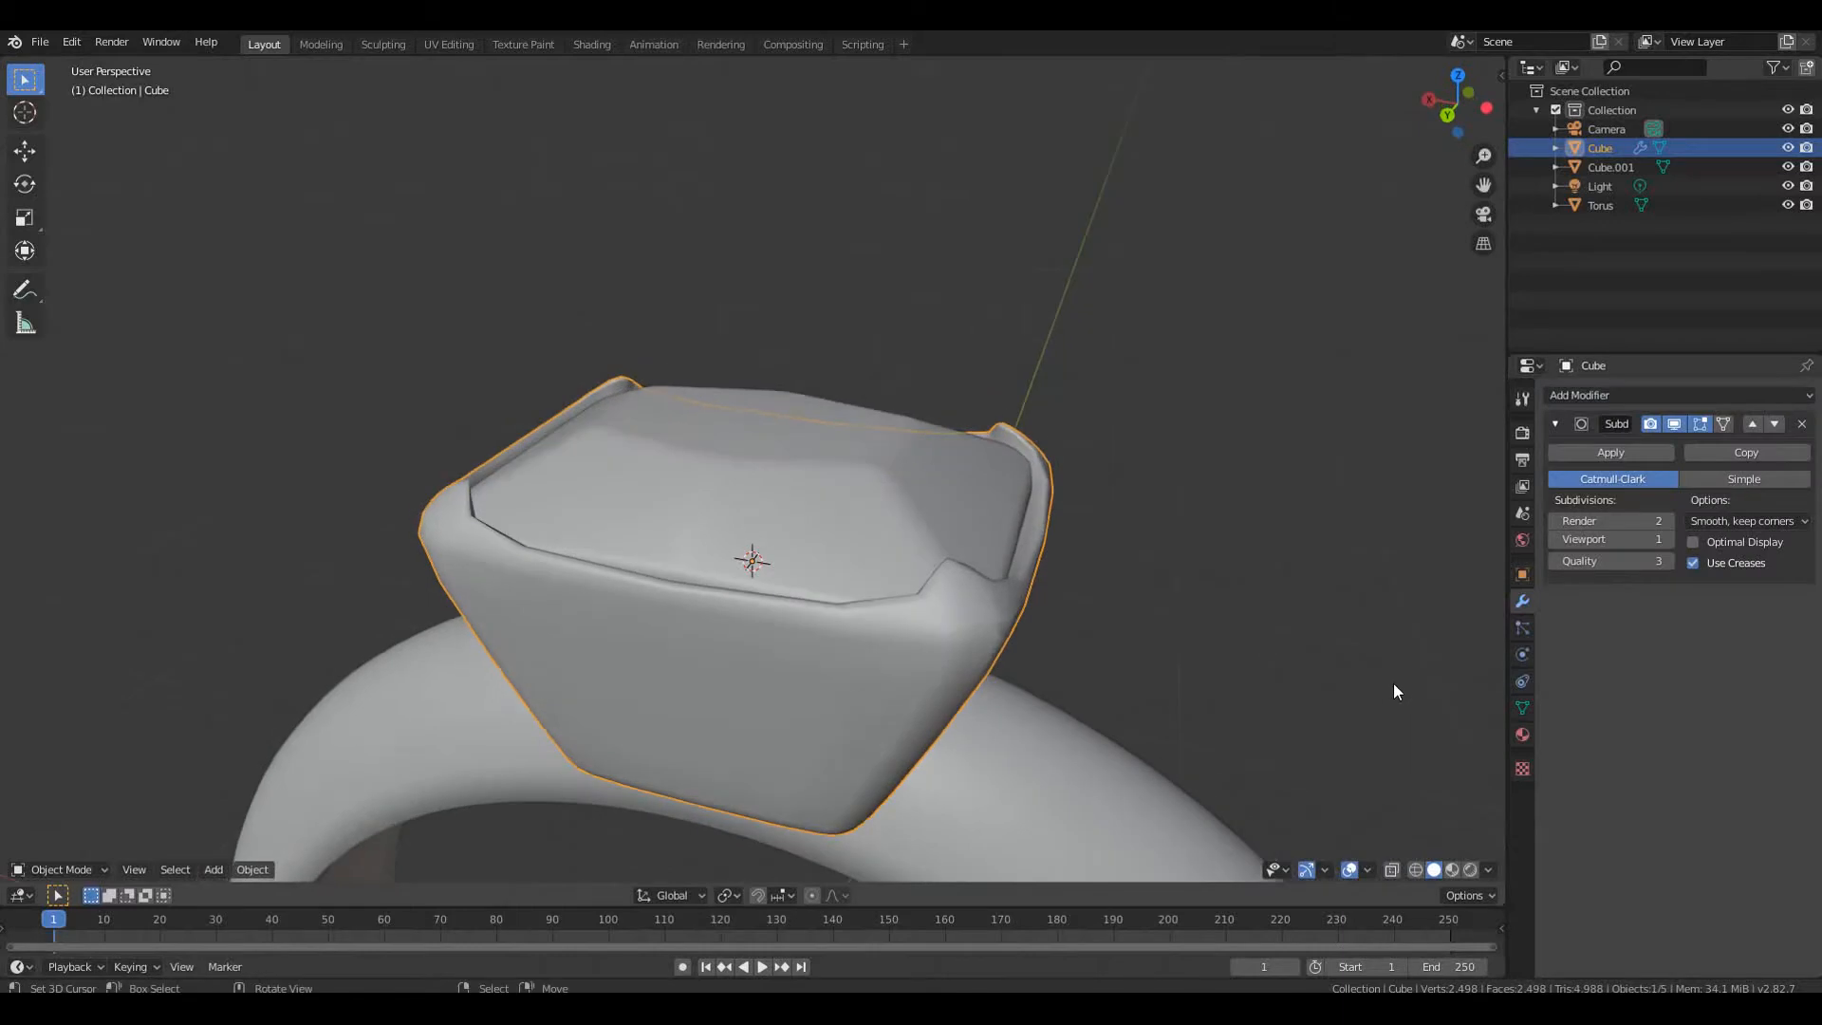
Select the top faces of all four prongs in the setting's mesh and crease their edges to 1.000
{"action": "key", "text": "Tab"}
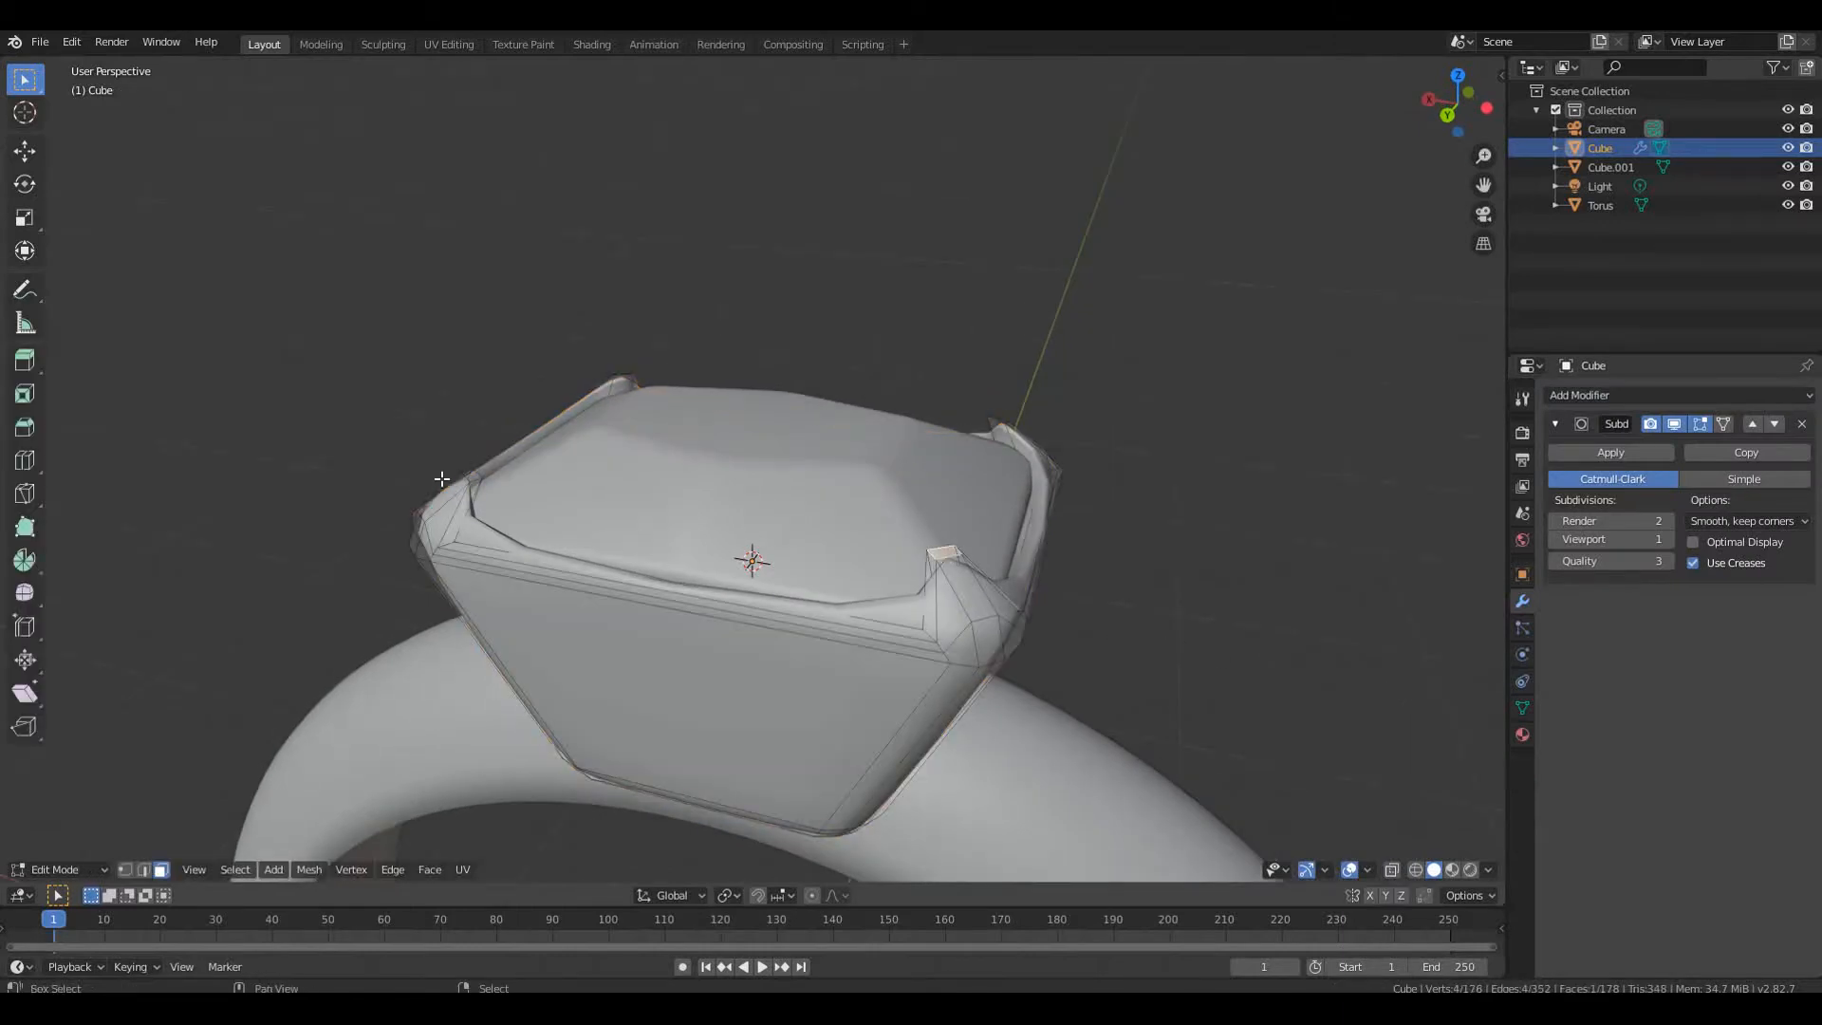
{"action": "middle_click_drag", "start_coordinate": [627, 377], "coordinate": [657, 540]}
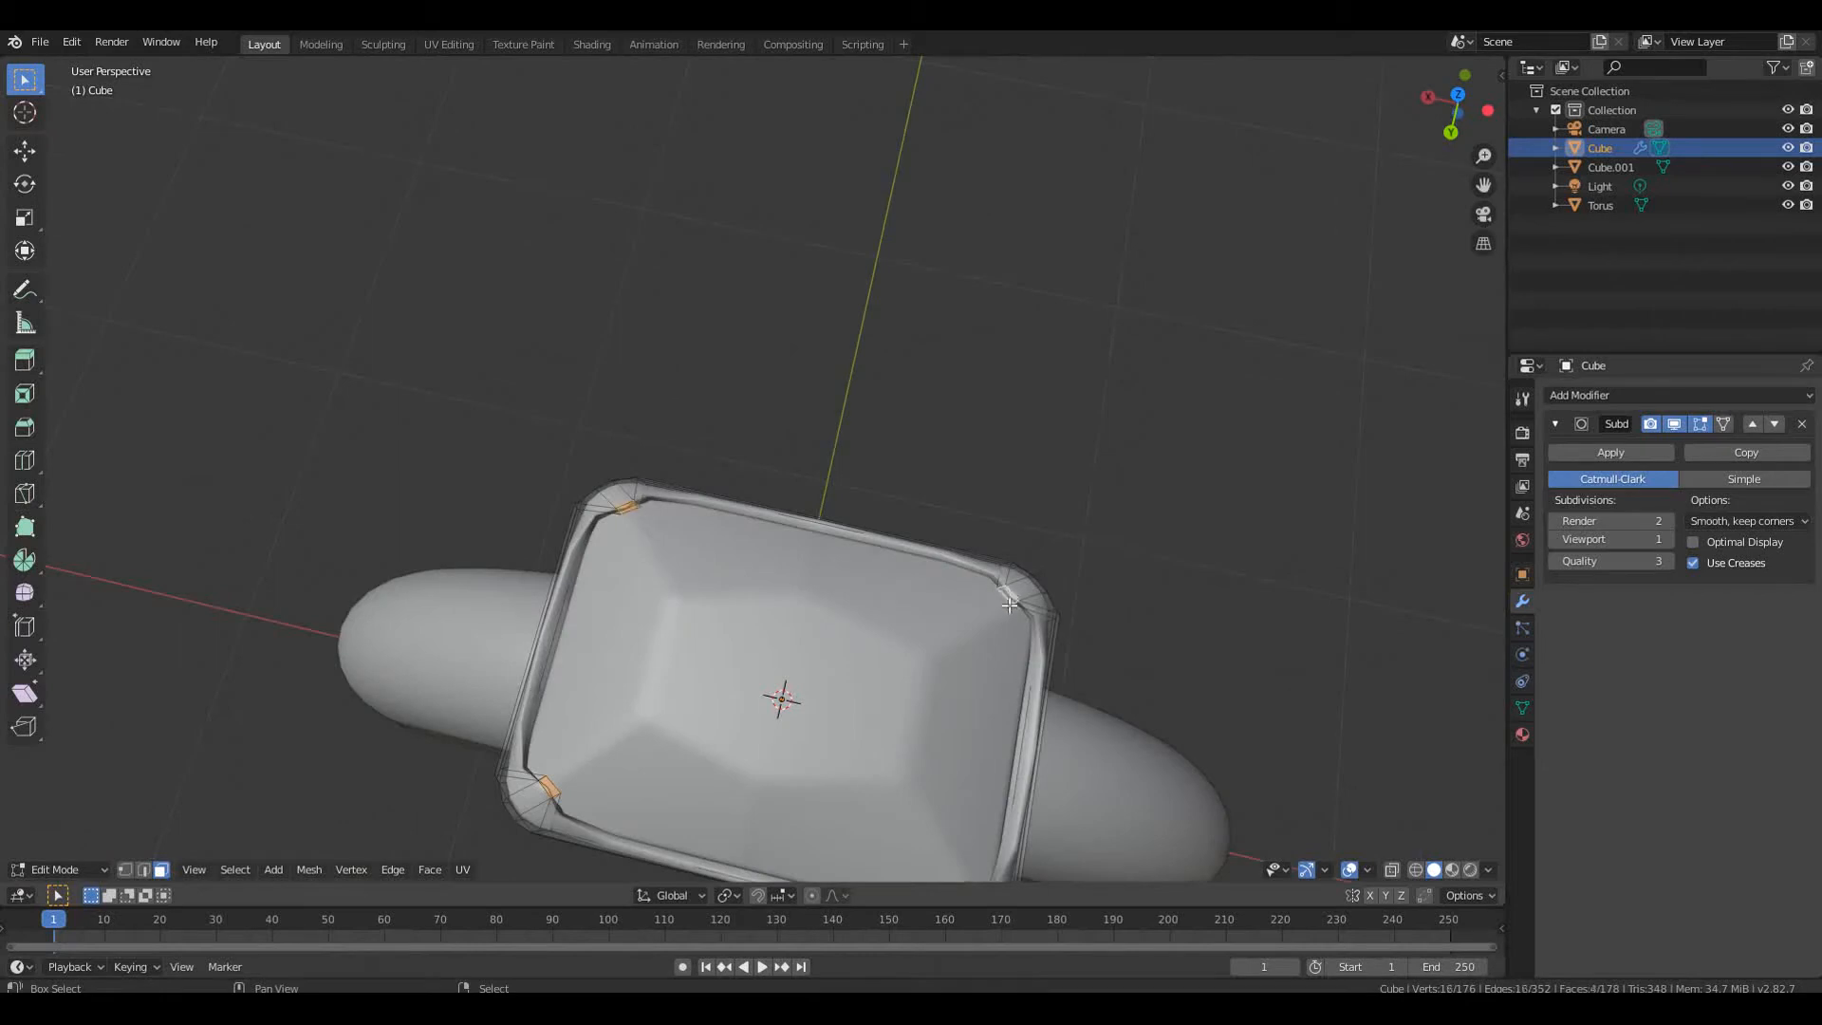
{"action": "middle_click_drag", "start_coordinate": [1009, 605], "coordinate": [959, 609]}
{"action": "key", "text": "shift+e"}
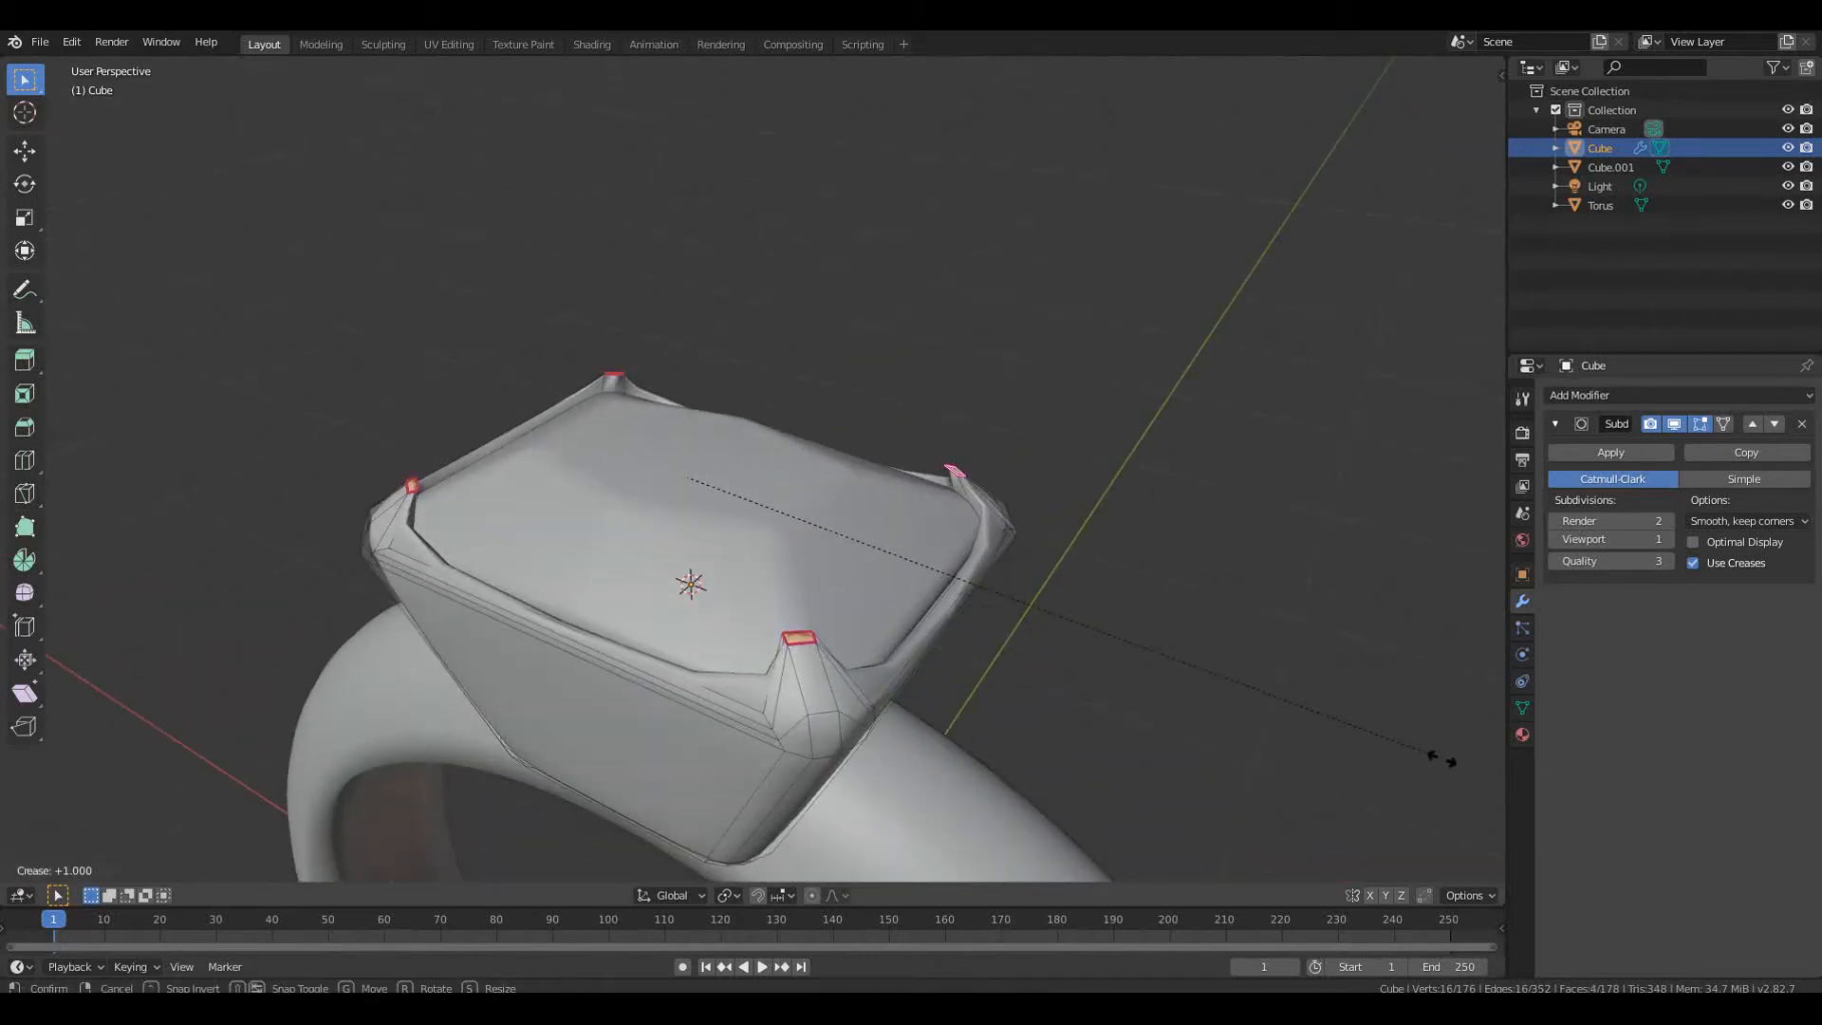
{"action": "left_click", "coordinate": [1442, 760]}
{"action": "key", "text": "Tab"}
{"action": "scroll", "coordinate": [1067, 674], "scroll_direction": "up", "scroll_amount": 4}
{"action": "middle_click_drag", "start_coordinate": [1067, 674], "coordinate": [1148, 704]}
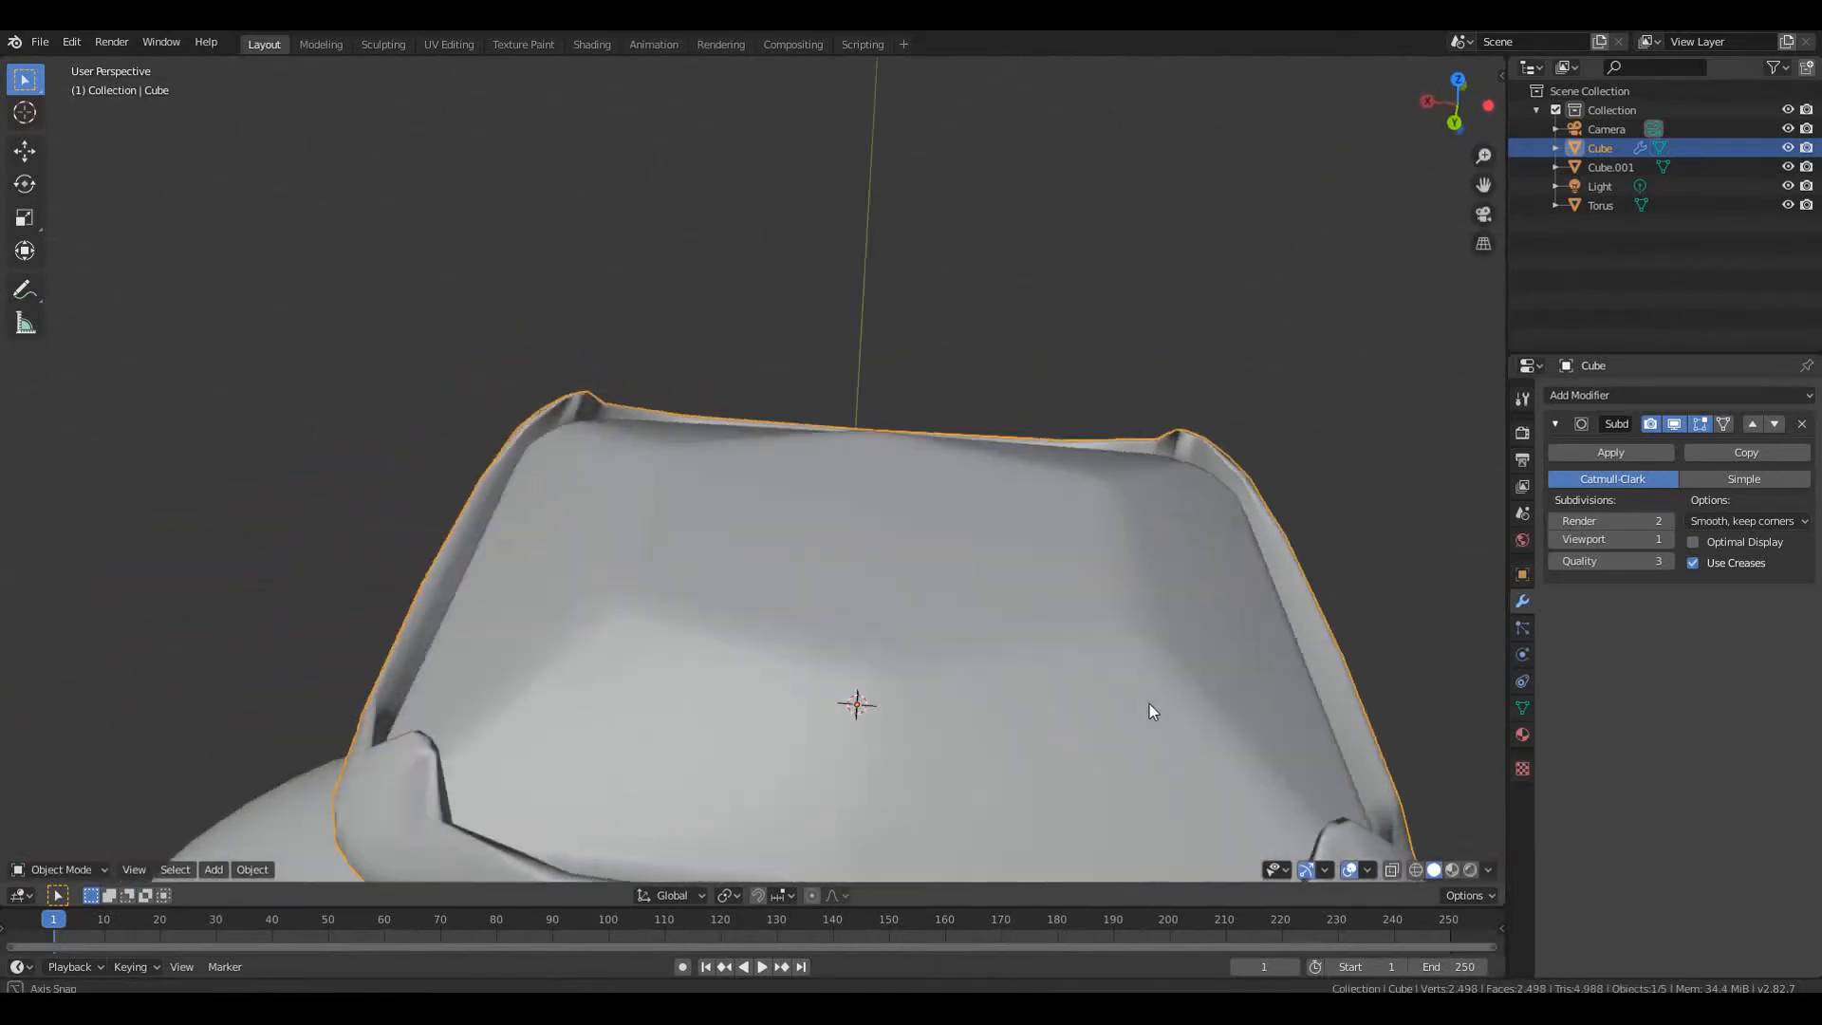
Try to scale the four creased prong tips inward to about 0.95
{"action": "scroll", "coordinate": [1149, 703], "scroll_direction": "down", "scroll_amount": 4}
{"action": "key", "text": "Tab"}
{"action": "key", "text": "s"}
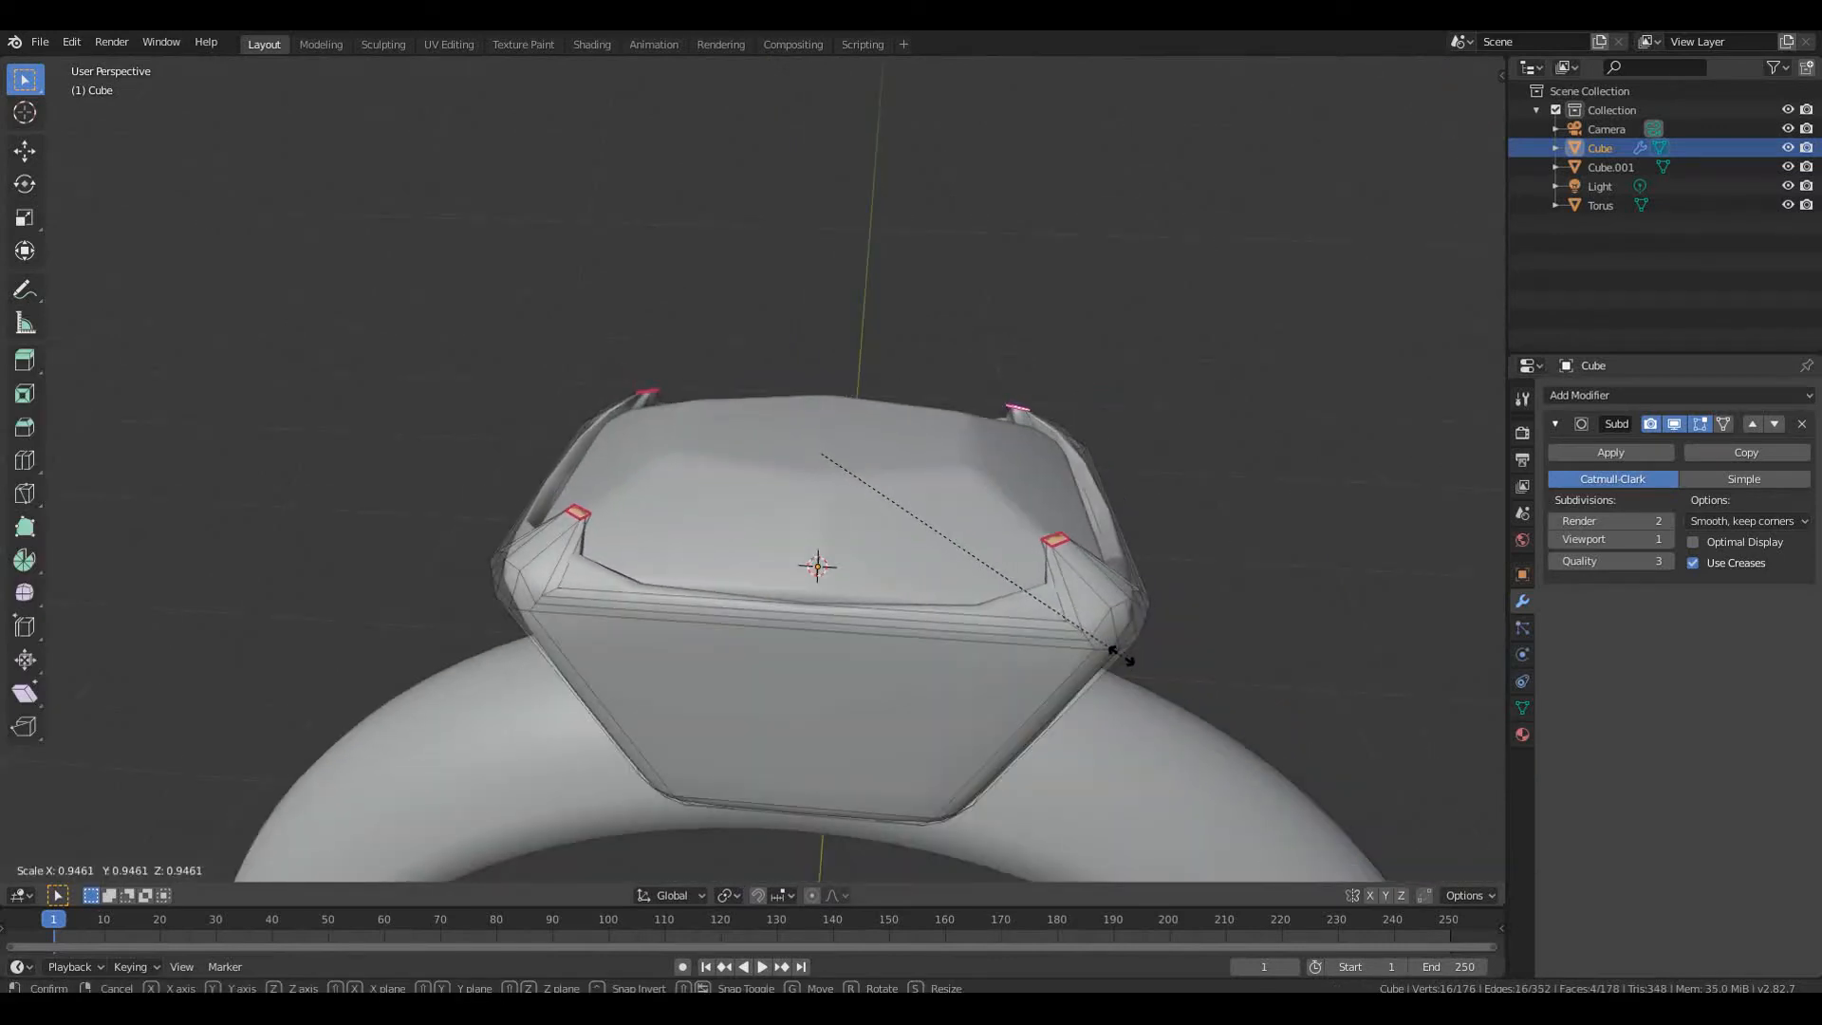
{"action": "left_click", "coordinate": [1120, 655]}
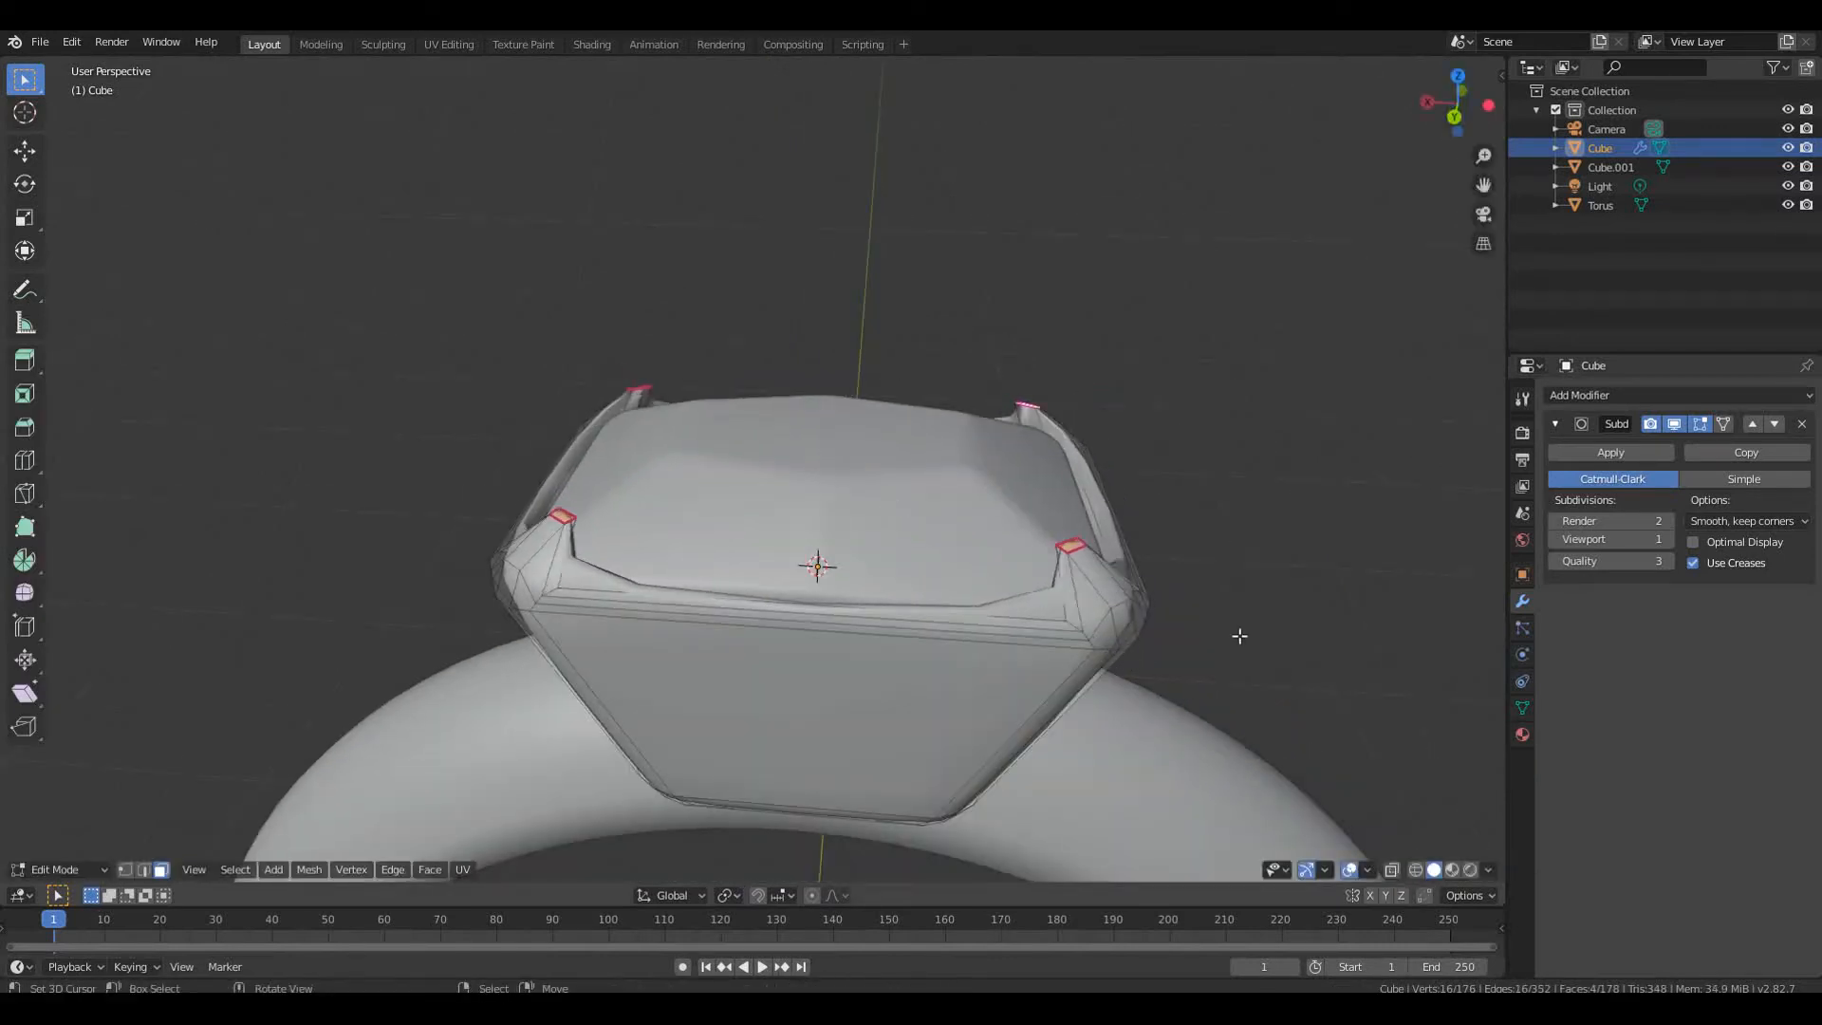
Set the setting's Subdivision Surface levels to 1 for render and 2 for the viewport
{"action": "left_click", "coordinate": [1556, 526]}
{"action": "key", "text": "Tab"}
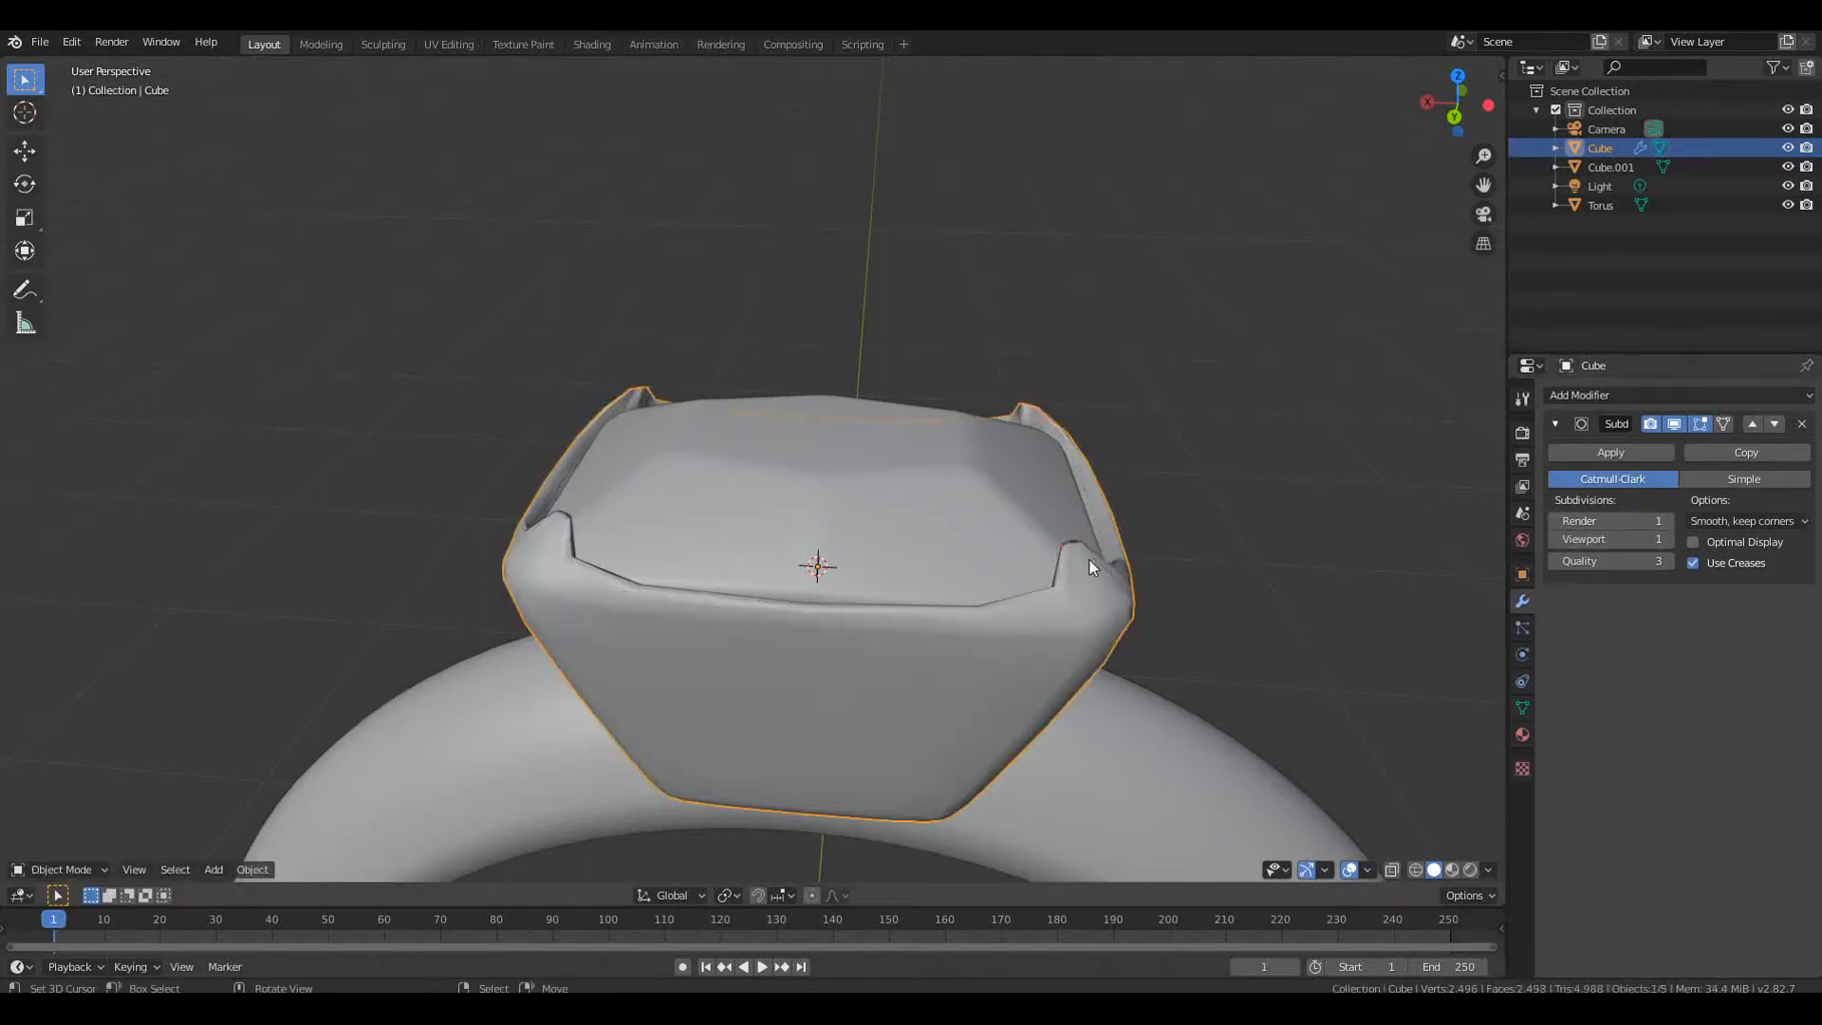
{"action": "scroll", "coordinate": [1092, 560], "scroll_direction": "up", "scroll_amount": 4}
{"action": "left_click", "coordinate": [1667, 539]}
{"action": "middle_click_drag", "start_coordinate": [1289, 545], "coordinate": [1152, 588]}
{"action": "key", "text": "Tab"}
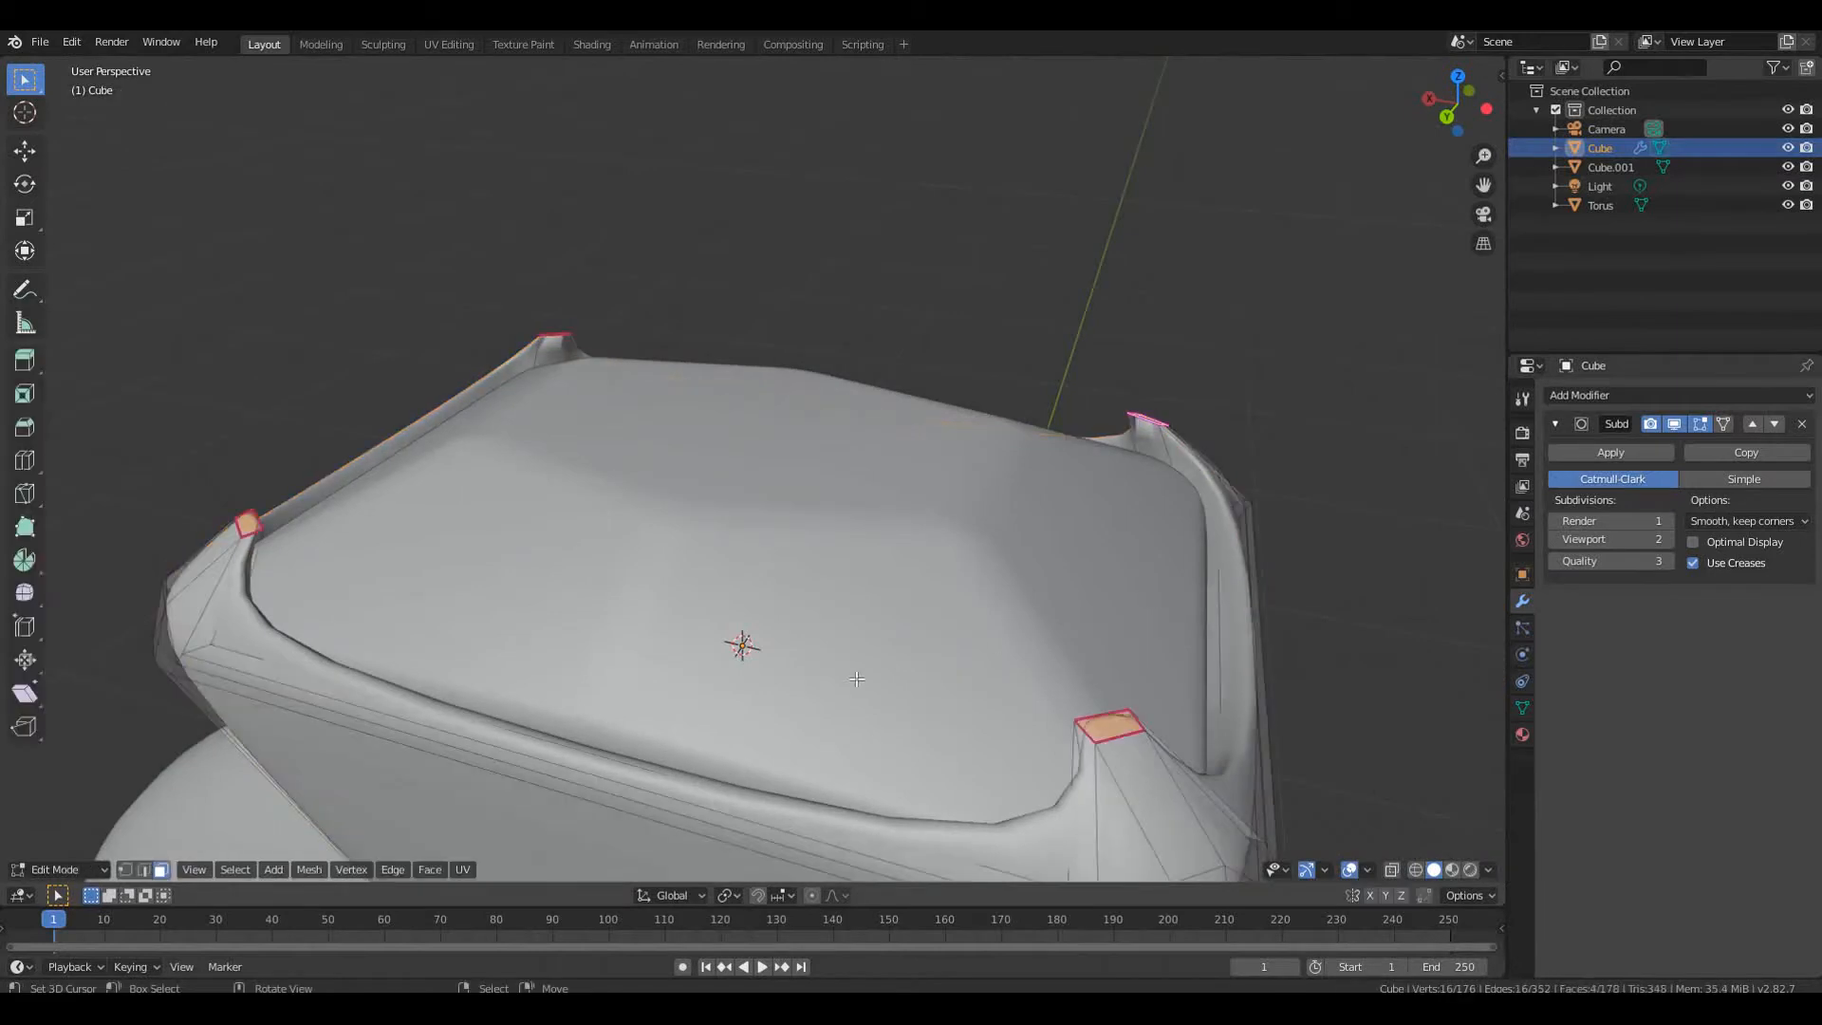
{"action": "middle_click_drag", "start_coordinate": [563, 614], "coordinate": [1199, 576]}
{"action": "key", "text": "Tab"}
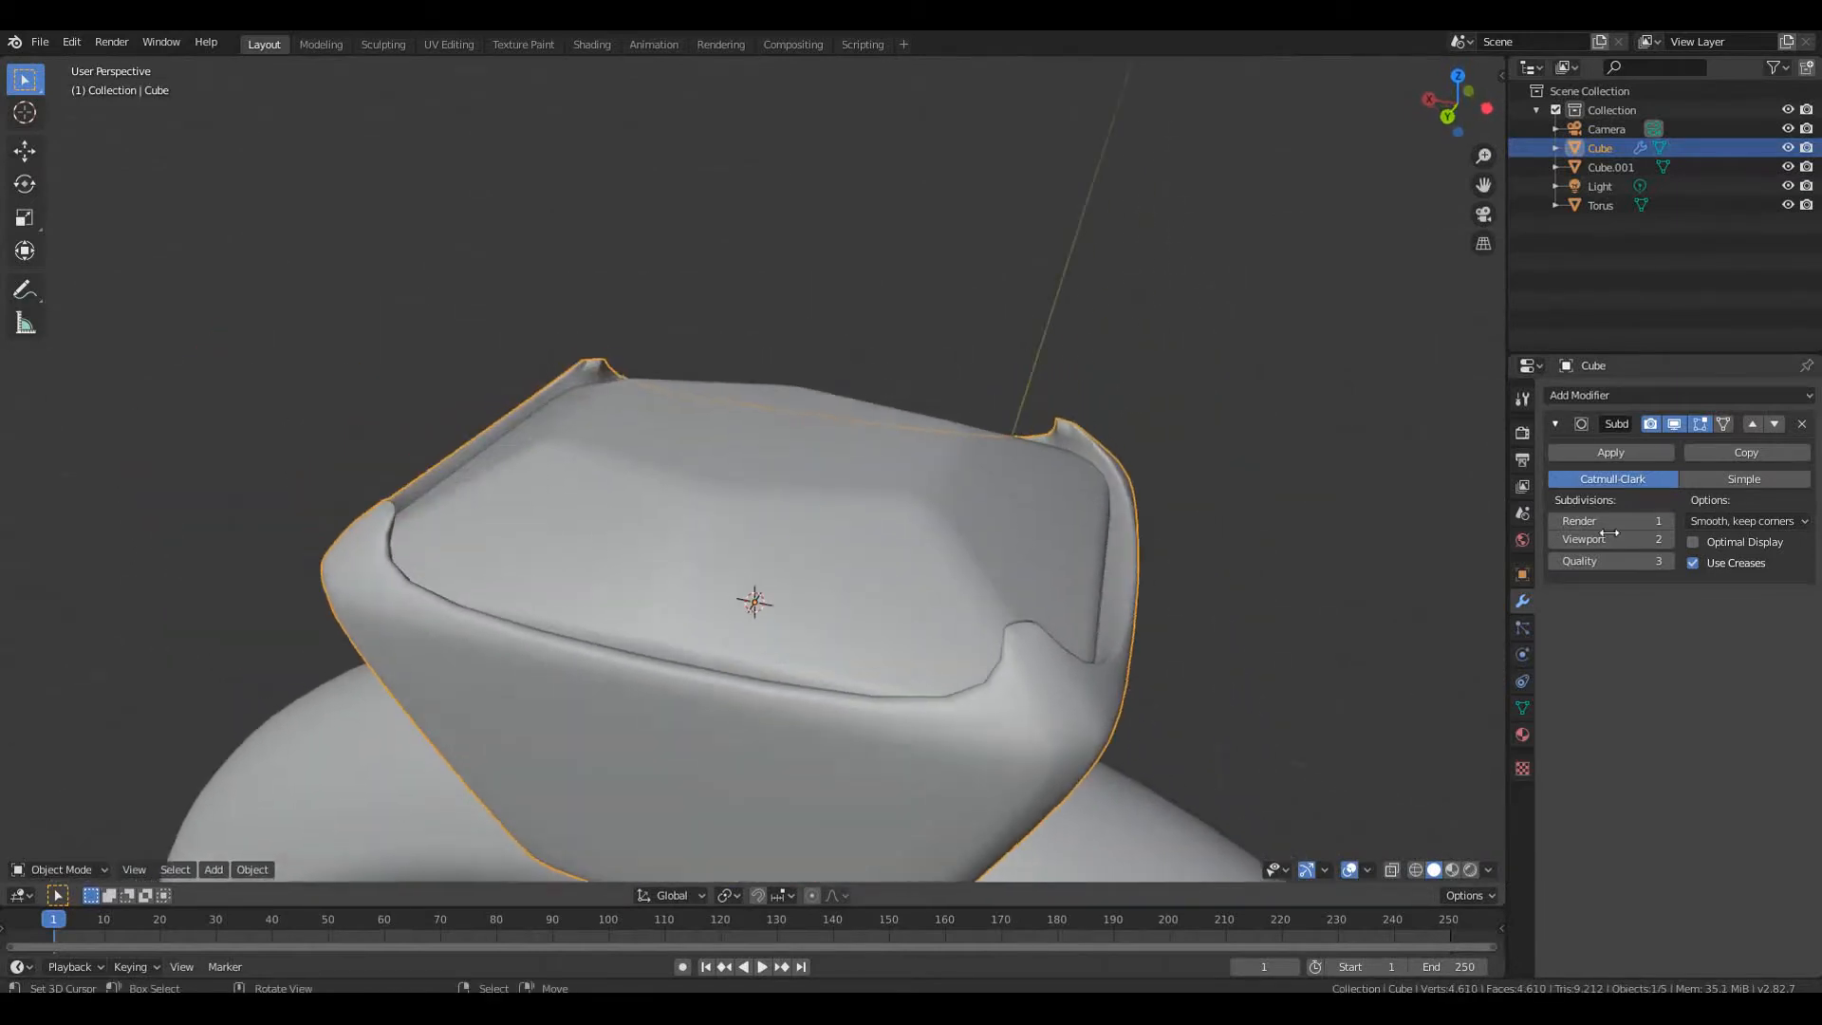
Set the modifier's viewport subdivisions to 1 and apply it to the setting's mesh
{"action": "left_click", "coordinate": [1554, 539]}
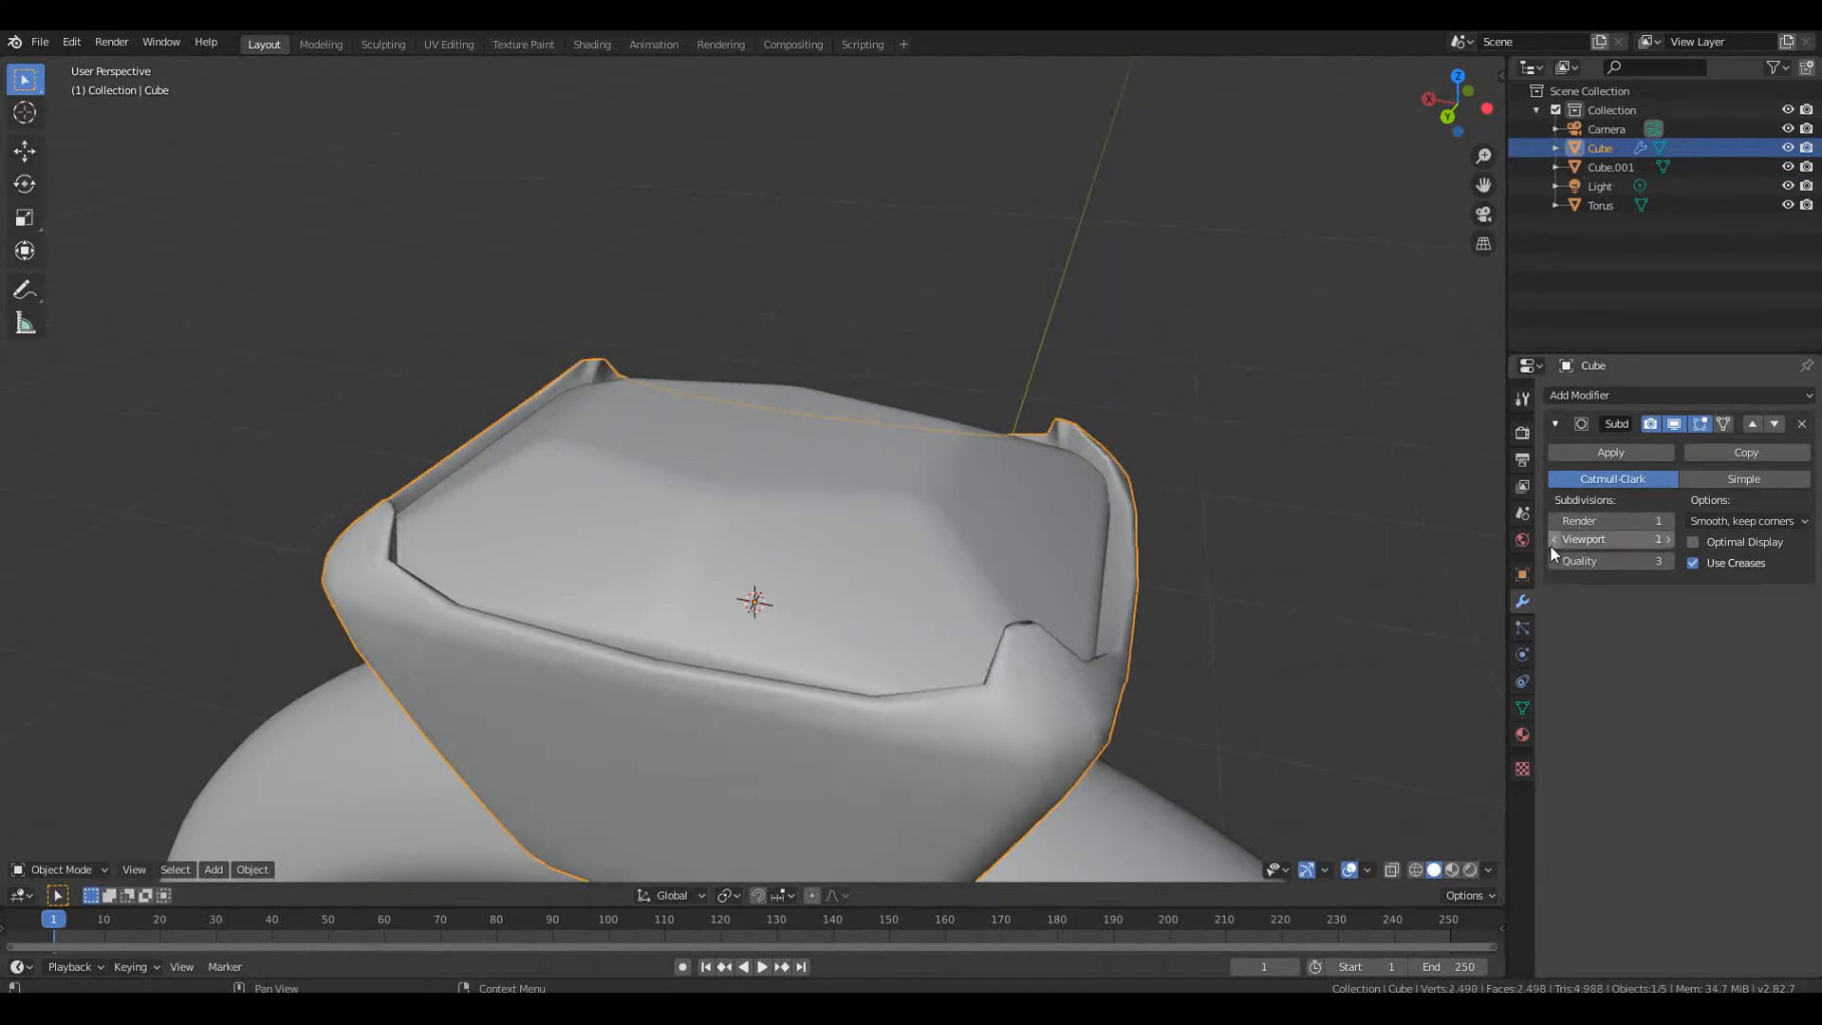
{"action": "mouse_move", "coordinate": [1236, 564]}
{"action": "middle_mouse_down"}
{"action": "mouse_move", "coordinate": [1107, 590]}
{"action": "mouse_move", "coordinate": [1263, 560]}
{"action": "middle_mouse_up"}
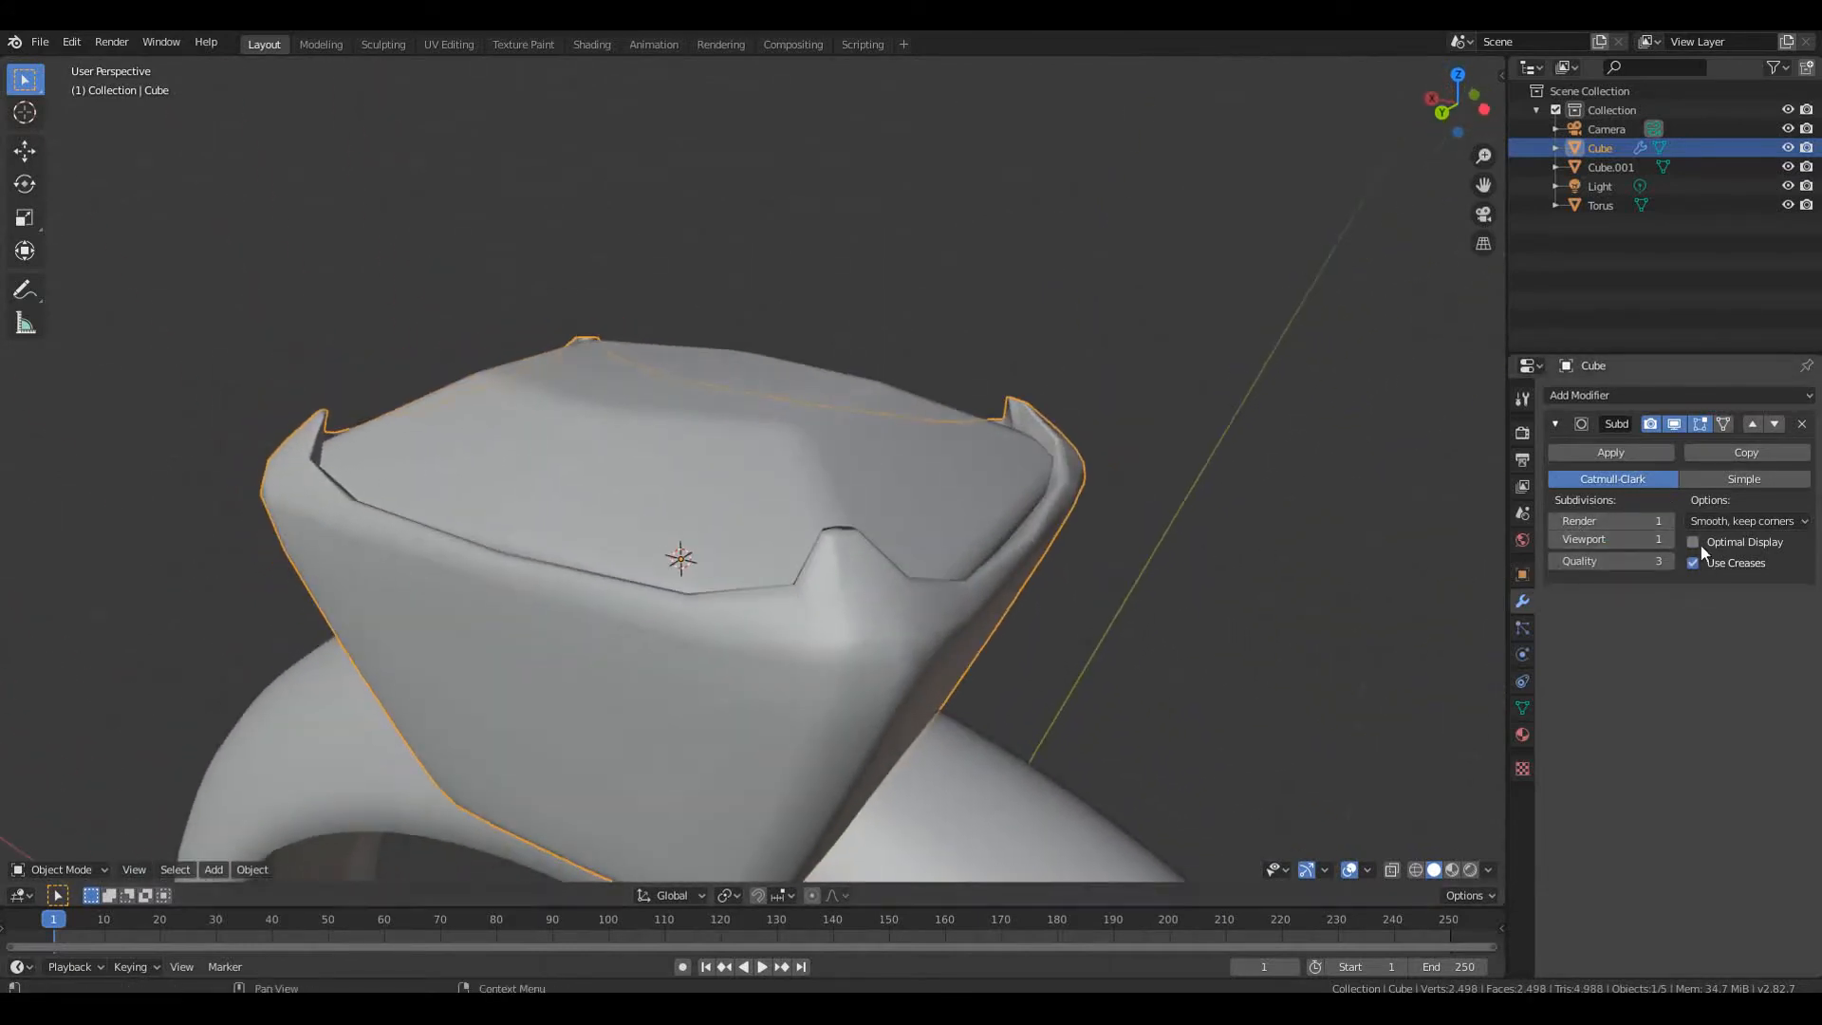
{"action": "left_click", "coordinate": [1555, 539]}
{"action": "middle_click_drag", "start_coordinate": [1156, 615], "coordinate": [1355, 569]}
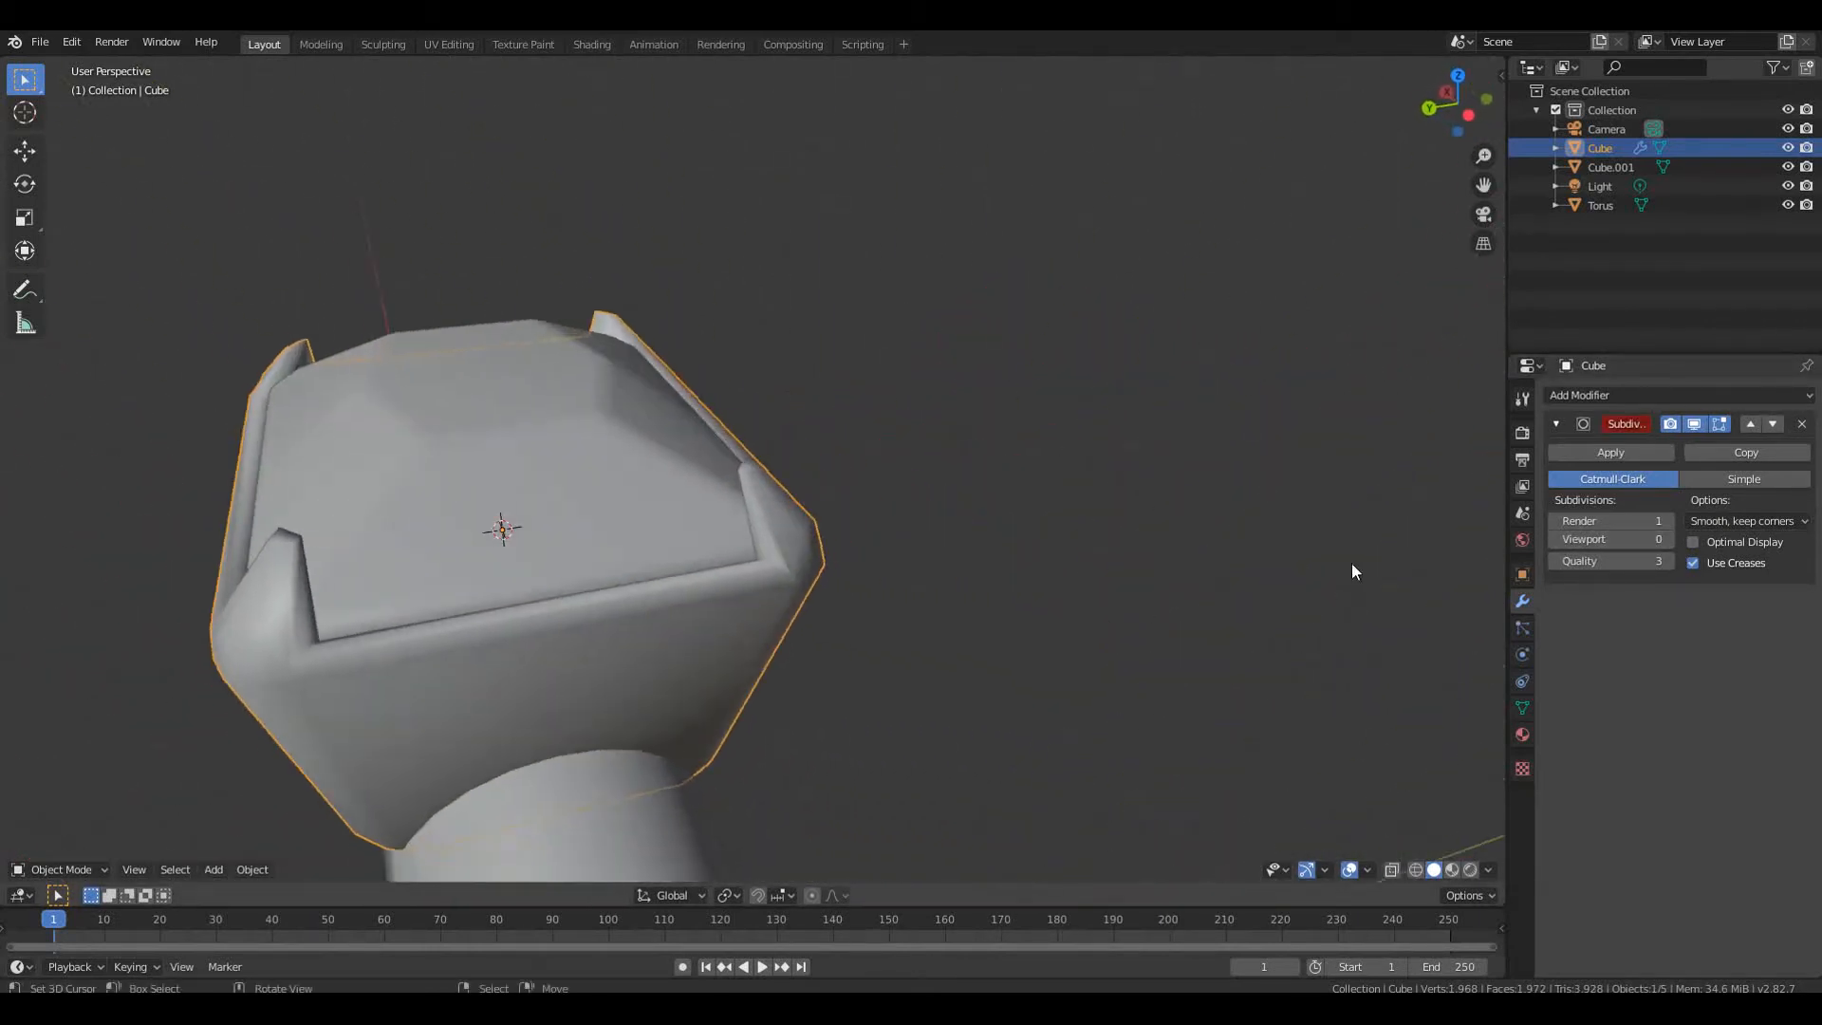
{"action": "left_click", "coordinate": [1669, 540]}
{"action": "left_click", "coordinate": [1663, 456]}
Scale the four selected prong tips of the setting inward to about 0.9
{"action": "key", "text": "Tab"}
{"action": "scroll", "coordinate": [736, 550], "scroll_direction": "up", "scroll_amount": 3}
{"action": "middle_click_drag", "start_coordinate": [736, 550], "coordinate": [845, 546]}
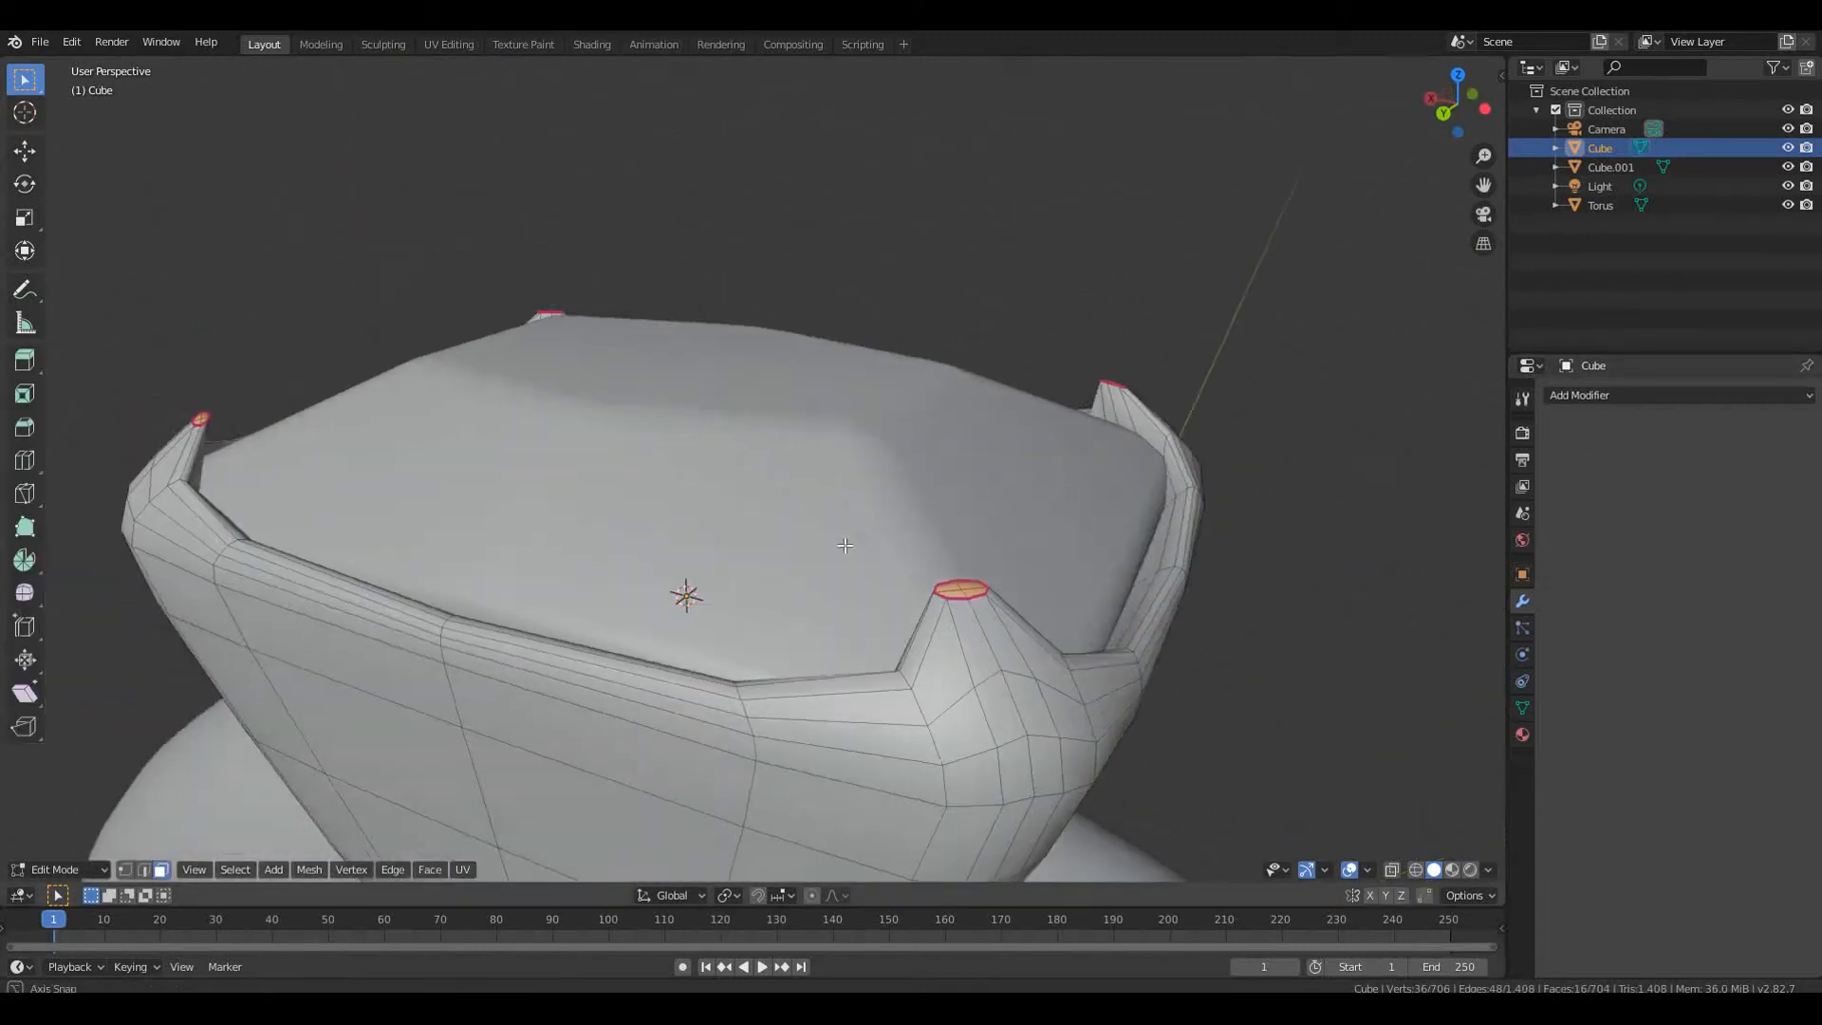
{"action": "scroll", "coordinate": [845, 547], "scroll_direction": "down", "scroll_amount": 3}
{"action": "middle_click_drag", "start_coordinate": [524, 716], "coordinate": [755, 676]}
{"action": "key", "text": "s"}
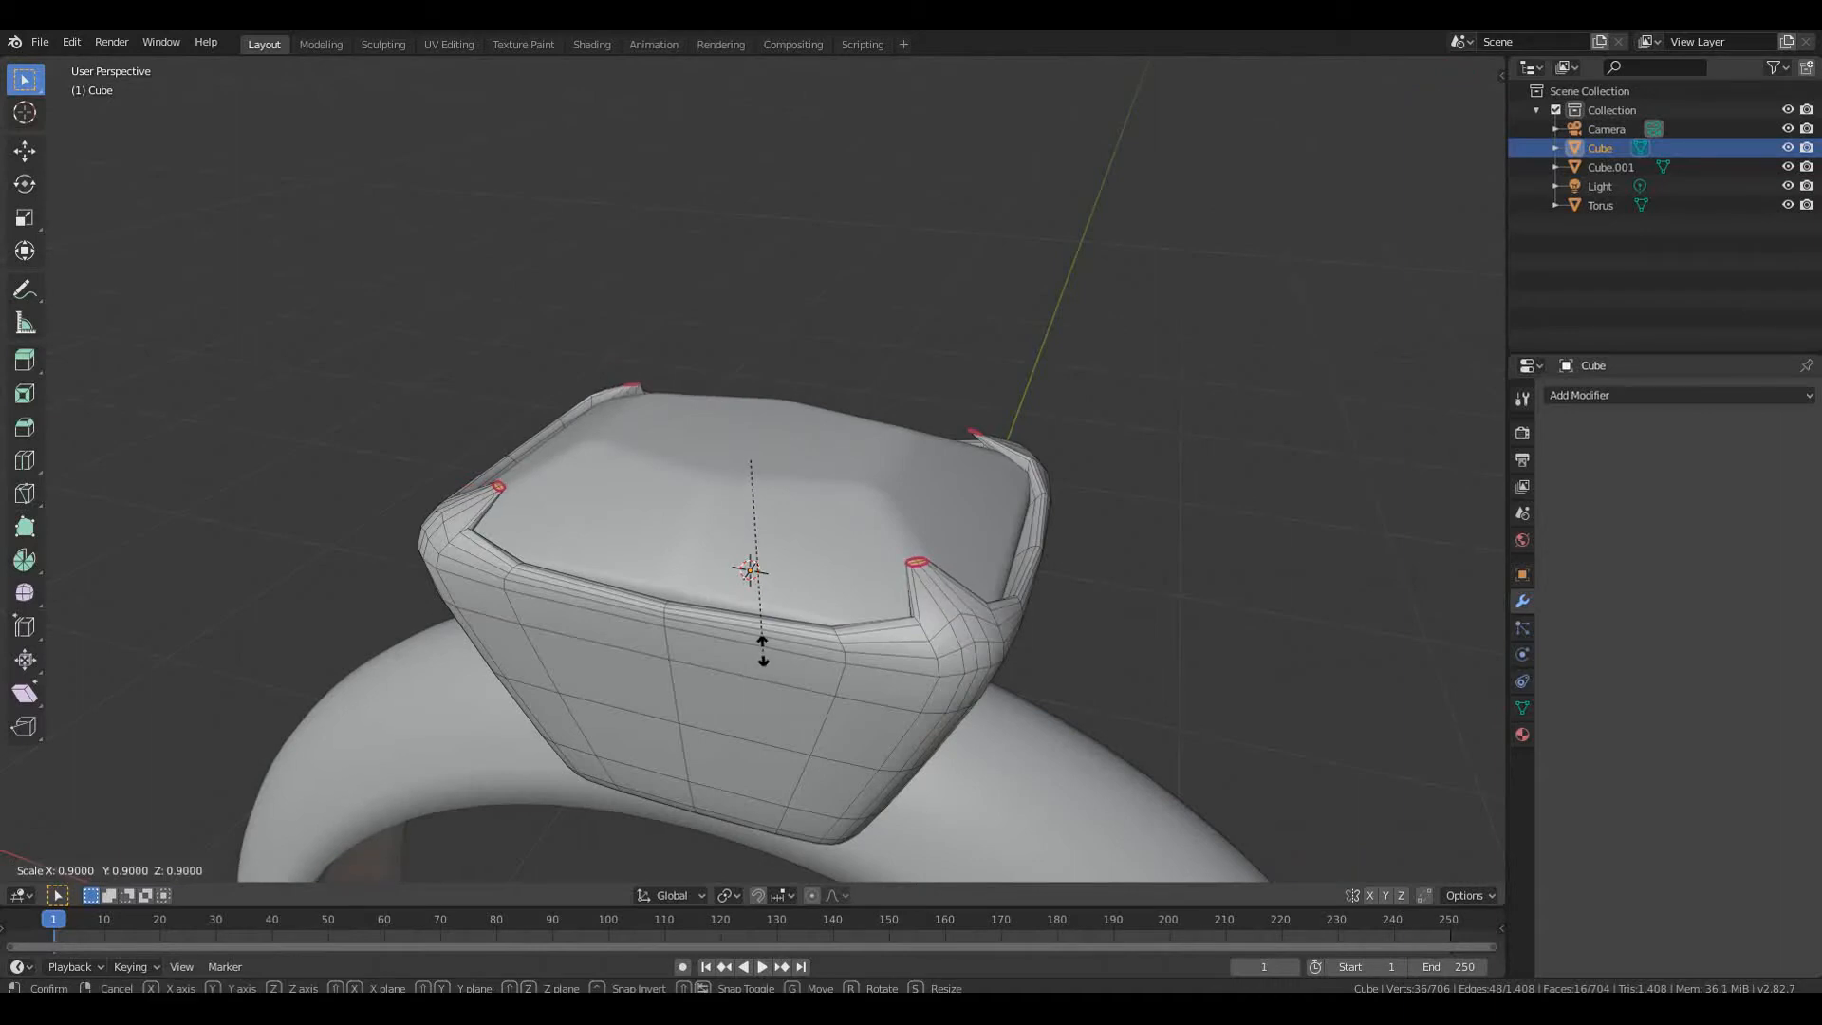
{"action": "left_click", "coordinate": [763, 656]}
{"action": "key", "text": "Tab"}
{"action": "middle_click_drag", "start_coordinate": [763, 626], "coordinate": [807, 646]}
Raise the four prong tips about 0.037 m along the global Z axis
{"action": "key", "text": "Tab"}
{"action": "key", "text": "g"}
{"action": "left_click", "coordinate": [755, 618]}
{"action": "key", "text": "Tab"}
{"action": "key", "text": "Tab"}
{"action": "key", "text": "g"}
{"action": "key", "text": "z"}
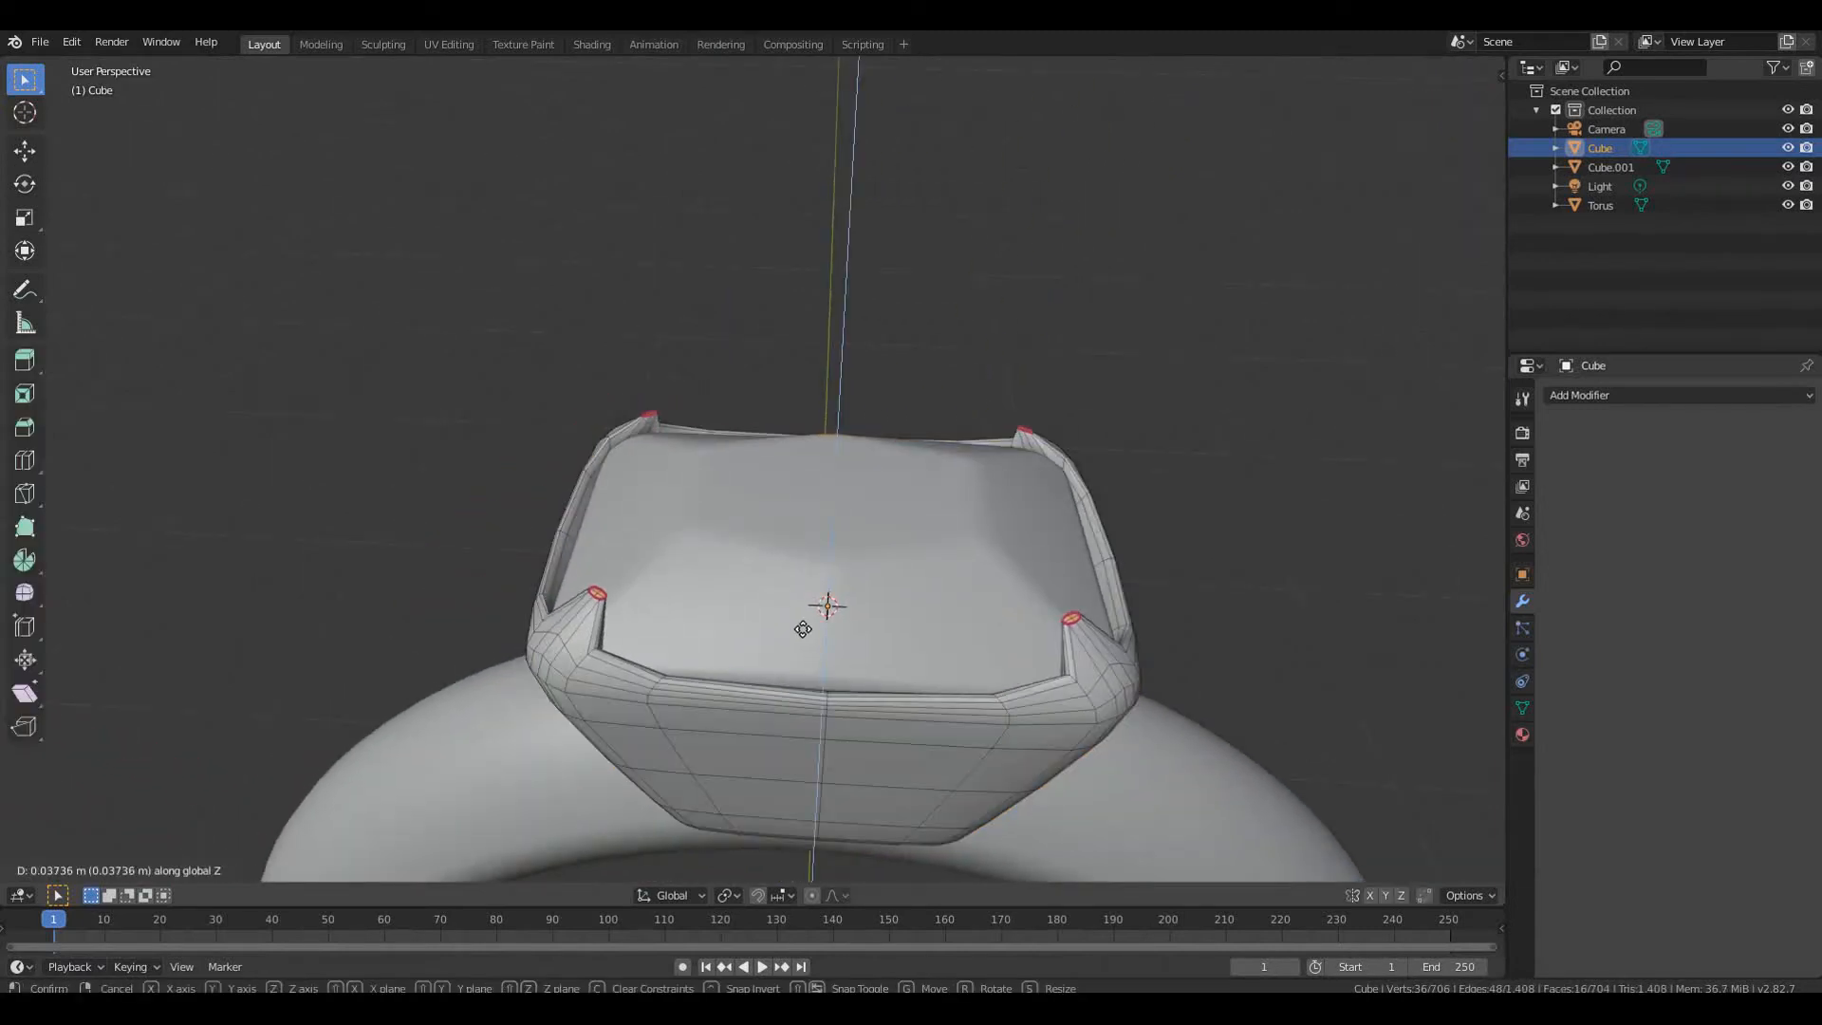
{"action": "left_click", "coordinate": [803, 630]}
Rescale the four prong tips slightly and readjust their height along Z so they fit against the stone
{"action": "key", "text": "s"}
{"action": "left_click", "coordinate": [805, 645]}
{"action": "key", "text": "g"}
{"action": "key", "text": "z"}
{"action": "left_click", "coordinate": [797, 650]}
{"action": "key", "text": "Tab"}
{"action": "middle_click_drag", "start_coordinate": [797, 646], "coordinate": [771, 573]}
Join the setting and the torus band into a single object, with the band as the active object
{"action": "left_click", "coordinate": [747, 493]}
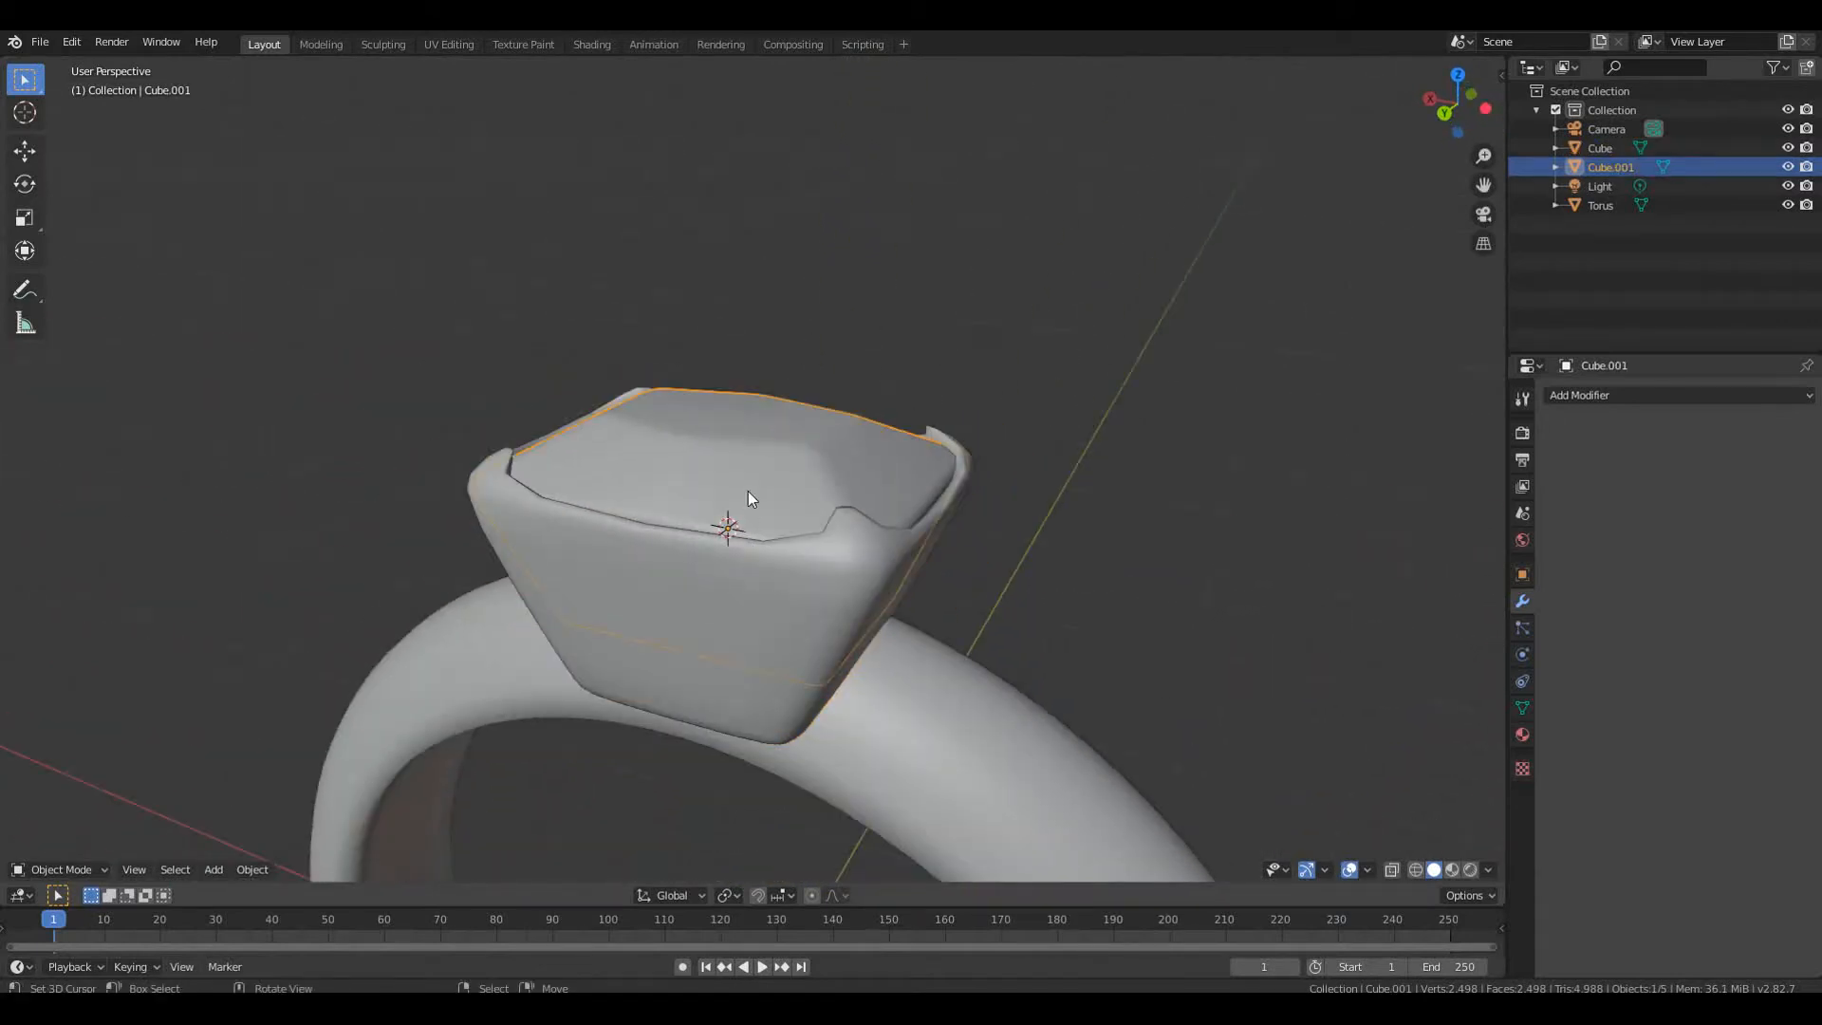
{"action": "middle_click_drag", "start_coordinate": [1046, 533], "coordinate": [981, 559]}
{"action": "scroll", "coordinate": [981, 559], "scroll_direction": "up", "scroll_amount": 4}
{"action": "left_click", "coordinate": [959, 698]}
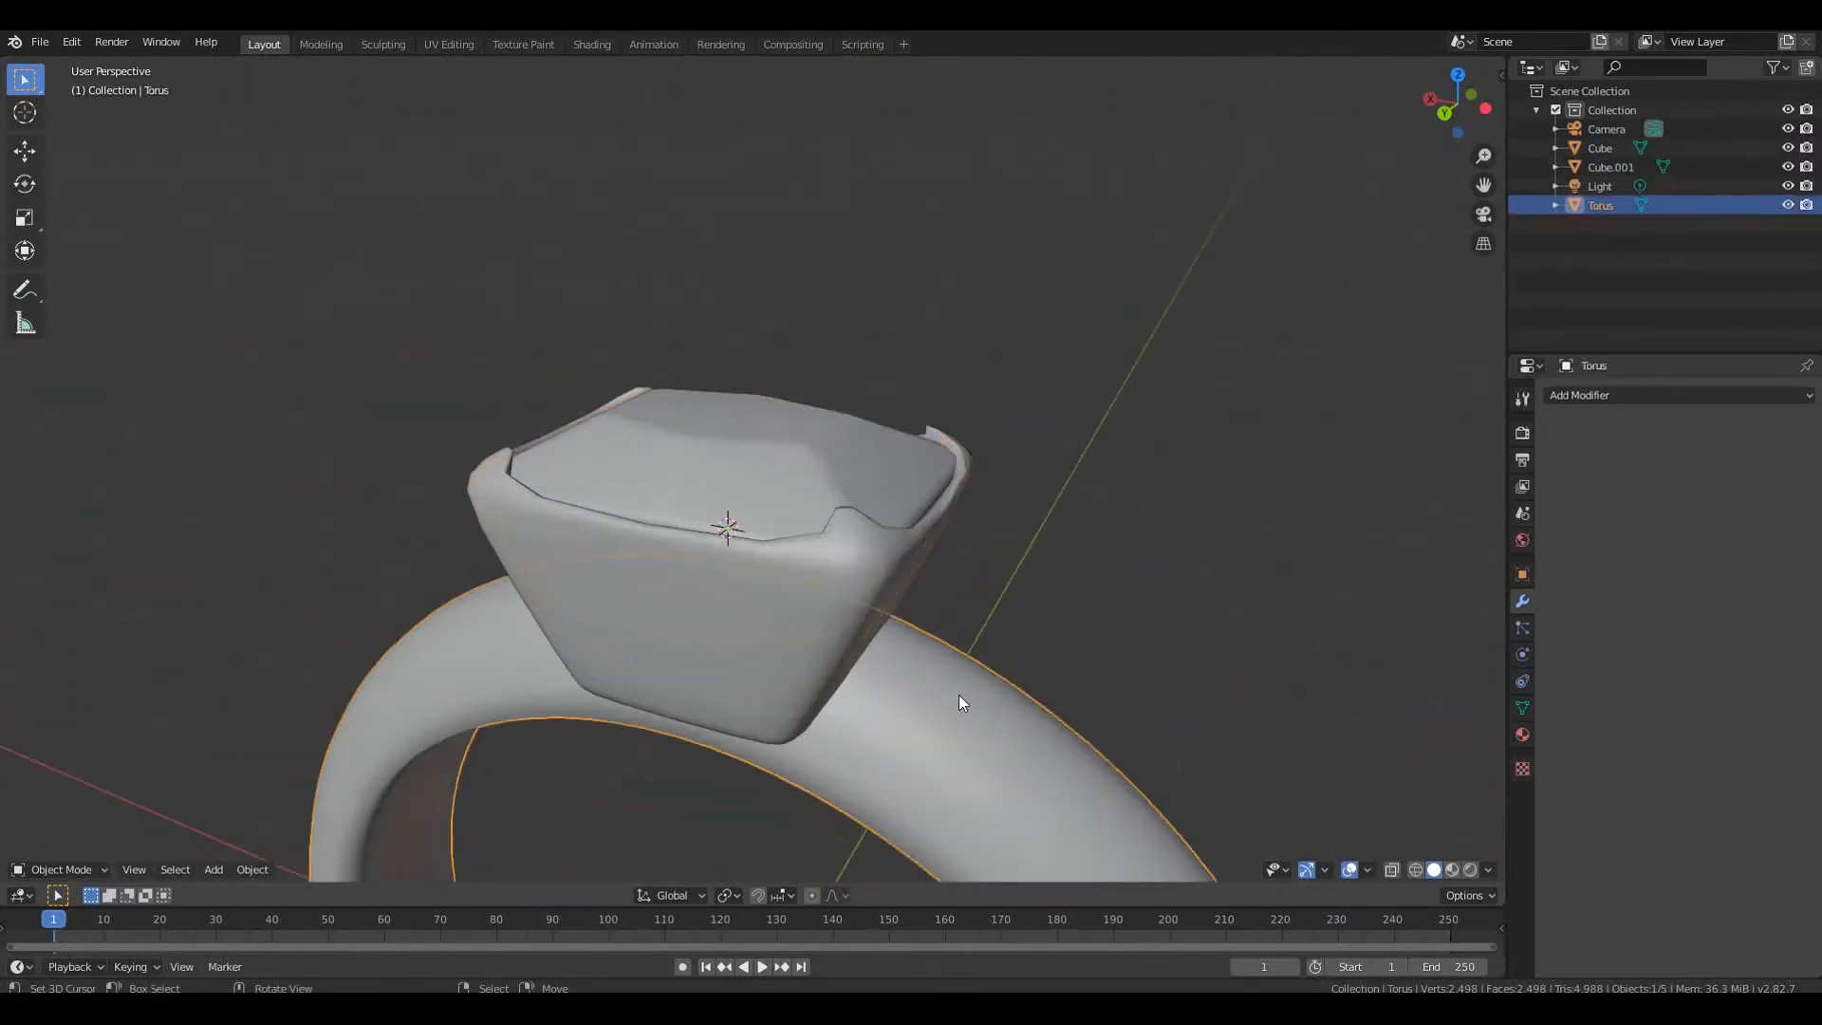
{"action": "left_click", "coordinate": [789, 655]}
{"action": "left_click", "coordinate": [920, 725]}
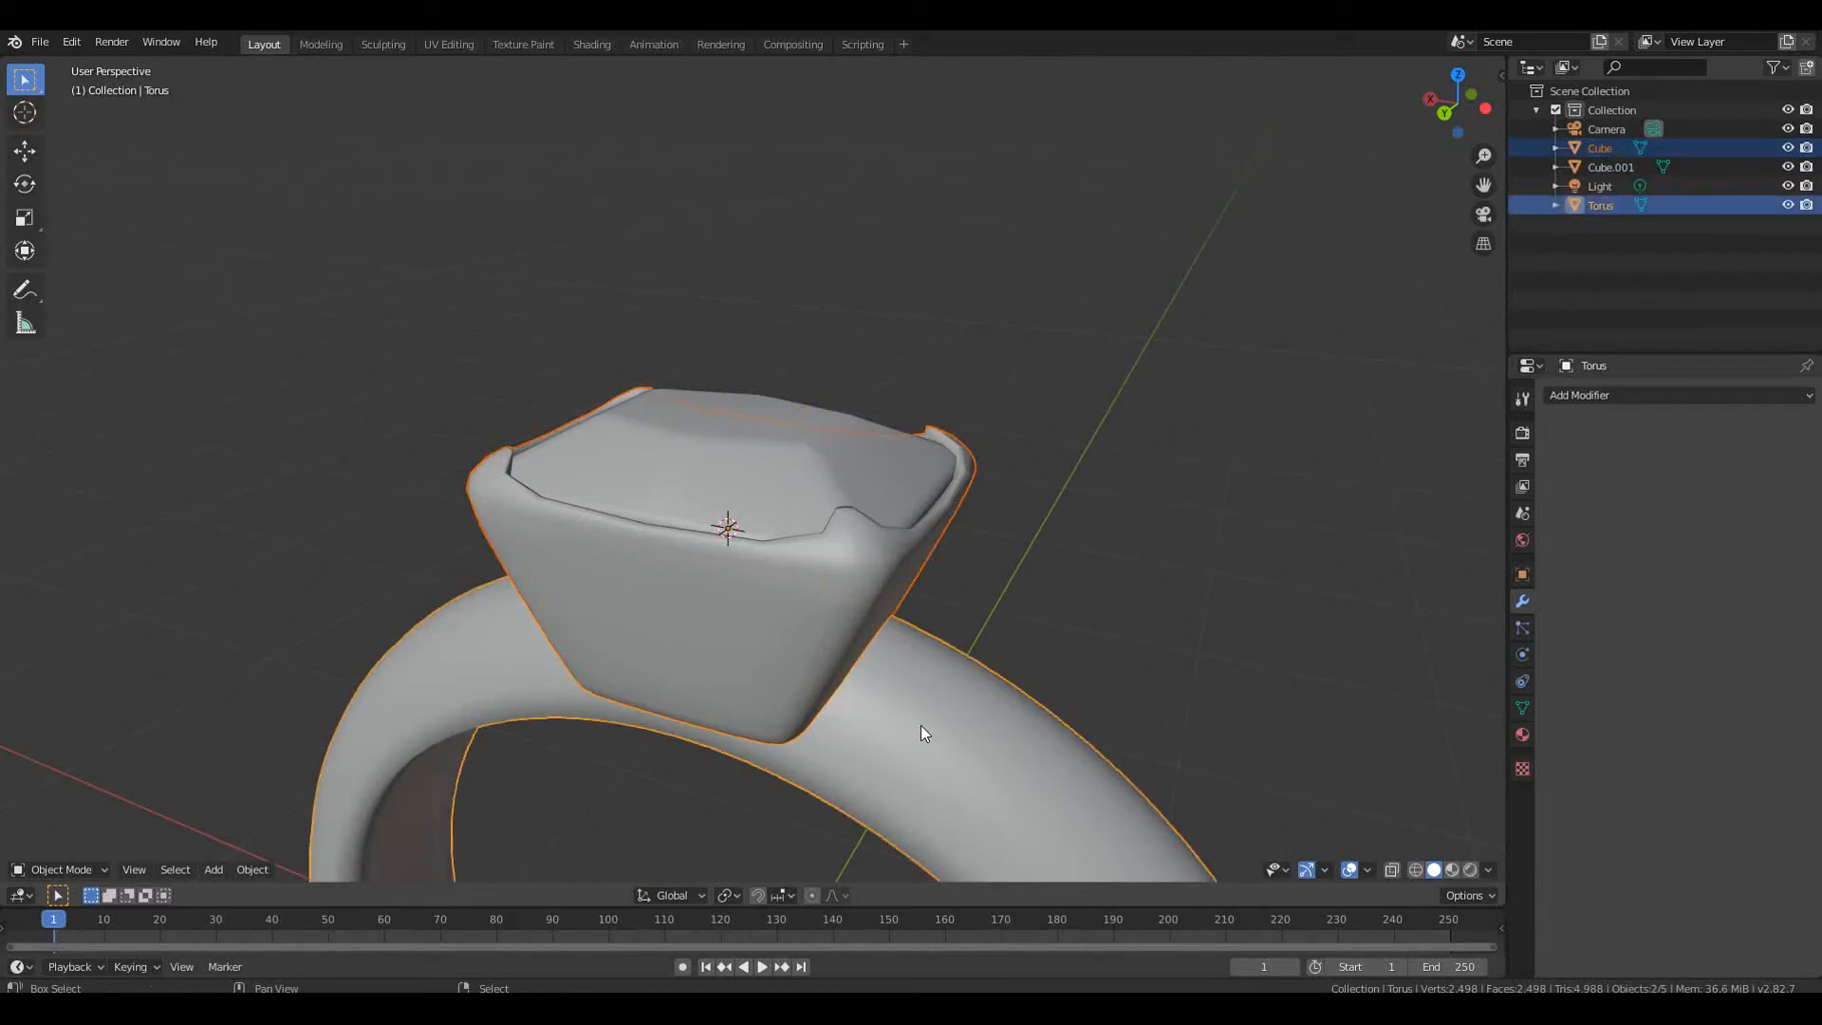
{"action": "left_click", "coordinate": [826, 670]}
{"action": "left_click", "coordinate": [879, 727], "text": "shift"}
{"action": "key", "text": "ctrl+j"}
{"action": "key", "text": "Tab"}
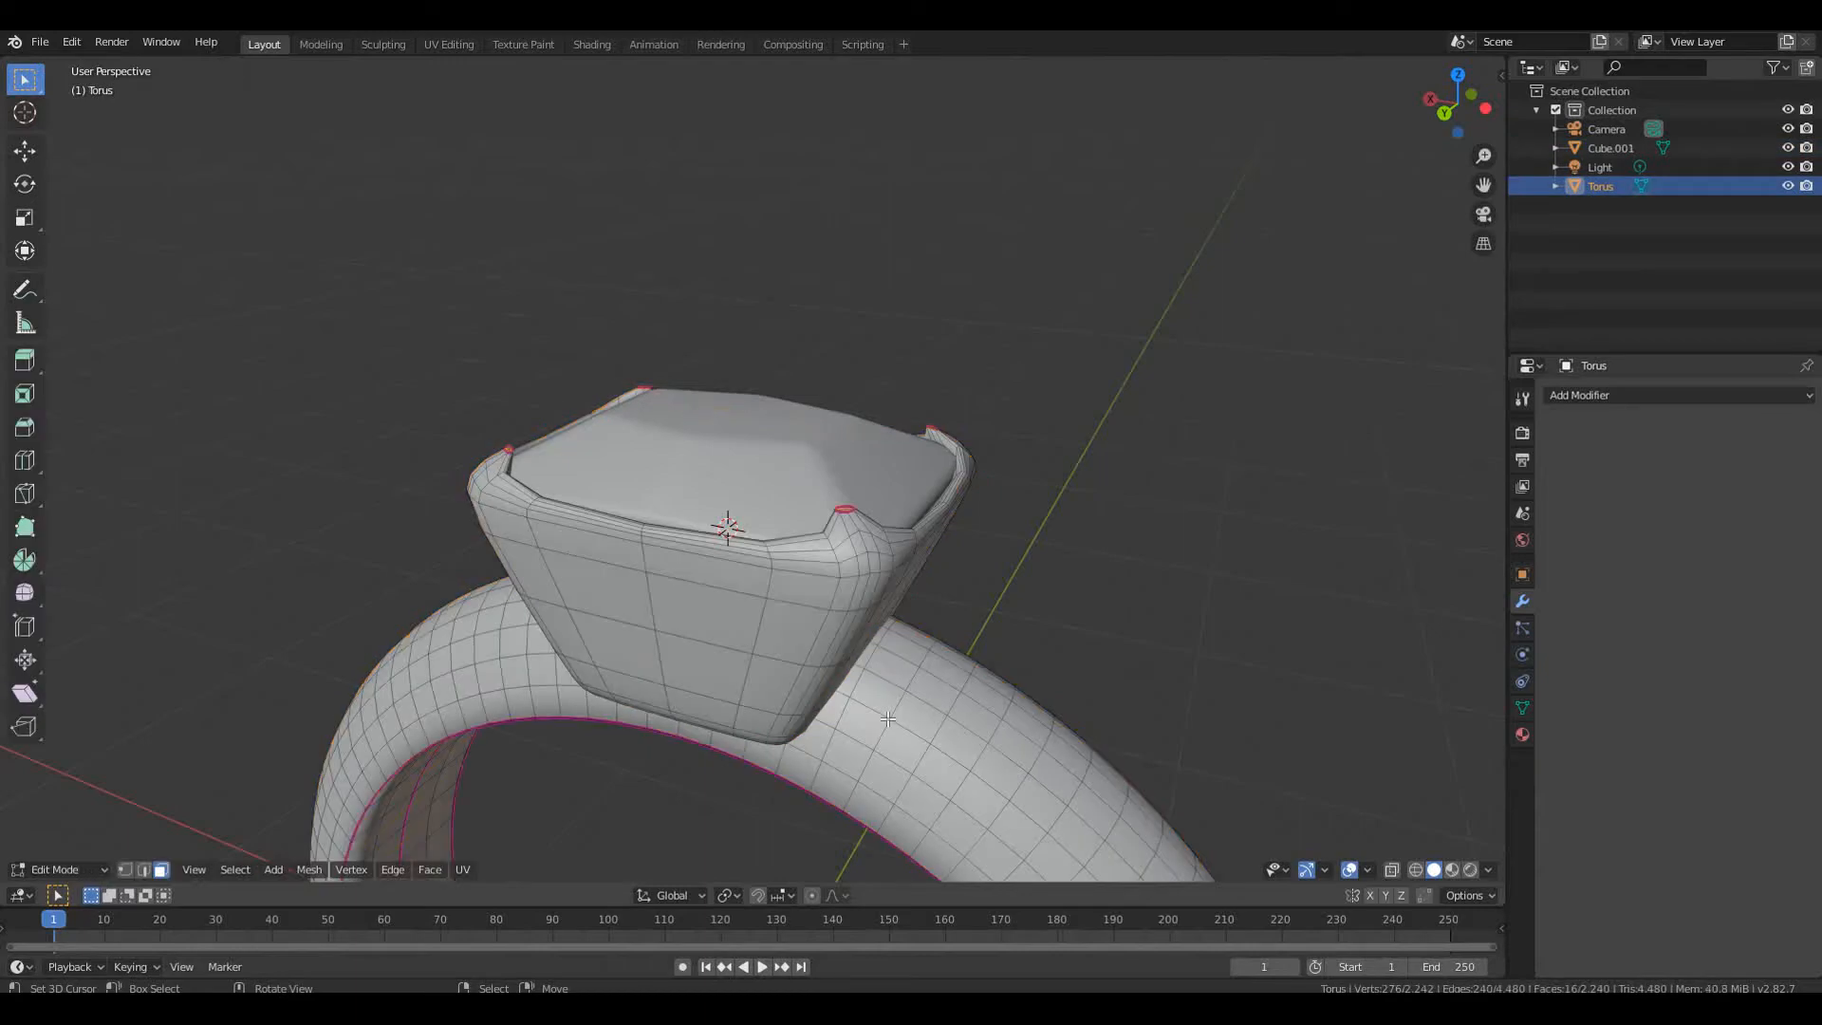
{"action": "middle_click_drag", "start_coordinate": [888, 719], "coordinate": [885, 622]}
{"action": "middle_click_drag", "start_coordinate": [860, 545], "coordinate": [851, 627]}
{"action": "key", "text": "Tab"}
Create a new material for the stone and set its surface shader to Glass BSDF
{"action": "left_click", "coordinate": [845, 629]}
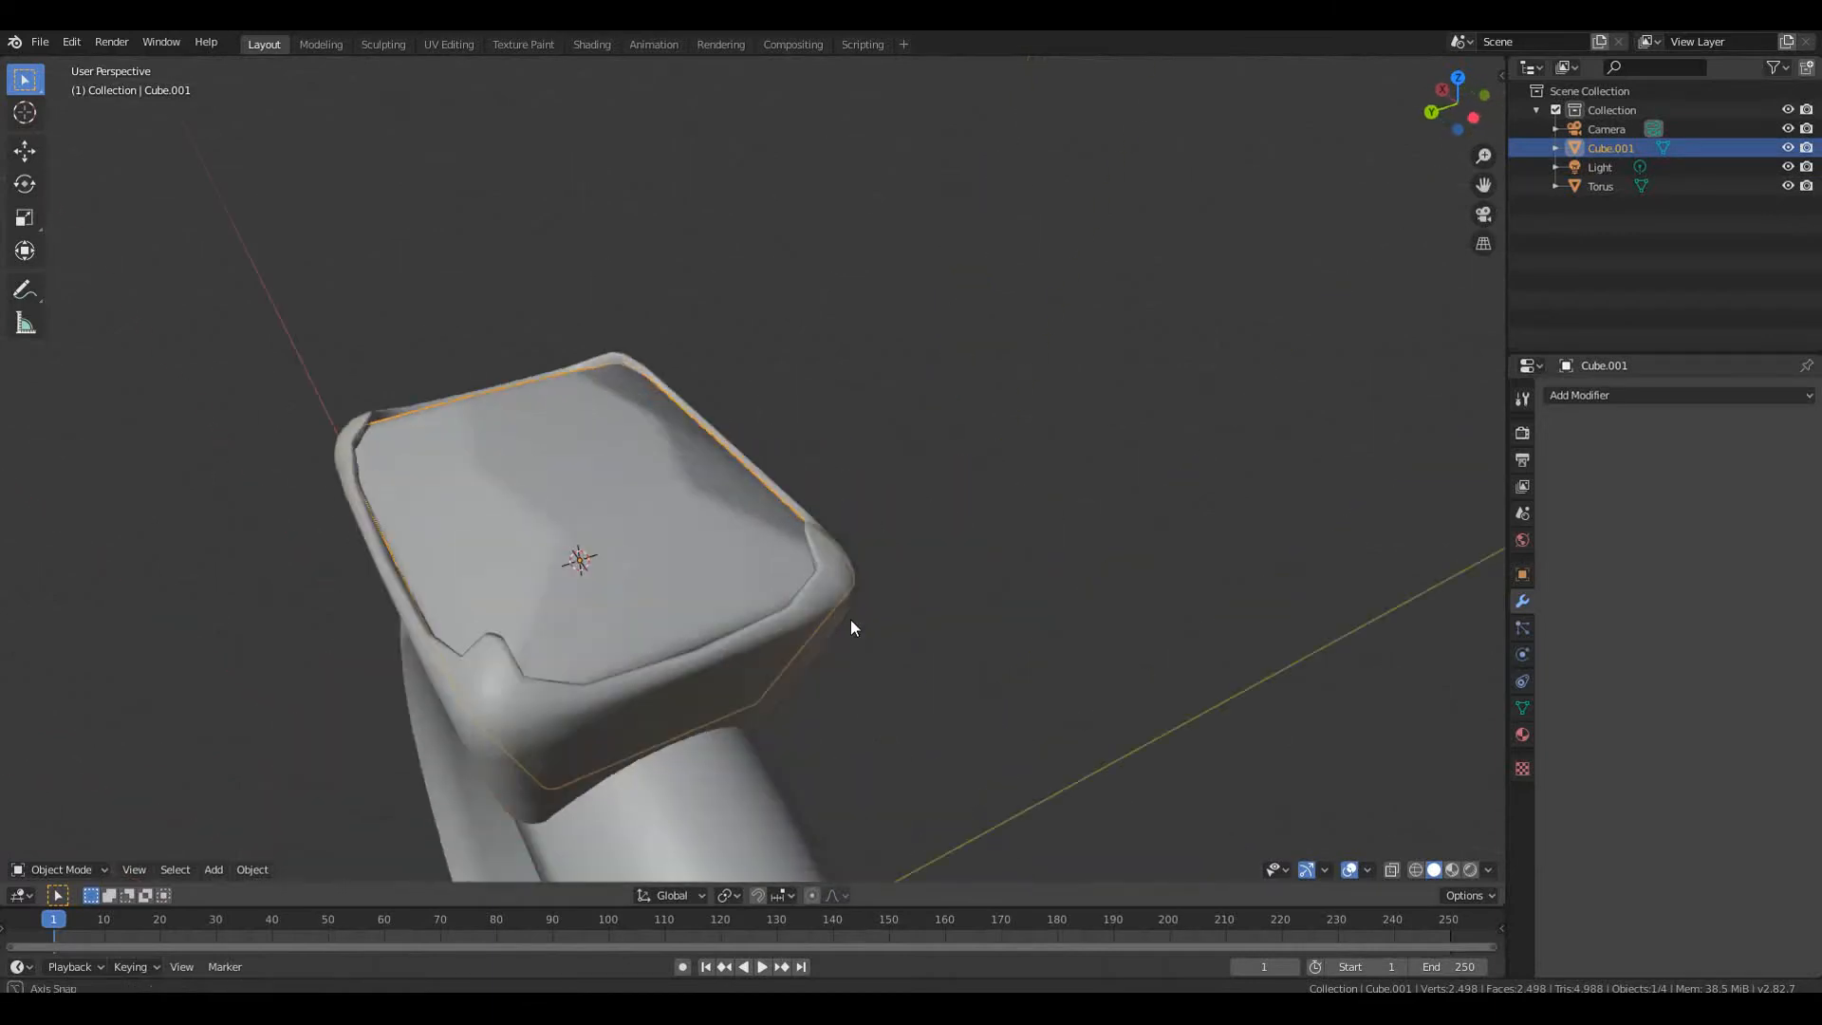
{"action": "left_click", "coordinate": [1523, 733]}
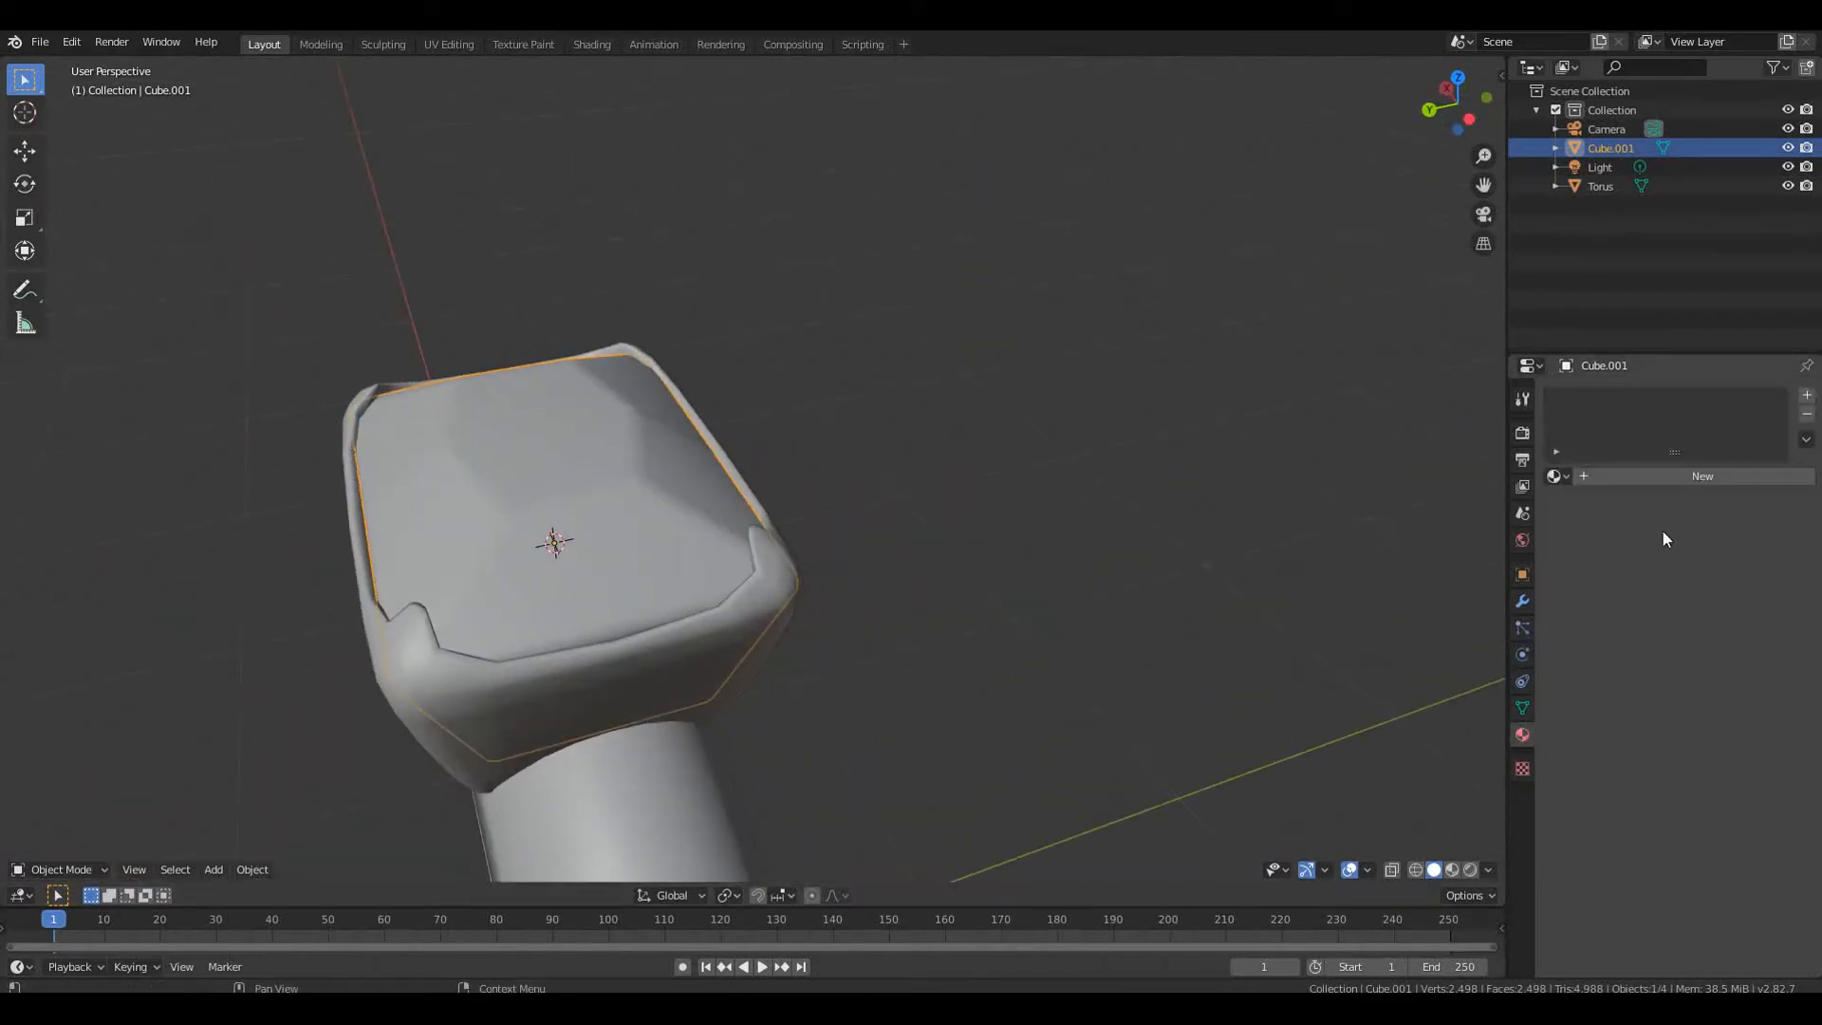
{"action": "left_click", "coordinate": [1666, 476]}
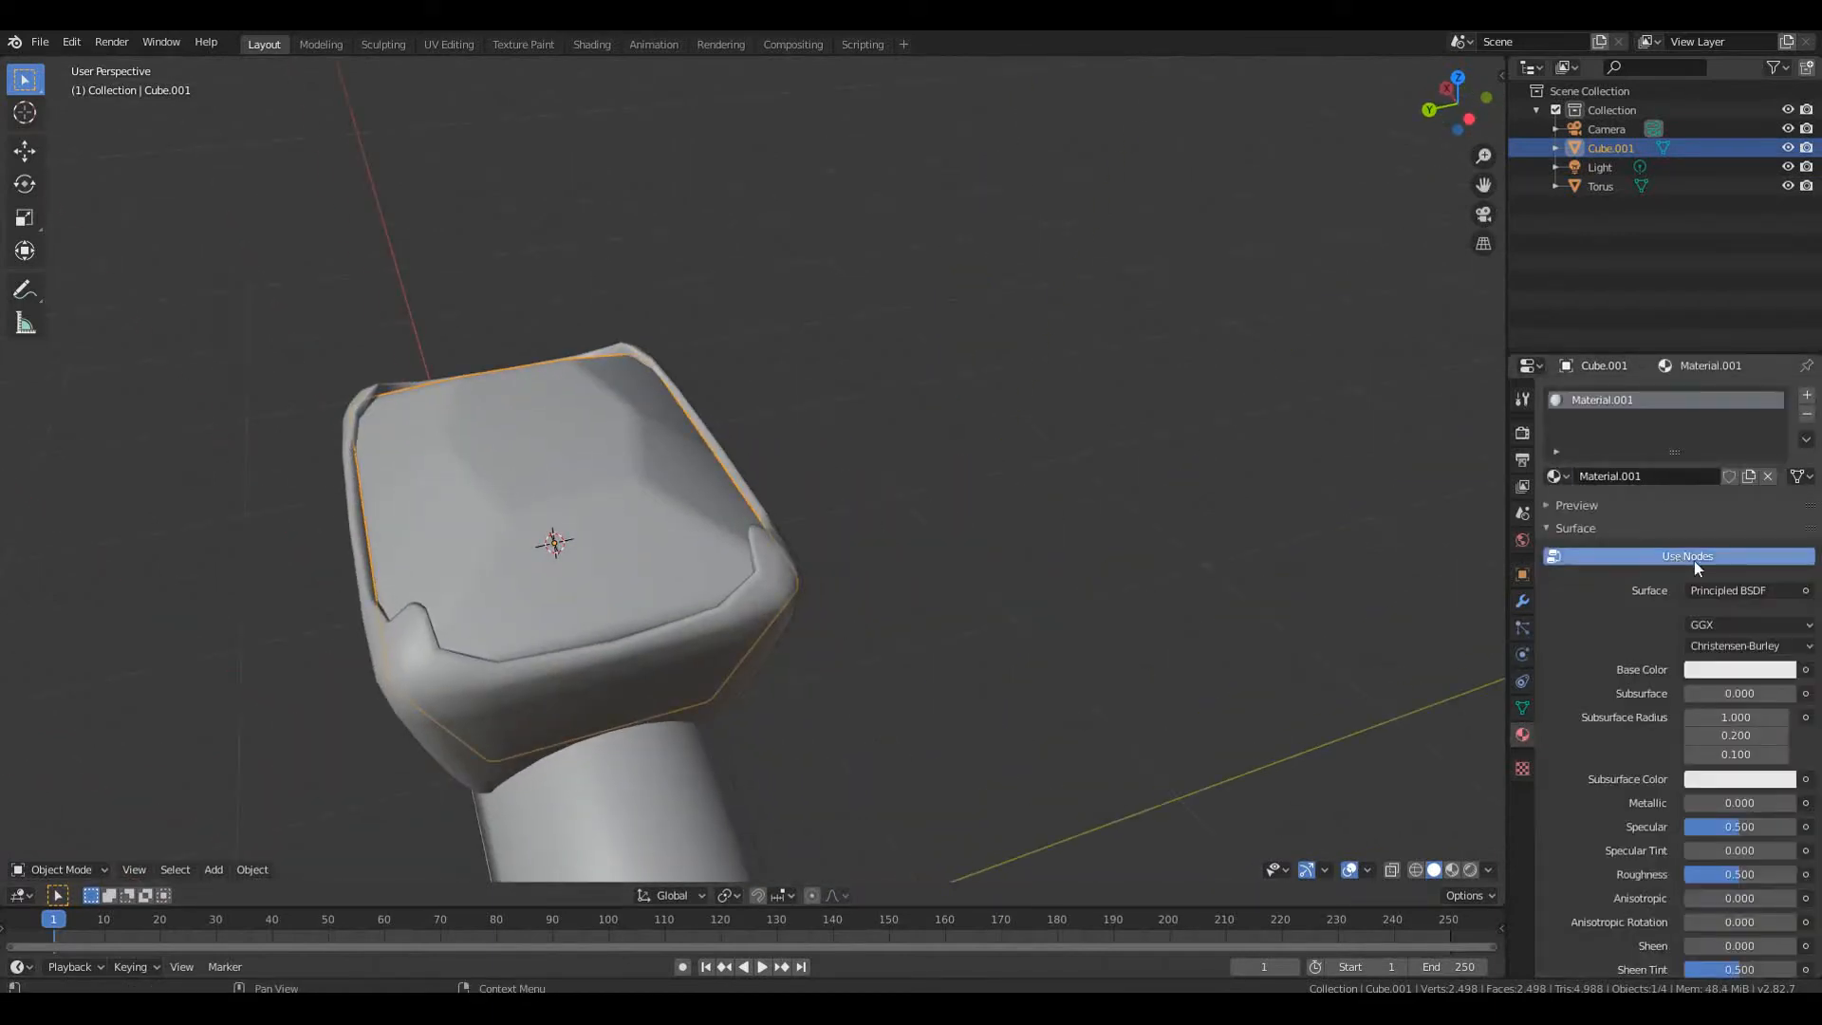
{"action": "left_click", "coordinate": [1722, 588]}
{"action": "left_click", "coordinate": [1581, 234]}
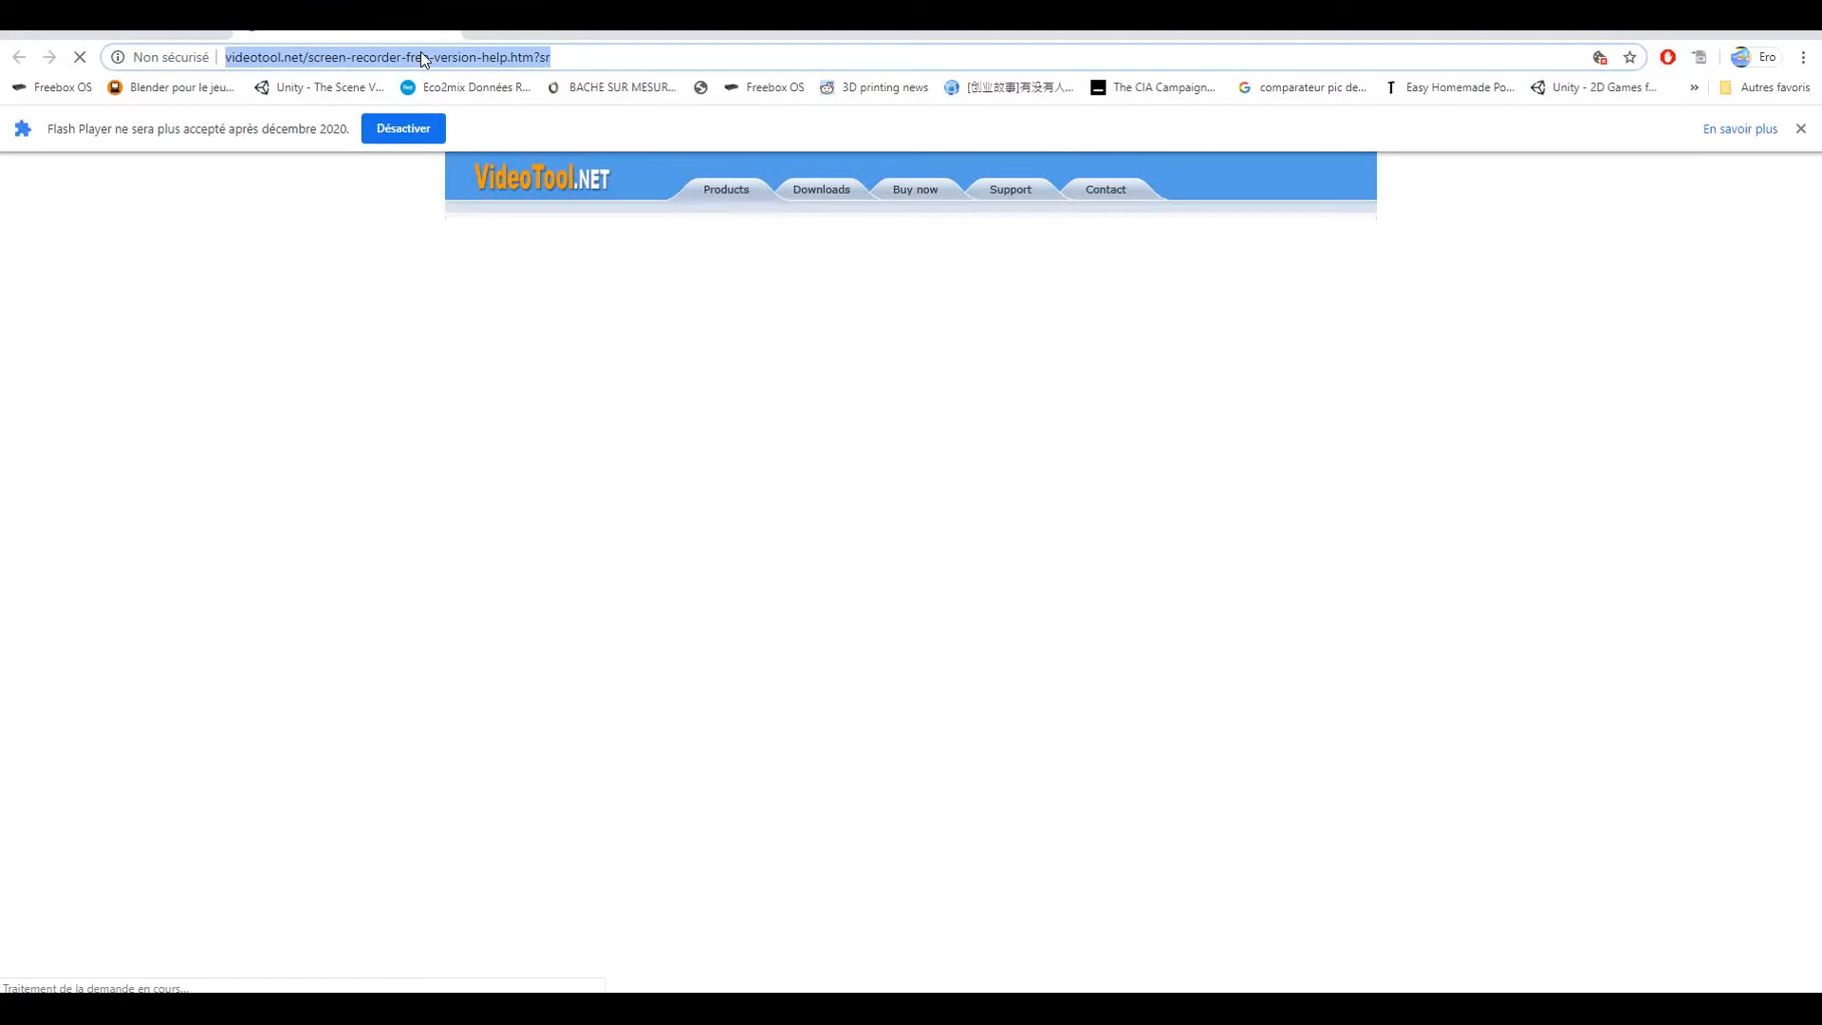
Switch to the web browser, search Google for "indice refraction diamant" and examine diamond's refractive index
{"action": "type", "text": "indice re"}
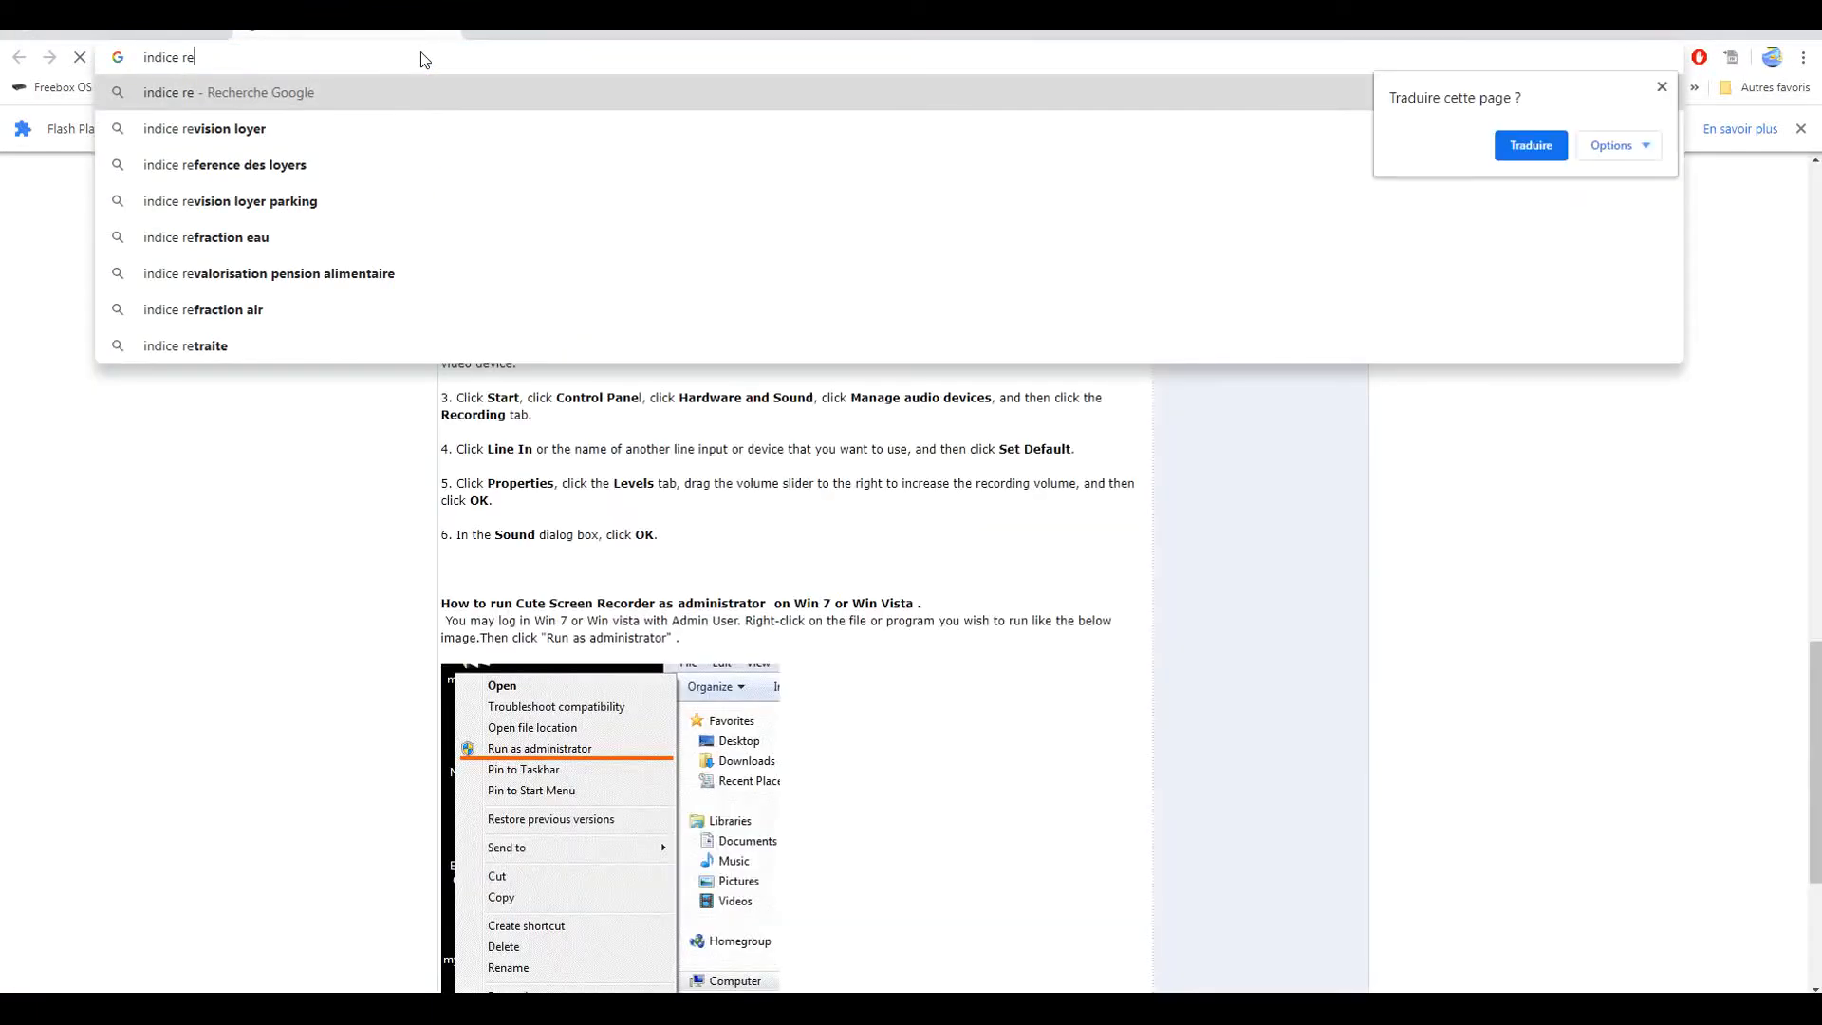
{"action": "type", "text": "fraction di"}
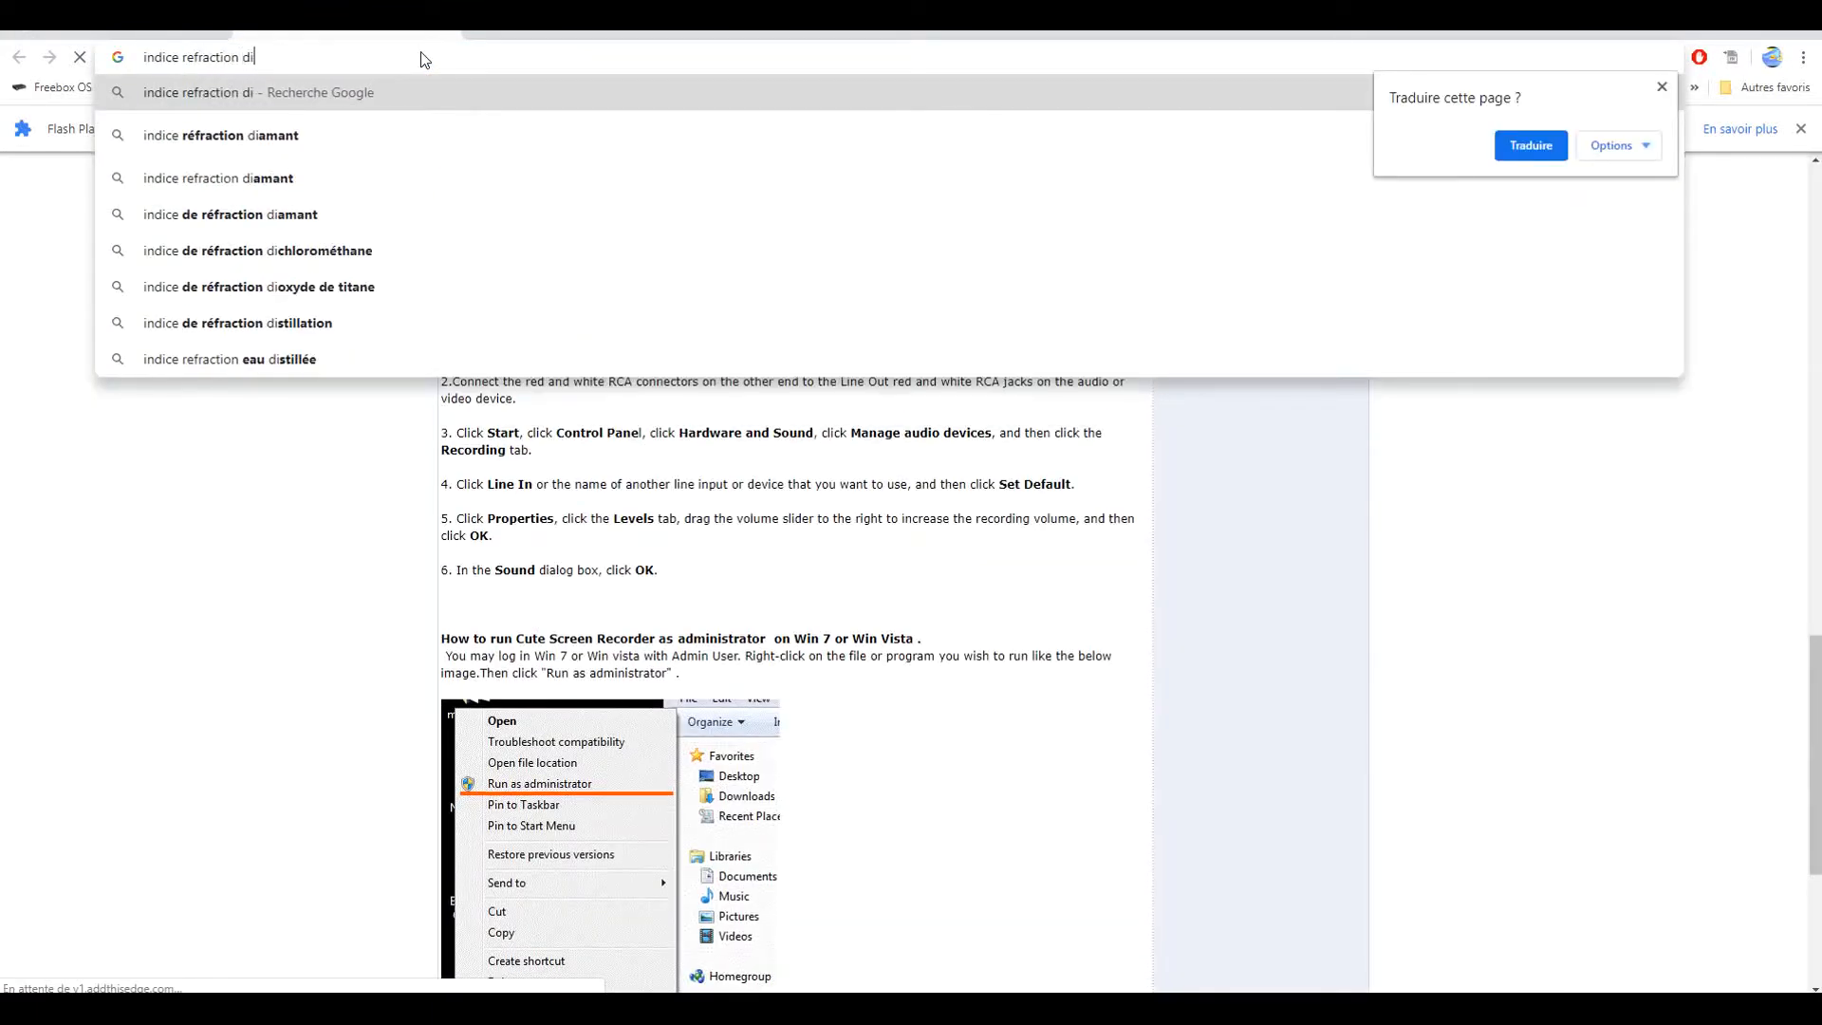
{"action": "type", "text": "amant"}
{"action": "key", "text": "Return"}
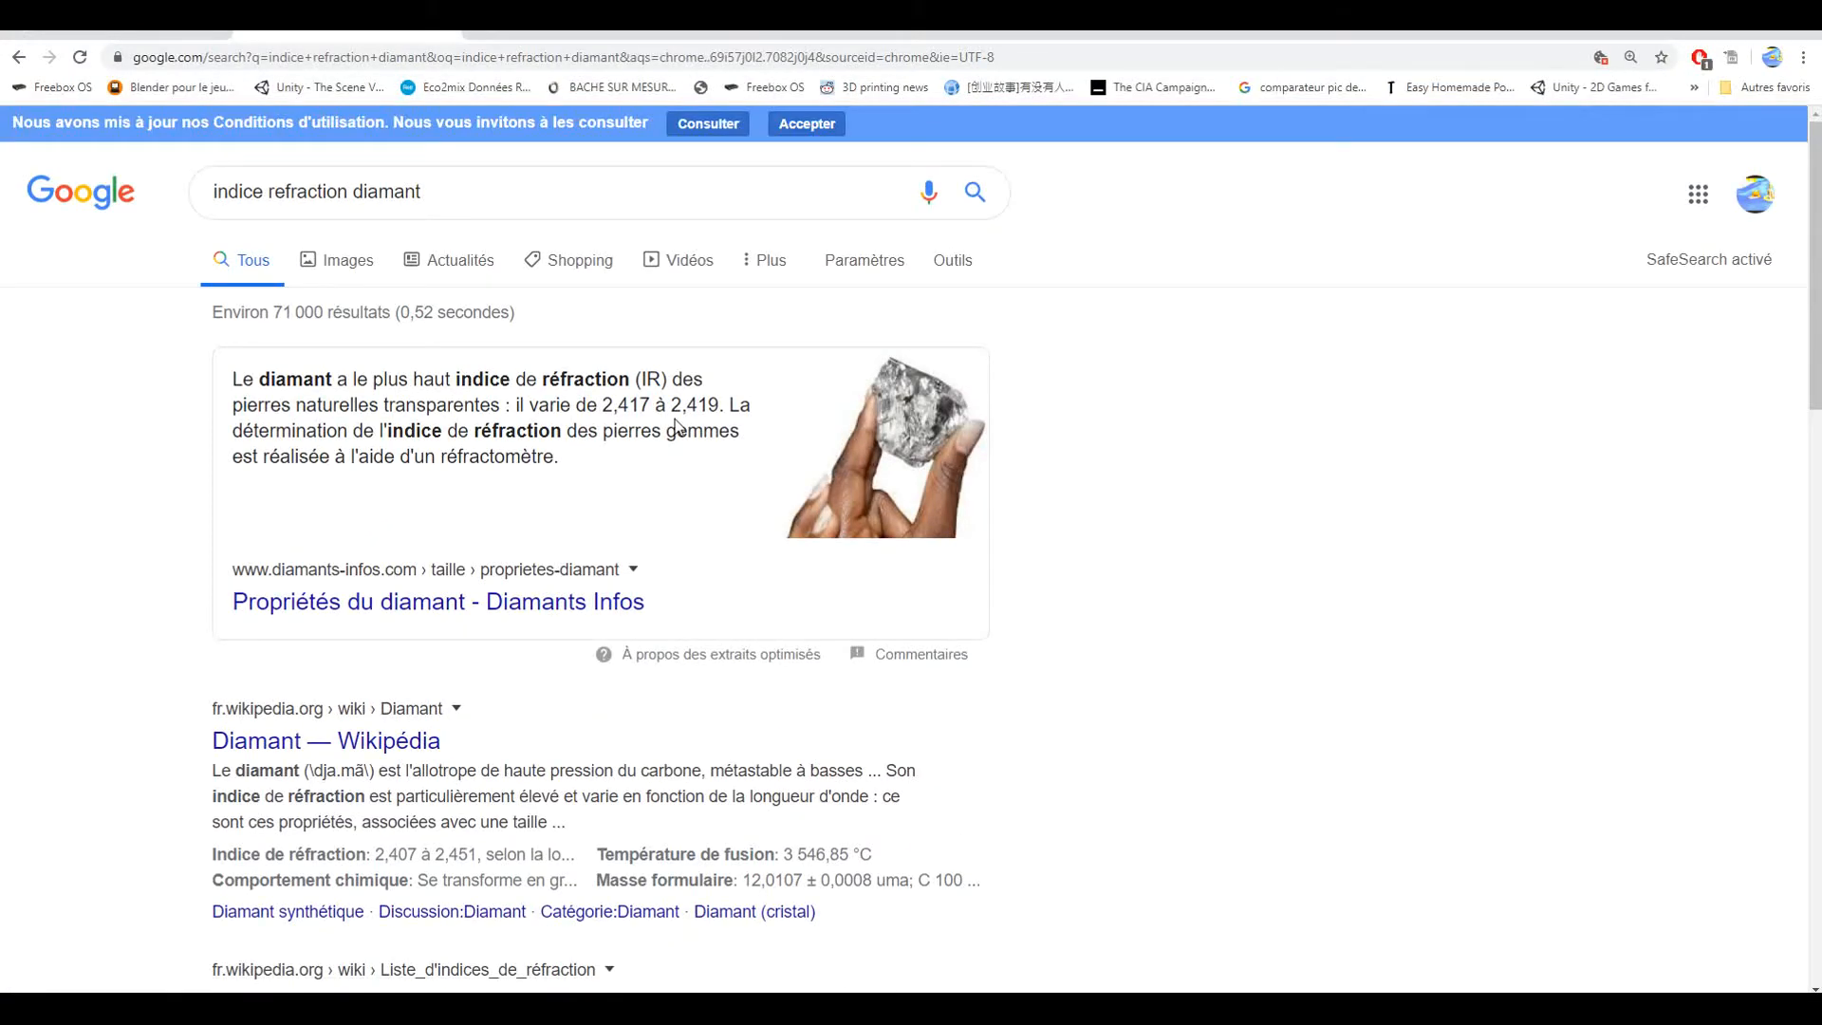
{"action": "left_click_drag", "start_coordinate": [672, 408], "coordinate": [703, 432]}
{"action": "left_click", "coordinate": [1806, 31]}
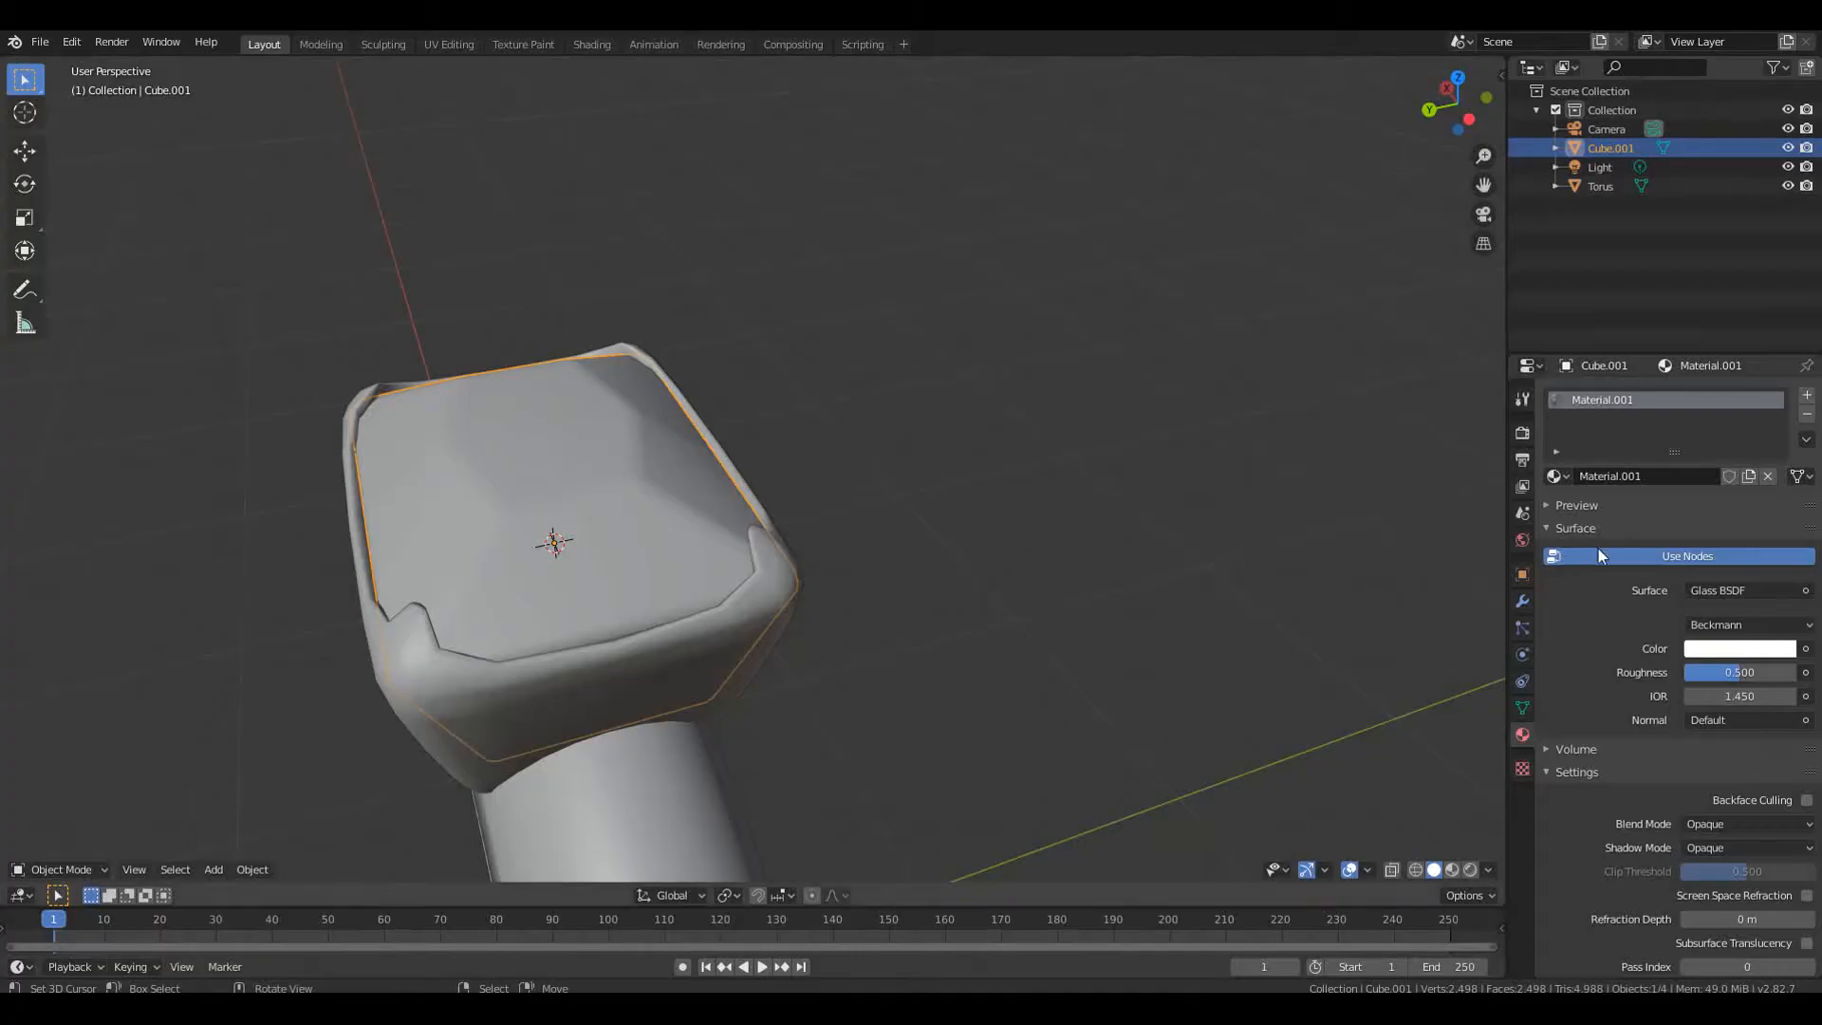
Set the stone's Glass BSDF roughness to 0.05 and its IOR to 2.419
{"action": "left_click", "coordinate": [1741, 674]}
{"action": "type", "text": "0.05"}
{"action": "key", "text": "Return"}
{"action": "left_click", "coordinate": [1731, 696]}
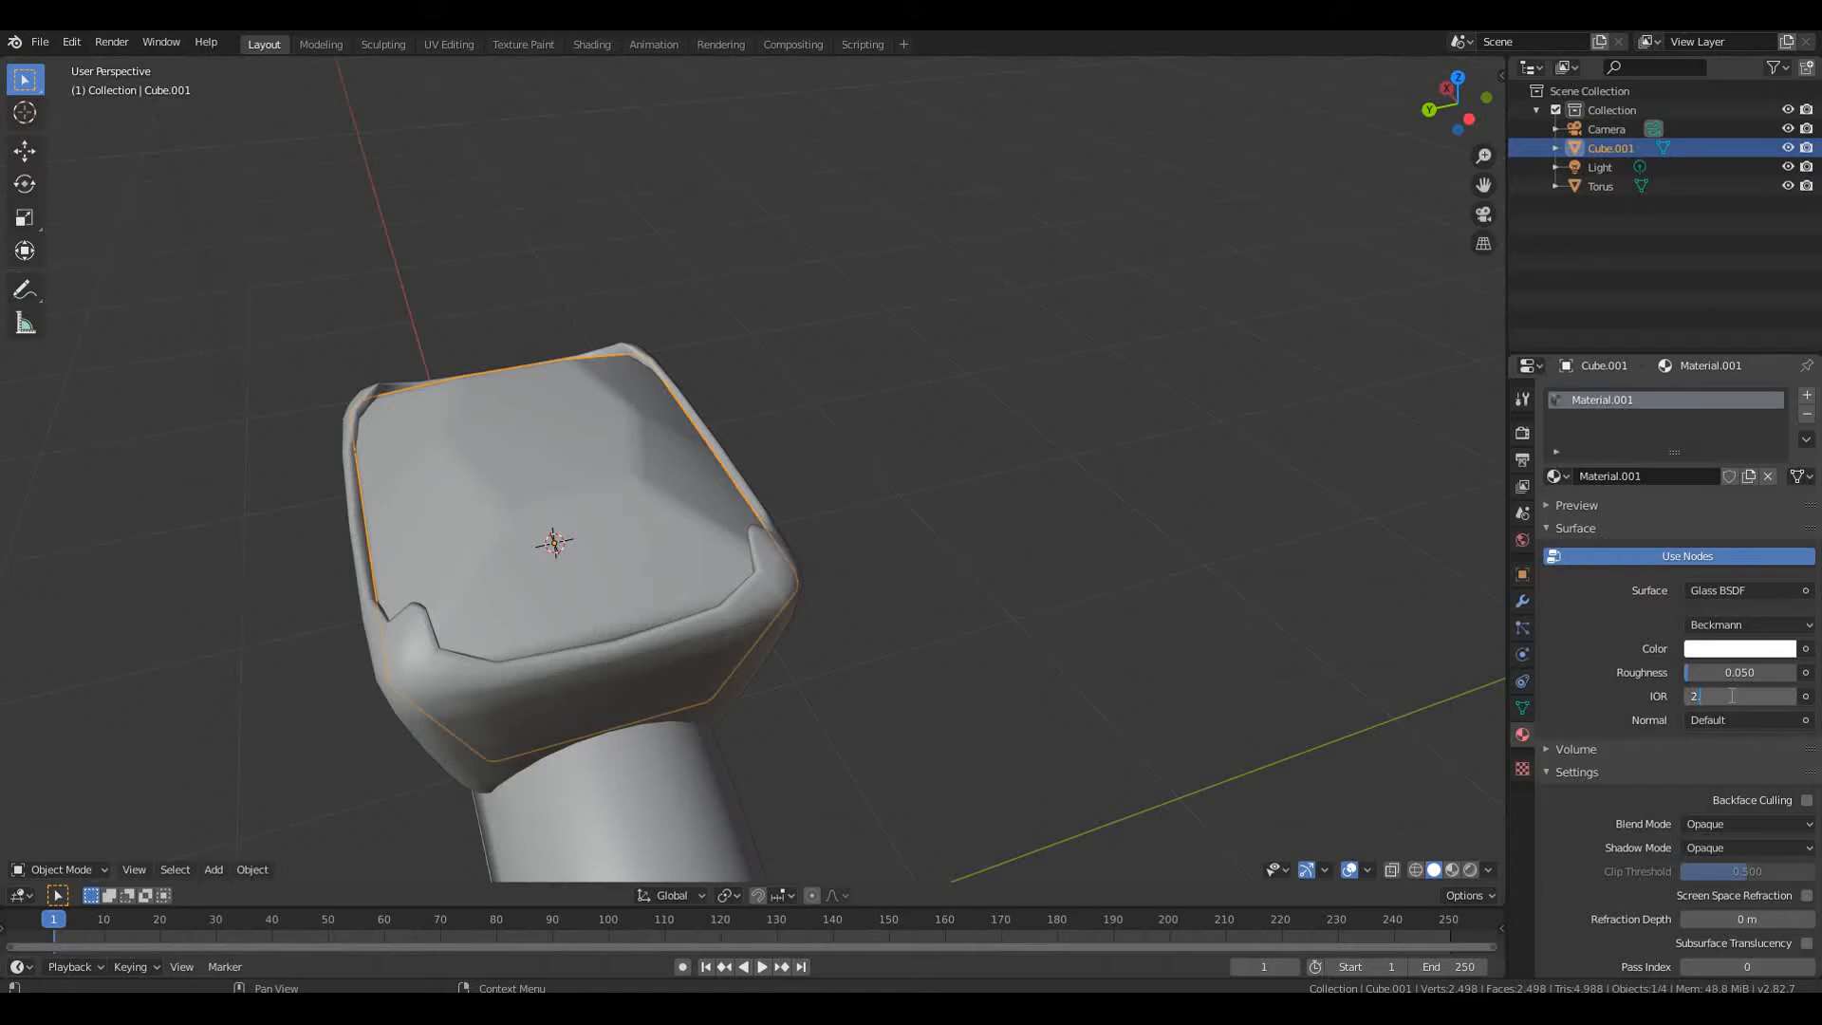
{"action": "type", "text": "2.419"}
{"action": "key", "text": "Return"}
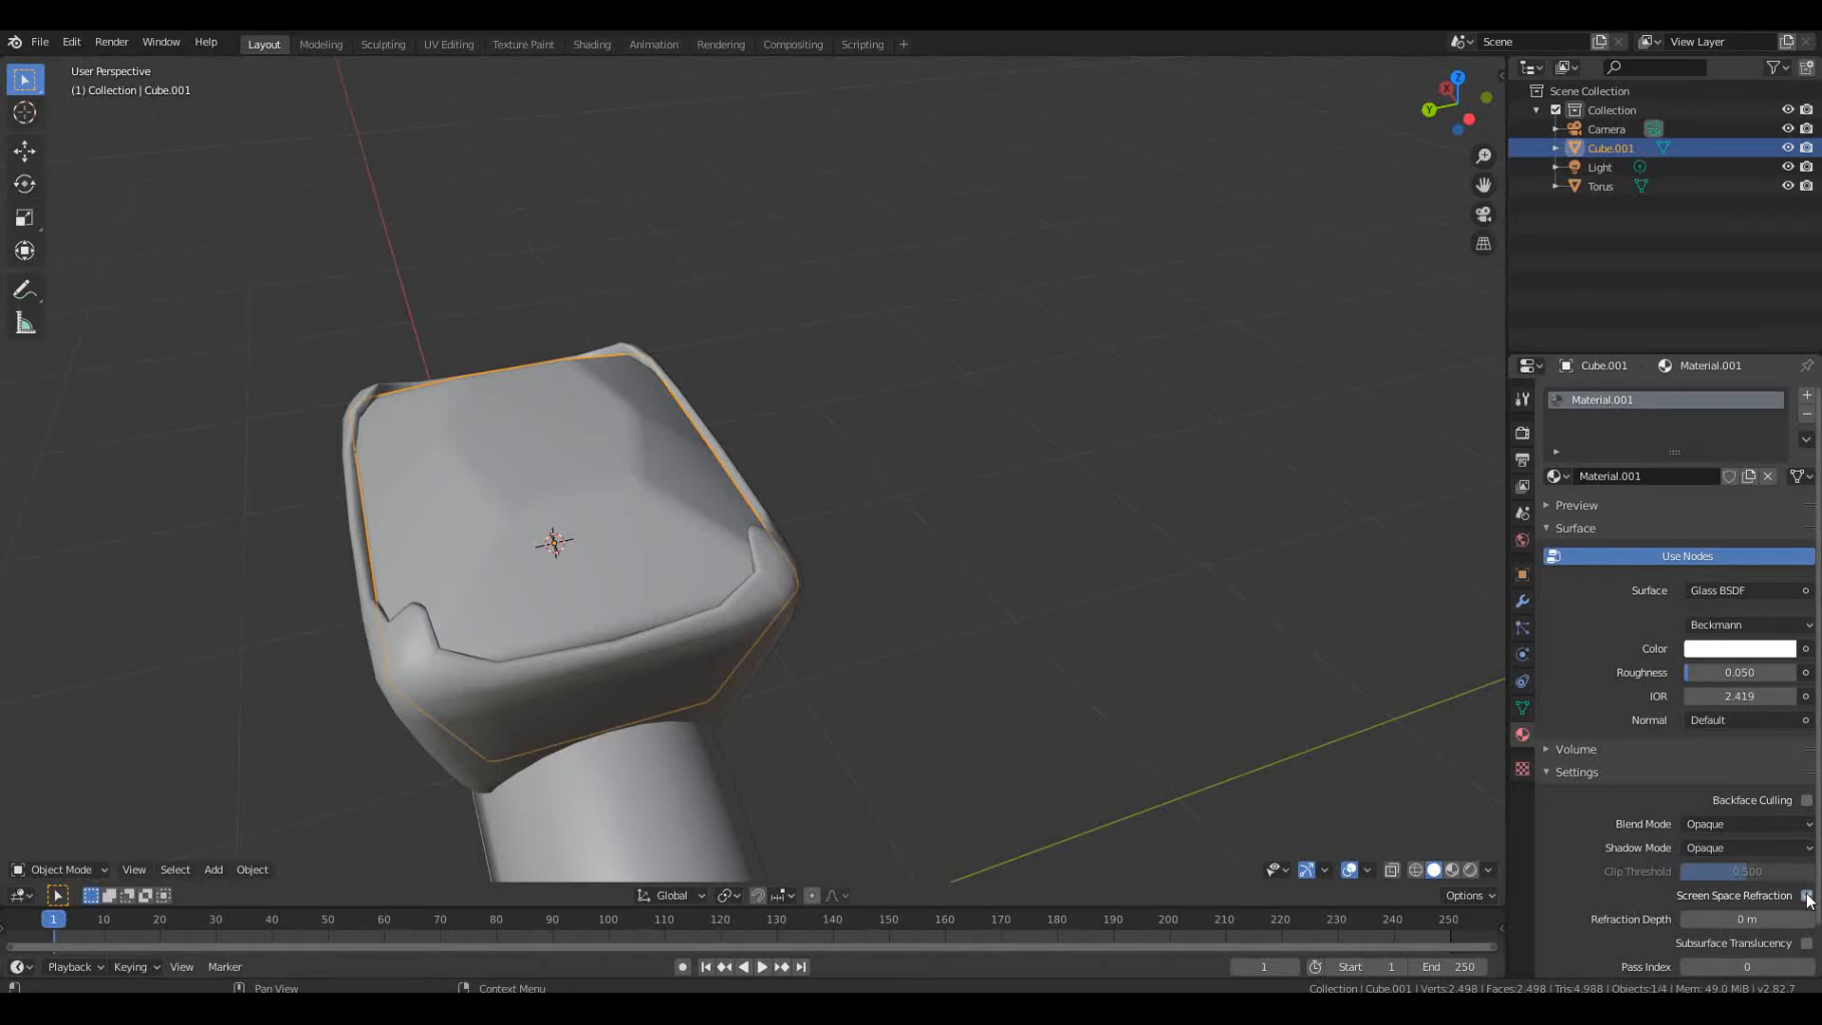
Enable Screen Space Refraction for the stone's material and Screen Space Reflections with Refraction in the Eevee settings
{"action": "left_click", "coordinate": [1523, 433]}
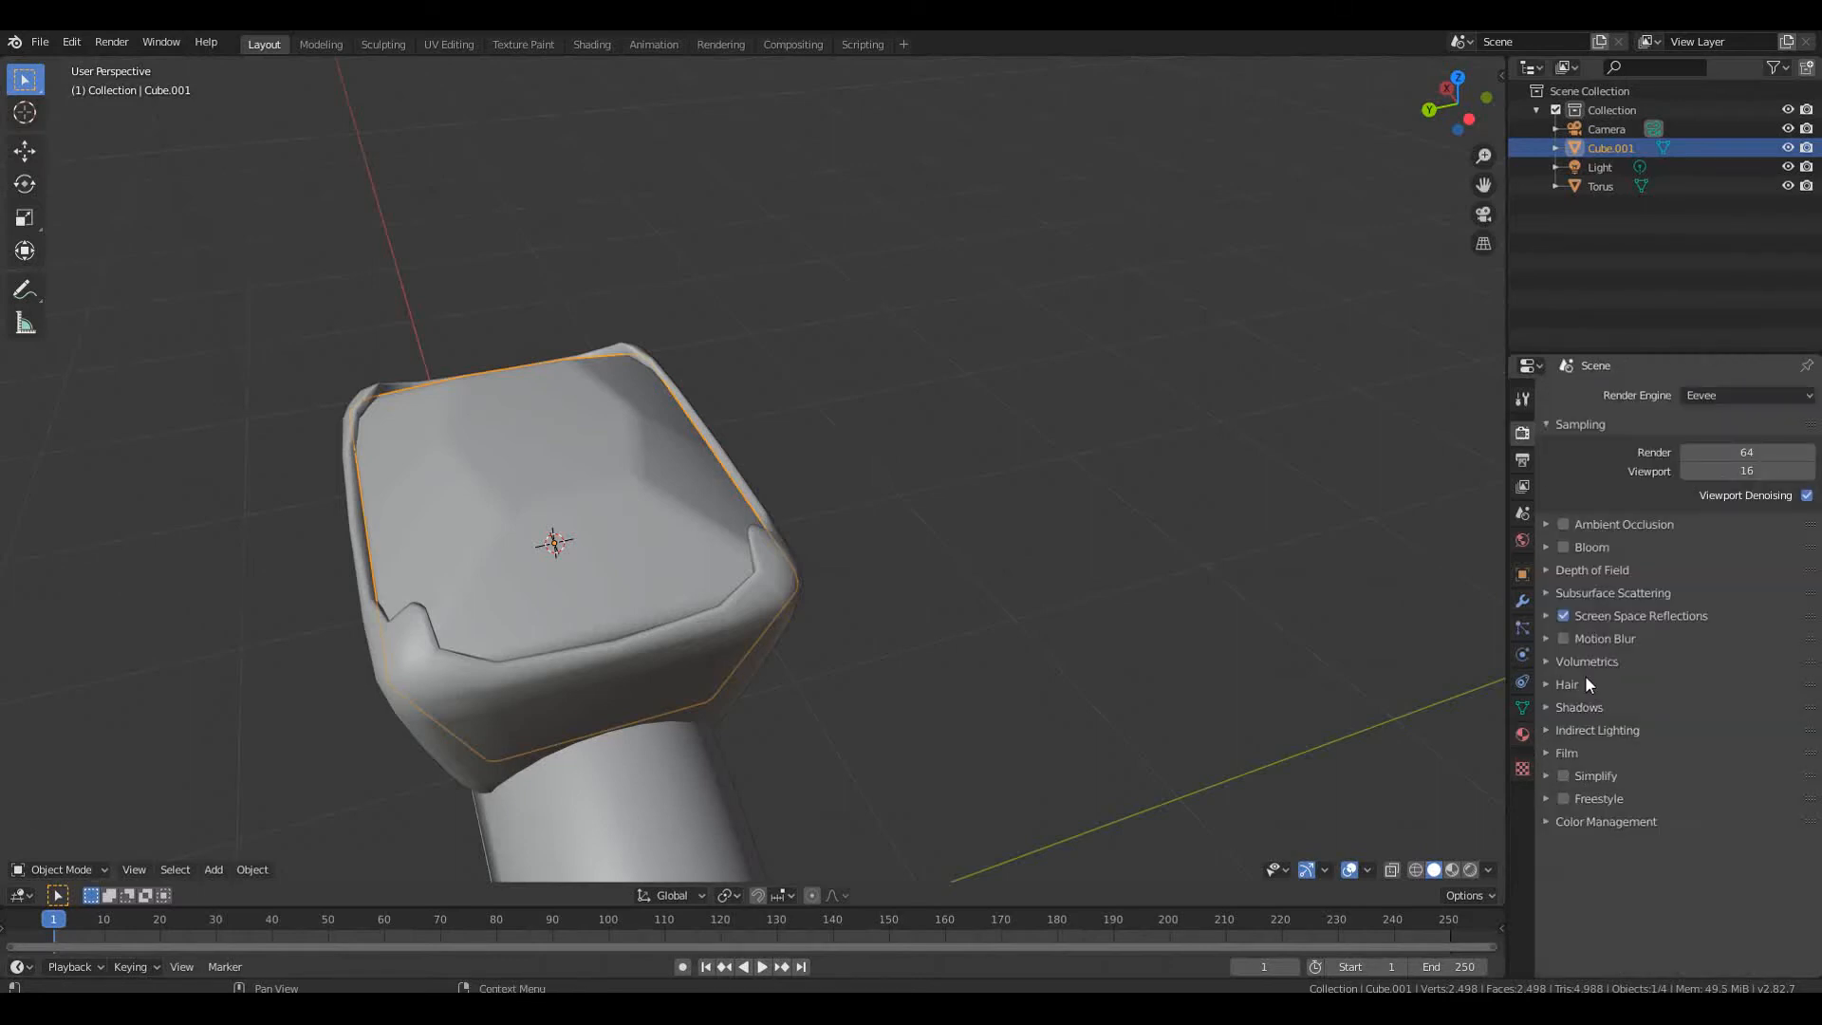
{"action": "left_click", "coordinate": [1546, 615]}
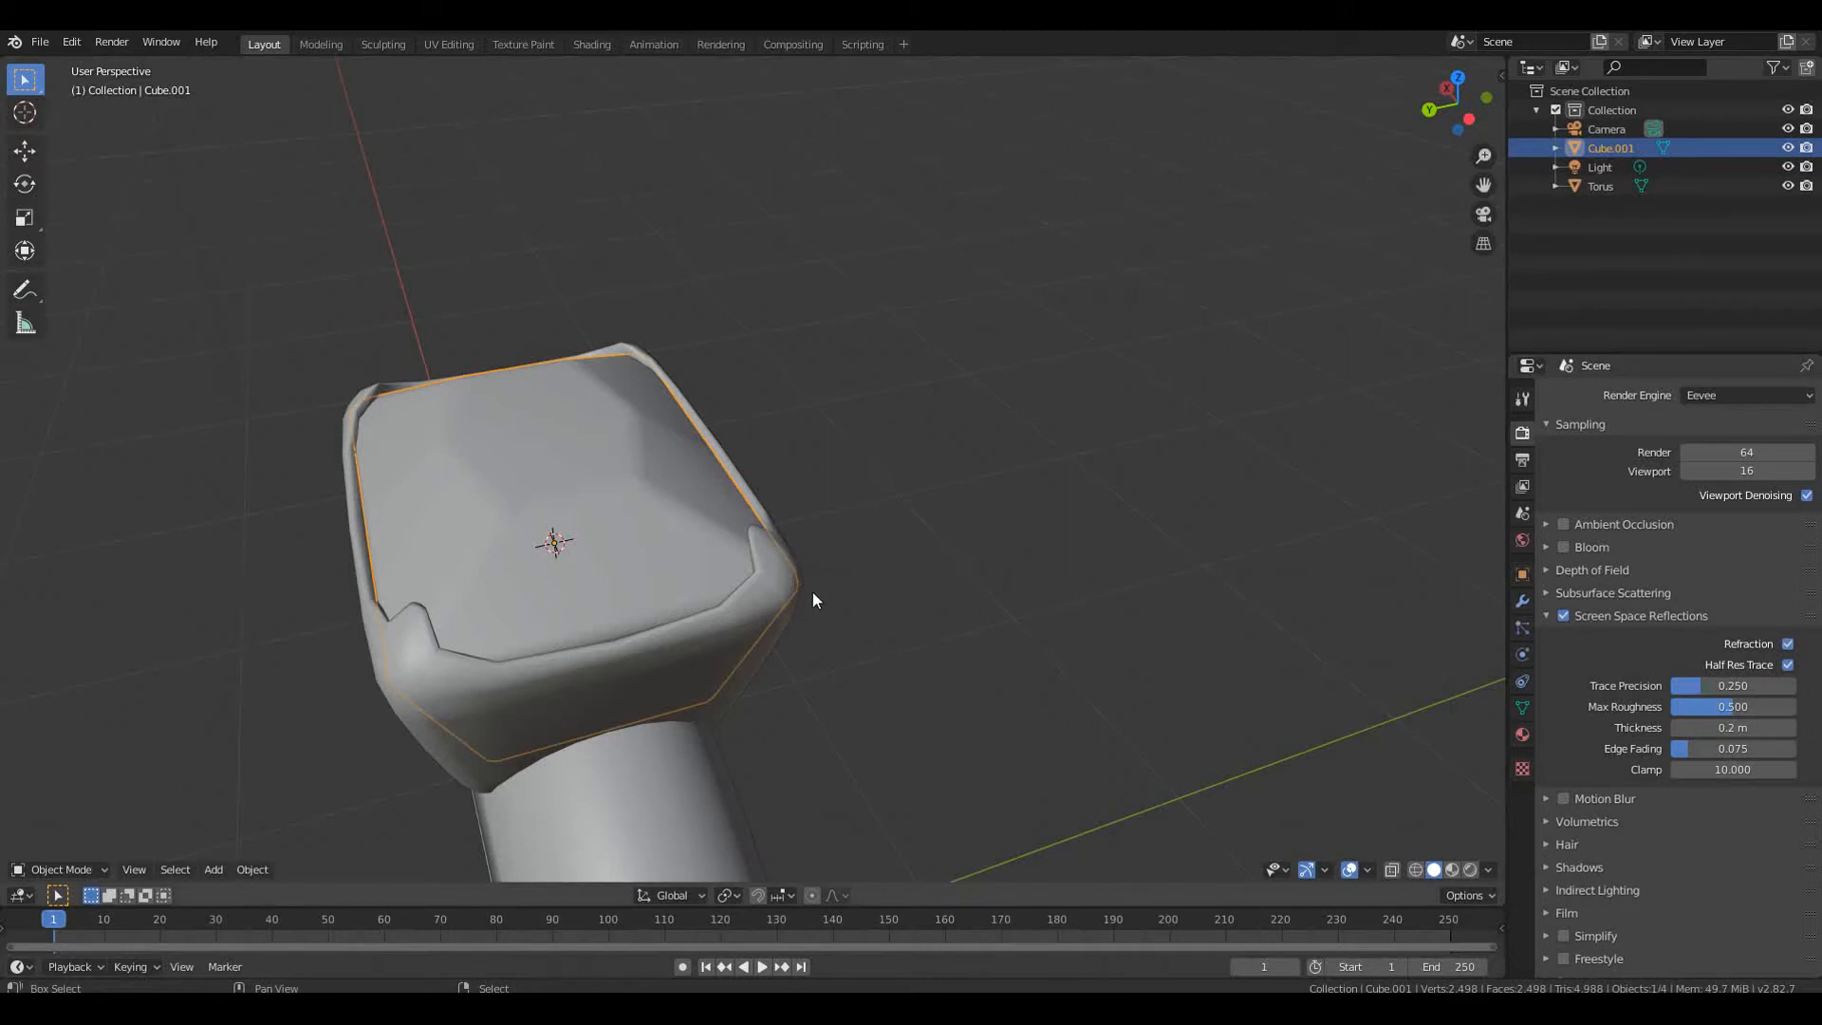
Display the viewport in Rendered shading and view the ring's glass stone from the front
{"action": "key", "text": "shift+z"}
{"action": "key", "text": "z"}
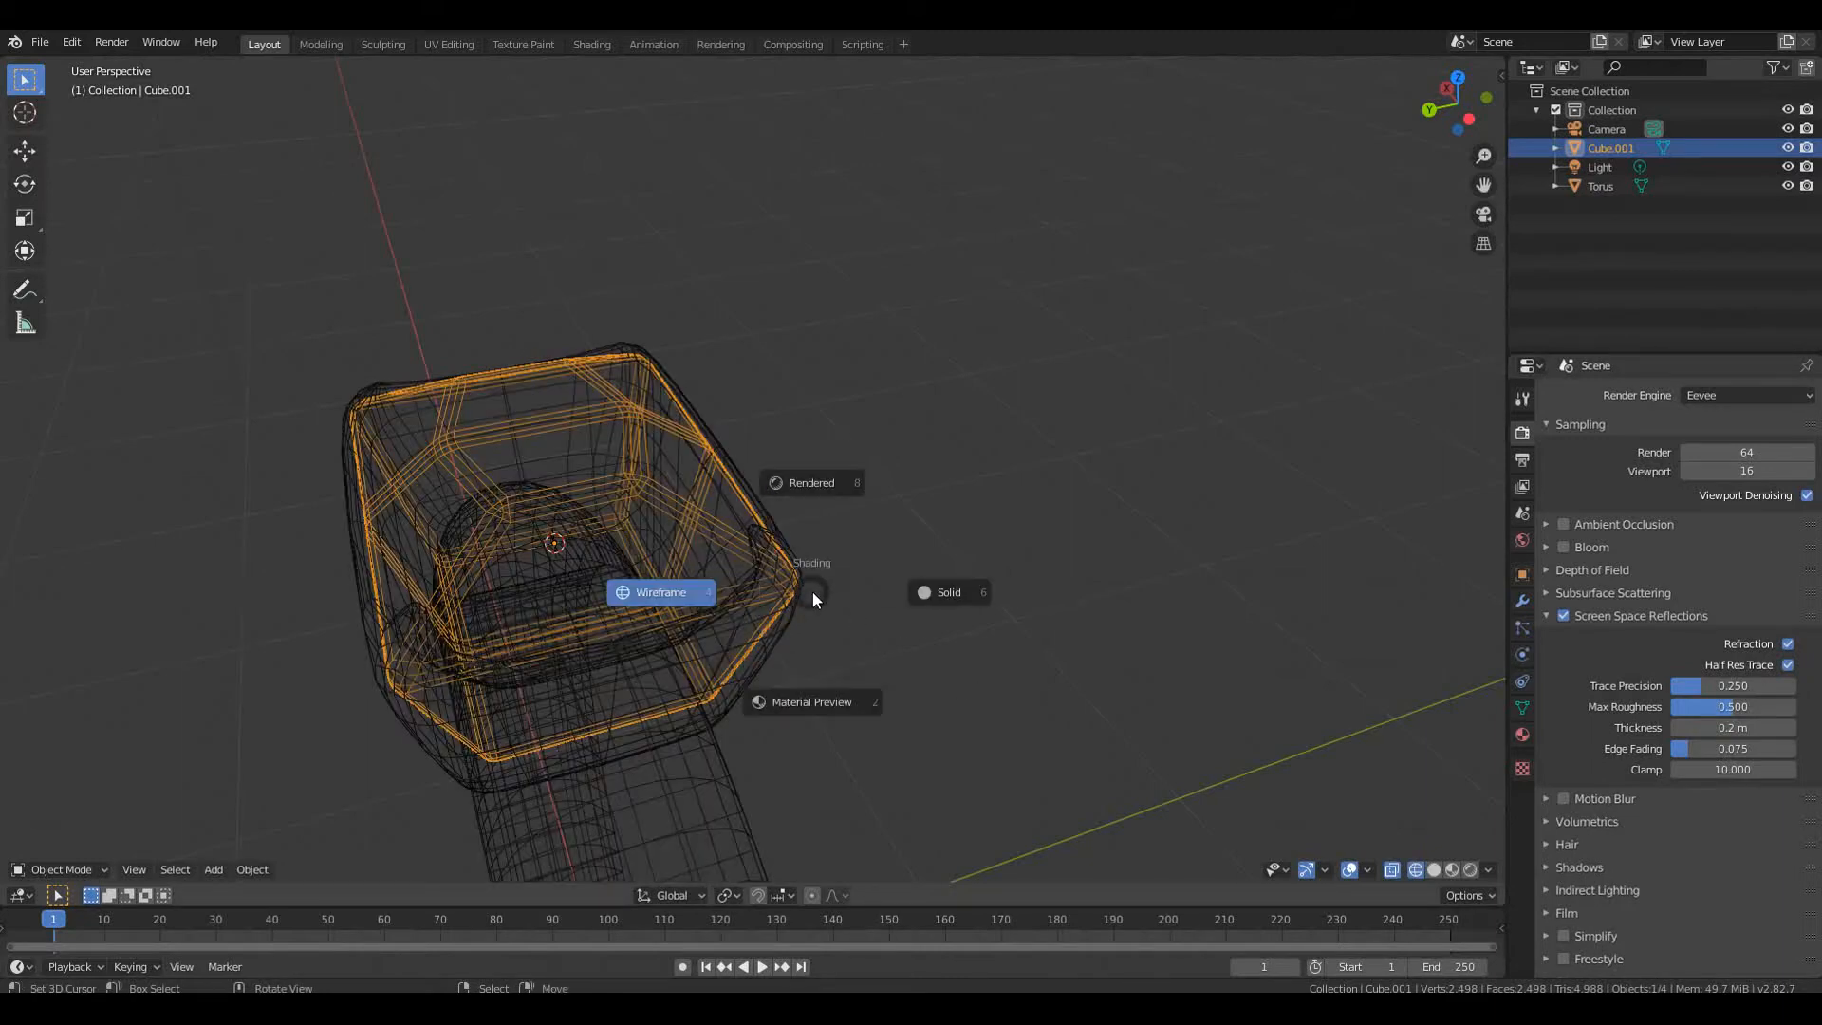
{"action": "left_click", "coordinate": [816, 484]}
{"action": "middle_click_drag", "start_coordinate": [776, 554], "coordinate": [948, 568]}
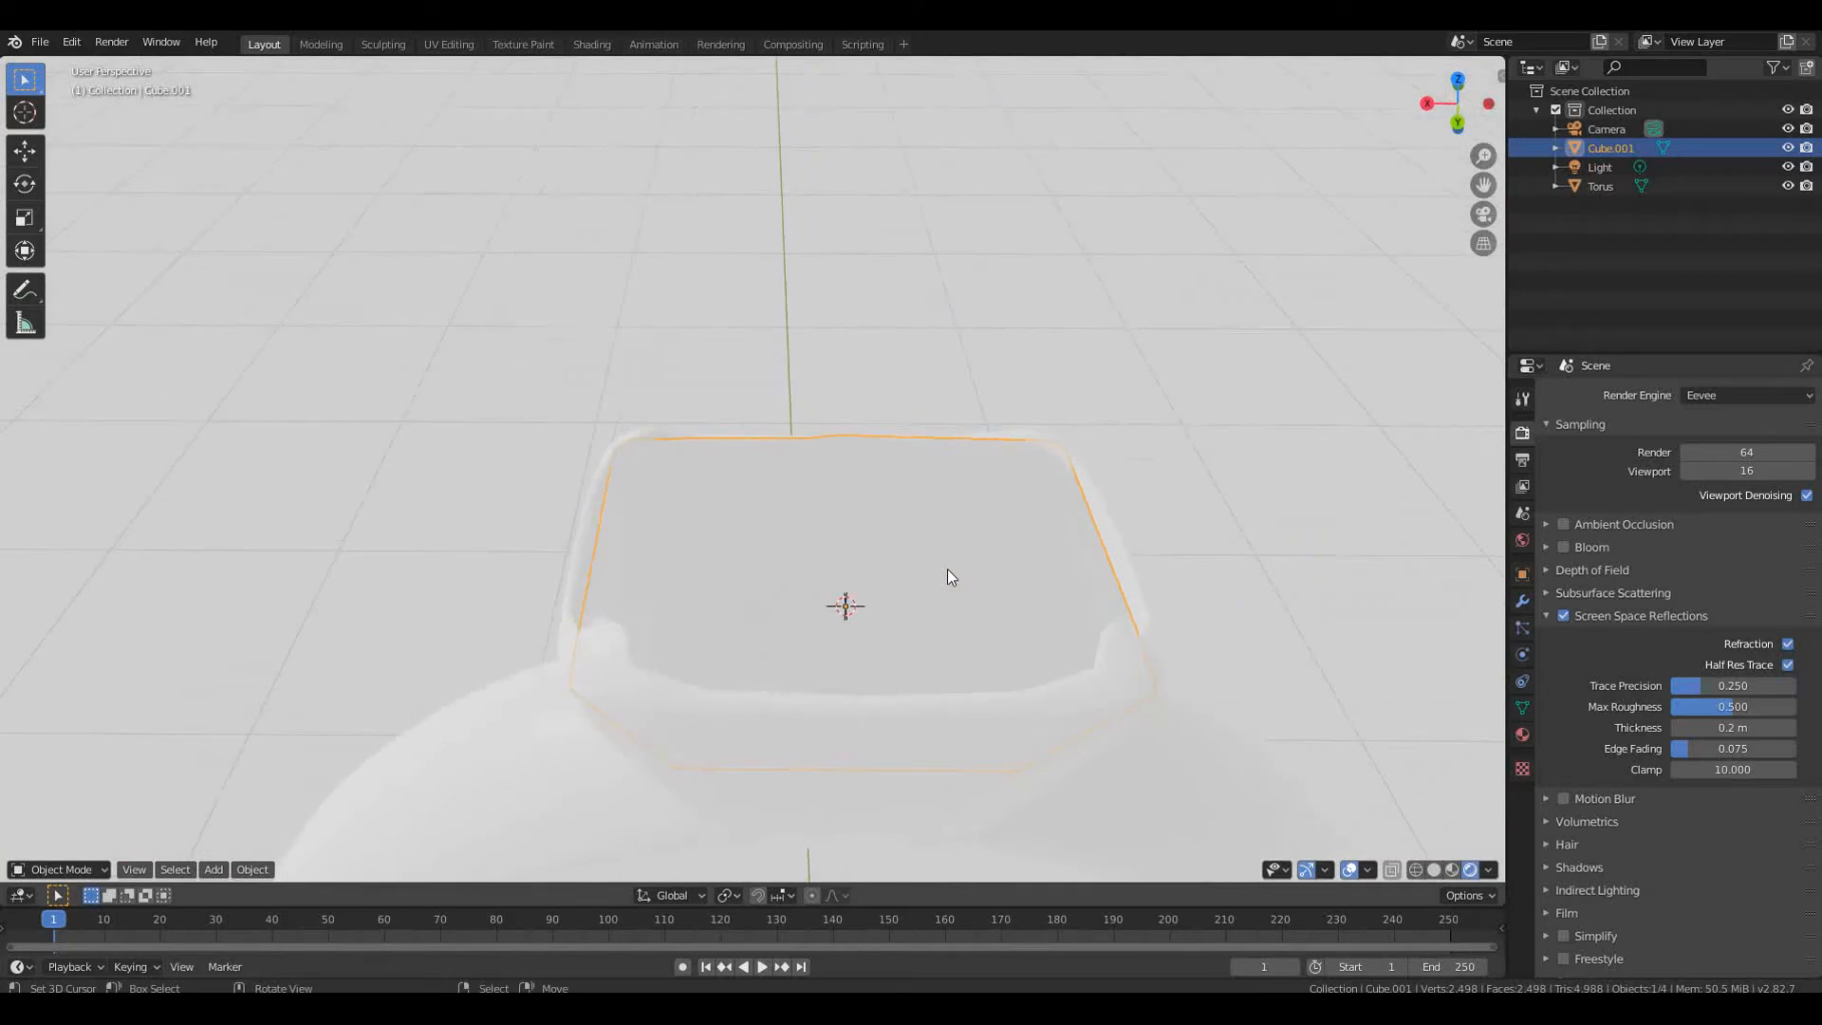
Tint the stone's Glass BSDF color a light violet-blue with hue about 0.66 and saturation about 0.49
{"action": "left_click", "coordinate": [1523, 734]}
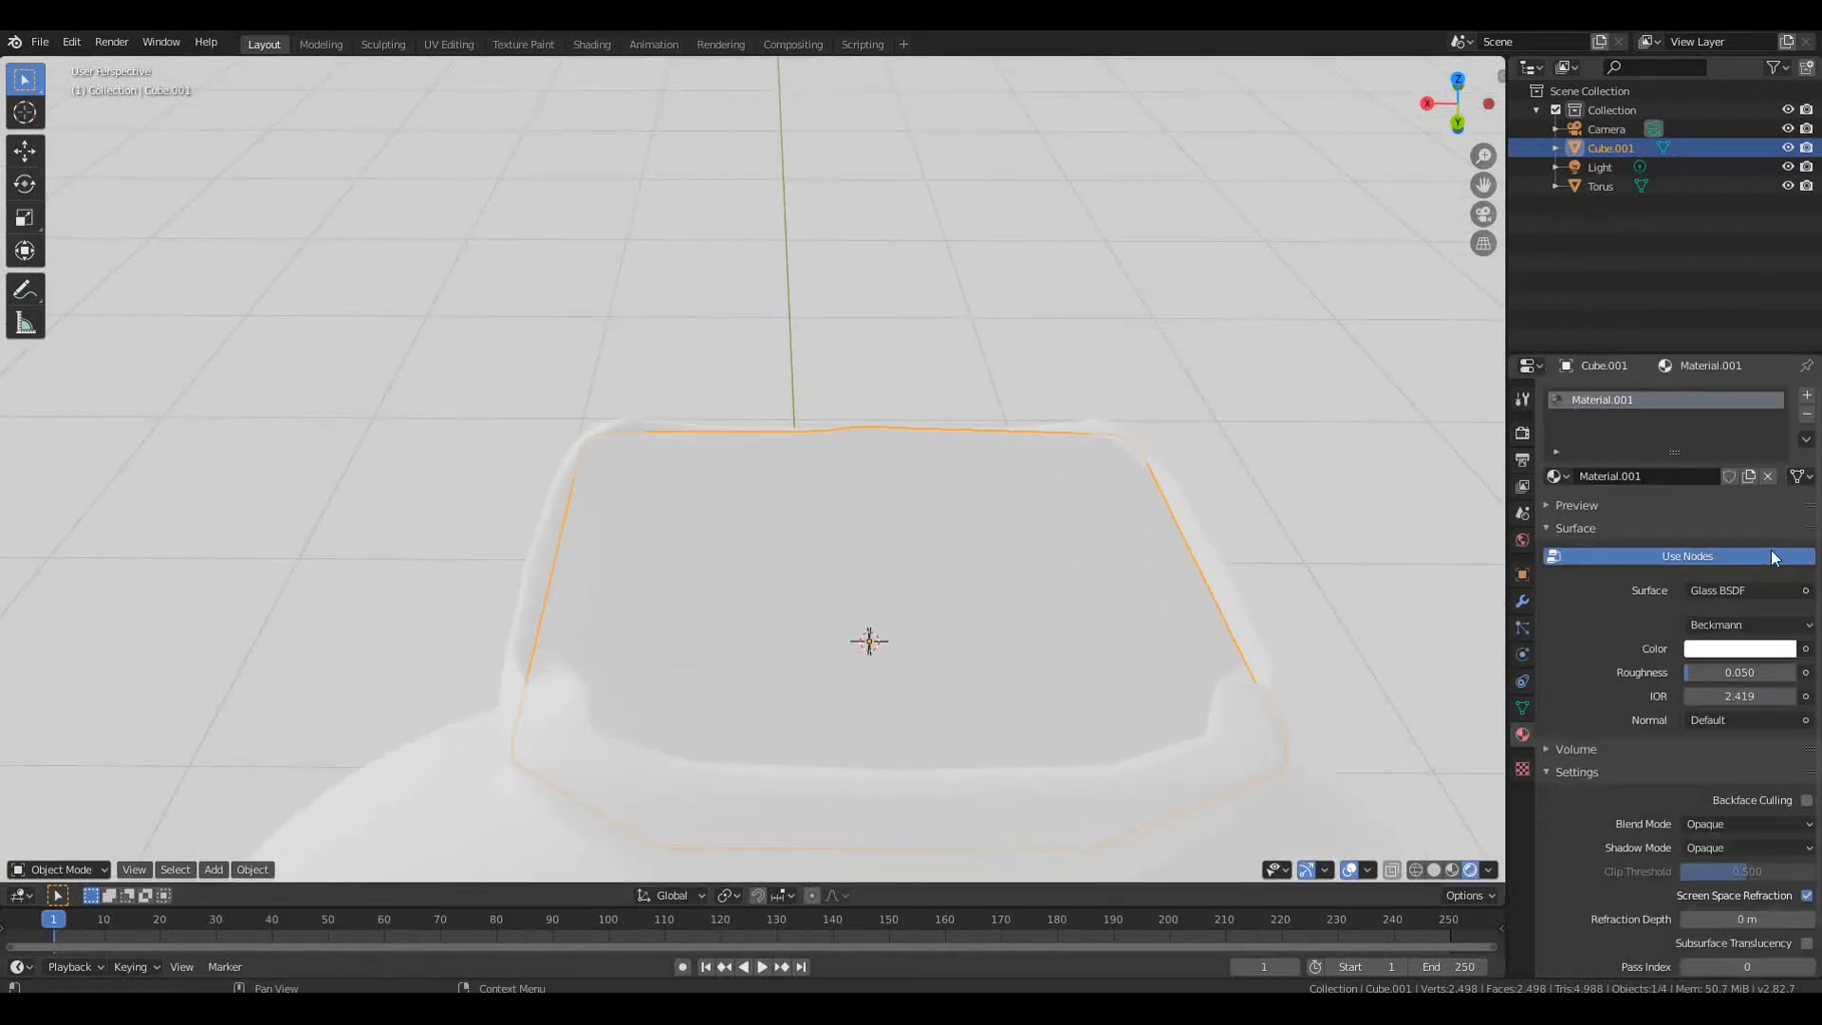
{"action": "left_click", "coordinate": [1731, 651]}
{"action": "left_click_drag", "start_coordinate": [1720, 437], "coordinate": [1727, 422]}
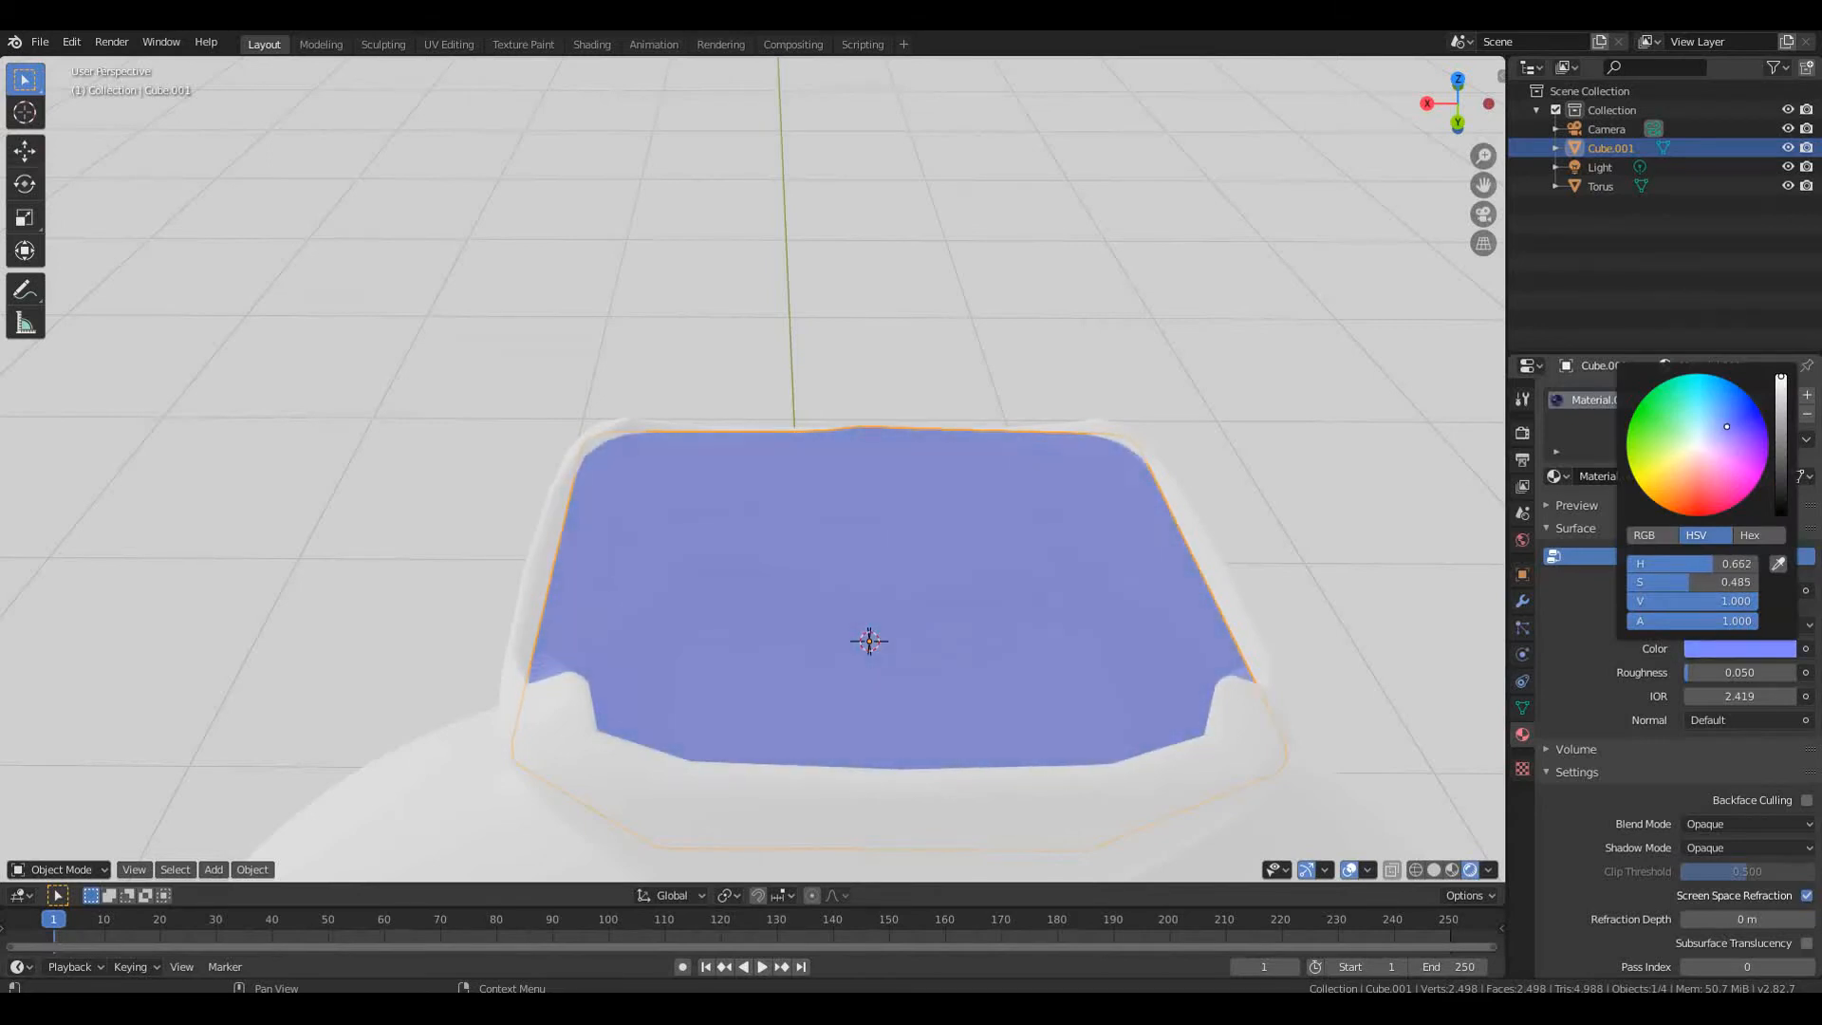
{"action": "scroll", "coordinate": [1199, 546], "scroll_direction": "down", "scroll_amount": 5}
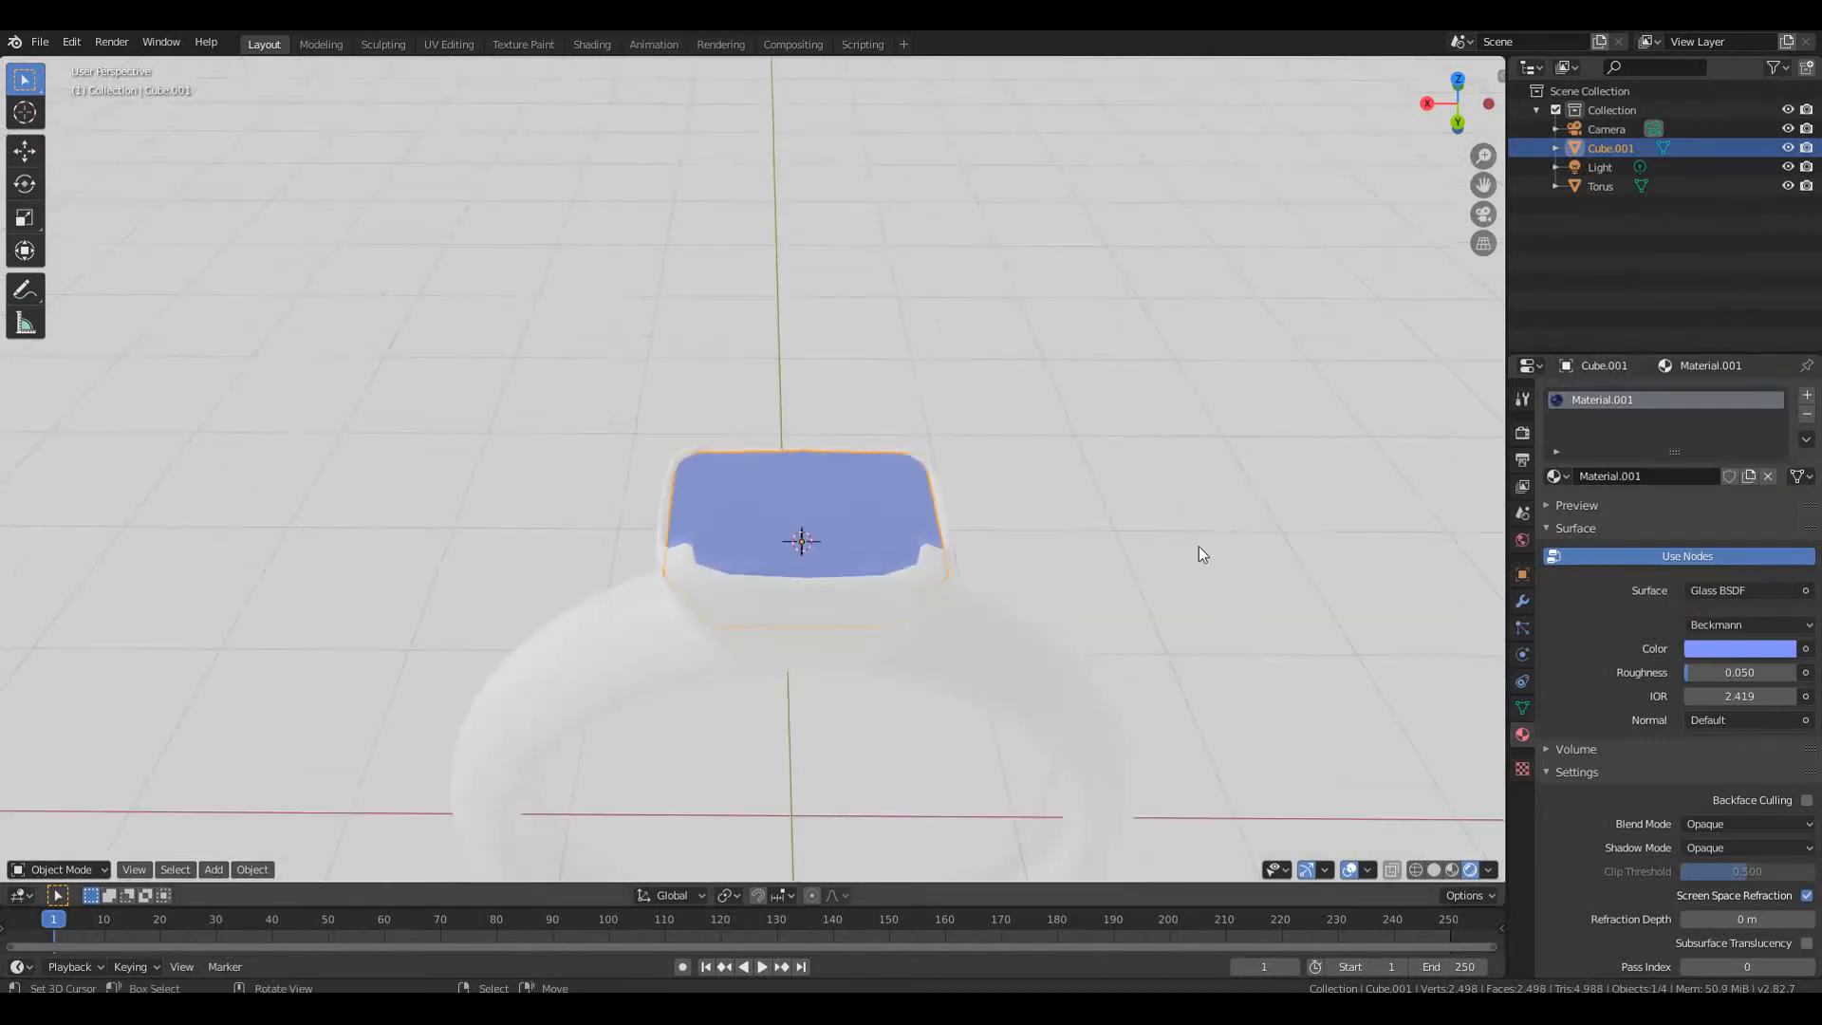
Give the ring band a new Principled BSDF material with metallic about 0.78 and roughness about 0.23, with the material preview shown
{"action": "middle_click_drag", "start_coordinate": [1199, 546], "coordinate": [1111, 559]}
{"action": "left_click", "coordinate": [800, 652]}
{"action": "left_click", "coordinate": [1604, 475]}
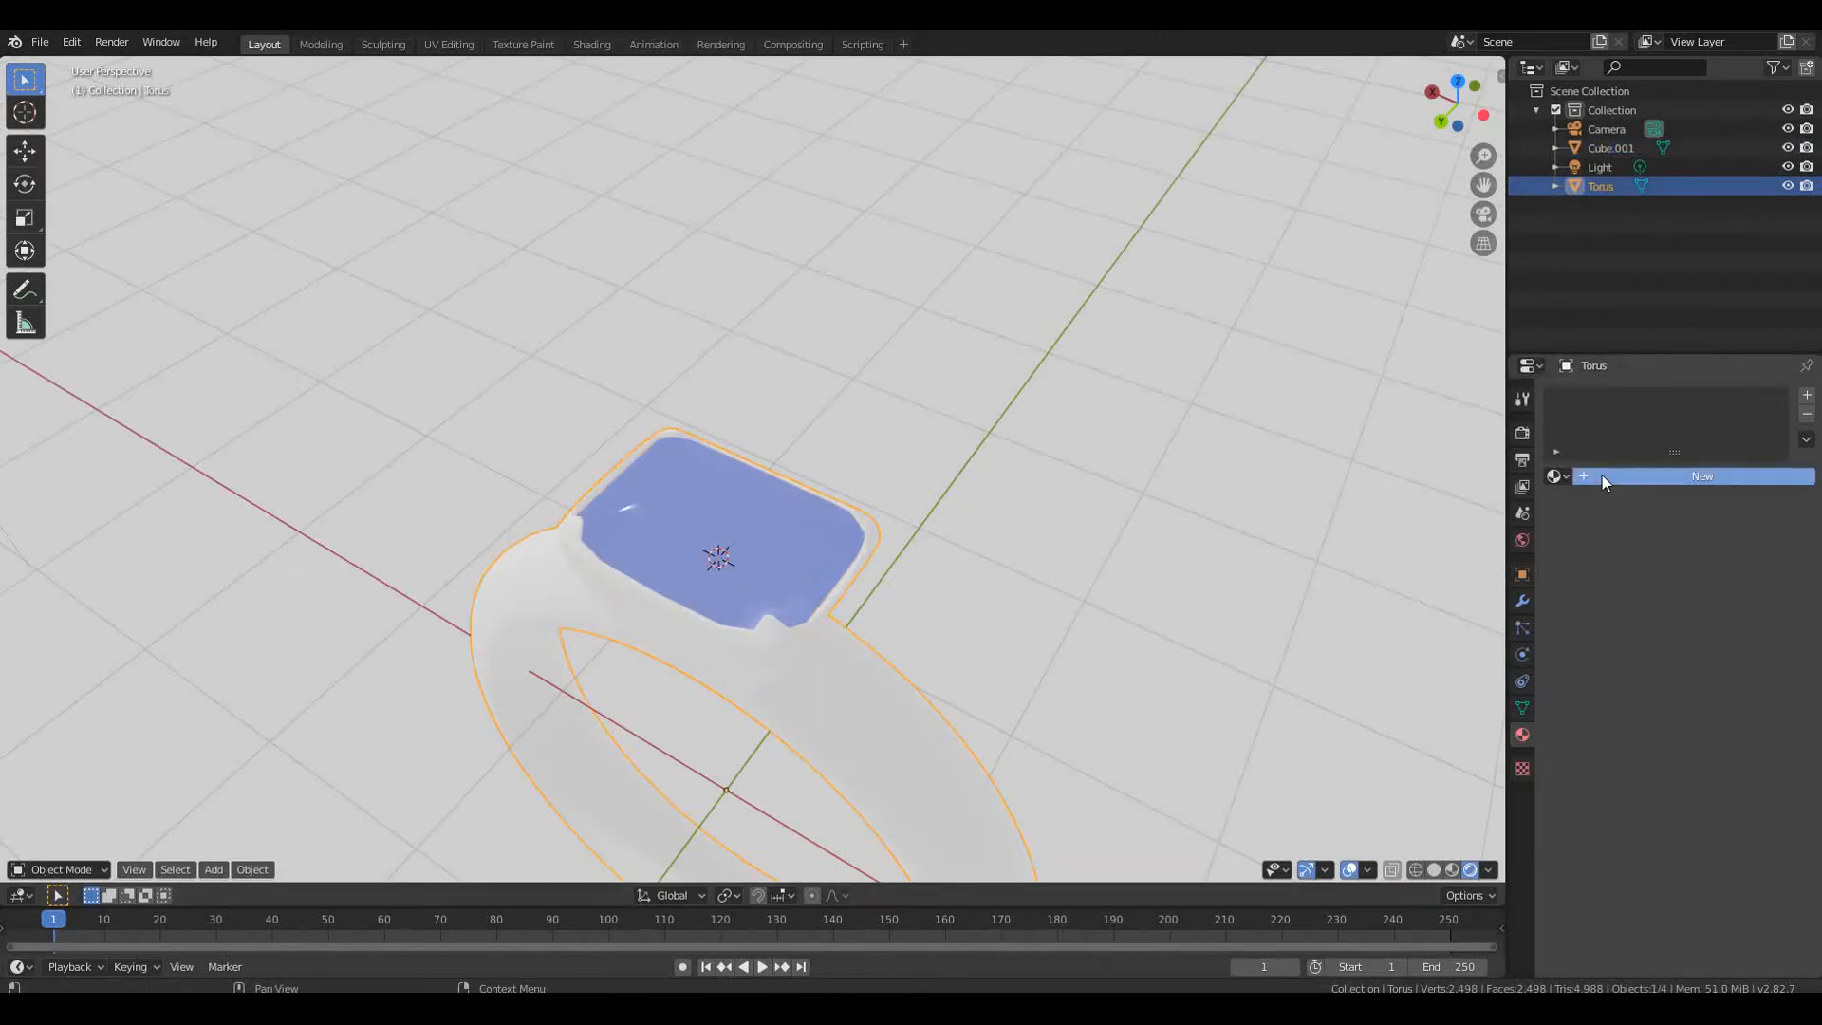
{"action": "left_click", "coordinate": [1729, 589]}
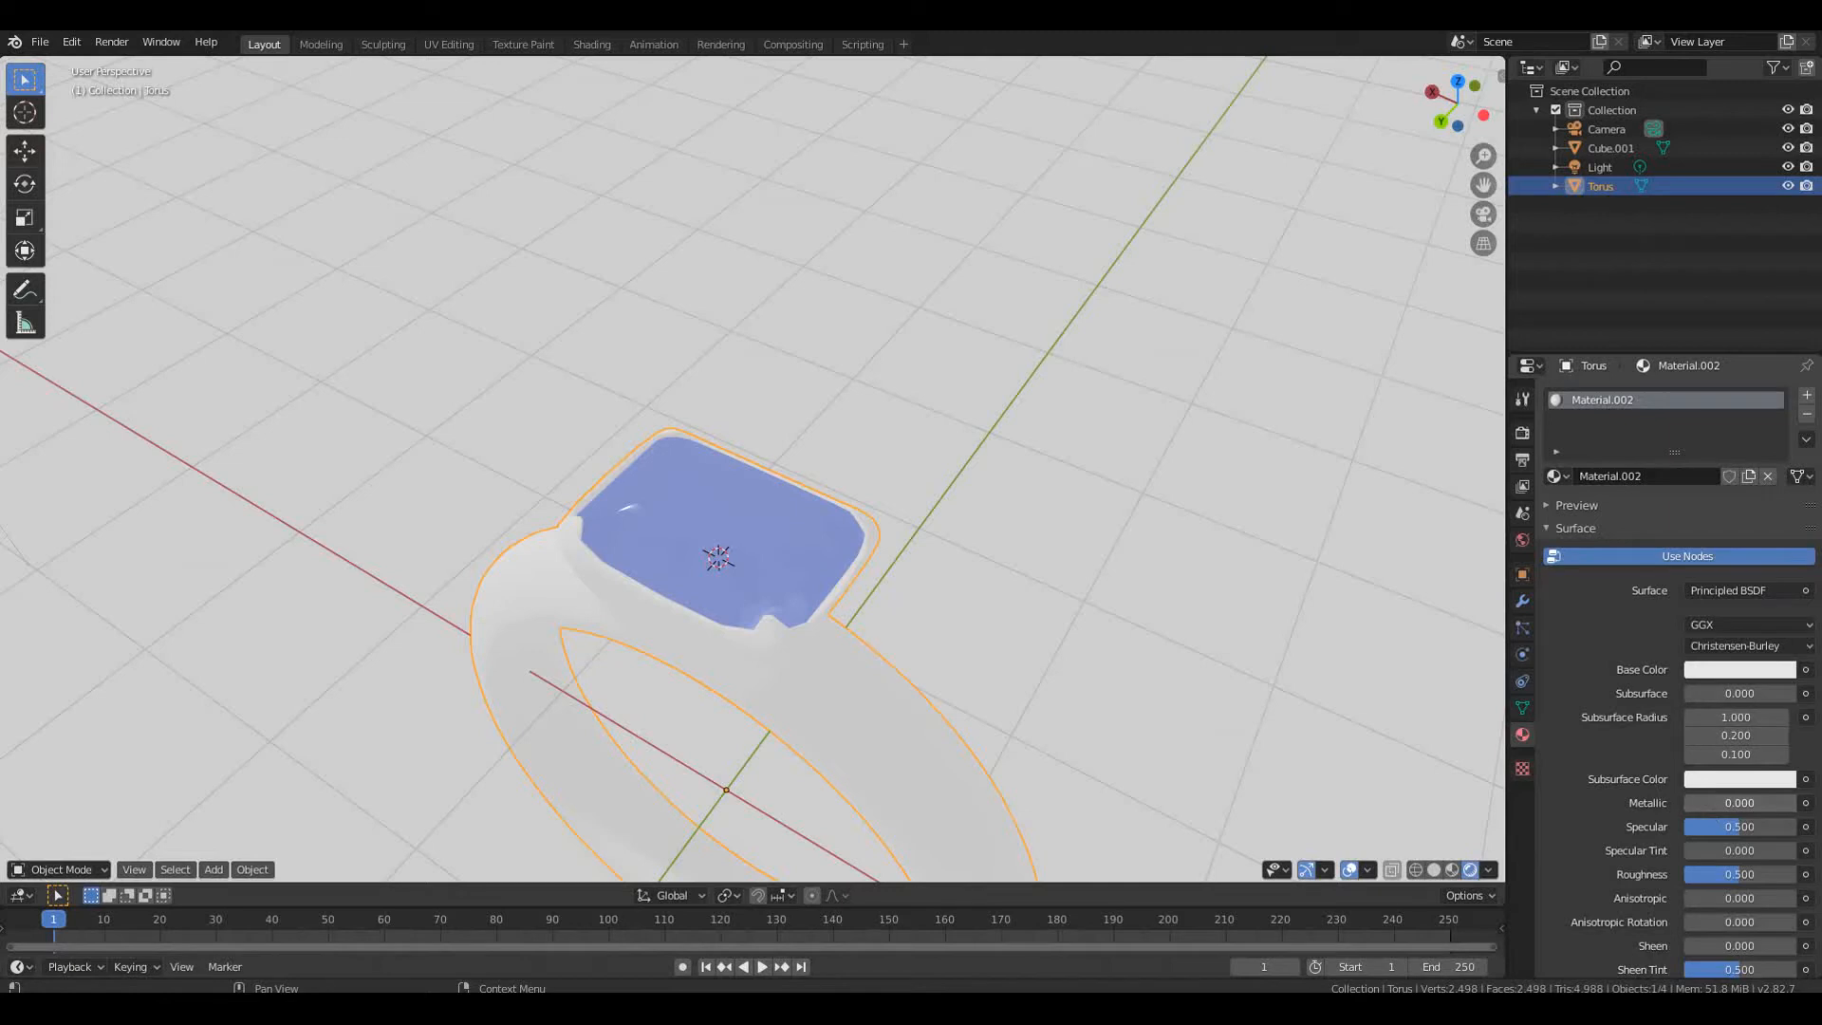
{"action": "left_click_drag", "start_coordinate": [1707, 803], "coordinate": [1773, 803]}
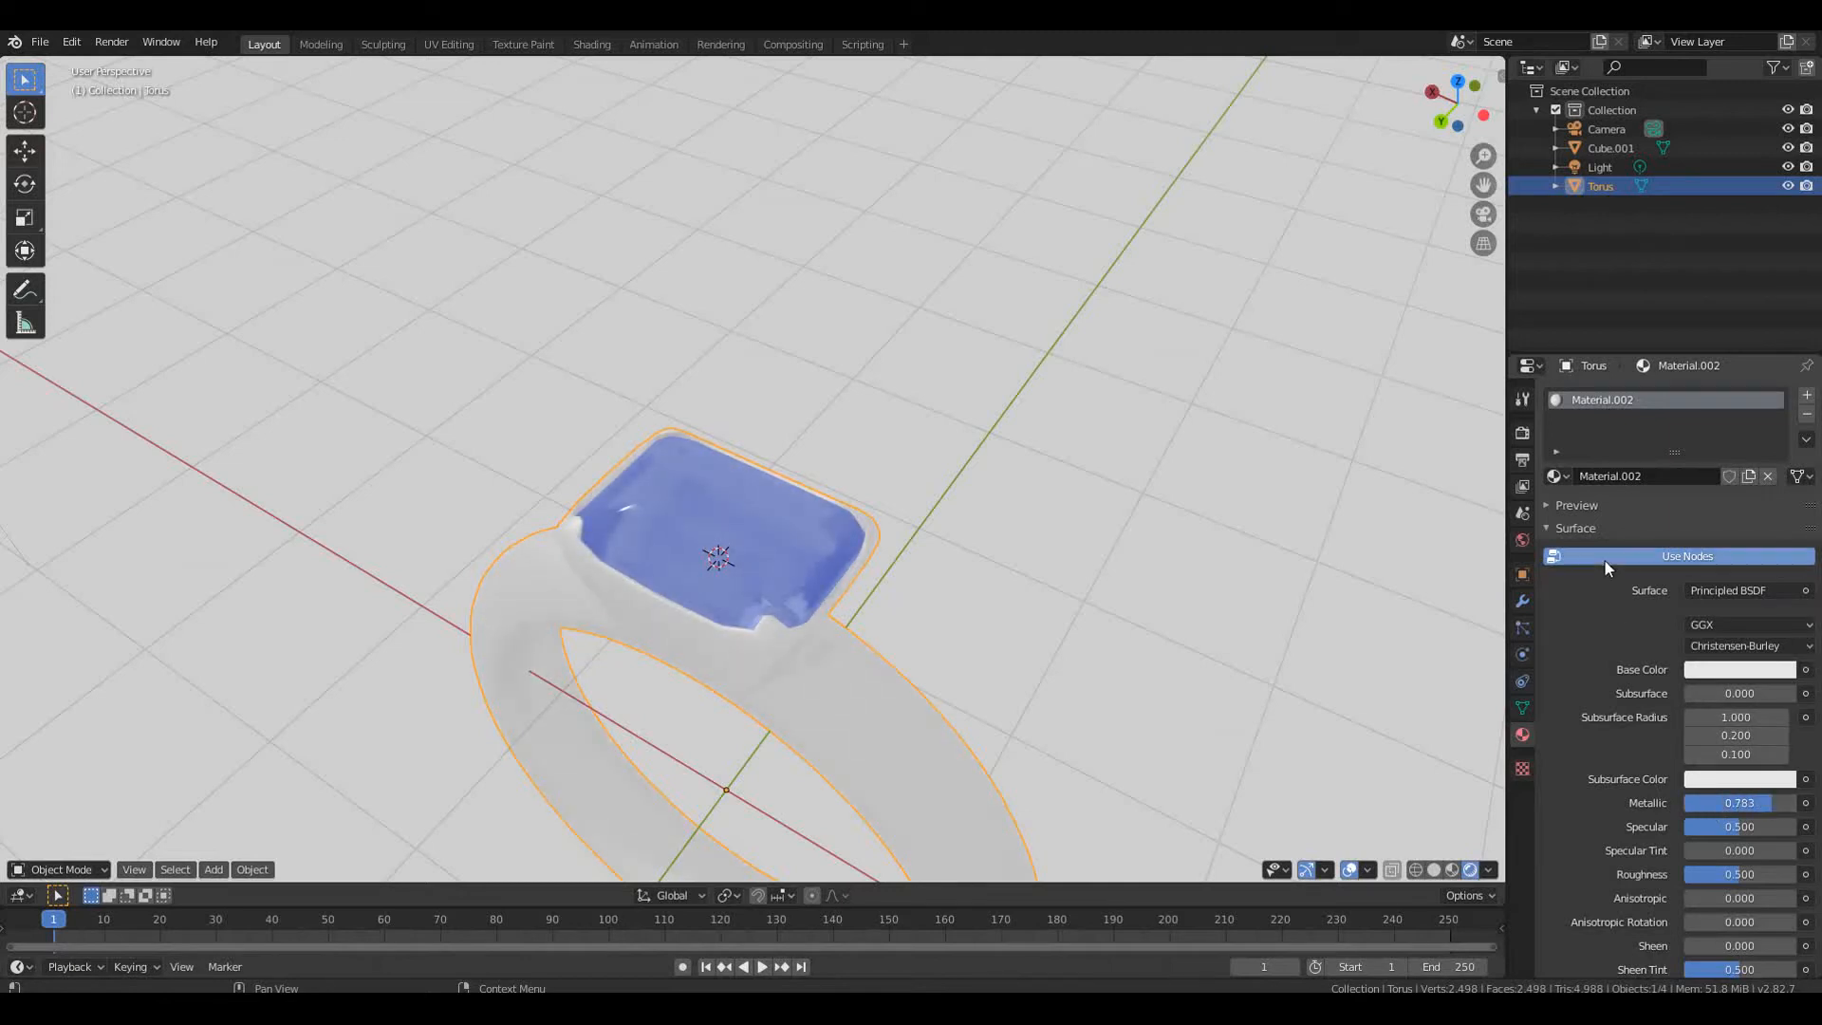
{"action": "left_click", "coordinate": [1604, 503]}
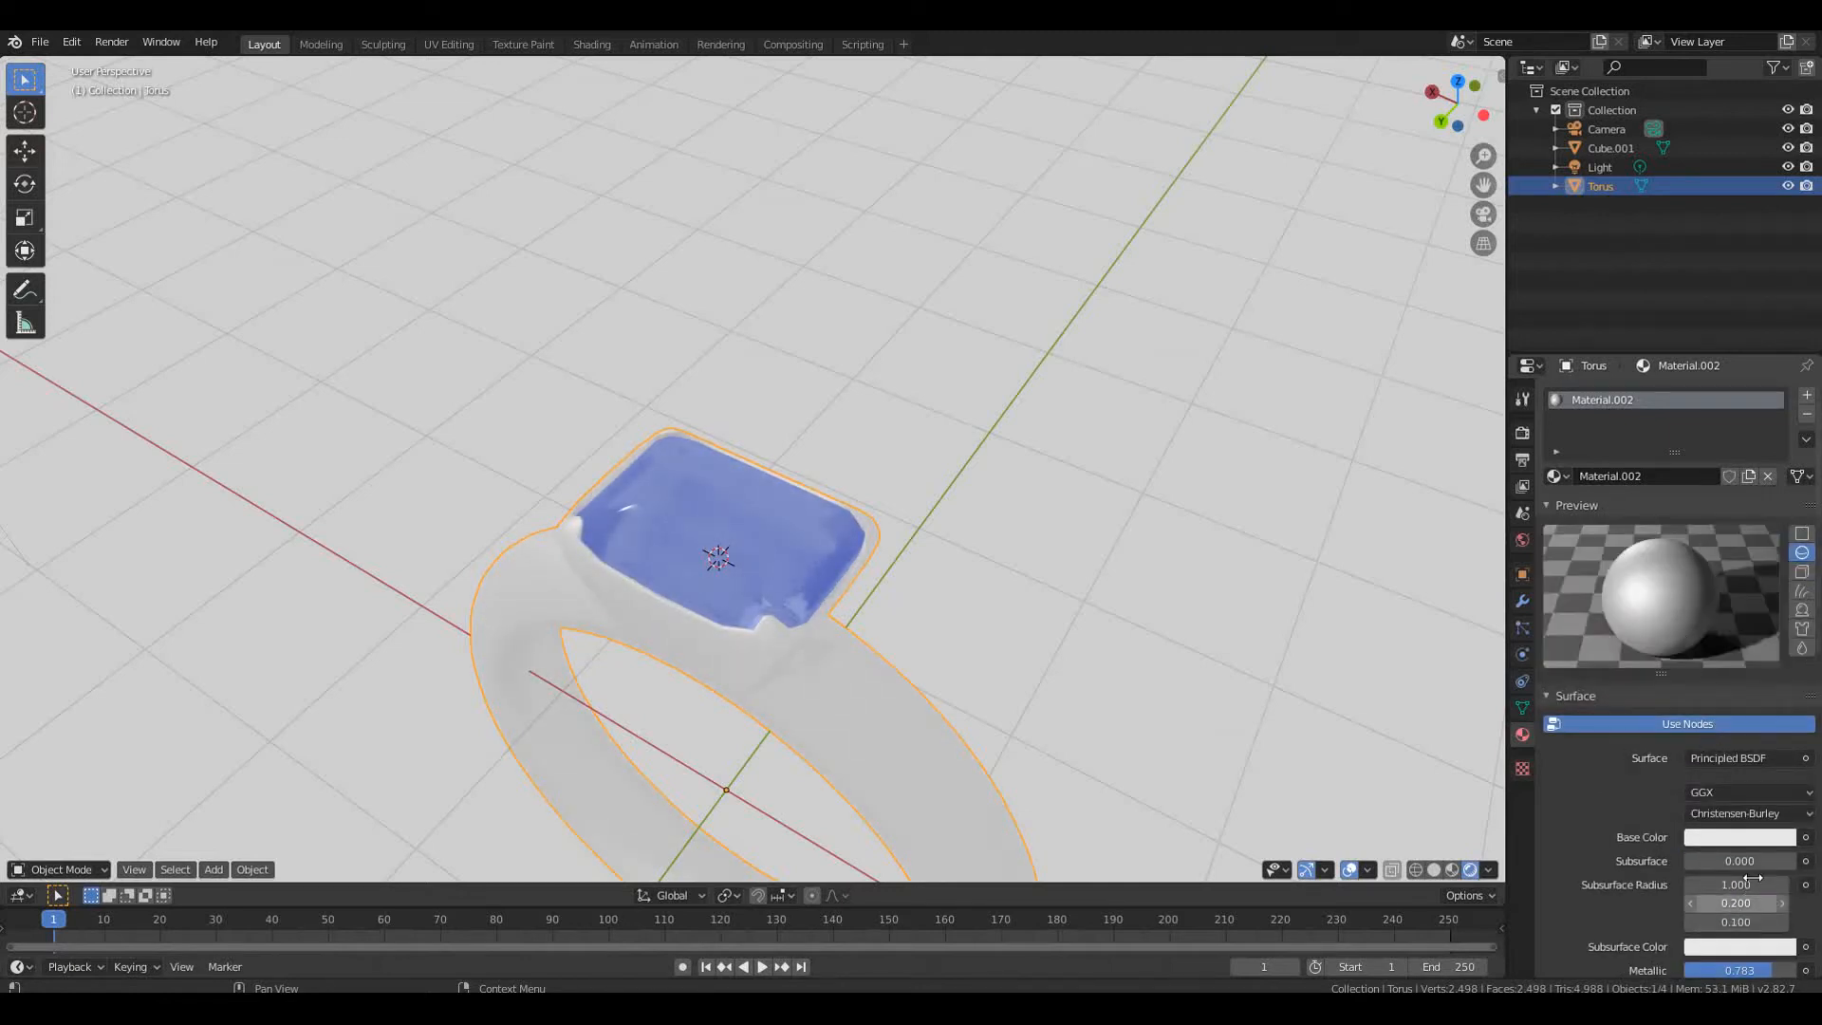
{"action": "scroll", "coordinate": [1745, 896], "scroll_direction": "down", "scroll_amount": 4}
{"action": "left_click_drag", "start_coordinate": [1745, 886], "coordinate": [1695, 889]}
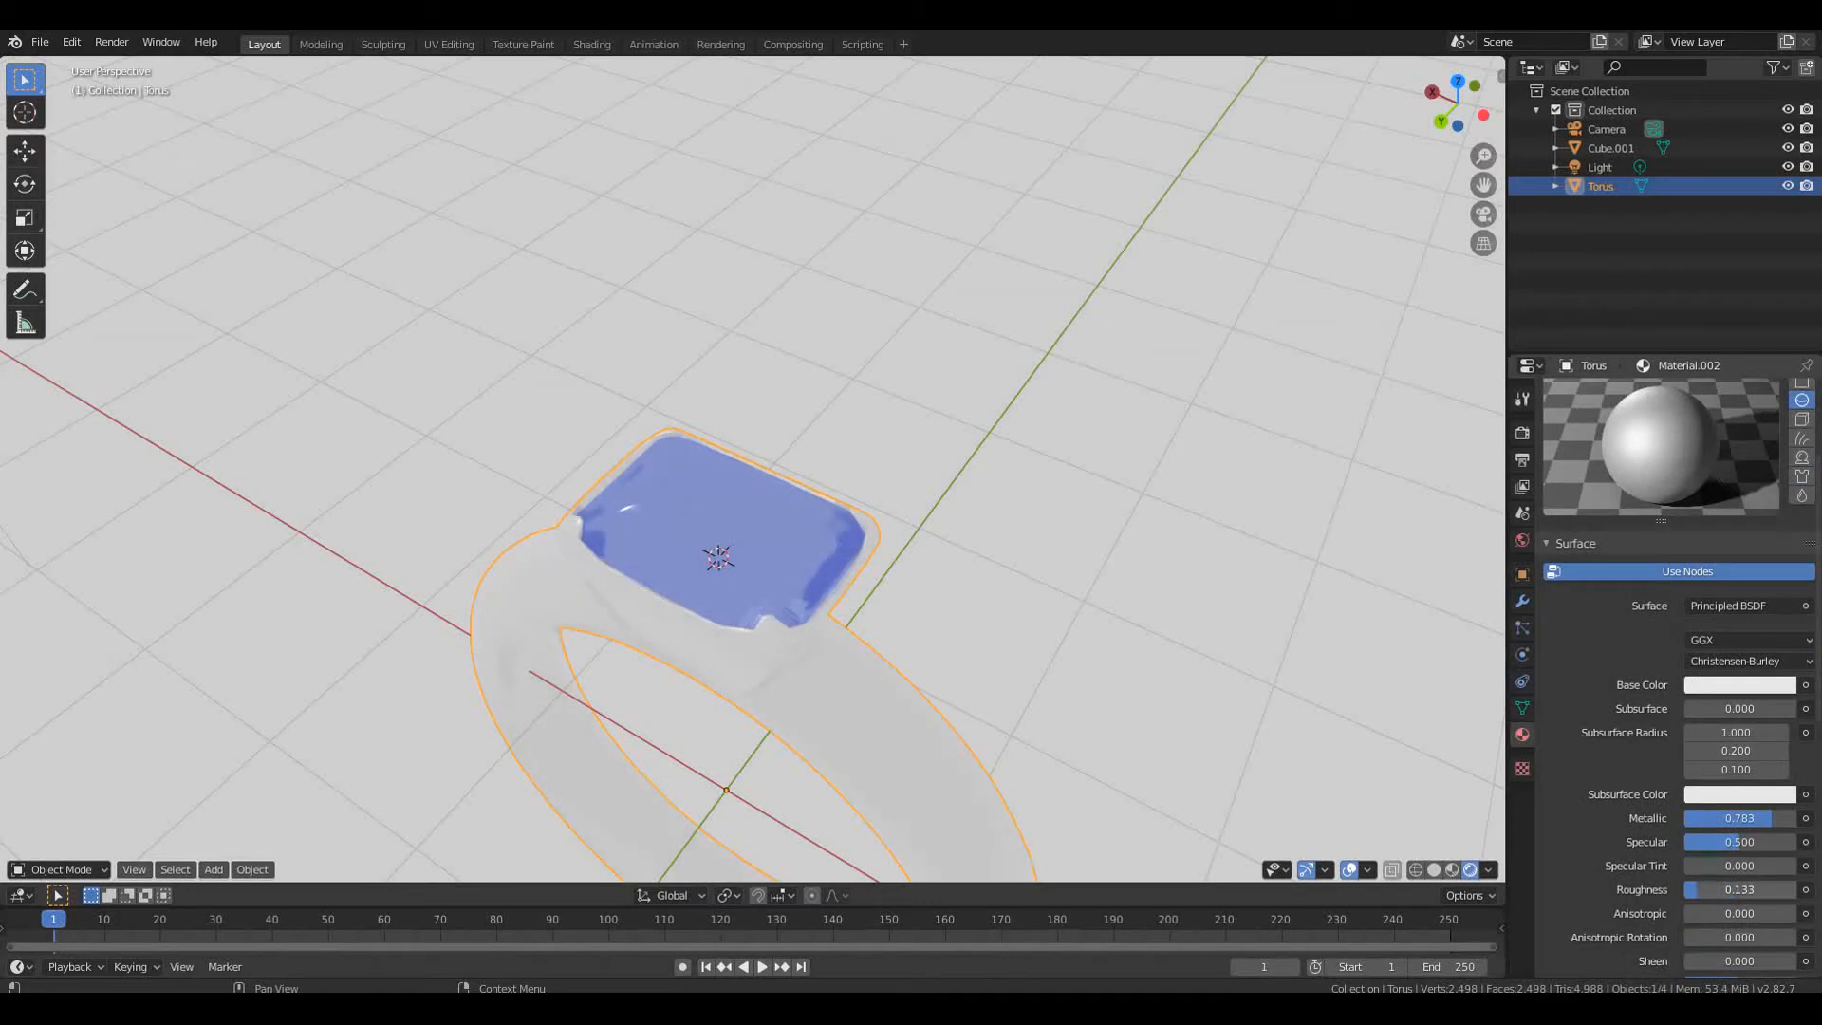
{"action": "left_click_drag", "start_coordinate": [1699, 889], "coordinate": [1707, 889]}
Change the band material's base color to a saturated golden orange
{"action": "left_click", "coordinate": [1756, 684]}
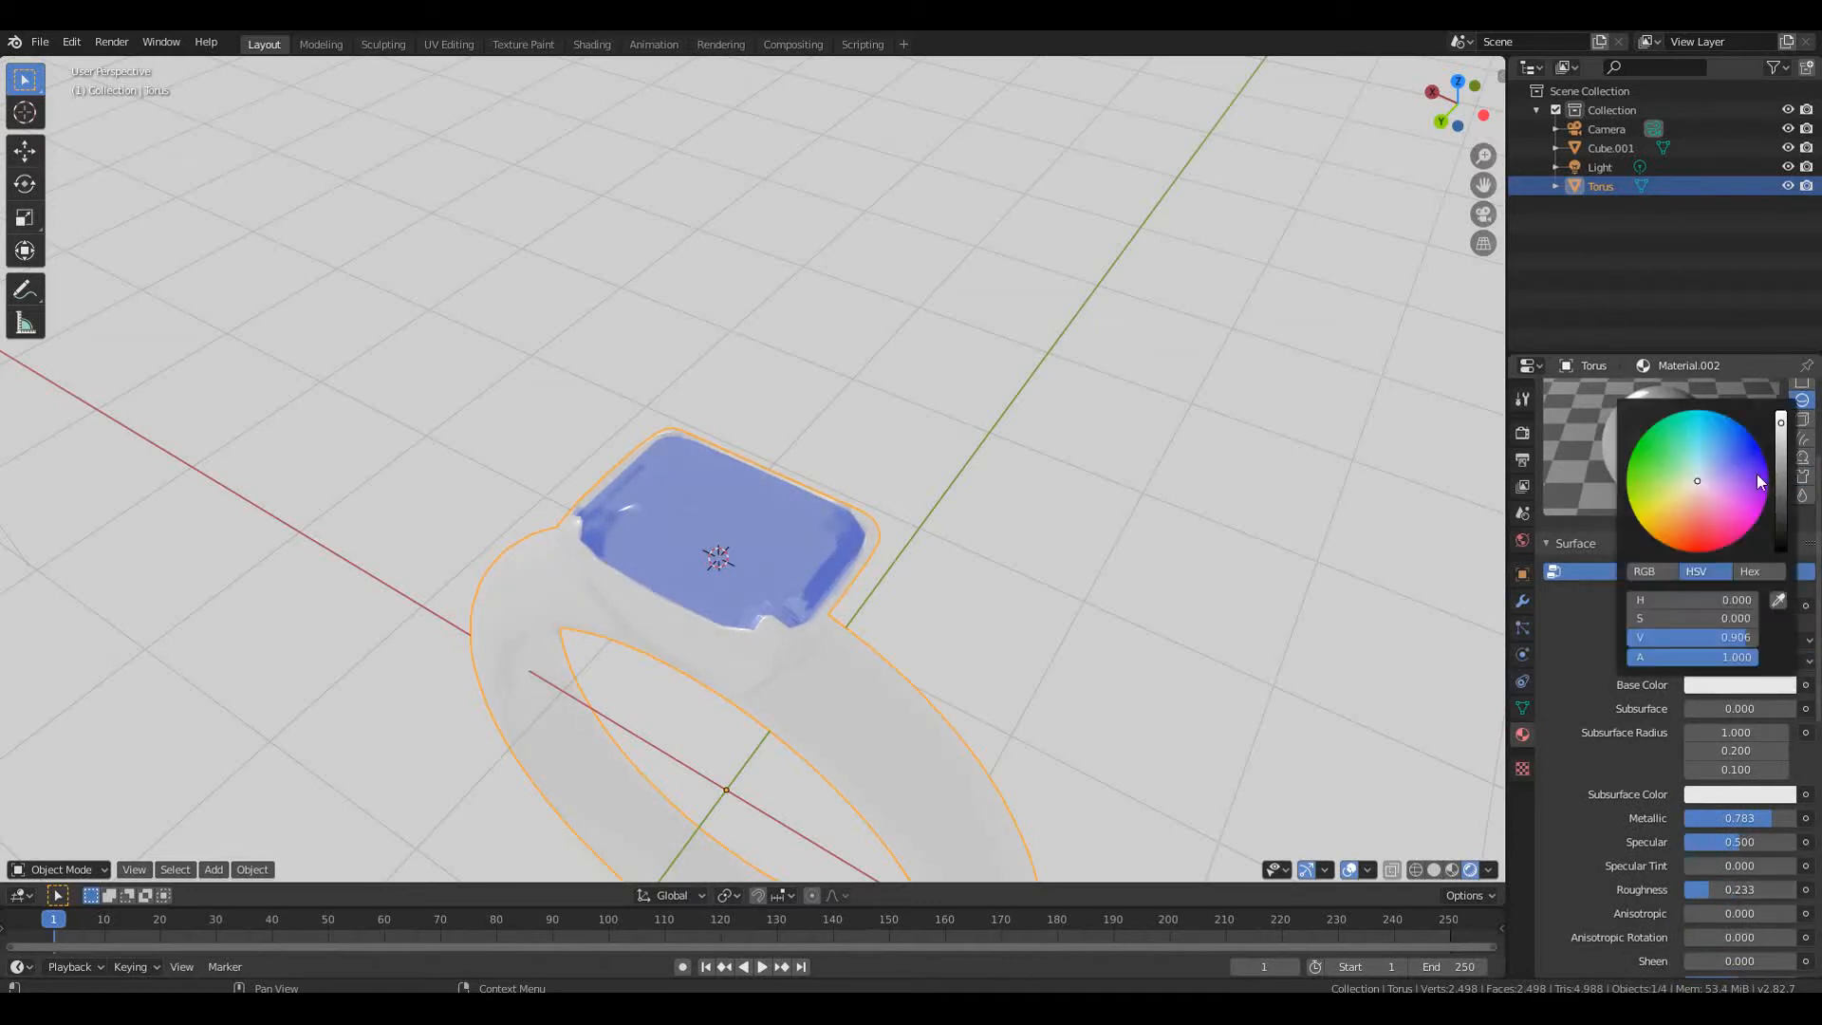
{"action": "left_click_drag", "start_coordinate": [1678, 501], "coordinate": [1661, 529]}
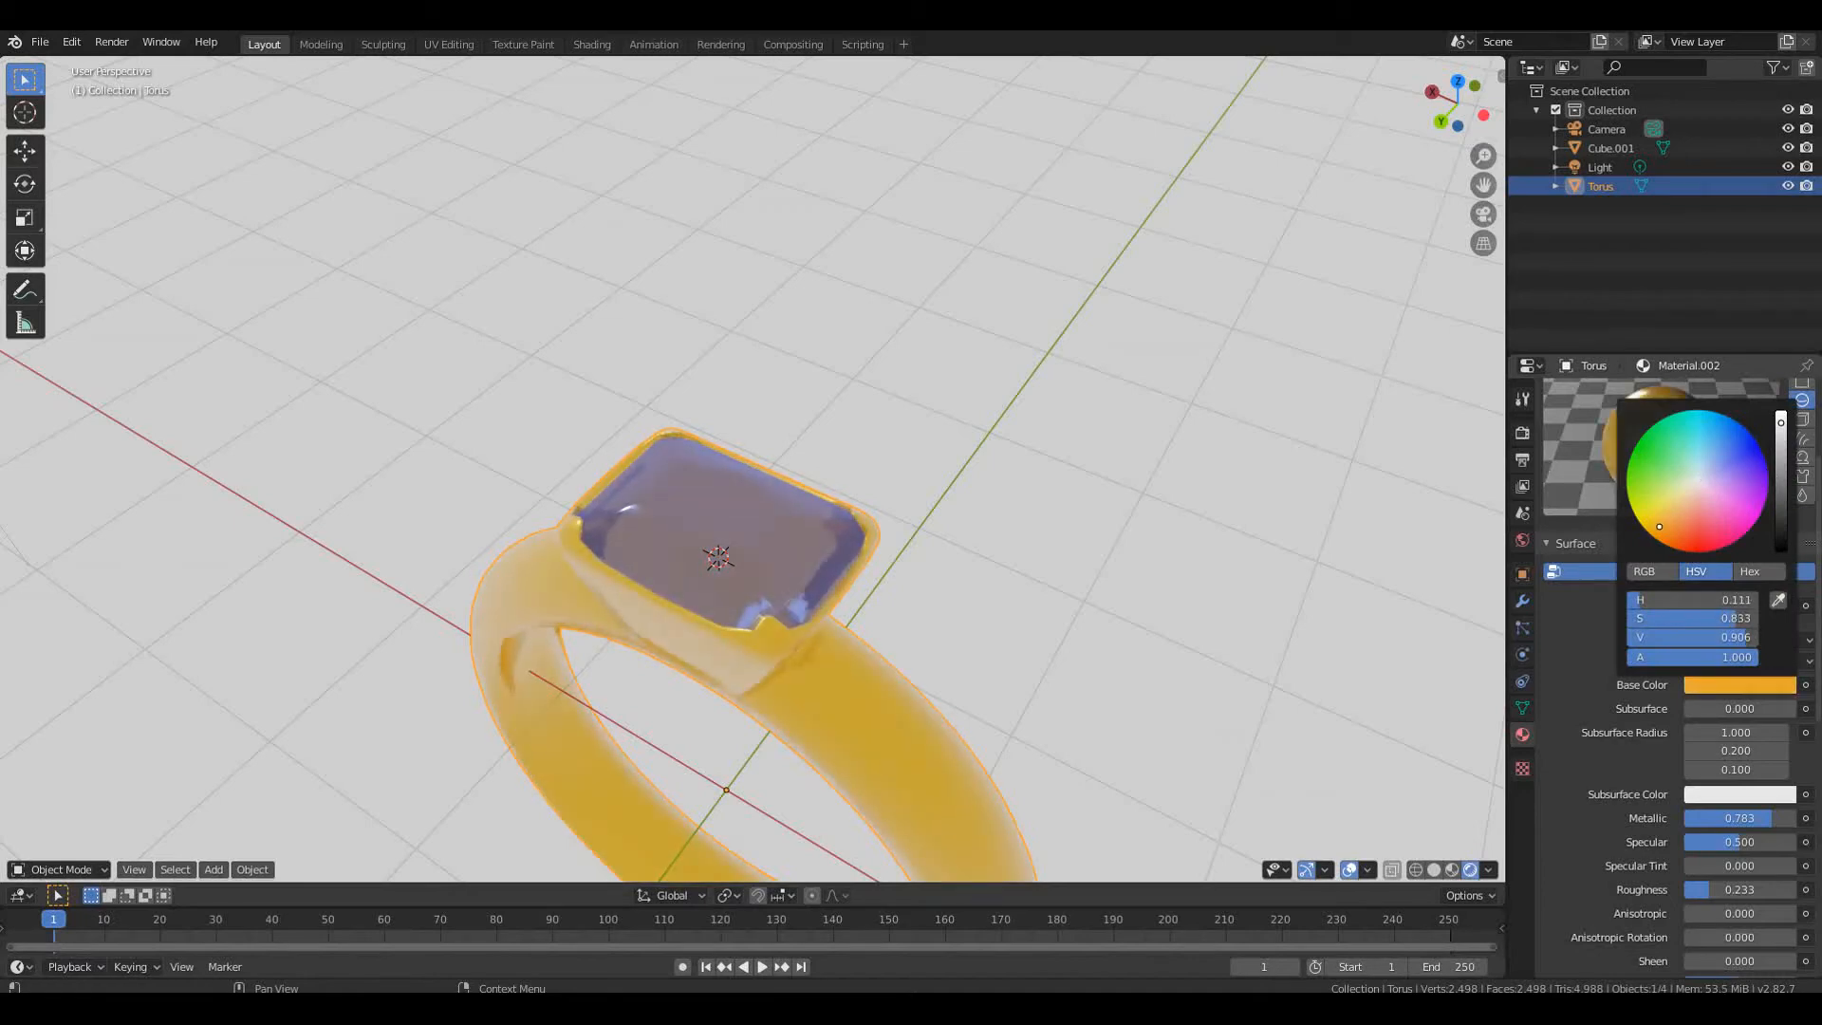
{"action": "middle_click_drag", "start_coordinate": [957, 703], "coordinate": [868, 541]}
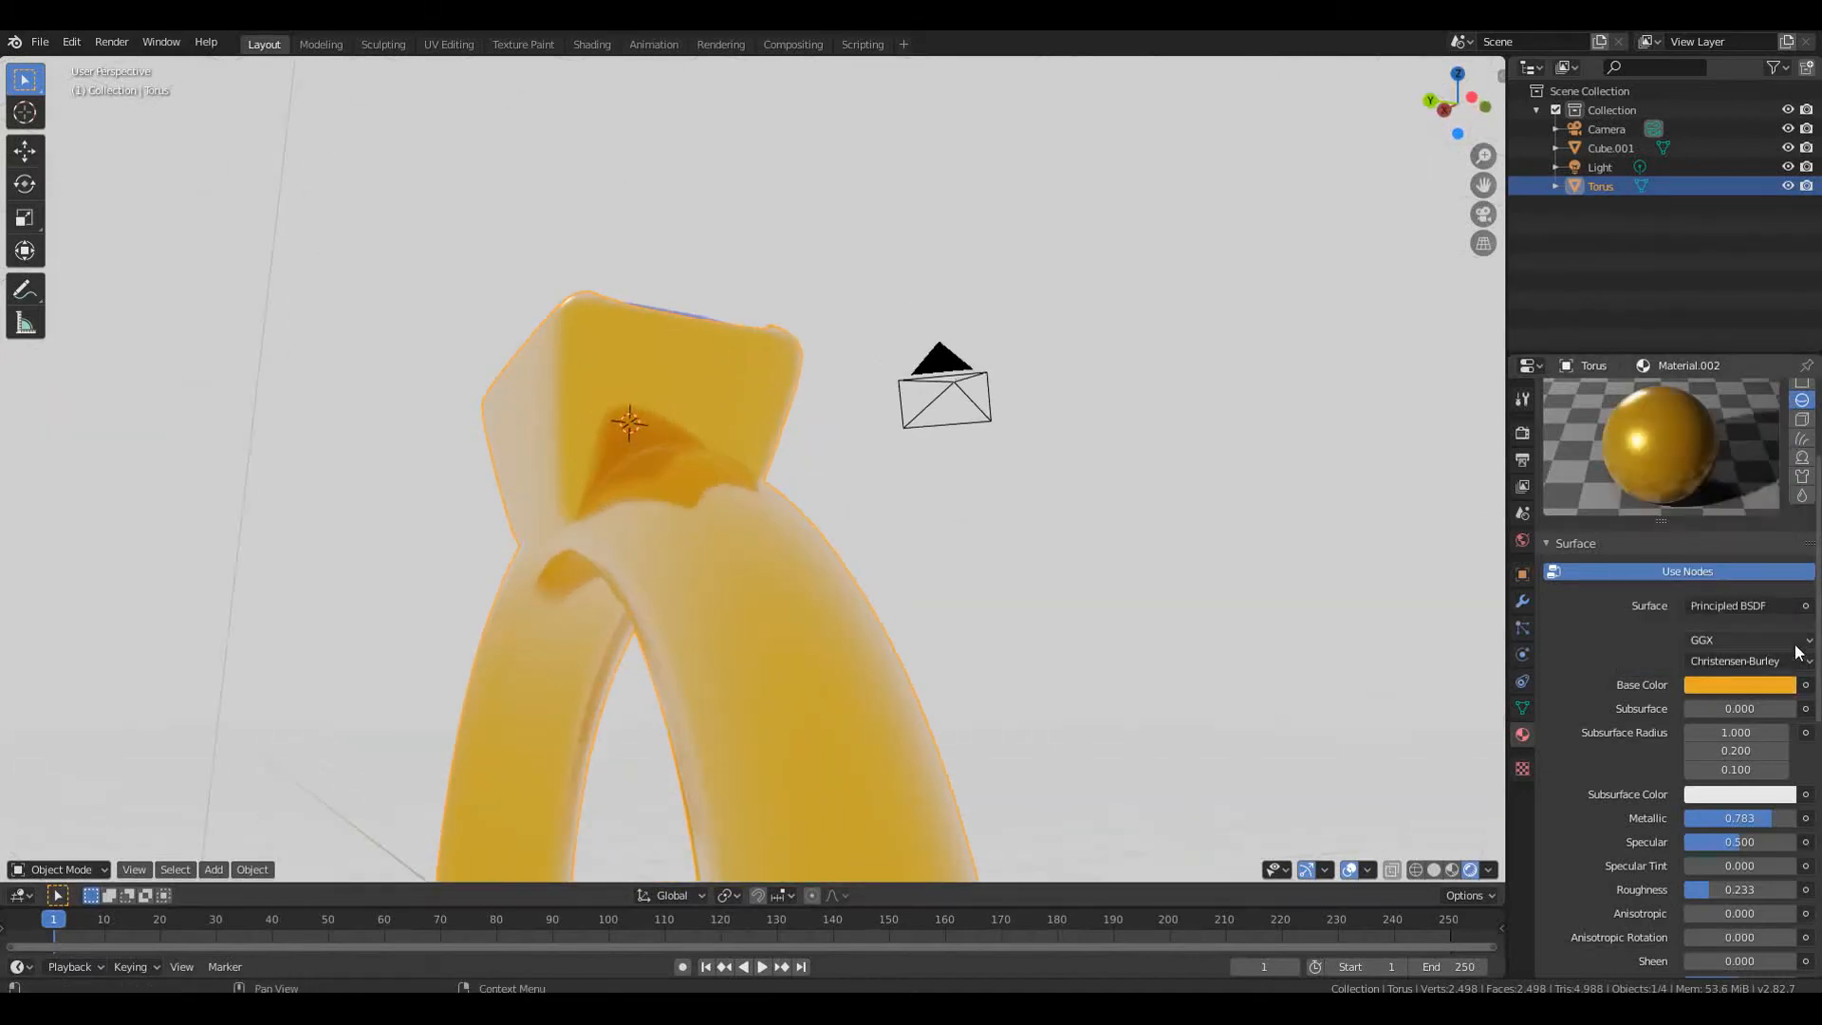
{"action": "left_click", "coordinate": [1745, 691]}
{"action": "left_click_drag", "start_coordinate": [1665, 528], "coordinate": [1650, 535]}
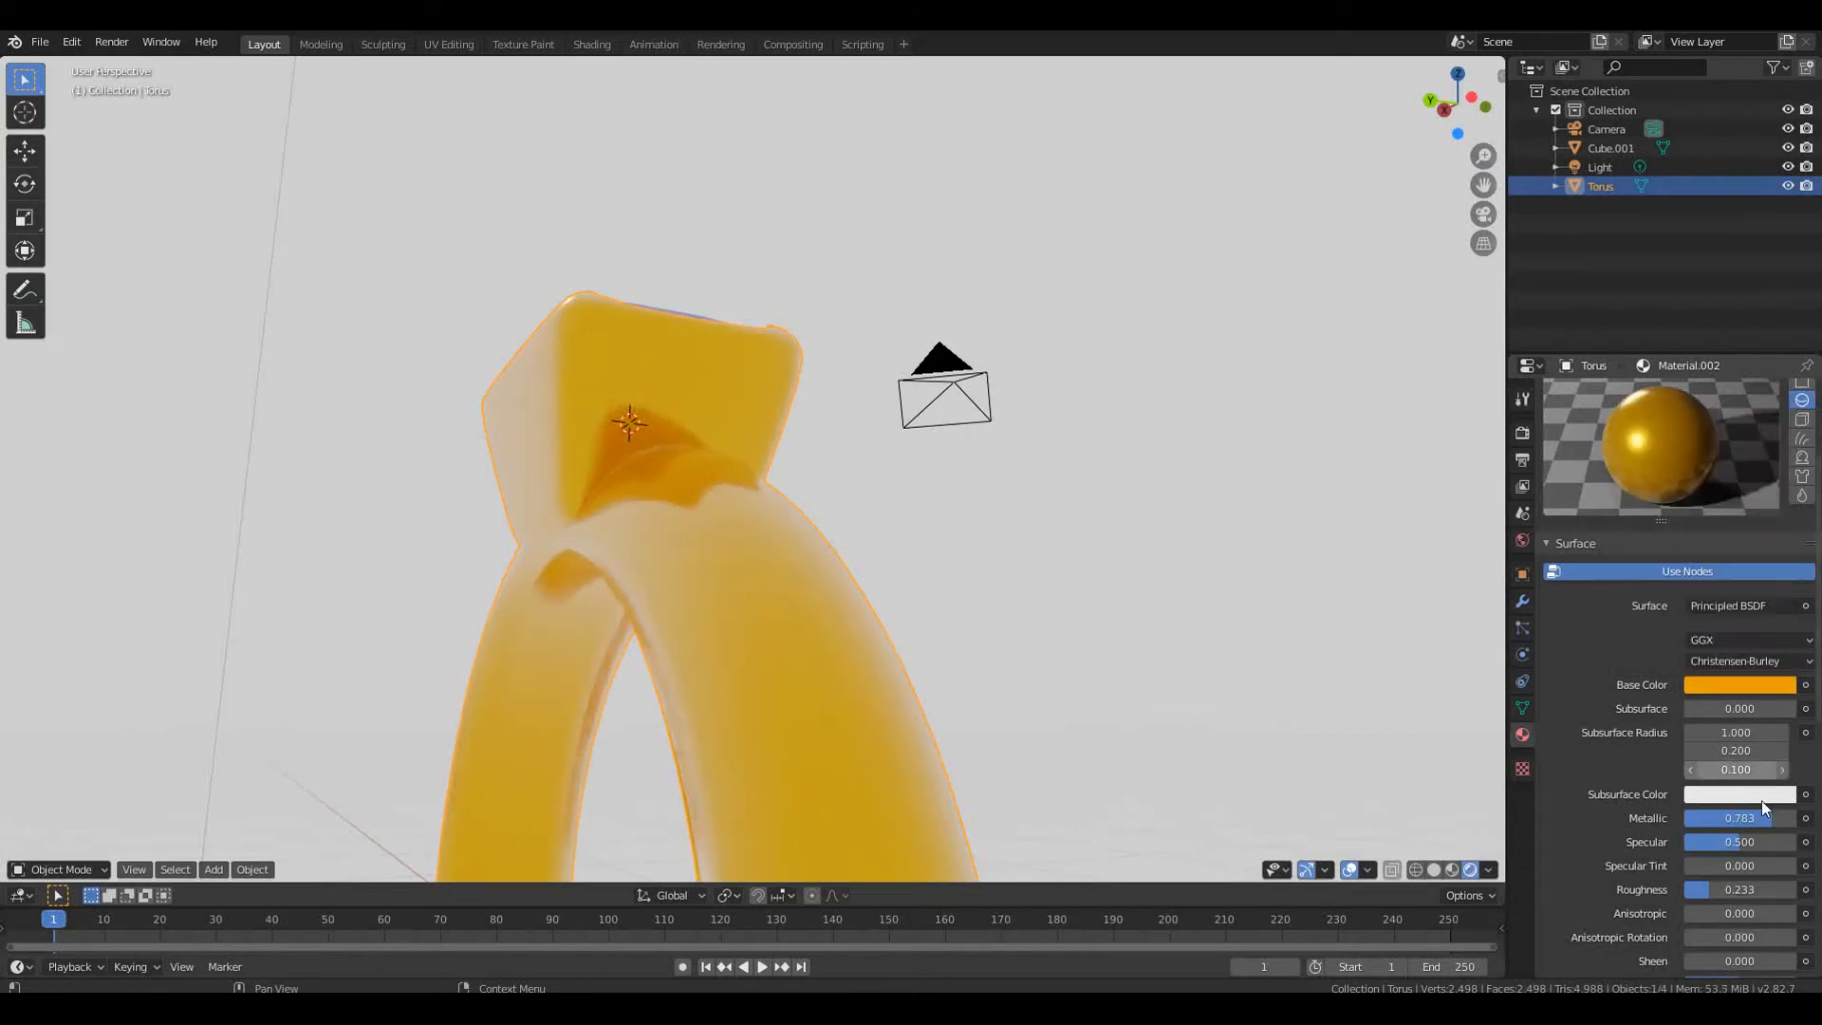
Set the band material's metallic to 1.000 and its roughness to 0.192 for a shinier gold
{"action": "left_click_drag", "start_coordinate": [1772, 819], "coordinate": [1796, 819]}
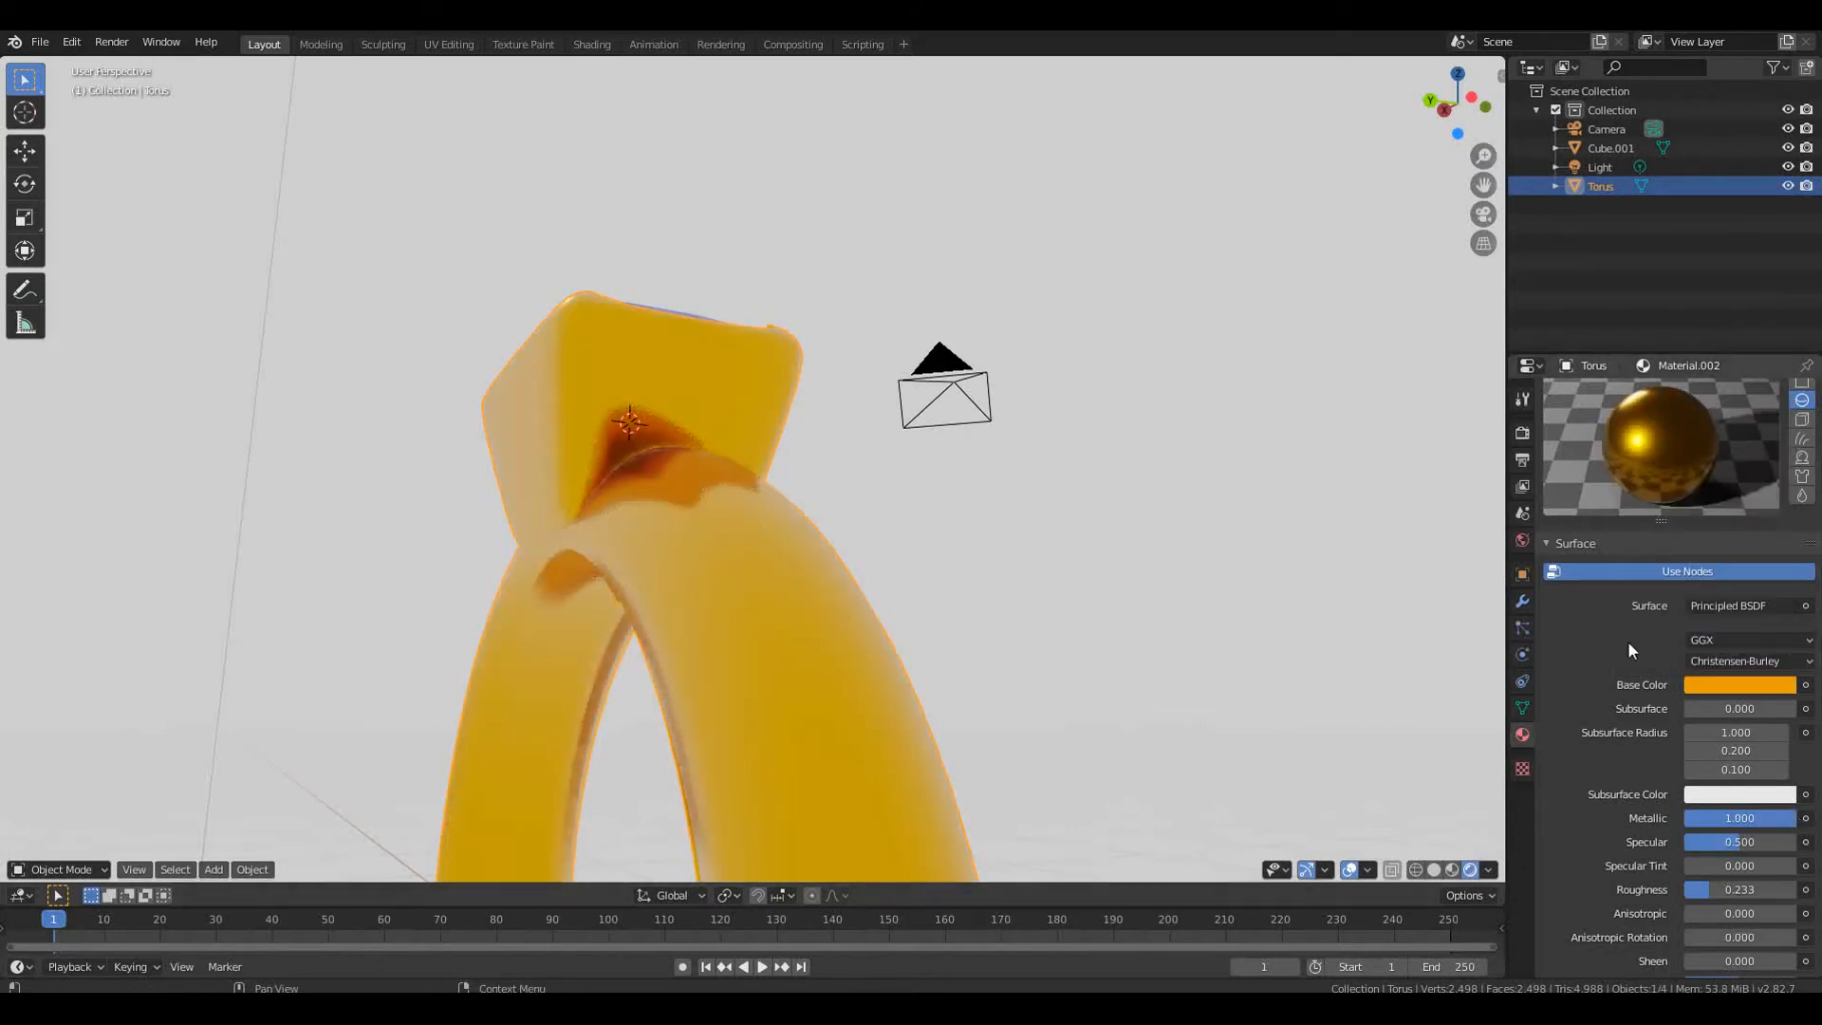
{"action": "middle_click_drag", "start_coordinate": [1160, 585], "coordinate": [1268, 685]}
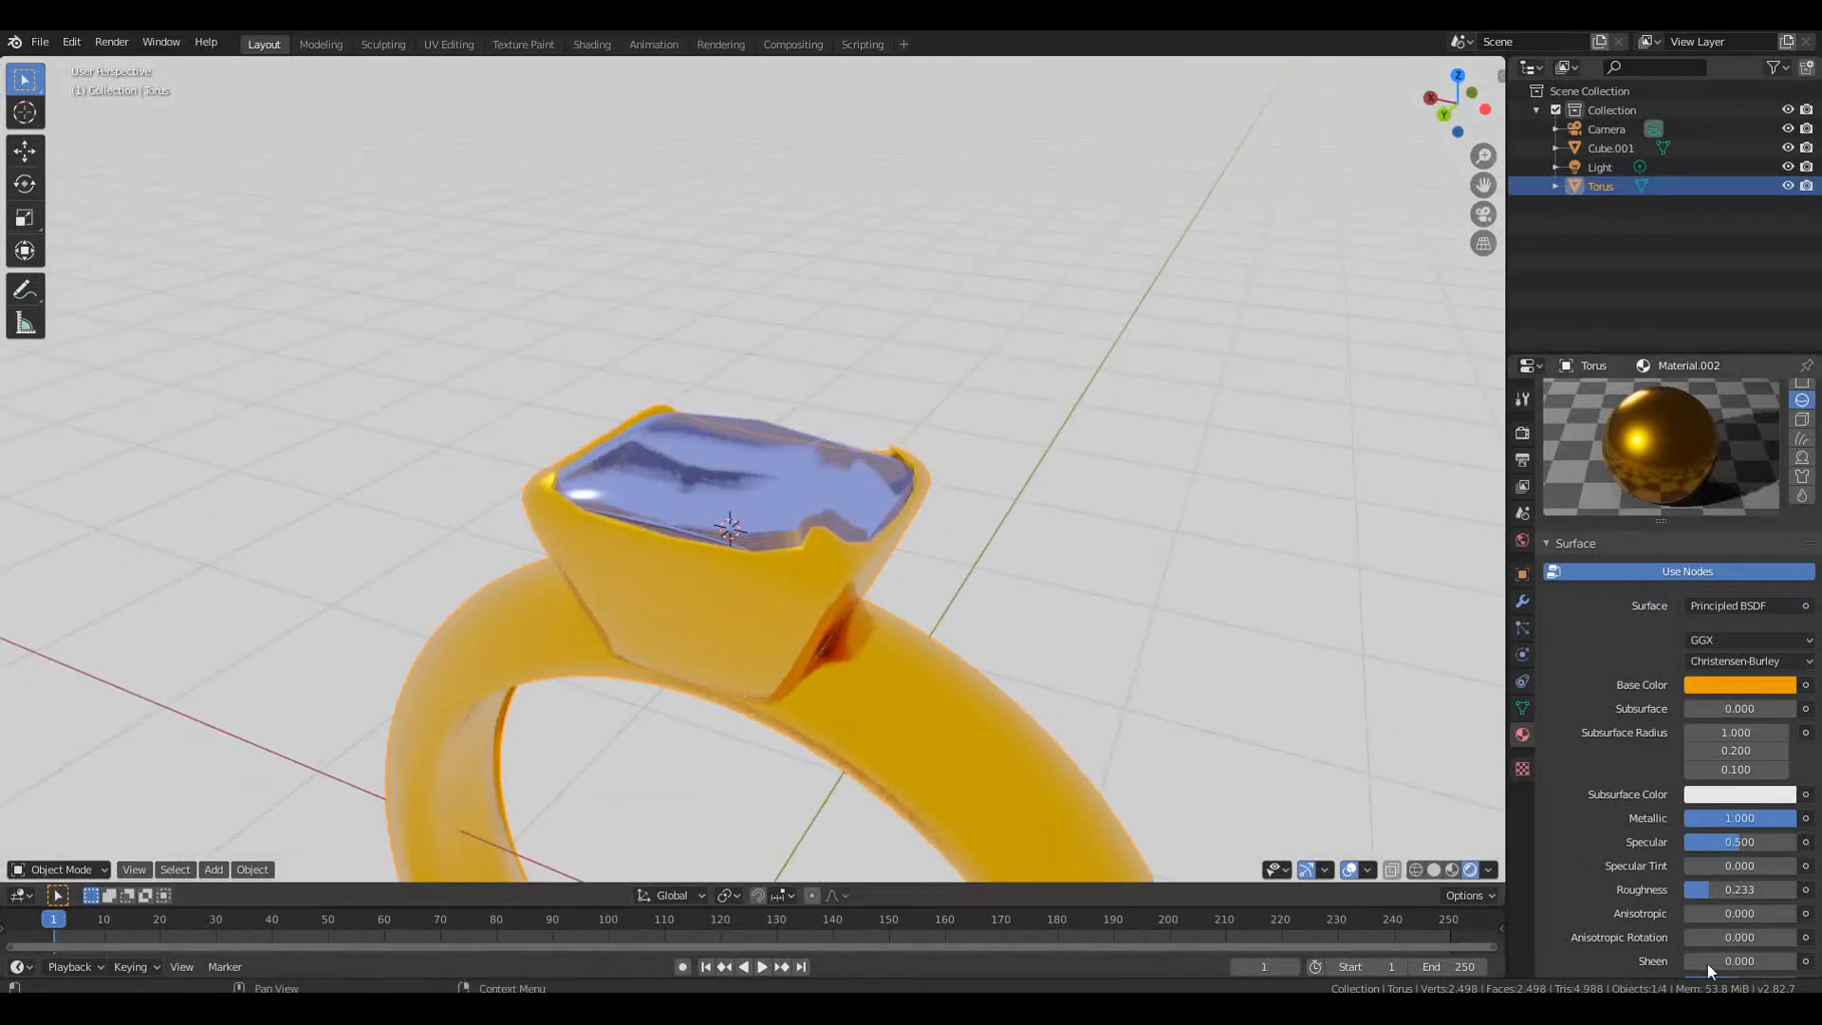
{"action": "left_click_drag", "start_coordinate": [1738, 890], "coordinate": [1706, 892]}
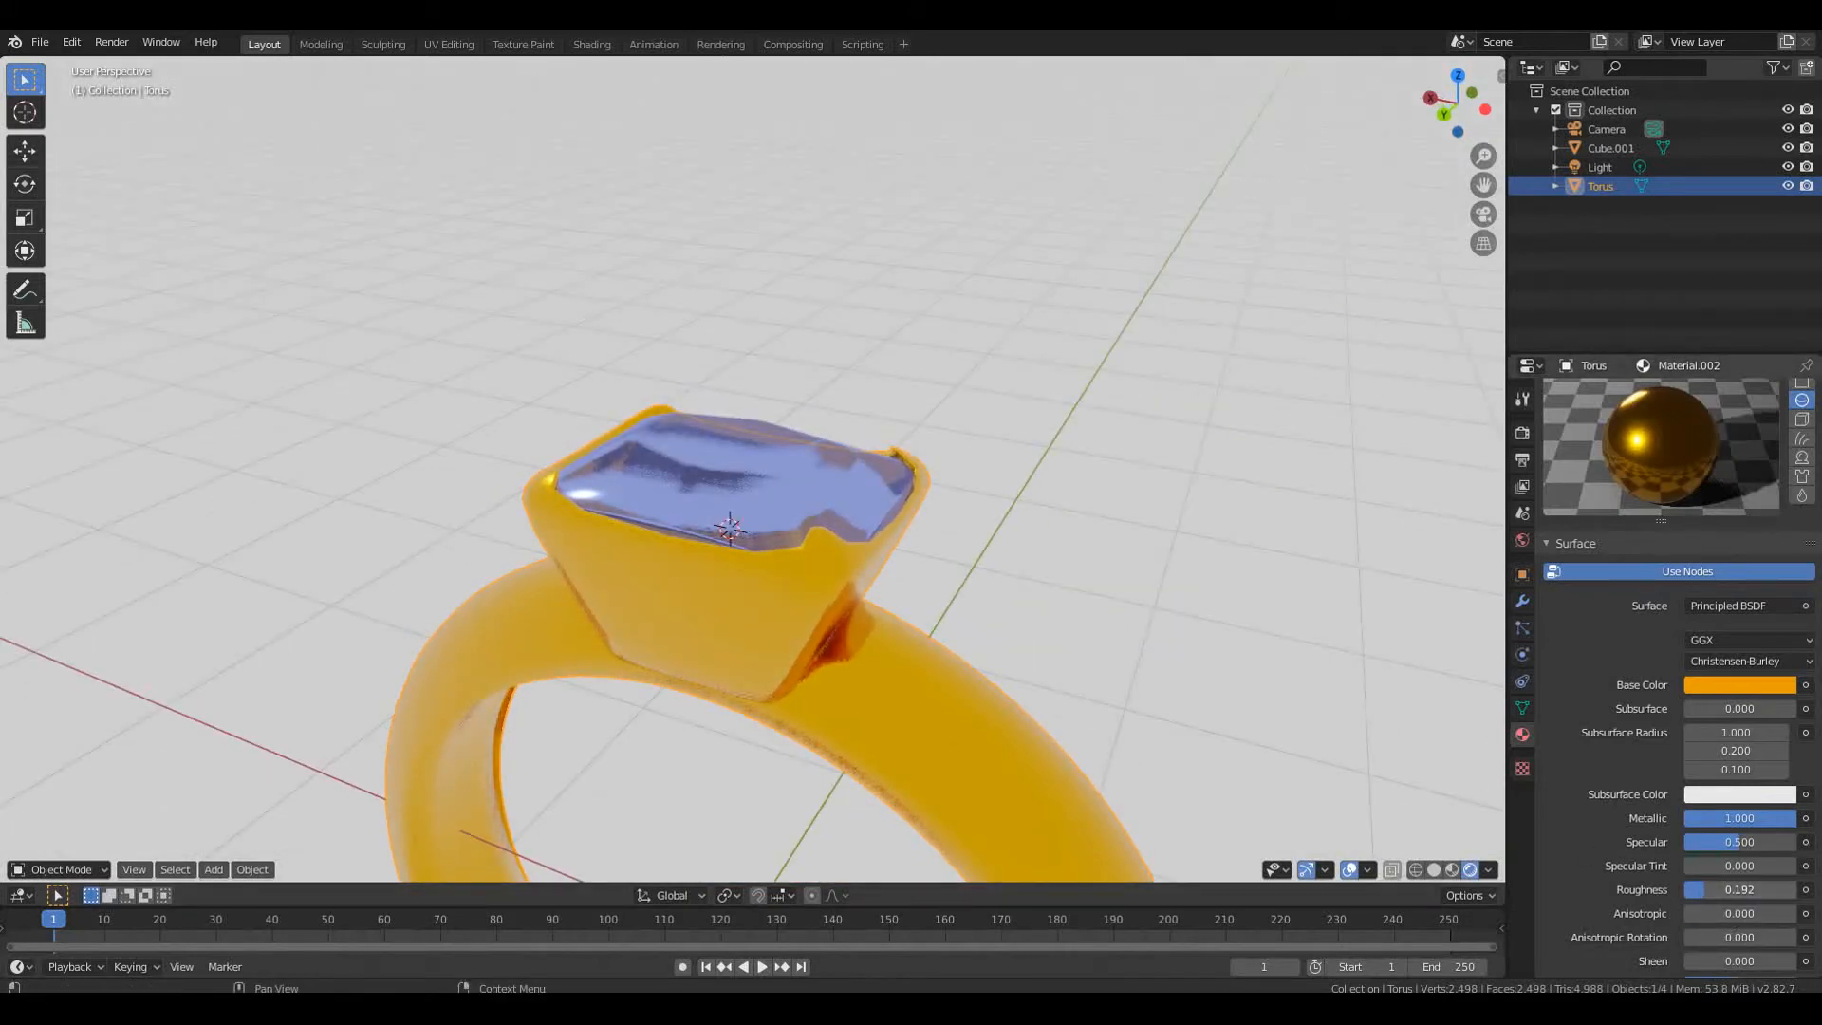
{"action": "middle_click_drag", "start_coordinate": [843, 636], "coordinate": [873, 562]}
Add a cube and reshape it into a broad thin slab, scaled about 14 times horizontally and flattened vertically
{"action": "scroll", "coordinate": [894, 636], "scroll_direction": "down", "scroll_amount": 5}
{"action": "scroll", "coordinate": [903, 629], "scroll_direction": "down", "scroll_amount": 4}
{"action": "key", "text": "shift+a"}
{"action": "mouse_move", "coordinate": [874, 563]}
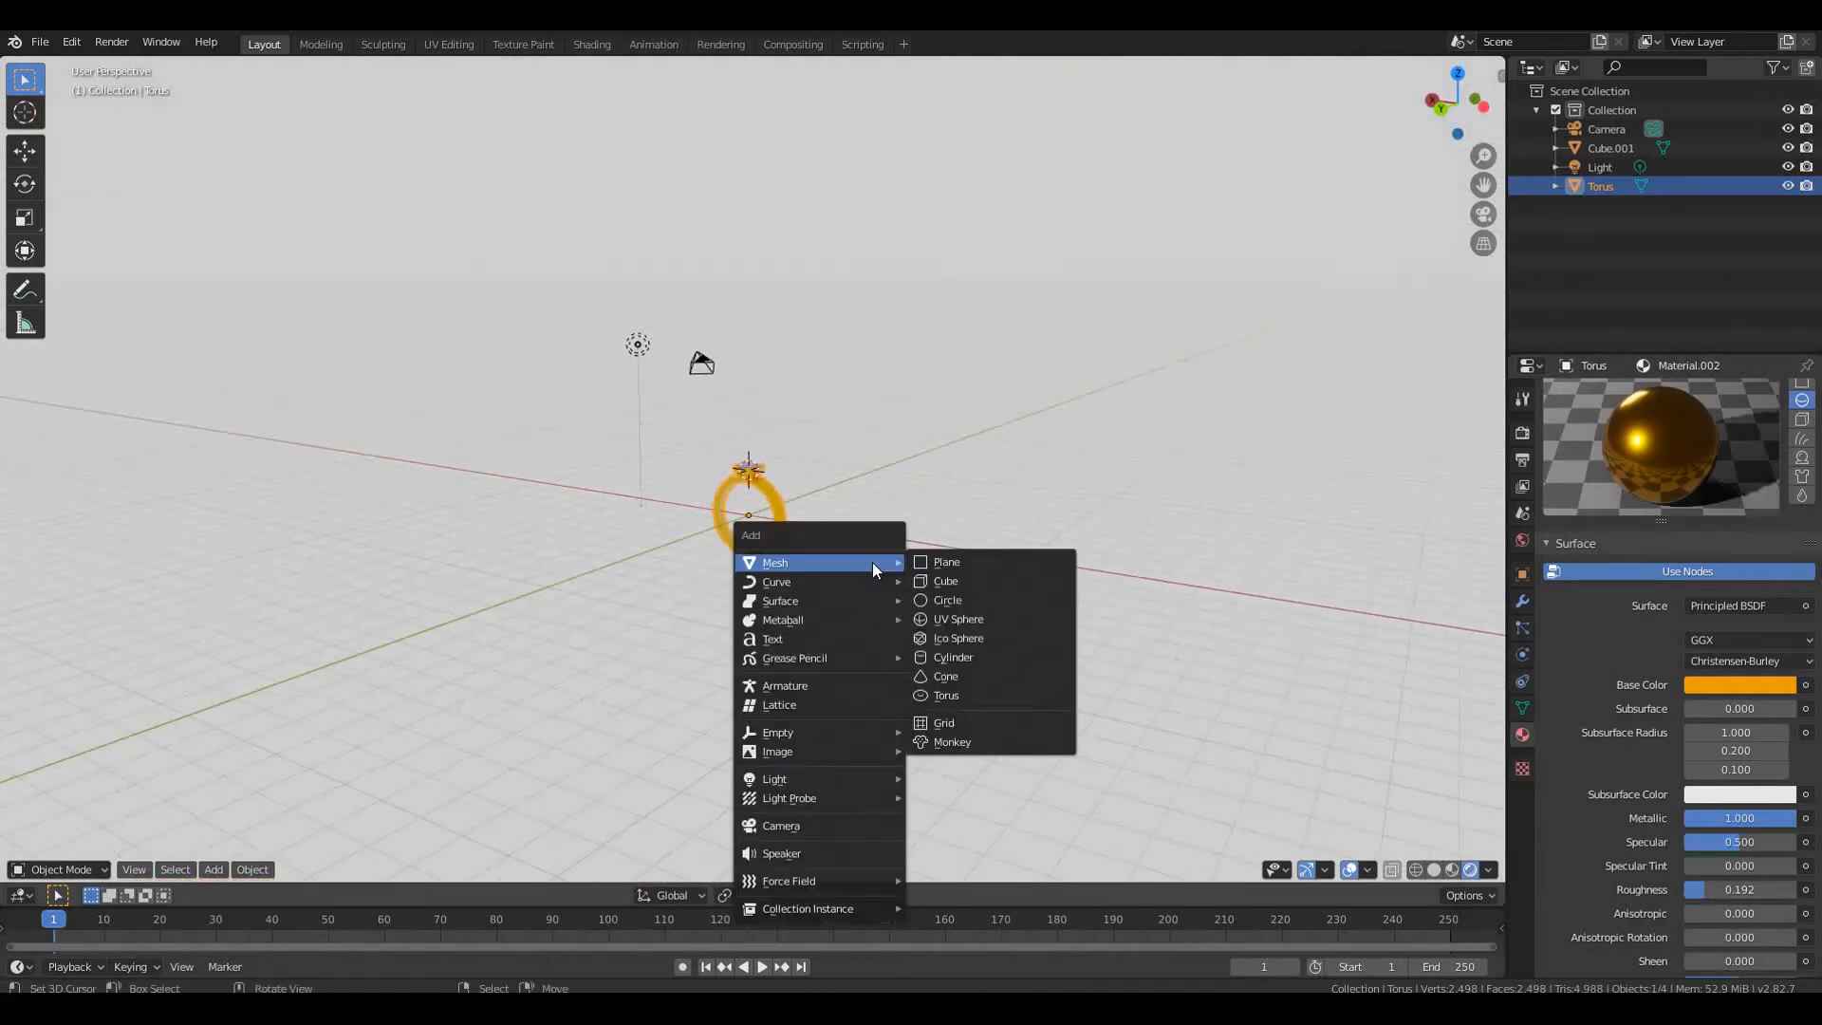
{"action": "left_click", "coordinate": [954, 583]}
{"action": "key", "text": "Tab"}
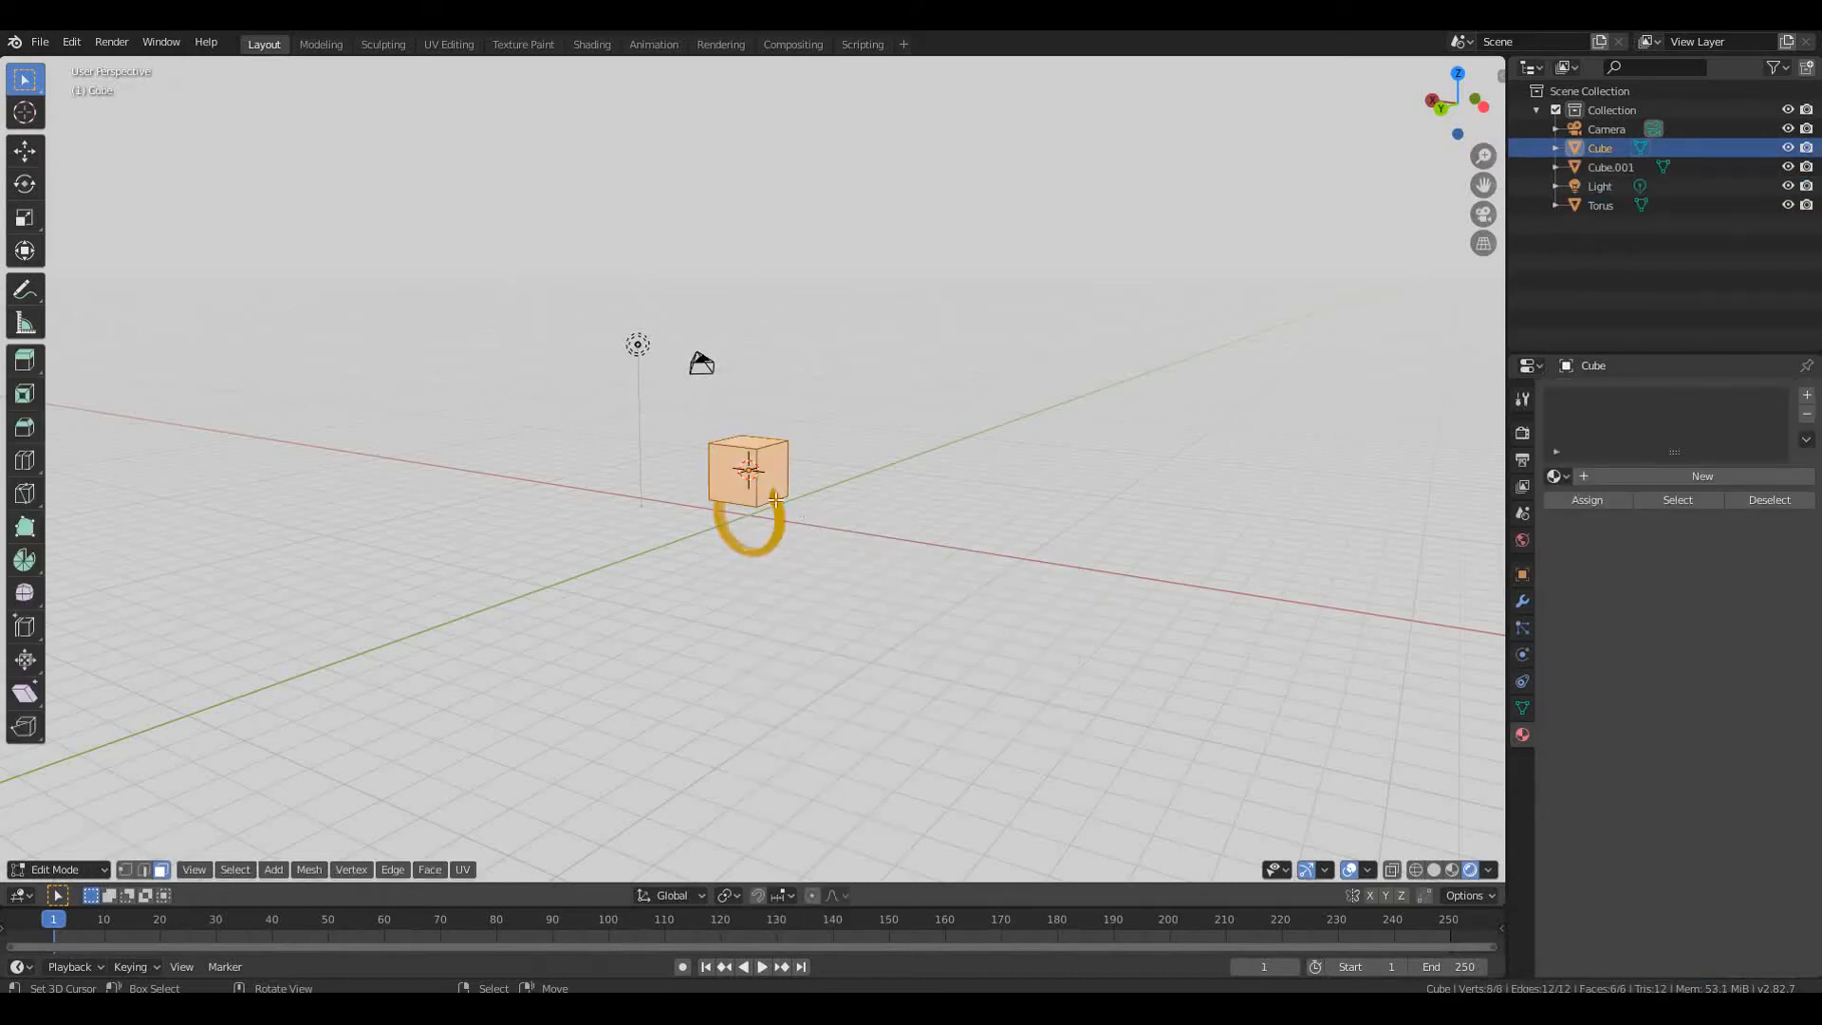
{"action": "key", "text": "s"}
{"action": "key", "text": "shift+z"}
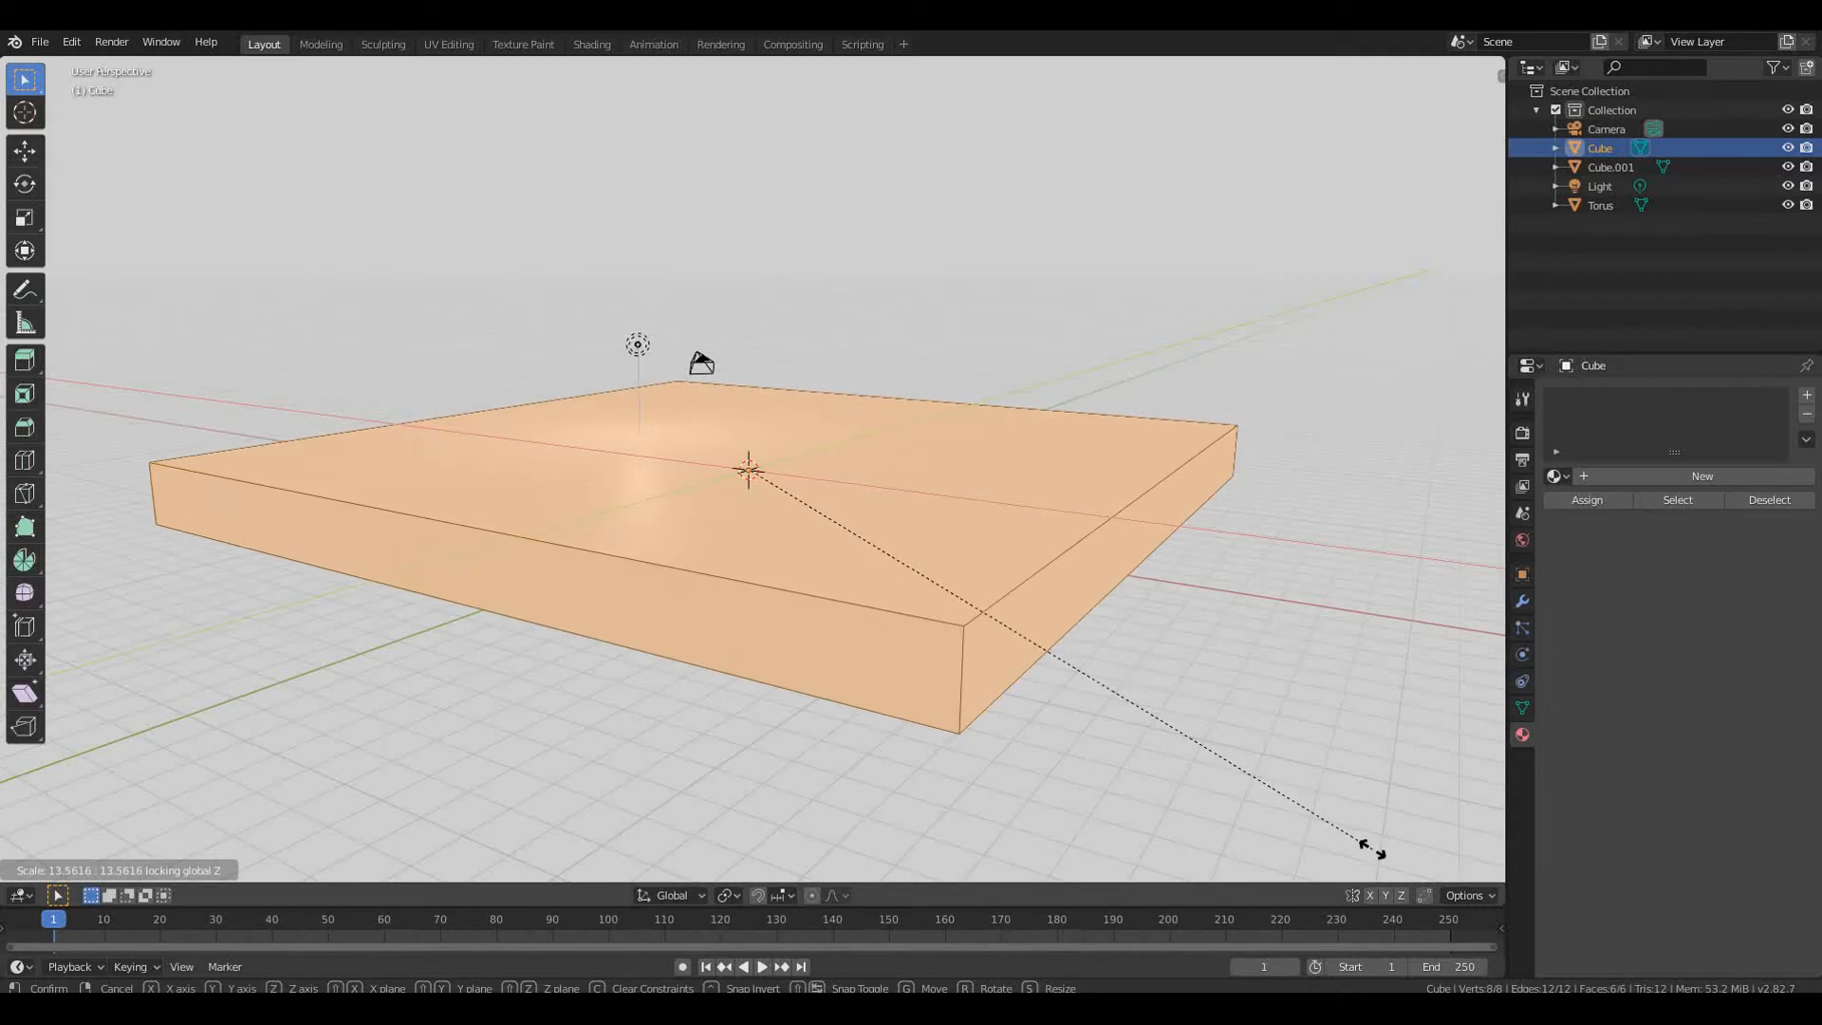
{"action": "left_click", "coordinate": [1340, 102]}
{"action": "key", "text": "s"}
{"action": "key", "text": "z"}
{"action": "left_click", "coordinate": [923, 273]}
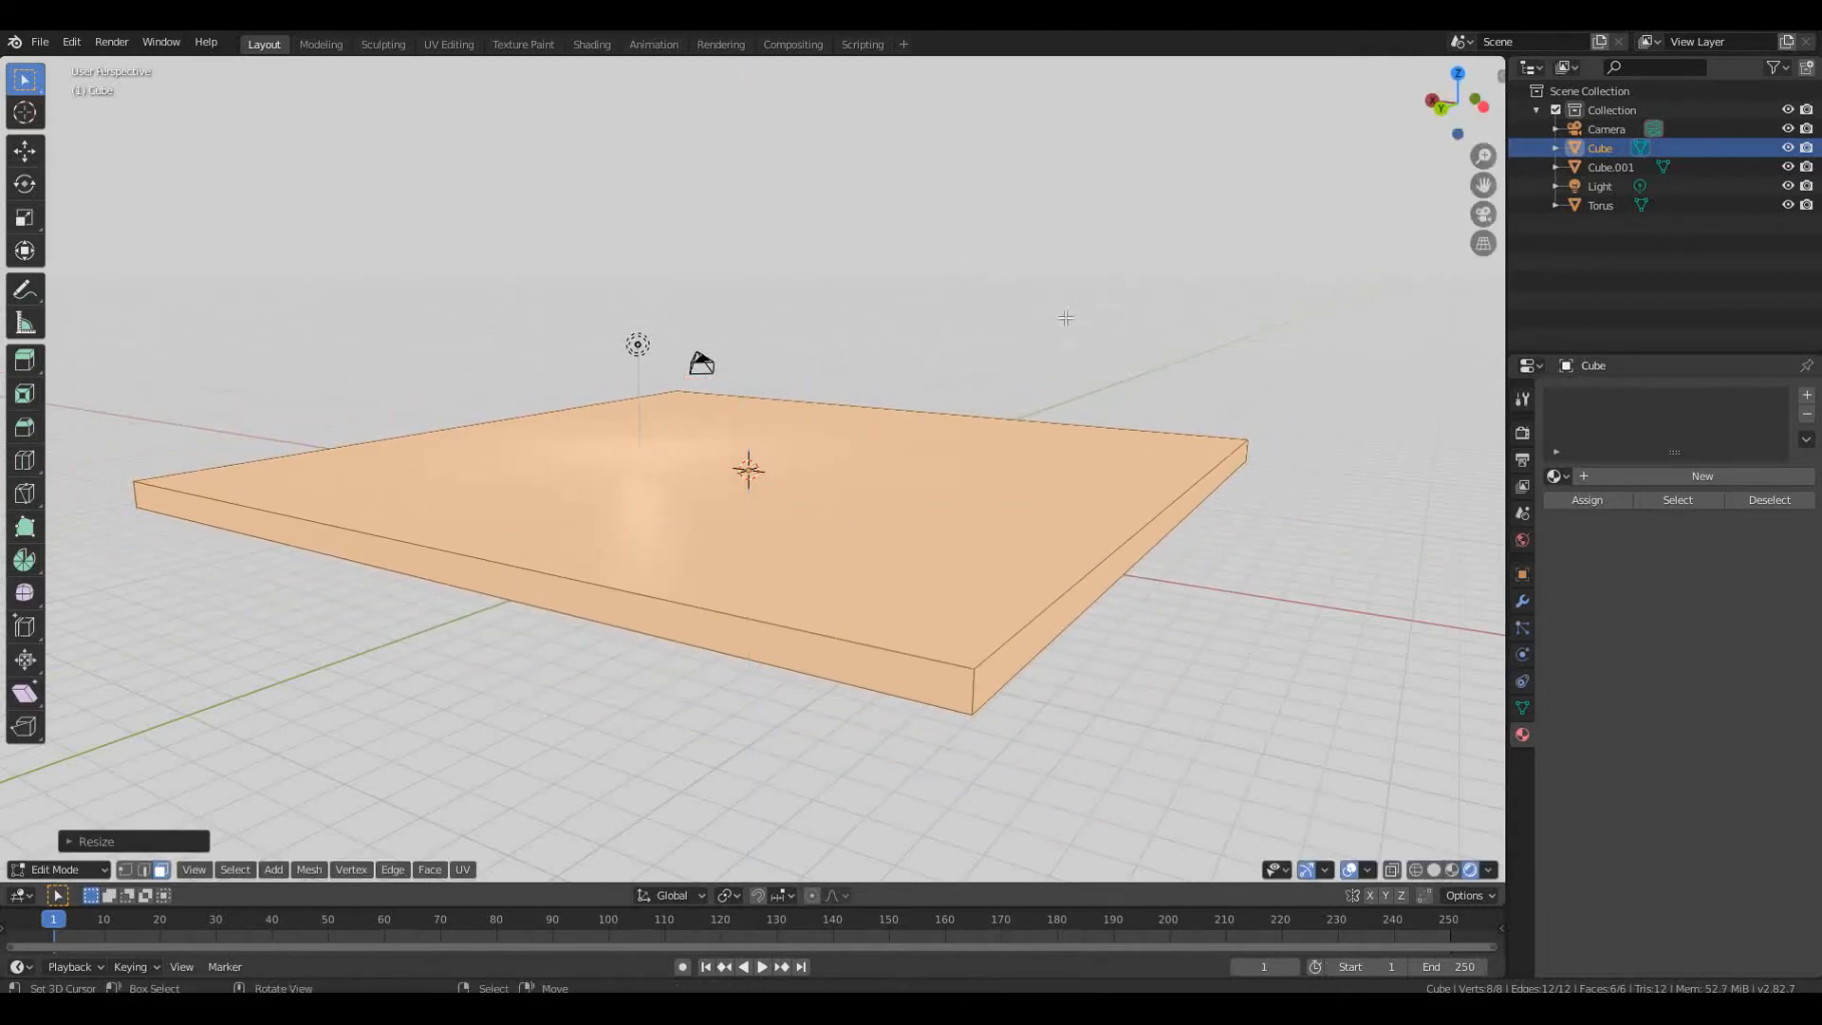
Lower the slab's geometry about 5.4 m along Z so it lies beneath the ring
{"action": "middle_click_drag", "start_coordinate": [1068, 339], "coordinate": [1004, 329]}
{"action": "key", "text": "g"}
{"action": "key", "text": "z"}
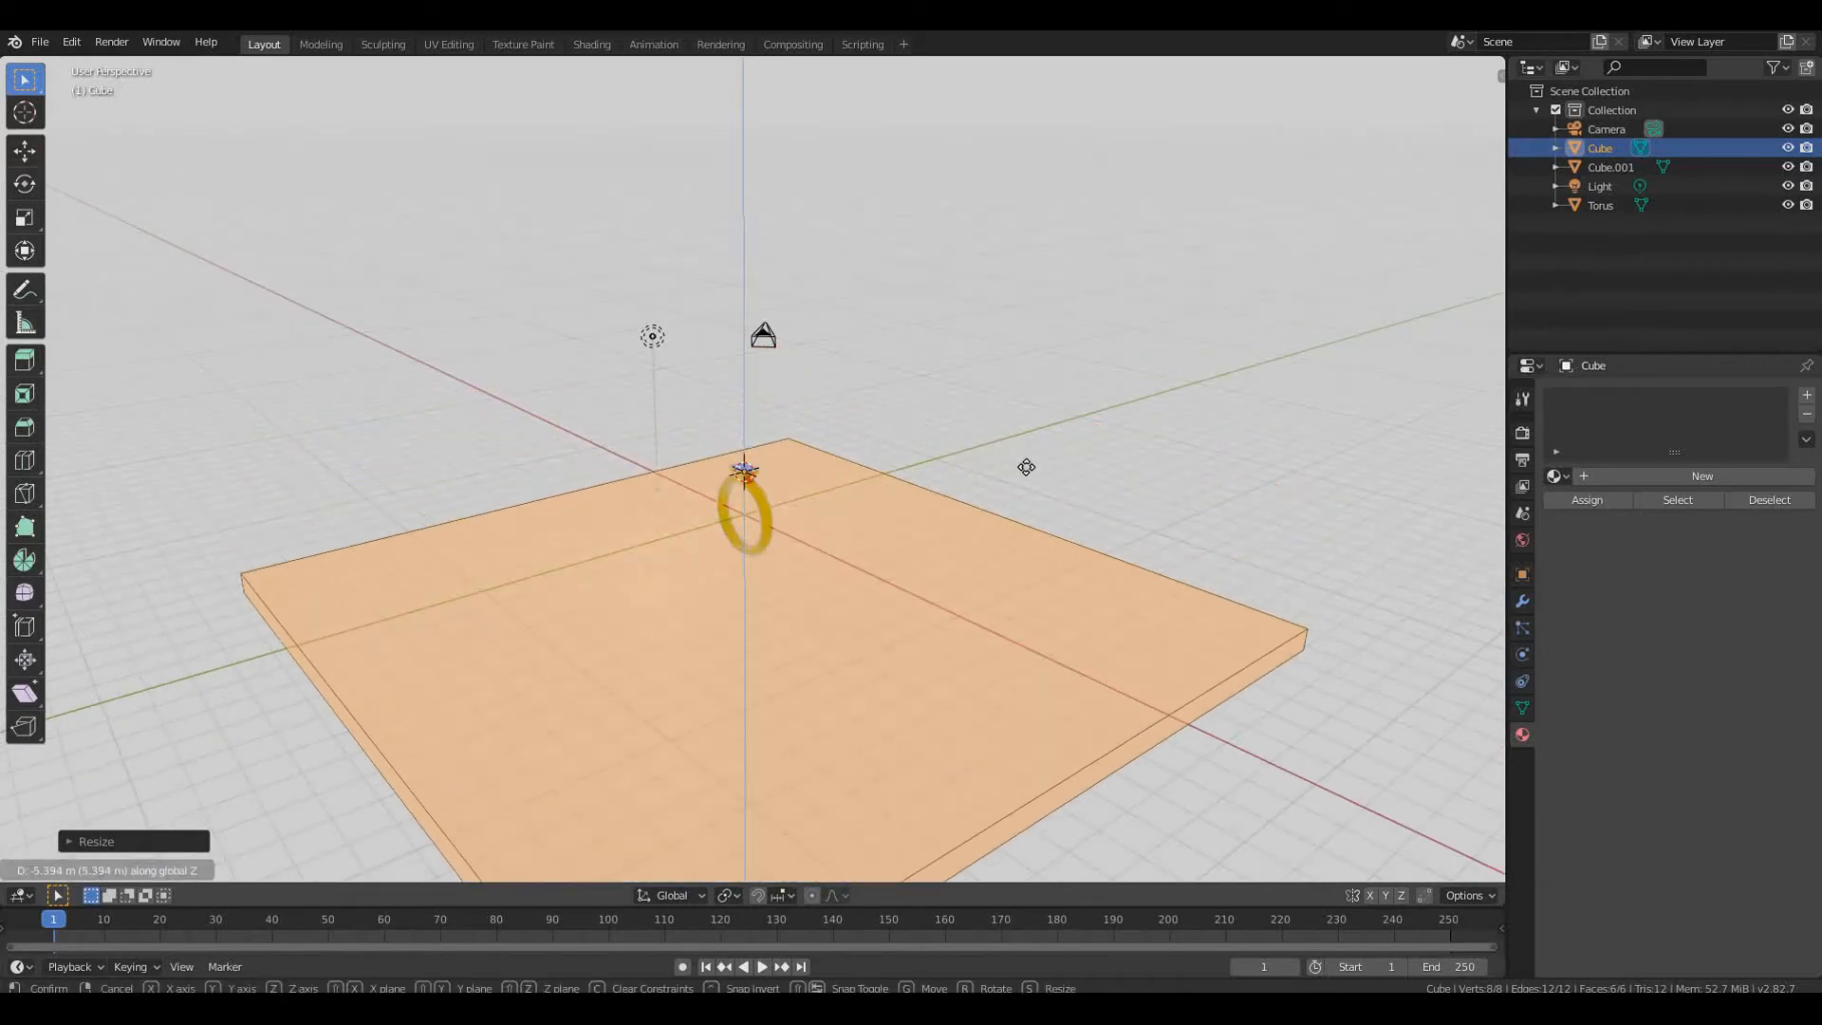
{"action": "left_click", "coordinate": [1023, 505]}
Subdivide the slab with loop cuts into quarters and extrude one quarter's top face upward about 1.4 m
{"action": "key", "text": "alt+a"}
{"action": "key", "text": "ctrl+r"}
{"action": "left_click", "coordinate": [835, 646]}
{"action": "left_click", "coordinate": [835, 646]}
{"action": "left_click", "coordinate": [160, 870]}
{"action": "left_click", "coordinate": [978, 560]}
{"action": "key", "text": "e"}
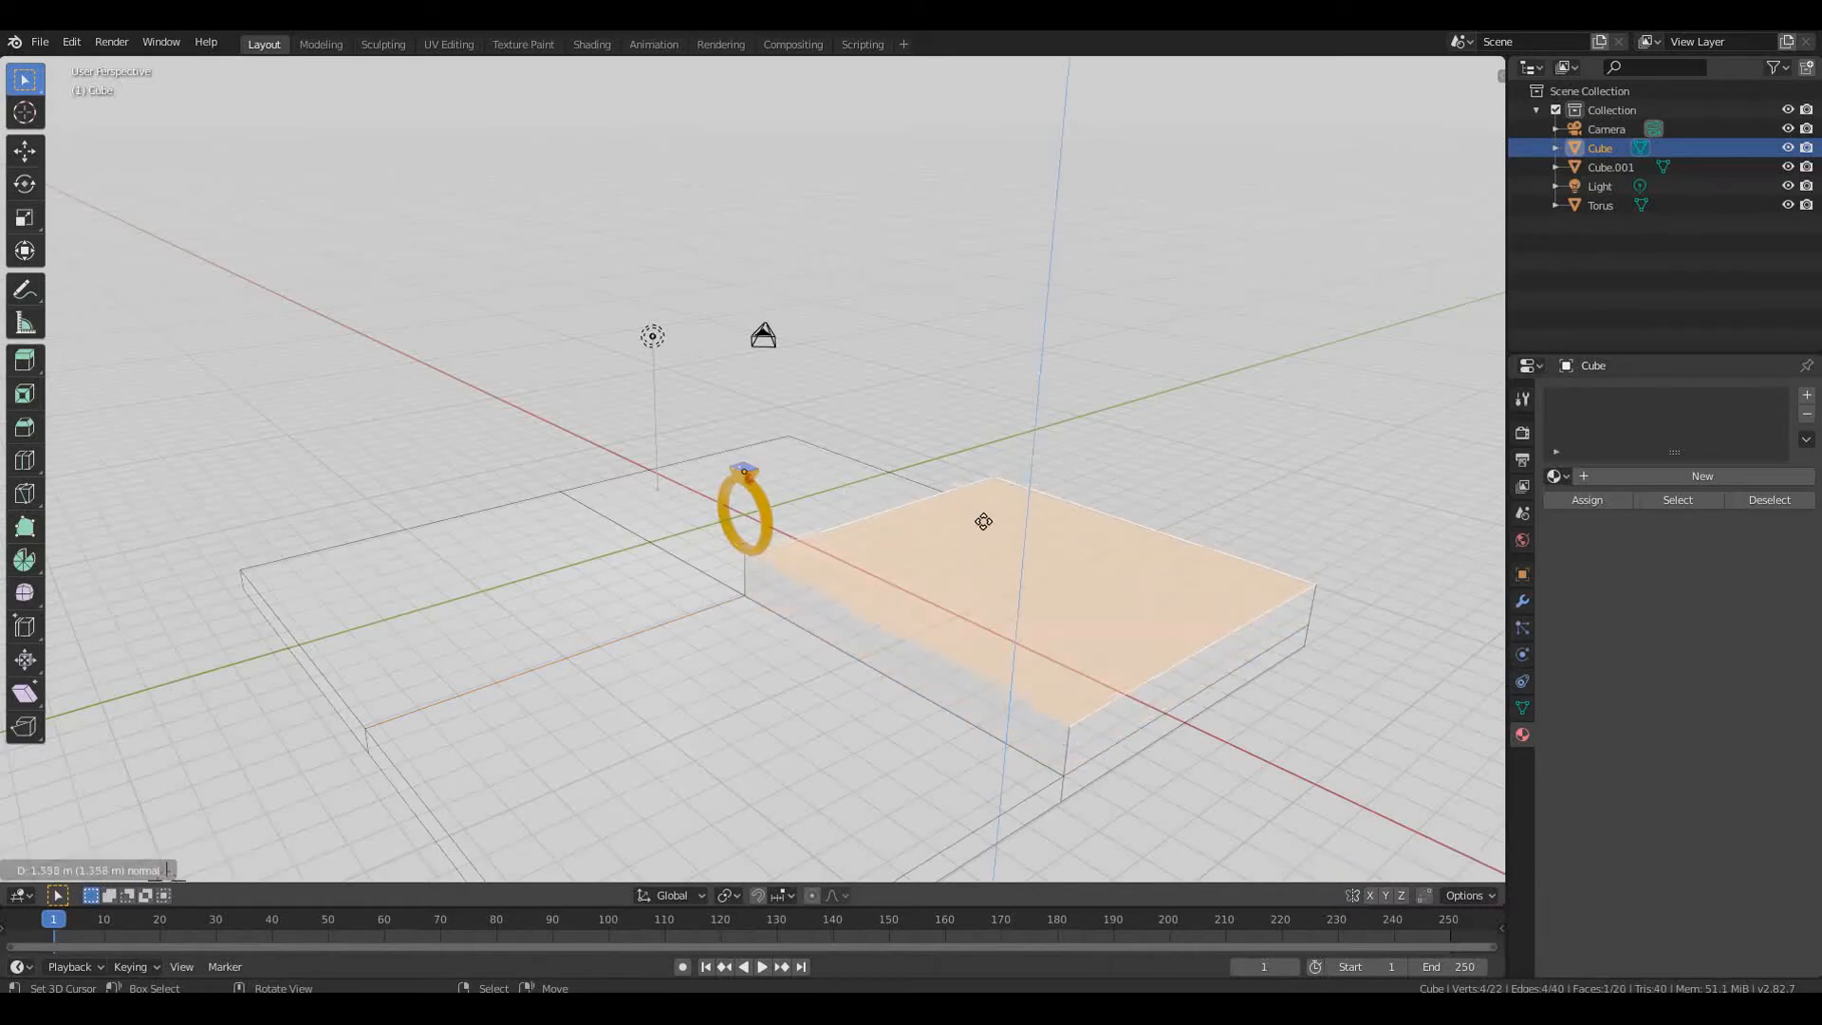
{"action": "left_click", "coordinate": [983, 521]}
Rotate the slab's whole mesh about the Z axis and enlarge it horizontally about 3.5 times
{"action": "key", "text": "alt+a"}
{"action": "key", "text": "a"}
{"action": "key", "text": "r"}
{"action": "key", "text": "z"}
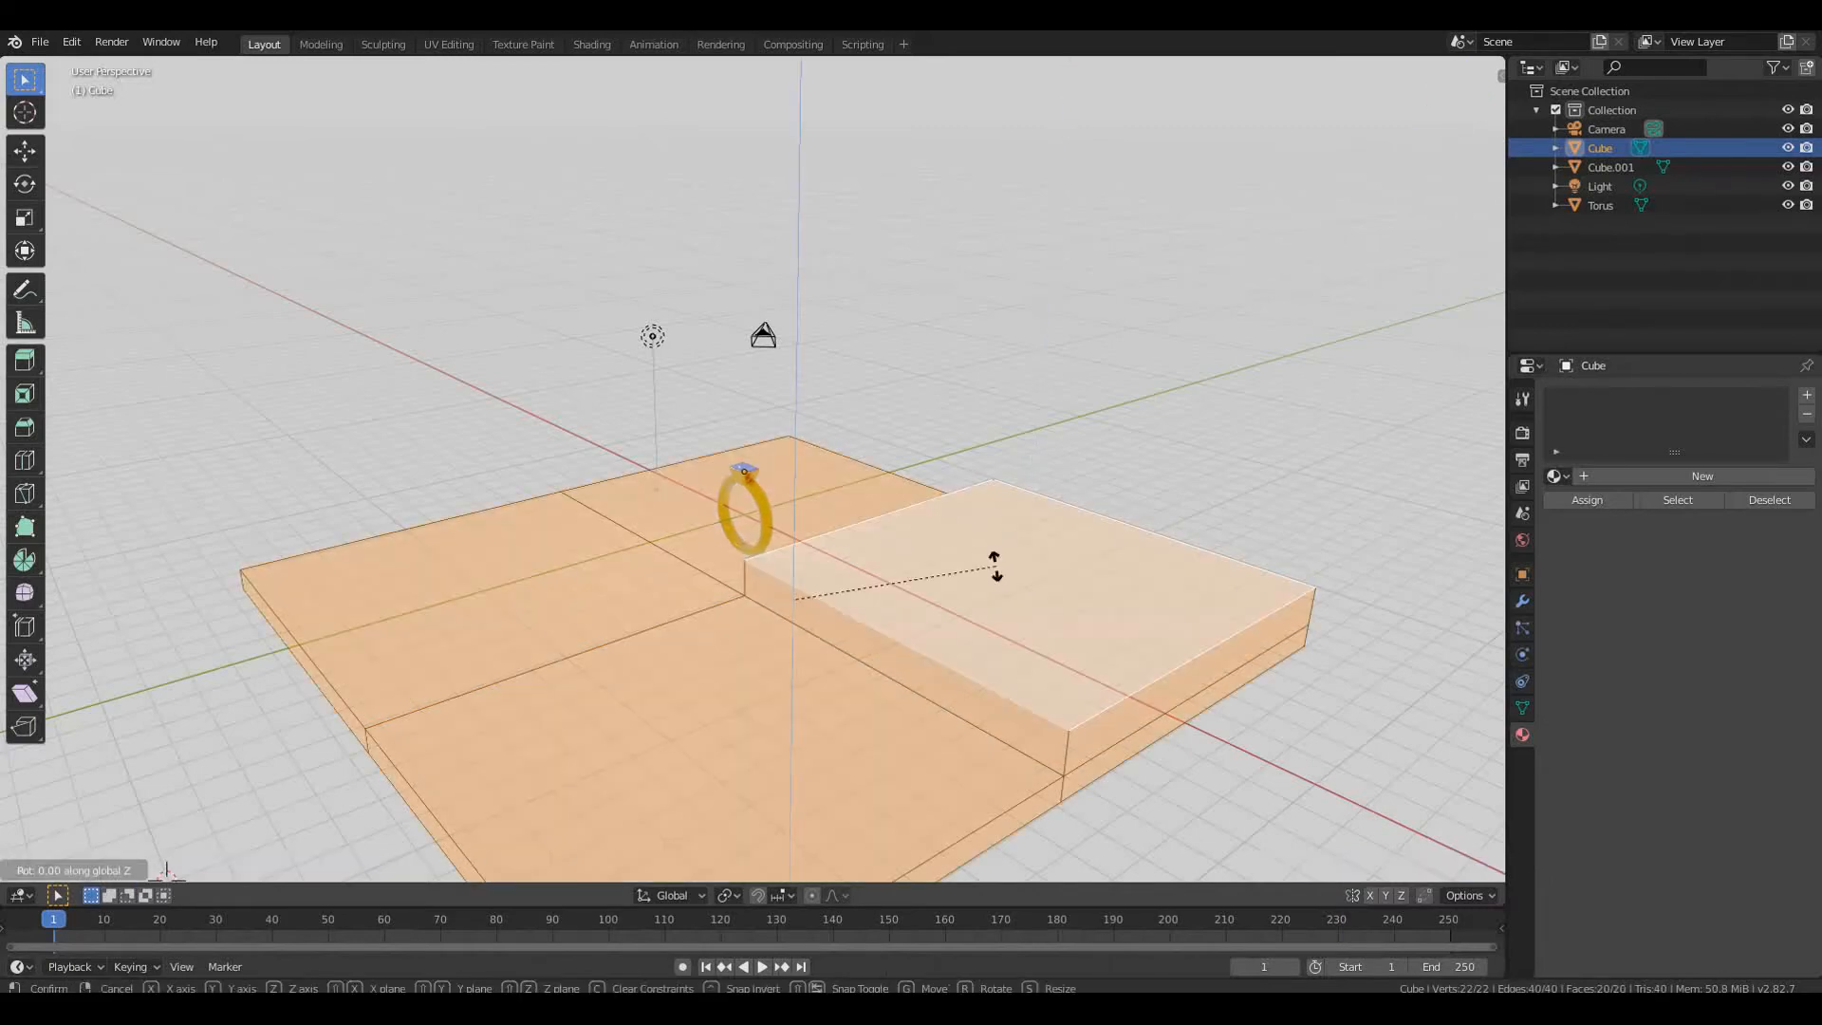
{"action": "left_click", "coordinate": [950, 289]}
{"action": "scroll", "coordinate": [883, 582], "scroll_direction": "down", "scroll_amount": 3}
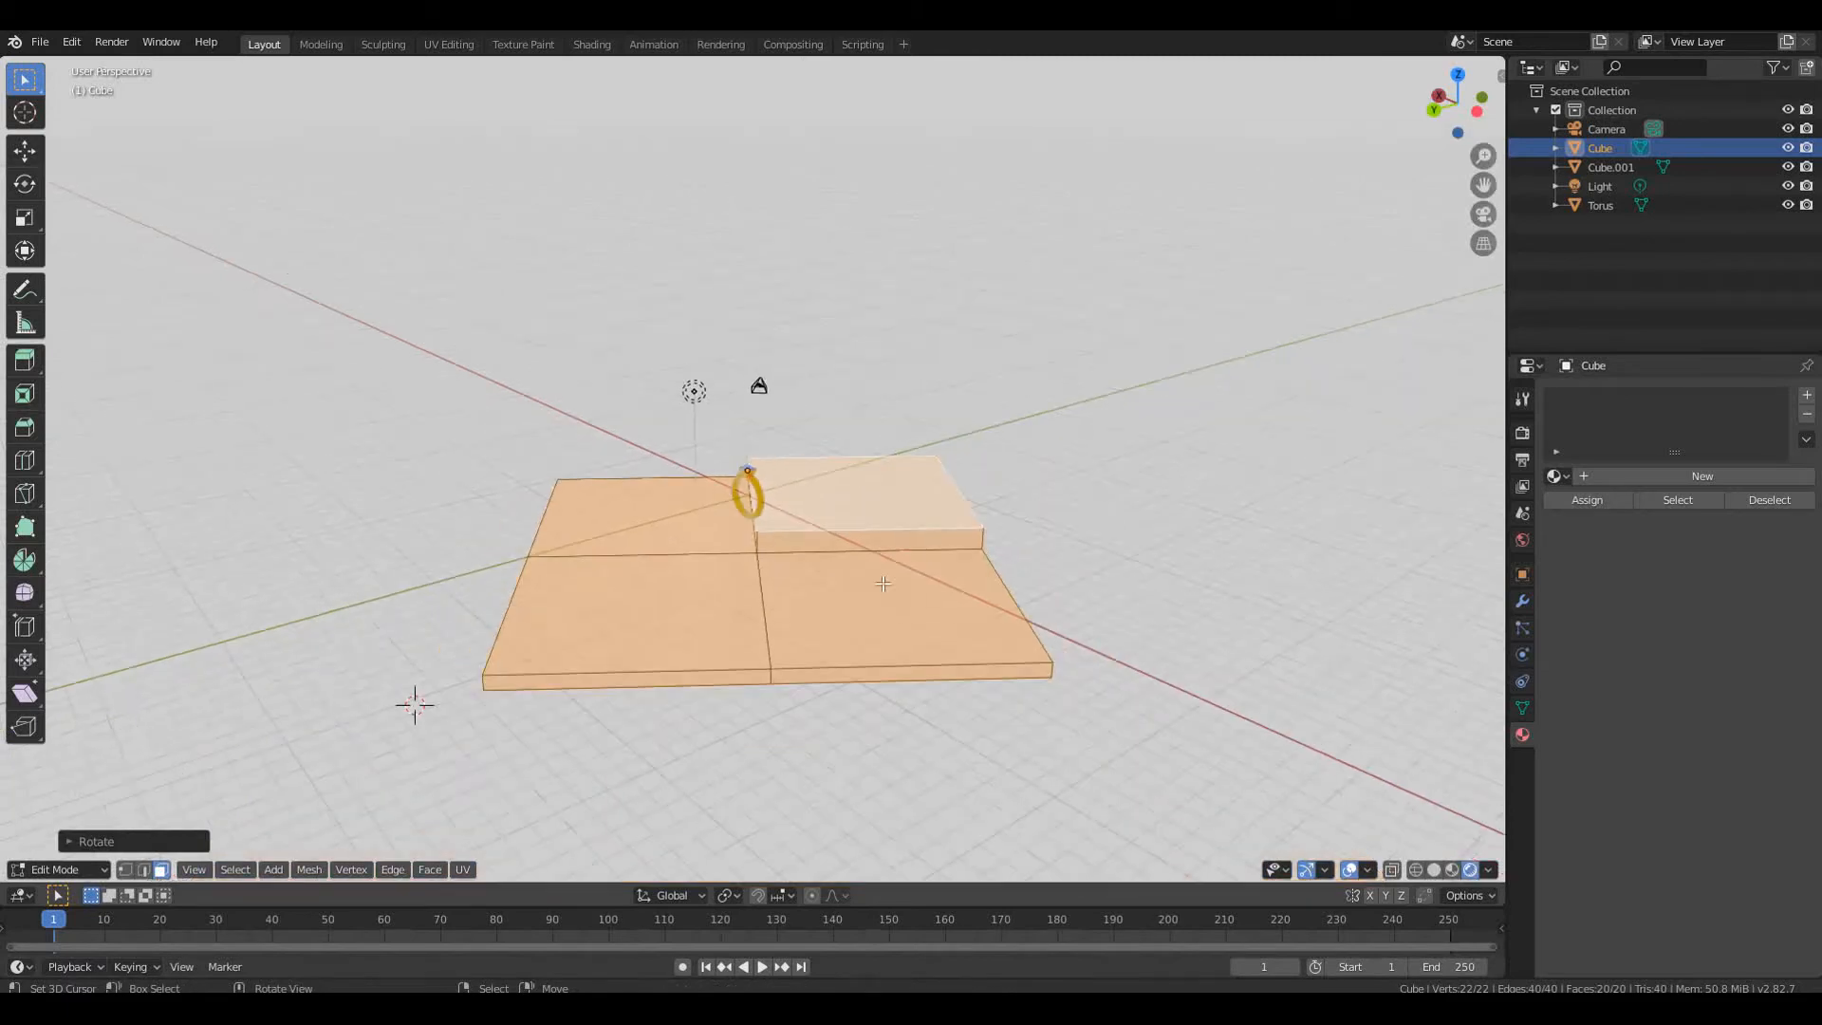
{"action": "key", "text": "s"}
{"action": "key", "text": "shift+z"}
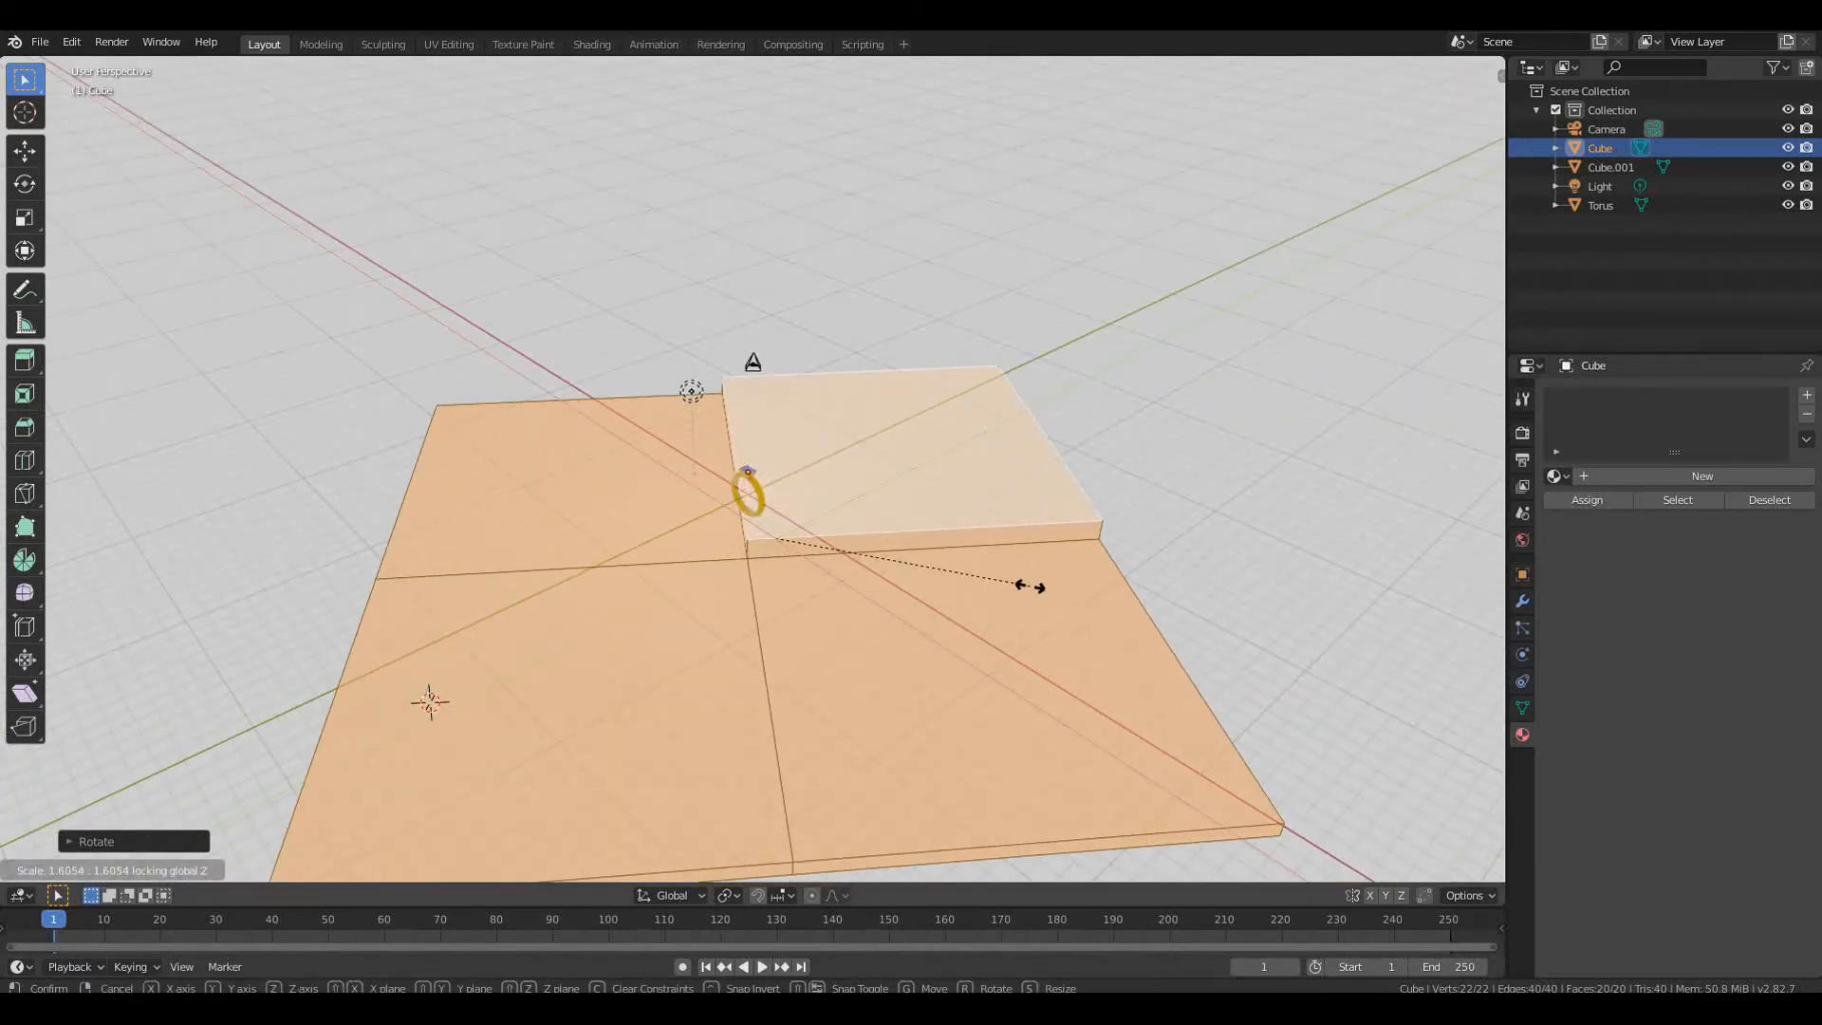
{"action": "right_click", "coordinate": [1030, 586]}
{"action": "key", "text": "s"}
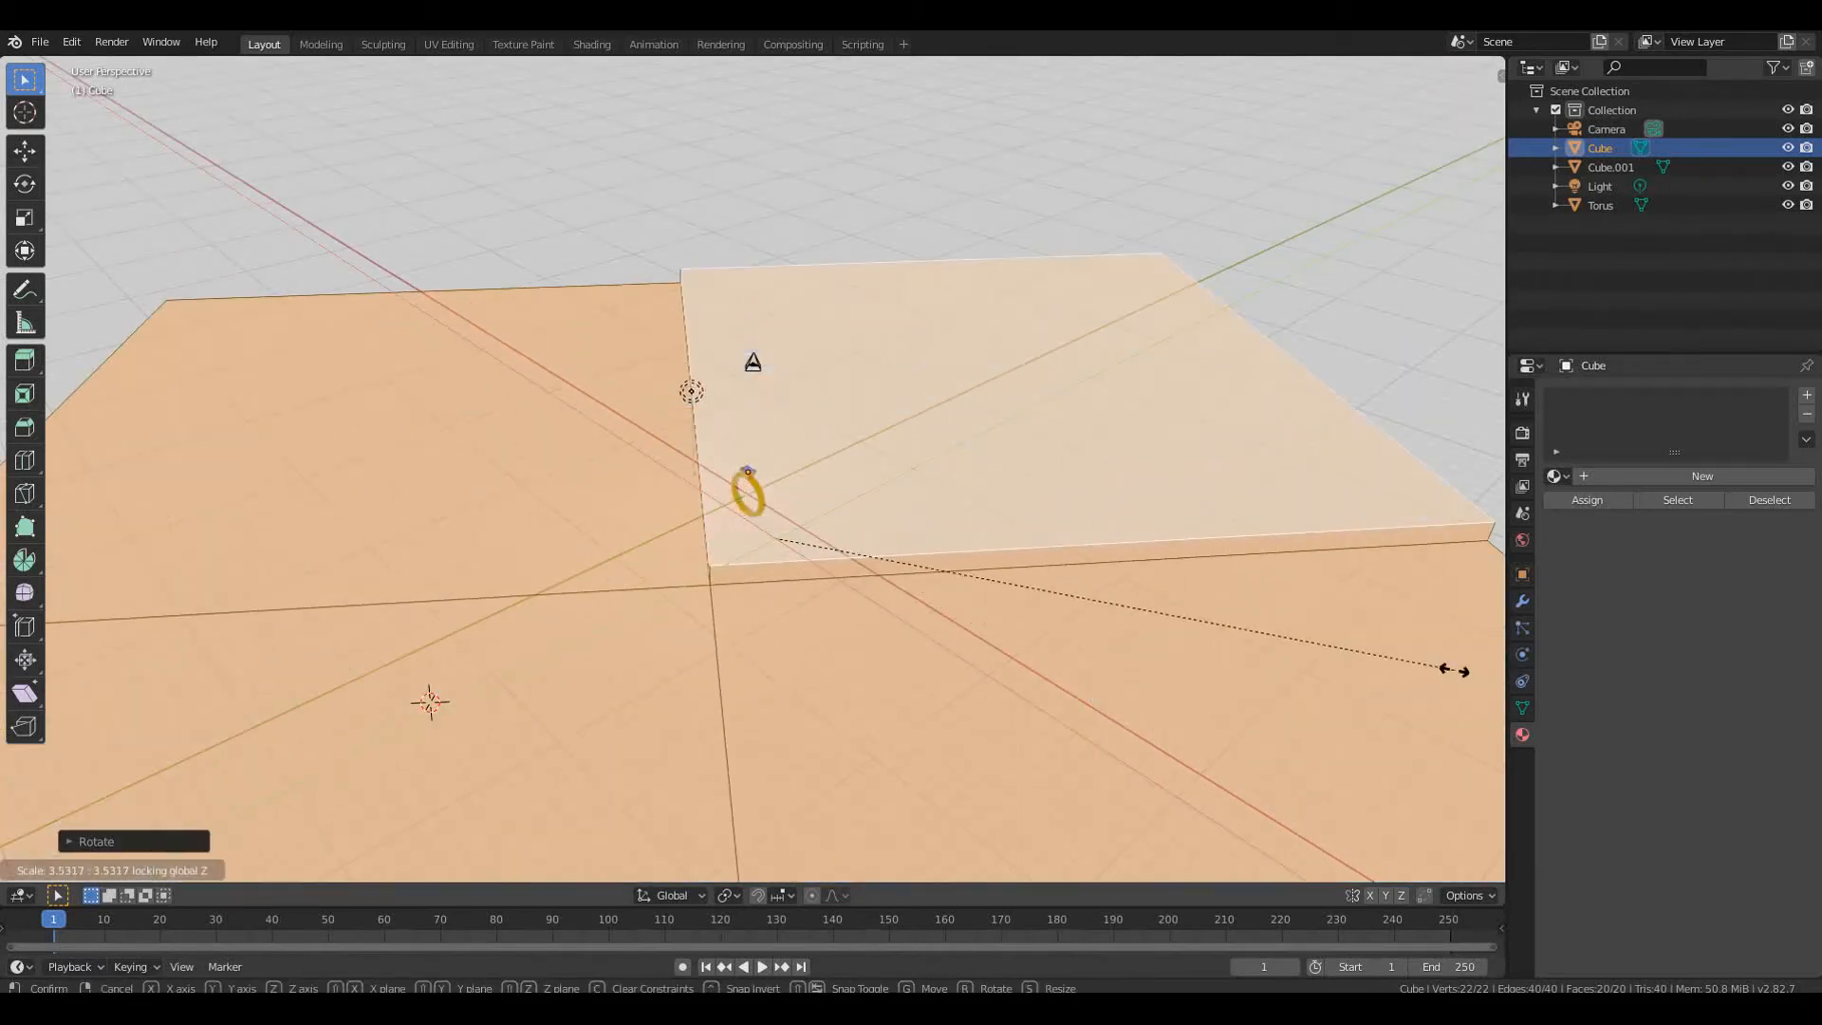
{"action": "left_click", "coordinate": [1453, 663]}
In Object Mode, reposition the stepped slab in the YZ plane and along X as a backdrop around the ring
{"action": "middle_click_drag", "start_coordinate": [1171, 607], "coordinate": [891, 610]}
{"action": "key", "text": "Tab"}
{"action": "key", "text": "g"}
{"action": "key", "text": "shift+x"}
{"action": "left_click", "coordinate": [1263, 497]}
{"action": "scroll", "coordinate": [1177, 503], "scroll_direction": "down", "scroll_amount": 4}
{"action": "middle_click_drag", "start_coordinate": [1063, 532], "coordinate": [1239, 474]}
{"action": "key", "text": "g"}
{"action": "key", "text": "x"}
{"action": "left_click", "coordinate": [1133, 513]}
Frame the ring from the front against the backdrop and align the scene camera to this view
{"action": "middle_click_drag", "start_coordinate": [1132, 518], "coordinate": [1258, 518]}
{"action": "scroll", "coordinate": [1067, 532], "scroll_direction": "up", "scroll_amount": 4}
{"action": "scroll", "coordinate": [1067, 526], "scroll_direction": "down", "scroll_amount": 4}
{"action": "middle_click_drag", "start_coordinate": [1067, 526], "coordinate": [915, 674]}
{"action": "scroll", "coordinate": [1056, 547], "scroll_direction": "up", "scroll_amount": 3}
{"action": "scroll", "coordinate": [849, 663], "scroll_direction": "down", "scroll_amount": 2}
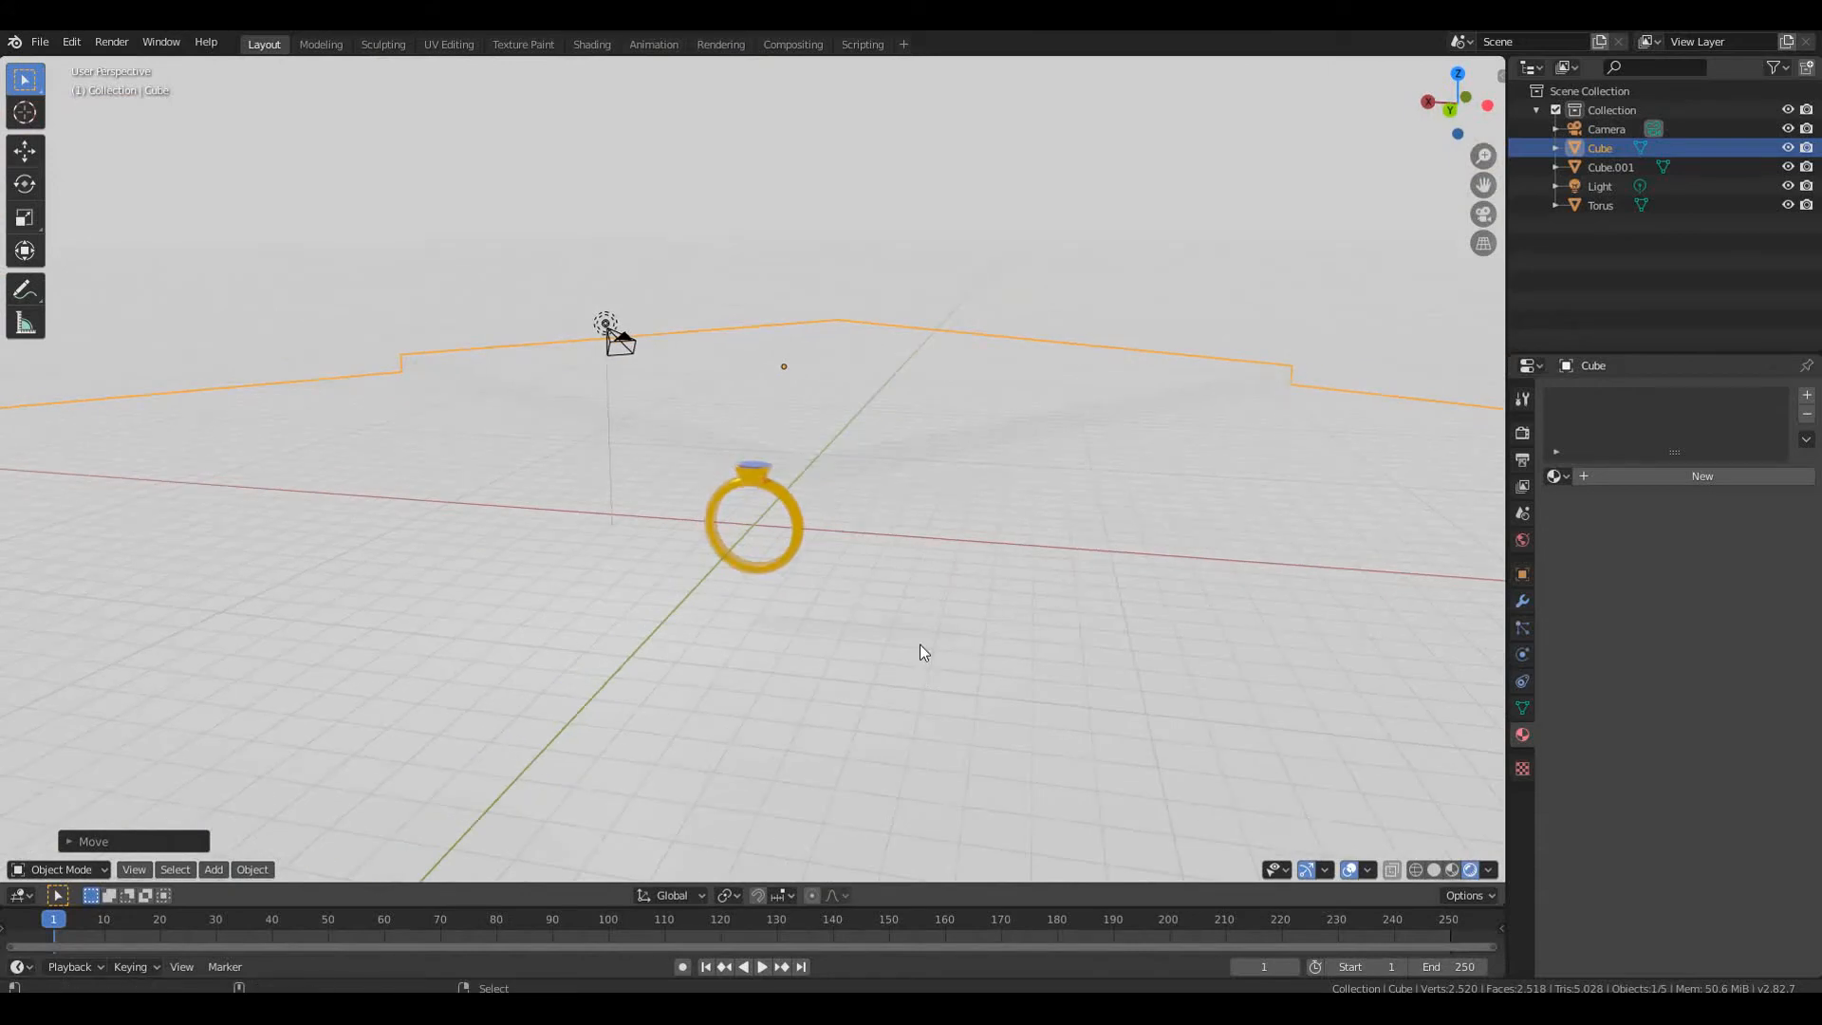
{"action": "key", "text": "ctrl+alt+KP_0"}
Parent the stone to the ring band using the Object option
{"action": "left_click", "coordinate": [727, 486]}
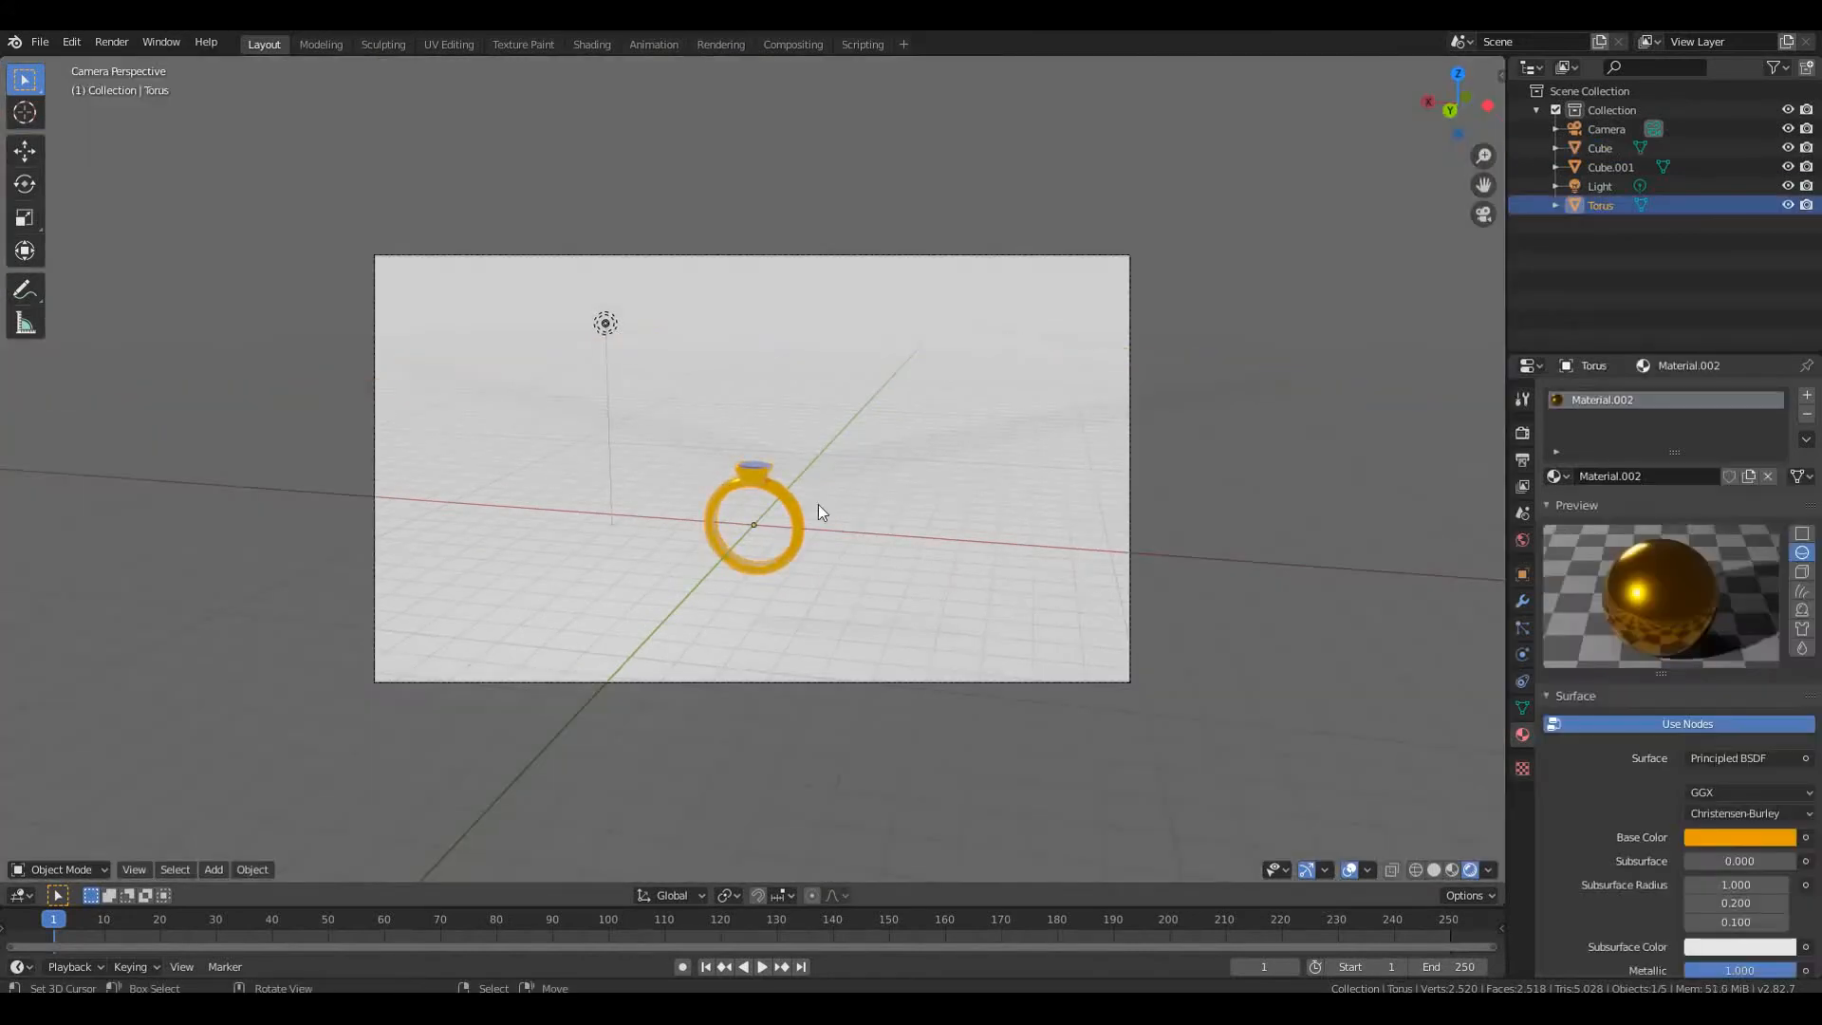
{"action": "key", "text": "r"}
{"action": "left_click", "coordinate": [799, 525]}
{"action": "scroll", "coordinate": [798, 554], "scroll_direction": "up", "scroll_amount": 5}
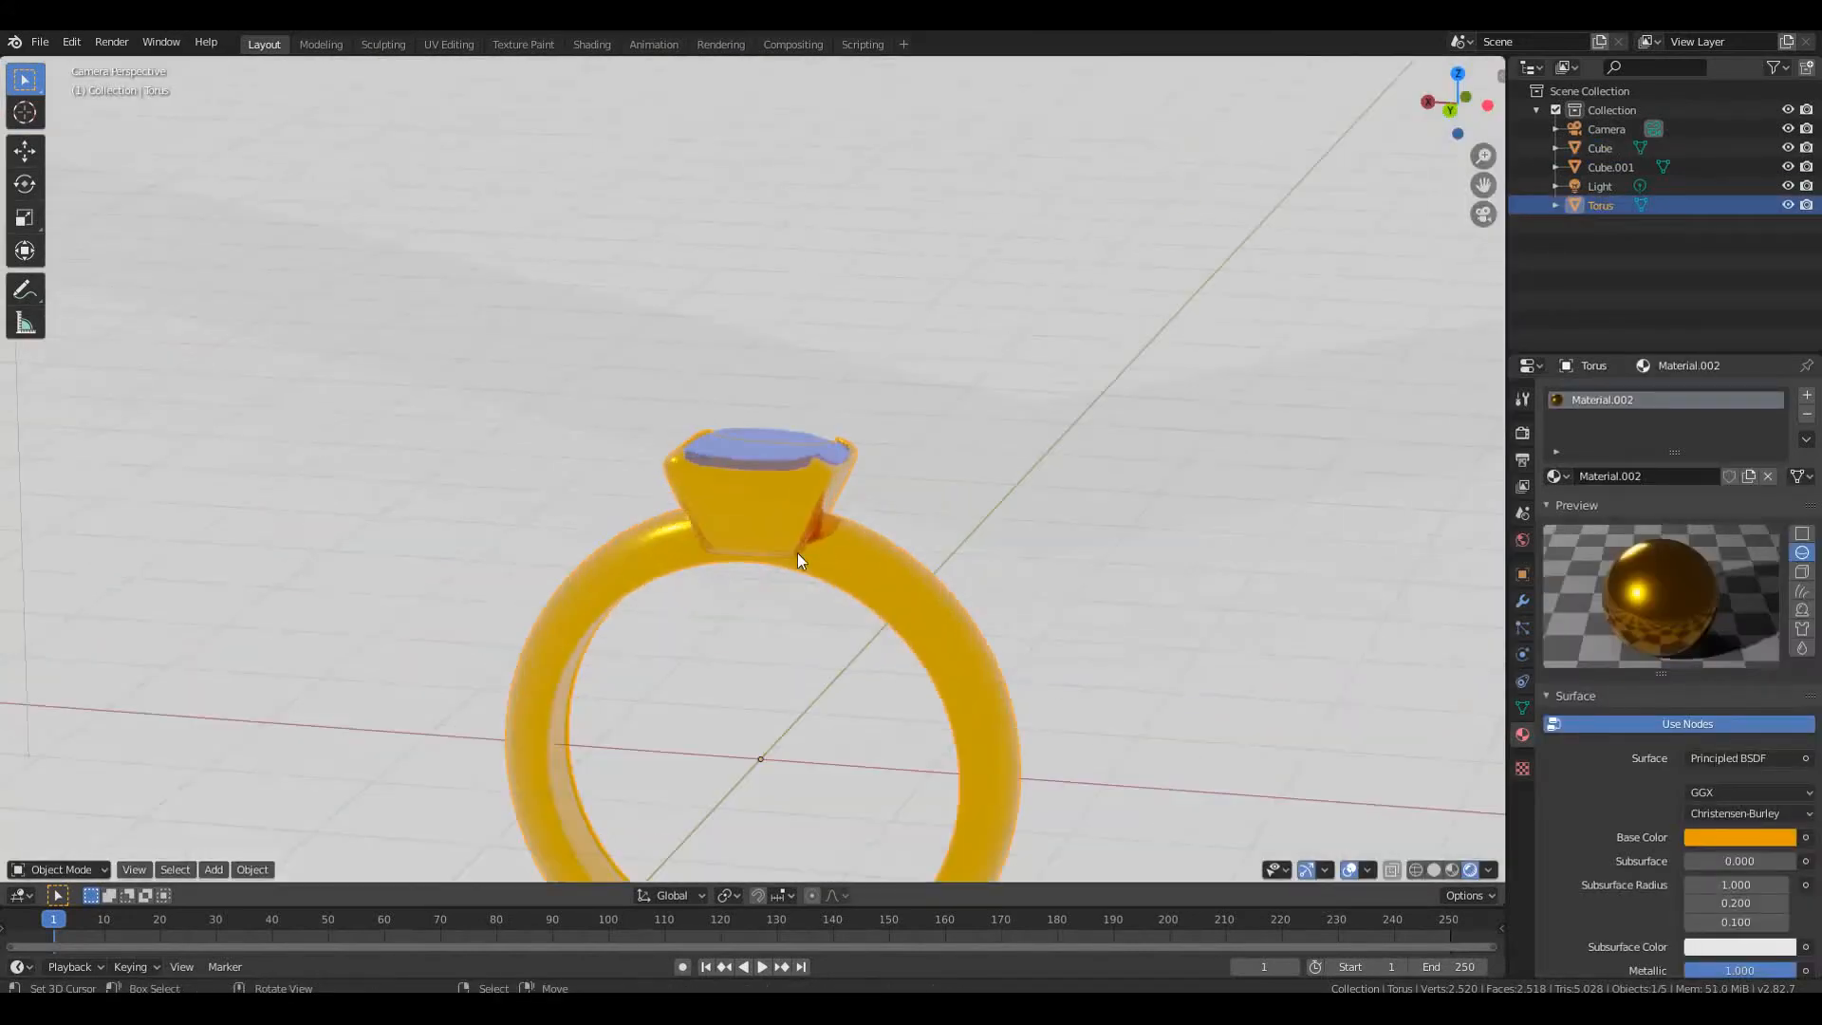
{"action": "left_click", "coordinate": [779, 541]}
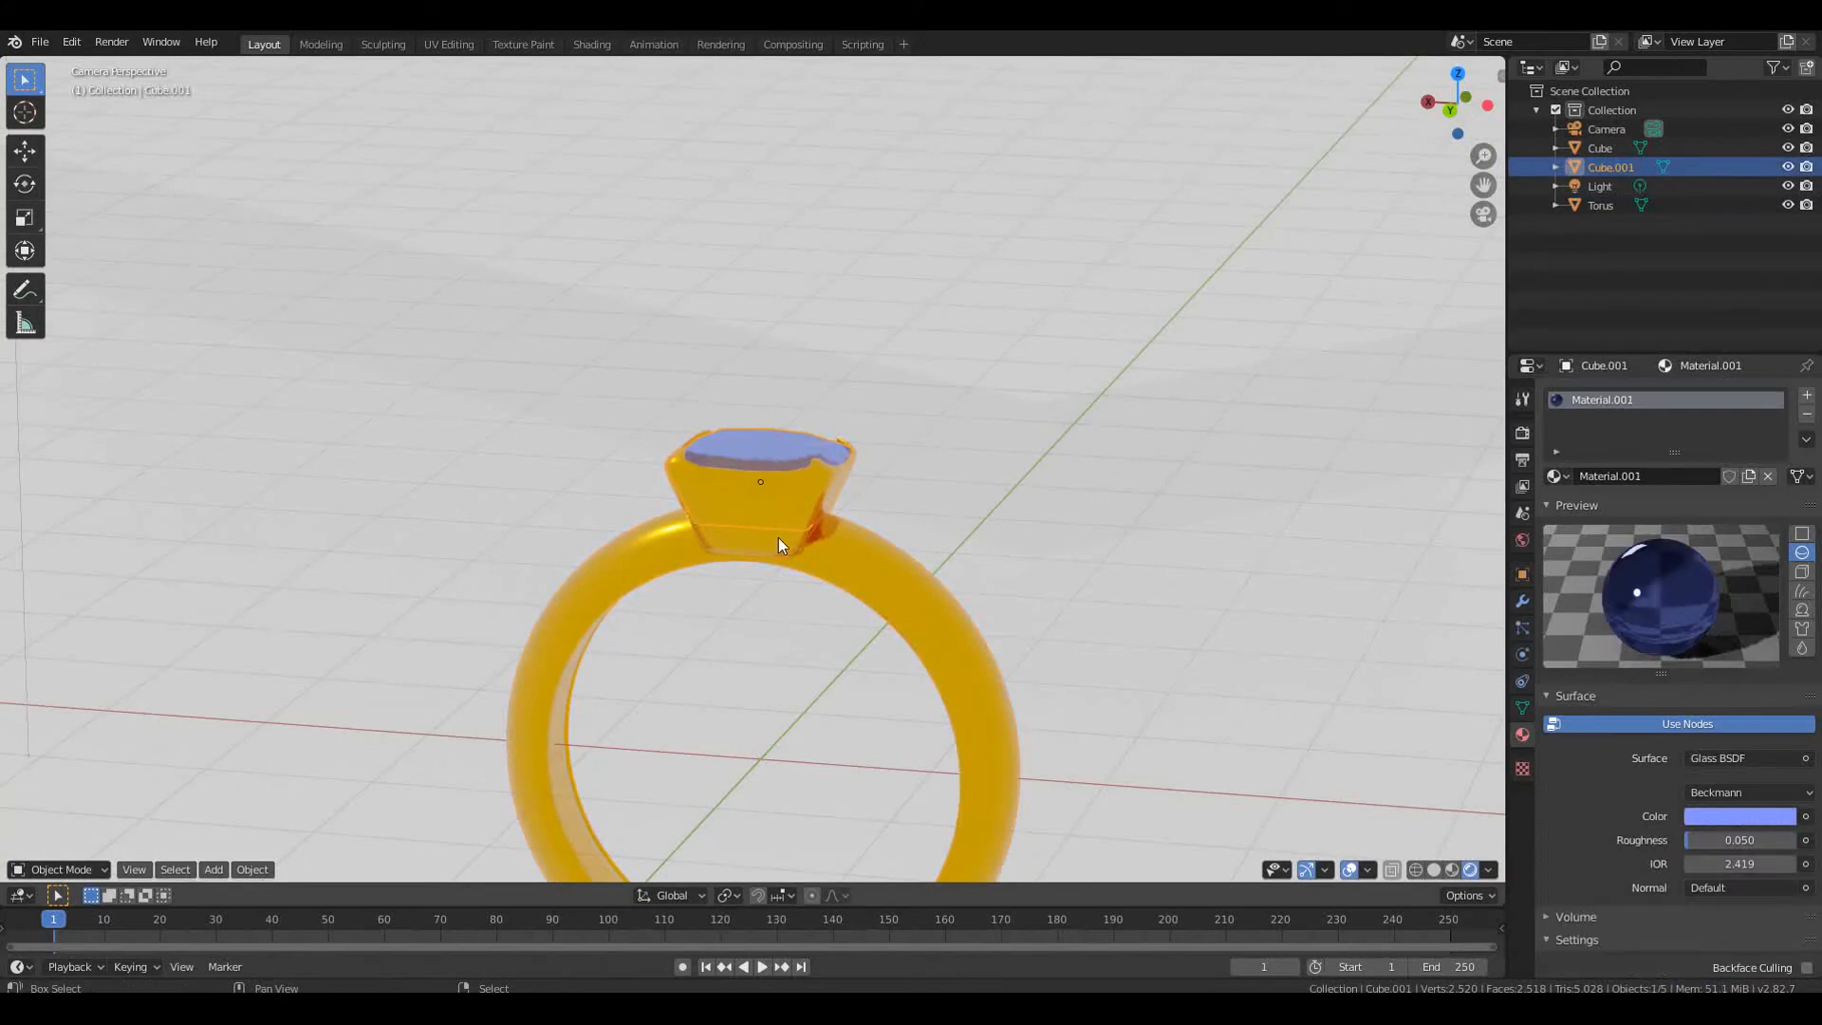
{"action": "left_click", "coordinate": [780, 544], "text": "shift"}
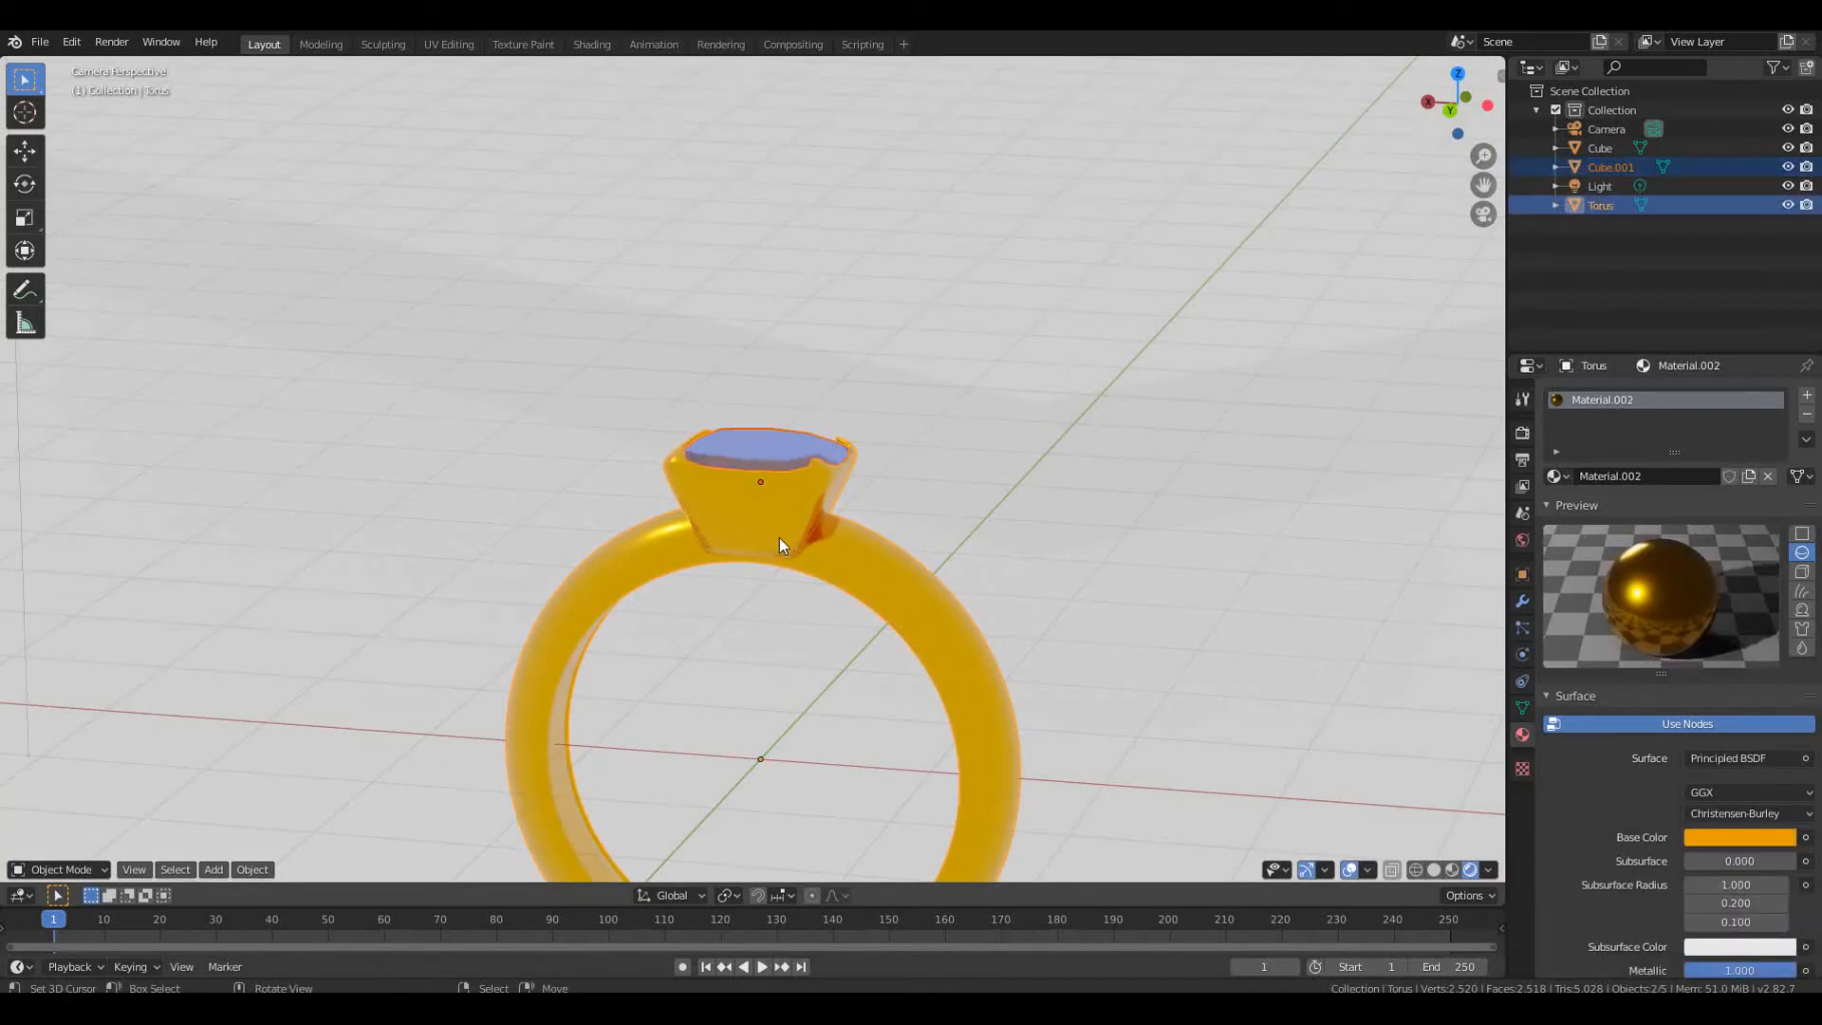
{"action": "key", "text": "ctrl+p"}
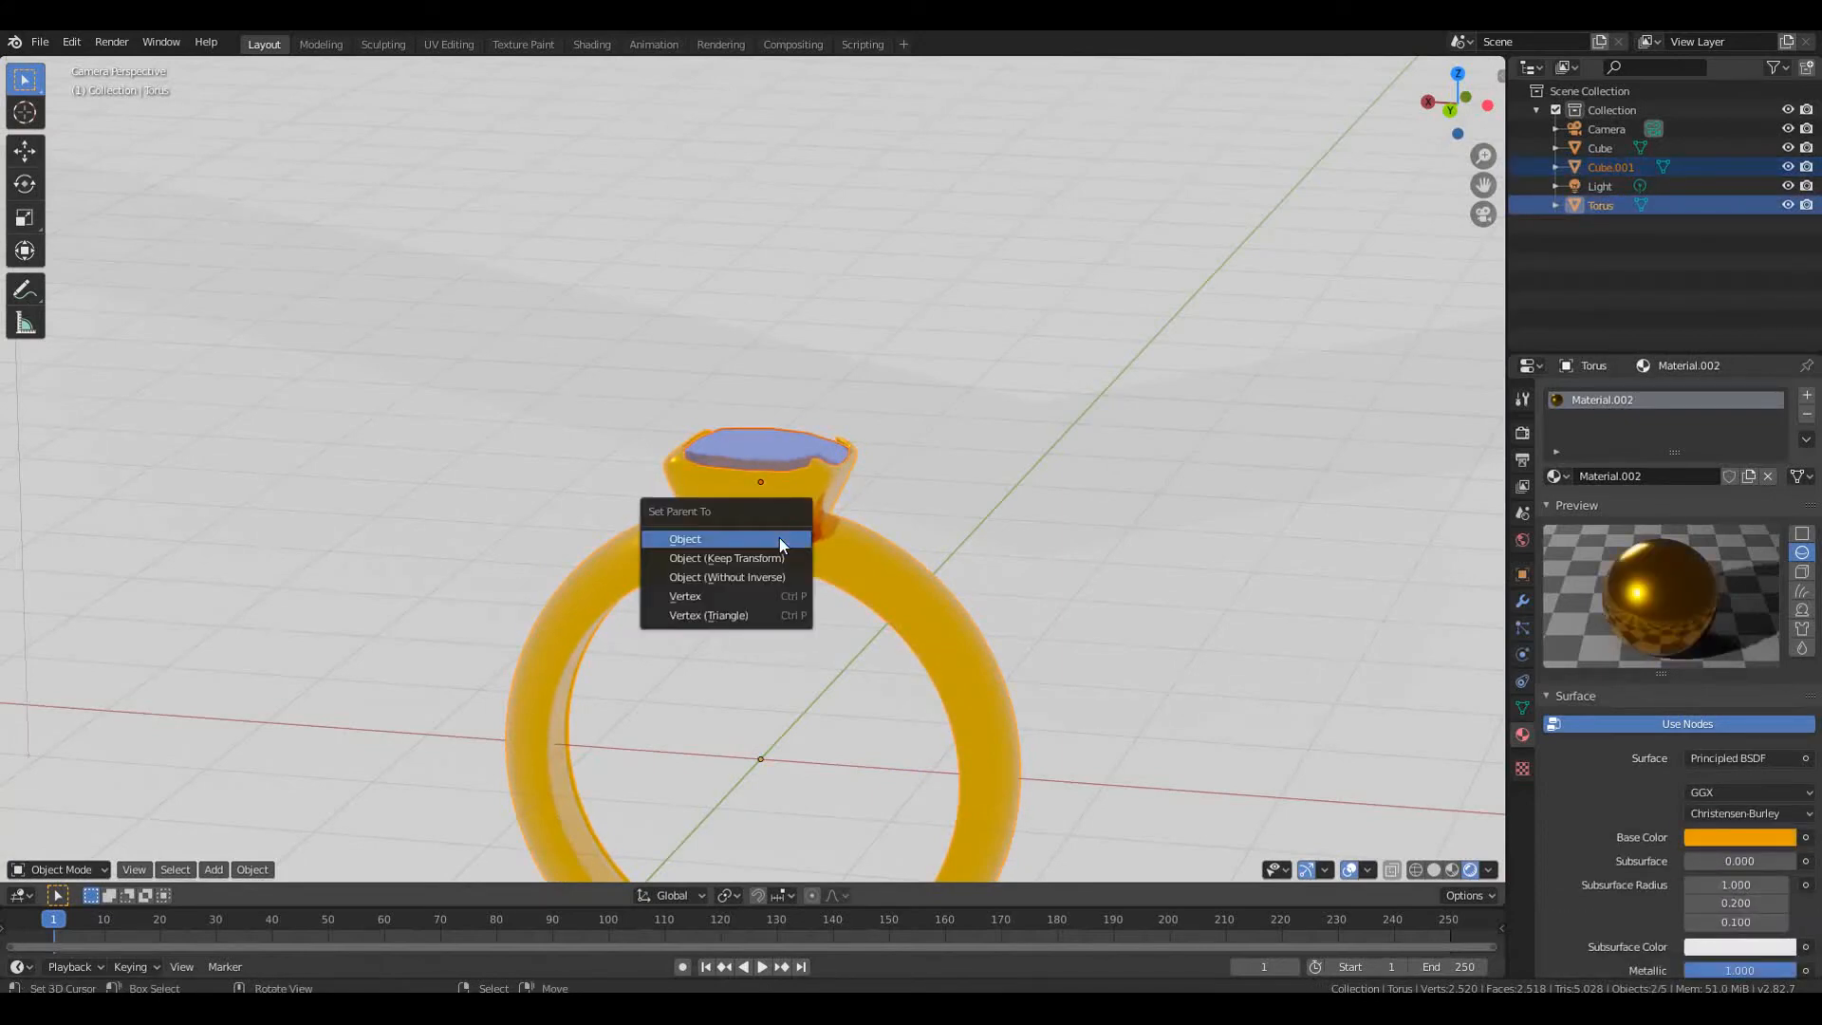
{"action": "left_click", "coordinate": [779, 537]}
{"action": "scroll", "coordinate": [779, 538], "scroll_direction": "down", "scroll_amount": 4}
Test-move the ring band to check that the parented stone follows it, and cancel the move
{"action": "left_click", "coordinate": [789, 519]}
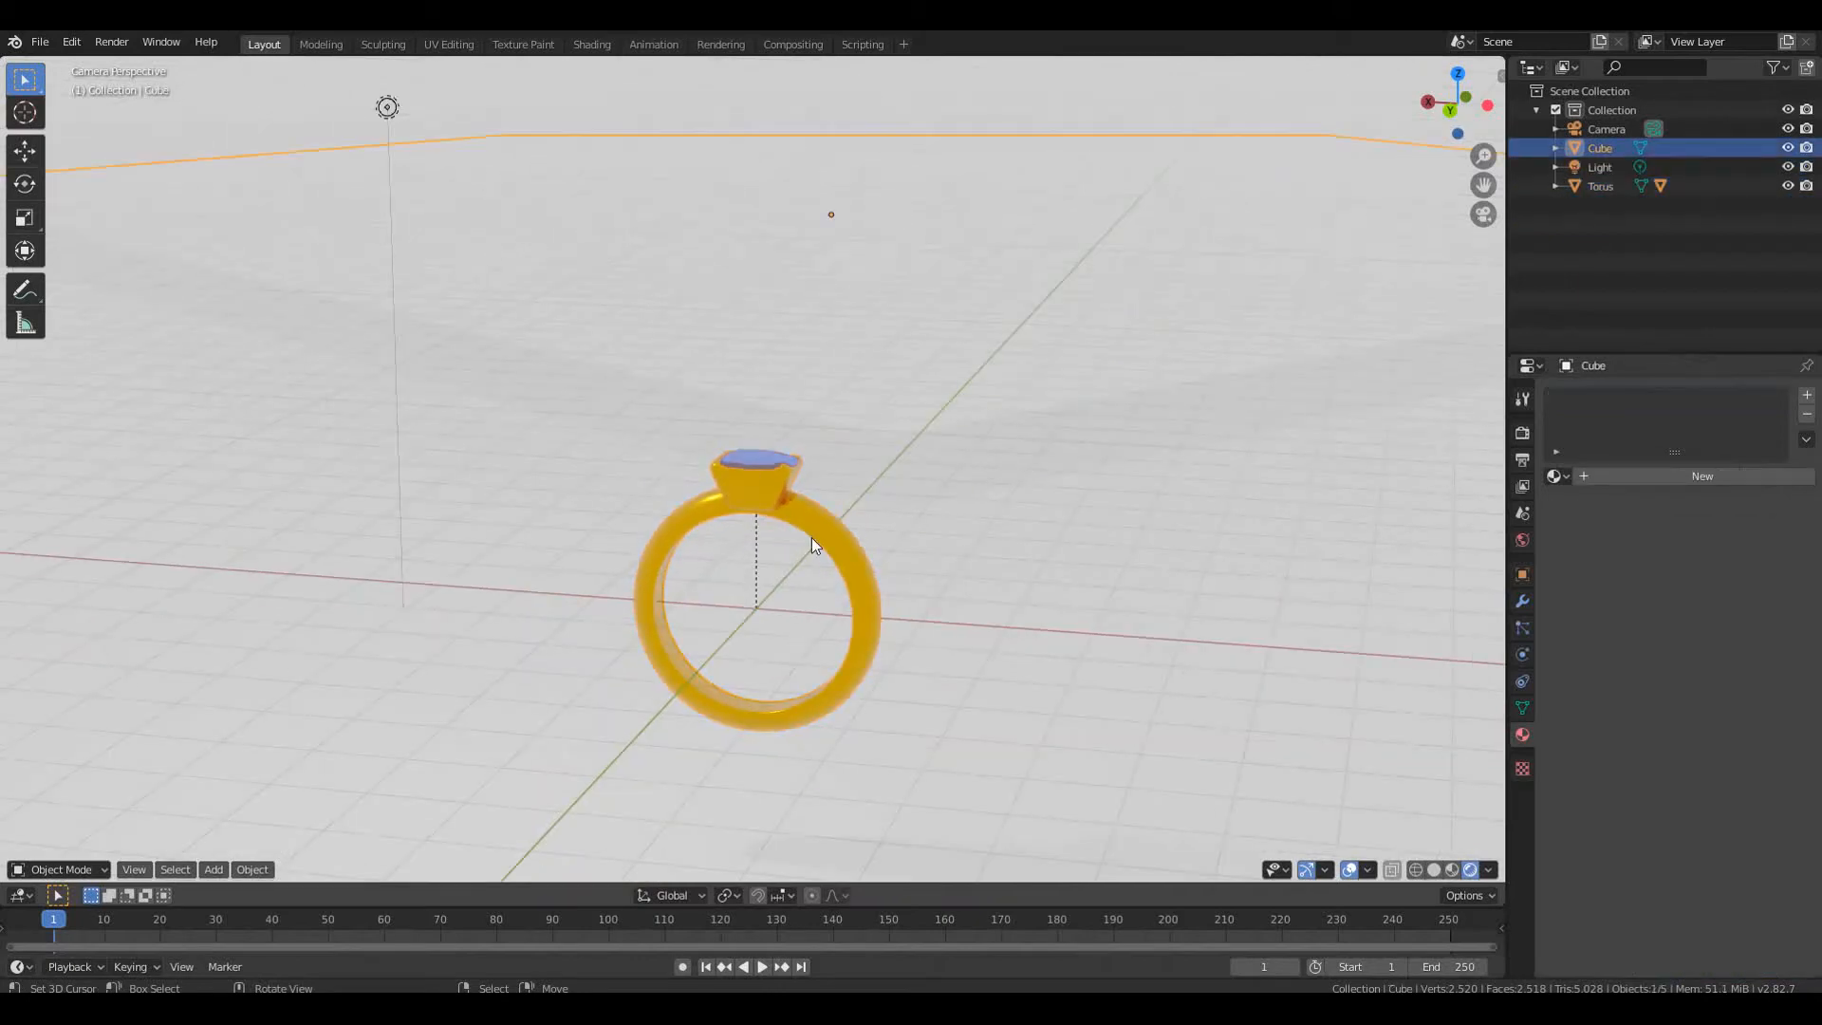
{"action": "left_click", "coordinate": [813, 538]}
{"action": "key", "text": "g"}
{"action": "right_click", "coordinate": [871, 396]}
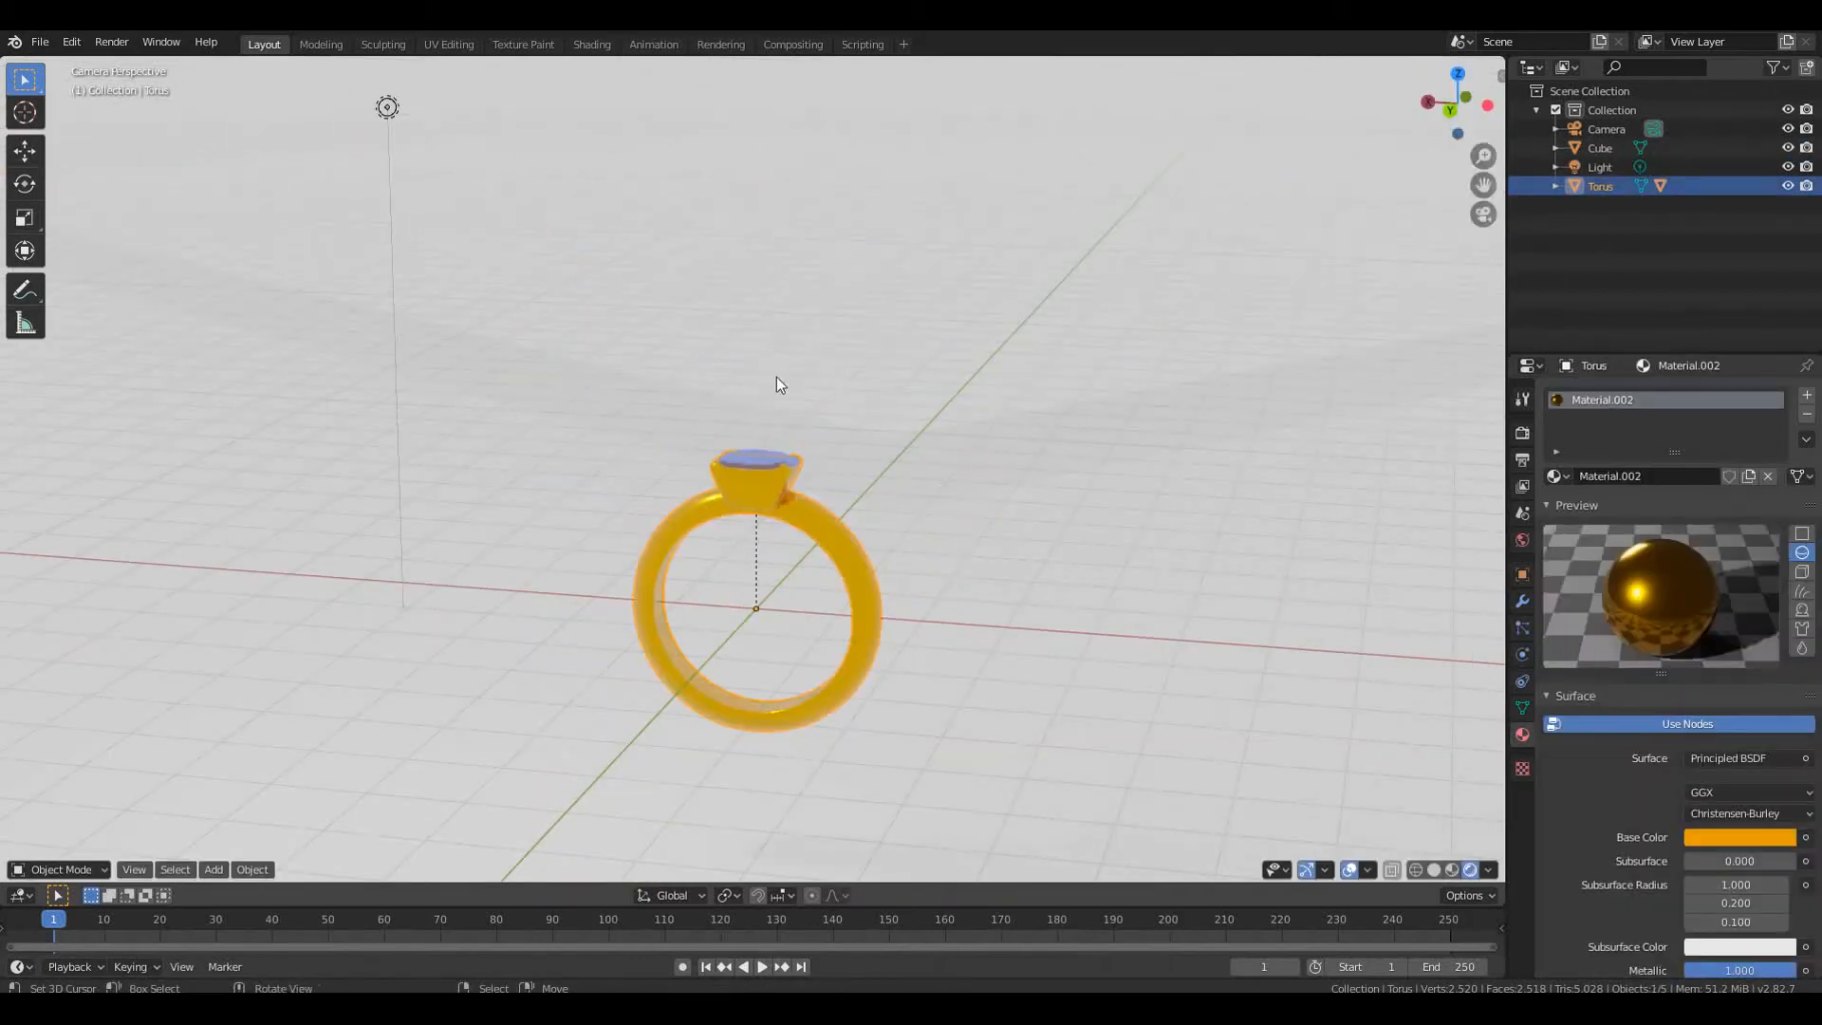
Delete the point light from the scene
{"action": "scroll", "coordinate": [779, 385], "scroll_direction": "down", "scroll_amount": 3}
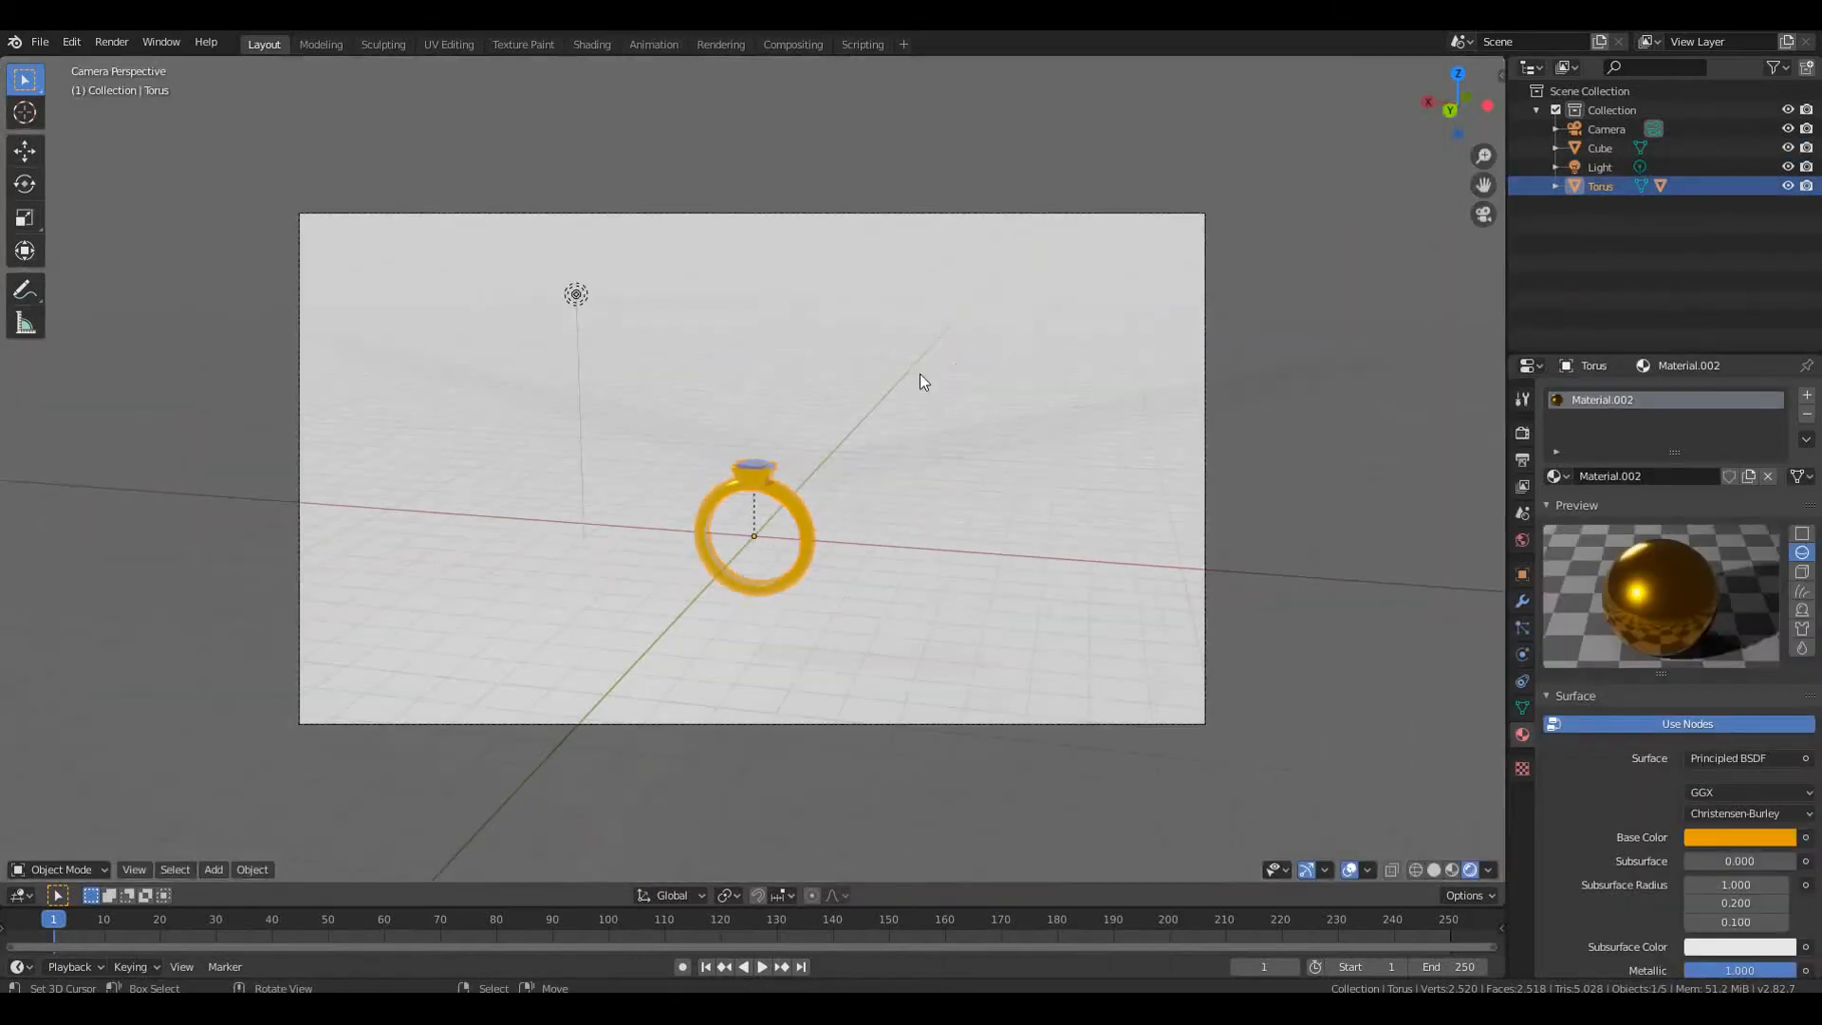
{"action": "left_click", "coordinate": [575, 295]}
{"action": "key", "text": "Delete"}
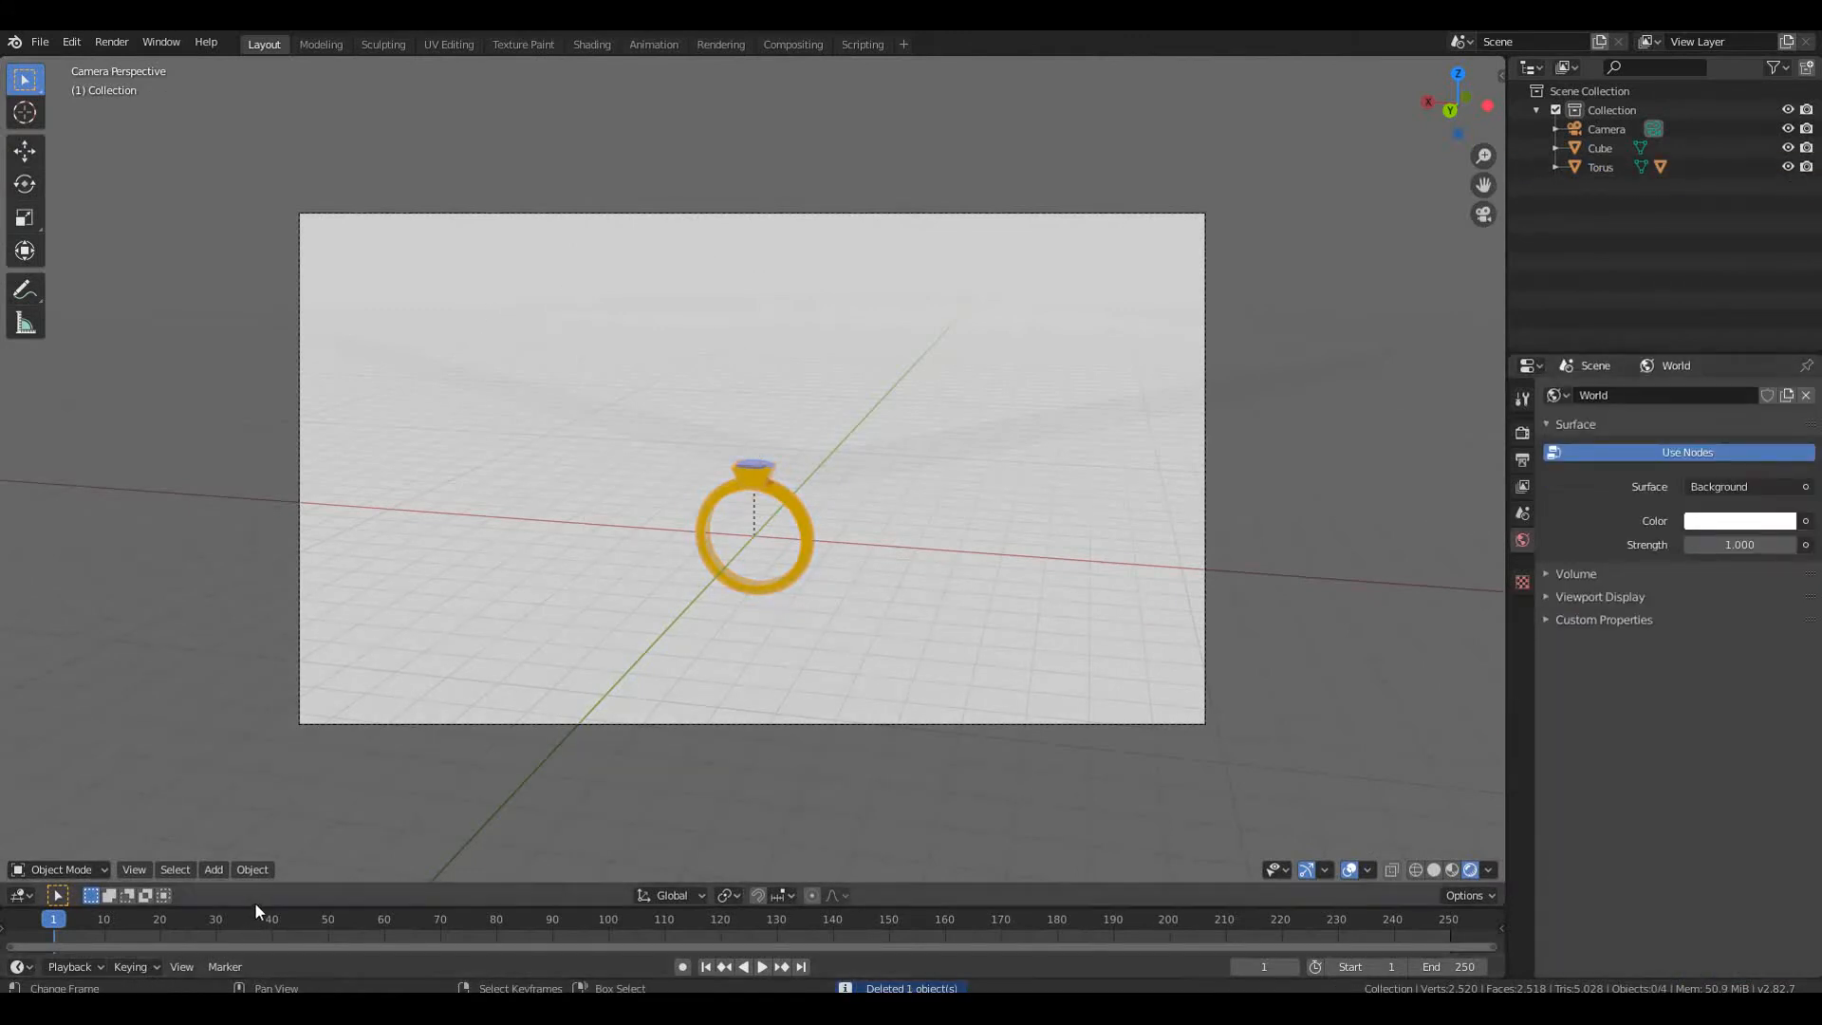
Enlarge the timeline area and turn it into a Shader Editor showing the World nodes
{"action": "left_click_drag", "start_coordinate": [254, 883], "coordinate": [238, 573]}
{"action": "left_click", "coordinate": [17, 967]}
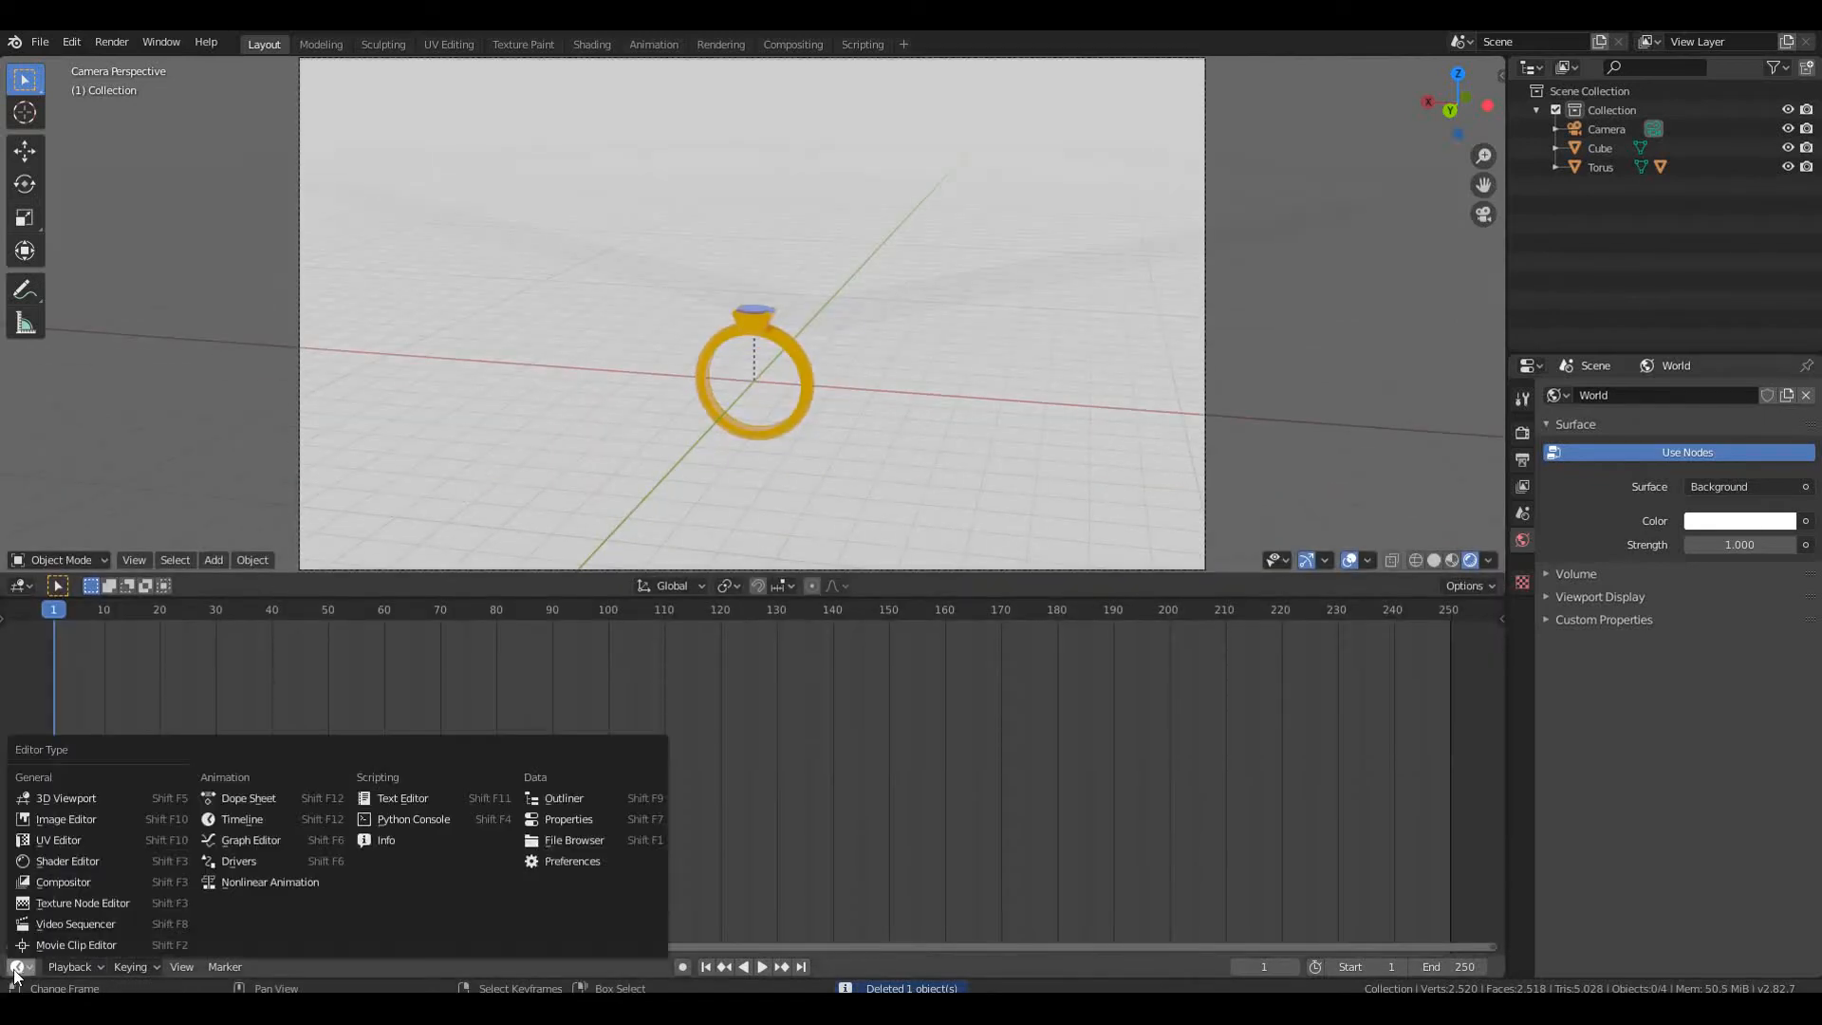
{"action": "left_click", "coordinate": [74, 858]}
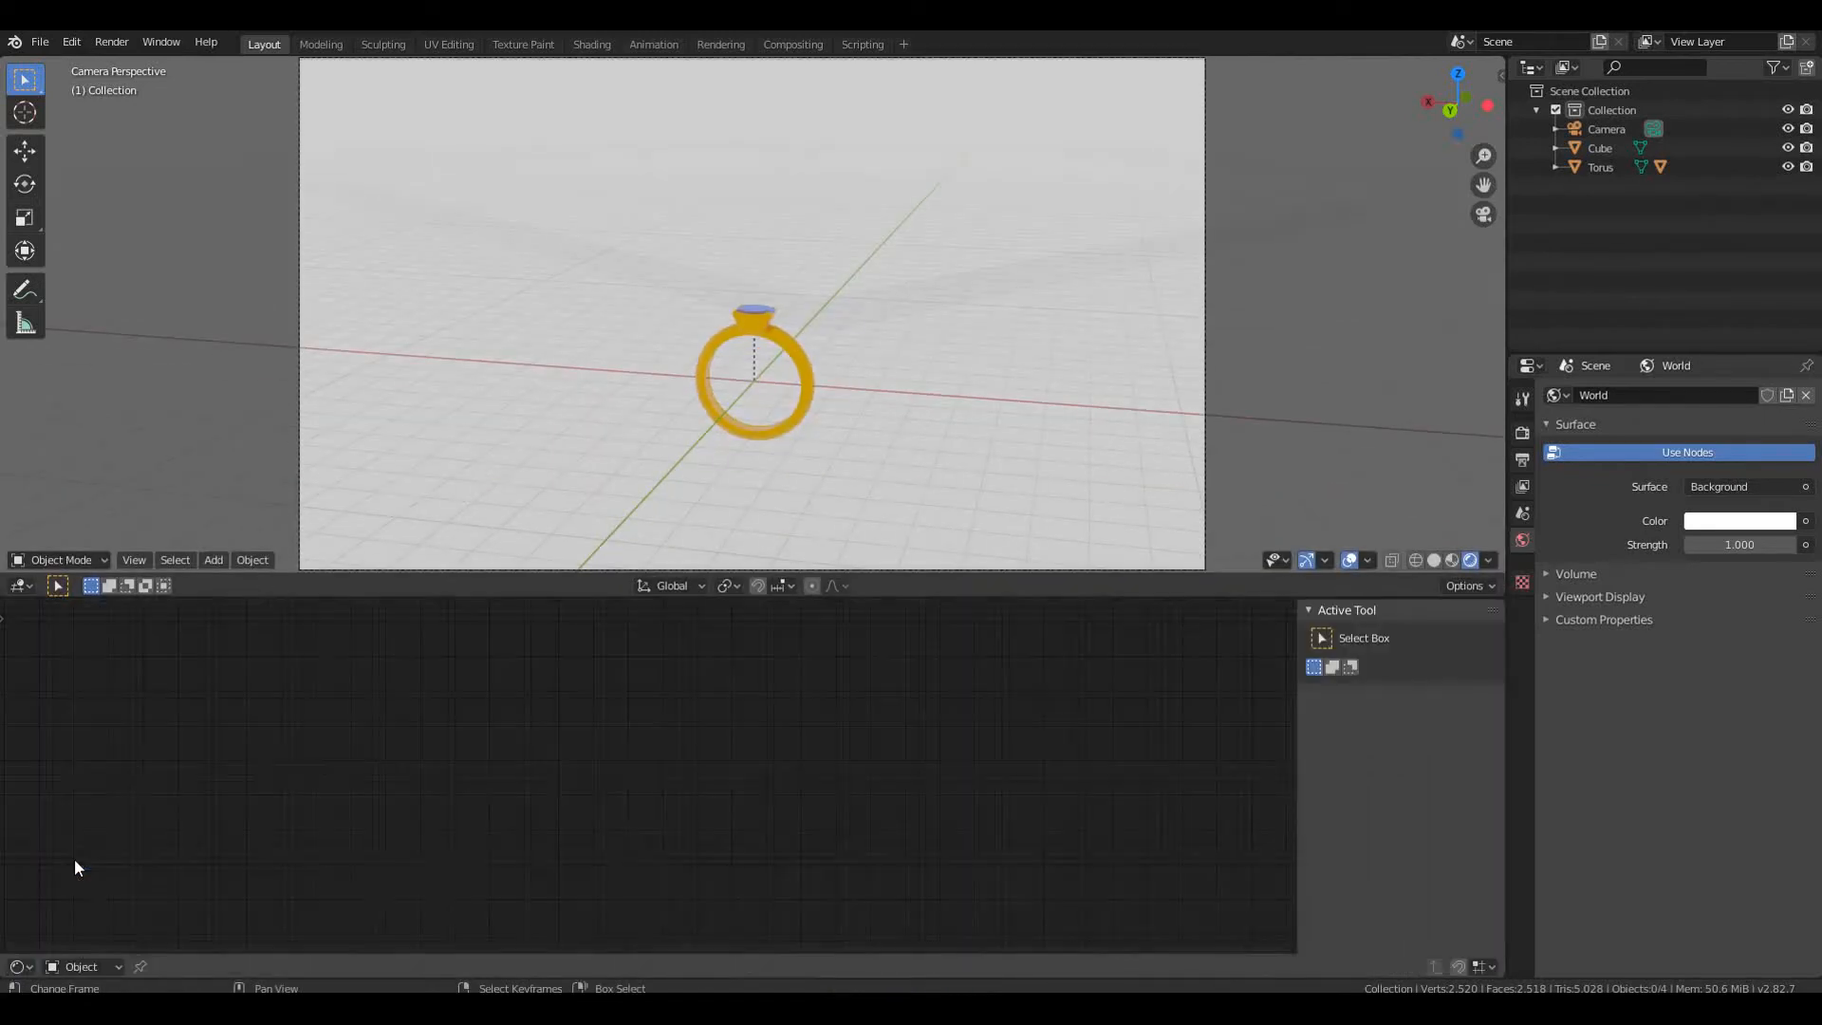
{"action": "left_click", "coordinate": [93, 966]}
{"action": "left_click", "coordinate": [100, 928]}
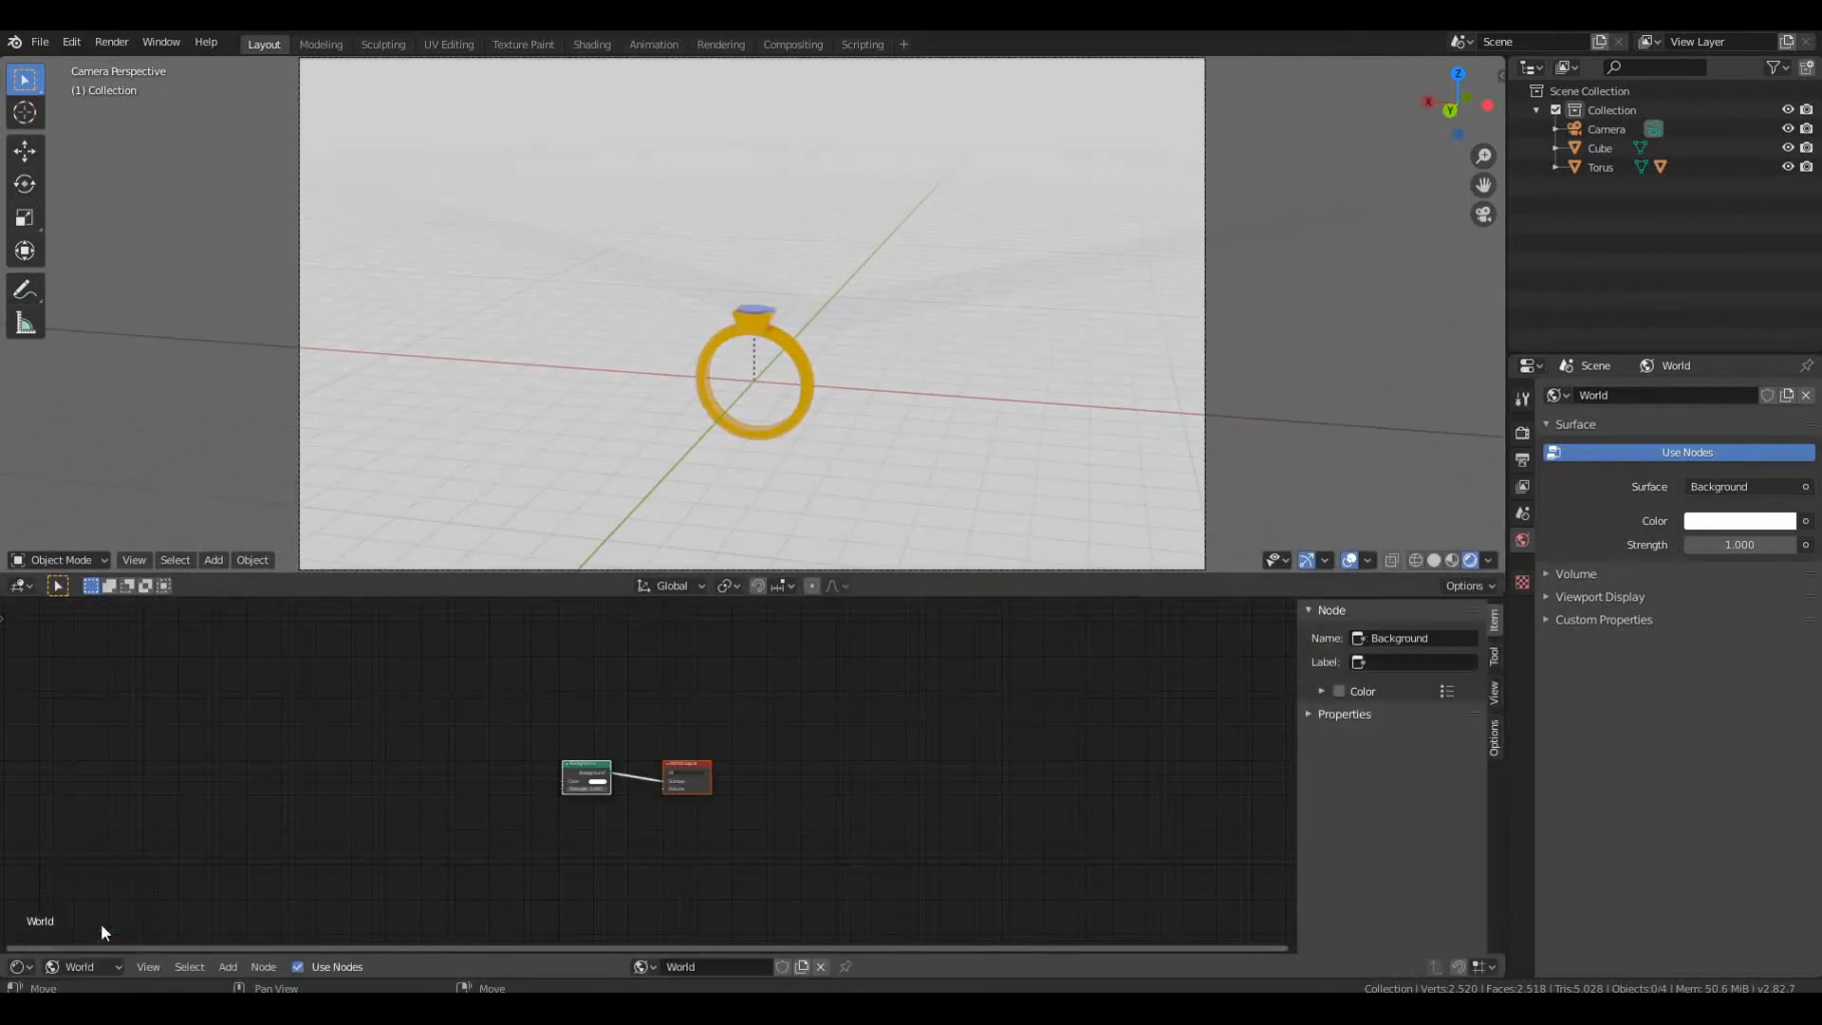
{"action": "scroll", "coordinate": [695, 796], "scroll_direction": "up", "scroll_amount": 3}
{"action": "middle_click_drag", "start_coordinate": [619, 802], "coordinate": [930, 766]}
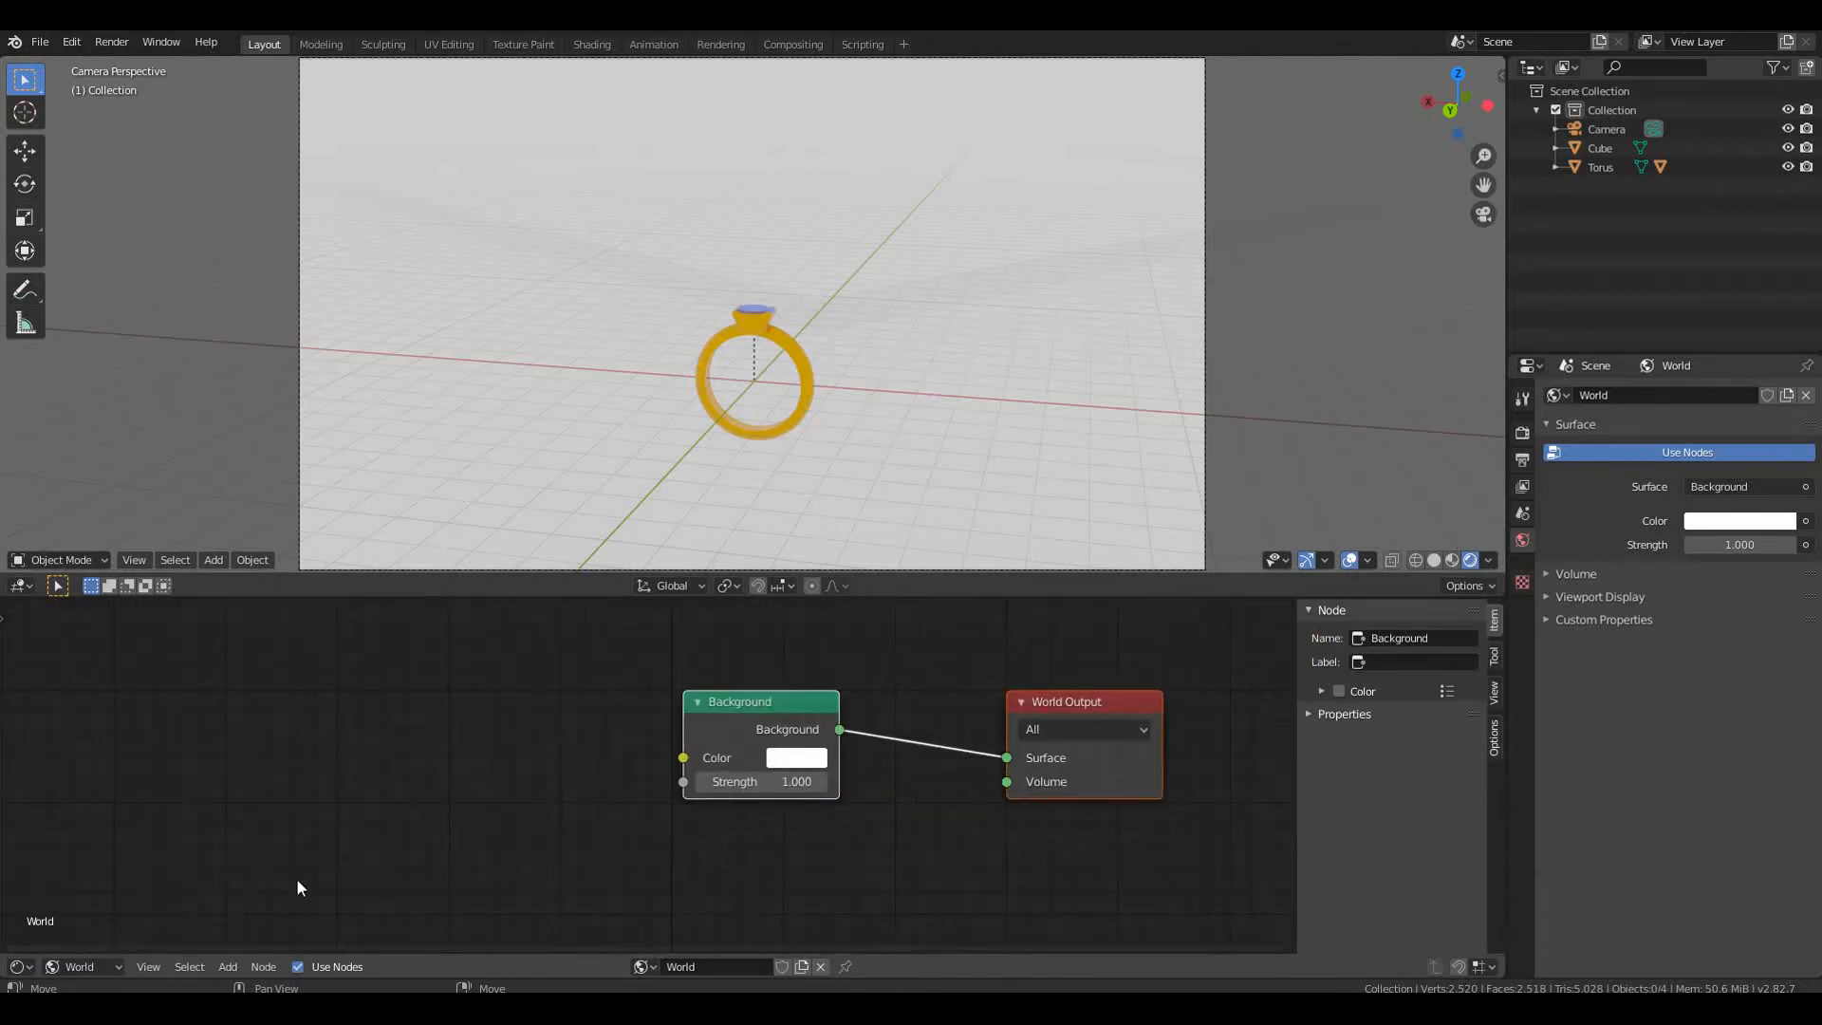
Add an Environment Texture node to the World nodes and connect its Color output to the Background node's Color input
{"action": "left_click", "coordinate": [263, 966]}
{"action": "left_click", "coordinate": [230, 966]}
{"action": "mouse_move", "coordinate": [305, 877]}
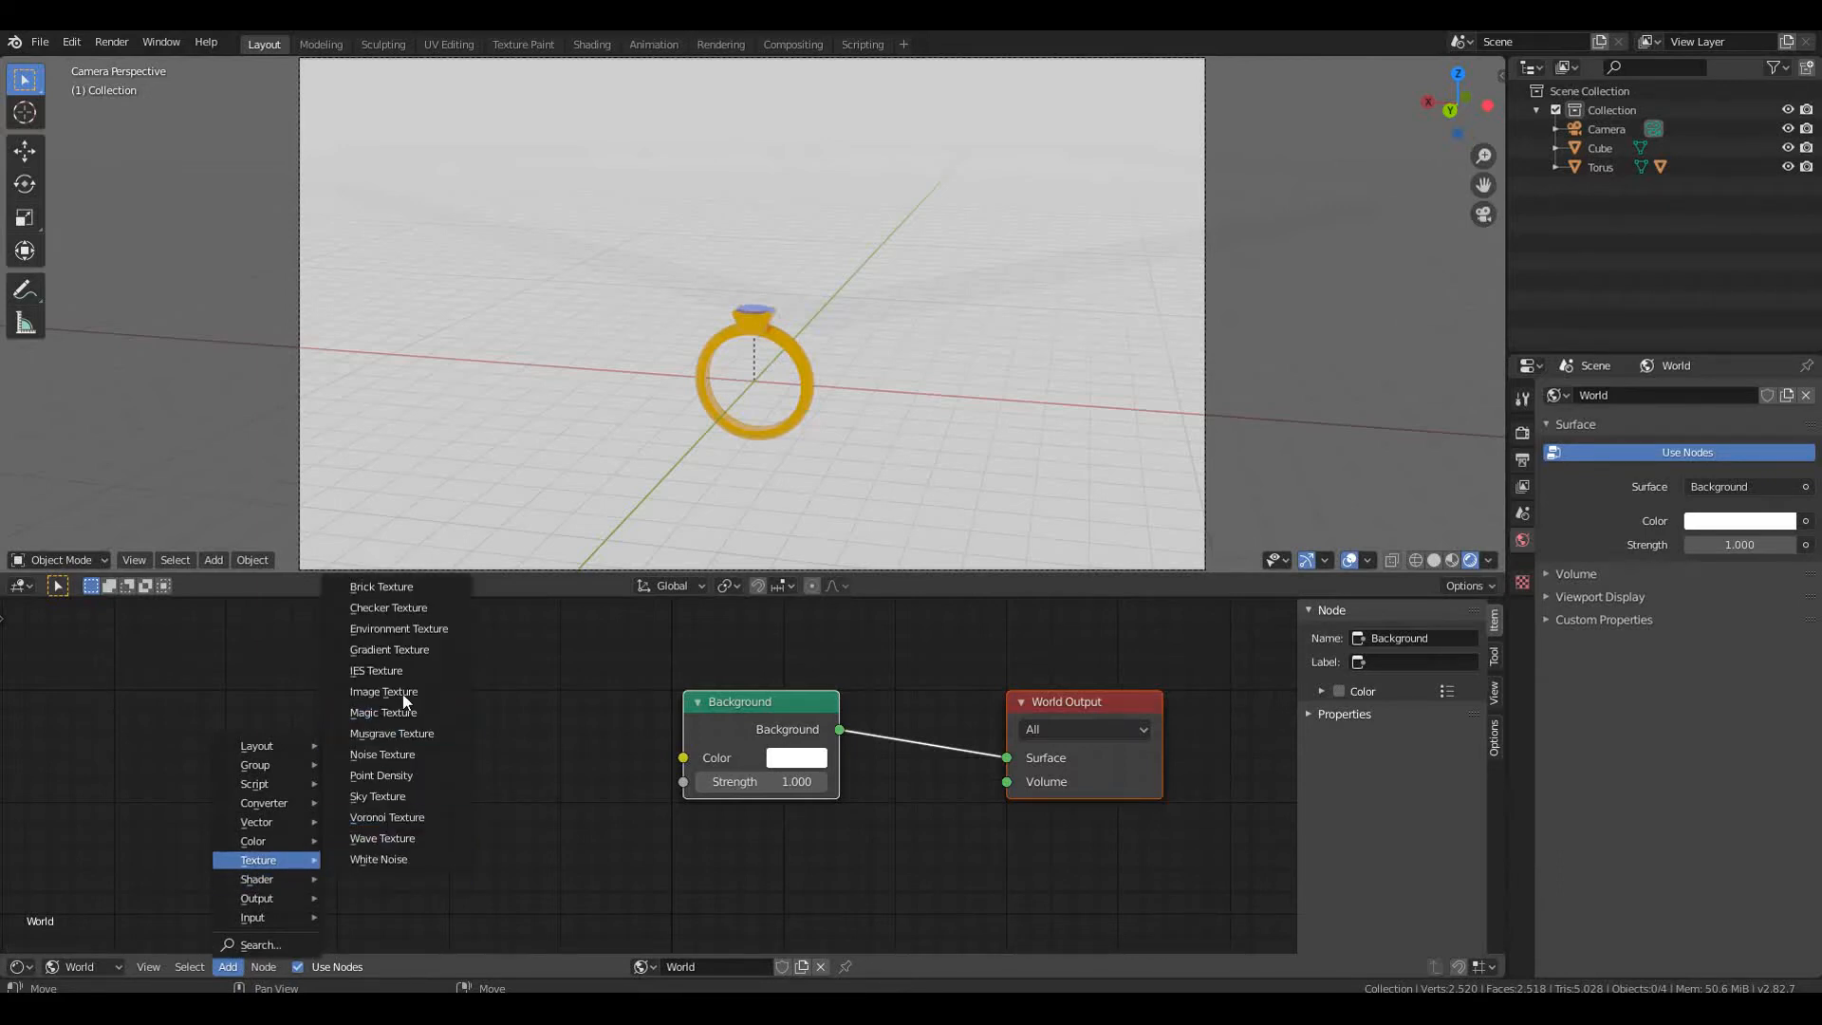
{"action": "left_click", "coordinate": [398, 629]}
{"action": "left_click", "coordinate": [549, 707]}
{"action": "left_click_drag", "start_coordinate": [573, 700], "coordinate": [683, 757]}
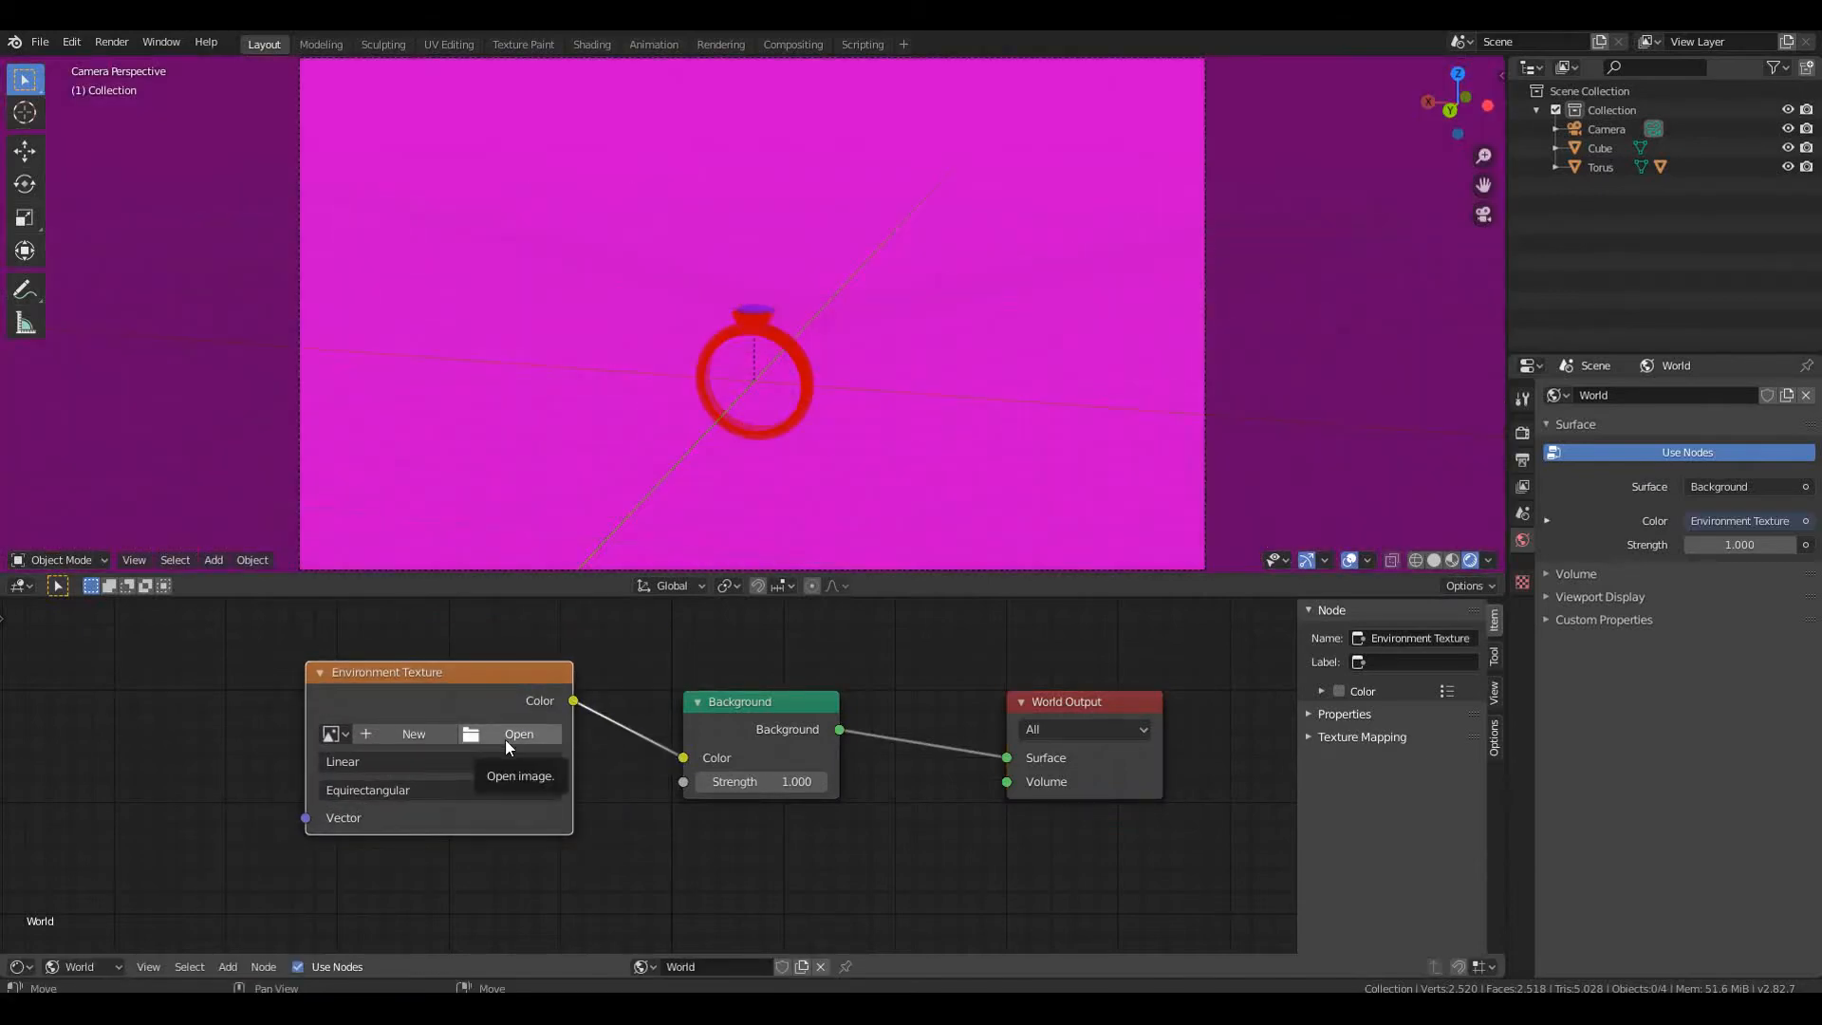
Load the outdoor panorama JPG whose name begins with 4b55b0409a1d1de2d131 from the cours 3d folder into the Environment Texture node
{"action": "left_click", "coordinate": [505, 736]}
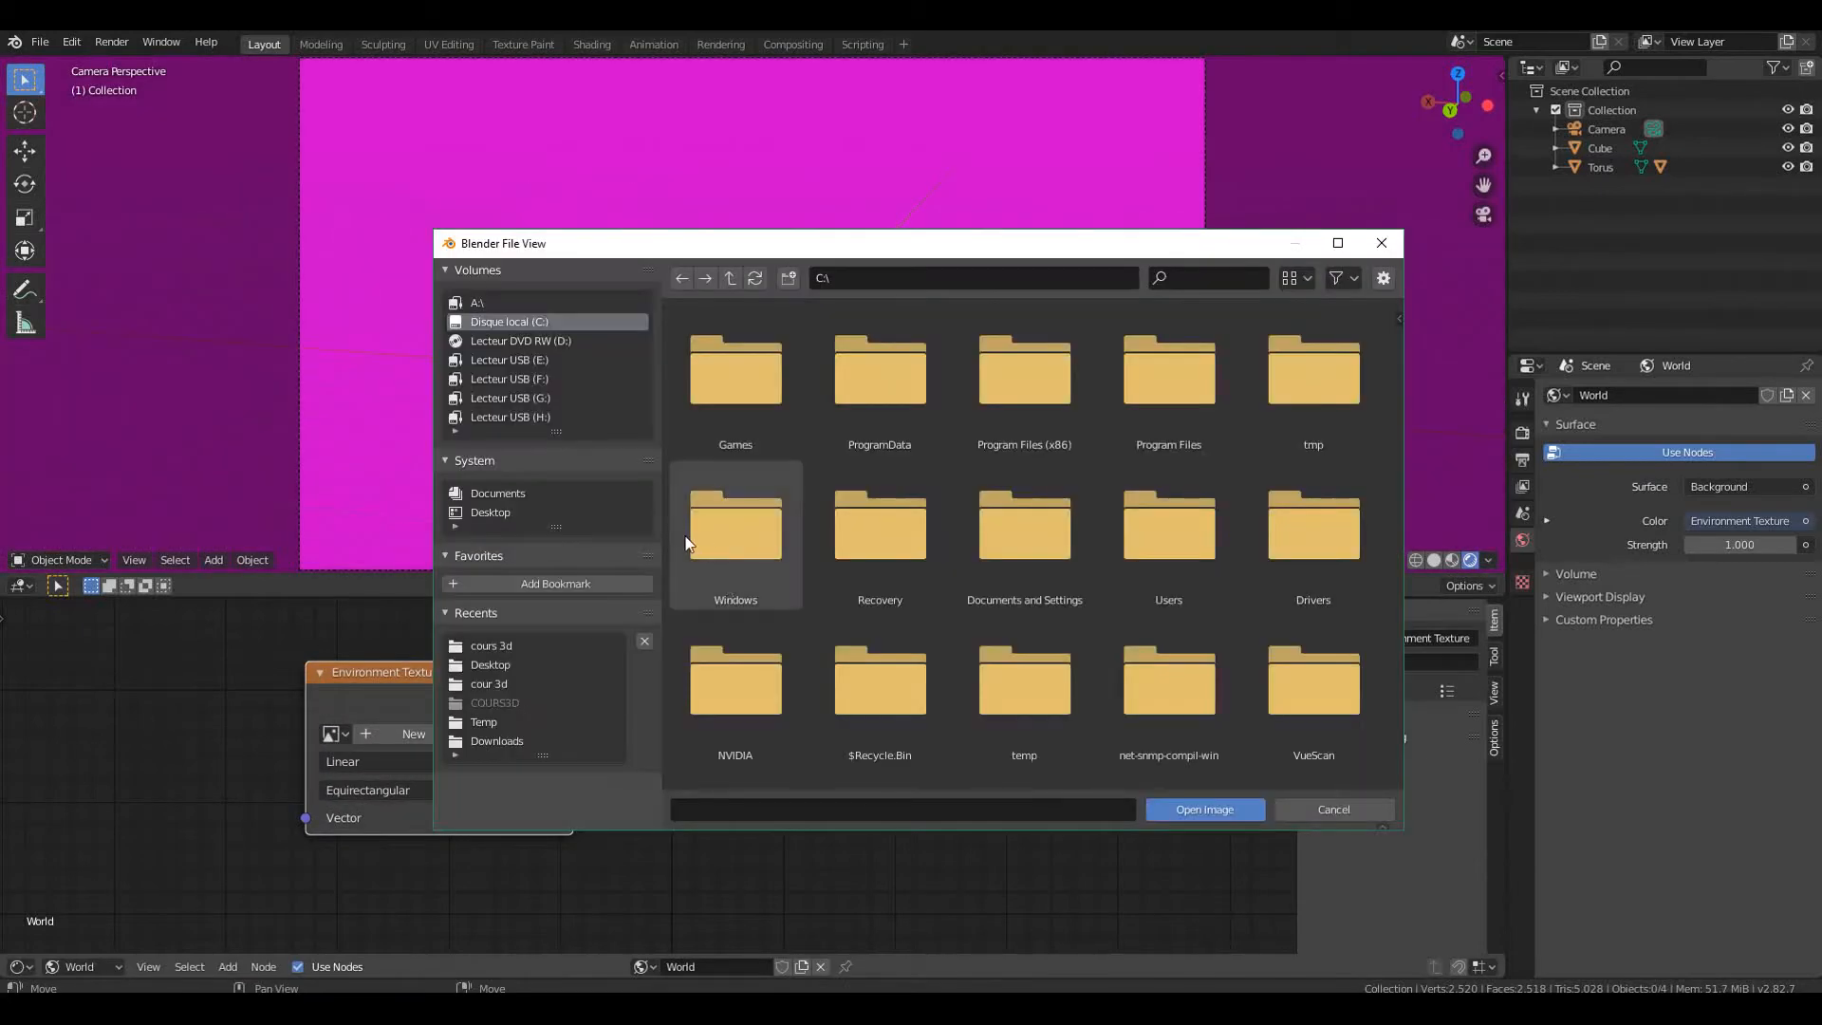
{"action": "left_click", "coordinate": [494, 513]}
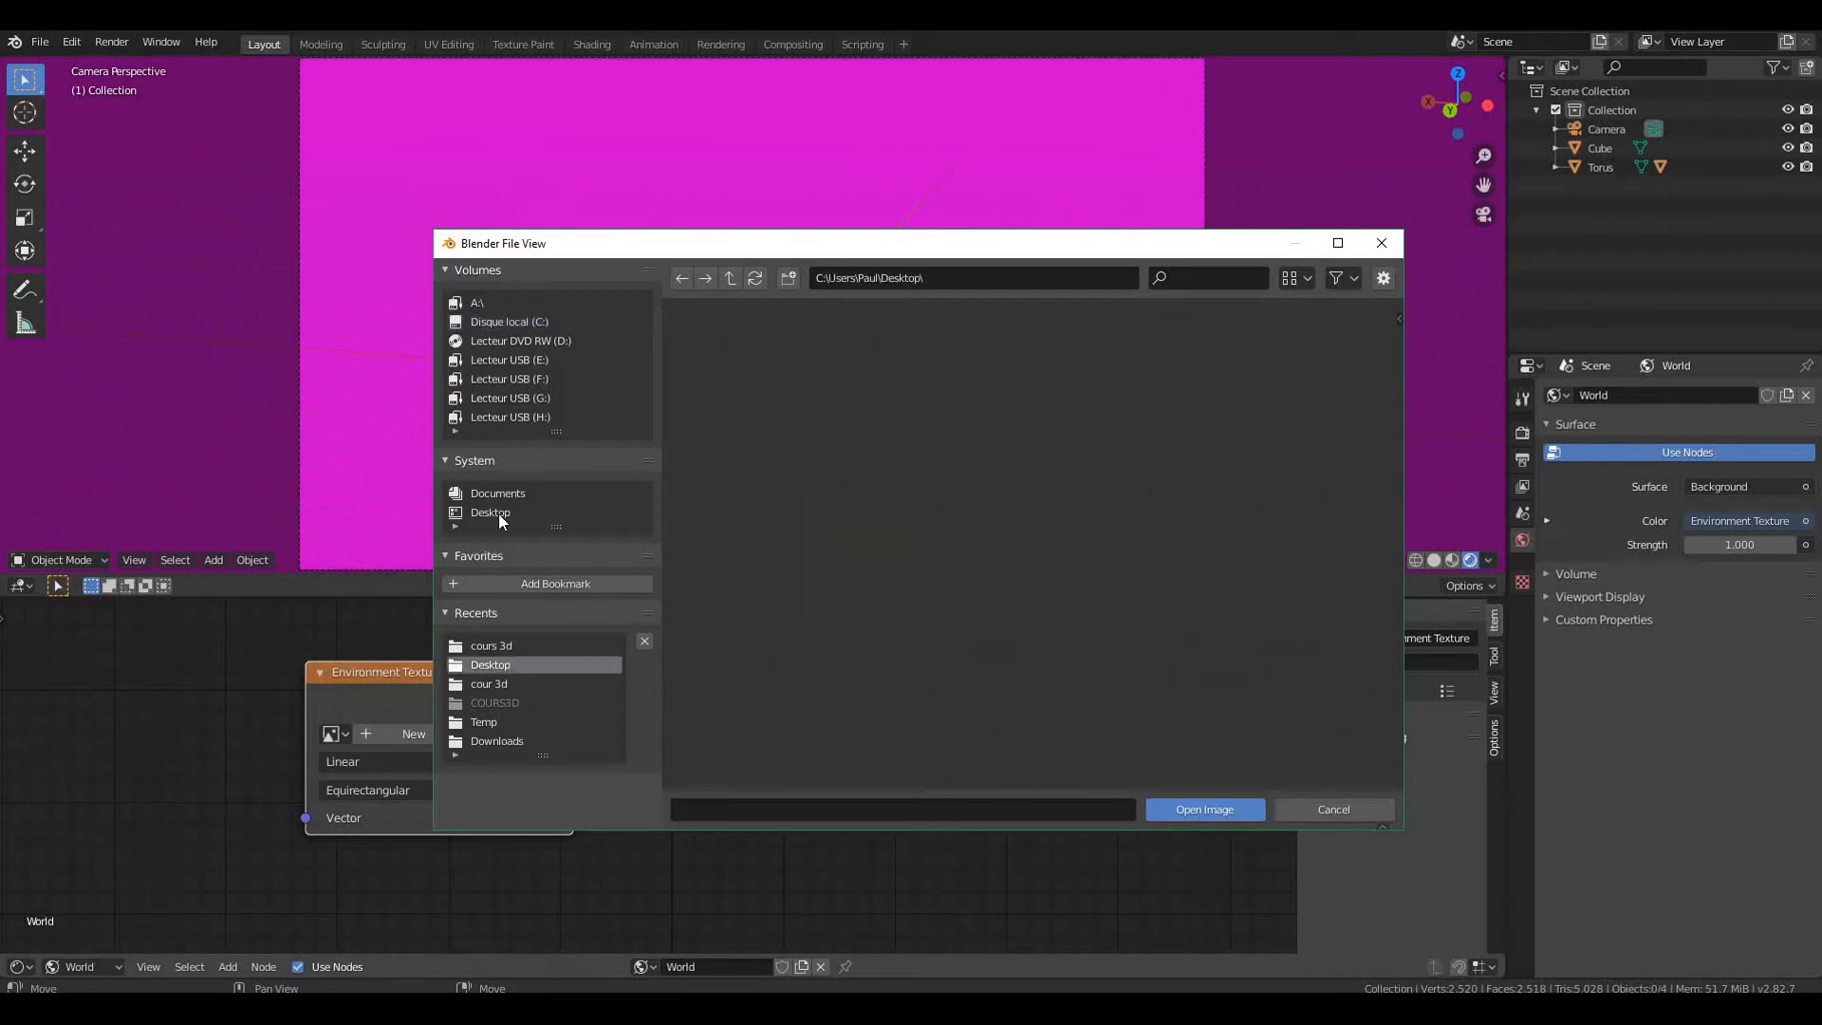
{"action": "double_click", "coordinate": [761, 526]}
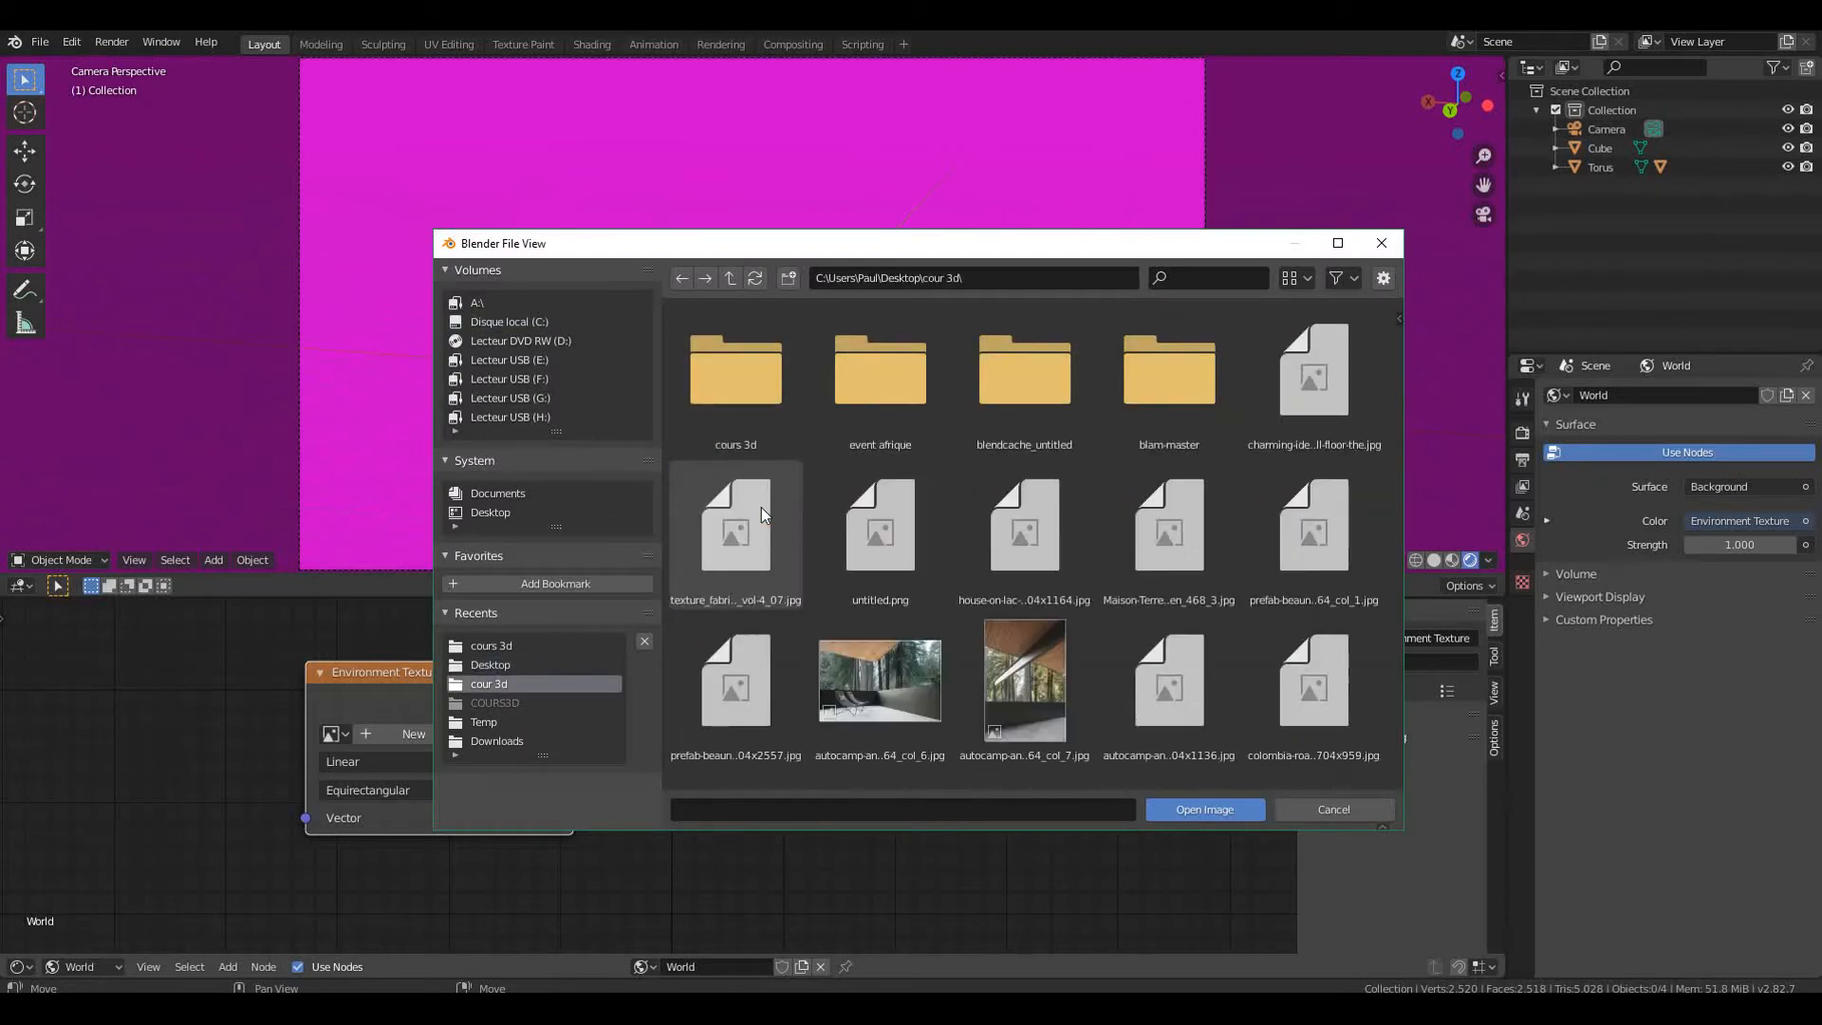
{"action": "double_click", "coordinate": [759, 424]}
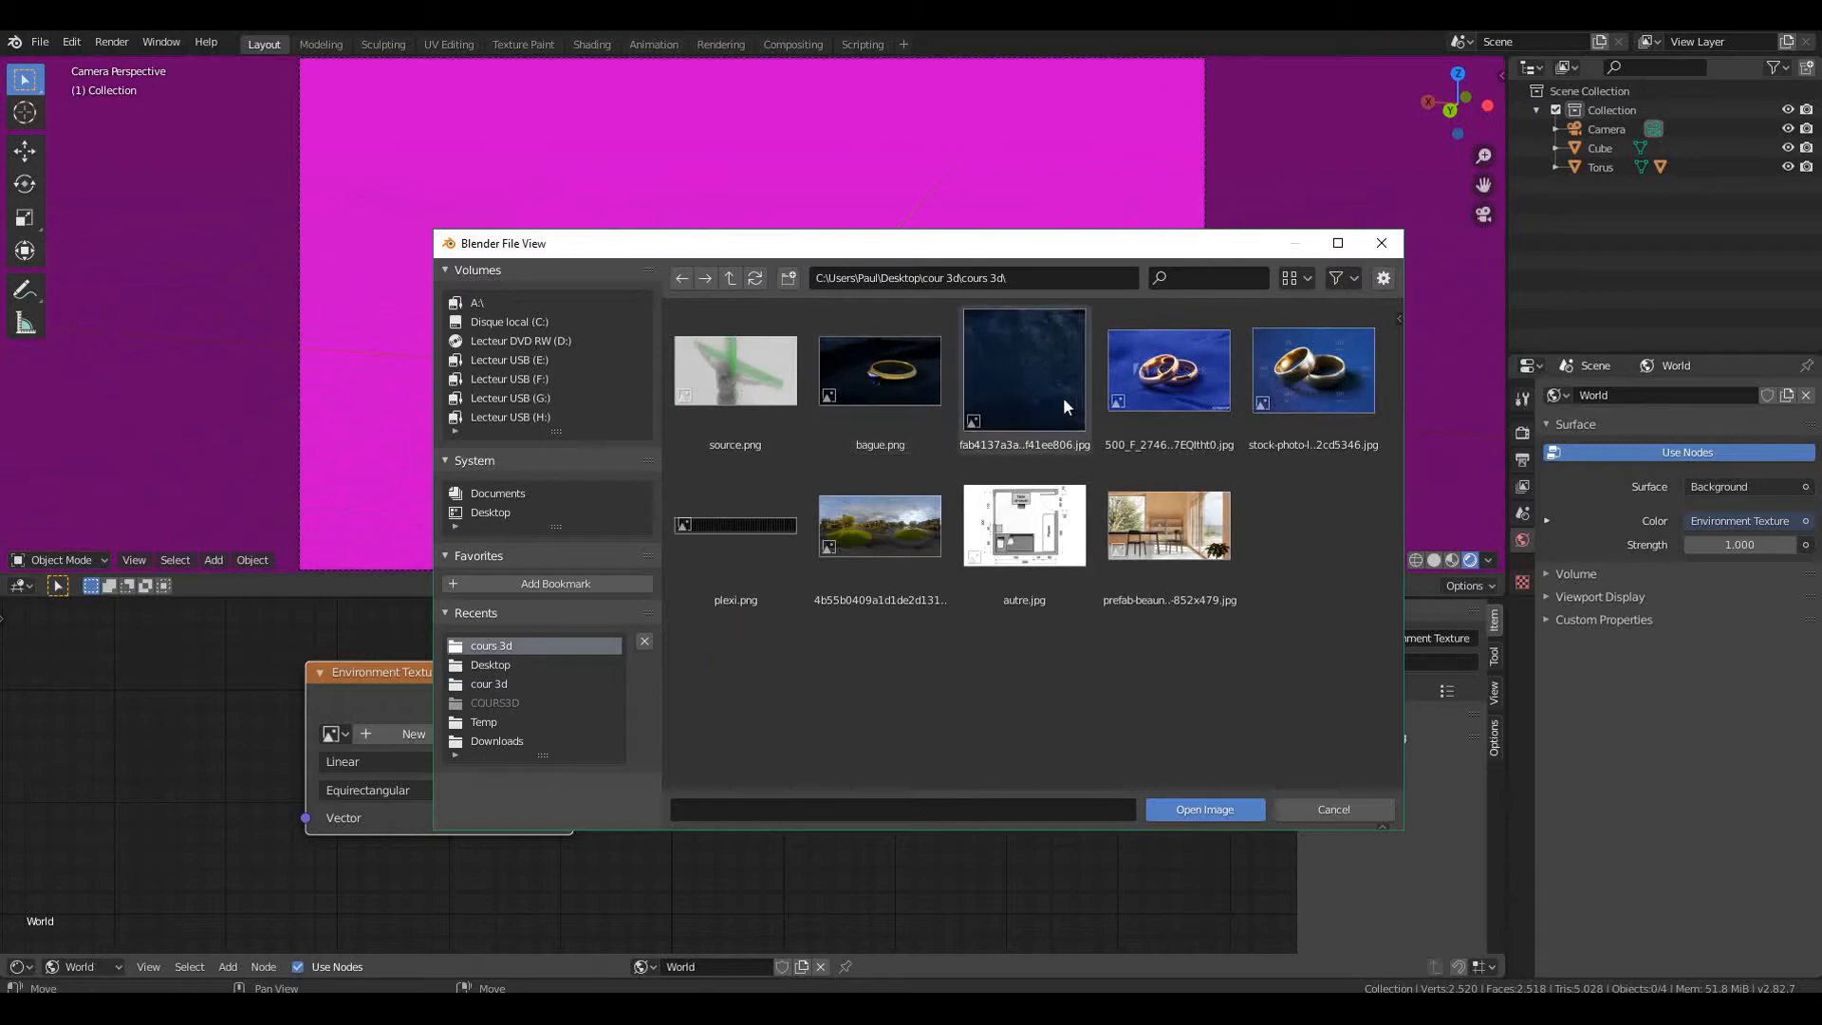
{"action": "double_click", "coordinate": [904, 543]}
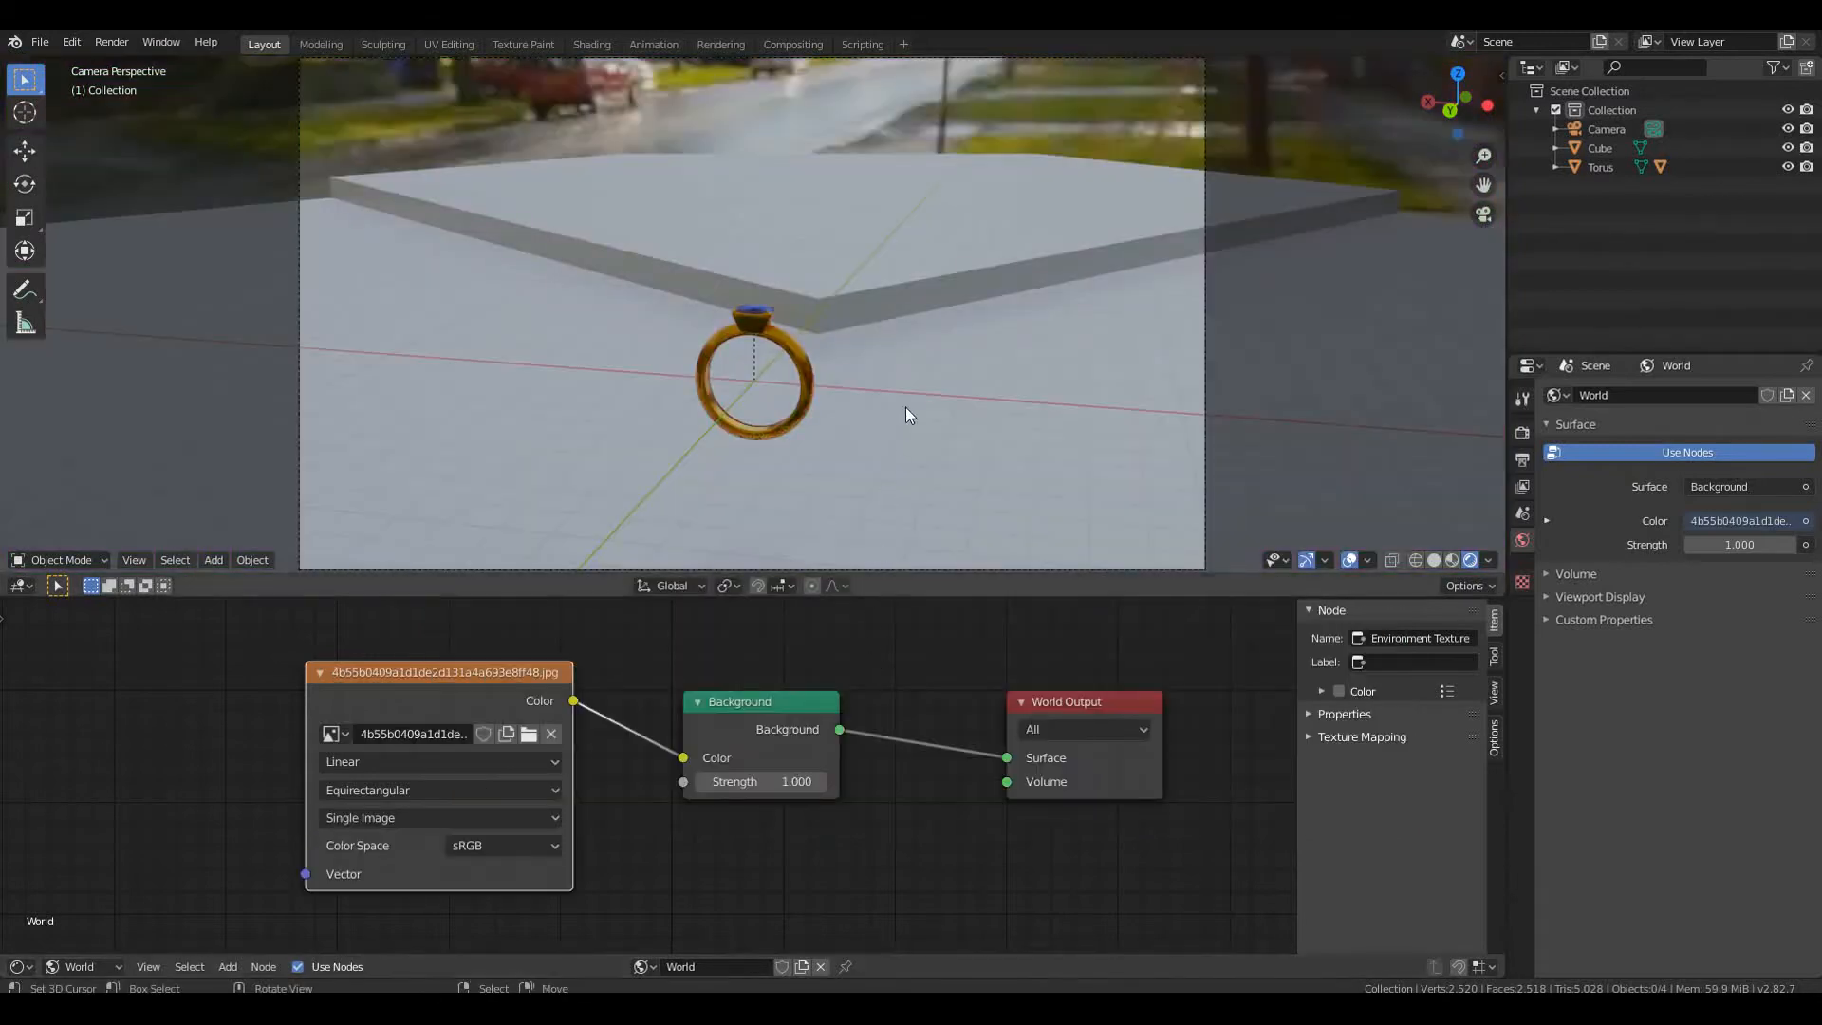
Select the ring band and shift its material's base color to a brighter, yellower gold
{"action": "middle_click_drag", "start_coordinate": [886, 393], "coordinate": [812, 488]}
{"action": "scroll", "coordinate": [813, 488], "scroll_direction": "up", "scroll_amount": 2}
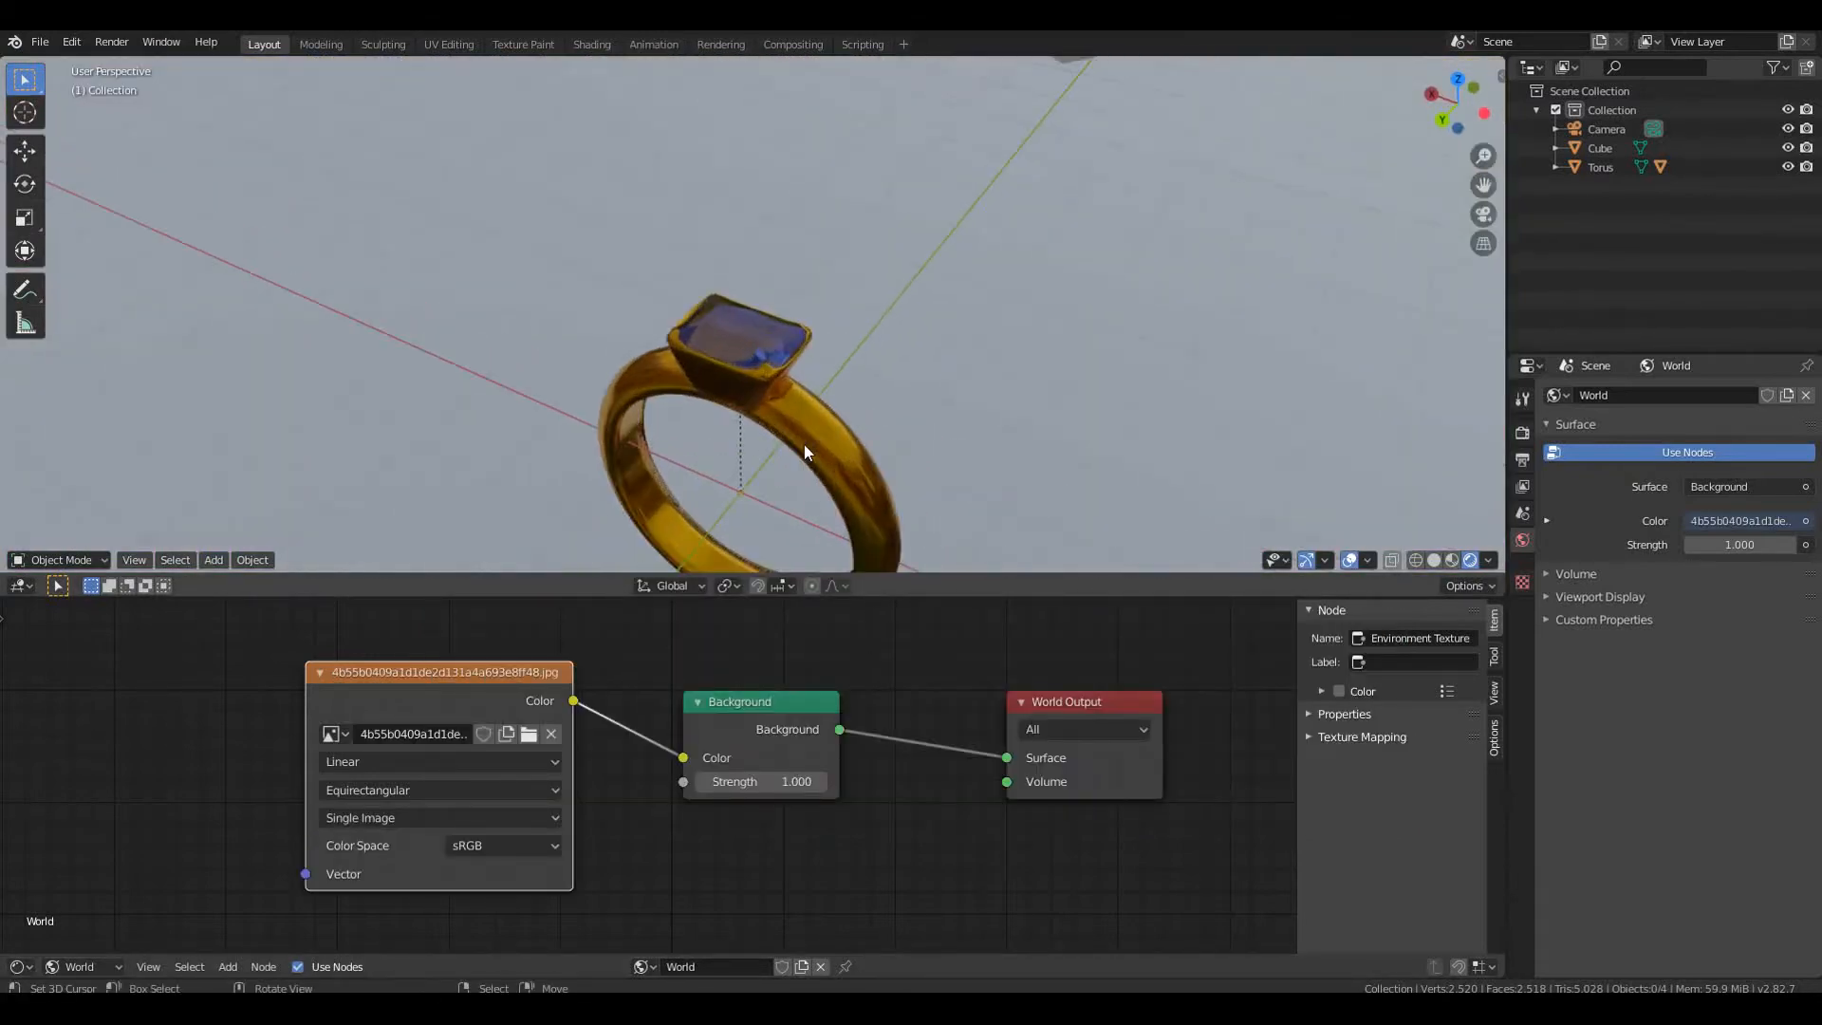
{"action": "left_click", "coordinate": [804, 444]}
{"action": "left_click", "coordinate": [1727, 836]}
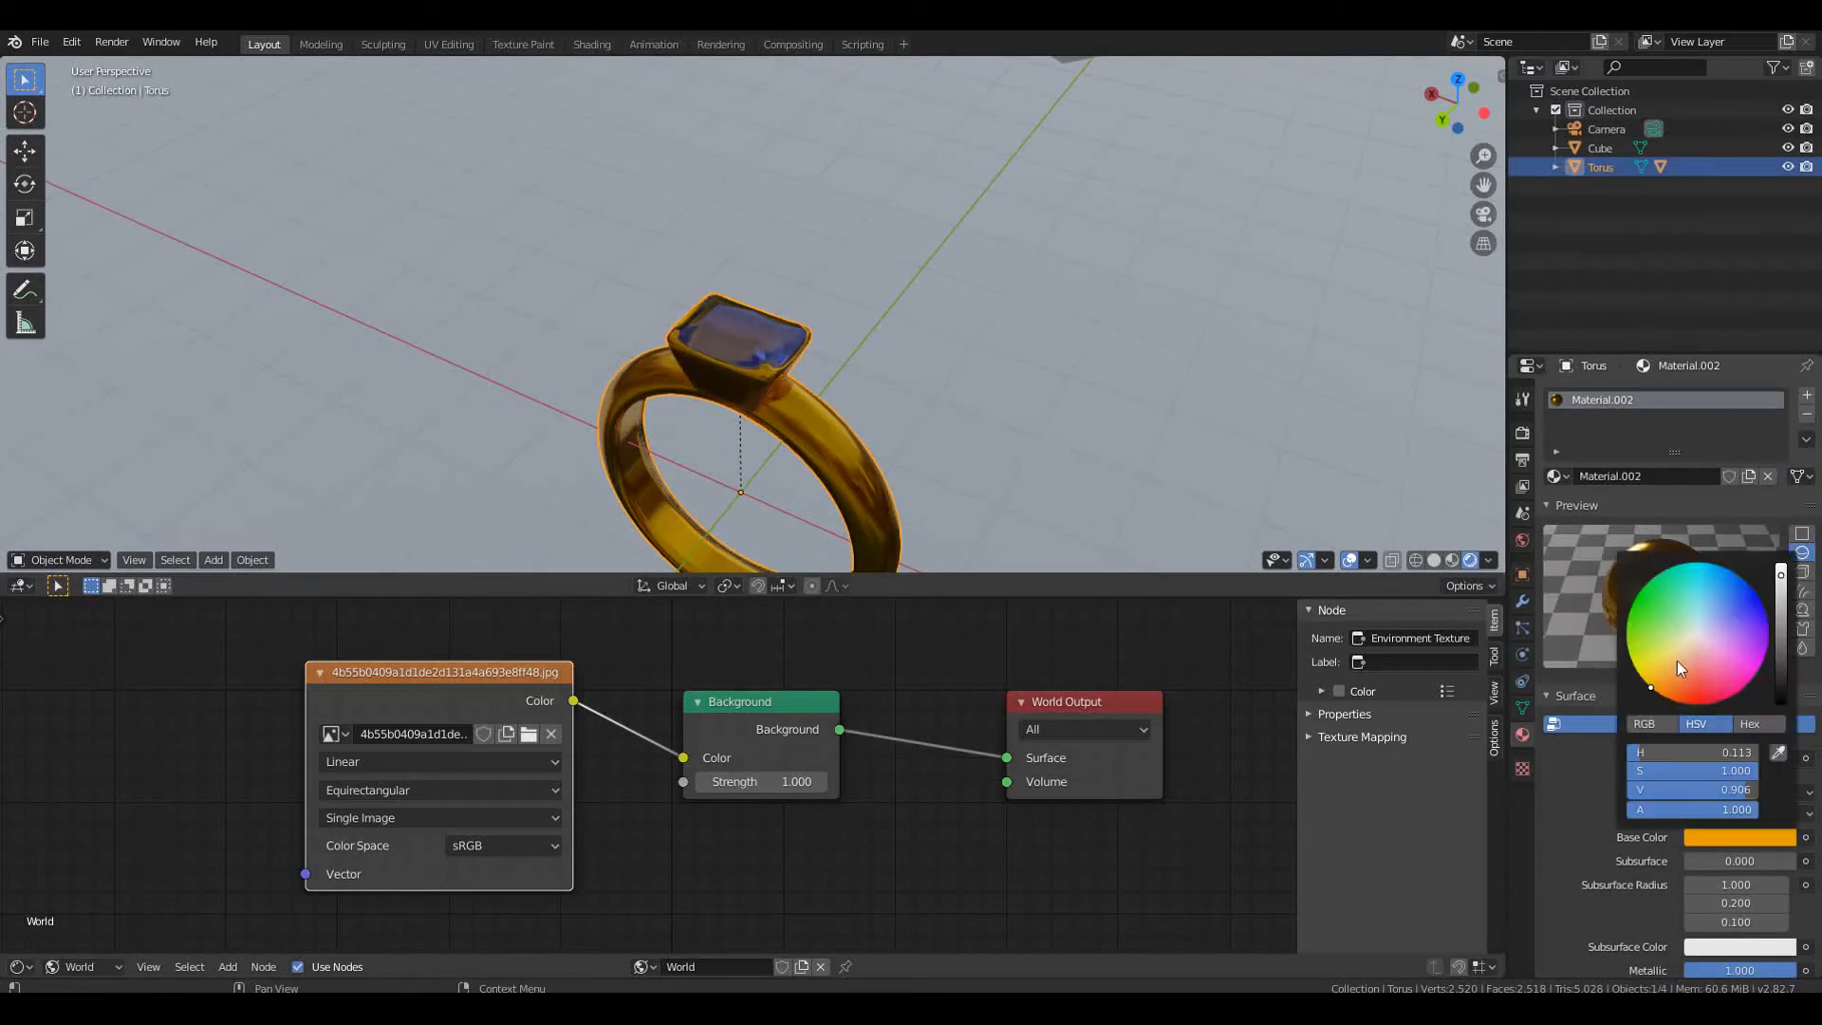
{"action": "left_click_drag", "start_coordinate": [1657, 681], "coordinate": [1656, 675]}
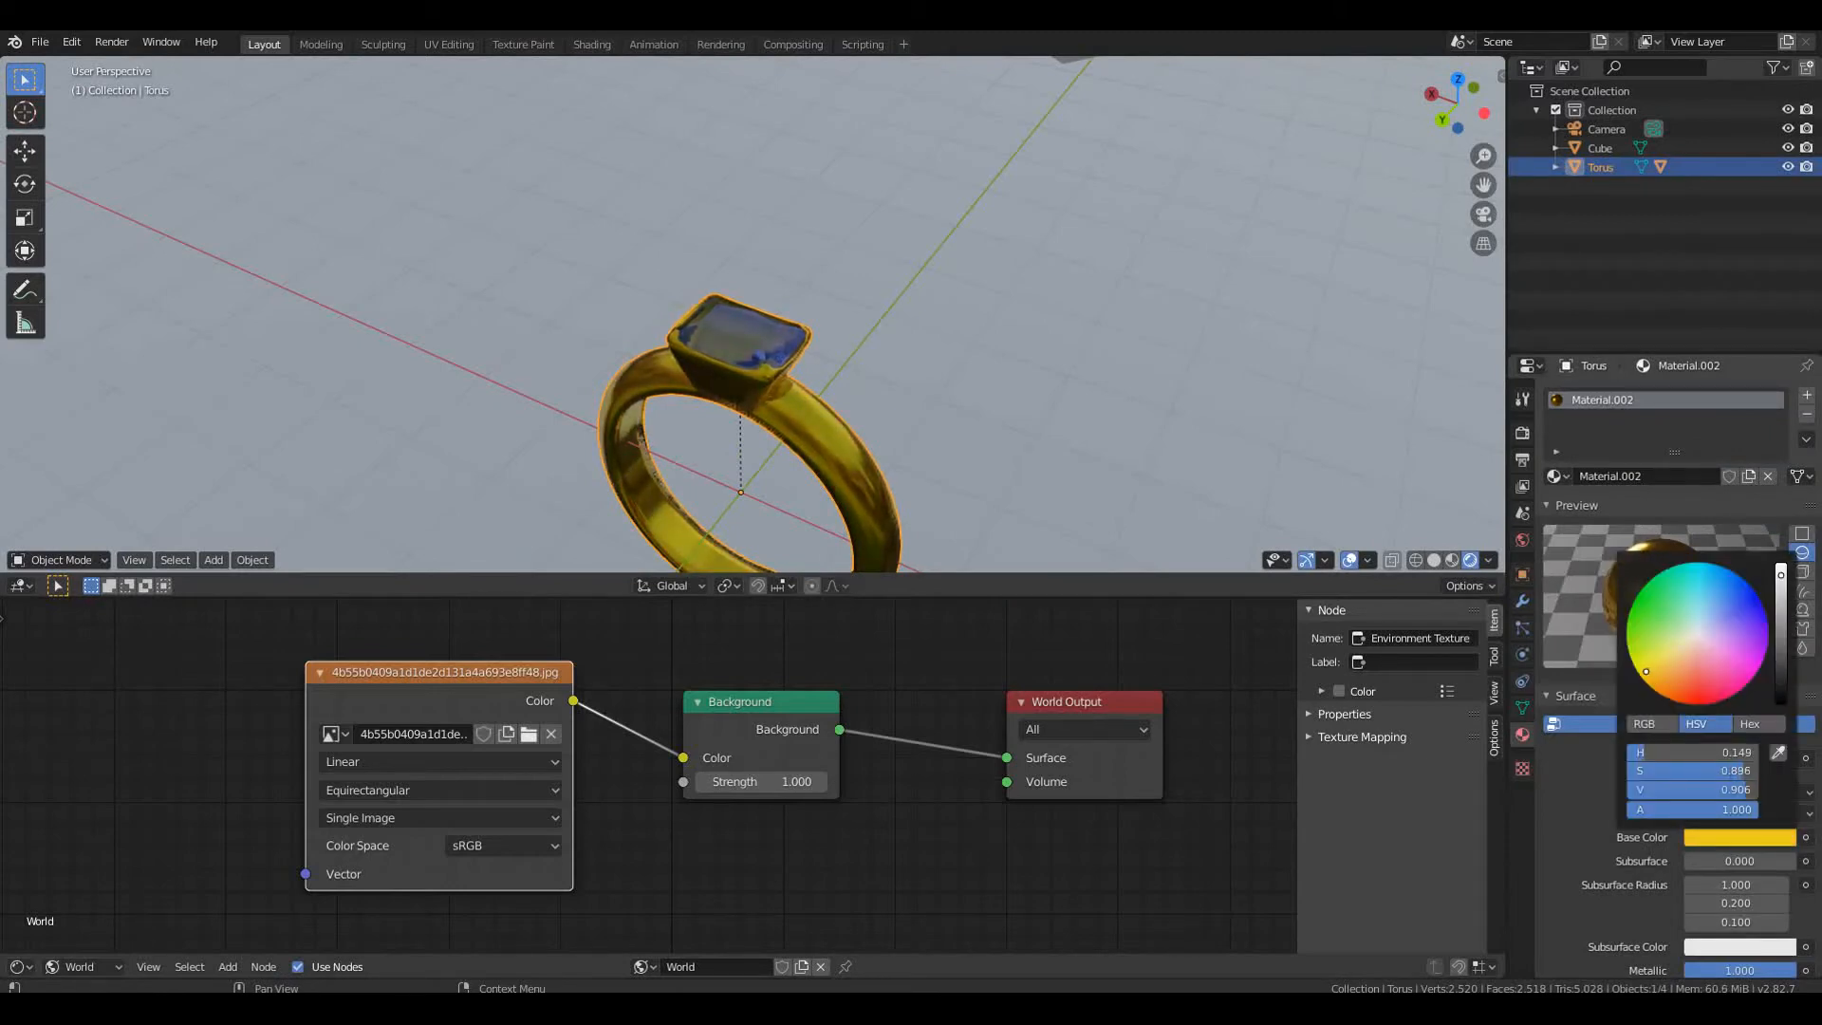
{"action": "left_click_drag", "start_coordinate": [1648, 685], "coordinate": [1643, 680]}
{"action": "left_click_drag", "start_coordinate": [1782, 578], "coordinate": [1778, 569]}
{"action": "left_click_drag", "start_coordinate": [1642, 679], "coordinate": [1655, 680]}
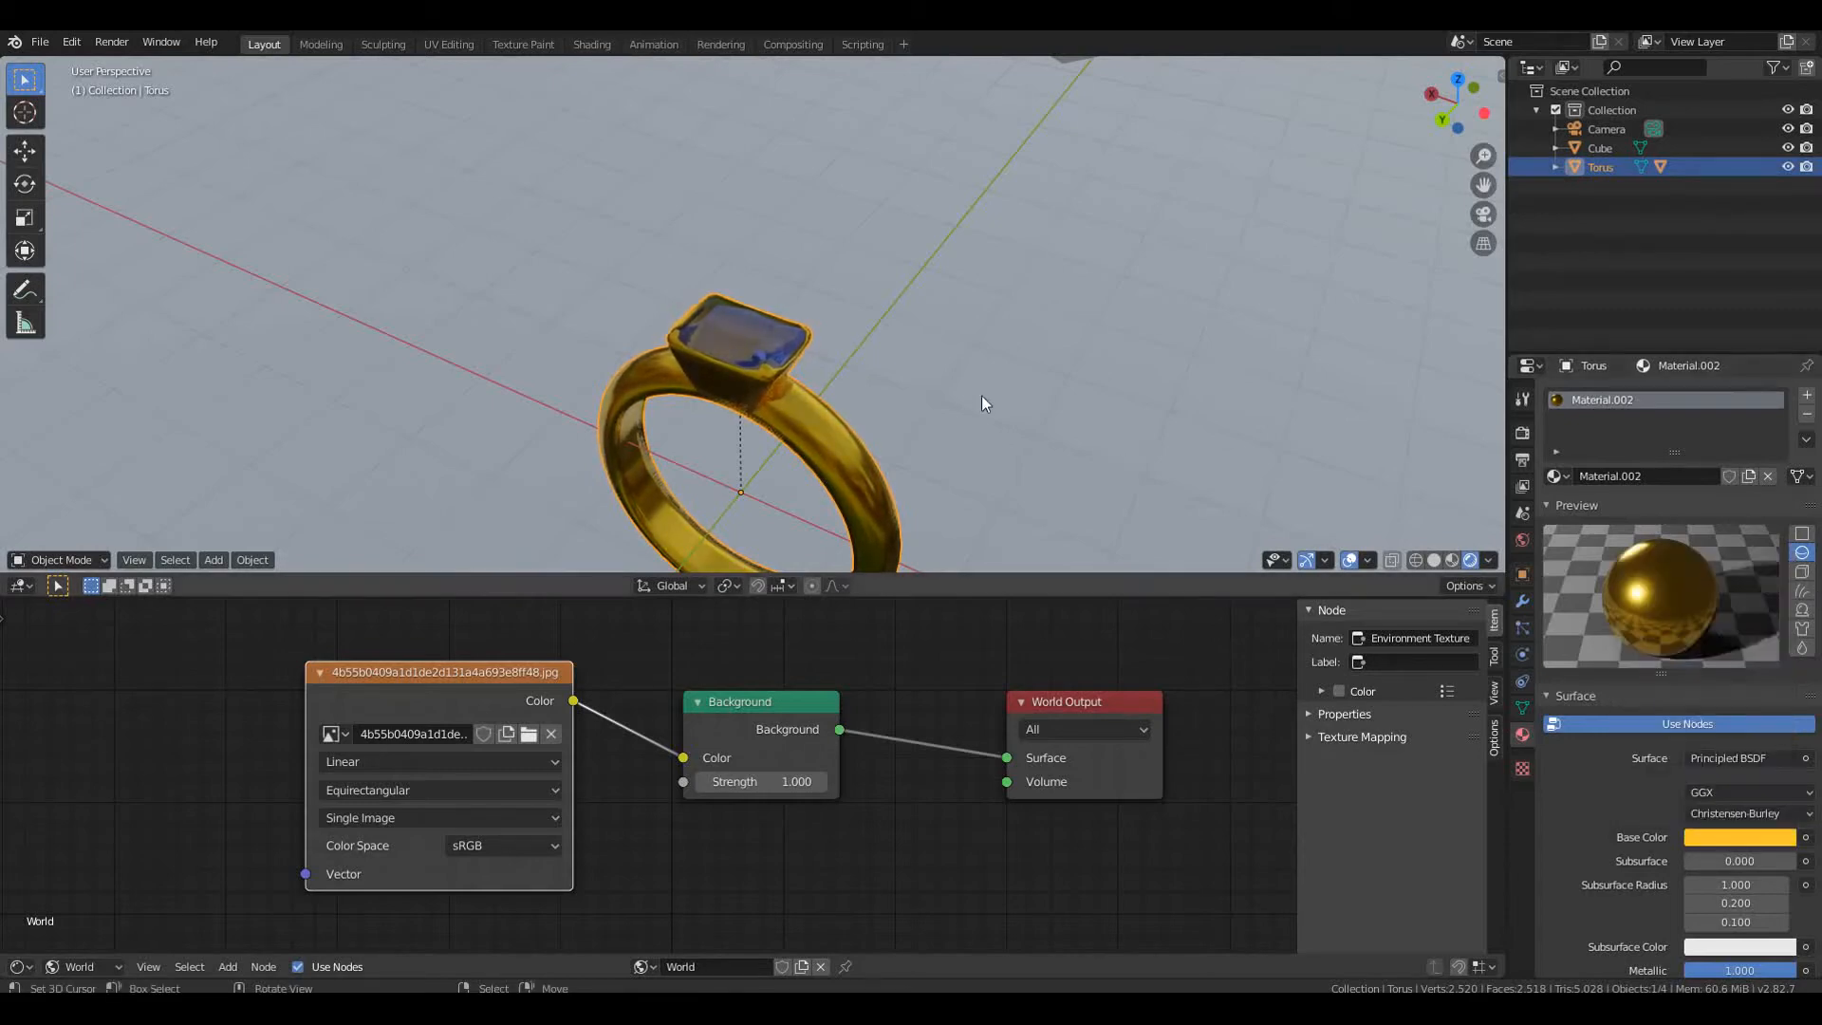
Raise the ring band material's roughness to about 0.275
{"action": "scroll", "coordinate": [940, 403], "scroll_direction": "up", "scroll_amount": 3}
{"action": "middle_click_drag", "start_coordinate": [939, 402], "coordinate": [1051, 640], "text": "shift"}
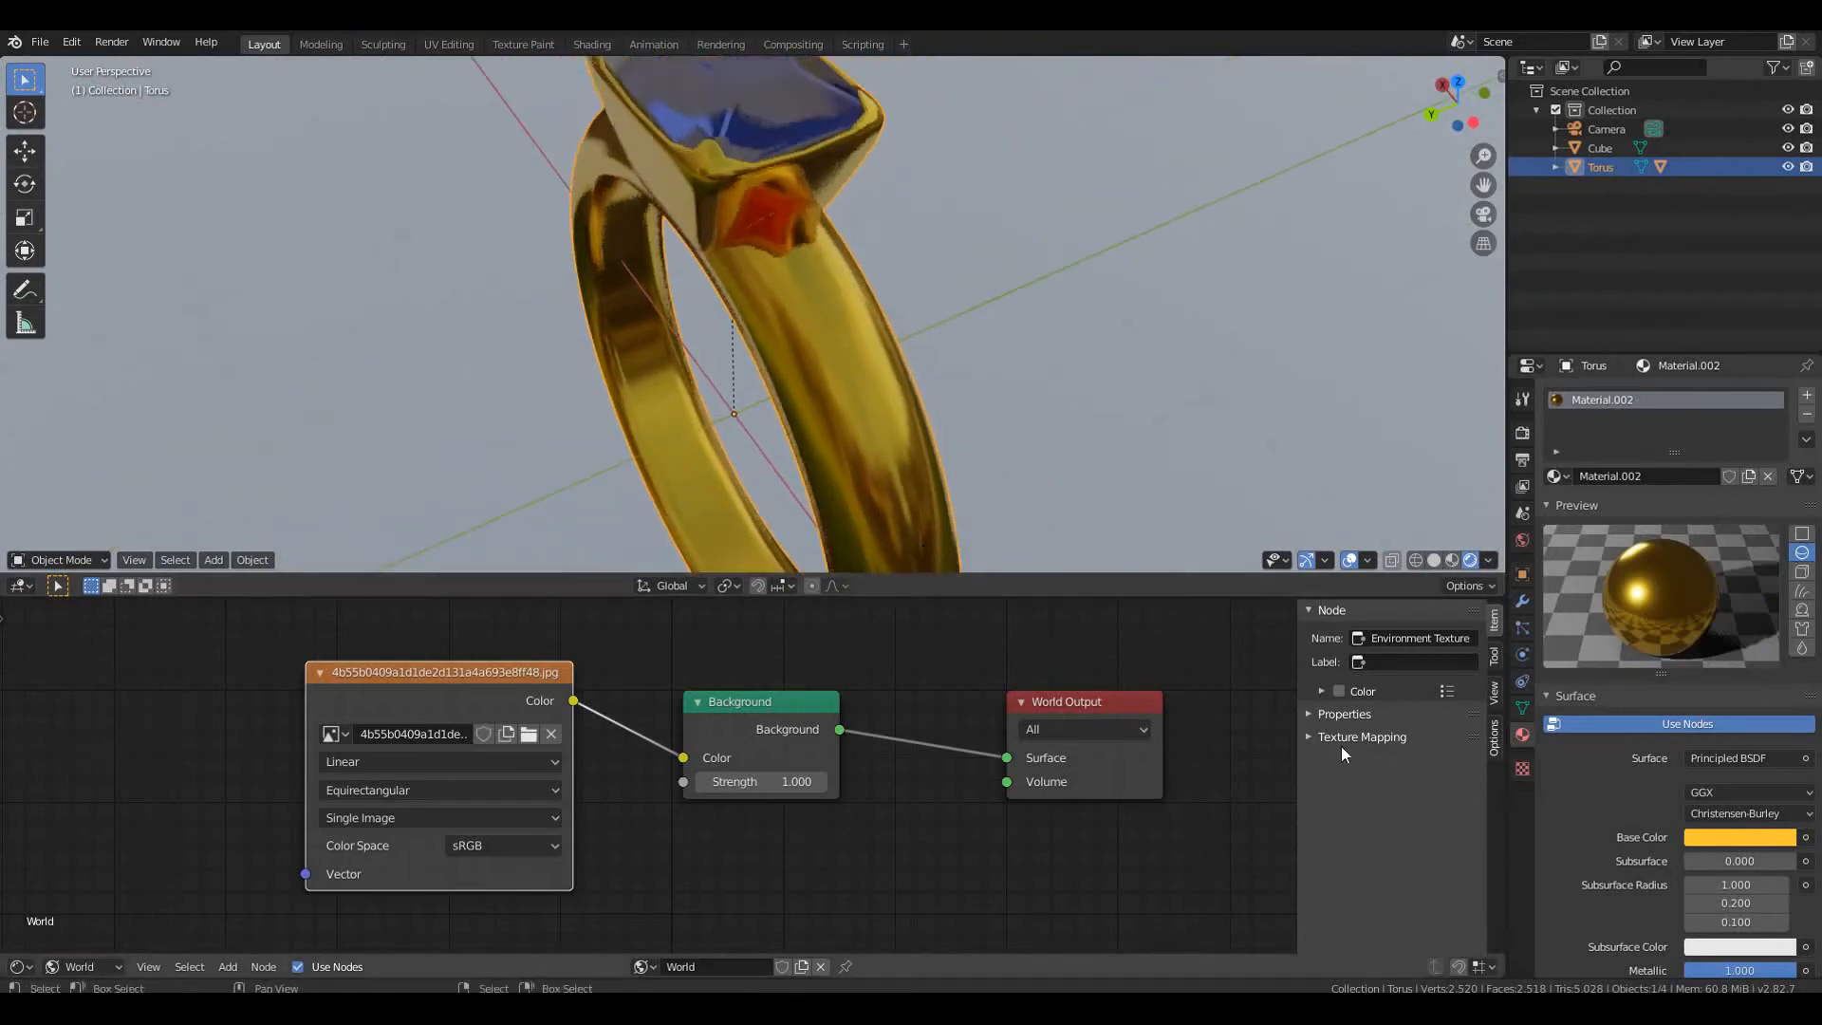
{"action": "scroll", "coordinate": [1728, 938], "scroll_direction": "down", "scroll_amount": 3}
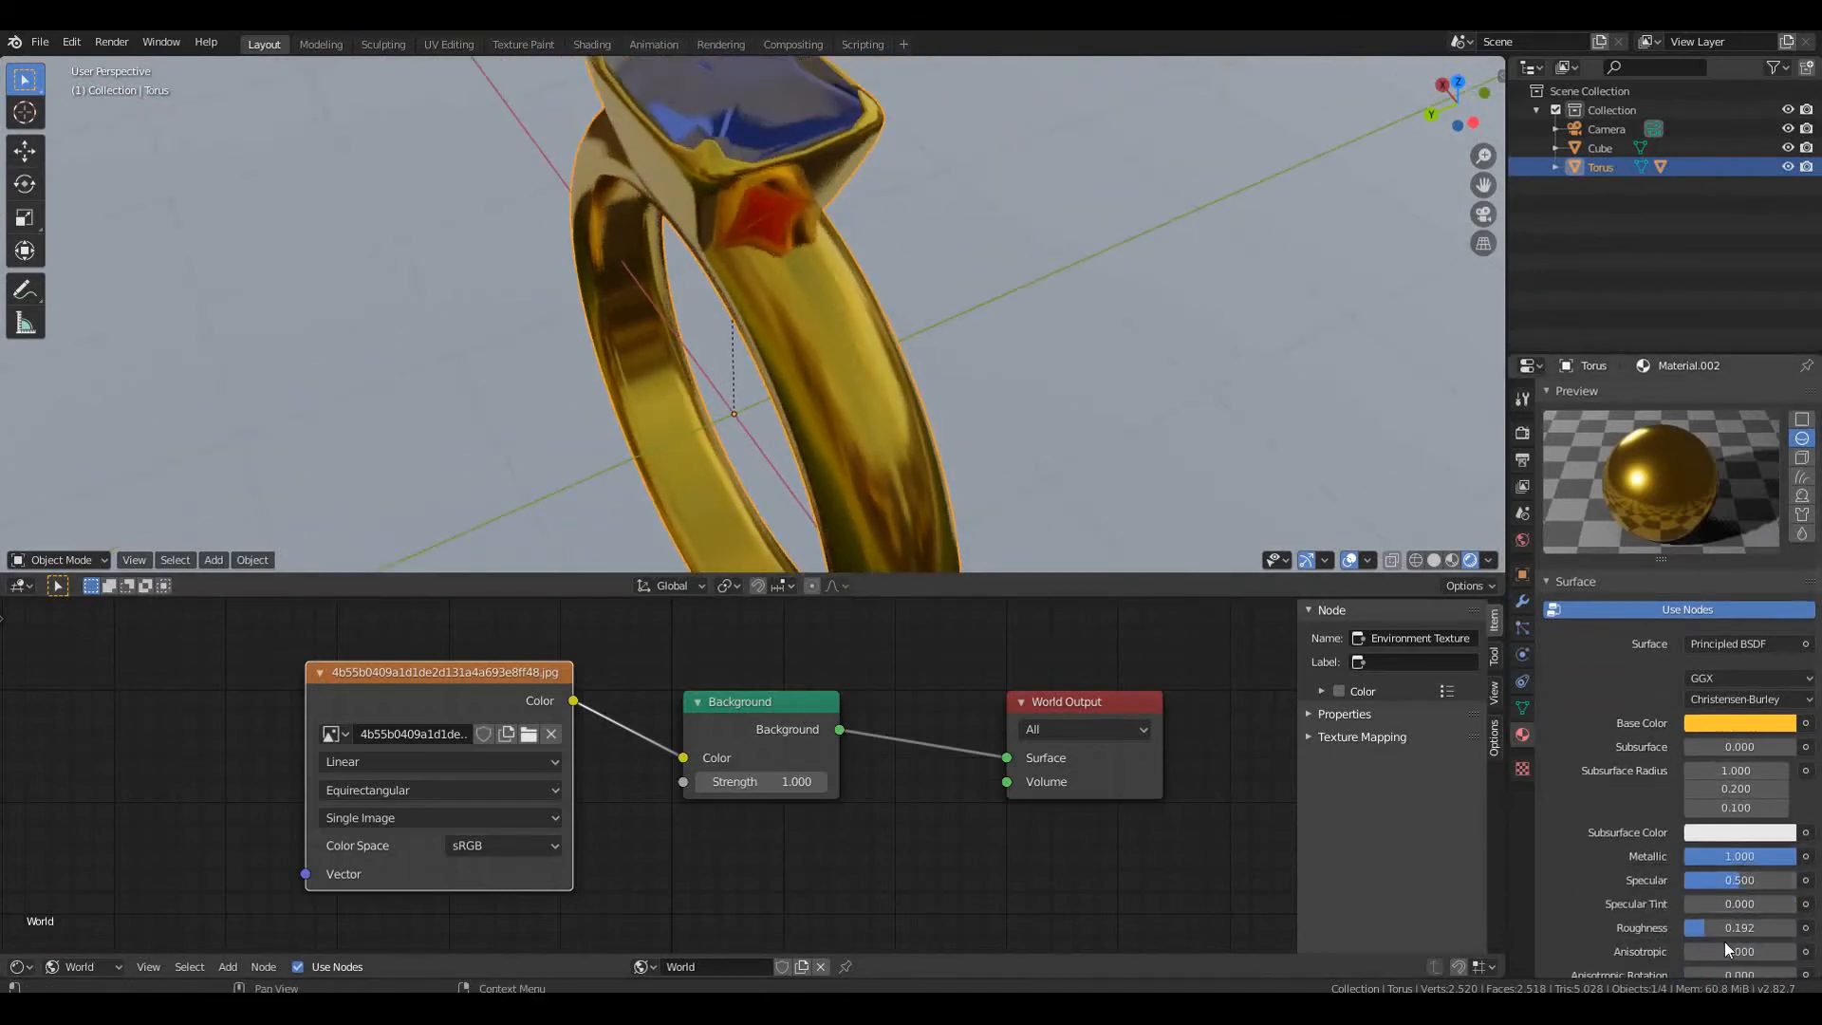
{"action": "left_click_drag", "start_coordinate": [1706, 928], "coordinate": [1716, 926]}
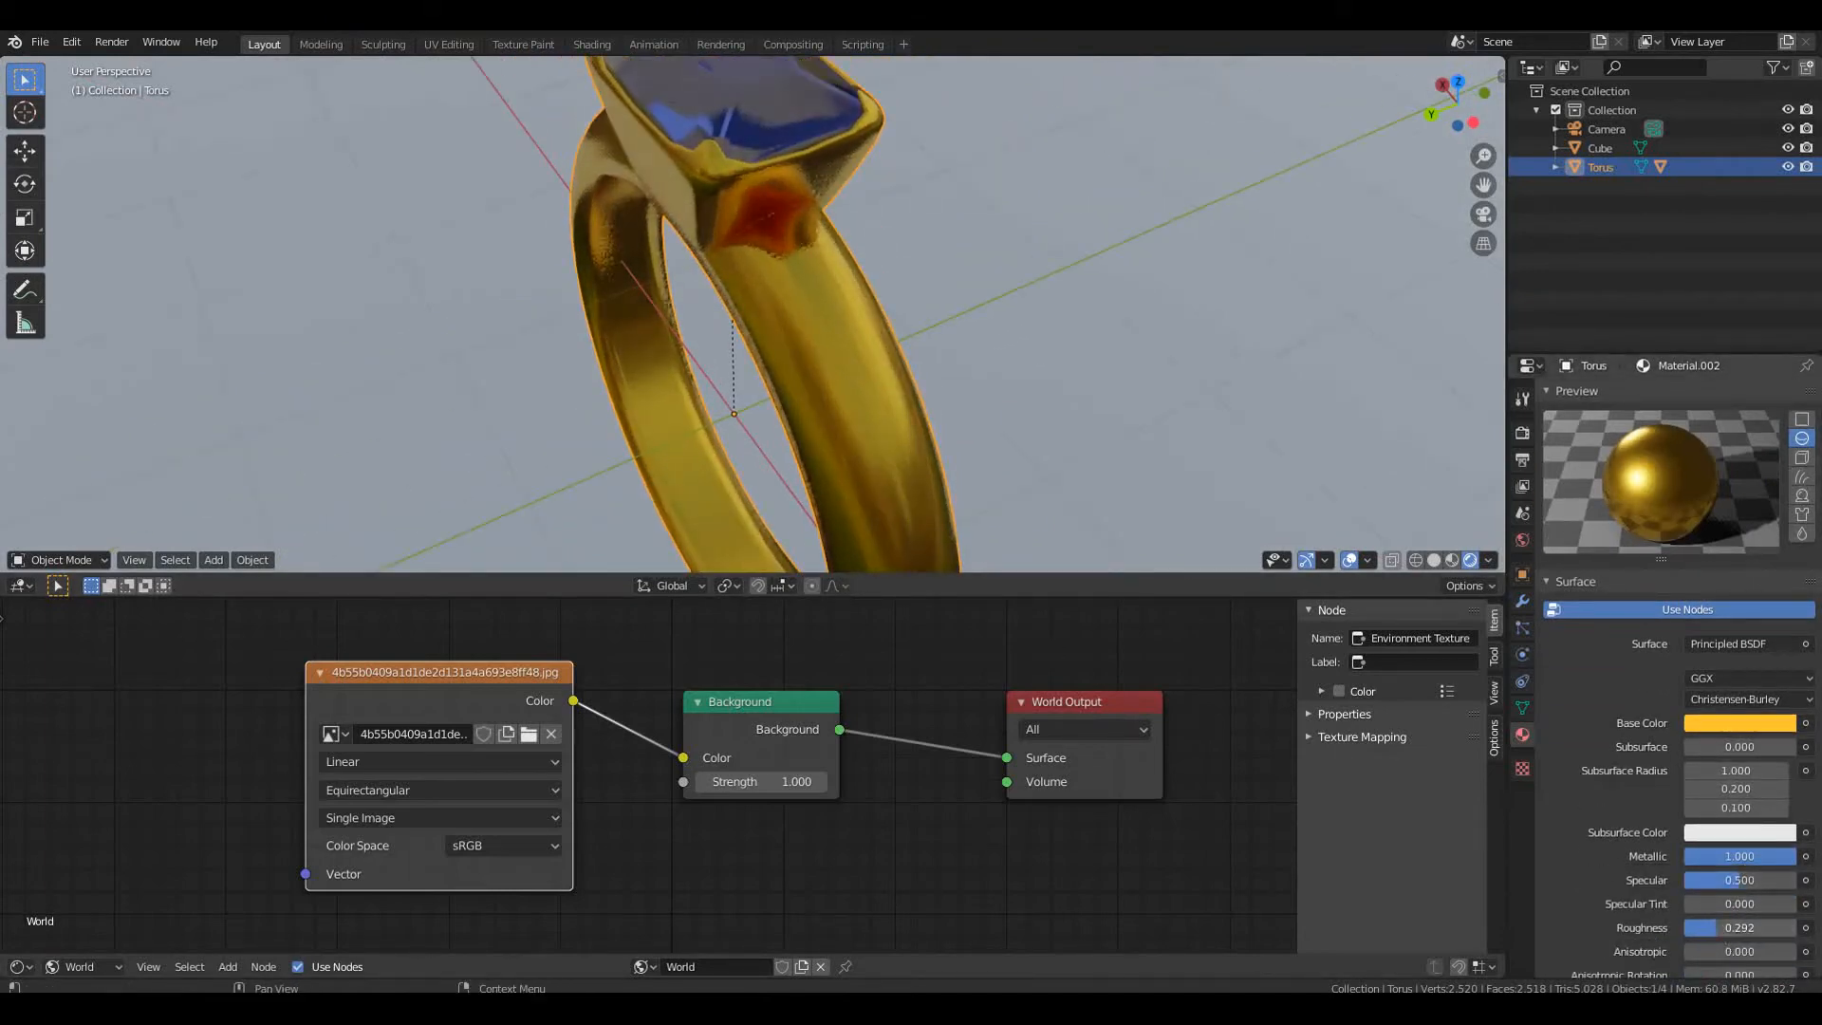
{"action": "scroll", "coordinate": [942, 401], "scroll_direction": "down", "scroll_amount": 4}
{"action": "middle_click_drag", "start_coordinate": [941, 401], "coordinate": [1053, 406]}
{"action": "scroll", "coordinate": [1743, 627], "scroll_direction": "up", "scroll_amount": 2}
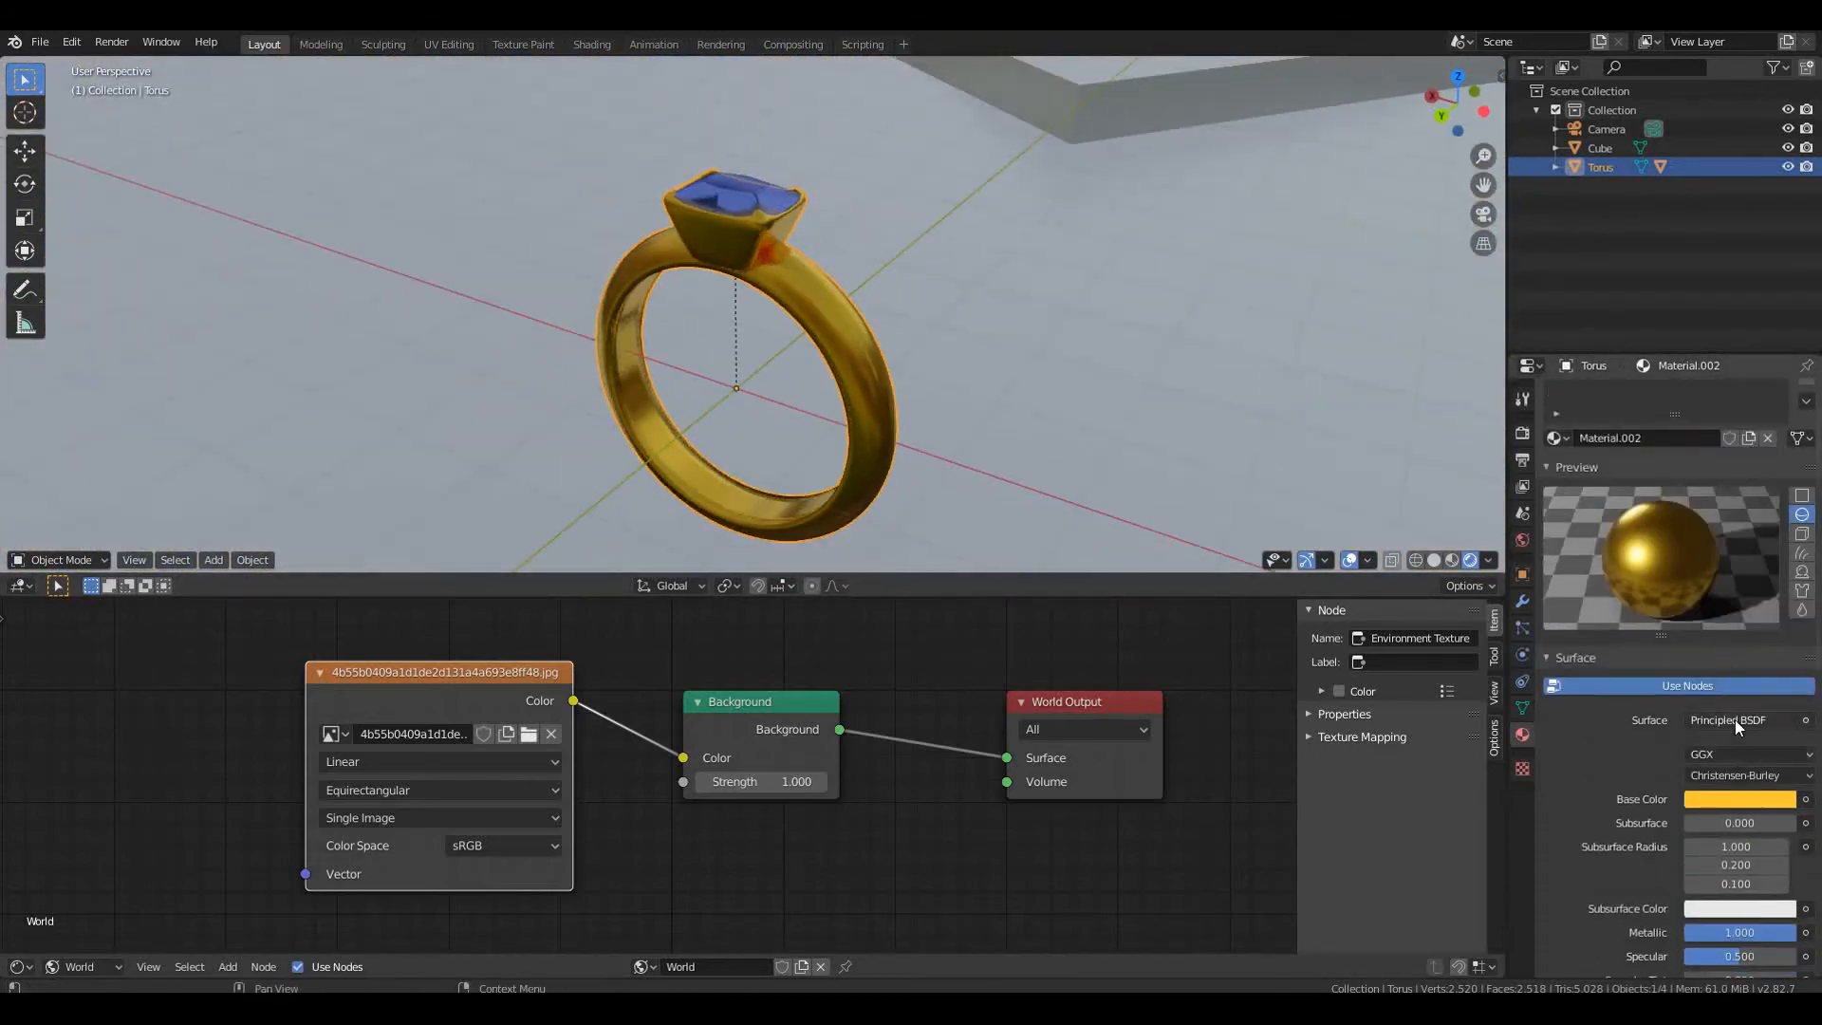
Switch the ring band's surface shader to Glossy BSDF and give it a golden yellow color
{"action": "left_click", "coordinate": [1737, 719]}
{"action": "left_click", "coordinate": [1611, 385]}
{"action": "scroll", "coordinate": [1039, 334], "scroll_direction": "up", "scroll_amount": 5}
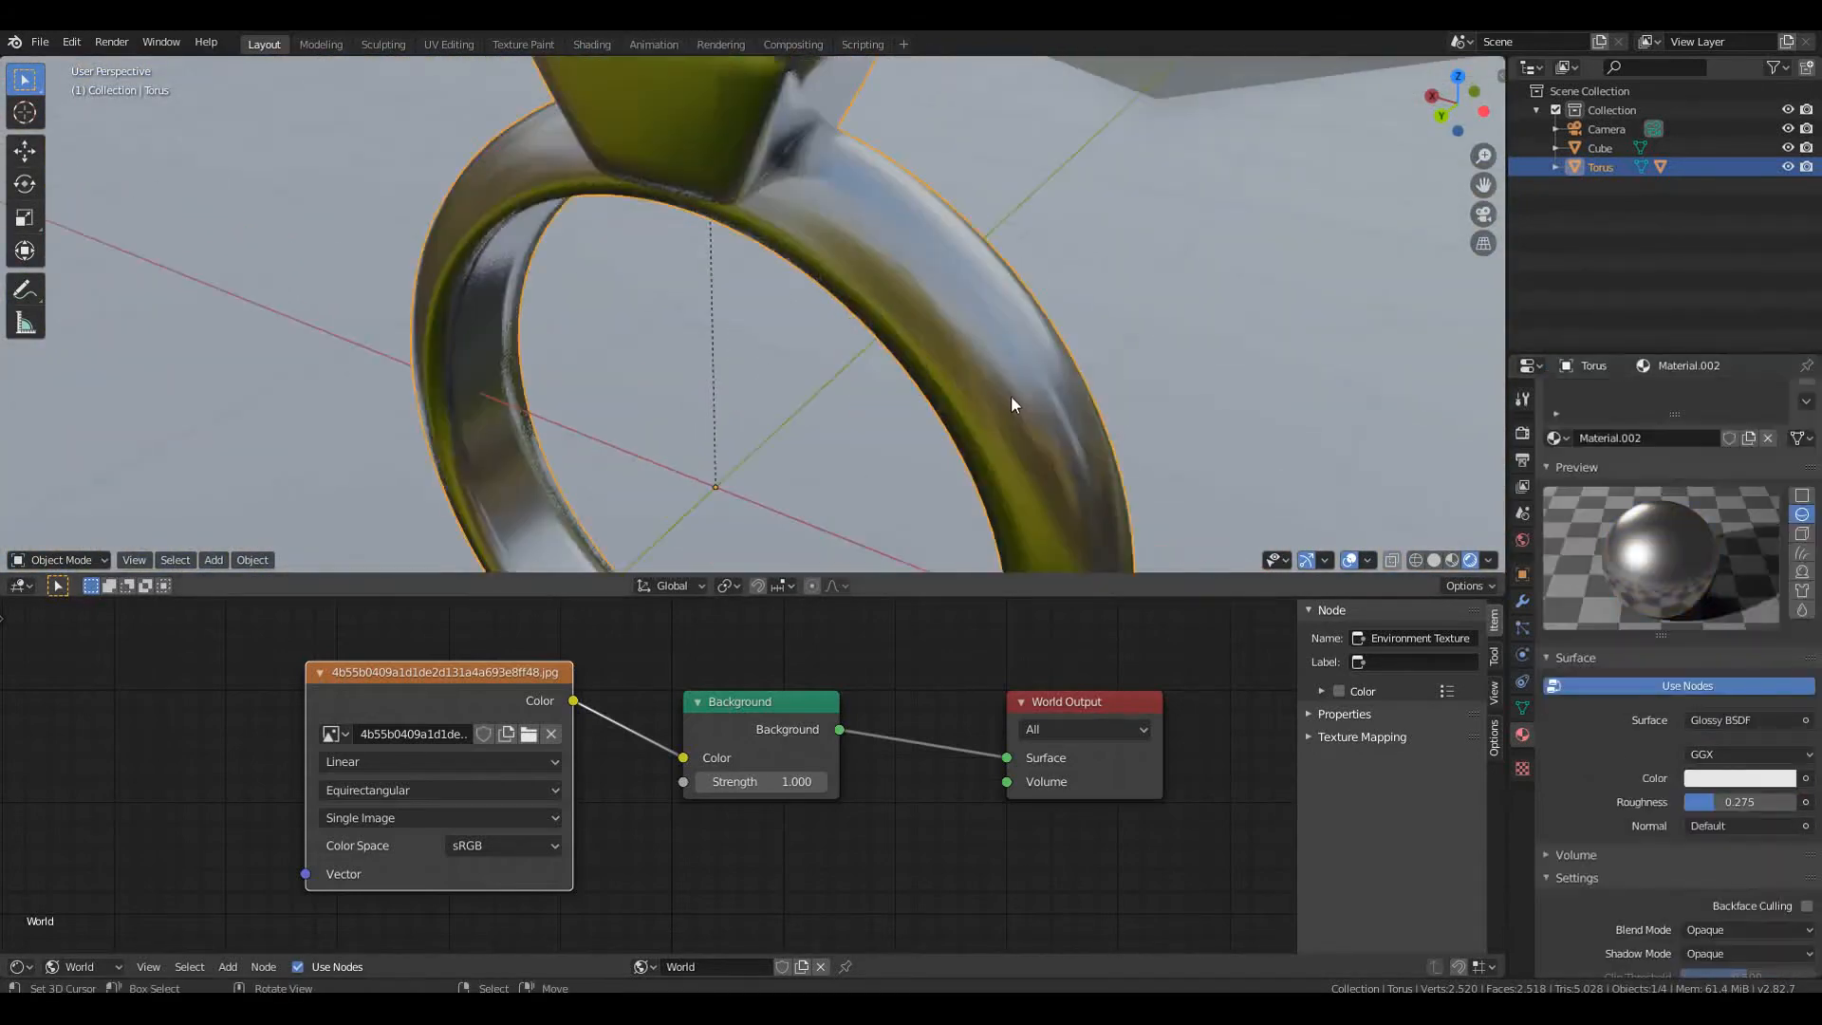
{"action": "left_click", "coordinate": [1747, 780]}
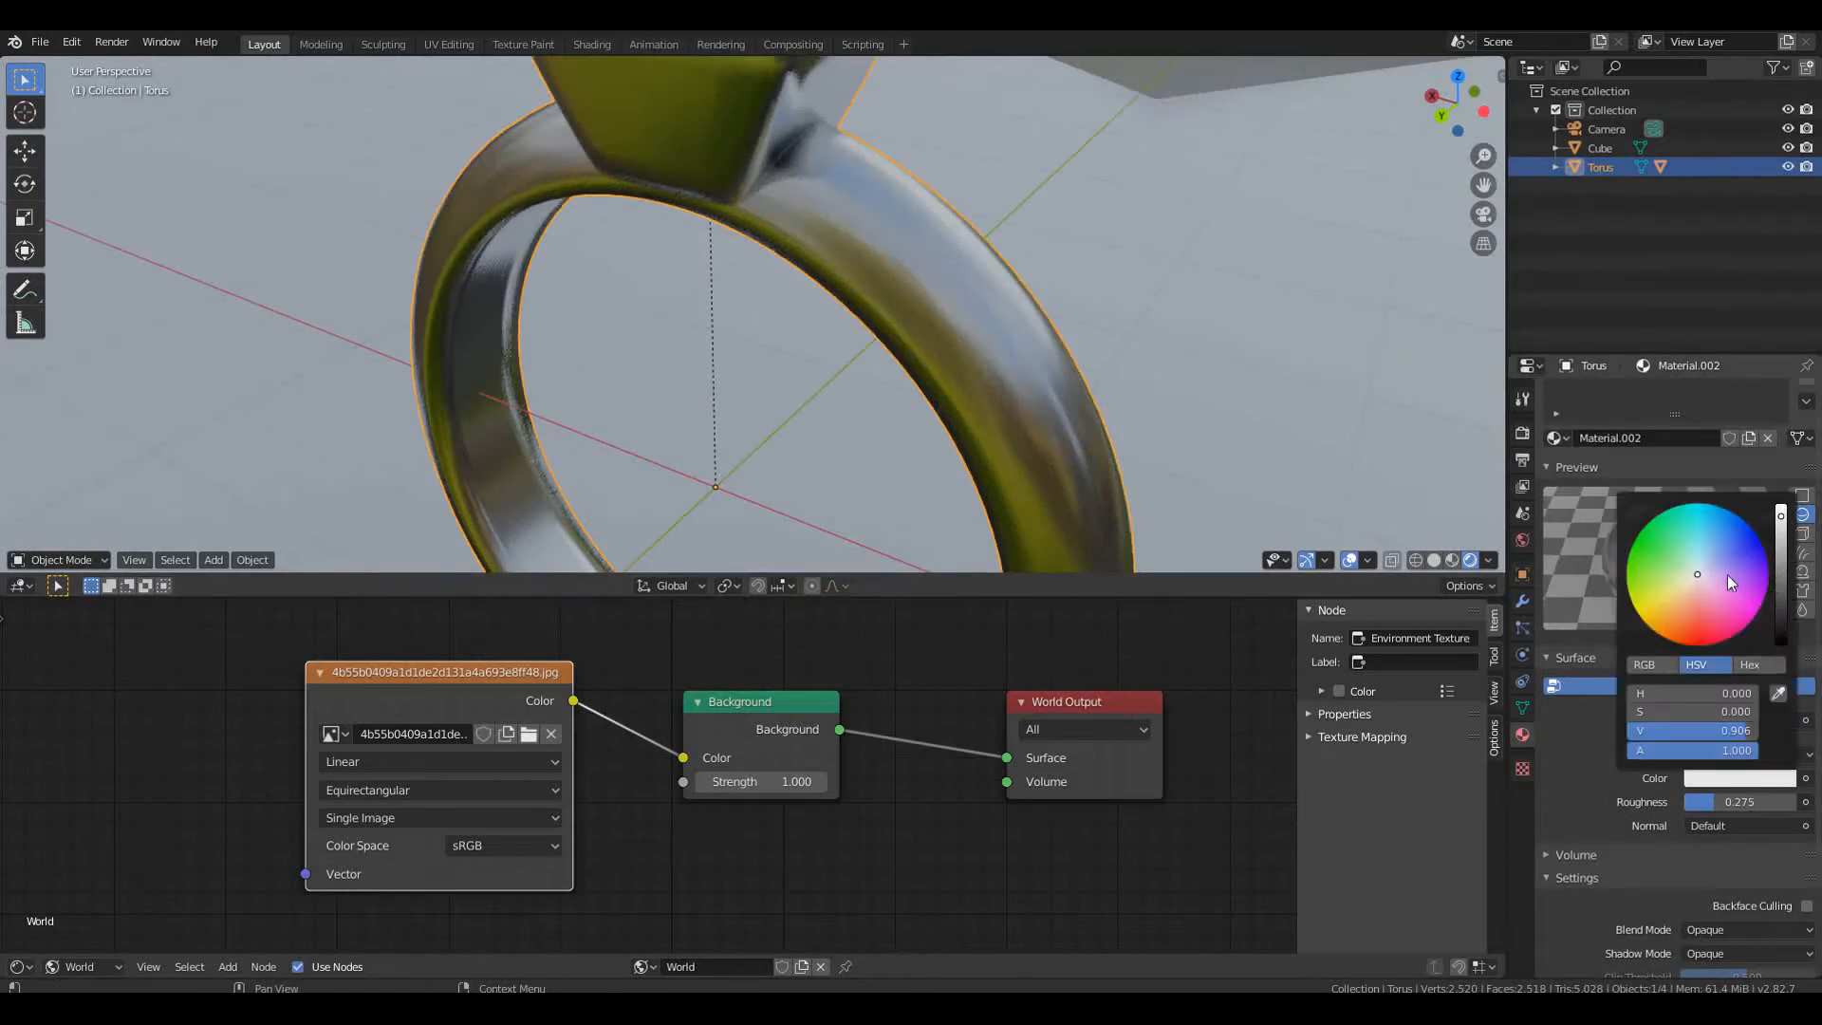
{"action": "left_click", "coordinate": [1664, 612]}
Set the ring band's Glossy BSDF roughness to 0.200
{"action": "middle_click_drag", "start_coordinate": [1207, 474], "coordinate": [1149, 531]}
{"action": "scroll", "coordinate": [1186, 534], "scroll_direction": "down", "scroll_amount": 3}
{"action": "left_click_drag", "start_coordinate": [1722, 800], "coordinate": [1700, 800]}
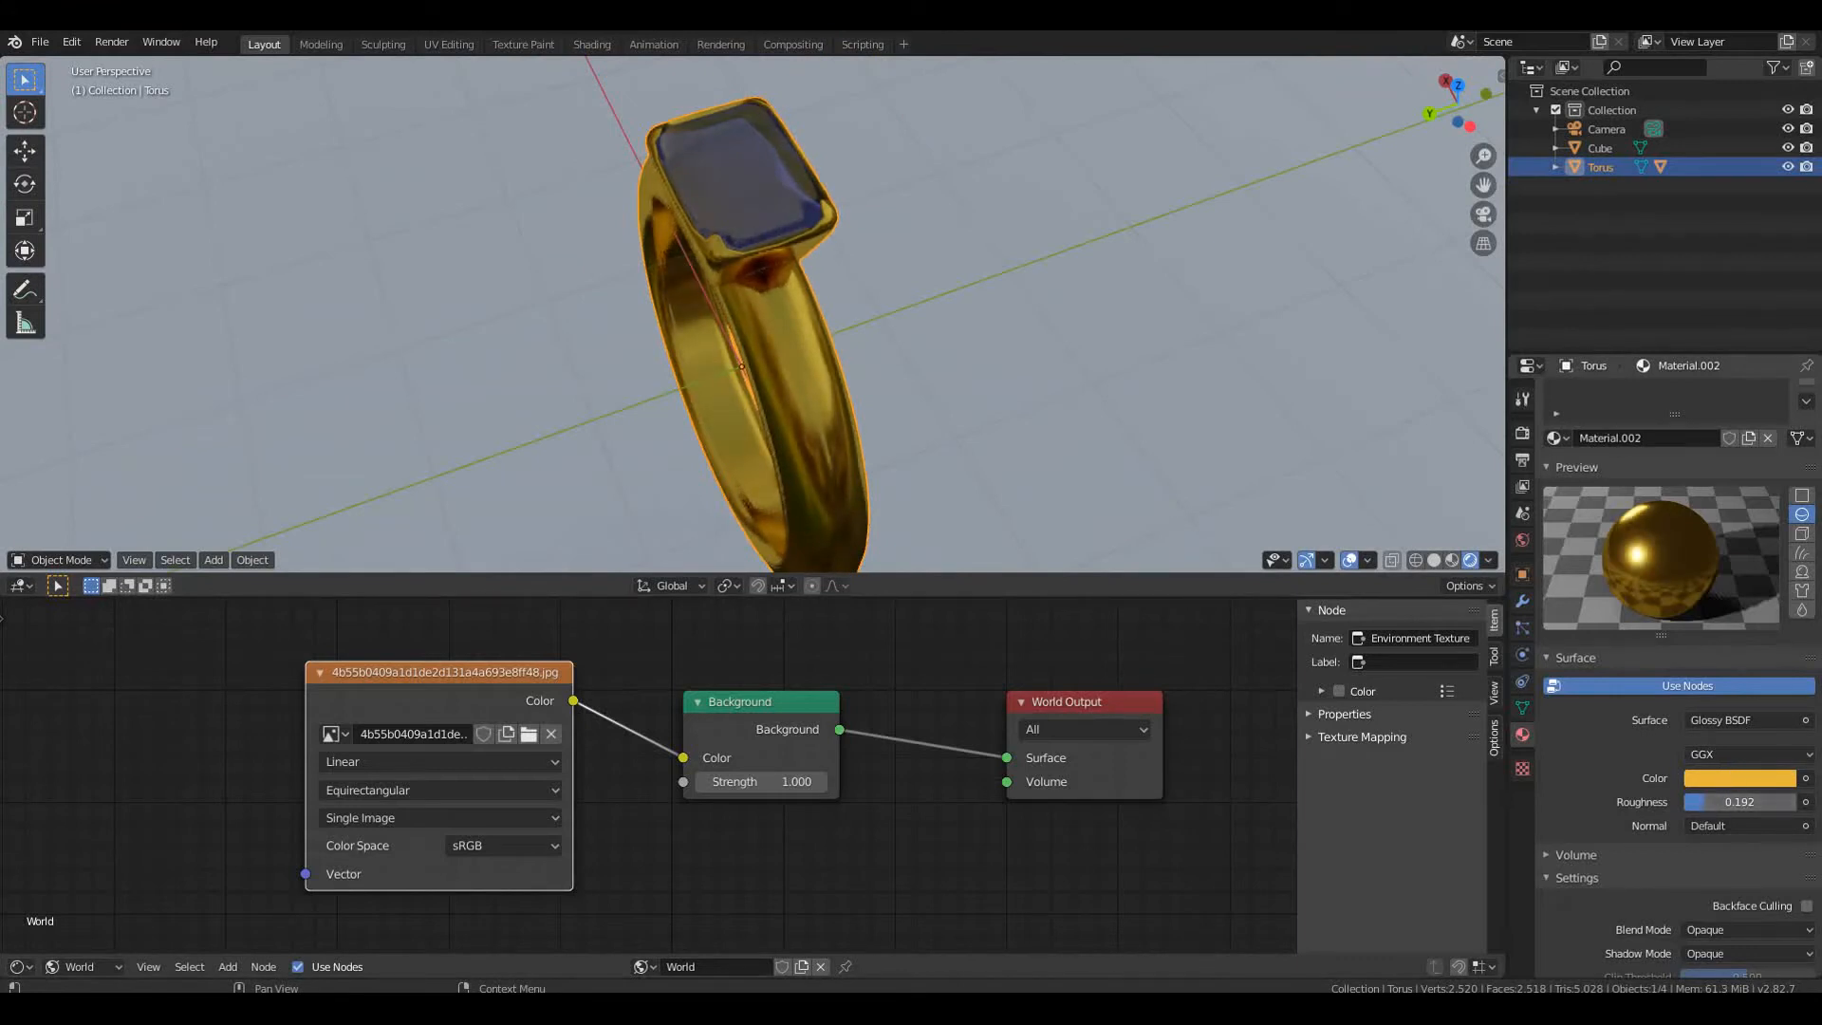
{"action": "left_click_drag", "start_coordinate": [1717, 802], "coordinate": [1708, 802]}
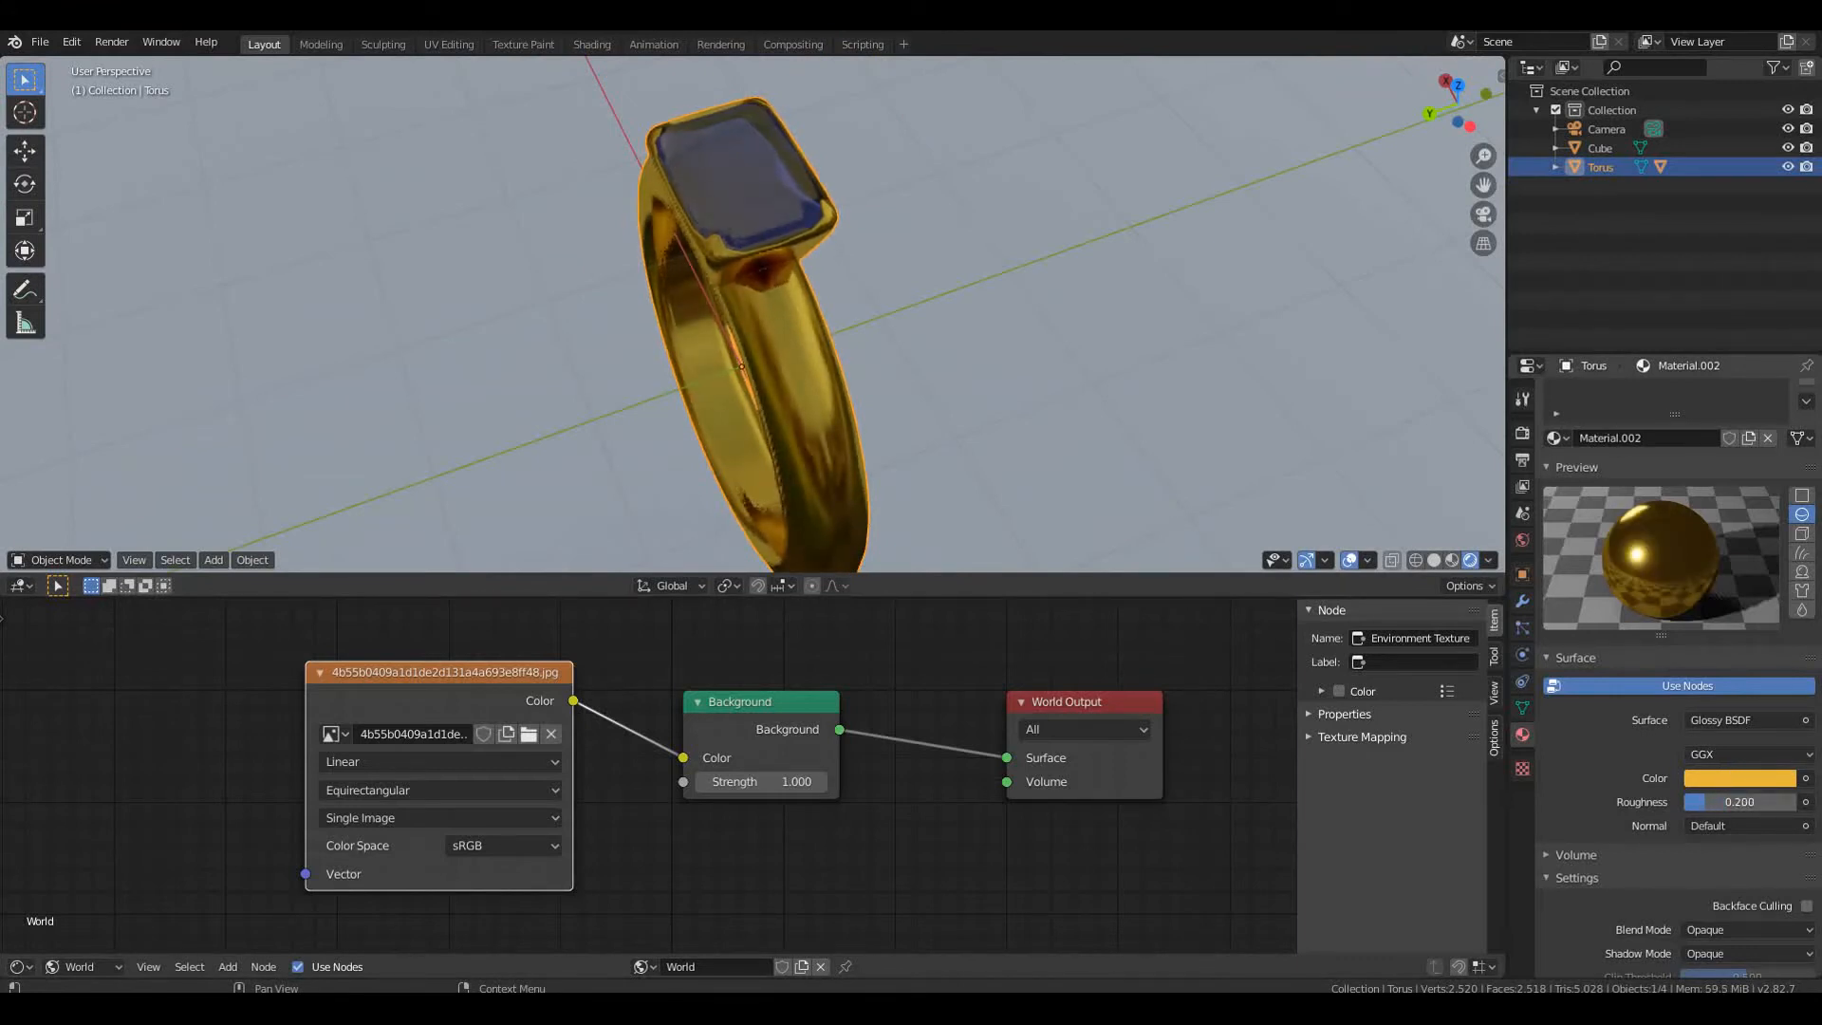
Add a mesh plane to the scene and scale it up about 10 times
{"action": "scroll", "coordinate": [1017, 373], "scroll_direction": "down", "scroll_amount": 10}
{"action": "middle_click_drag", "start_coordinate": [902, 368], "coordinate": [978, 265]}
{"action": "scroll", "coordinate": [835, 339], "scroll_direction": "down", "scroll_amount": 4}
{"action": "key", "text": "shift+a"}
{"action": "mouse_move", "coordinate": [767, 355]}
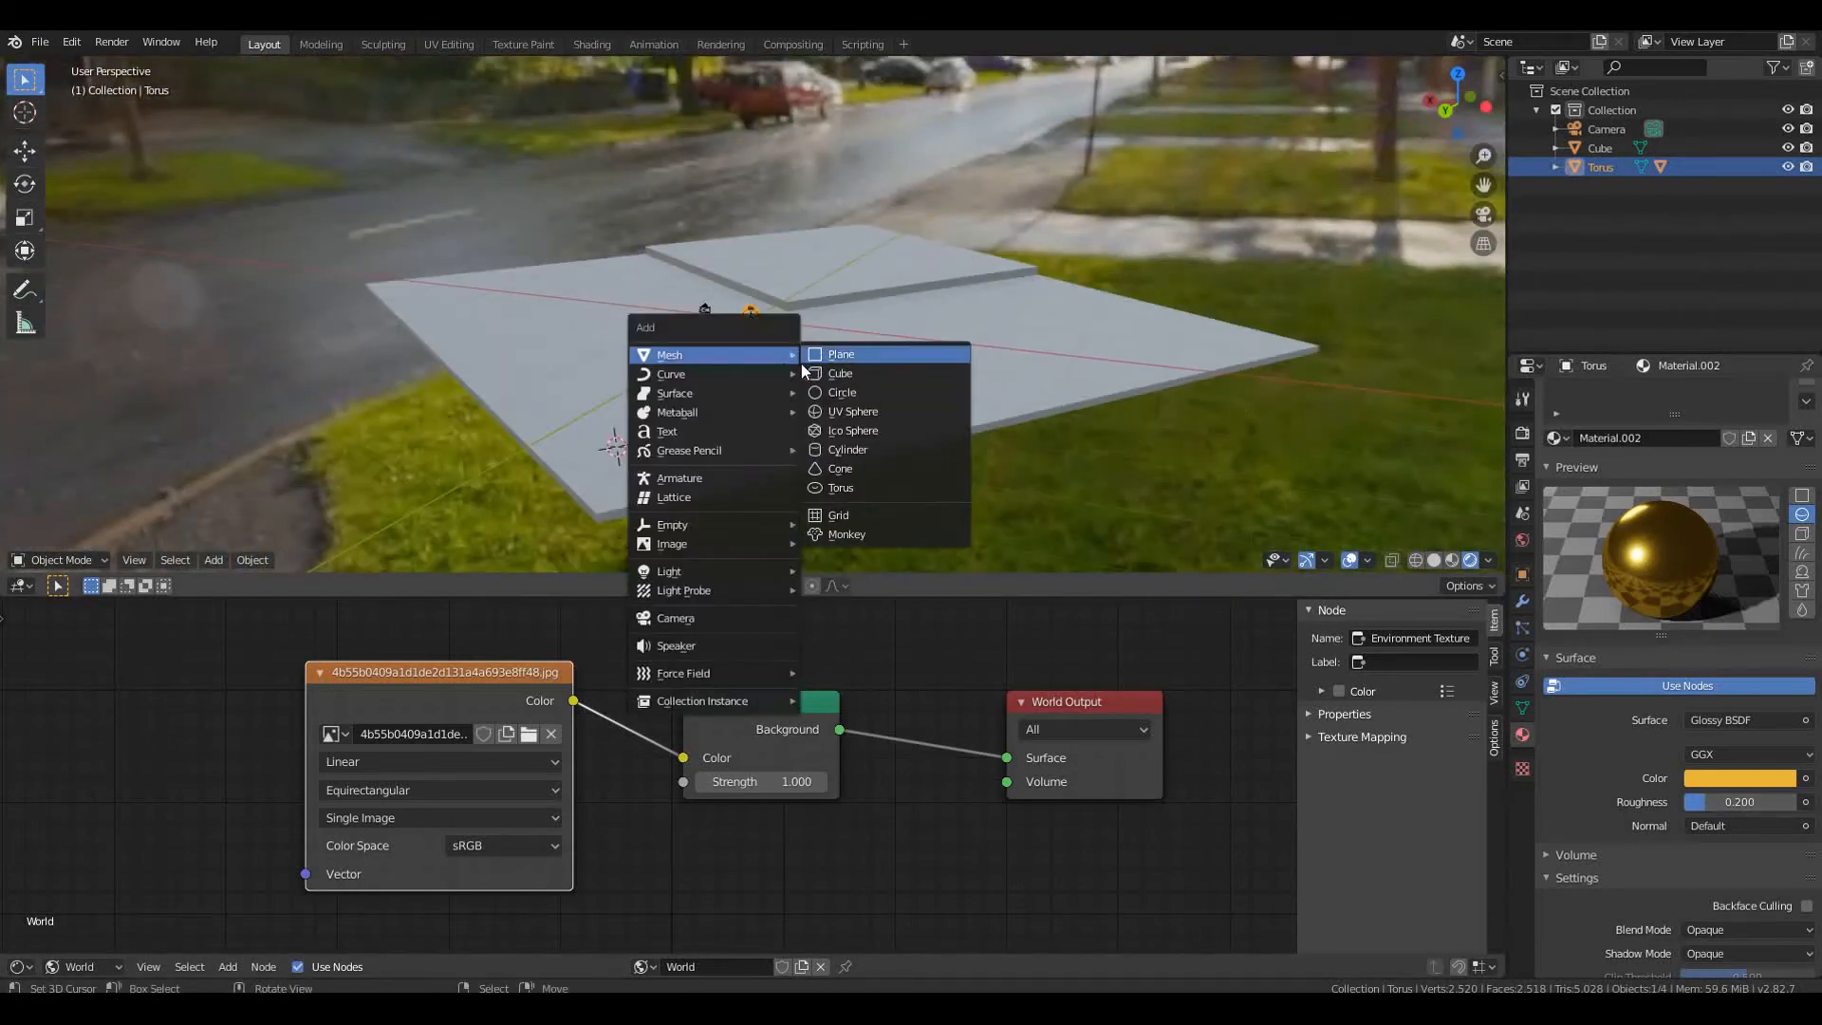
{"action": "left_click", "coordinate": [837, 355]}
{"action": "middle_click_drag", "start_coordinate": [800, 372], "coordinate": [784, 410]}
{"action": "key", "text": "s"}
{"action": "left_click", "coordinate": [742, 435]}
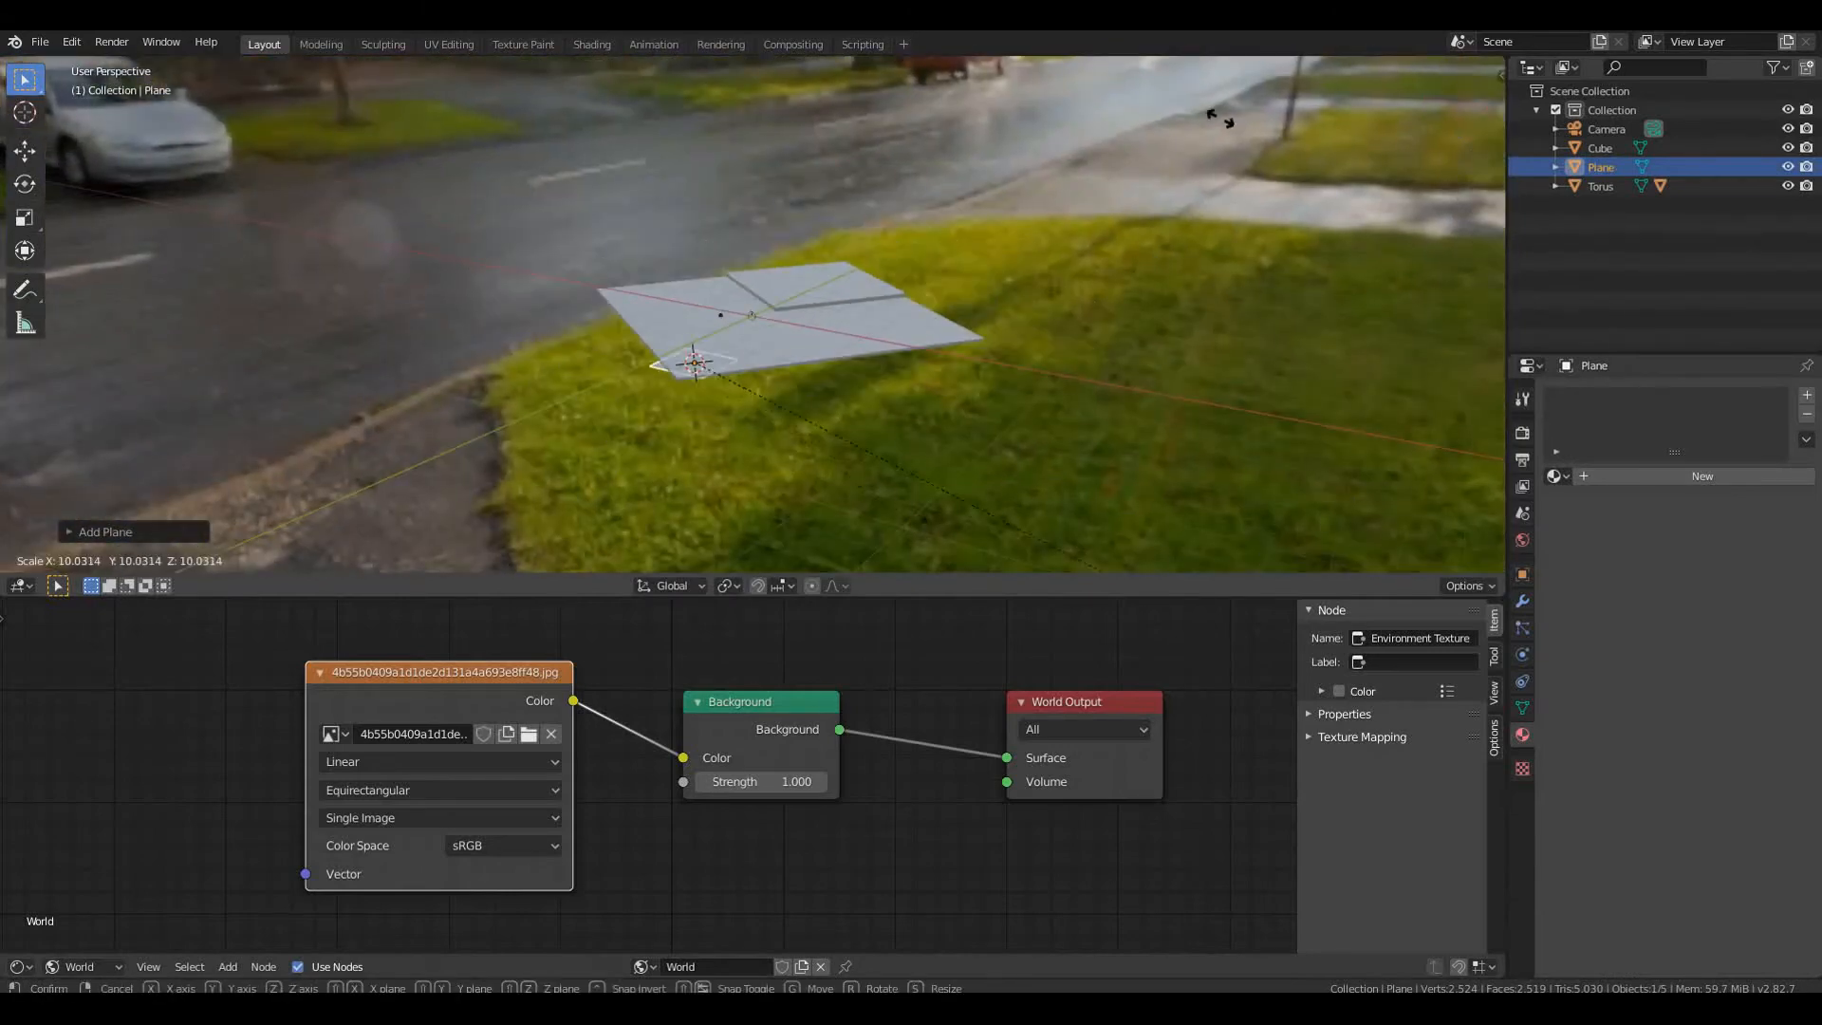
Divide the new plane into four faces with two perpendicular loop cuts through its centre
{"action": "middle_click_drag", "start_coordinate": [912, 379], "coordinate": [925, 416]}
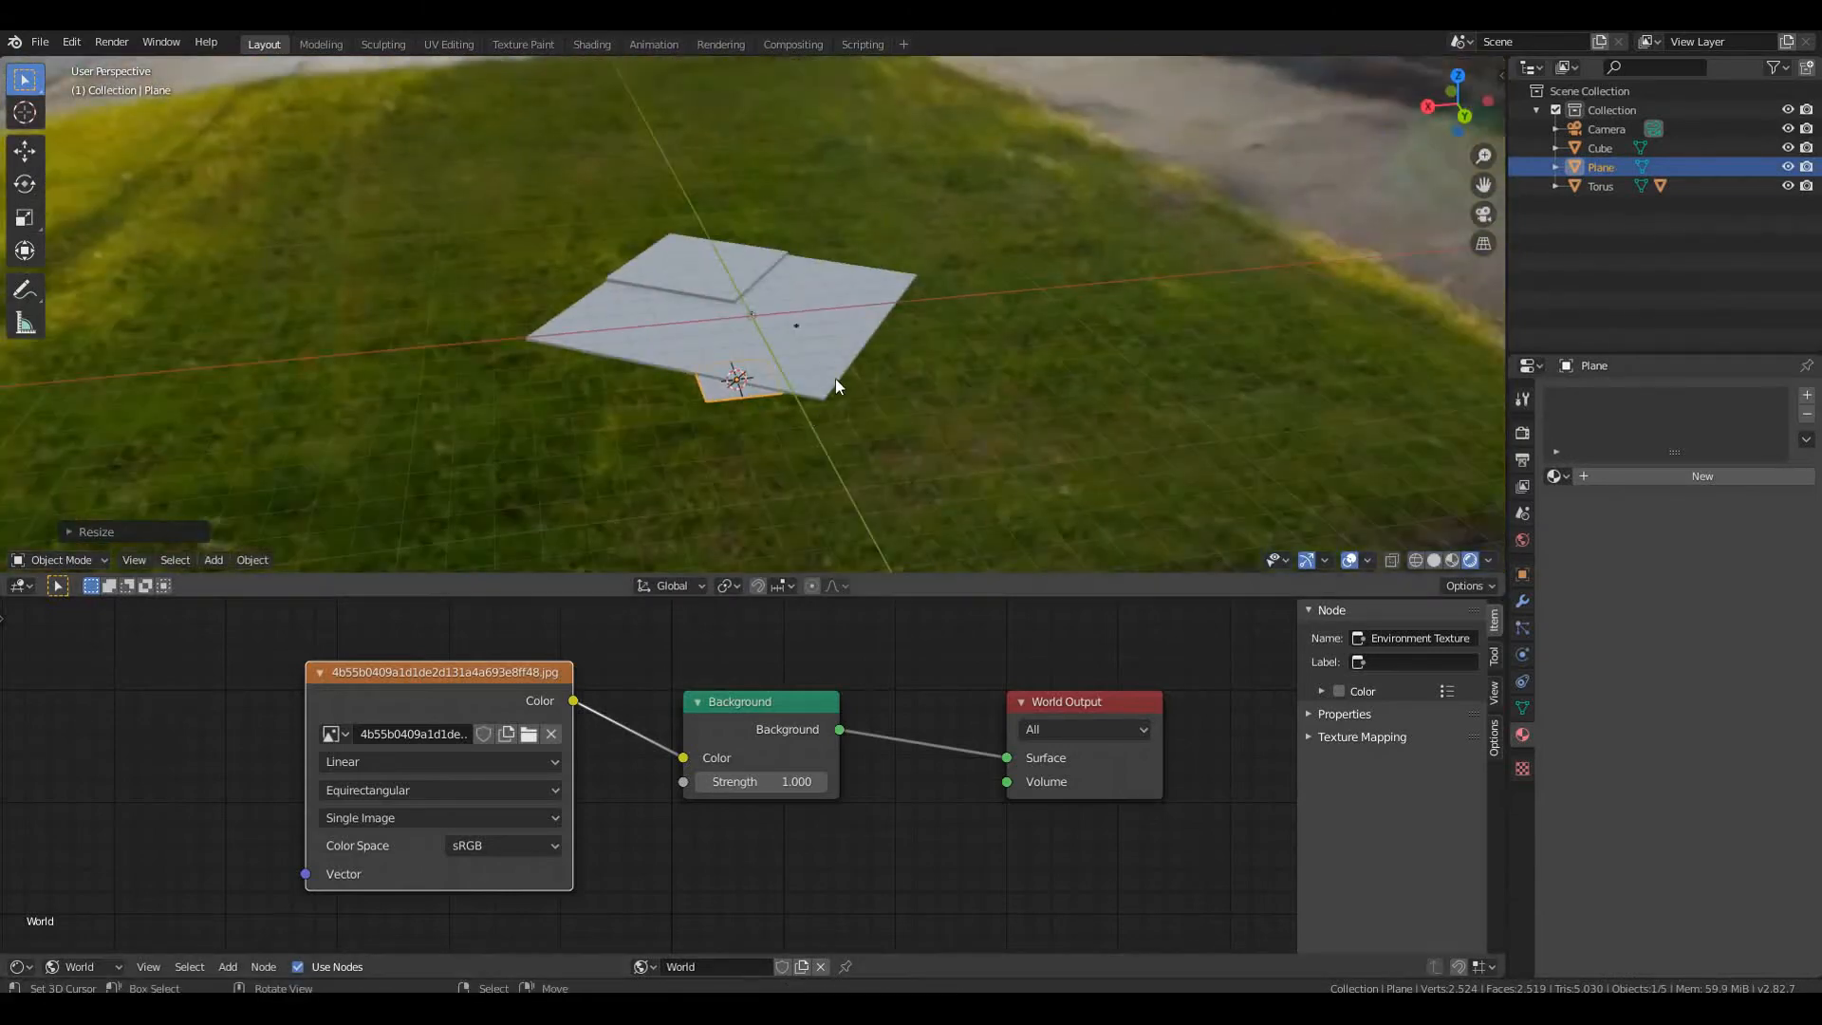
{"action": "key", "text": "Tab"}
{"action": "scroll", "coordinate": [886, 398], "scroll_direction": "up", "scroll_amount": 4}
{"action": "key", "text": "ctrl+r"}
{"action": "left_click", "coordinate": [752, 461]}
{"action": "left_click", "coordinate": [752, 461]}
{"action": "key", "text": "ctrl+r"}
{"action": "left_click", "coordinate": [759, 453]}
{"action": "left_click", "coordinate": [759, 453]}
{"action": "key", "text": "a"}
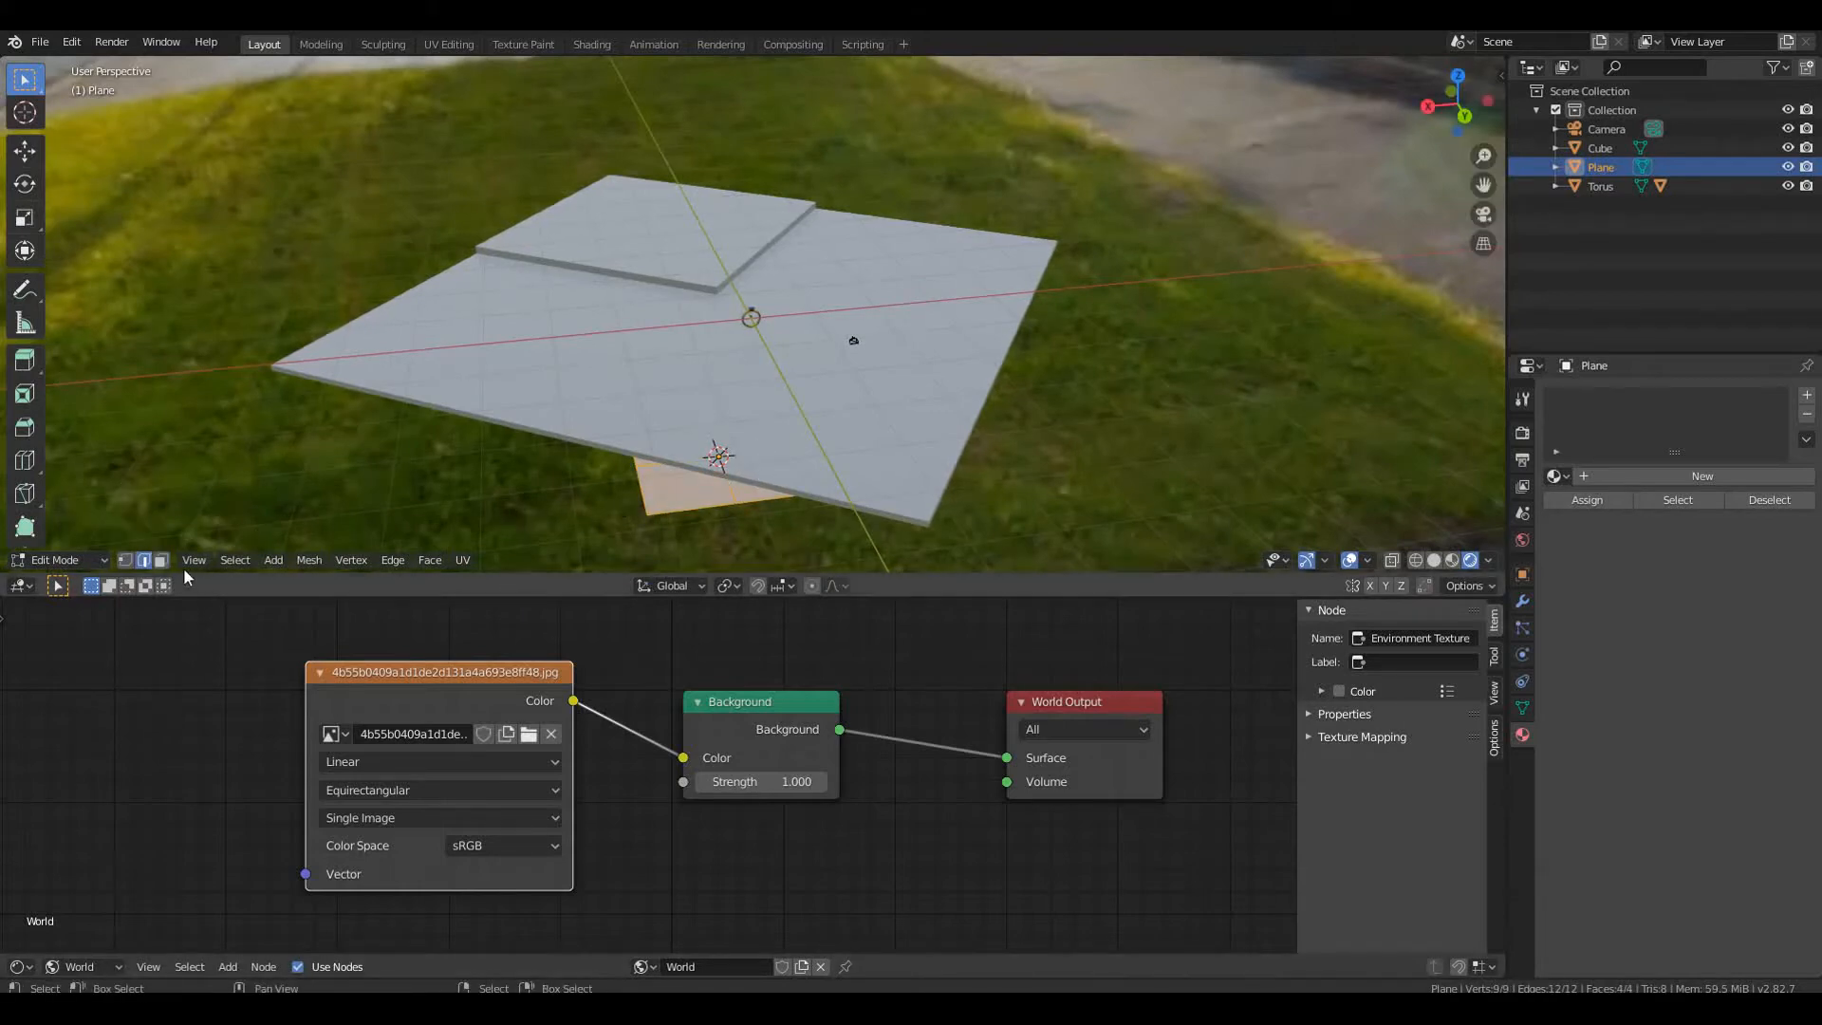
{"action": "key", "text": "Tab"}
Move the plane along the global X axis until it lies clear of the backdrop slab
{"action": "scroll", "coordinate": [772, 418], "scroll_direction": "down", "scroll_amount": 4}
{"action": "key", "text": "g"}
{"action": "key", "text": "x"}
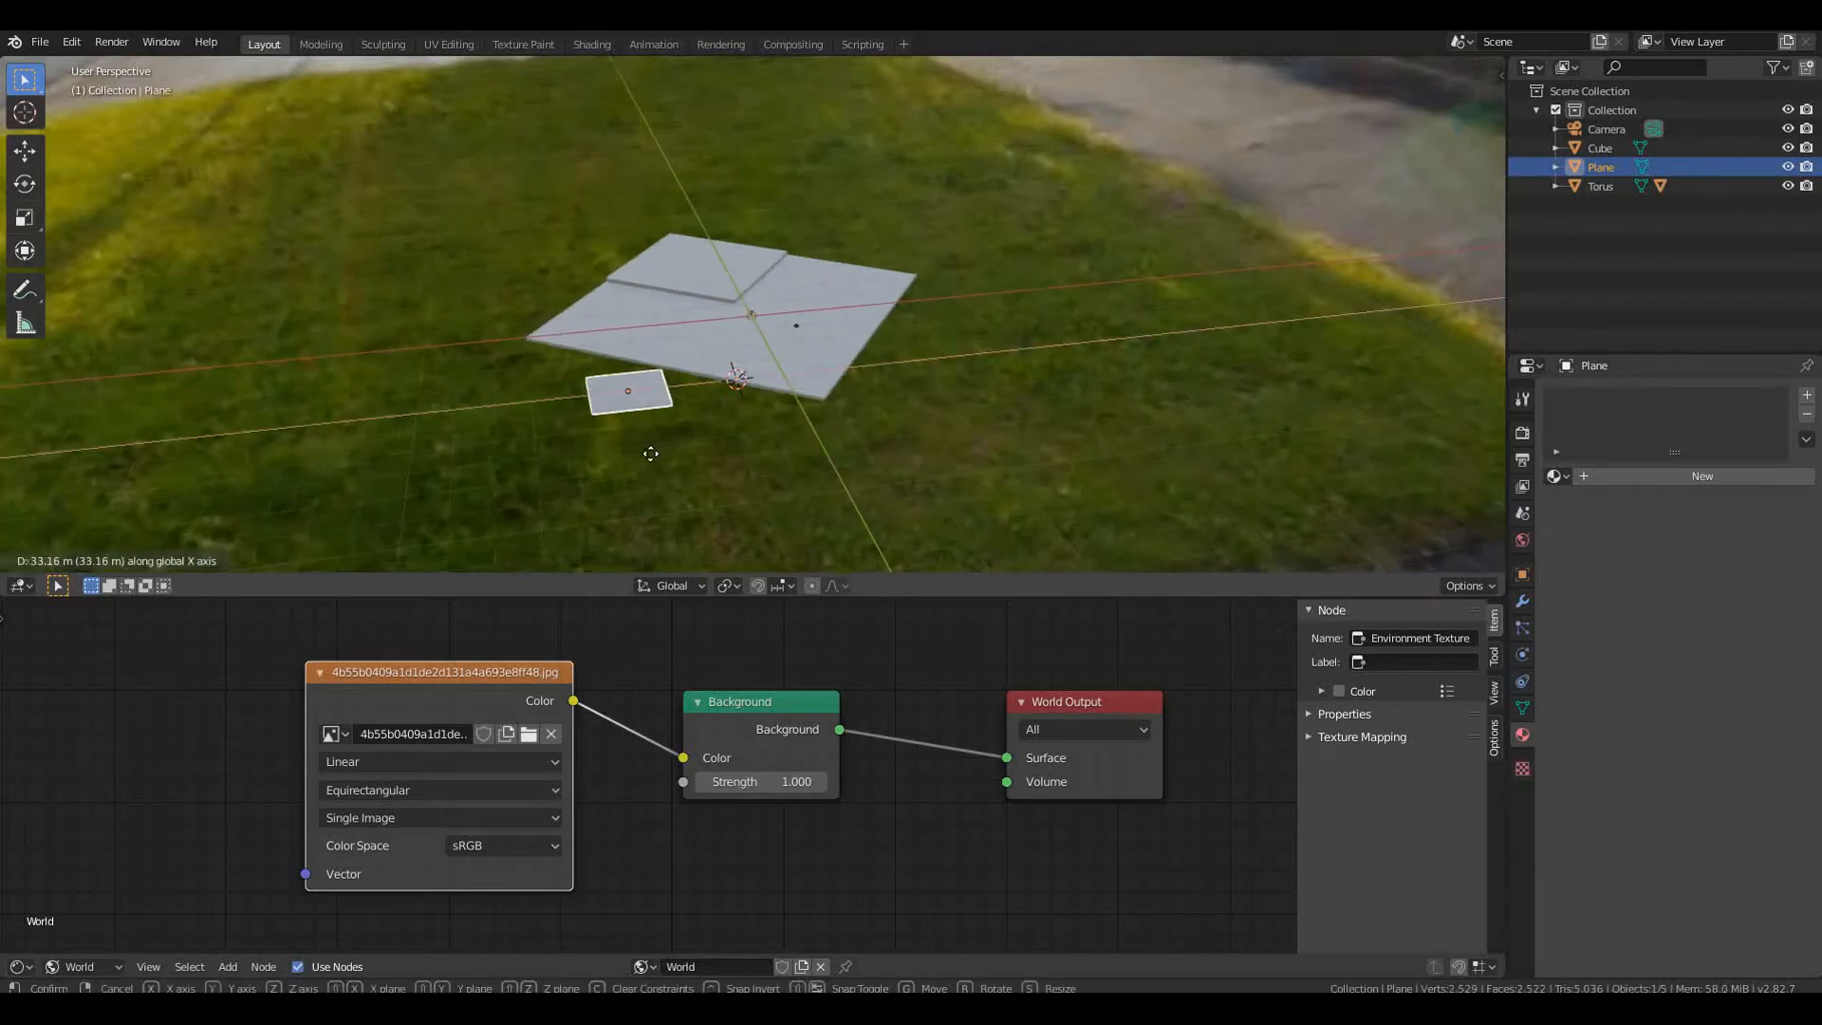
{"action": "left_click", "coordinate": [577, 469]}
Scale the plane's four corner vertices inward to about 0.74 to turn it into an octagon
{"action": "scroll", "coordinate": [577, 469], "scroll_direction": "up", "scroll_amount": 4}
{"action": "middle_click_drag", "start_coordinate": [577, 469], "coordinate": [977, 340], "text": "shift"}
{"action": "key", "text": "Tab"}
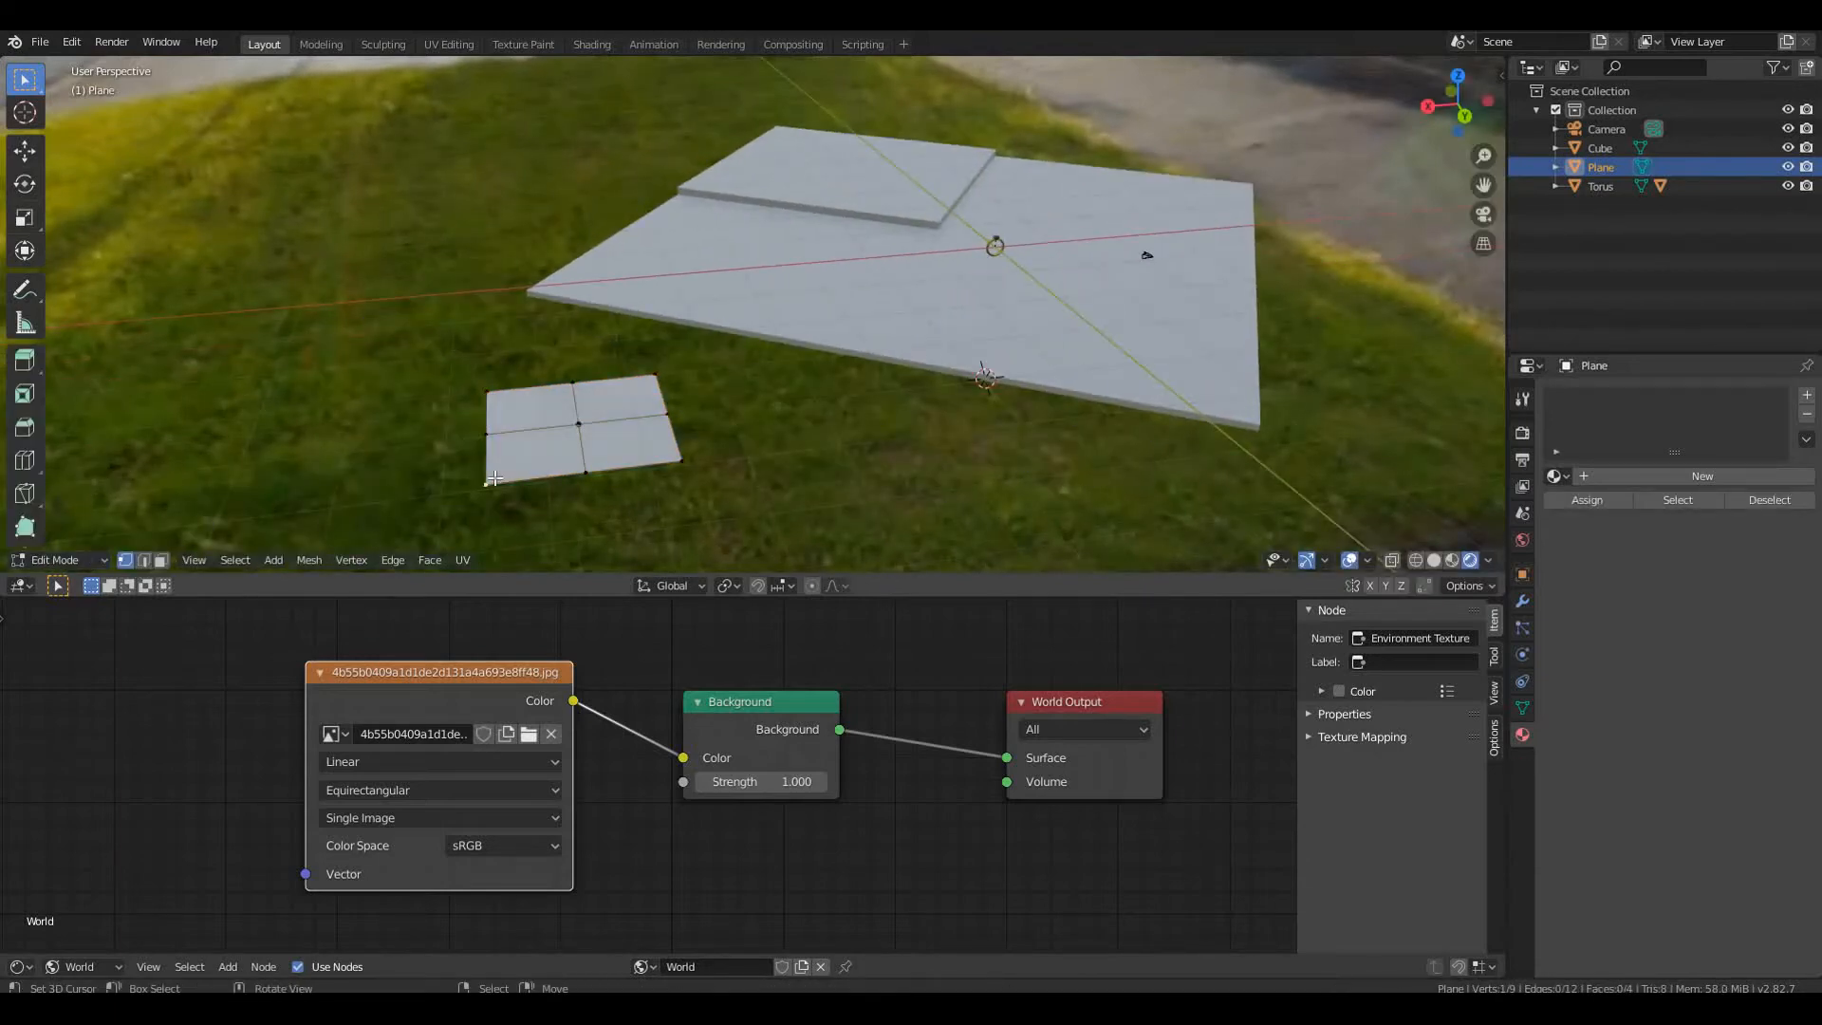
{"action": "key", "text": "s"}
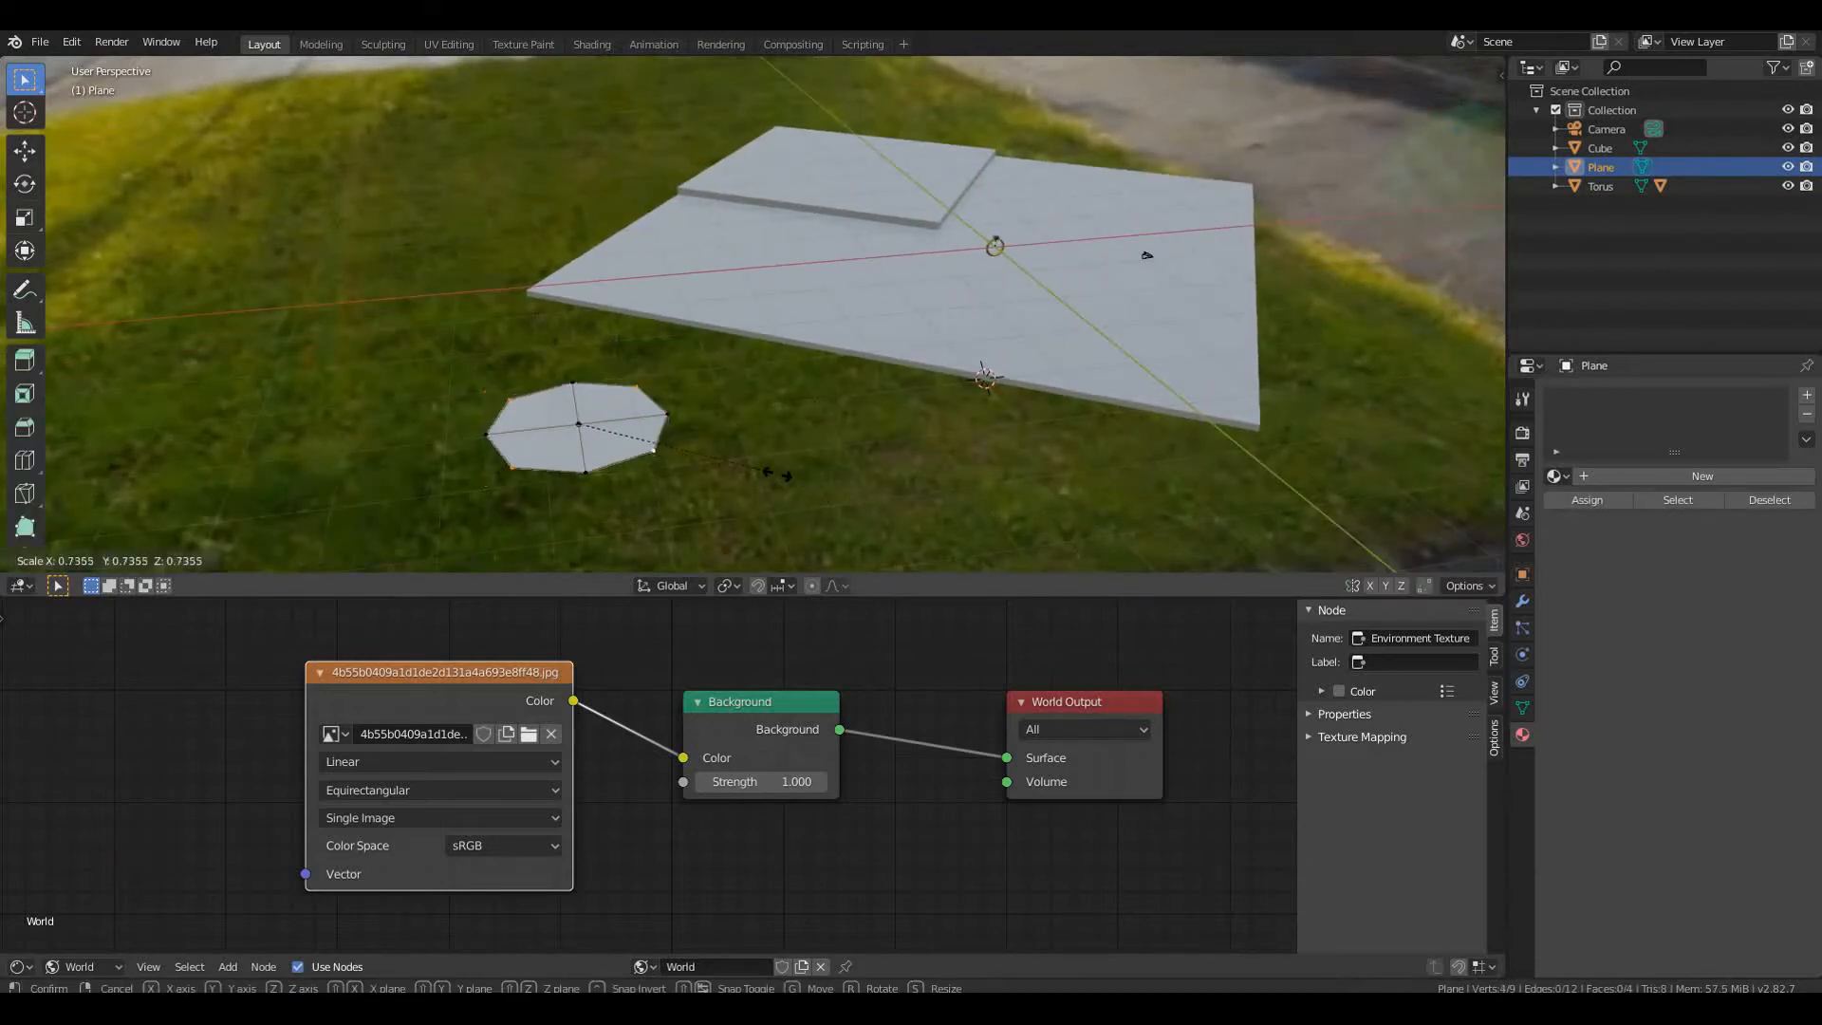
{"action": "left_click", "coordinate": [787, 473]}
{"action": "key", "text": "Tab"}
Give the octagonal plane a new material
{"action": "scroll", "coordinate": [788, 474], "scroll_direction": "down", "scroll_amount": 5}
{"action": "middle_click_drag", "start_coordinate": [788, 473], "coordinate": [743, 436]}
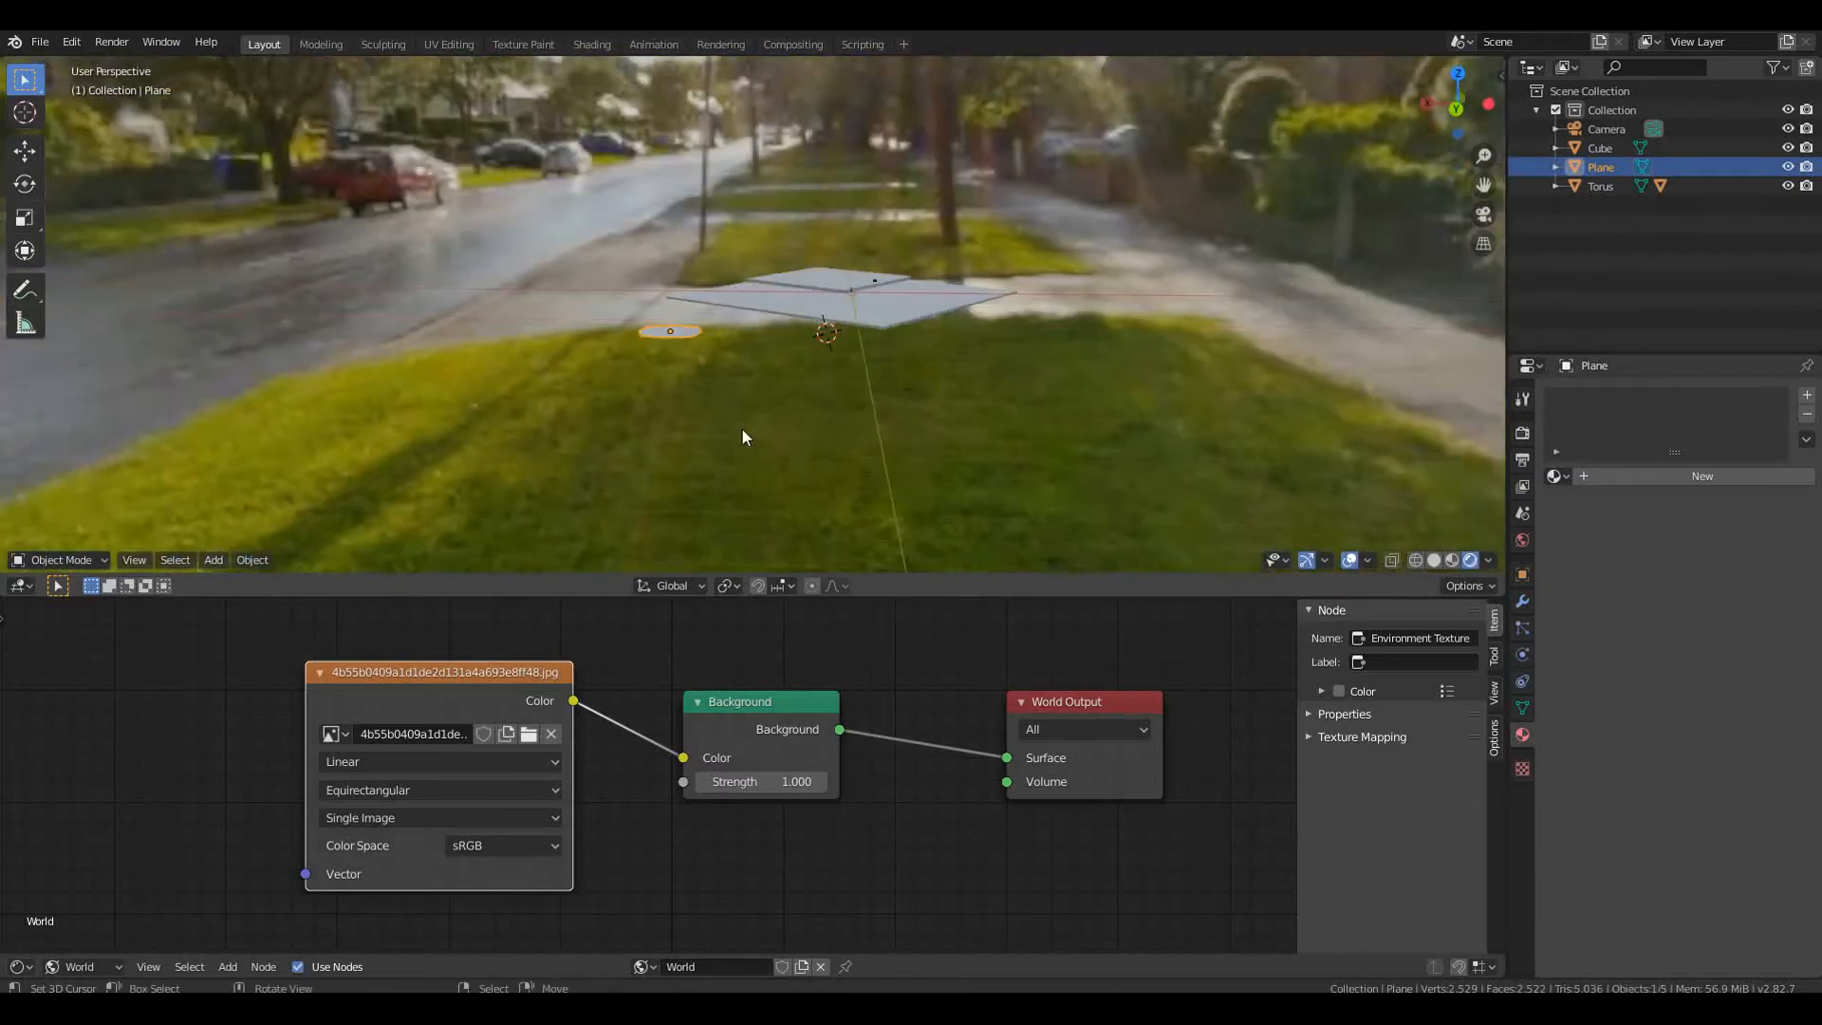
{"action": "left_click", "coordinate": [1632, 476]}
Rotate the octagonal plane so that it is tilted beside the backdrop slab
{"action": "middle_click_drag", "start_coordinate": [1056, 397], "coordinate": [947, 338]}
{"action": "scroll", "coordinate": [874, 386], "scroll_direction": "down", "scroll_amount": 2}
{"action": "scroll", "coordinate": [874, 395], "scroll_direction": "up", "scroll_amount": 5}
{"action": "scroll", "coordinate": [874, 394], "scroll_direction": "down", "scroll_amount": 3}
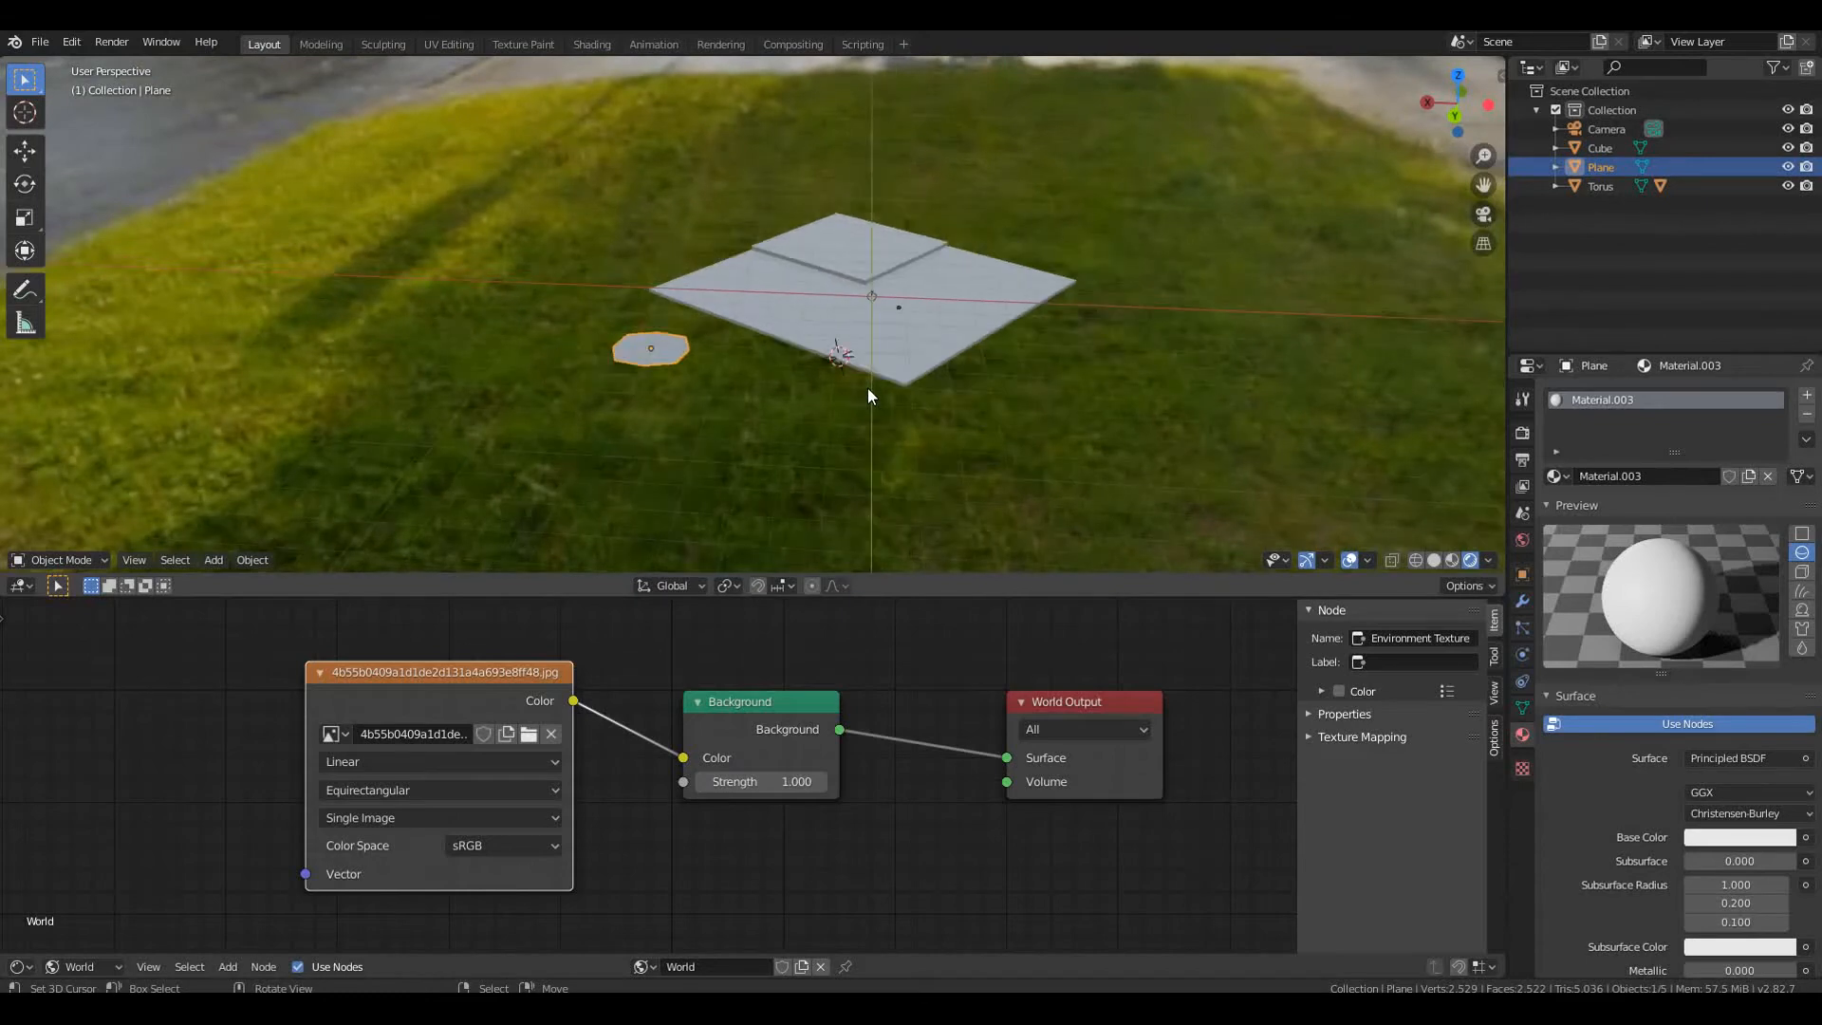
{"action": "key", "text": "r"}
{"action": "left_click", "coordinate": [856, 180]}
Change the octagonal plane's surface shader to Emission so it acts as a light
{"action": "middle_click_drag", "start_coordinate": [856, 180], "coordinate": [851, 325]}
{"action": "scroll", "coordinate": [1734, 723], "scroll_direction": "down", "scroll_amount": 4}
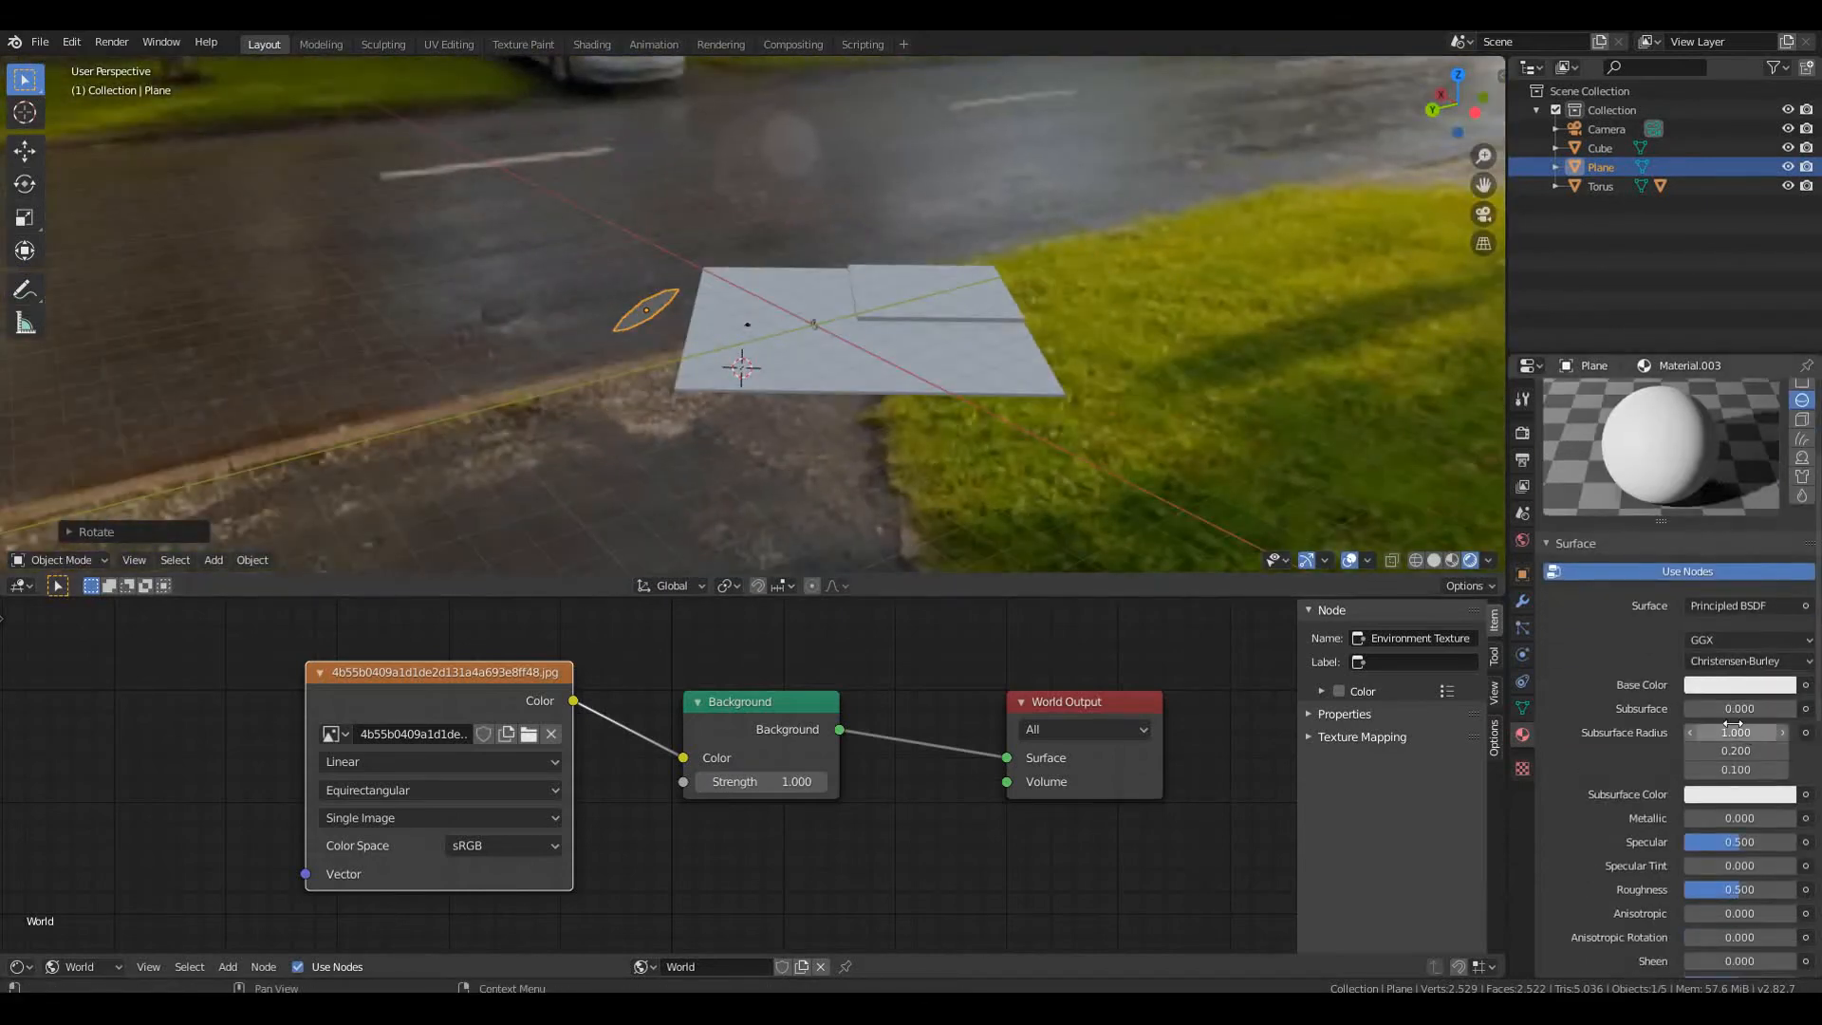
{"action": "left_click", "coordinate": [1729, 607]}
{"action": "left_click", "coordinate": [1574, 228]}
Move the emissive octagon up and away from the backdrop slab, and scale it up into a large light panel
{"action": "scroll", "coordinate": [940, 456], "scroll_direction": "down", "scroll_amount": 5}
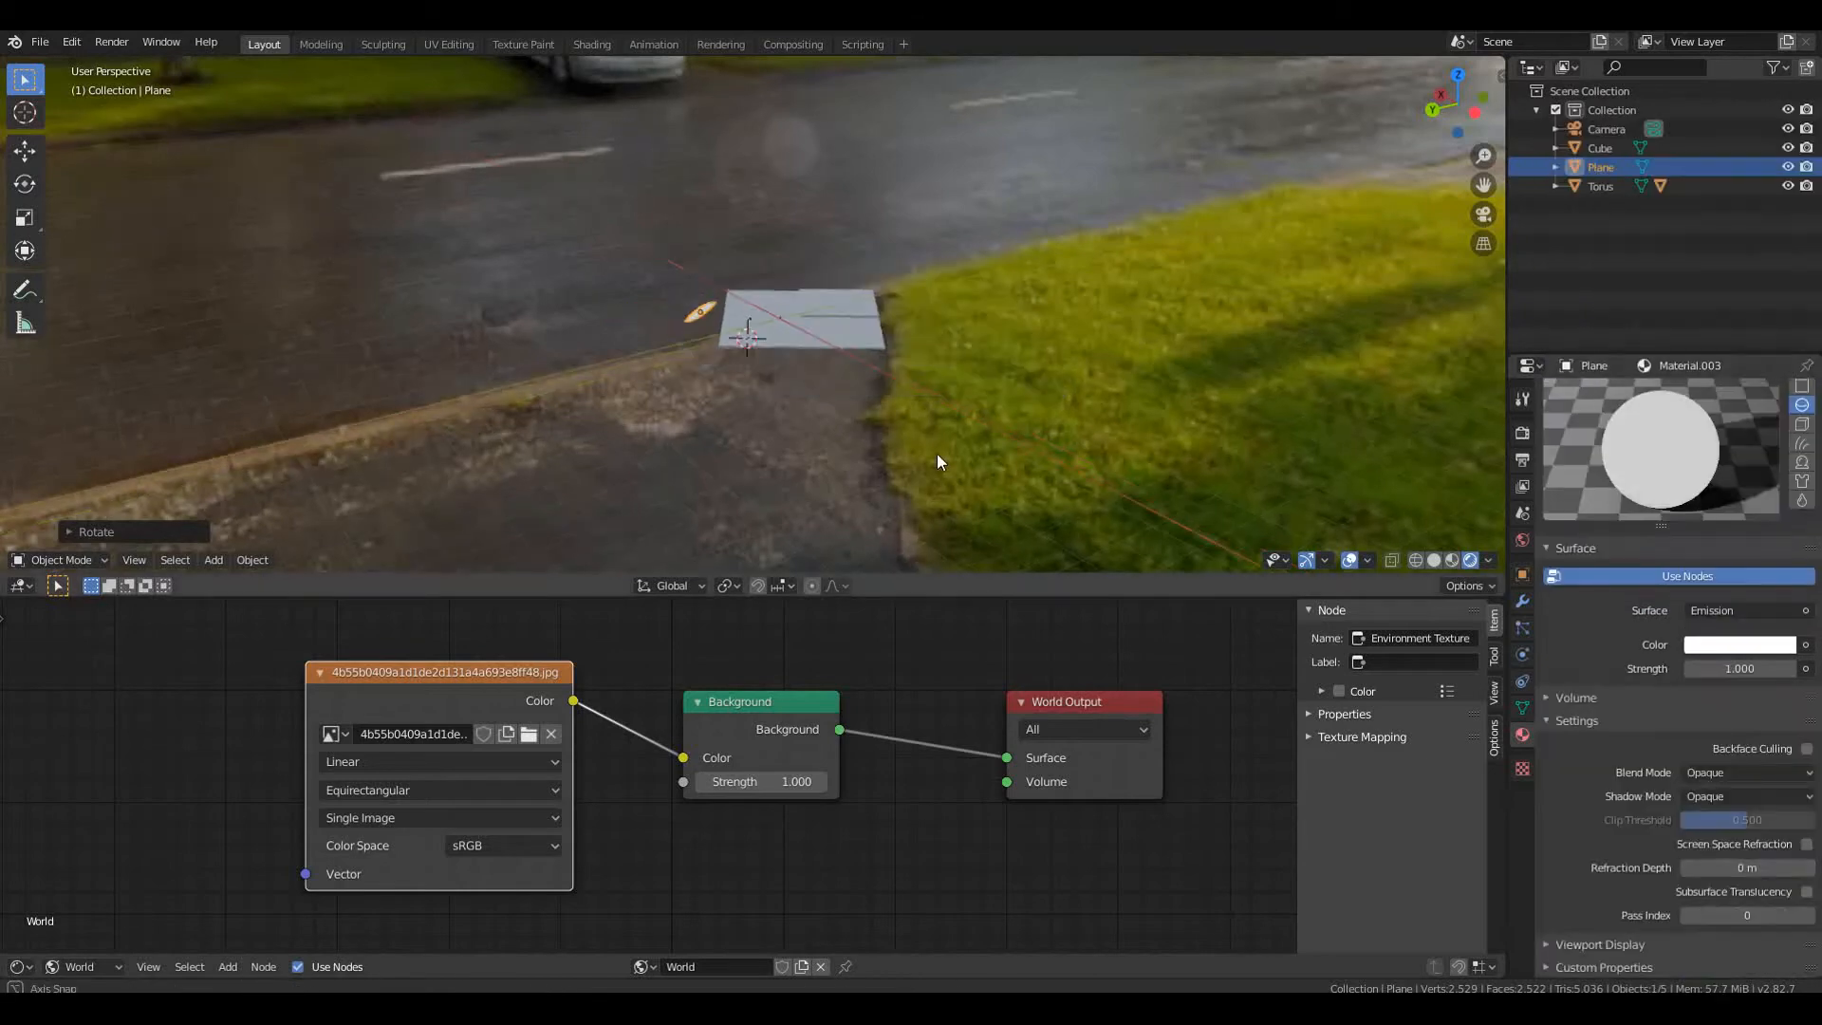
{"action": "middle_click_drag", "start_coordinate": [937, 456], "coordinate": [1006, 453]}
{"action": "key", "text": "g"}
{"action": "left_click", "coordinate": [700, 250]}
{"action": "key", "text": "s"}
{"action": "left_click", "coordinate": [413, 283]}
{"action": "middle_click_drag", "start_coordinate": [412, 283], "coordinate": [521, 287]}
{"action": "scroll", "coordinate": [517, 293], "scroll_direction": "up", "scroll_amount": 2}
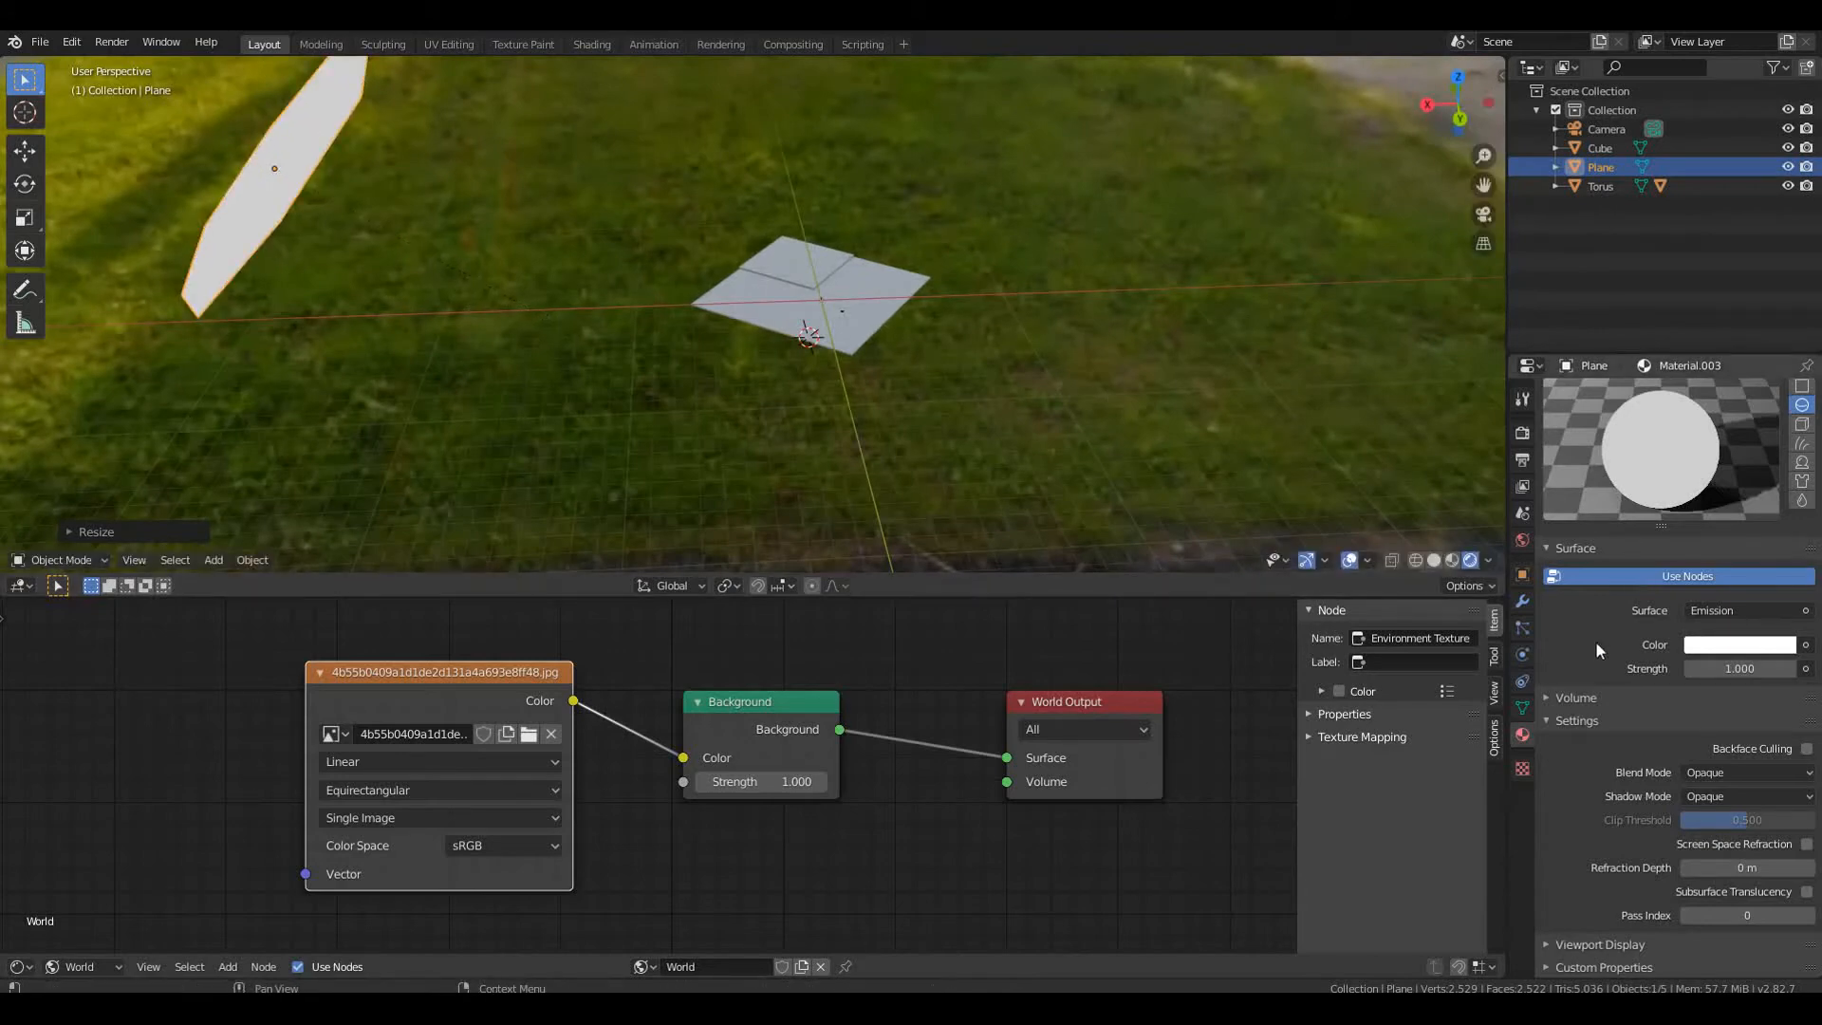
Round the emissive octagon with a Subdivision Surface modifier, using 2 viewport subdivisions
{"action": "left_click", "coordinate": [1523, 602]}
{"action": "left_click", "coordinate": [1617, 398]}
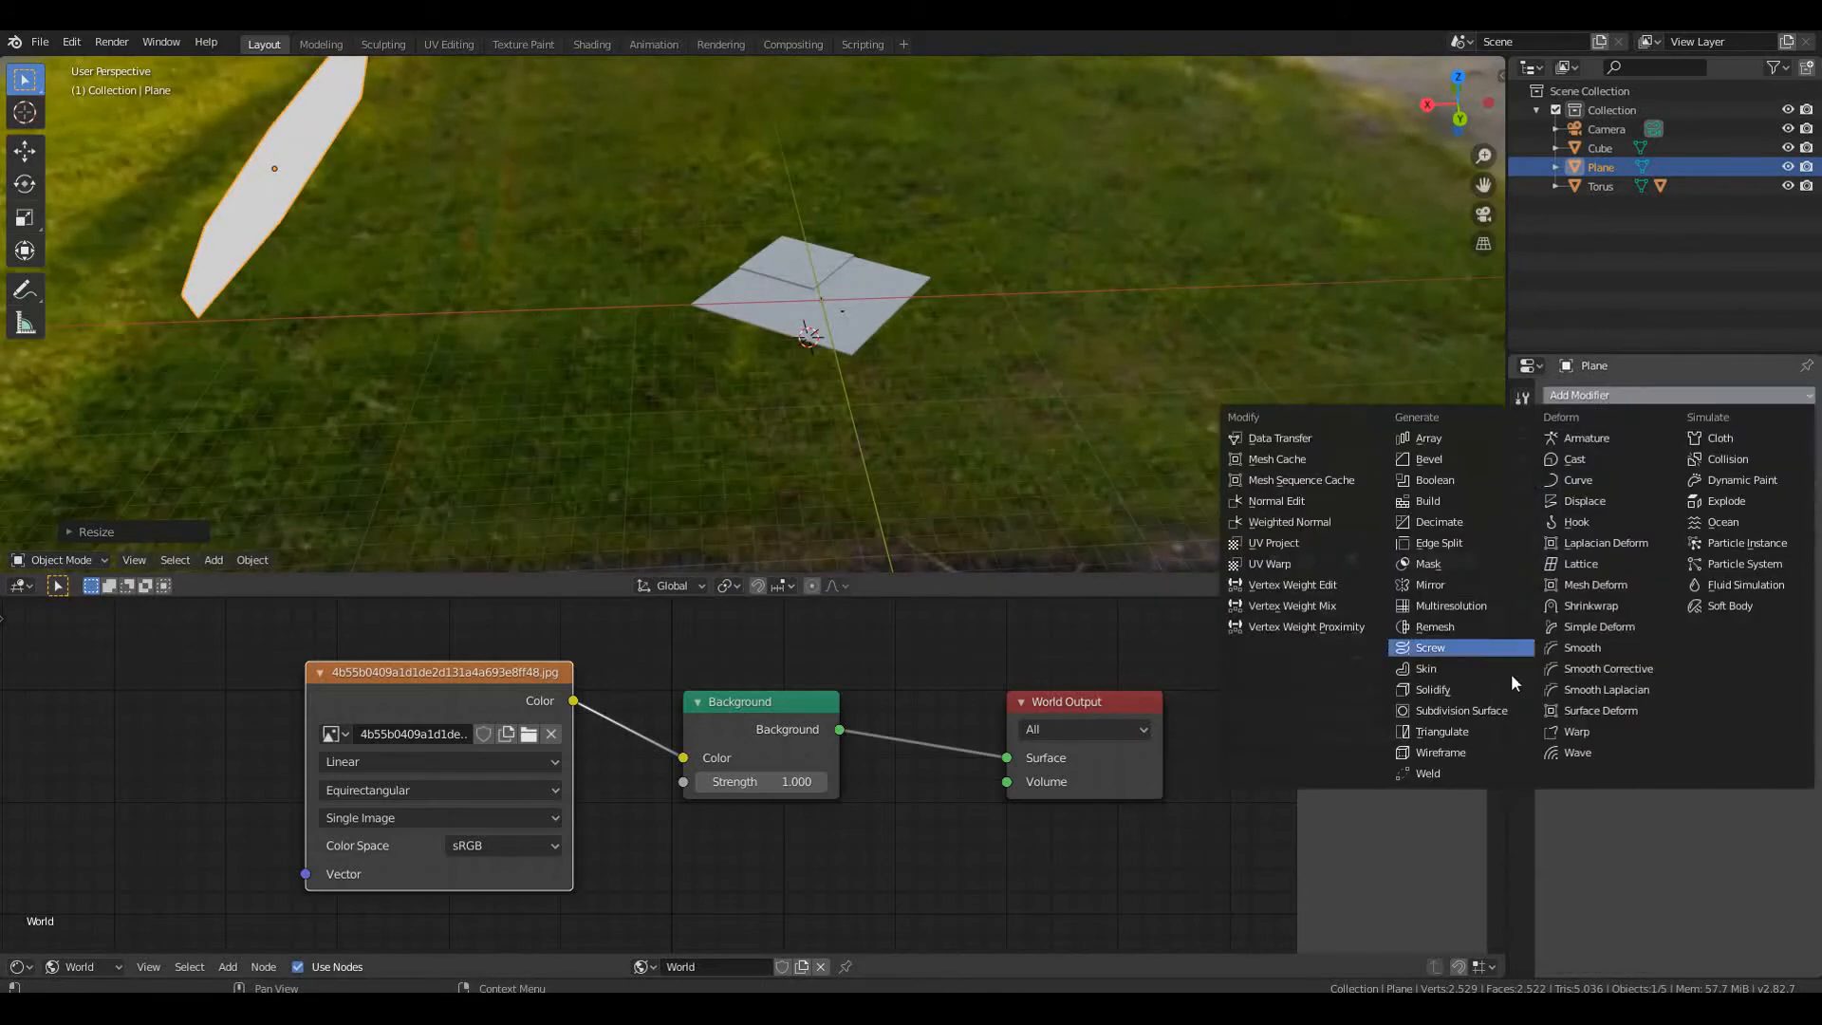
{"action": "left_click", "coordinate": [1452, 700]}
{"action": "scroll", "coordinate": [653, 415], "scroll_direction": "down", "scroll_amount": 2}
{"action": "scroll", "coordinate": [627, 408], "scroll_direction": "down", "scroll_amount": 2}
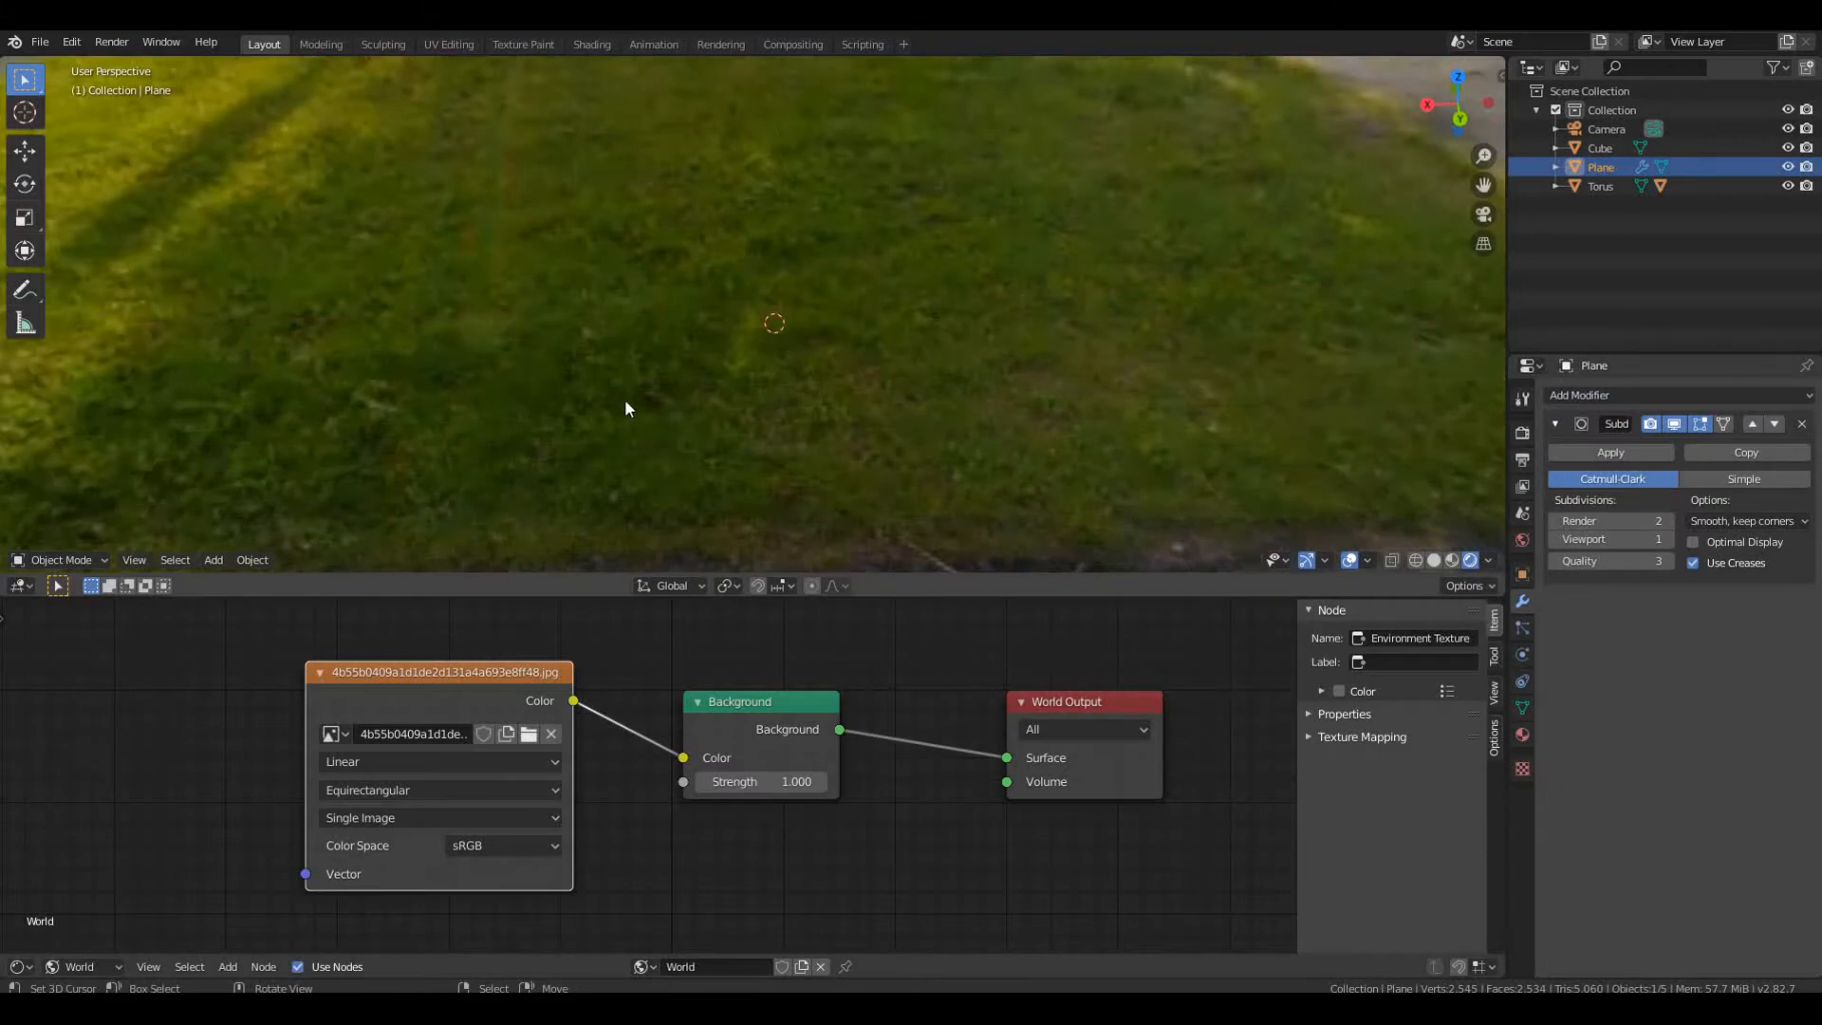
{"action": "scroll", "coordinate": [615, 405], "scroll_direction": "up", "scroll_amount": 3}
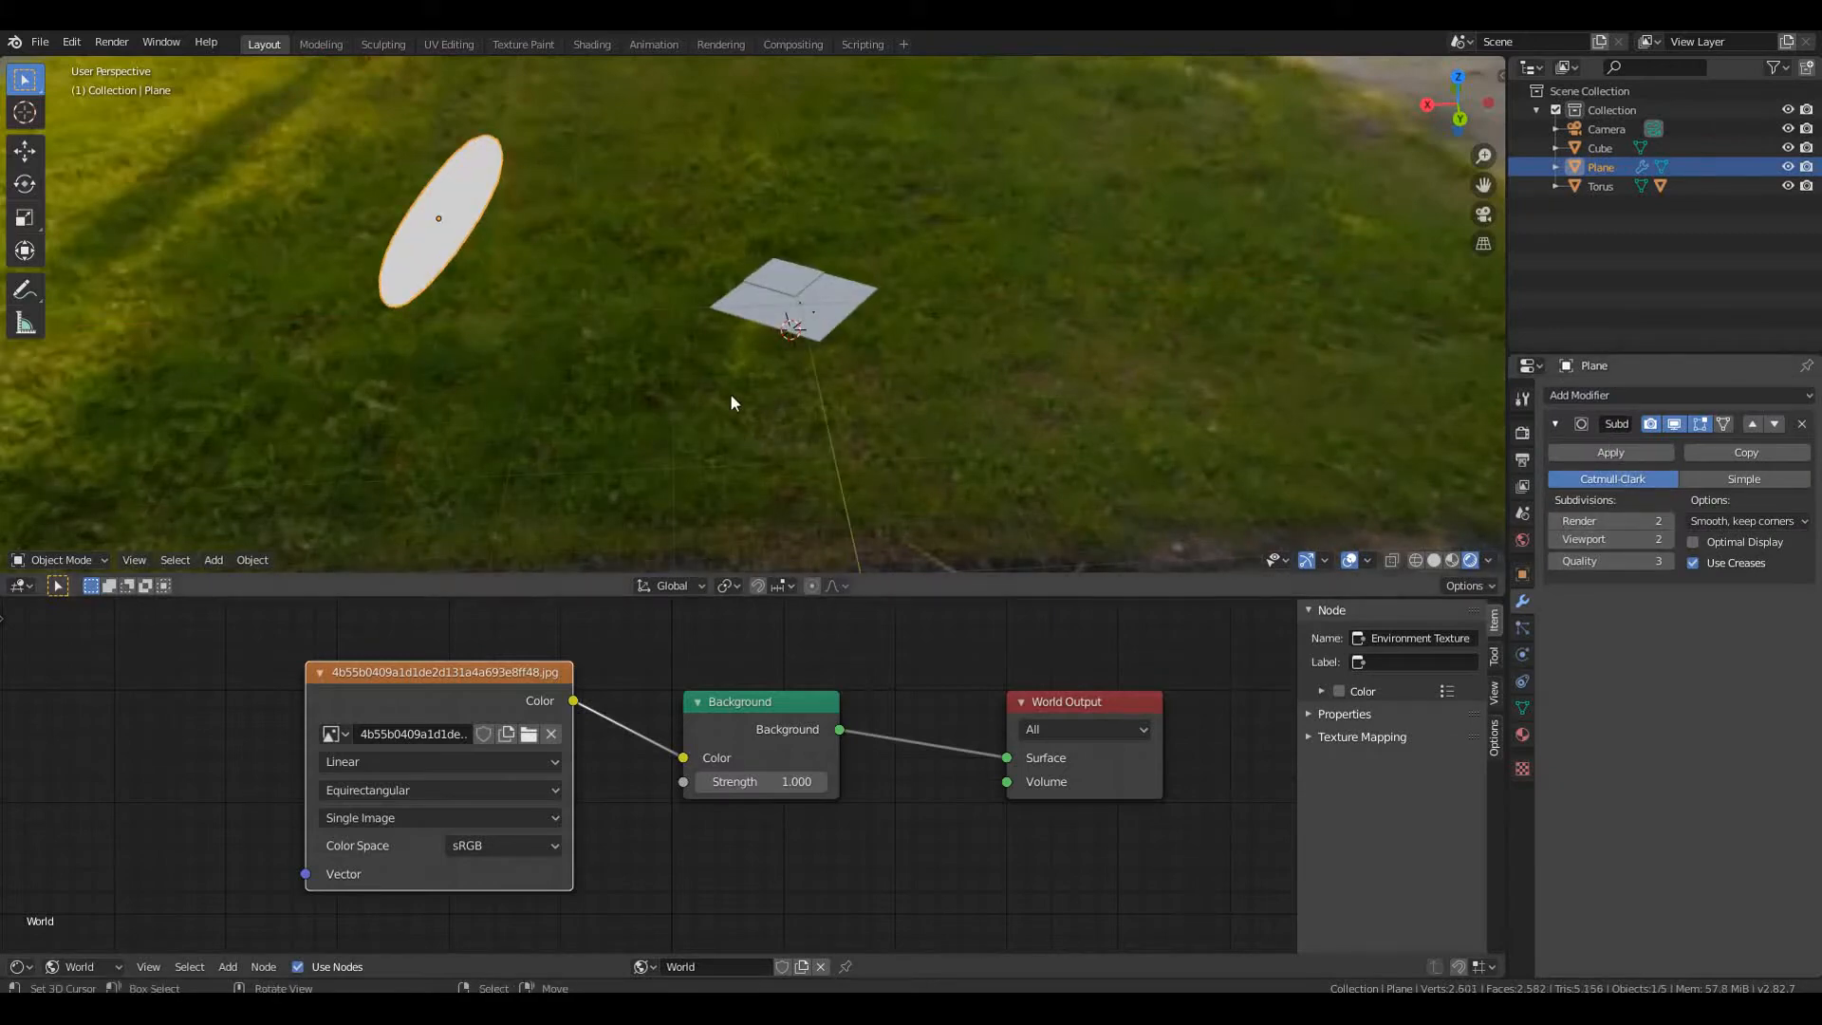
Duplicate the round light panel to the opposite side of the backdrop slab and rotate the copy to face the slab
{"action": "key", "text": "shift+d"}
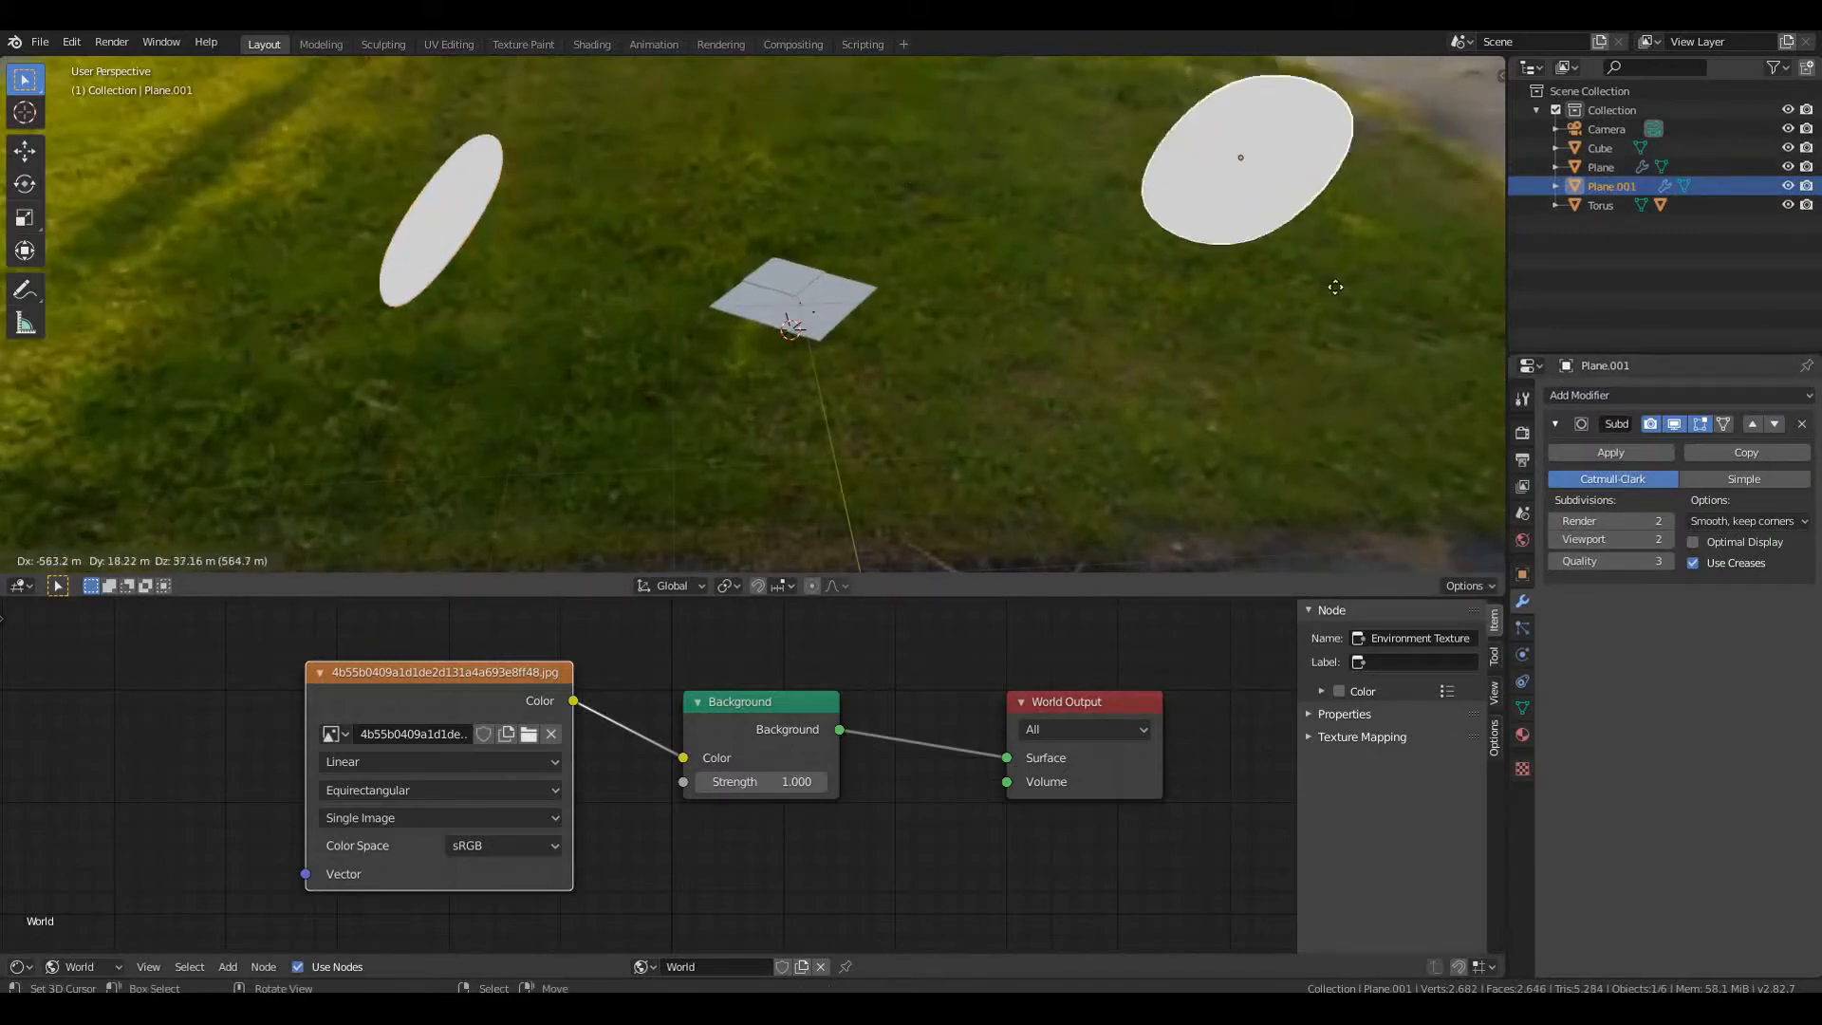
{"action": "left_click", "coordinate": [1340, 315]}
{"action": "key", "text": "r"}
{"action": "left_click", "coordinate": [859, 315]}
Scale the duplicated light panel down to about 0.24 of its size and move it closer to the backdrop slab
{"action": "key", "text": "s"}
{"action": "left_click", "coordinate": [1130, 203]}
{"action": "key", "text": "g"}
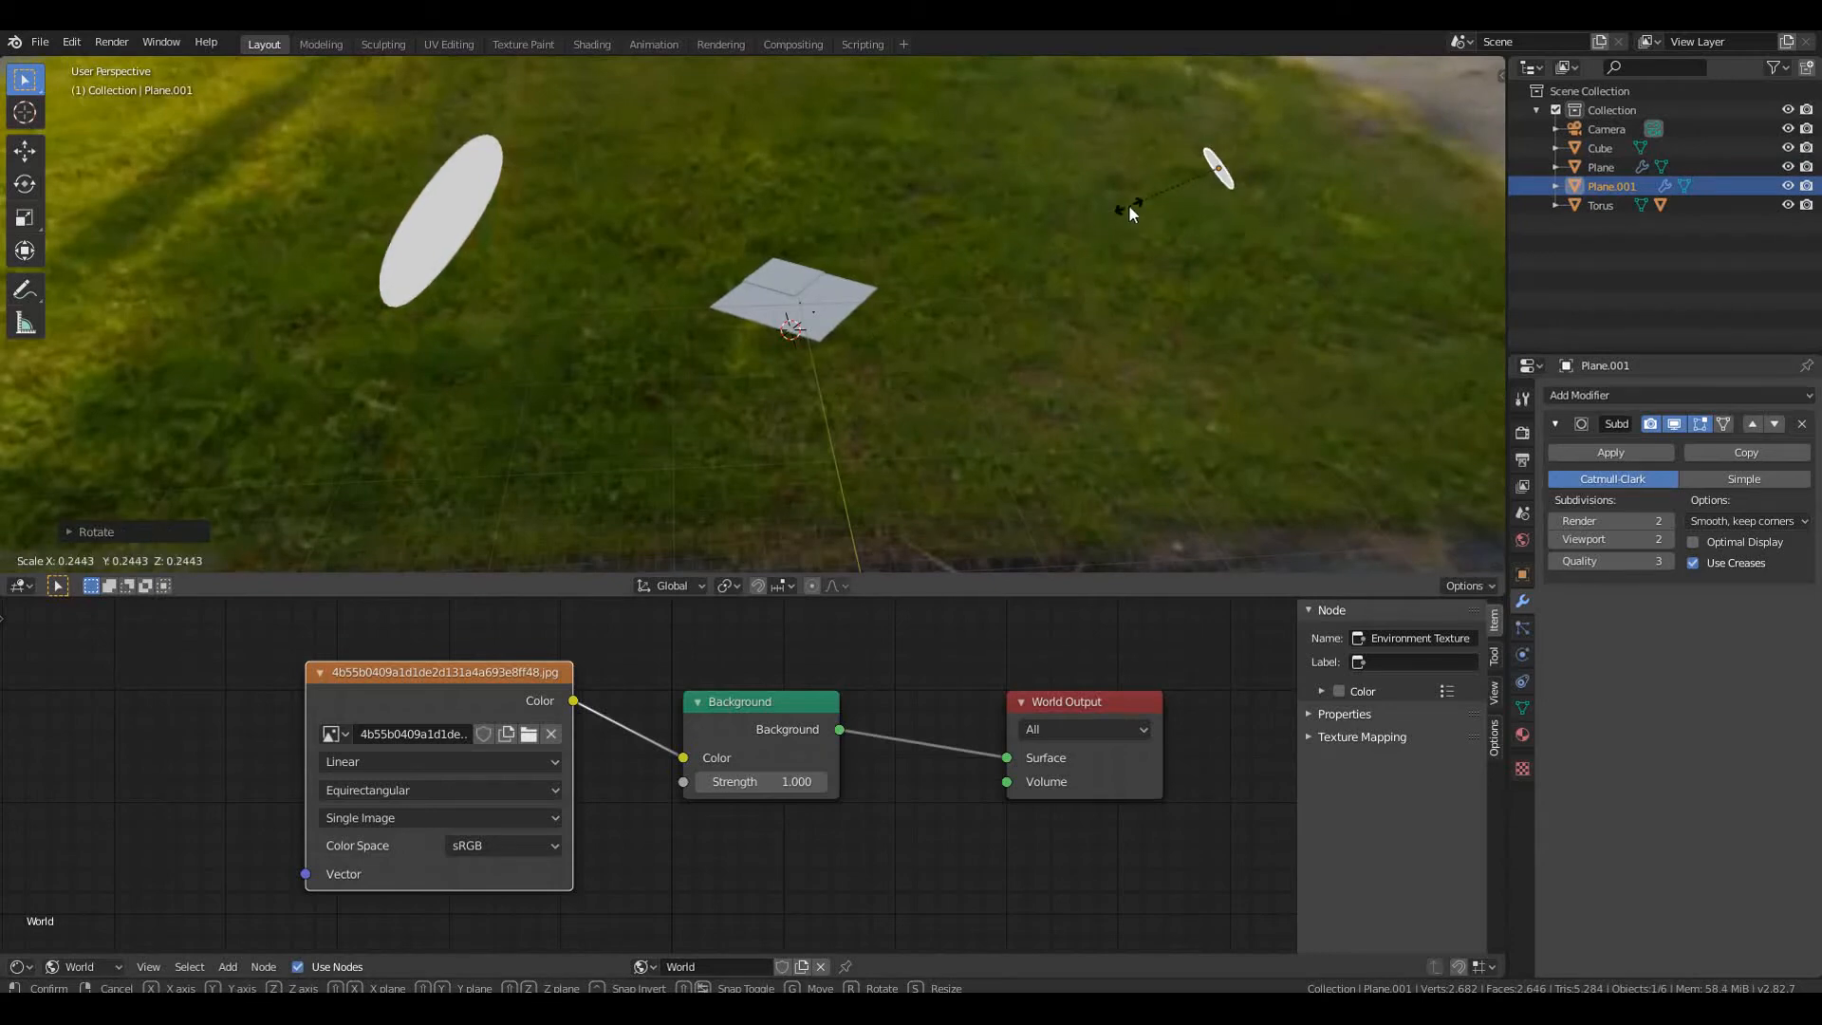
{"action": "left_click", "coordinate": [1004, 248]}
{"action": "scroll", "coordinate": [1007, 276], "scroll_direction": "up", "scroll_amount": 9}
{"action": "middle_click_drag", "start_coordinate": [1118, 302], "coordinate": [1034, 345]}
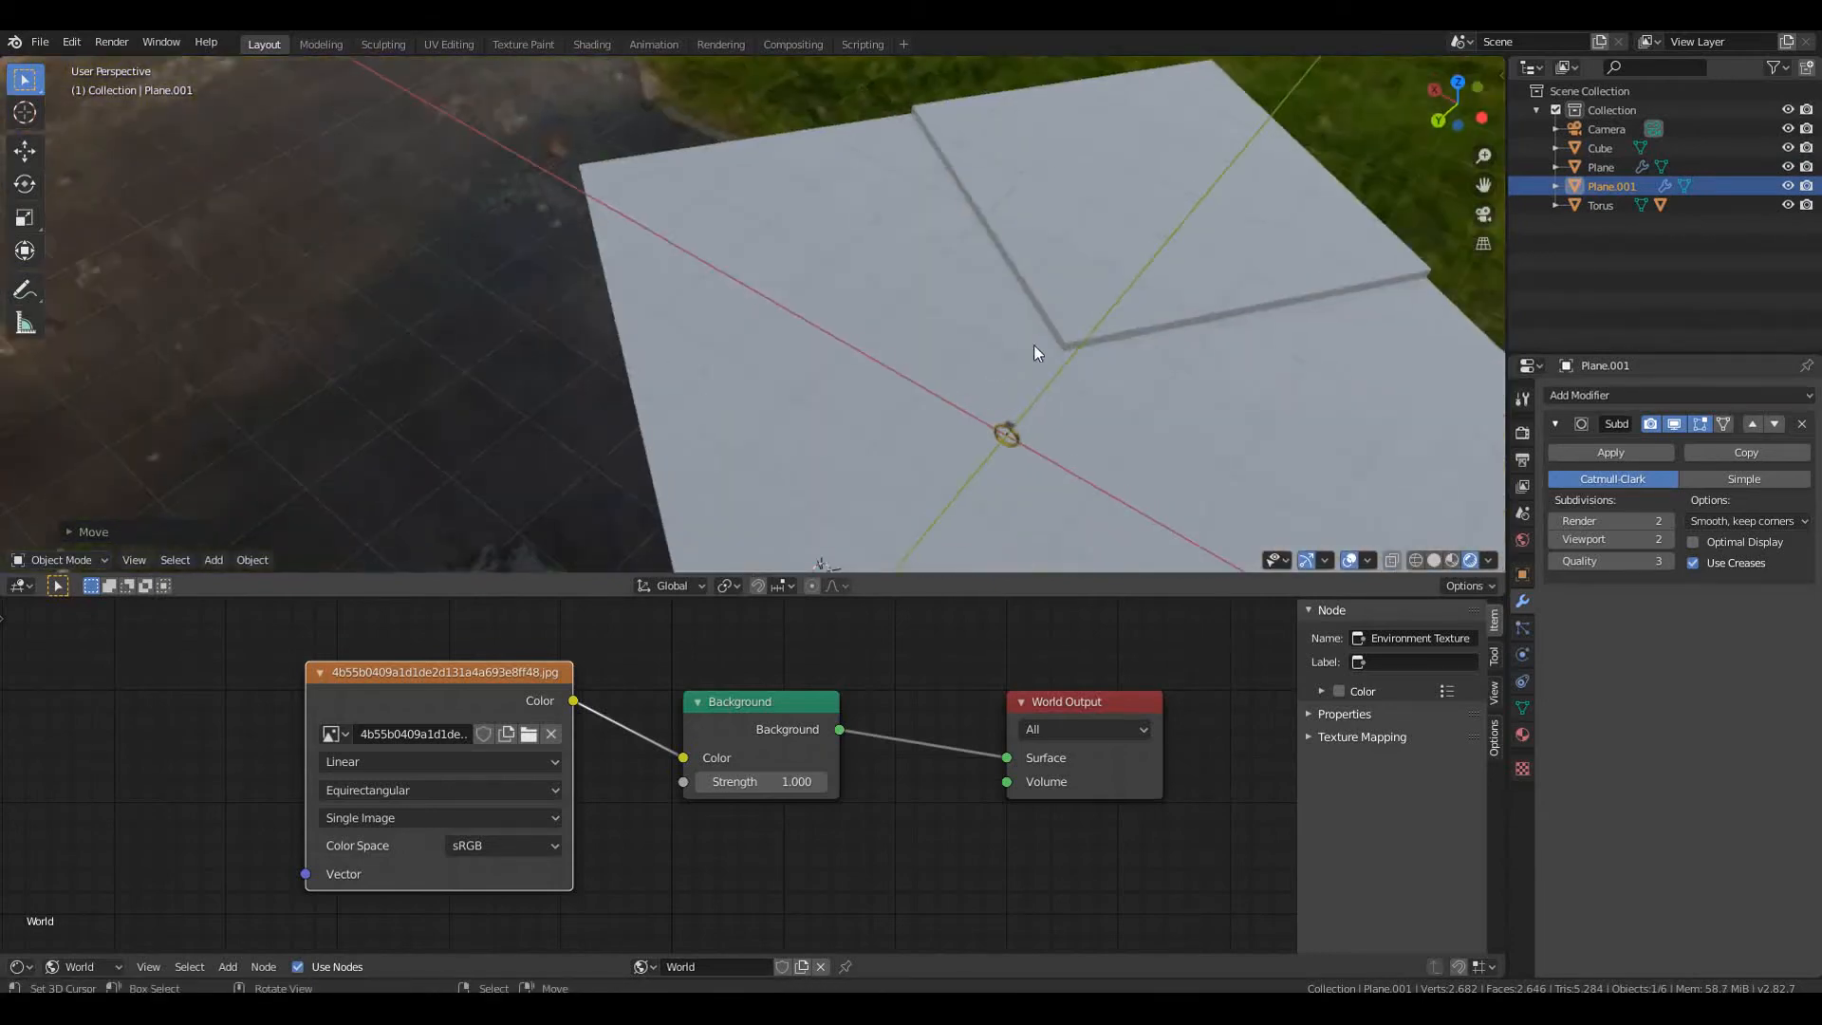
Add a Sun light to the scene
{"action": "left_click", "coordinate": [1009, 433]}
{"action": "key", "text": "KP_Decimal"}
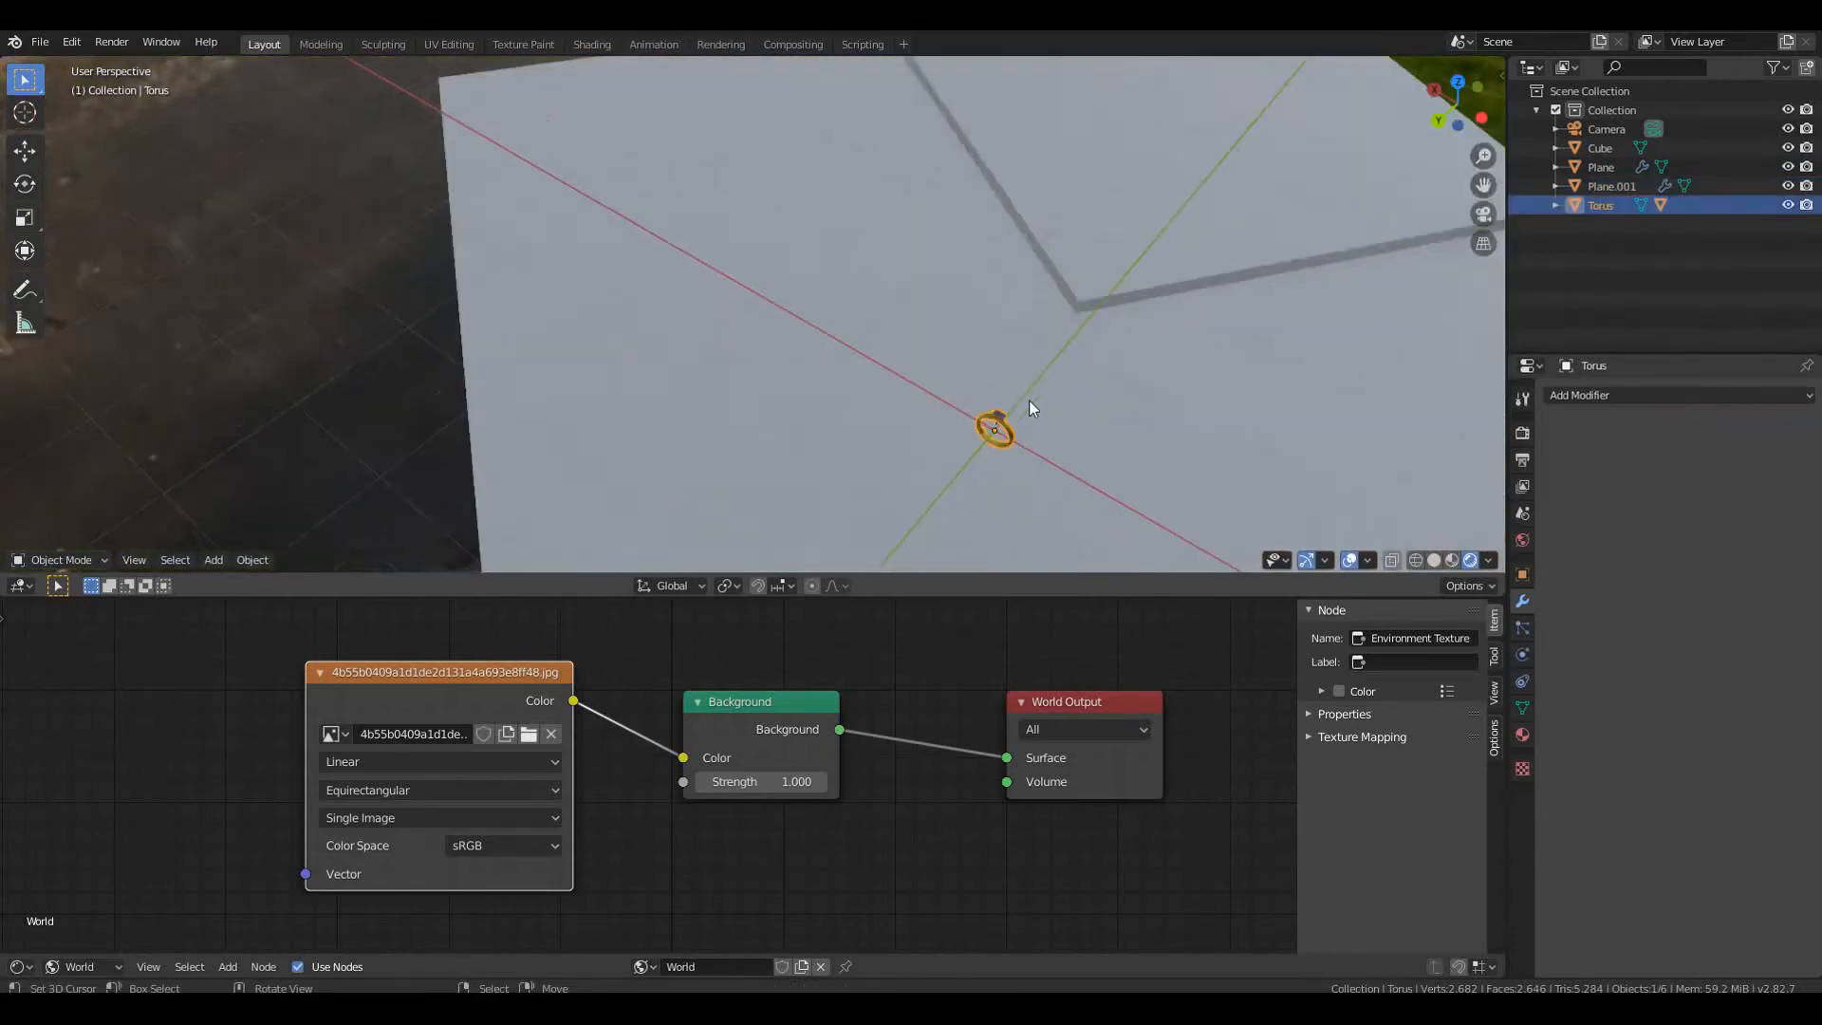
{"action": "middle_click_drag", "start_coordinate": [749, 361], "coordinate": [864, 310]}
{"action": "scroll", "coordinate": [466, 249], "scroll_direction": "down", "scroll_amount": 7}
{"action": "scroll", "coordinate": [864, 309], "scroll_direction": "down", "scroll_amount": 5}
{"action": "scroll", "coordinate": [859, 311], "scroll_direction": "down", "scroll_amount": 4}
{"action": "key", "text": "shift+a"}
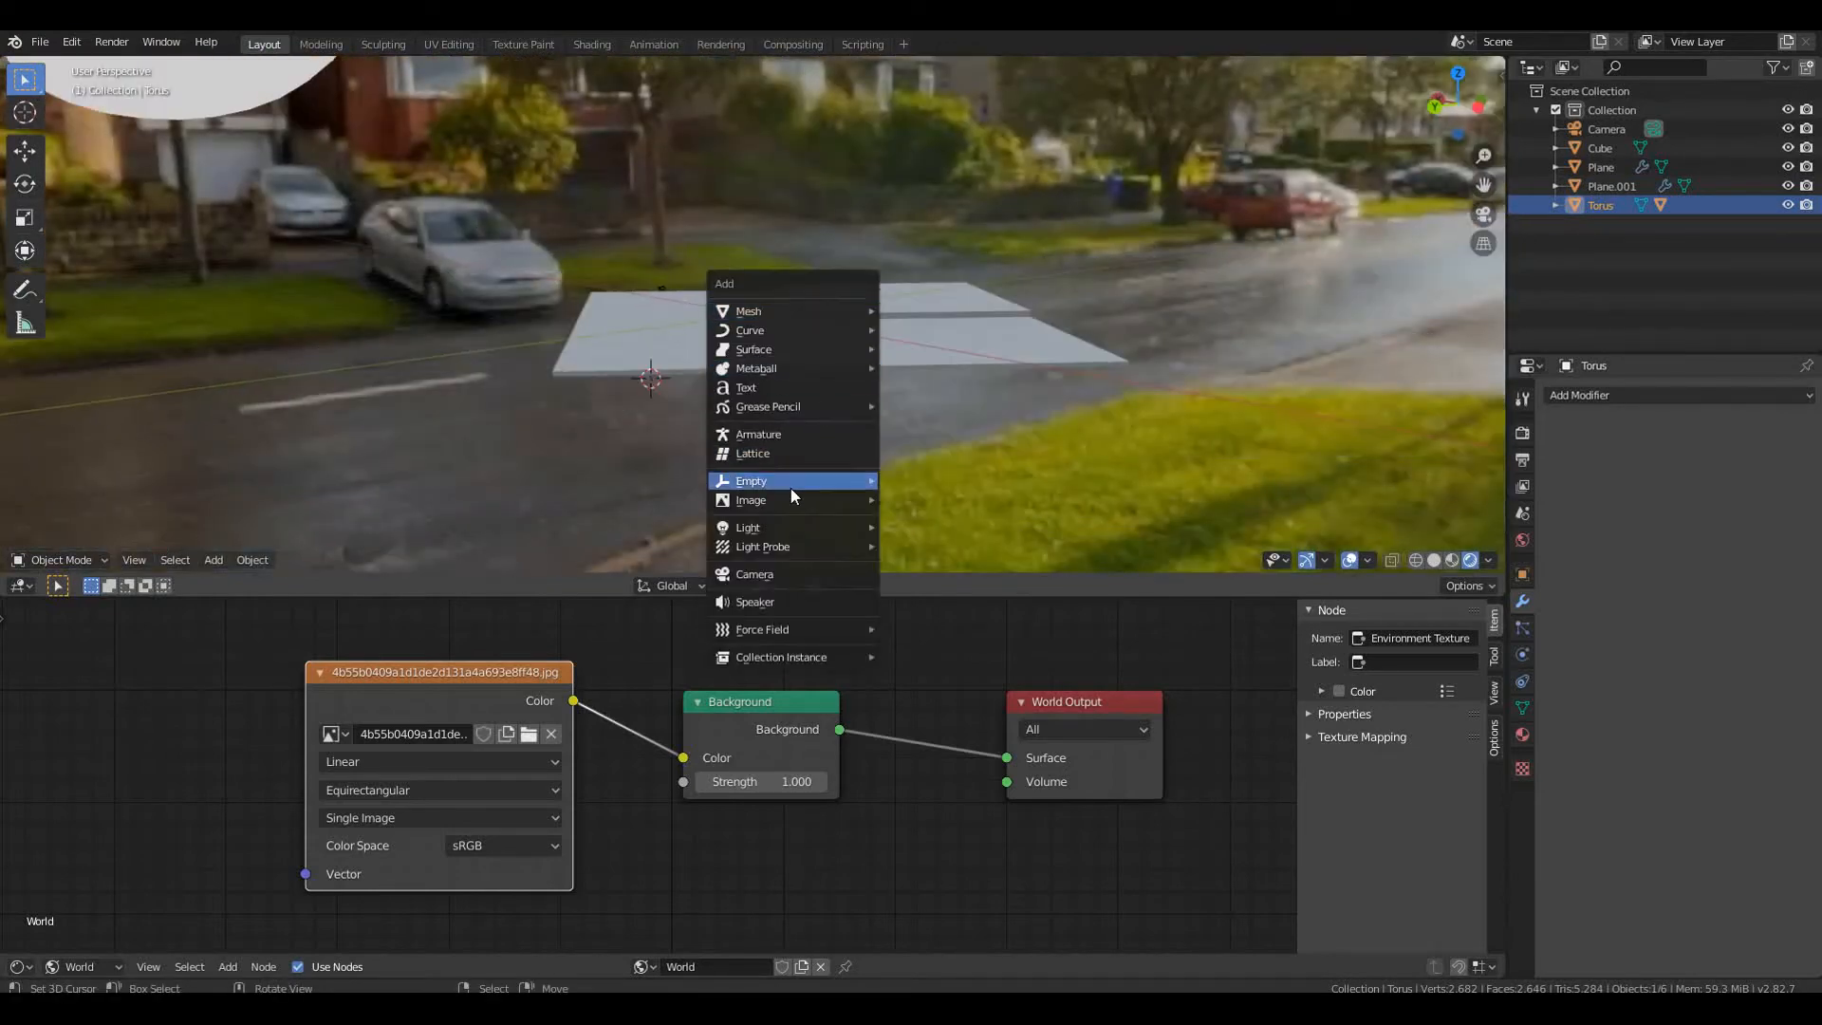
{"action": "mouse_move", "coordinate": [785, 524]}
{"action": "left_click", "coordinate": [921, 546]}
Rotate the Sun light about the global X axis to about -46.7°
{"action": "mouse_move", "coordinate": [852, 443]}
{"action": "middle_mouse_down"}
{"action": "mouse_move", "coordinate": [883, 390]}
{"action": "mouse_move", "coordinate": [854, 334]}
{"action": "mouse_move", "coordinate": [1012, 390]}
{"action": "mouse_move", "coordinate": [784, 440]}
{"action": "mouse_move", "coordinate": [845, 476]}
{"action": "middle_mouse_up"}
{"action": "key", "text": "r"}
{"action": "key", "text": "x"}
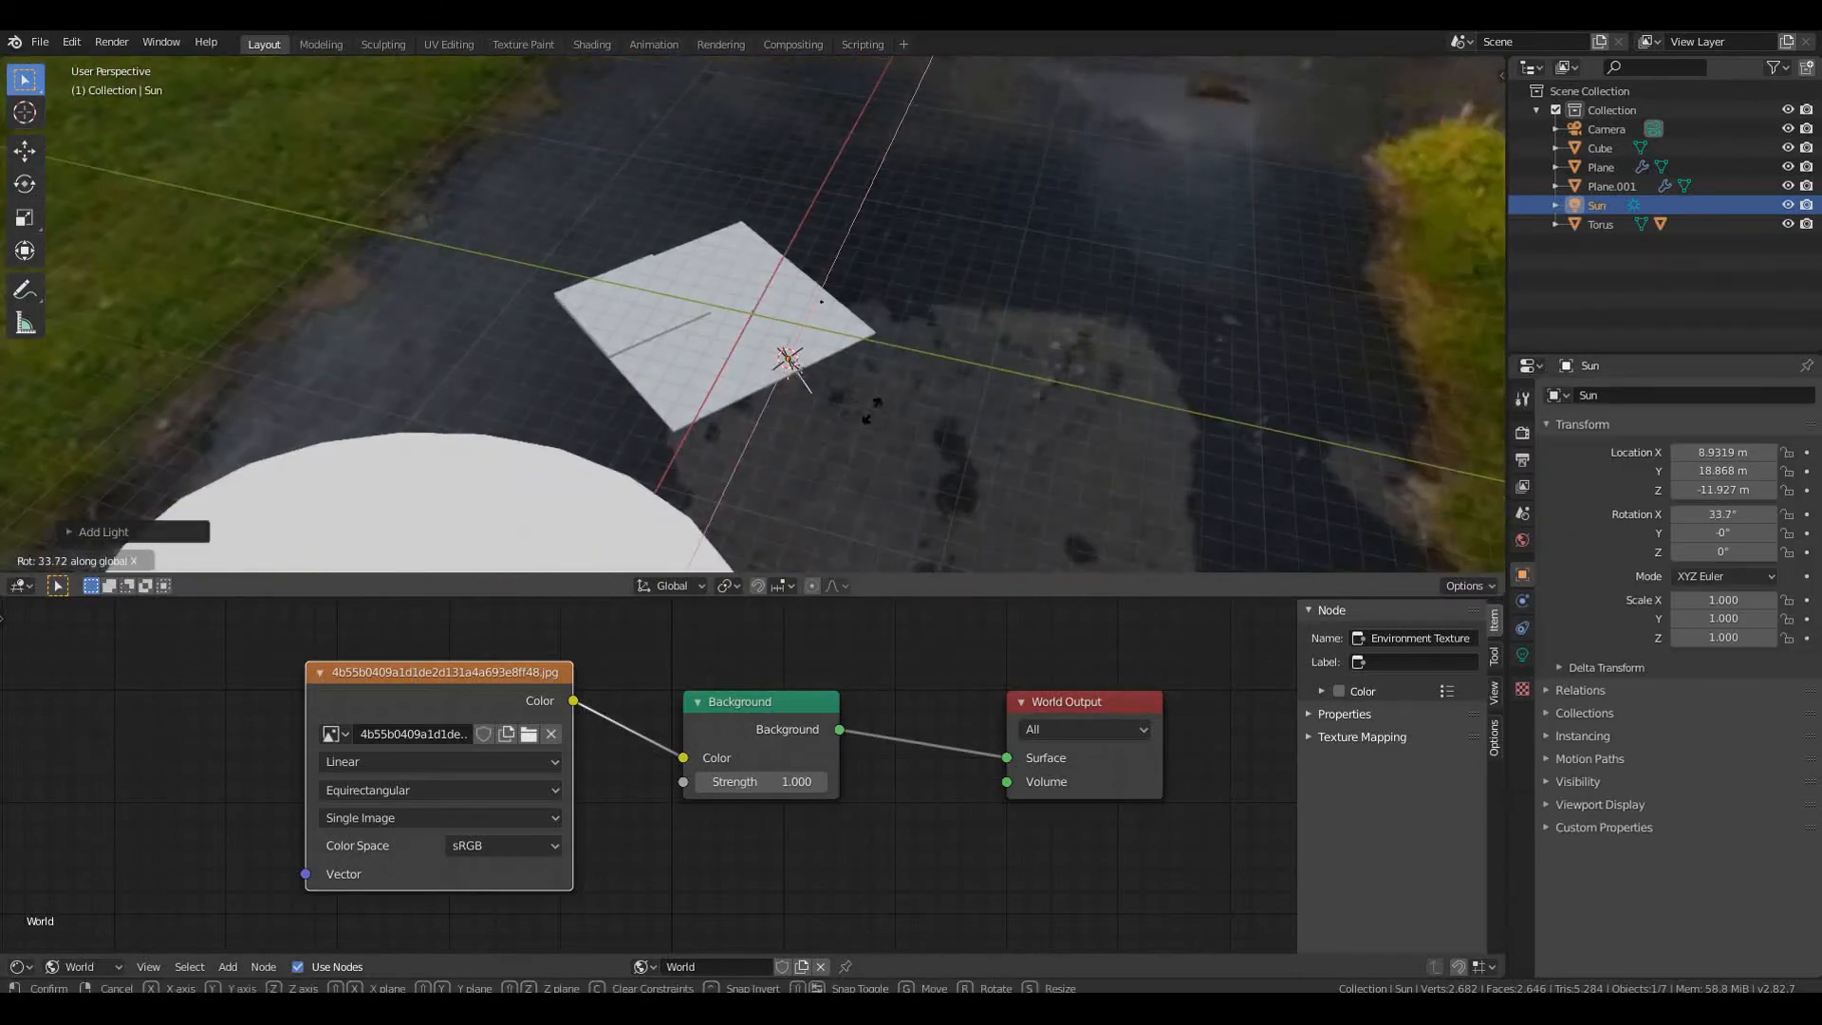
{"action": "left_click", "coordinate": [872, 389]}
Move the Sun light along Y to about -103.4 m and raise it along Z above the slab
{"action": "key", "text": "g"}
{"action": "key", "text": "y"}
{"action": "left_click", "coordinate": [619, 317]}
{"action": "key", "text": "g"}
{"action": "key", "text": "z"}
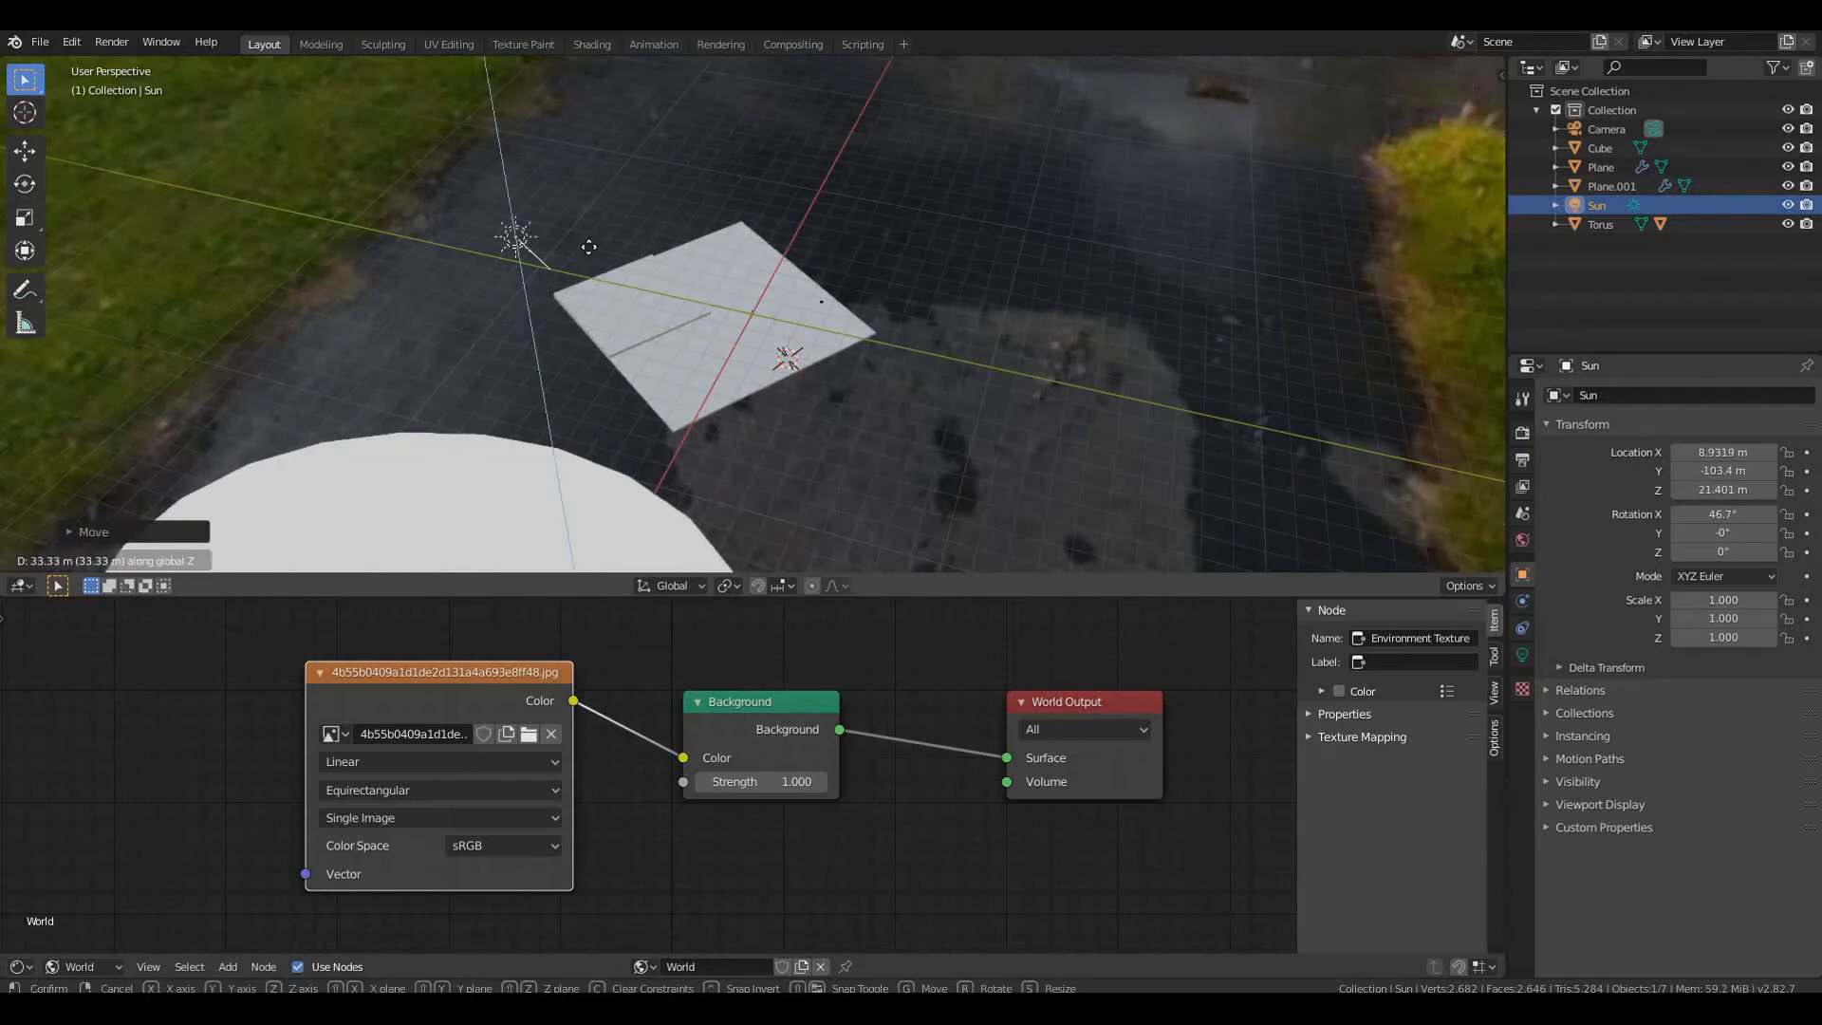
{"action": "left_click", "coordinate": [592, 241]}
Rotate the gold ring about the global X axis so that it lies flat
{"action": "scroll", "coordinate": [592, 241], "scroll_direction": "up", "scroll_amount": 2}
{"action": "middle_click_drag", "start_coordinate": [593, 241], "coordinate": [522, 338]}
{"action": "scroll", "coordinate": [721, 433], "scroll_direction": "up", "scroll_amount": 10}
{"action": "middle_click_drag", "start_coordinate": [721, 433], "coordinate": [627, 334]}
{"action": "scroll", "coordinate": [733, 367], "scroll_direction": "up", "scroll_amount": 4}
{"action": "left_click", "coordinate": [795, 277]}
{"action": "left_click", "coordinate": [794, 277]}
{"action": "scroll", "coordinate": [794, 277], "scroll_direction": "up", "scroll_amount": 2}
{"action": "middle_click_drag", "start_coordinate": [772, 338], "coordinate": [657, 296]}
{"action": "key", "text": "r"}
{"action": "key", "text": "x"}
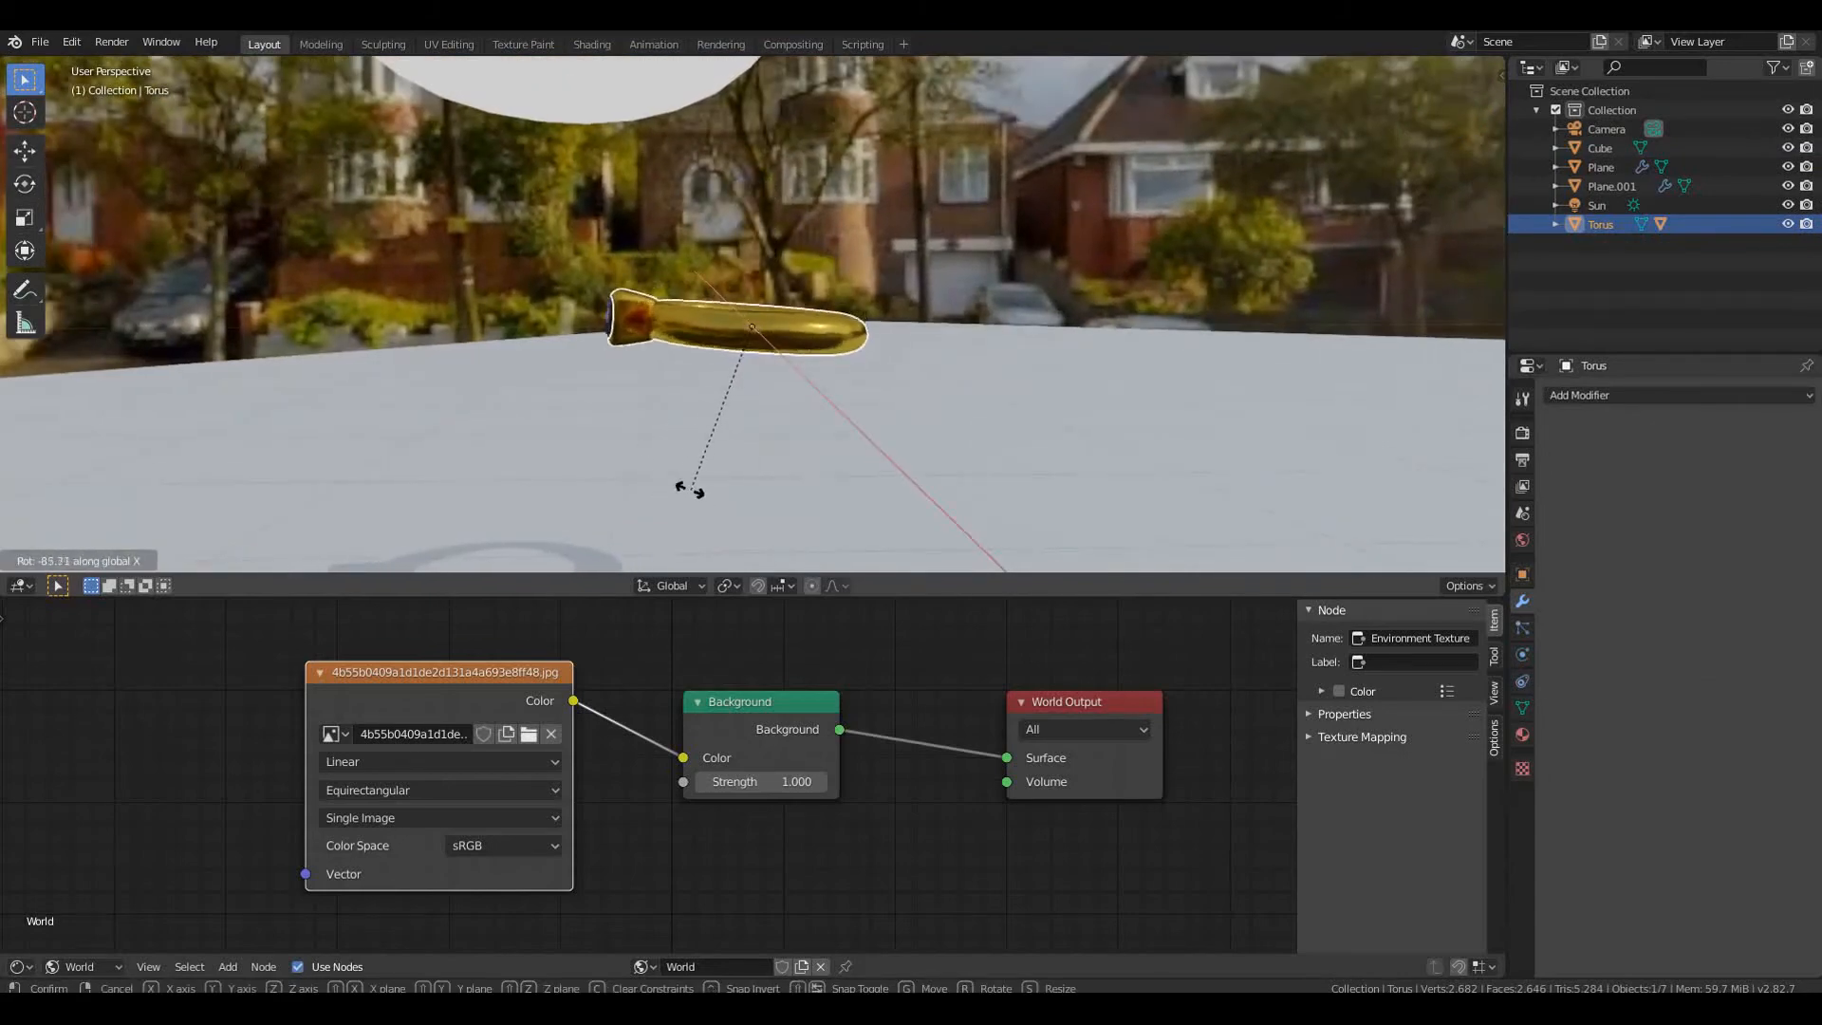
{"action": "left_click", "coordinate": [677, 482]}
Lower the ring along Z by about 2.75 m toward the slab surface
{"action": "key", "text": "g"}
{"action": "key", "text": "z"}
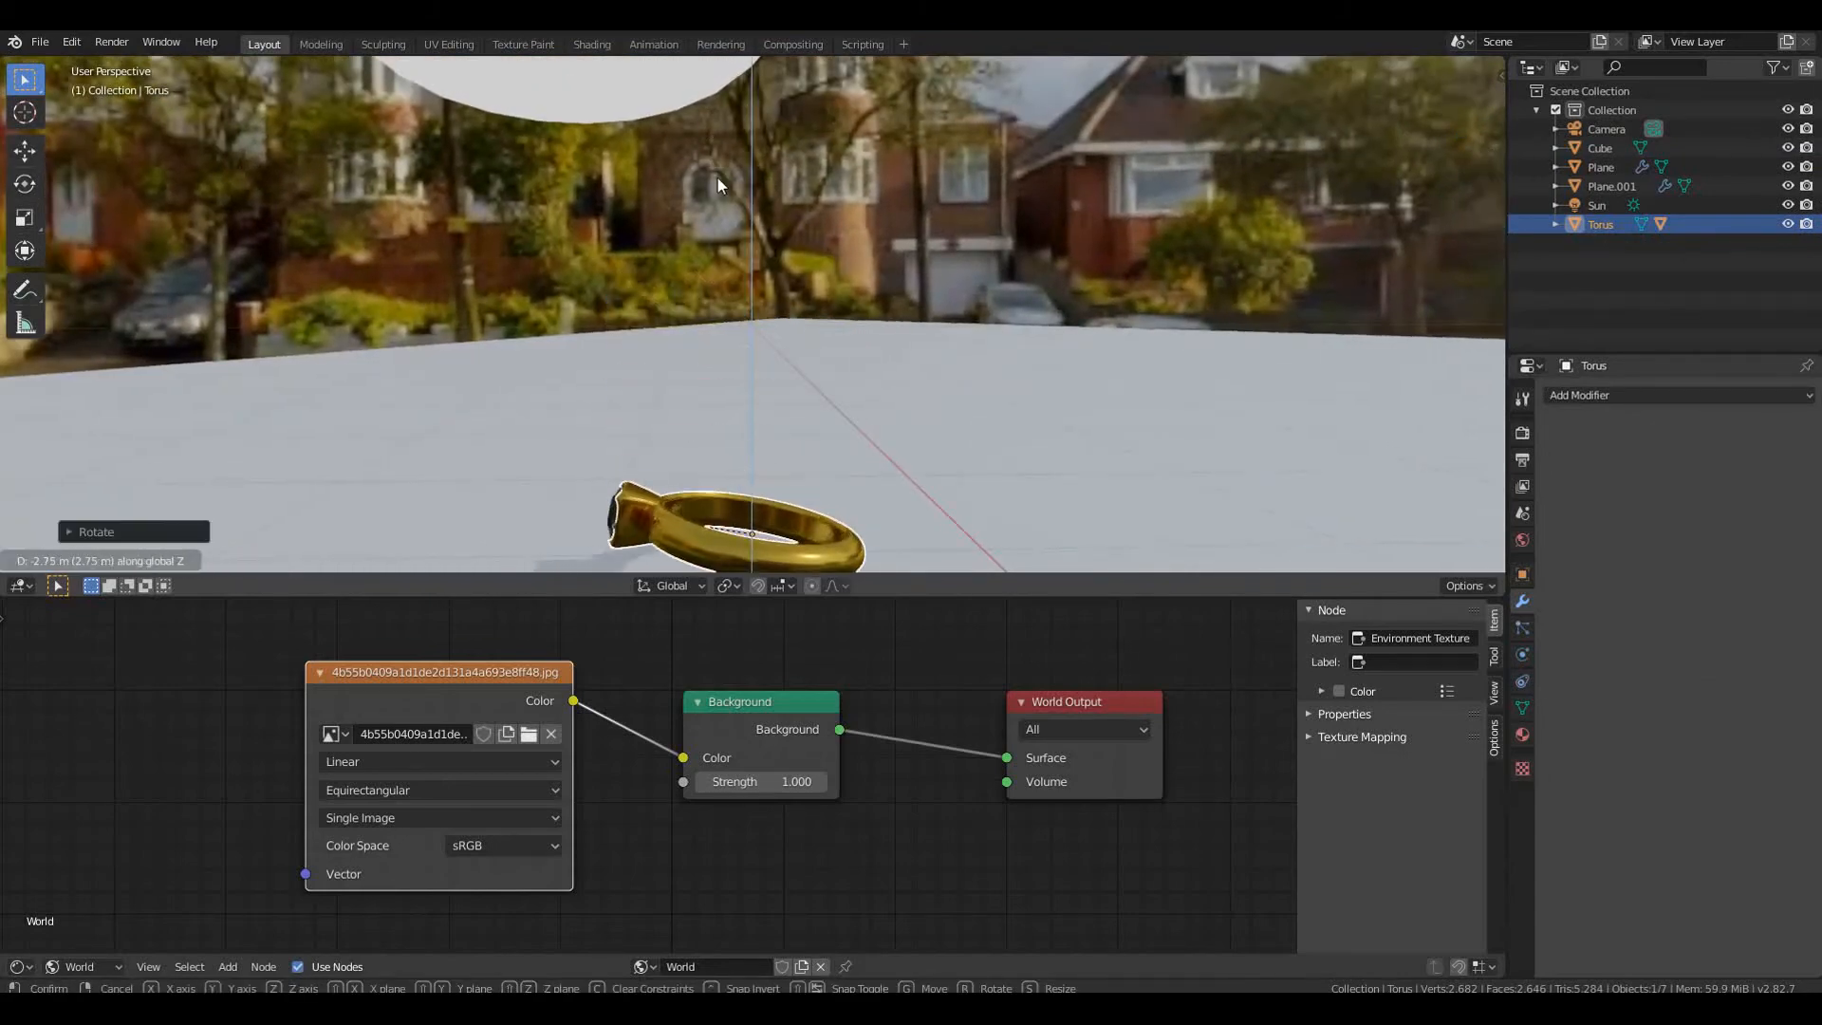
{"action": "left_click", "coordinate": [719, 179]}
Add a new mesh plane to the scene
{"action": "scroll", "coordinate": [749, 180], "scroll_direction": "down", "scroll_amount": 5}
{"action": "middle_click_drag", "start_coordinate": [822, 224], "coordinate": [960, 269]}
{"action": "key", "text": "shift+a"}
{"action": "mouse_move", "coordinate": [961, 268]}
{"action": "mouse_move", "coordinate": [919, 82]}
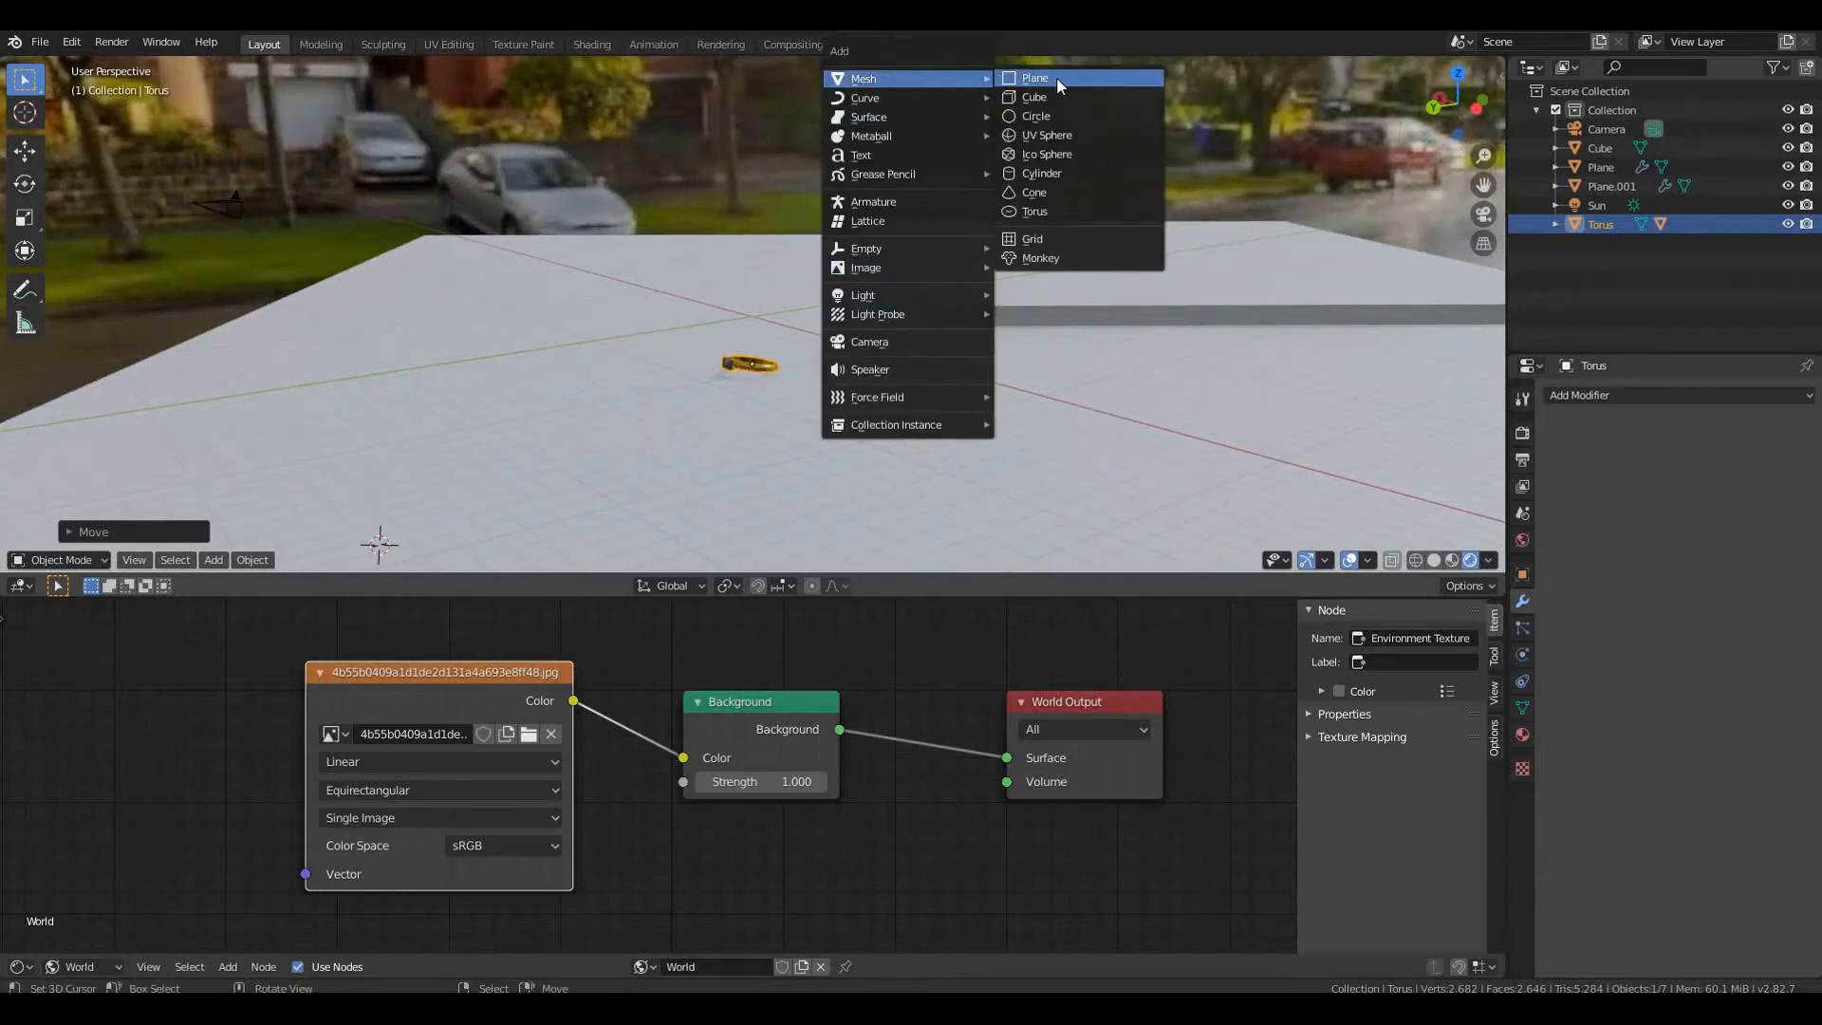
{"action": "left_click", "coordinate": [1035, 77]}
{"action": "scroll", "coordinate": [955, 270], "scroll_direction": "down", "scroll_amount": 4}
{"action": "middle_click_drag", "start_coordinate": [948, 282], "coordinate": [995, 294]}
{"action": "scroll", "coordinate": [994, 303], "scroll_direction": "up", "scroll_amount": 4}
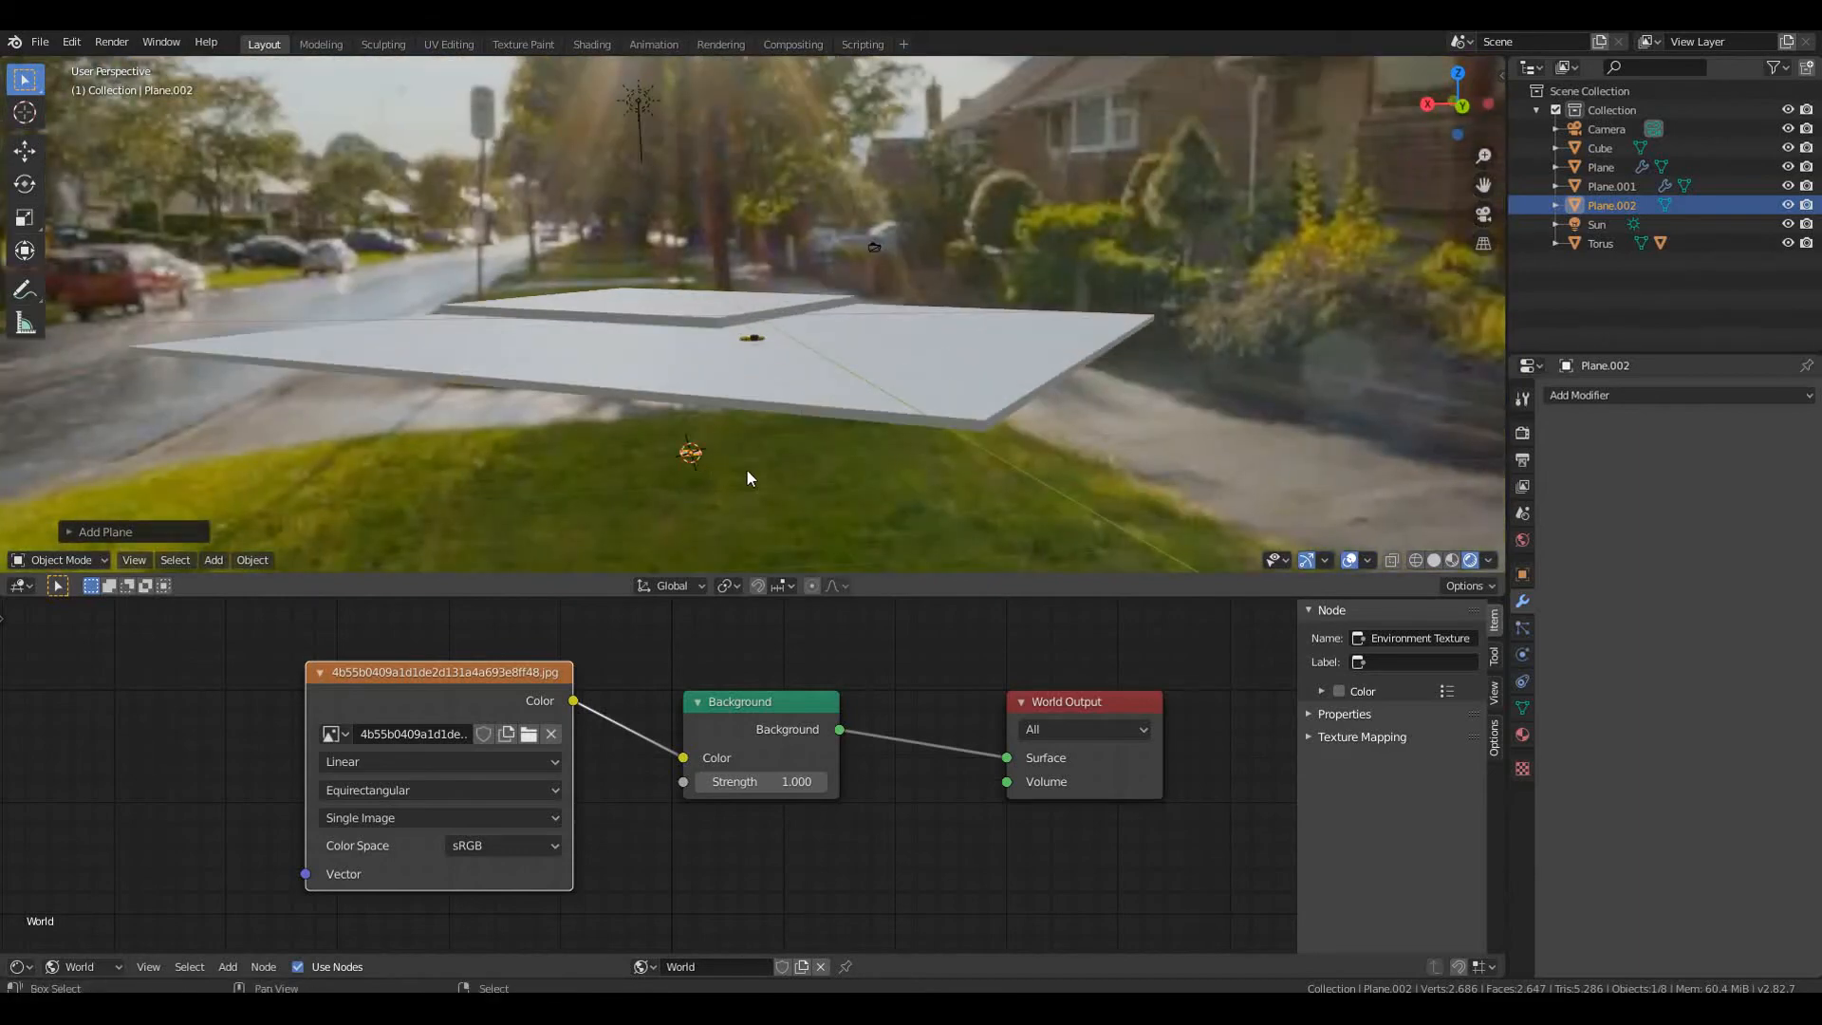
Reset the 3D cursor to the world origin and snap the new plane to it
{"action": "key", "text": "shift+s"}
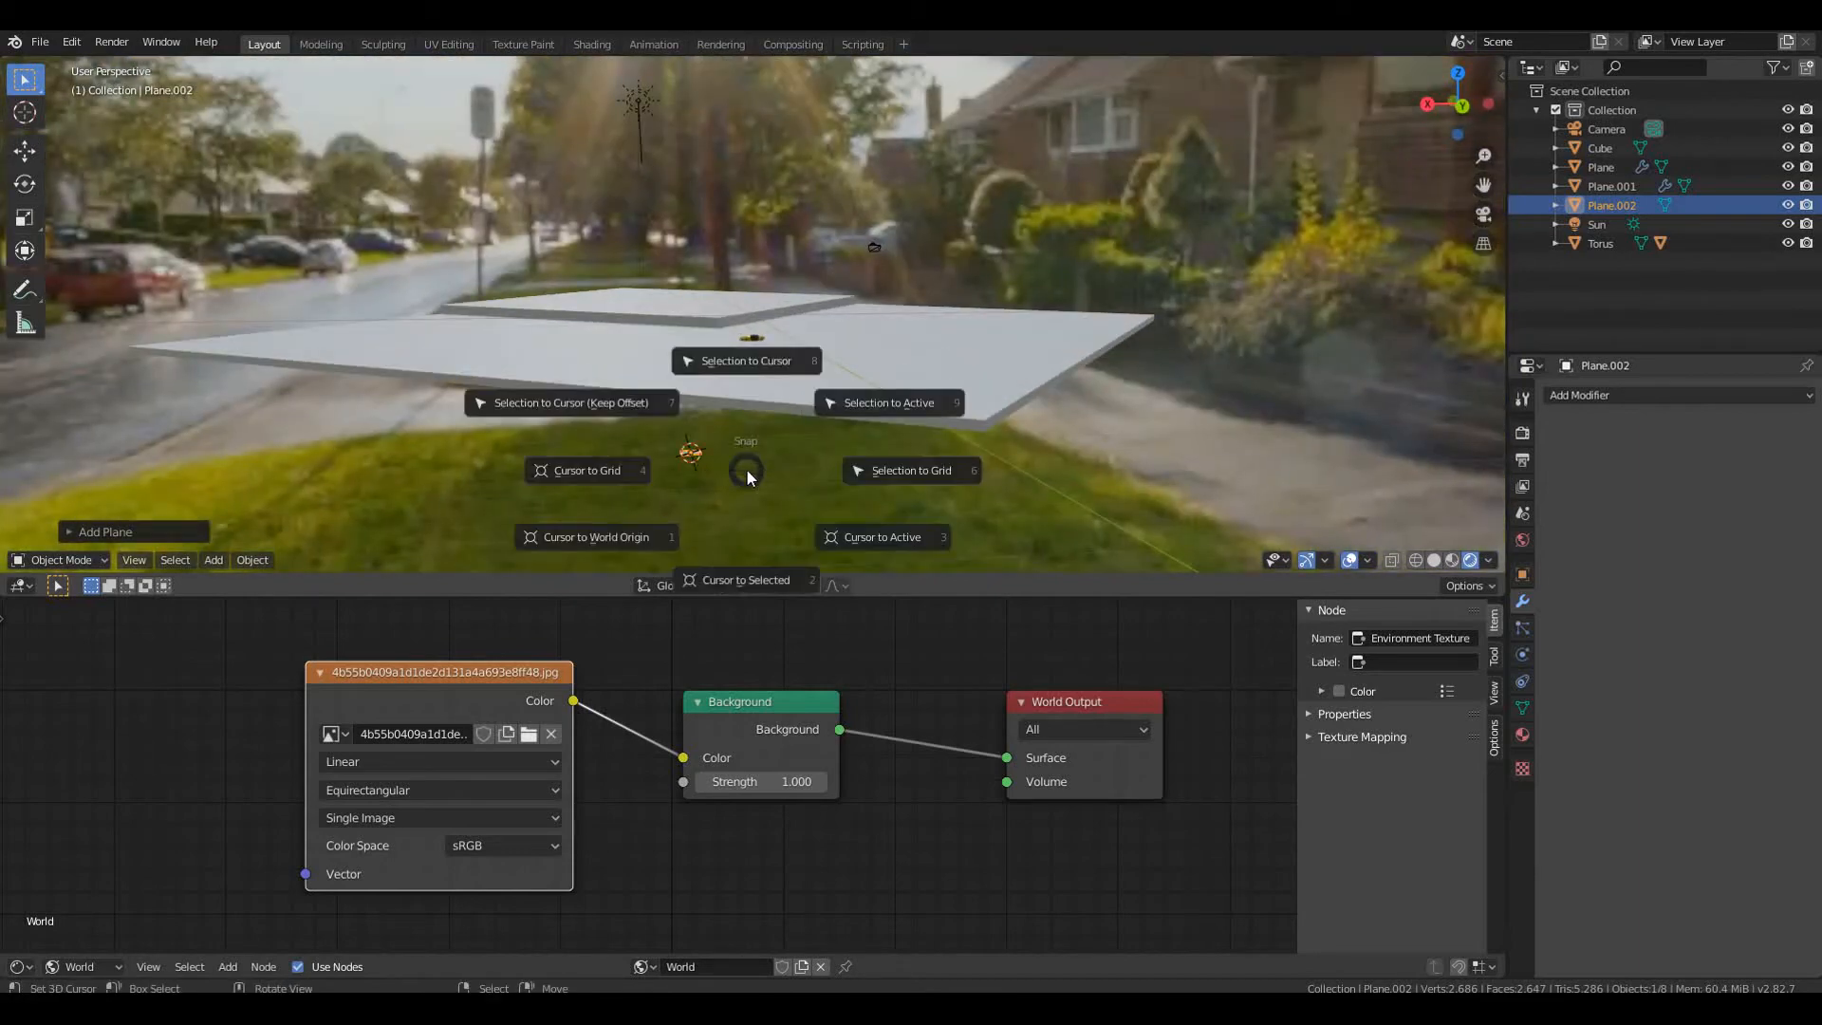
{"action": "left_click", "coordinate": [641, 538]}
{"action": "key", "text": "shift+s"}
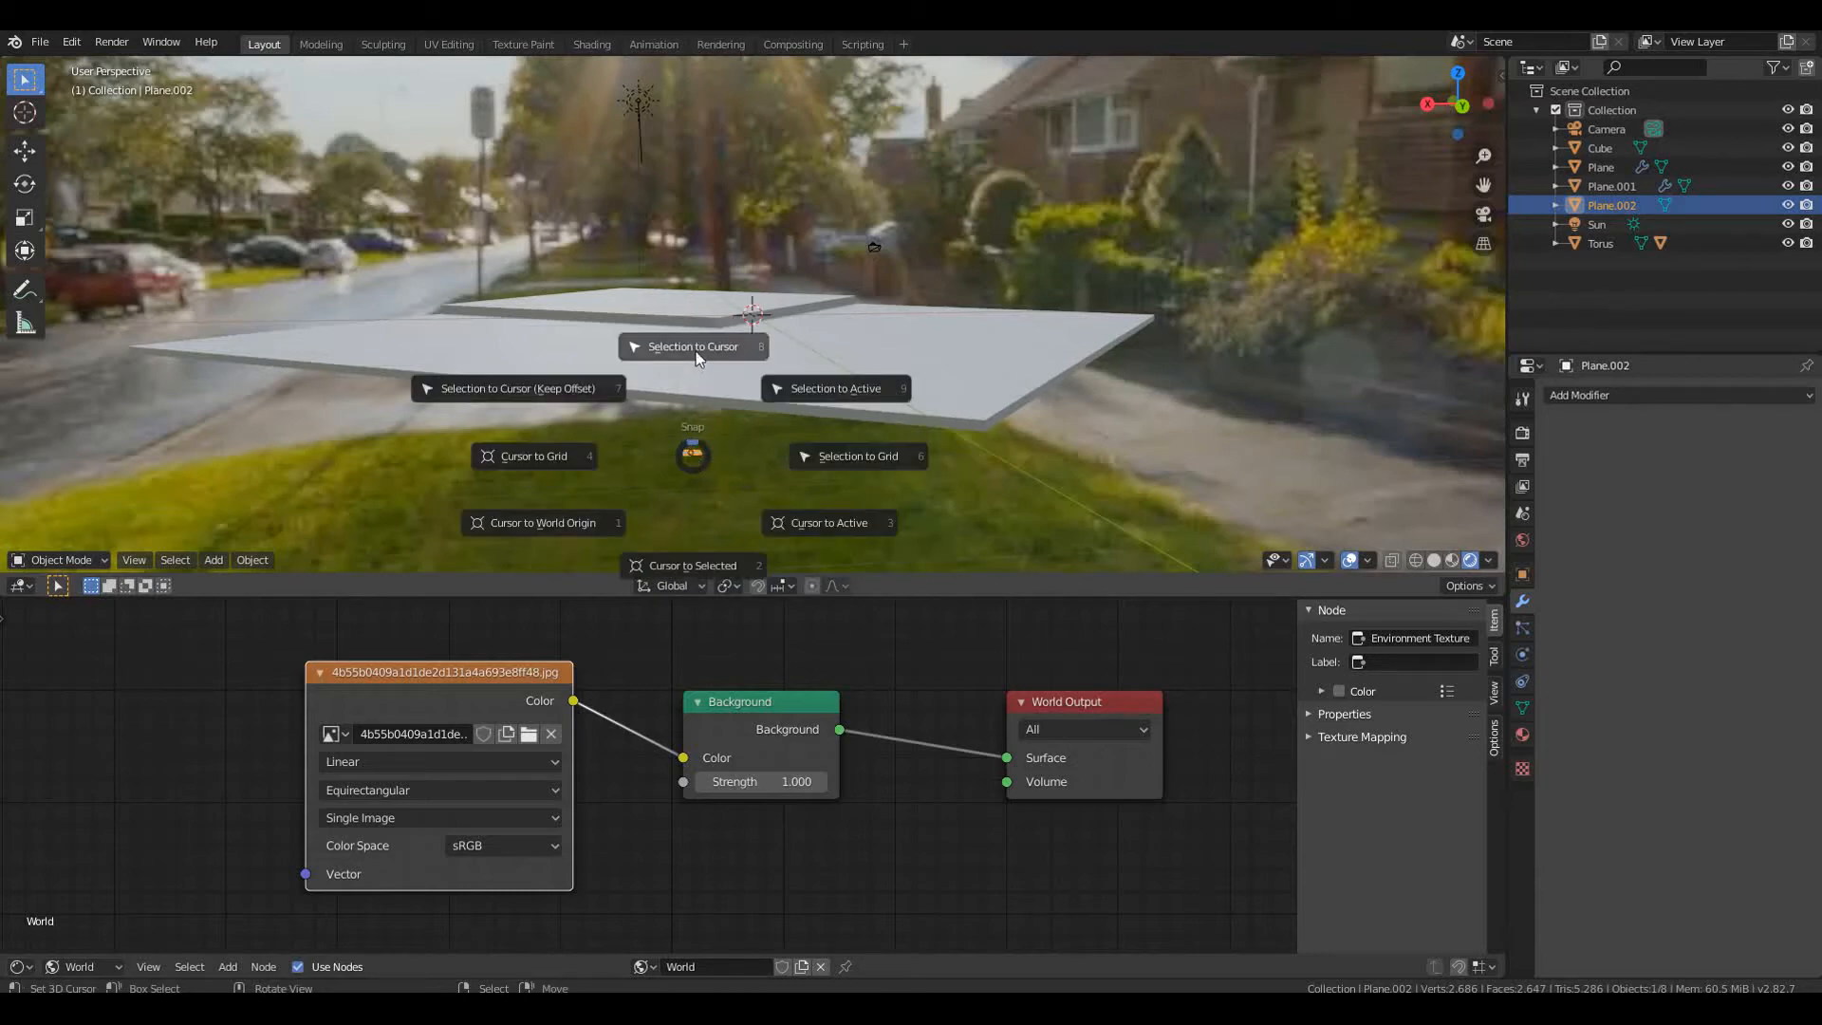
{"action": "left_click", "coordinate": [697, 353]}
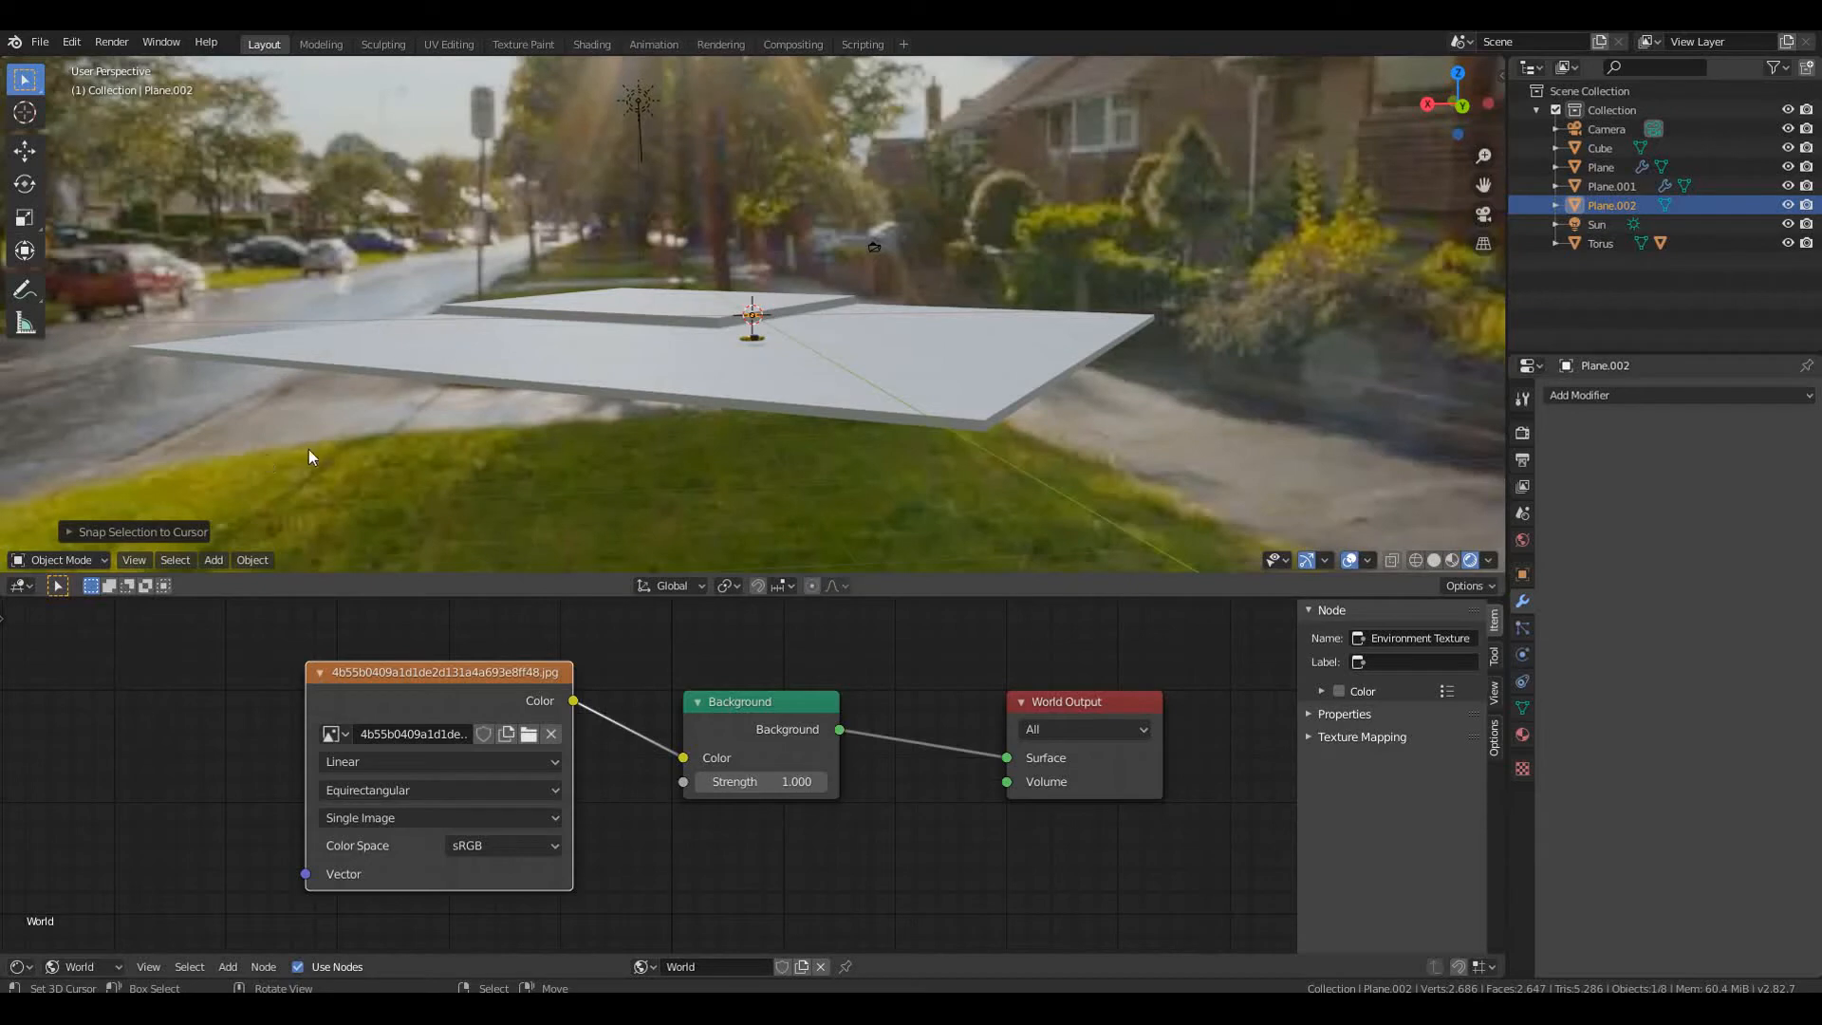
{"action": "middle_click_drag", "start_coordinate": [553, 349], "coordinate": [659, 379]}
{"action": "scroll", "coordinate": [778, 360], "scroll_direction": "up", "scroll_amount": 3}
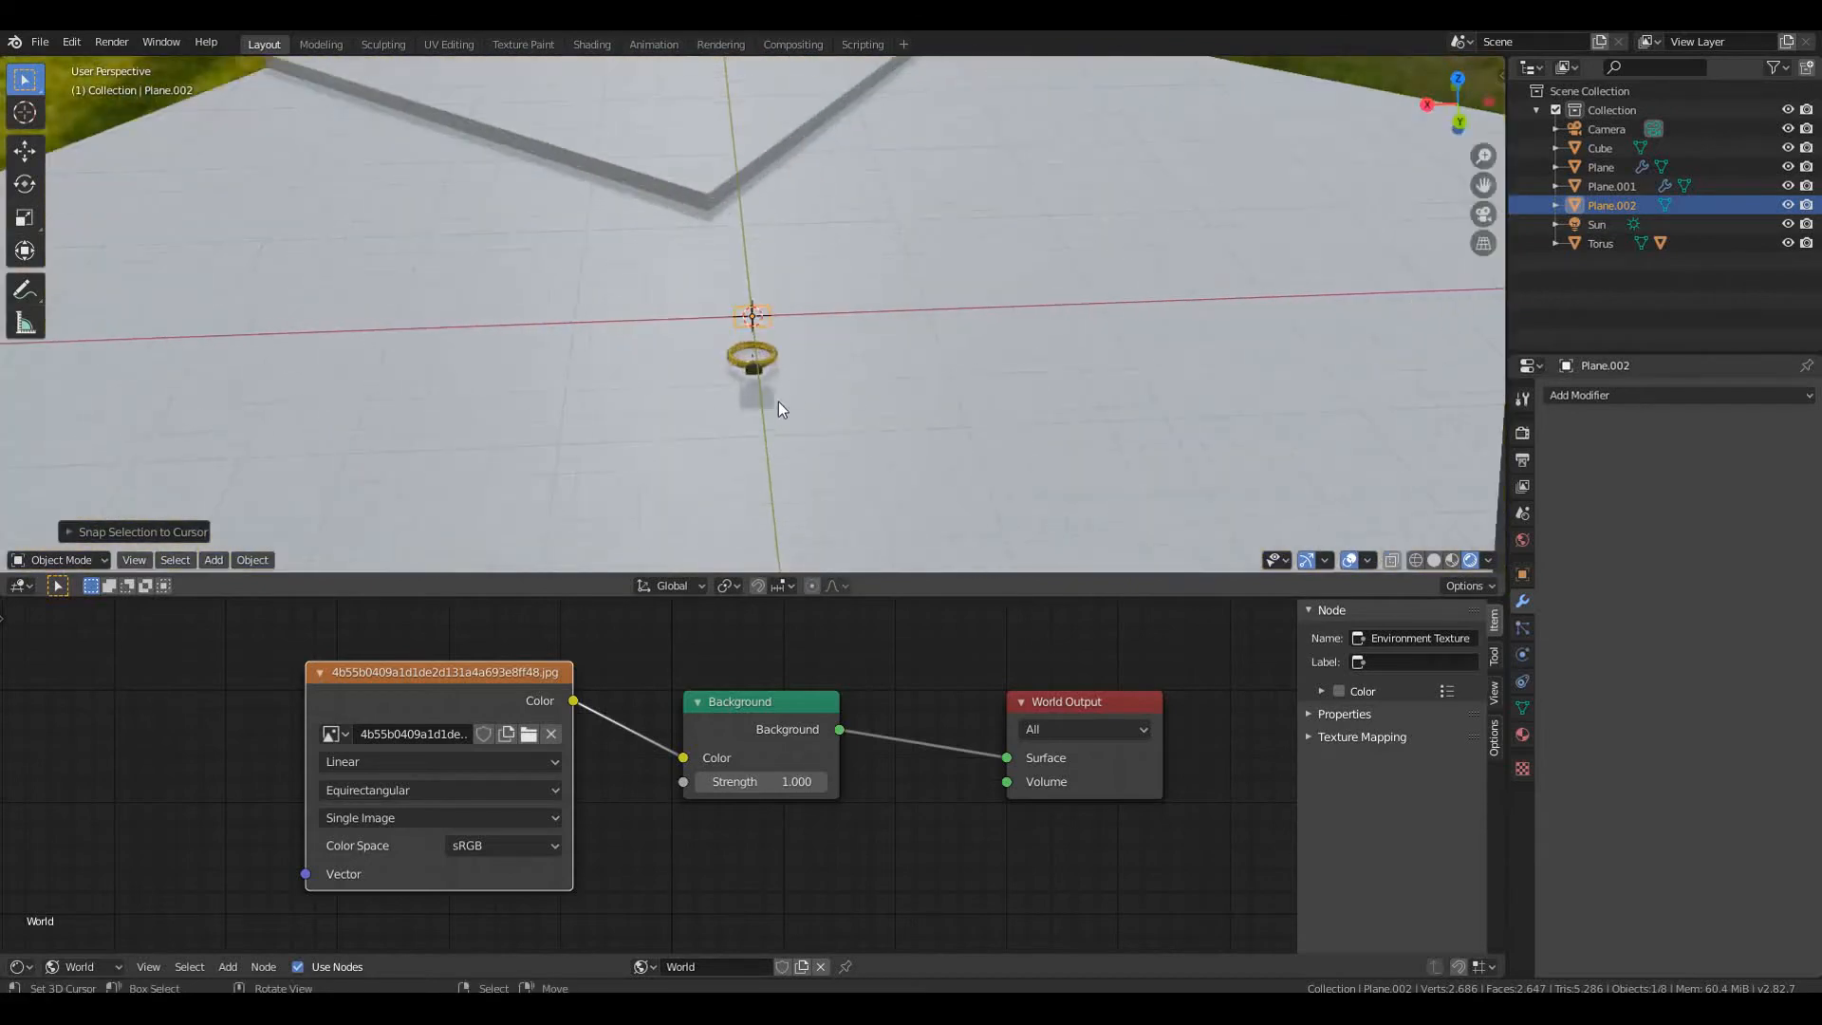
Scale the plane up uniformly so it spans the middle of the slab
{"action": "scroll", "coordinate": [774, 339], "scroll_direction": "down", "scroll_amount": 5}
{"action": "key", "text": "s"}
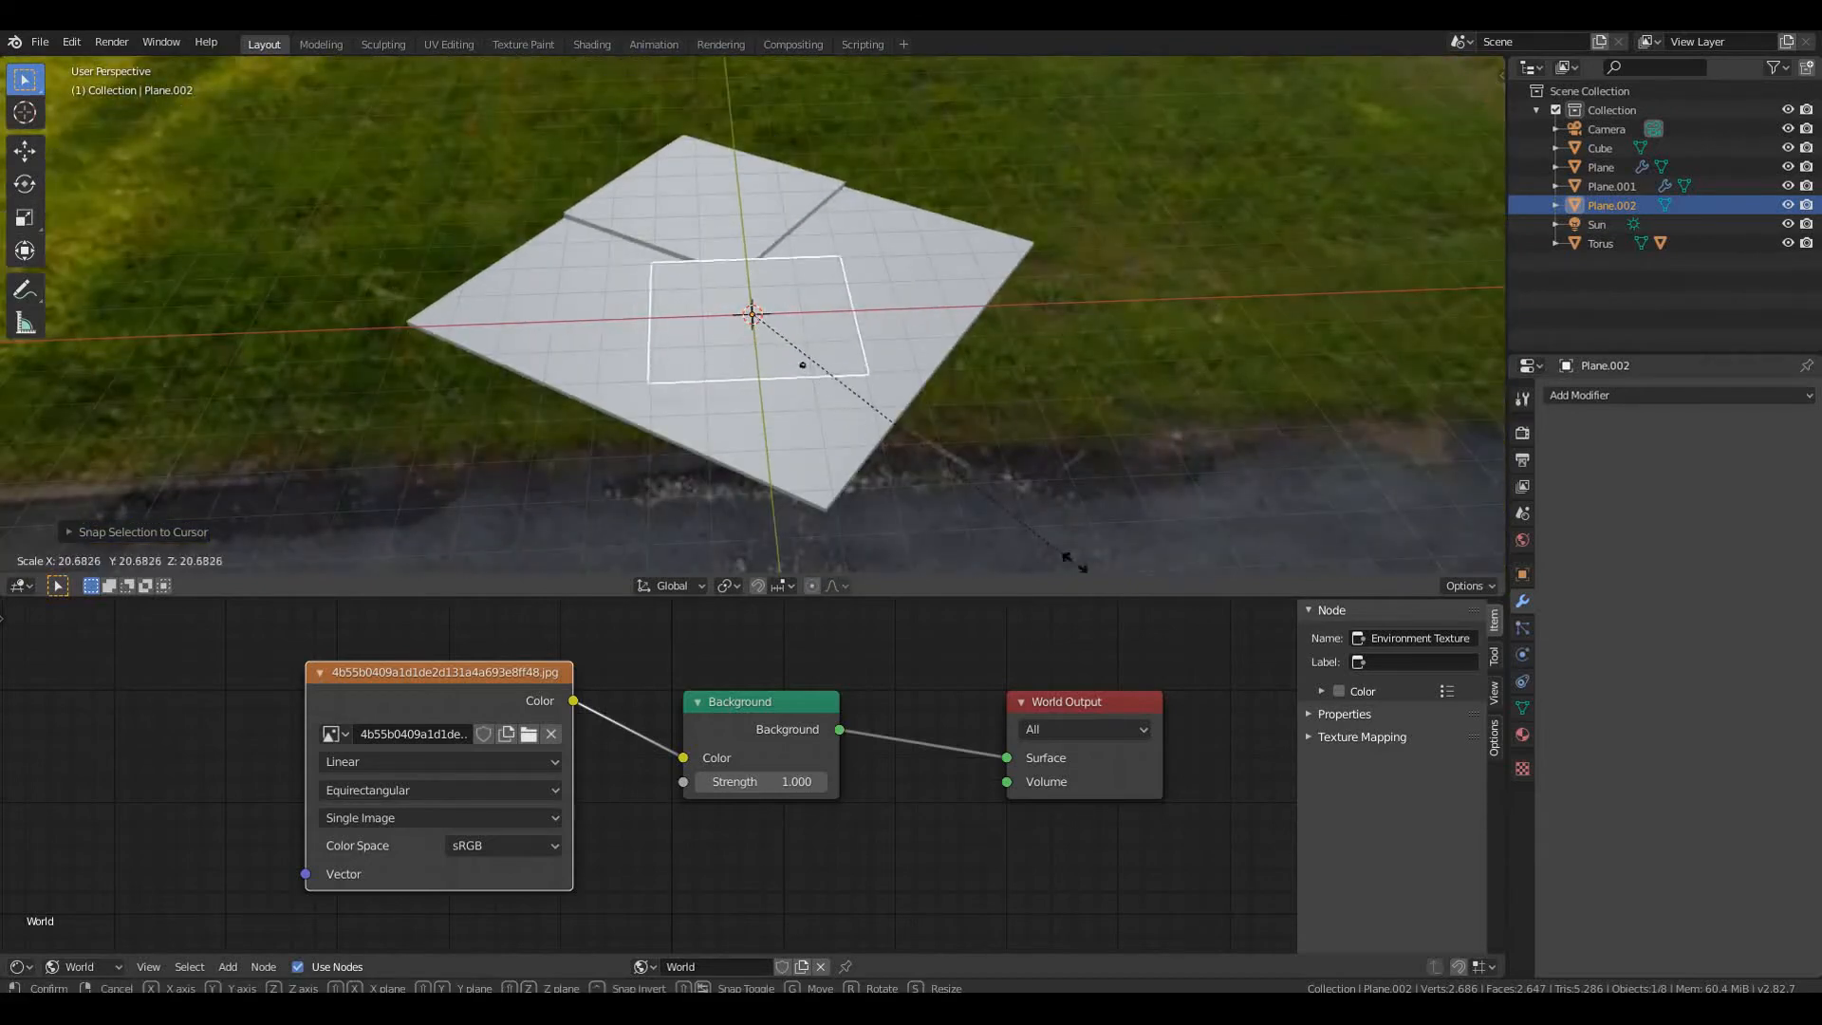
{"action": "left_click", "coordinate": [1130, 74]}
Move the new plane about 24 m in the negative Y direction so its near edge meets the X axis
{"action": "middle_click_drag", "start_coordinate": [807, 261], "coordinate": [931, 327]}
{"action": "key", "text": "g"}
{"action": "right_click", "coordinate": [858, 351]}
{"action": "right_click", "coordinate": [864, 405]}
{"action": "key", "text": "g"}
{"action": "right_click", "coordinate": [902, 394]}
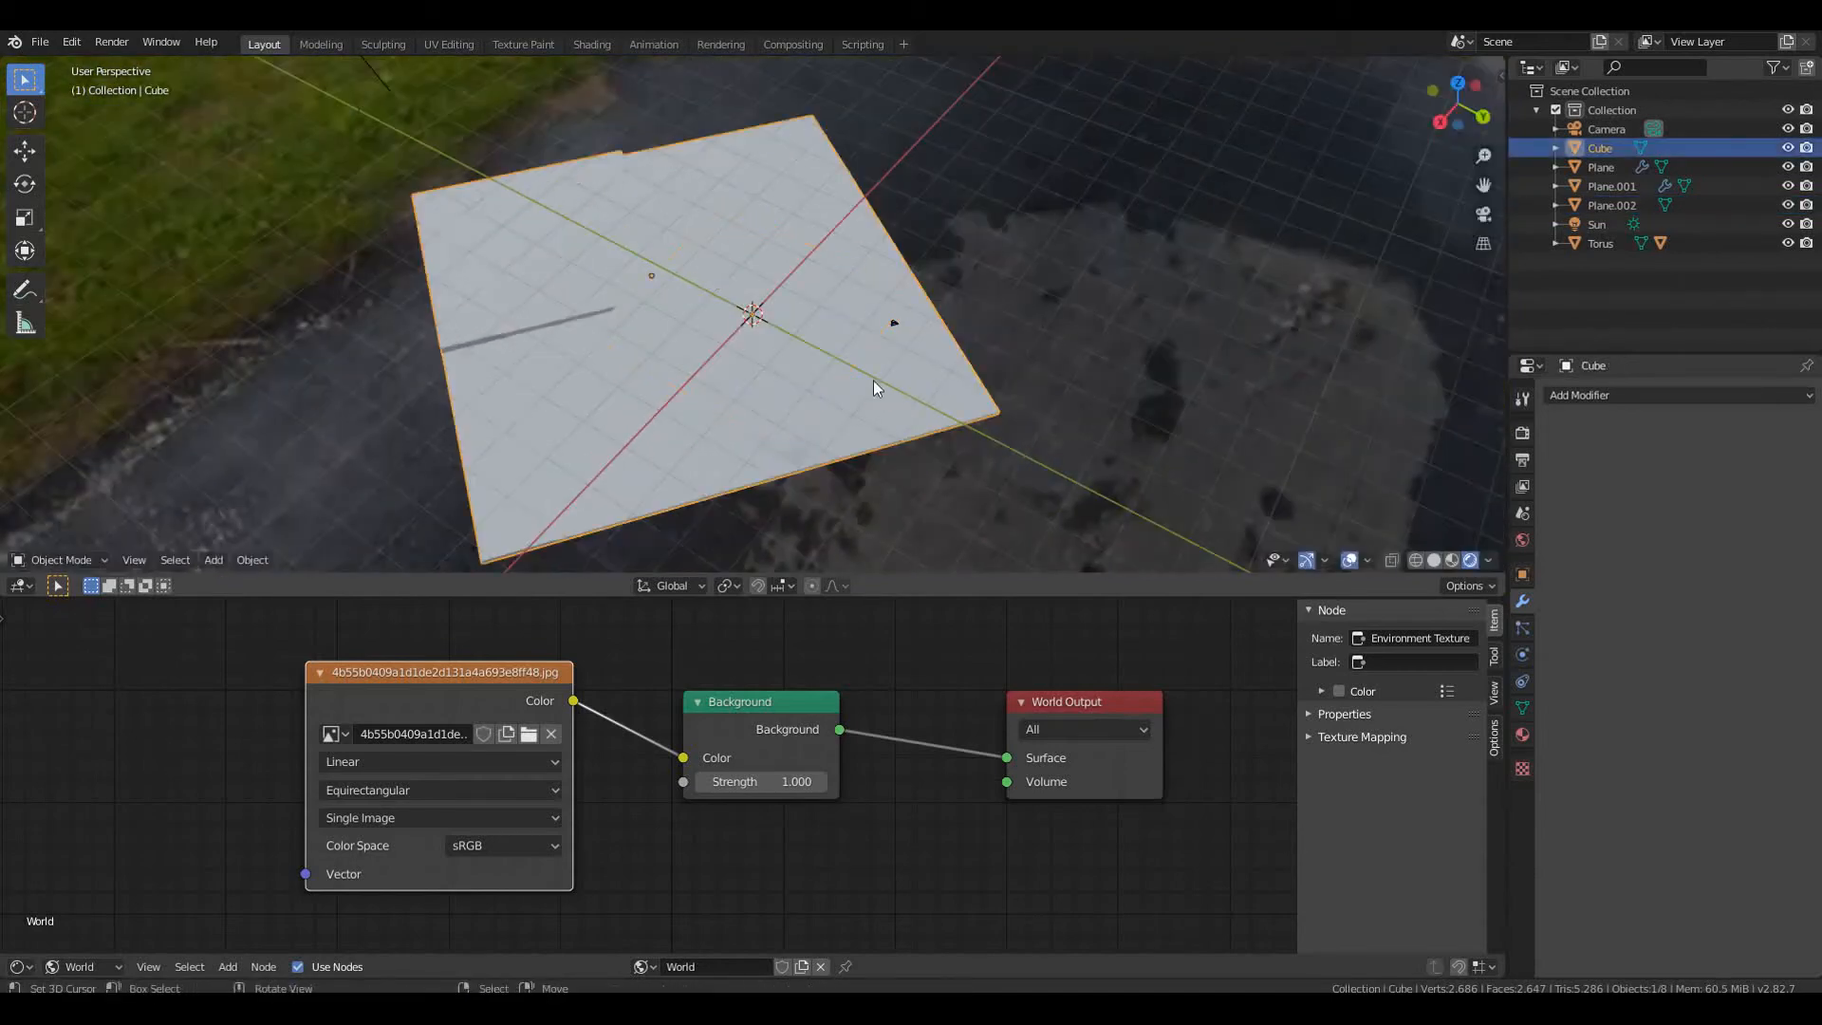
{"action": "right_click", "coordinate": [771, 321]}
{"action": "key", "text": "g"}
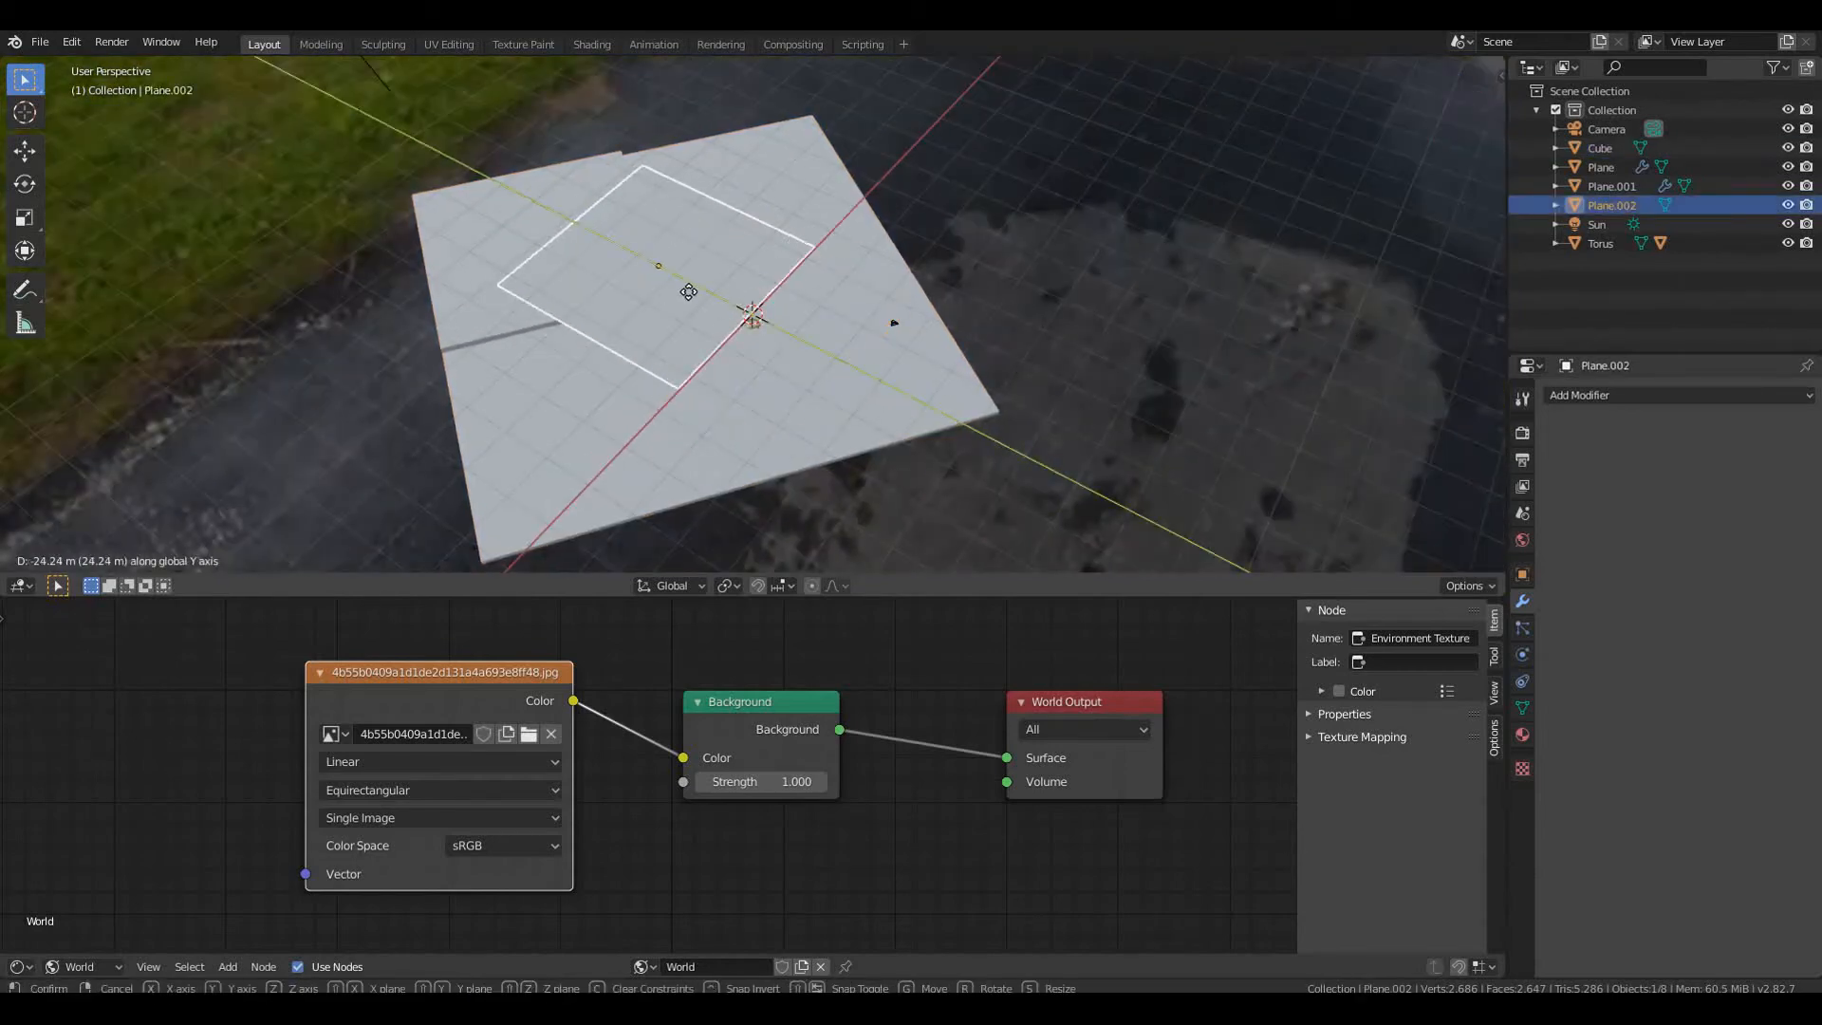
{"action": "left_click", "coordinate": [692, 304]}
Add a Subdivision Surface modifier to the plane with viewport subdivisions of 6 and the Simple type
{"action": "scroll", "coordinate": [655, 272], "scroll_direction": "up", "scroll_amount": 5}
{"action": "middle_click_drag", "start_coordinate": [799, 295], "coordinate": [775, 254]}
{"action": "key", "text": "Tab"}
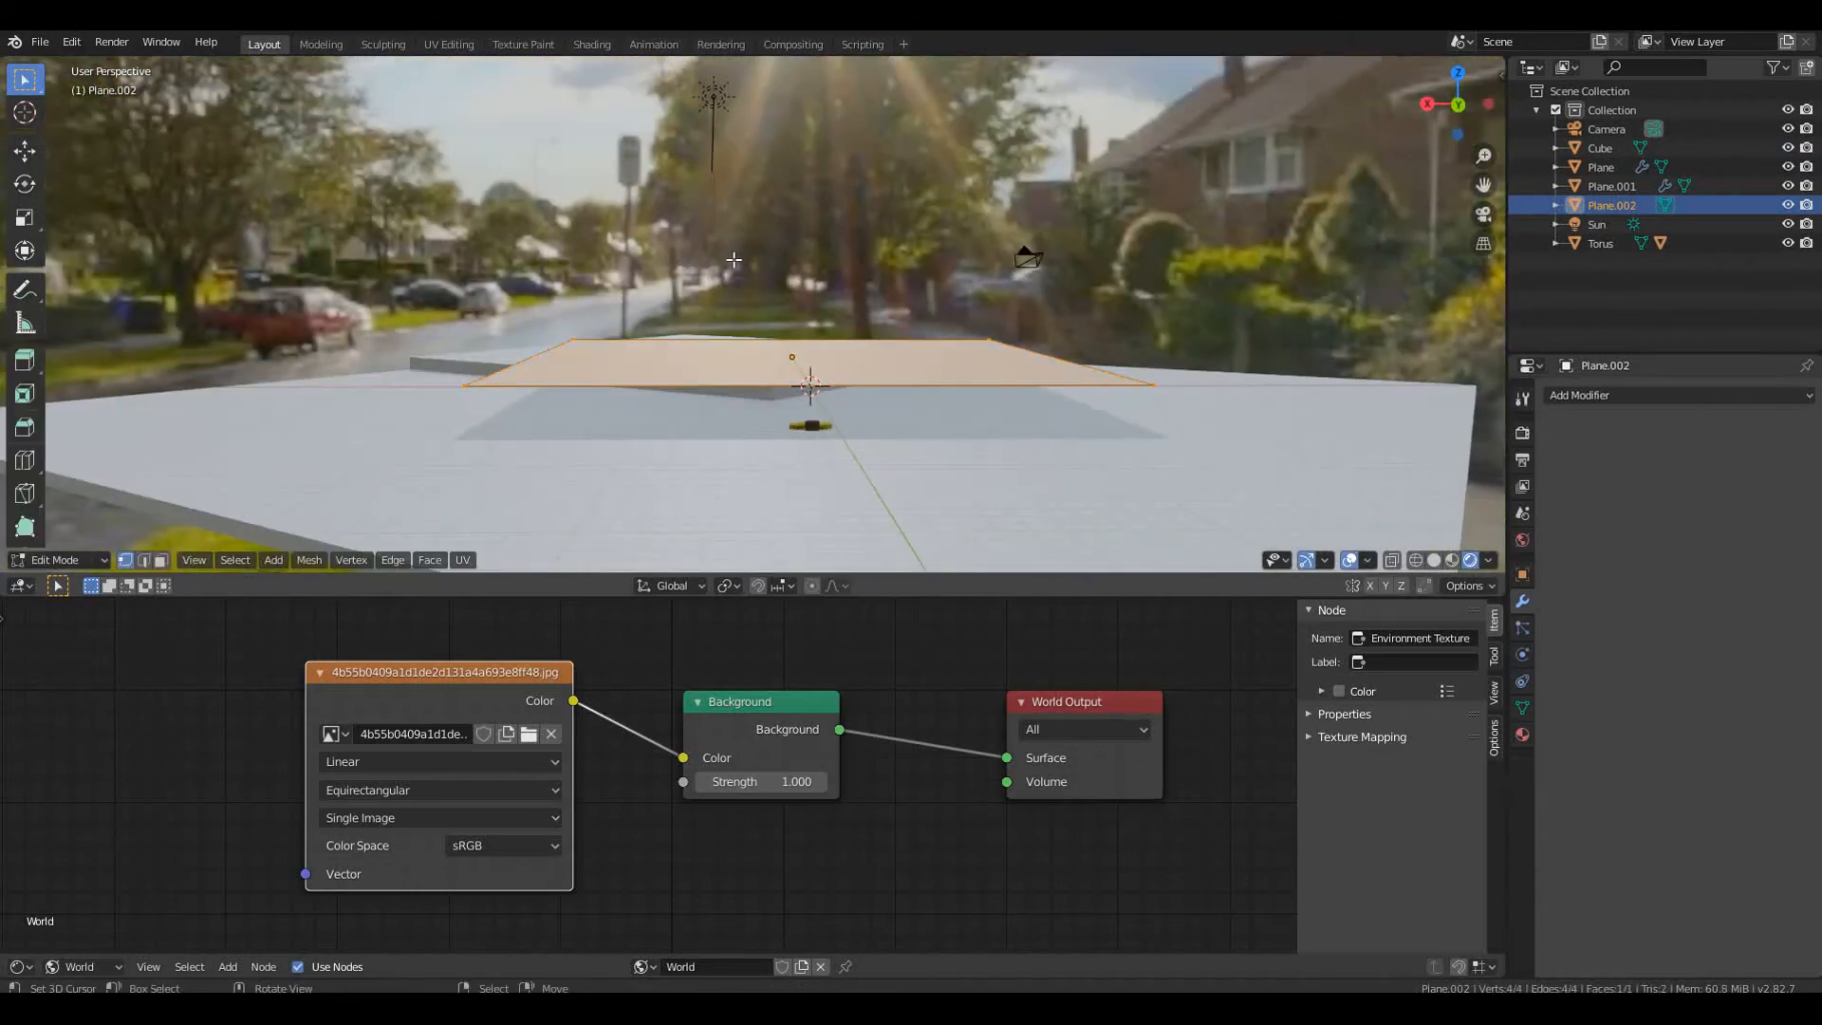
{"action": "left_click", "coordinate": [1644, 396]}
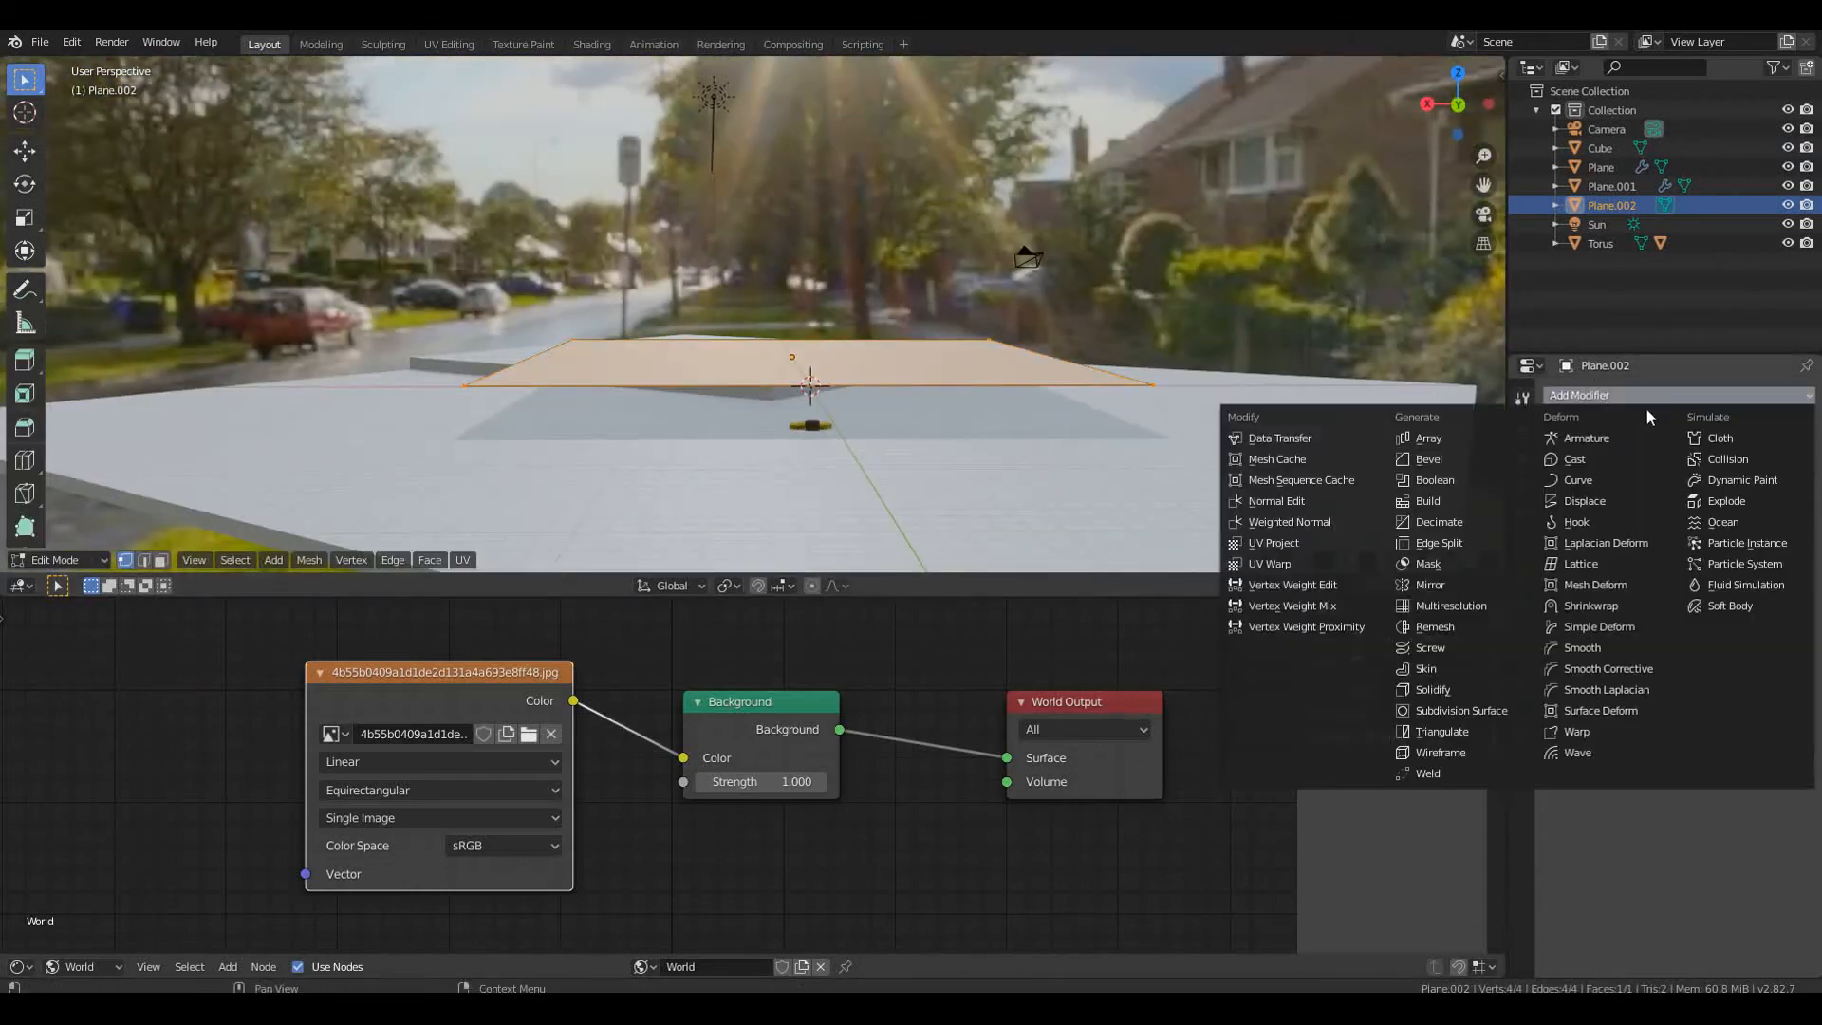
{"action": "left_click", "coordinate": [1513, 714]}
{"action": "left_click", "coordinate": [1669, 541]}
{"action": "left_click", "coordinate": [1668, 541]}
{"action": "left_click", "coordinate": [1669, 541]}
{"action": "left_click", "coordinate": [1669, 541]}
{"action": "left_click", "coordinate": [1668, 541]}
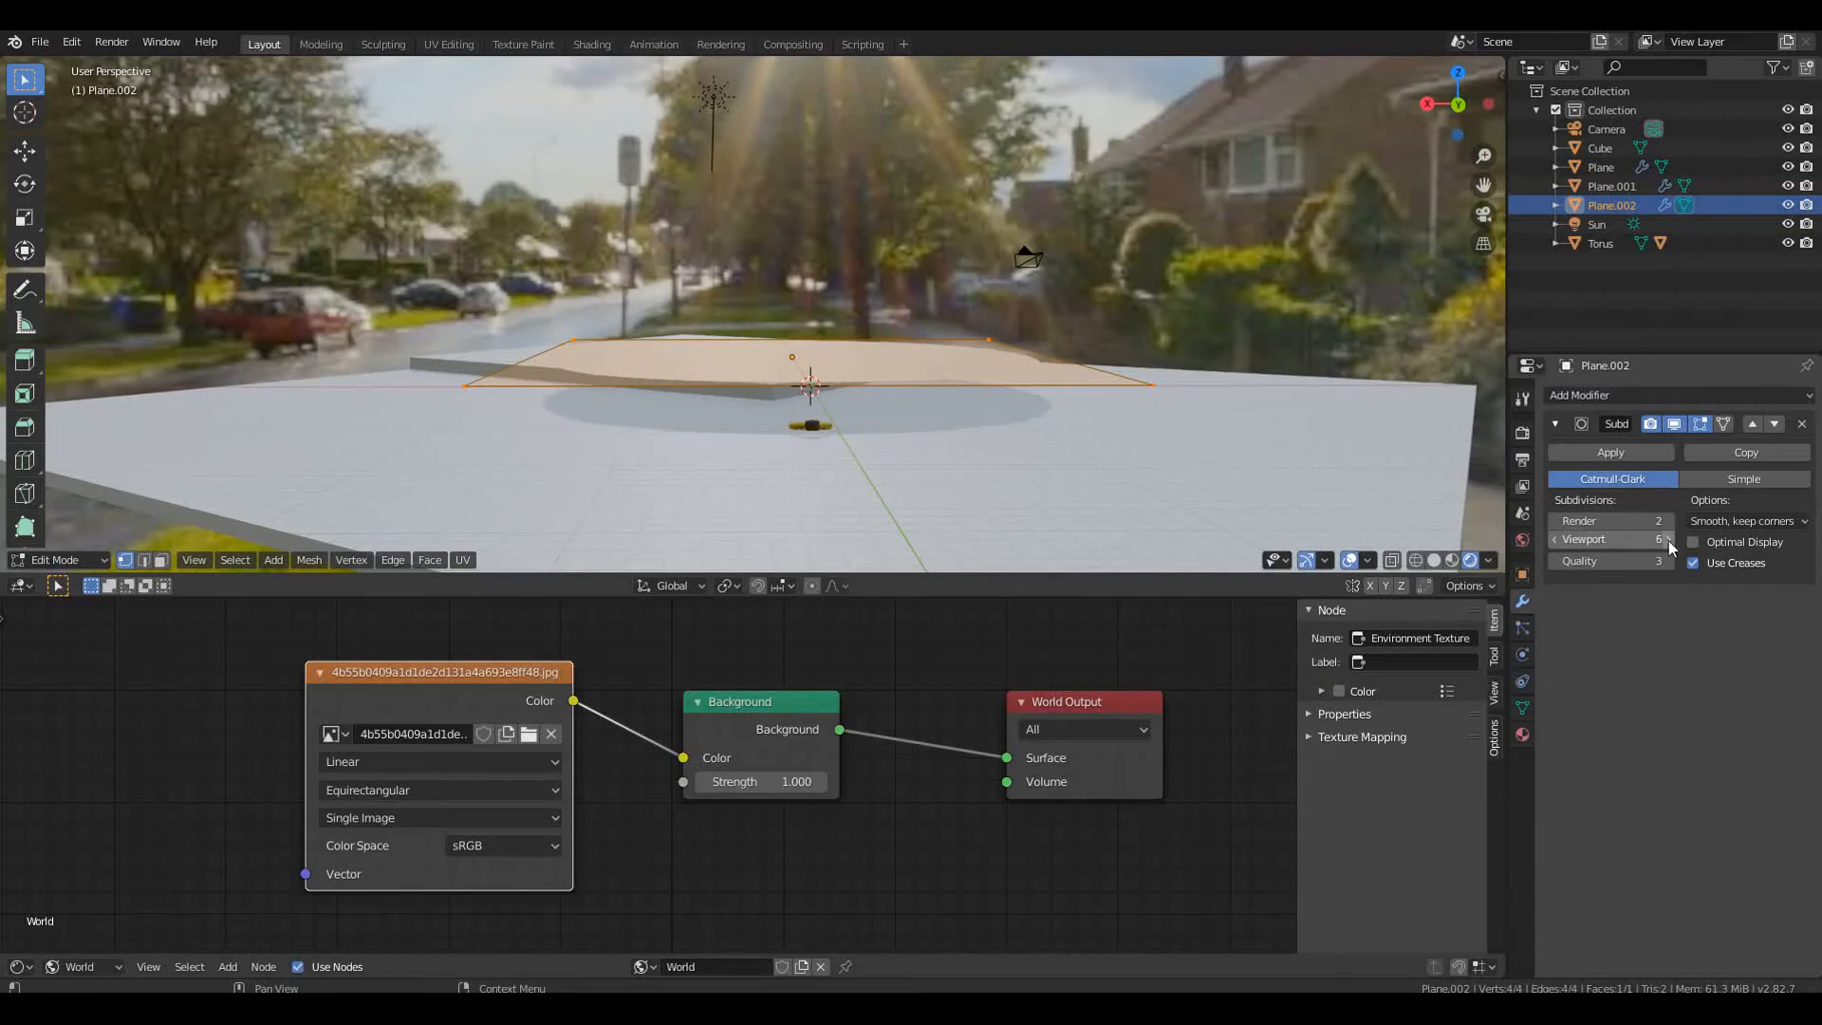
{"action": "left_click", "coordinate": [1696, 480]}
Apply the plane's Subdivision Surface modifier in Object Mode, and check the dense grid in Edit Mode
{"action": "scroll", "coordinate": [1075, 370], "scroll_direction": "up", "scroll_amount": 4}
{"action": "middle_click_drag", "start_coordinate": [1076, 370], "coordinate": [1095, 443]}
{"action": "key", "text": "Tab"}
{"action": "key", "text": "Tab"}
{"action": "left_click", "coordinate": [1614, 458]}
{"action": "key", "text": "Tab"}
{"action": "left_click", "coordinate": [1614, 456]}
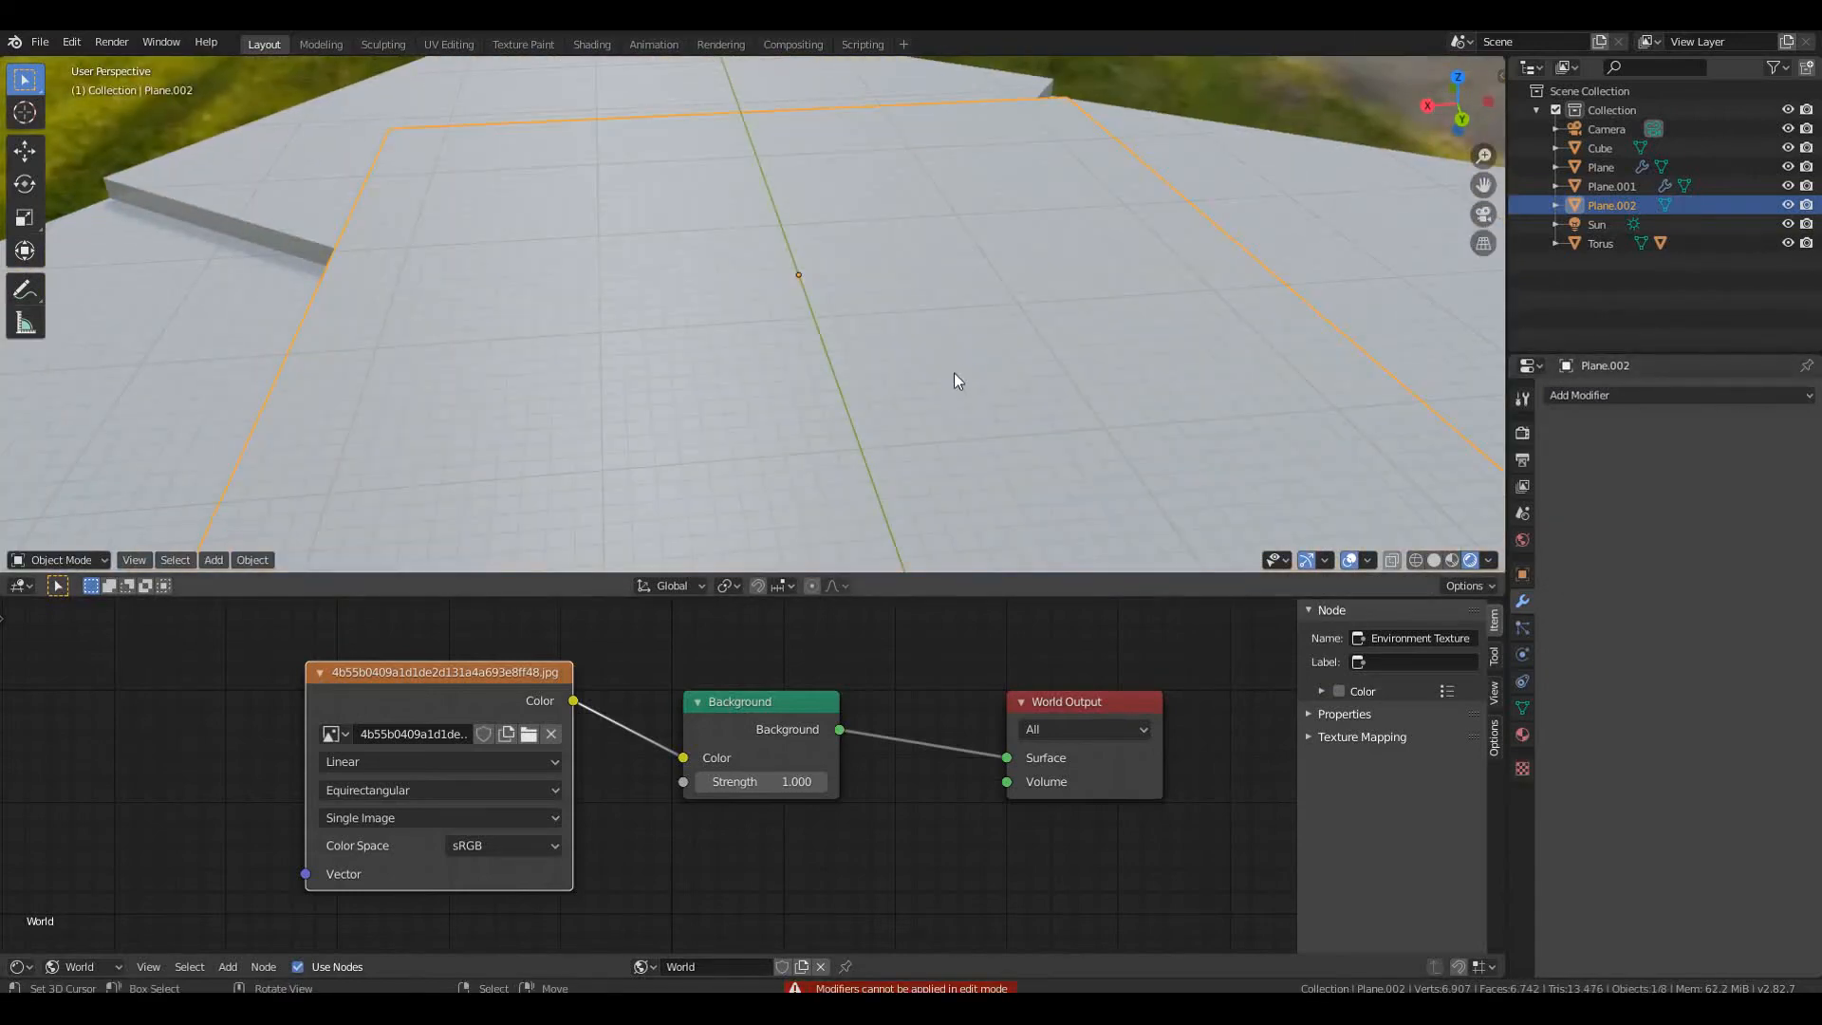
{"action": "key", "text": "Tab"}
{"action": "scroll", "coordinate": [954, 372], "scroll_direction": "down", "scroll_amount": 3}
{"action": "middle_click_drag", "start_coordinate": [954, 373], "coordinate": [926, 440]}
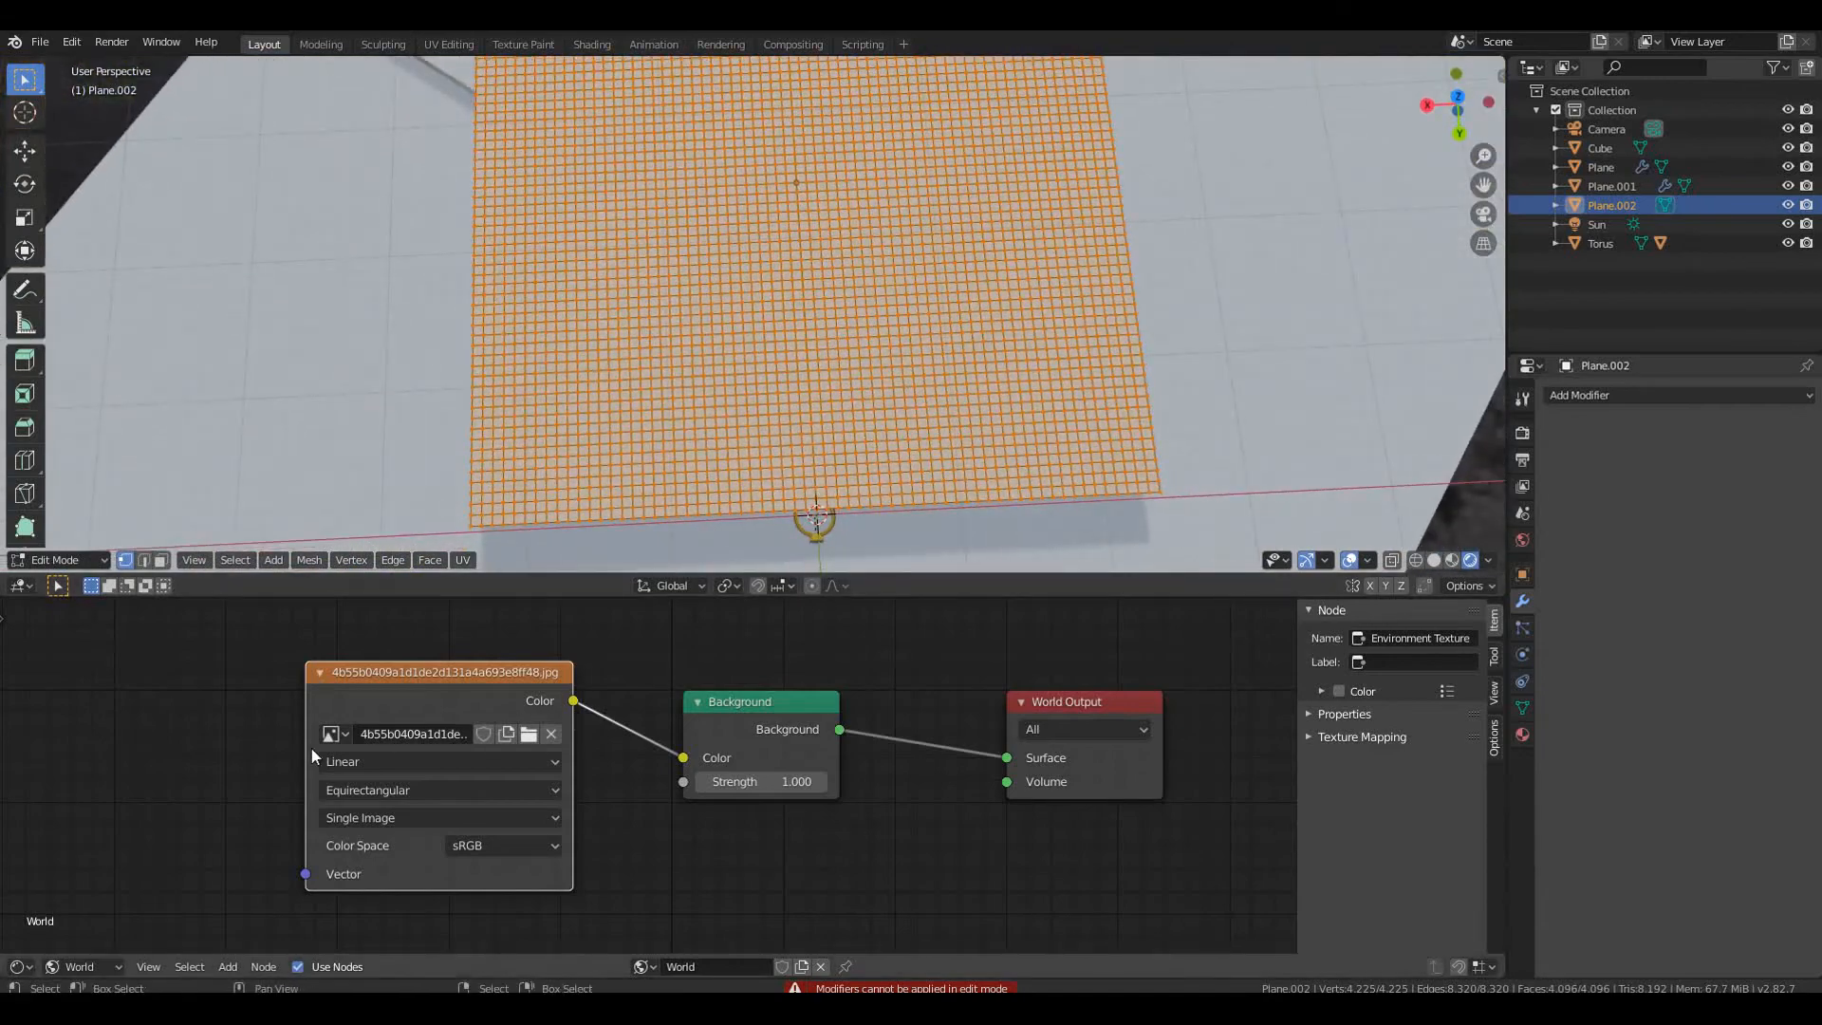
{"action": "middle_click_drag", "start_coordinate": [1346, 546], "coordinate": [1281, 486]}
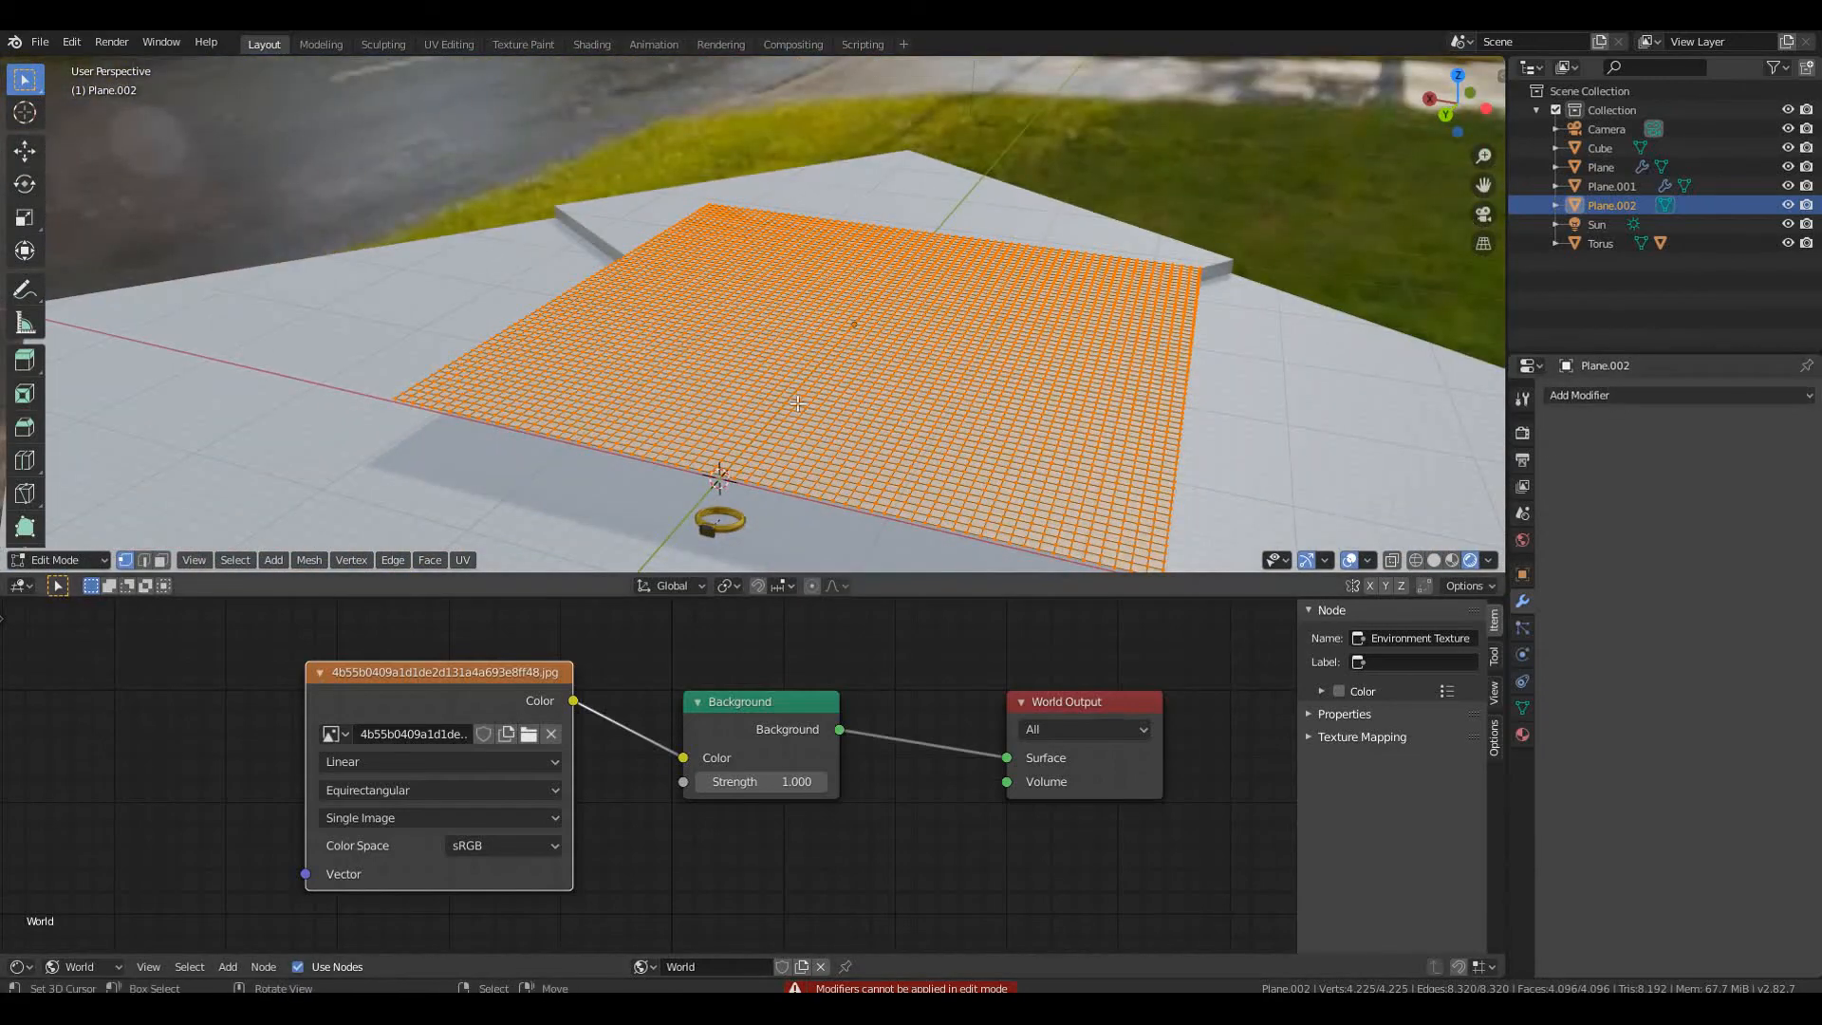
Add a second Subdivision Surface modifier to the plane, set it to Simple, and apply it in Object Mode
{"action": "left_click", "coordinate": [1655, 397]}
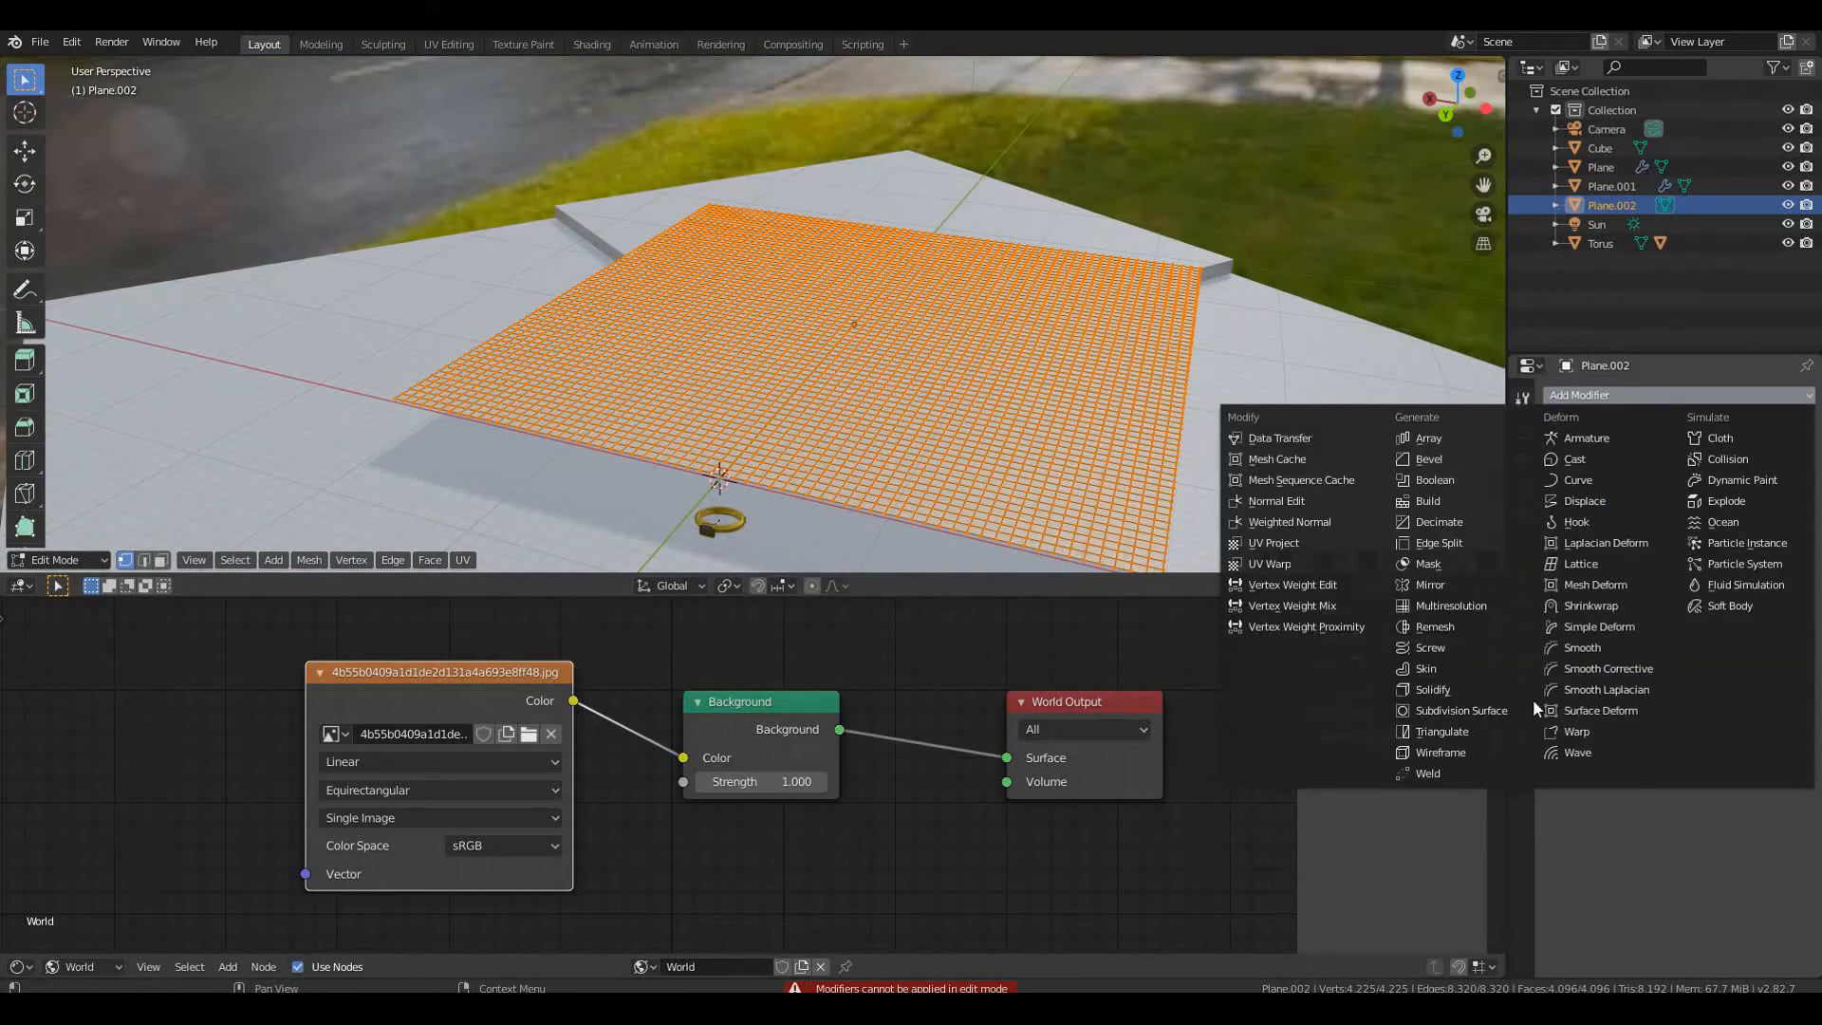
{"action": "left_click", "coordinate": [1462, 711]}
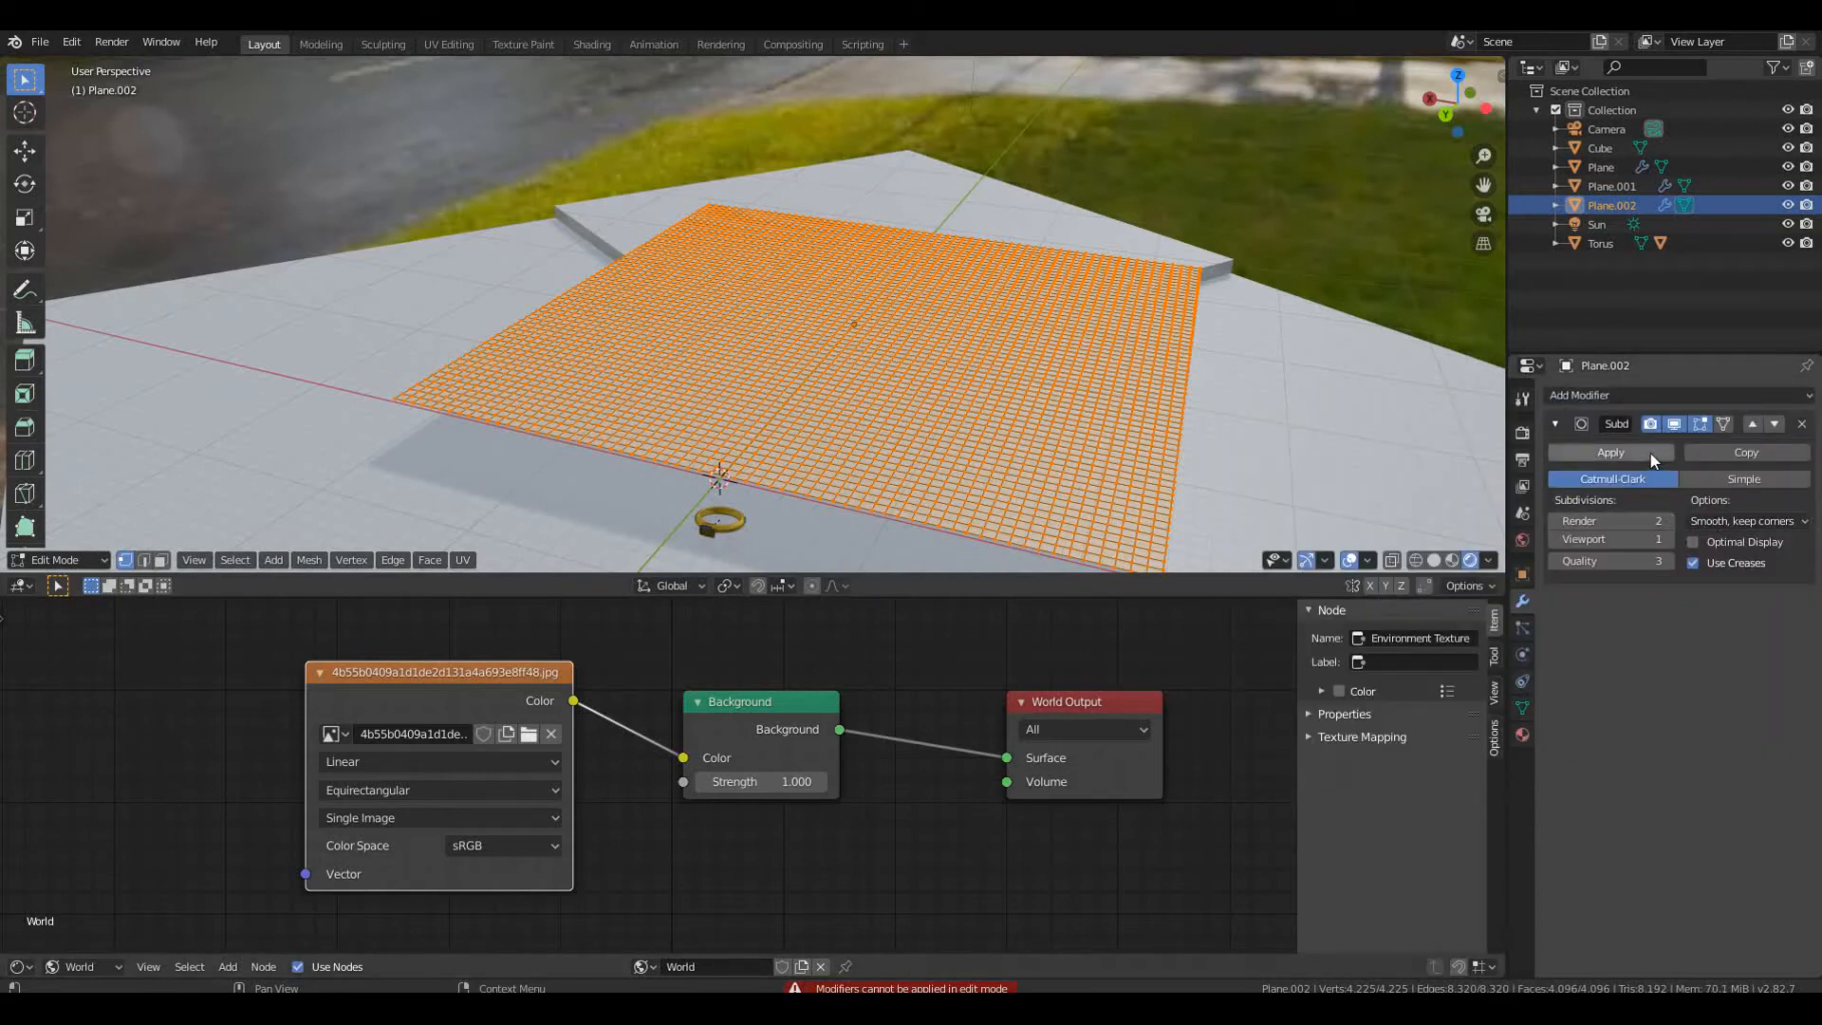
{"action": "left_click", "coordinate": [1718, 480]}
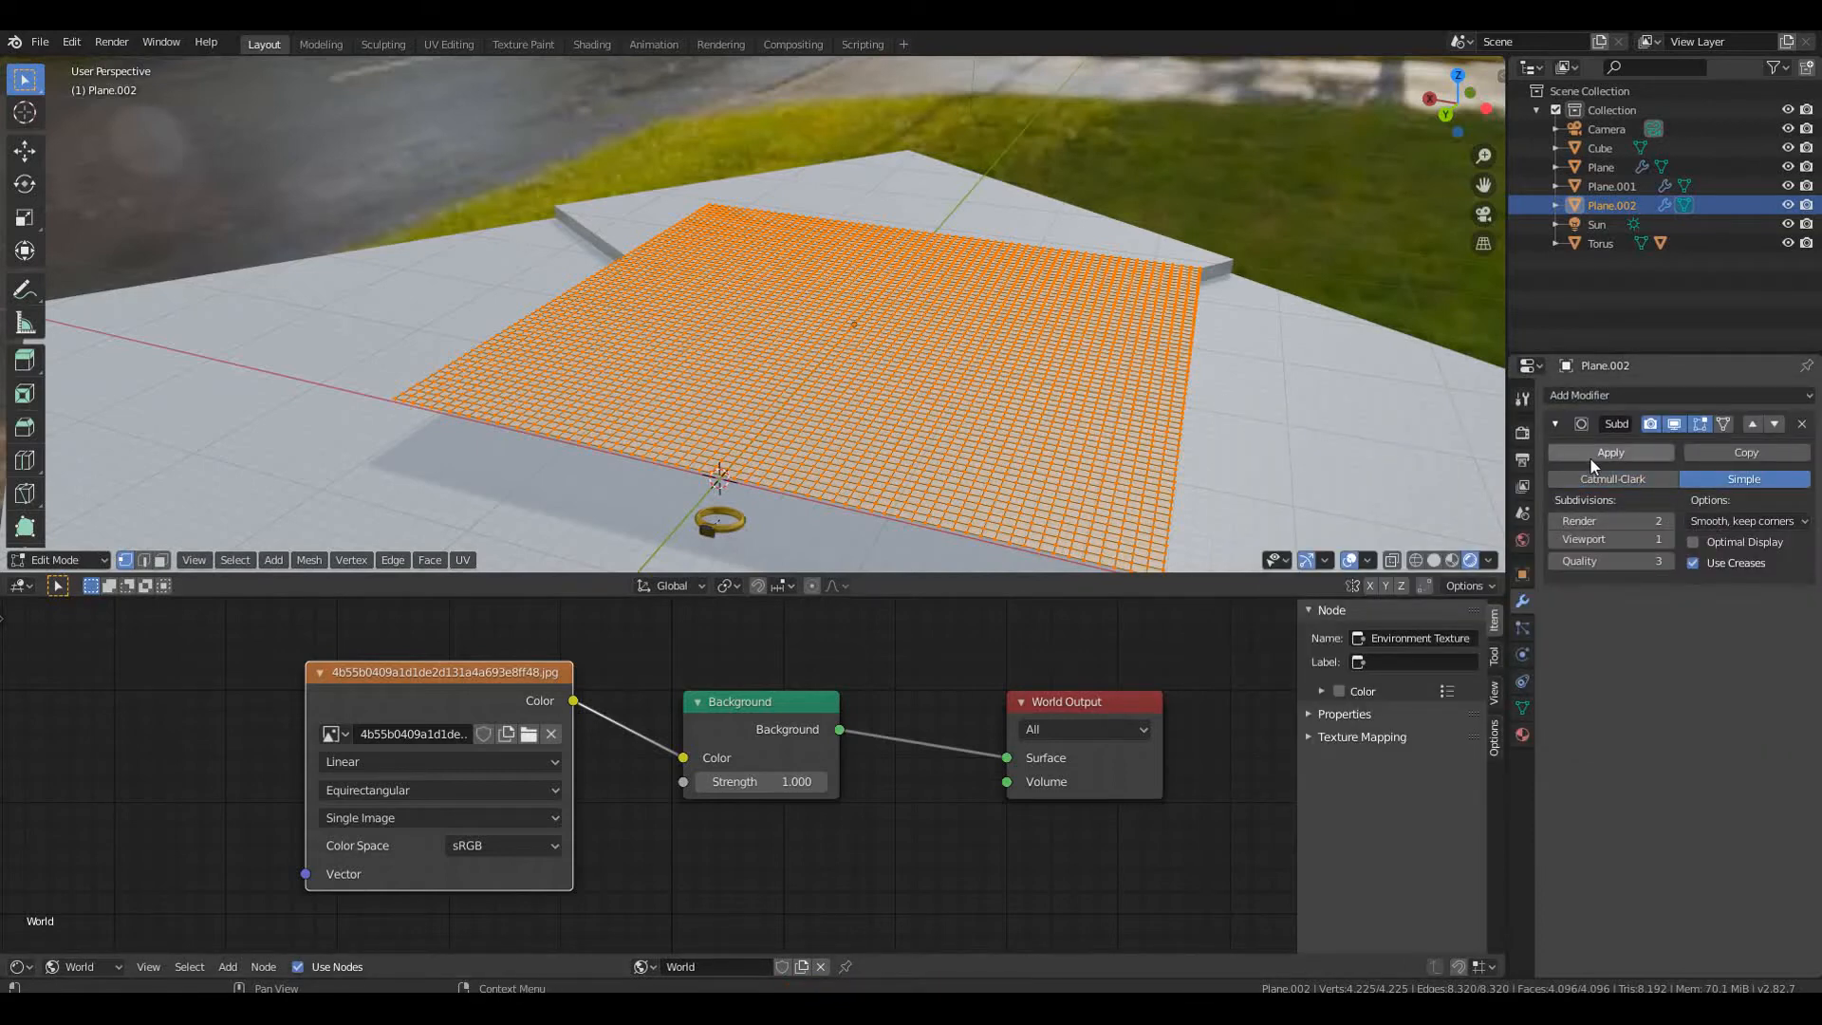
{"action": "left_click", "coordinate": [1595, 454]}
{"action": "key", "text": "Tab"}
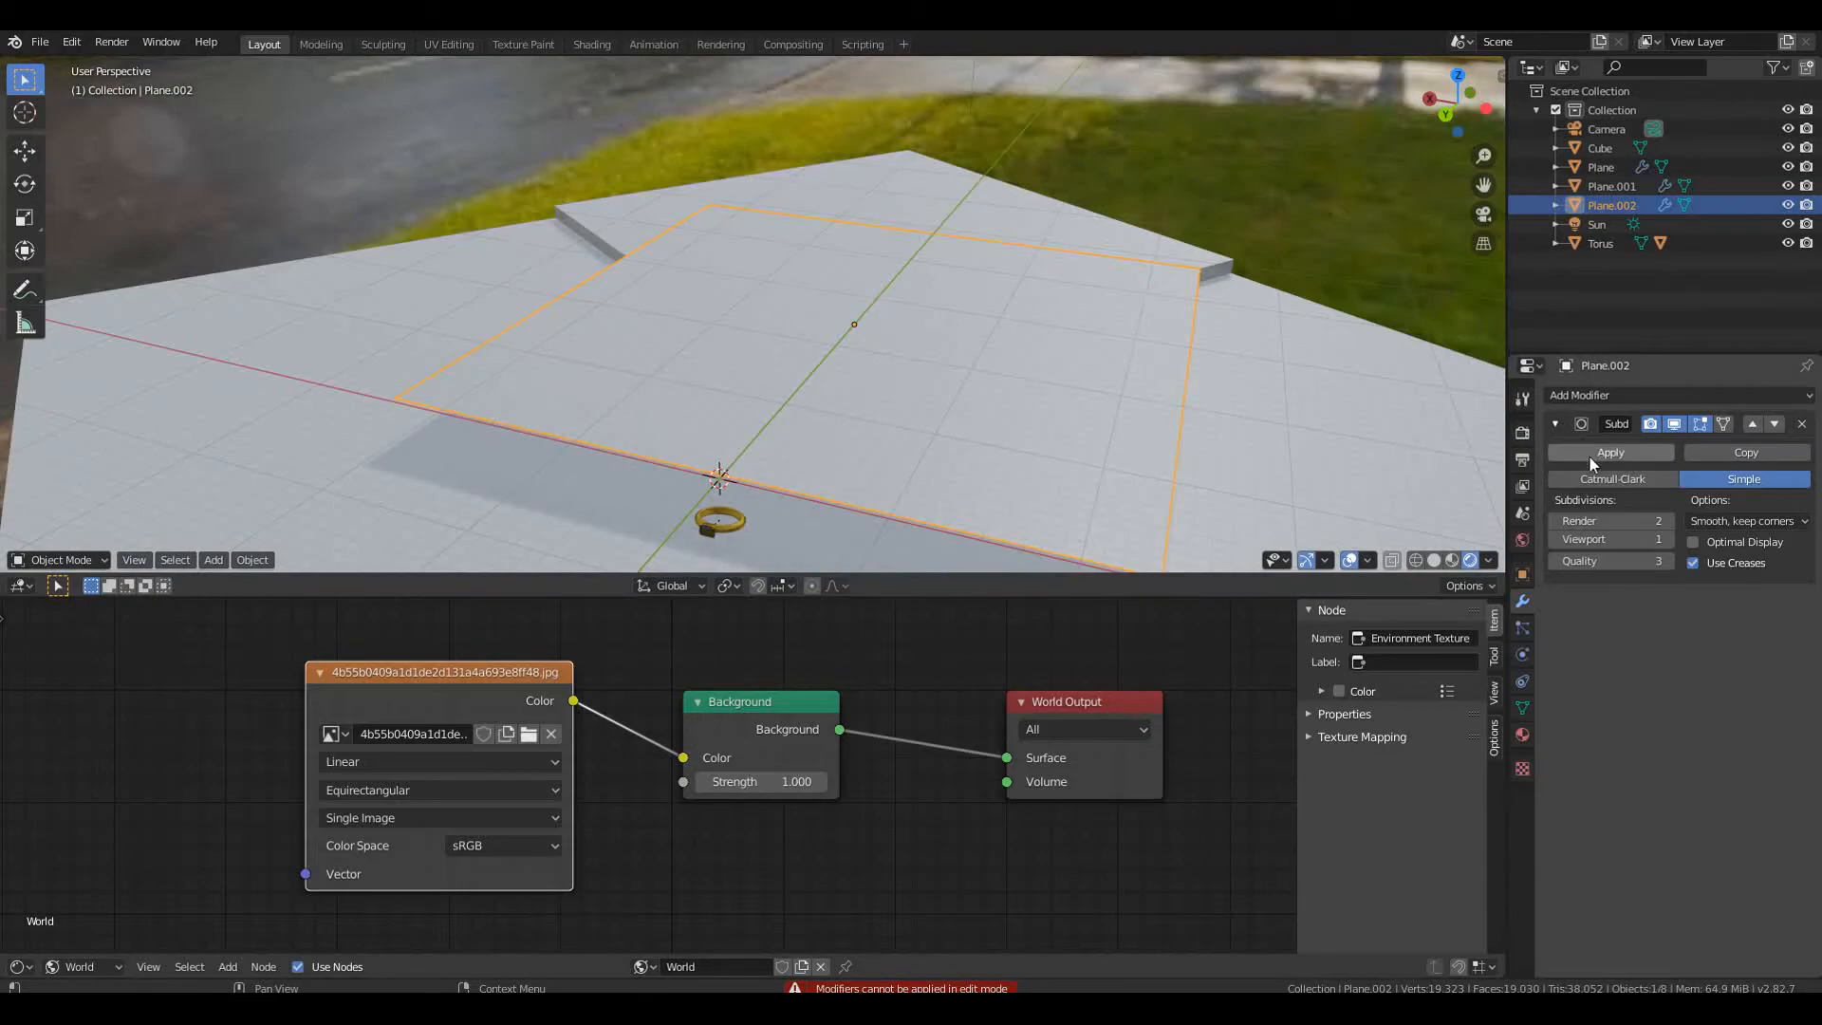
{"action": "left_click", "coordinate": [1589, 454]}
{"action": "key", "text": "Tab"}
{"action": "middle_click_drag", "start_coordinate": [972, 356], "coordinate": [886, 382]}
{"action": "scroll", "coordinate": [1130, 445], "scroll_direction": "up", "scroll_amount": 3}
{"action": "scroll", "coordinate": [819, 322], "scroll_direction": "down", "scroll_amount": 5}
{"action": "key", "text": "Tab"}
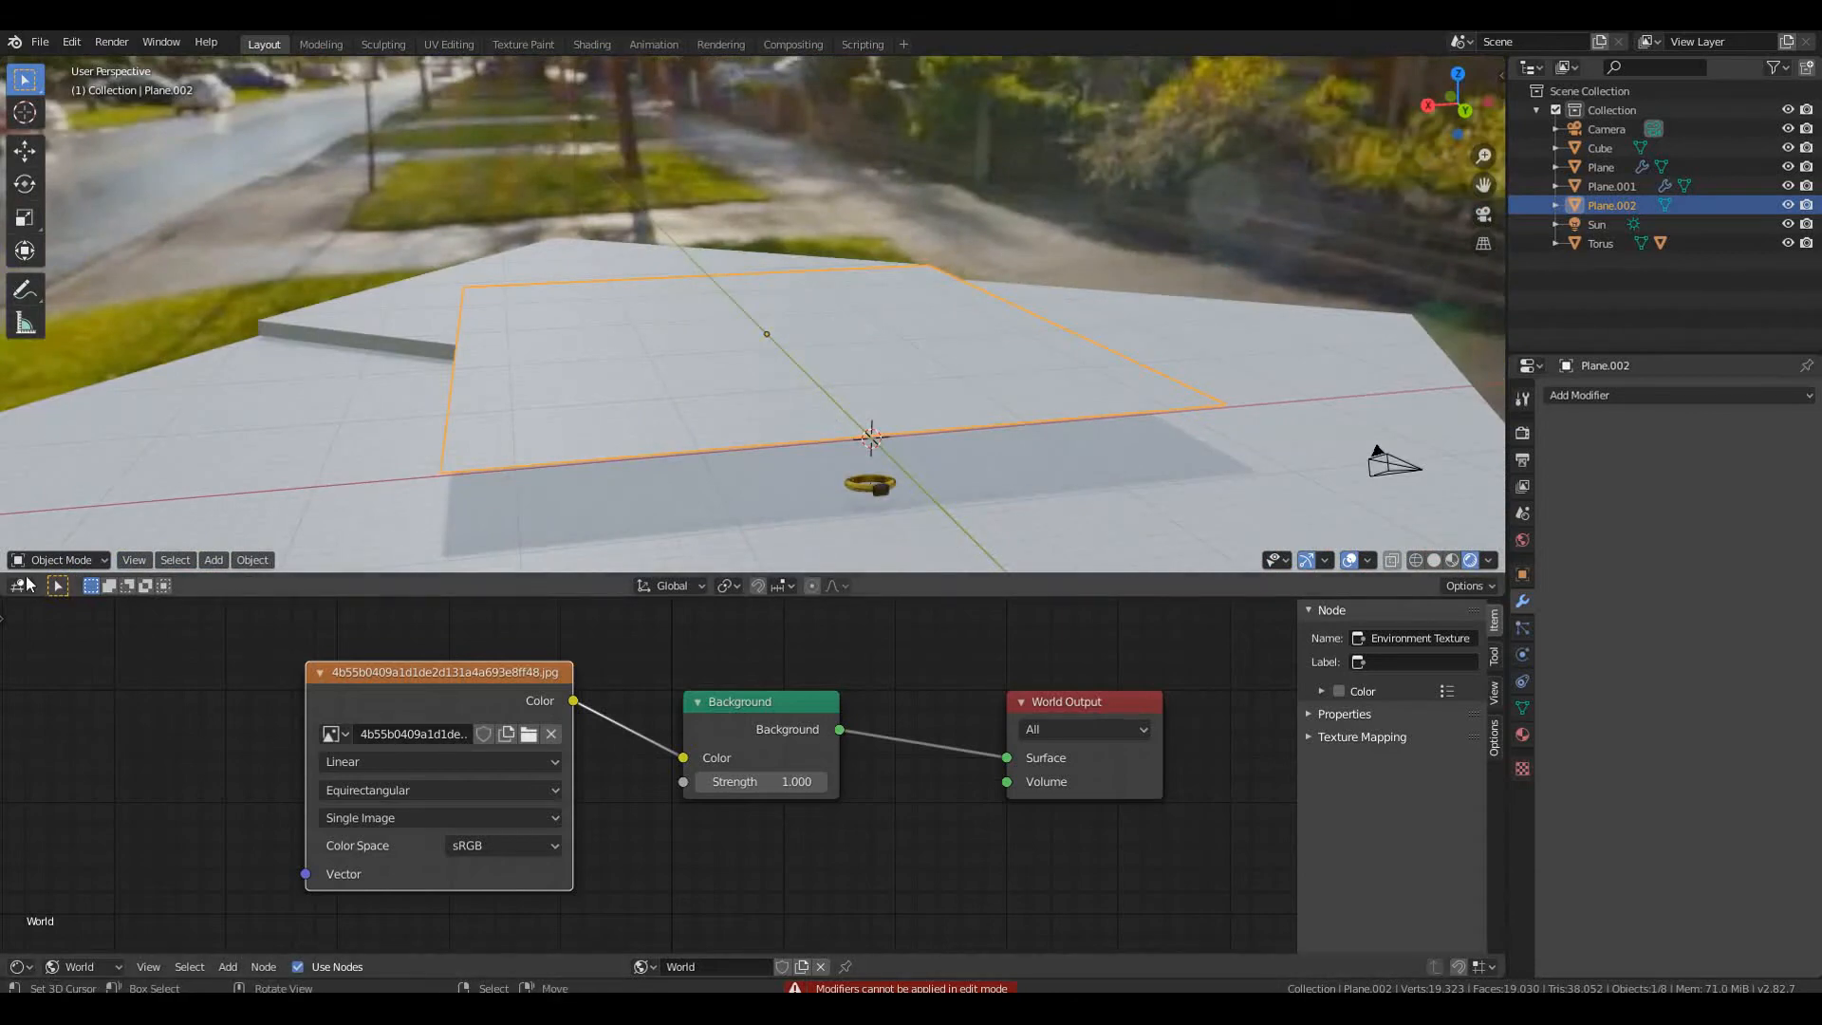
Enable Cloth physics on the subdivided plane
{"action": "left_click", "coordinate": [1524, 653]}
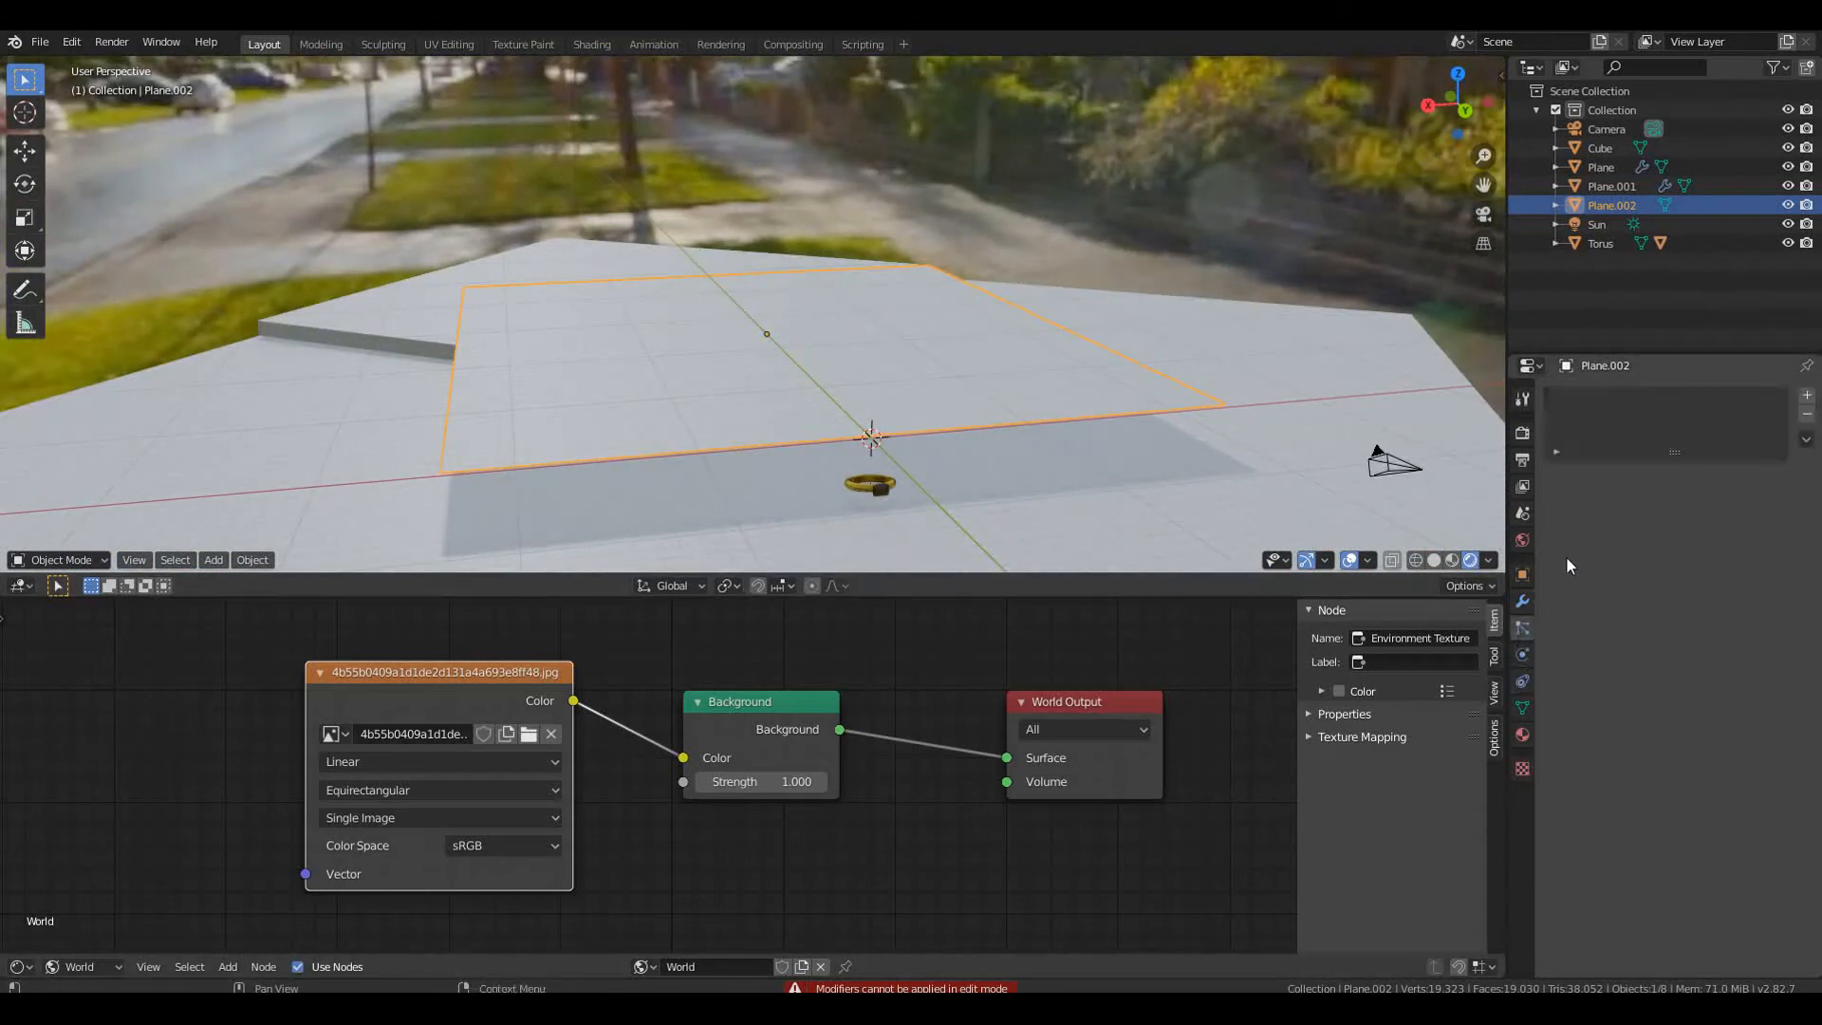
{"action": "left_click", "coordinate": [1523, 654]}
{"action": "left_click", "coordinate": [1665, 438]}
{"action": "left_click", "coordinate": [1665, 439]}
{"action": "left_click", "coordinate": [1655, 463]}
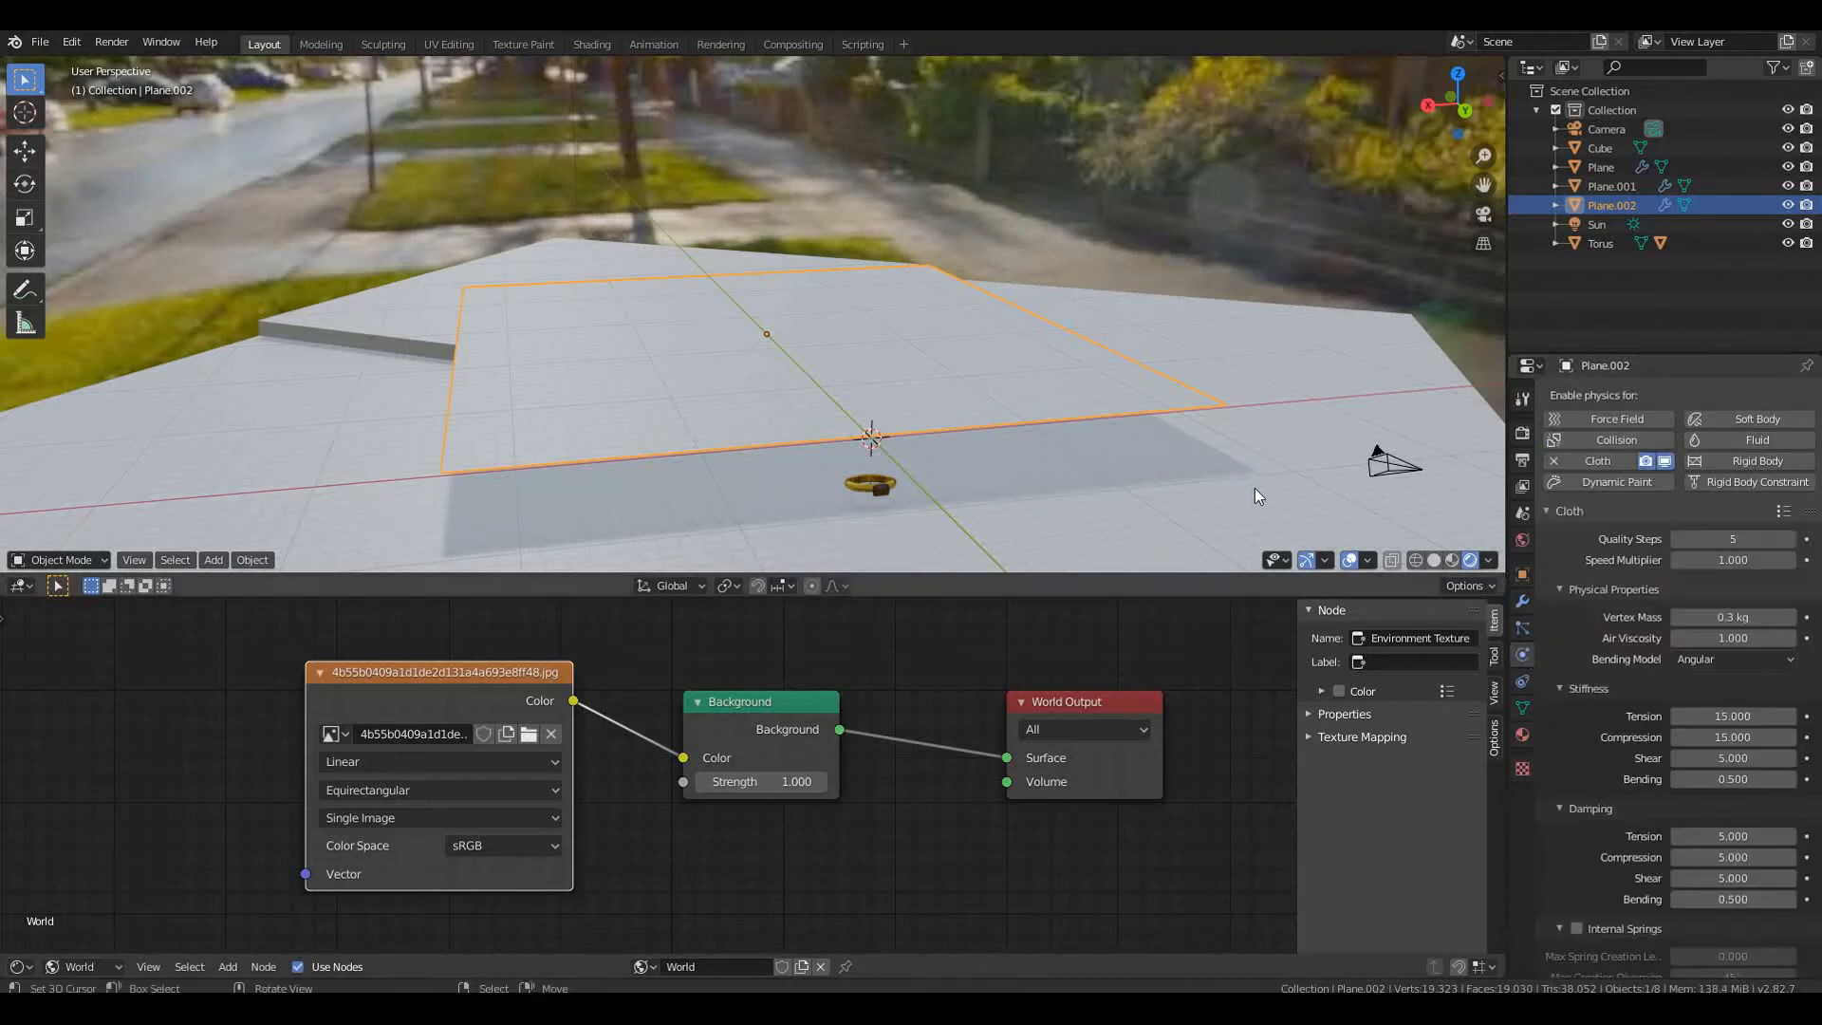
Enable Collision physics on the large slab beneath the cloth plane
{"action": "left_click", "coordinate": [1254, 488]}
{"action": "left_click", "coordinate": [1575, 440]}
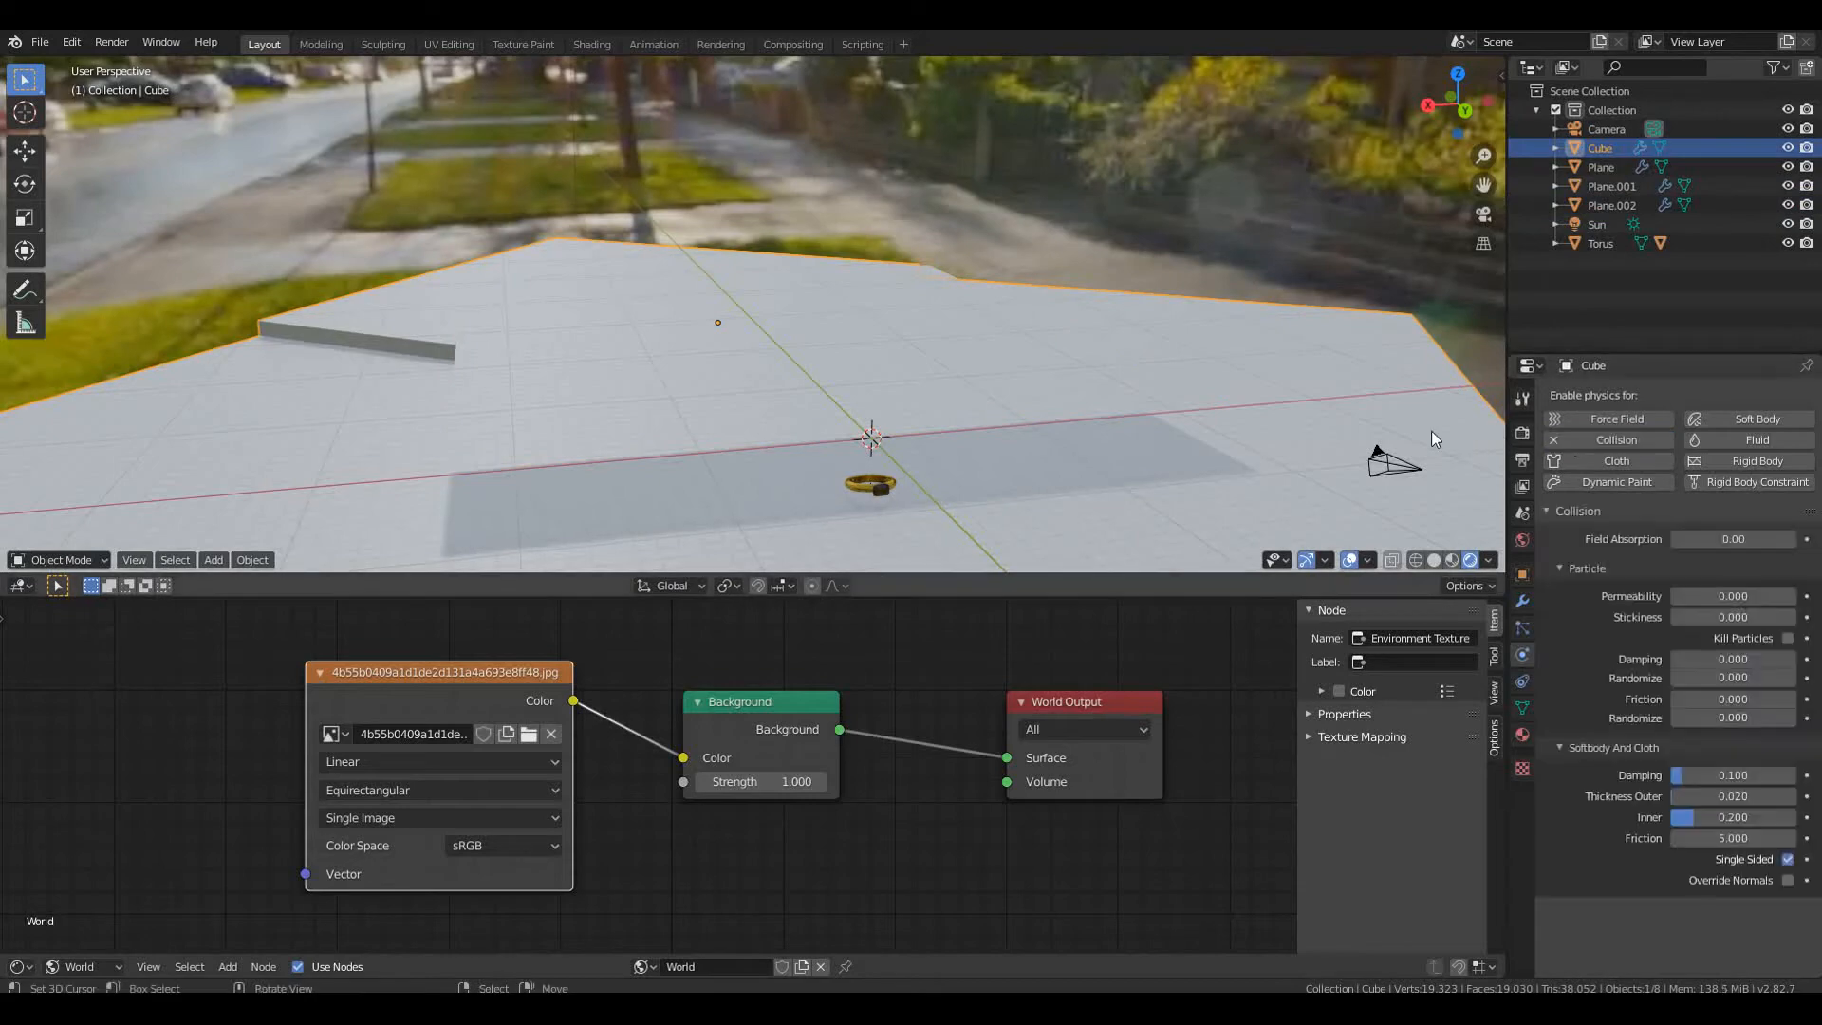
{"action": "left_click", "coordinate": [1012, 404]}
{"action": "scroll", "coordinate": [1011, 405], "scroll_direction": "up", "scroll_amount": 2}
{"action": "middle_click_drag", "start_coordinate": [995, 406], "coordinate": [744, 363]}
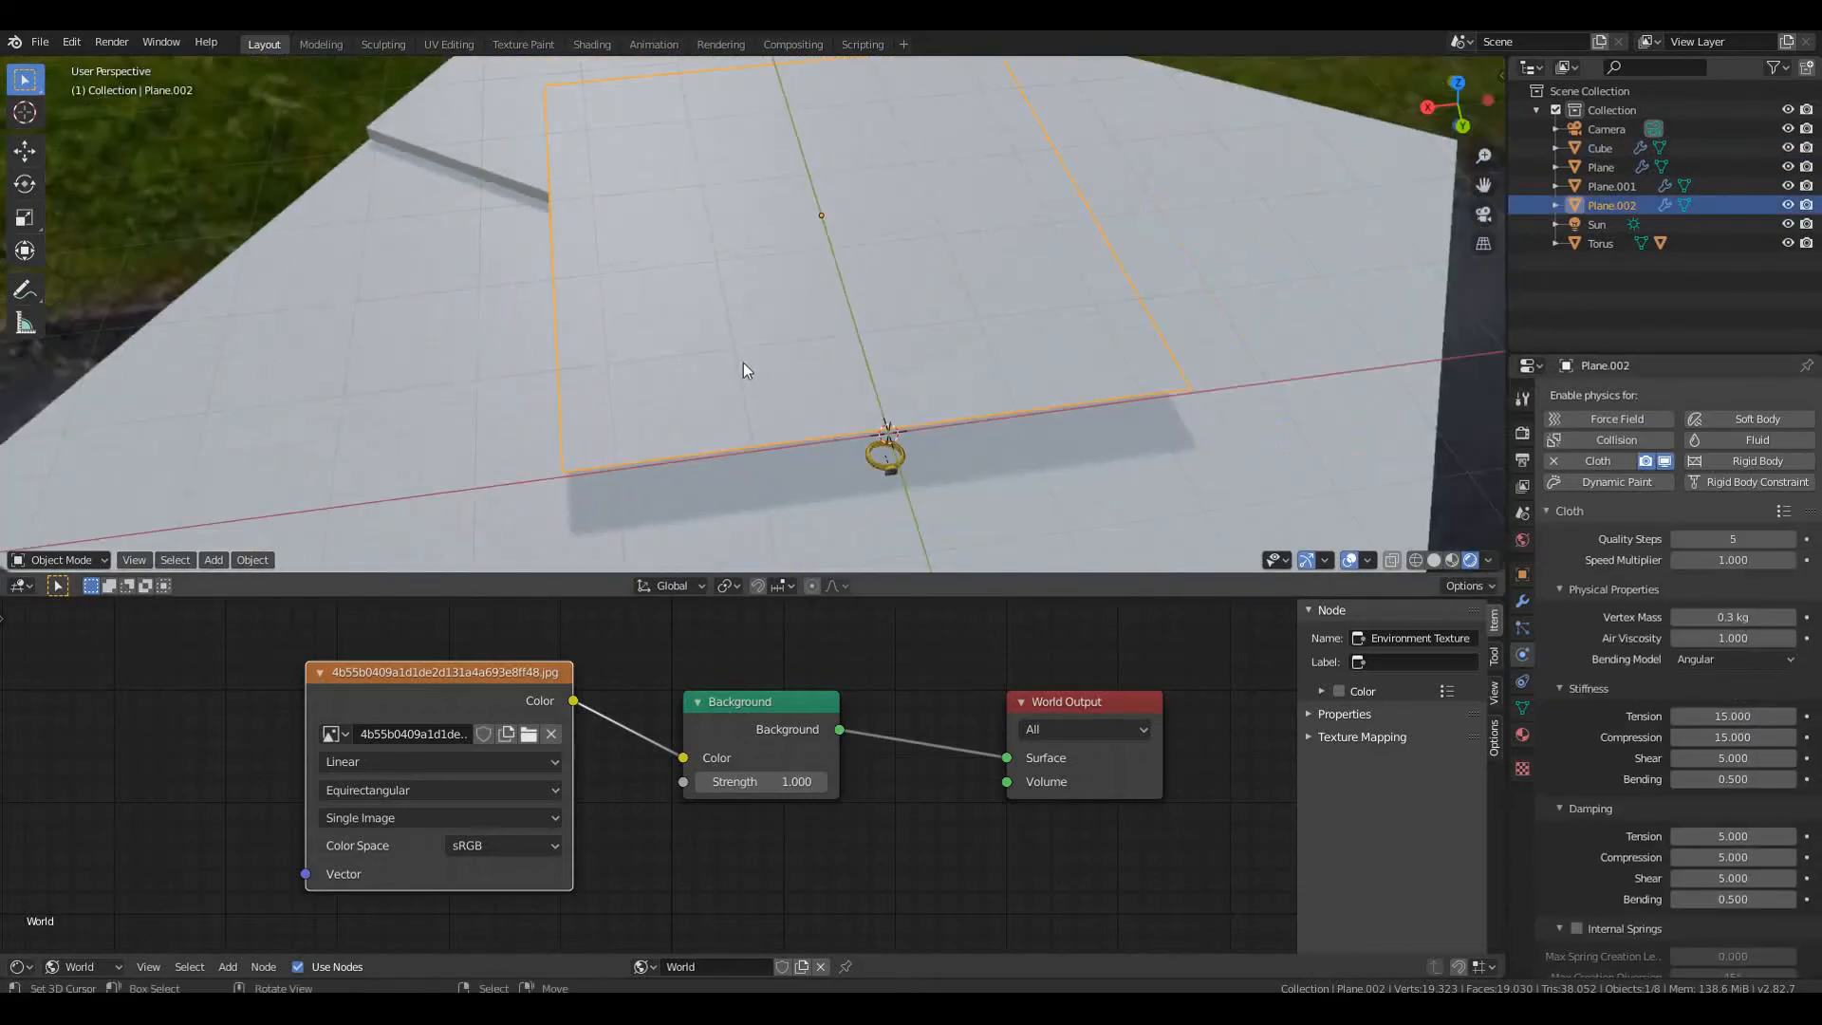
Move the vertices at the outer end of the slab's raised step about 7.4 m along negative X
{"action": "left_click", "coordinate": [490, 338]}
{"action": "scroll", "coordinate": [490, 338], "scroll_direction": "down", "scroll_amount": 4}
{"action": "key", "text": "Tab"}
{"action": "middle_click_drag", "start_coordinate": [338, 408], "coordinate": [564, 413]}
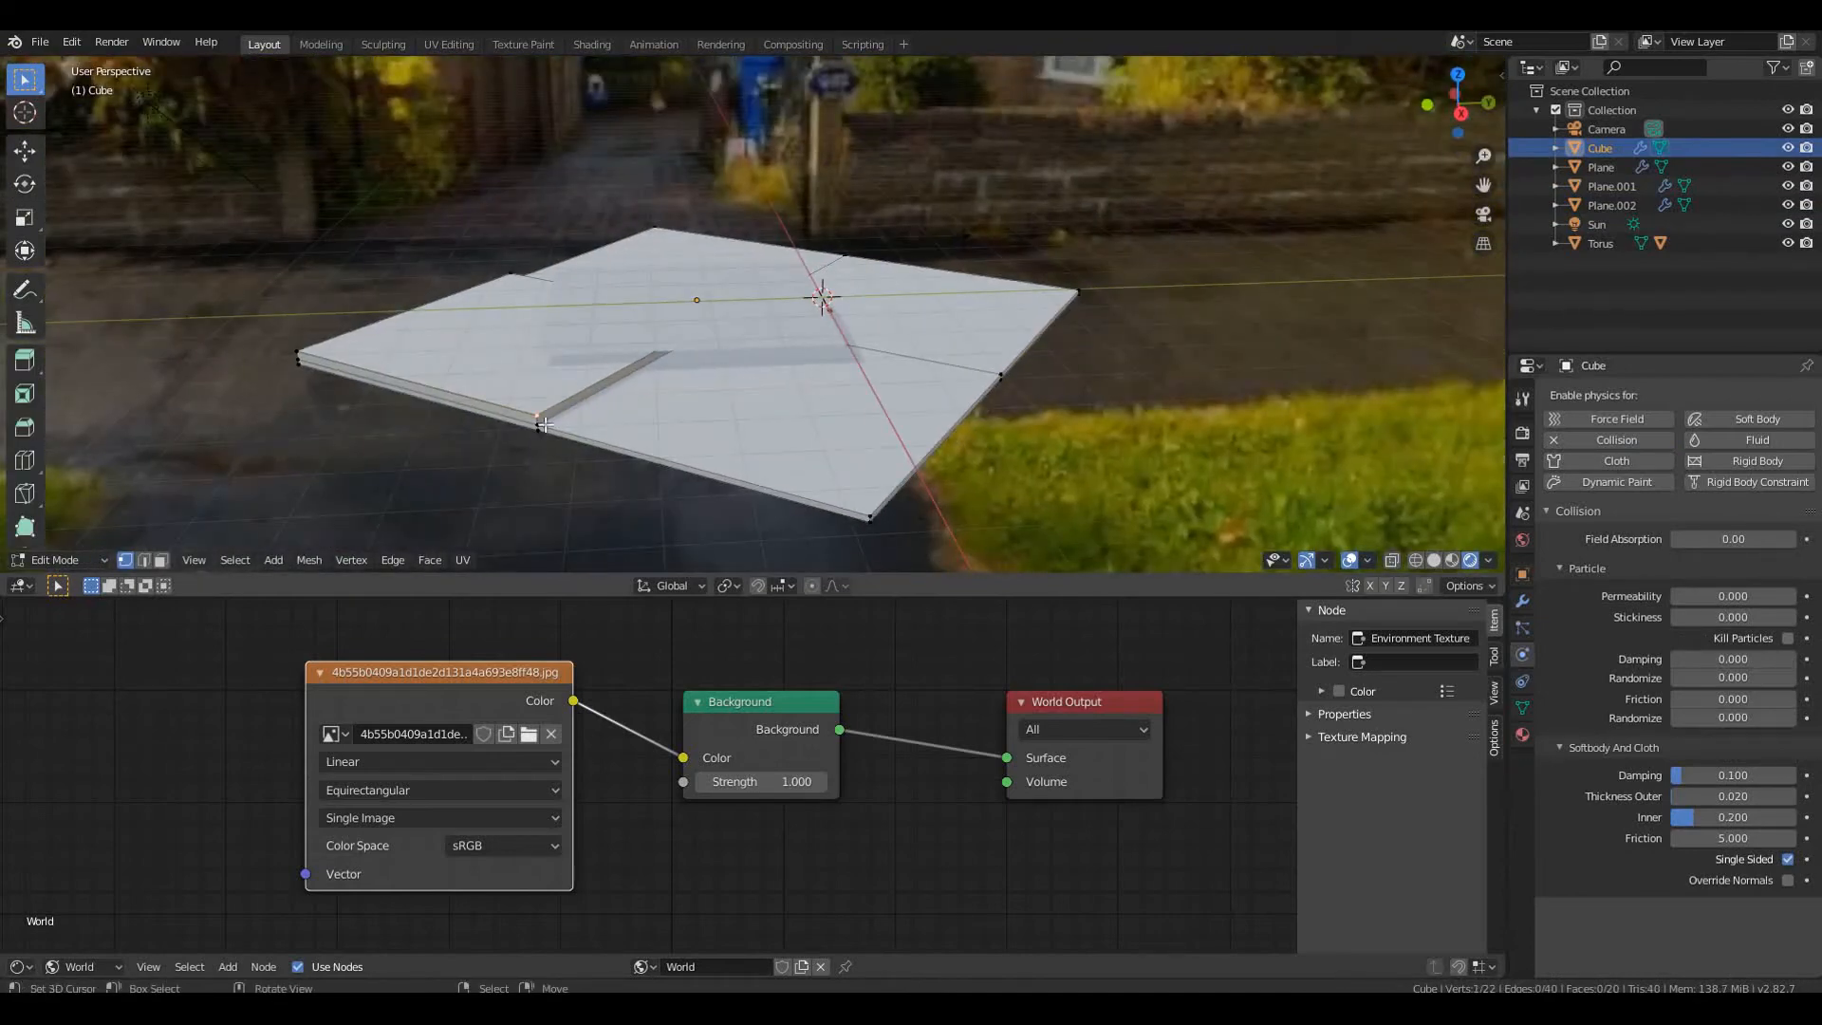
{"action": "middle_click_drag", "start_coordinate": [536, 416], "coordinate": [607, 492]}
{"action": "key", "text": "g"}
{"action": "key", "text": "x"}
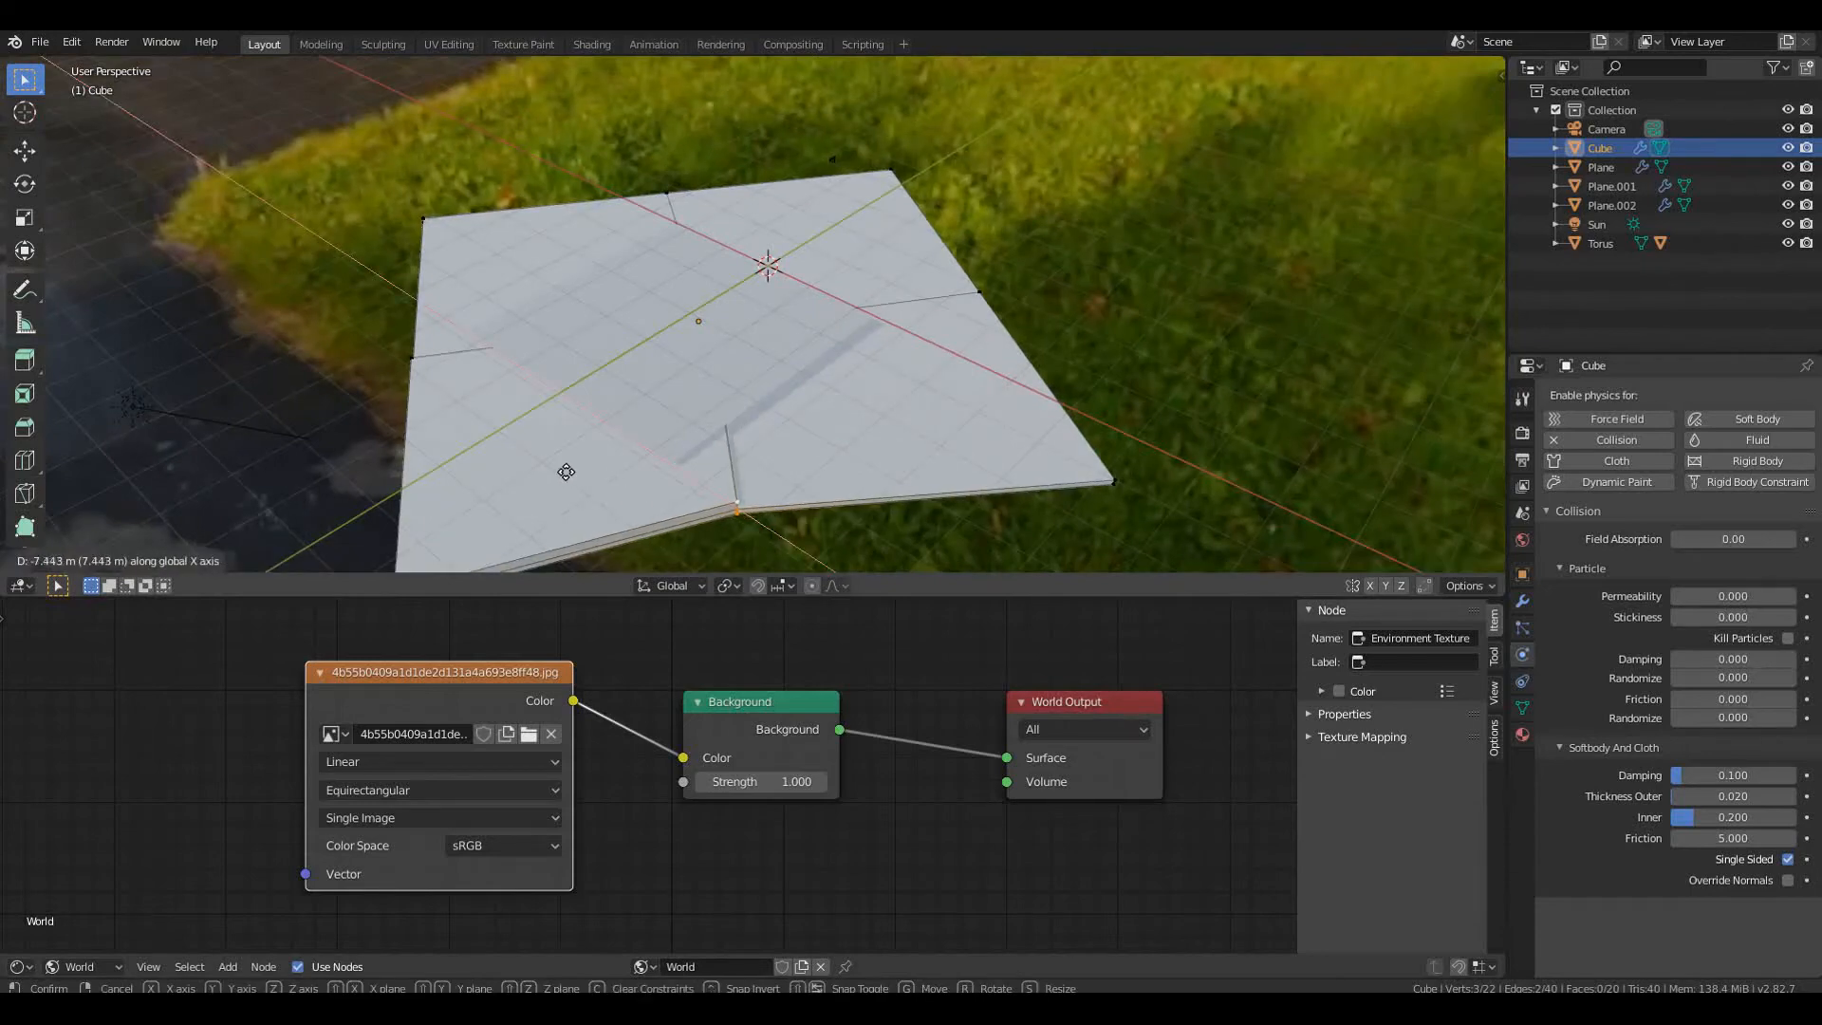
{"action": "left_click", "coordinate": [567, 472]}
Move the same step-end vertices of the slab about 7.1 m along negative Y
{"action": "key", "text": "Tab"}
{"action": "middle_click_drag", "start_coordinate": [919, 405], "coordinate": [816, 446]}
{"action": "key", "text": "Tab"}
{"action": "key", "text": "g"}
{"action": "key", "text": "y"}
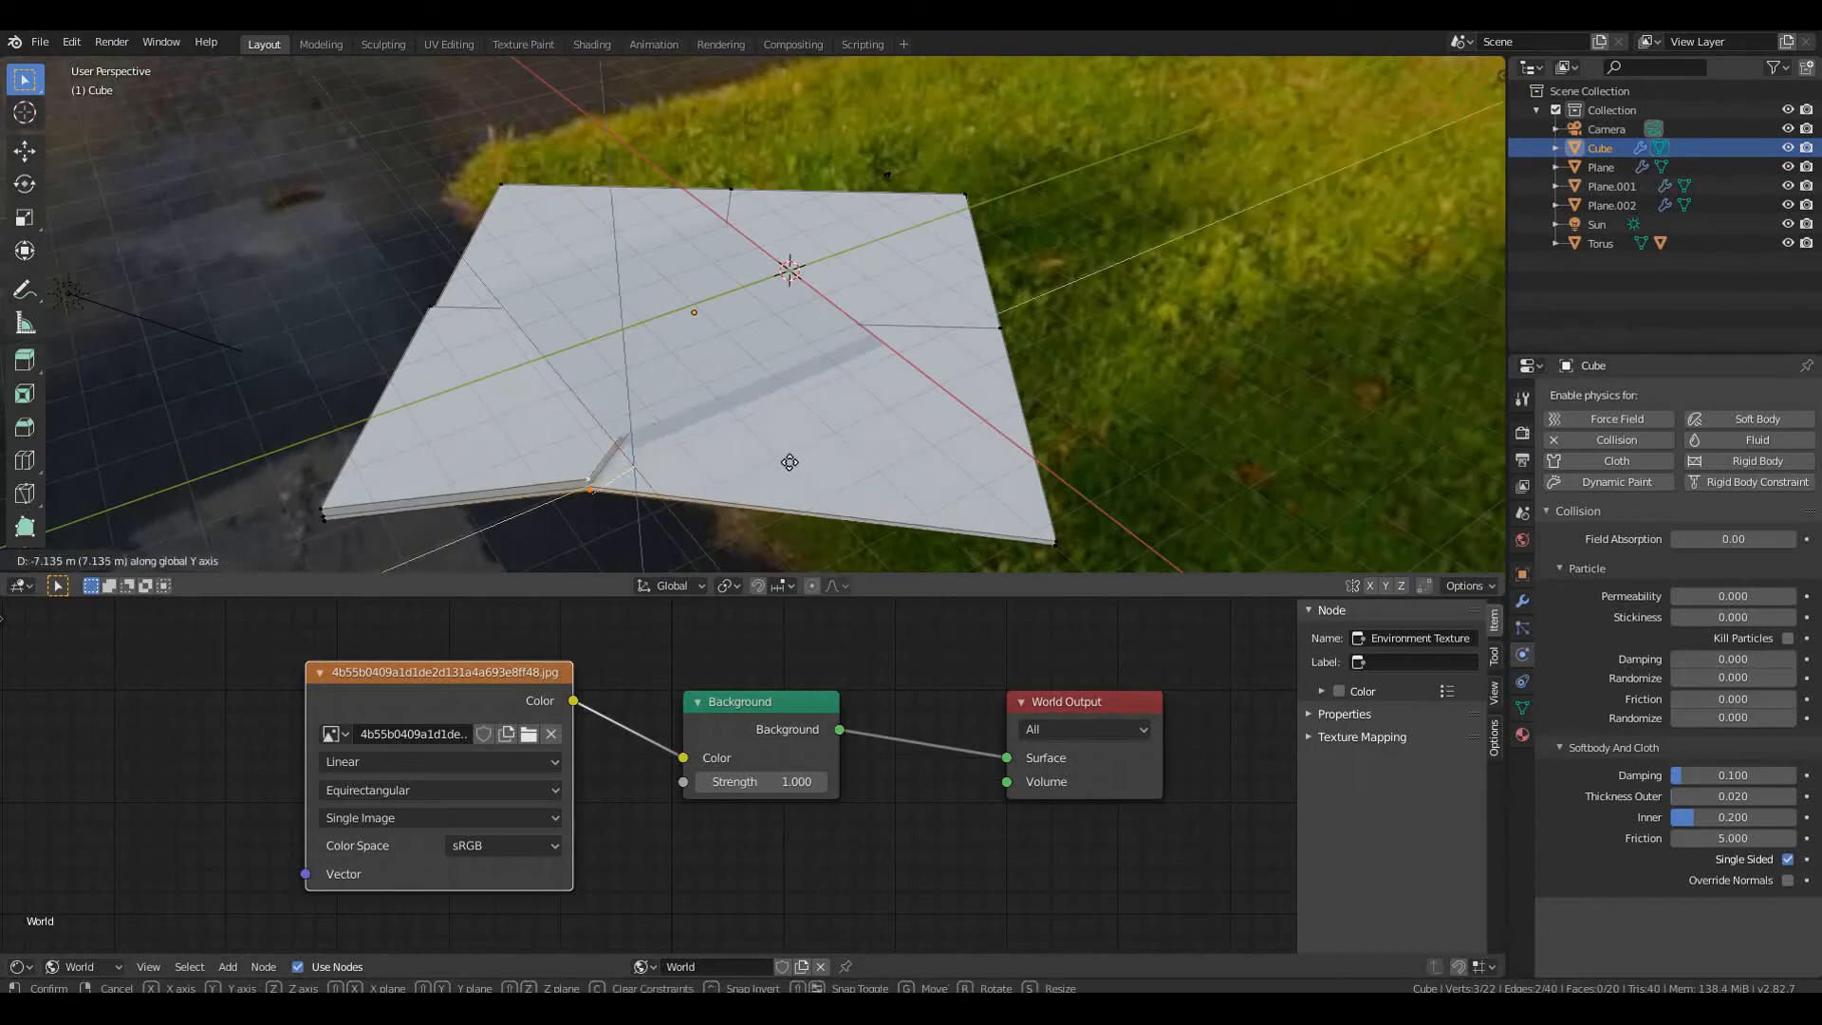
{"action": "left_click", "coordinate": [790, 461]}
Return to Object Mode, select the cloth plane and look through the camera
{"action": "key", "text": "Tab"}
{"action": "middle_click_drag", "start_coordinate": [790, 459], "coordinate": [653, 364]}
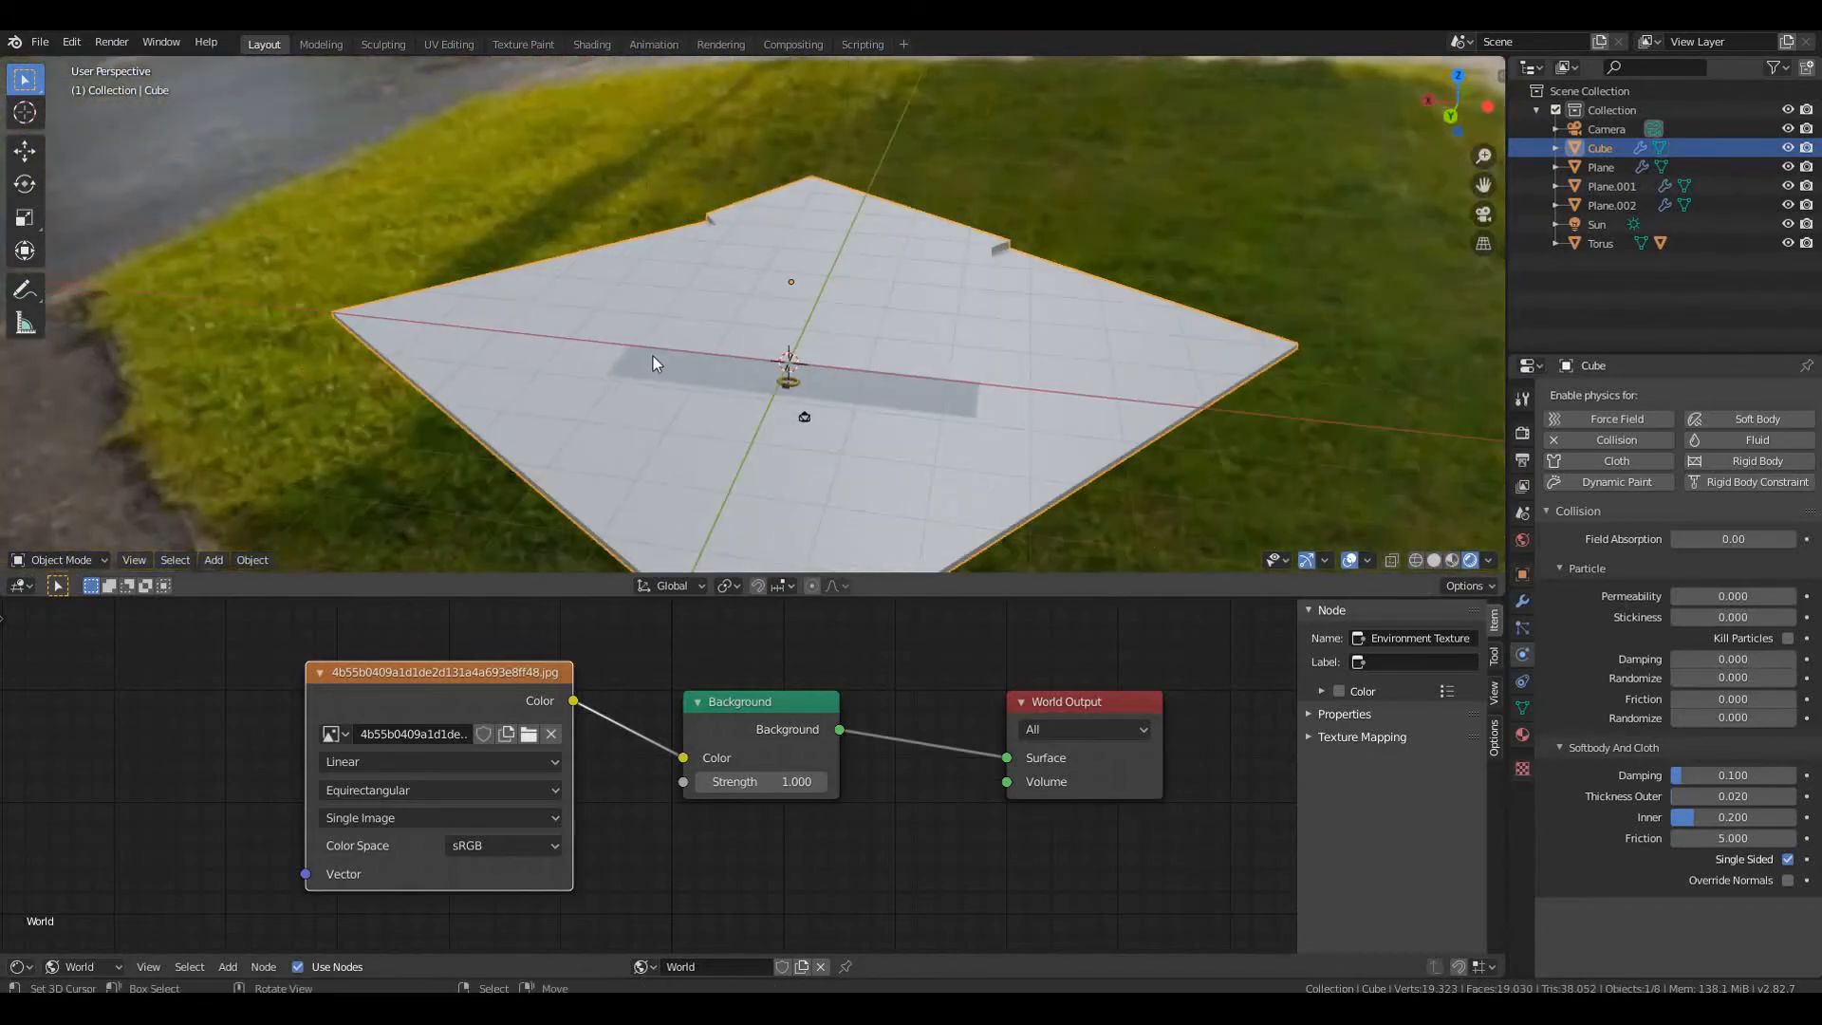
{"action": "left_click", "coordinate": [761, 328]}
{"action": "key", "text": "KP_0"}
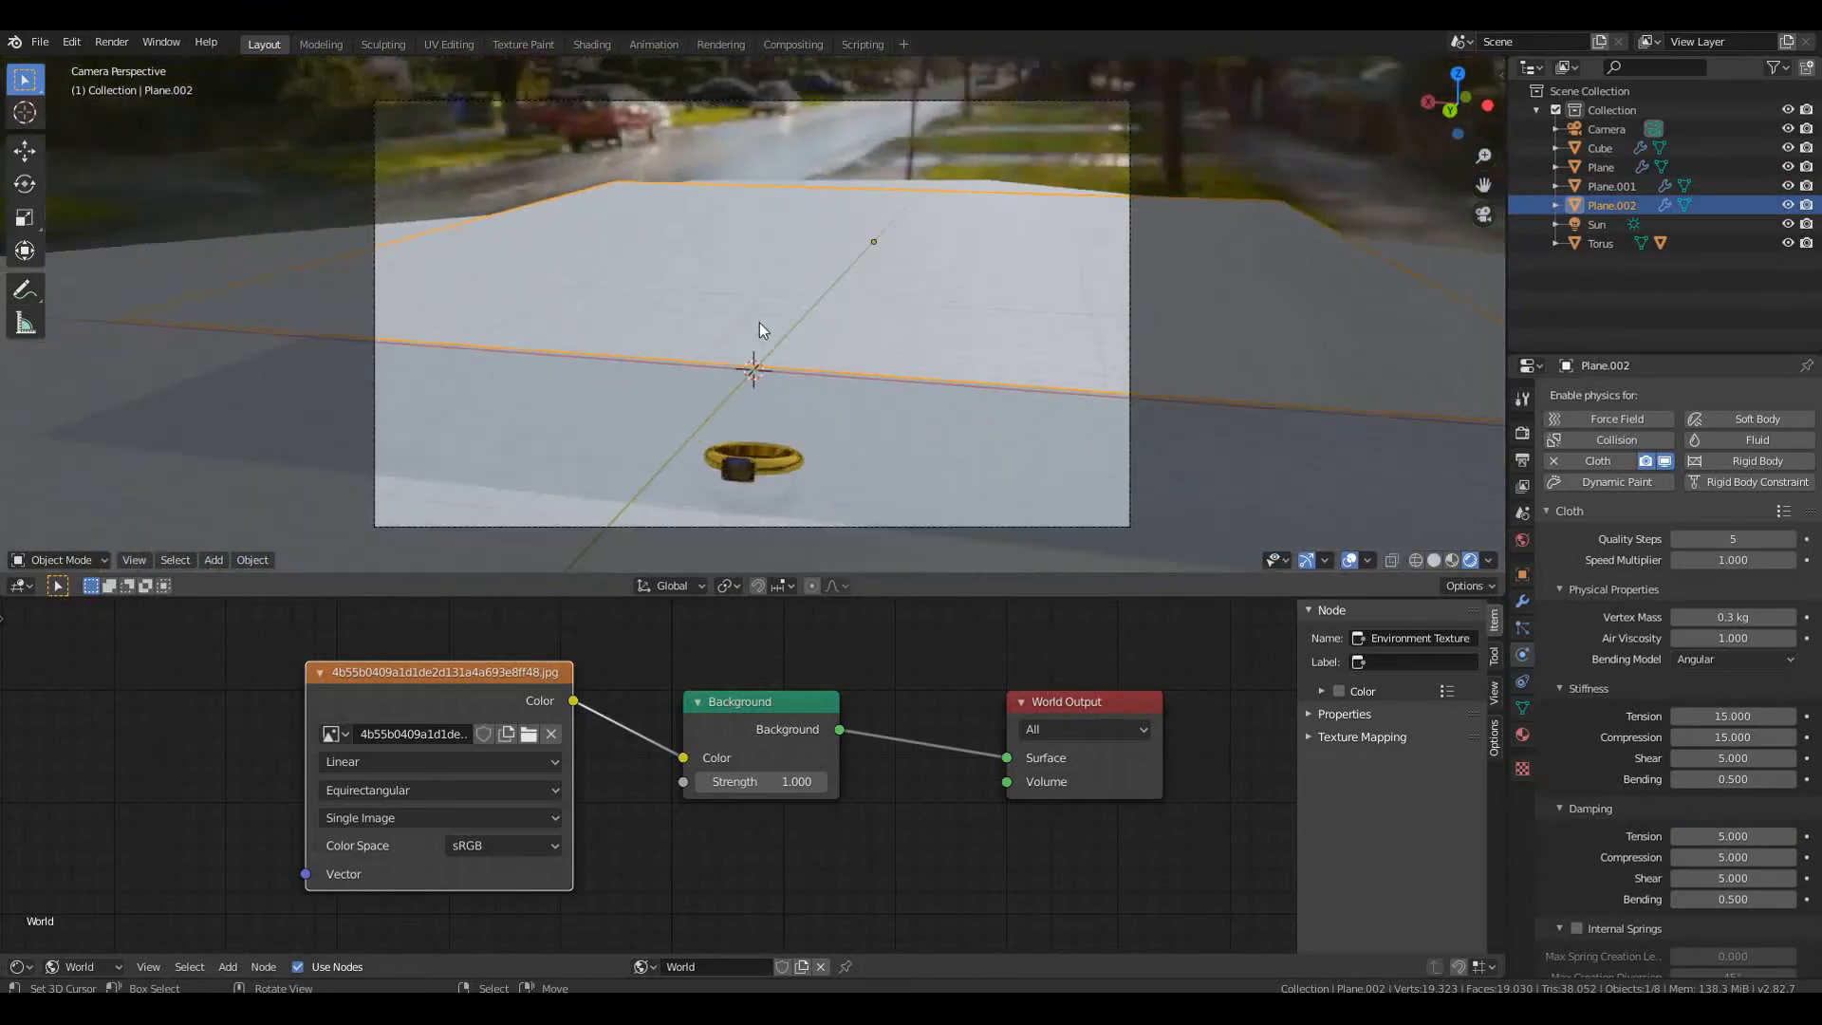
Select the camera and tilt its view down toward the gold ring with walk navigation
{"action": "left_click", "coordinate": [874, 527]}
{"action": "key", "text": "shift+grave"}
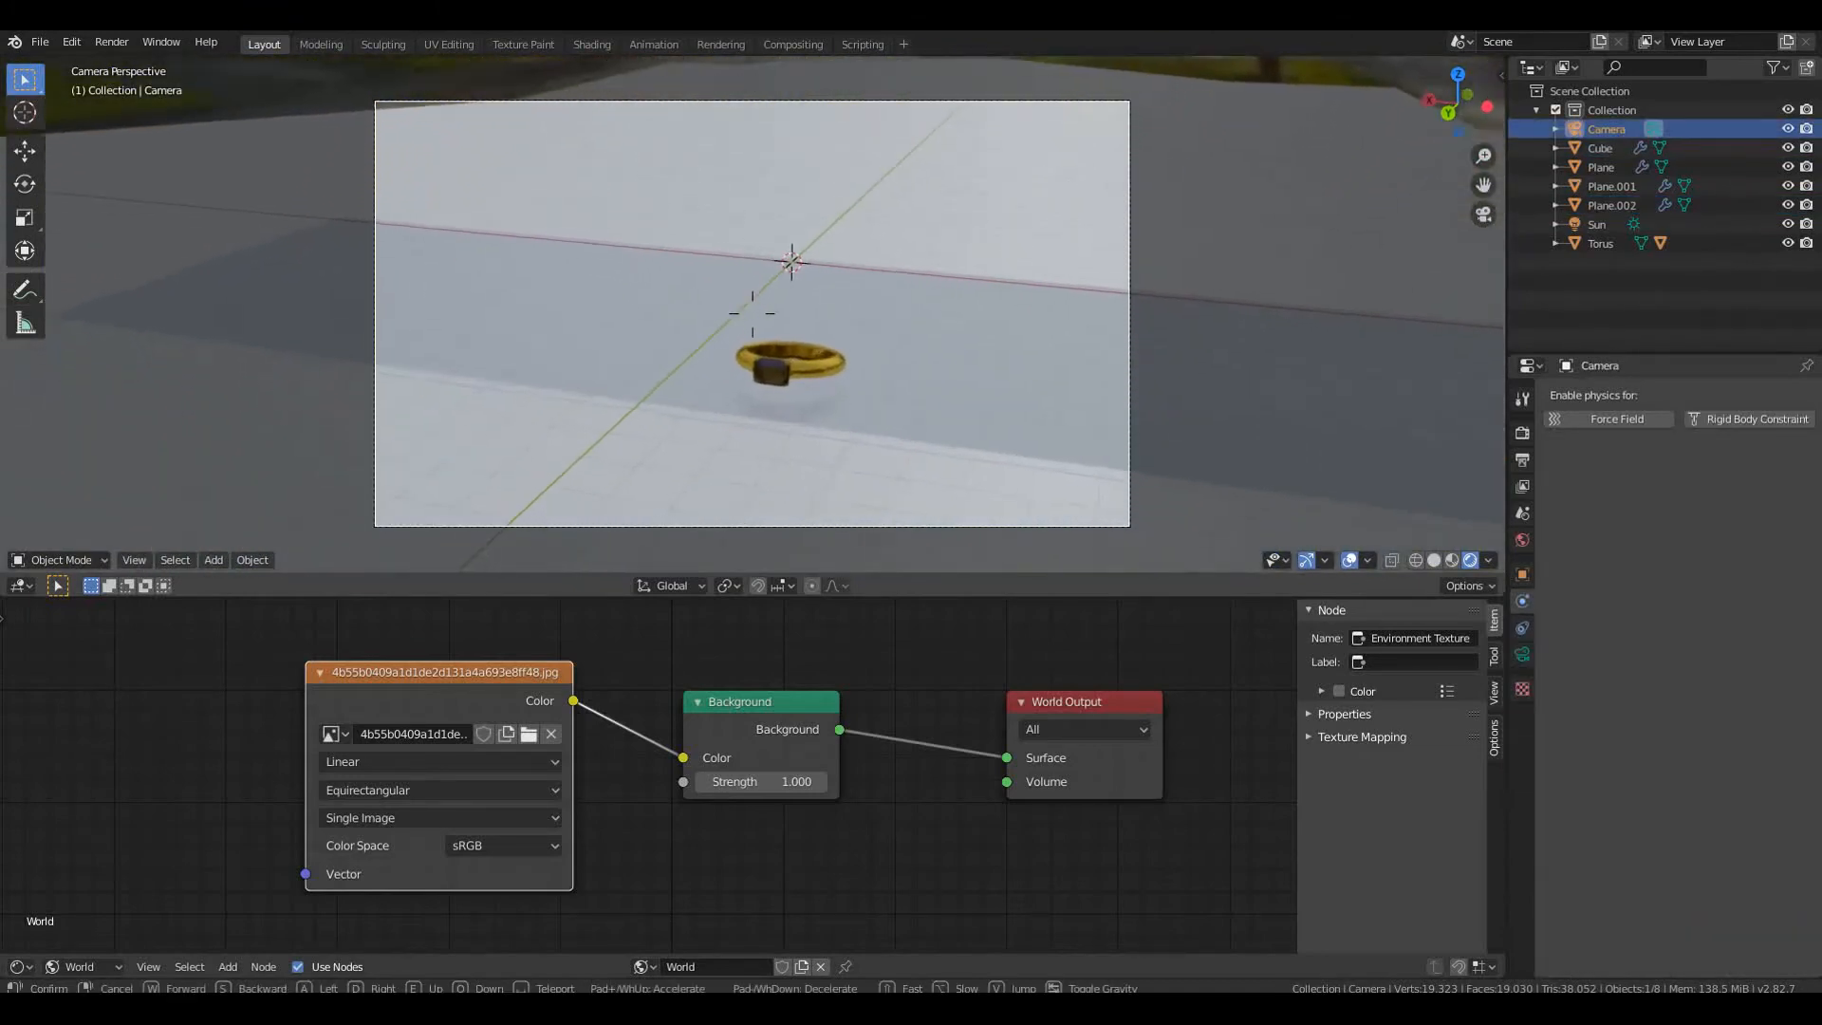
{"action": "left_click", "coordinate": [759, 297]}
Select the cloth plane, switch the lower editor to Timeline and play the cloth simulation to frame 34
{"action": "middle_click_drag", "start_coordinate": [760, 289], "coordinate": [1192, 306]}
{"action": "scroll", "coordinate": [805, 261], "scroll_direction": "down", "scroll_amount": 5}
{"action": "left_click", "coordinate": [805, 260]}
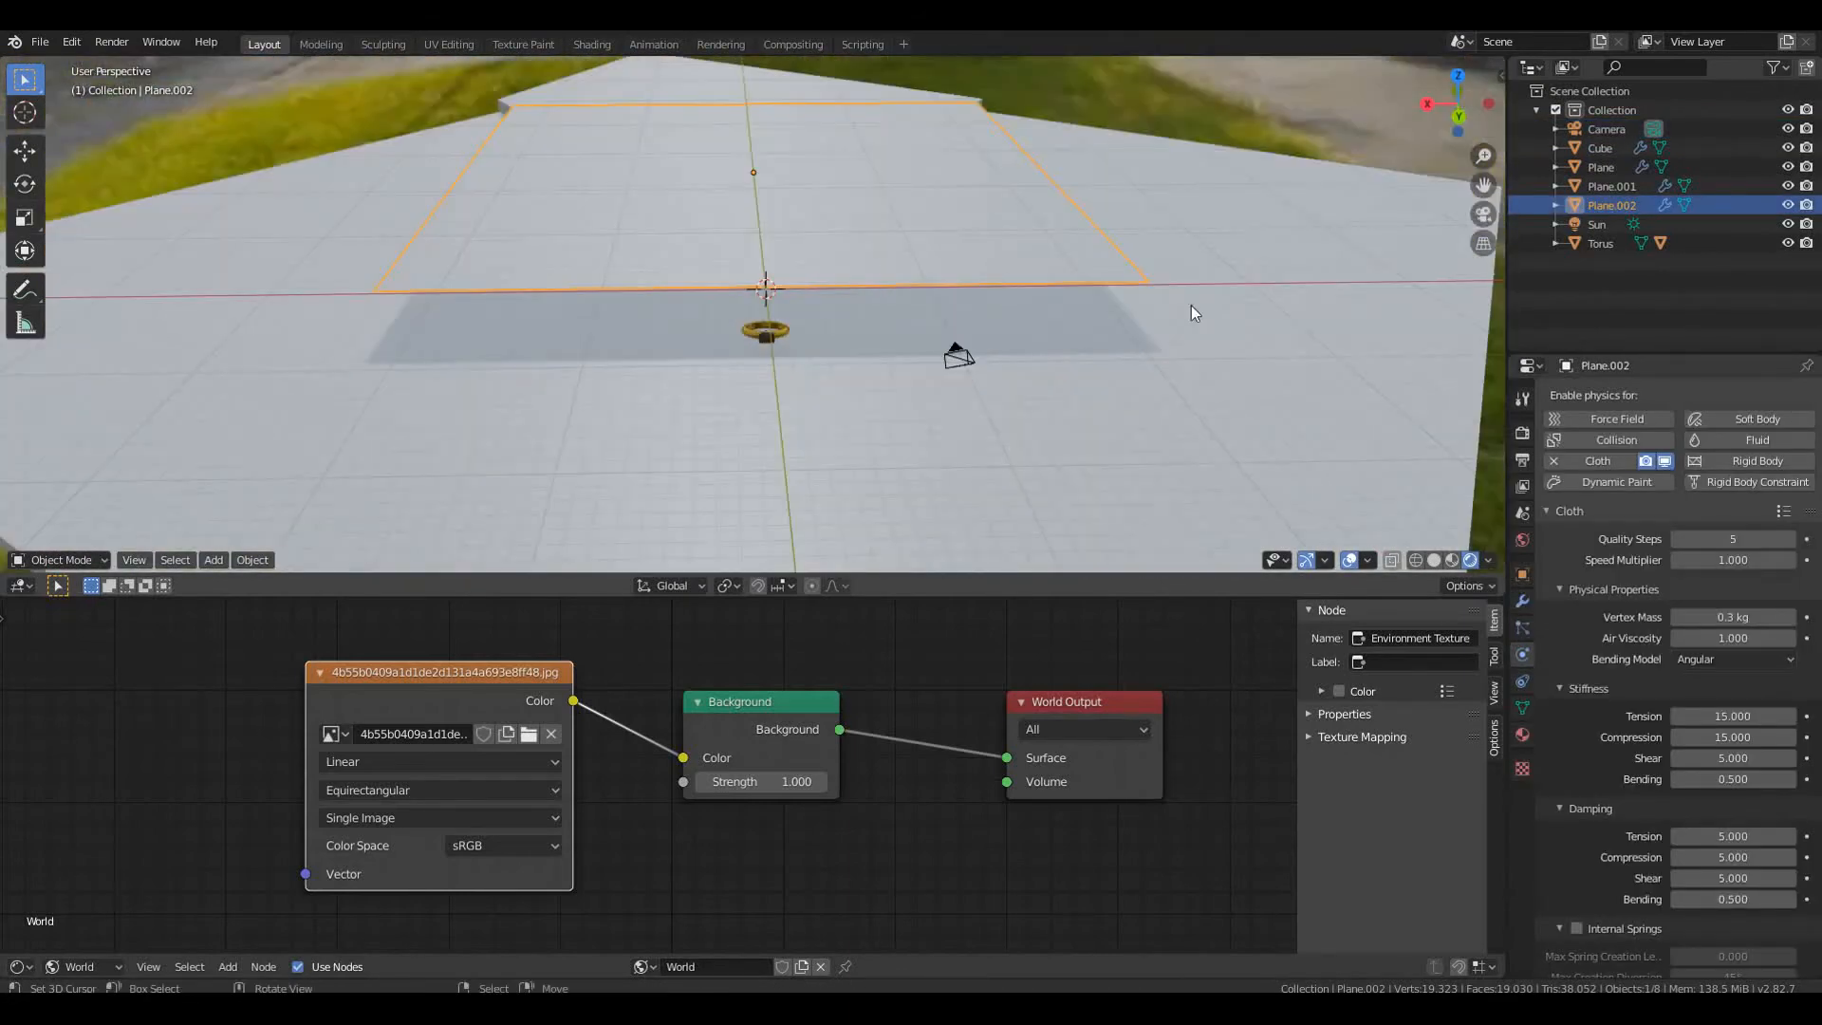
{"action": "left_click", "coordinate": [21, 967]}
{"action": "left_click", "coordinate": [254, 817]}
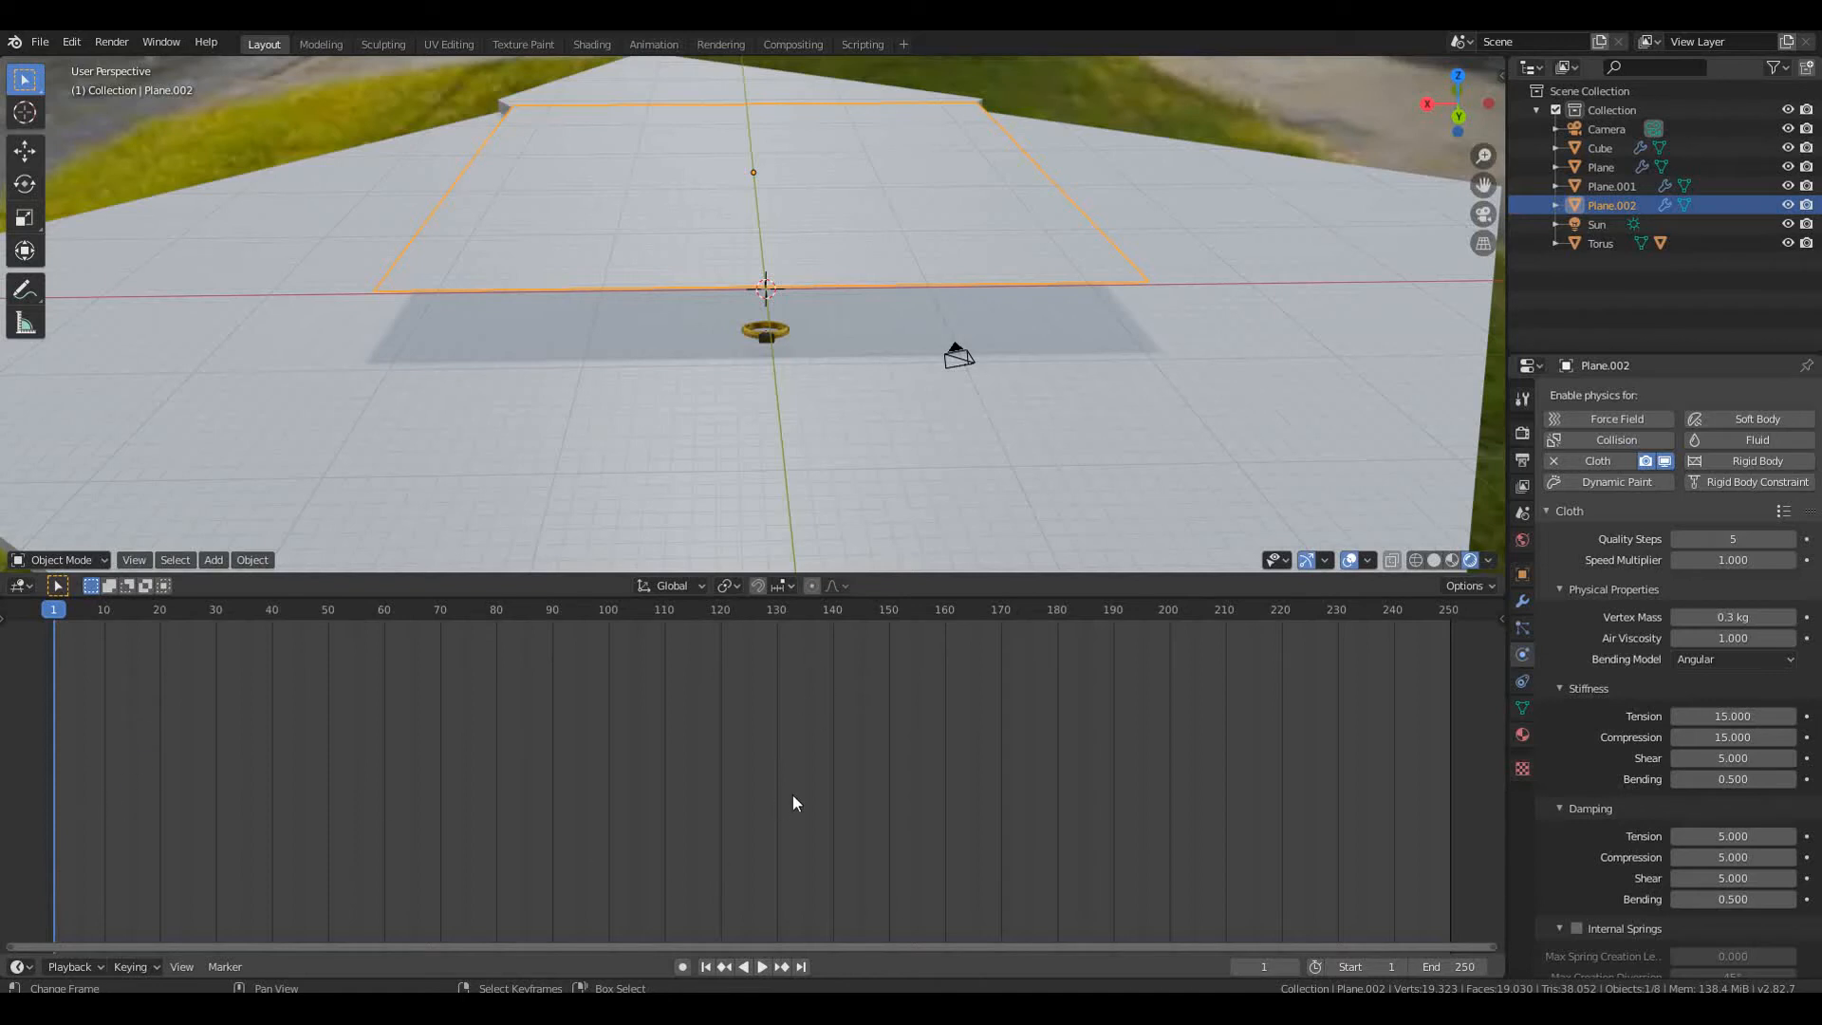
{"action": "key", "text": "space"}
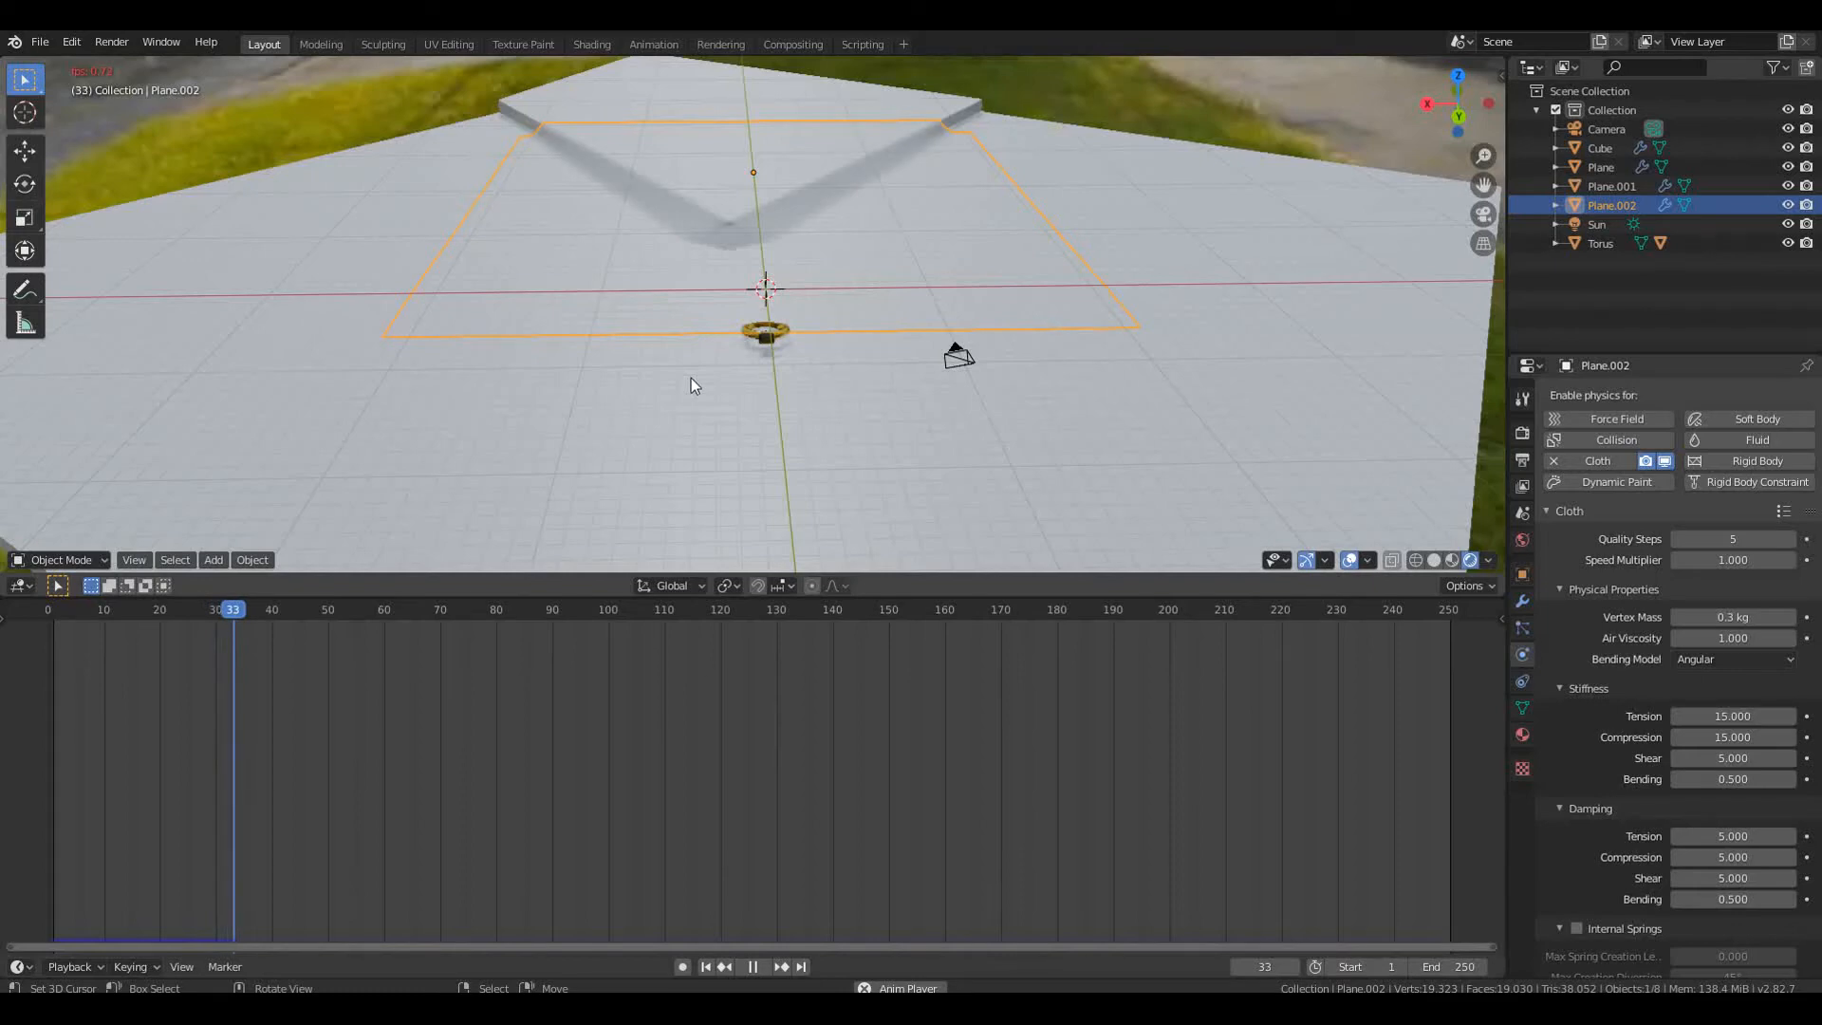
{"action": "key", "text": "space"}
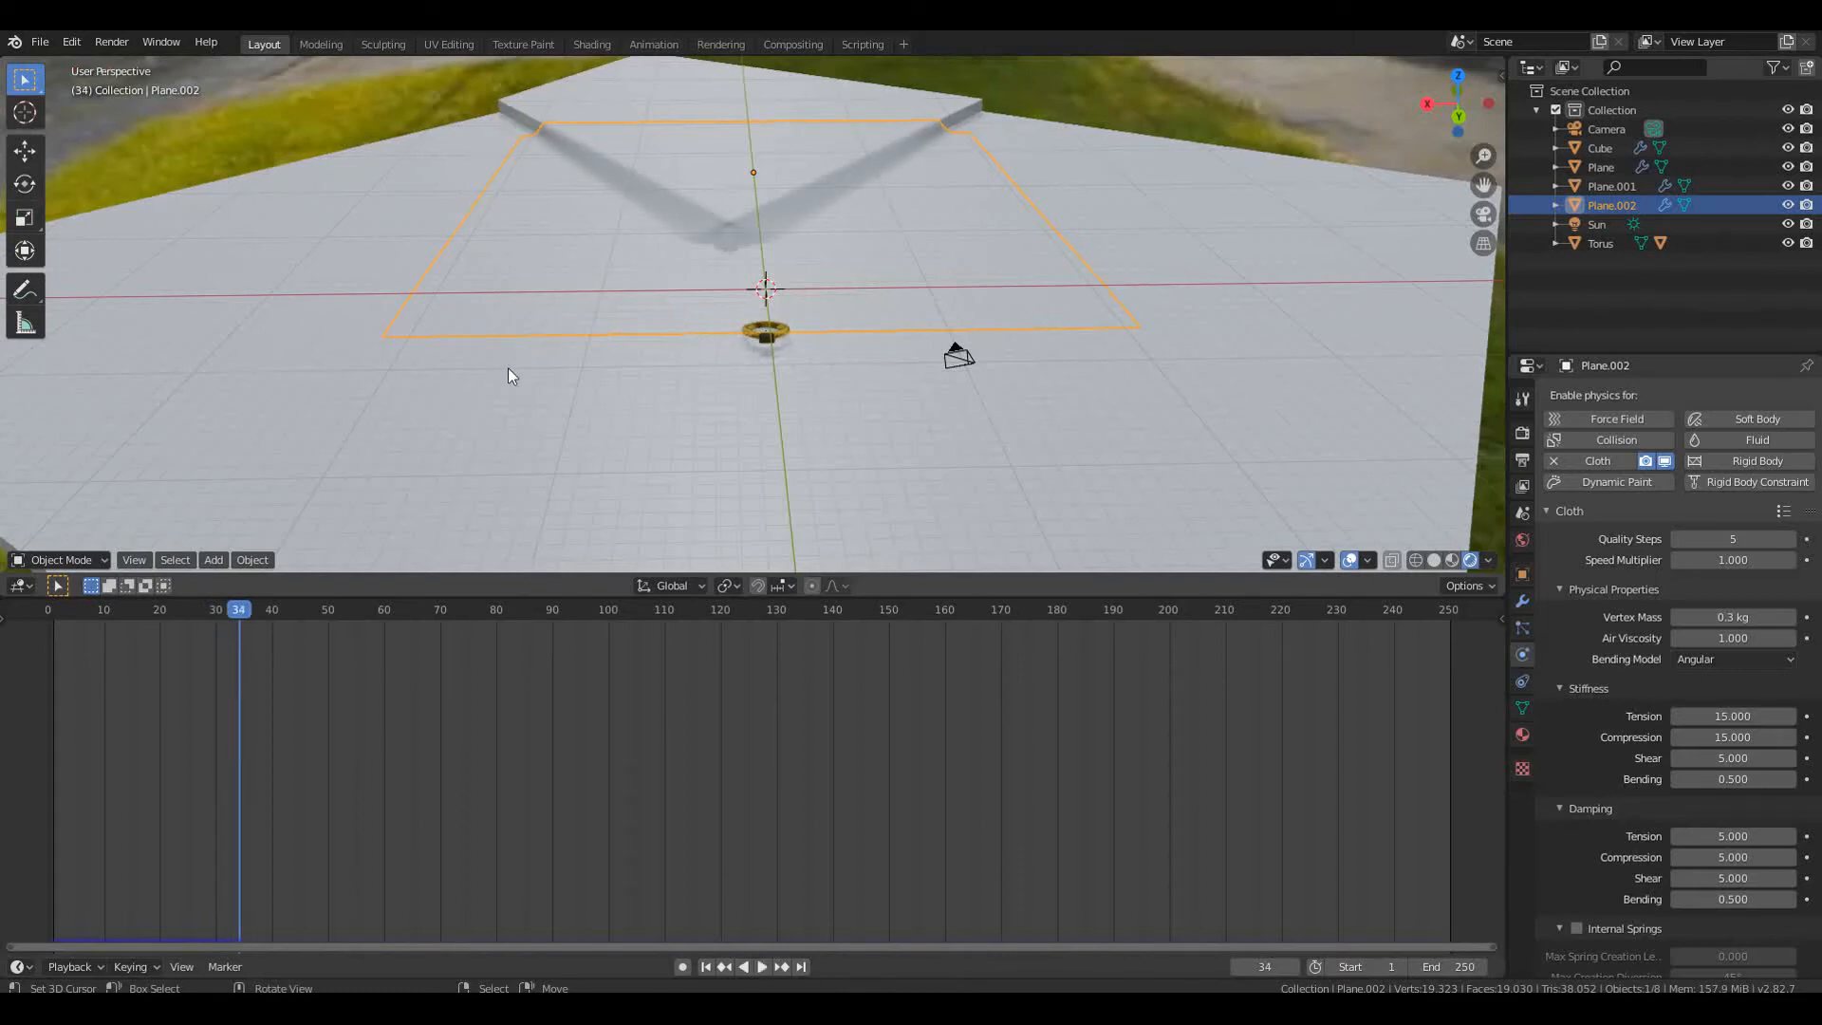
Add a centred loop cut through the raised-step half of the slab in Edit Mode
{"action": "left_click", "coordinate": [491, 404]}
{"action": "middle_click_drag", "start_coordinate": [492, 405], "coordinate": [659, 377]}
{"action": "key", "text": "Tab"}
{"action": "key", "text": "ctrl+r"}
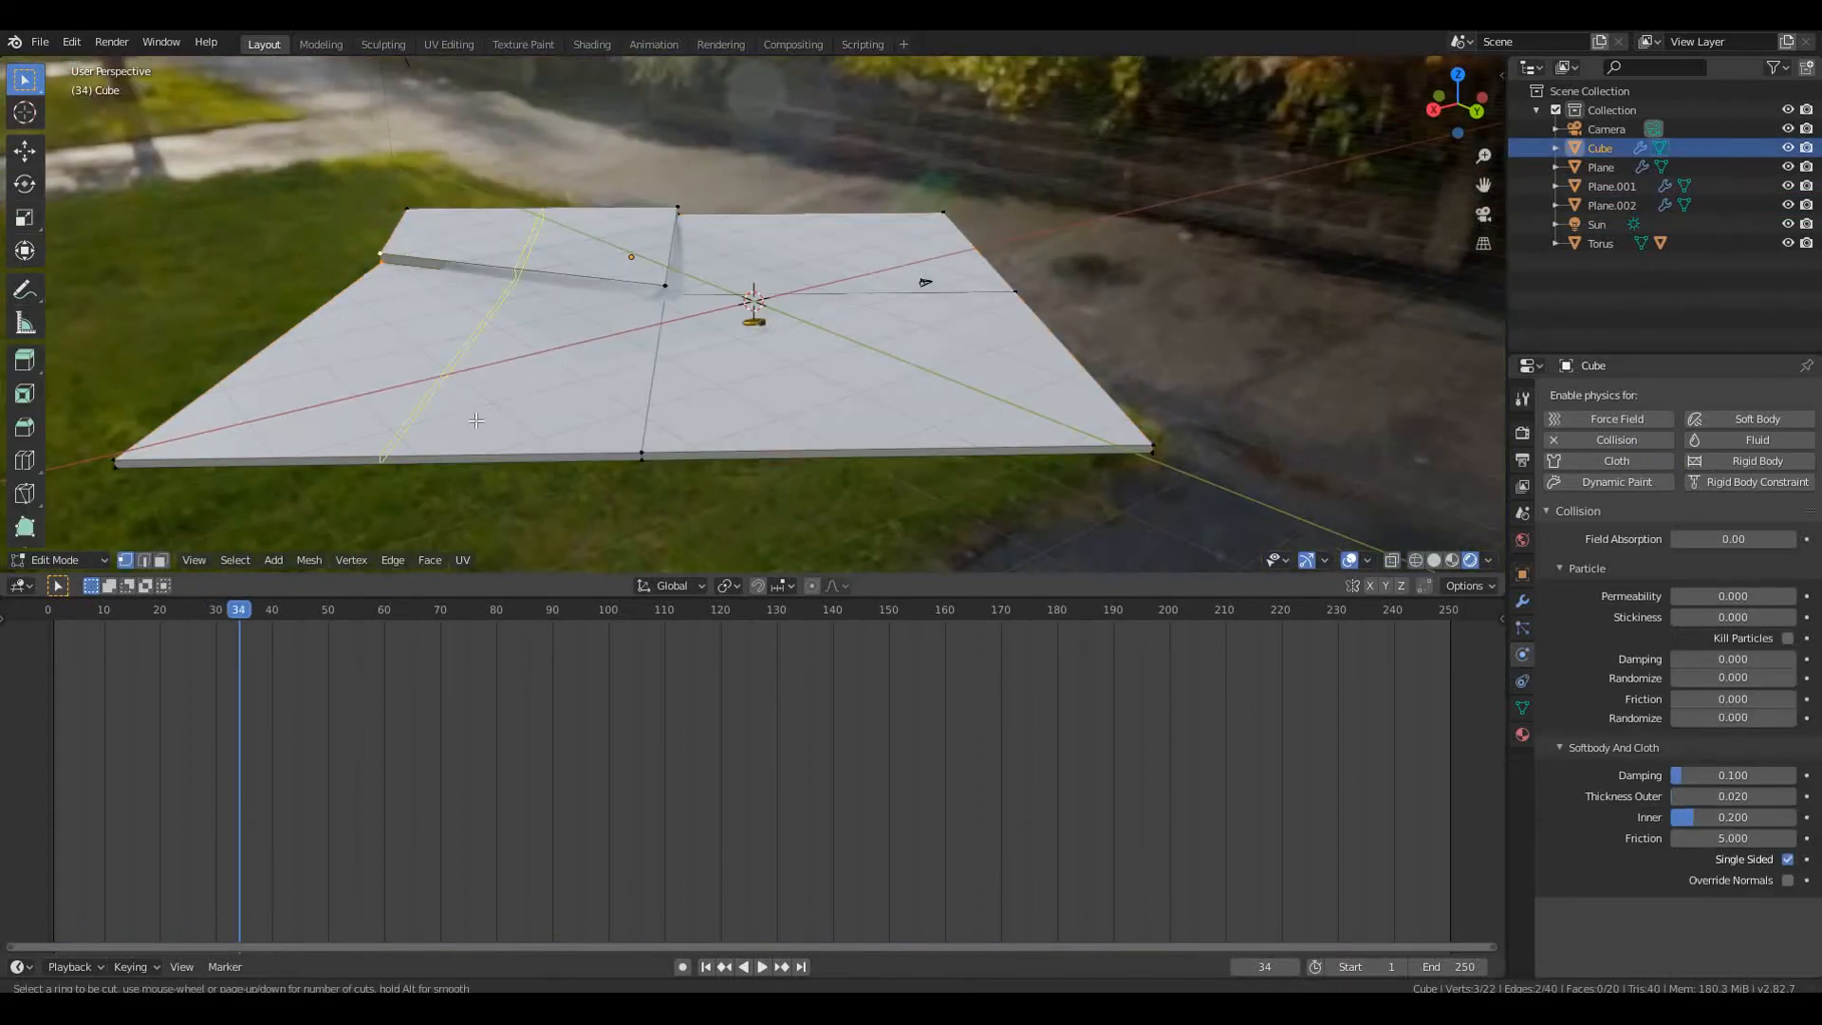
{"action": "left_click", "coordinate": [460, 437]}
{"action": "left_click", "coordinate": [460, 437]}
{"action": "left_click", "coordinate": [520, 266]}
{"action": "key", "text": "g"}
{"action": "right_click", "coordinate": [513, 323]}
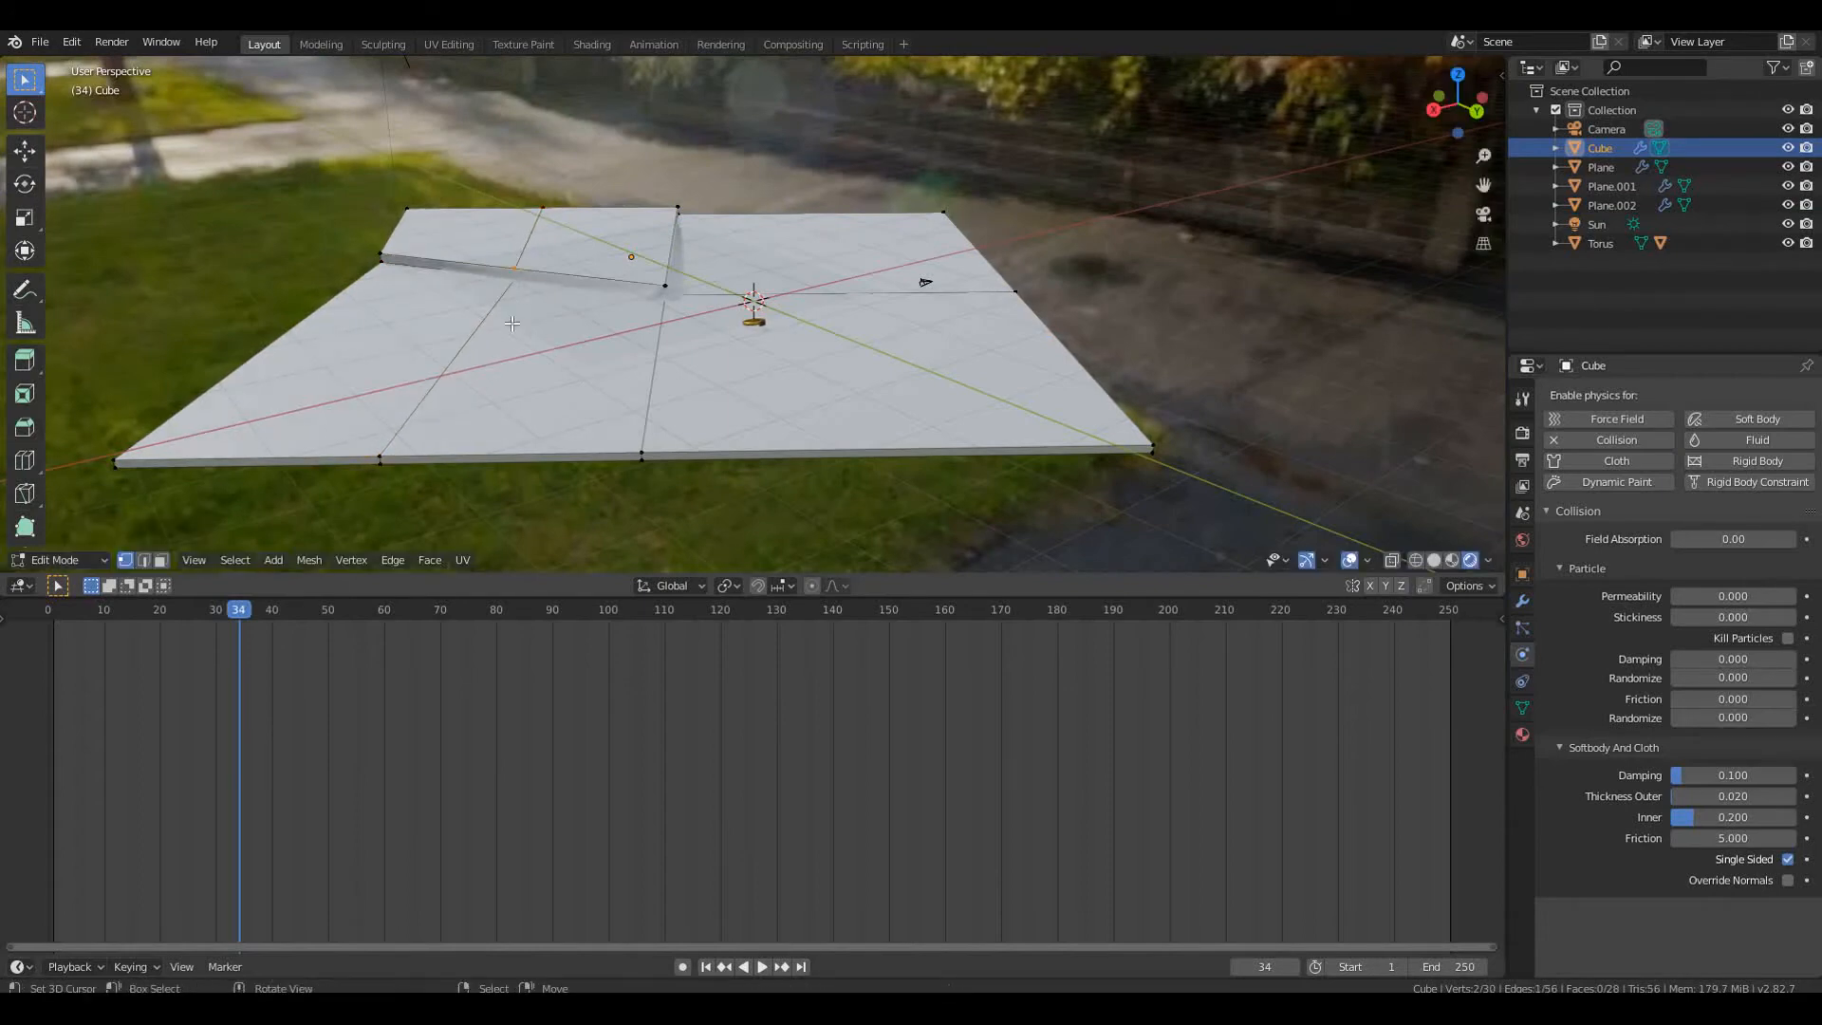
Add a second loop cut between the first cut and the inner end of the slab's raised step
{"action": "key", "text": "ctrl+r"}
{"action": "left_click", "coordinate": [570, 302]}
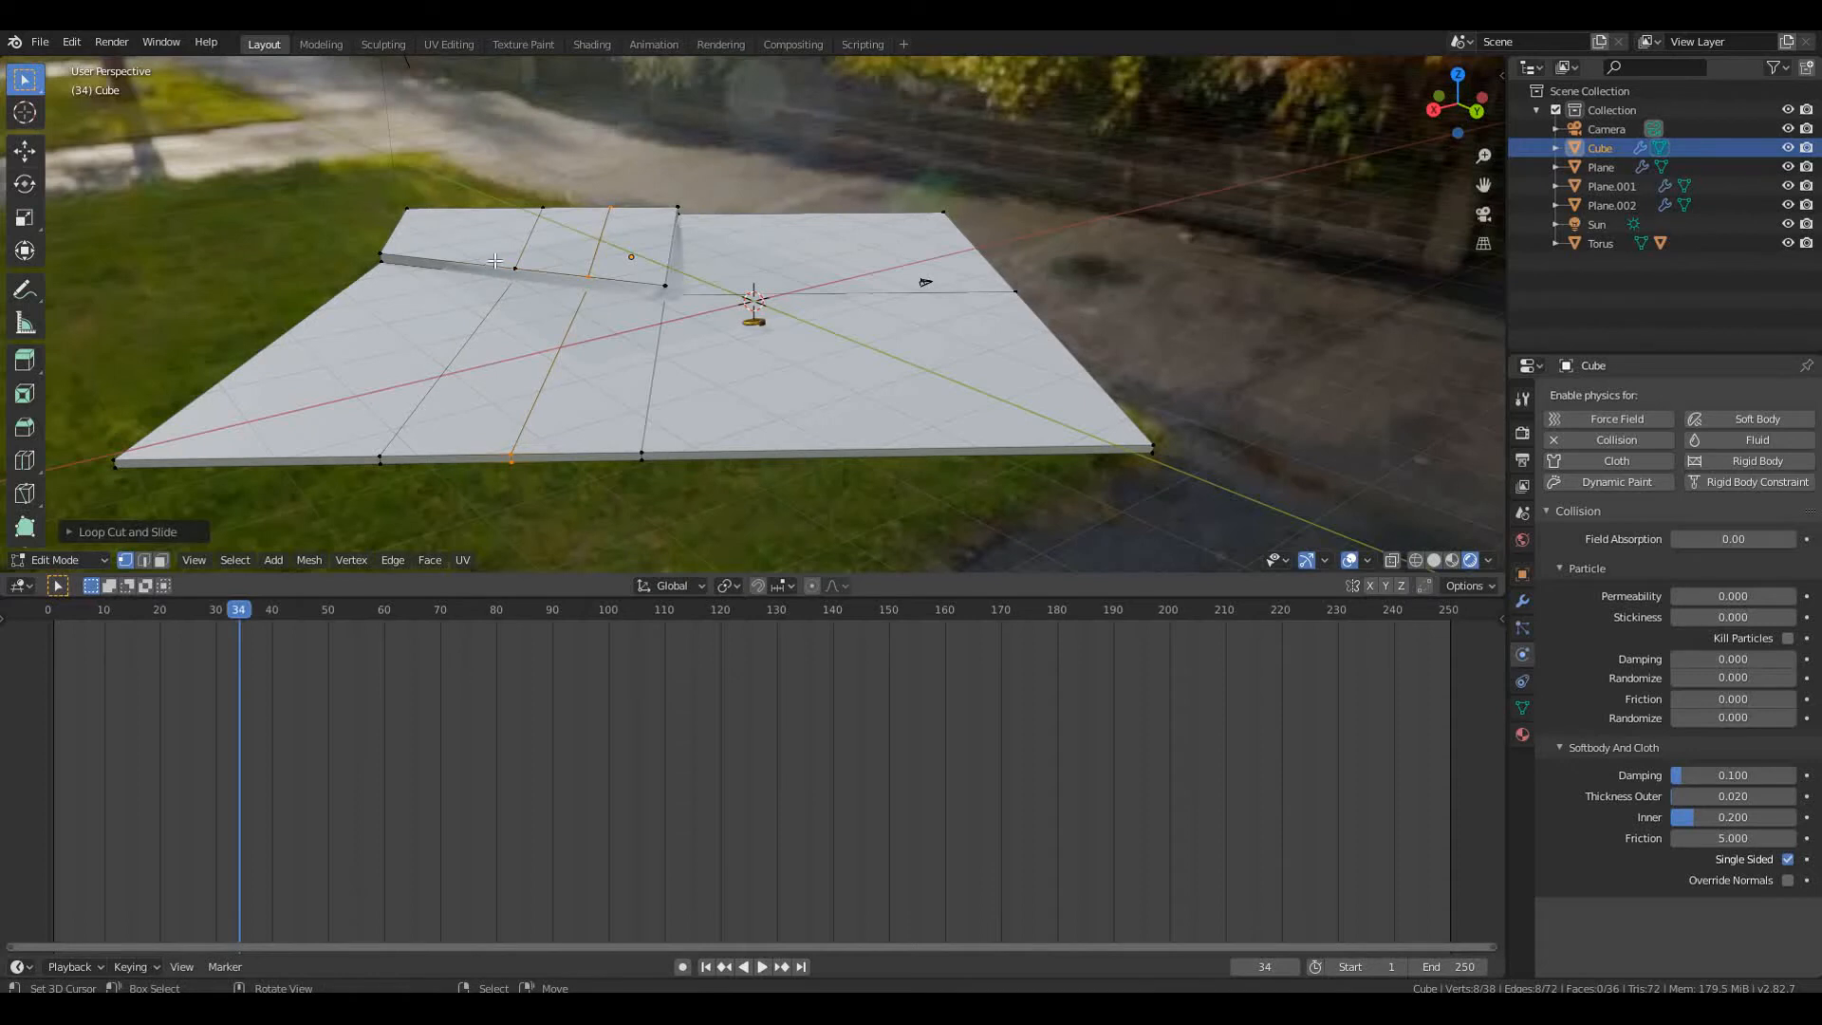
Move the step-edge vertices at the first loop cut outward in X and Y into a pointed corner, and return to Object Mode
{"action": "key", "text": "g"}
{"action": "key", "text": "z"}
{"action": "left_click", "coordinate": [490, 389]}
{"action": "key", "text": "g"}
{"action": "key", "text": "z"}
{"action": "key", "text": "y"}
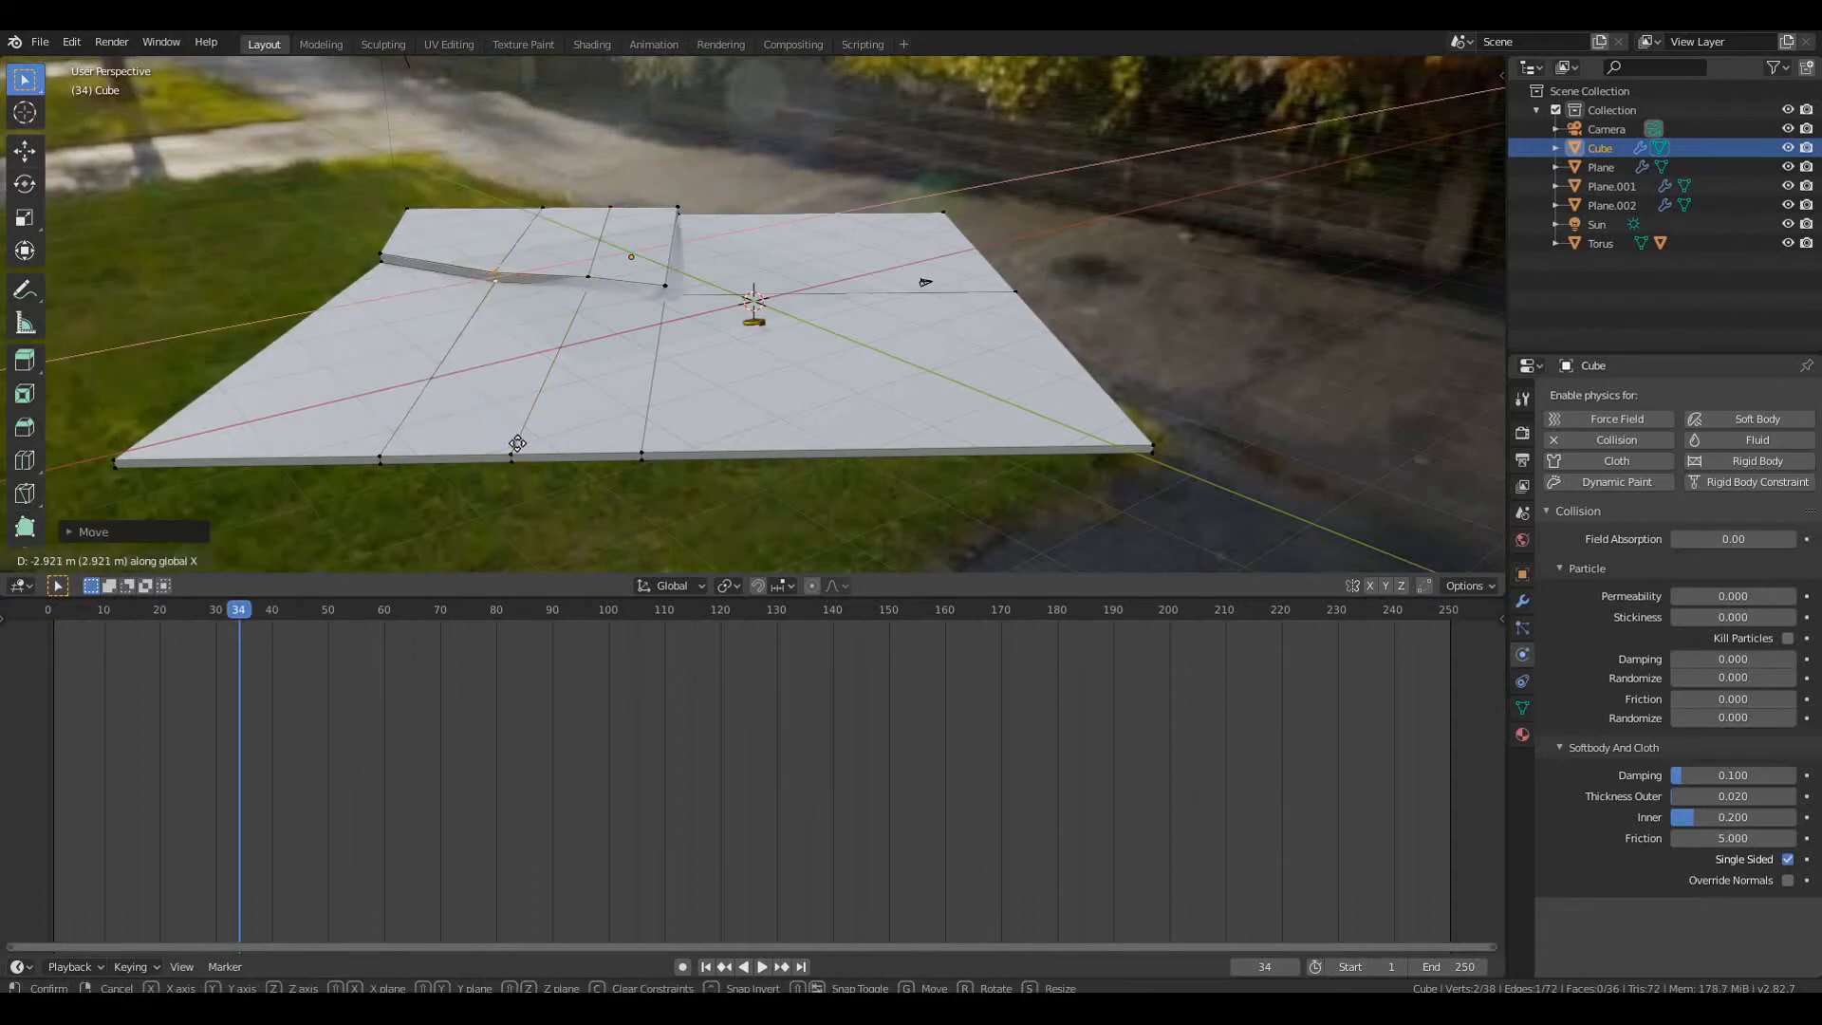
{"action": "left_click", "coordinate": [578, 481]}
{"action": "key", "text": "g"}
{"action": "key", "text": "x"}
{"action": "left_click", "coordinate": [509, 461]}
{"action": "key", "text": "Tab"}
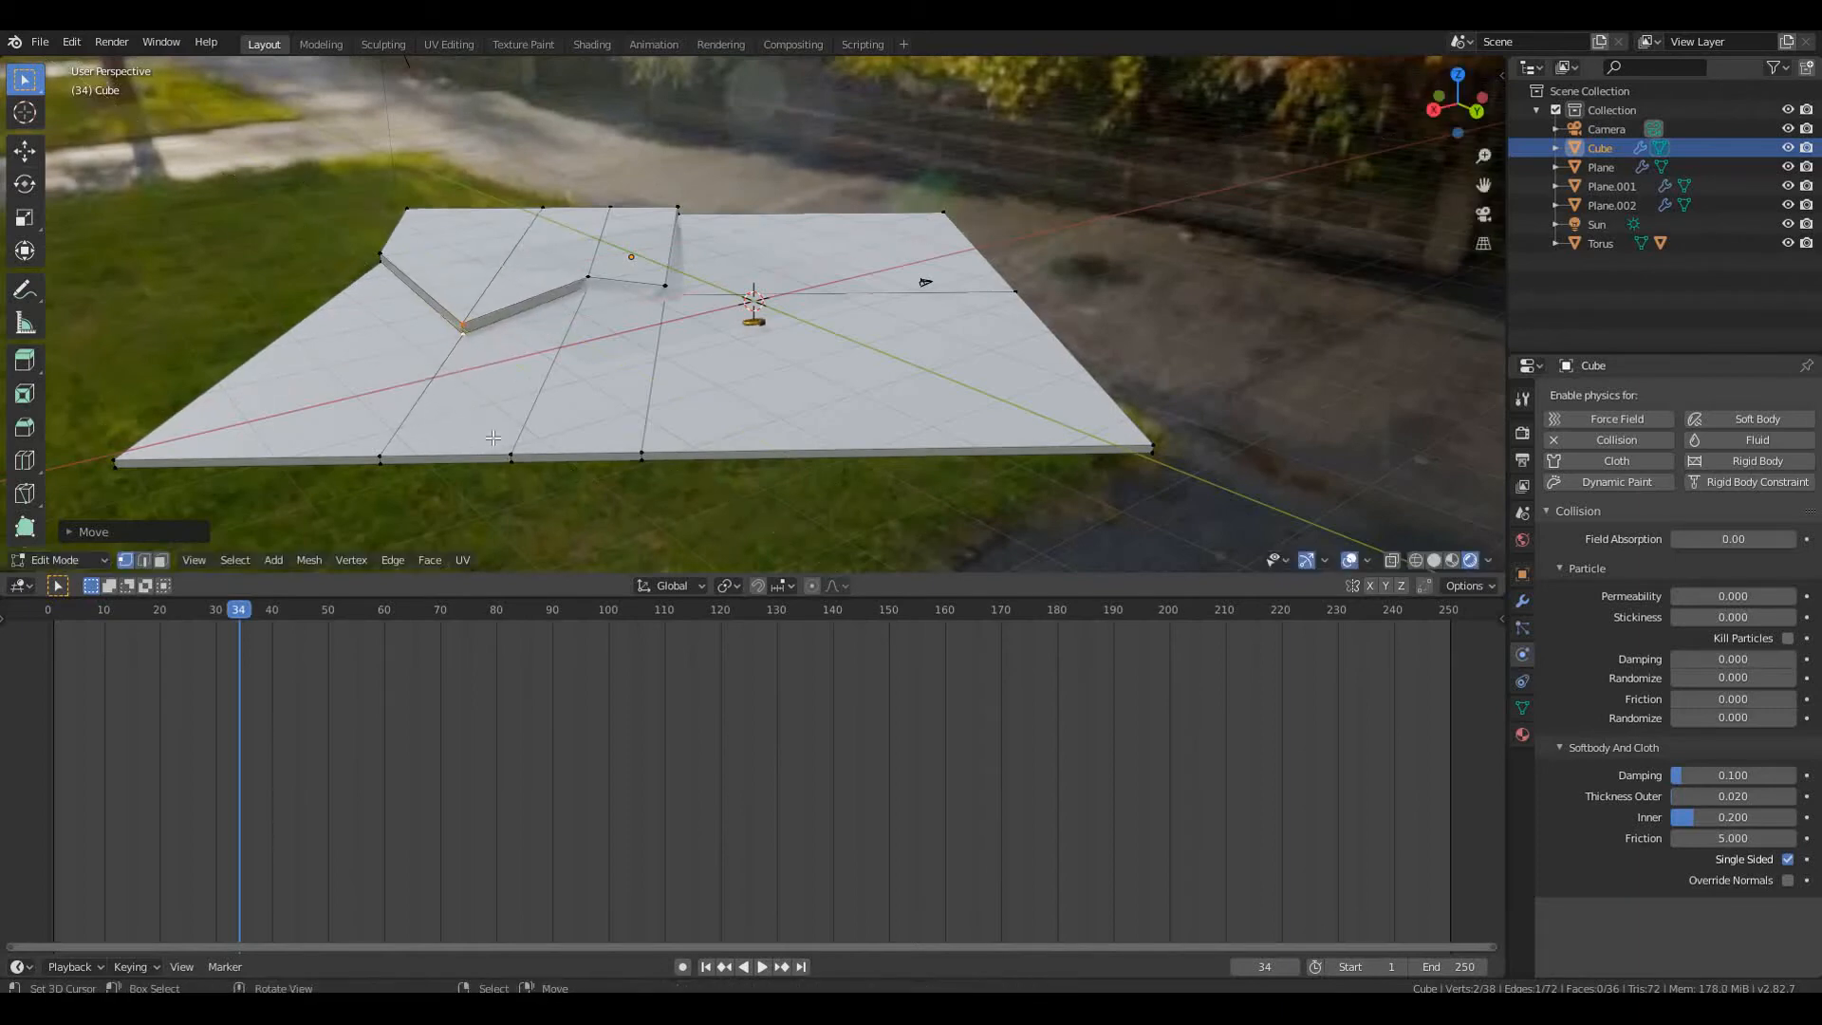
Select the cloth plane and replay its simulation from frame 0 to frame 35
{"action": "scroll", "coordinate": [566, 343], "scroll_direction": "up", "scroll_amount": 5}
{"action": "left_click", "coordinate": [577, 282]}
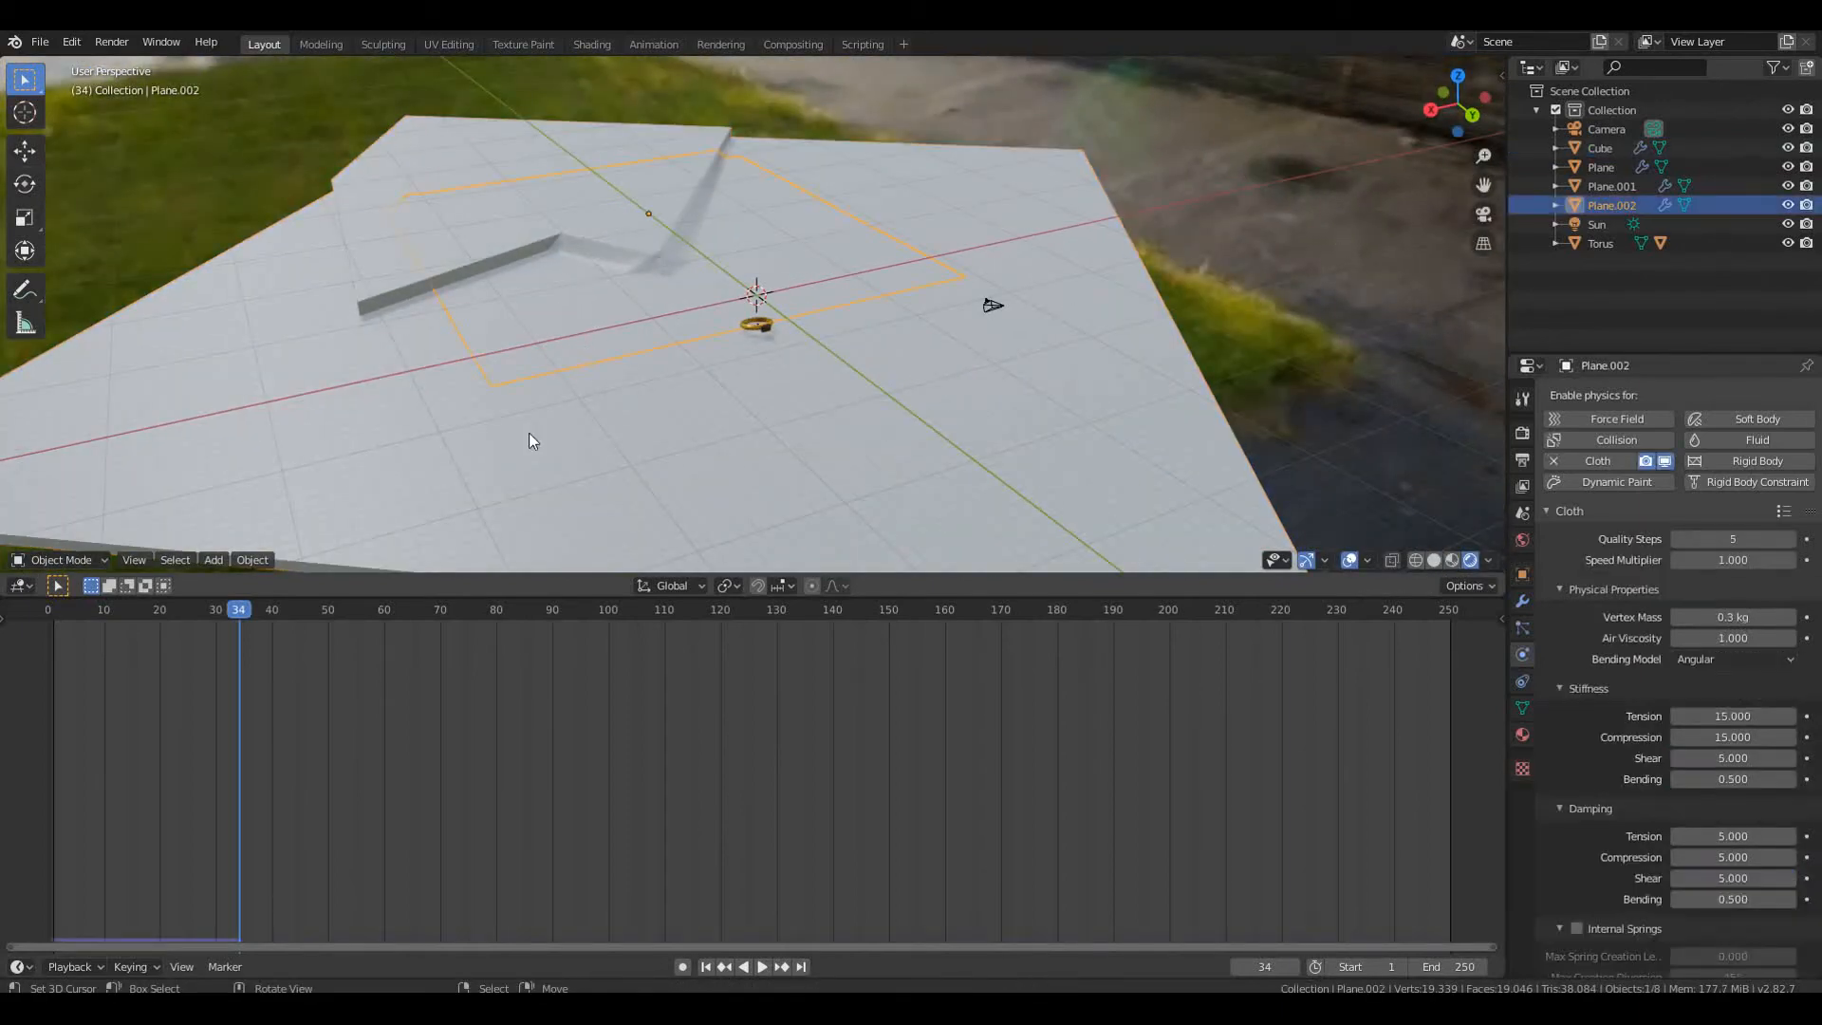
{"action": "left_click", "coordinate": [45, 657]}
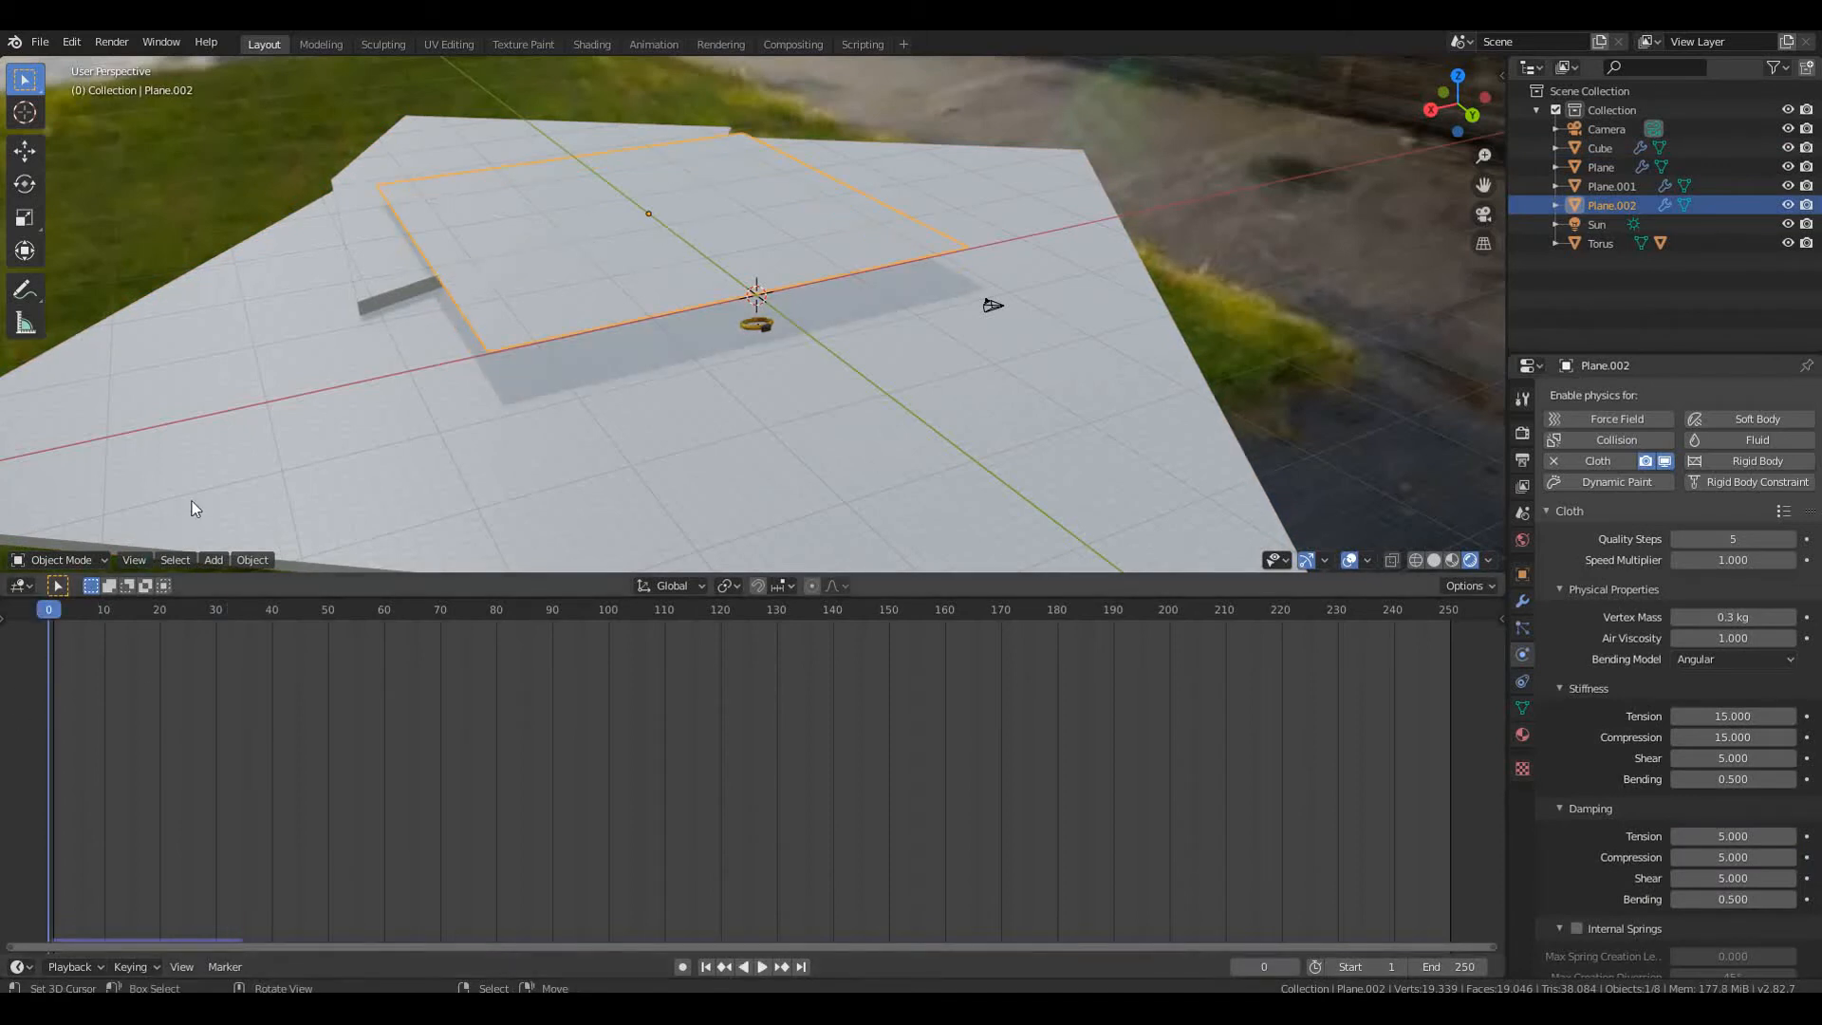
{"action": "key", "text": "space"}
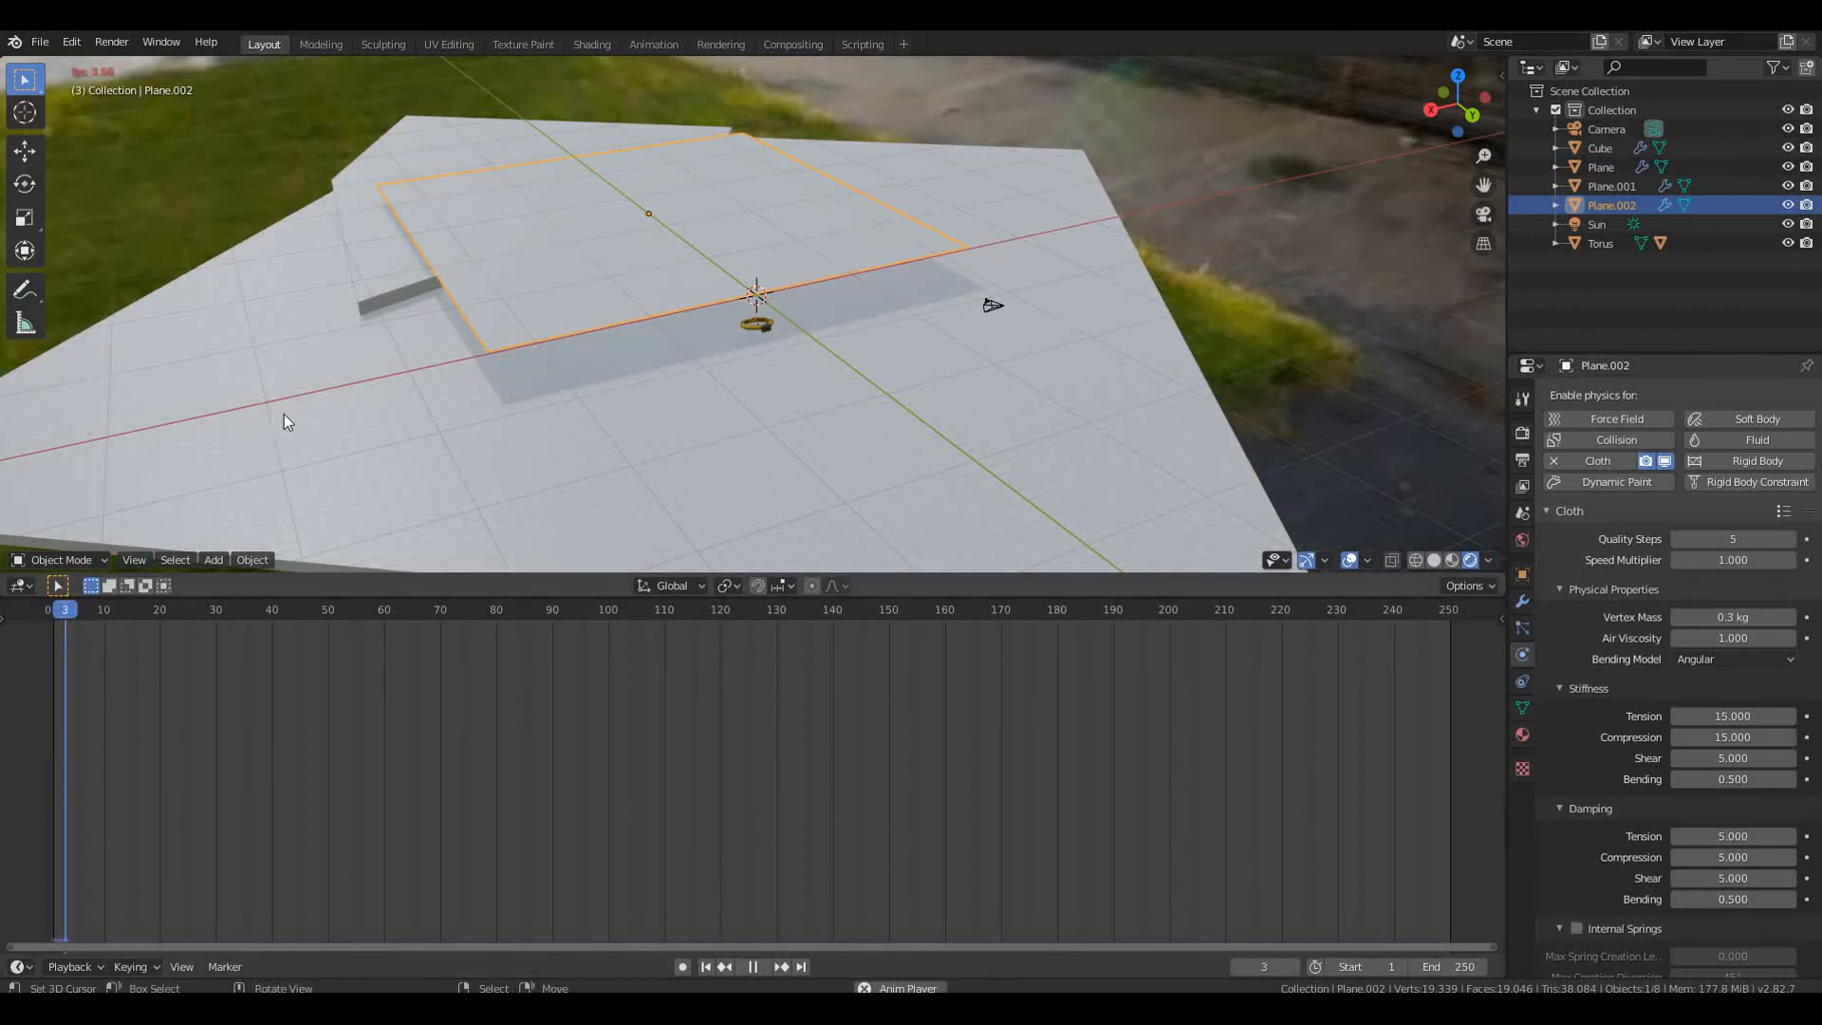
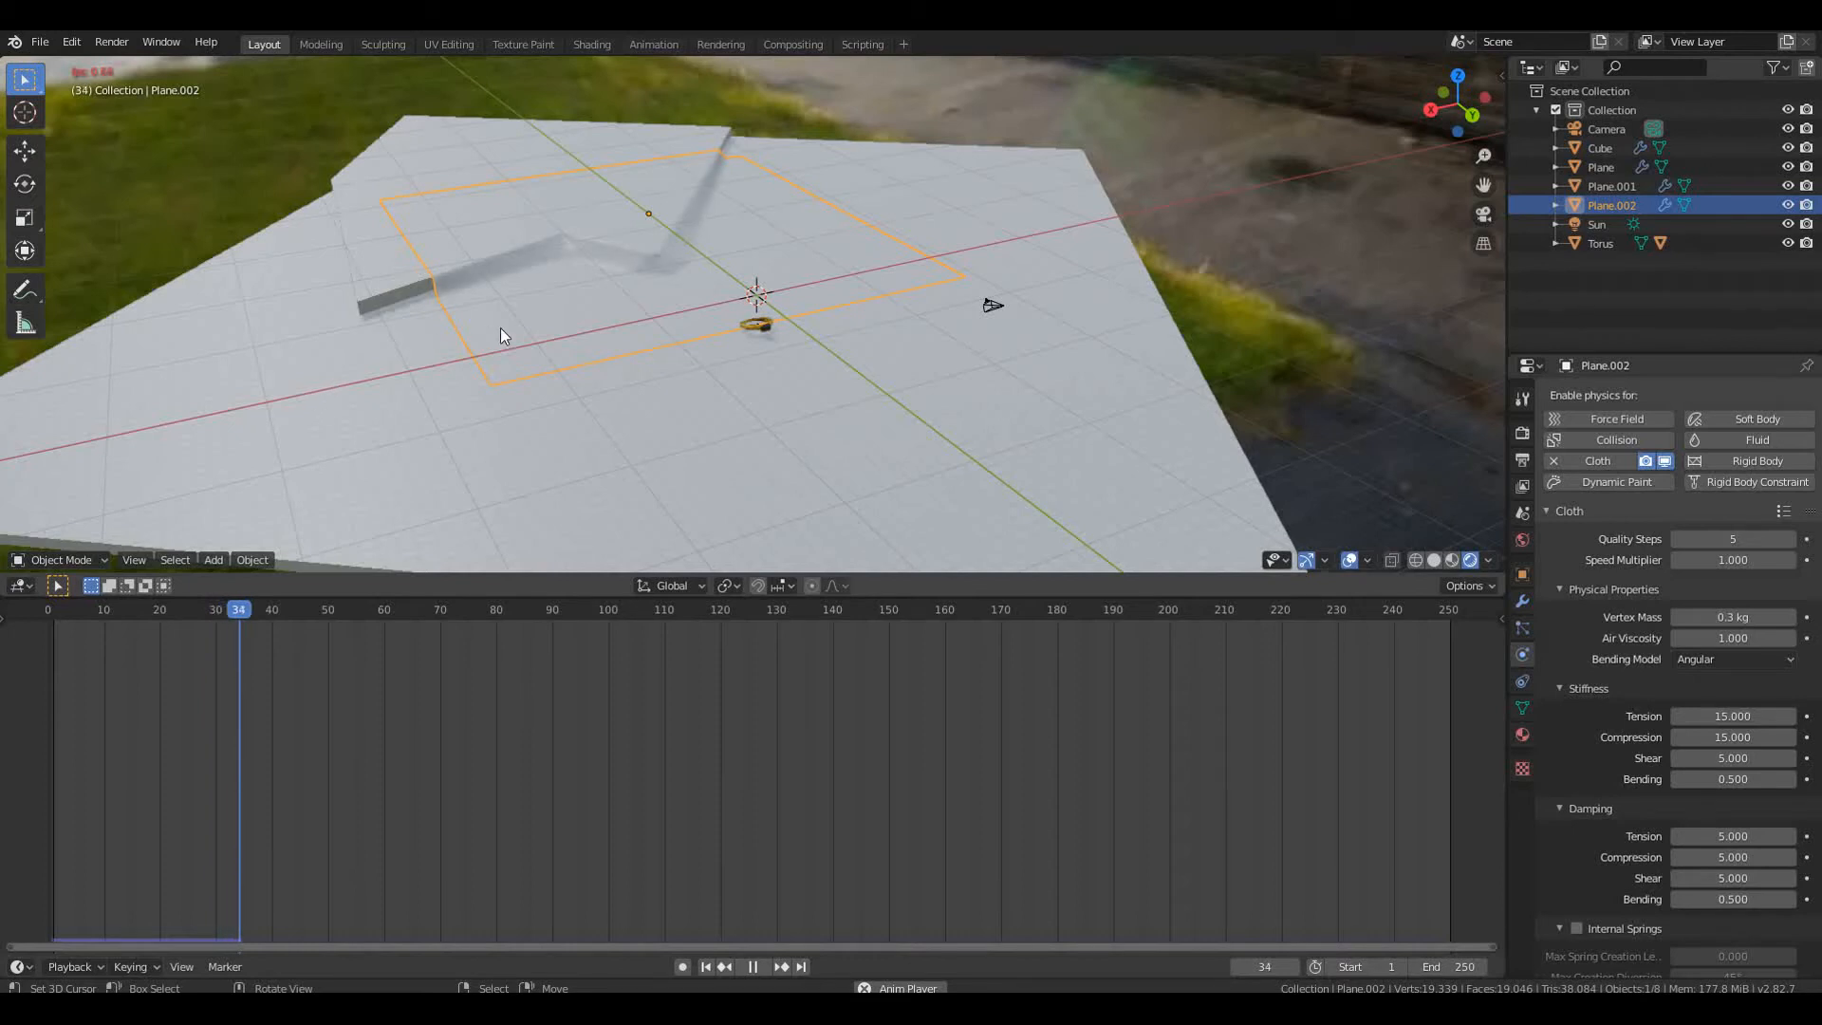
{"action": "key", "text": "space"}
Align the camera to a close view of the draped step edge and refine its framing with walk navigation
{"action": "scroll", "coordinate": [499, 327], "scroll_direction": "up", "scroll_amount": 7}
{"action": "mouse_move", "coordinate": [499, 327]}
{"action": "middle_mouse_down"}
{"action": "mouse_move", "coordinate": [607, 348]}
{"action": "mouse_move", "coordinate": [568, 387]}
{"action": "mouse_move", "coordinate": [964, 253]}
{"action": "mouse_move", "coordinate": [785, 284]}
{"action": "mouse_move", "coordinate": [749, 346]}
{"action": "mouse_move", "coordinate": [629, 329]}
{"action": "mouse_move", "coordinate": [602, 273]}
{"action": "mouse_move", "coordinate": [594, 333]}
{"action": "mouse_move", "coordinate": [655, 320]}
{"action": "middle_mouse_up"}
{"action": "scroll", "coordinate": [577, 285], "scroll_direction": "up", "scroll_amount": 2}
{"action": "key", "text": "ctrl+alt+KP_0"}
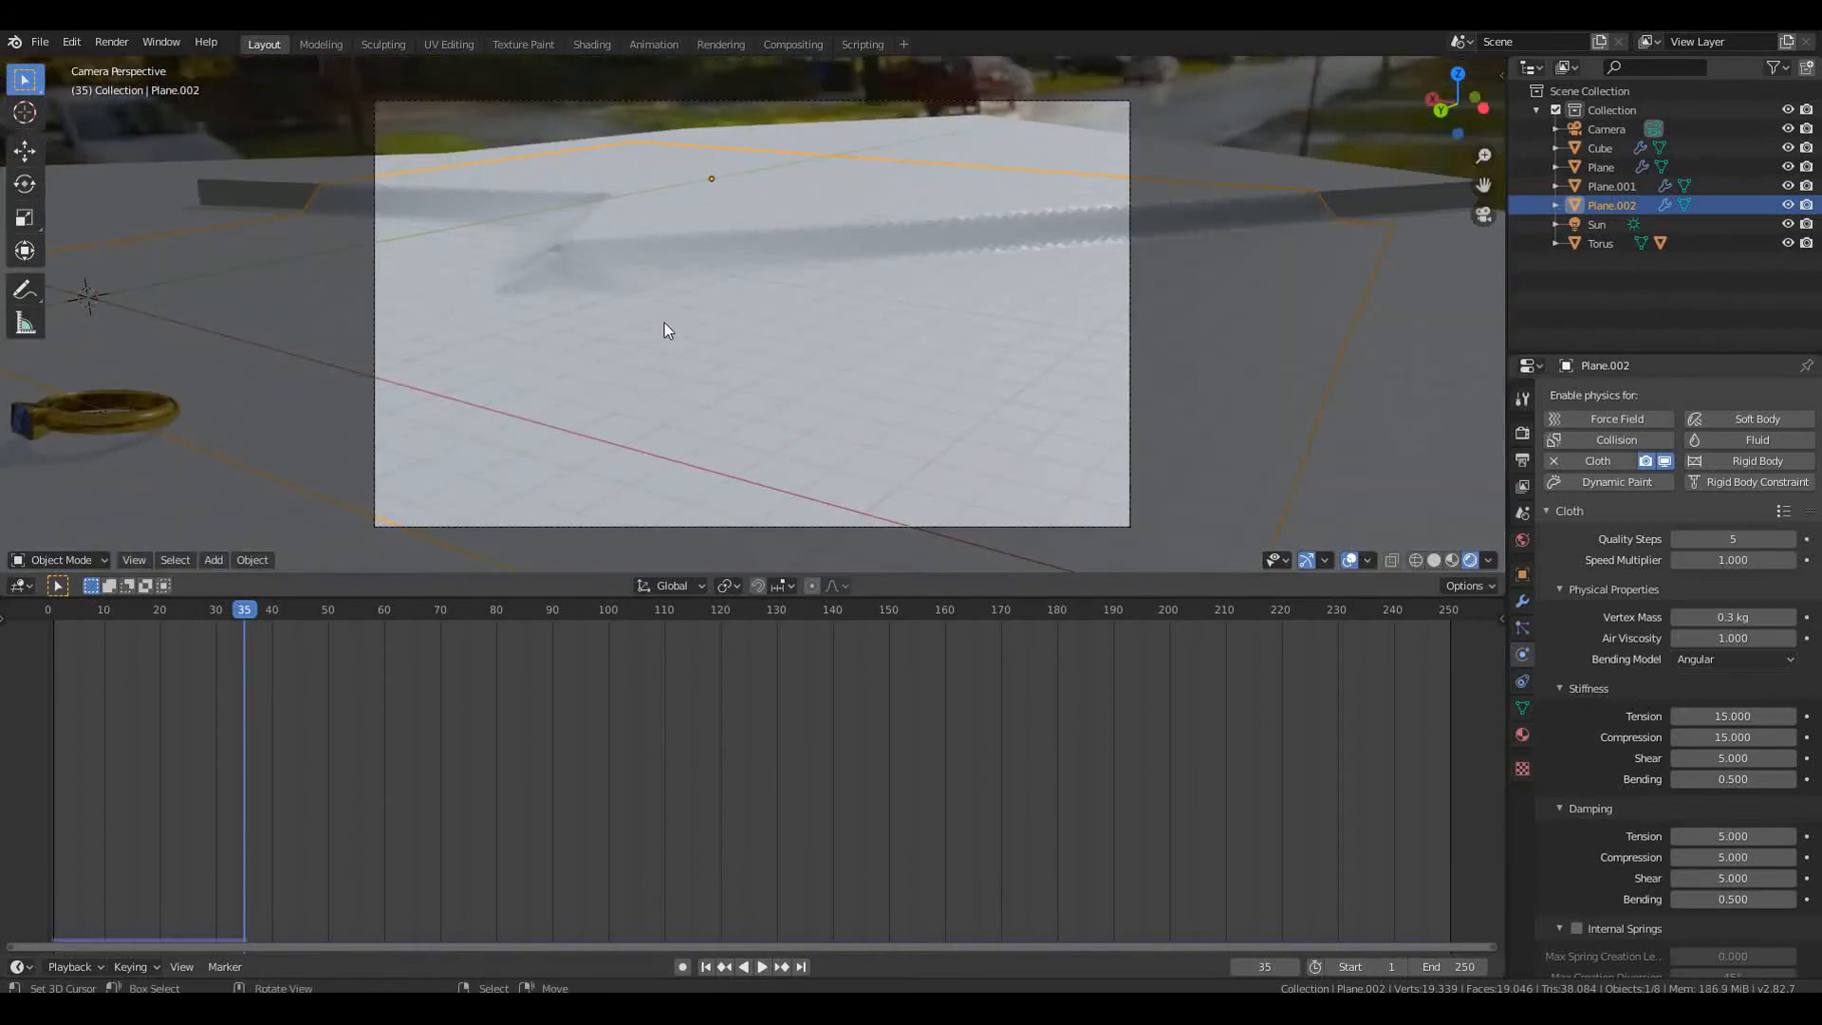
{"action": "key", "text": "shift+grave"}
{"action": "key", "text": "w"}
{"action": "key", "text": "w"}
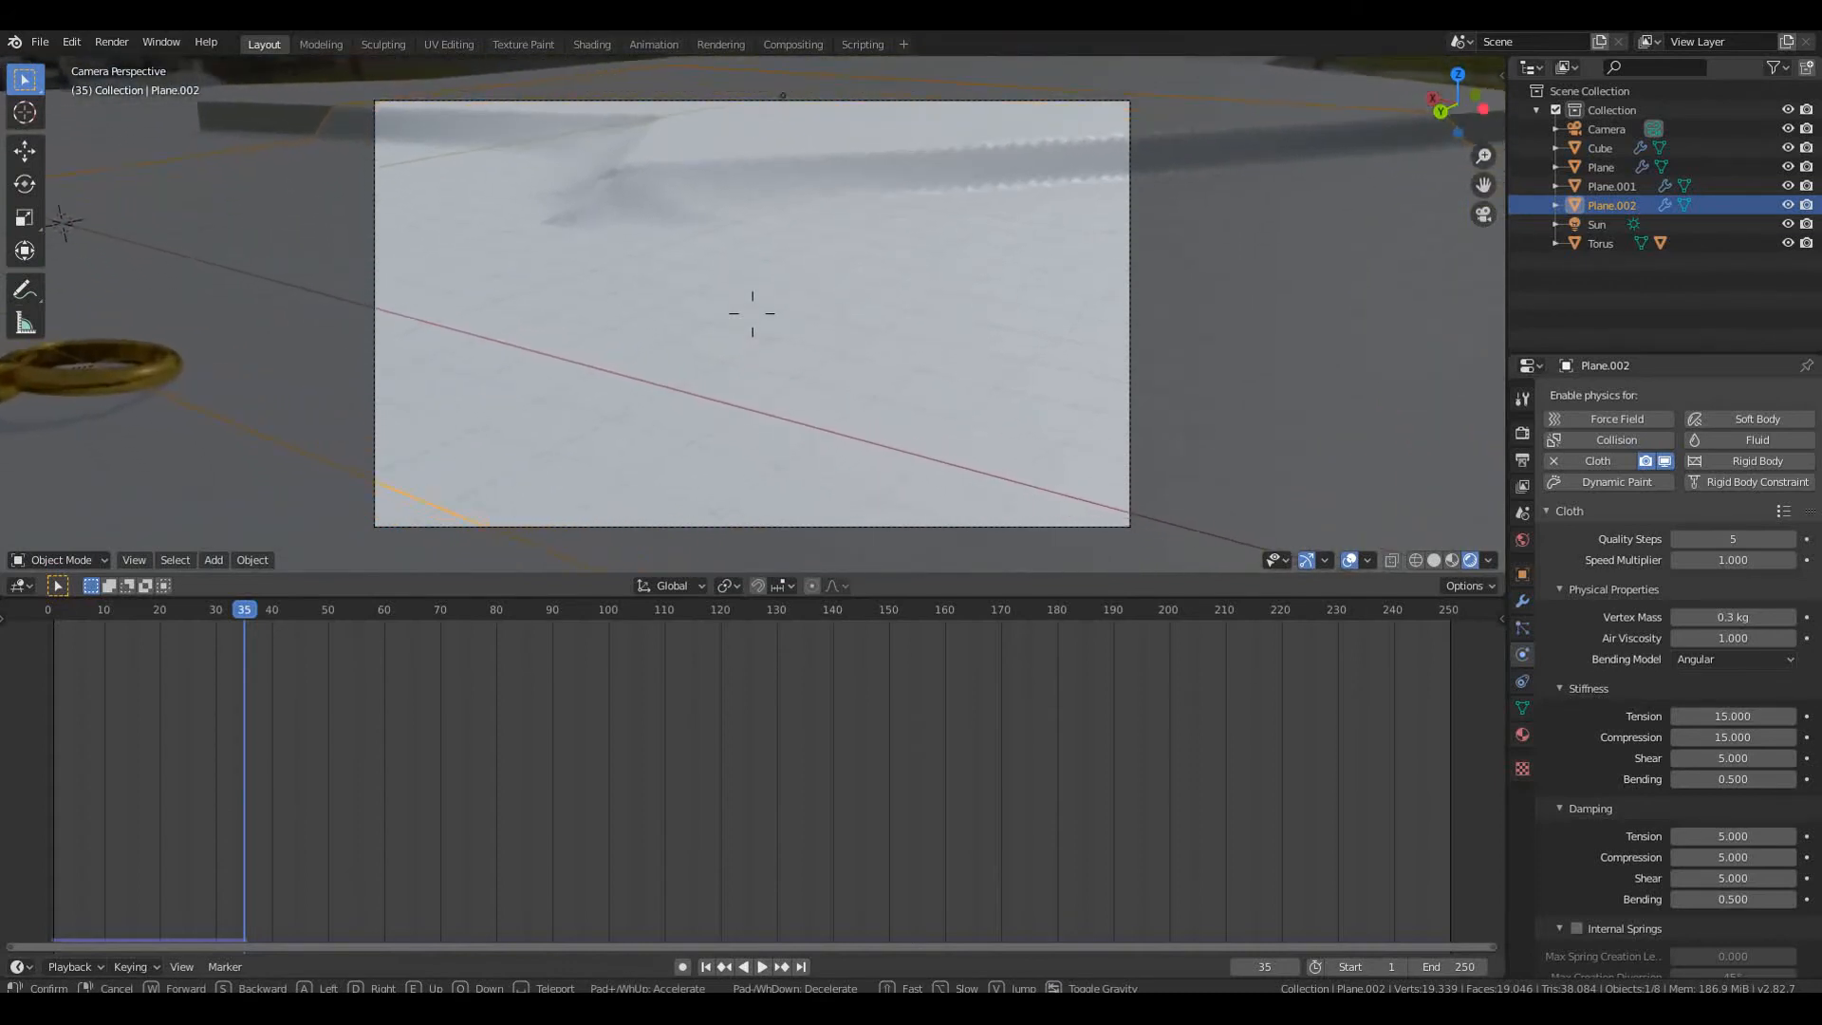
{"action": "left_click", "coordinate": [753, 313]}
Select the gold ring and move it across the horizontal plane toward the area in front of the camera
{"action": "middle_click_drag", "start_coordinate": [753, 312], "coordinate": [752, 317]}
{"action": "scroll", "coordinate": [751, 317], "scroll_direction": "down", "scroll_amount": 6}
{"action": "right_click", "coordinate": [422, 343]}
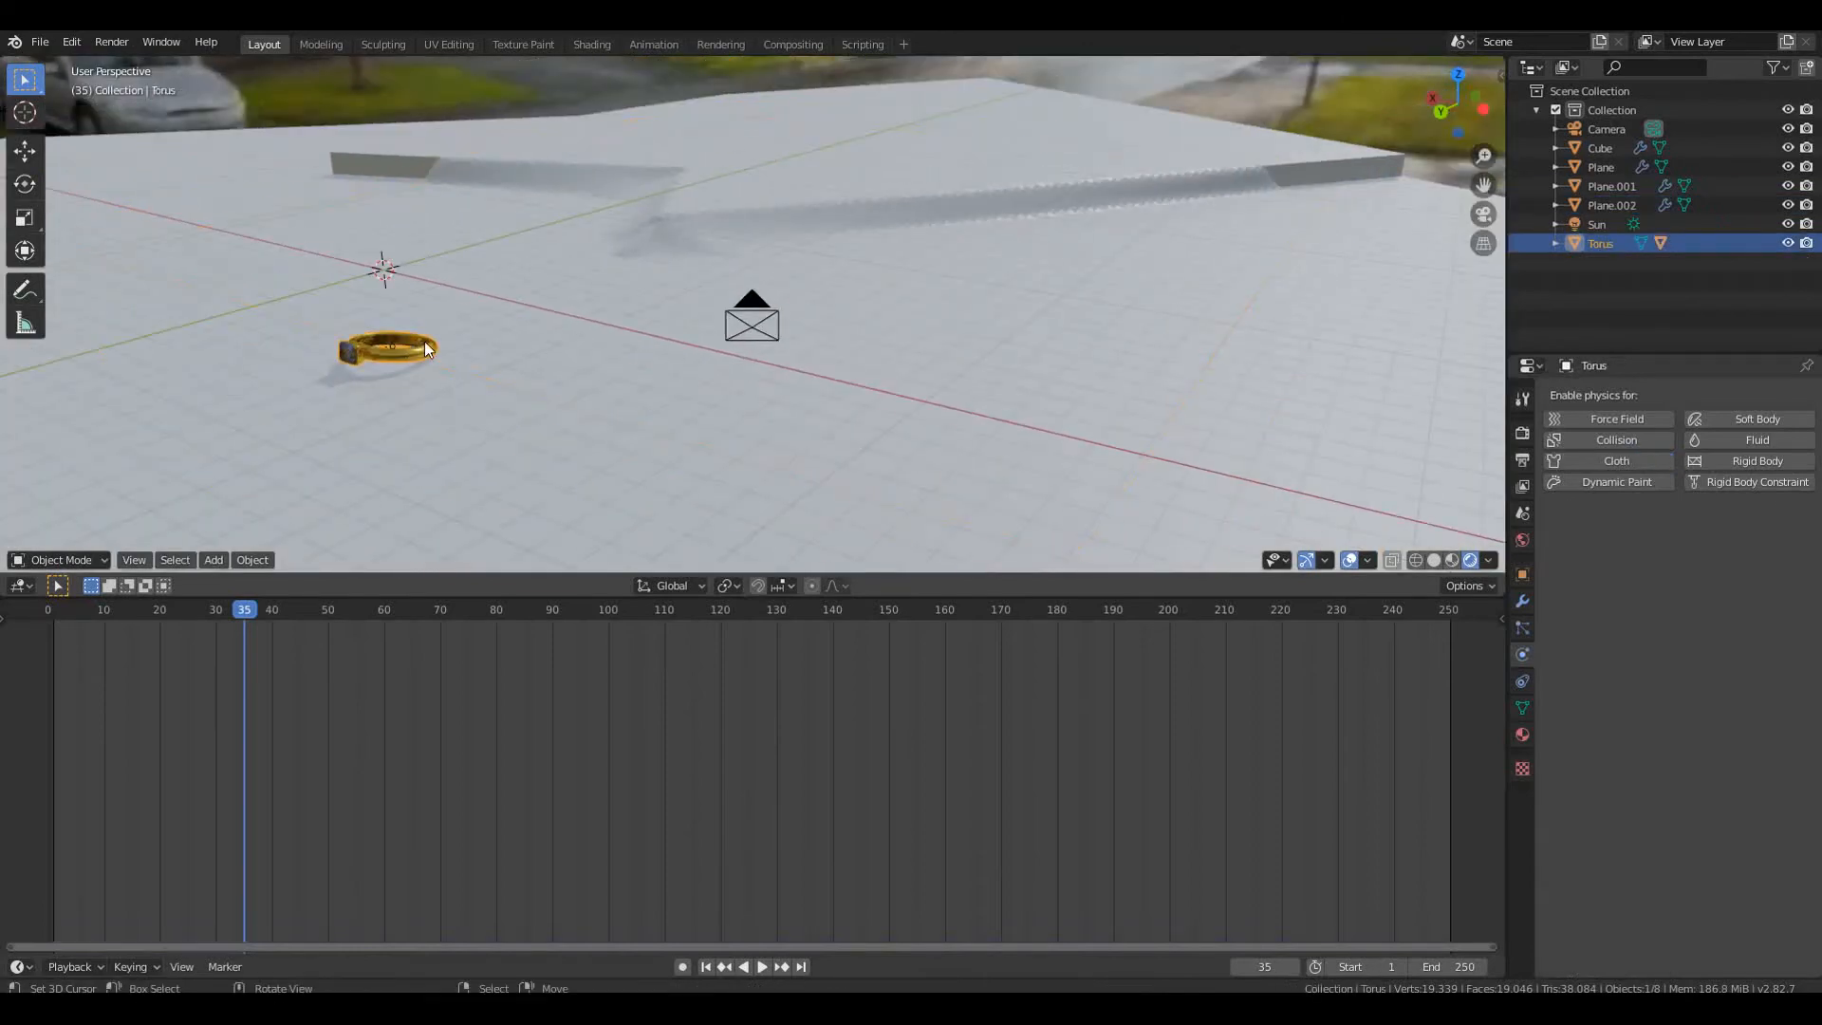
{"action": "key", "text": "g"}
{"action": "key", "text": "shift+z"}
{"action": "left_click", "coordinate": [810, 329]}
{"action": "key", "text": "g"}
{"action": "key", "text": "shift+z"}
{"action": "left_click", "coordinate": [921, 220]}
Fine-tune the ring's position along X and Y so it lies directly in front of the camera
{"action": "key", "text": "g"}
{"action": "key", "text": "x"}
{"action": "left_click", "coordinate": [781, 141]}
{"action": "key", "text": "g"}
{"action": "key", "text": "y"}
{"action": "left_click", "coordinate": [756, 277]}
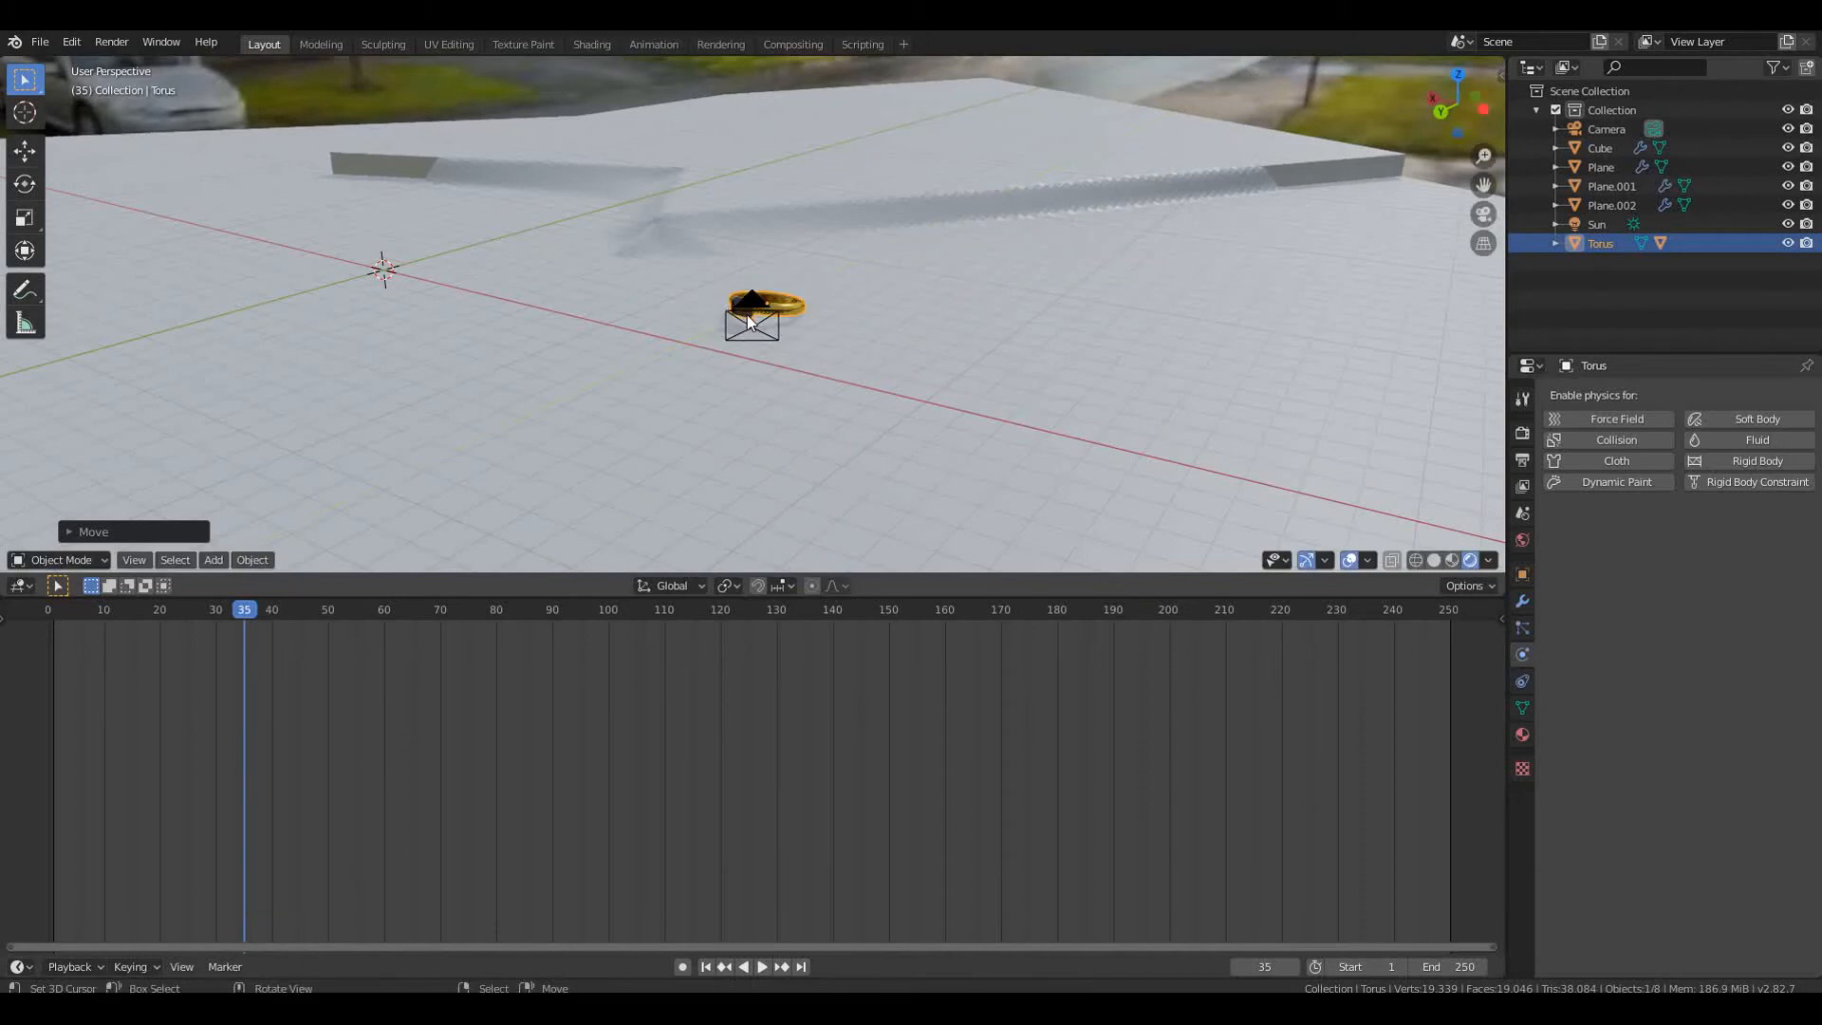
Select the cloth plane, inspect its mesh in Edit Mode and return to Object Mode
{"action": "scroll", "coordinate": [748, 323], "scroll_direction": "down", "scroll_amount": 5}
{"action": "middle_click_drag", "start_coordinate": [784, 370], "coordinate": [802, 404]}
{"action": "right_click", "coordinate": [851, 288]}
{"action": "mouse_move", "coordinate": [1064, 423]}
{"action": "middle_mouse_down"}
{"action": "mouse_move", "coordinate": [993, 408]}
{"action": "mouse_move", "coordinate": [1034, 493]}
{"action": "mouse_move", "coordinate": [1049, 440]}
{"action": "middle_mouse_up"}
{"action": "key", "text": "Tab"}
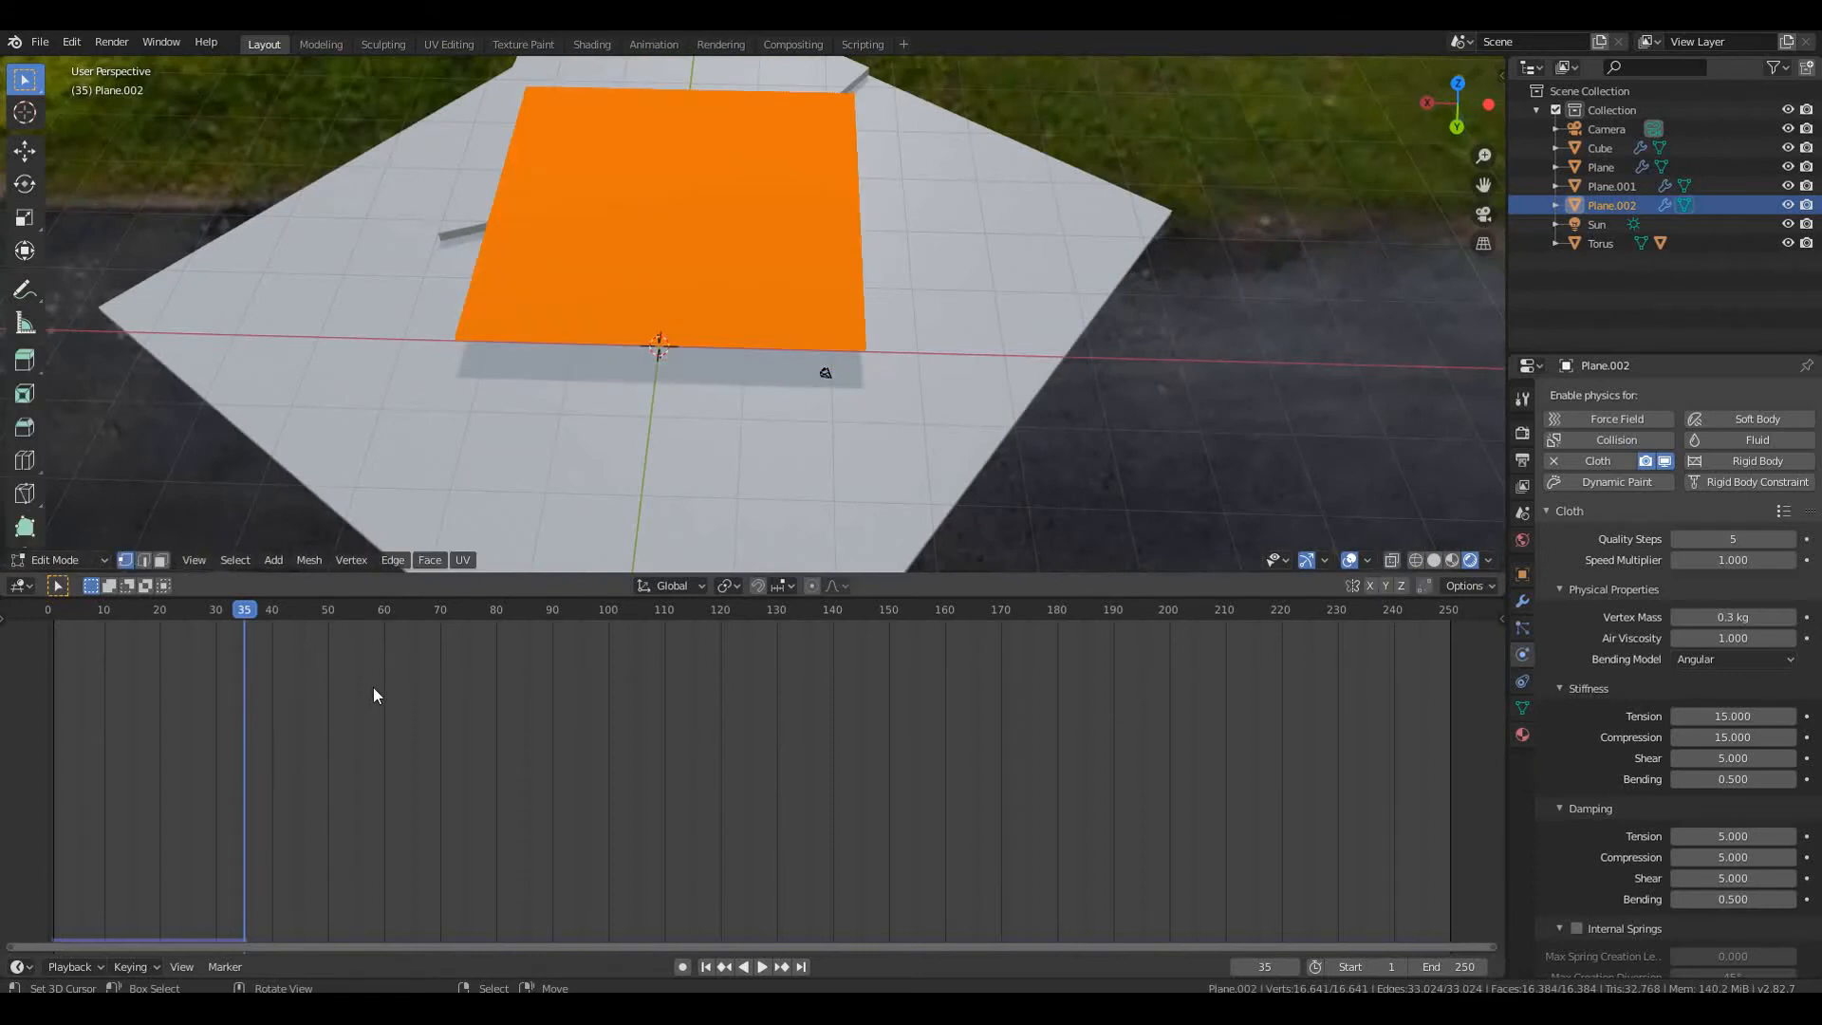
{"action": "key", "text": "Tab"}
{"action": "key", "text": "Tab"}
{"action": "key", "text": "Tab"}
{"action": "scroll", "coordinate": [600, 418], "scroll_direction": "up", "scroll_amount": 3}
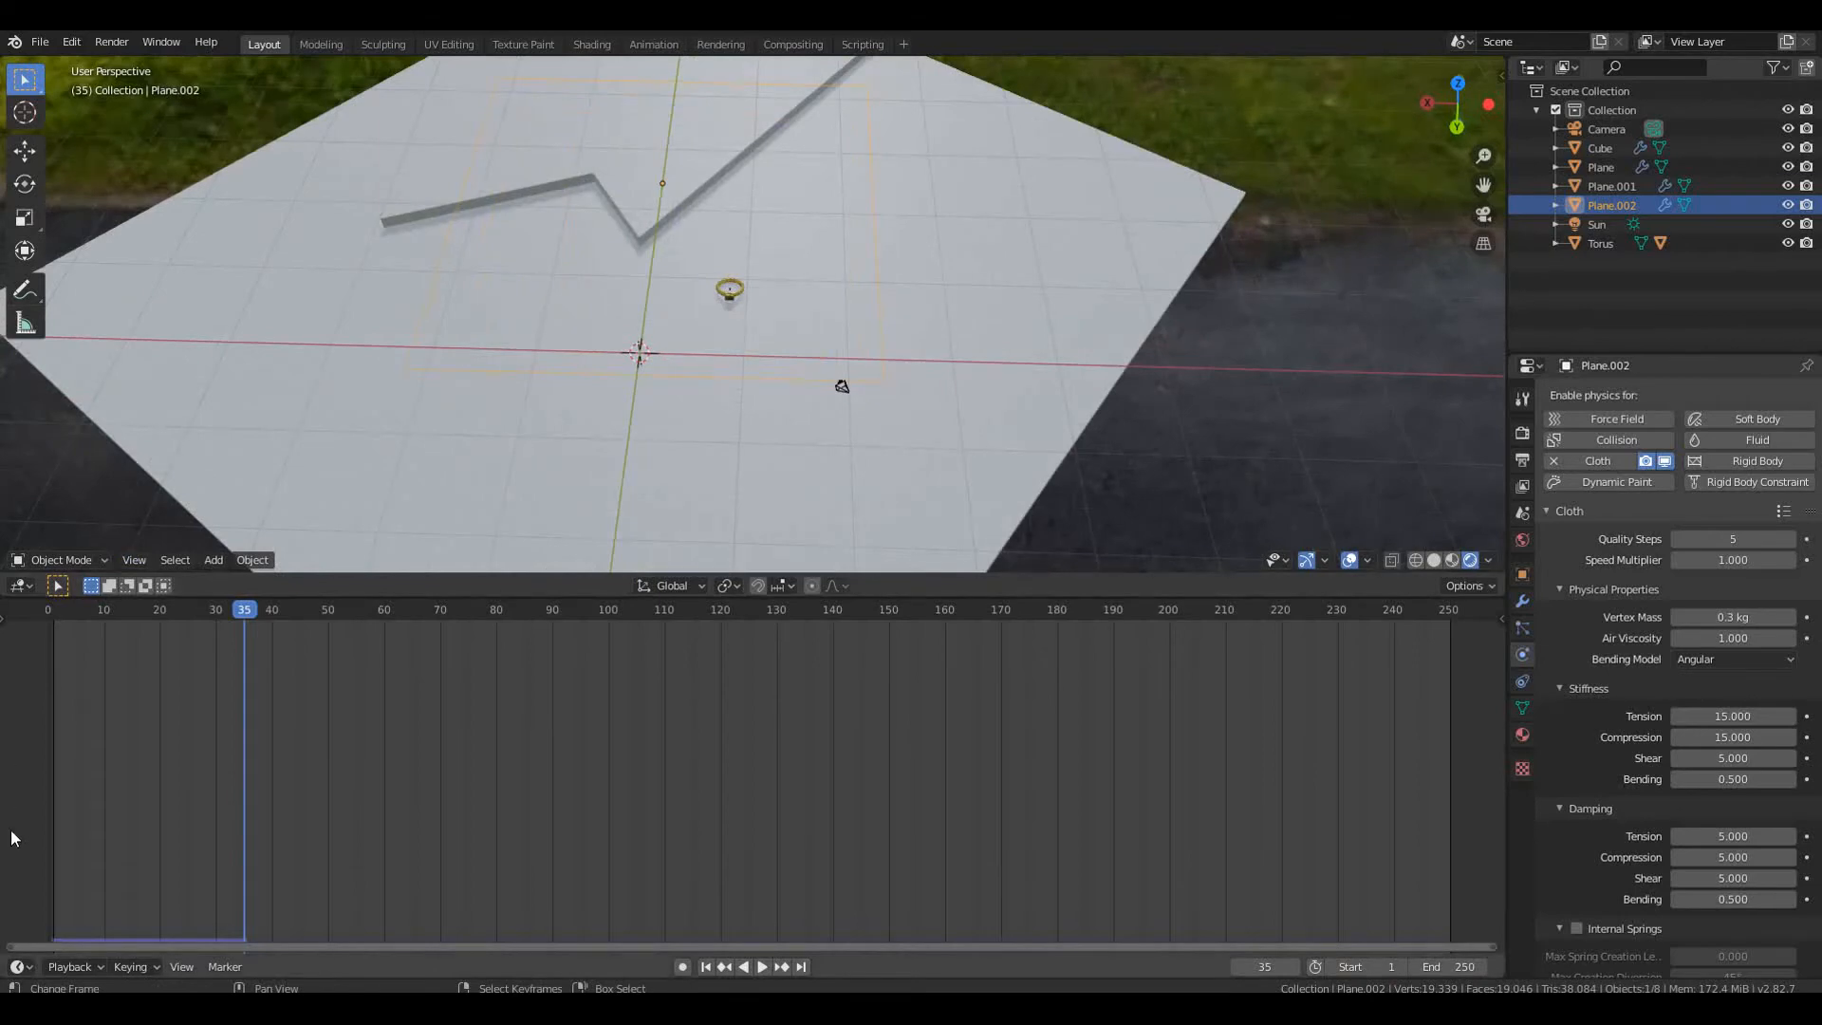
Switch the lower editor to Shader Editor in Object mode and create a new material for the cloth plane
{"action": "left_click", "coordinate": [19, 967]}
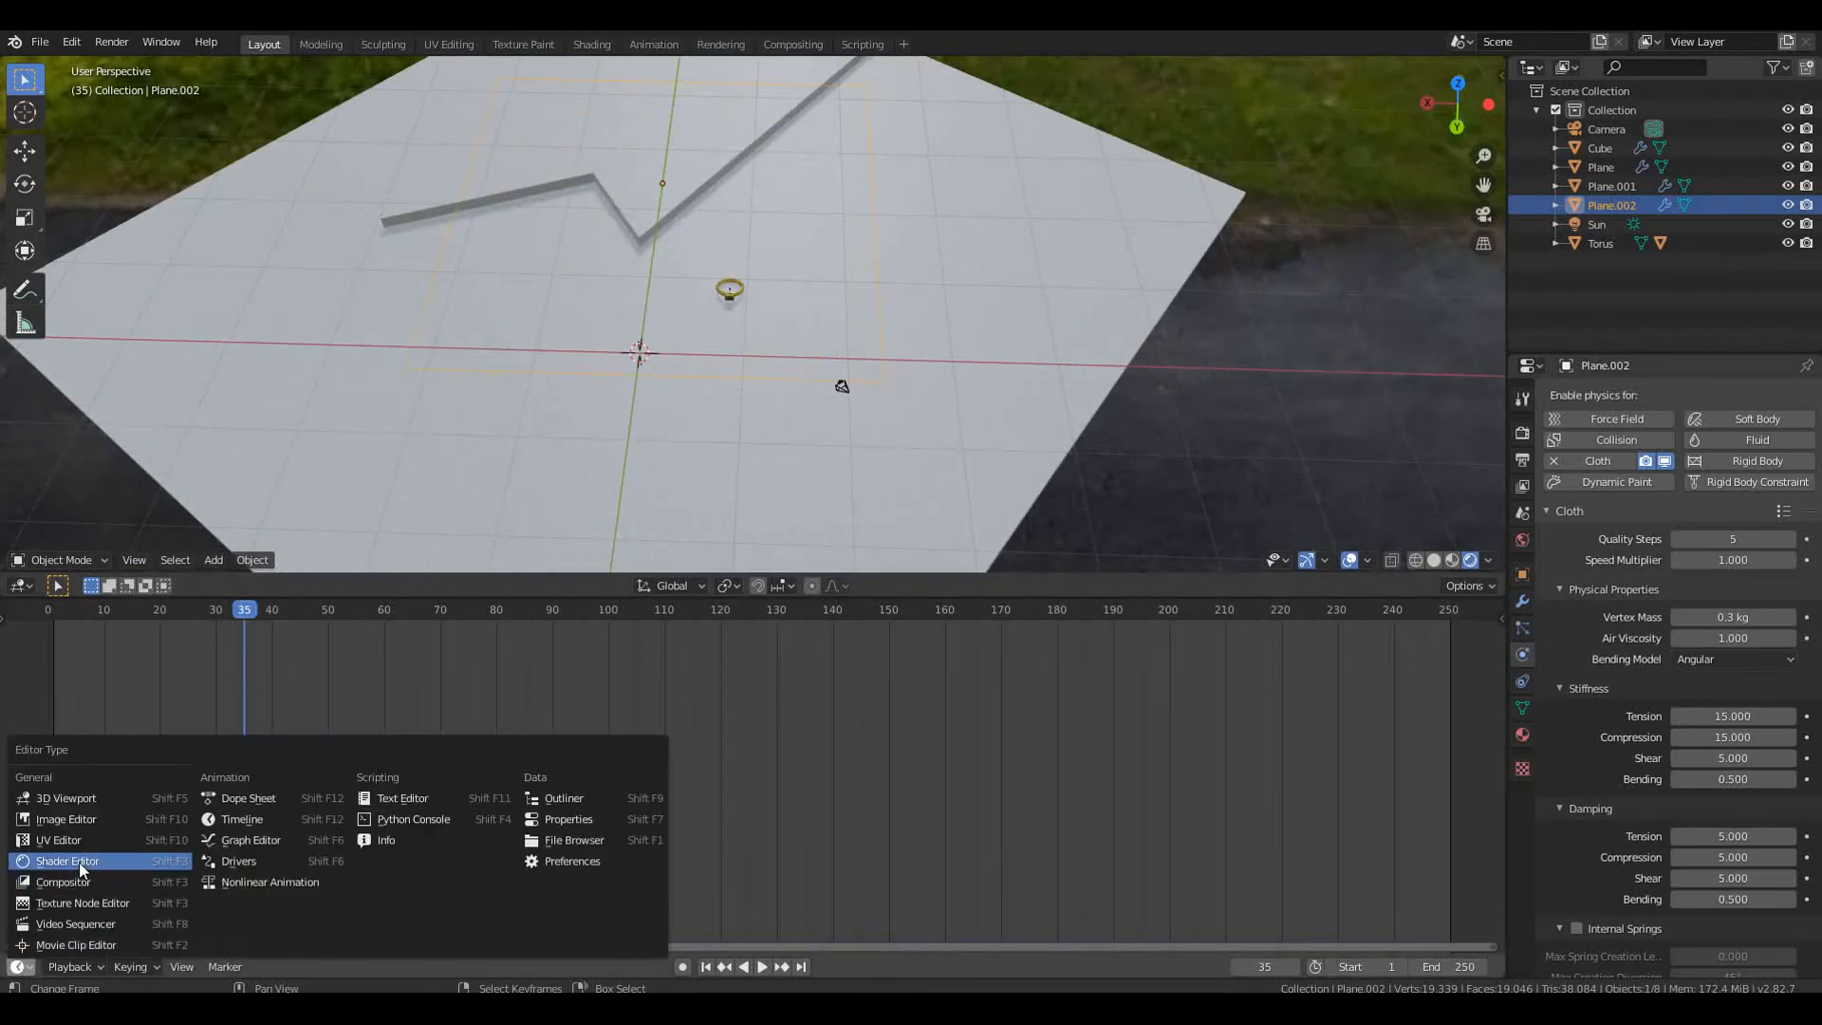
{"action": "left_click", "coordinate": [78, 862]}
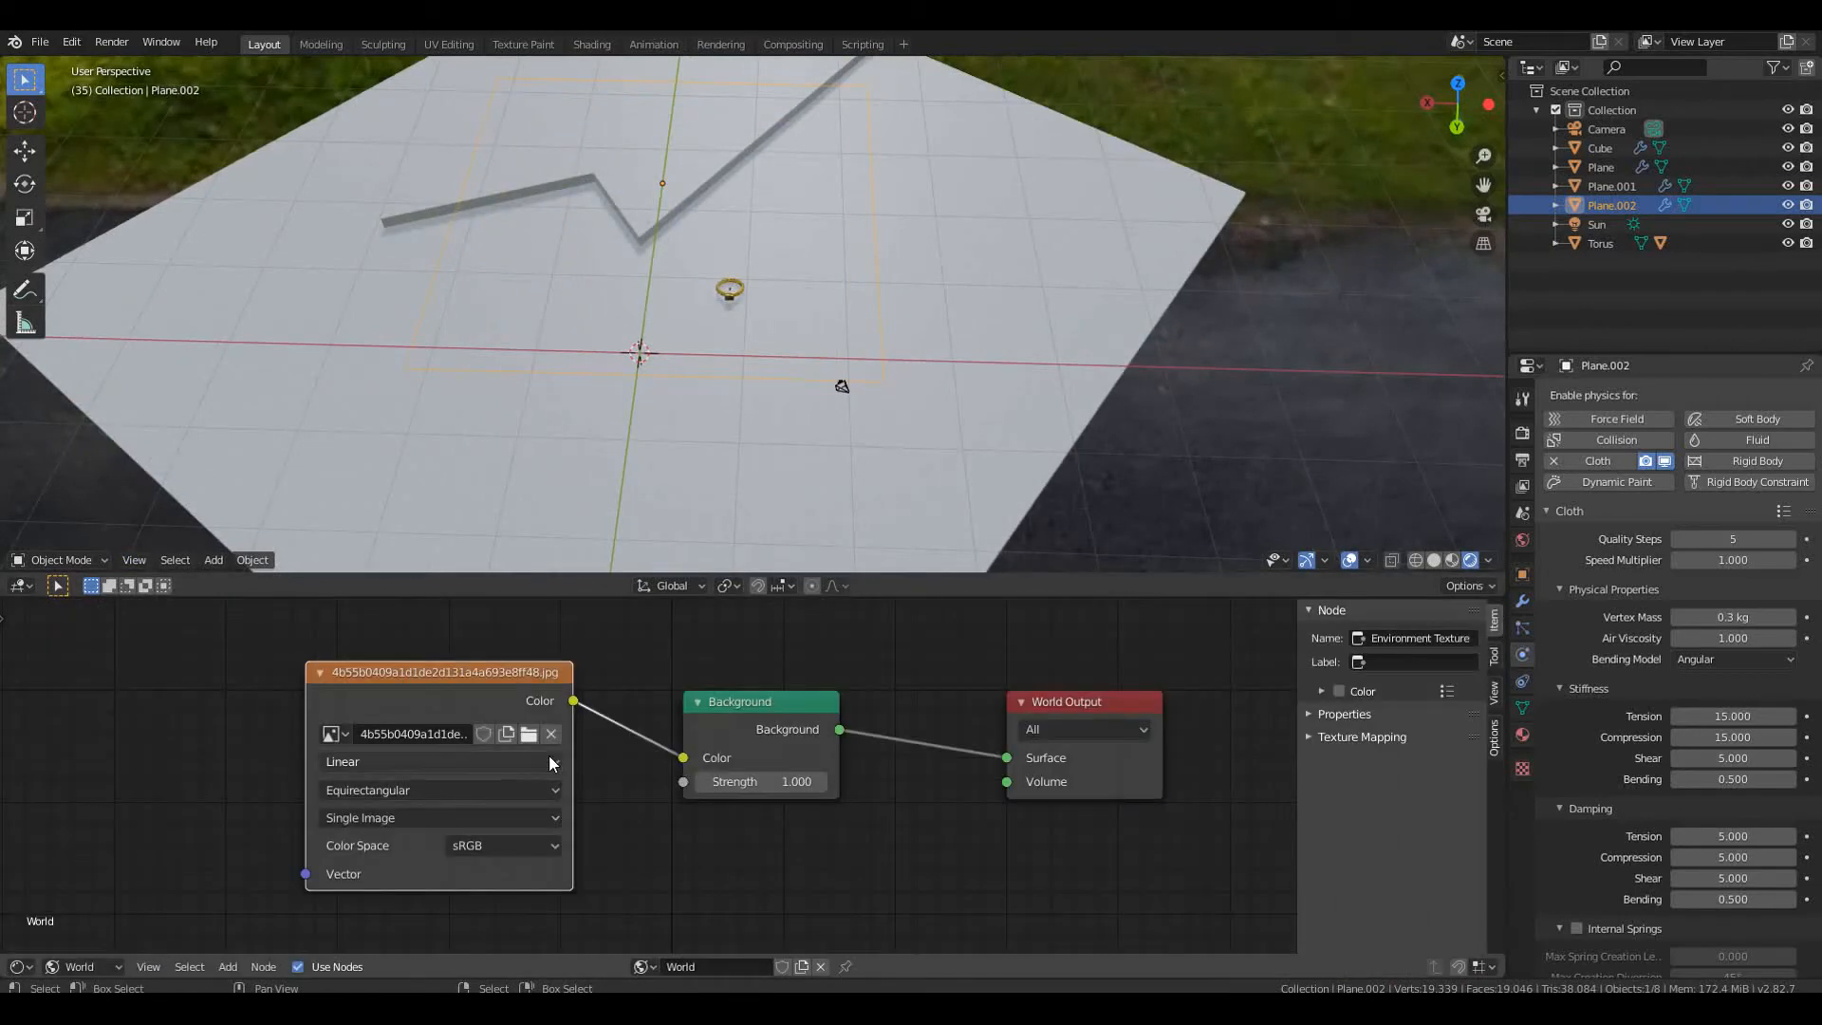
{"action": "left_click", "coordinate": [80, 967]}
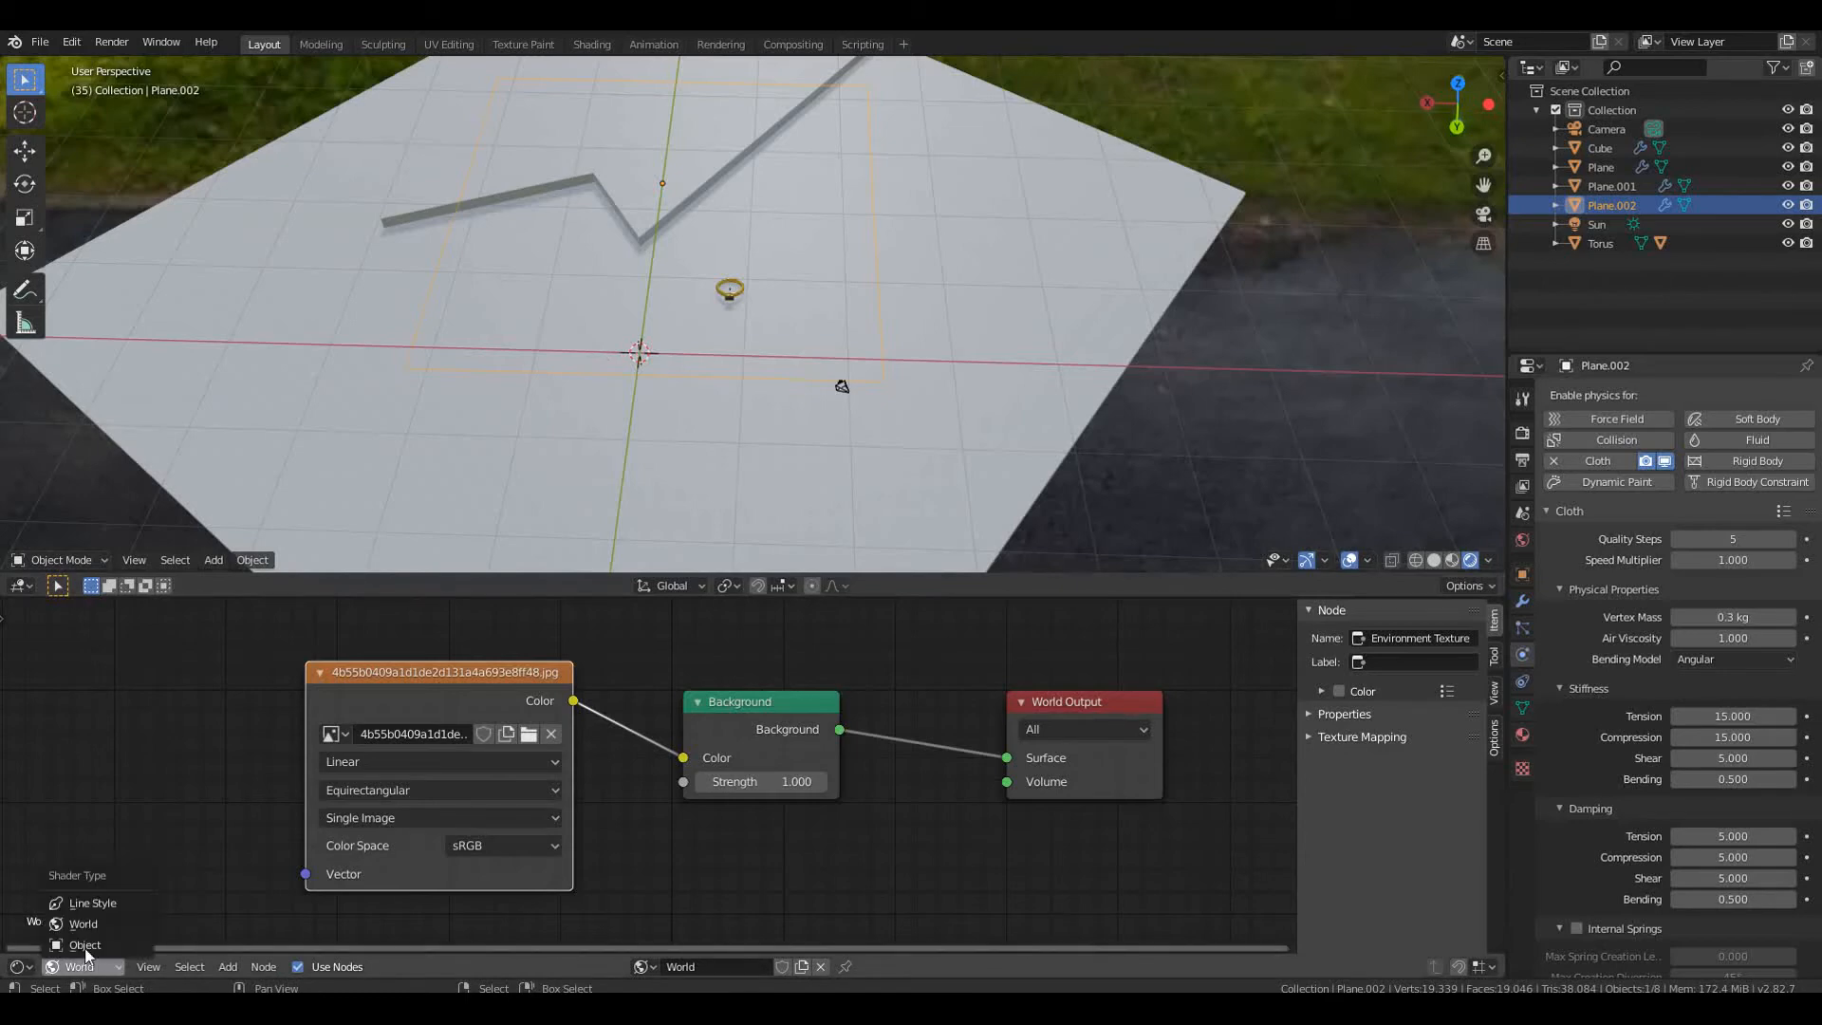
{"action": "left_click", "coordinate": [74, 941]}
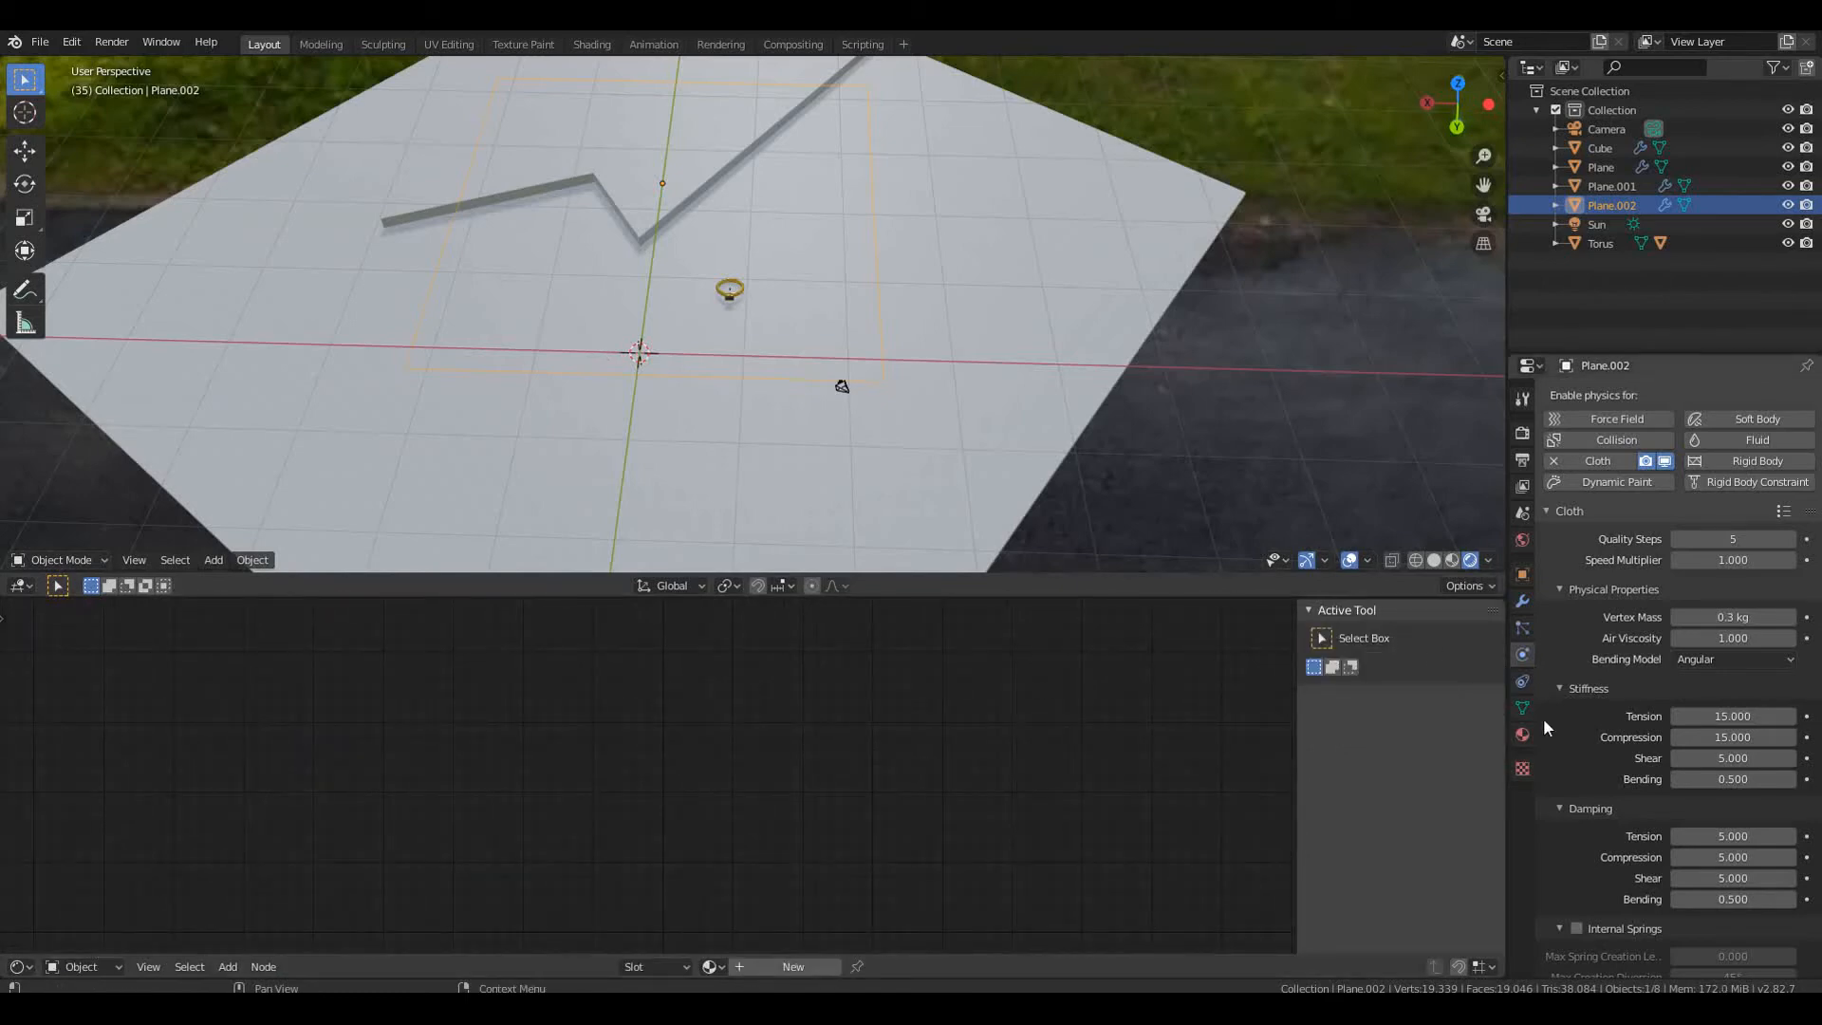
{"action": "left_click", "coordinate": [1523, 734]}
{"action": "left_click", "coordinate": [1619, 474]}
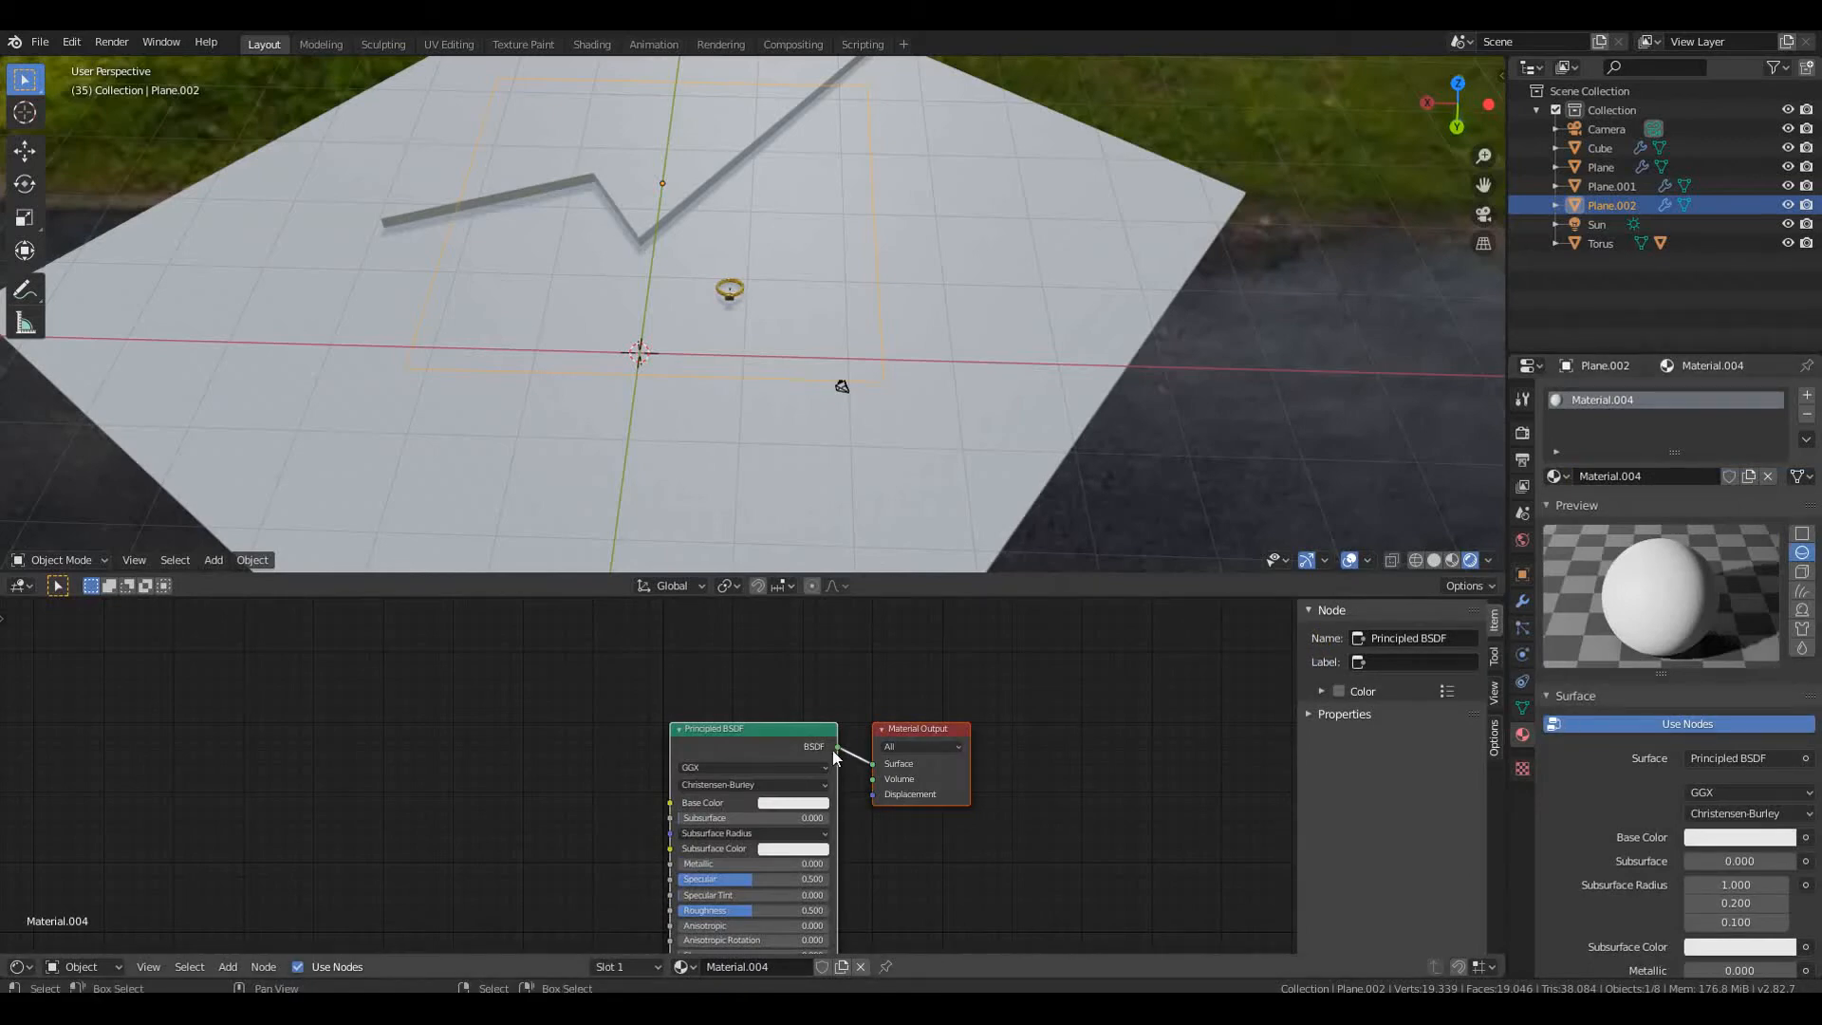
Try to replace the cloth material's default nodes by deleting them and toggling Use Nodes
{"action": "key", "text": "x"}
{"action": "left_click", "coordinate": [228, 966]}
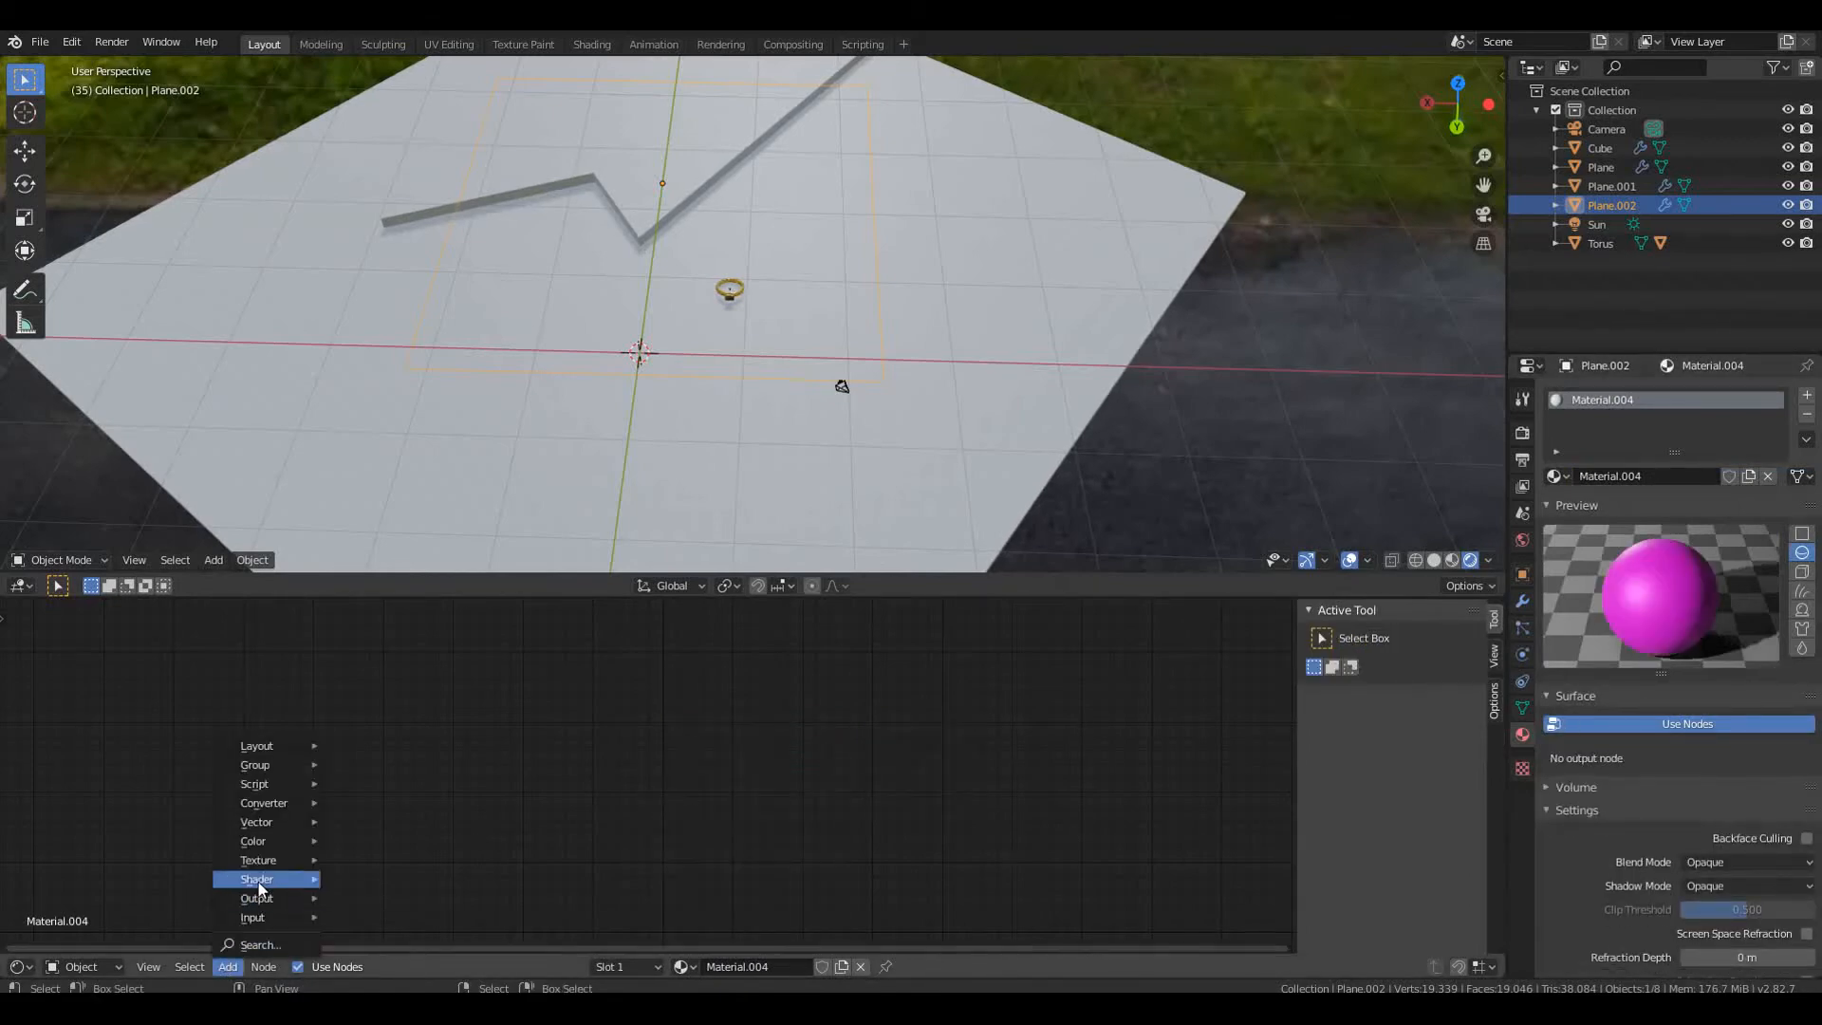
{"action": "mouse_move", "coordinate": [259, 879]}
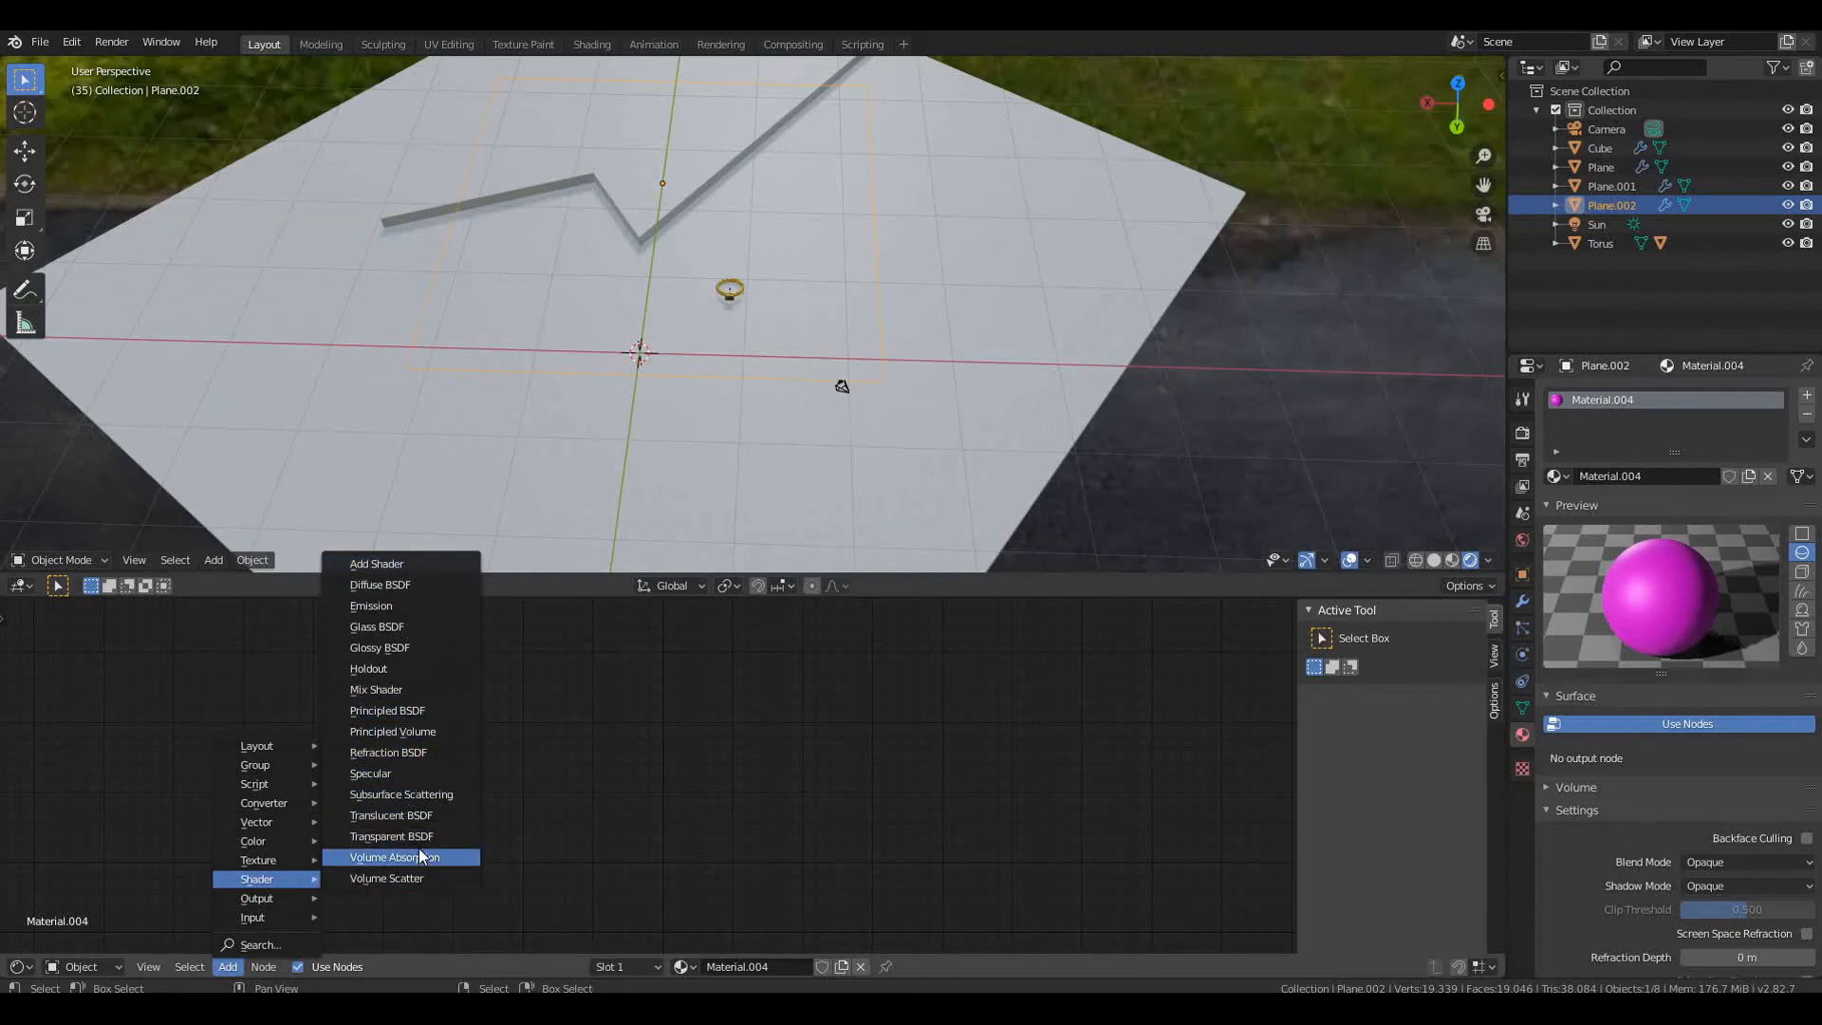
{"action": "mouse_move", "coordinate": [290, 841]}
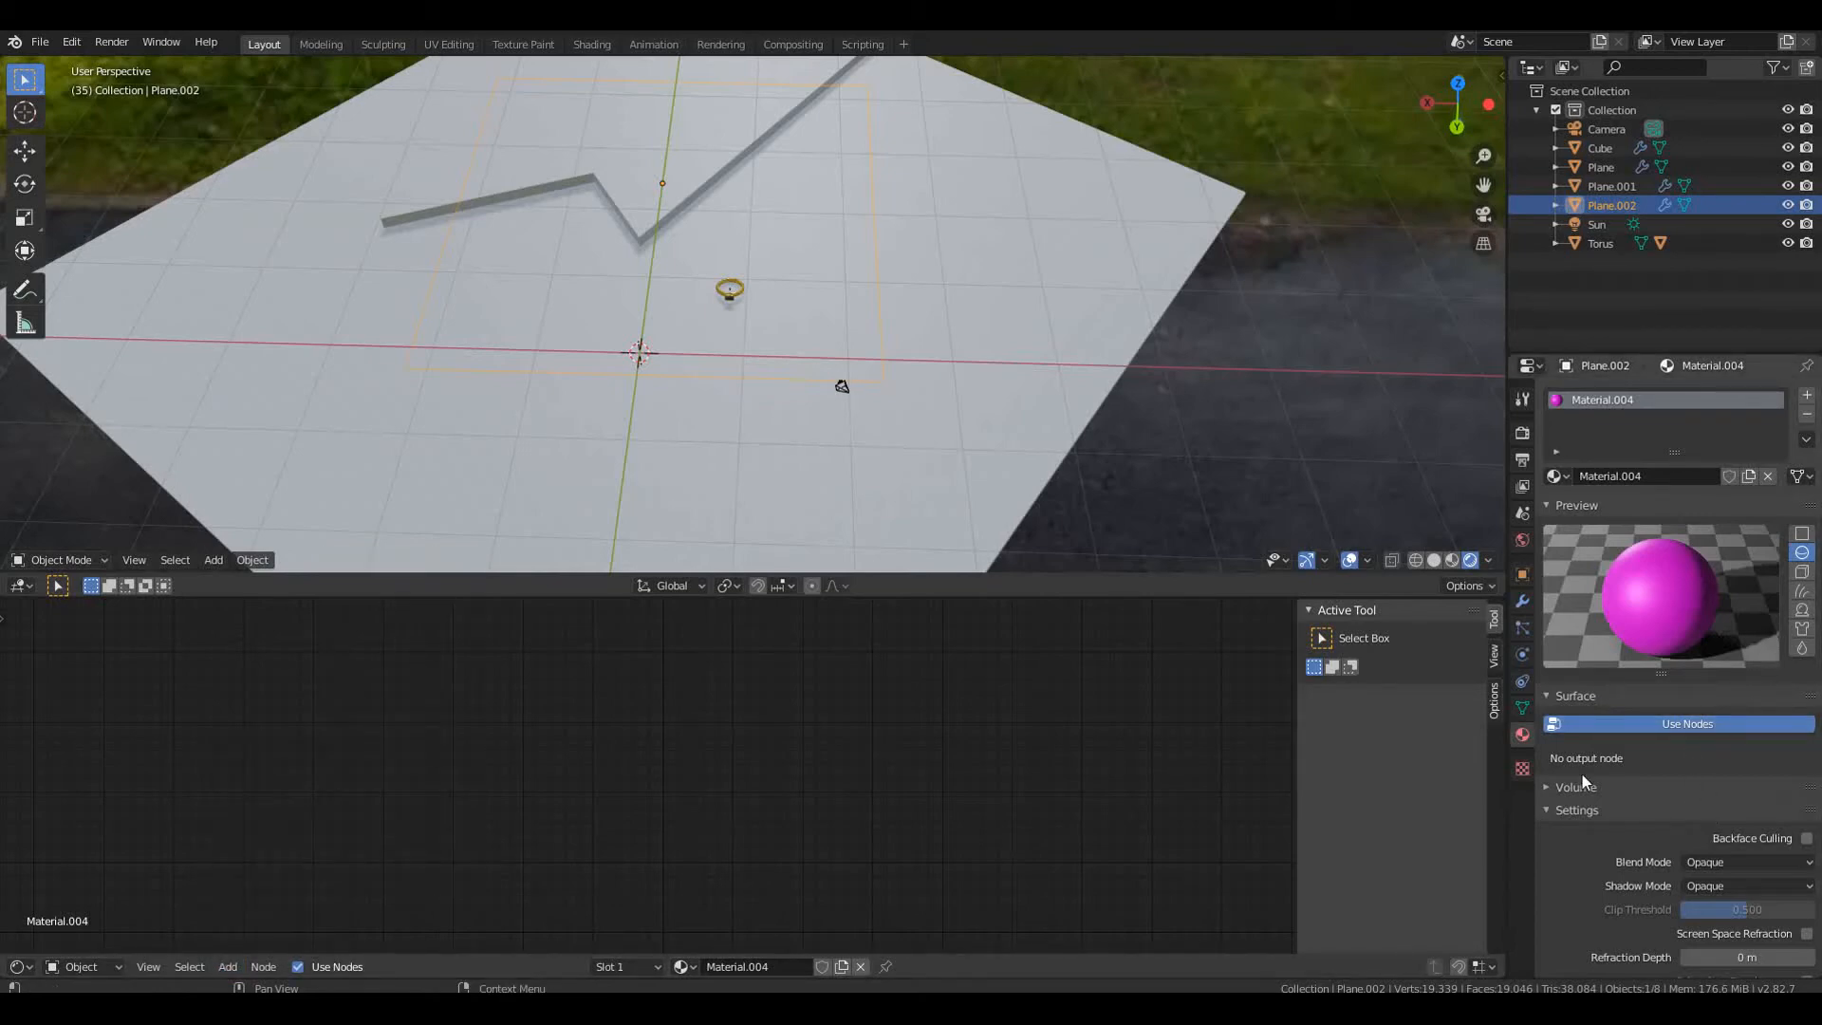
{"action": "left_click", "coordinate": [1618, 721]}
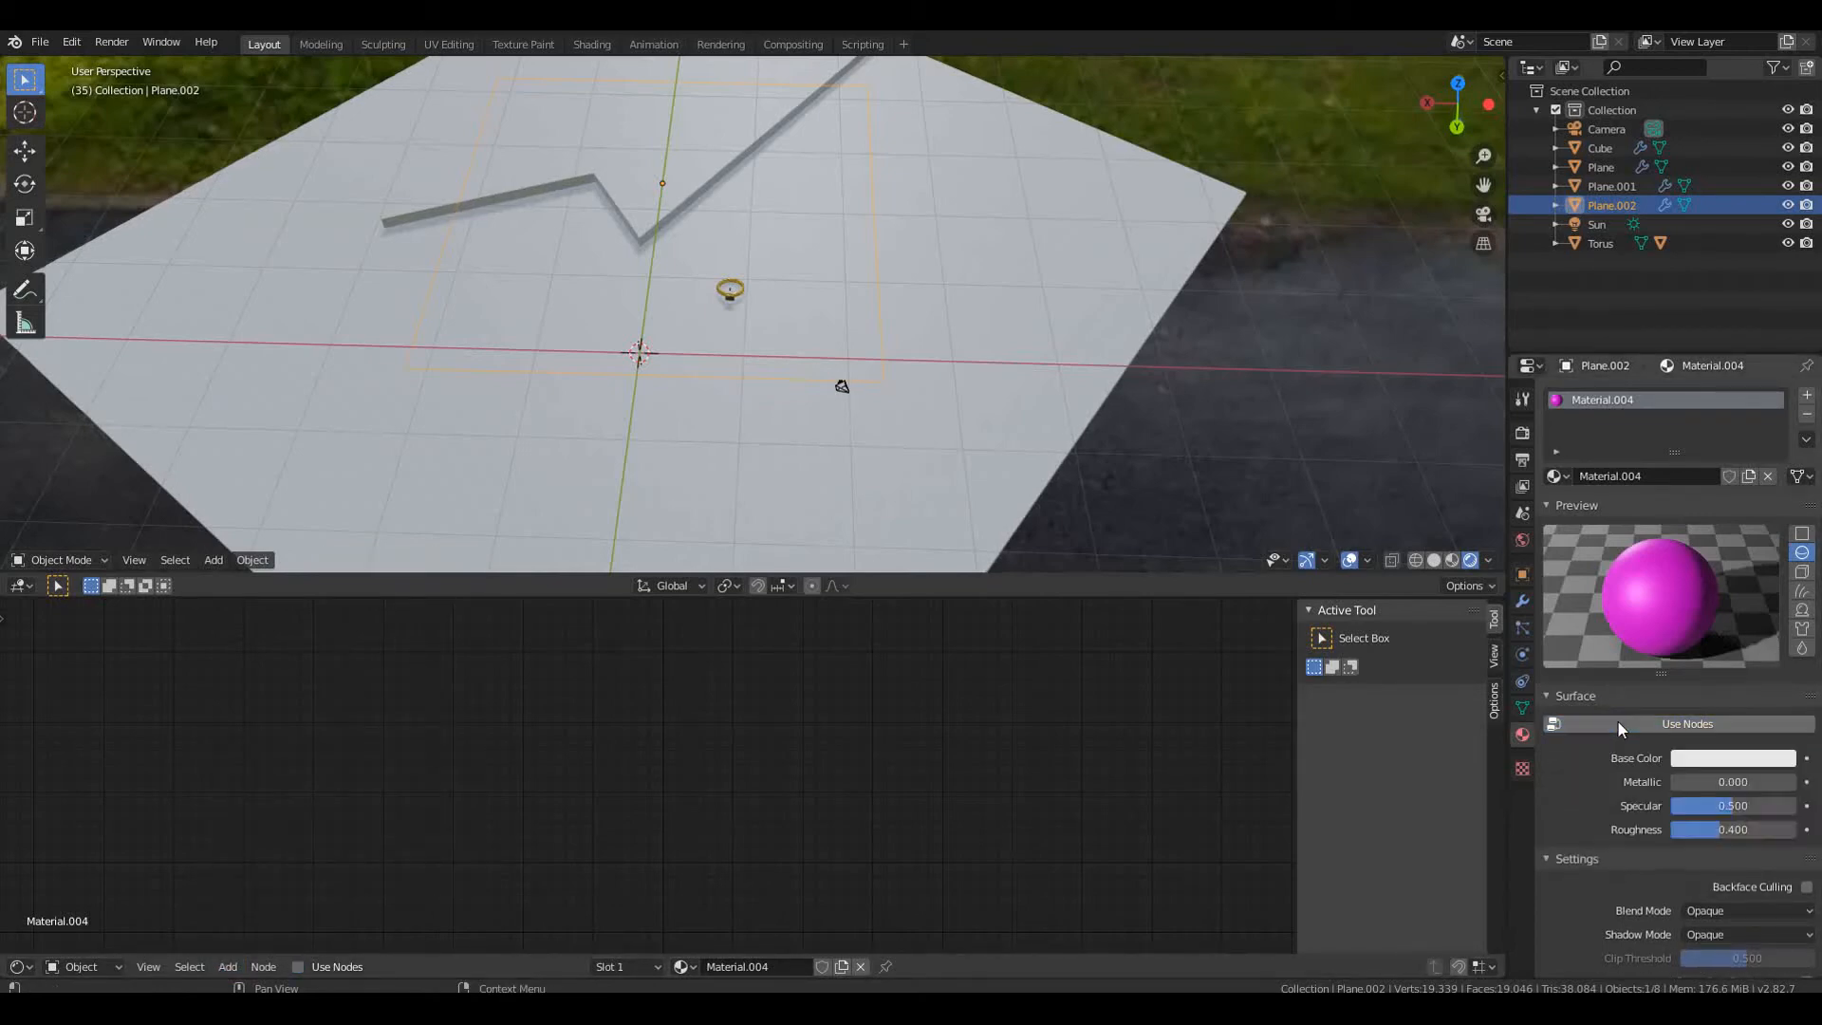
{"action": "left_click", "coordinate": [1685, 724]}
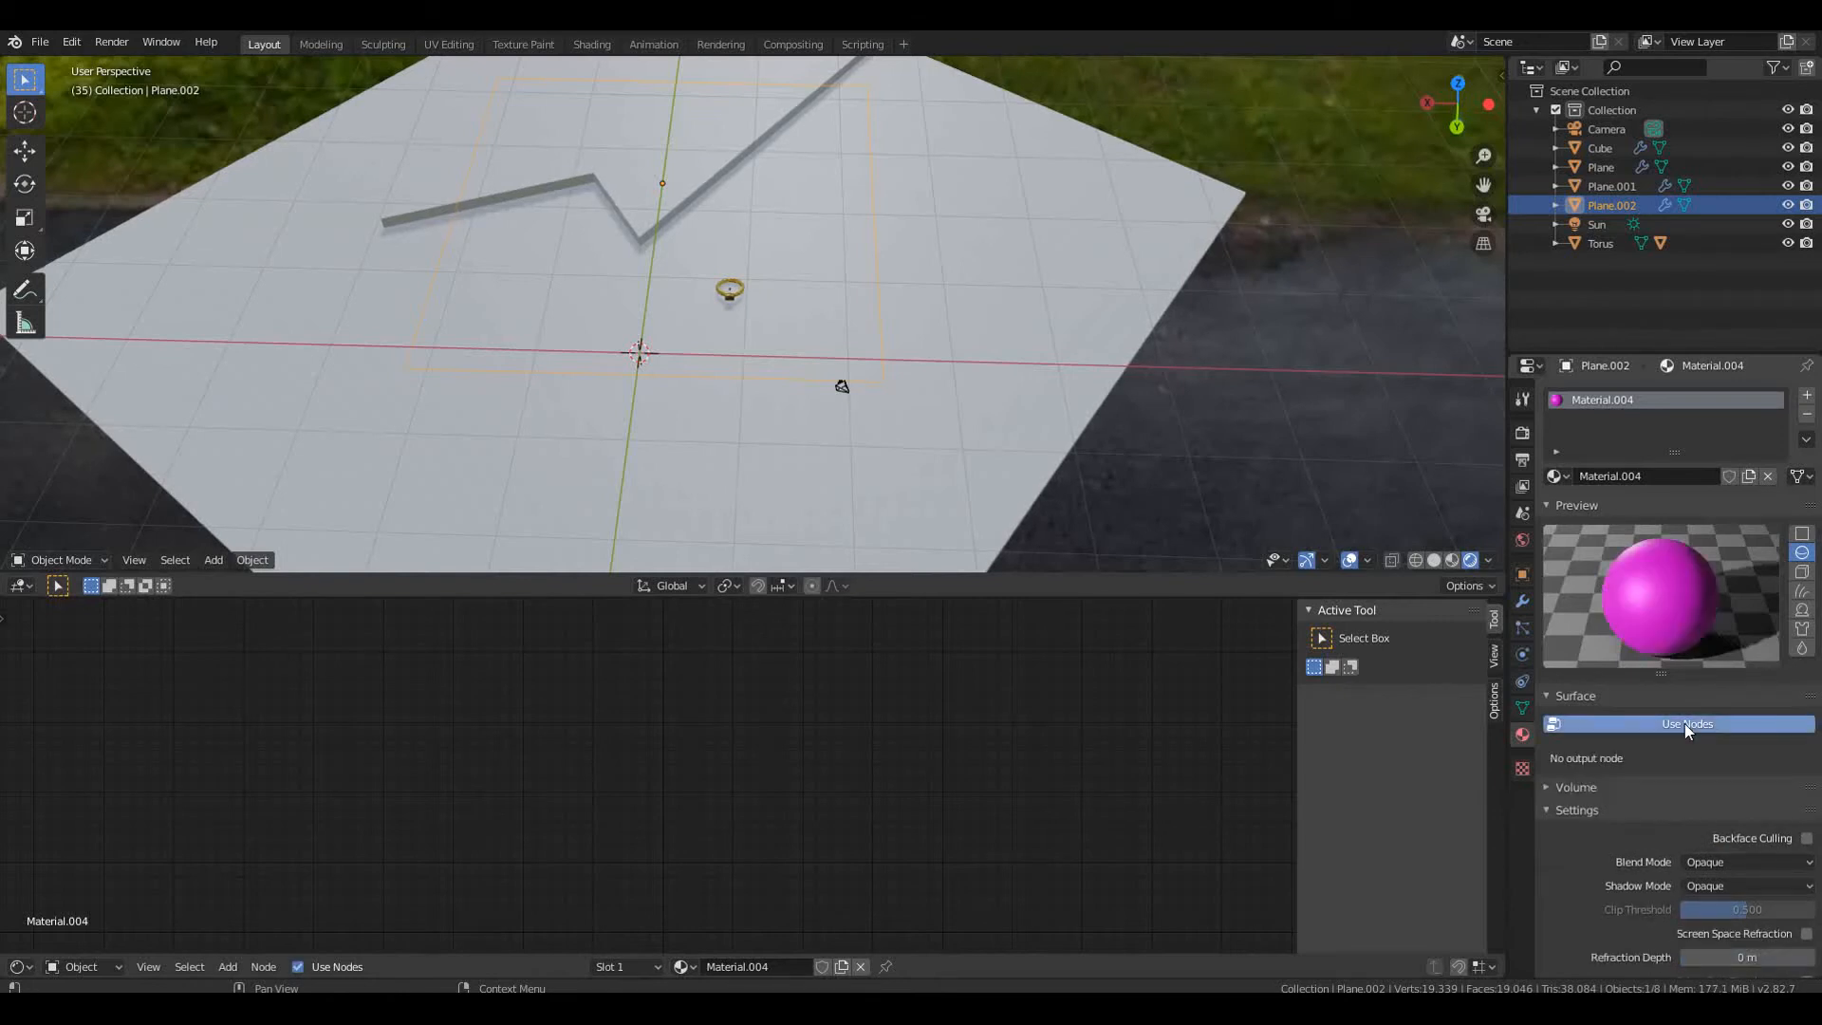
{"action": "left_click", "coordinate": [1684, 723]}
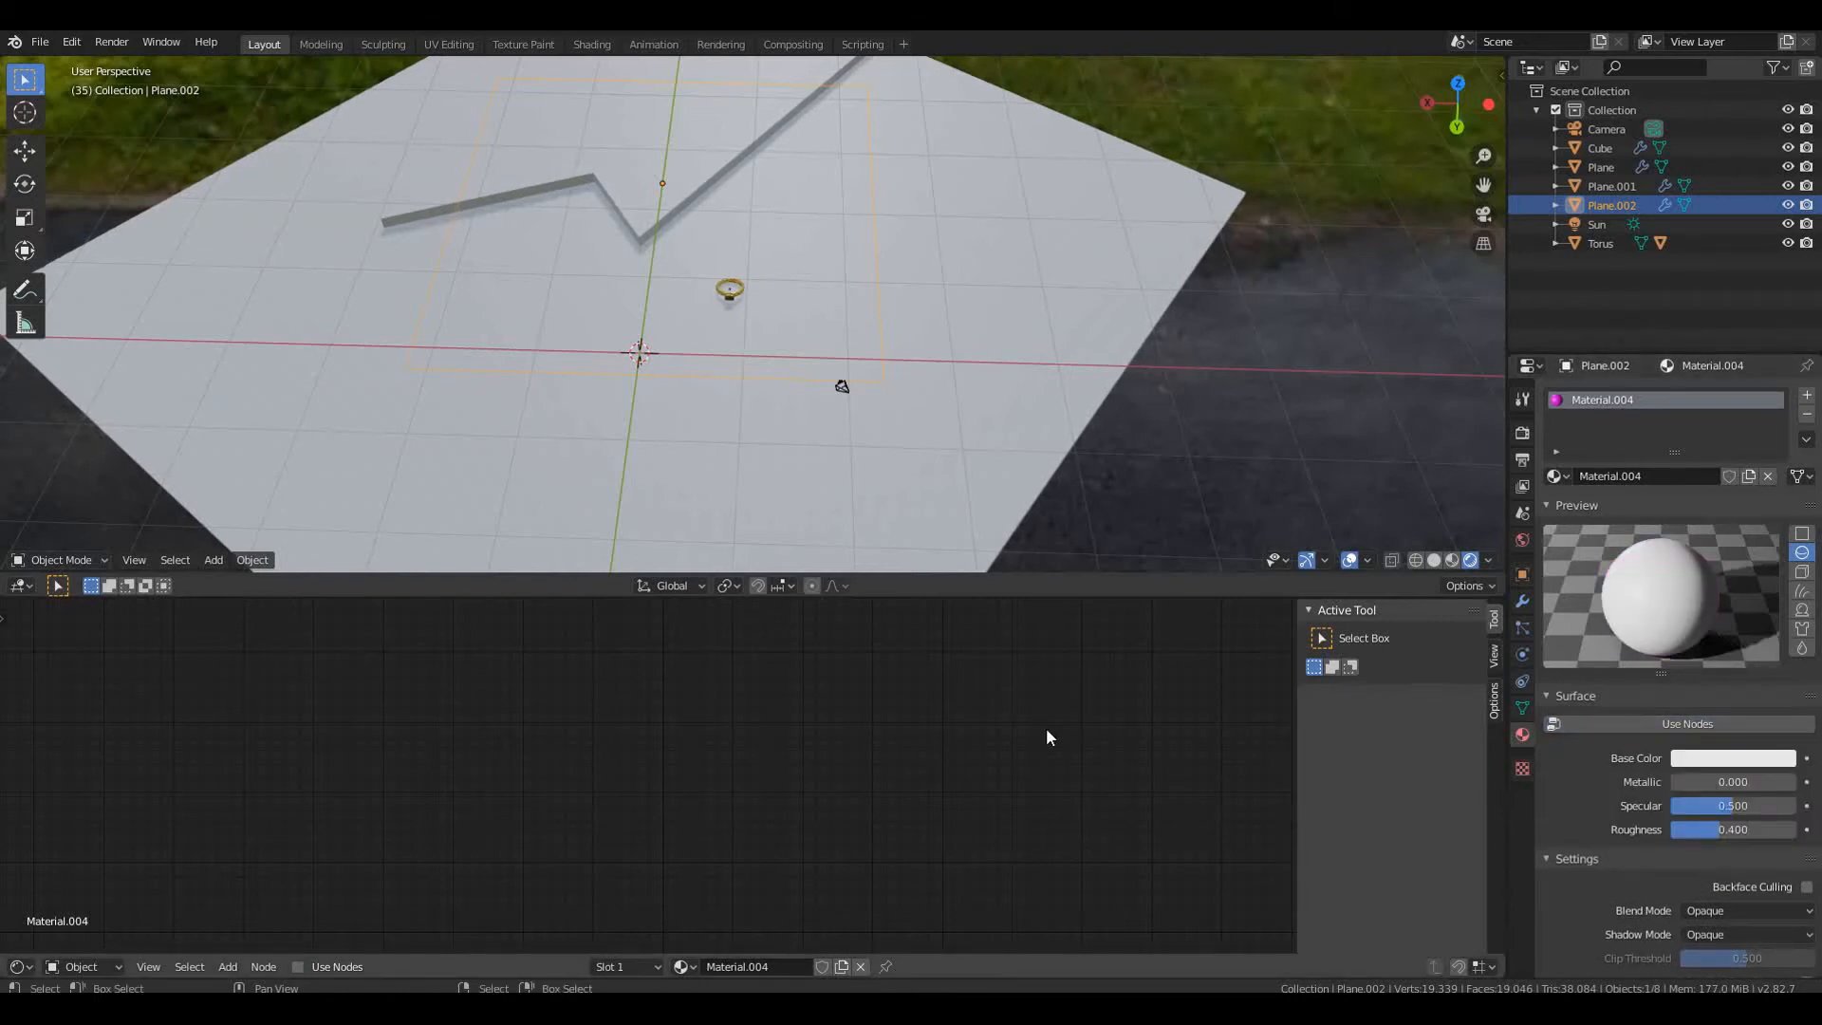
Undo the Use Nodes toggles and the deletion of the cloth material's nodes
{"action": "key", "text": "ctrl+z"}
{"action": "key", "text": "ctrl+z"}
{"action": "key", "text": "ctrl+z"}
{"action": "key", "text": "ctrl+z"}
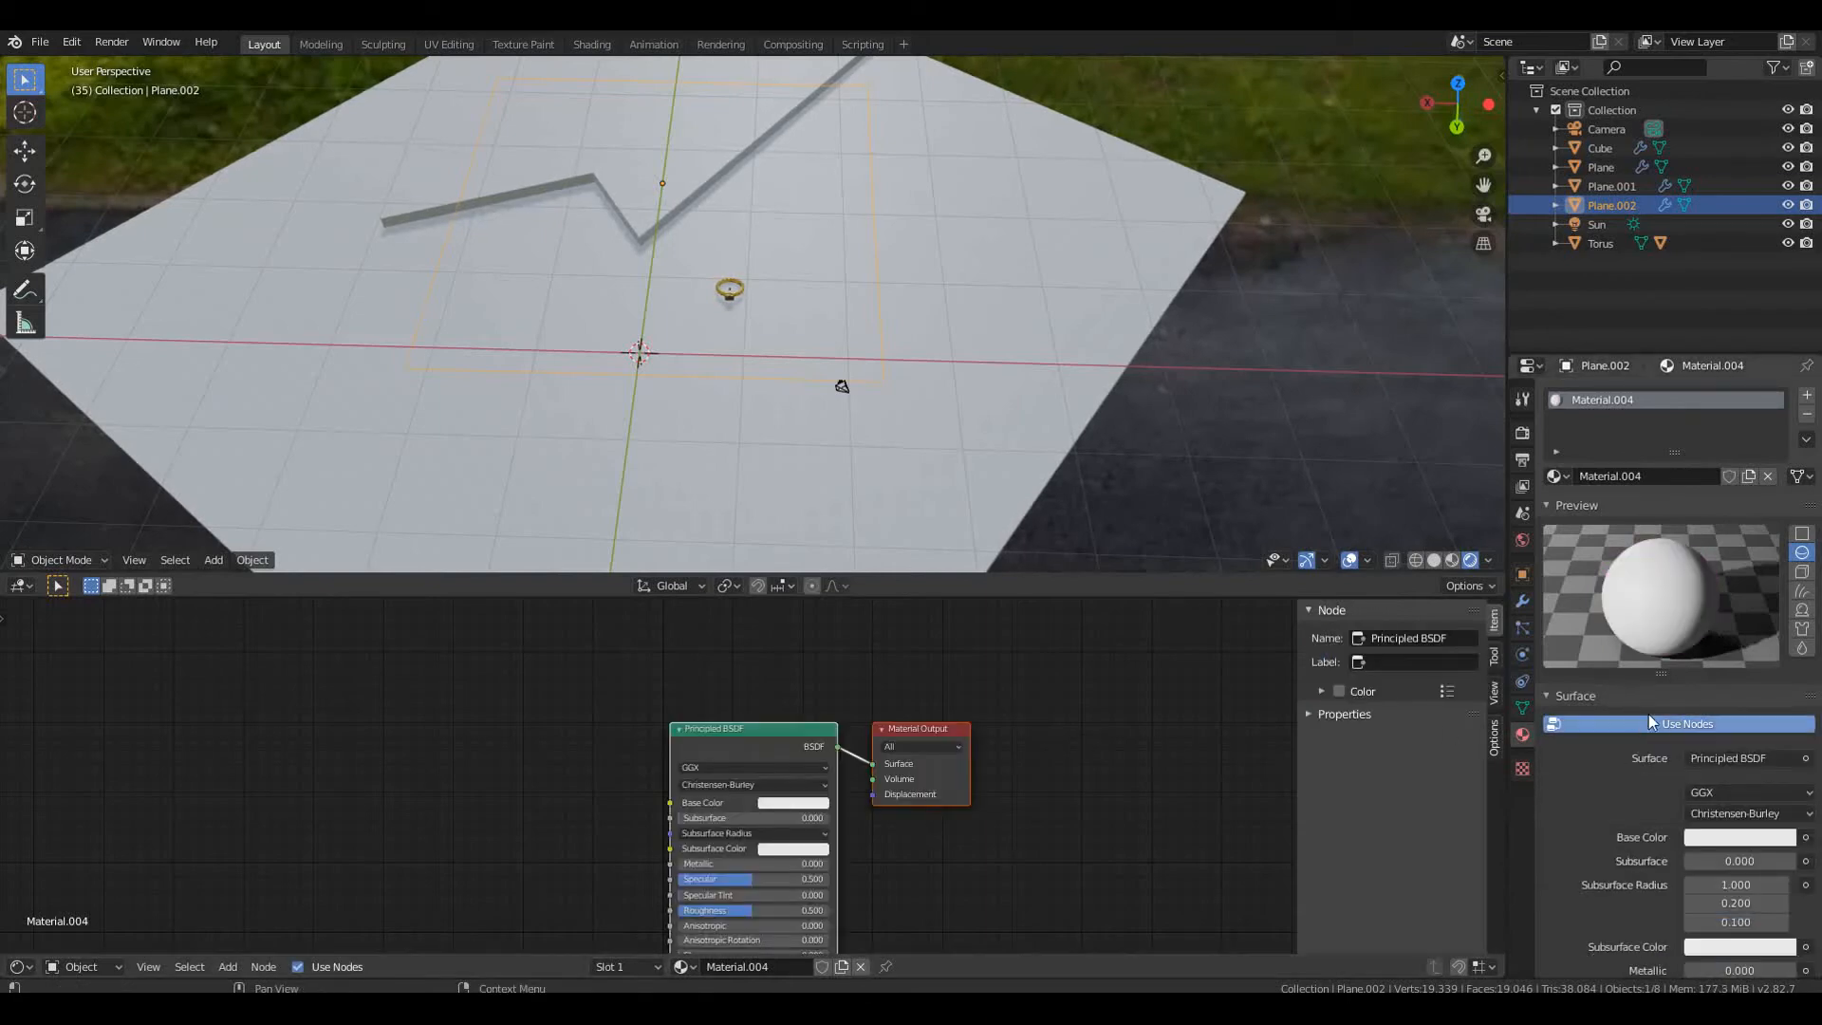
Change the cloth material's surface shader to Velvet BSDF
{"action": "left_click", "coordinate": [1737, 757]}
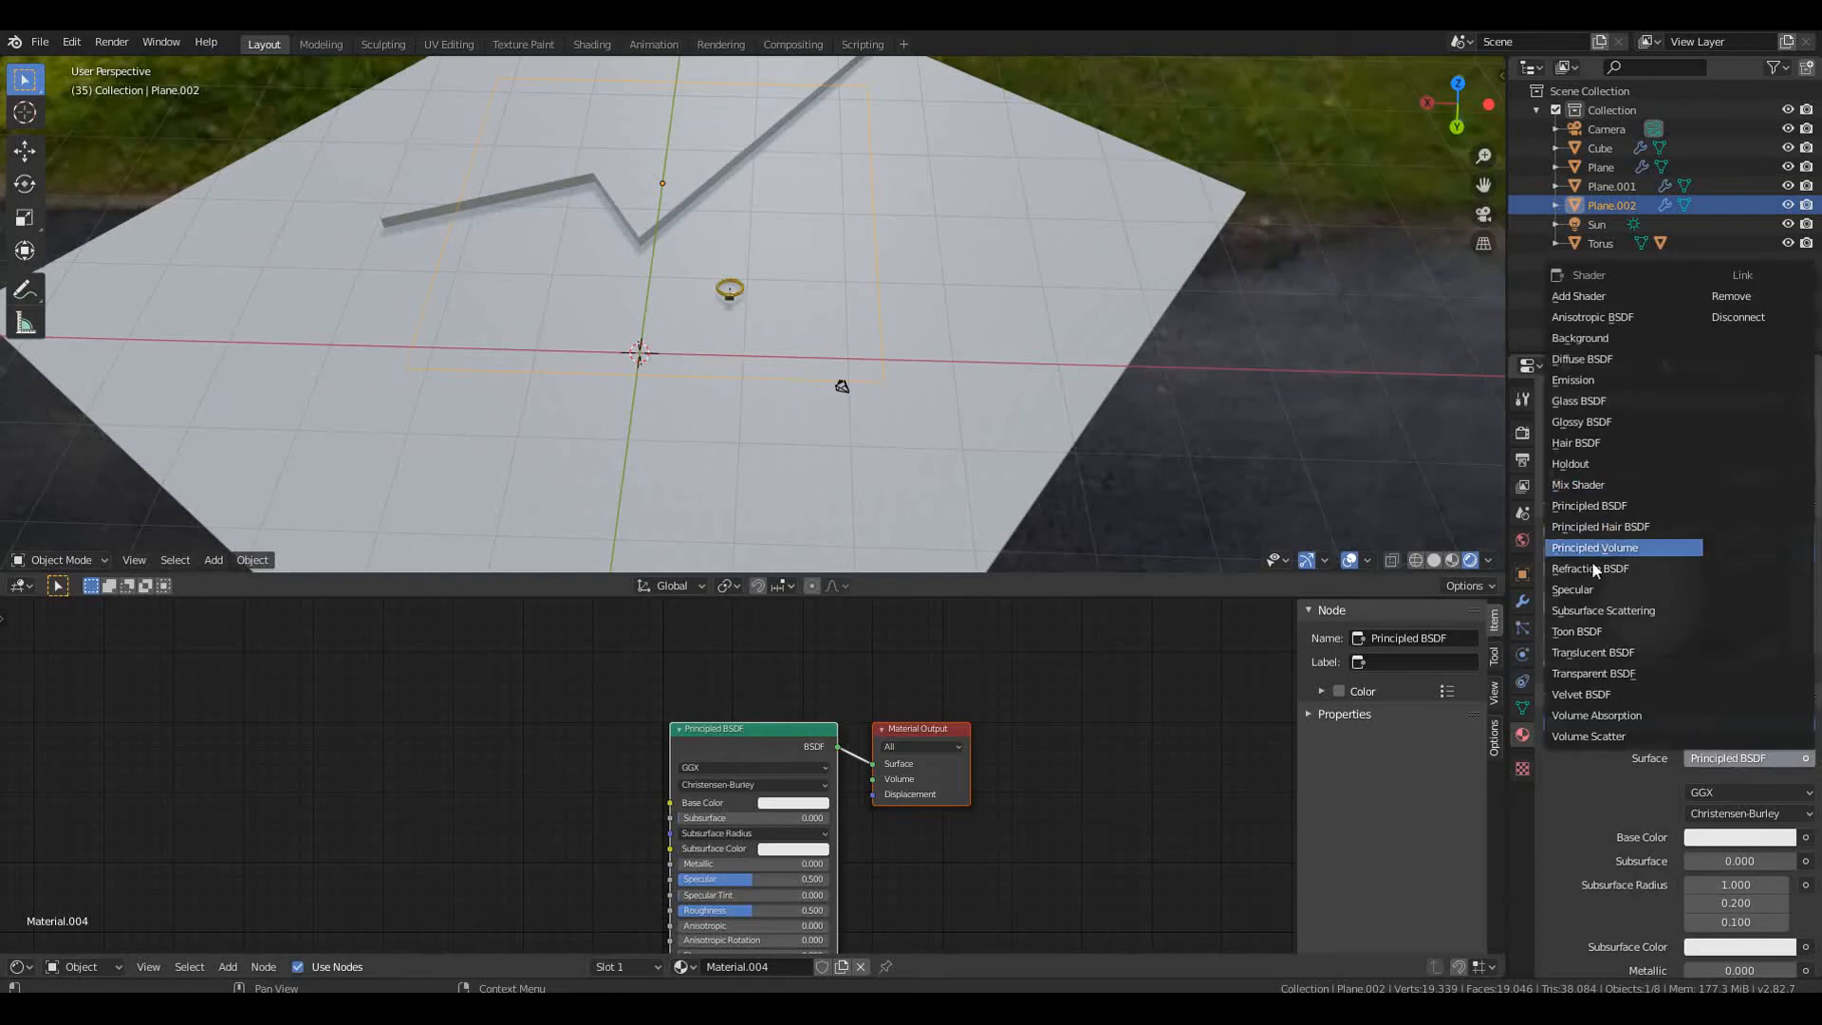
{"action": "left_click", "coordinate": [1599, 691]}
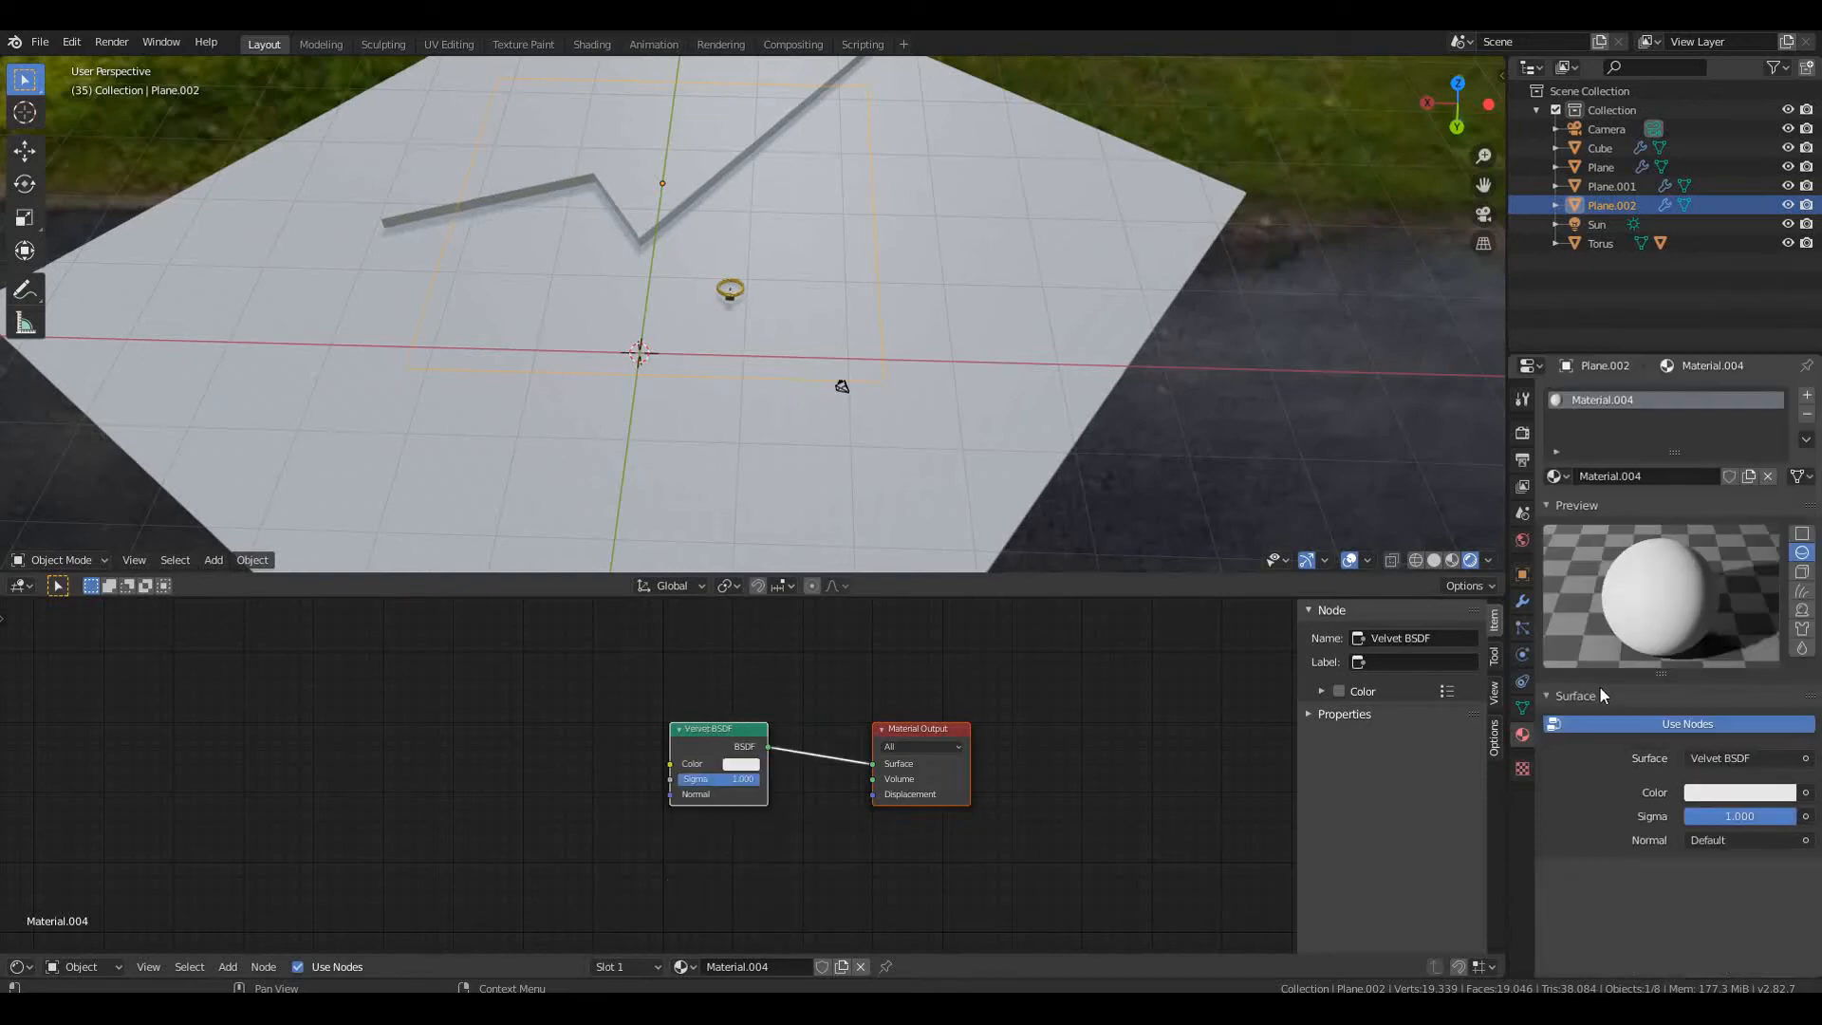
{"action": "scroll", "coordinate": [623, 762], "scroll_direction": "up", "scroll_amount": 3}
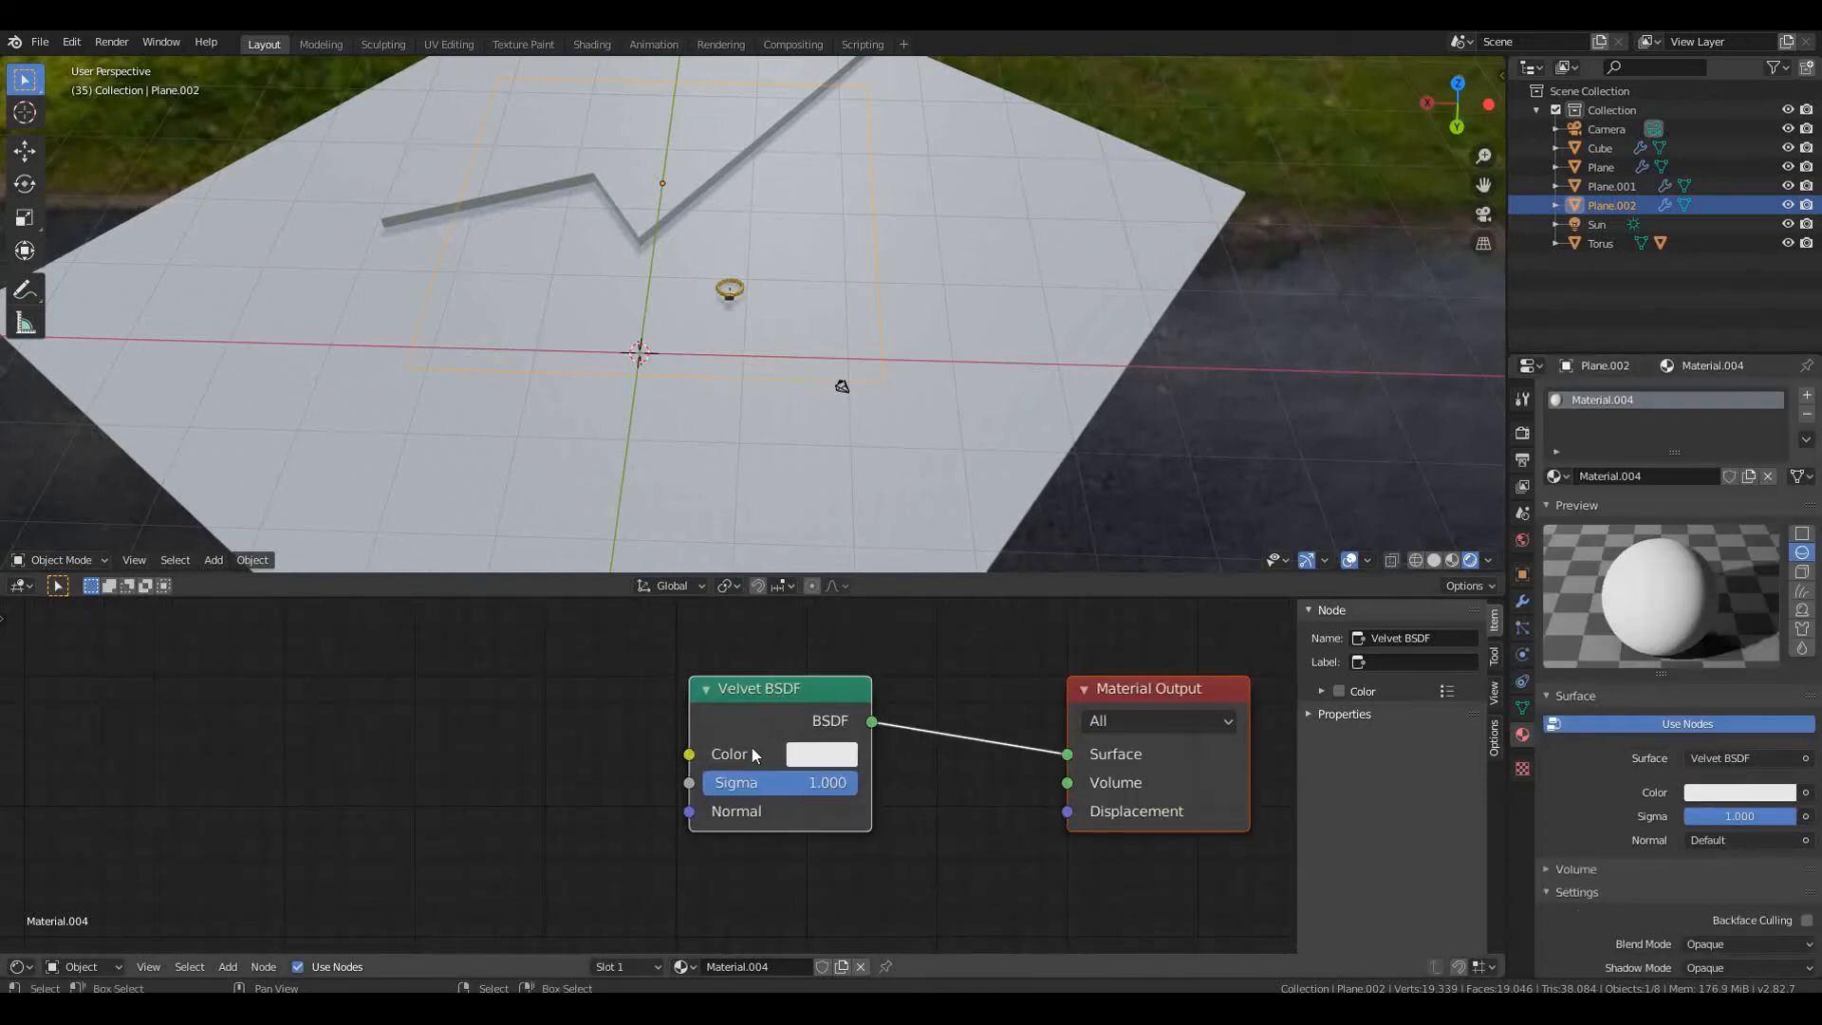
Add an Image Texture node to the cloth material and link its Color output to the Velvet BSDF's Color input
{"action": "left_click", "coordinate": [229, 966]}
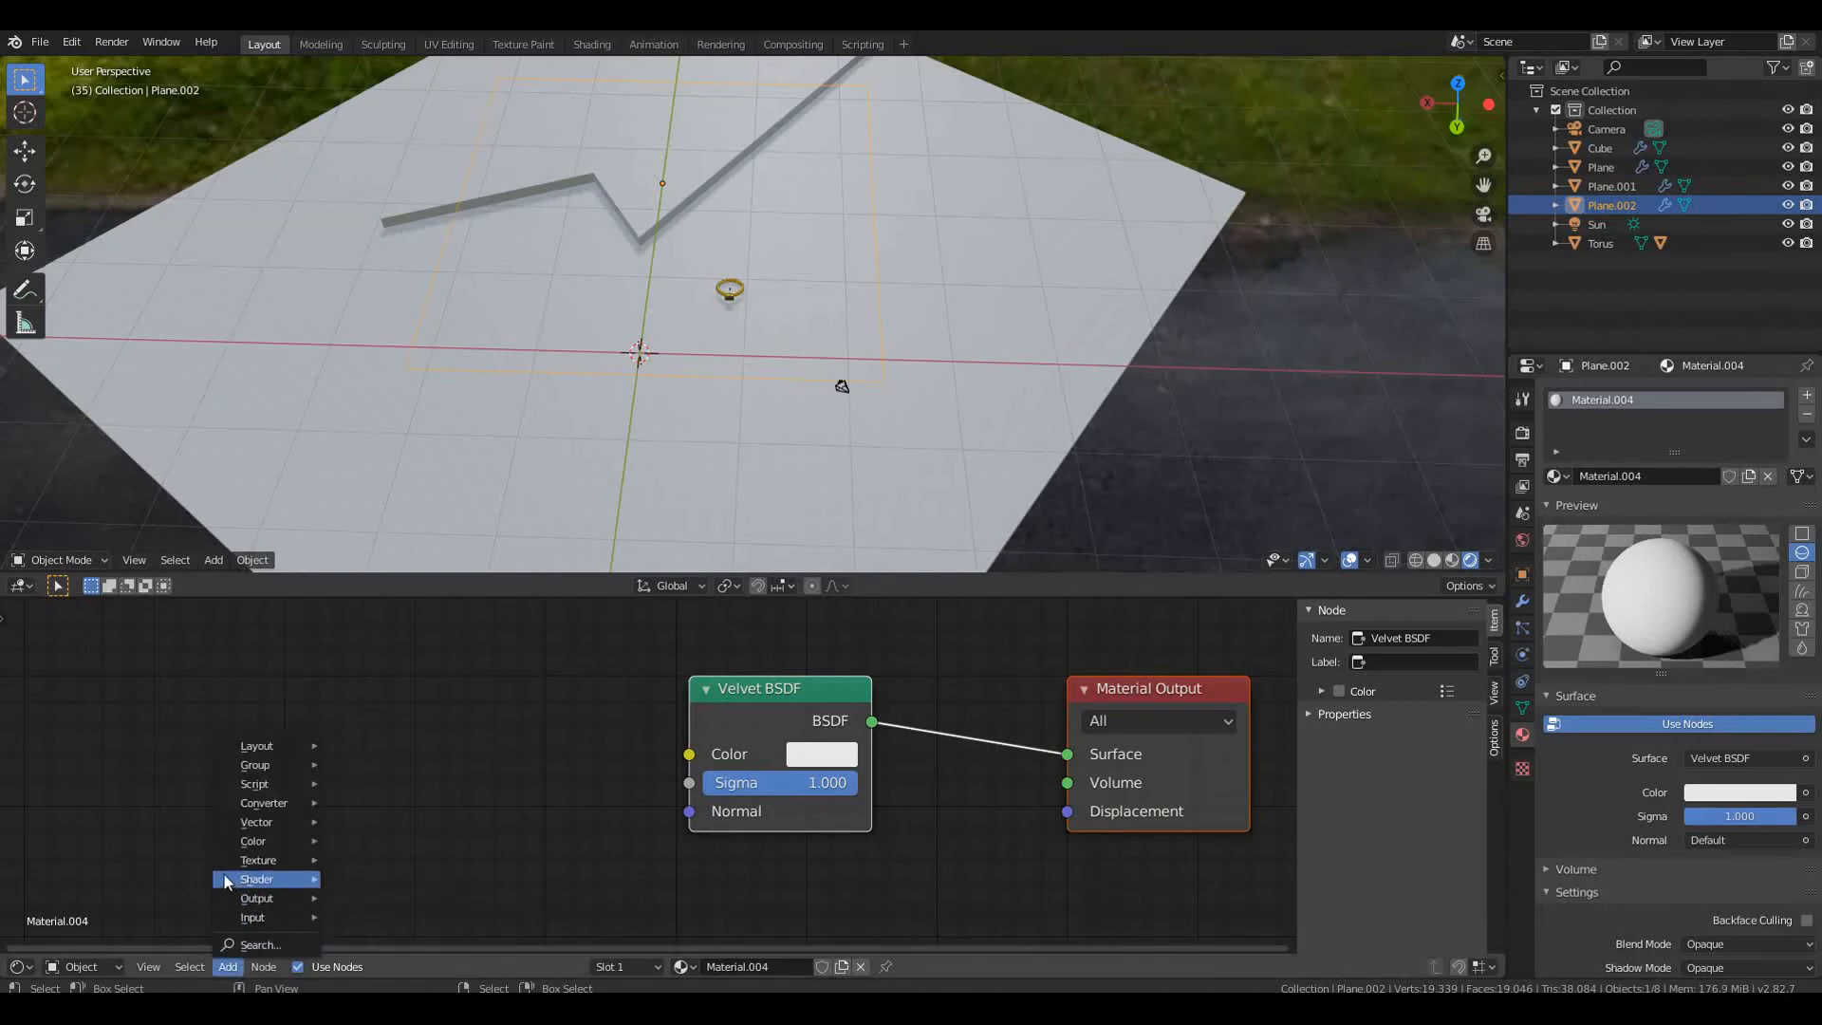
{"action": "mouse_move", "coordinate": [278, 857]}
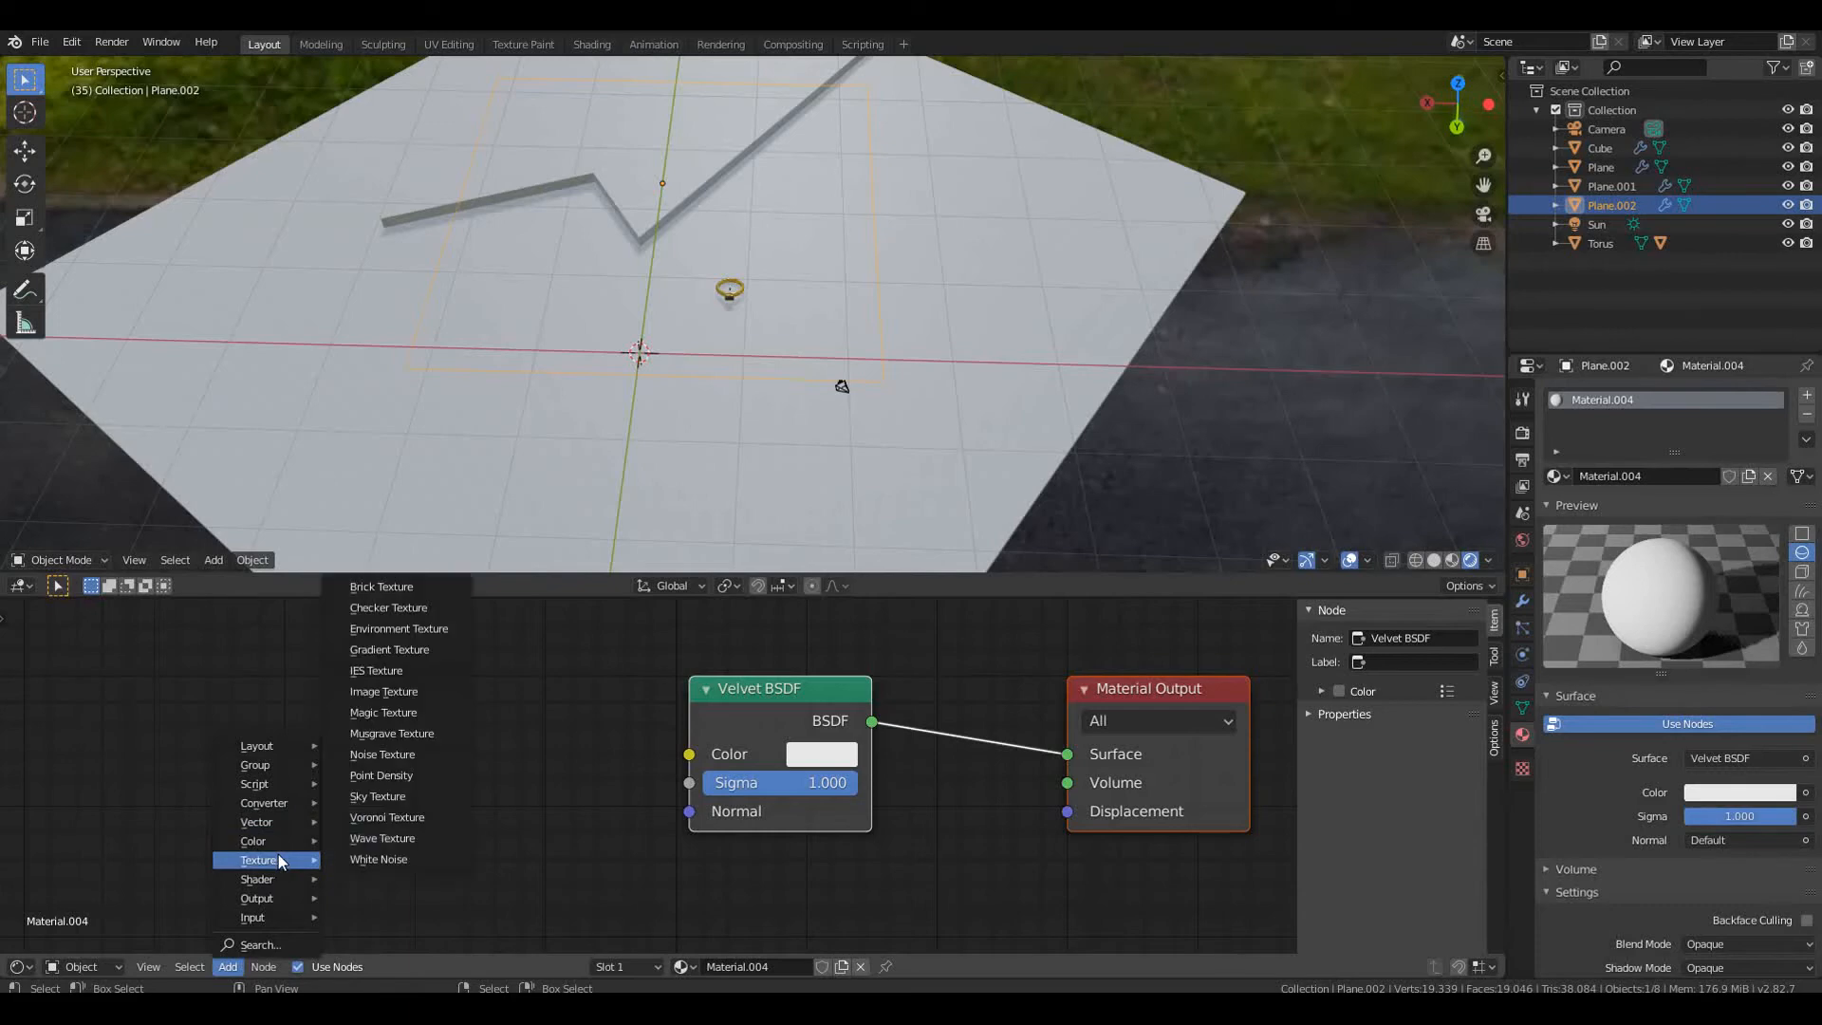
{"action": "left_click", "coordinate": [385, 692]}
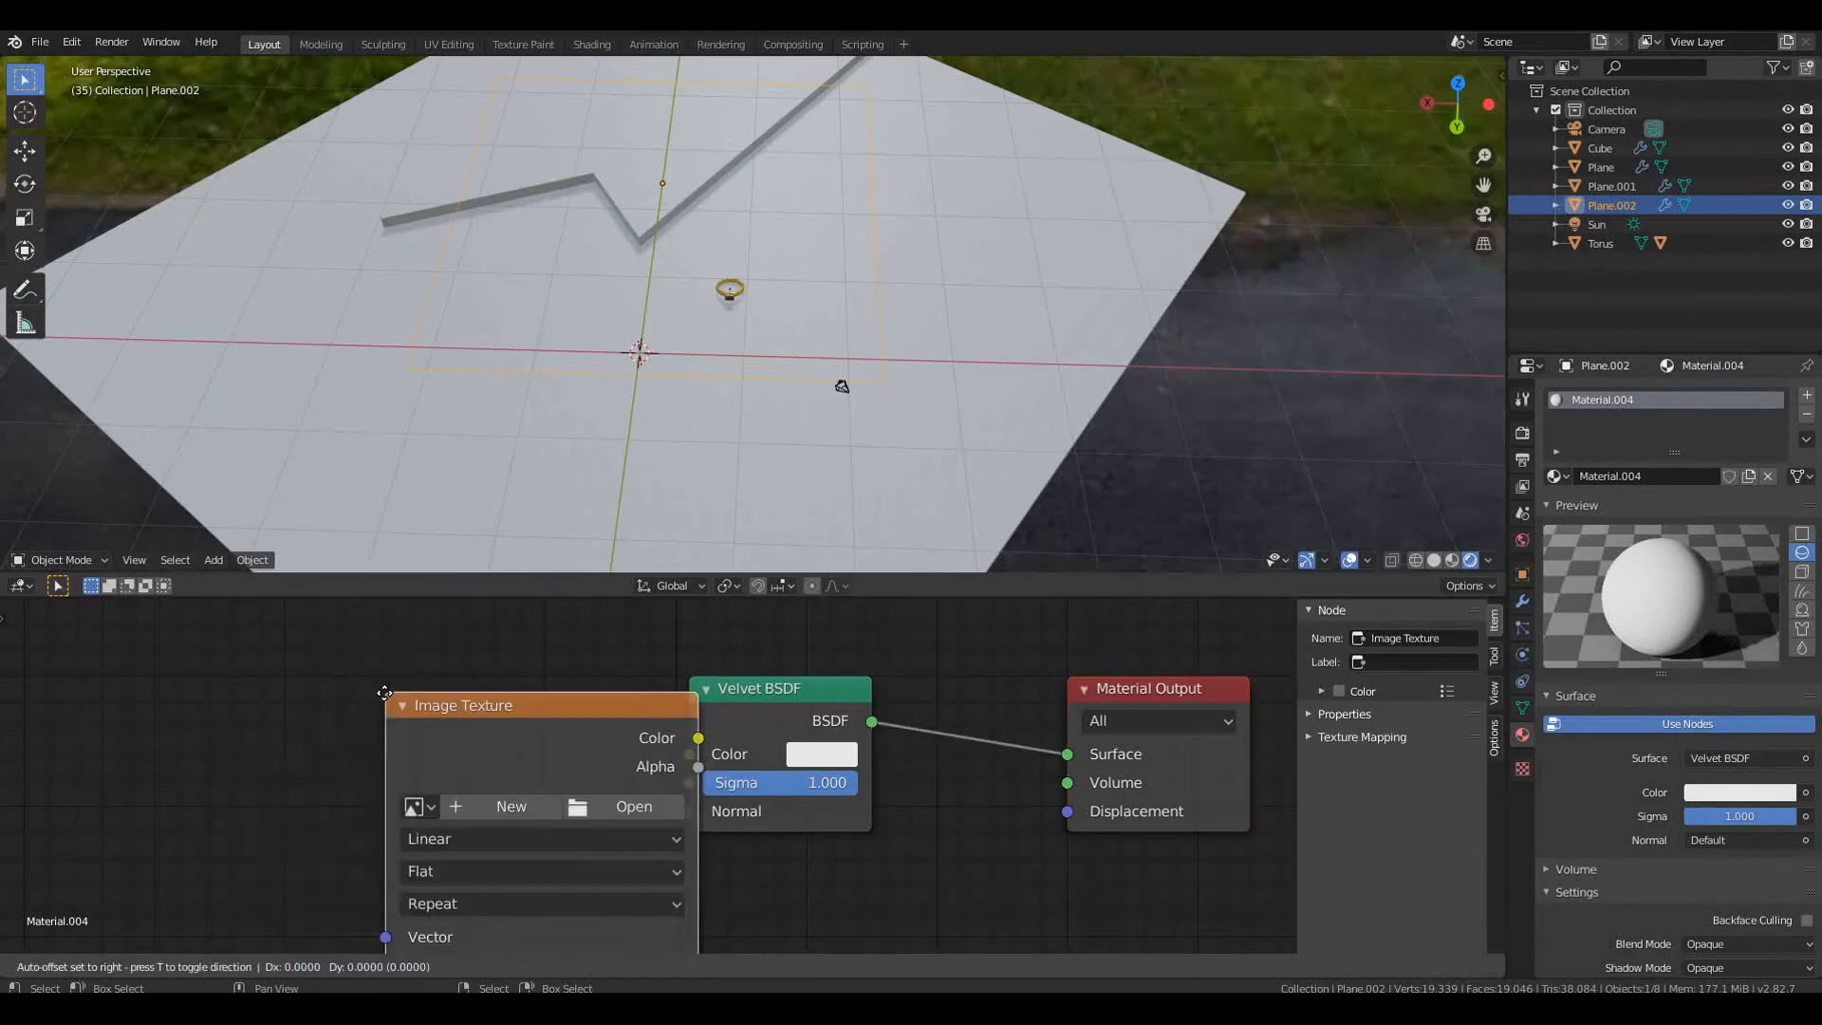
{"action": "left_click_drag", "start_coordinate": [567, 709], "coordinate": [689, 754]}
Load the dark blue fabric JPG whose name starts with fab4137a3a from the cours 3d folder into the Image Texture node
{"action": "left_click", "coordinate": [510, 775]}
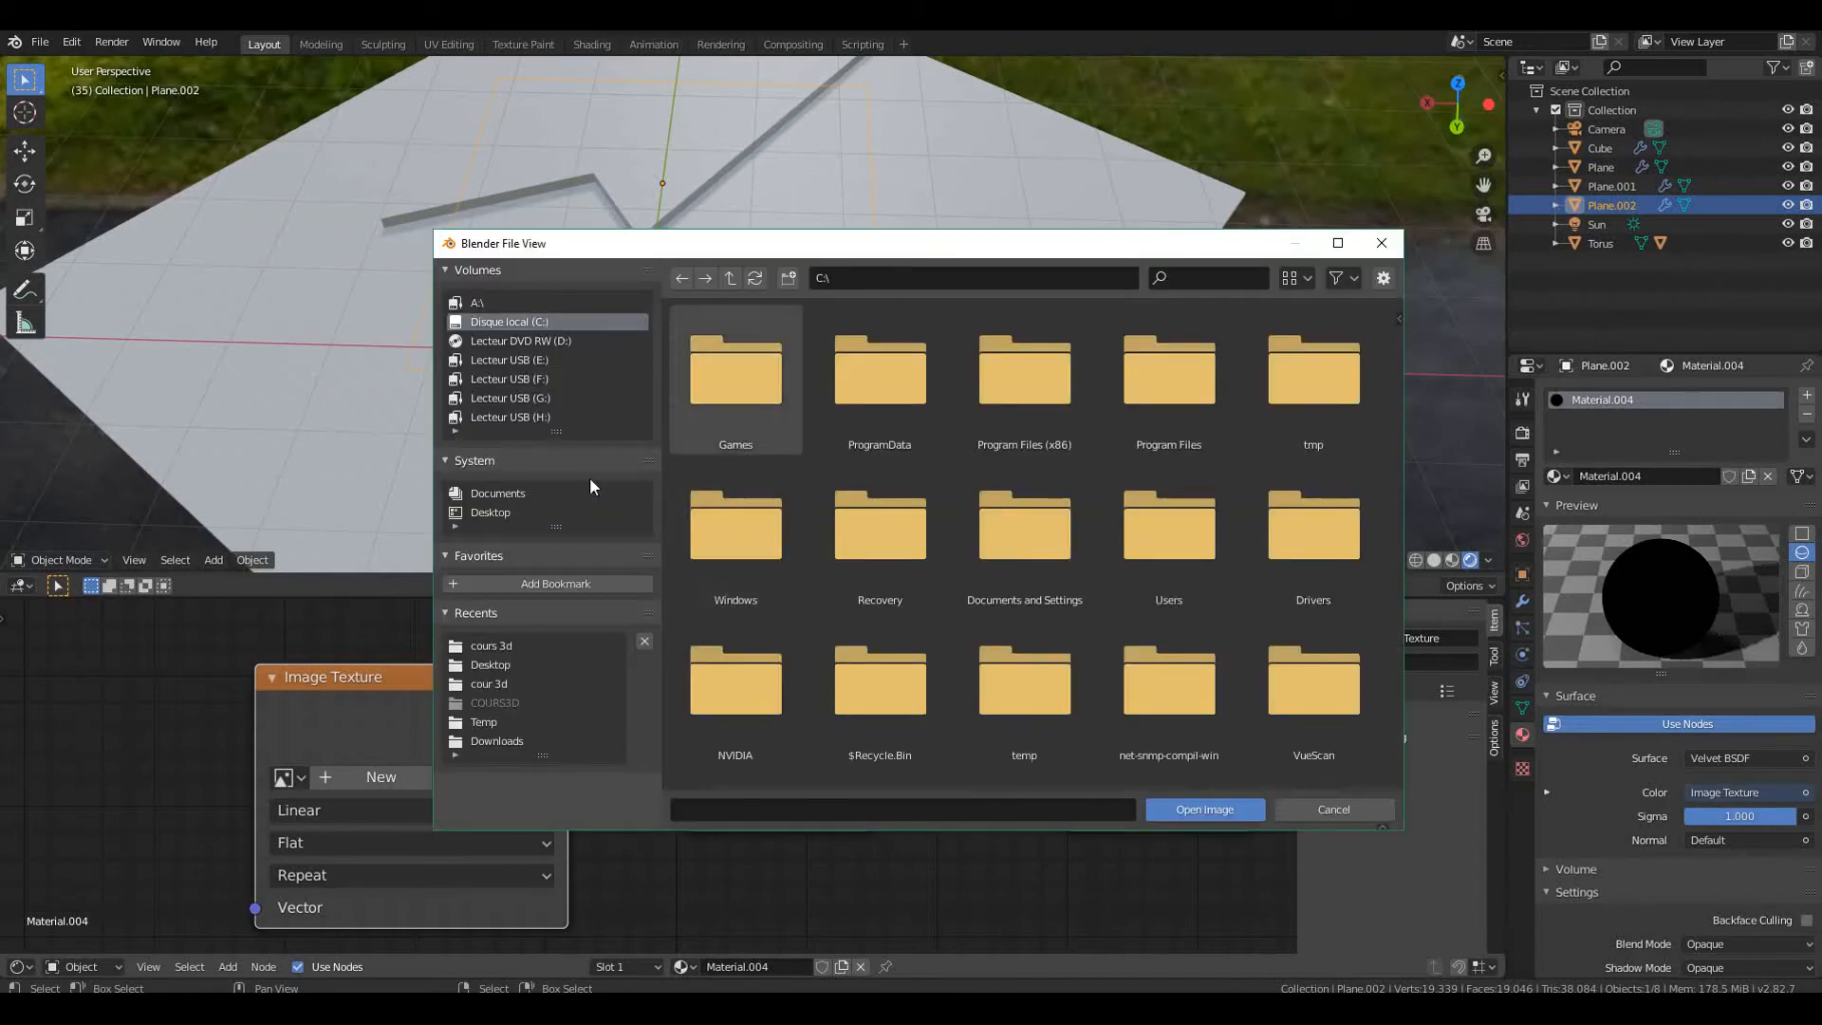
{"action": "left_click", "coordinate": [489, 511]}
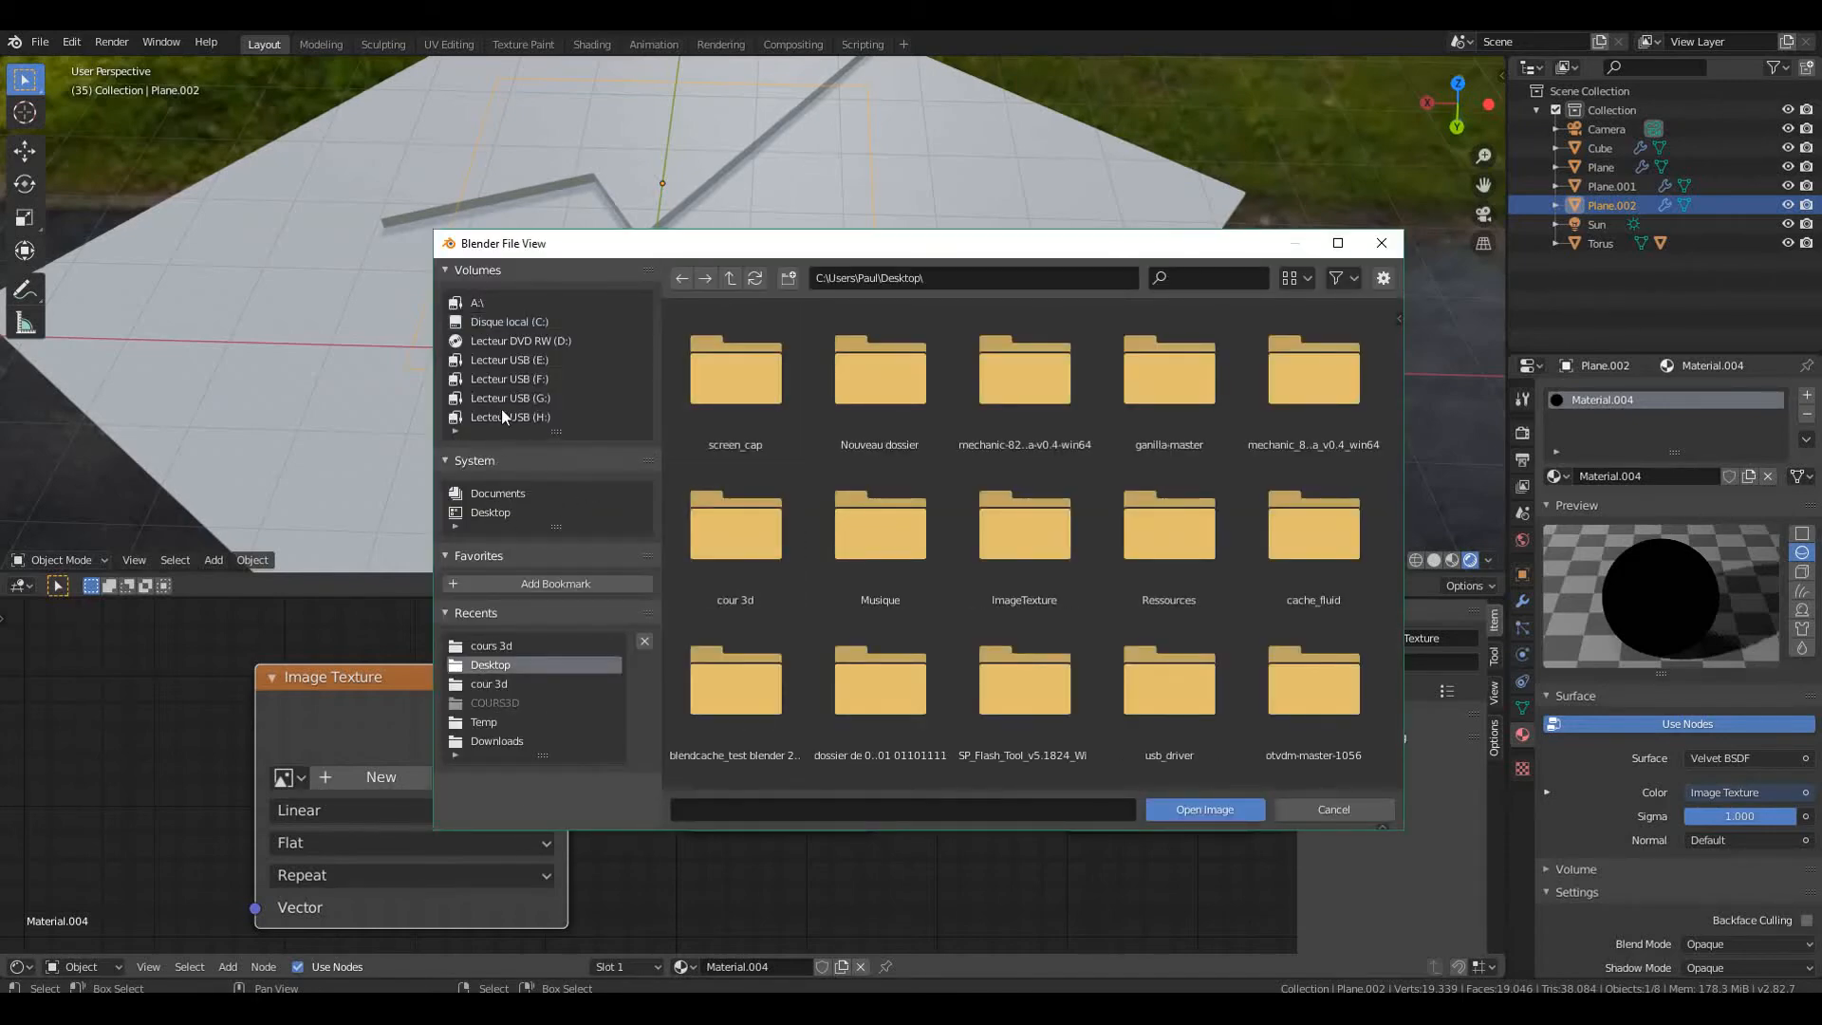
{"action": "left_click", "coordinate": [501, 682]}
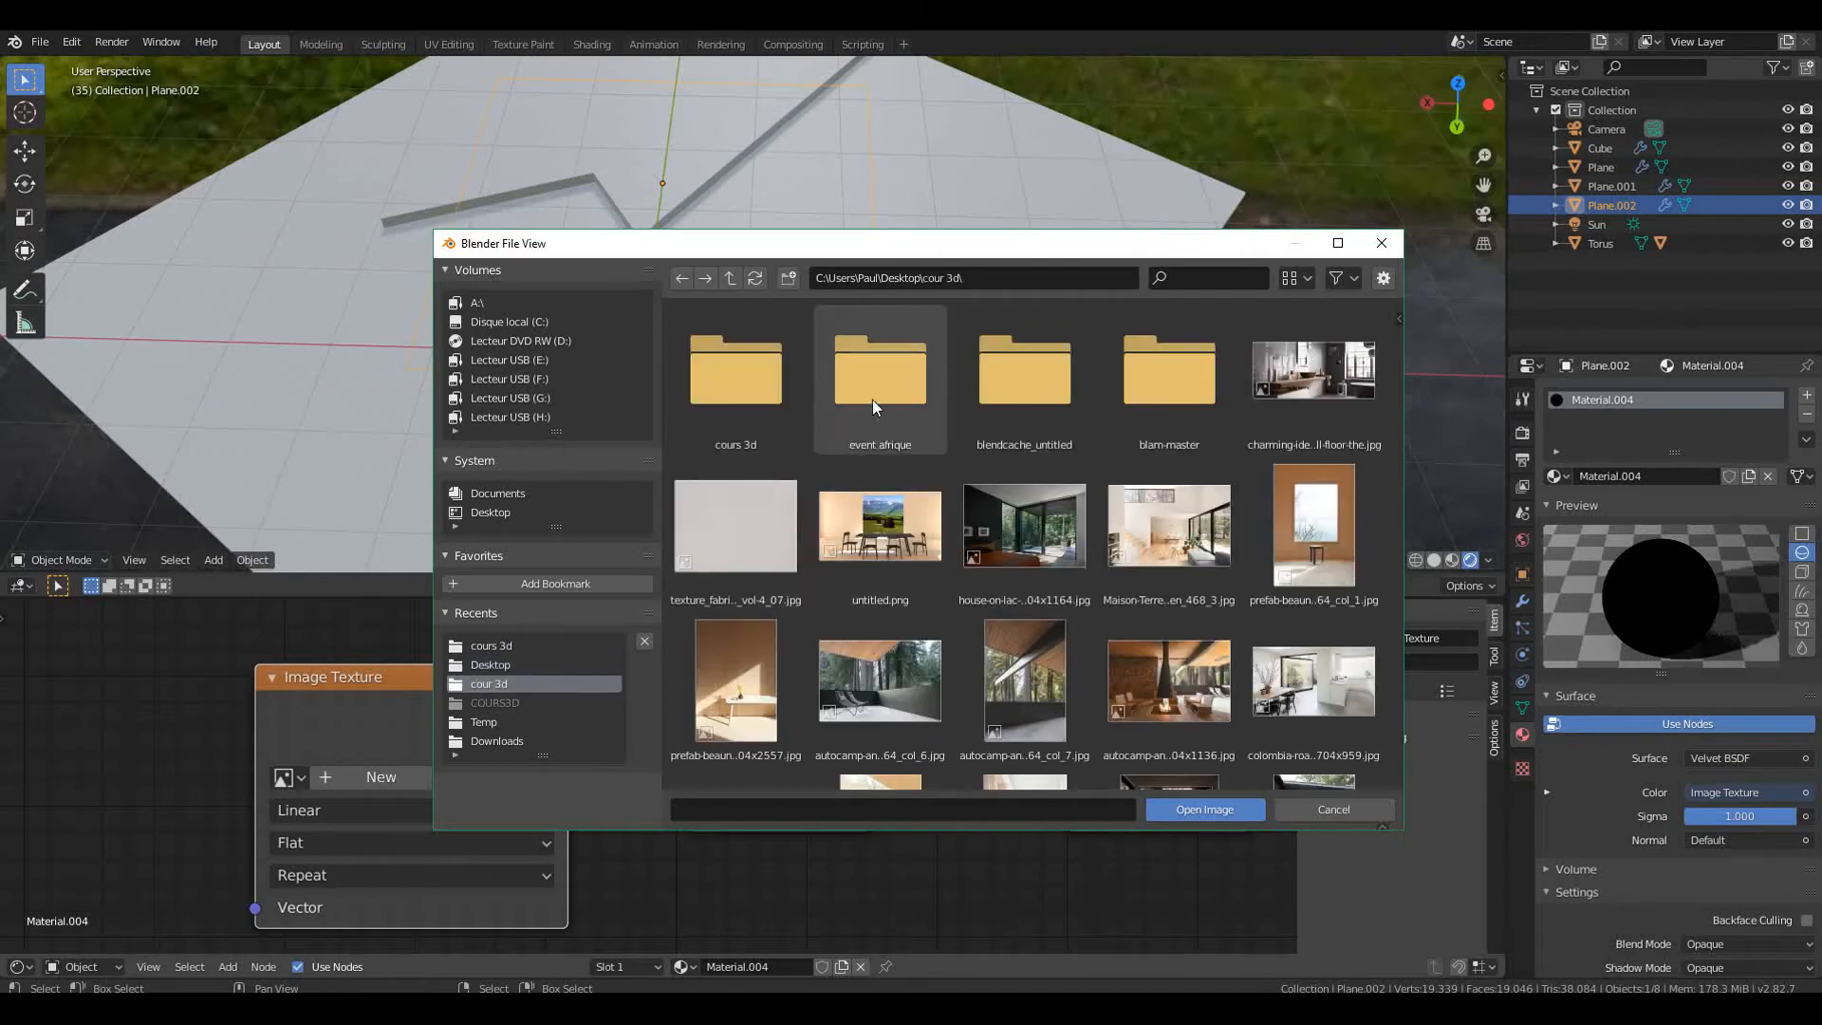
{"action": "left_click", "coordinate": [737, 401]}
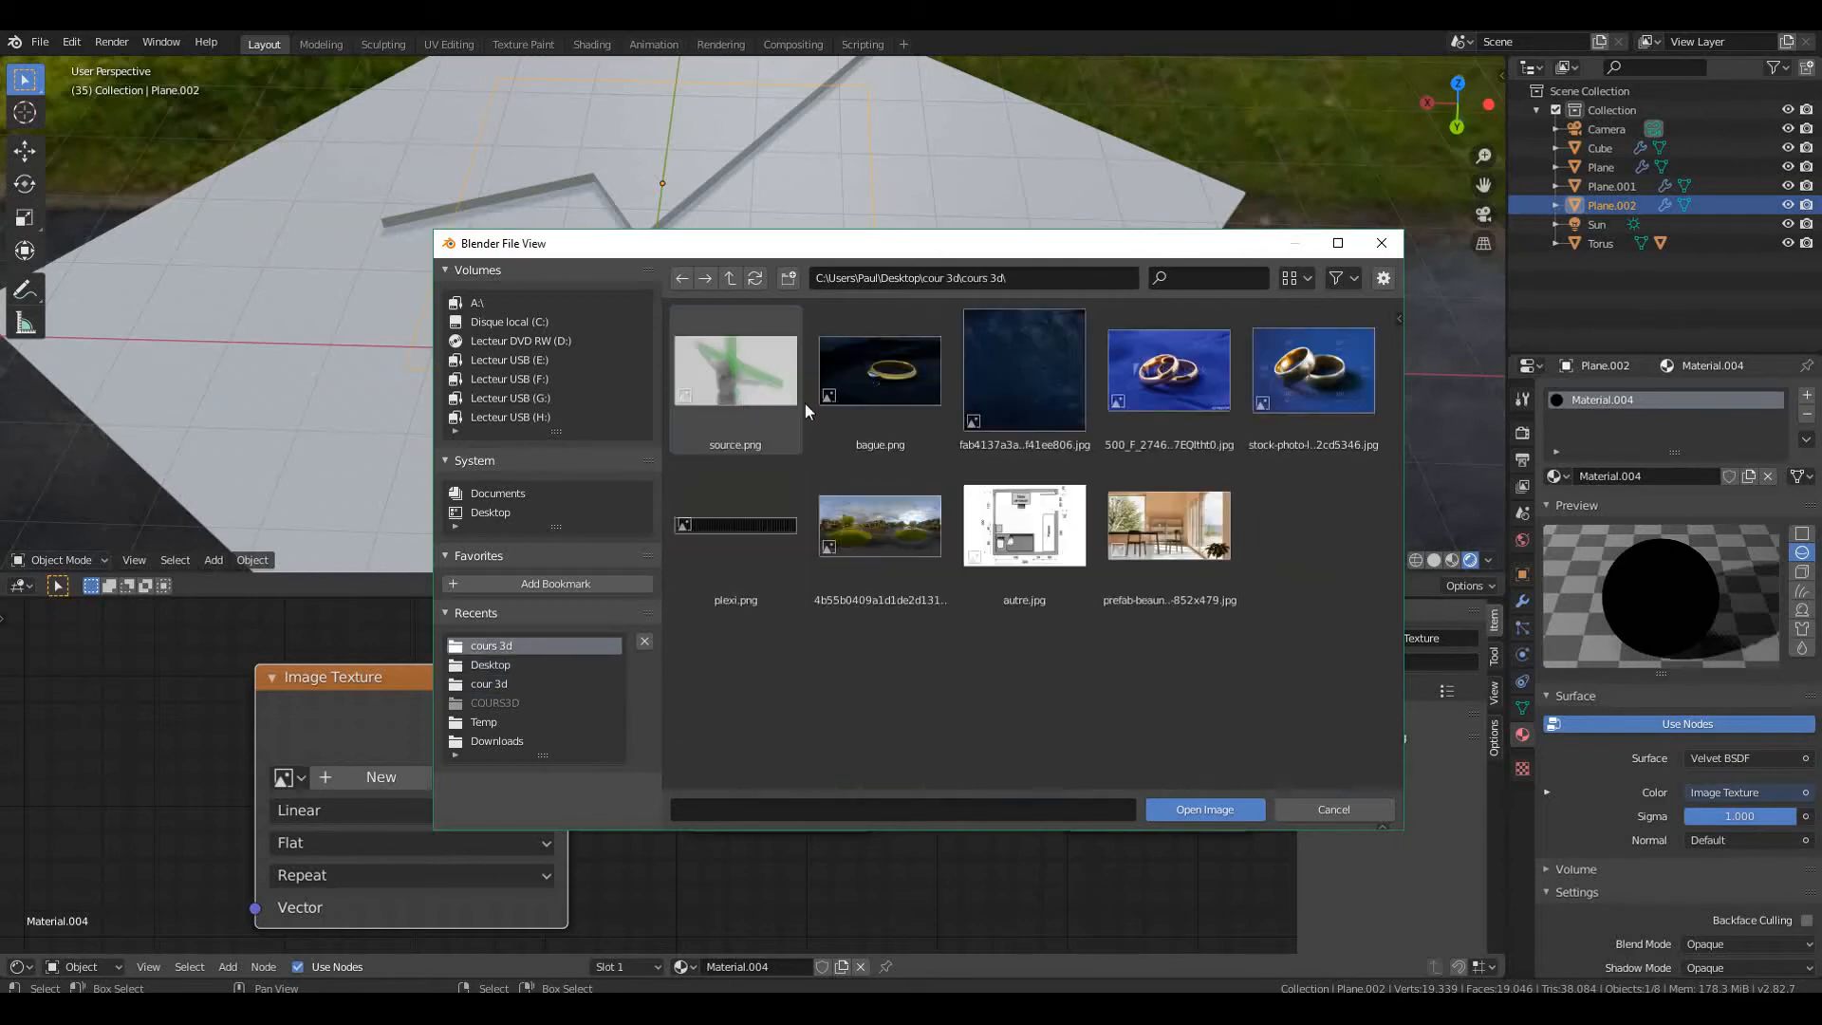
{"action": "double_click", "coordinate": [1057, 387]}
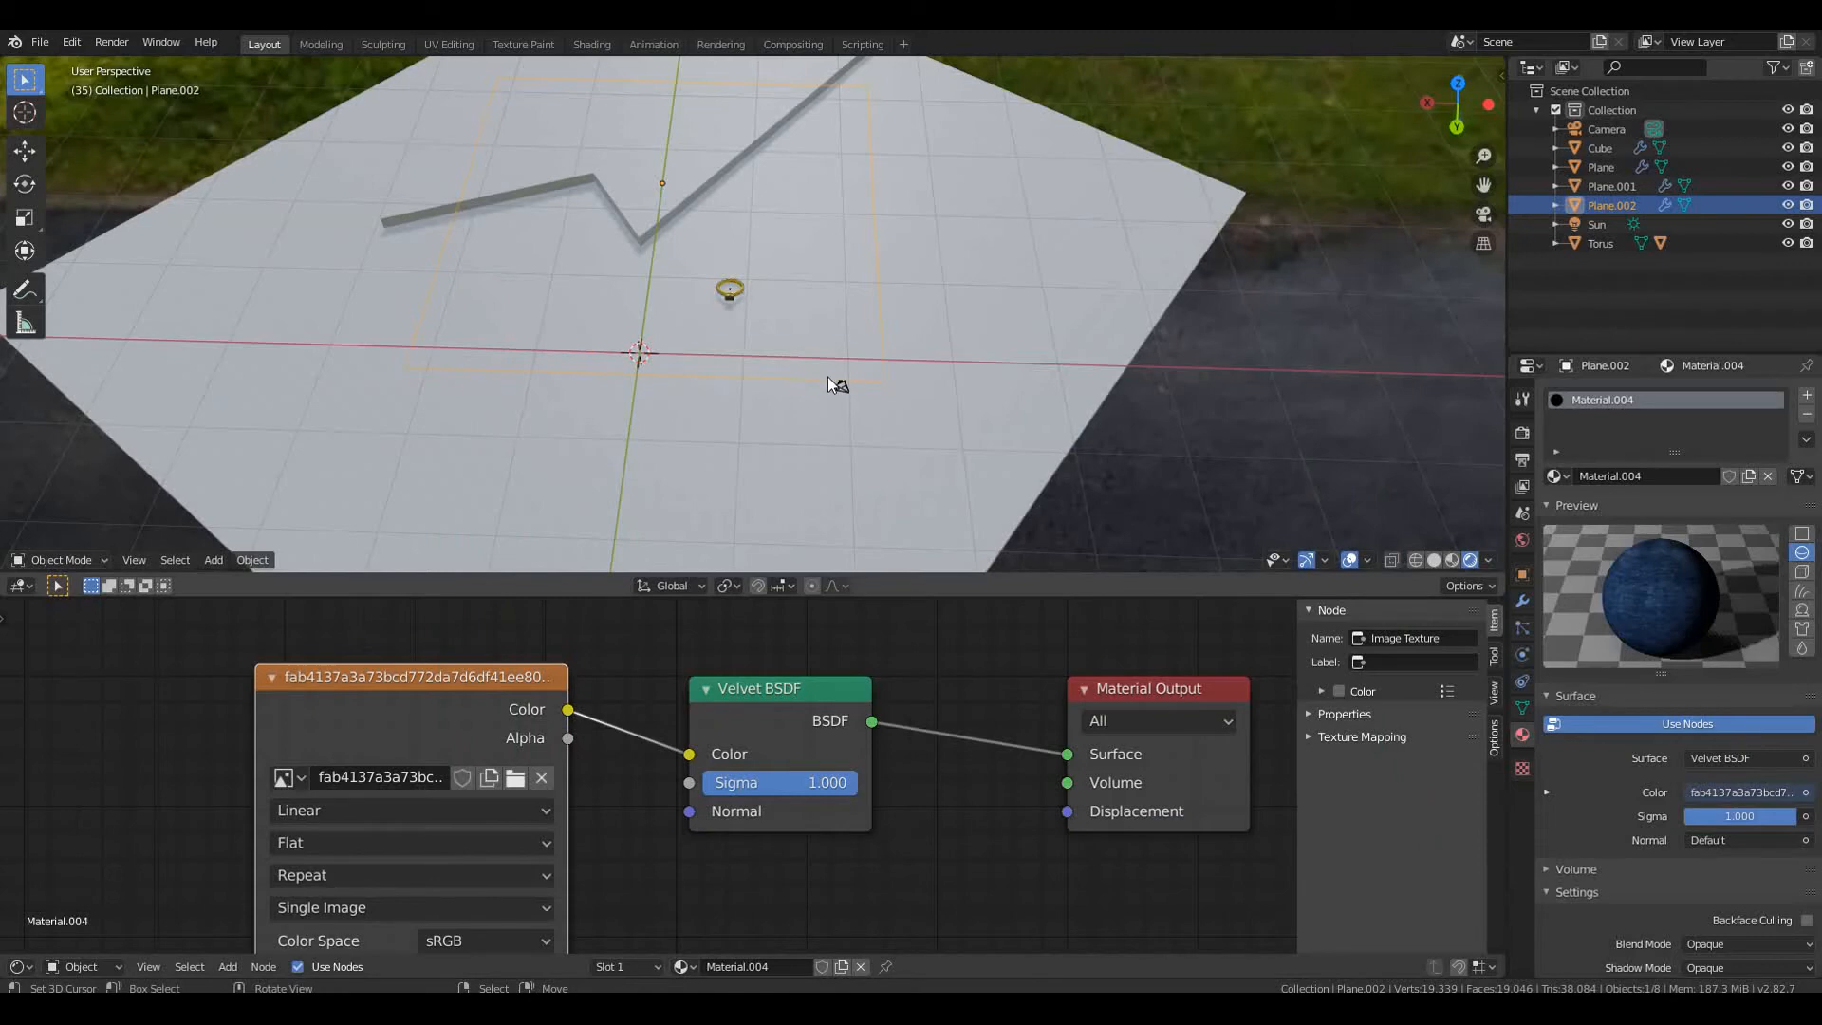
Add a UV Map node and link its UV output to the Image Texture's Vector input
{"action": "middle_click_drag", "start_coordinate": [517, 777], "coordinate": [557, 699]}
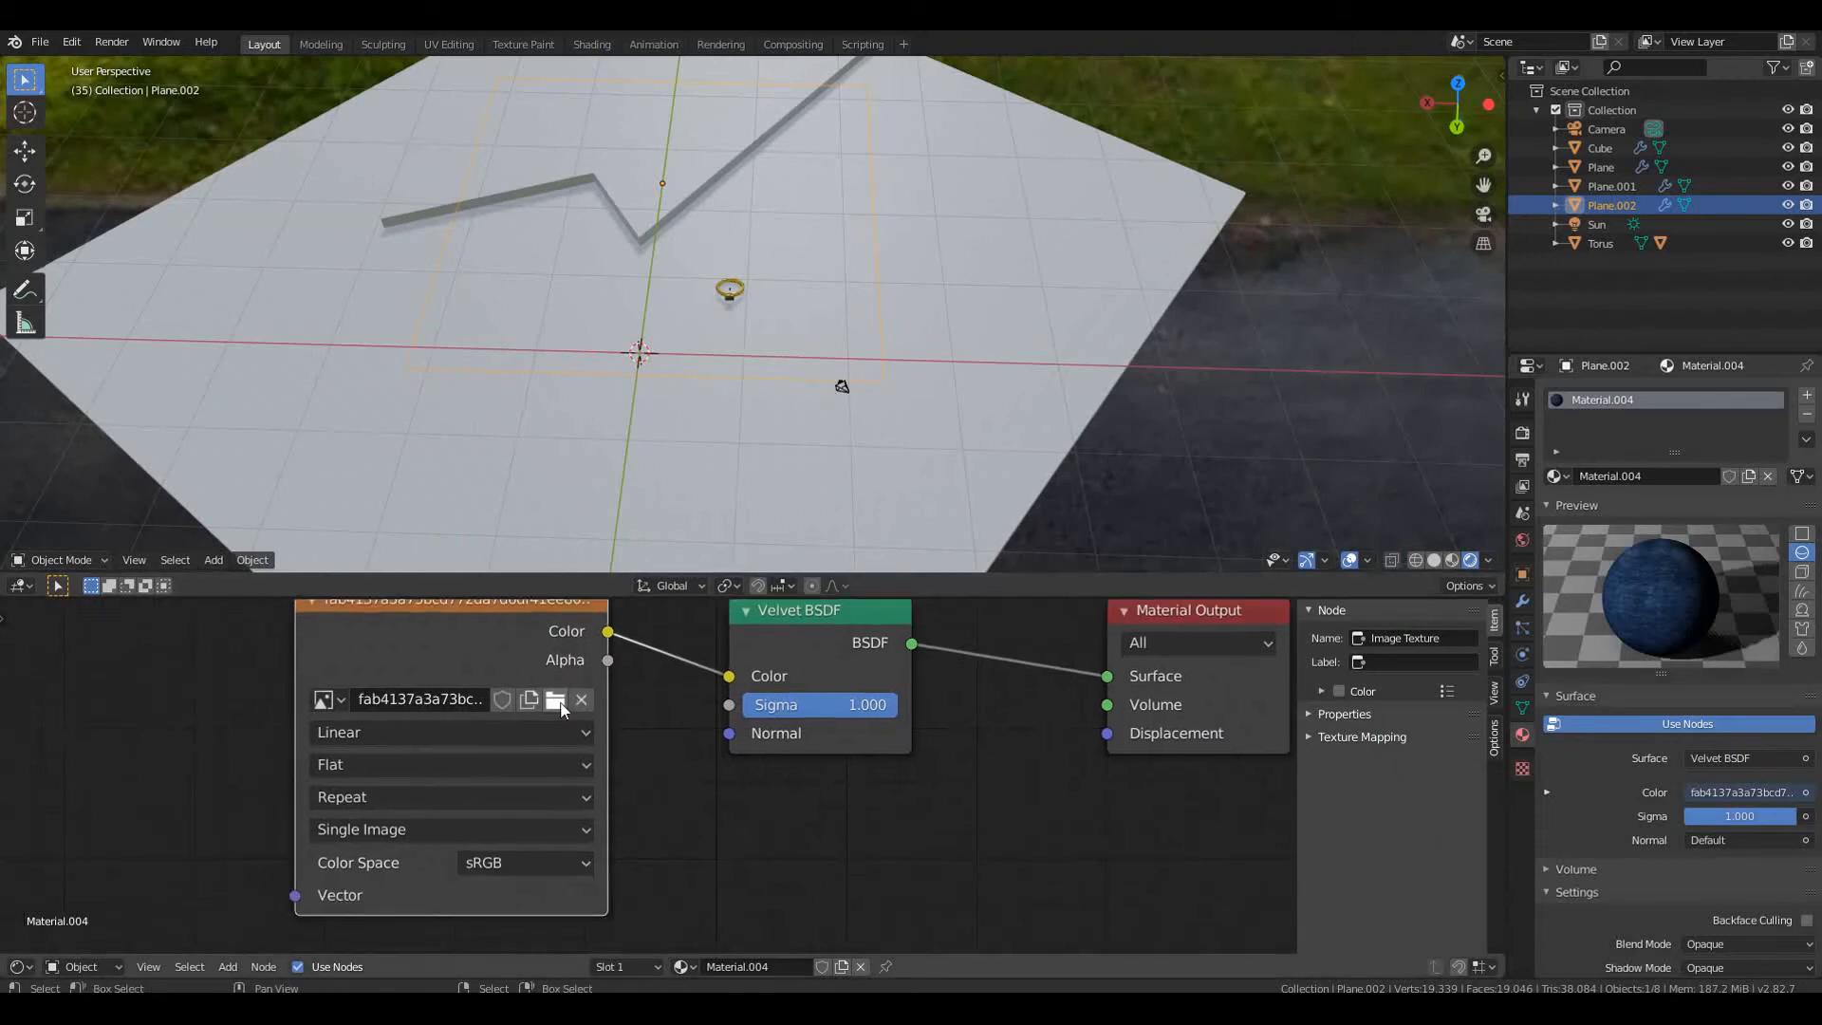
{"action": "left_click", "coordinate": [228, 966]}
{"action": "mouse_move", "coordinate": [265, 879]}
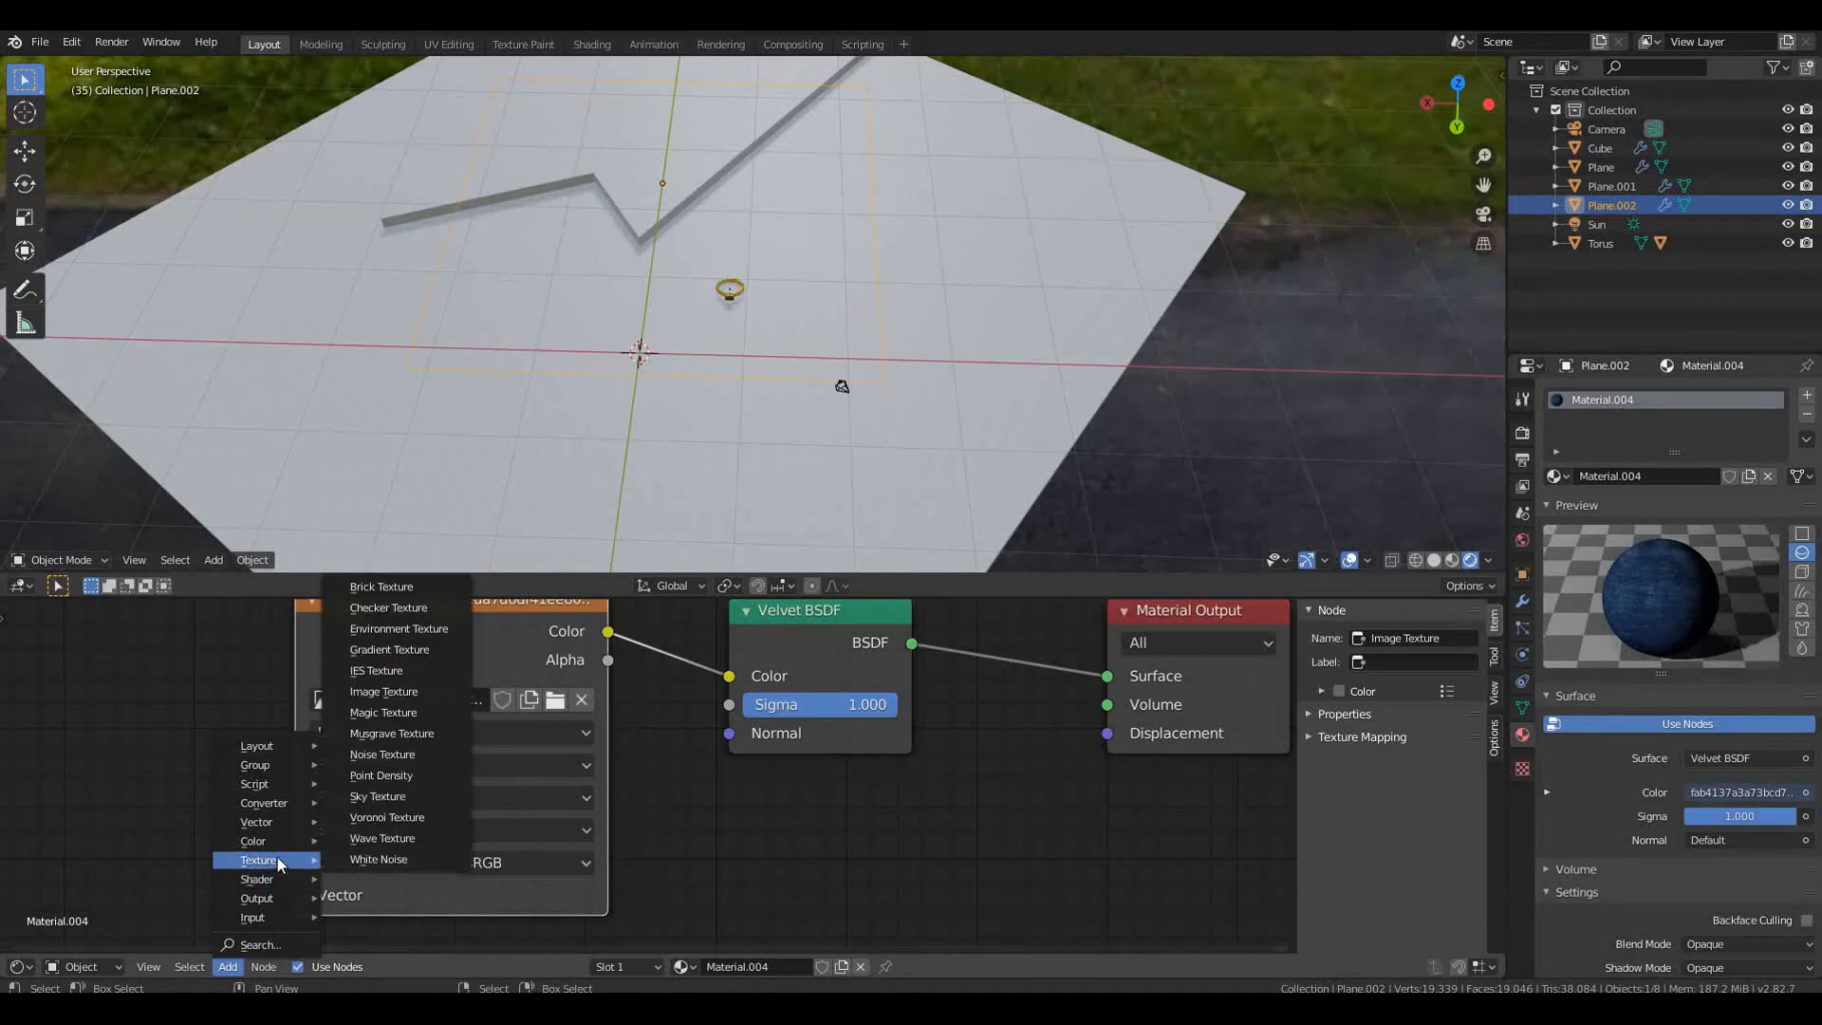
{"action": "mouse_move", "coordinate": [266, 916]}
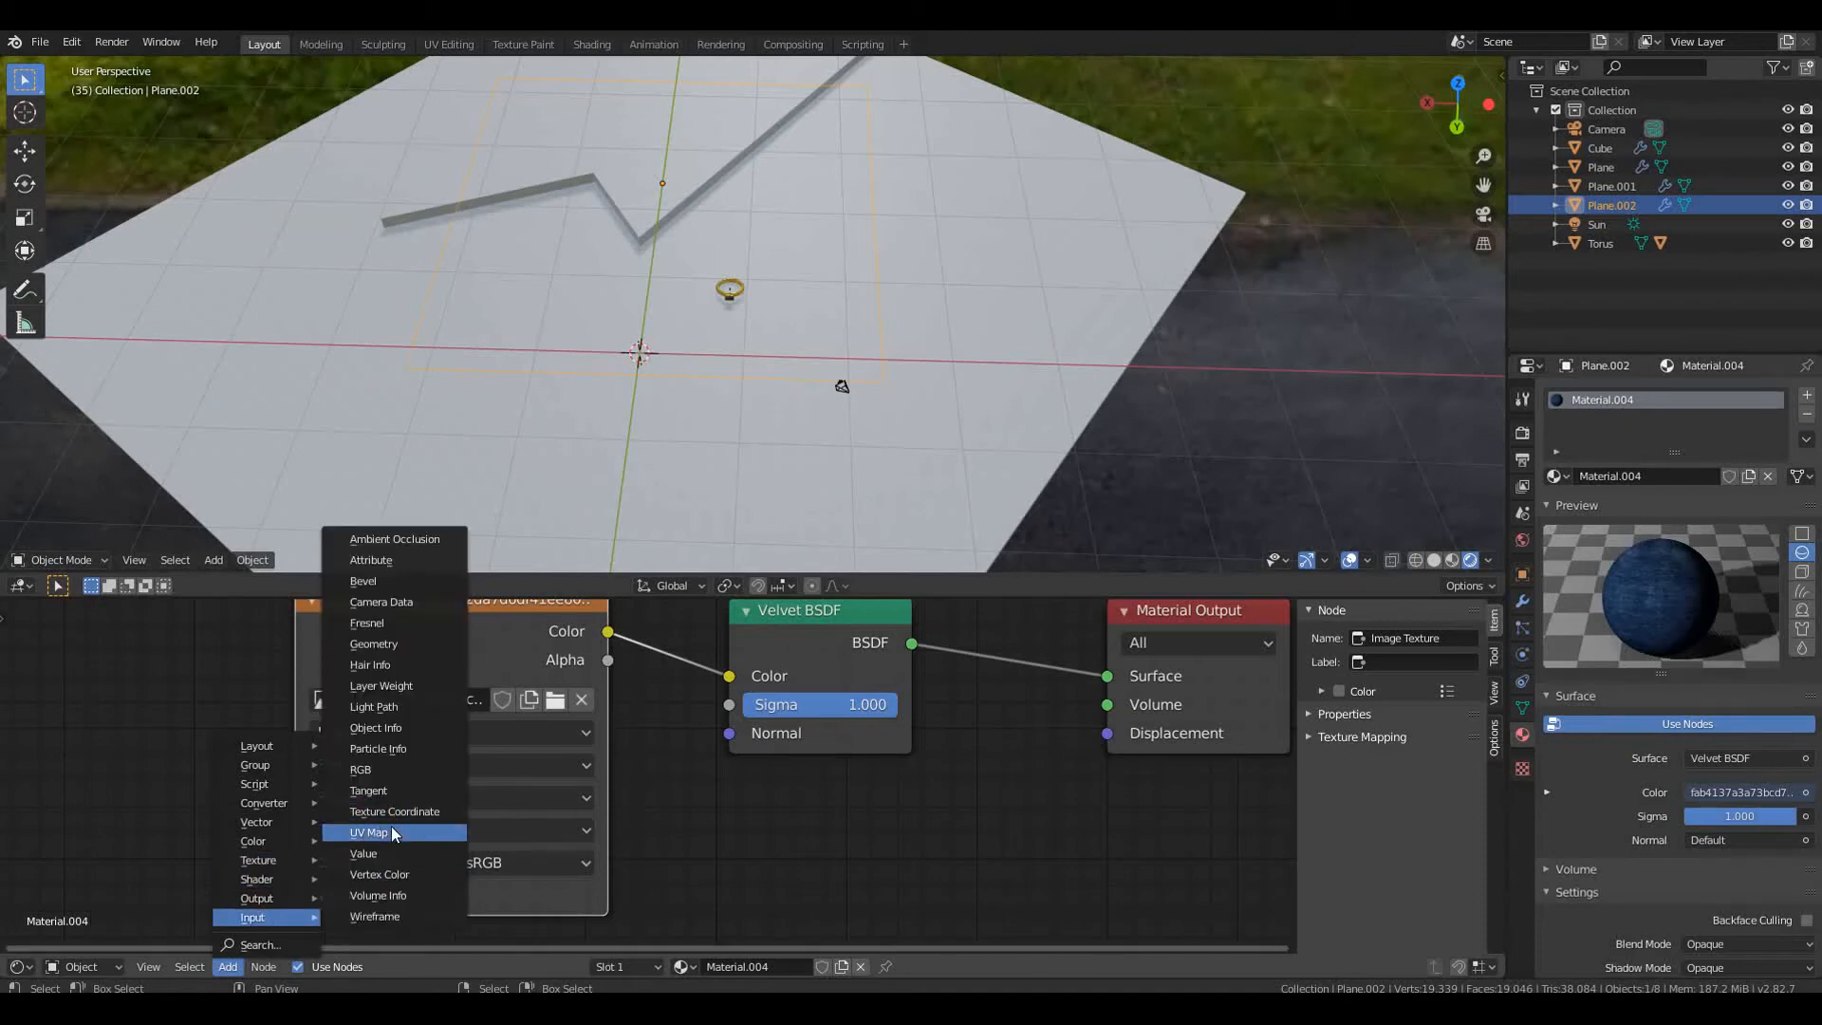
{"action": "left_click", "coordinate": [379, 833]}
{"action": "left_click", "coordinate": [236, 738]}
{"action": "left_click_drag", "start_coordinate": [225, 728], "coordinate": [295, 896]}
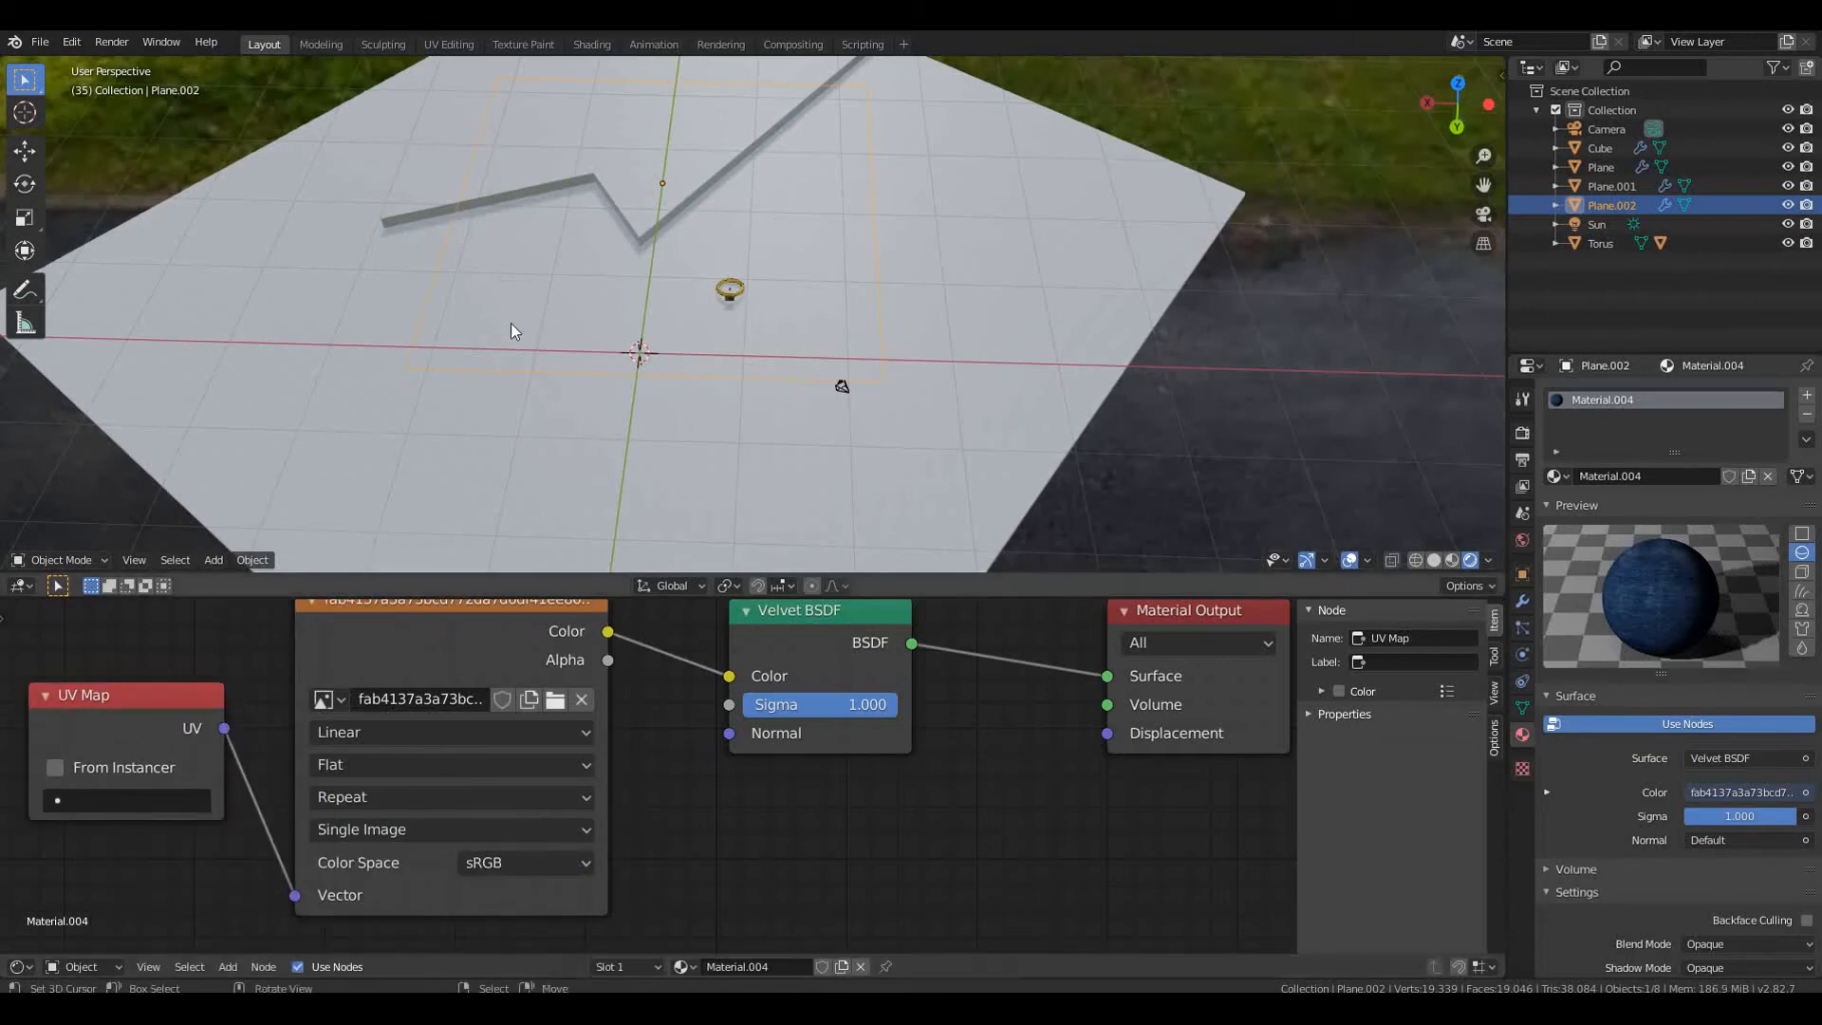
Switch the lower editor to UV Editor and put the cloth plane in Edit Mode to show its UVs over the fabric image
{"action": "left_click", "coordinate": [22, 966]}
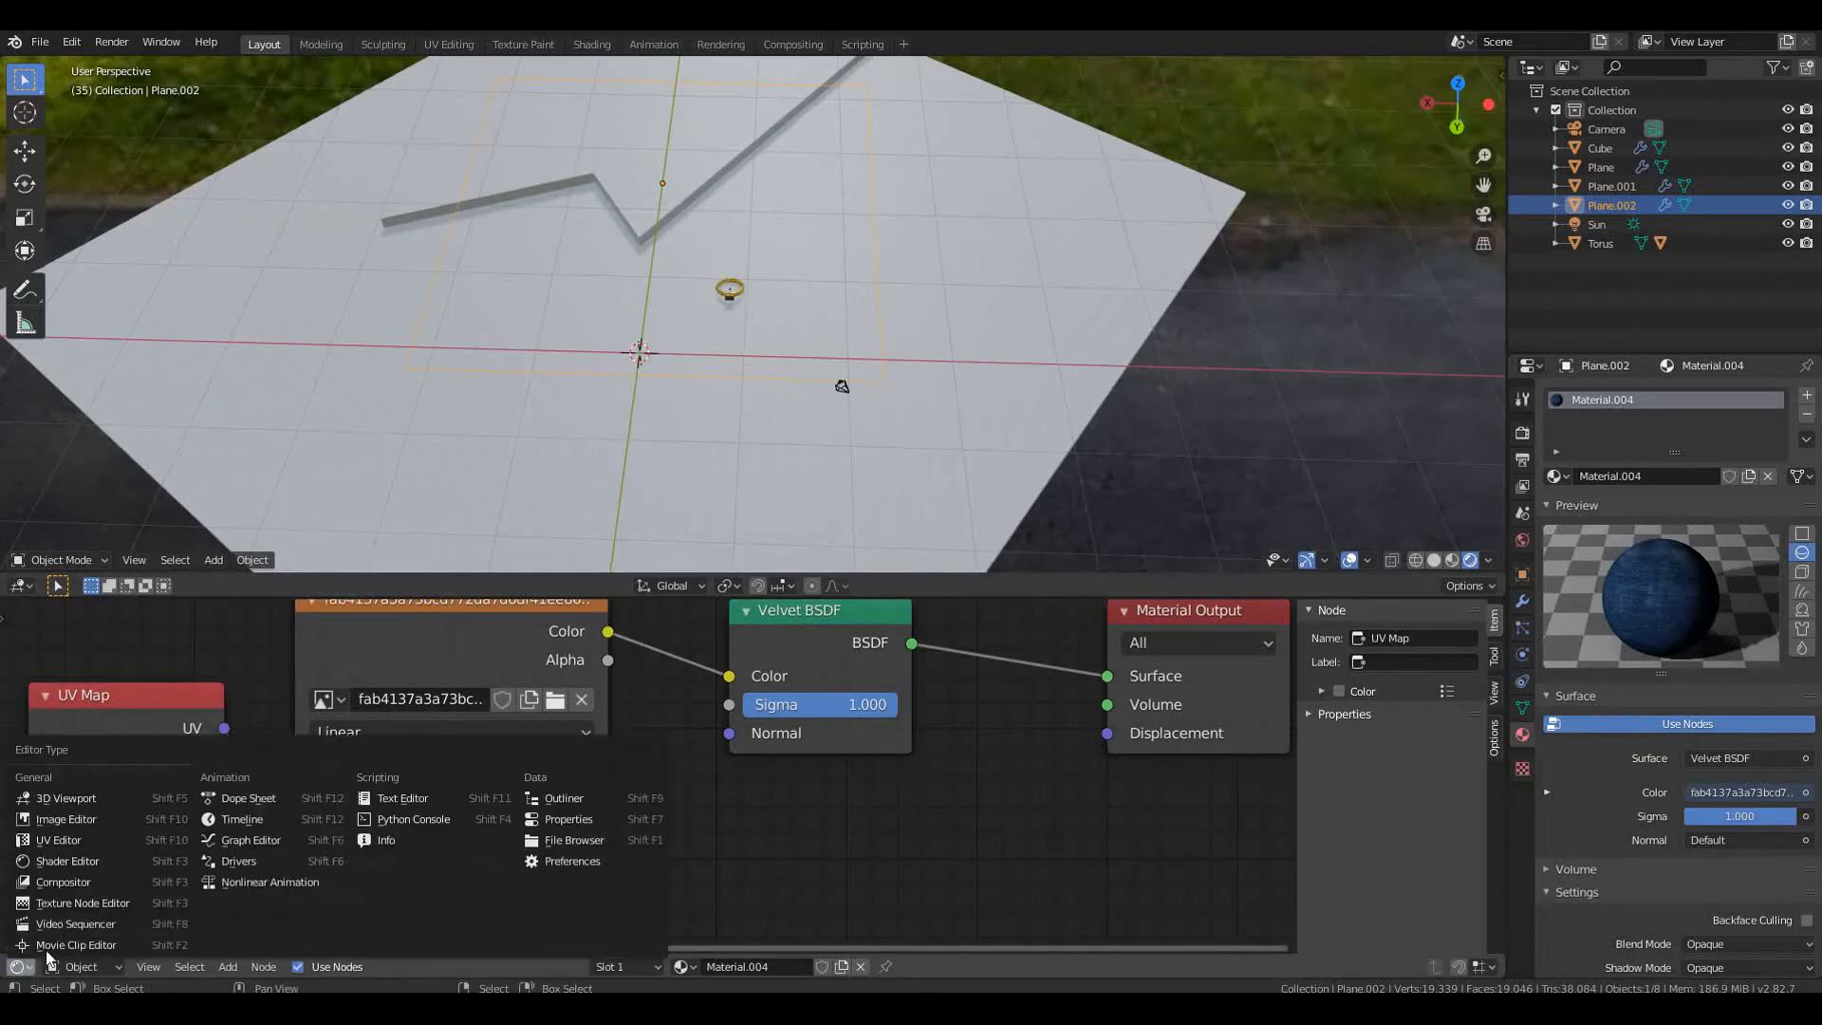
{"action": "left_click", "coordinate": [137, 839]}
{"action": "key", "text": "Tab"}
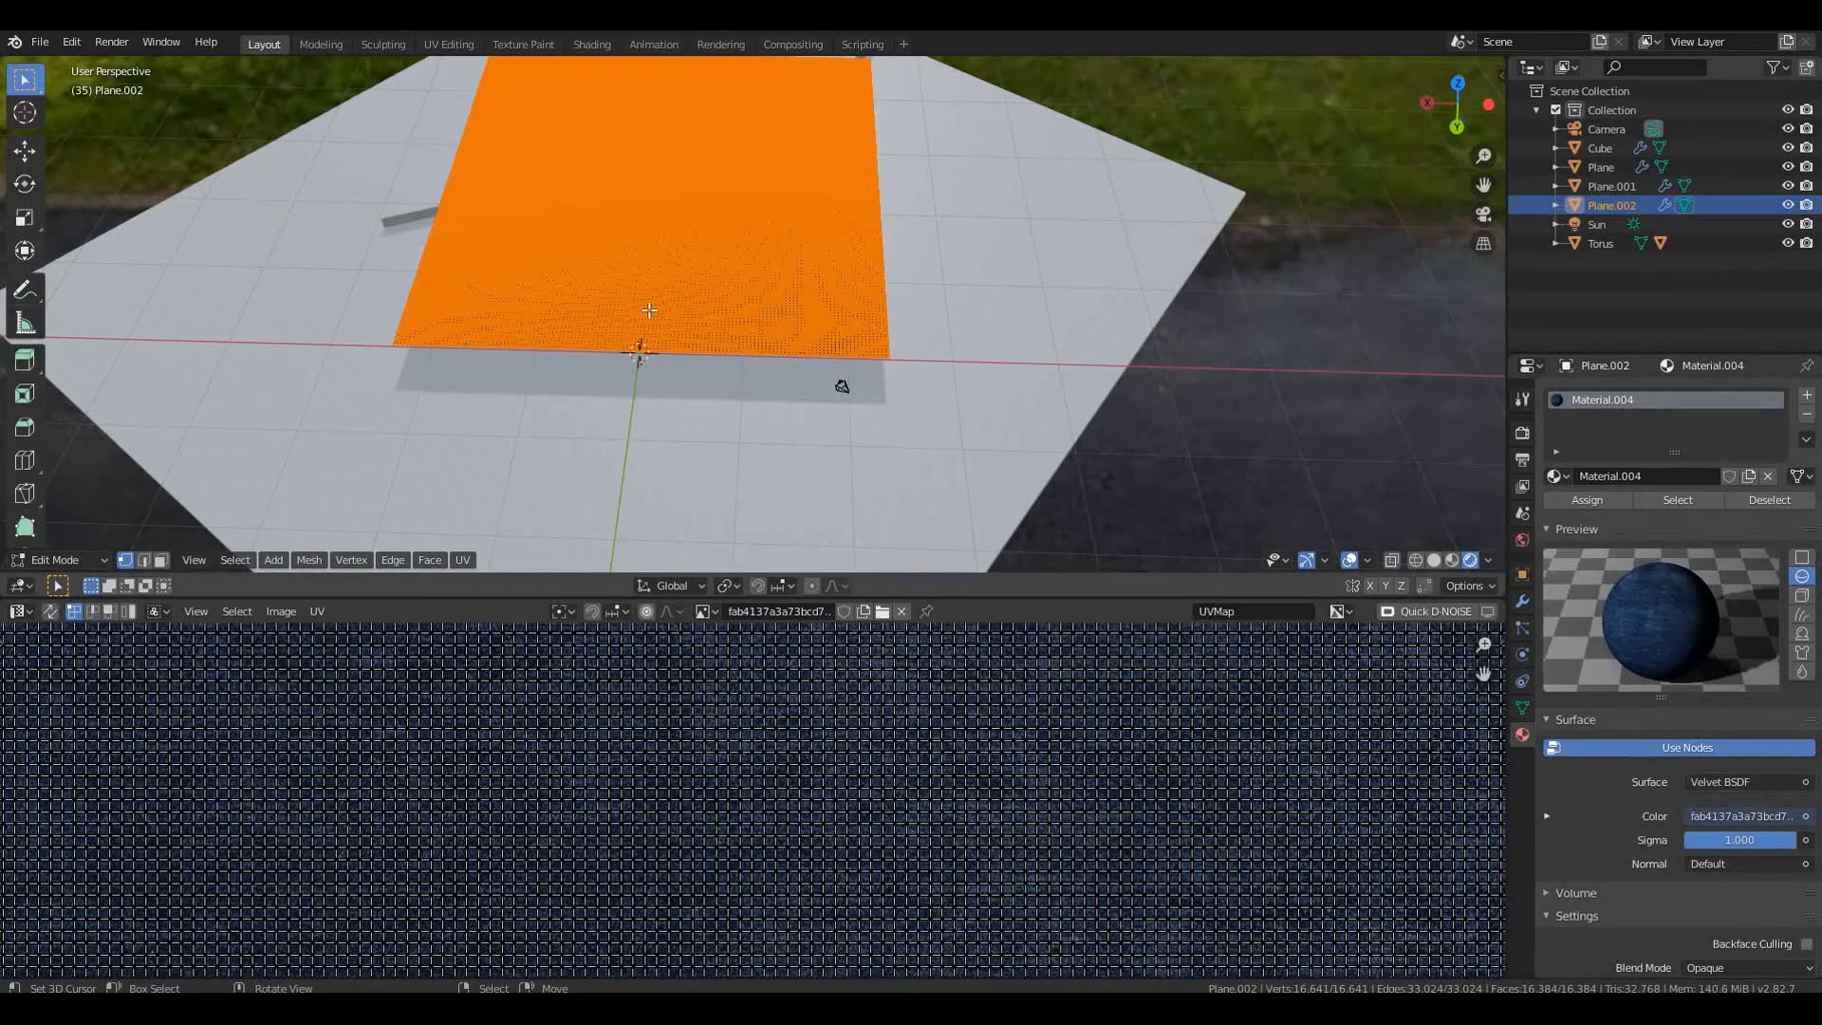
{"action": "scroll", "coordinate": [748, 784], "scroll_direction": "up", "scroll_amount": 4}
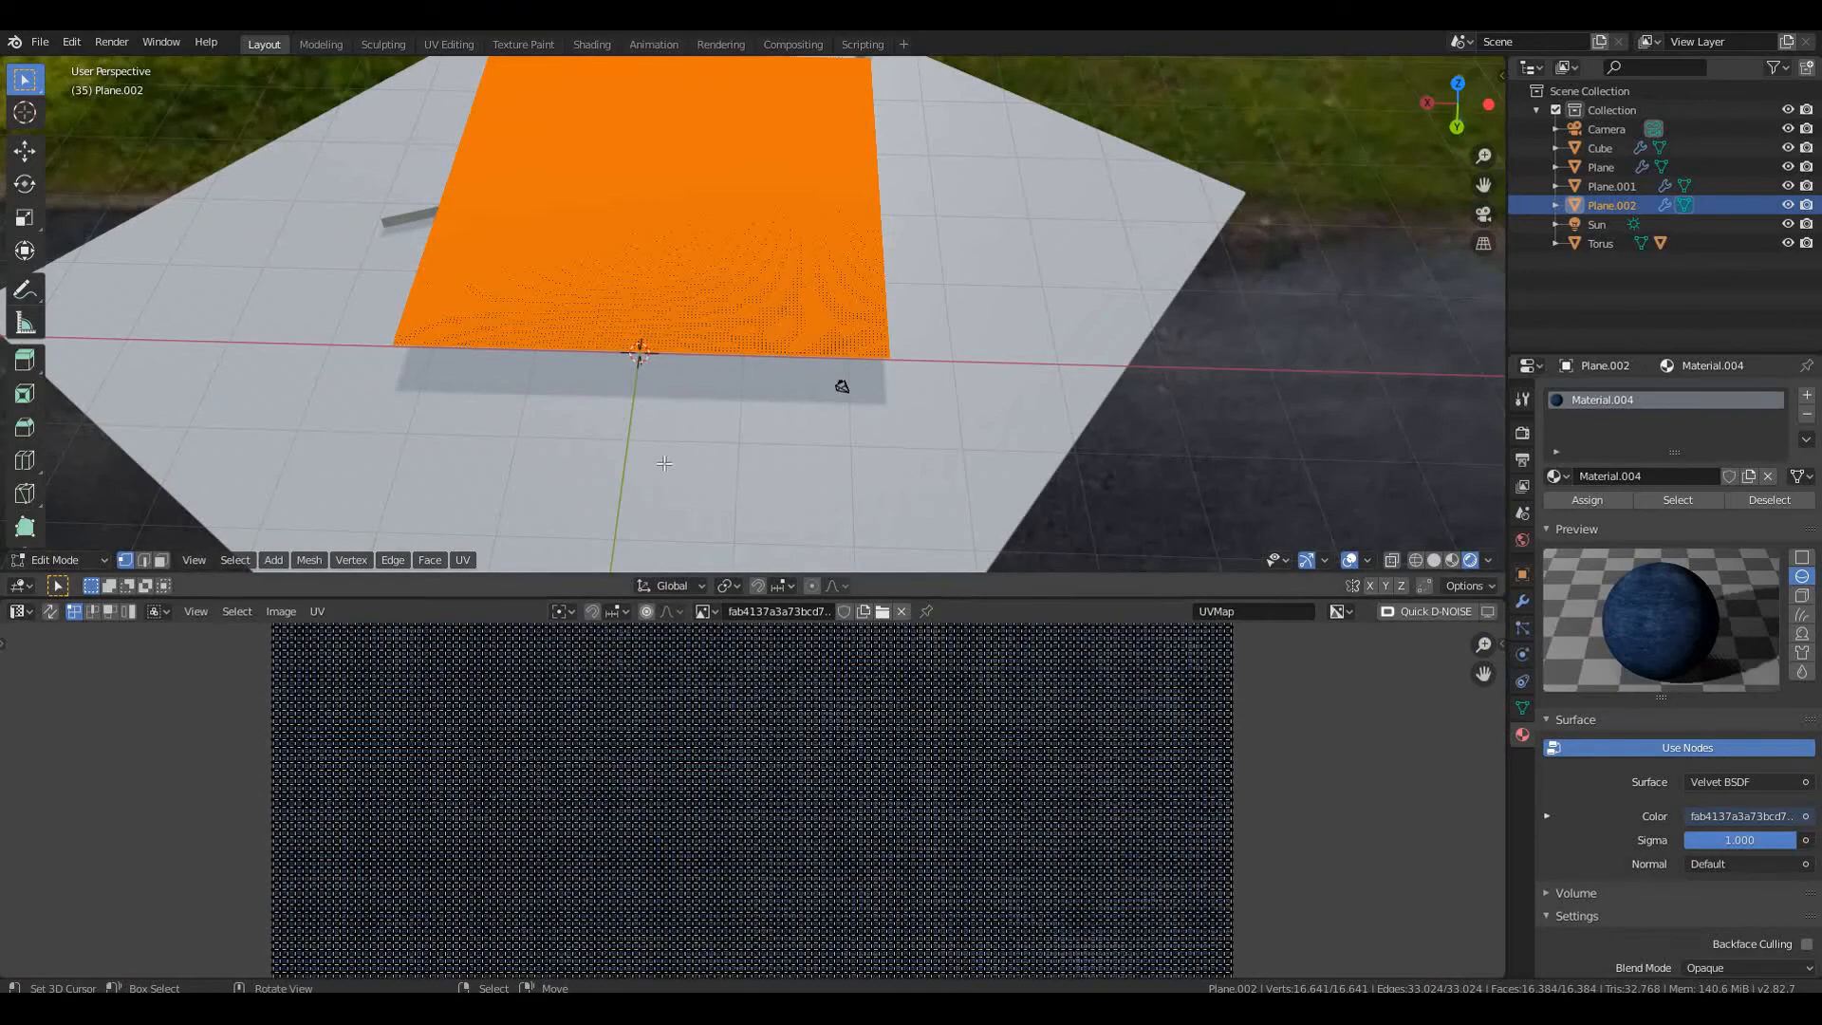
{"action": "key", "text": "Tab"}
{"action": "key", "text": "Tab"}
Scale up all the cloth's UVs beyond the fabric image's edges and return to Object Mode
{"action": "scroll", "coordinate": [766, 738], "scroll_direction": "down", "scroll_amount": 5}
{"action": "key", "text": "a"}
{"action": "key", "text": "s"}
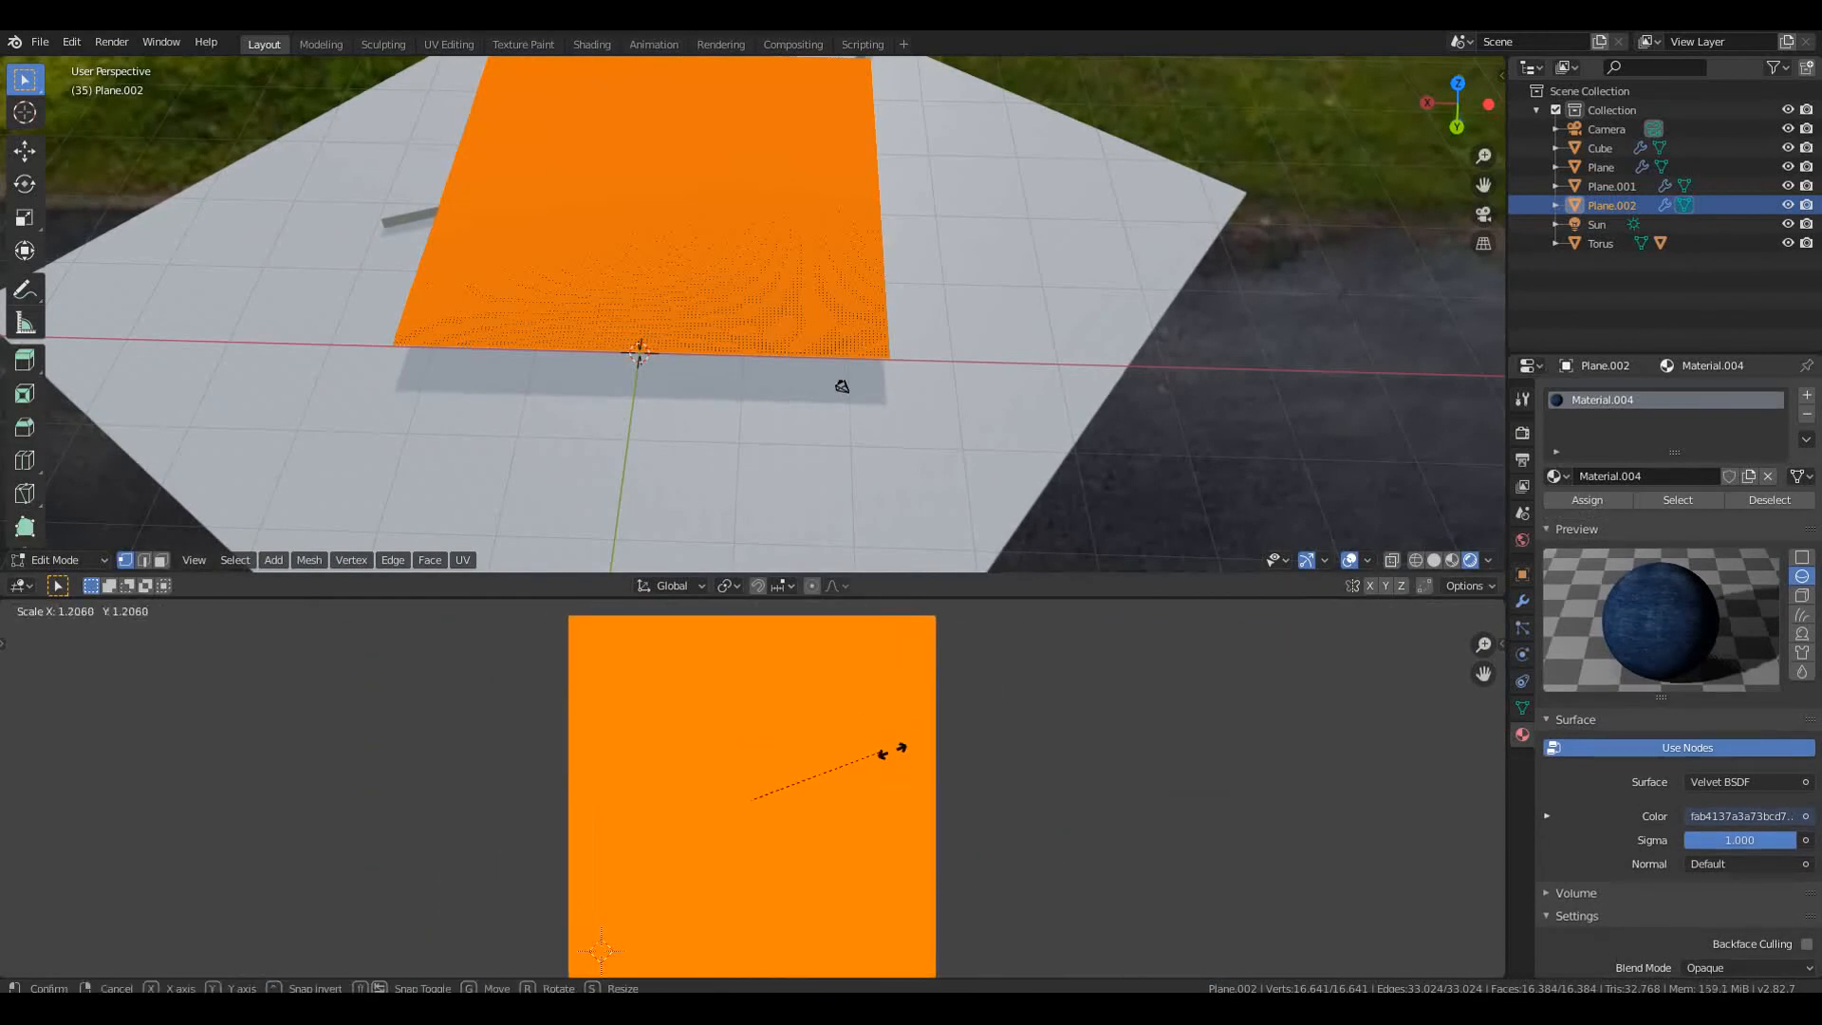
{"action": "left_click", "coordinate": [900, 753]}
{"action": "scroll", "coordinate": [802, 407], "scroll_direction": "down", "scroll_amount": 3}
{"action": "scroll", "coordinate": [802, 407], "scroll_direction": "up", "scroll_amount": 3}
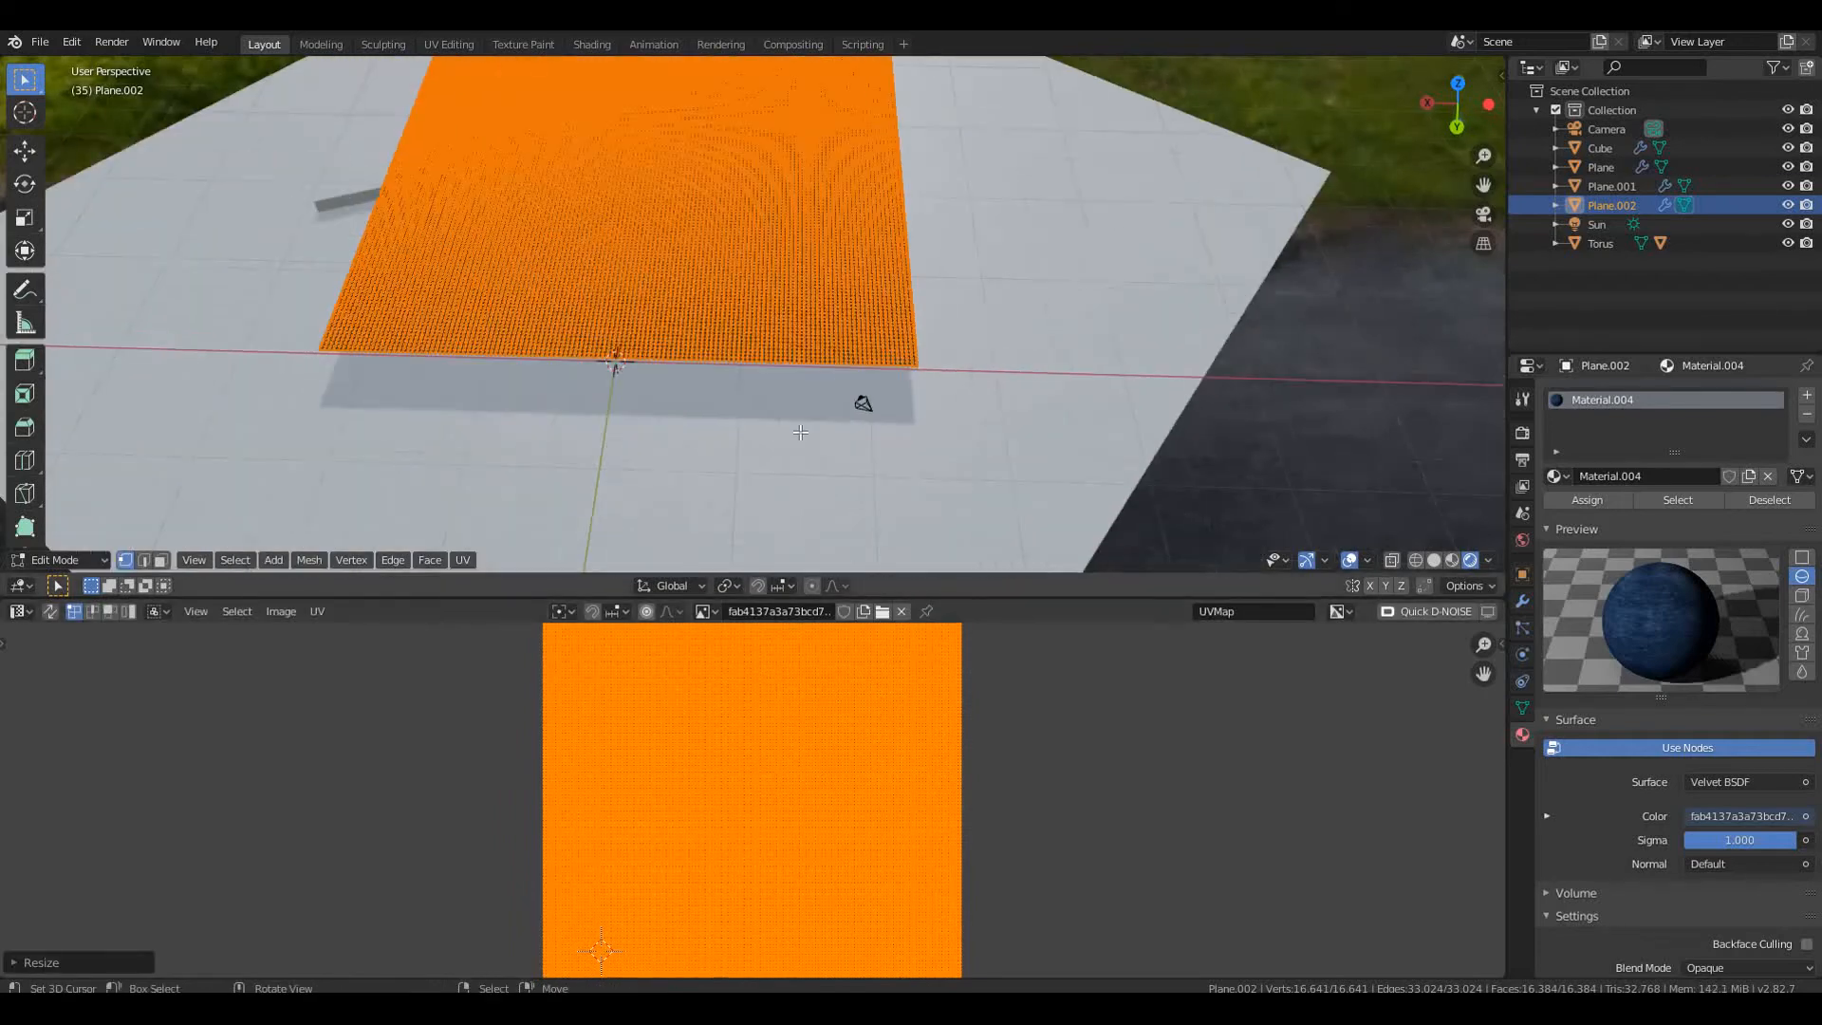
{"action": "key", "text": "Tab"}
Change the lower editor from the UV Editor to the Timeline
{"action": "scroll", "coordinate": [800, 430], "scroll_direction": "up", "scroll_amount": 2}
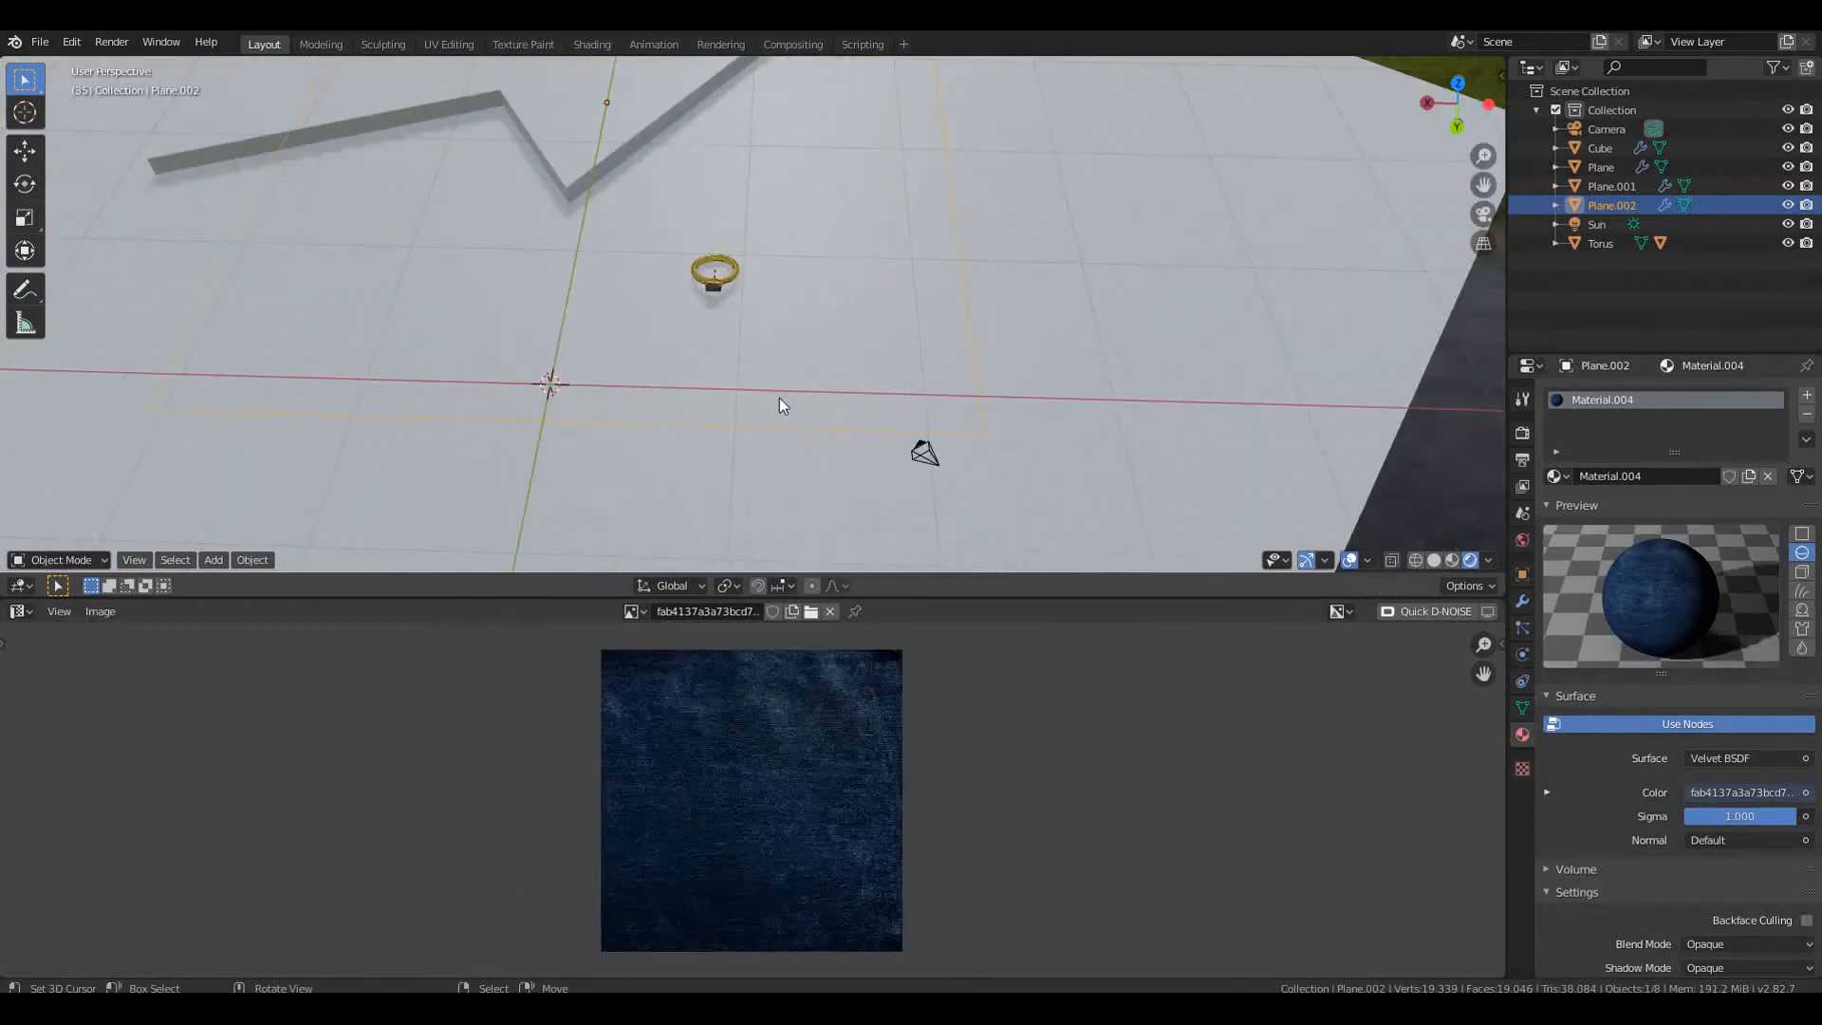
{"action": "middle_click_drag", "start_coordinate": [778, 389], "coordinate": [813, 487], "text": "shift"}
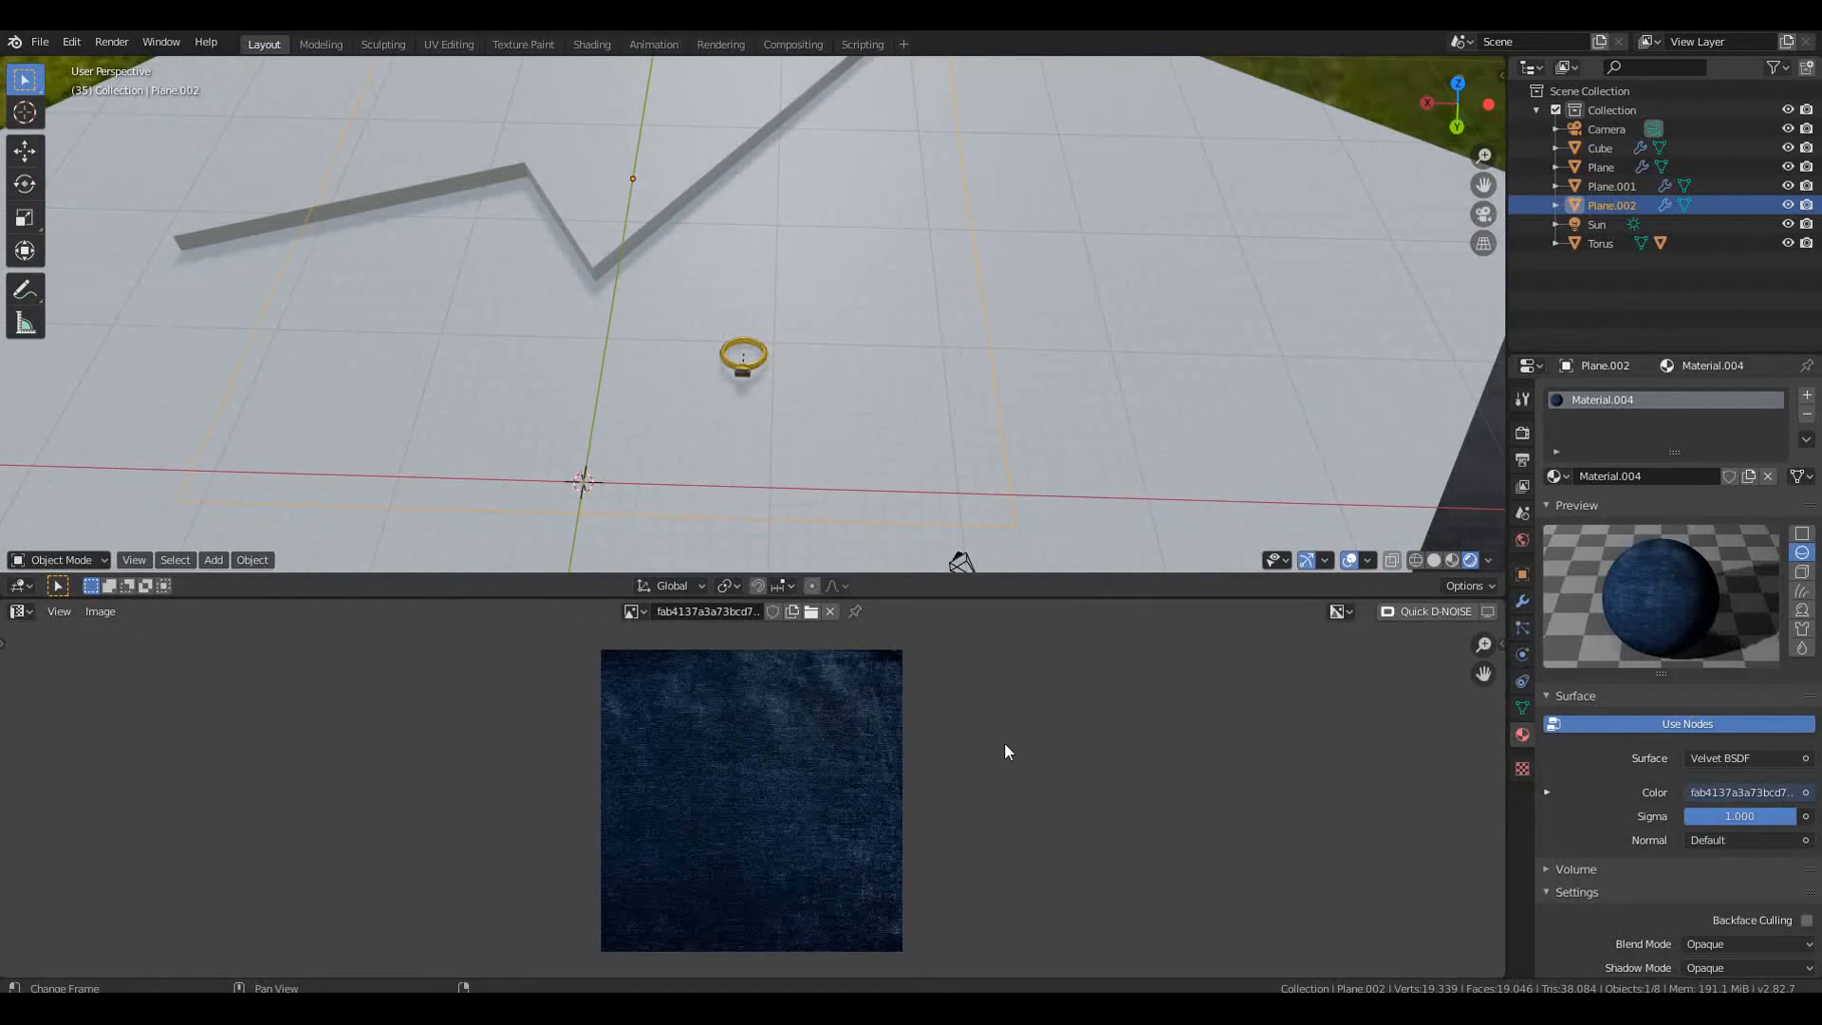
{"action": "middle_click_drag", "start_coordinate": [703, 113], "coordinate": [728, 345]}
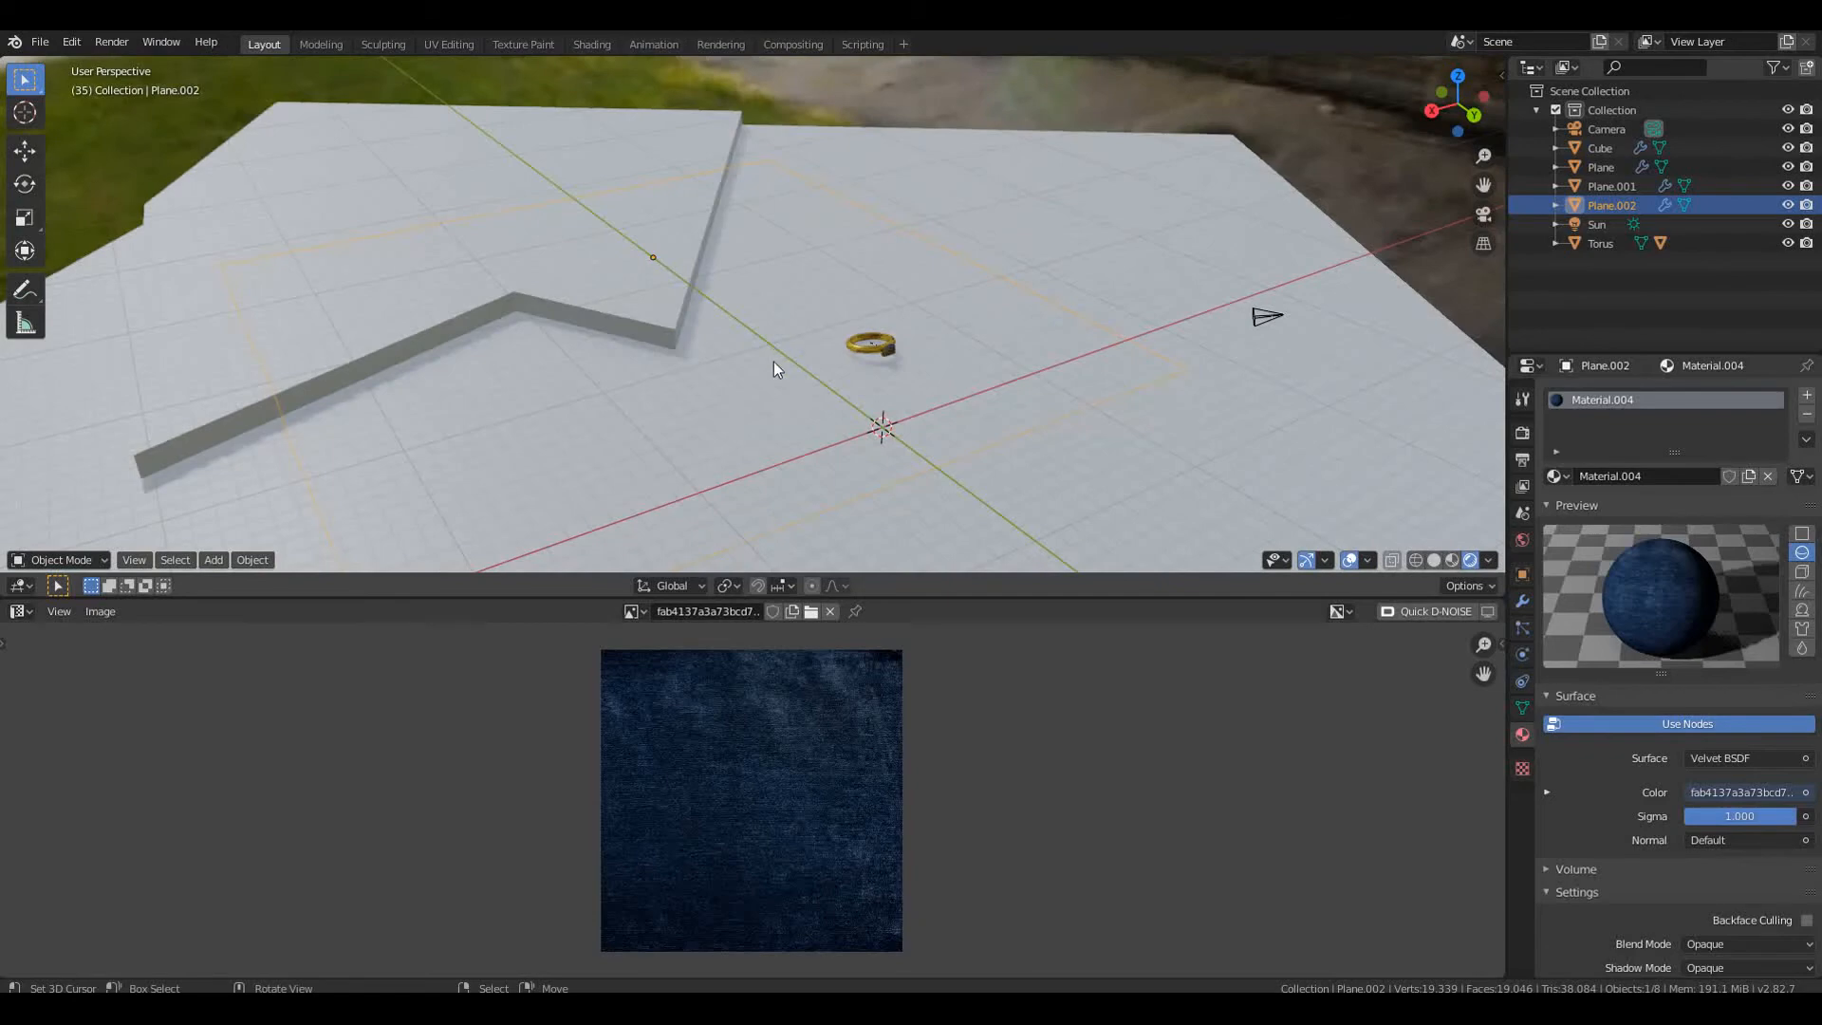
{"action": "left_click", "coordinate": [99, 612]}
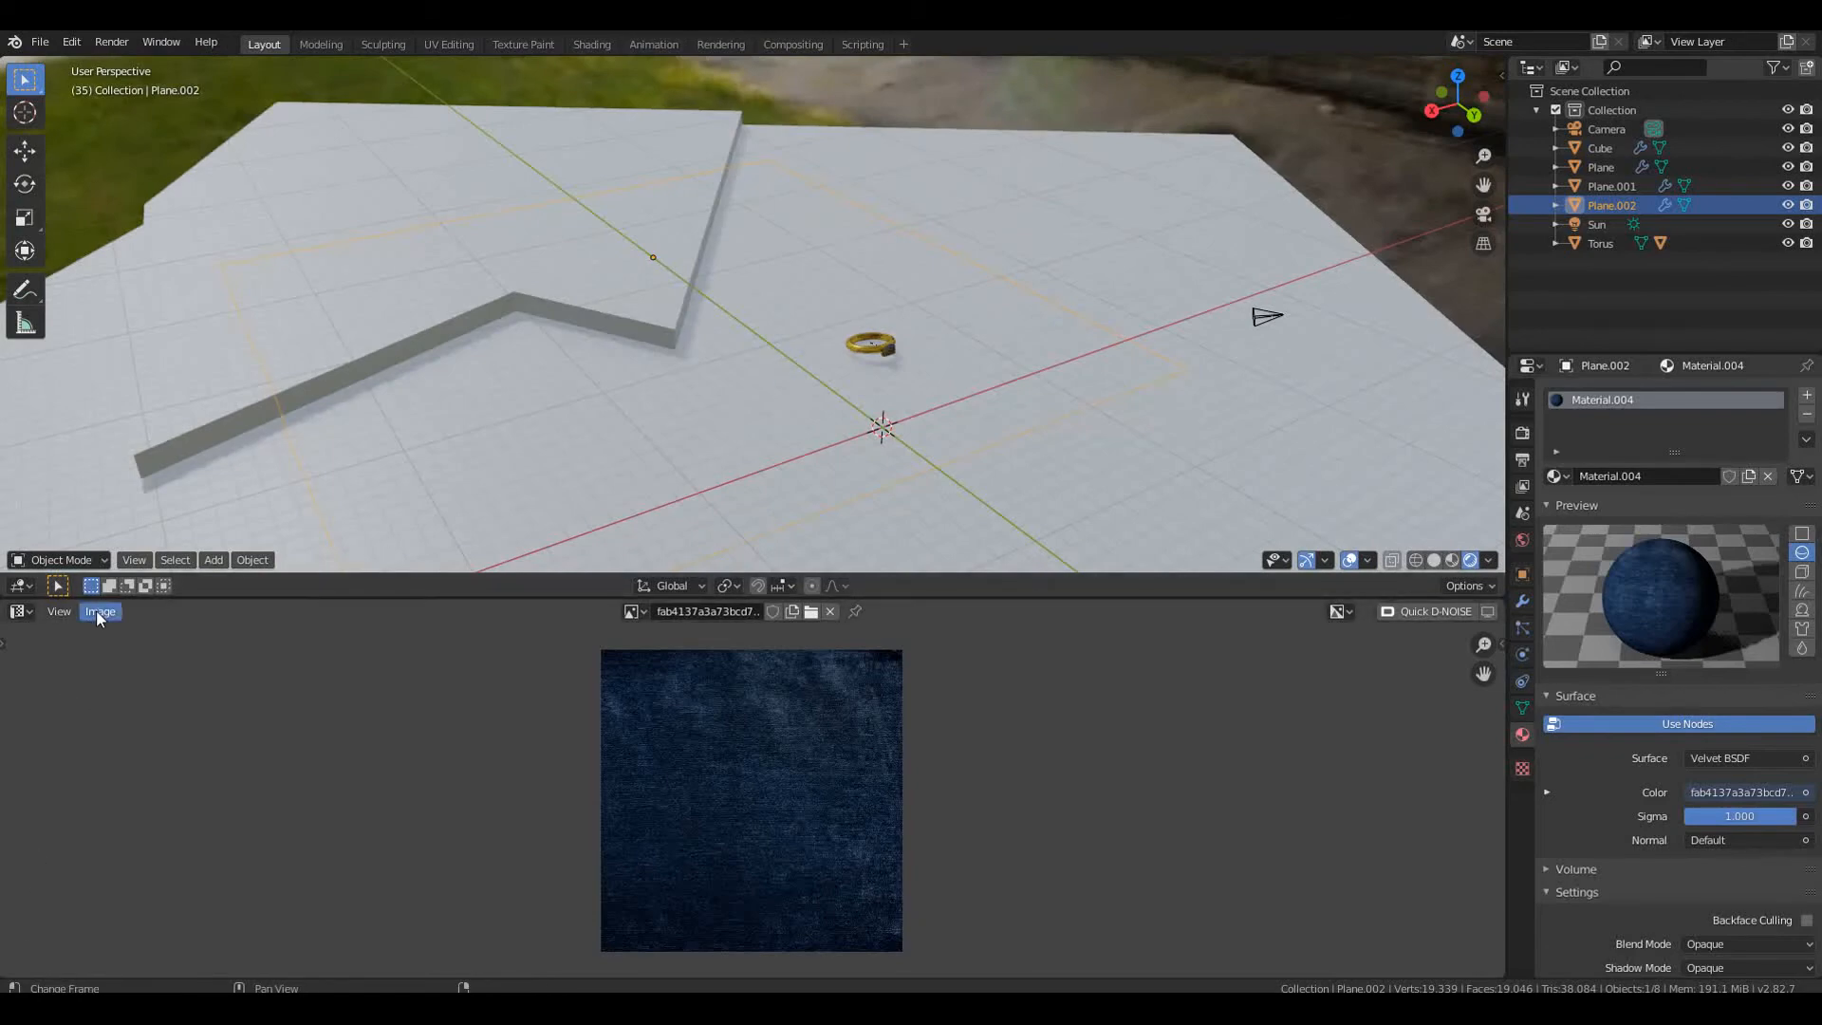
{"action": "left_click", "coordinate": [23, 611]}
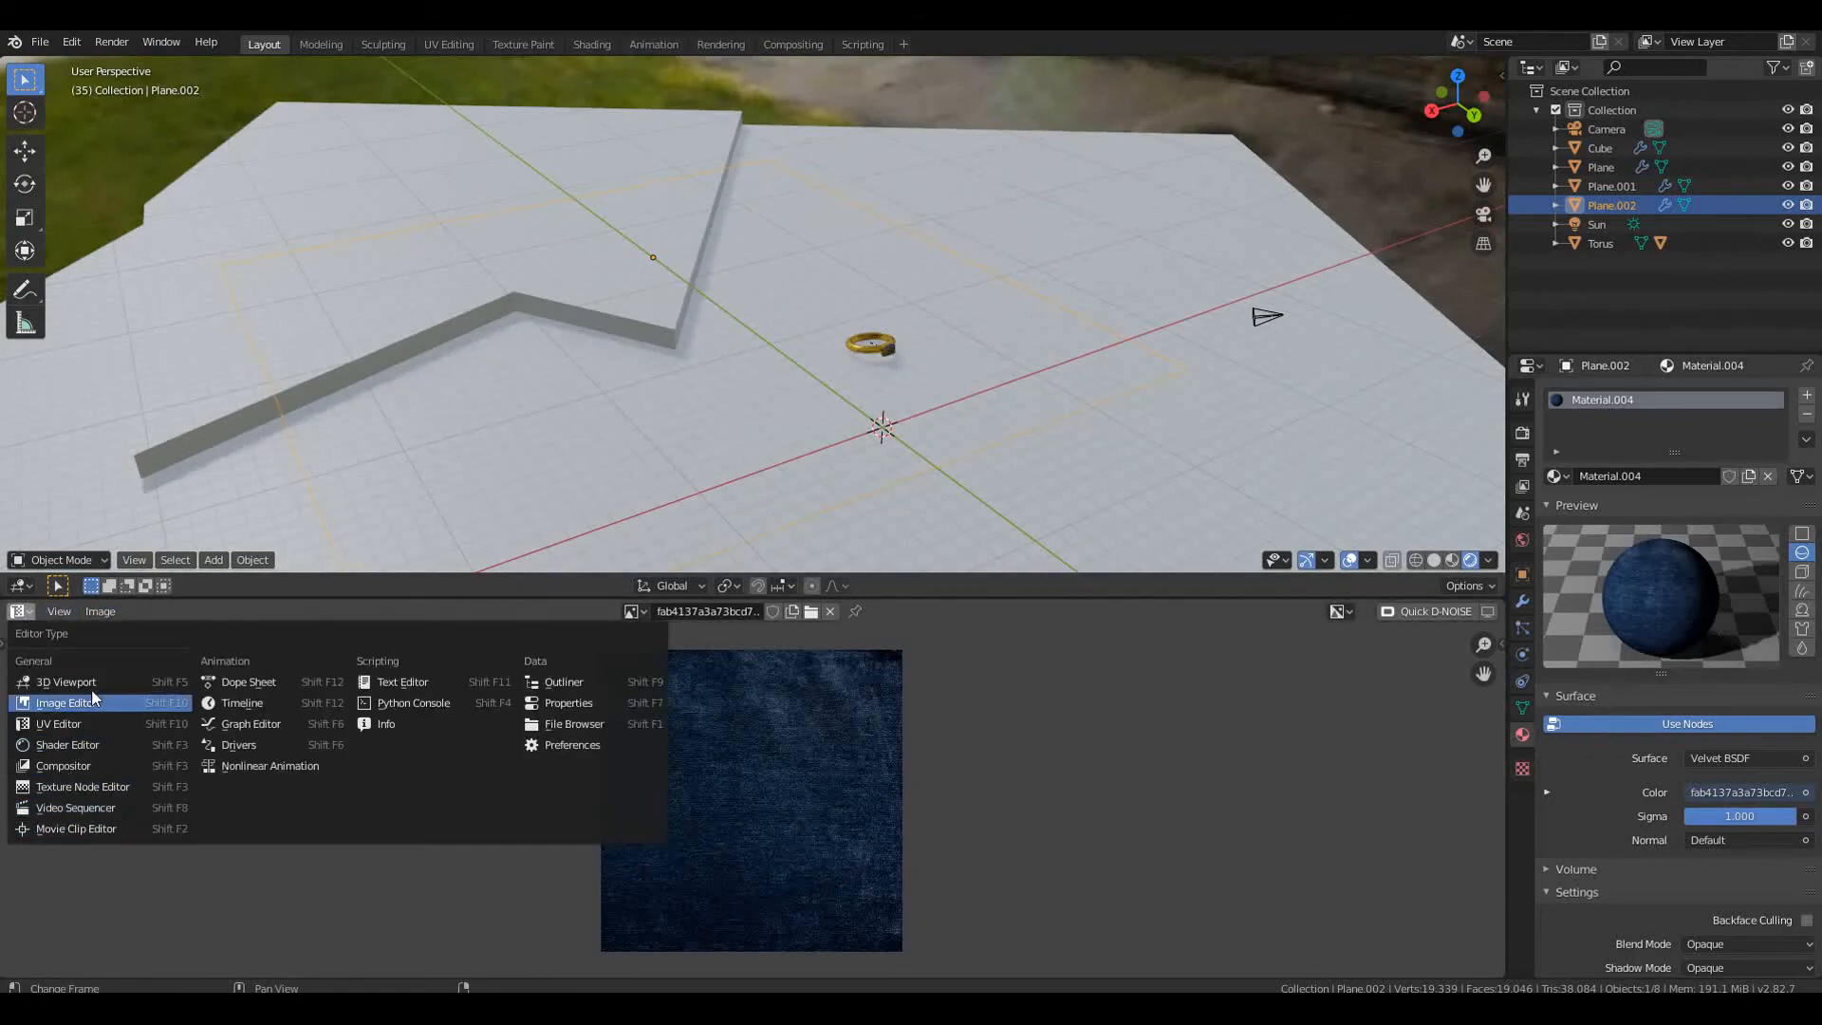
{"action": "left_click", "coordinate": [92, 686]}
{"action": "left_click", "coordinate": [28, 613]}
{"action": "left_click", "coordinate": [249, 707]}
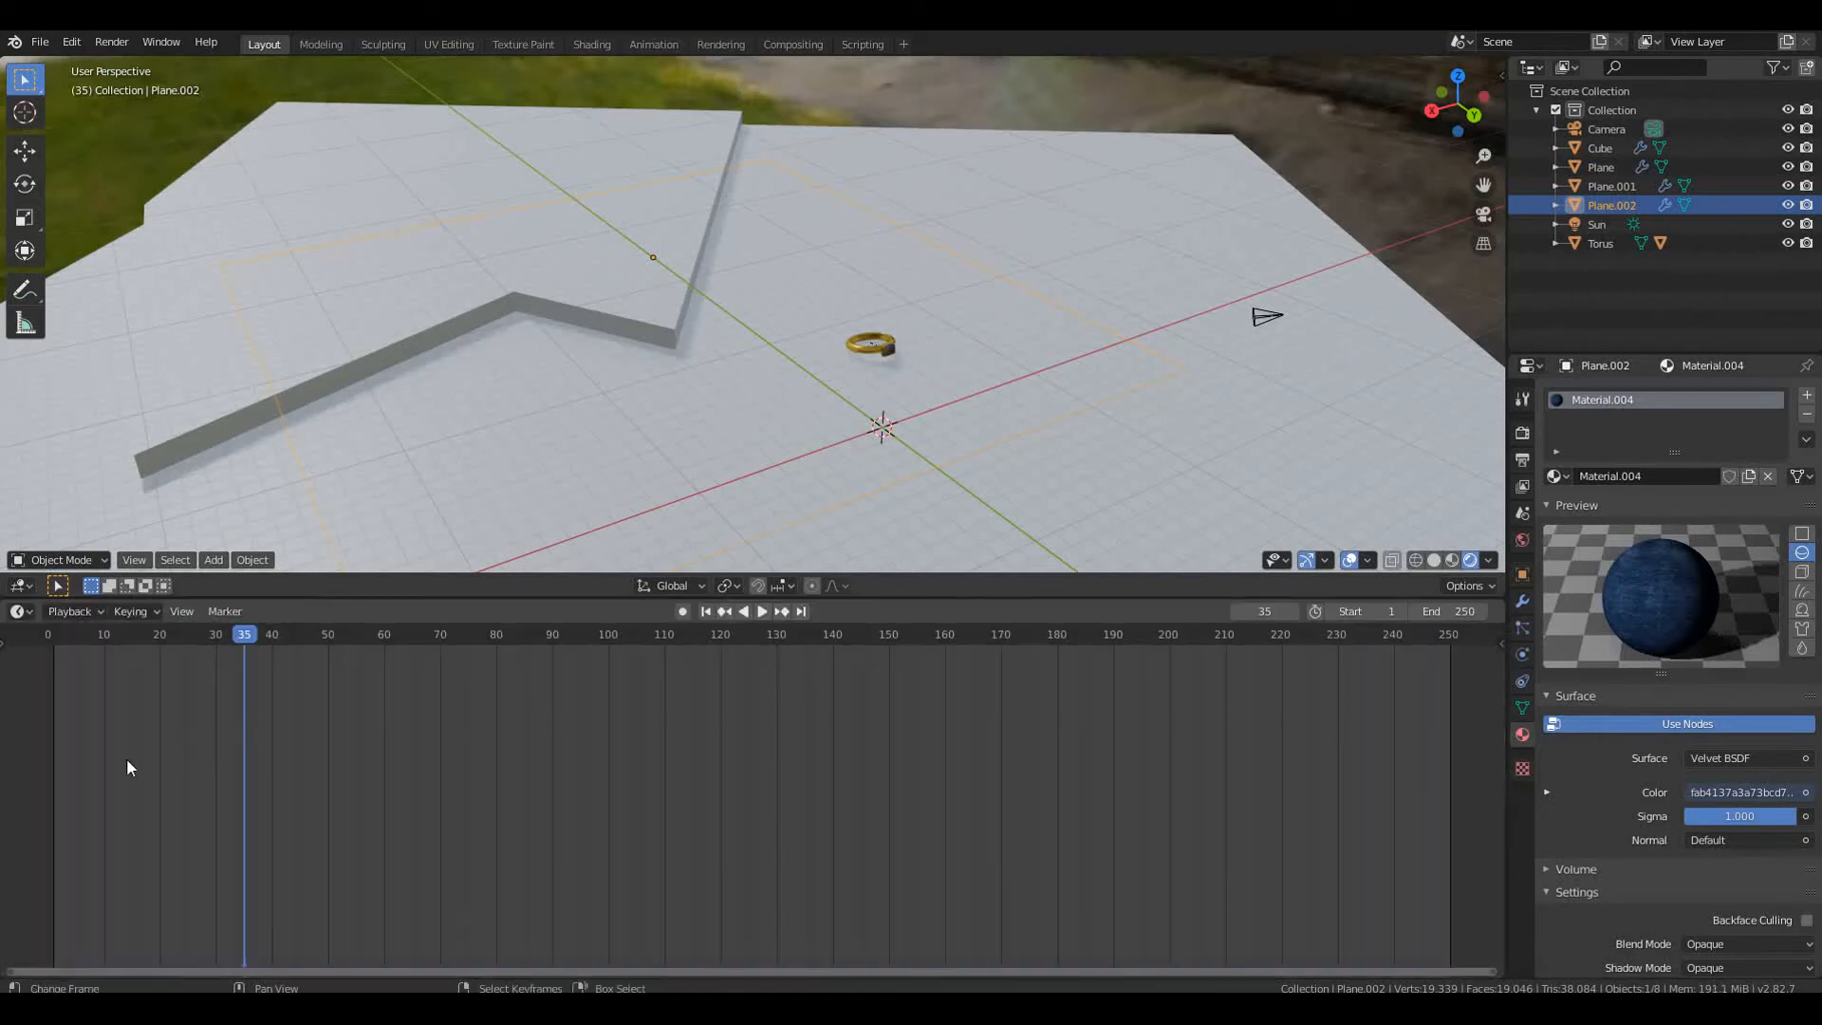
Play the cloth simulation from the start of the animation and stop it at frame 36
{"action": "left_click", "coordinate": [40, 744]}
{"action": "key", "text": "space"}
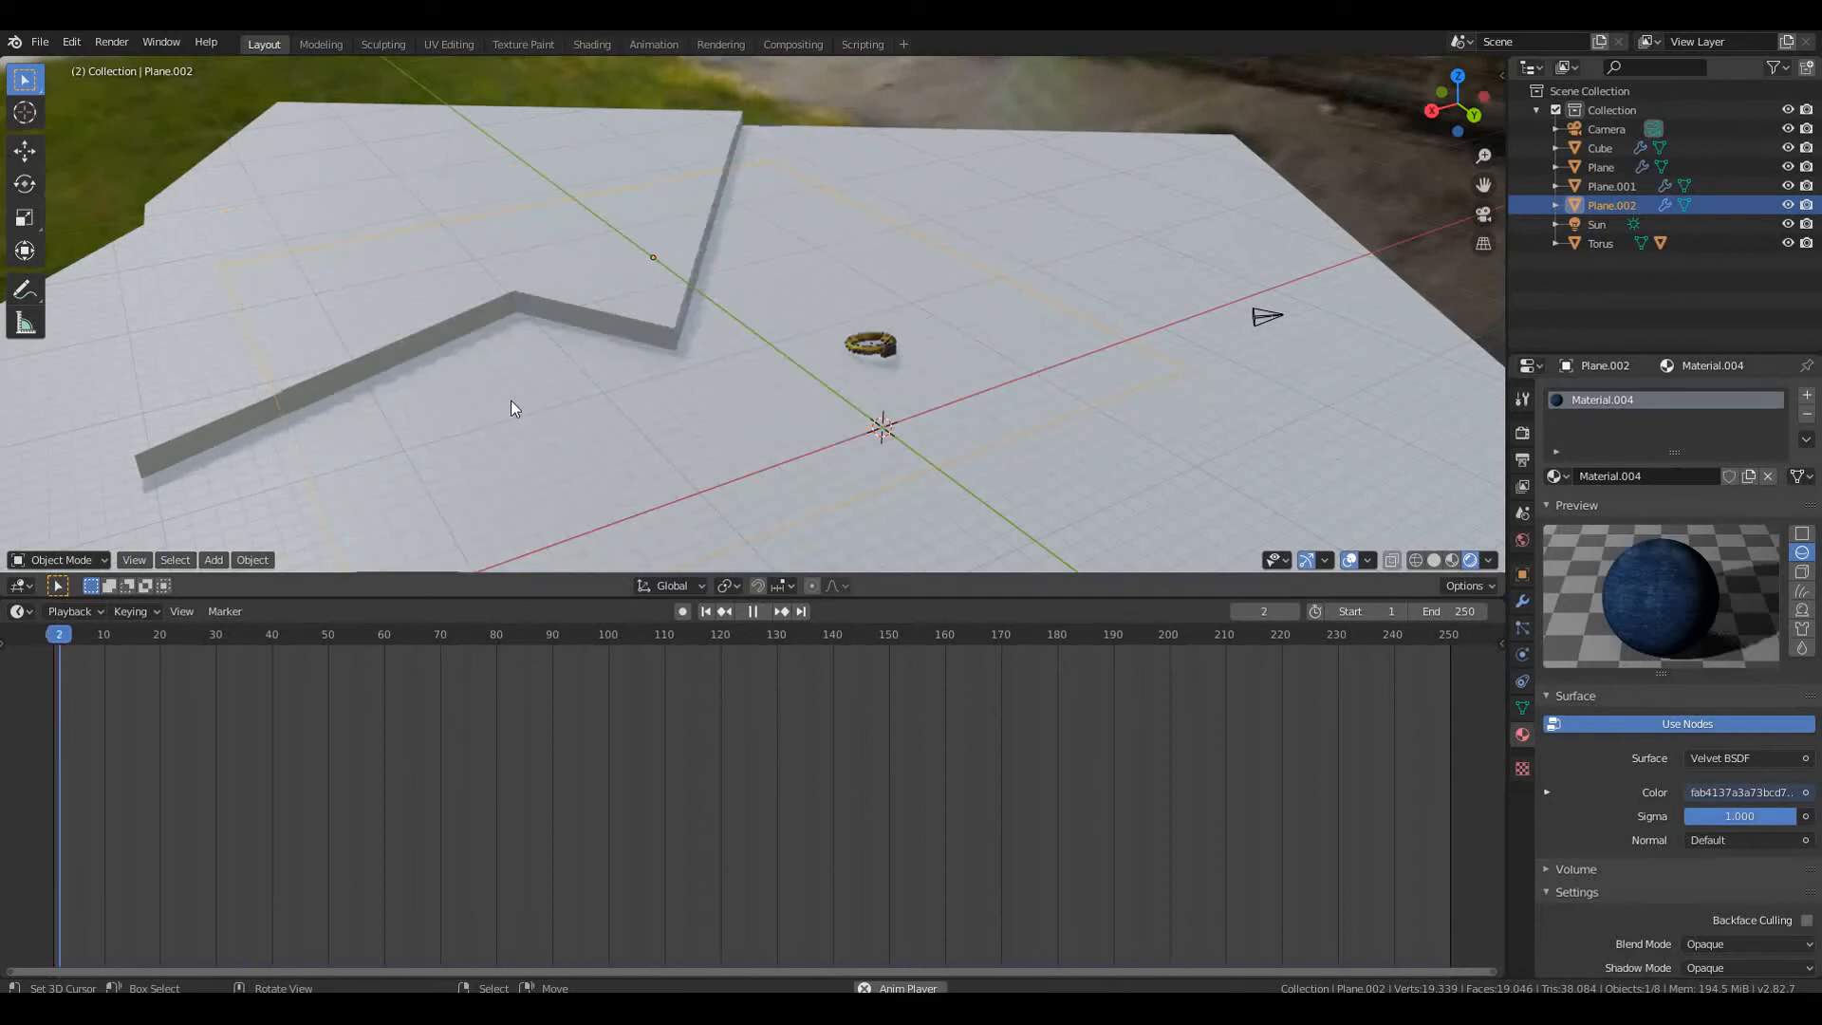
{"action": "left_click", "coordinate": [27, 670]}
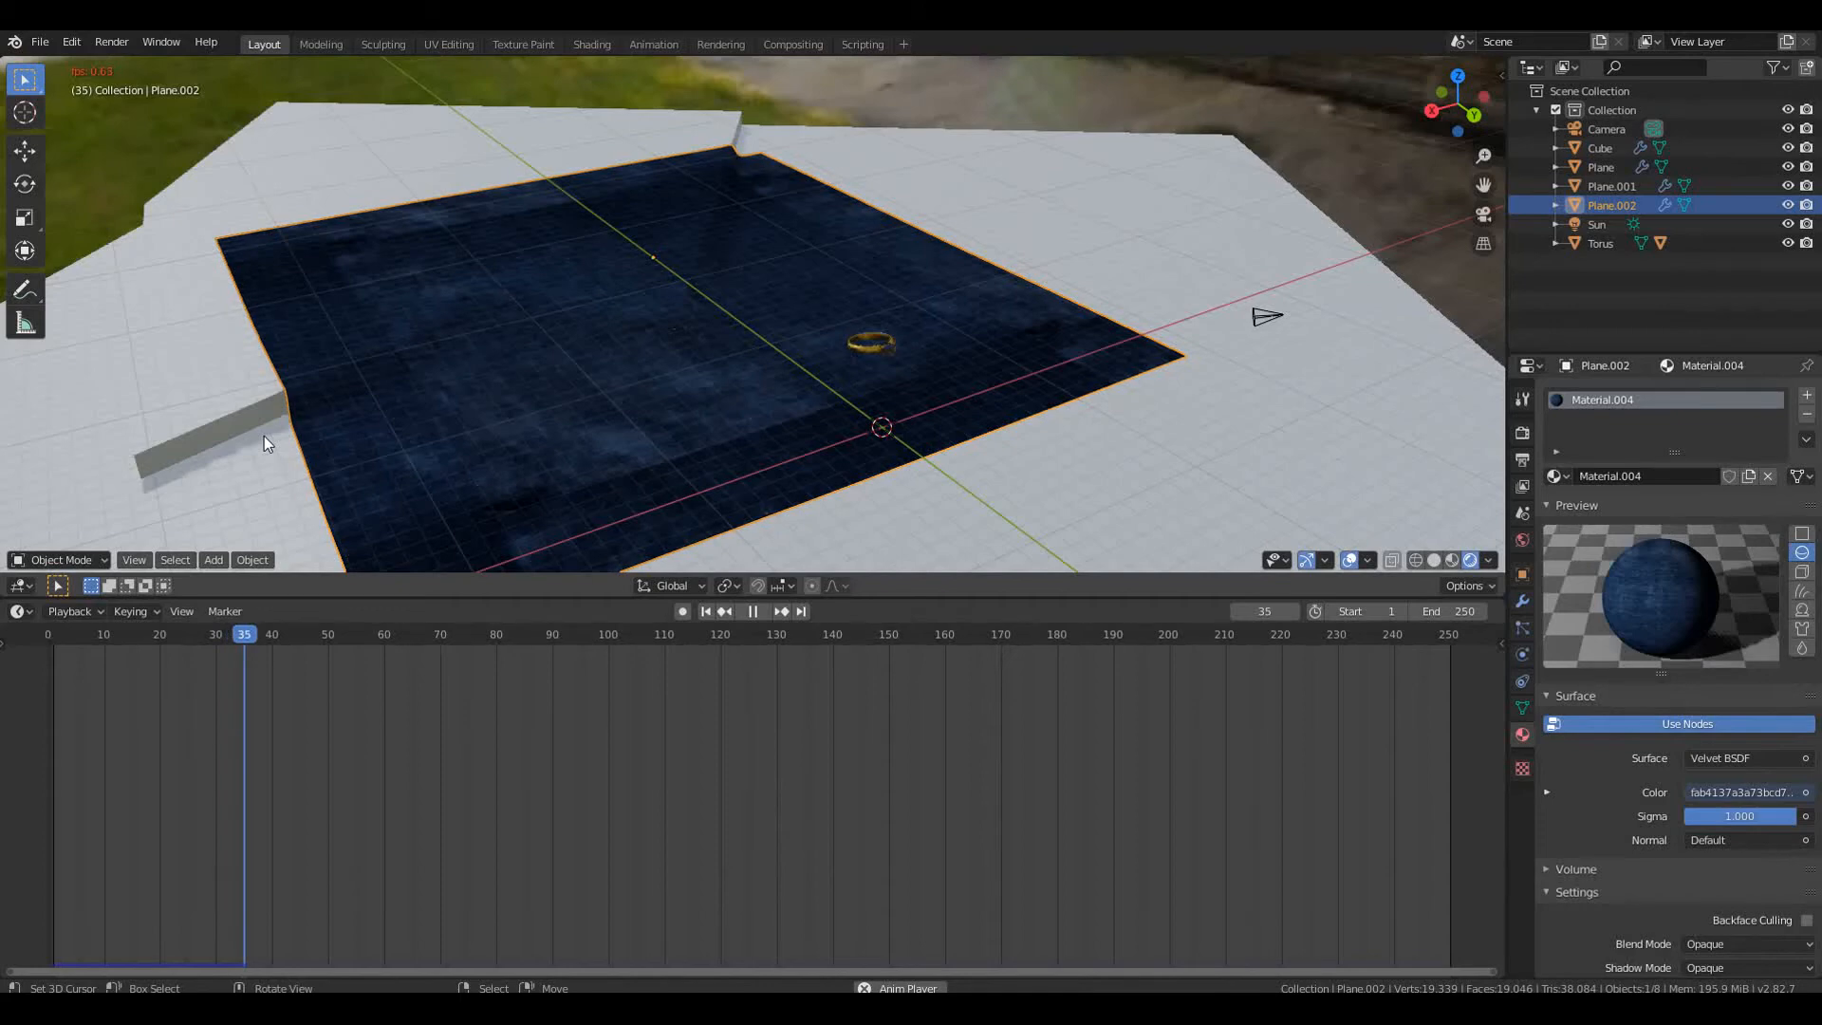
{"action": "key", "text": "space"}
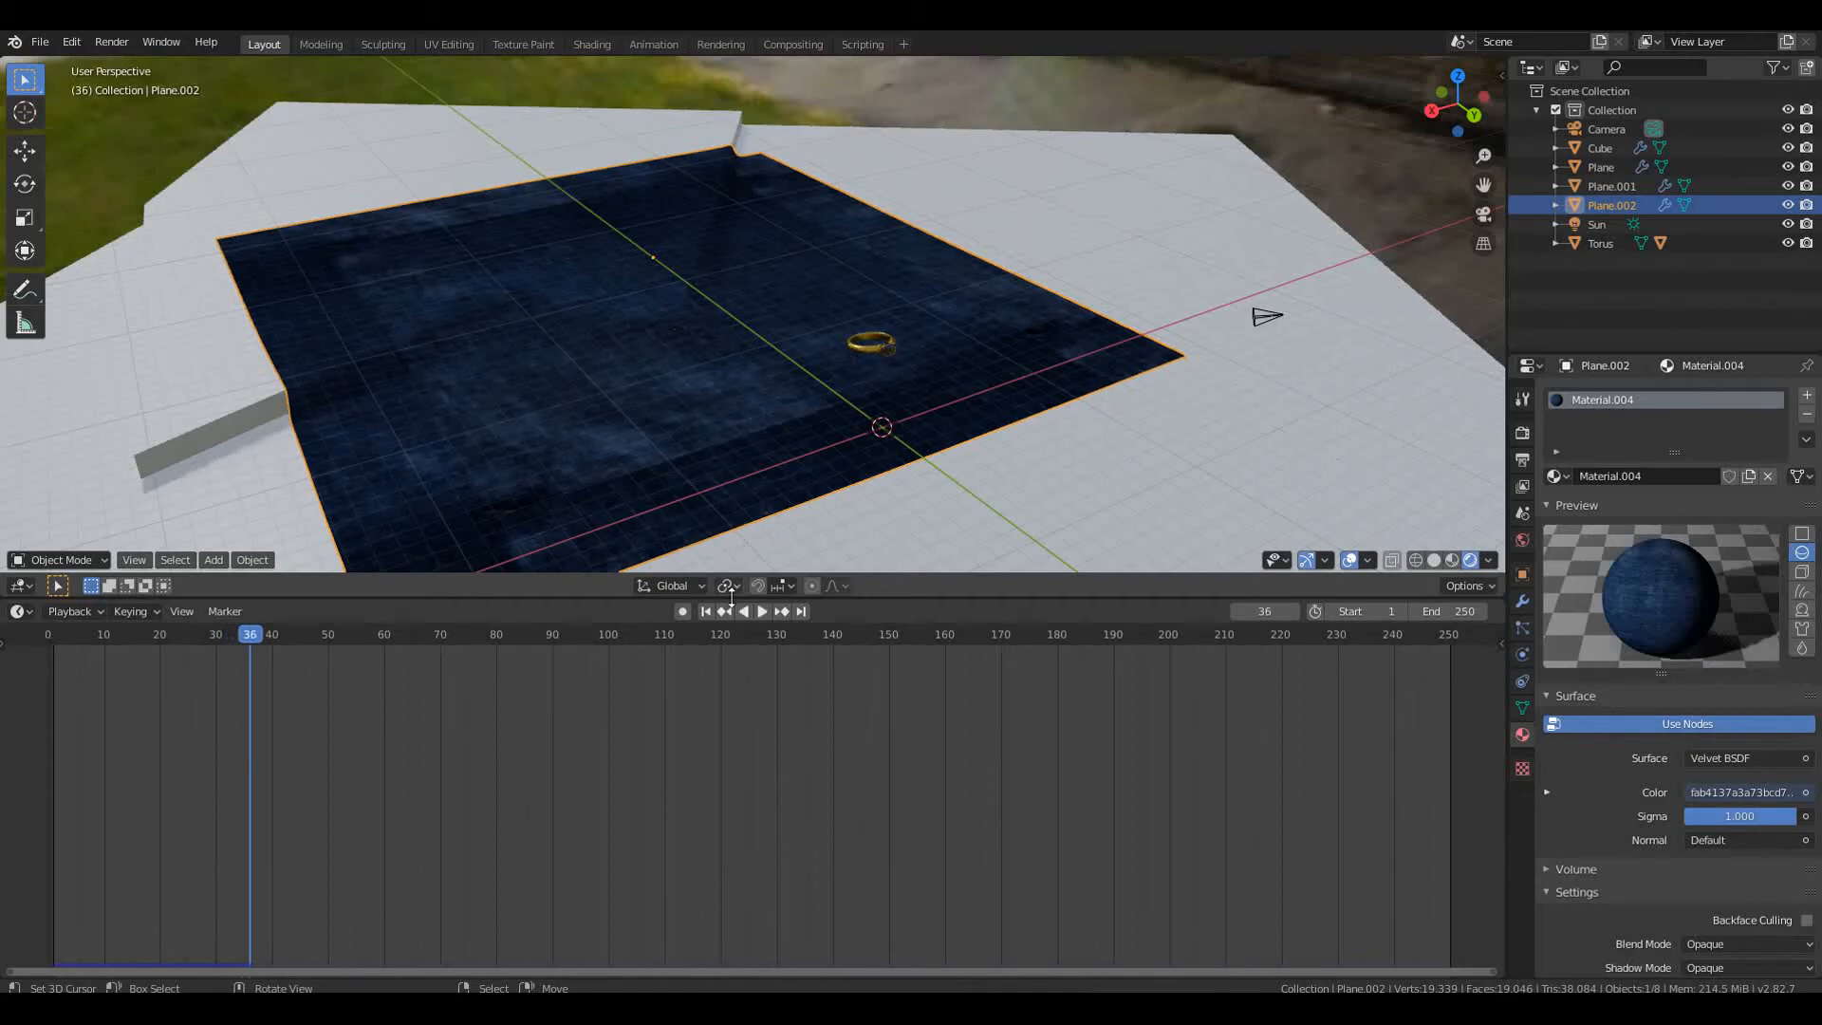
Bake the current cache of the cloth plane's simulation in its physics settings
{"action": "left_click", "coordinate": [1524, 631]}
{"action": "left_click", "coordinate": [1525, 651]}
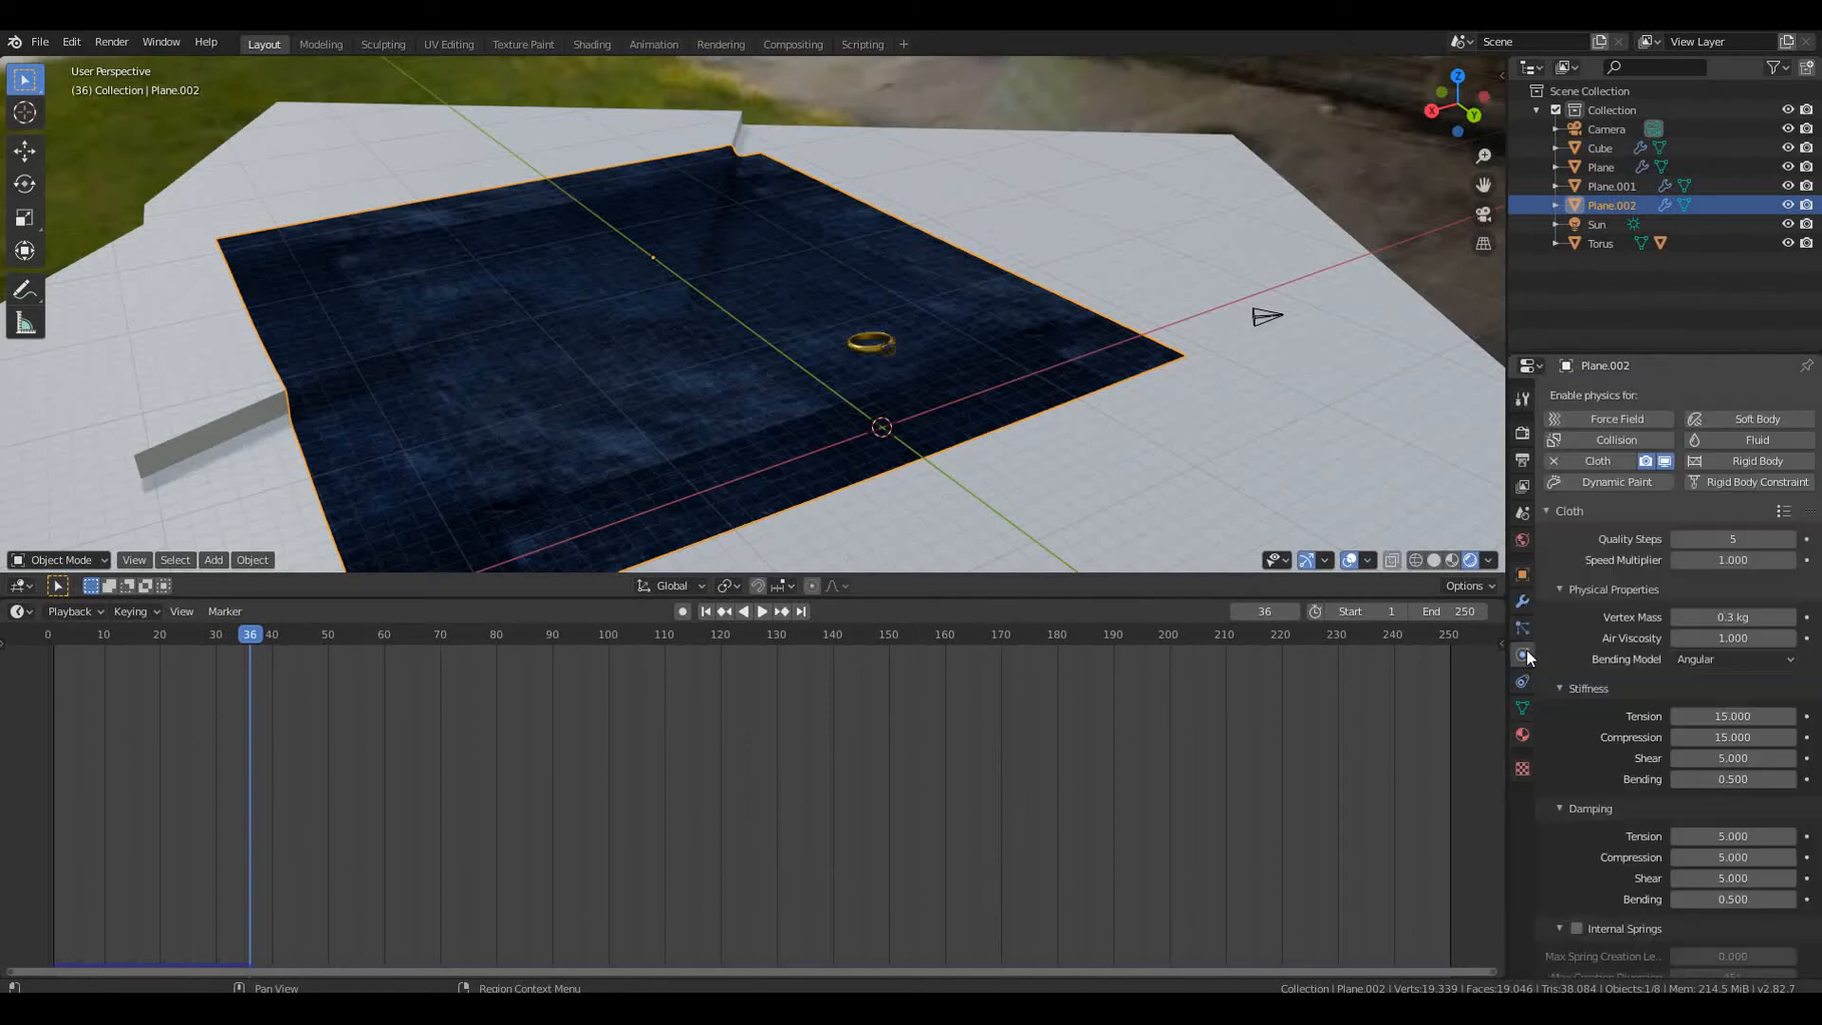
{"action": "scroll", "coordinate": [1657, 680], "scroll_direction": "down", "scroll_amount": 5}
{"action": "scroll", "coordinate": [1655, 680], "scroll_direction": "down", "scroll_amount": 2}
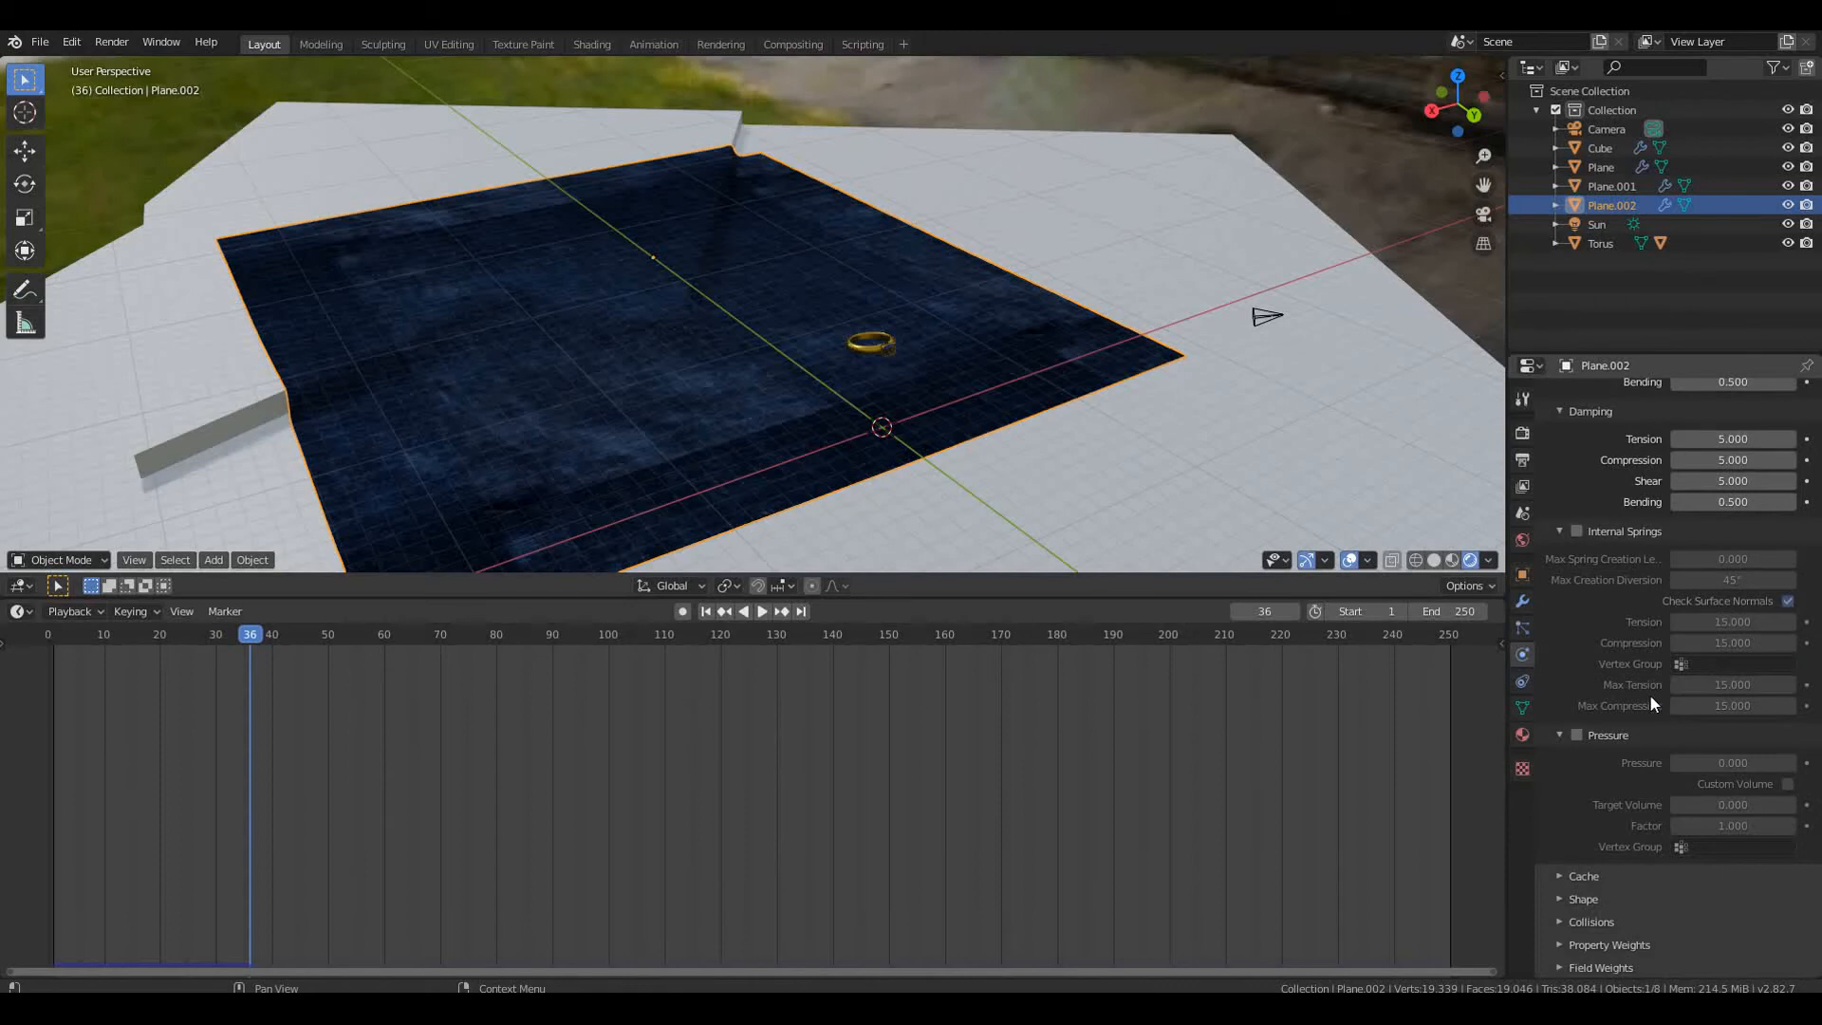
{"action": "left_click", "coordinate": [1582, 876]}
{"action": "scroll", "coordinate": [1579, 873], "scroll_direction": "down", "scroll_amount": 7}
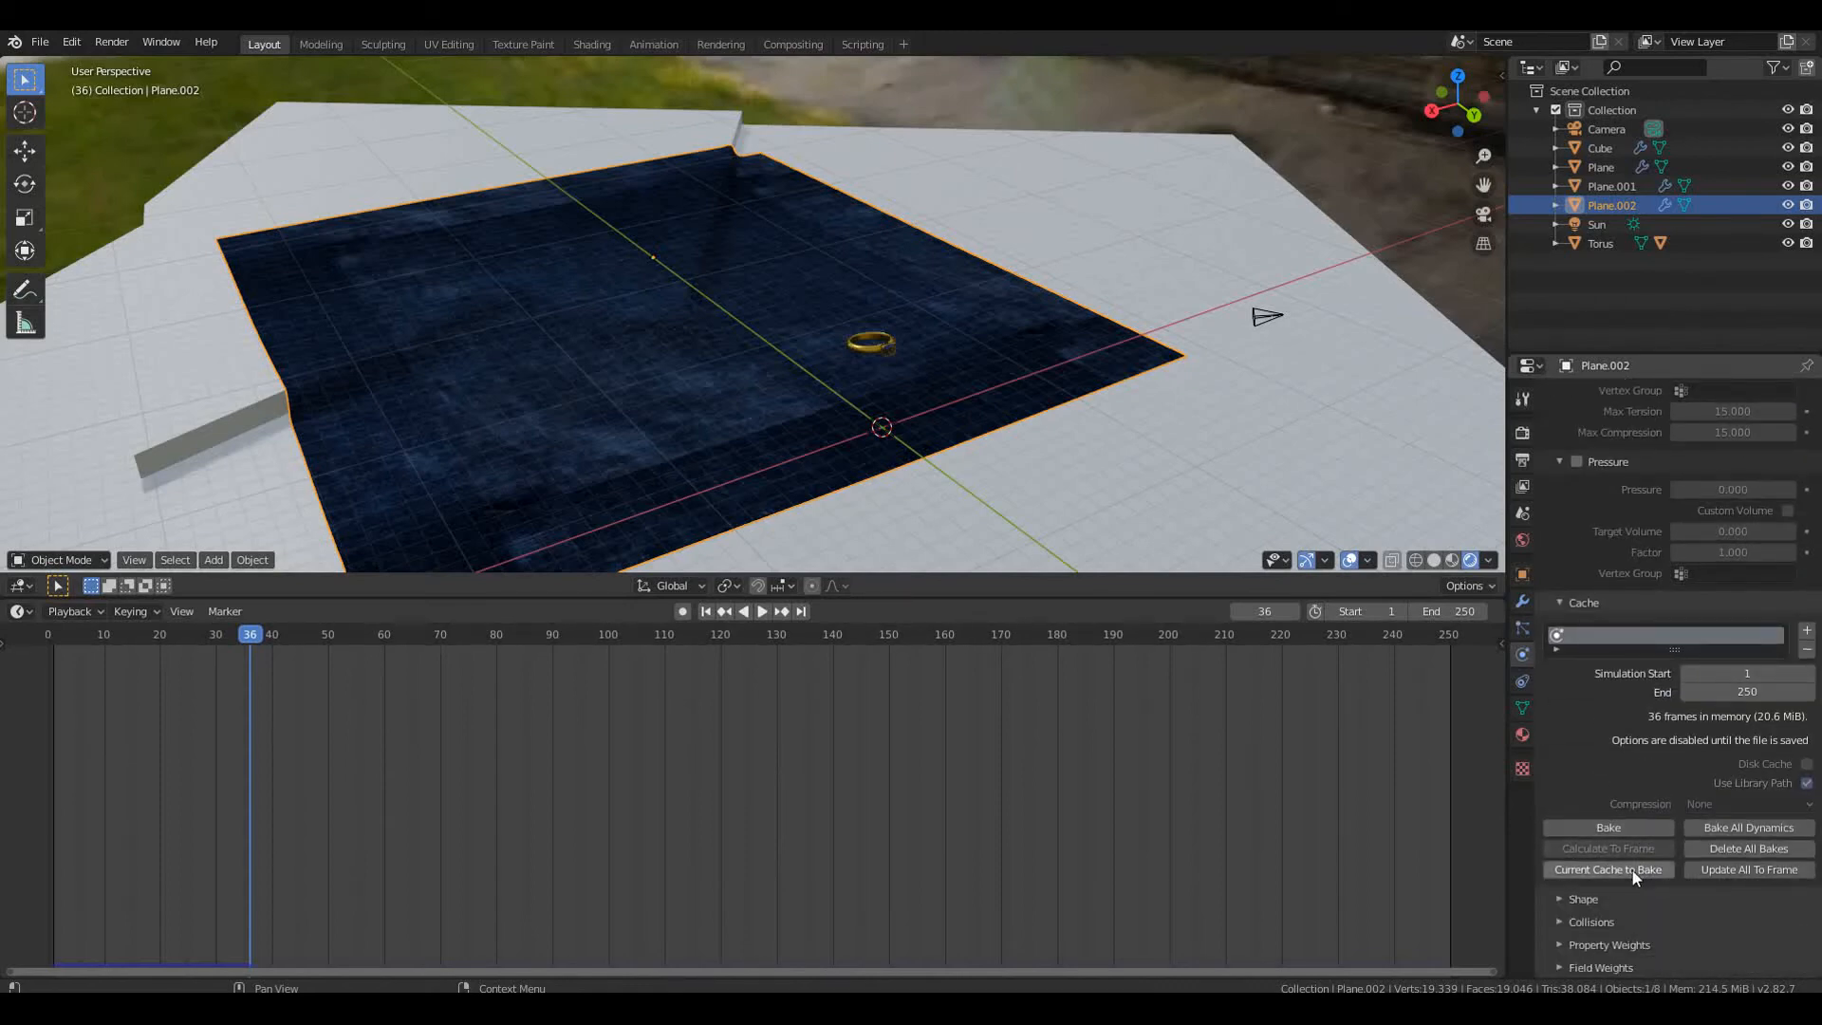
{"action": "left_click", "coordinate": [1633, 869]}
Frame the ring in a low close-up view and align the camera to that view
{"action": "middle_click_drag", "start_coordinate": [987, 484], "coordinate": [774, 414]}
{"action": "middle_click_drag", "start_coordinate": [883, 493], "coordinate": [839, 405]}
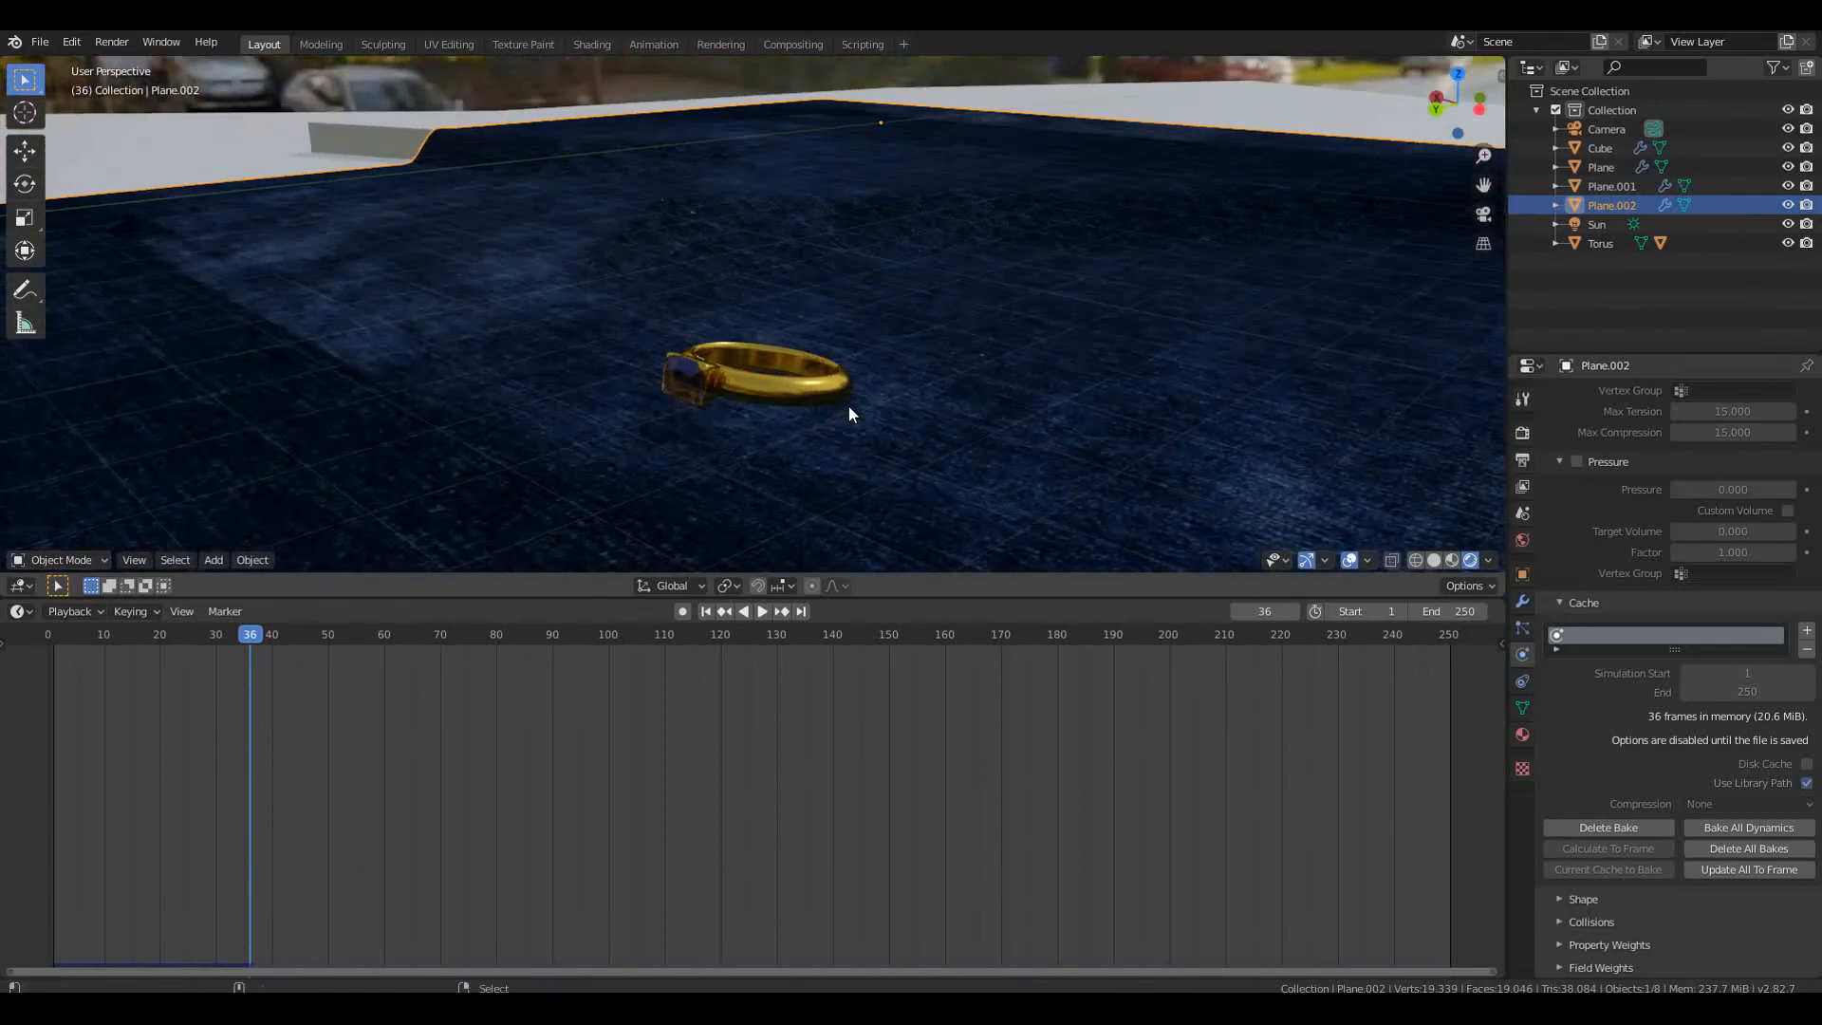
{"action": "key", "text": "ctrl+alt+KP_0"}
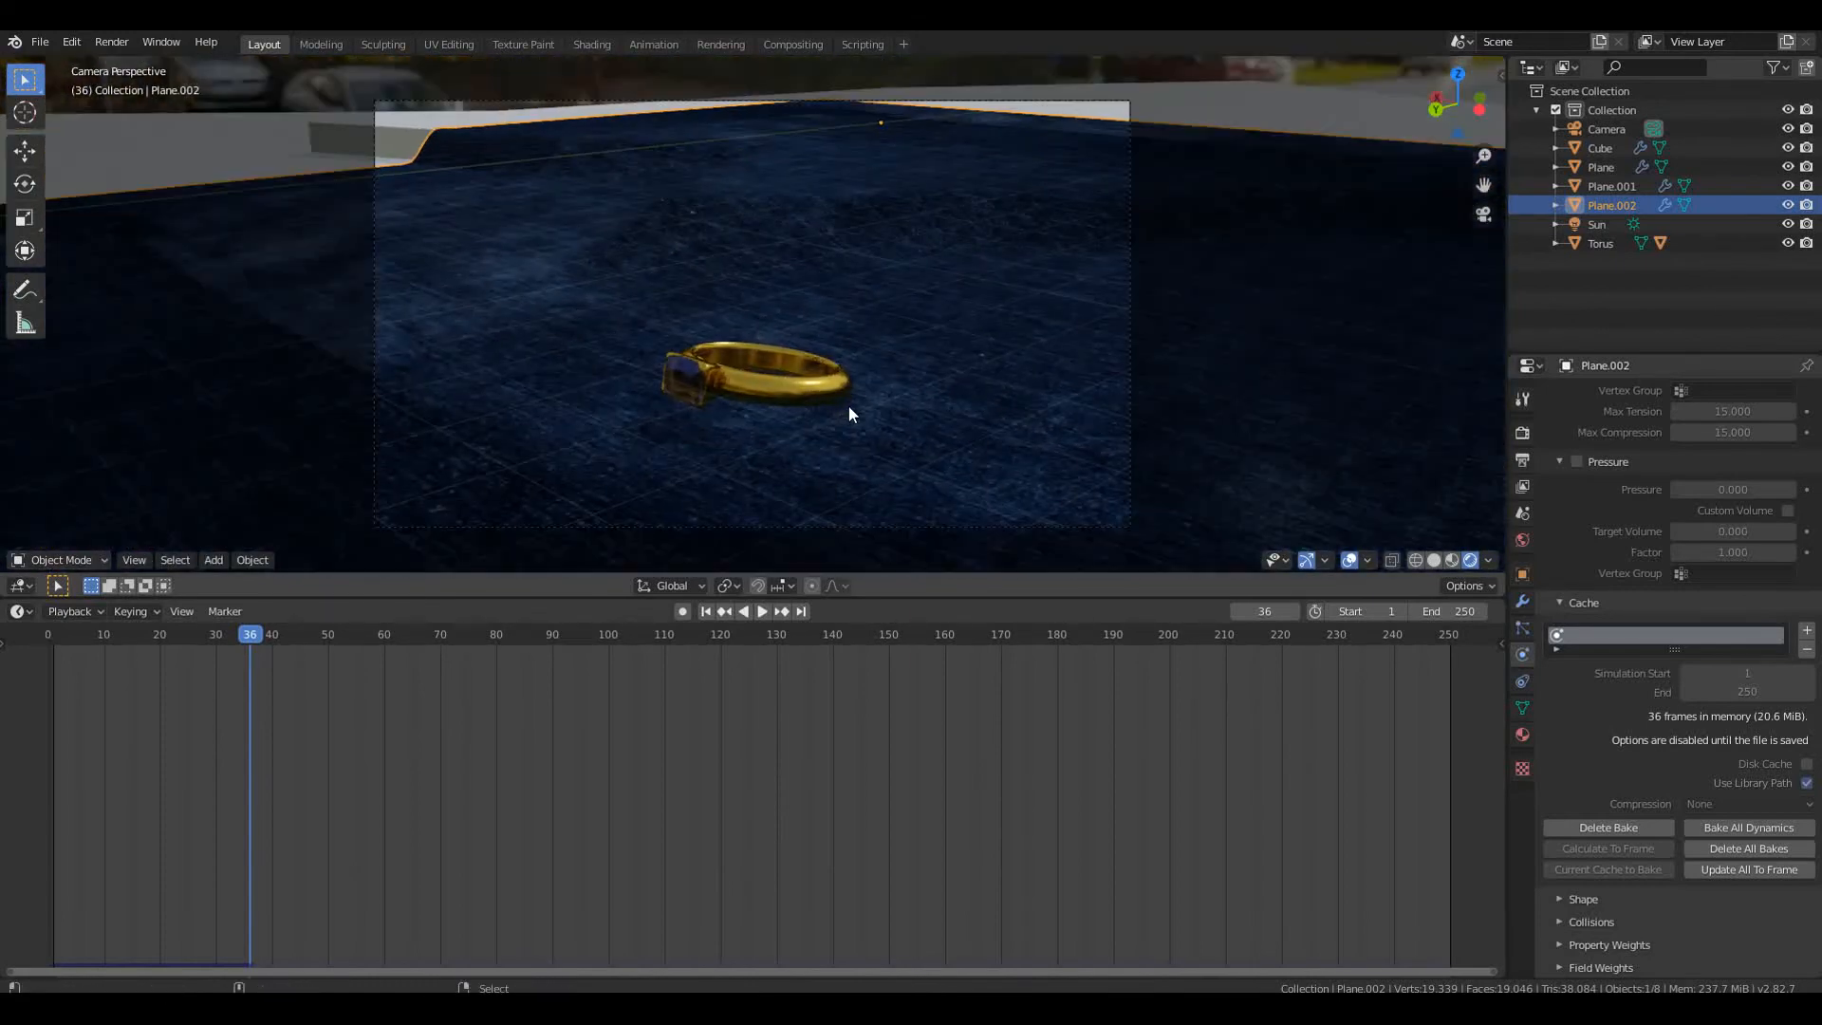
Select the camera and refine its framing of the ring with walk navigation, moving sideways and closer
{"action": "left_click", "coordinate": [812, 527]}
{"action": "key", "text": "shift+grave"}
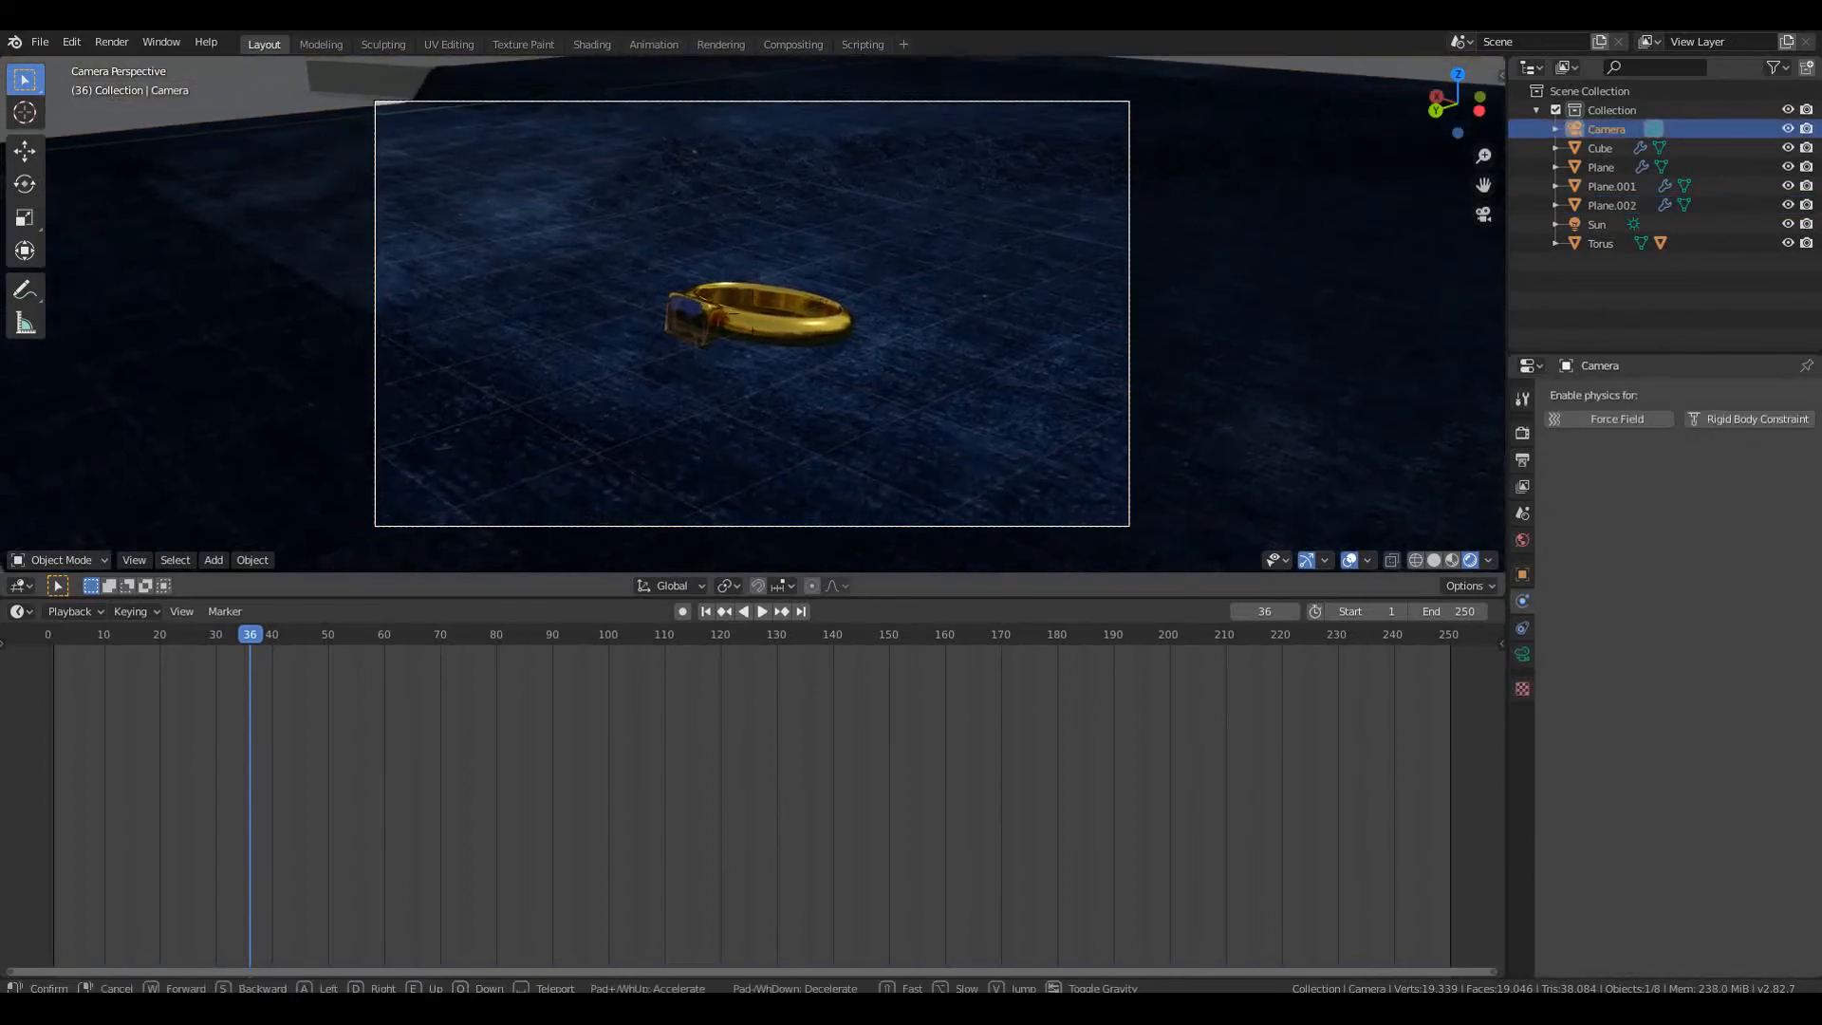
{"action": "key", "text": "a"}
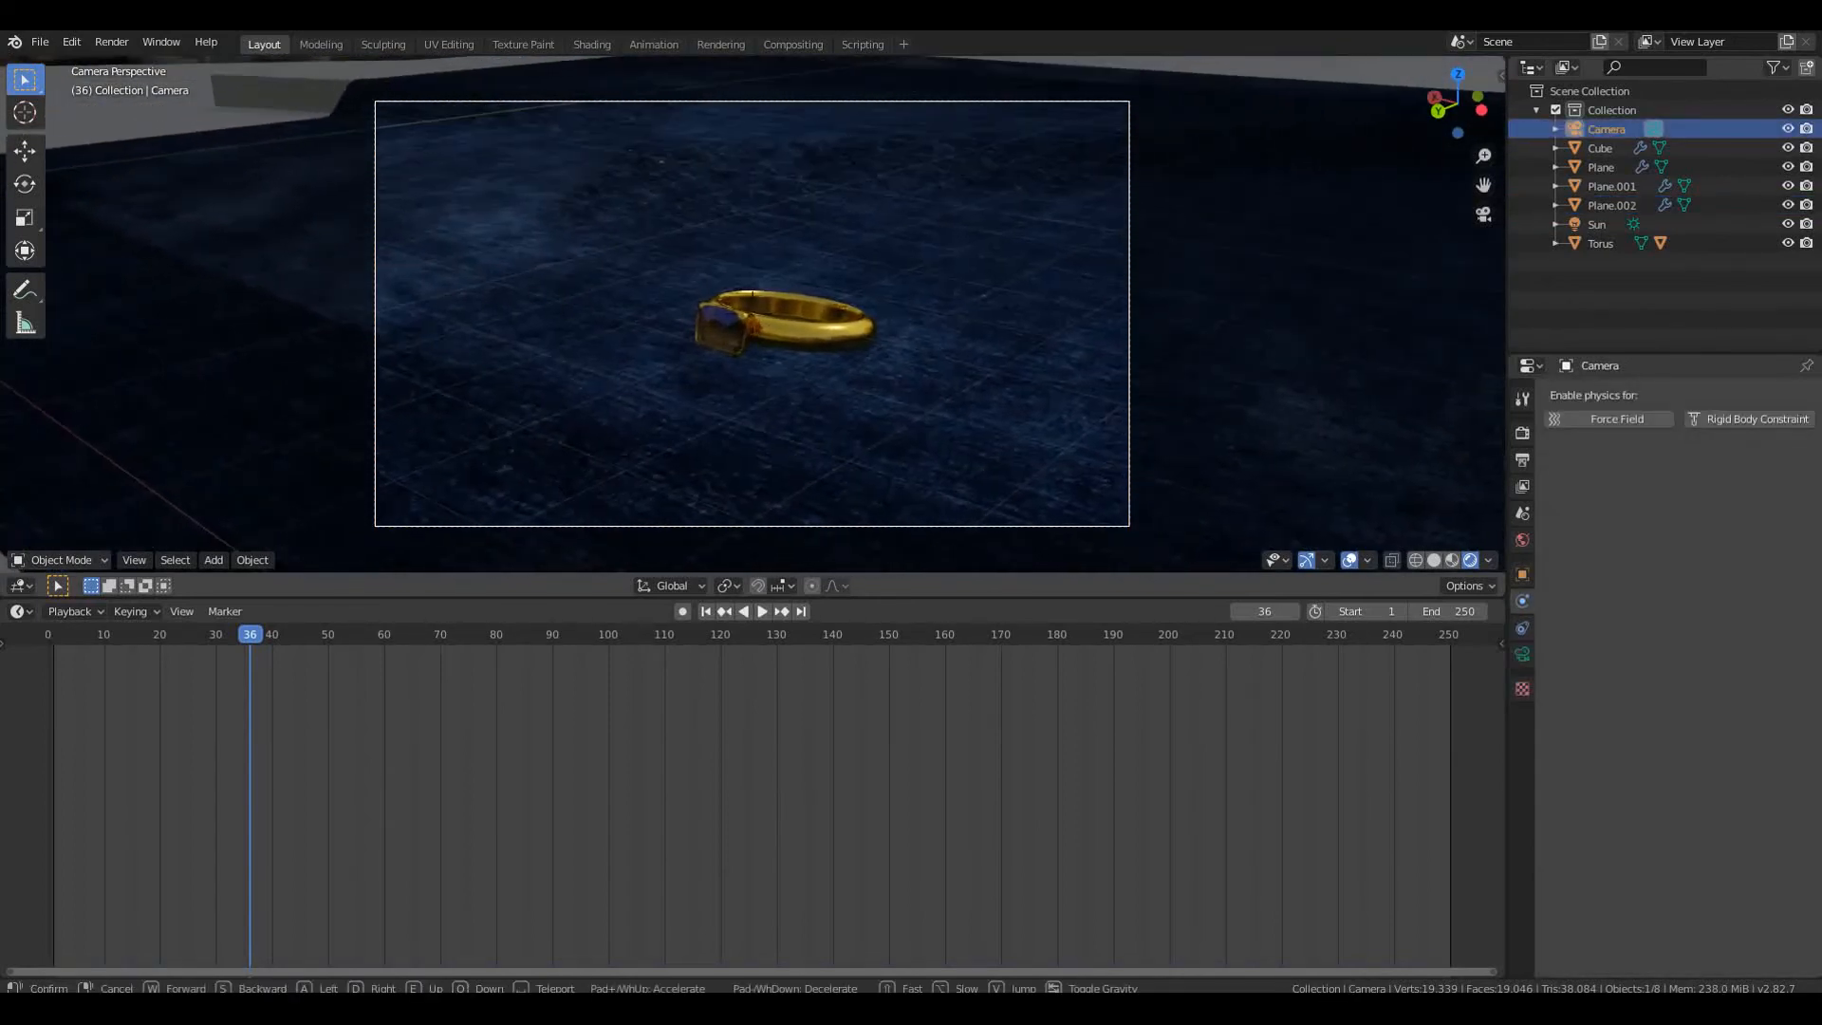
{"action": "key", "text": "a"}
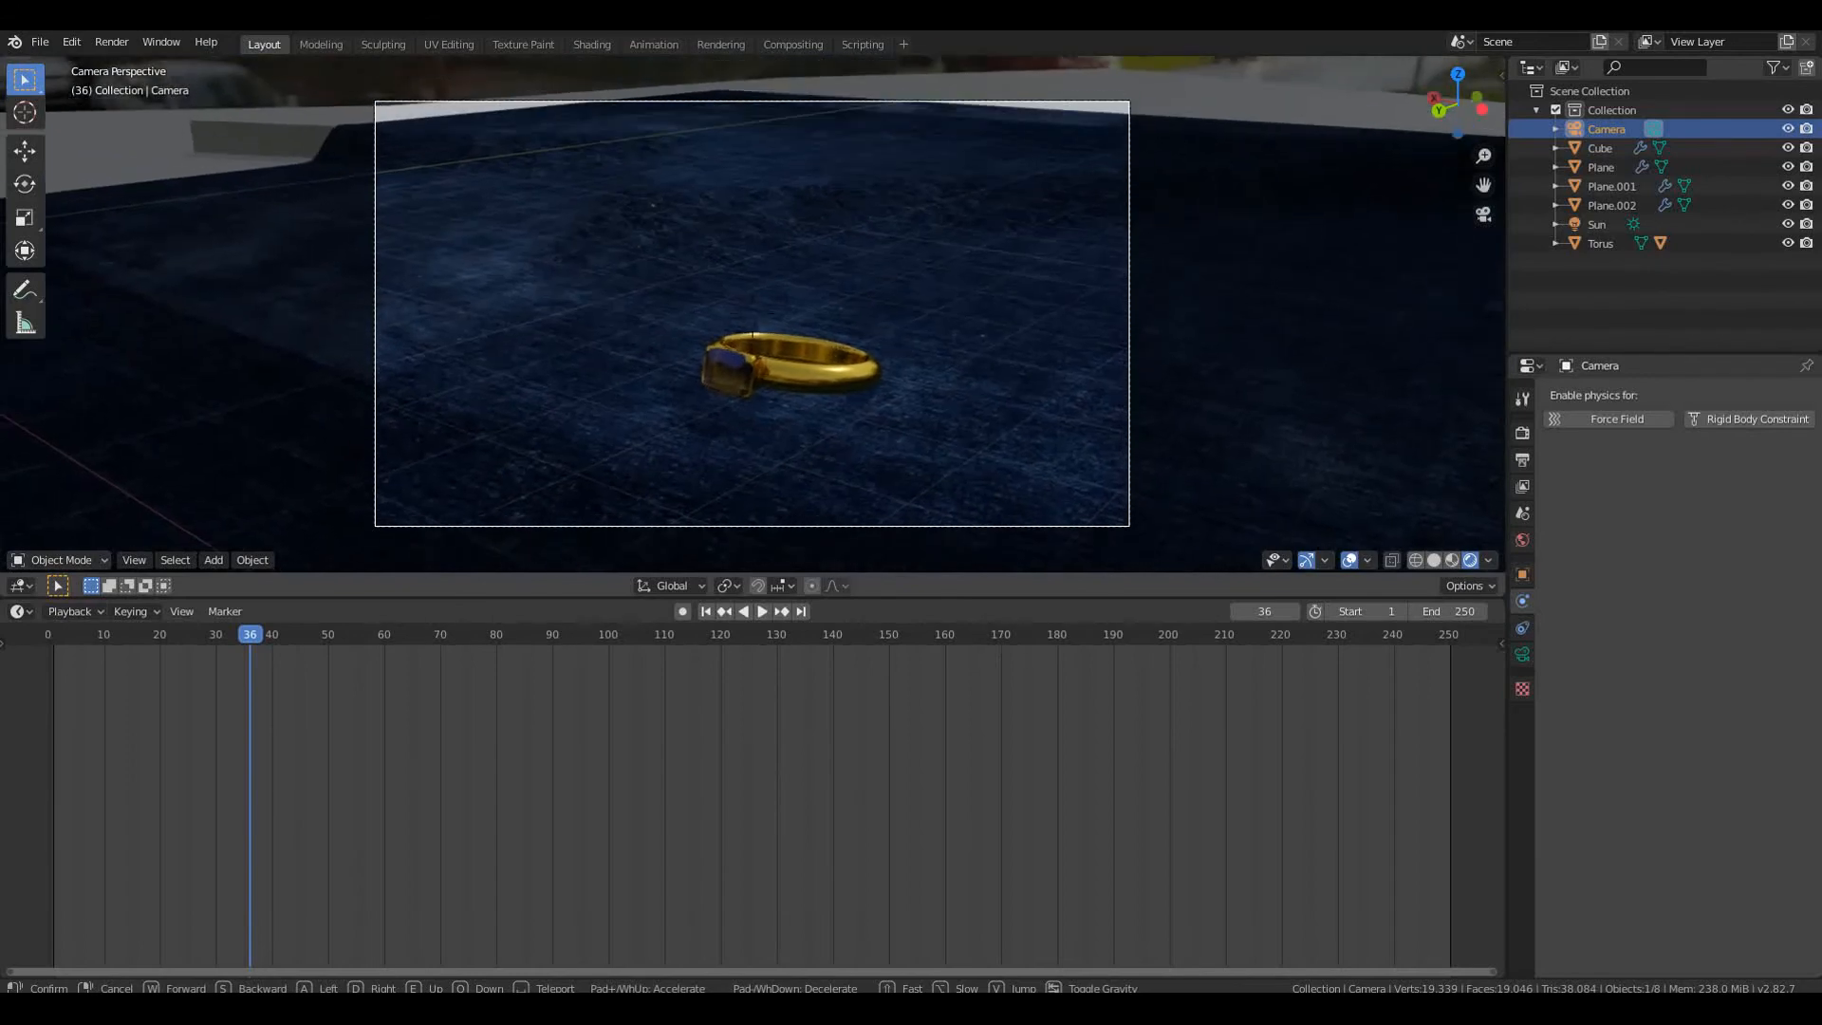
{"action": "key", "text": "w"}
{"action": "left_click", "coordinate": [764, 319]}
Select the ring, rotate it about the global Z axis and tilt it freely in the camera view
{"action": "left_click", "coordinate": [792, 370]}
{"action": "scroll", "coordinate": [793, 373], "scroll_direction": "up", "scroll_amount": 3}
{"action": "key", "text": "r"}
{"action": "key", "text": "z"}
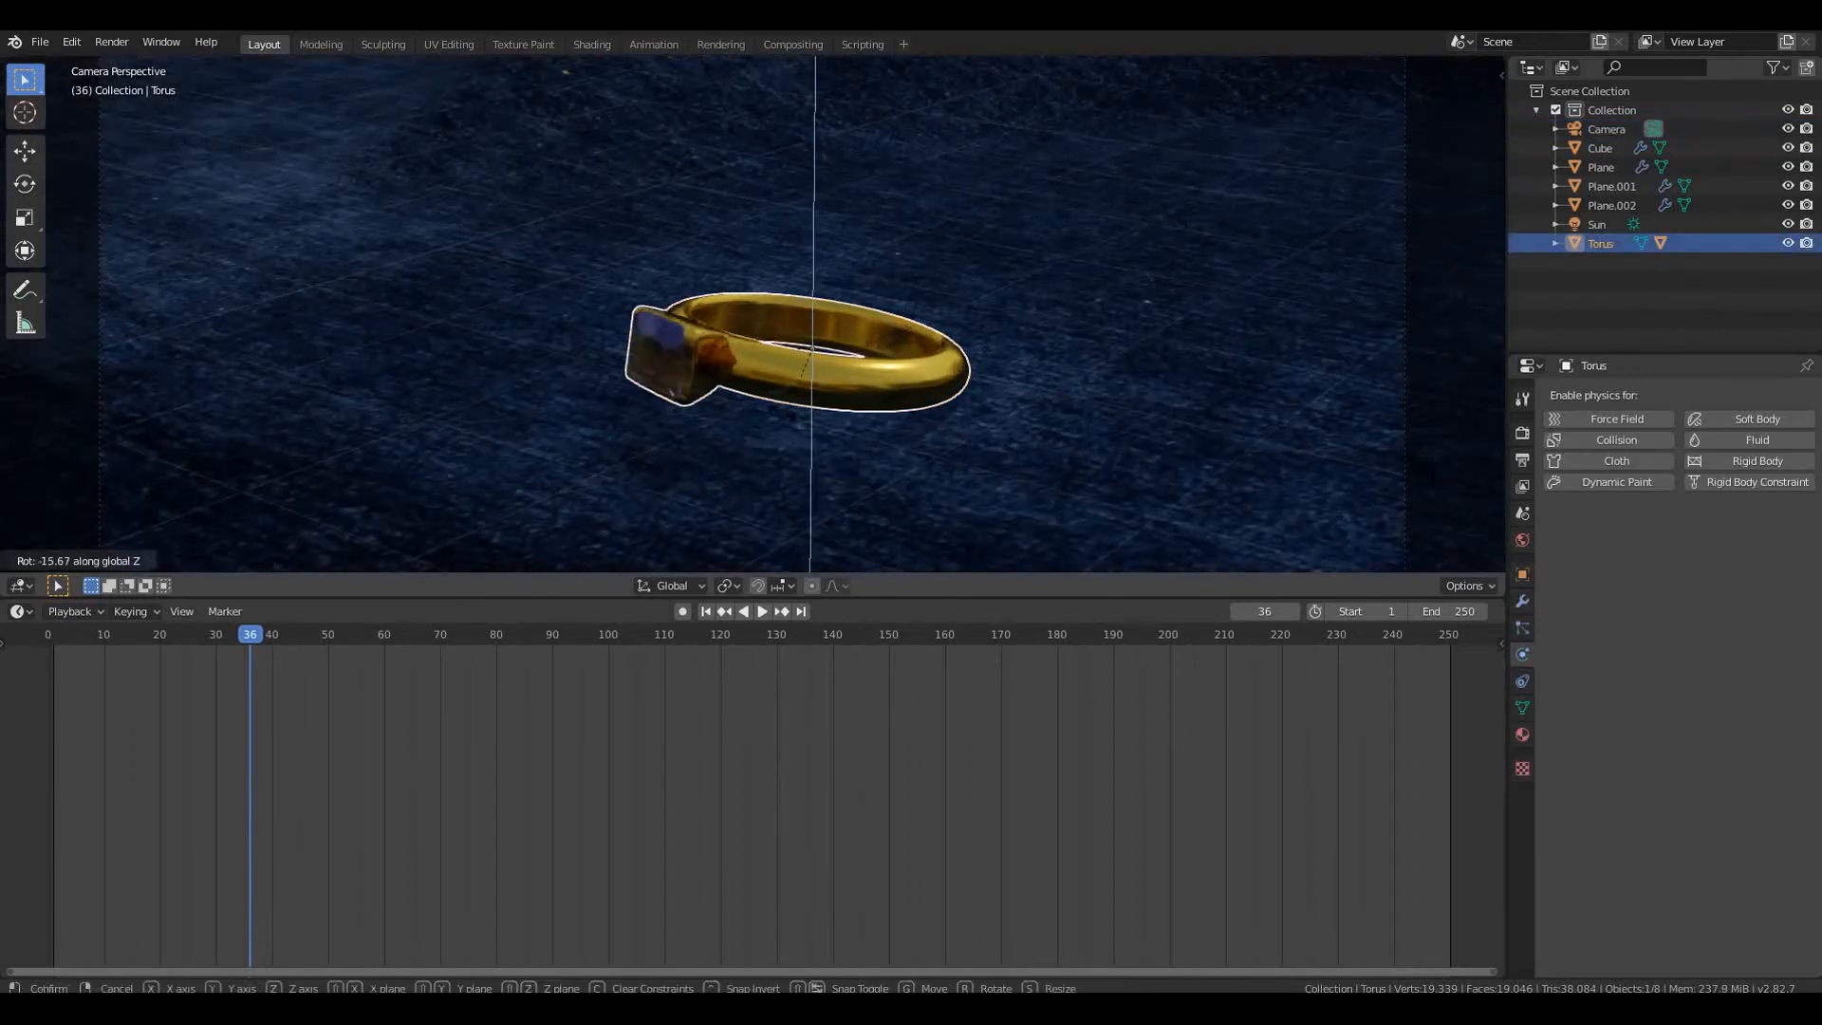
{"action": "left_click", "coordinate": [761, 418]}
{"action": "key", "text": "r"}
{"action": "left_click", "coordinate": [729, 398]}
Lower the ring along the global Z axis toward the cloth and fine-tune its height from a close, low side view
{"action": "key", "text": "g"}
{"action": "key", "text": "z"}
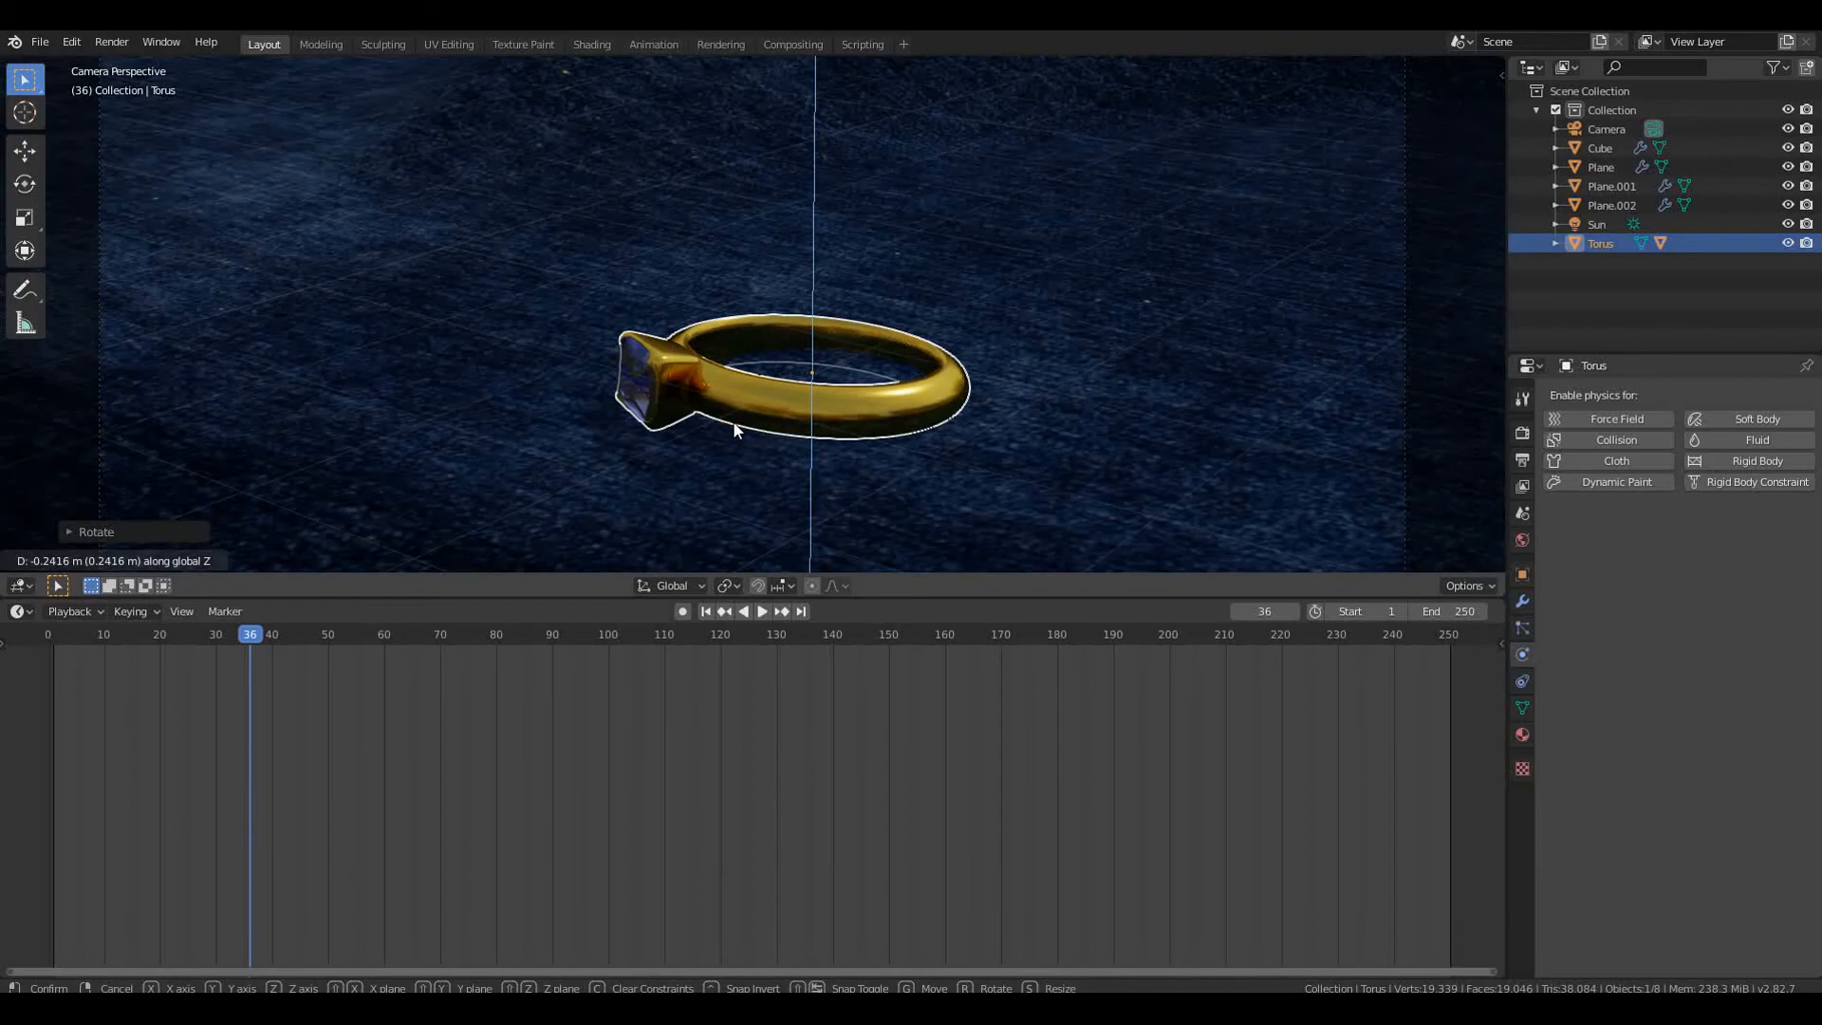
{"action": "left_click", "coordinate": [740, 415]}
{"action": "key", "text": "KP_Decimal"}
{"action": "scroll", "coordinate": [746, 409], "scroll_direction": "up", "scroll_amount": 5}
{"action": "middle_click_drag", "start_coordinate": [746, 409], "coordinate": [781, 367]}
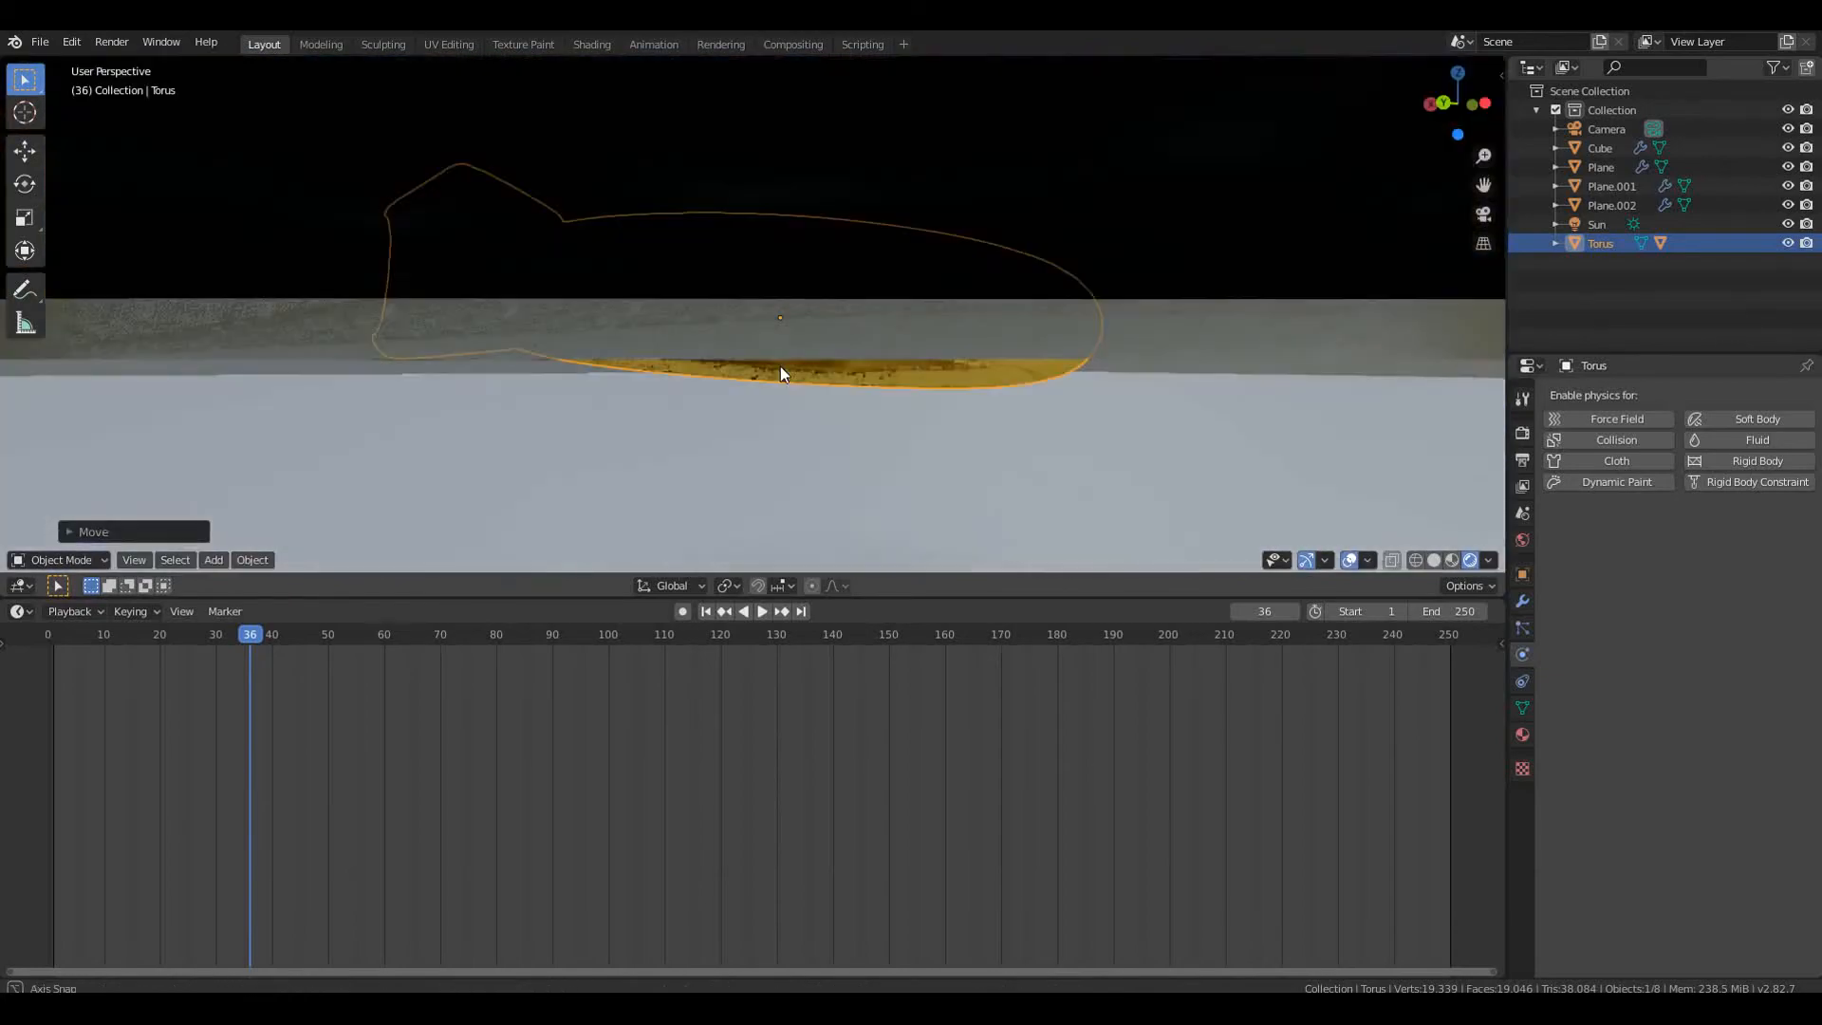
{"action": "key", "text": "g"}
{"action": "key", "text": "z"}
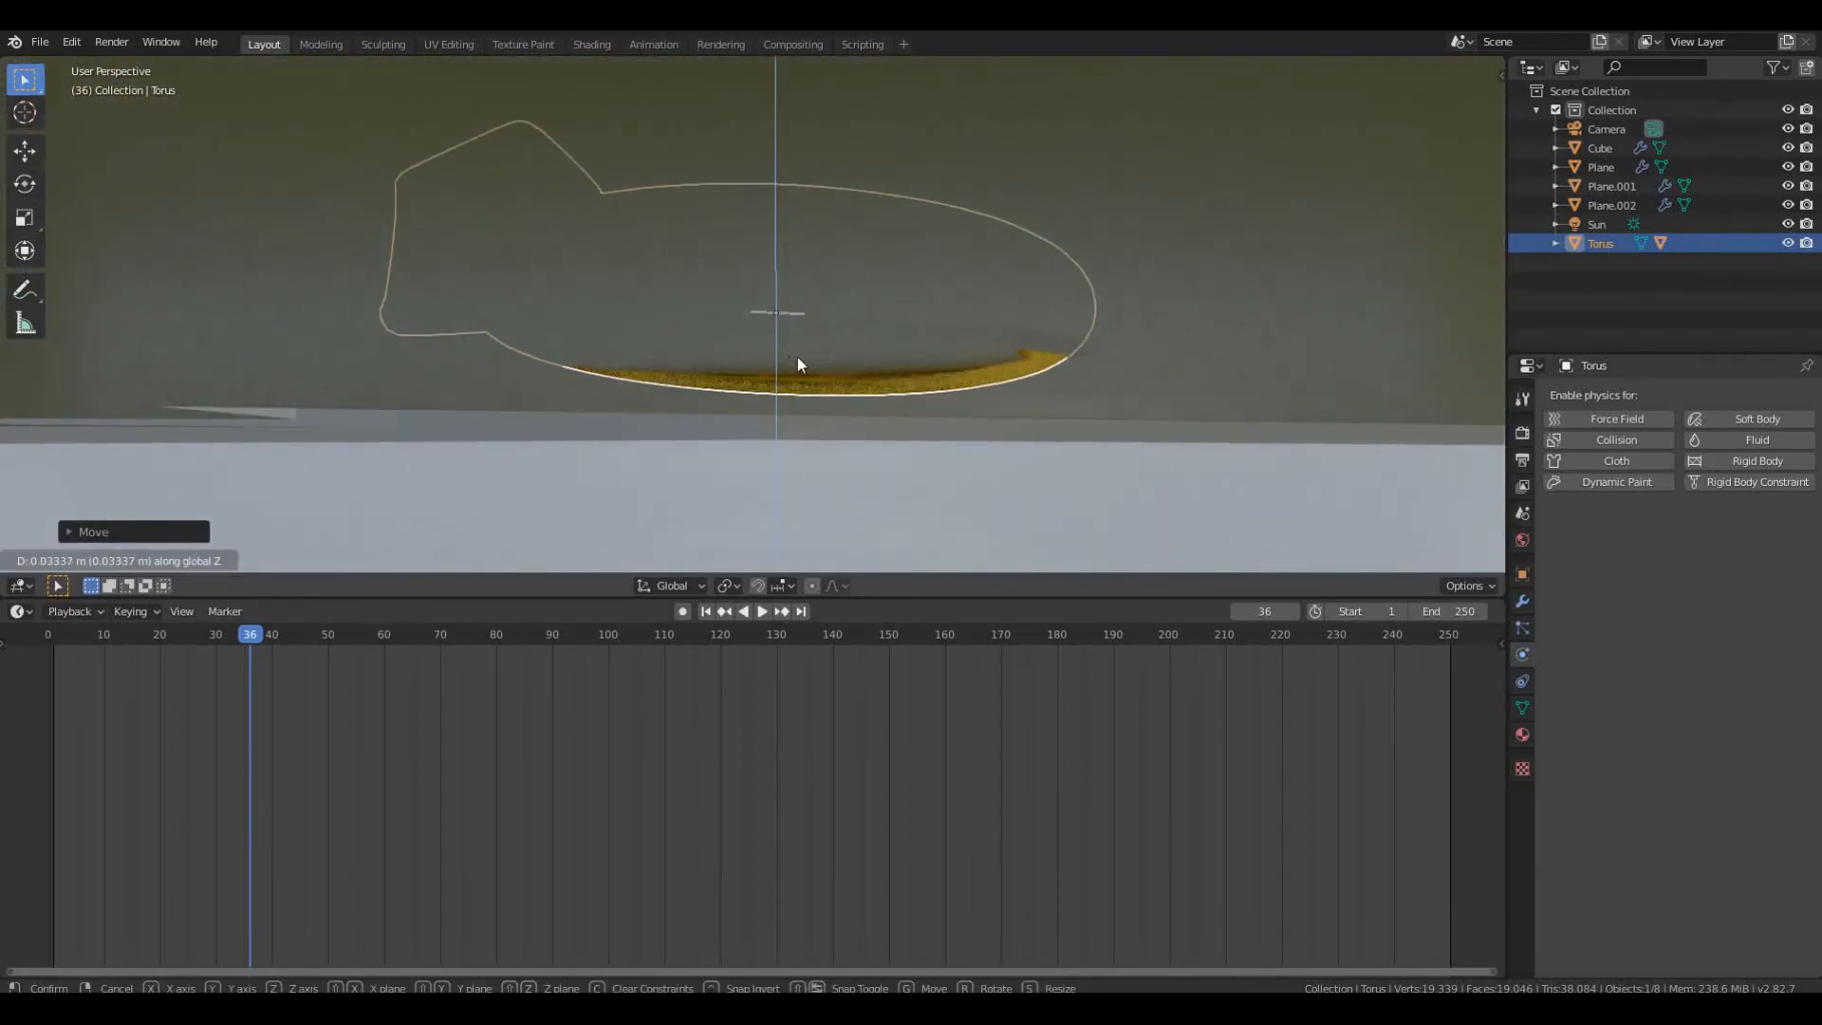
Level the ring with small rotations and adjust its height along Z so it rests on the cloth
{"action": "key", "text": "r"}
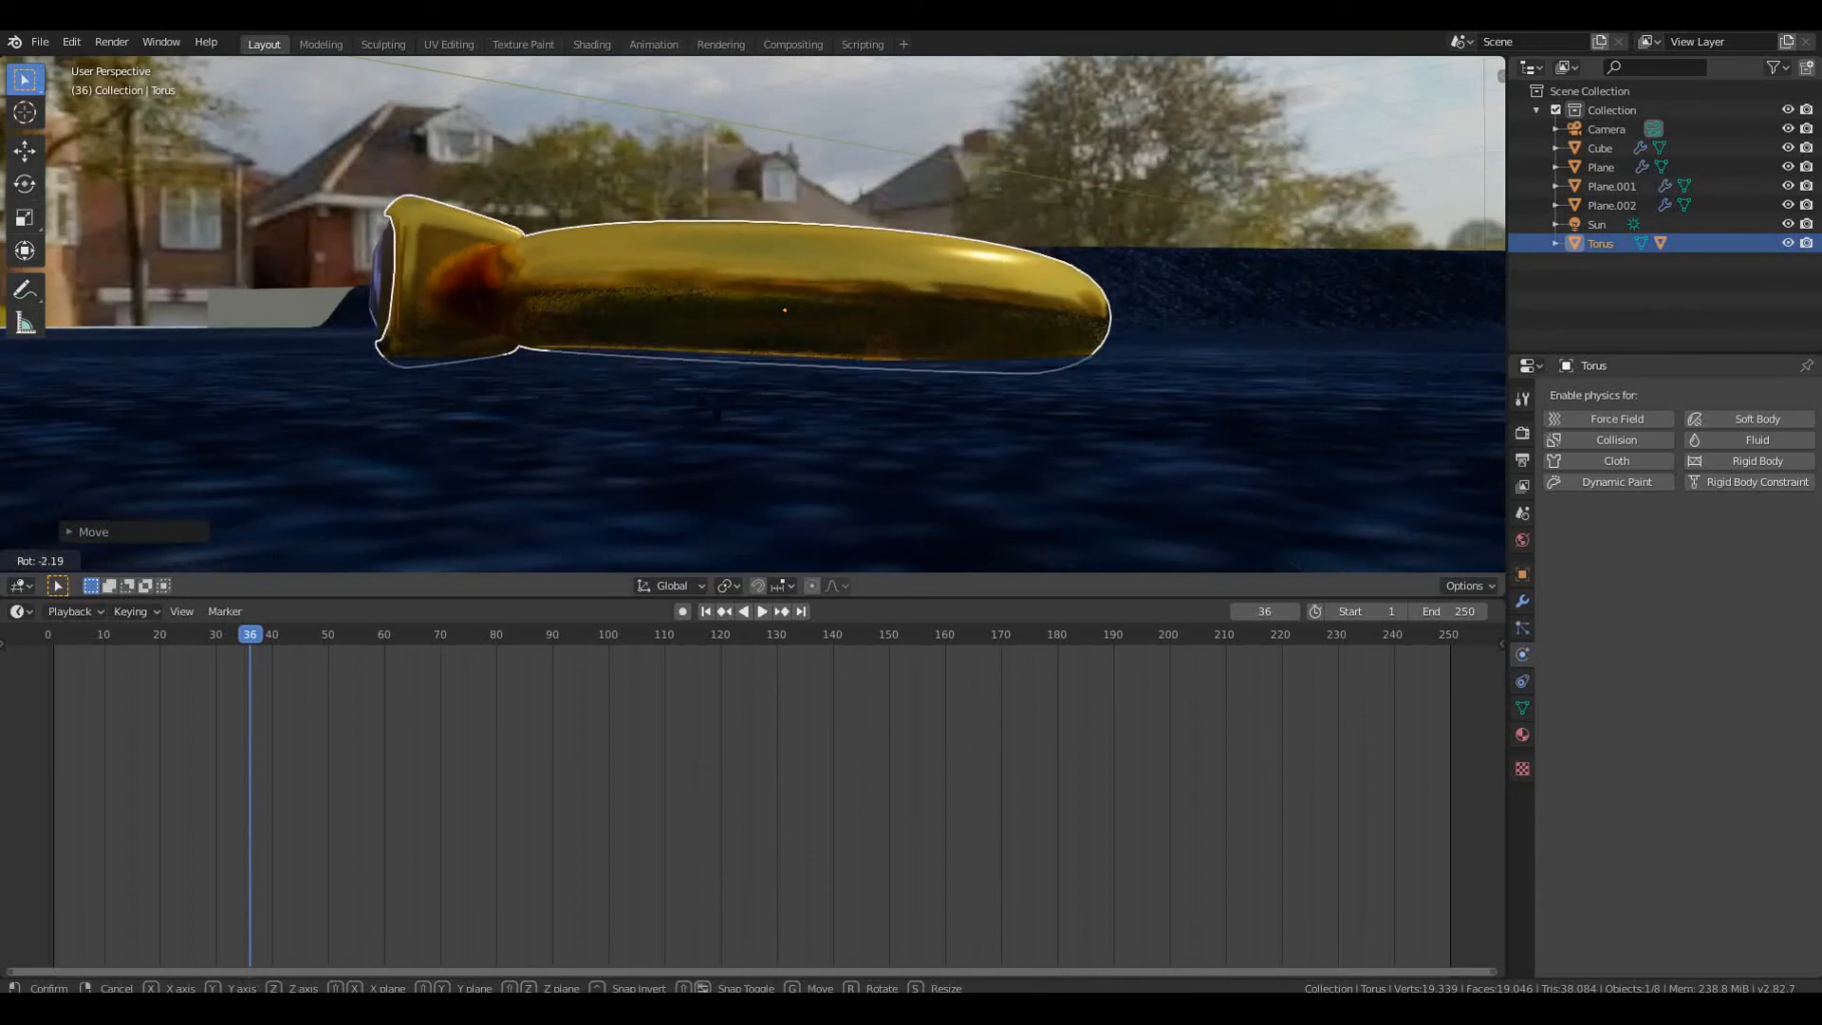
{"action": "key", "text": "z"}
{"action": "left_click", "coordinate": [726, 385]}
{"action": "key", "text": "g"}
{"action": "key", "text": "z"}
{"action": "left_click", "coordinate": [739, 367]}
{"action": "middle_click_drag", "start_coordinate": [738, 367], "coordinate": [972, 391]}
{"action": "key", "text": "r"}
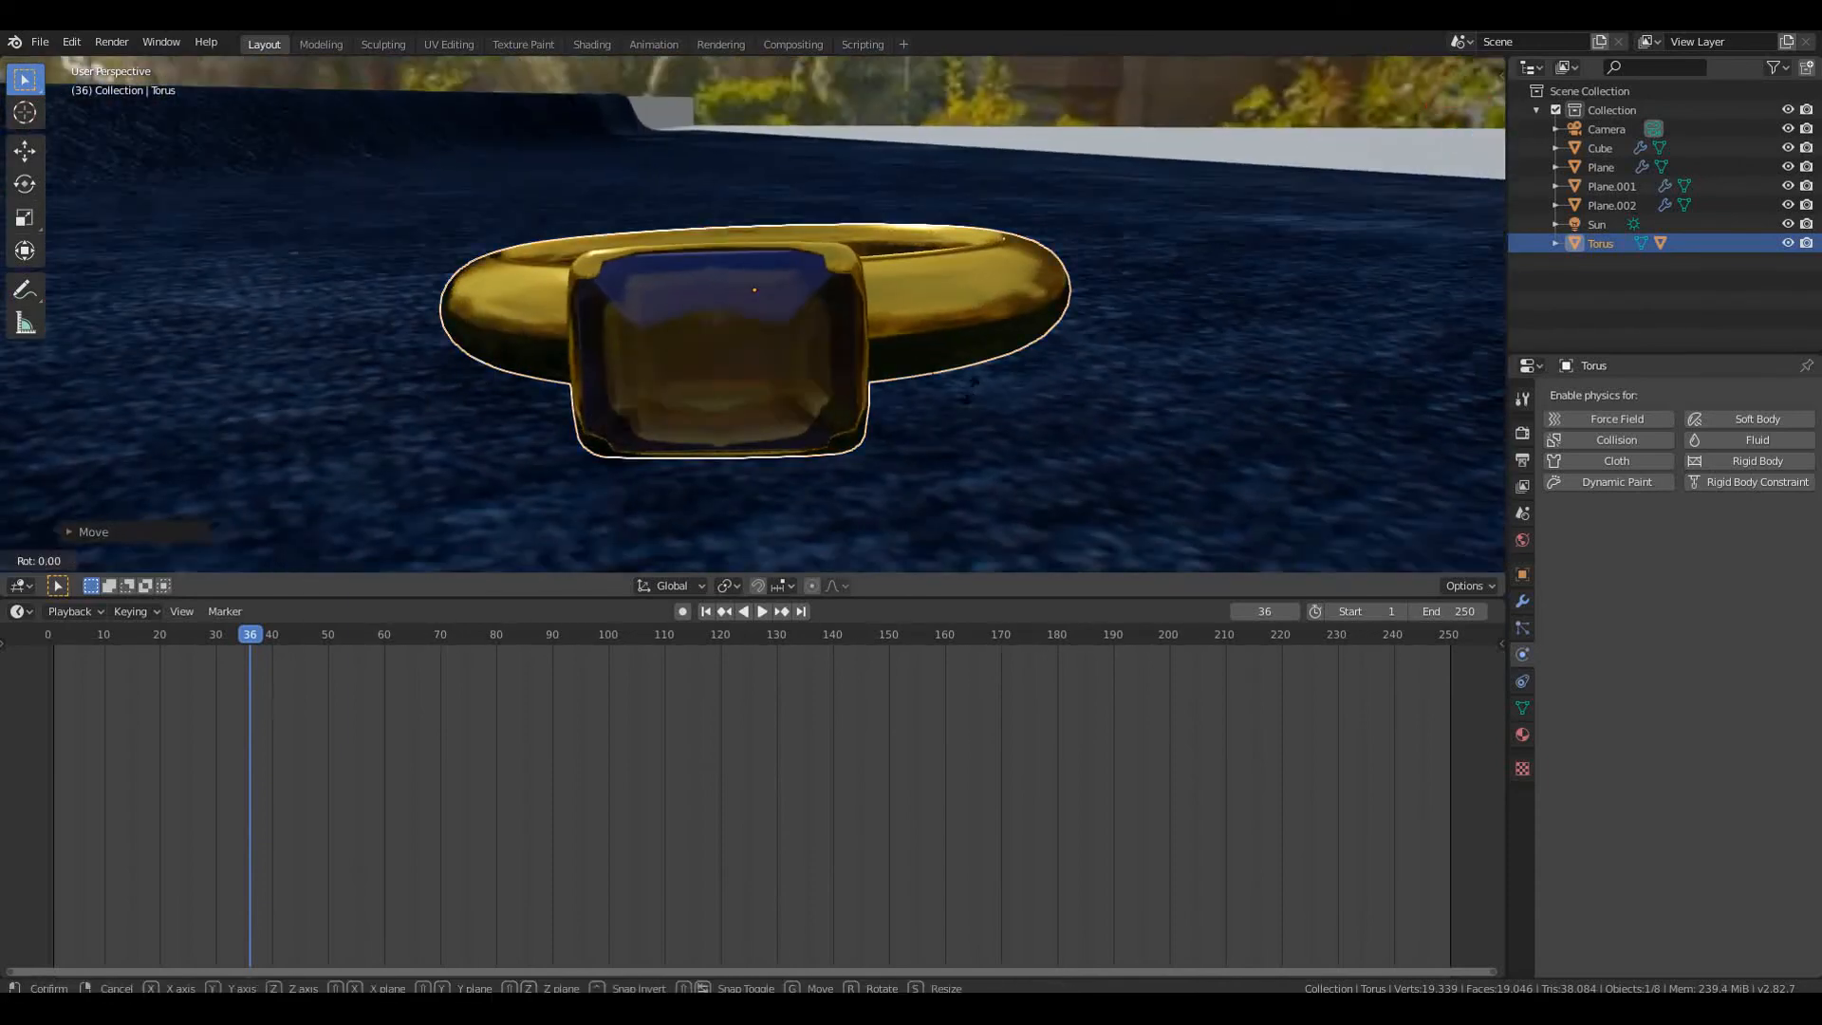
{"action": "left_click", "coordinate": [961, 406]}
Return to the camera view and rotate the ring about 15° around the global Z axis
{"action": "middle_click_drag", "start_coordinate": [823, 505], "coordinate": [765, 463]}
{"action": "key", "text": "KP_0"}
{"action": "scroll", "coordinate": [771, 473], "scroll_direction": "up", "scroll_amount": 3}
{"action": "scroll", "coordinate": [854, 489], "scroll_direction": "down", "scroll_amount": 4}
{"action": "key", "text": "r"}
{"action": "key", "text": "z"}
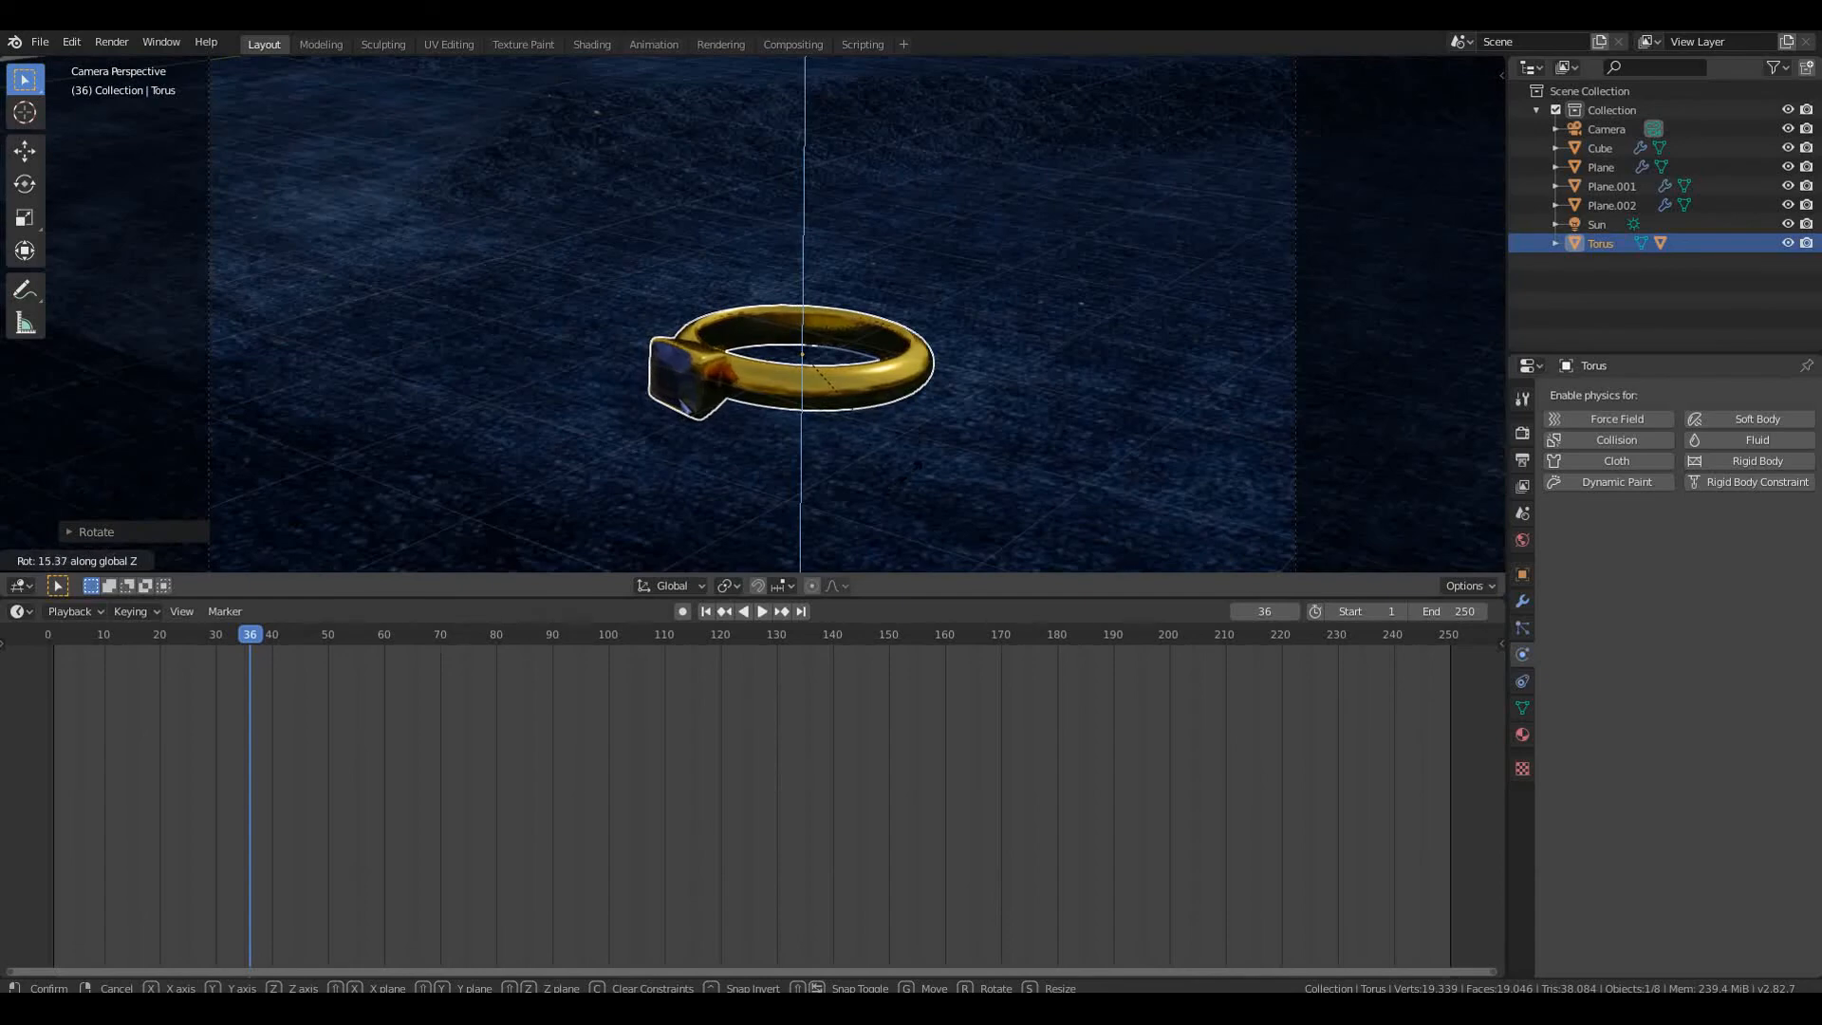
{"action": "left_click", "coordinate": [911, 471]}
{"action": "scroll", "coordinate": [911, 475], "scroll_direction": "up", "scroll_amount": 3}
{"action": "scroll", "coordinate": [911, 475], "scroll_direction": "down", "scroll_amount": 4}
{"action": "mouse_move", "coordinate": [911, 481]}
{"action": "middle_mouse_down"}
{"action": "mouse_move", "coordinate": [904, 496]}
{"action": "mouse_move", "coordinate": [885, 471]}
{"action": "middle_mouse_up"}
{"action": "scroll", "coordinate": [868, 461], "scroll_direction": "up", "scroll_amount": 3}
{"action": "key", "text": "a"}
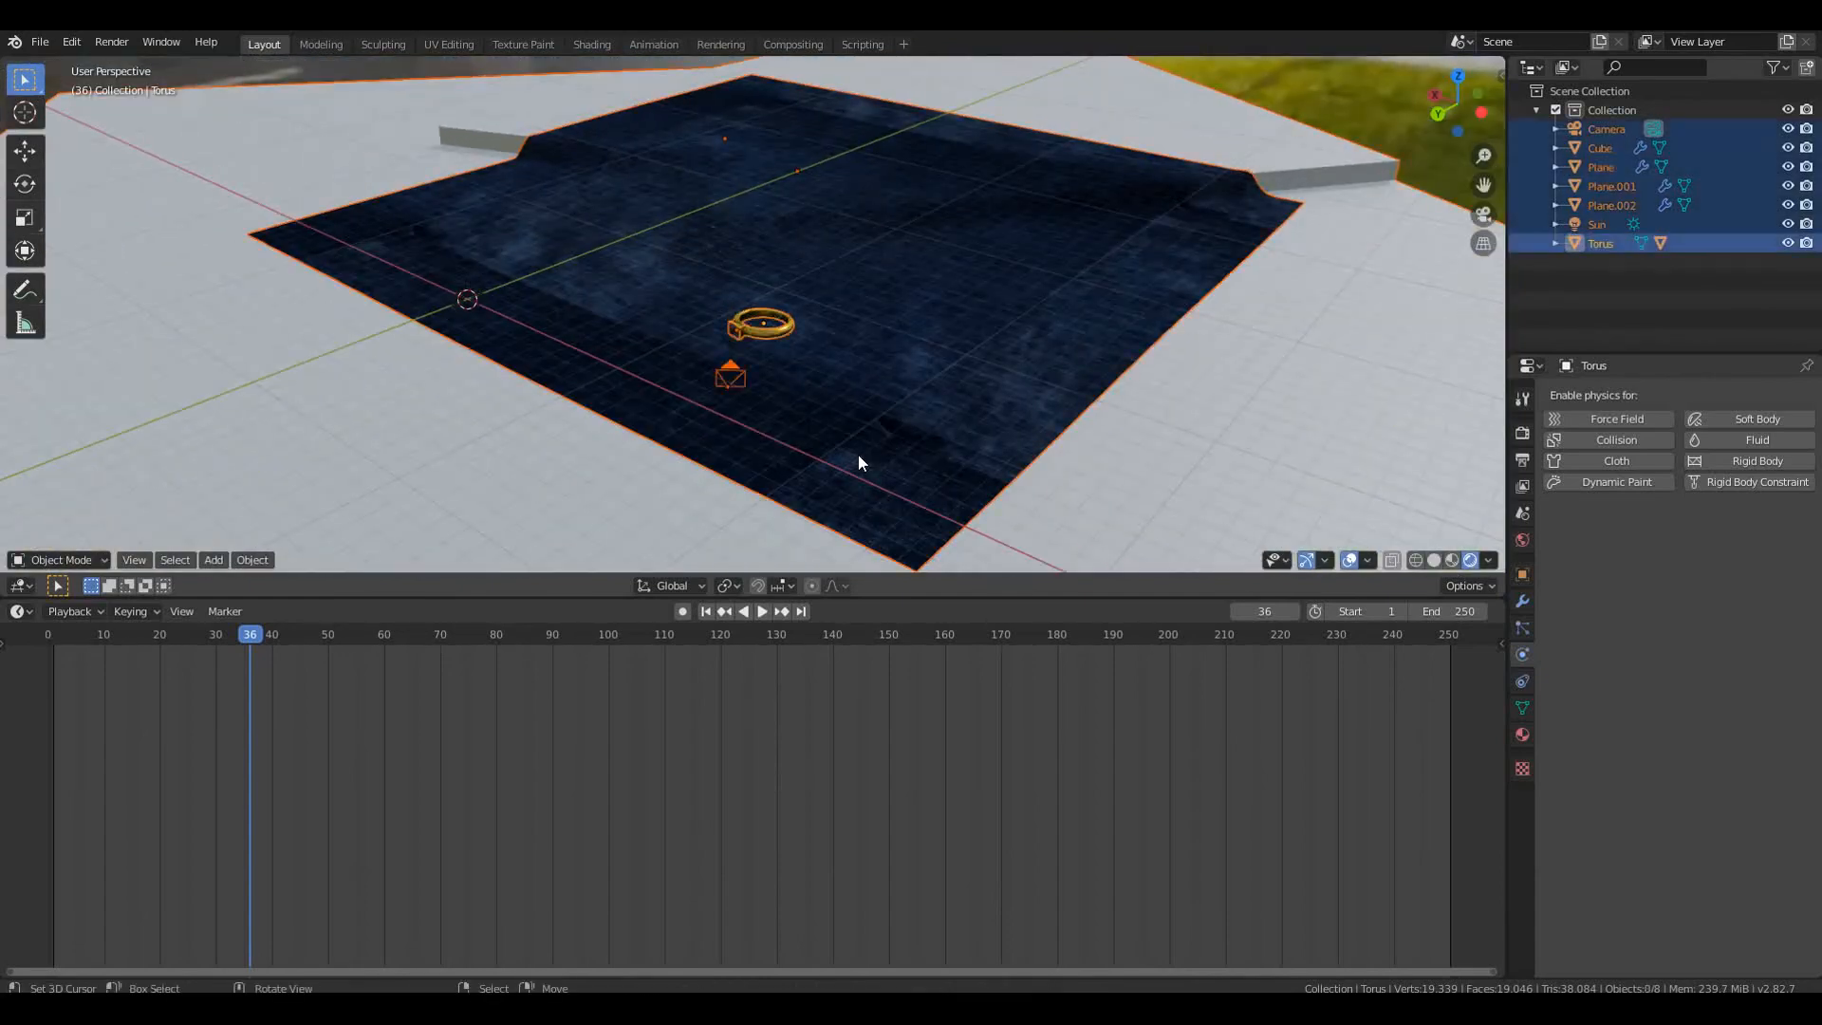
{"action": "key", "text": "r"}
{"action": "key", "text": "z"}
{"action": "right_click", "coordinate": [917, 389]}
{"action": "scroll", "coordinate": [917, 389], "scroll_direction": "up", "scroll_amount": 3}
{"action": "scroll", "coordinate": [917, 398], "scroll_direction": "up", "scroll_amount": 5}
{"action": "left_click", "coordinate": [822, 442]}
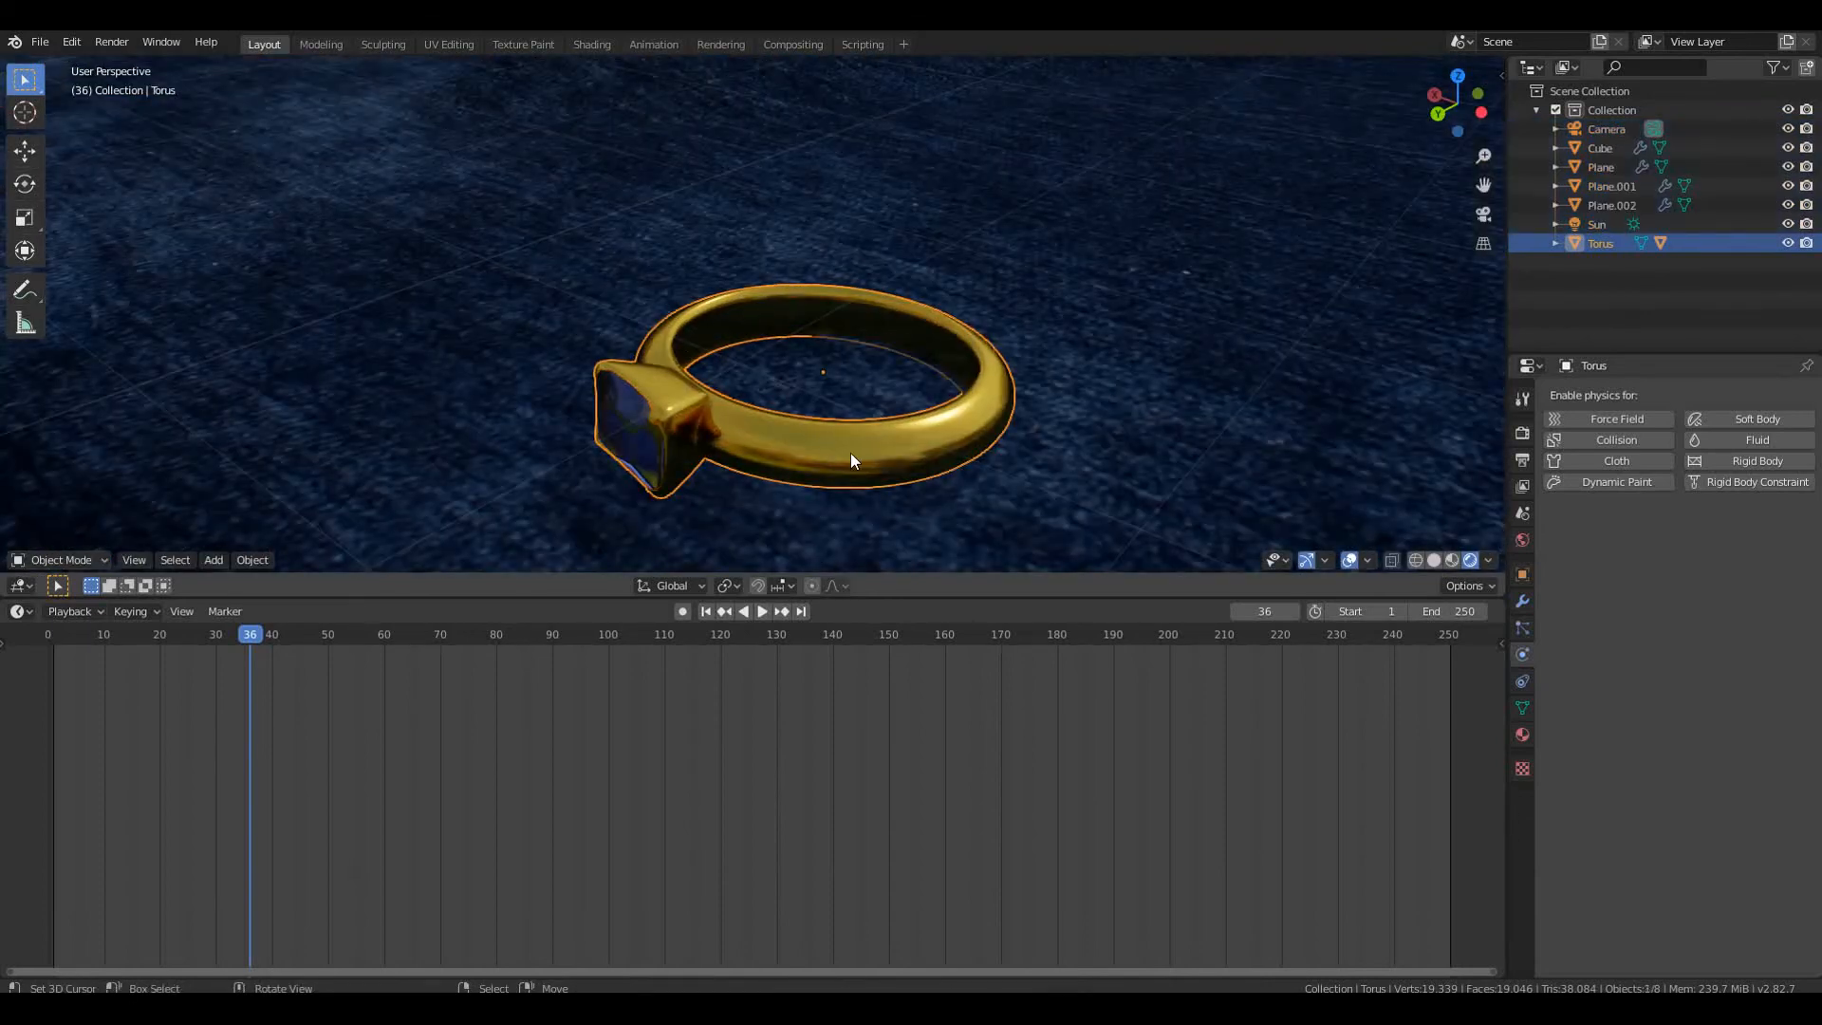
Reframe the ring through the selected camera with walk navigation, moving it sideways and forward
{"action": "key", "text": "KP_0"}
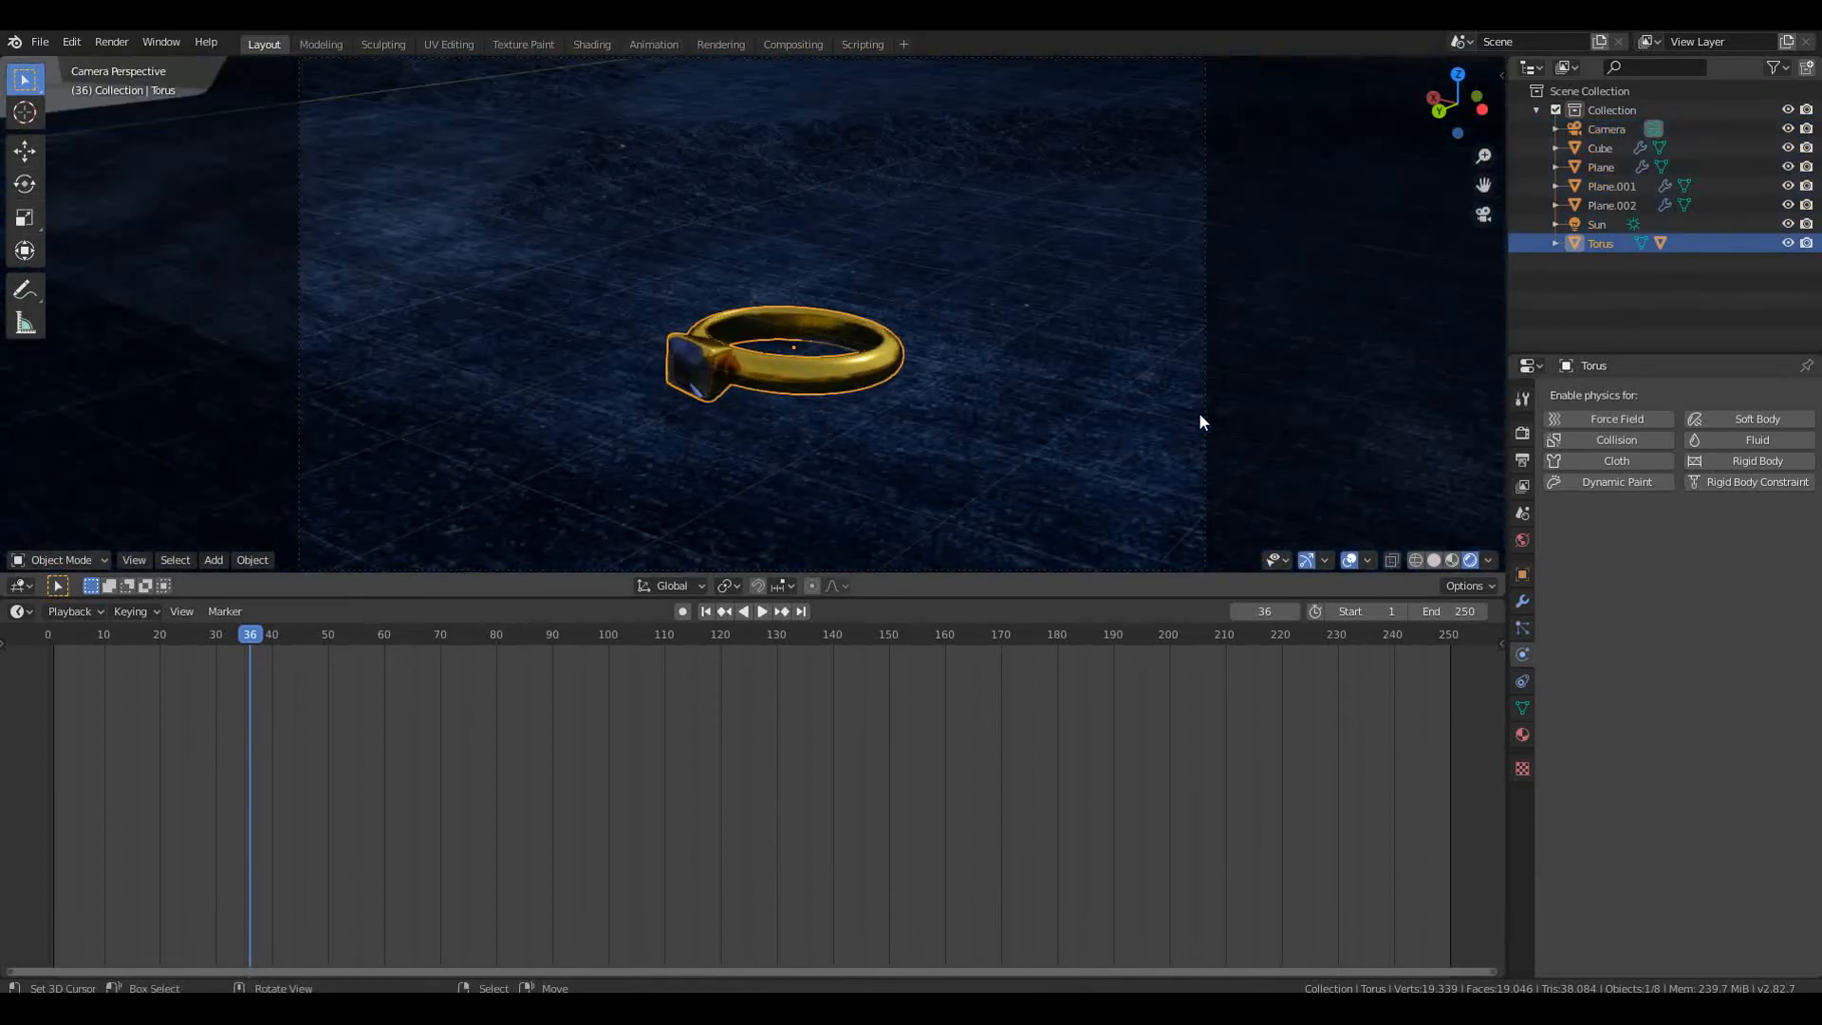
{"action": "left_click", "coordinate": [1204, 411]}
{"action": "key", "text": "shift+grave"}
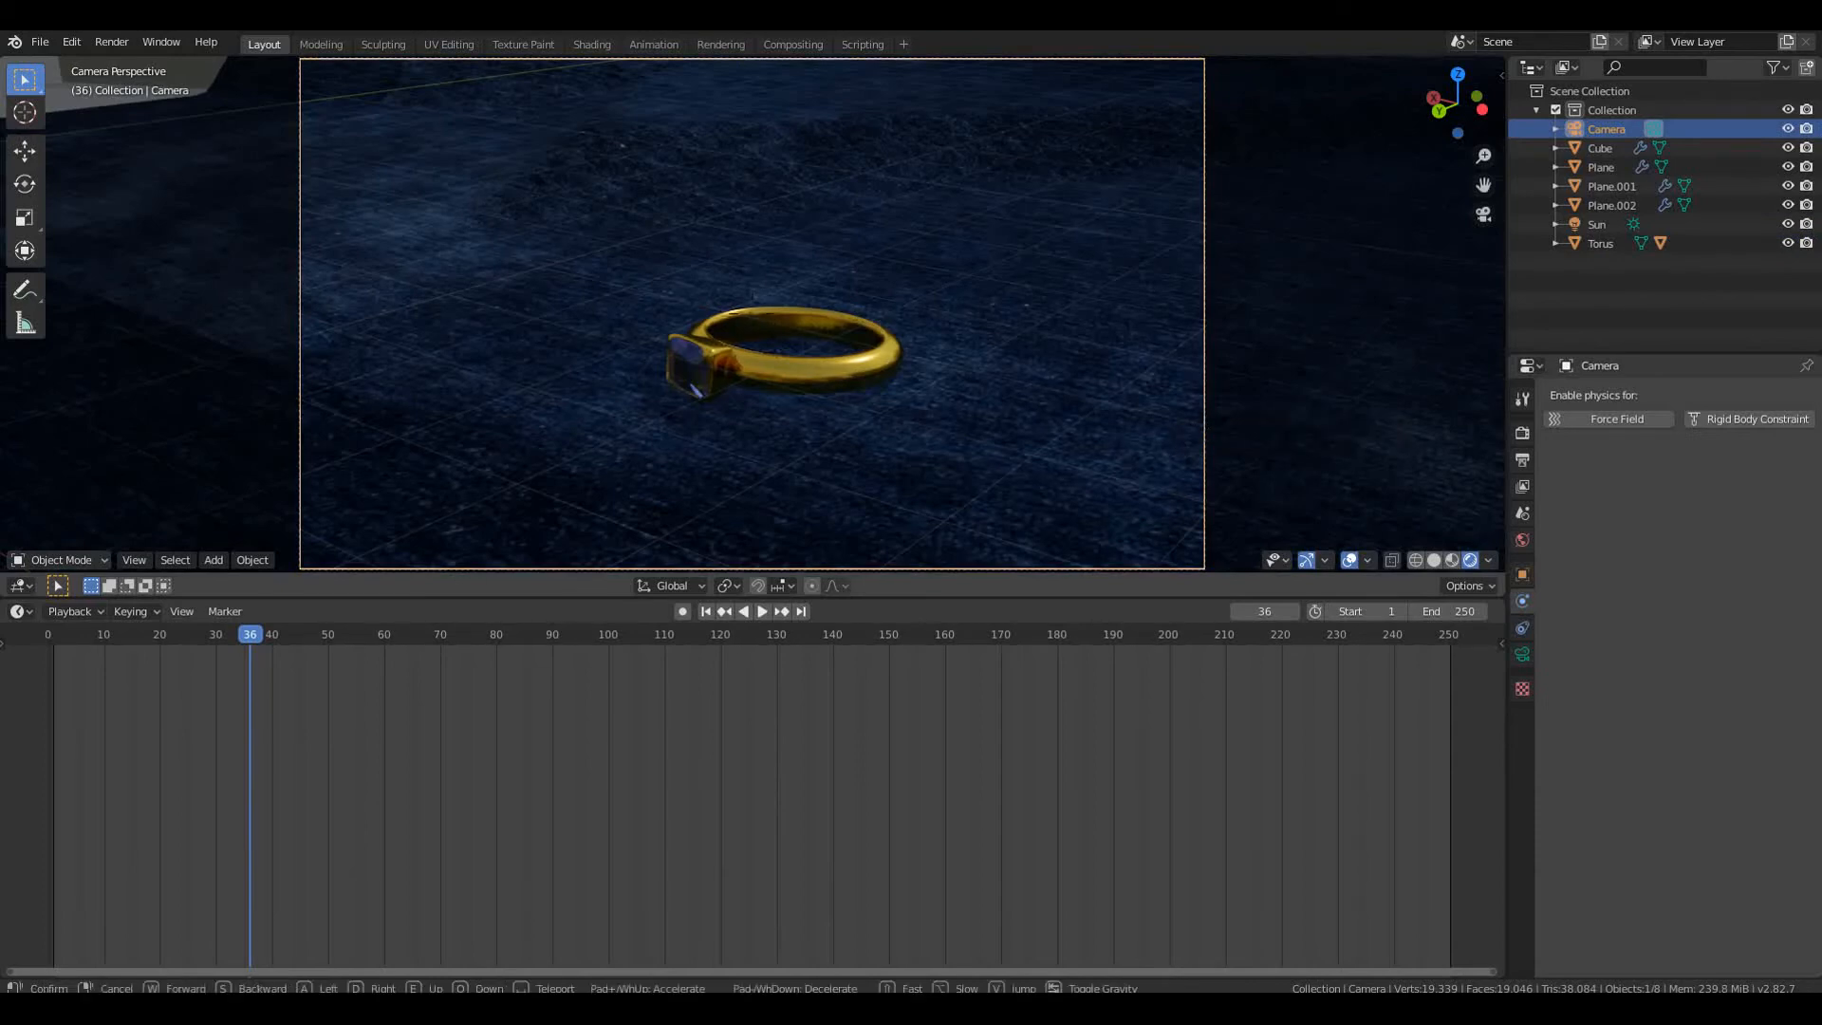
{"action": "key", "text": "a"}
{"action": "key", "text": "w"}
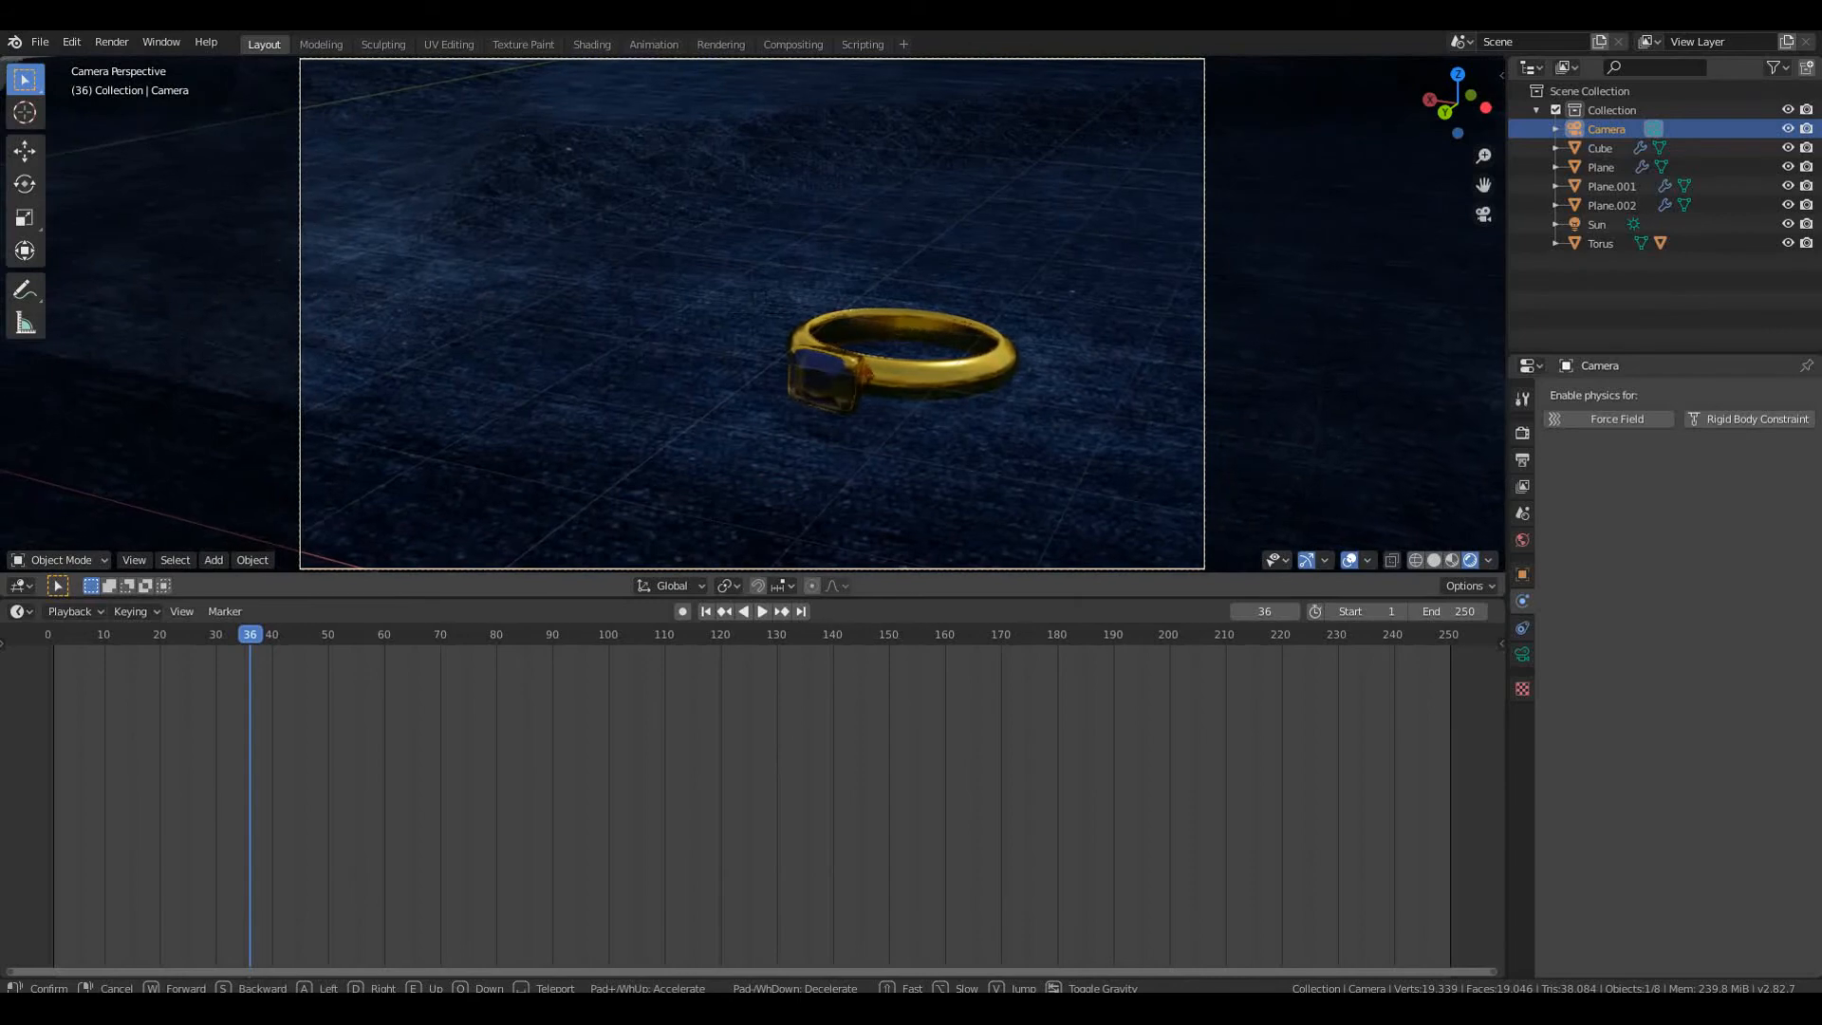
{"action": "left_click", "coordinate": [753, 315]}
Rotate the ring about the global Z axis and shift it along X within the camera frame
{"action": "left_click", "coordinate": [931, 384]}
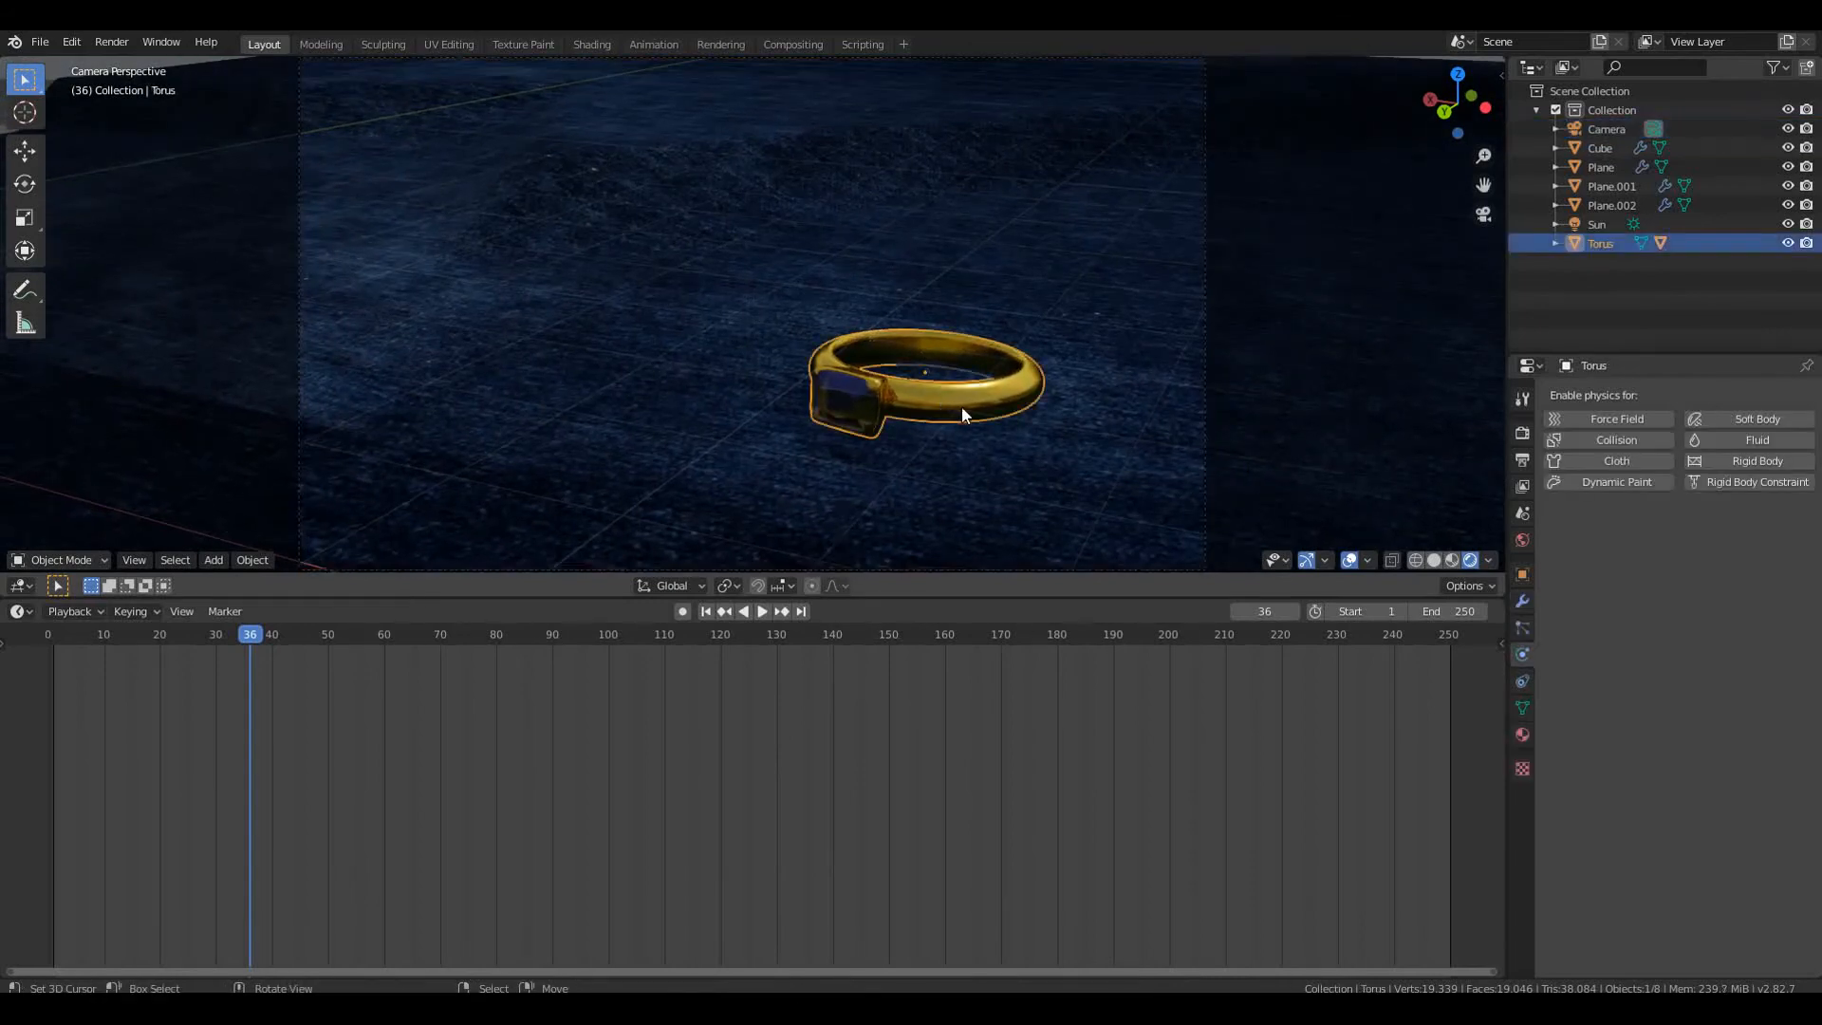
{"action": "key", "text": "r"}
{"action": "key", "text": "z"}
{"action": "left_click", "coordinate": [940, 409]}
{"action": "key", "text": "g"}
{"action": "key", "text": "x"}
{"action": "left_click", "coordinate": [881, 408]}
Reposition the ring on the cloth toward the middle of the camera frame with an X-axis move and freer moves
{"action": "scroll", "coordinate": [881, 408], "scroll_direction": "down", "scroll_amount": 4}
{"action": "key", "text": "g"}
{"action": "key", "text": "x"}
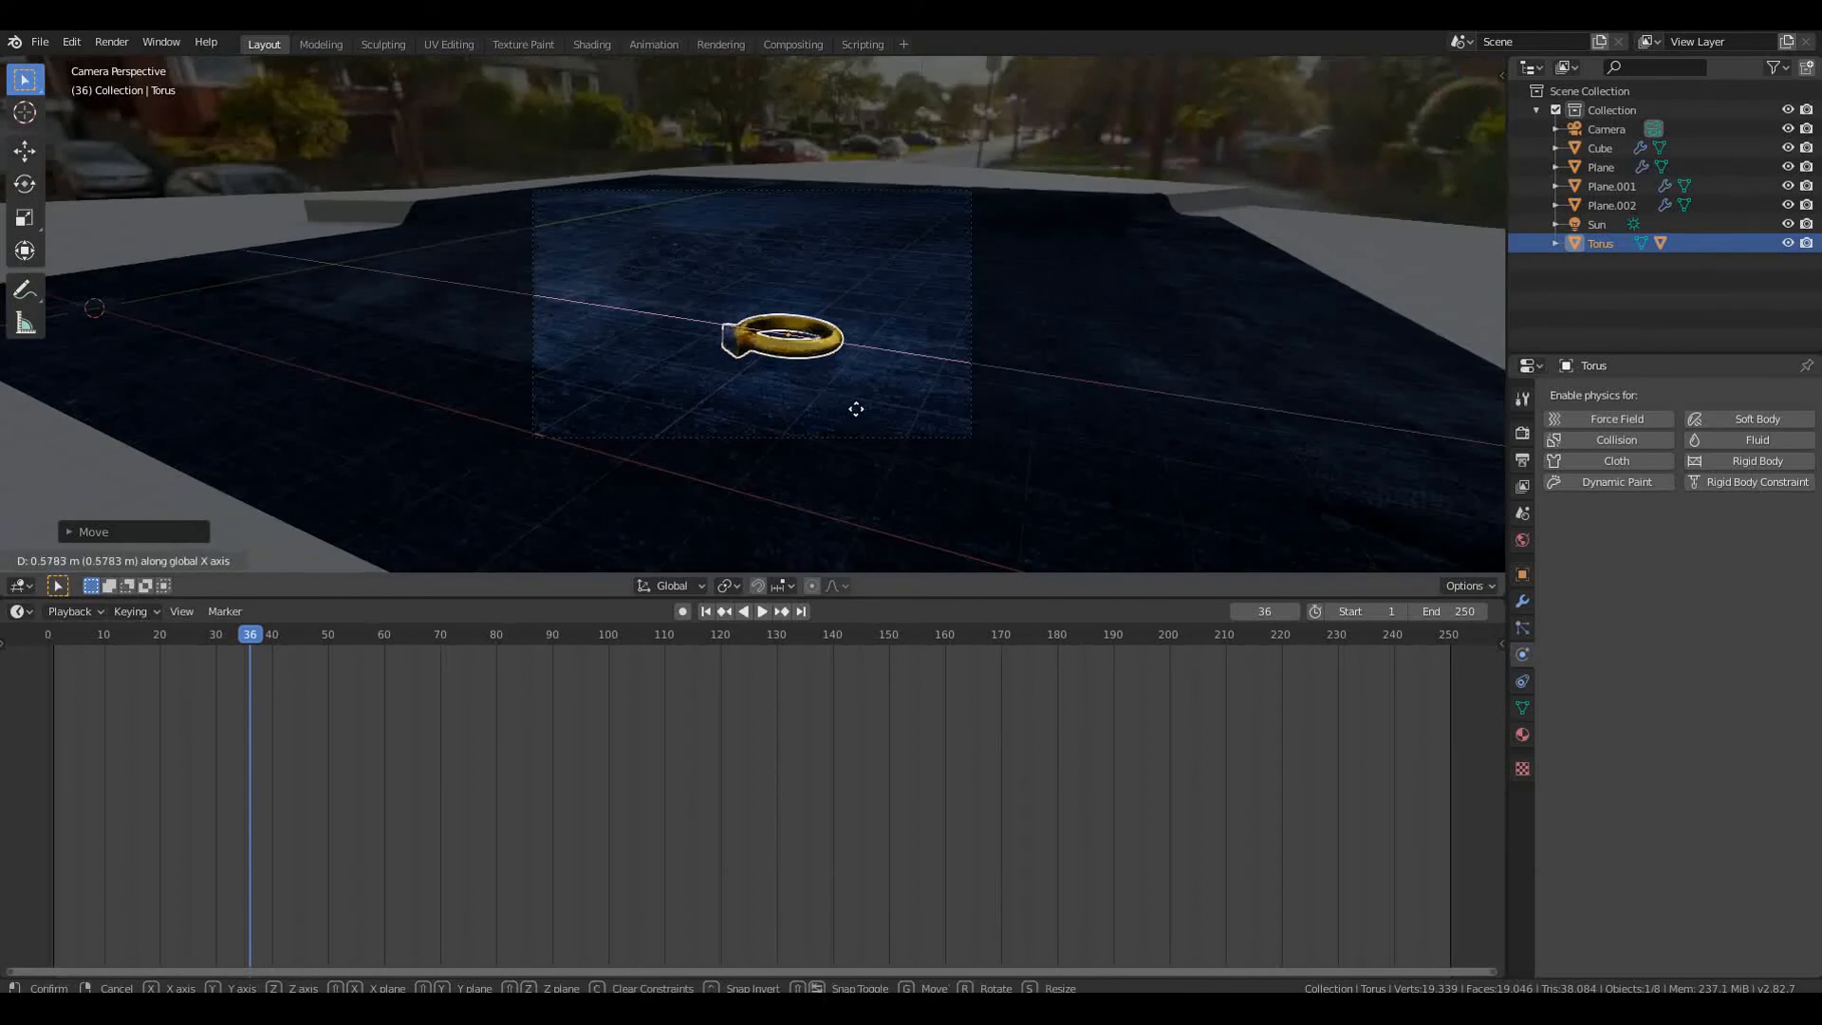
{"action": "left_click", "coordinate": [854, 408]}
{"action": "key", "text": "g"}
{"action": "middle_click_drag", "start_coordinate": [856, 408], "coordinate": [894, 457]}
{"action": "left_click", "coordinate": [924, 424]}
{"action": "key", "text": "g"}
{"action": "left_click", "coordinate": [905, 439]}
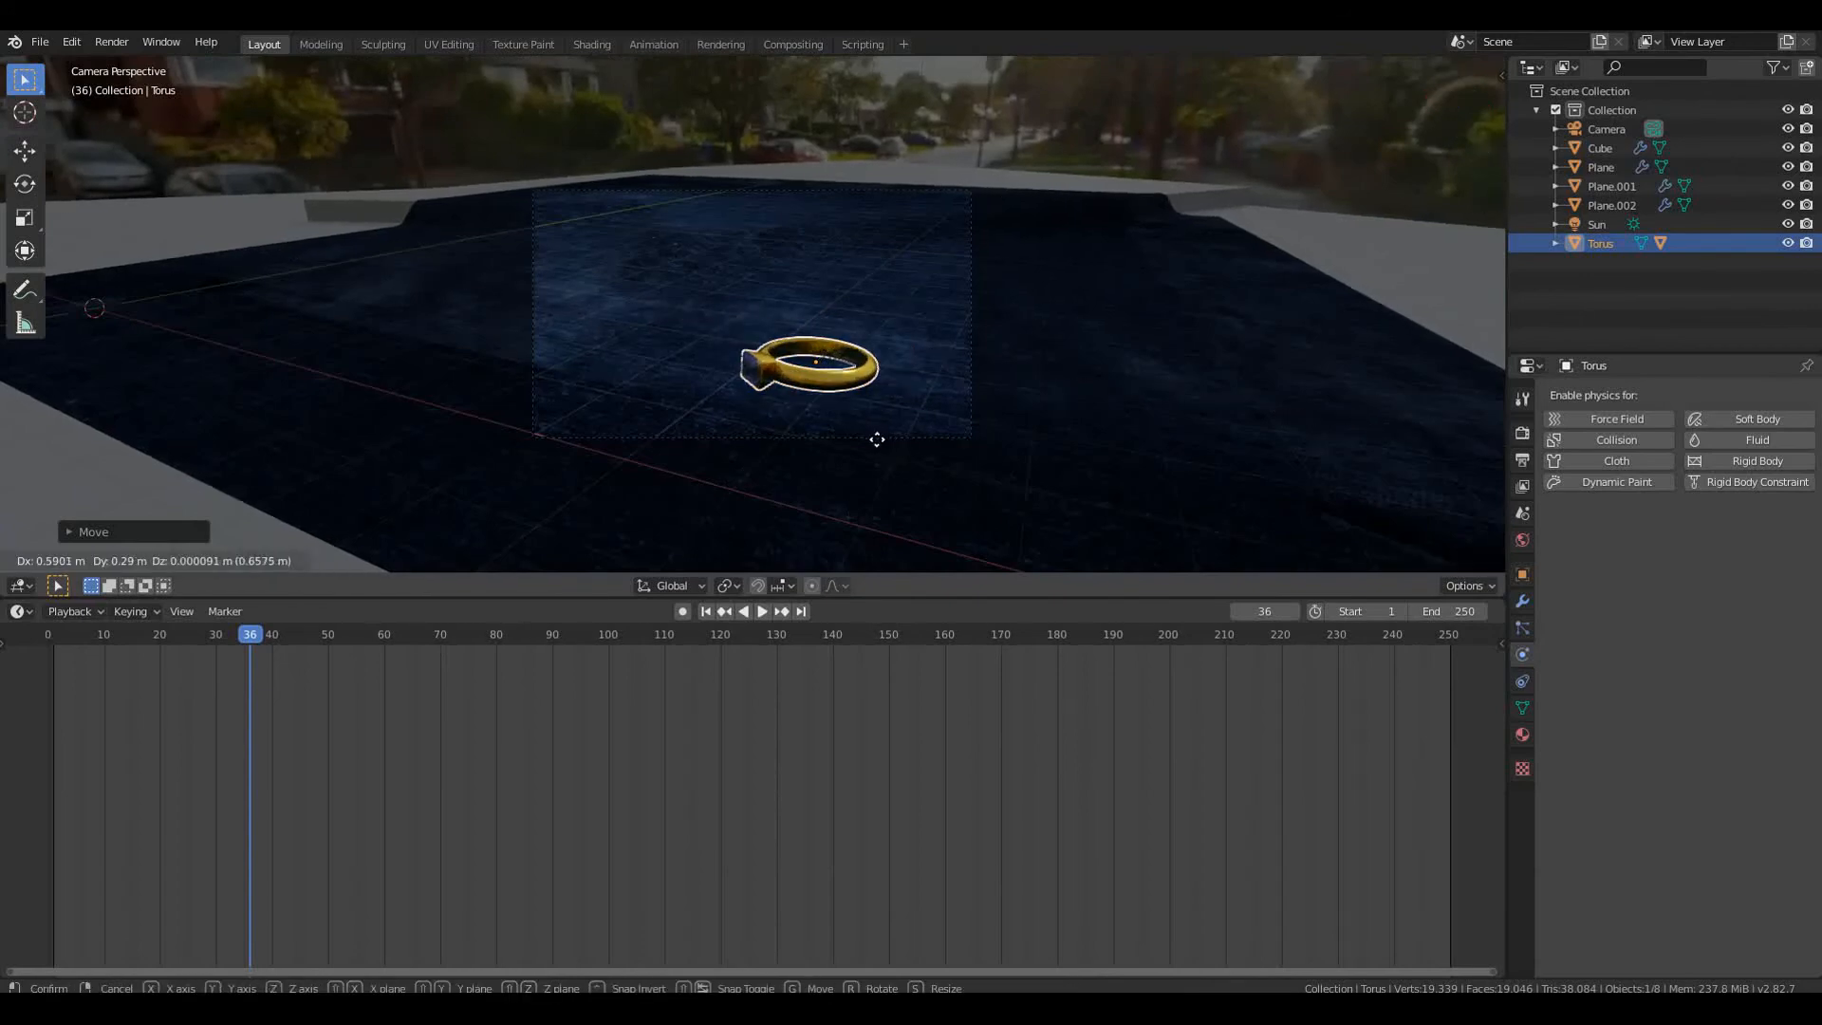
{"action": "left_click", "coordinate": [854, 431]}
Fine-tune the ring's placement in the camera frame with two small moves along the global X axis
{"action": "scroll", "coordinate": [855, 431], "scroll_direction": "up", "scroll_amount": 5}
{"action": "key", "text": "g"}
{"action": "key", "text": "x"}
{"action": "left_click", "coordinate": [897, 407]}
{"action": "scroll", "coordinate": [893, 418], "scroll_direction": "up", "scroll_amount": 3}
{"action": "scroll", "coordinate": [891, 423], "scroll_direction": "down", "scroll_amount": 3}
{"action": "key", "text": "g"}
{"action": "key", "text": "x"}
{"action": "left_click", "coordinate": [866, 418]}
{"action": "scroll", "coordinate": [866, 423], "scroll_direction": "down", "scroll_amount": 4}
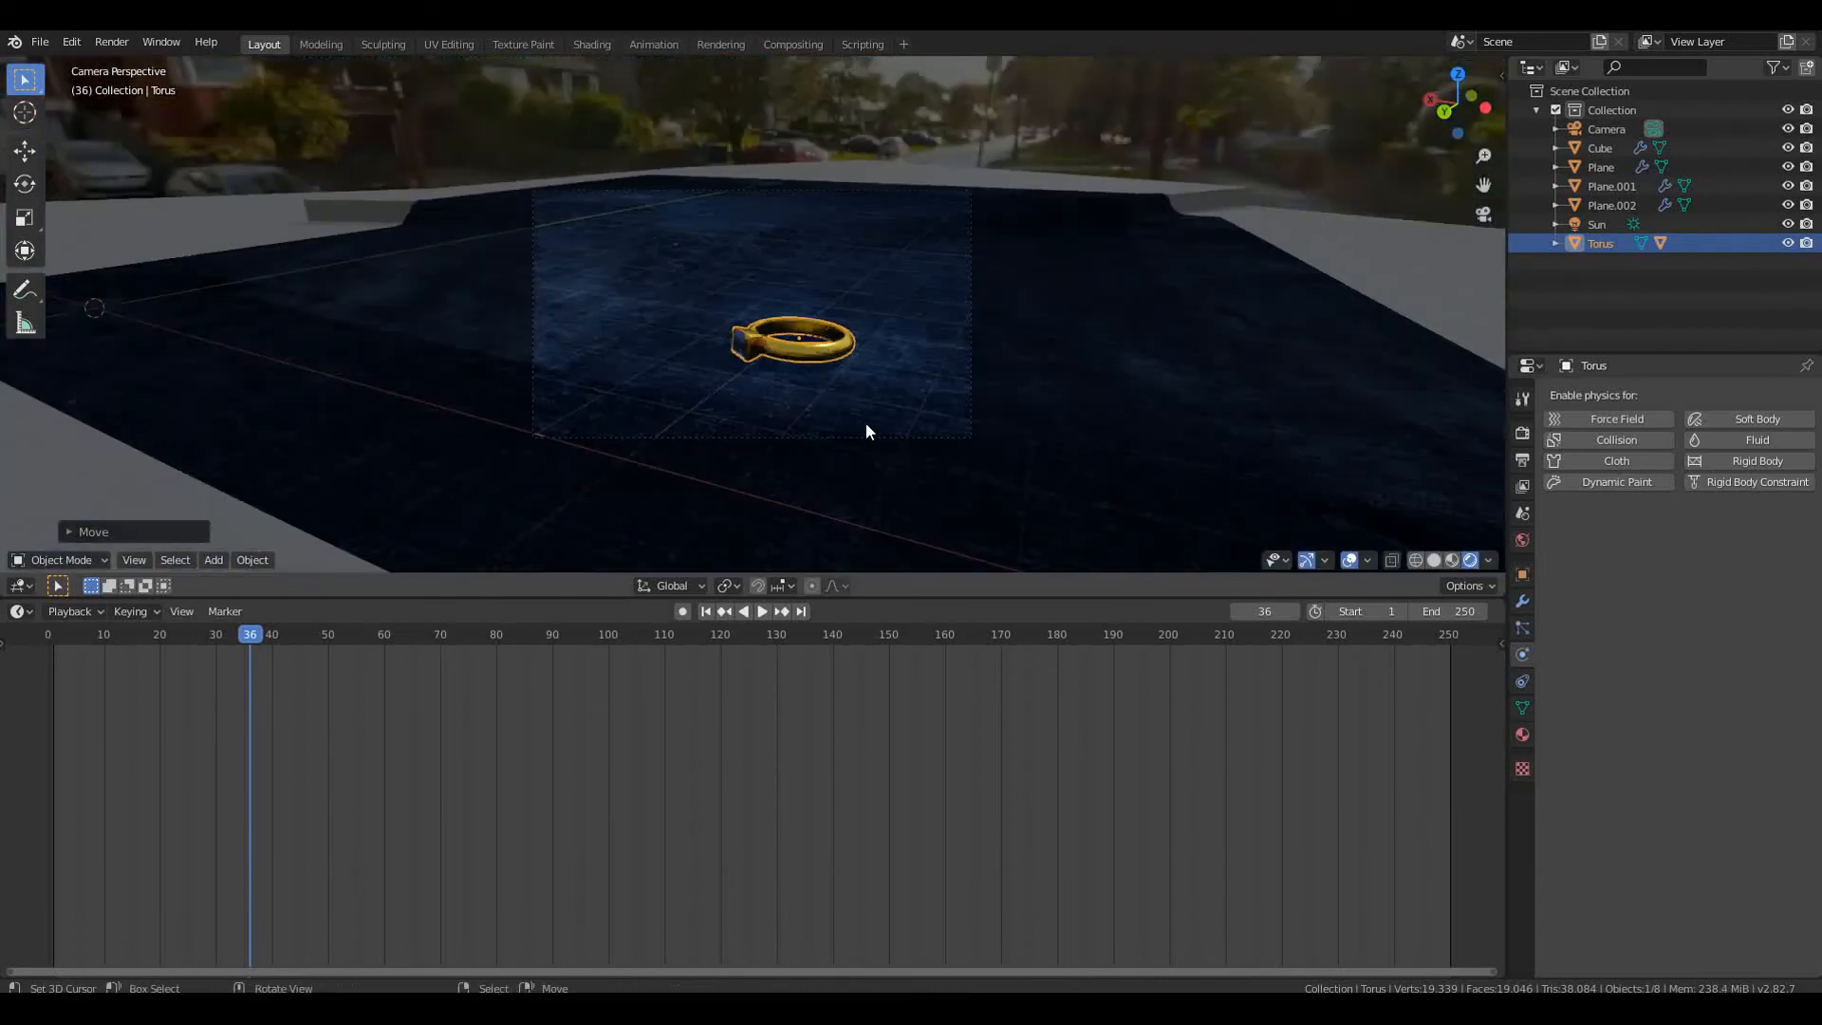
Separate the gem setting from the ring band's mesh into its own object and return to Object Mode
{"action": "scroll", "coordinate": [867, 424], "scroll_direction": "up", "scroll_amount": 6}
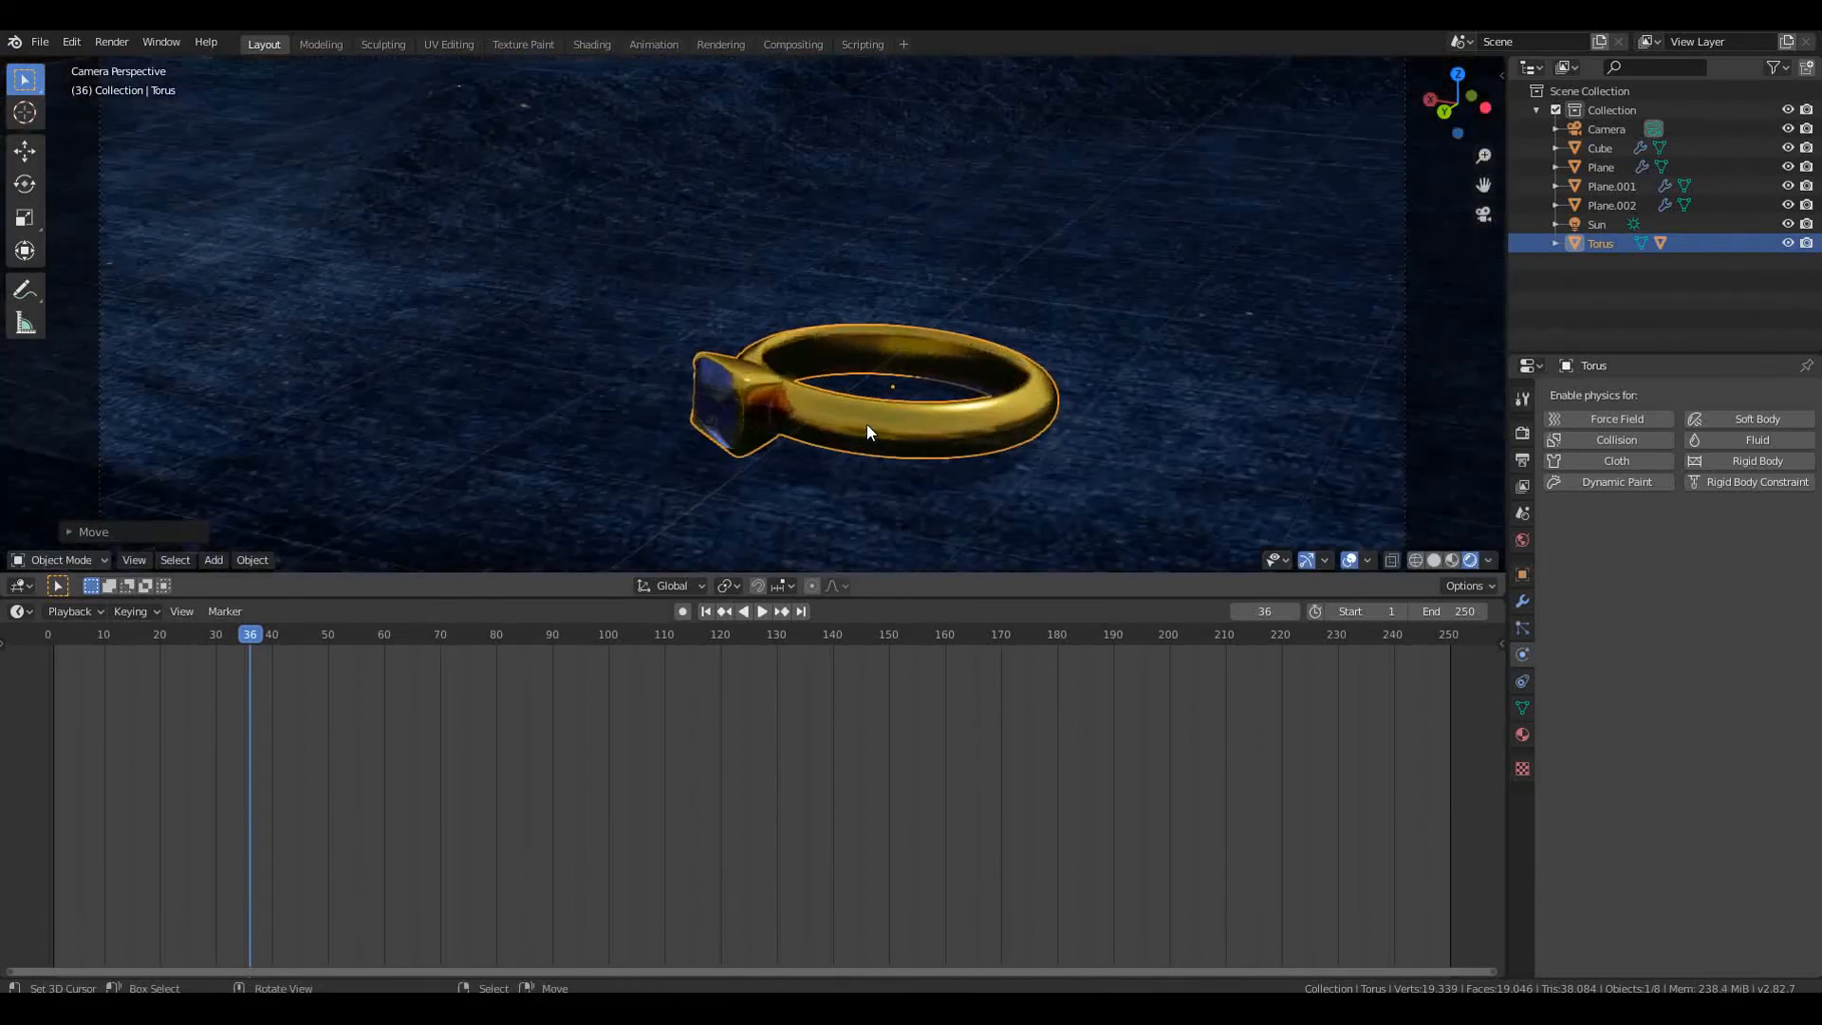
{"action": "scroll", "coordinate": [835, 447], "scroll_direction": "up", "scroll_amount": 3}
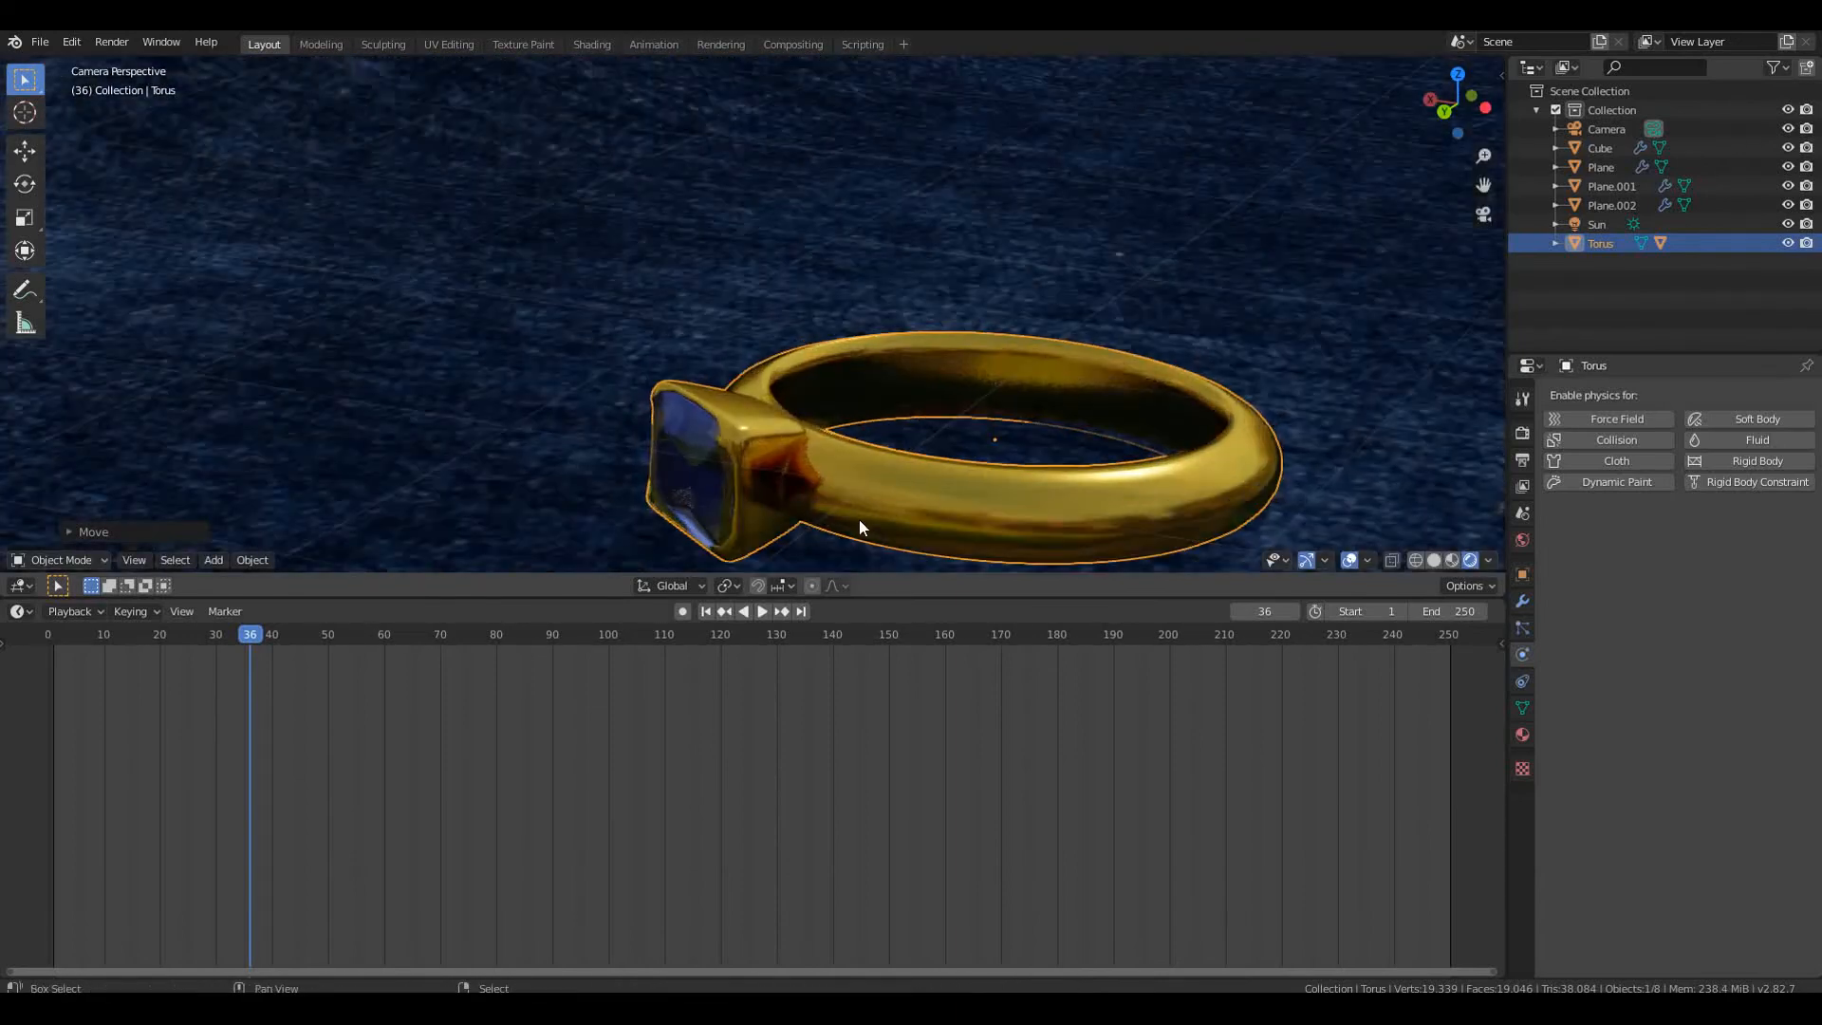
{"action": "scroll", "coordinate": [862, 446], "scroll_direction": "up", "scroll_amount": 3}
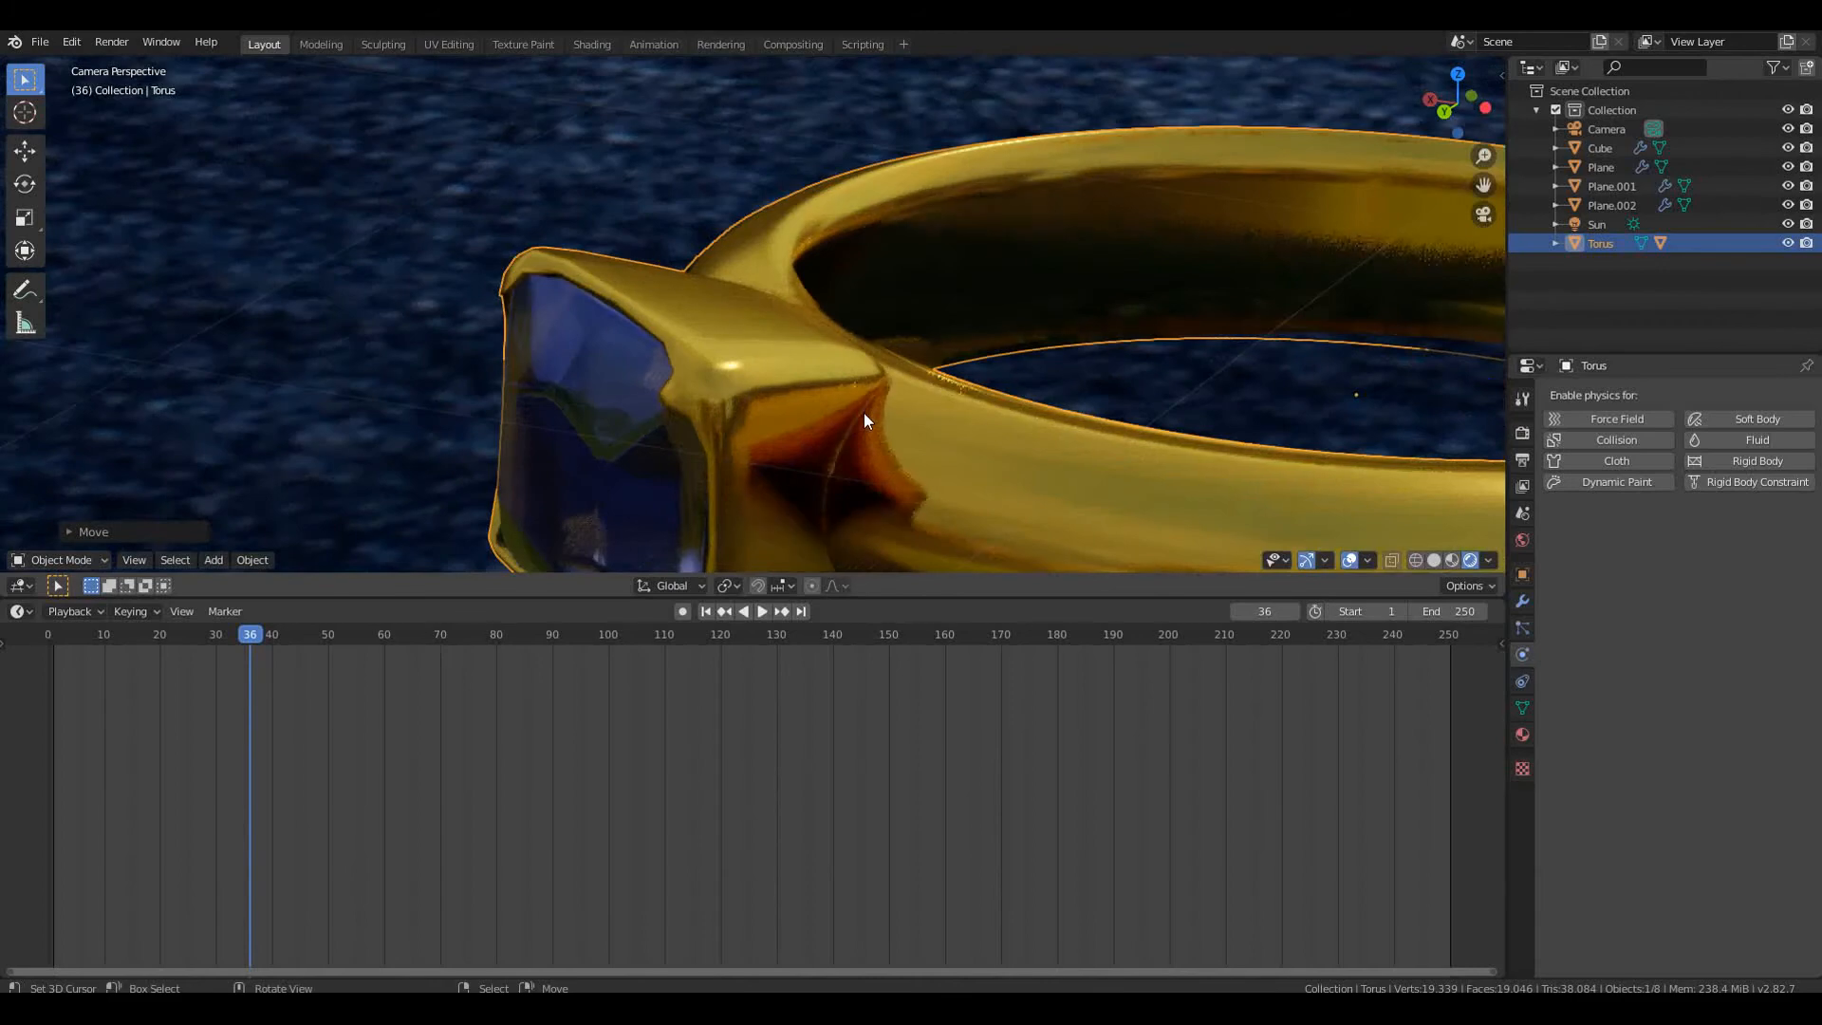
{"action": "scroll", "coordinate": [788, 380], "scroll_direction": "up", "scroll_amount": 3}
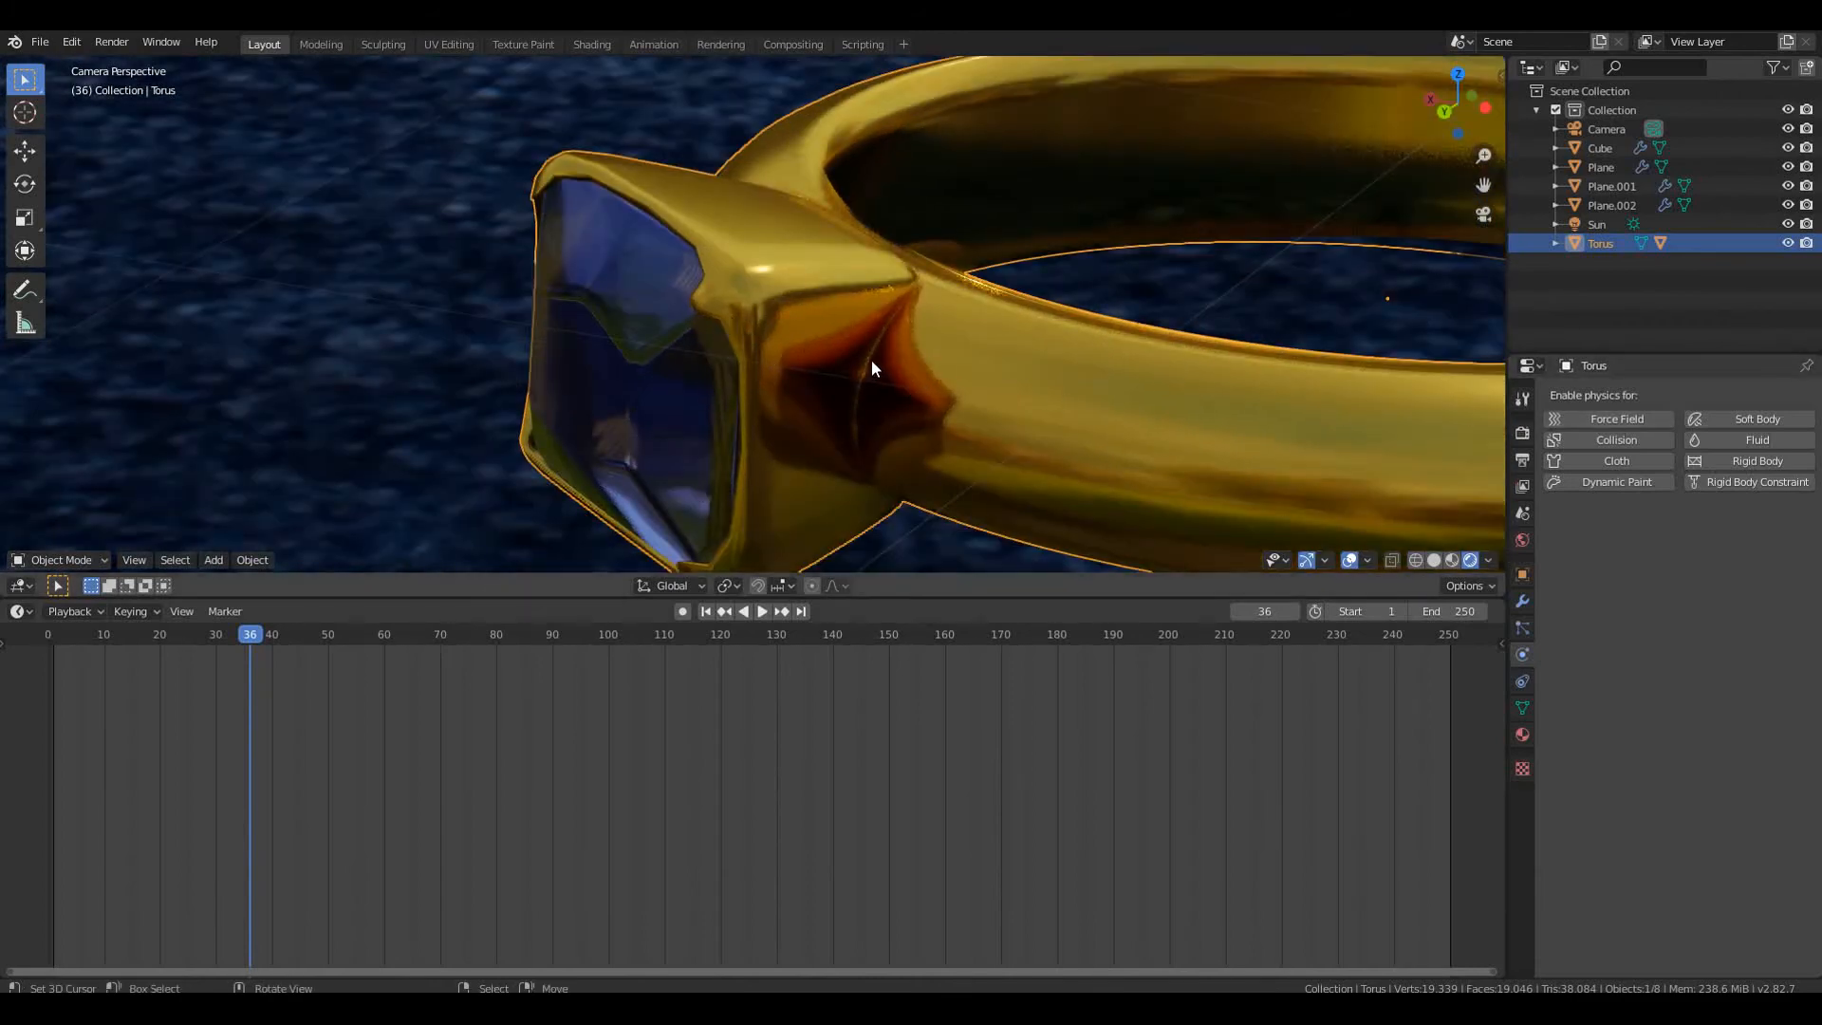
{"action": "key", "text": "Tab"}
{"action": "key", "text": "Tab"}
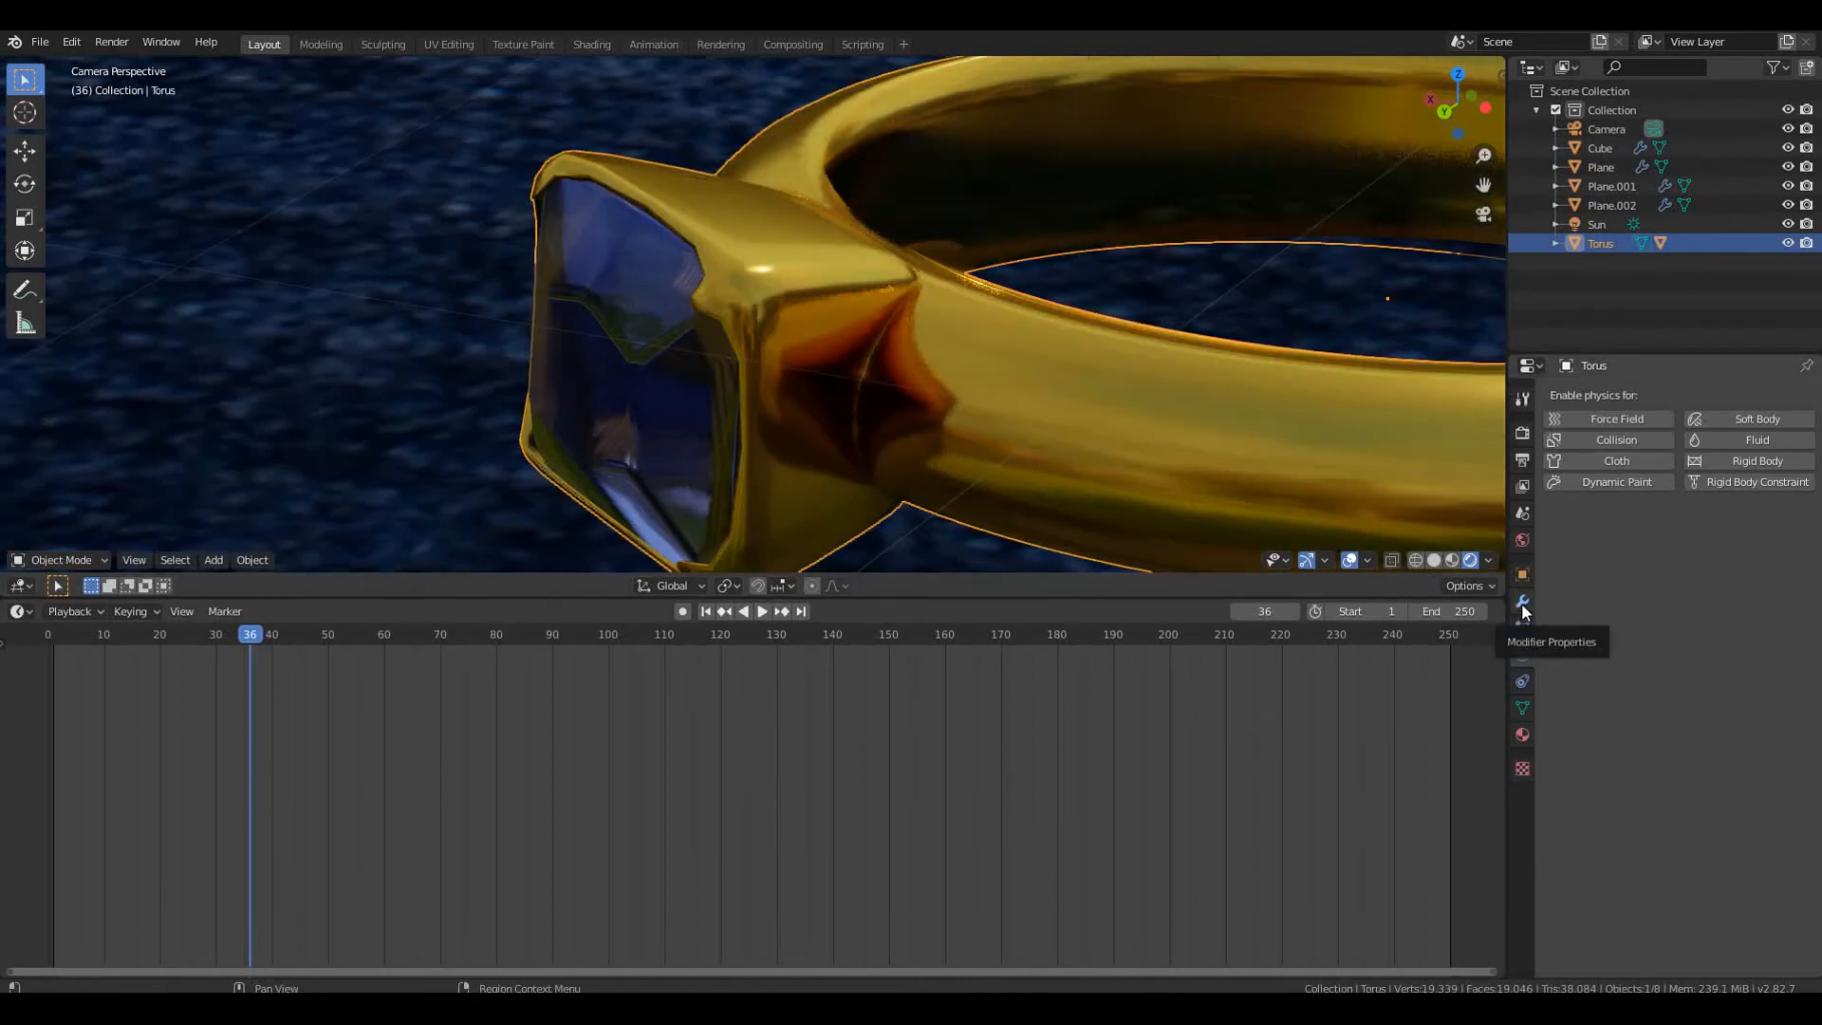
{"action": "key", "text": "Tab"}
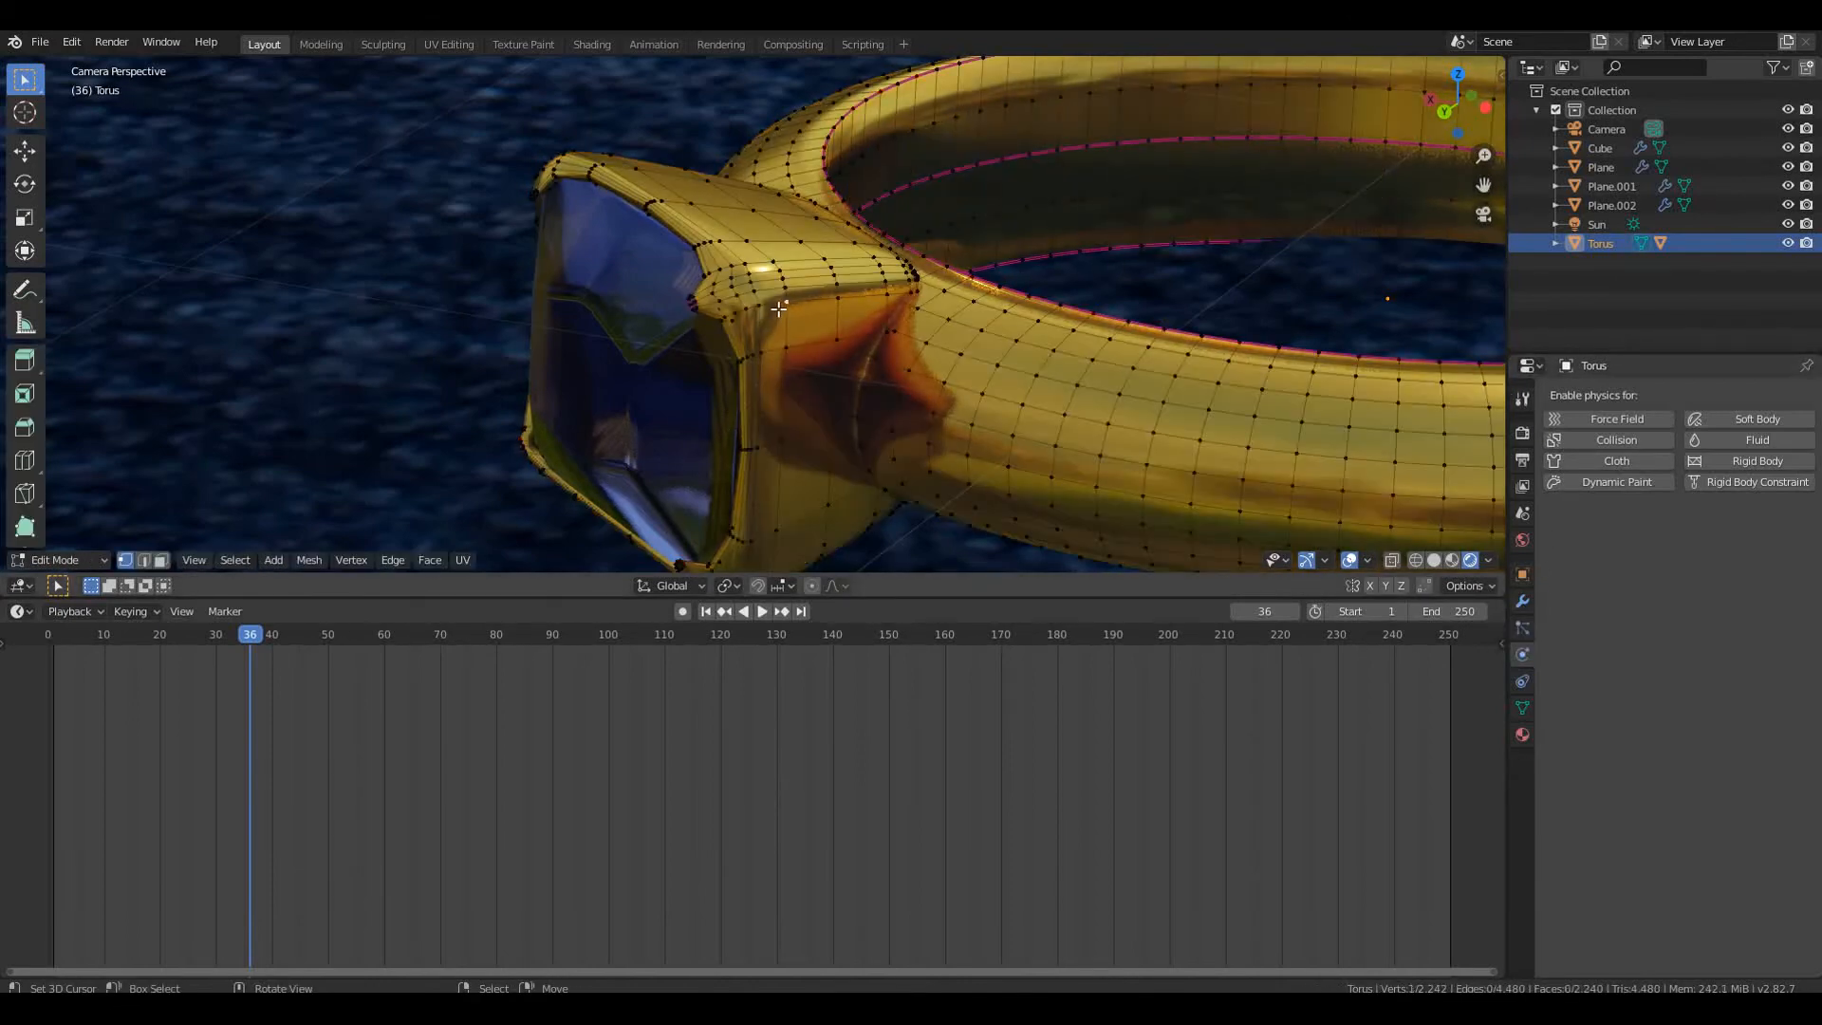
{"action": "key", "text": "p"}
{"action": "left_click", "coordinate": [778, 307]}
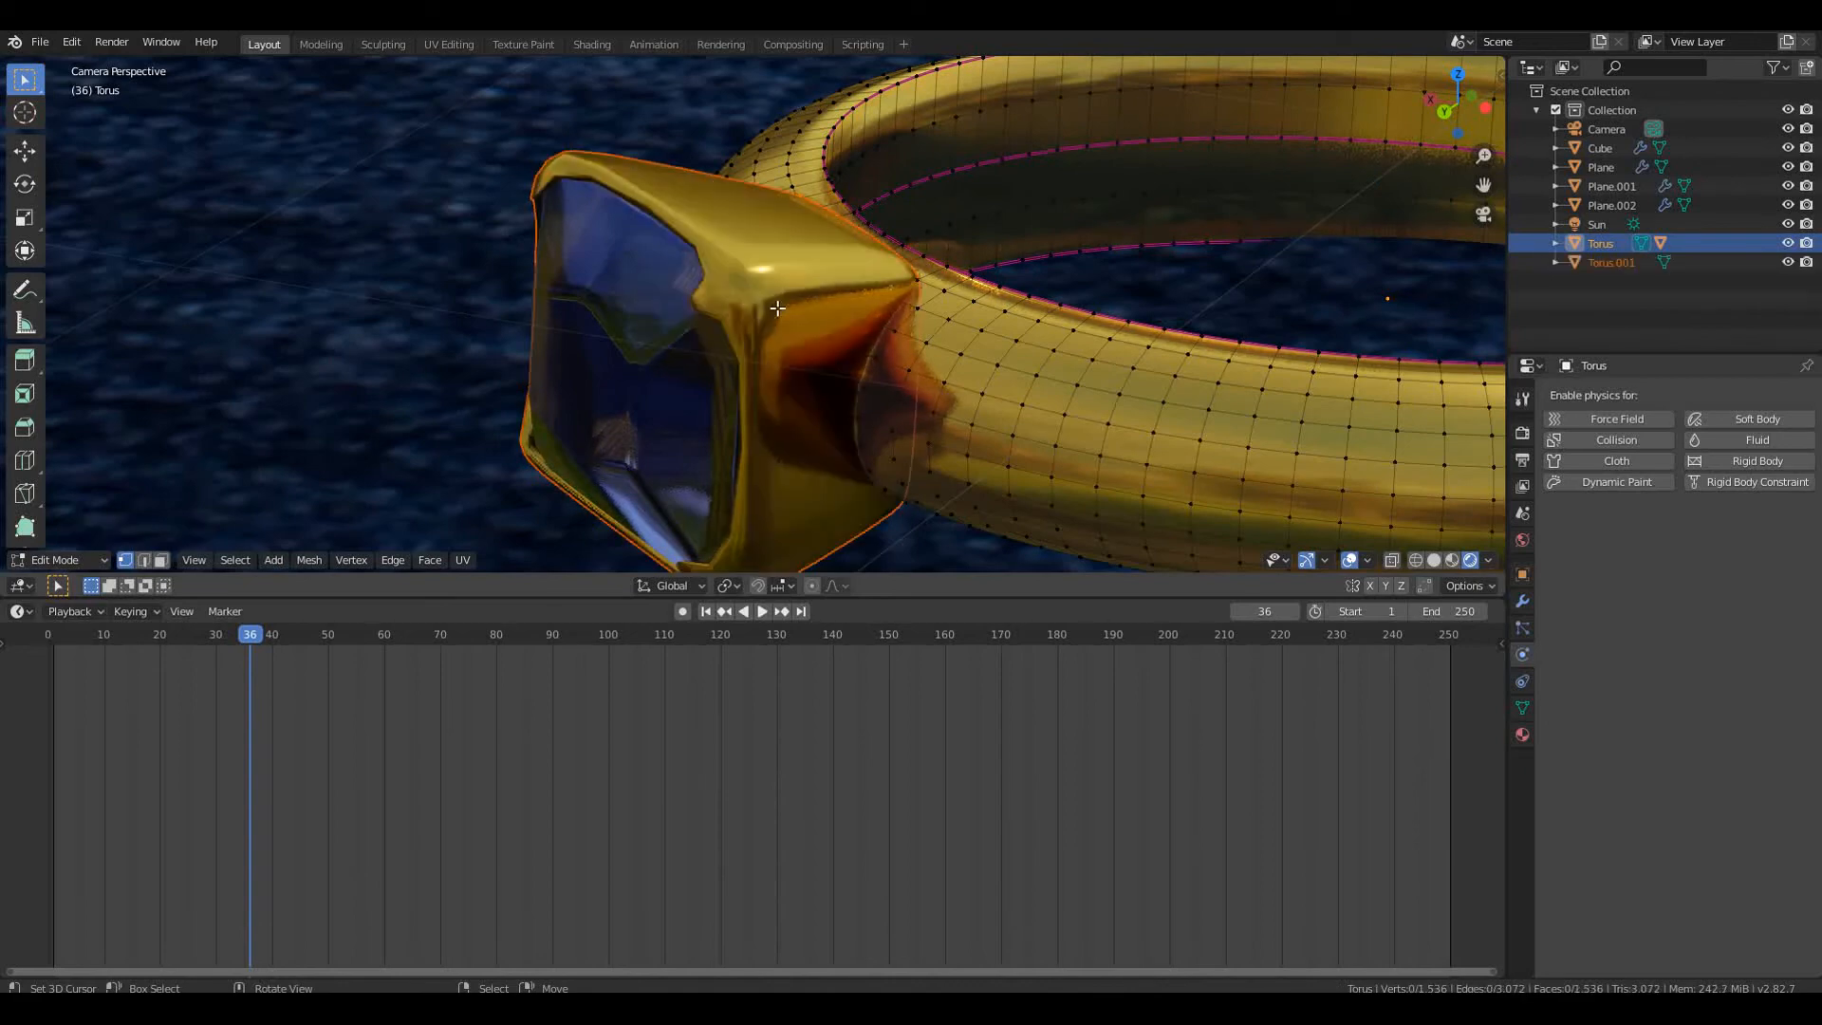
{"action": "key", "text": "Tab"}
Parent the separated gem setting to the ring band as an object
{"action": "left_click", "coordinate": [1090, 357], "text": "shift"}
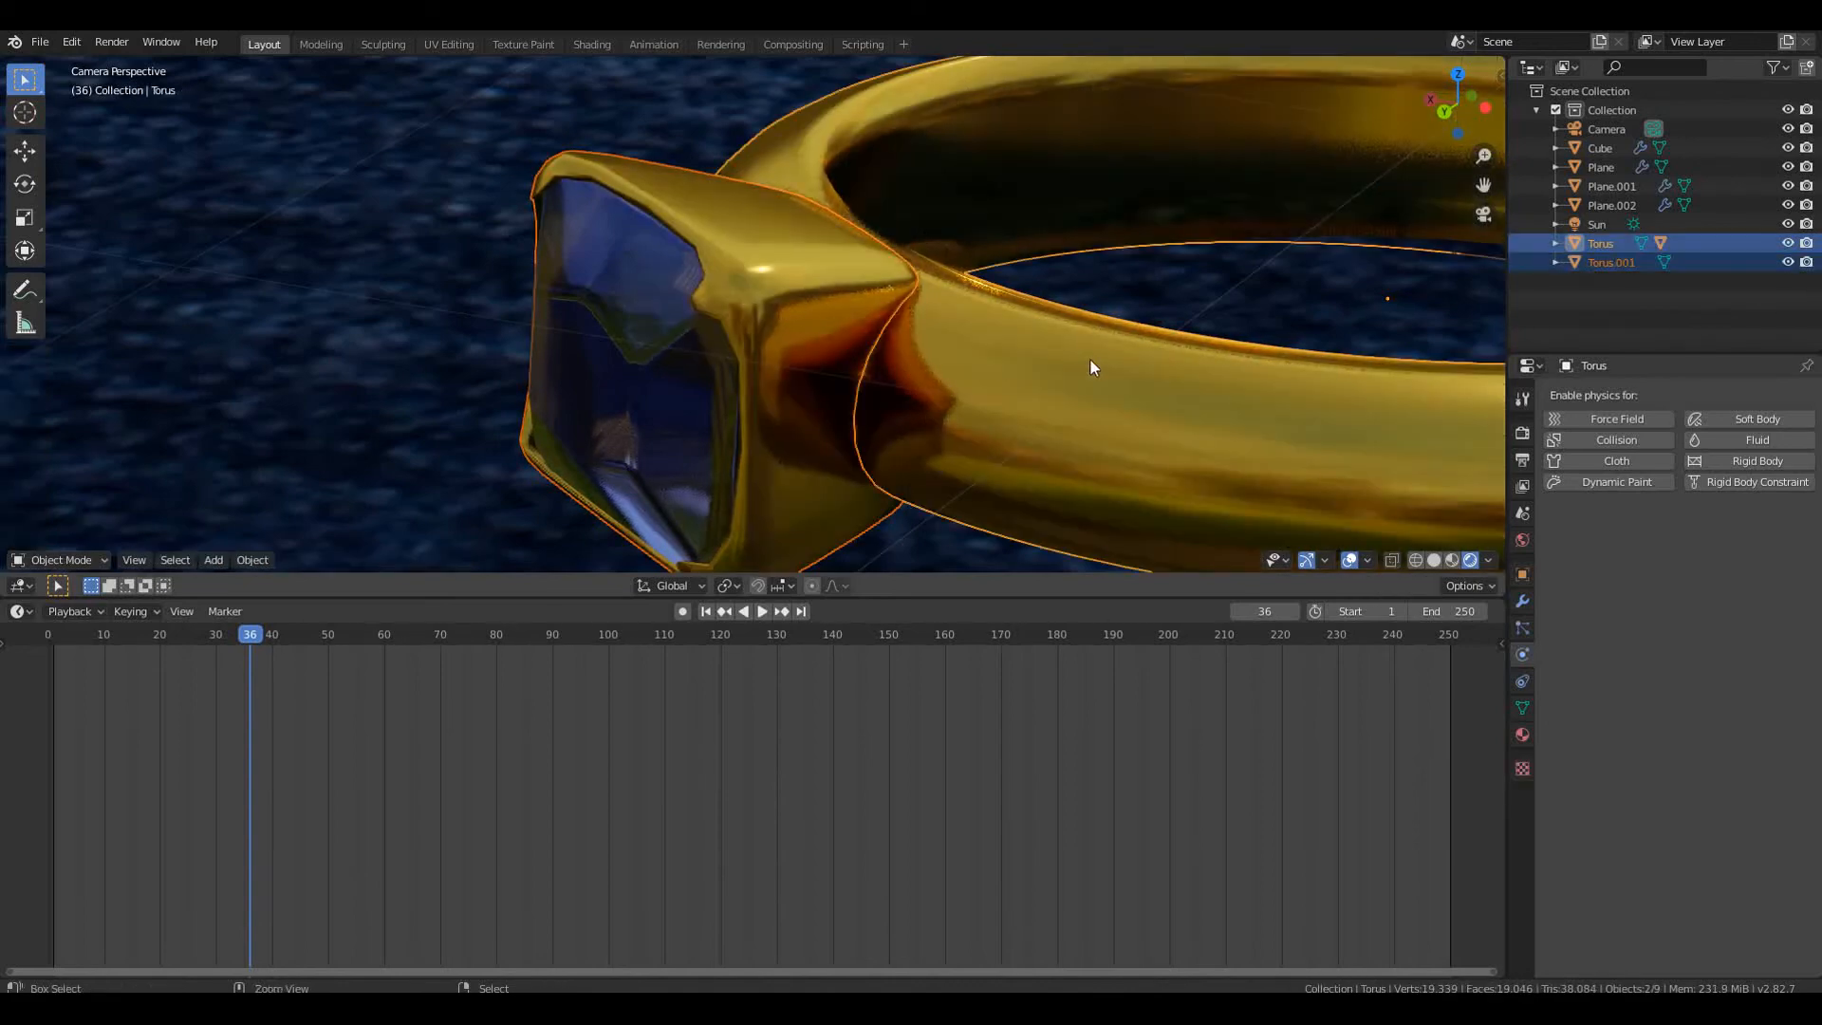
{"action": "key", "text": "ctrl+p"}
{"action": "left_click", "coordinate": [1090, 357]}
Add a Subdivision Surface modifier to the gem setting
{"action": "left_click", "coordinate": [835, 313]}
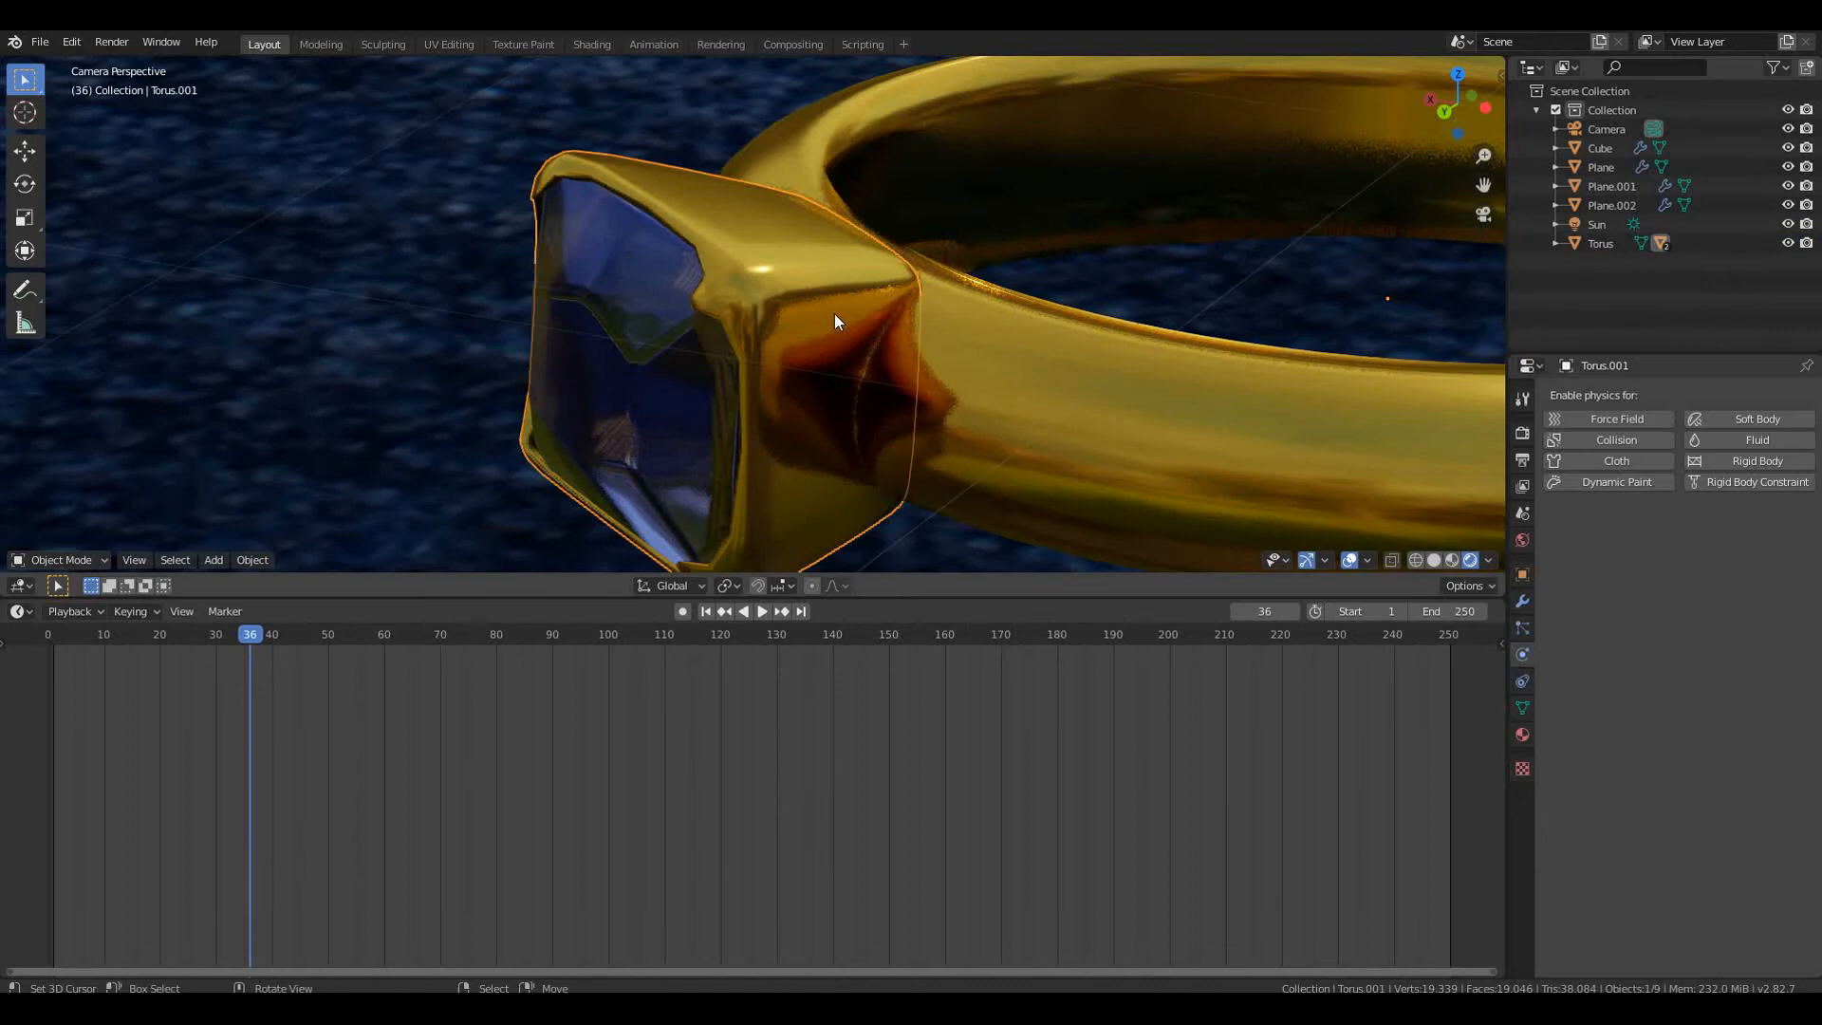
{"action": "left_click", "coordinate": [1523, 601]}
{"action": "left_click", "coordinate": [1617, 393]}
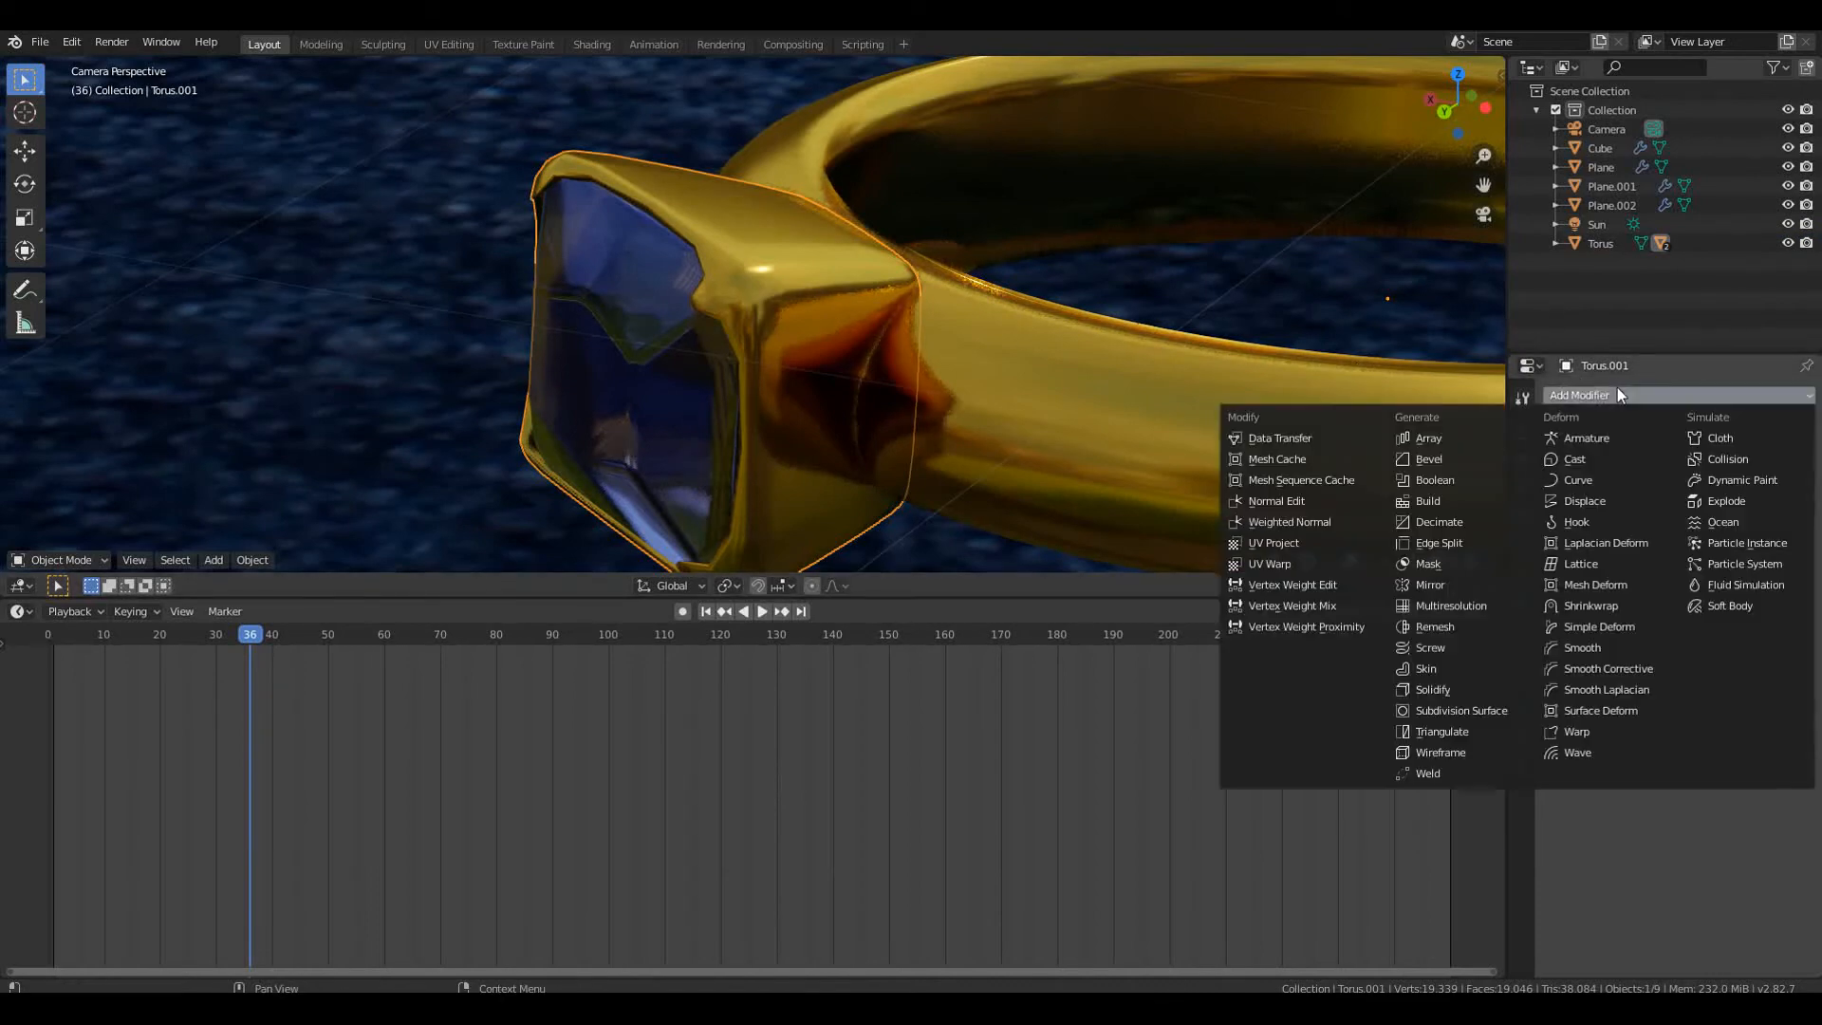
{"action": "left_click", "coordinate": [1494, 710]}
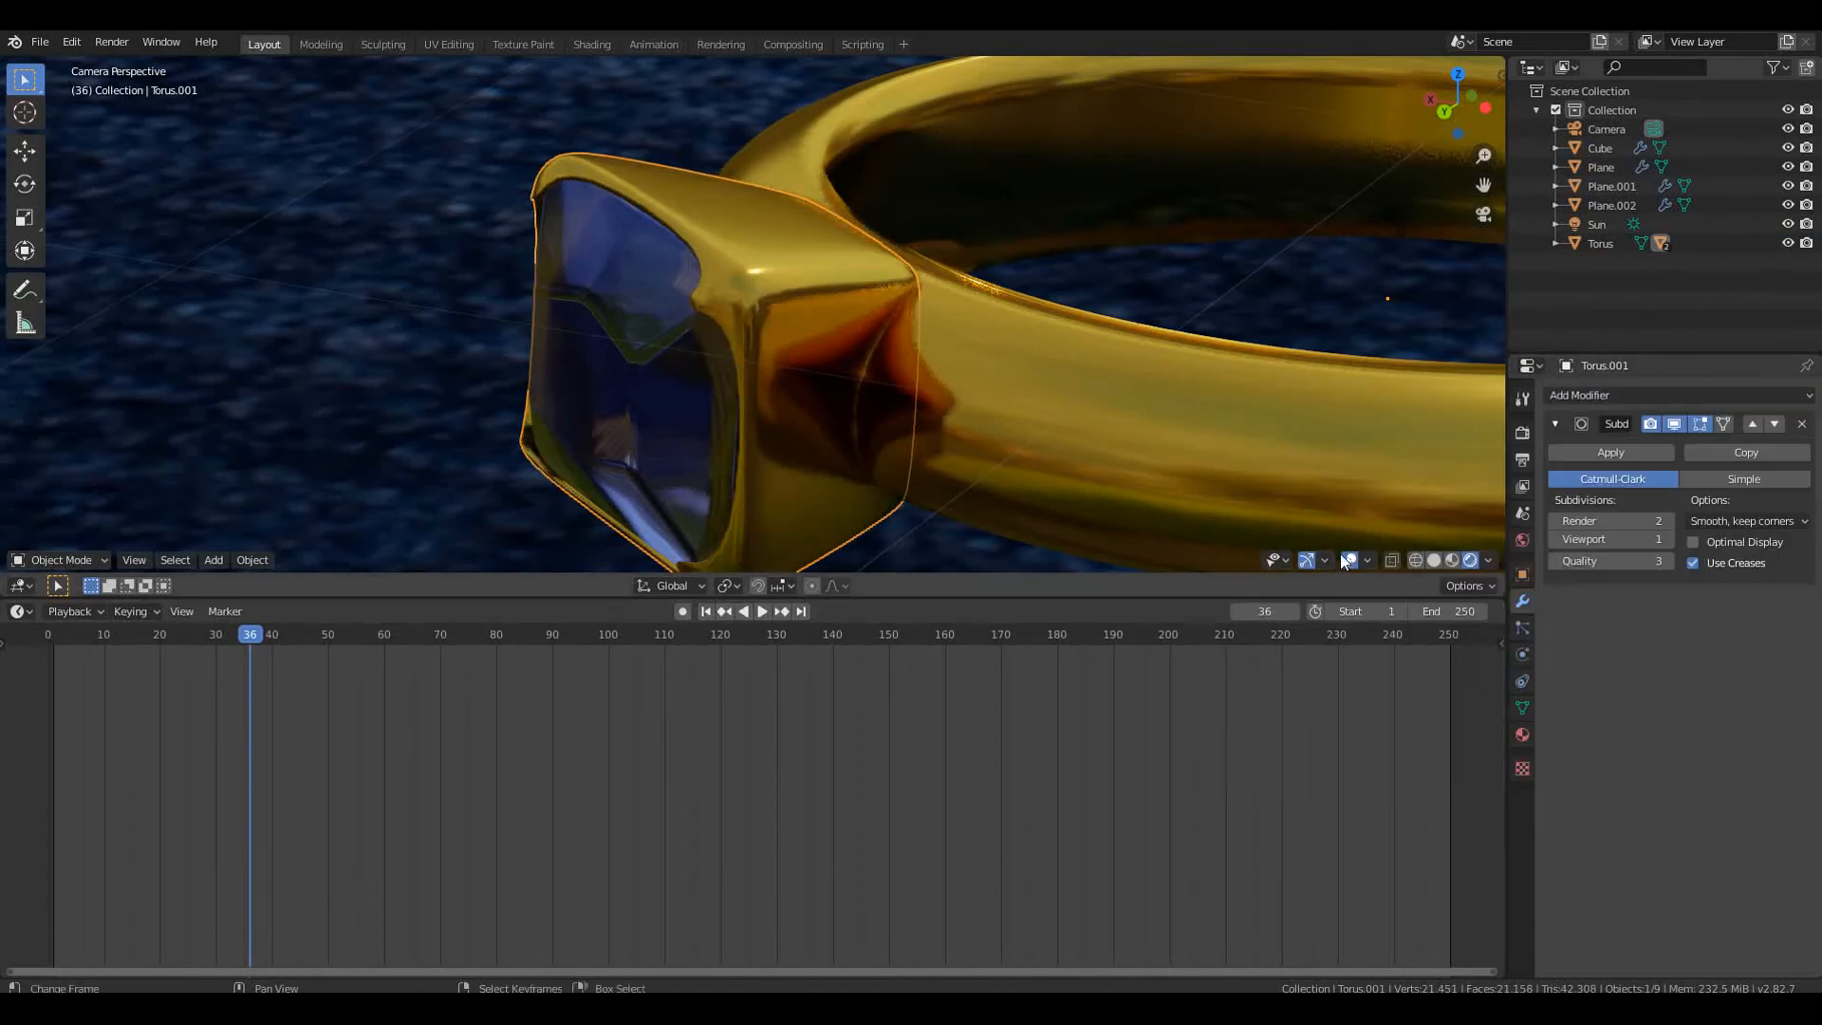
{"action": "scroll", "coordinate": [1052, 447], "scroll_direction": "up", "scroll_amount": 2}
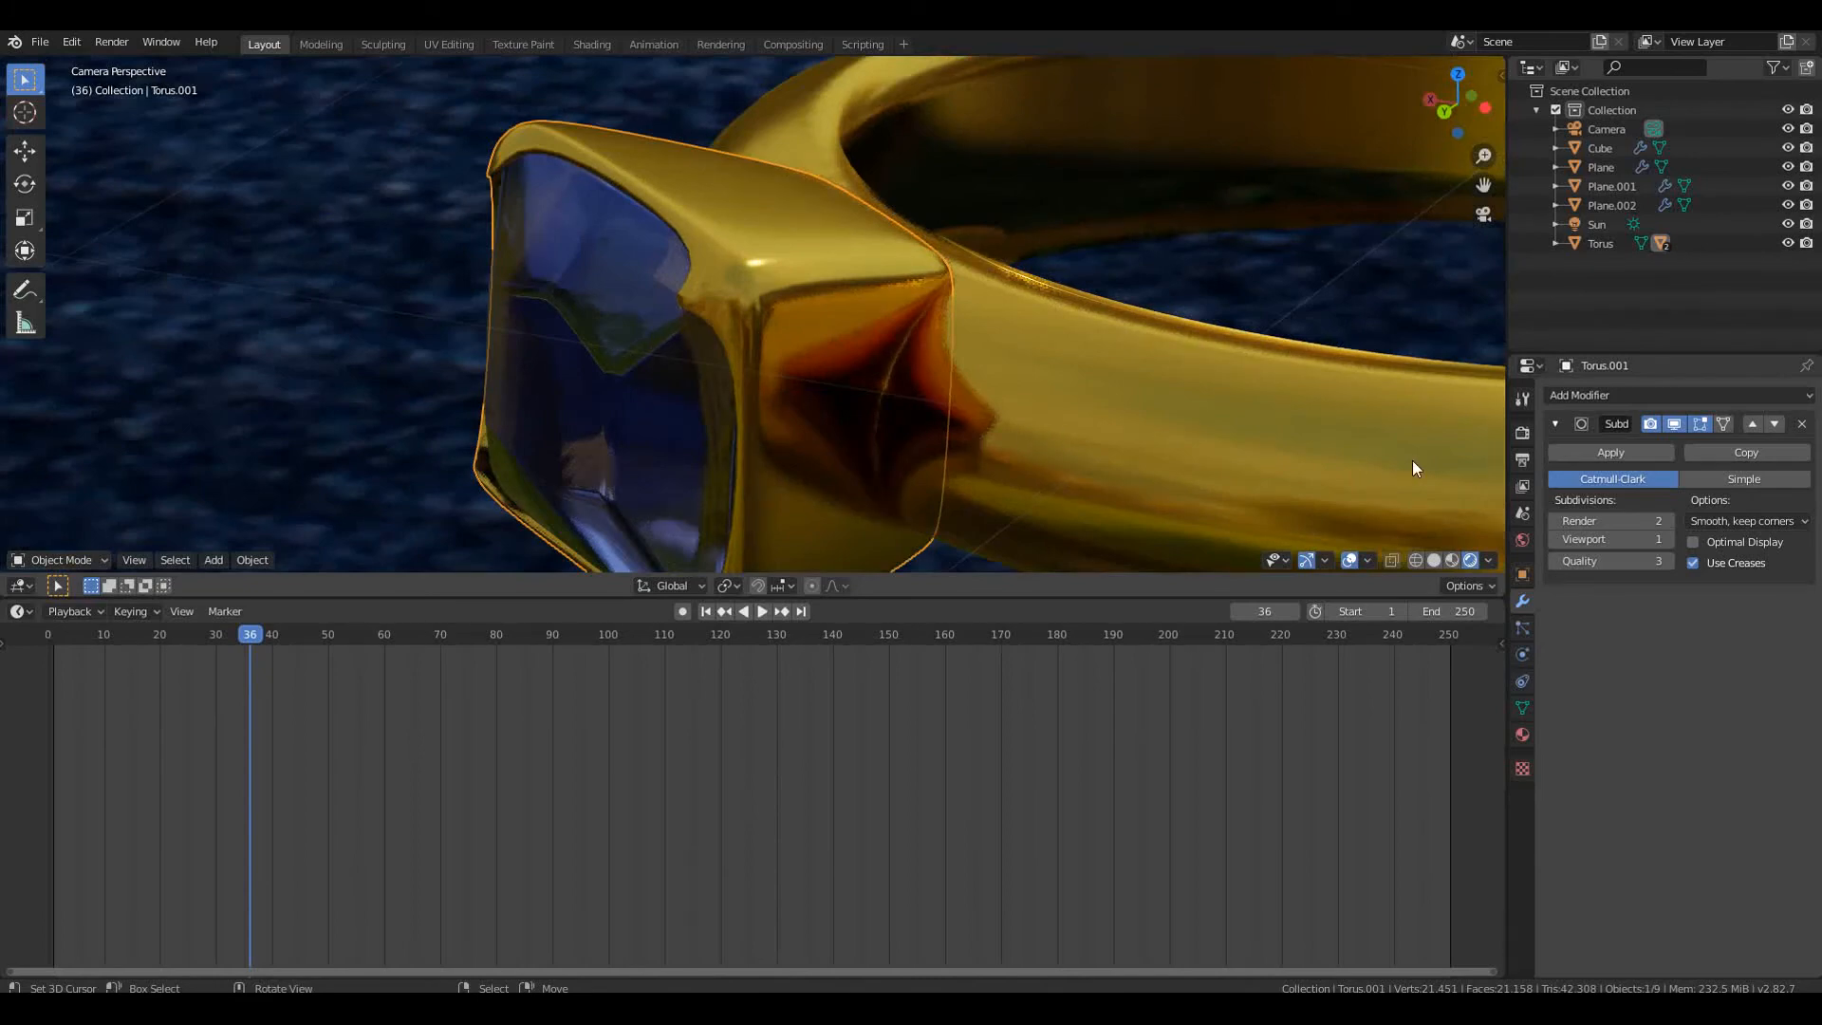
Select the camera, enable Depth of Field in its camera data settings and expand its options
{"action": "scroll", "coordinate": [736, 369], "scroll_direction": "down", "scroll_amount": 5}
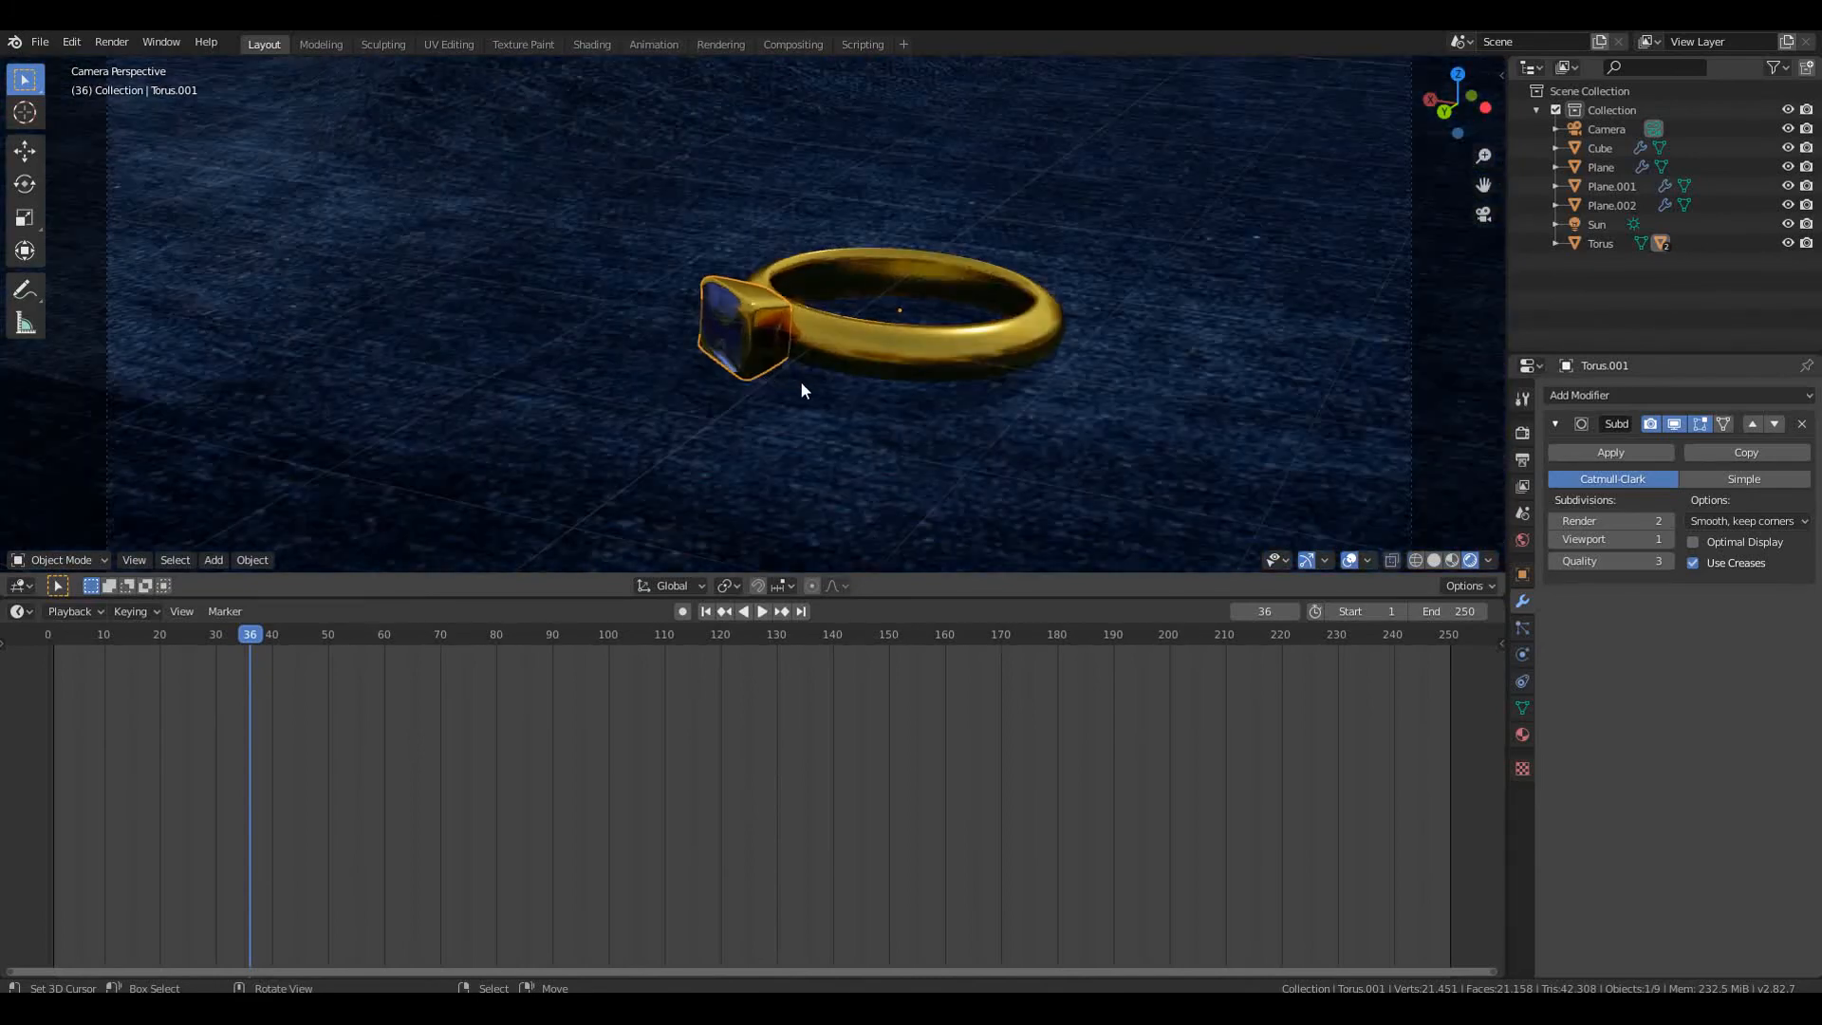
{"action": "scroll", "coordinate": [801, 385], "scroll_direction": "down", "scroll_amount": 5}
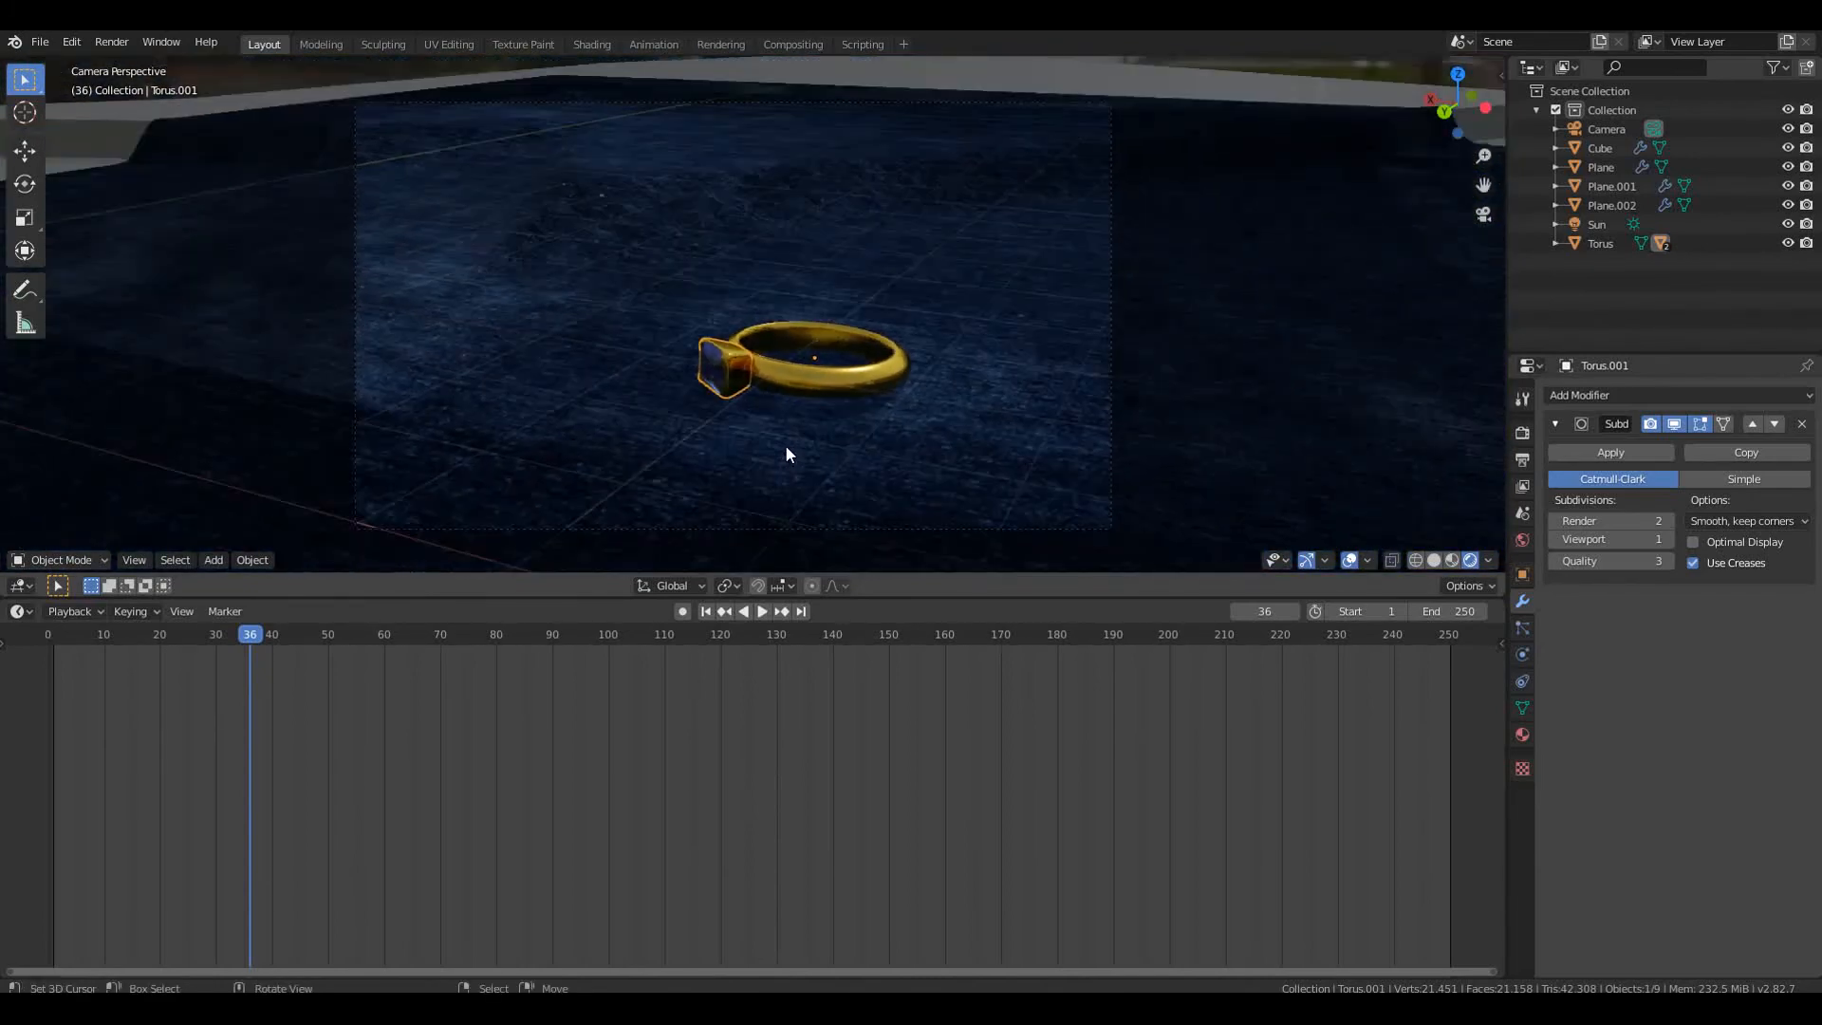
{"action": "scroll", "coordinate": [788, 453], "scroll_direction": "up", "scroll_amount": 1}
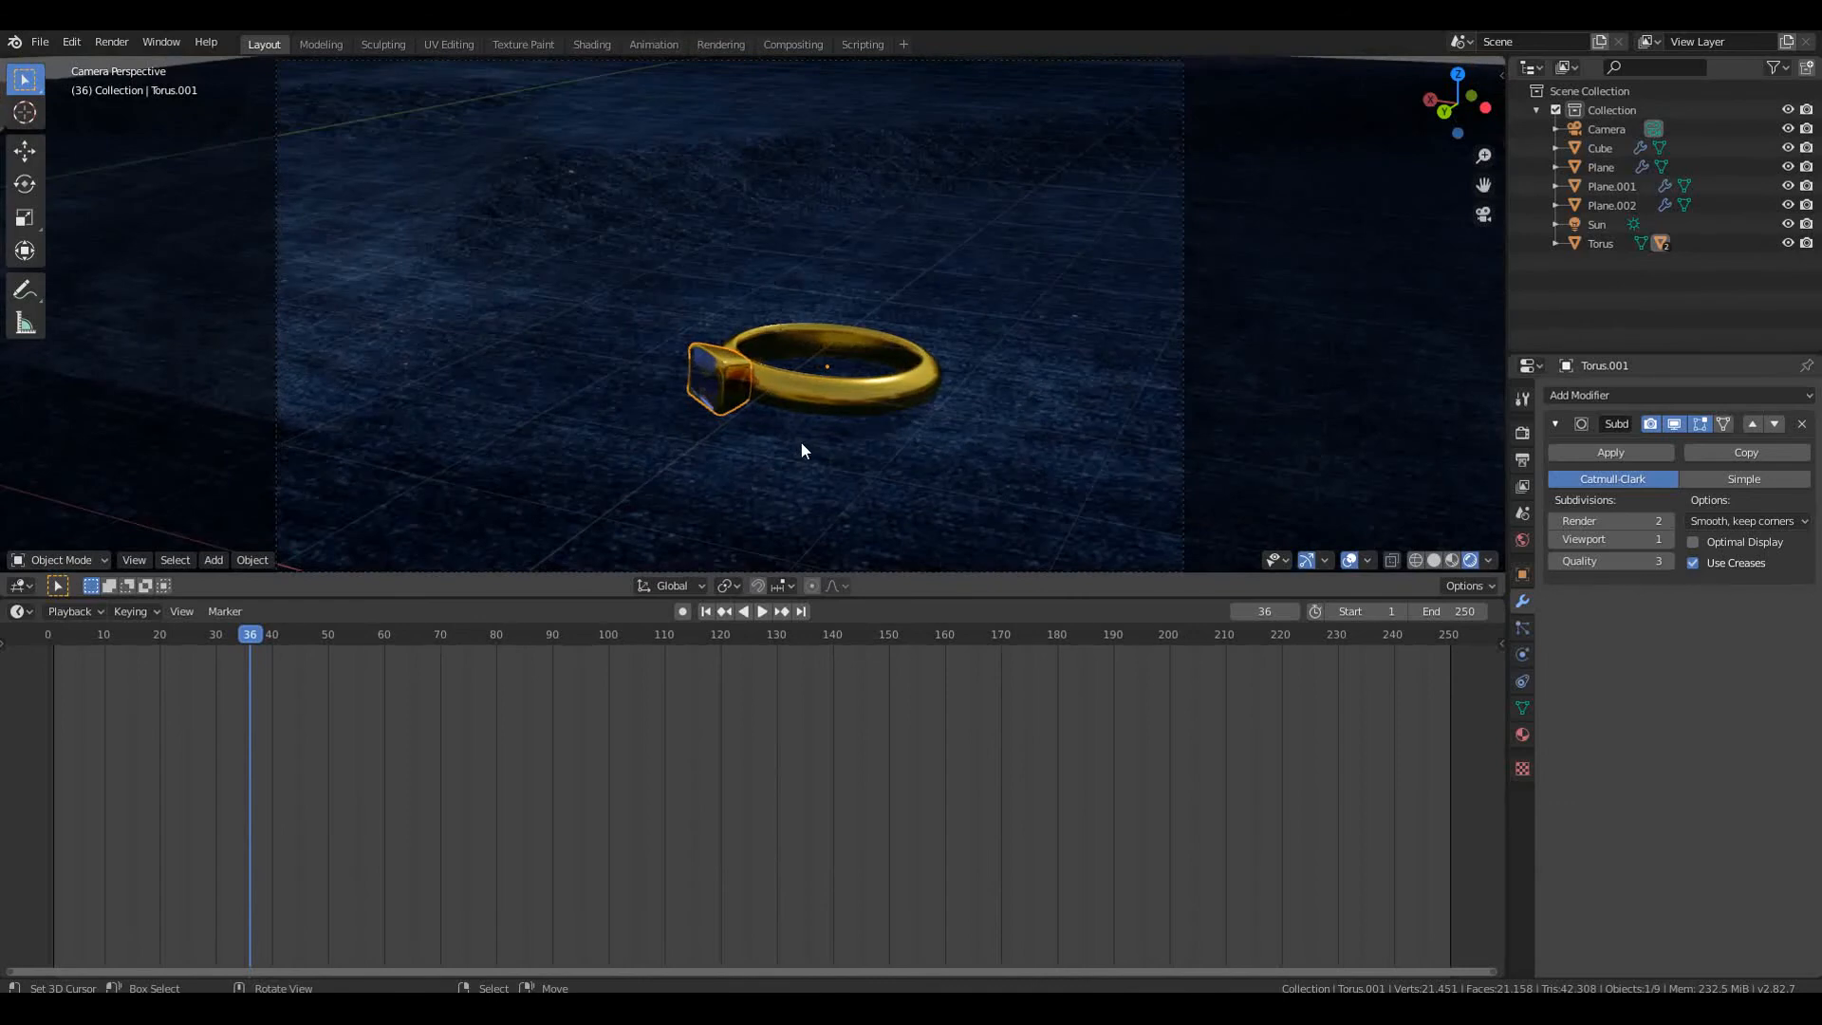
{"action": "scroll", "coordinate": [800, 404], "scroll_direction": "down", "scroll_amount": 2}
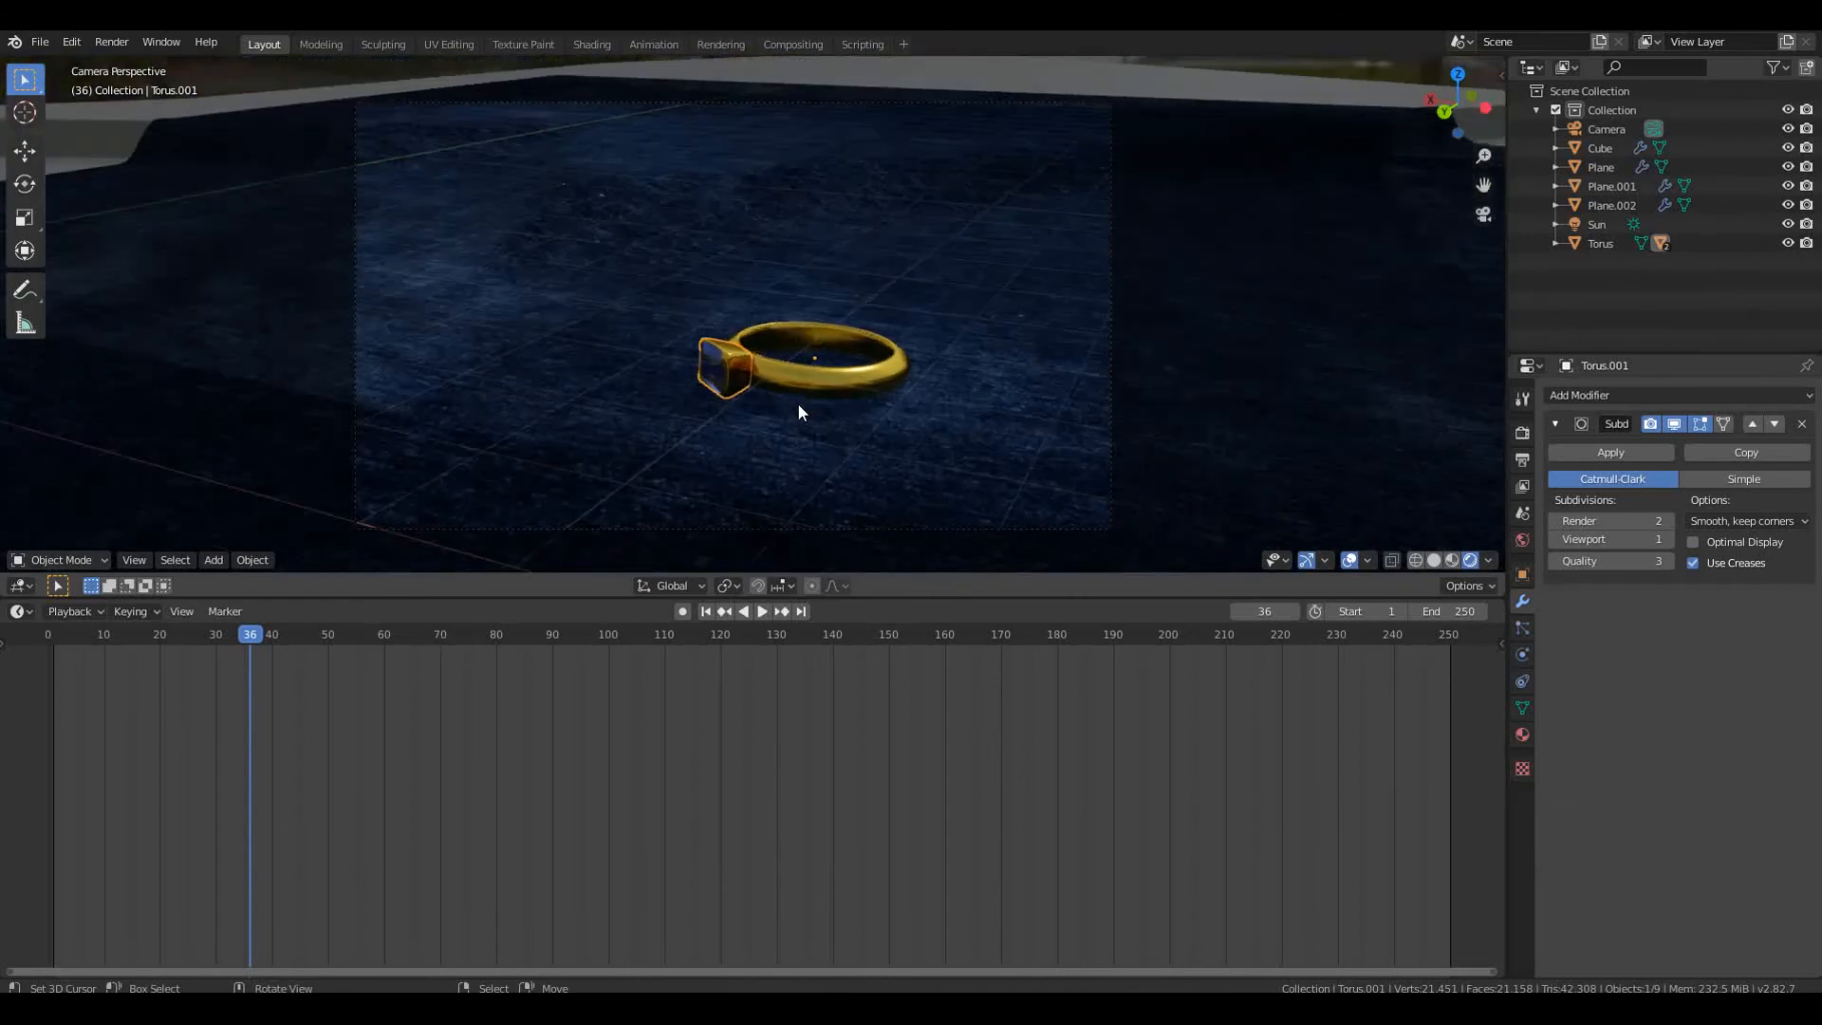
{"action": "left_click", "coordinate": [1111, 429]}
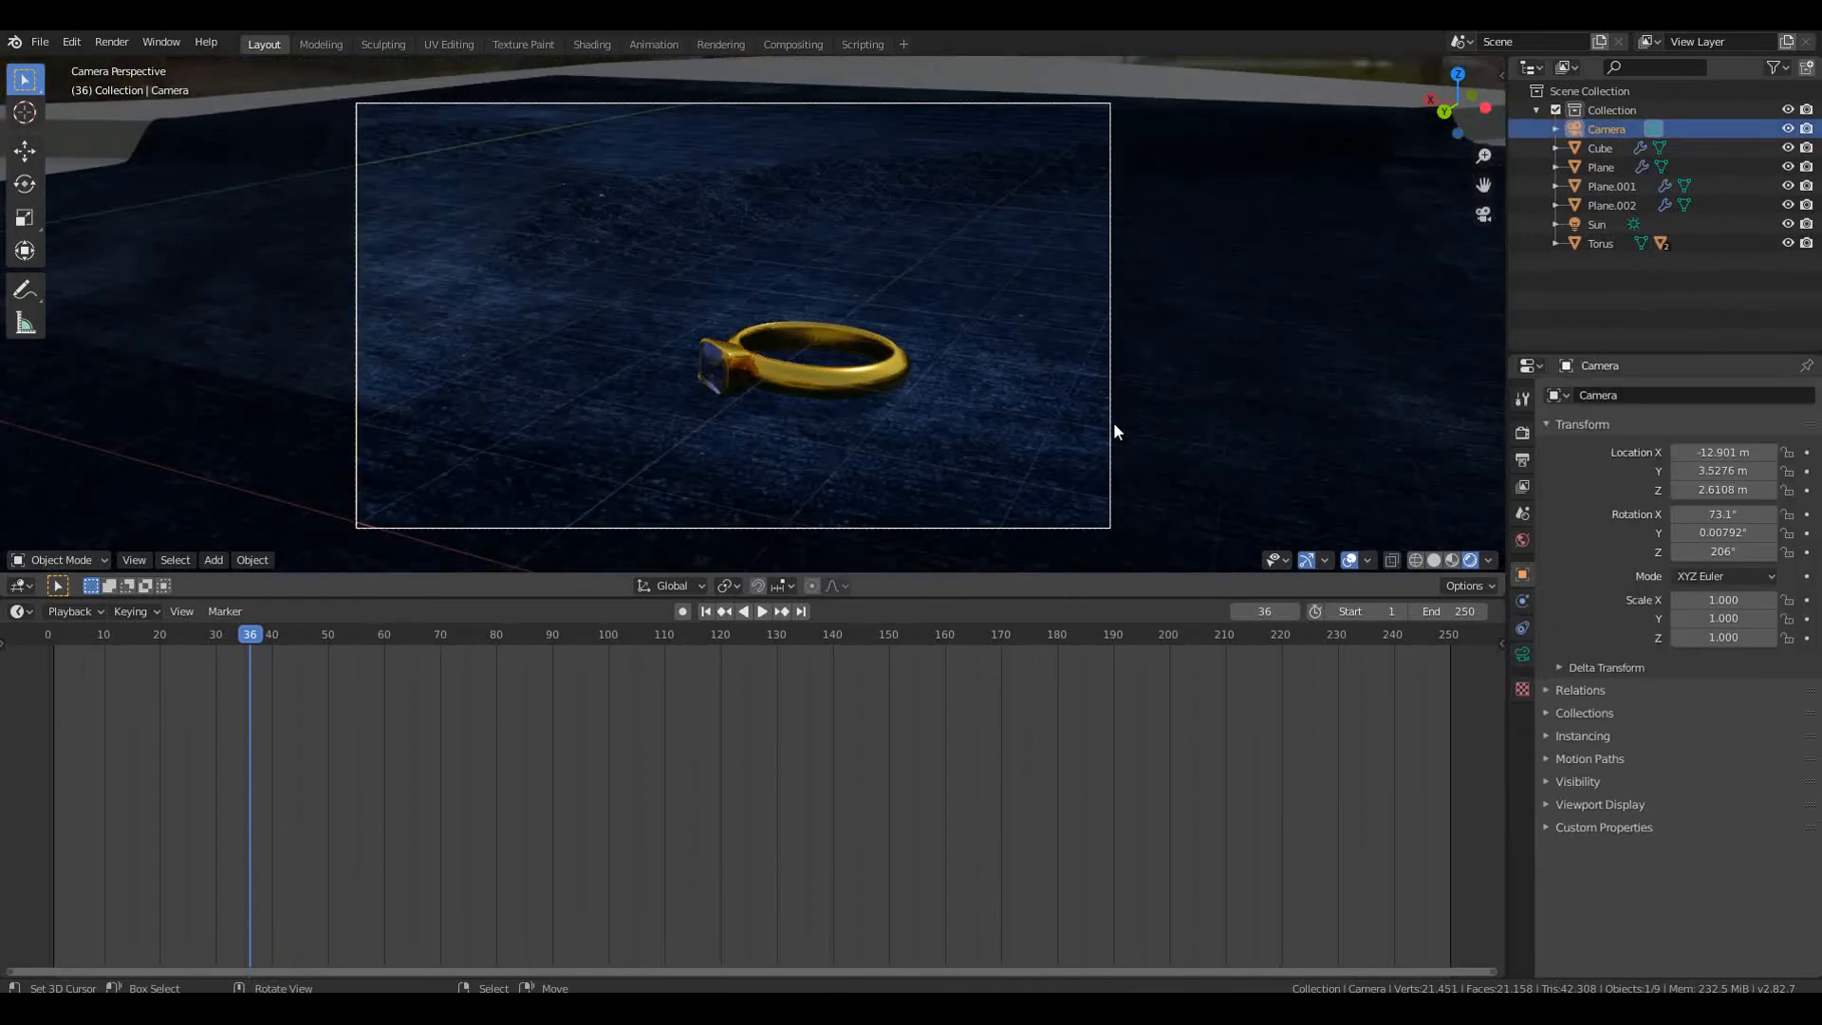
{"action": "left_click", "coordinate": [1523, 655]}
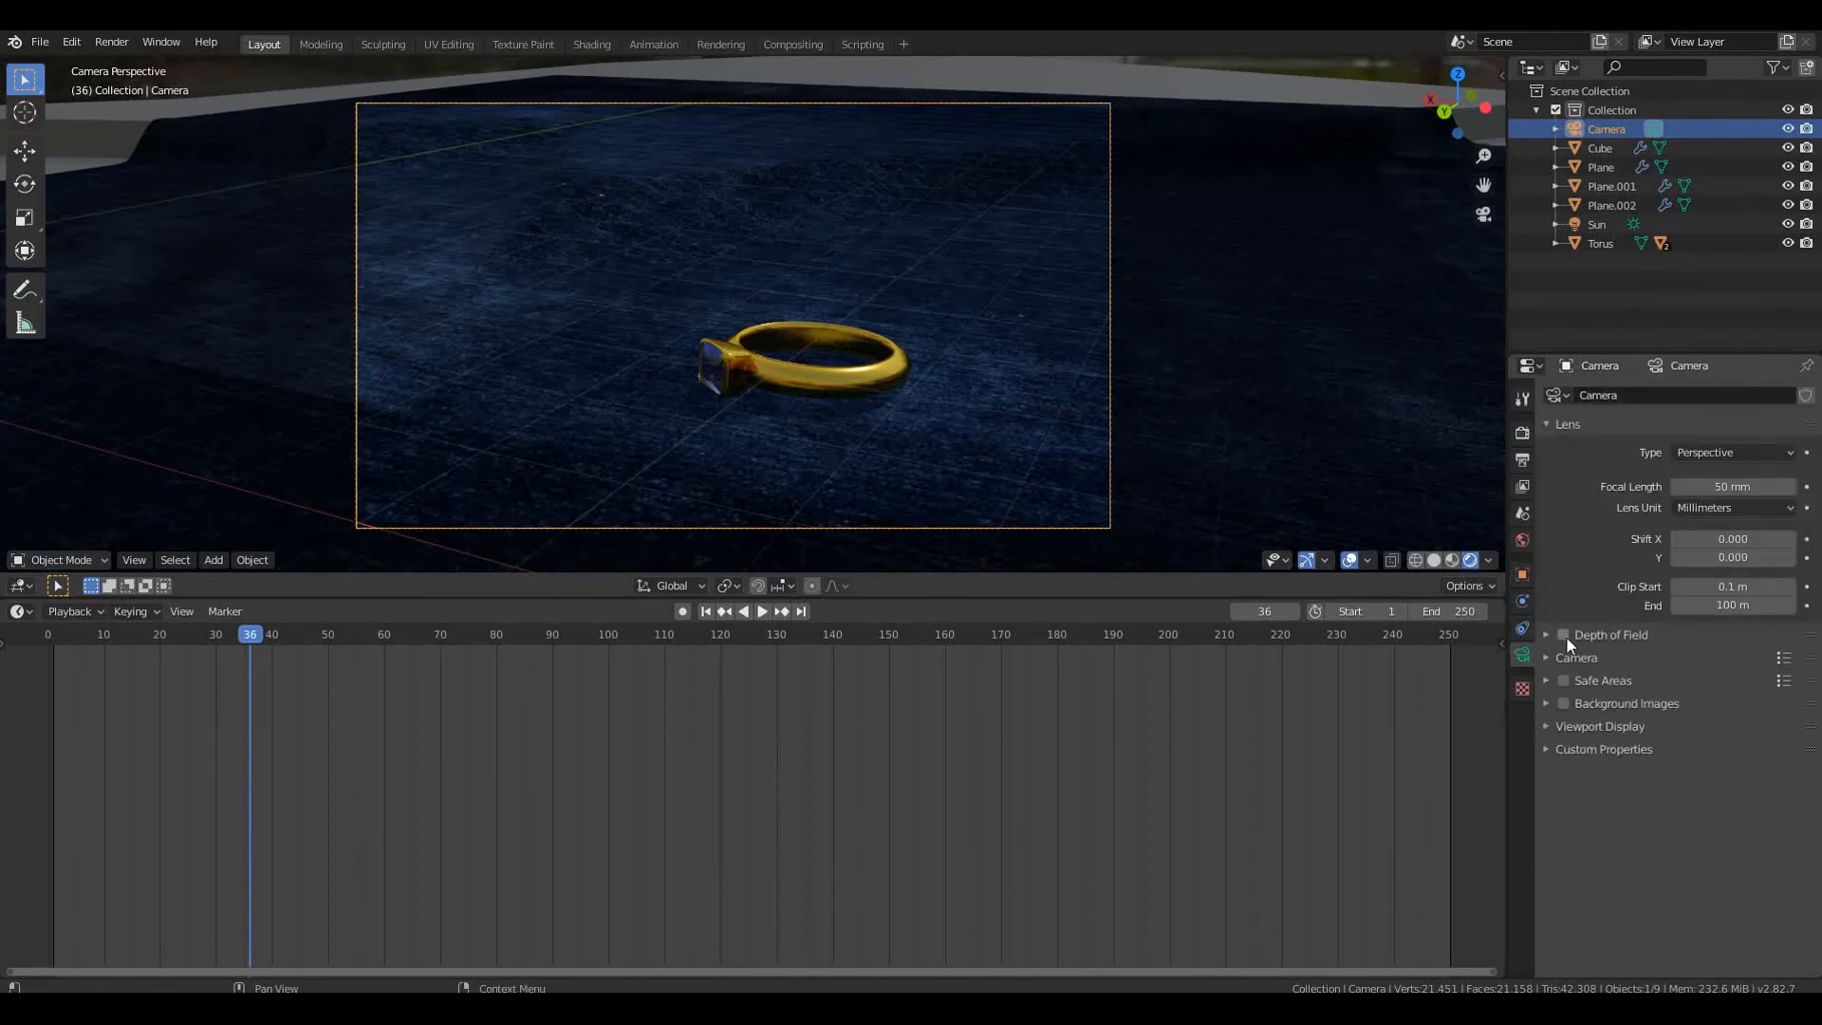
{"action": "left_click", "coordinate": [1564, 634]}
{"action": "left_click", "coordinate": [1547, 633]}
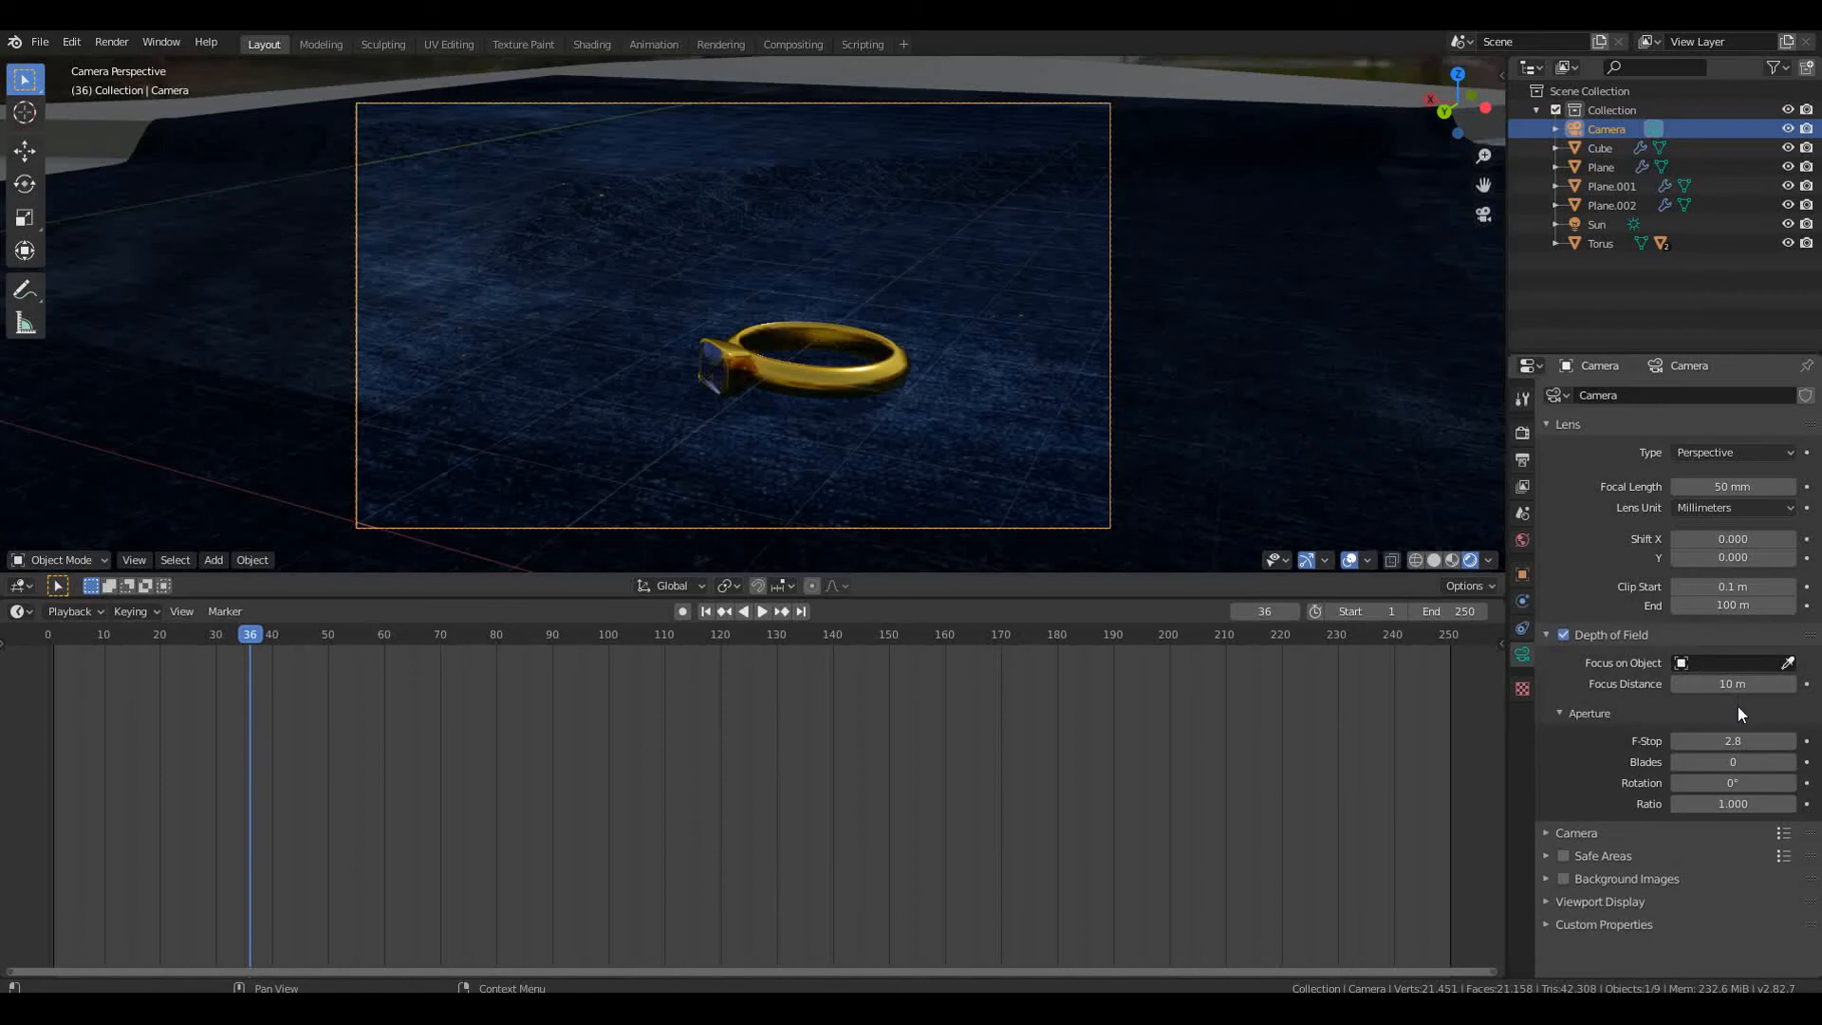
Set the camera's depth of field F-Stop to 0.1 and its focus distance to about 16 m
{"action": "left_click_drag", "start_coordinate": [1735, 685], "coordinate": [1694, 739]}
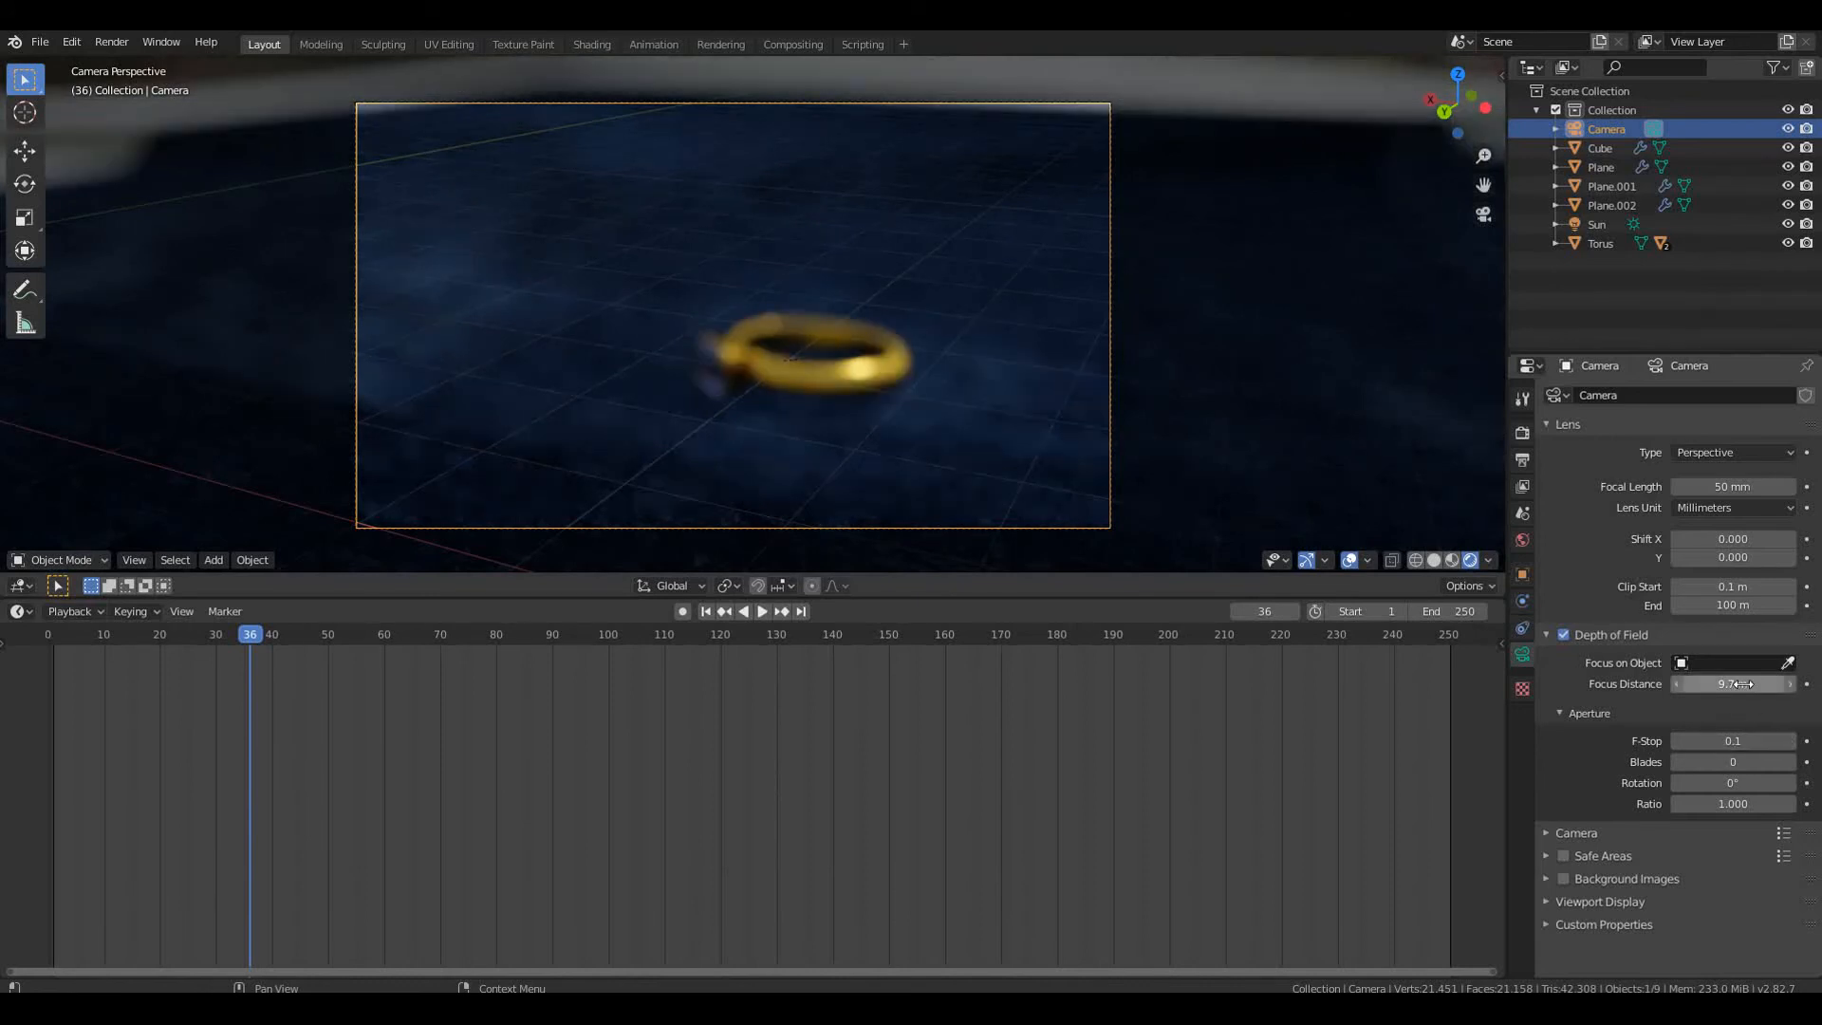
{"action": "left_click_drag", "start_coordinate": [1744, 684], "coordinate": [1780, 685]}
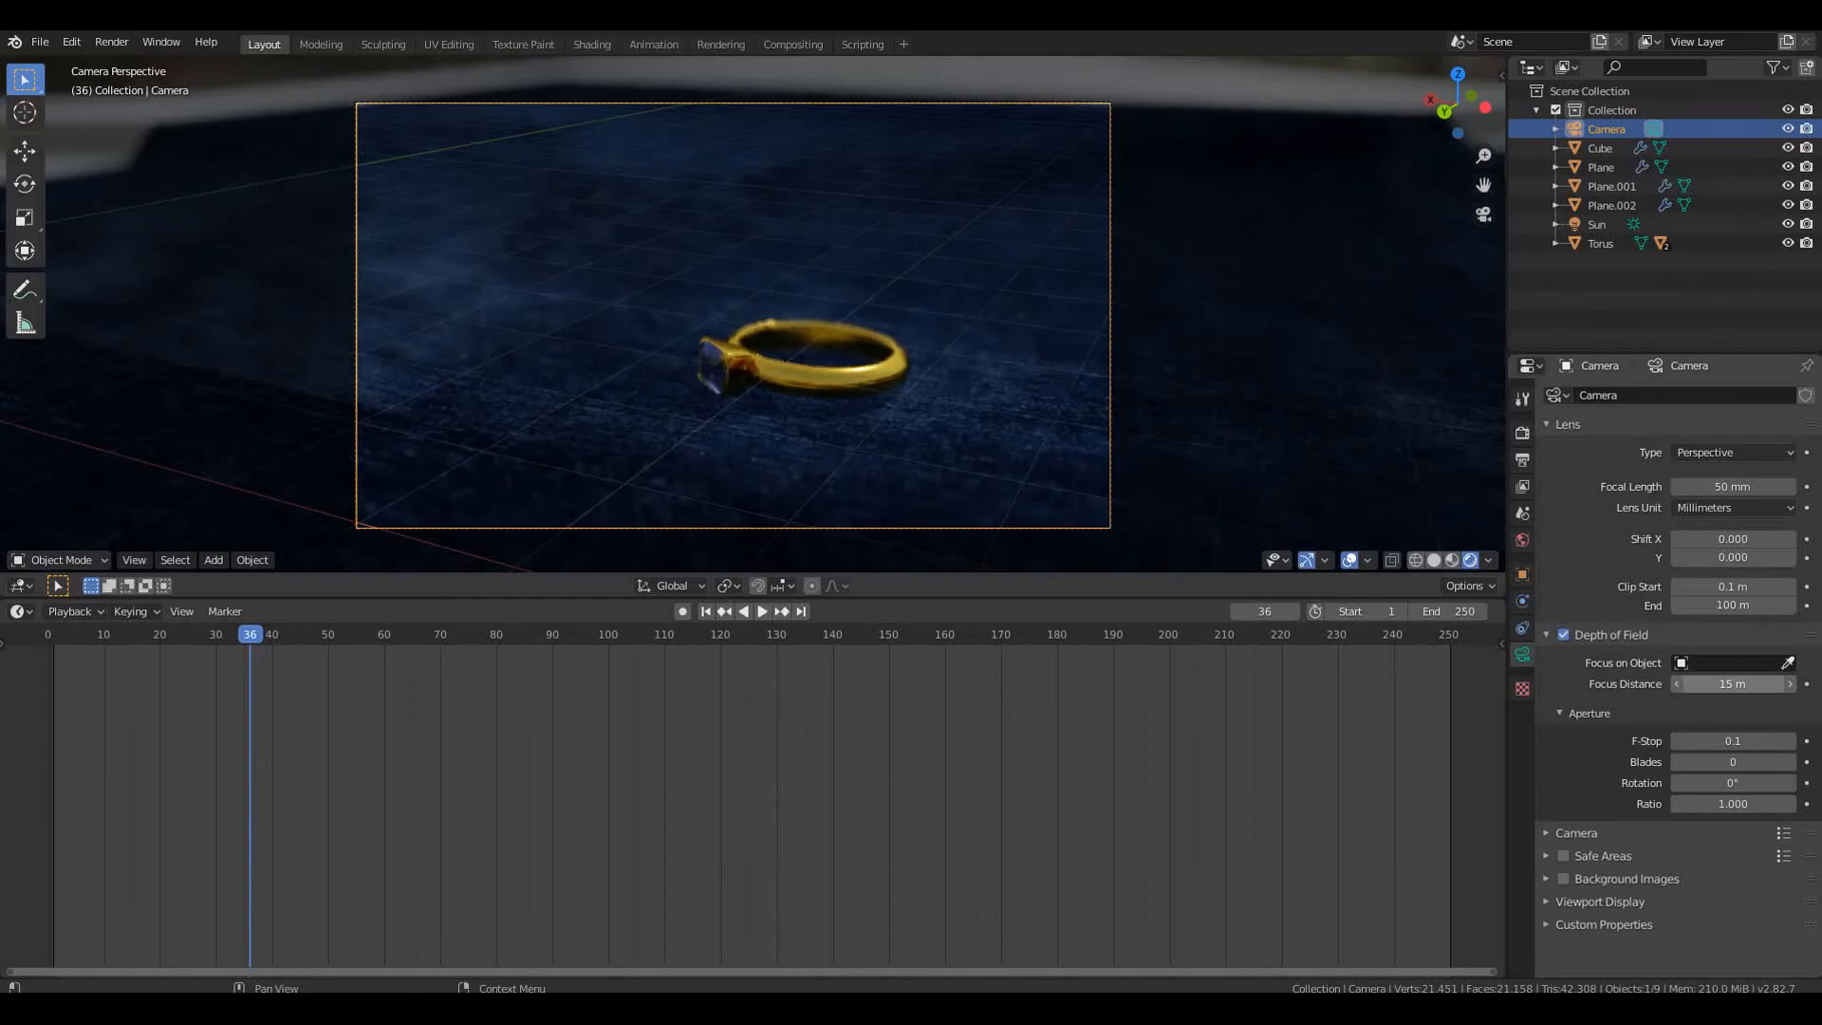
{"action": "scroll", "coordinate": [828, 459], "scroll_direction": "up", "scroll_amount": 8}
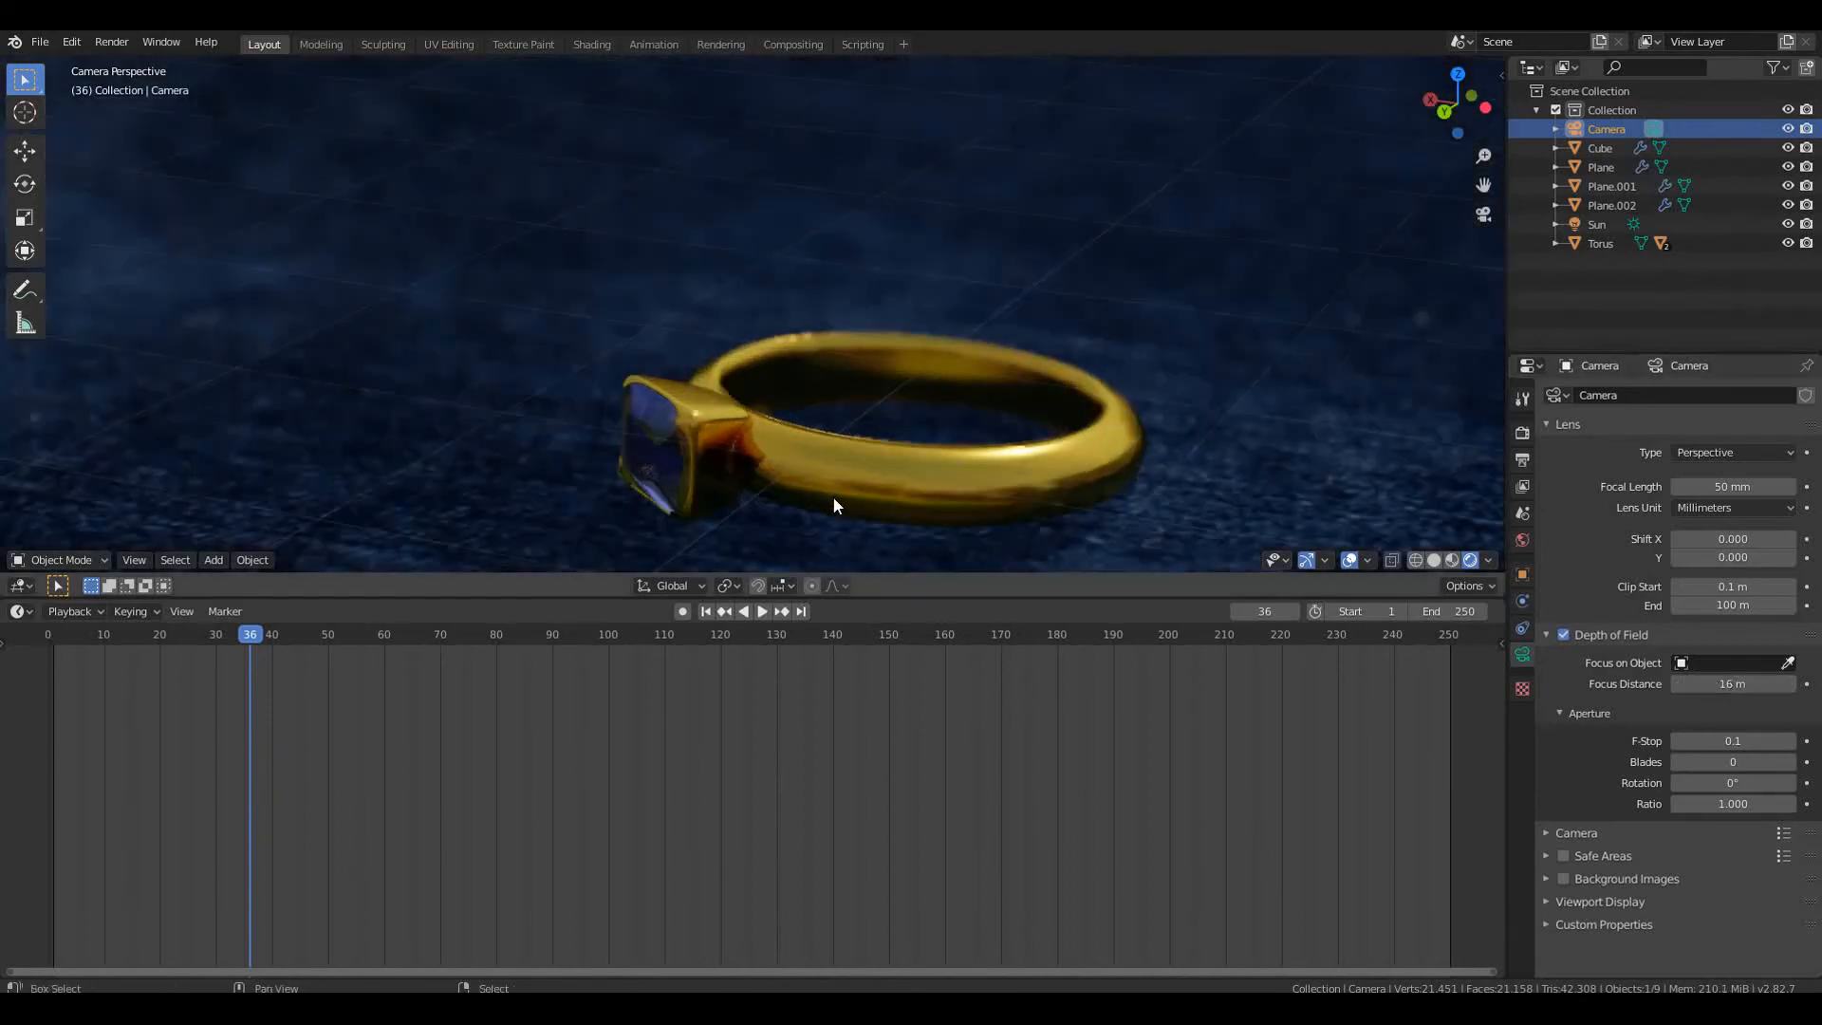
{"action": "scroll", "coordinate": [835, 490], "scroll_direction": "down", "scroll_amount": 3}
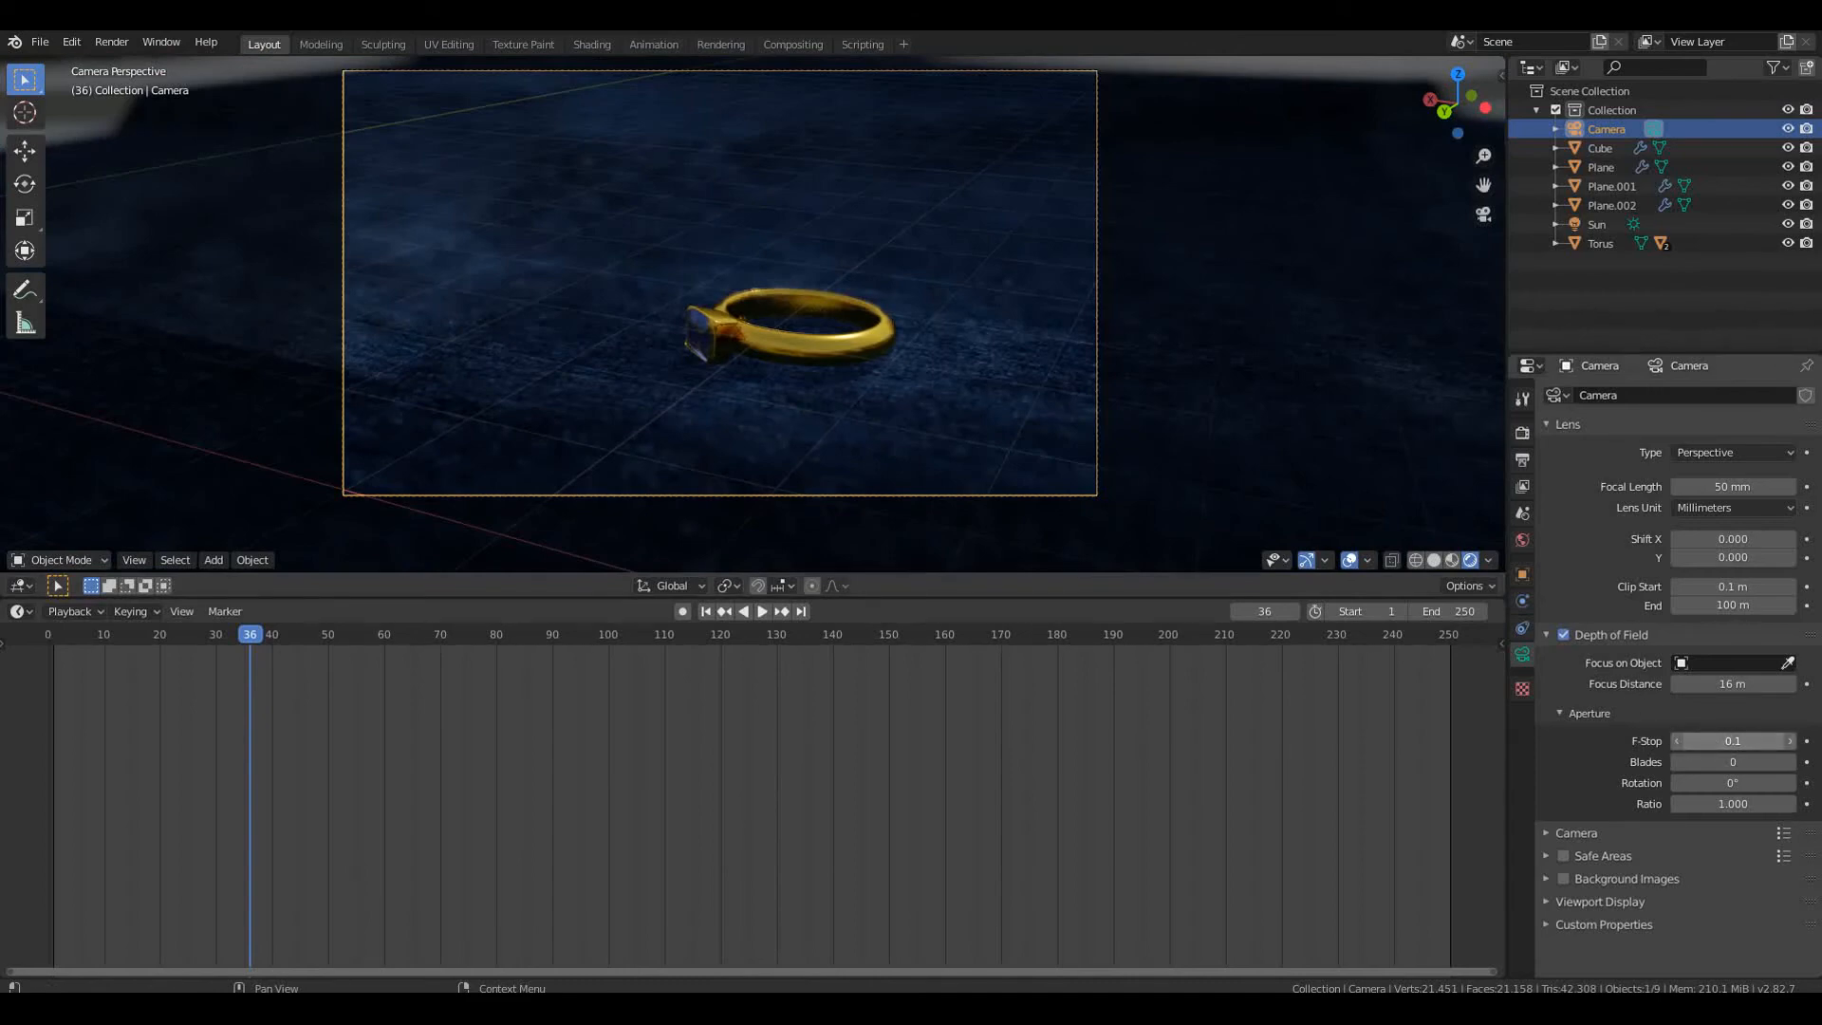
Try to lower the camera's F-Stop to 0.01
{"action": "left_click", "coordinate": [1732, 739]}
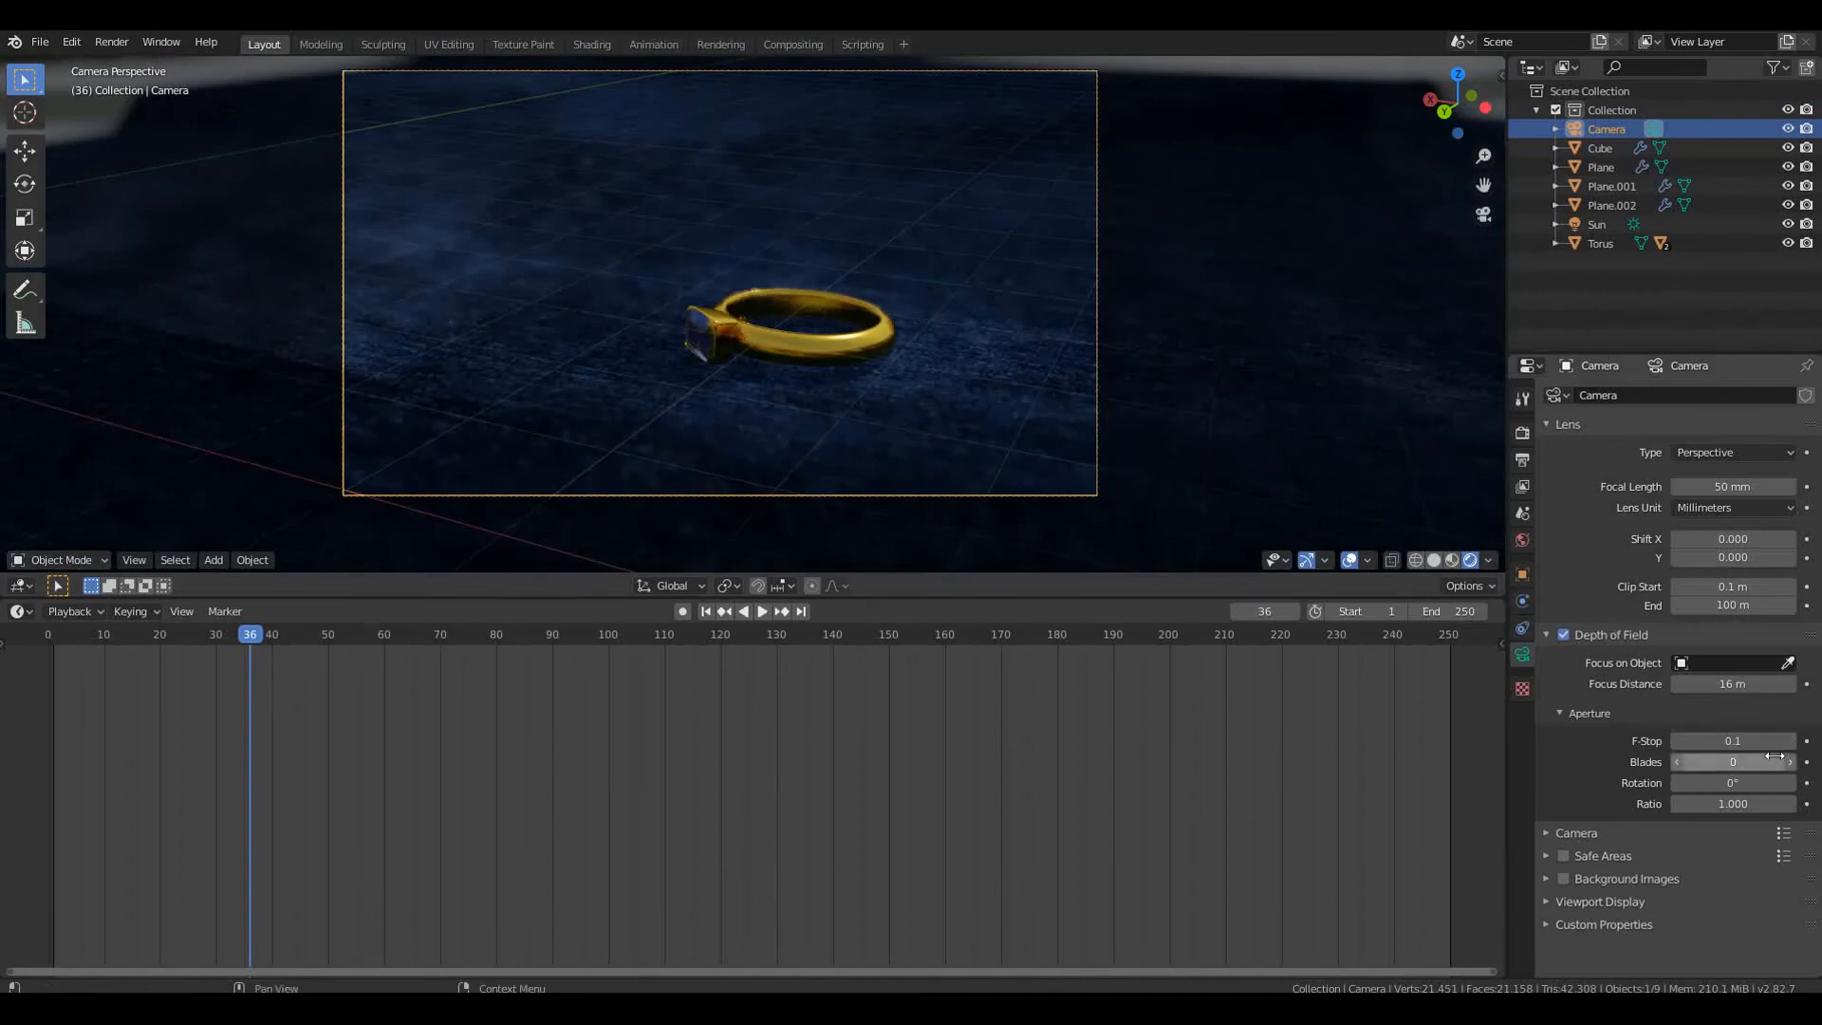
{"action": "type", "text": "0."}
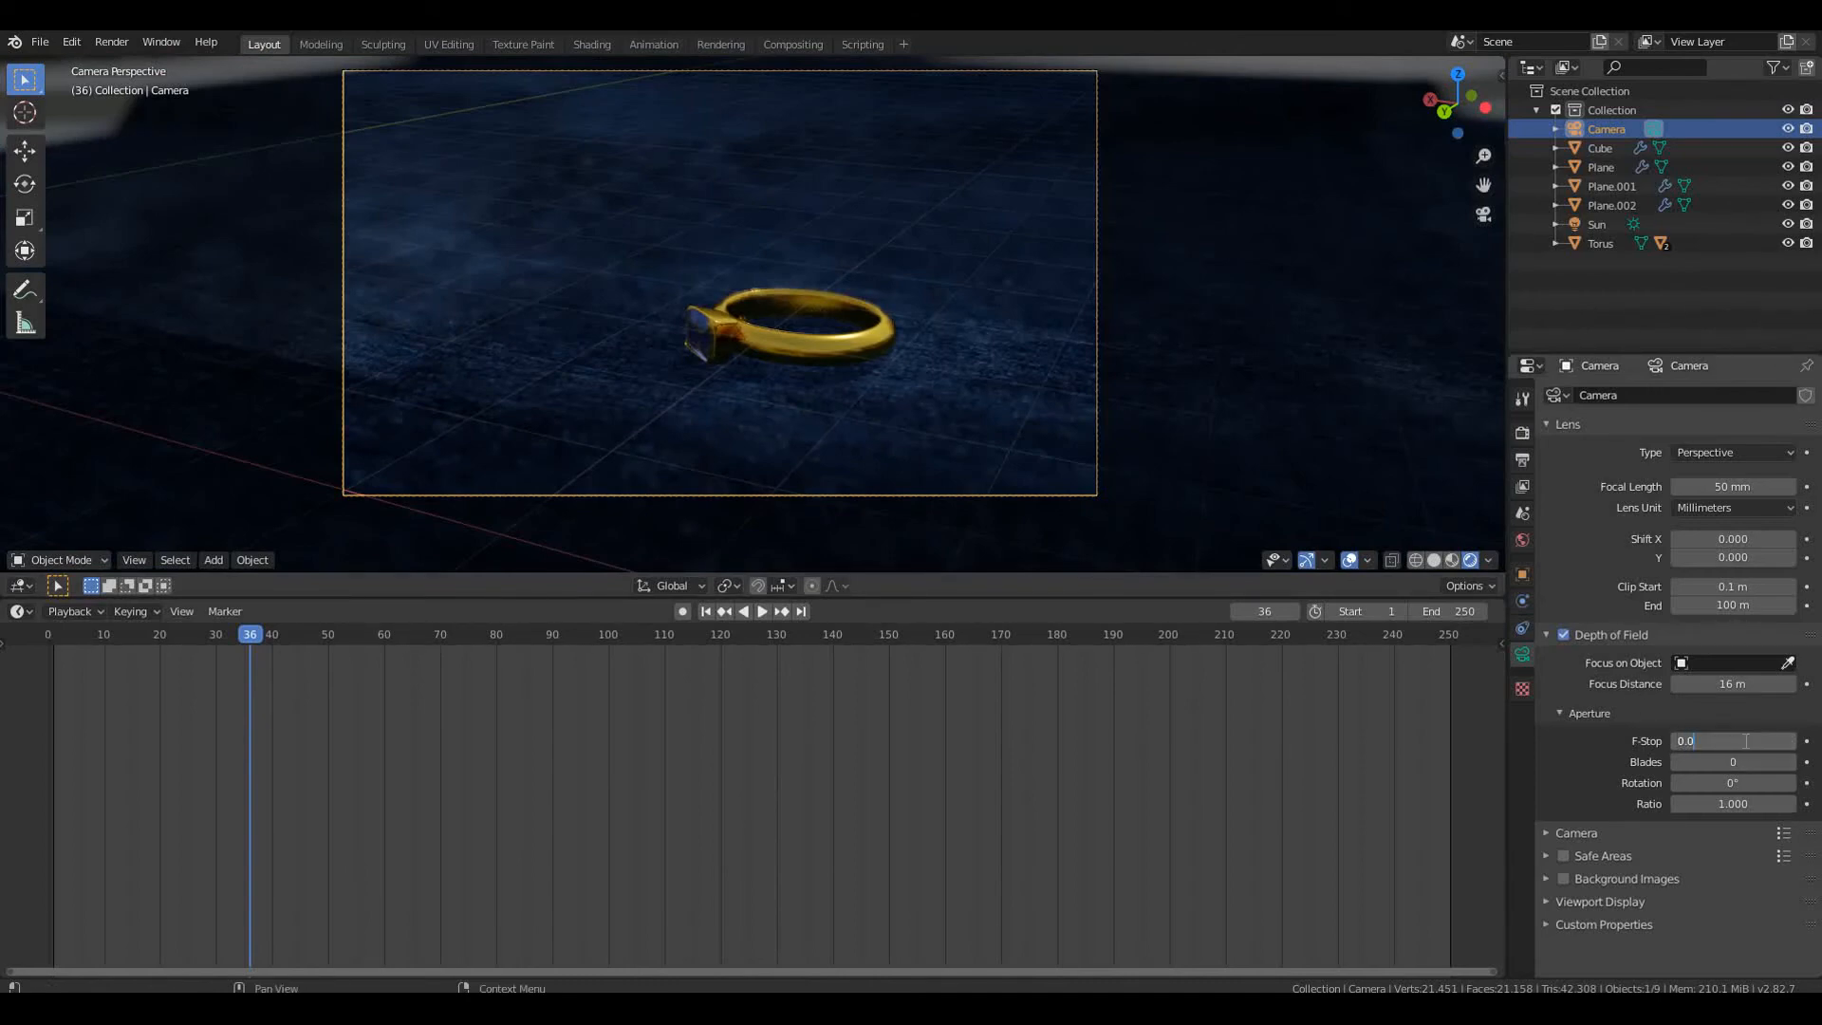
{"action": "type", "text": "1"}
{"action": "key", "text": "Return"}
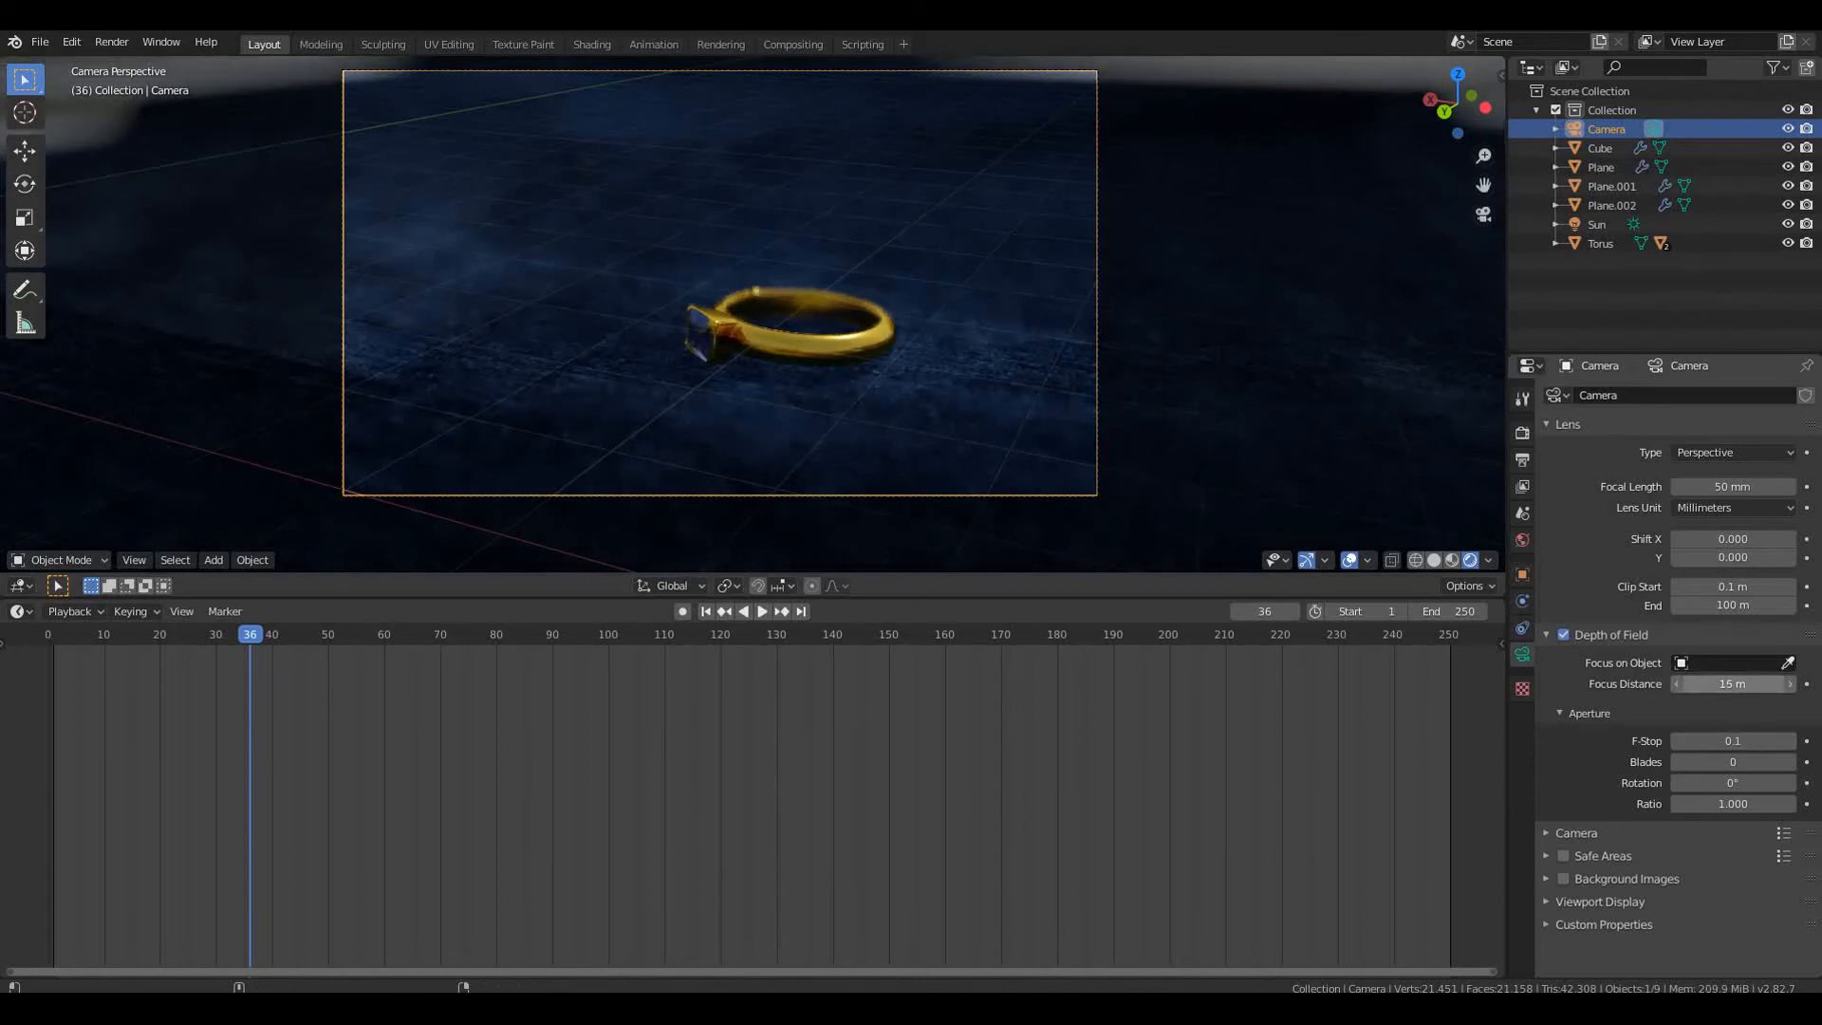
Fine-tune the camera's focus distance to about 16 m, checking the sharpness of the gem and band up close
{"action": "left_click_drag", "start_coordinate": [1733, 685], "coordinate": [1751, 685]}
{"action": "scroll", "coordinate": [976, 380], "scroll_direction": "up", "scroll_amount": 10}
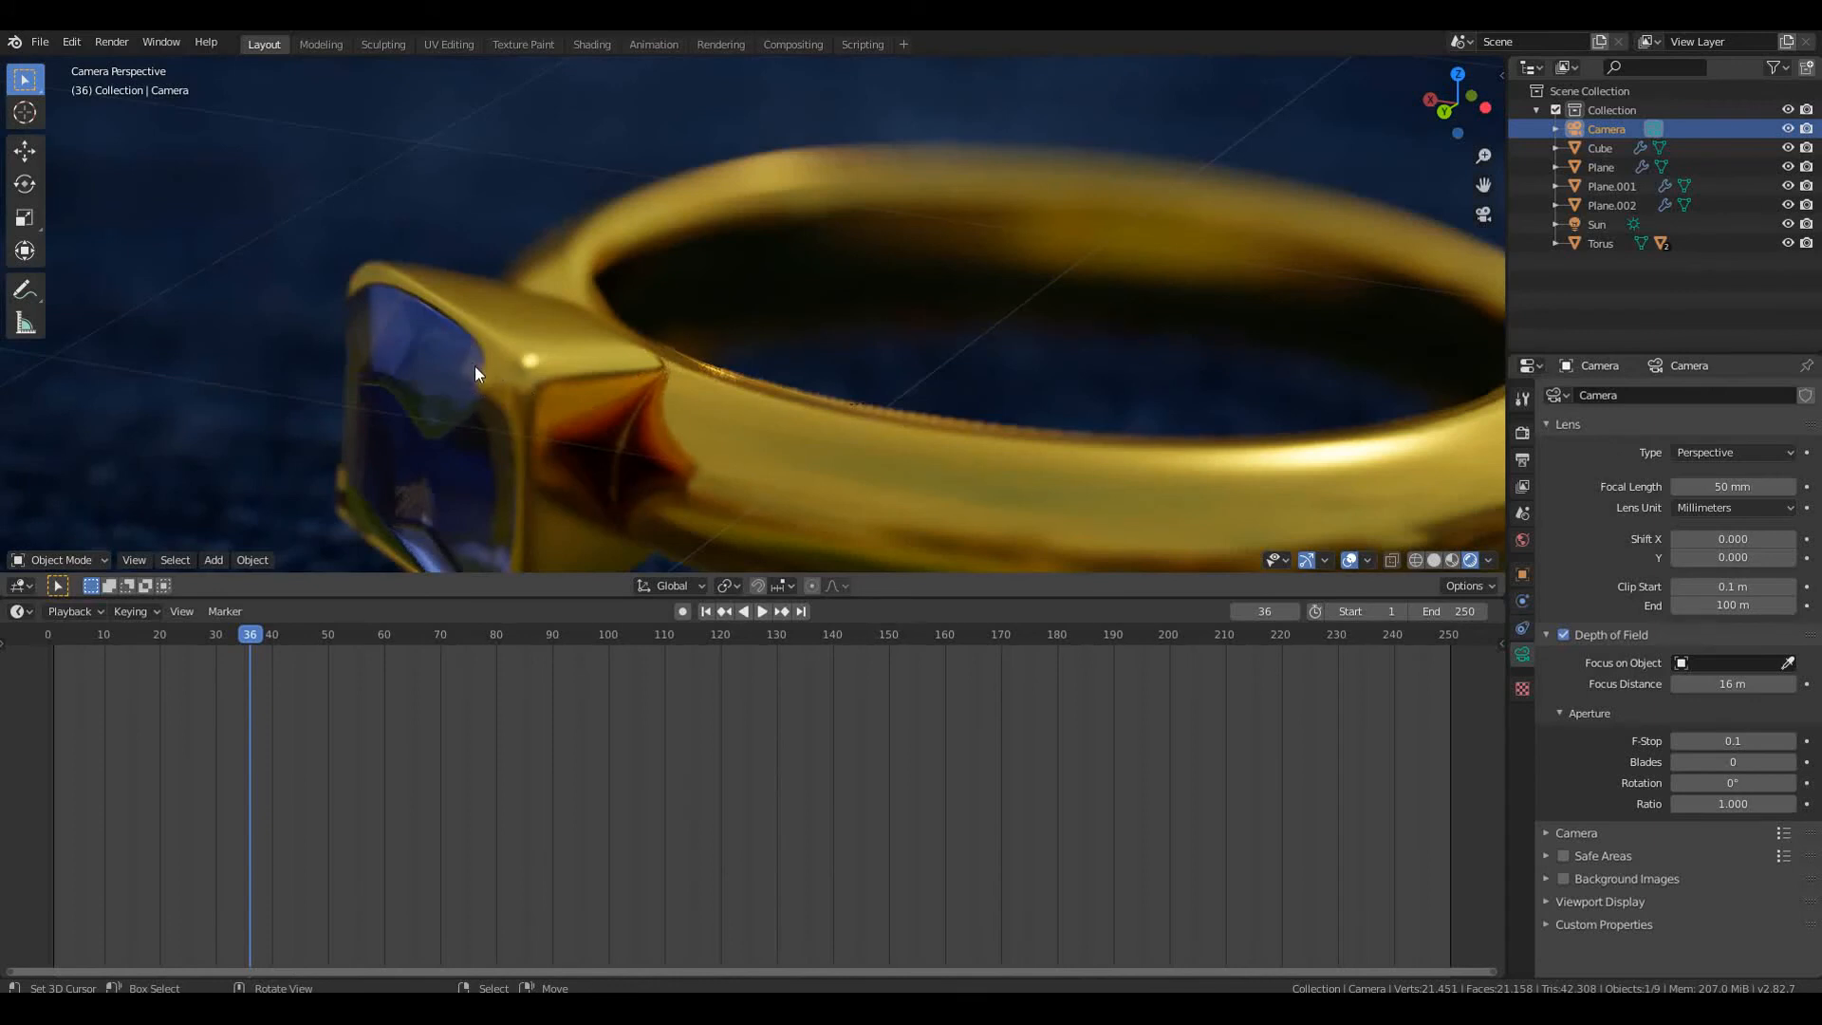
{"action": "left_click_drag", "start_coordinate": [1755, 684], "coordinate": [1735, 683]}
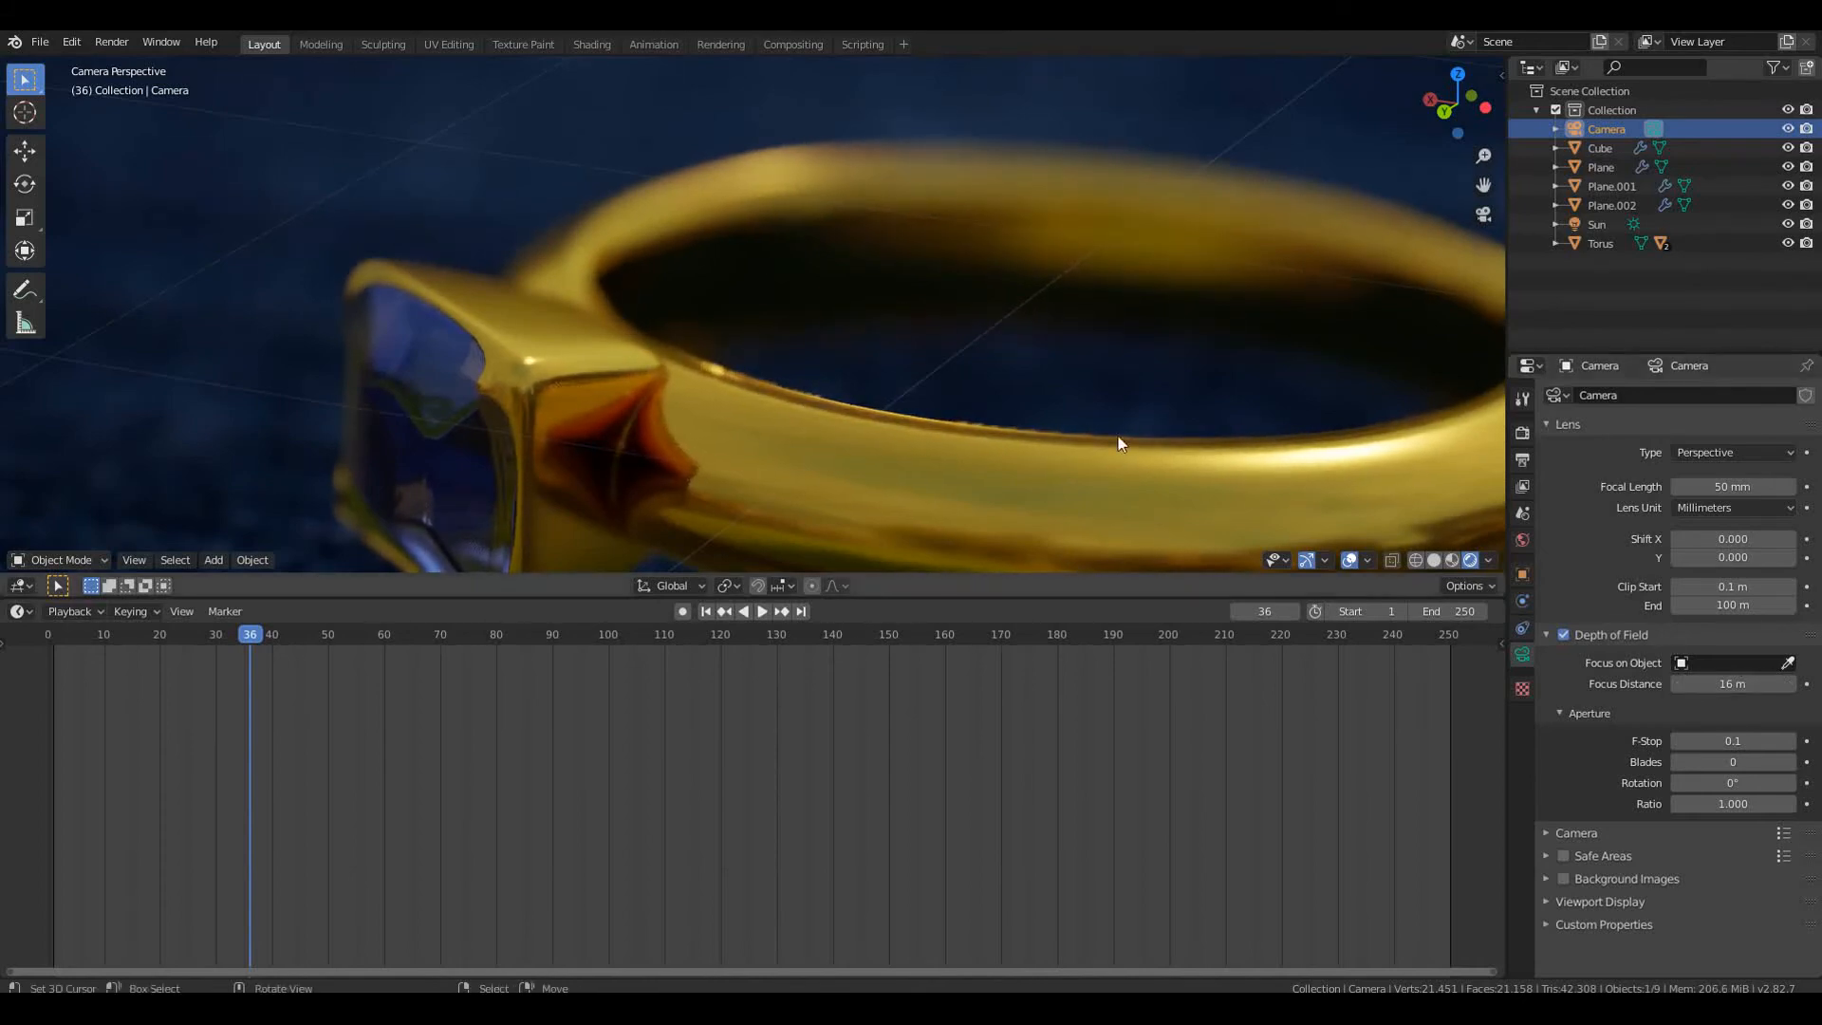
{"action": "scroll", "coordinate": [1114, 437], "scroll_direction": "down", "scroll_amount": 5}
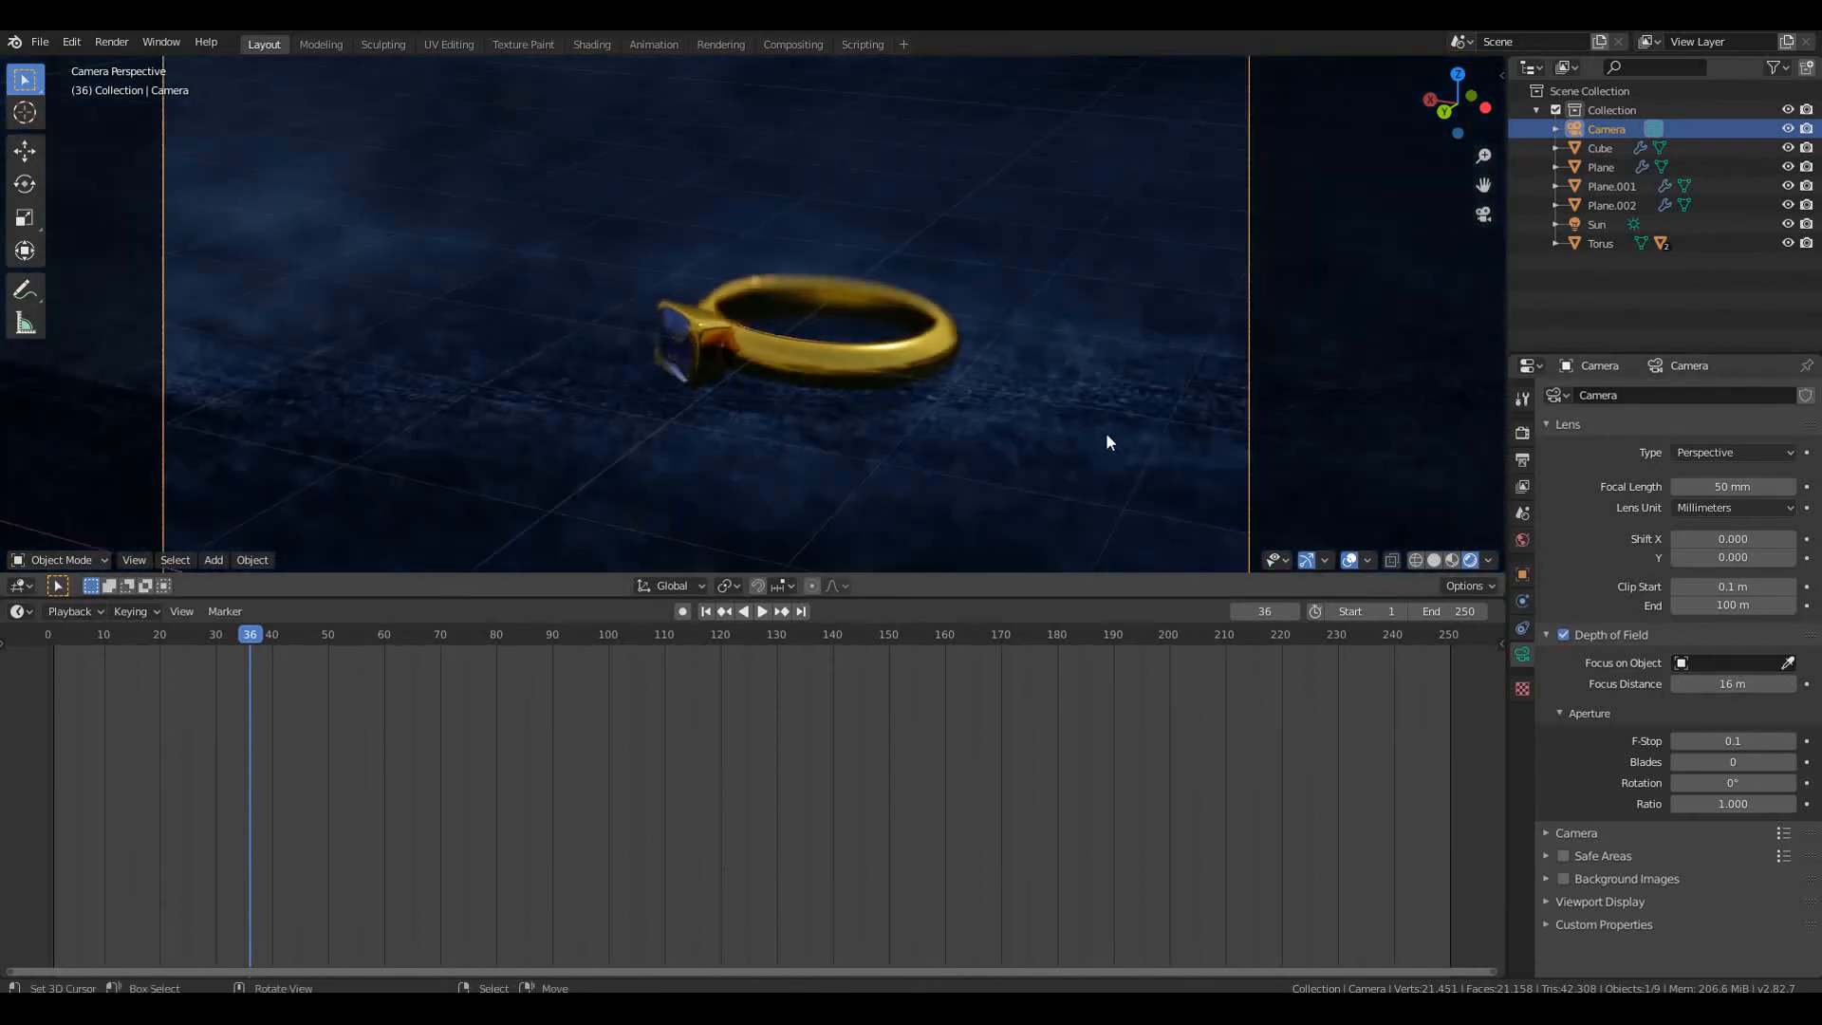
{"action": "scroll", "coordinate": [1108, 439], "scroll_direction": "up", "scroll_amount": 4}
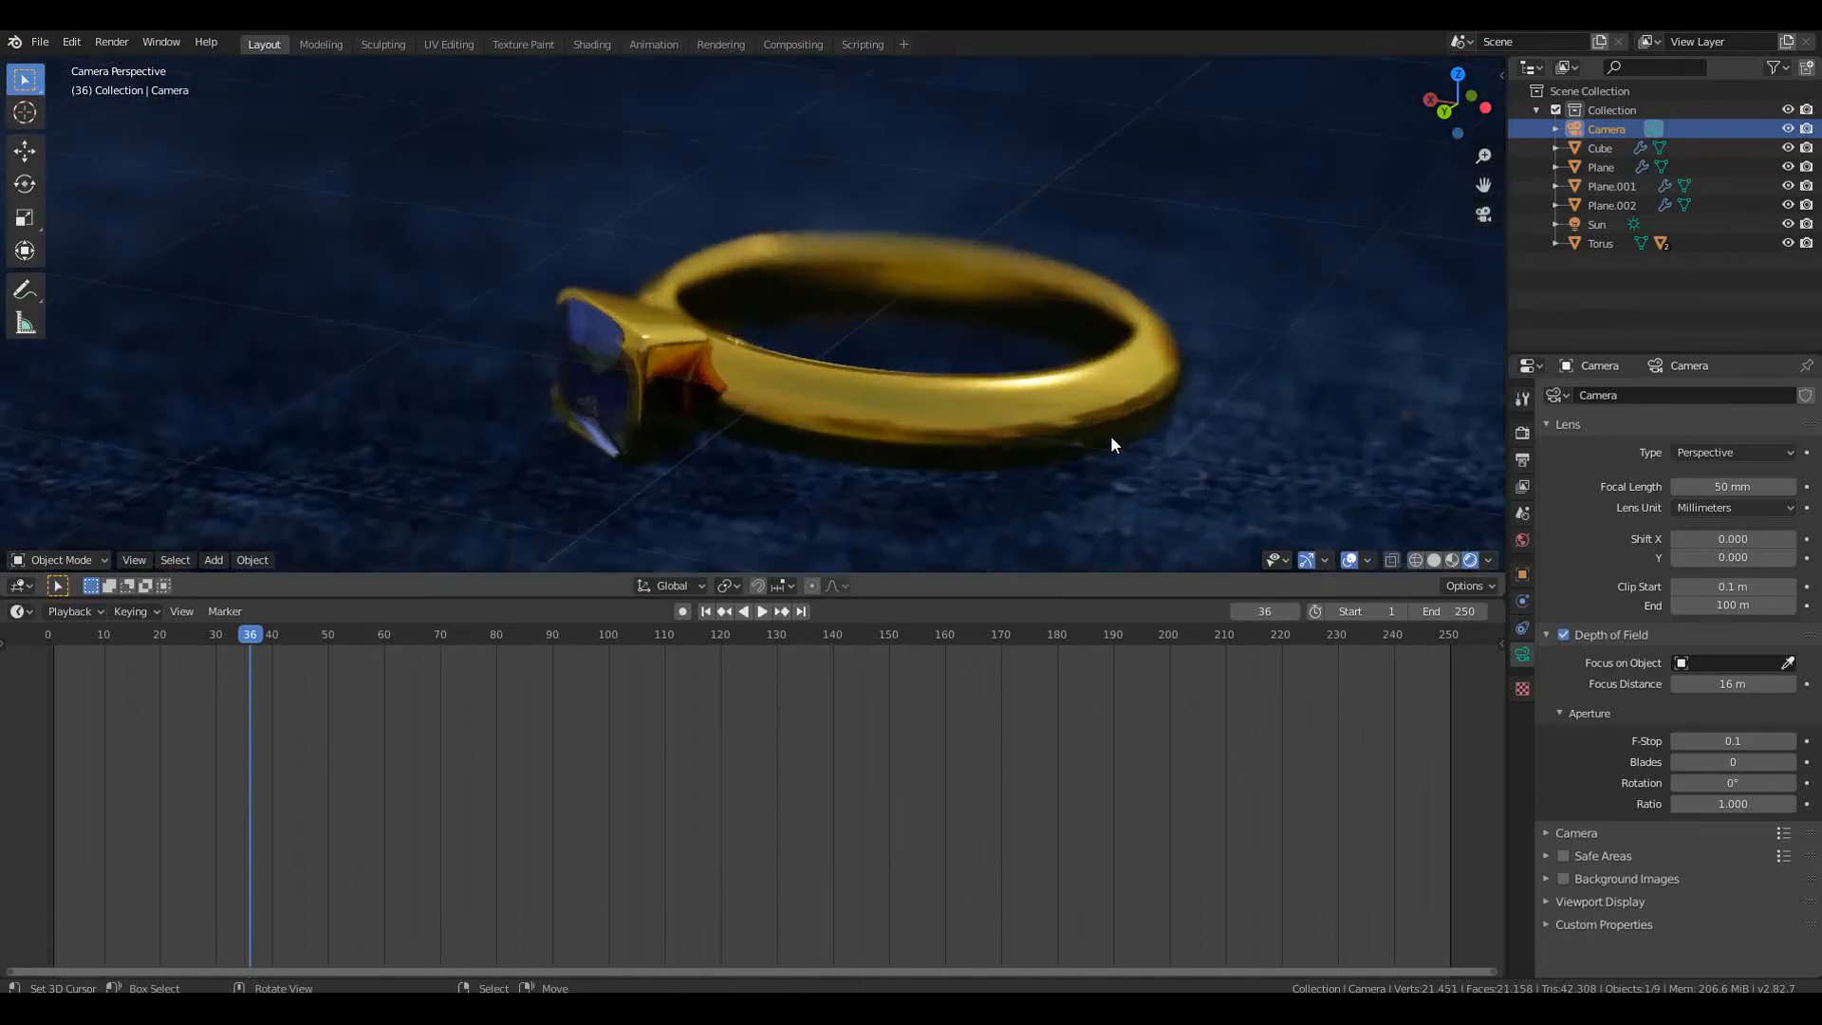
Move the camera slightly and trackball-rotate it to reframe the ring within the camera view
{"action": "scroll", "coordinate": [1089, 438], "scroll_direction": "down", "scroll_amount": 3}
{"action": "scroll", "coordinate": [1087, 395], "scroll_direction": "down", "scroll_amount": 3}
{"action": "mouse_move", "coordinate": [1063, 384]}
{"action": "middle_mouse_down", "text": "shift"}
{"action": "mouse_move", "coordinate": [1088, 394]}
{"action": "mouse_move", "coordinate": [1069, 352]}
{"action": "middle_mouse_up", "text": "shift"}
{"action": "left_click", "coordinate": [1105, 410]}
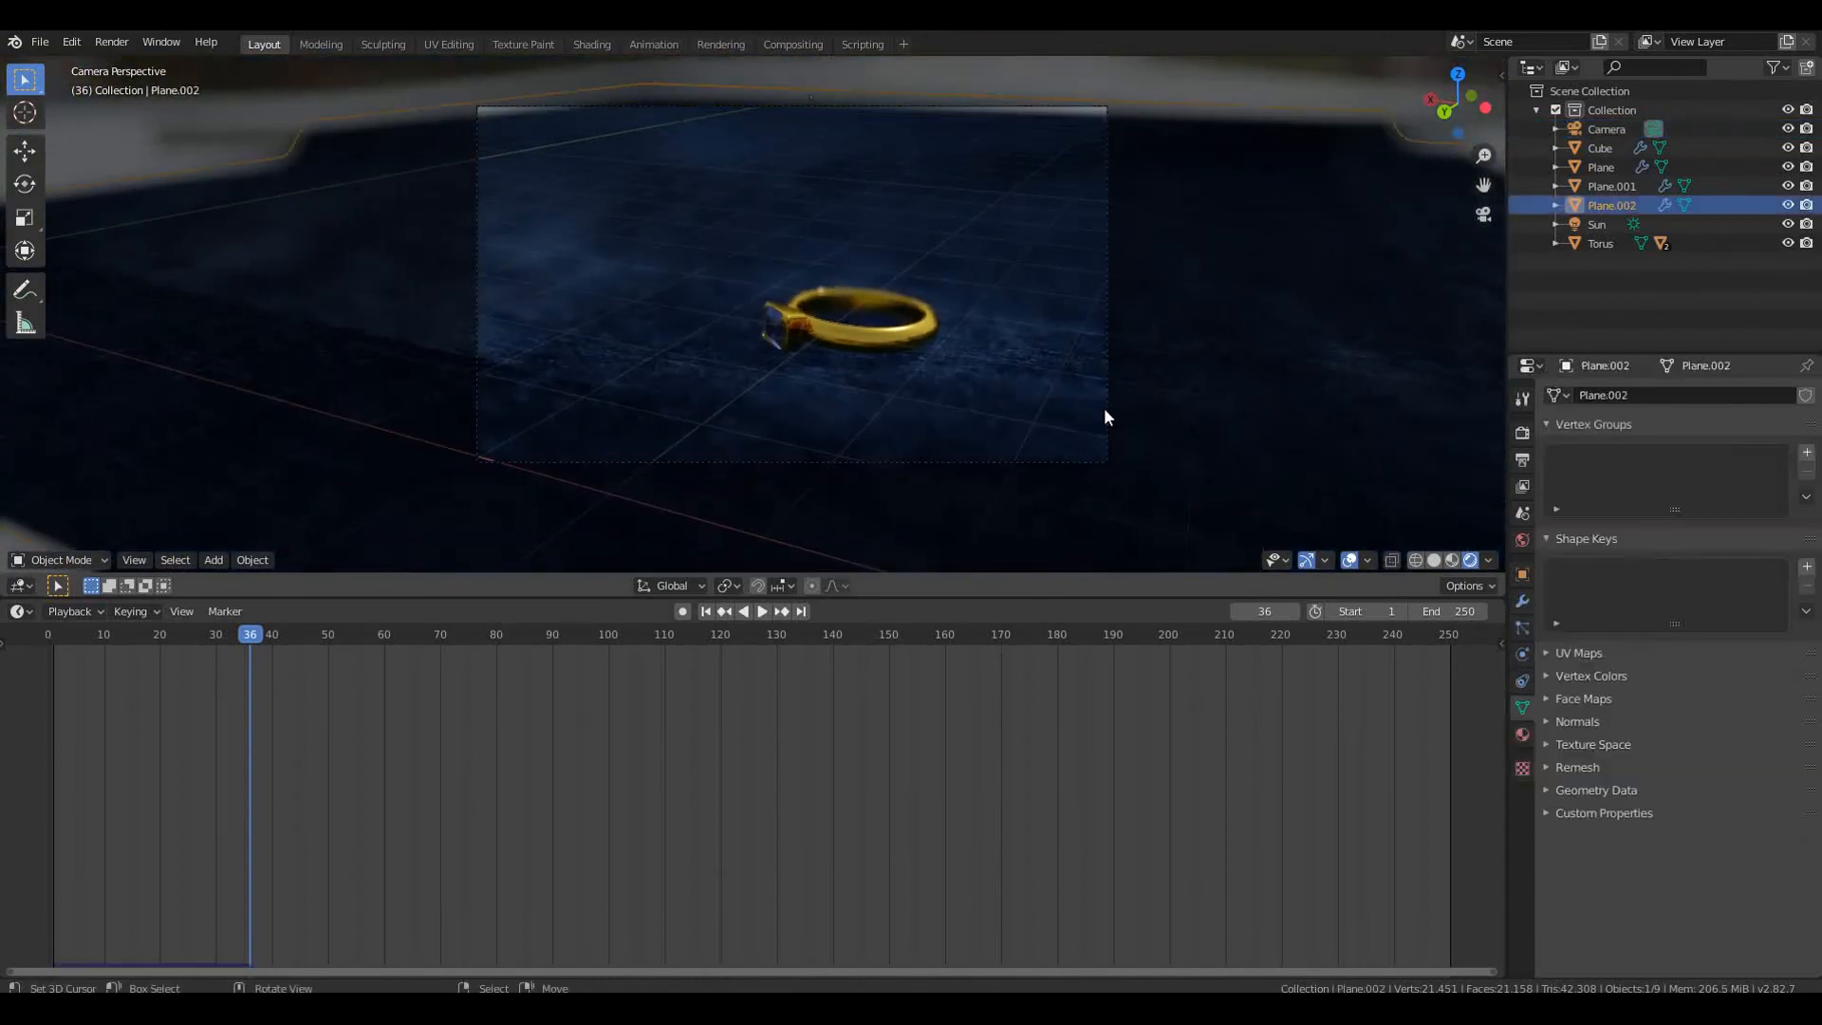
{"action": "left_click", "coordinate": [1098, 402]}
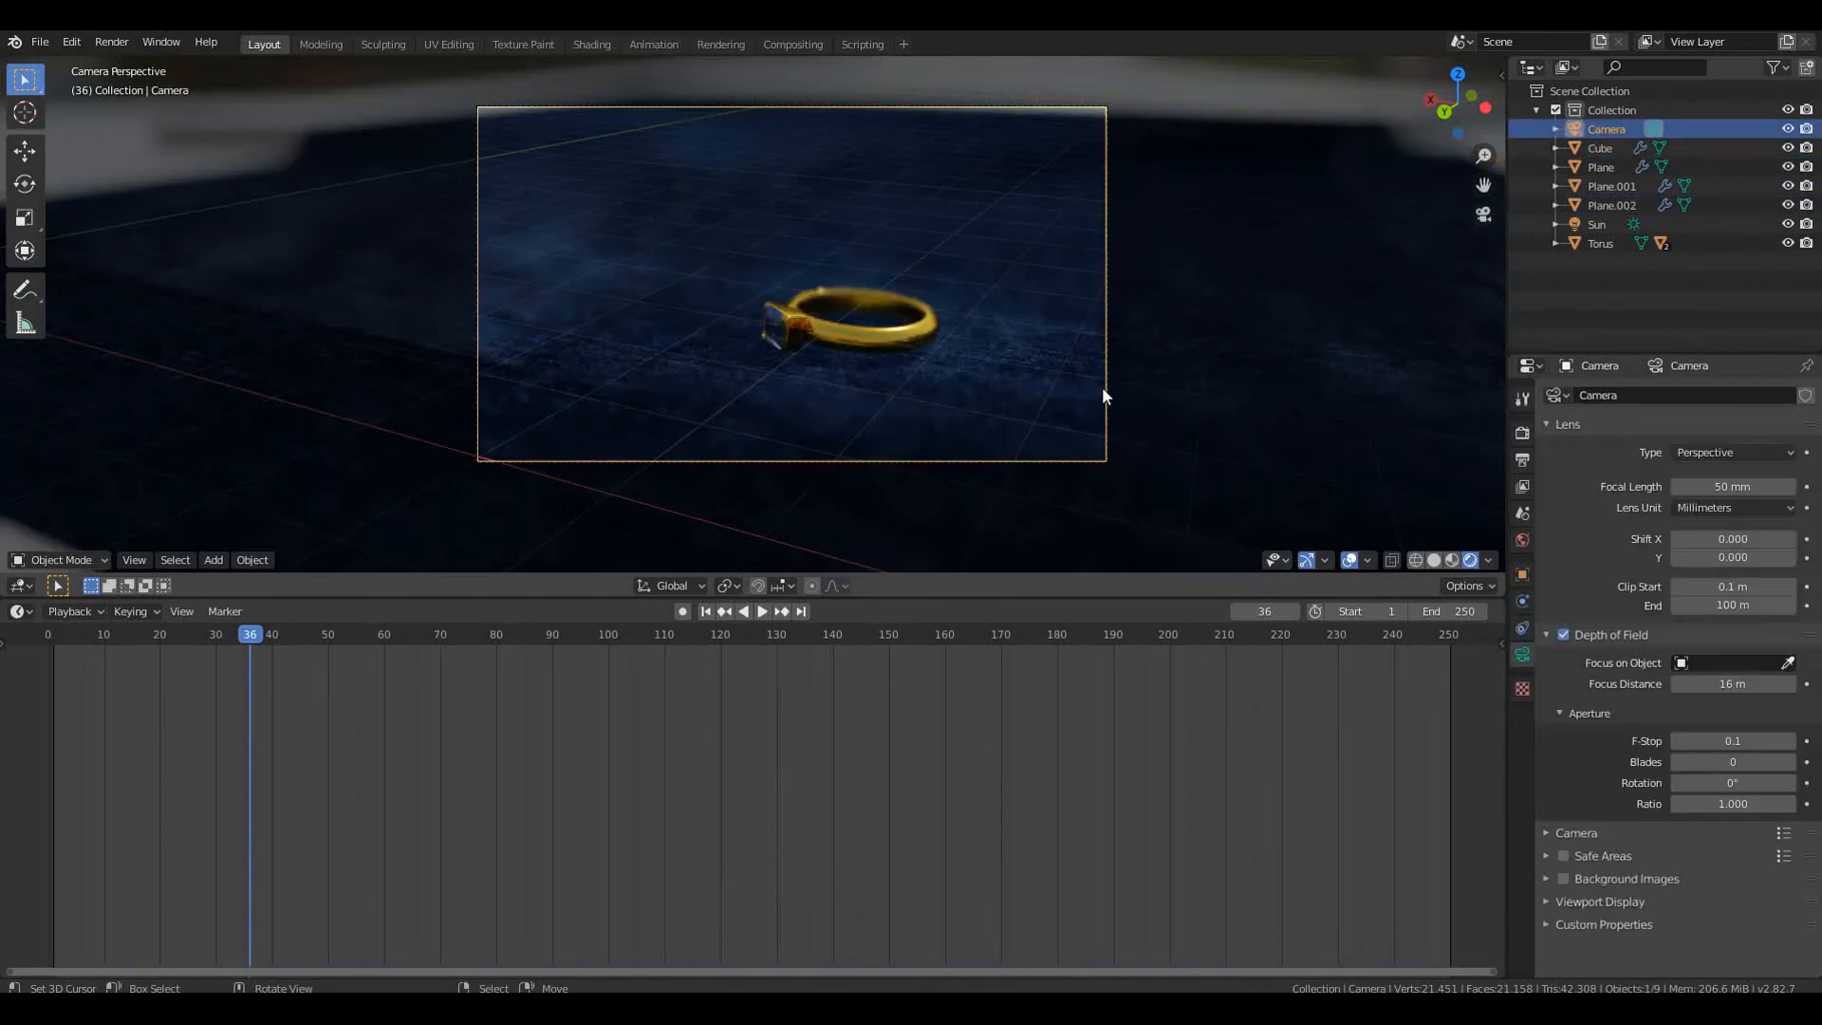
{"action": "key", "text": "g"}
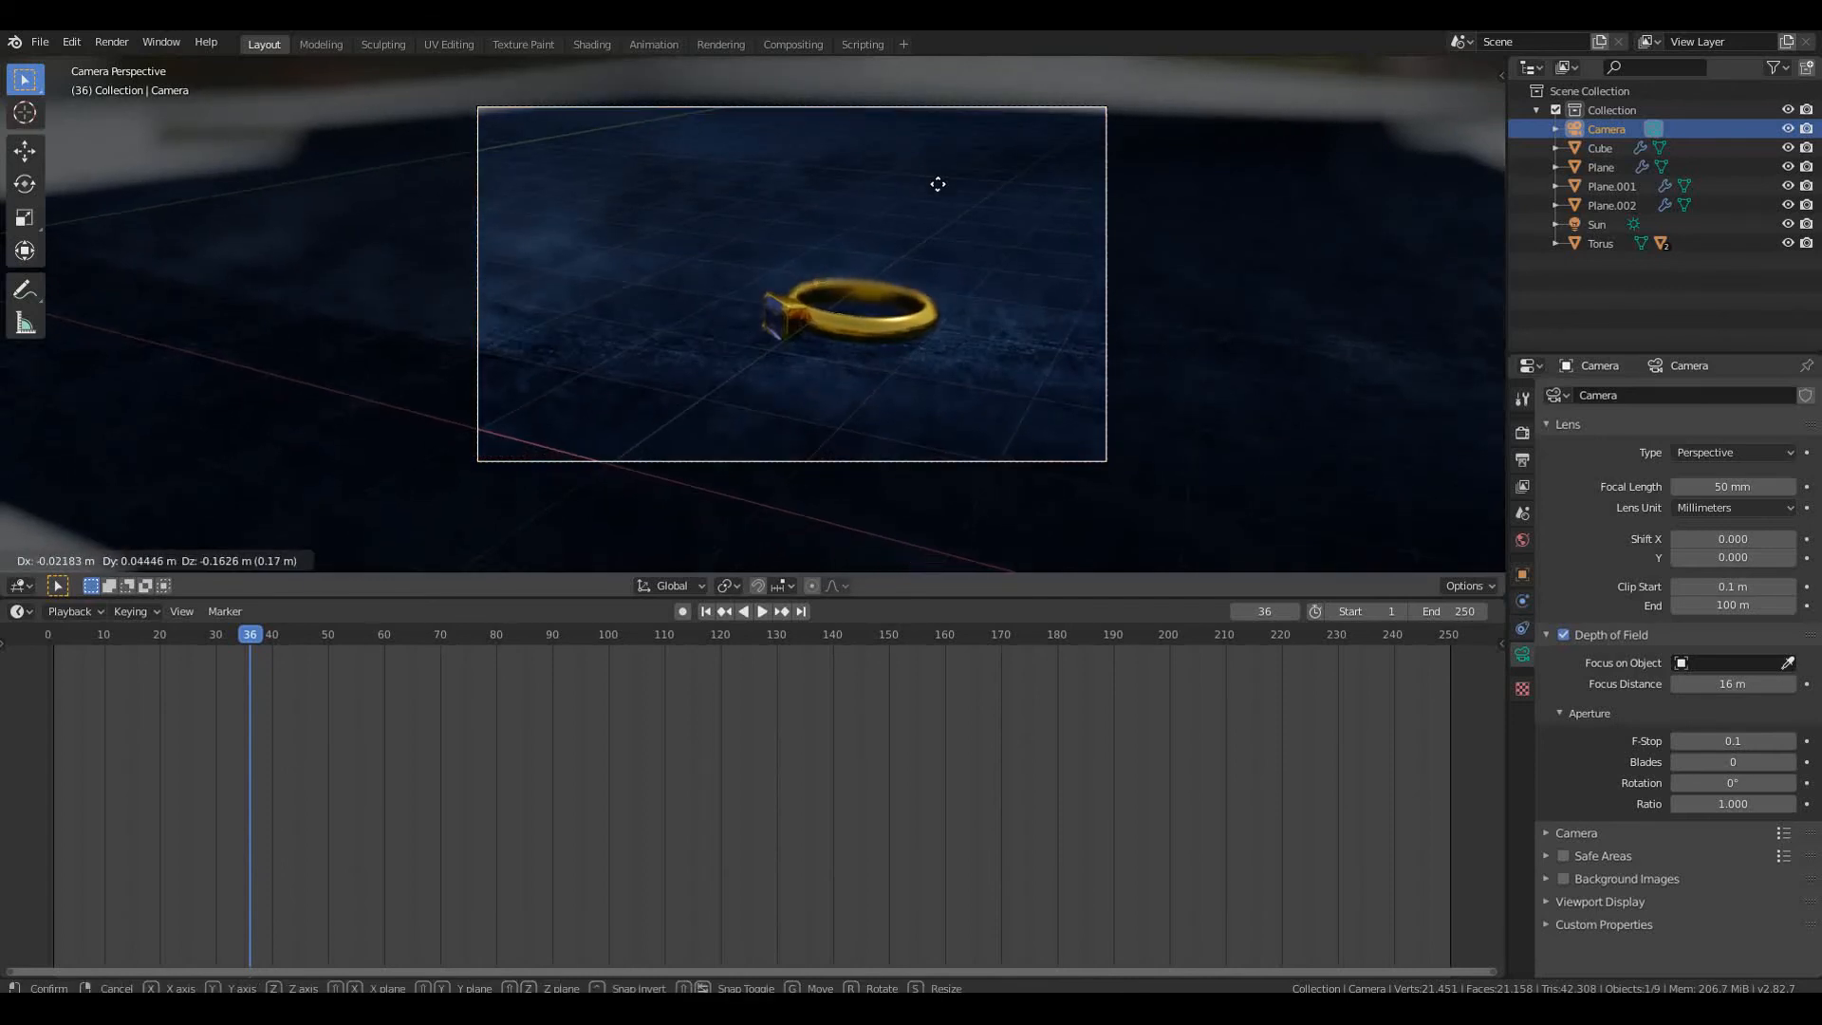
{"action": "left_click", "coordinate": [938, 183]}
{"action": "key", "text": "r"}
{"action": "key", "text": "r"}
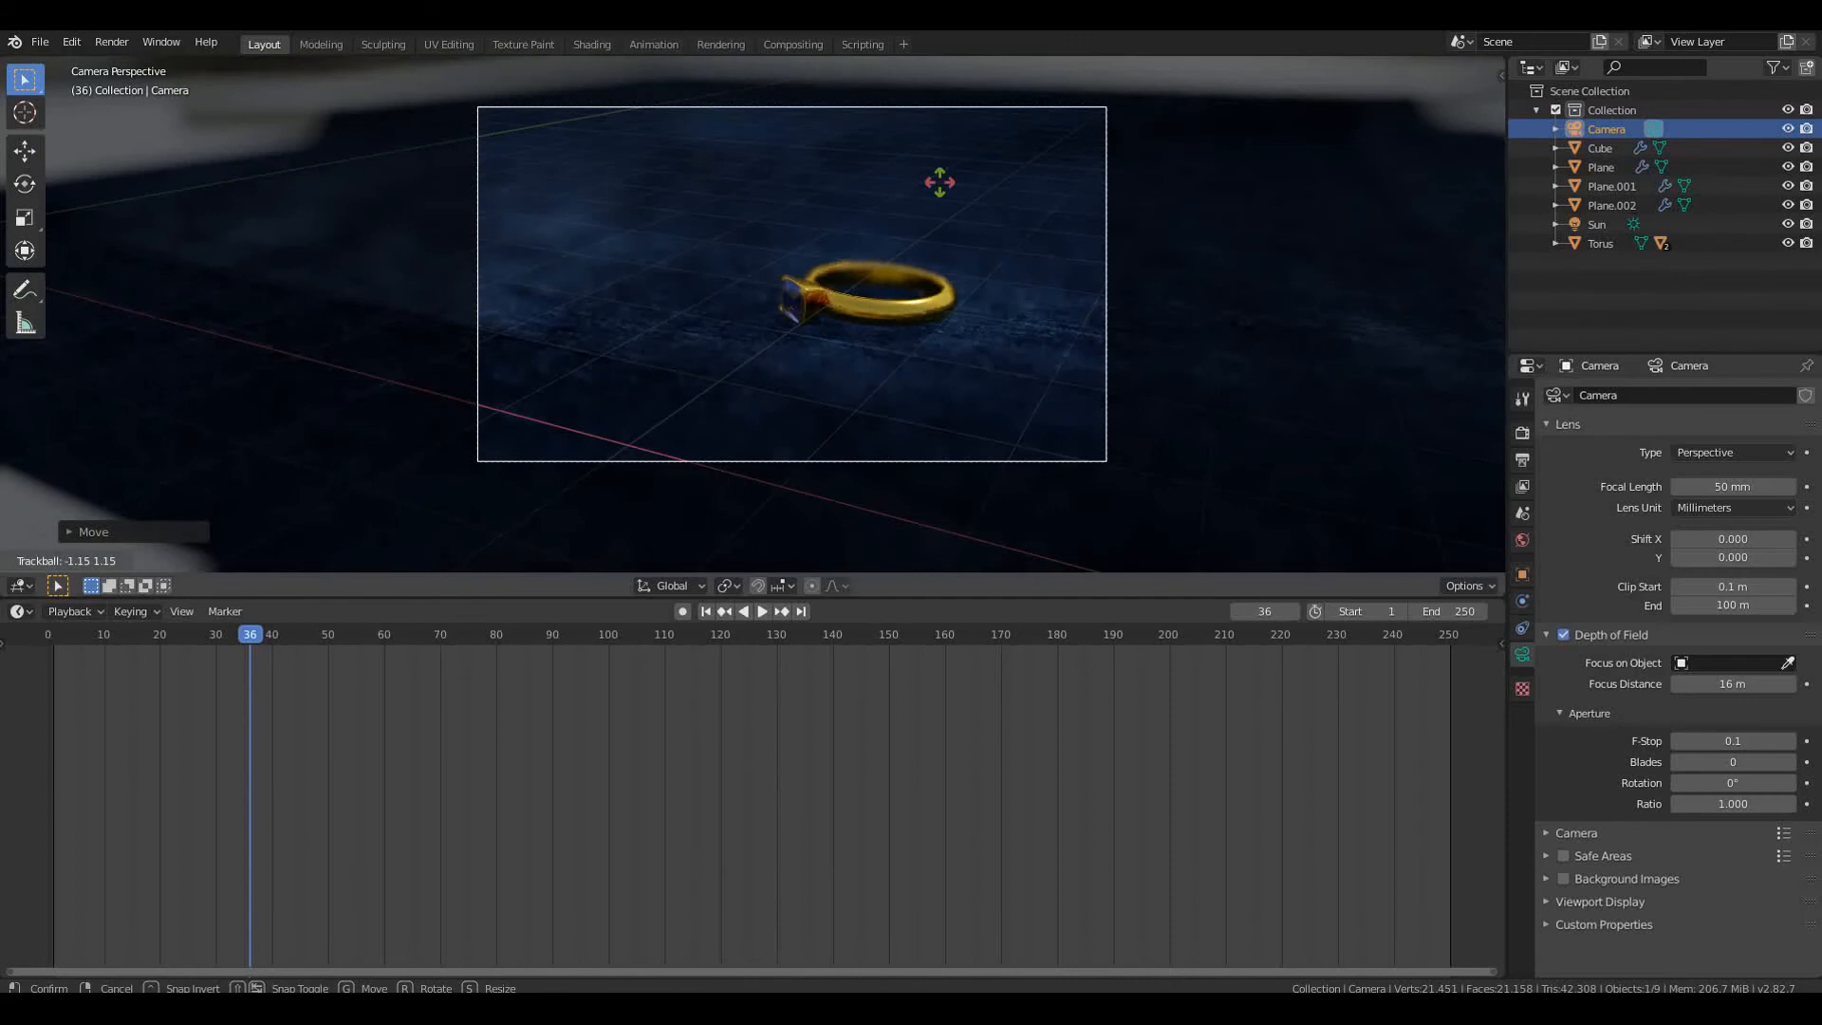
{"action": "left_click", "coordinate": [952, 206]}
Scale the ring band along the Z axis and rotate it slightly about Z
{"action": "scroll", "coordinate": [959, 211], "scroll_direction": "up", "scroll_amount": 2}
{"action": "middle_click_drag", "start_coordinate": [994, 260], "coordinate": [838, 347], "text": "shift"}
{"action": "scroll", "coordinate": [845, 353], "scroll_direction": "down", "scroll_amount": 2}
{"action": "scroll", "coordinate": [851, 355], "scroll_direction": "up", "scroll_amount": 4}
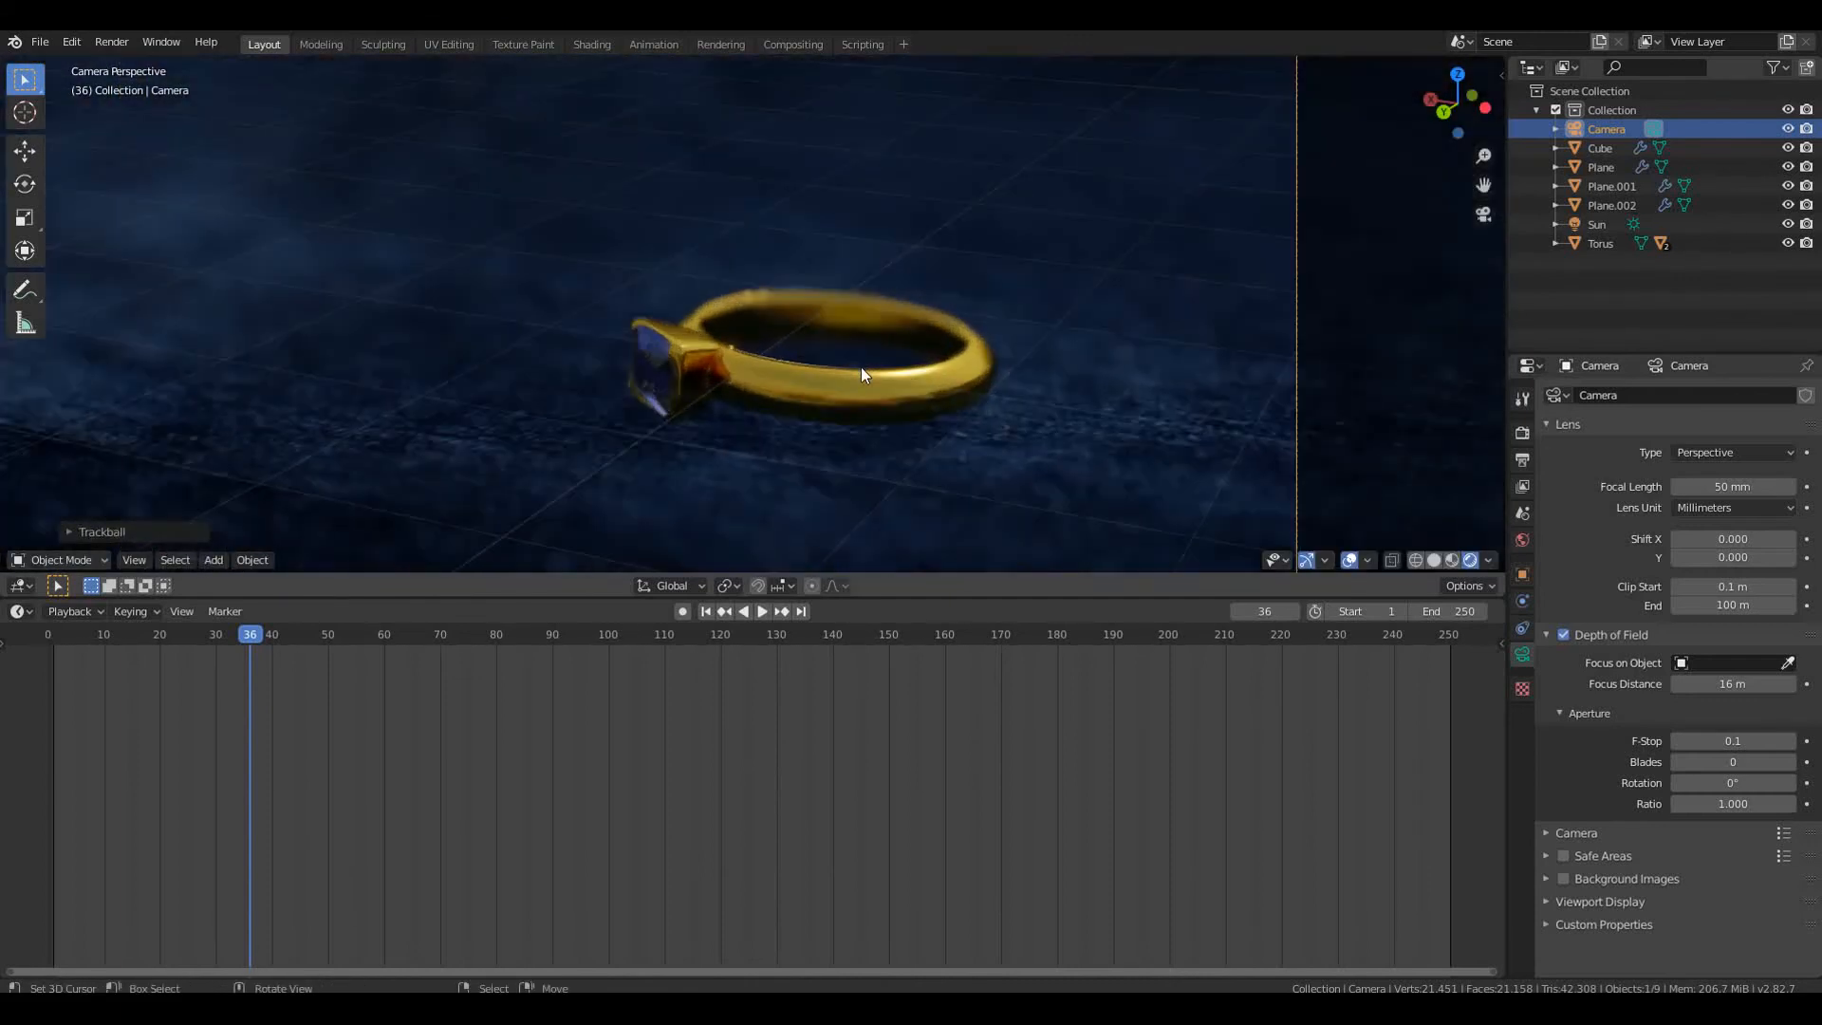
{"action": "left_click", "coordinate": [850, 389]}
{"action": "key", "text": "s"}
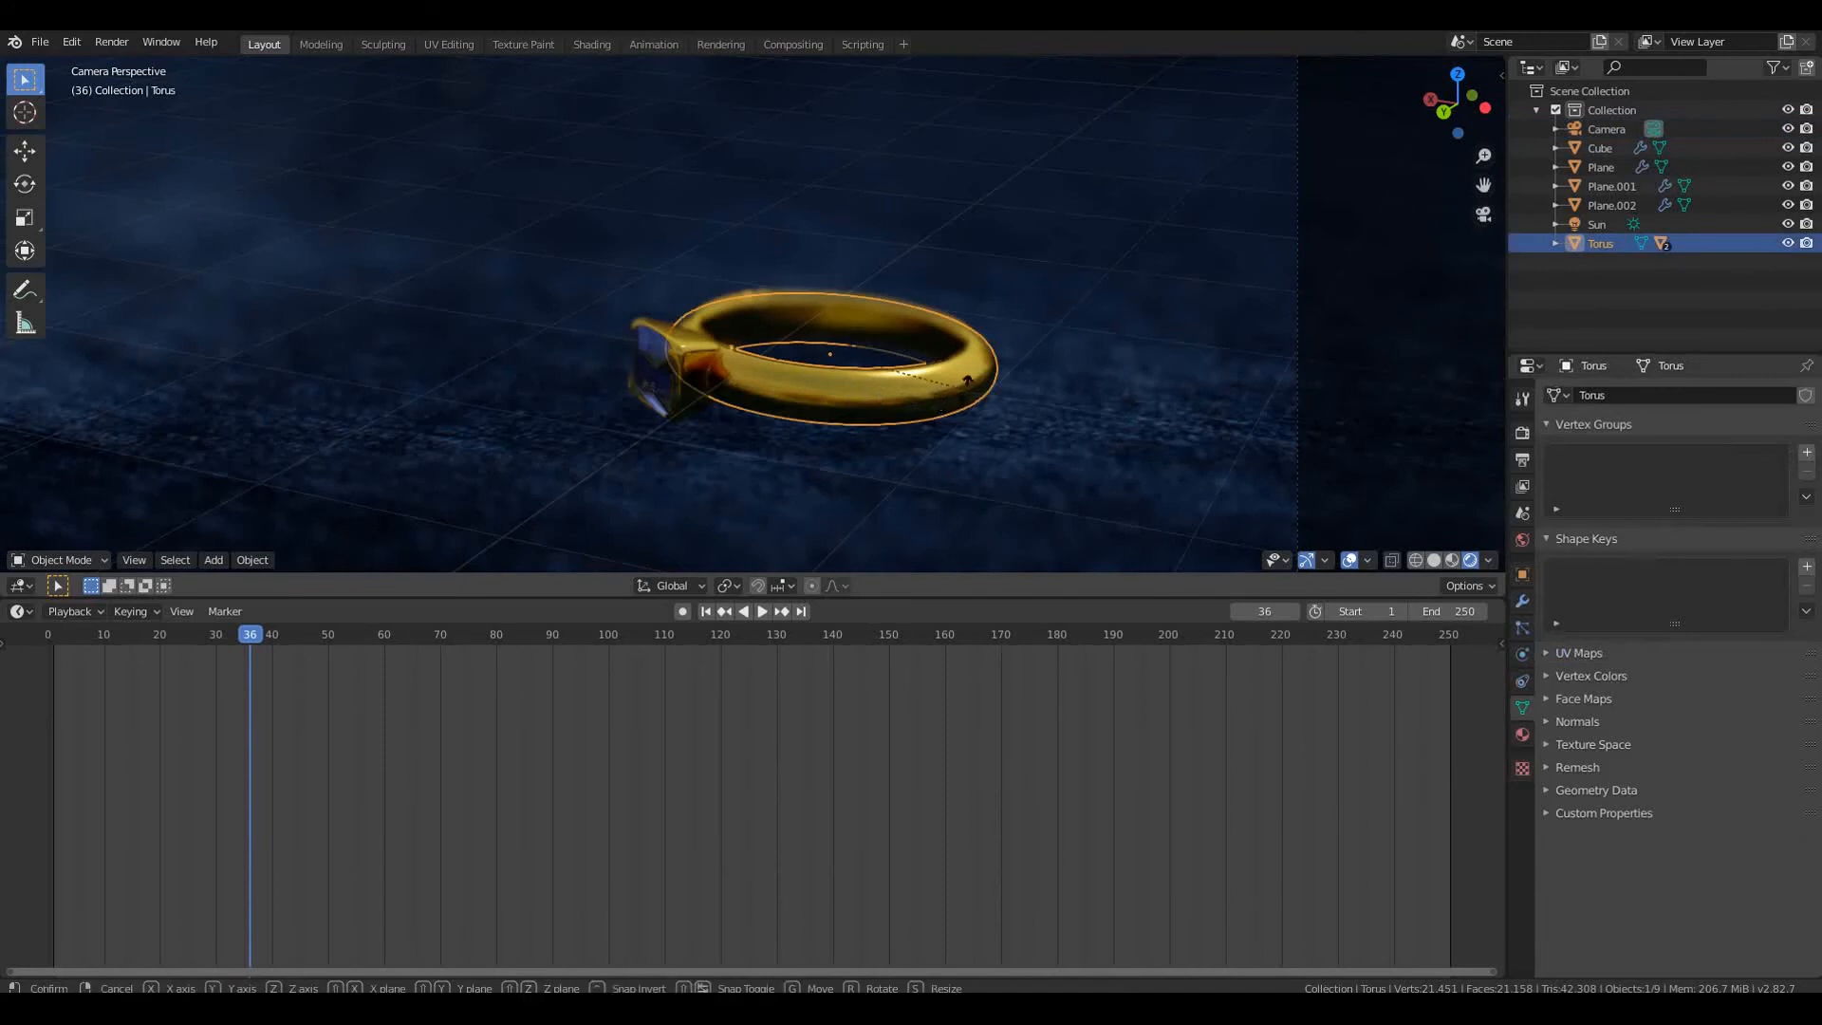
{"action": "key", "text": "z"}
{"action": "left_click", "coordinate": [972, 383]}
{"action": "key", "text": "r"}
{"action": "key", "text": "z"}
{"action": "left_click", "coordinate": [964, 379]}
{"action": "scroll", "coordinate": [966, 398], "scroll_direction": "down", "scroll_amount": 3}
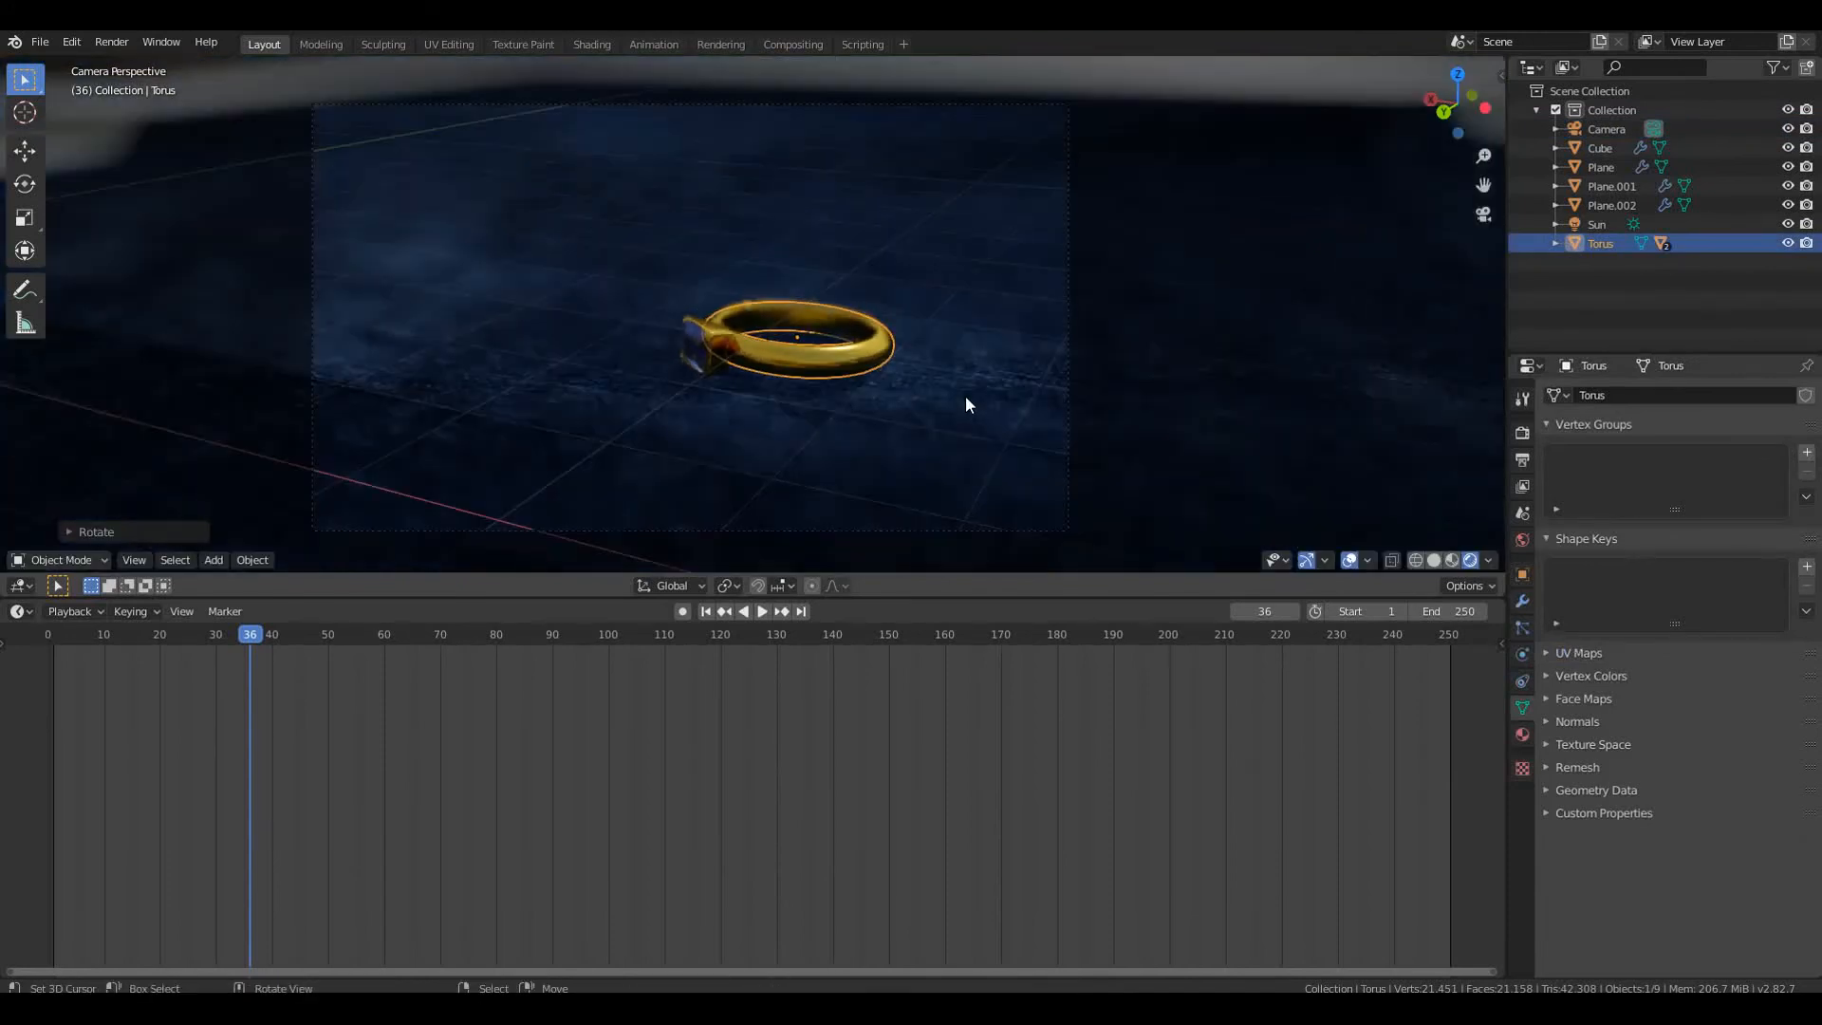
{"action": "scroll", "coordinate": [972, 390], "scroll_direction": "up", "scroll_amount": 4}
{"action": "scroll", "coordinate": [972, 389], "scroll_direction": "down", "scroll_amount": 4}
Select the camera and set its depth of field F-Stop to 0.15
{"action": "left_click", "coordinate": [1065, 369]}
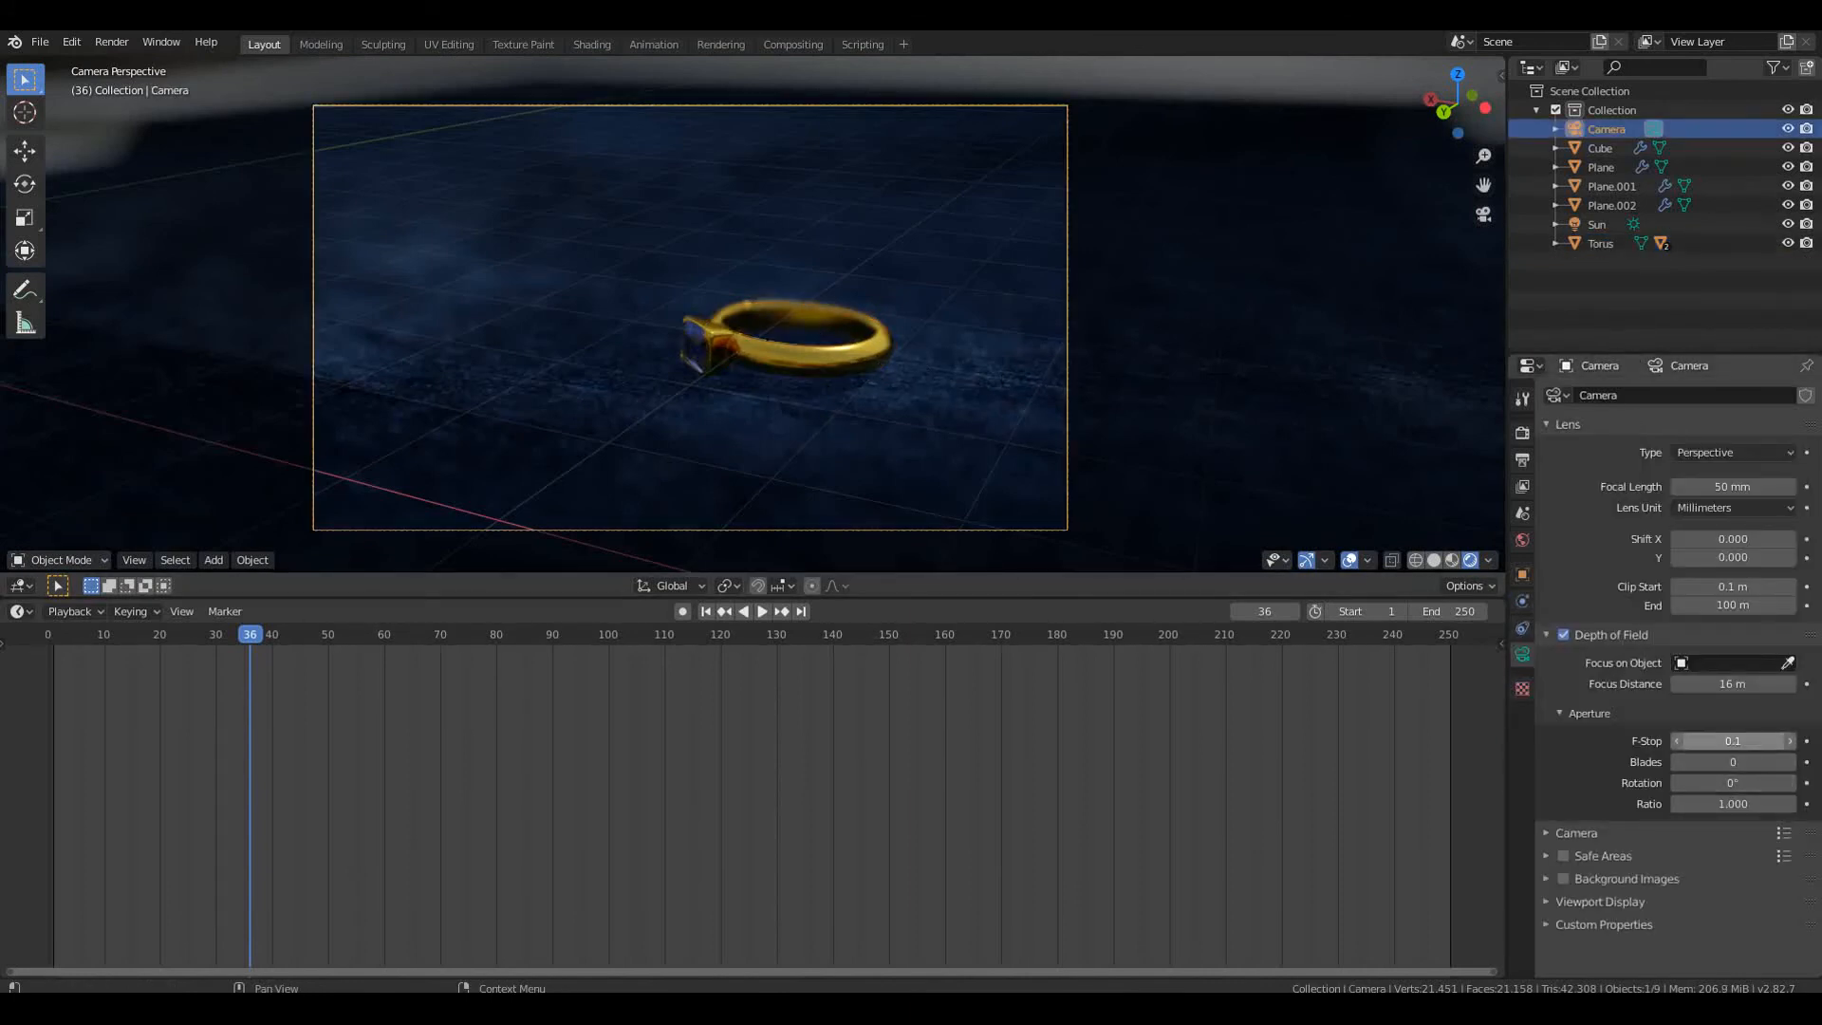
{"action": "mouse_move", "coordinate": [1733, 742]}
{"action": "left_mouse_down"}
{"action": "mouse_move", "coordinate": [1705, 741]}
{"action": "mouse_move", "coordinate": [1722, 742]}
{"action": "left_mouse_up"}
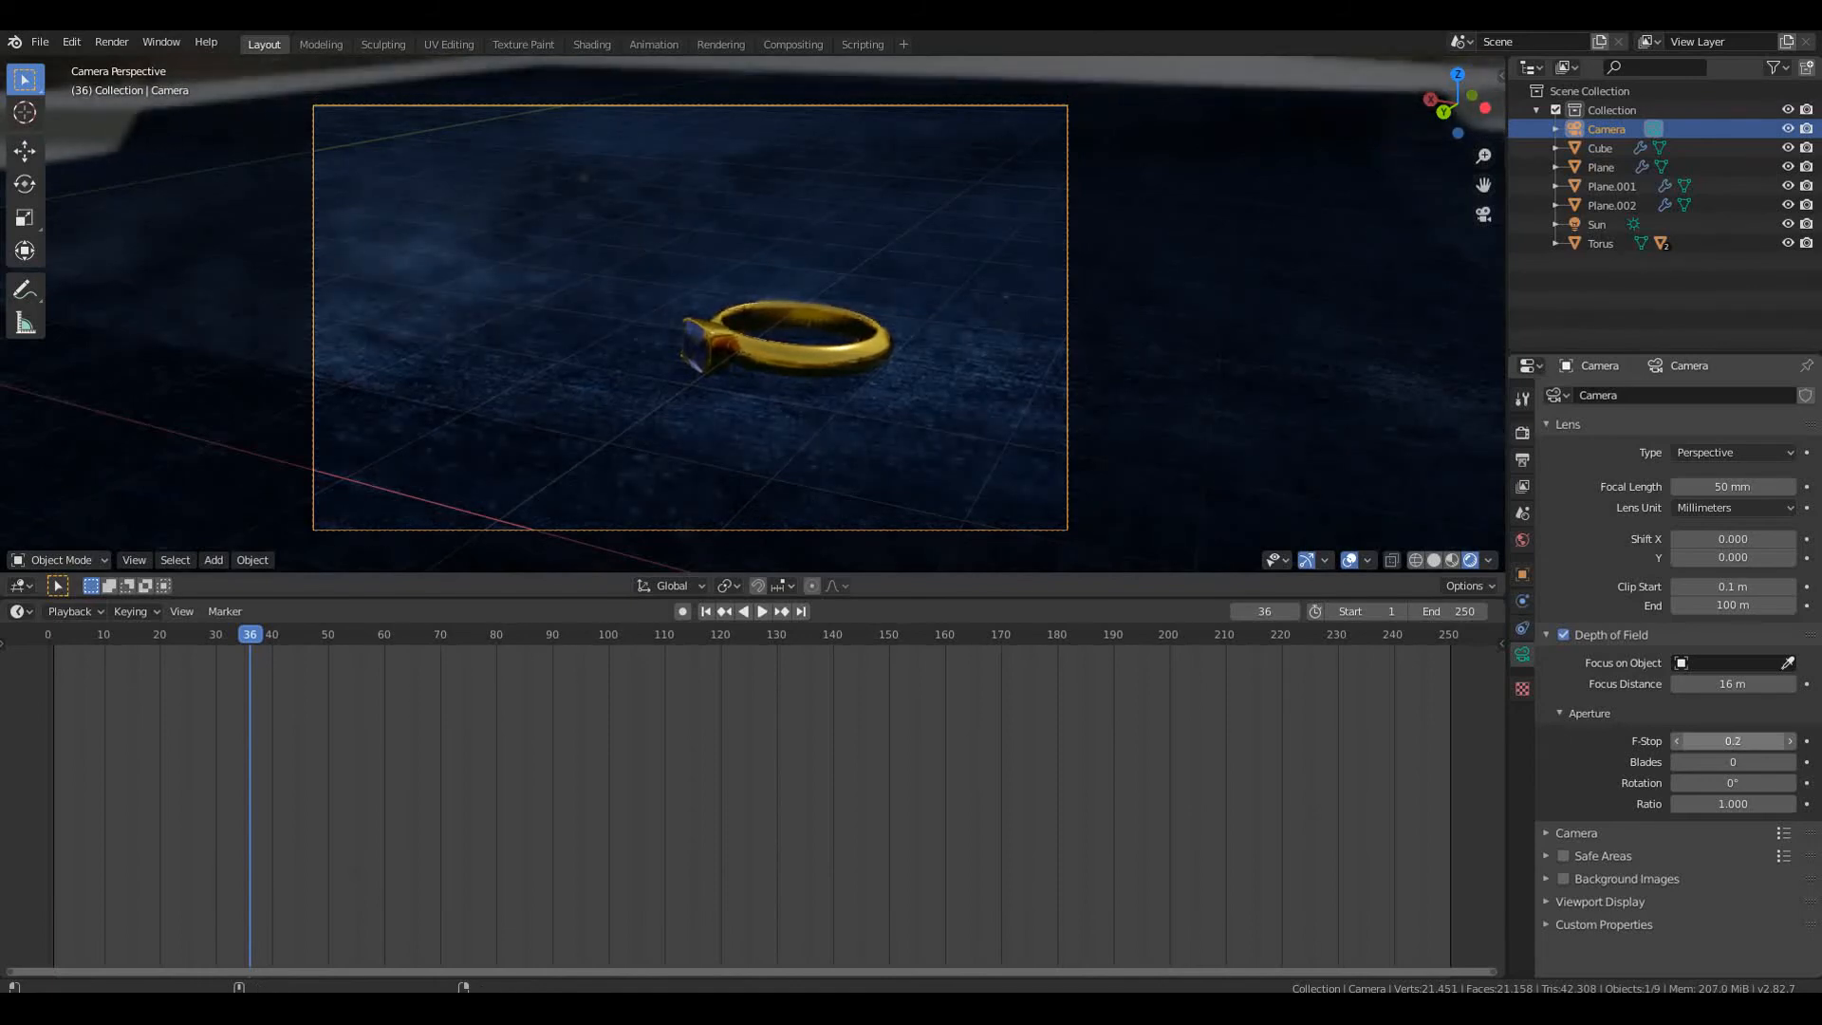
{"action": "left_click_drag", "start_coordinate": [1722, 742], "coordinate": [1724, 741]}
{"action": "left_click", "coordinate": [1741, 741]}
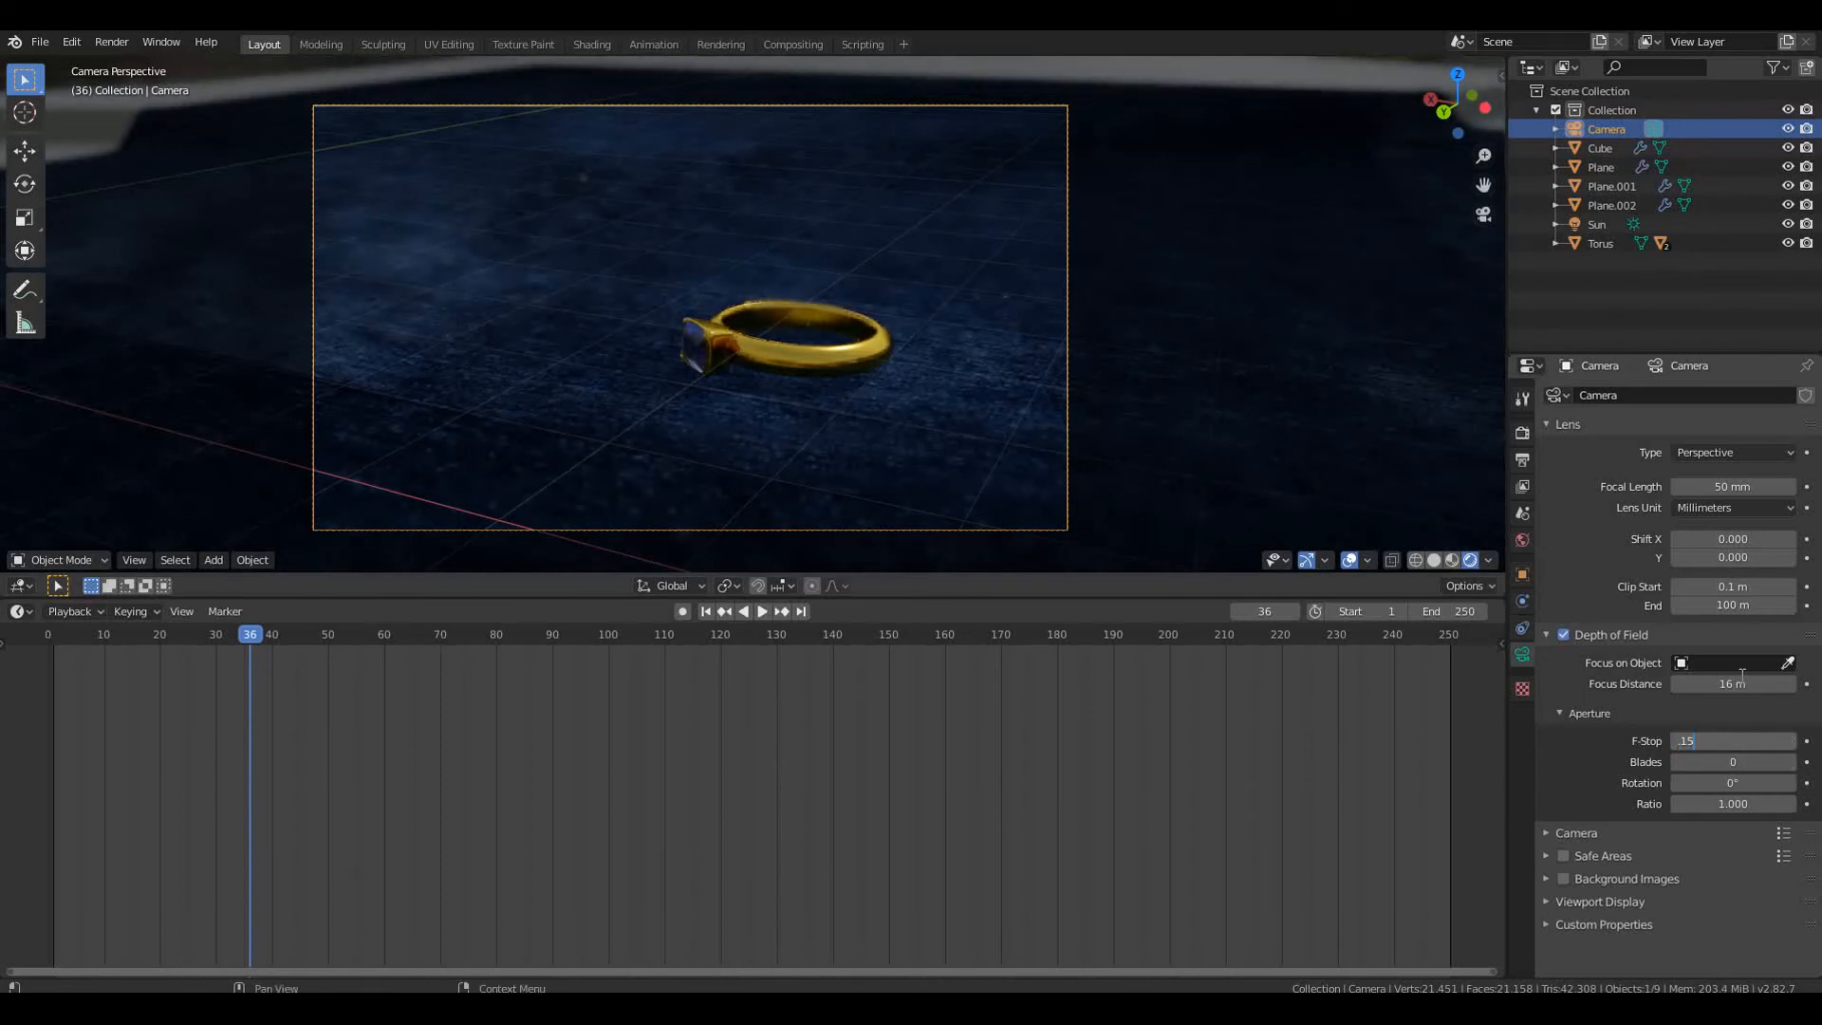
{"action": "key", "text": "Return"}
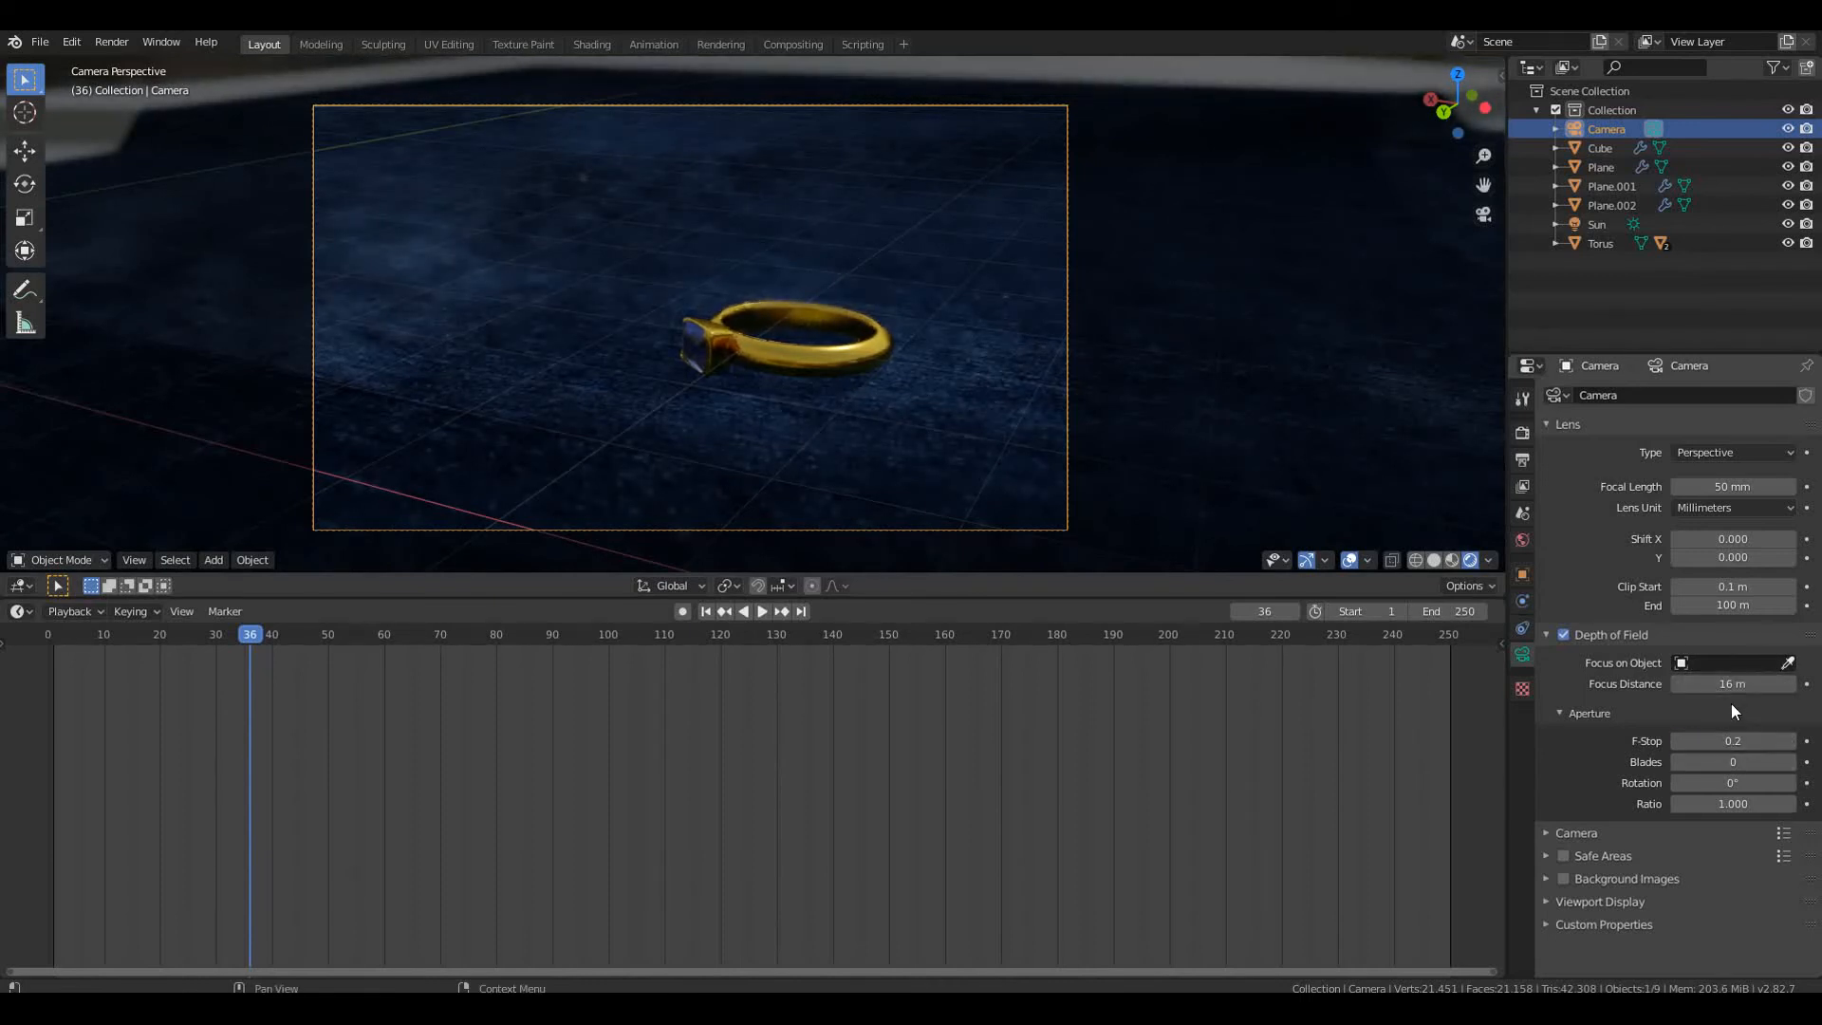
Adjust the camera's focus distance to about 15 m, comparing nearer and farther focus on the ring
{"action": "left_click_drag", "start_coordinate": [1731, 688], "coordinate": [1732, 688]}
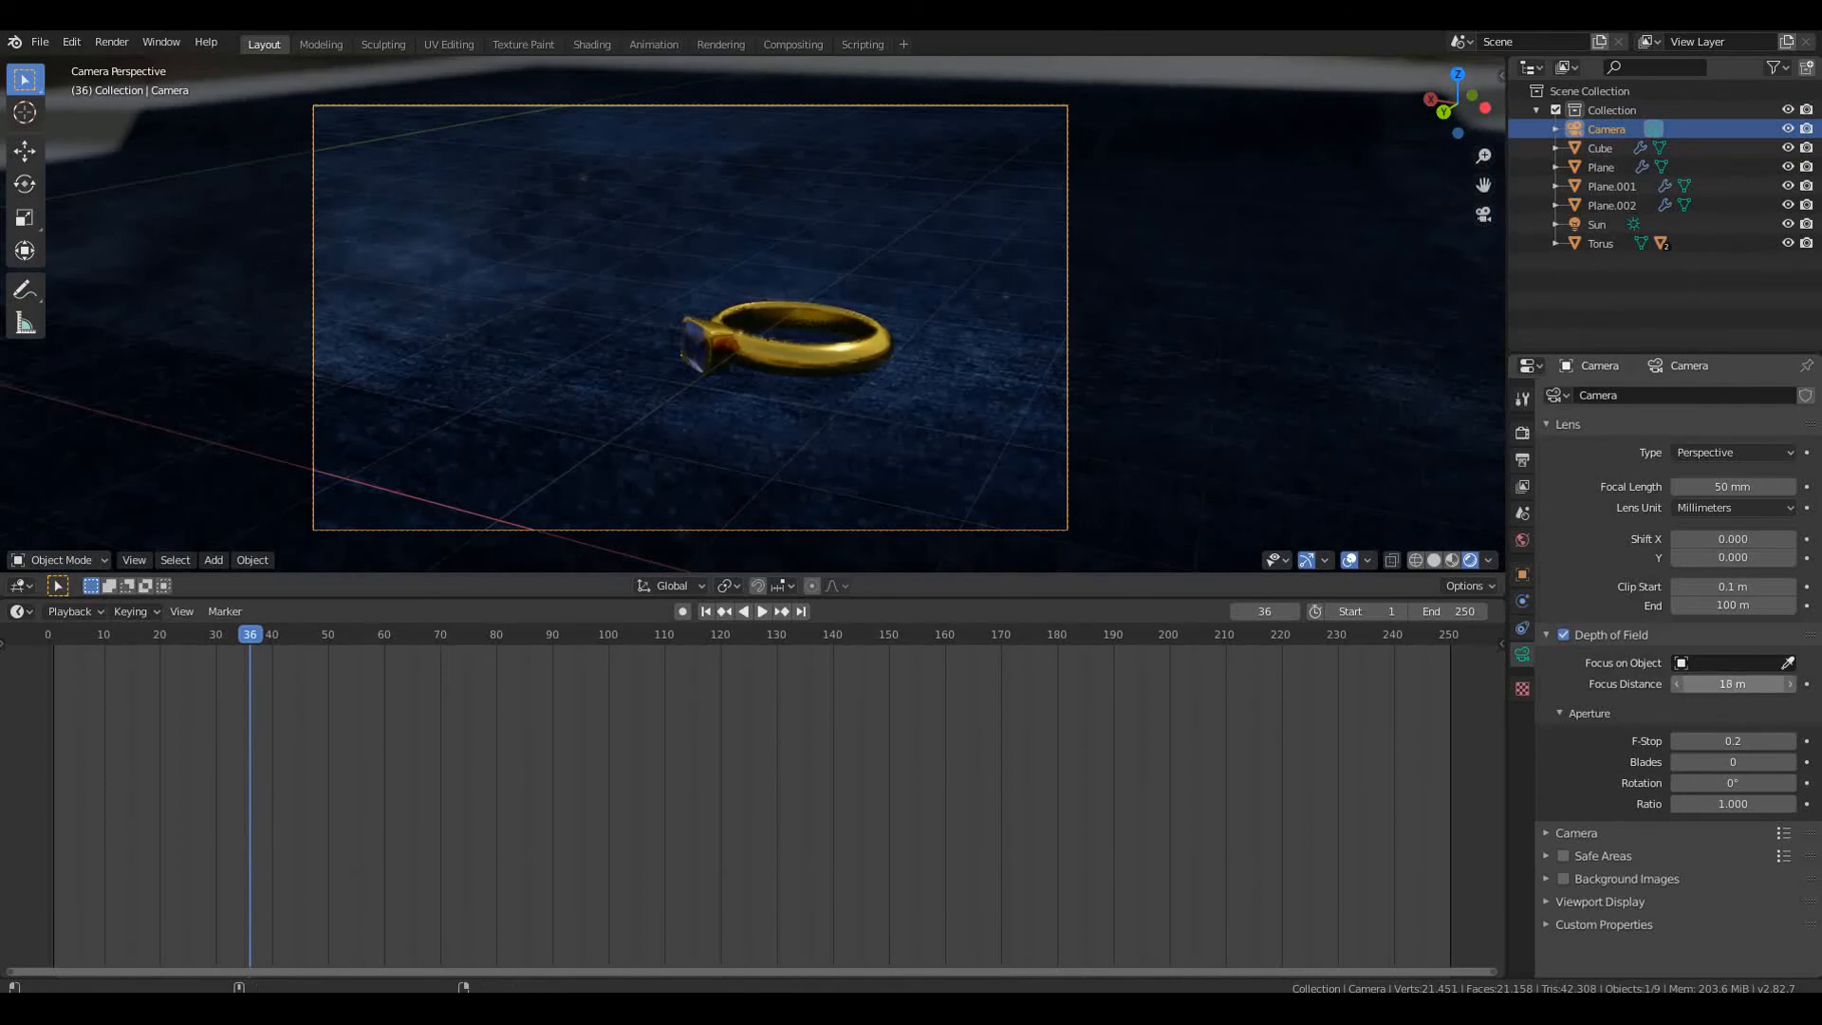
{"action": "left_click_drag", "start_coordinate": [1732, 683], "coordinate": [1723, 683]}
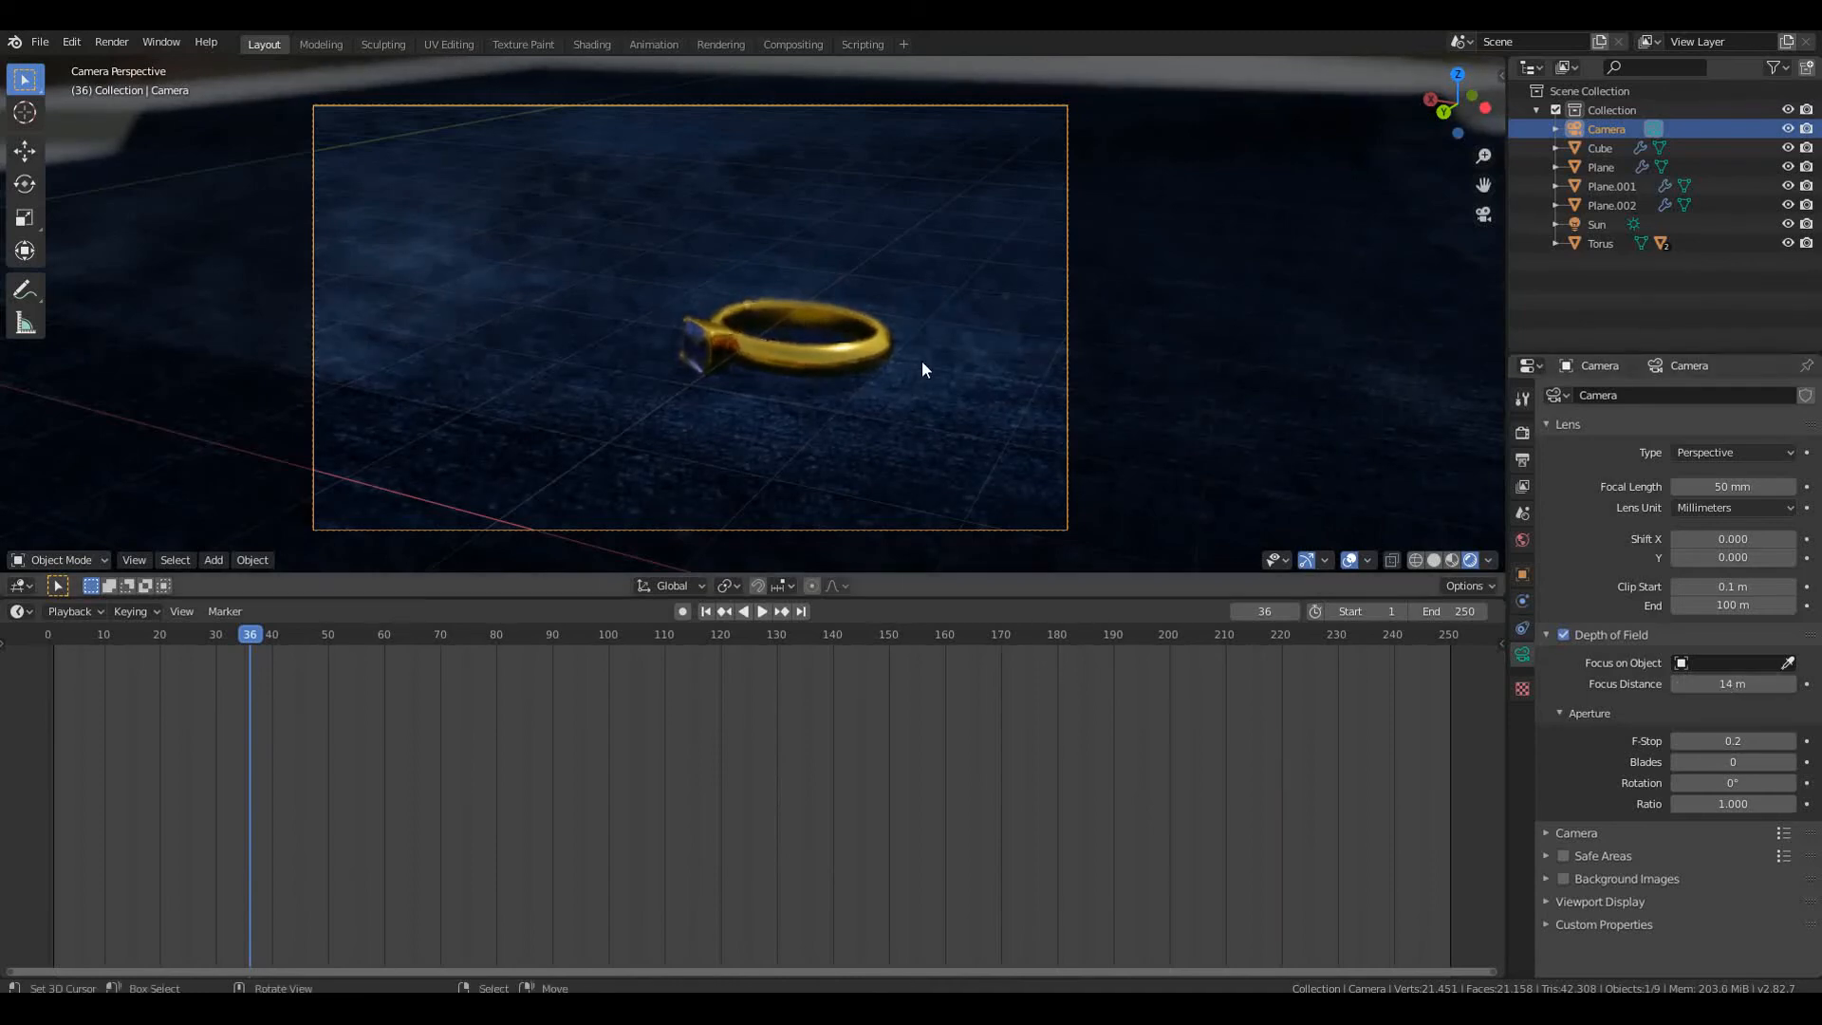
{"action": "scroll", "coordinate": [972, 362], "scroll_direction": "up", "scroll_amount": 6}
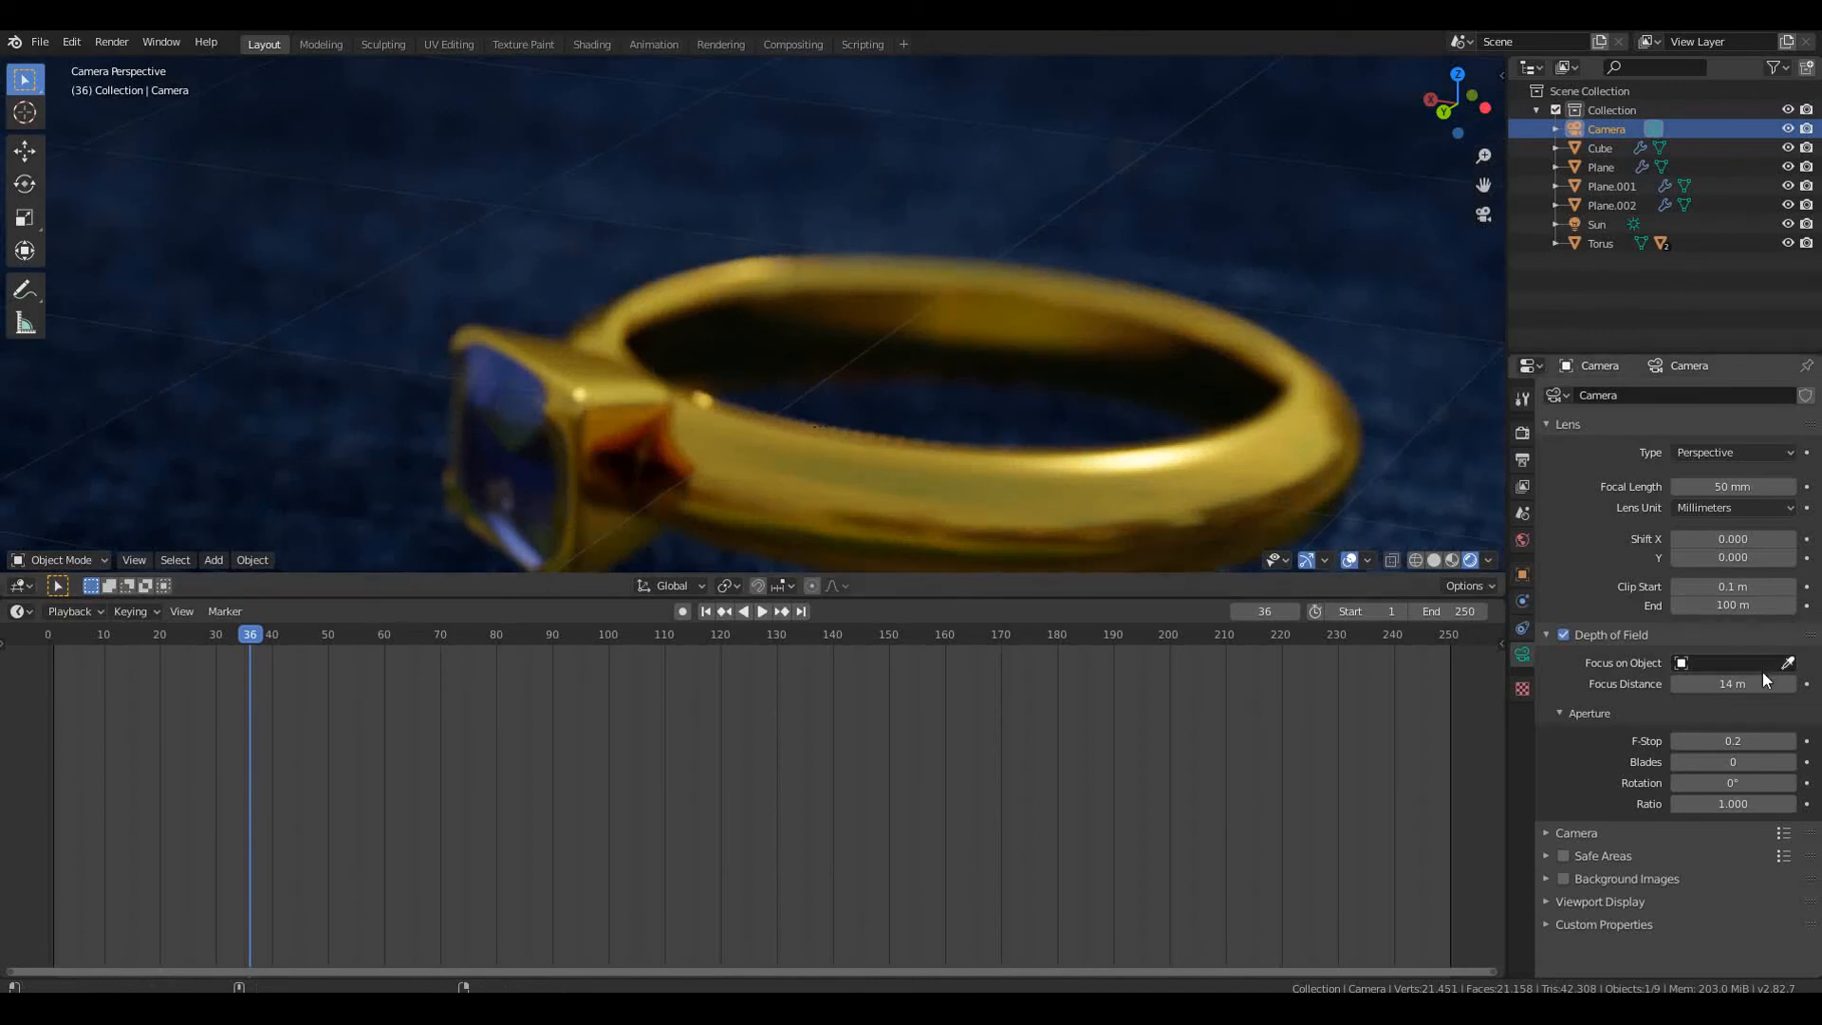
{"action": "left_click_drag", "start_coordinate": [1763, 676], "coordinate": [1764, 676]}
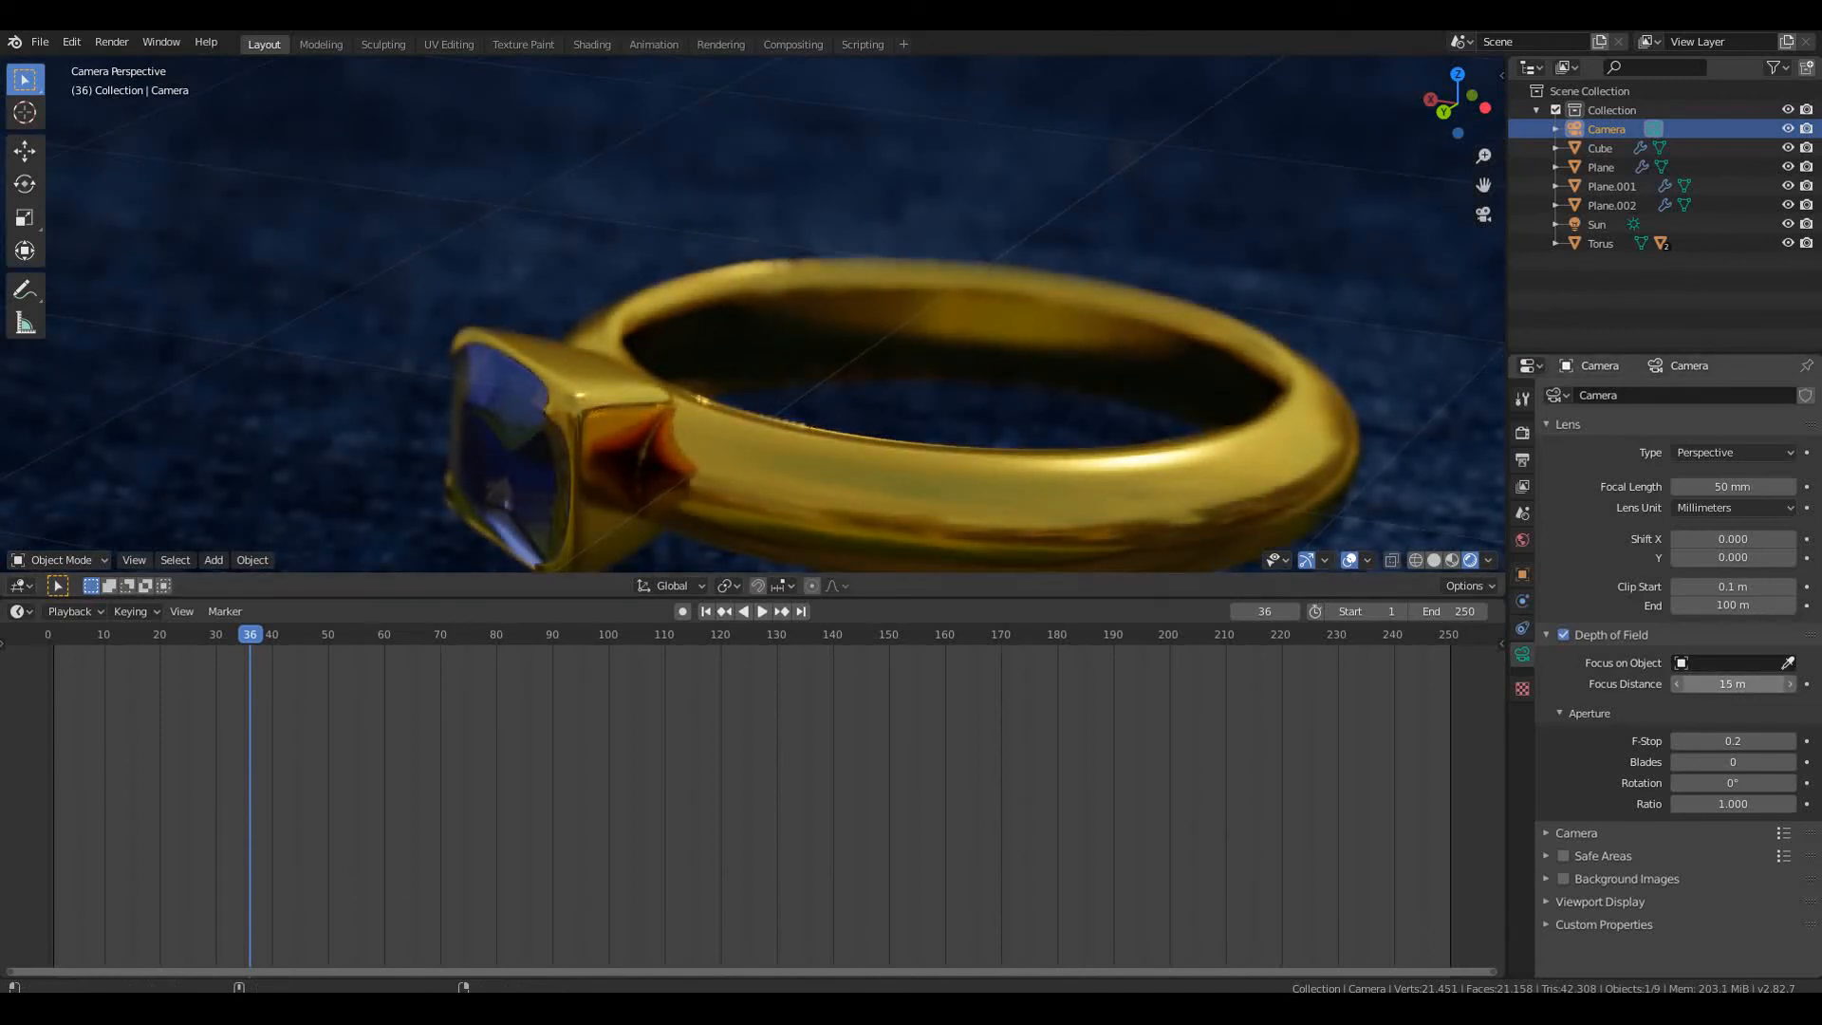
{"action": "scroll", "coordinate": [727, 332], "scroll_direction": "down", "scroll_amount": 6}
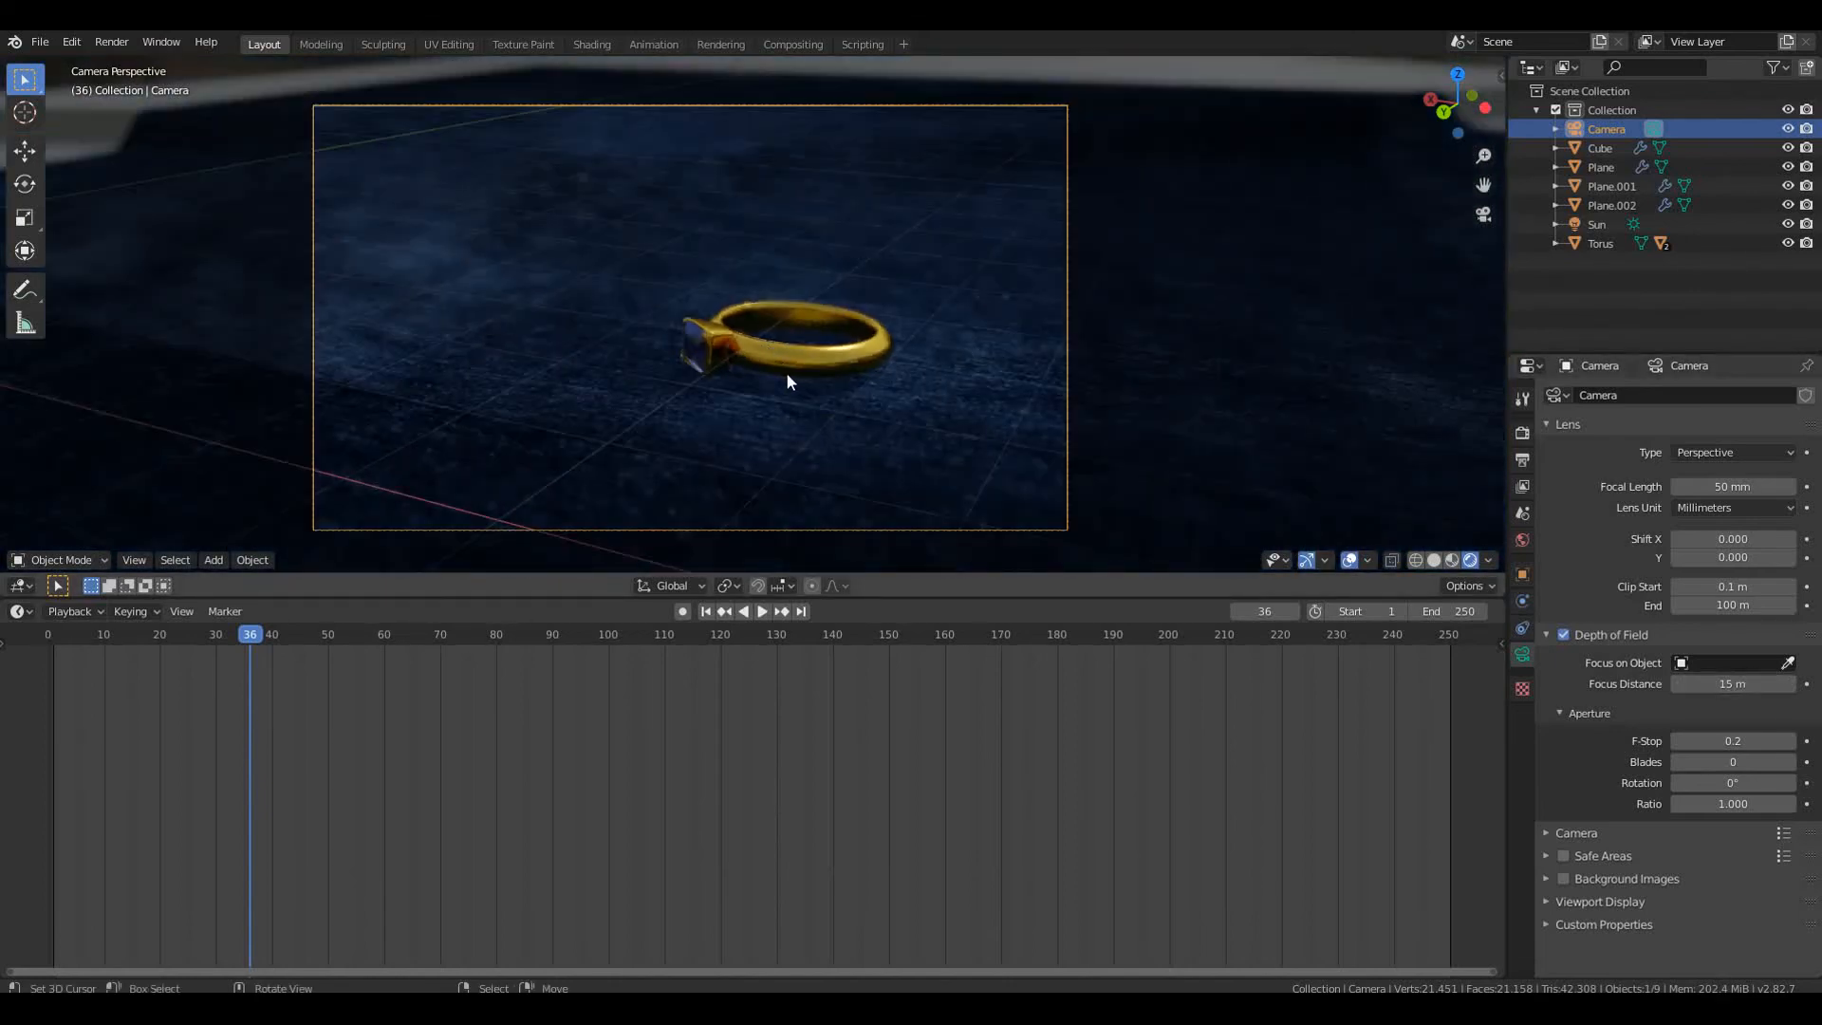
Move the ring about 1.27 m along the global Y axis, closer to the camera
{"action": "left_click", "coordinate": [790, 369]}
{"action": "key", "text": "g"}
{"action": "key", "text": "y"}
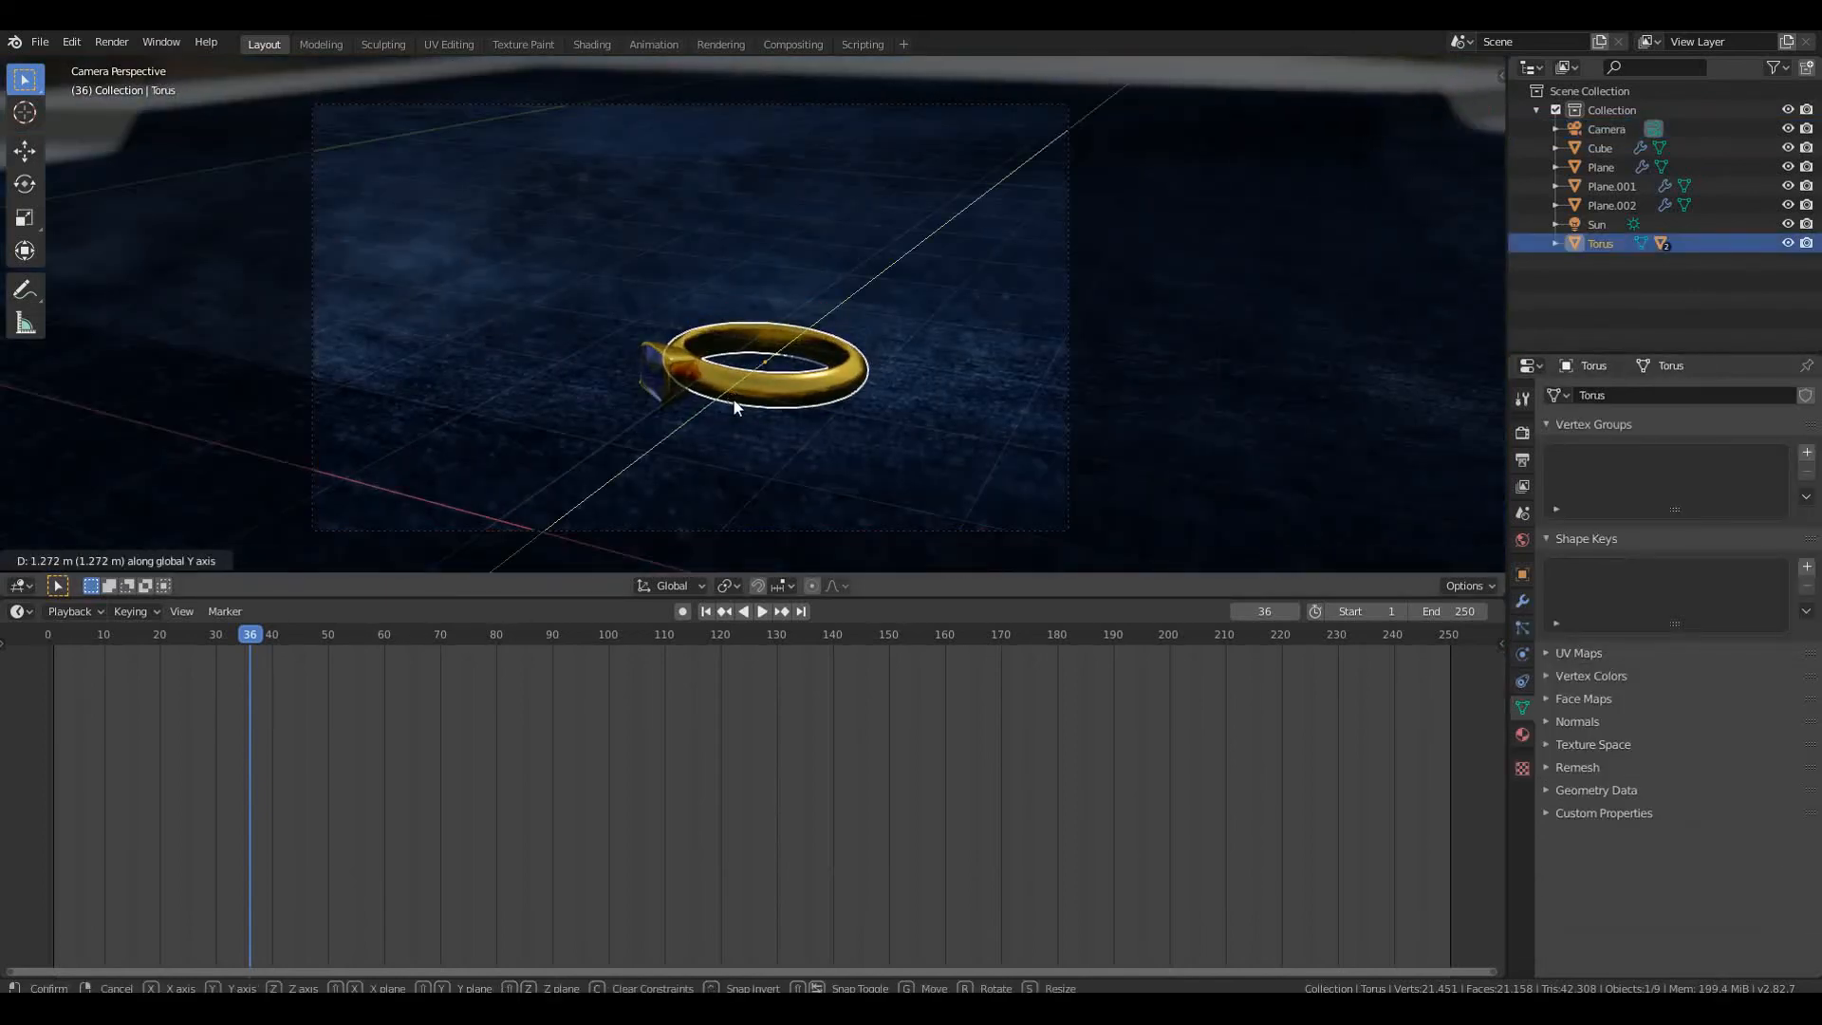
{"action": "left_click", "coordinate": [736, 399]}
{"action": "scroll", "coordinate": [788, 408], "scroll_direction": "up", "scroll_amount": 4}
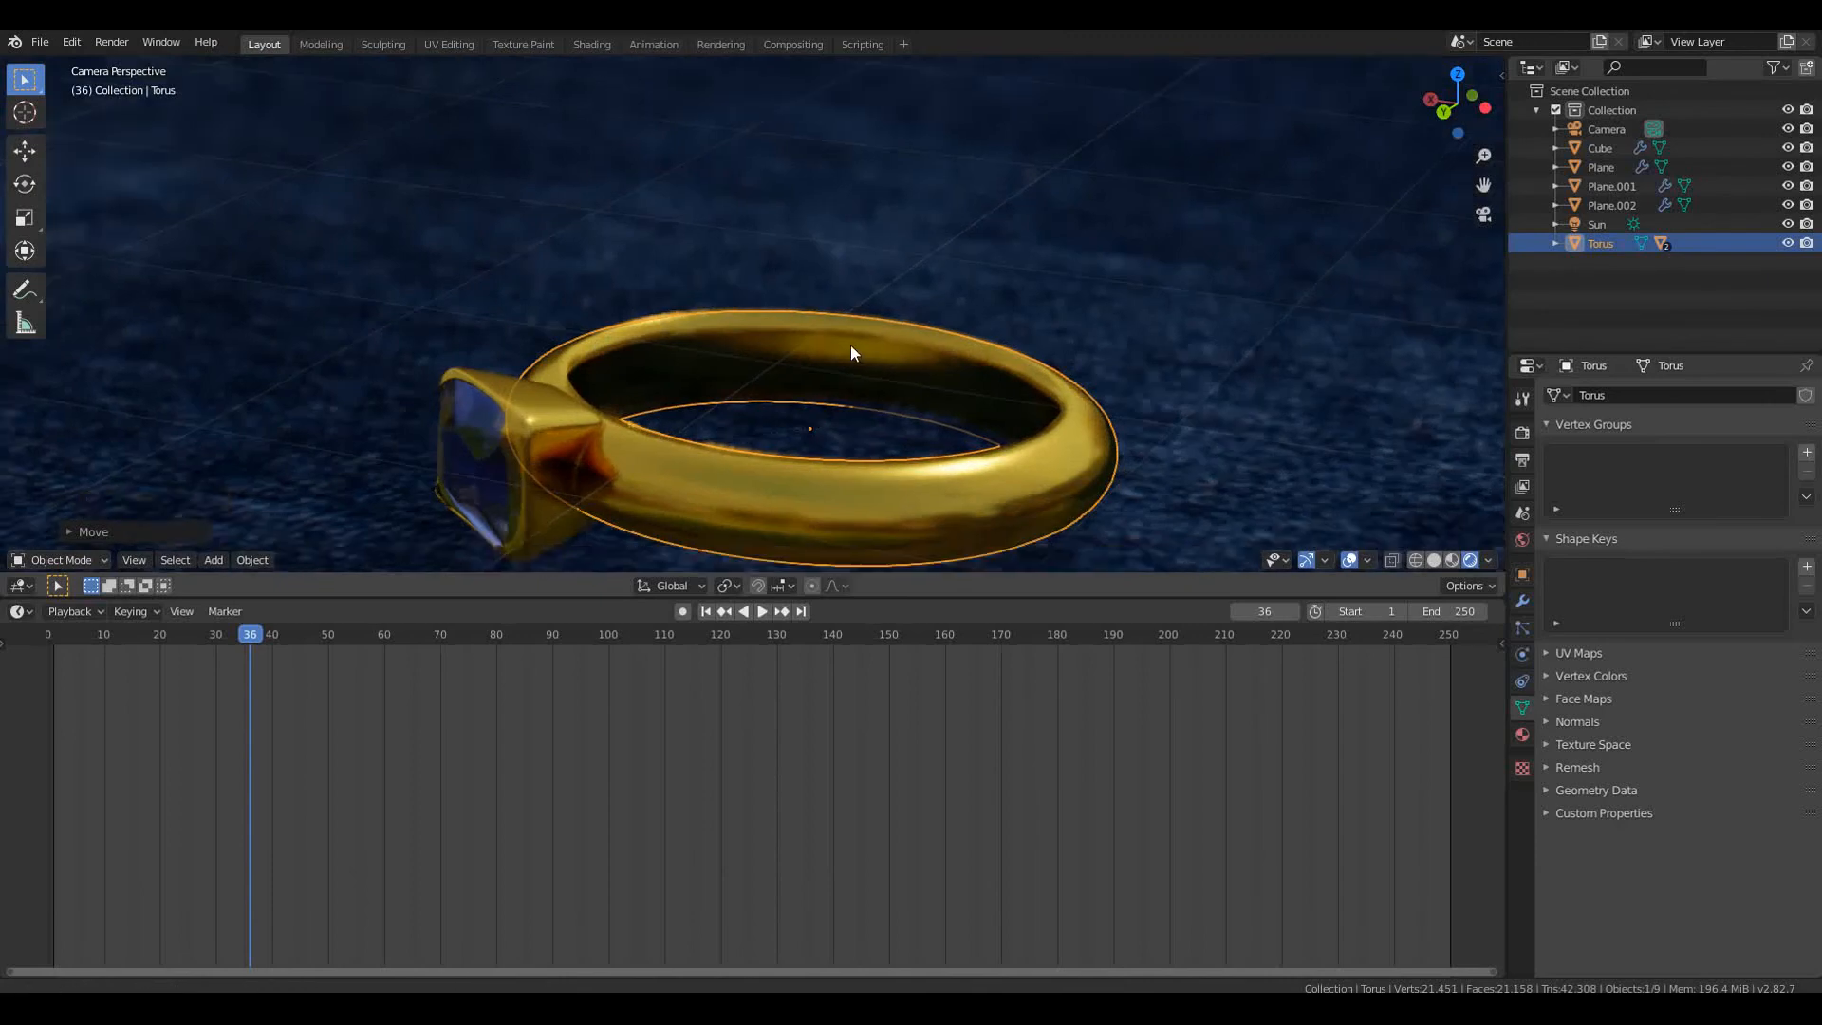
{"action": "middle_click_drag", "start_coordinate": [851, 353], "coordinate": [867, 289], "text": "shift"}
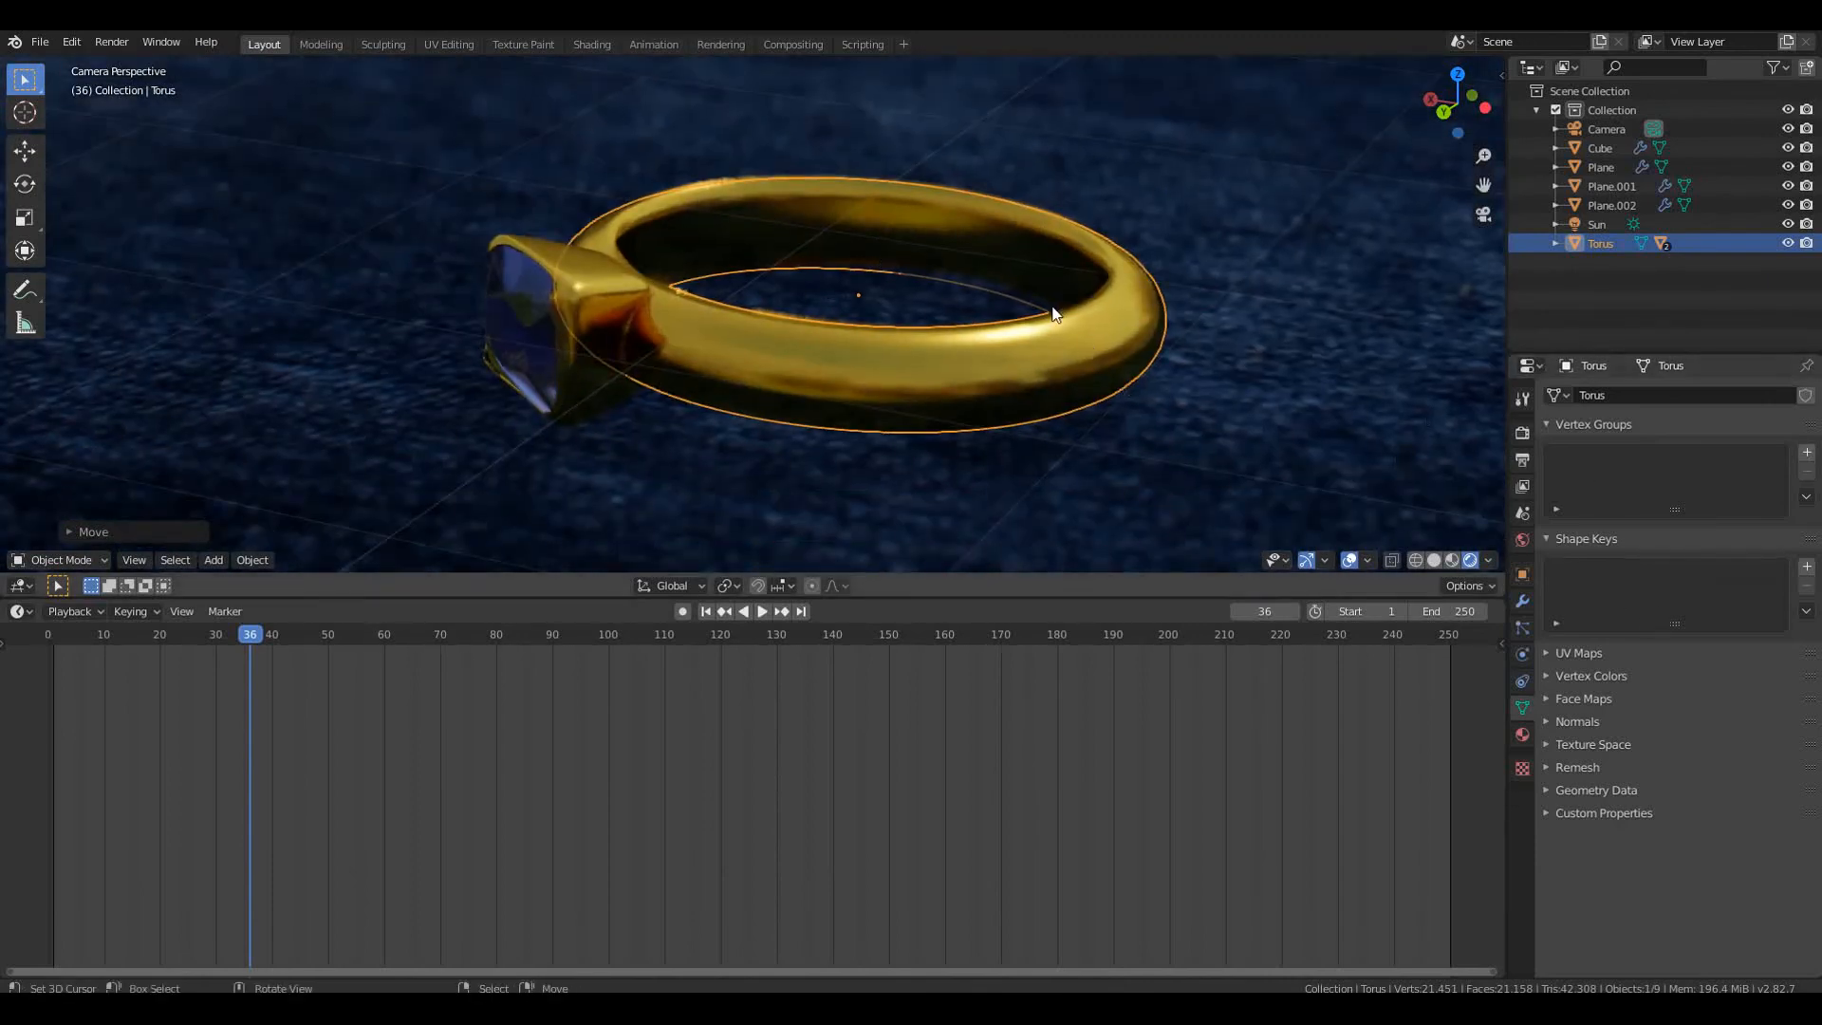
{"action": "scroll", "coordinate": [1171, 300], "scroll_direction": "down", "scroll_amount": 3}
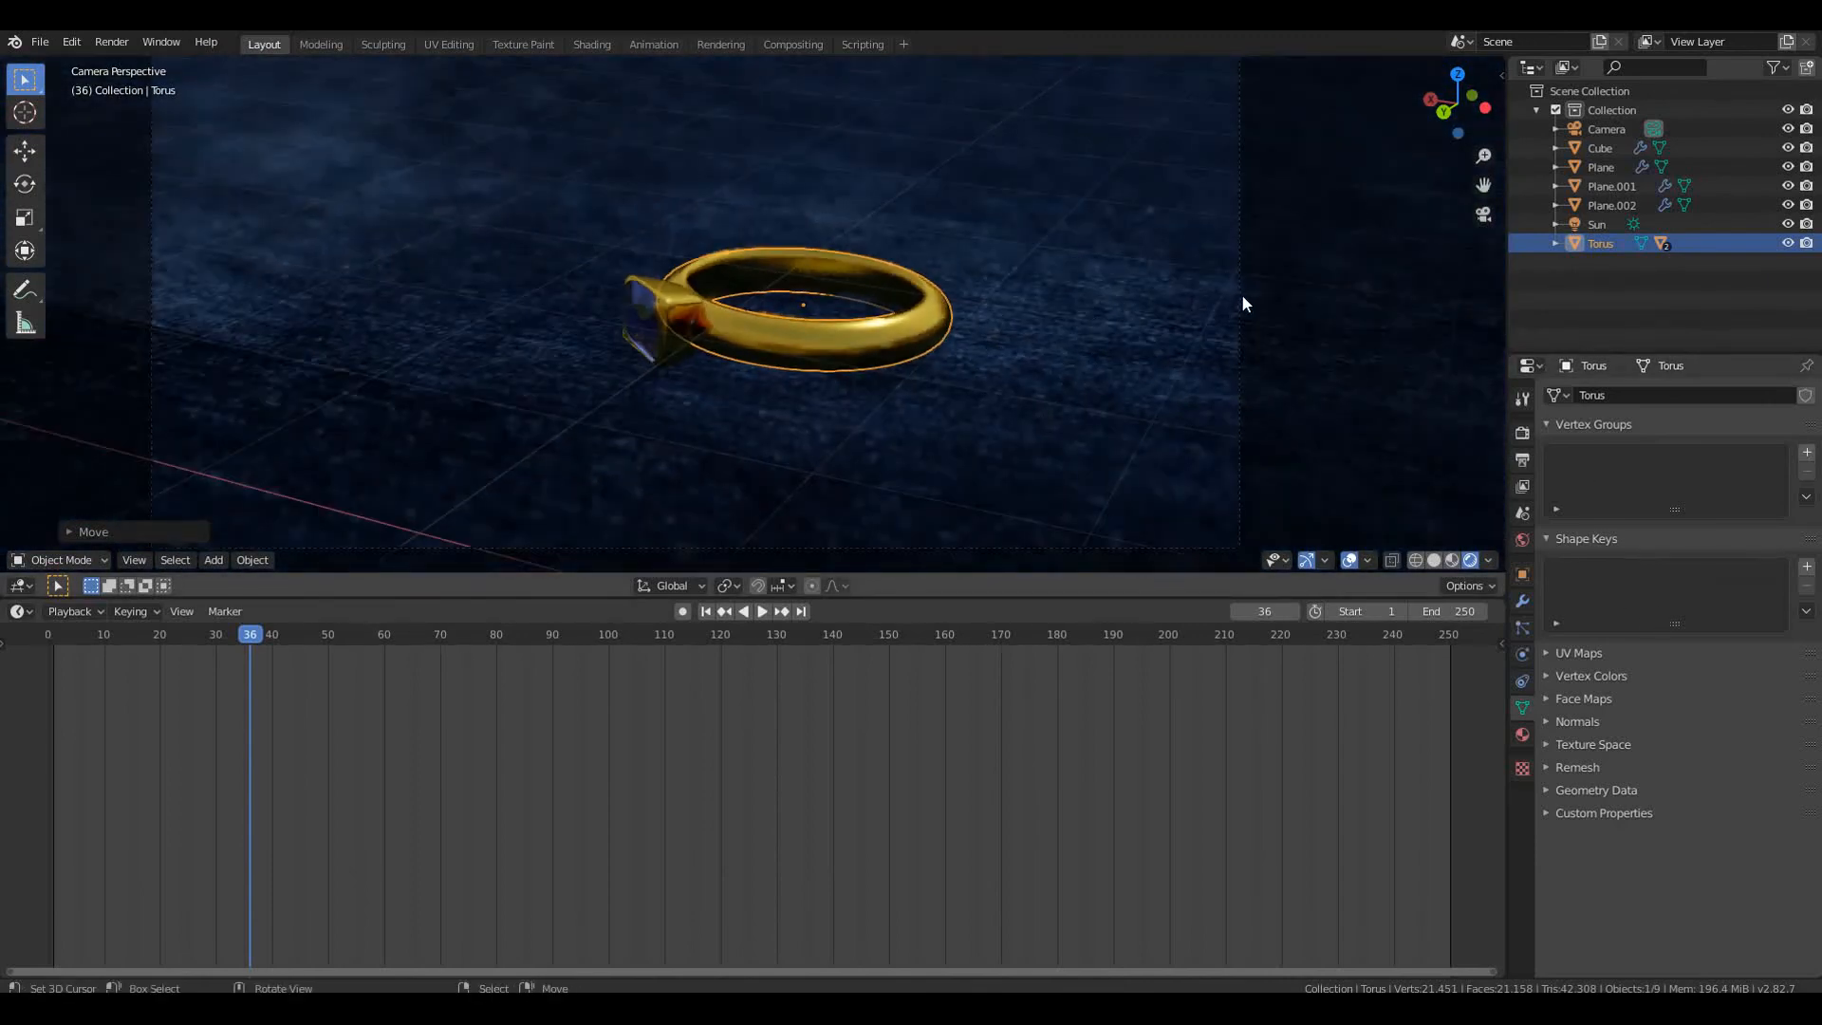
Select the camera and refocus it on the moved ring with a focus distance of about 14 m
{"action": "left_click", "coordinate": [1241, 296]}
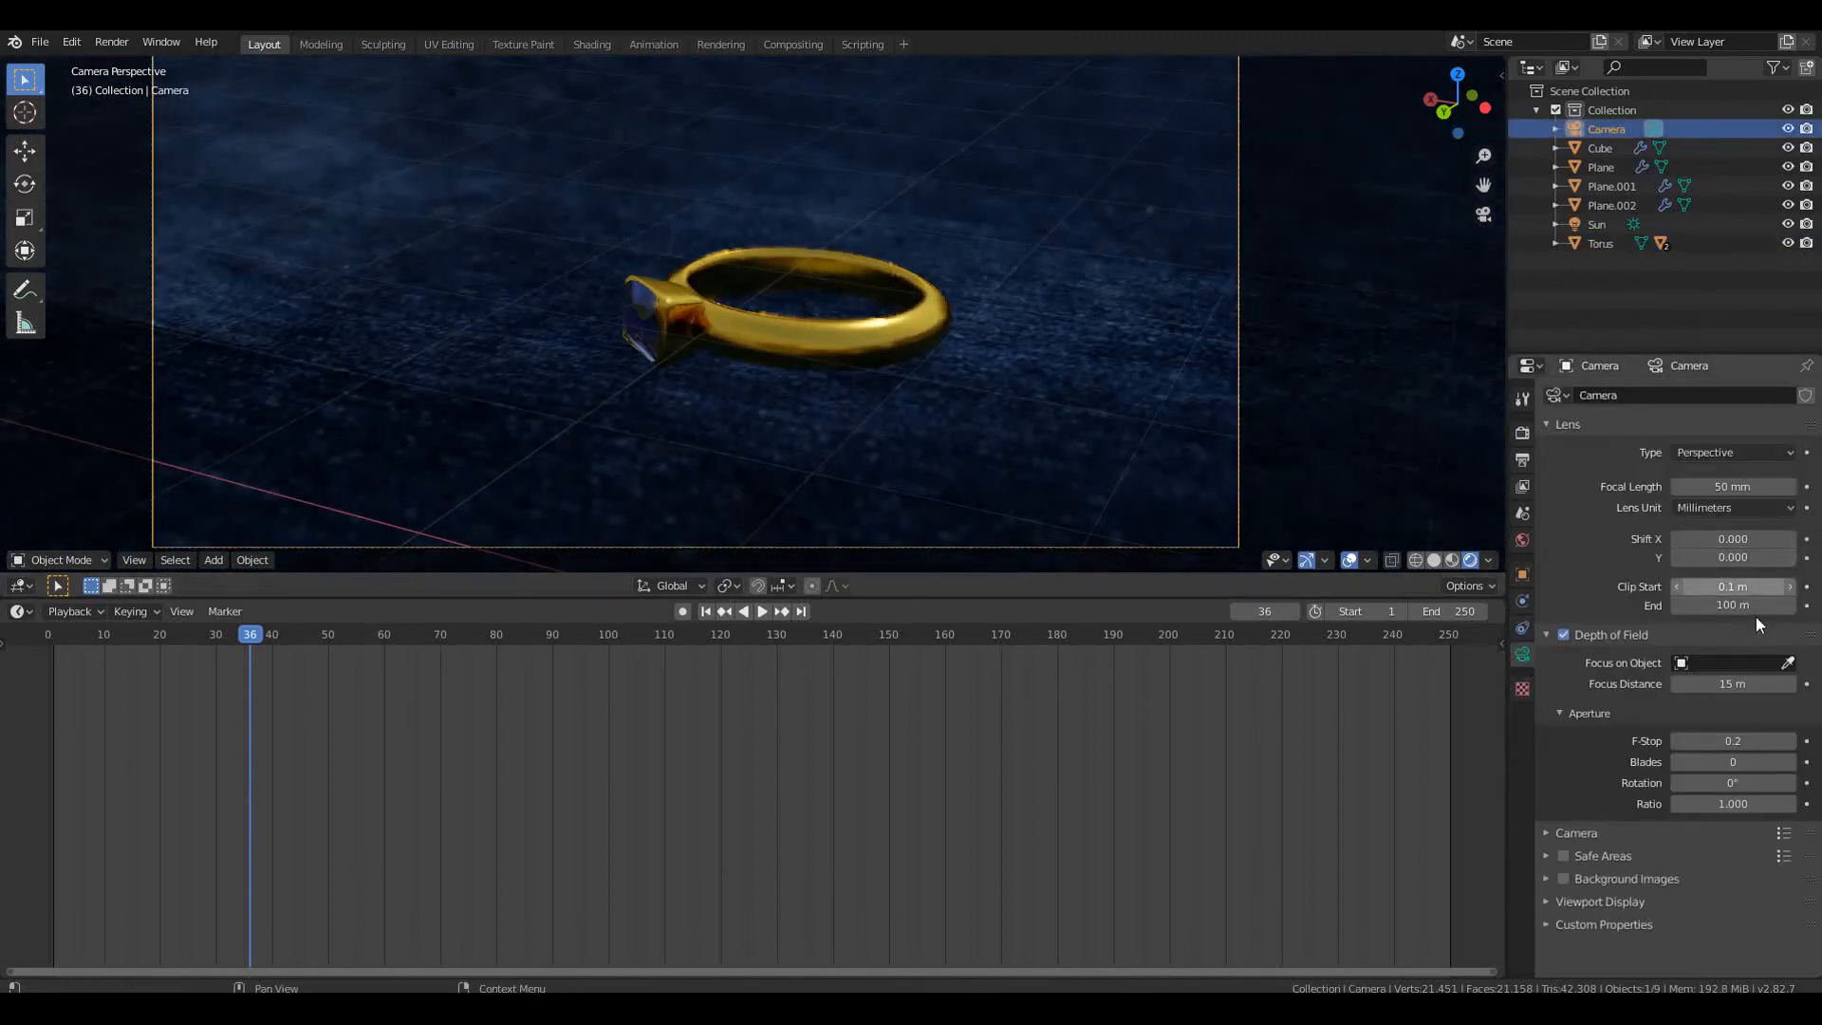
{"action": "left_click_drag", "start_coordinate": [1739, 684], "coordinate": [1735, 683]}
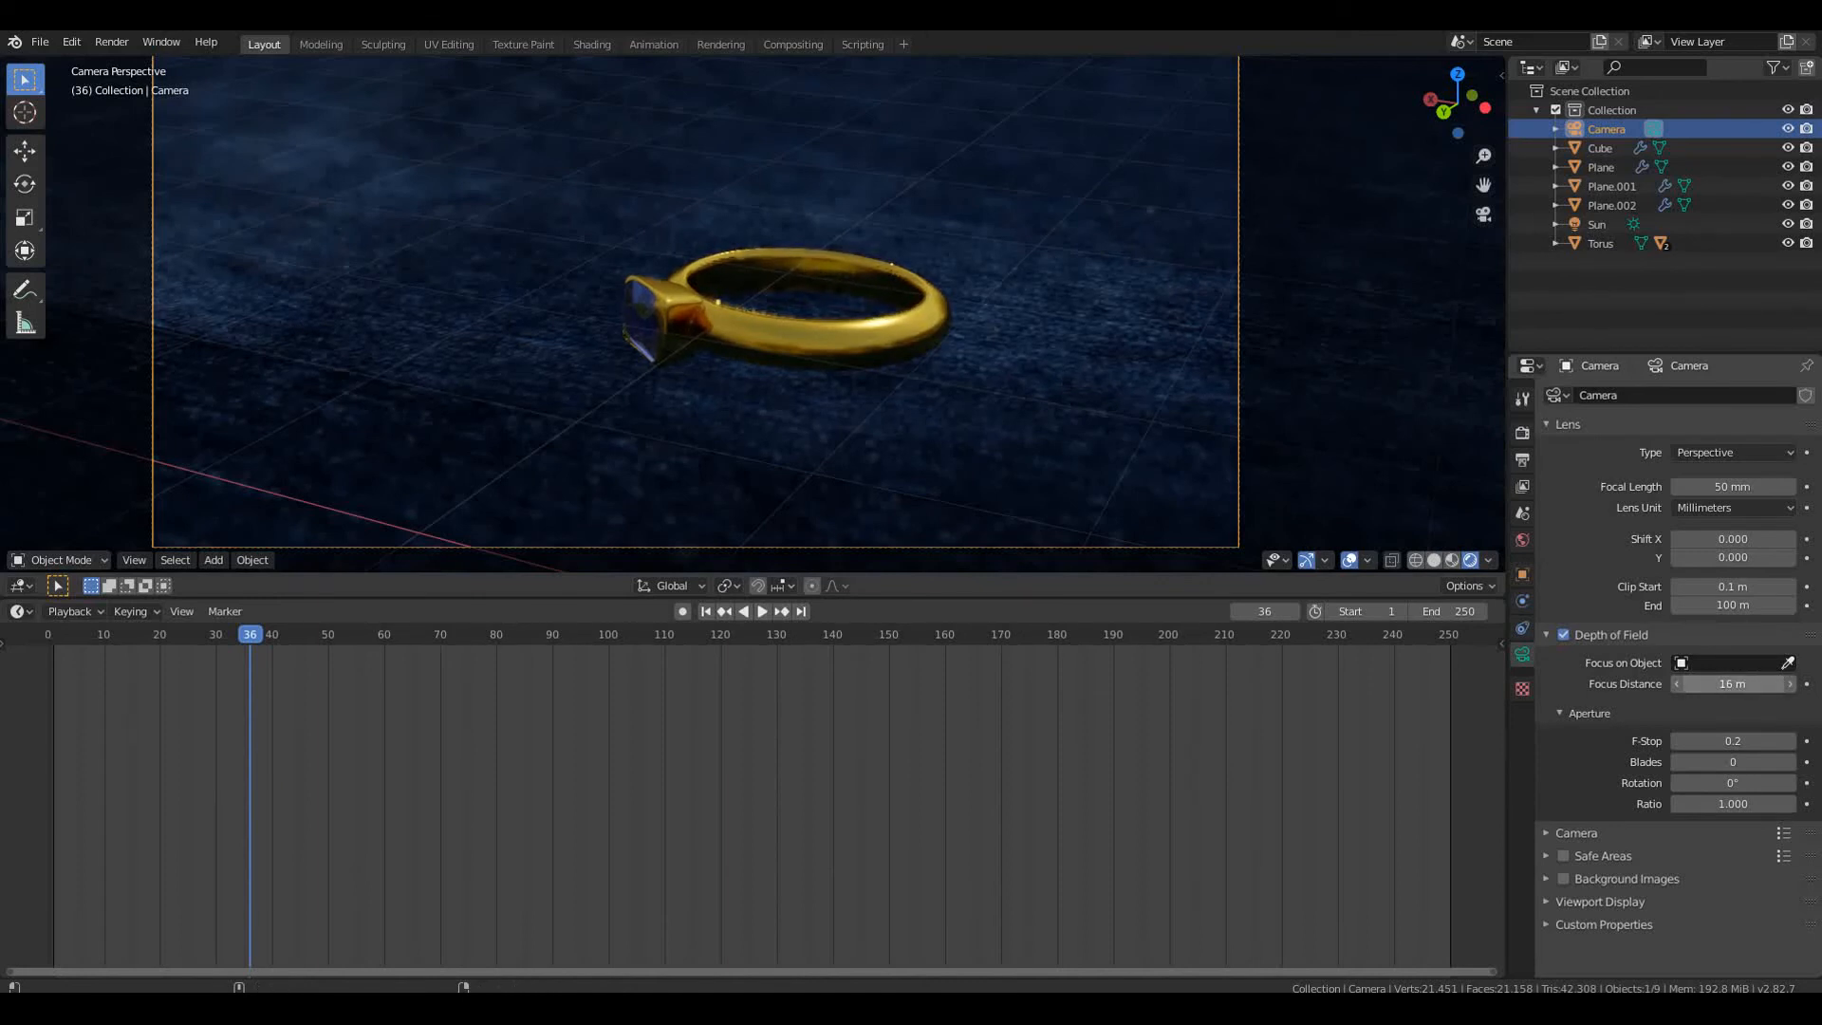
{"action": "left_click_drag", "start_coordinate": [1735, 684], "coordinate": [1726, 683]}
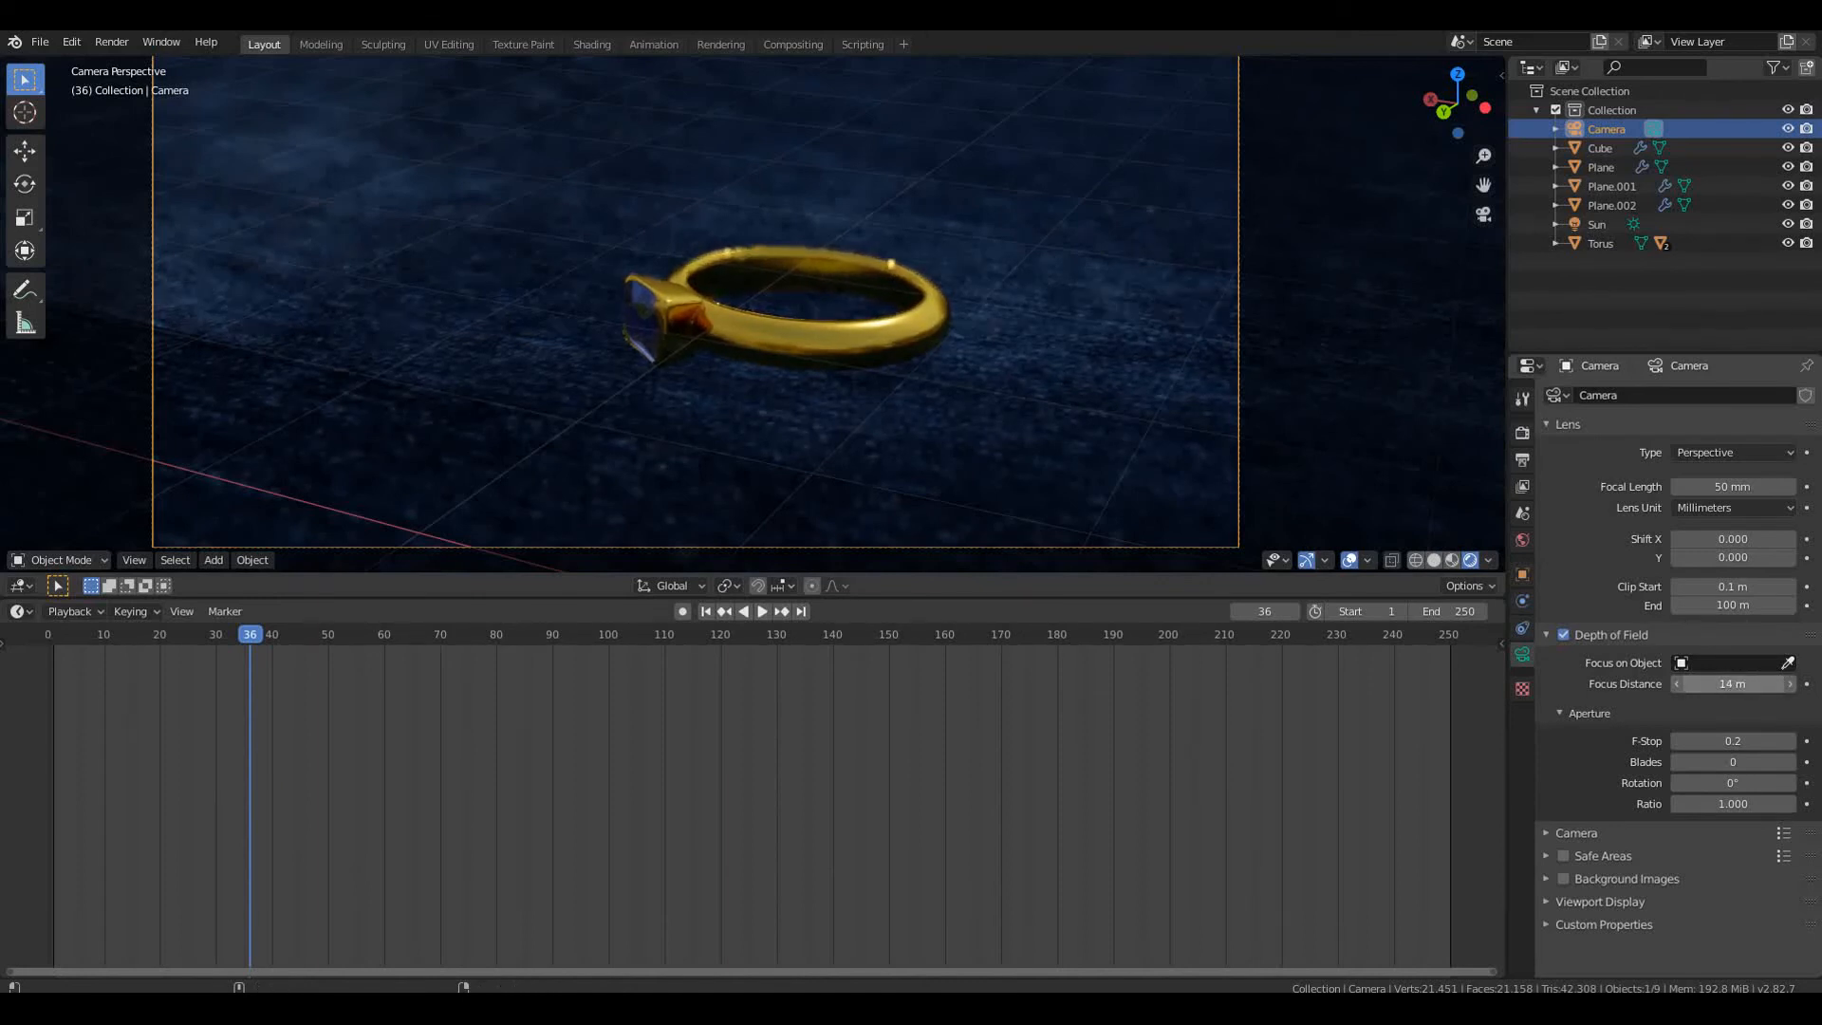
{"action": "scroll", "coordinate": [693, 294], "scroll_direction": "up", "scroll_amount": 8}
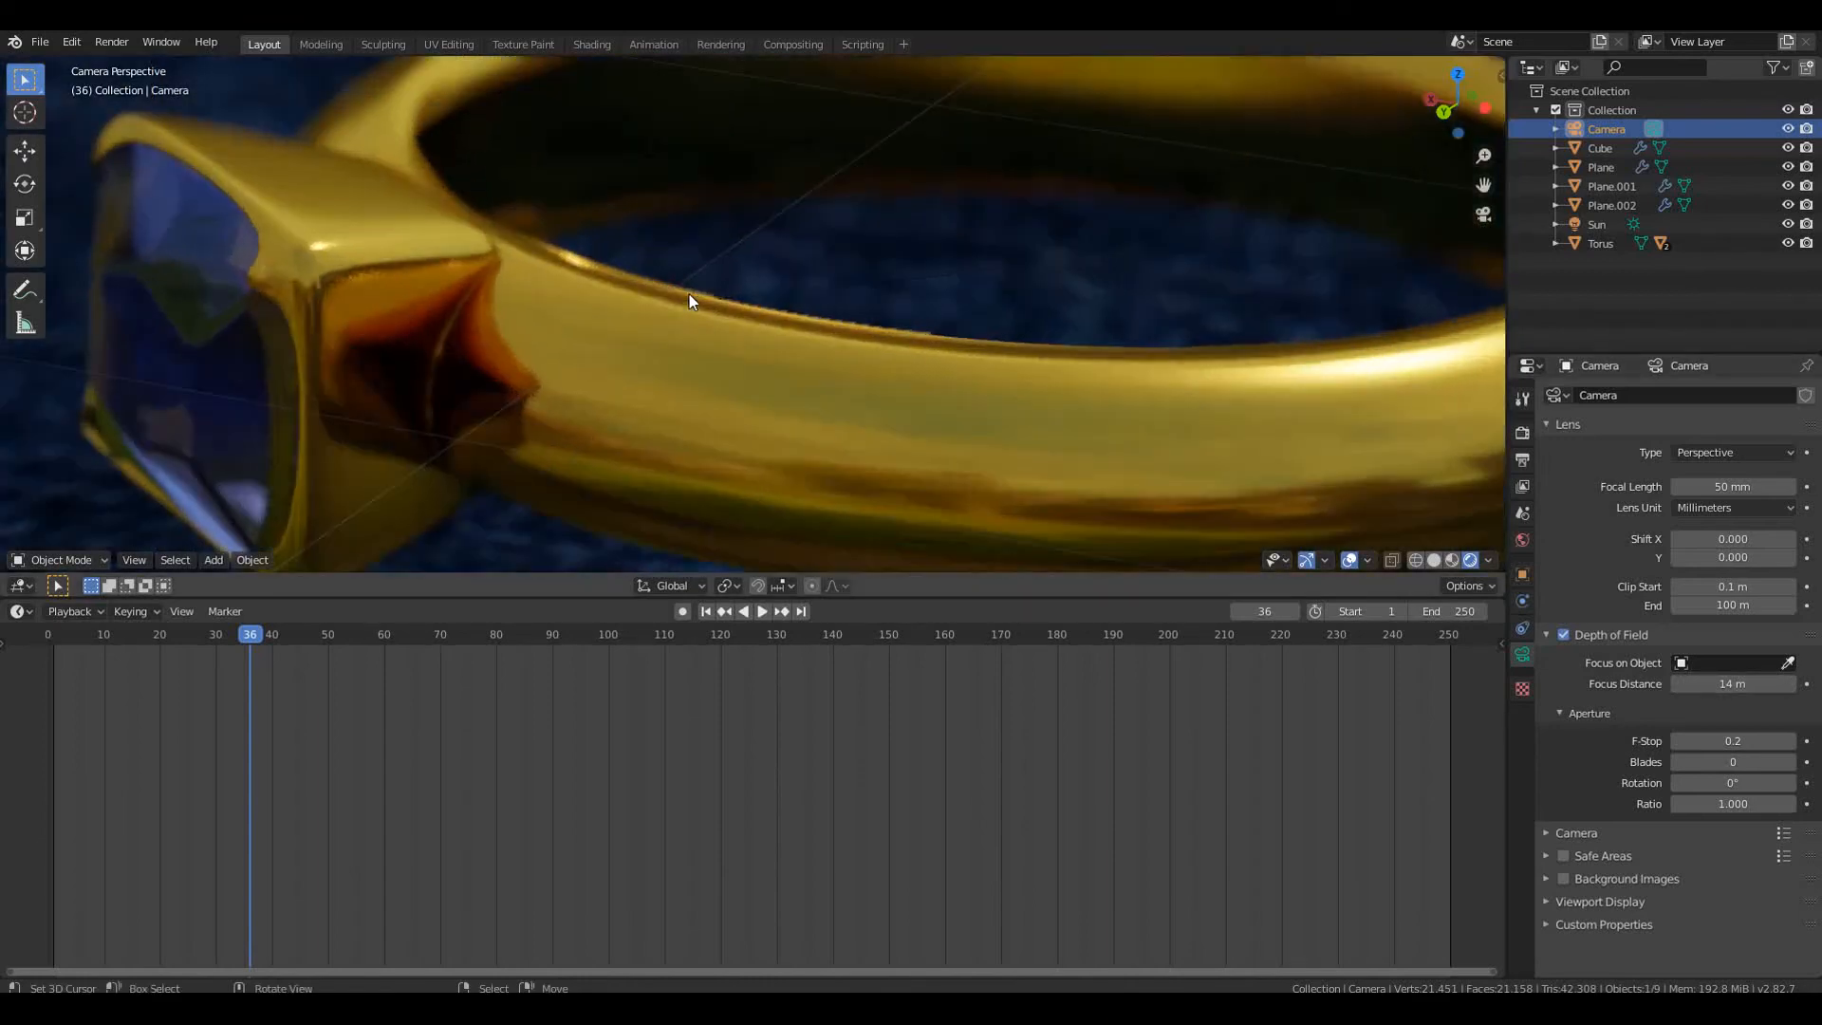
Select the ring and shift it slightly along the global X axis, farther across the camera frame
{"action": "scroll", "coordinate": [888, 429], "scroll_direction": "down", "scroll_amount": 8}
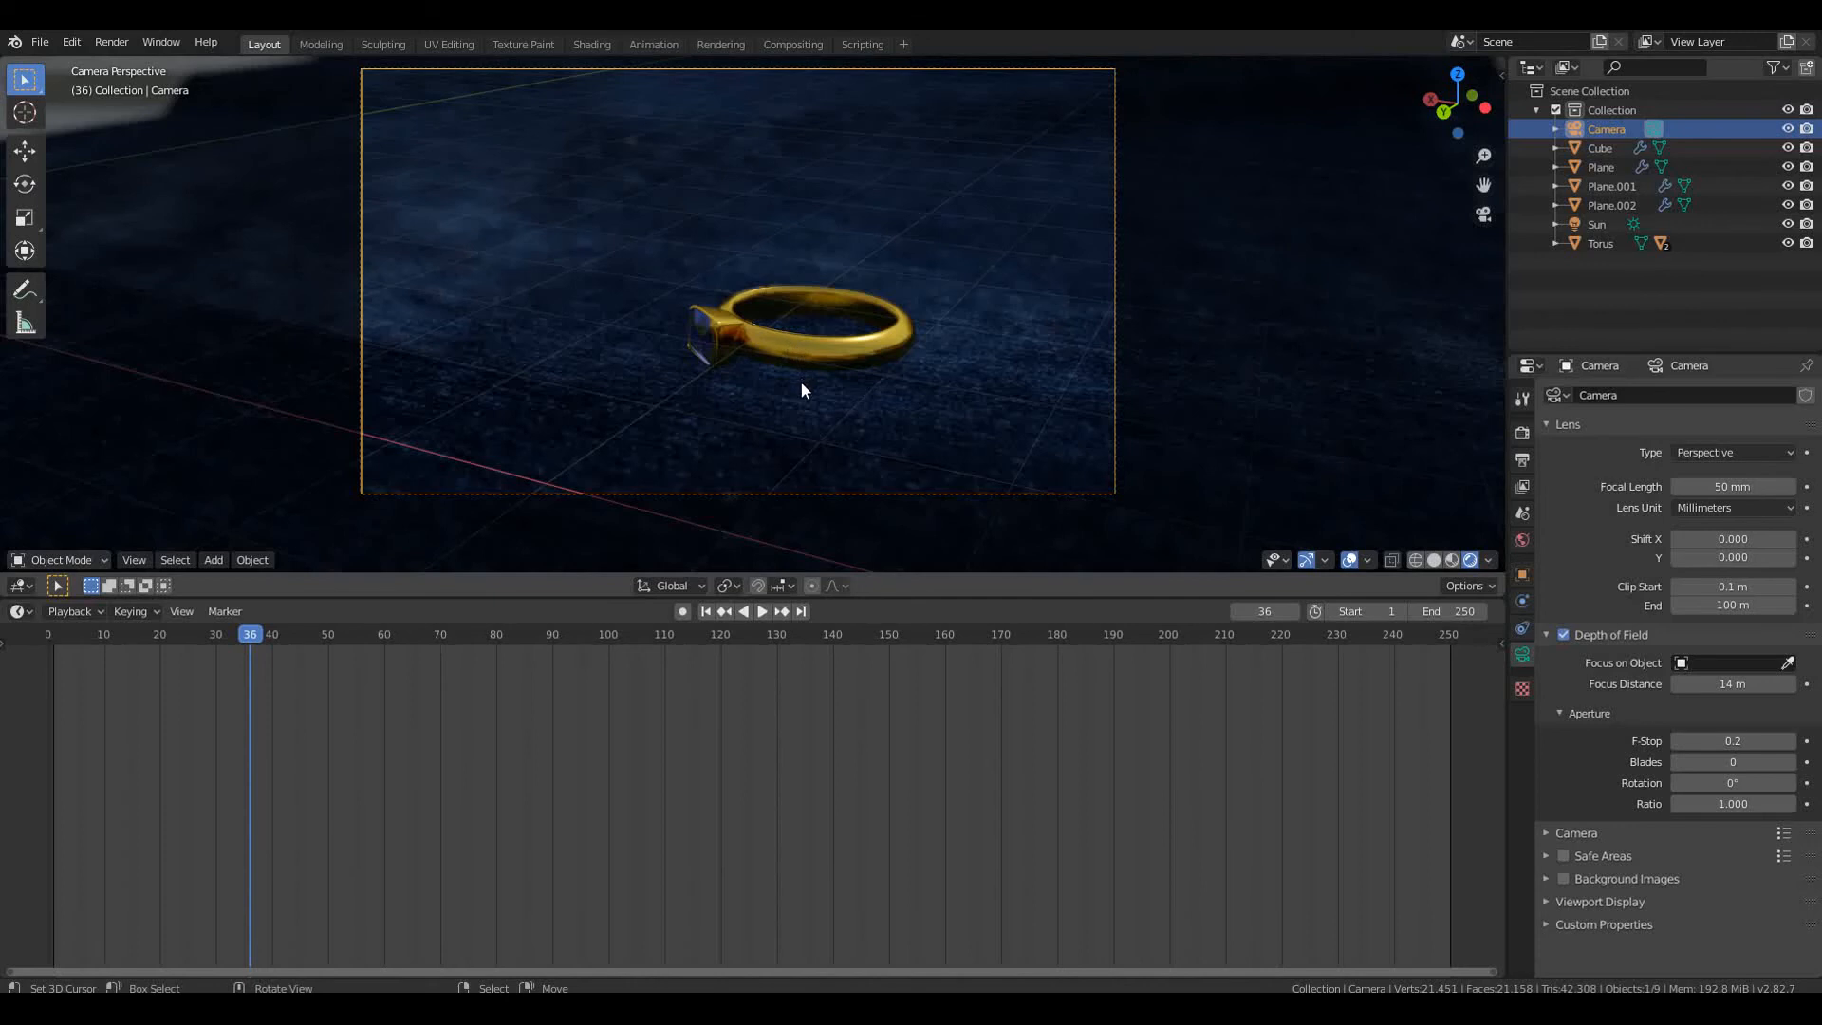
{"action": "scroll", "coordinate": [803, 379], "scroll_direction": "down", "scroll_amount": 3}
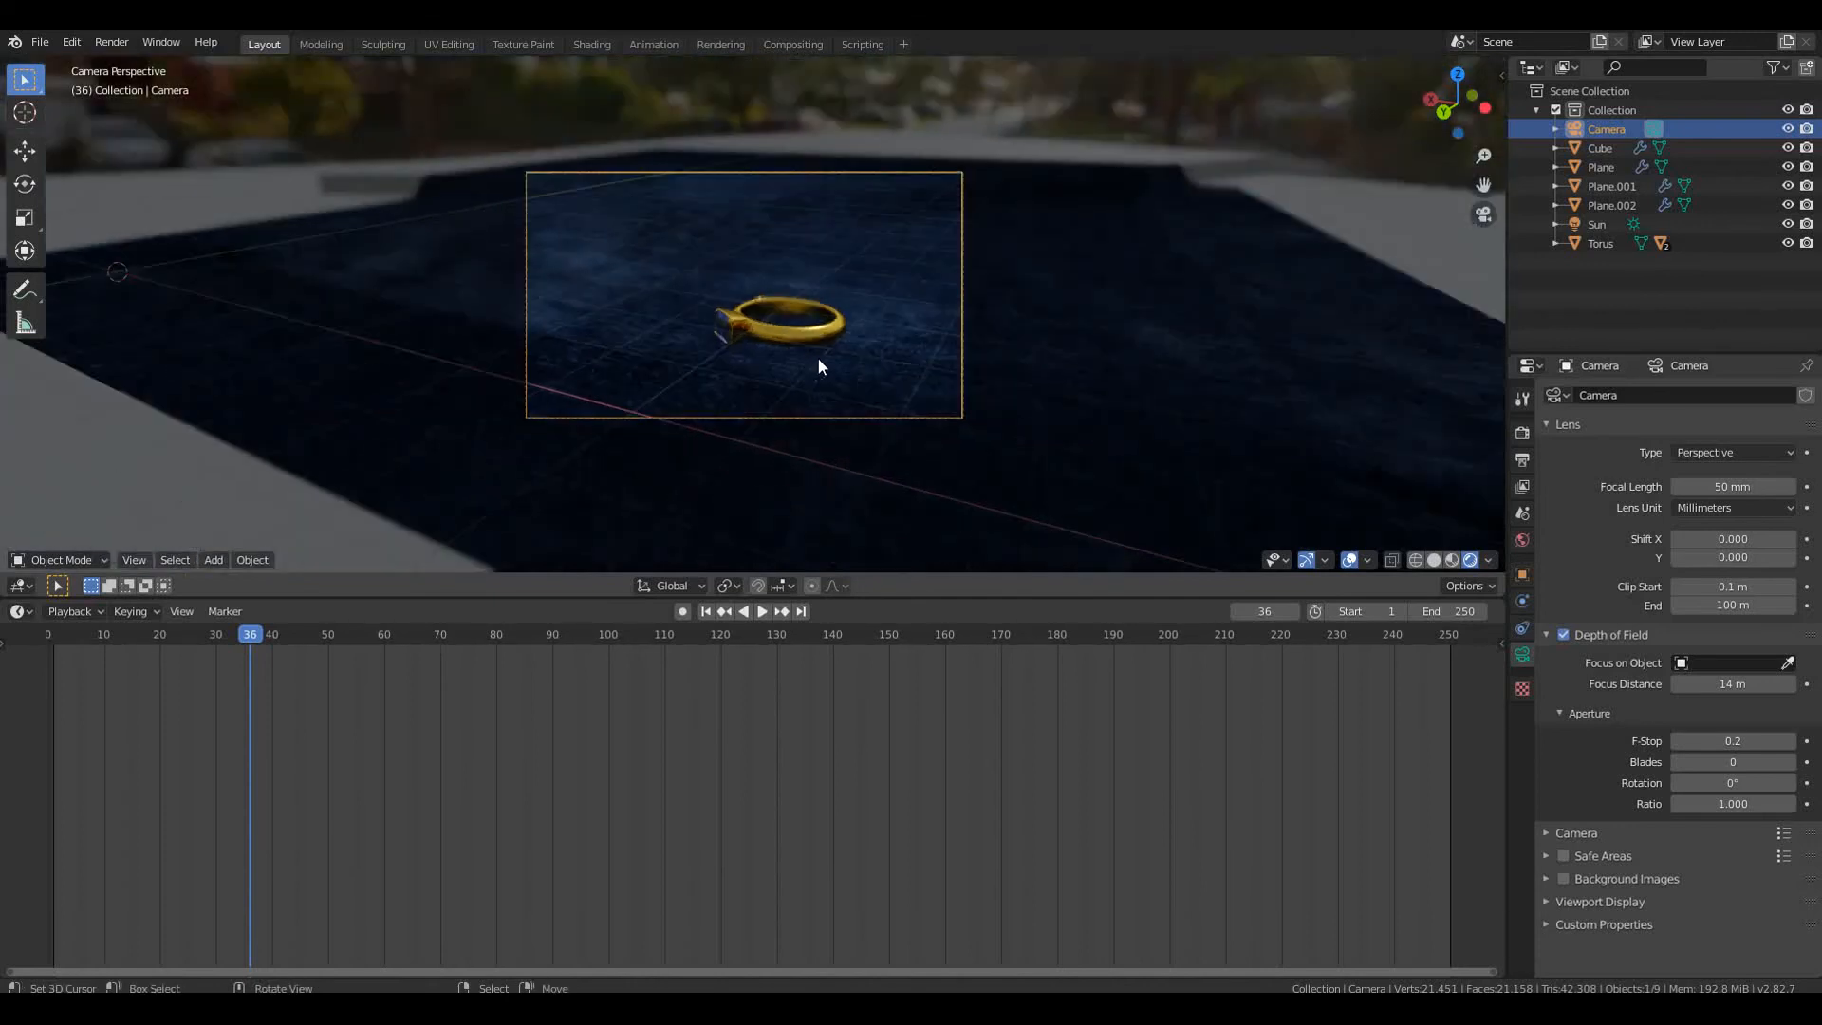
{"action": "left_click", "coordinate": [794, 340]}
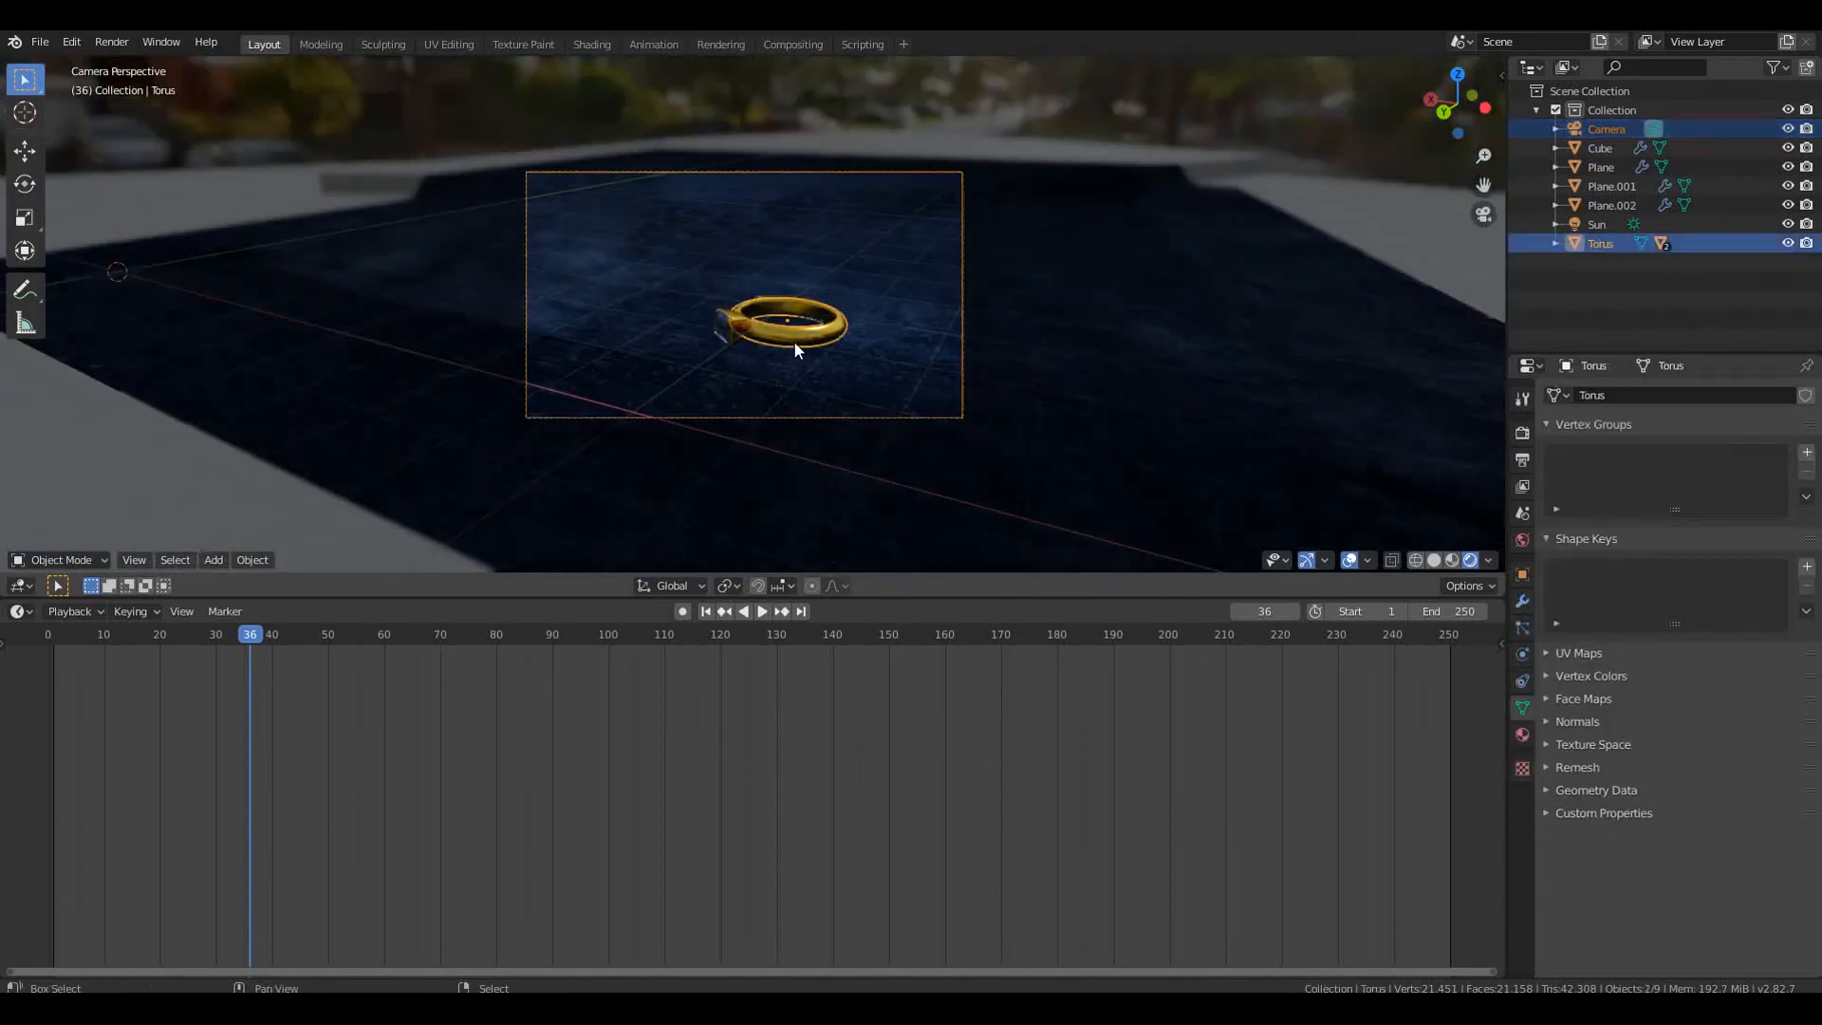
{"action": "key", "text": "g"}
{"action": "key", "text": "x"}
{"action": "left_click", "coordinate": [826, 343]}
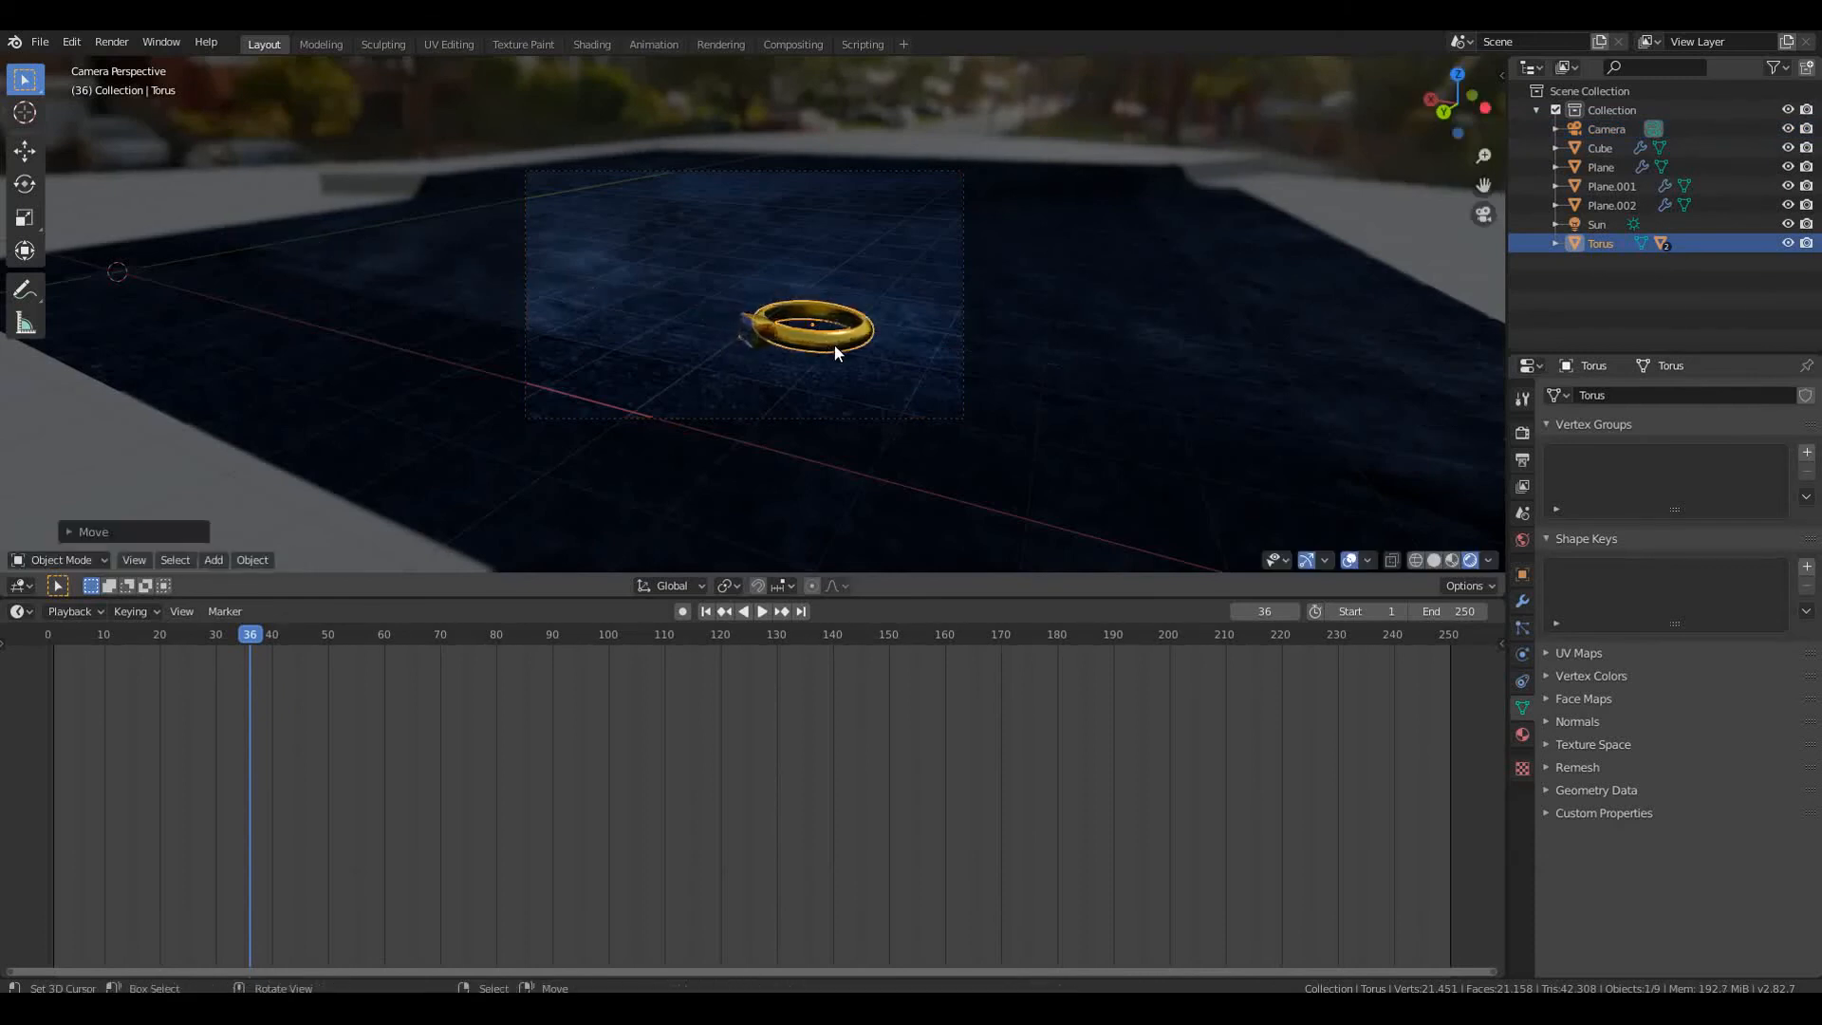
Scale the ring up uniformly by a factor of about 1.38
{"action": "scroll", "coordinate": [856, 362], "scroll_direction": "up", "scroll_amount": 5}
{"action": "scroll", "coordinate": [874, 378], "scroll_direction": "down", "scroll_amount": 3}
{"action": "middle_click_drag", "start_coordinate": [913, 384], "coordinate": [920, 412], "text": "shift"}
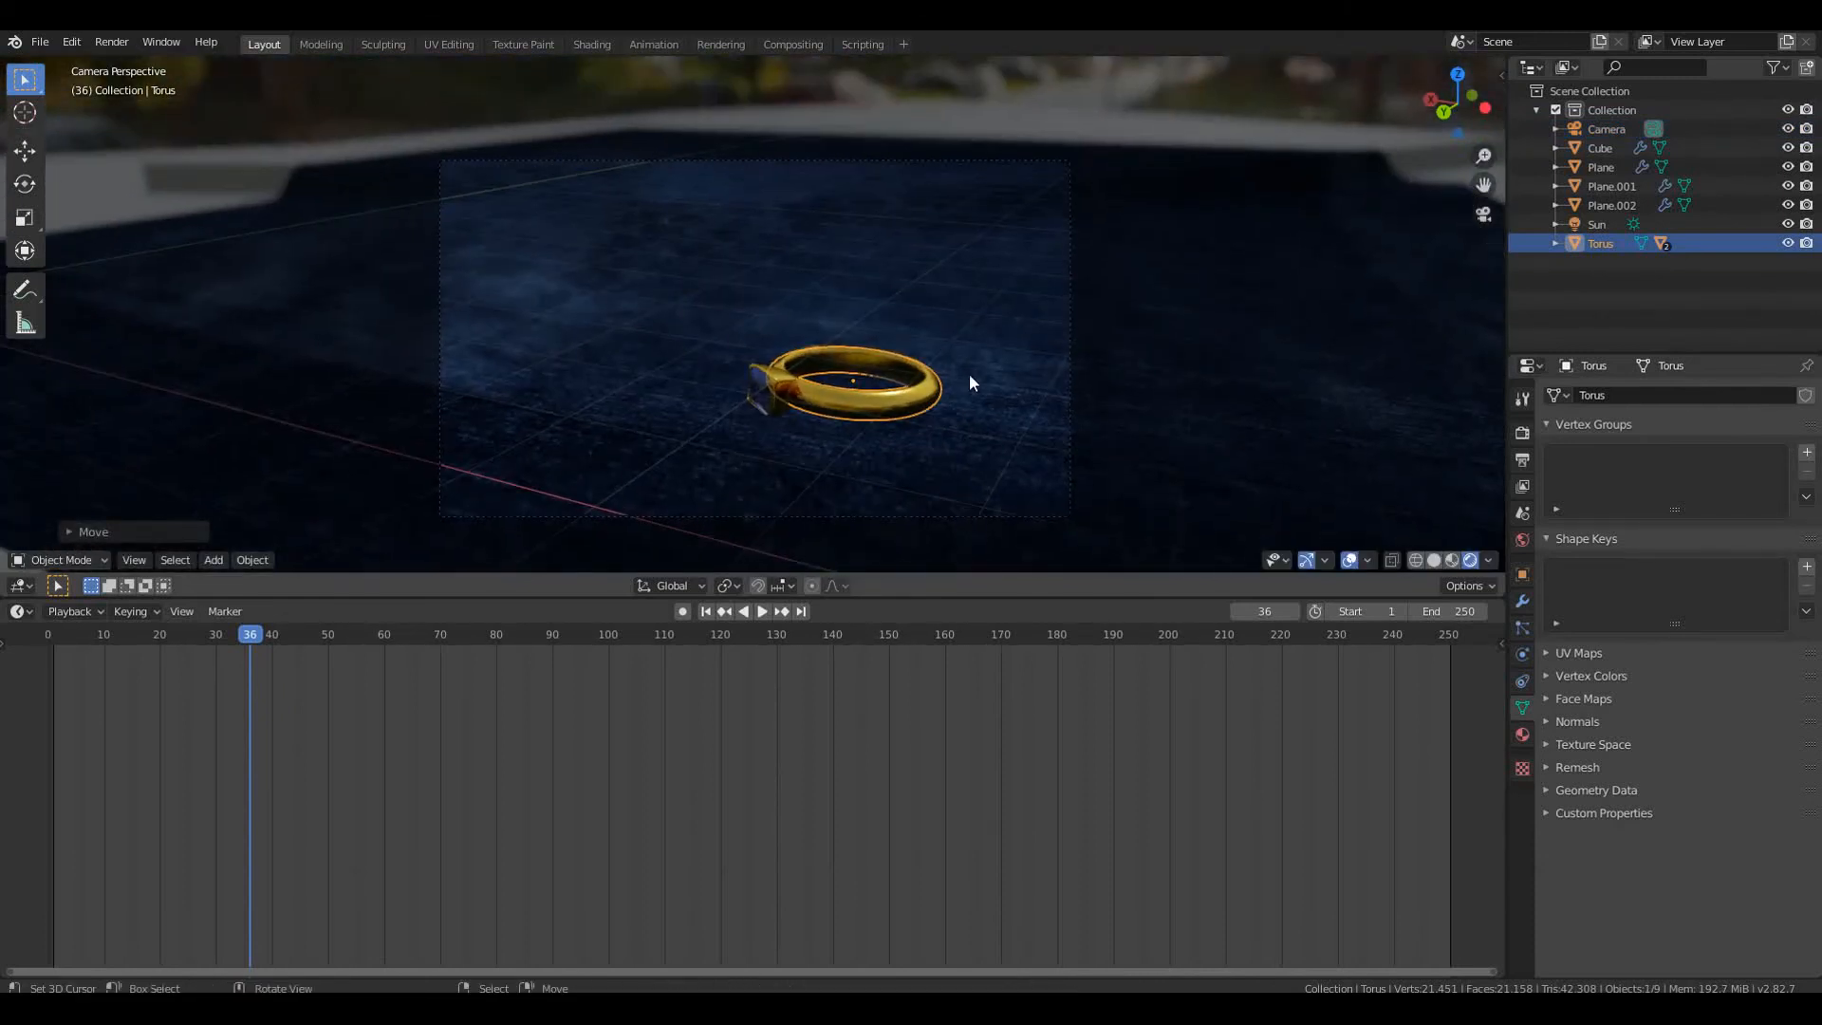
{"action": "key", "text": "s"}
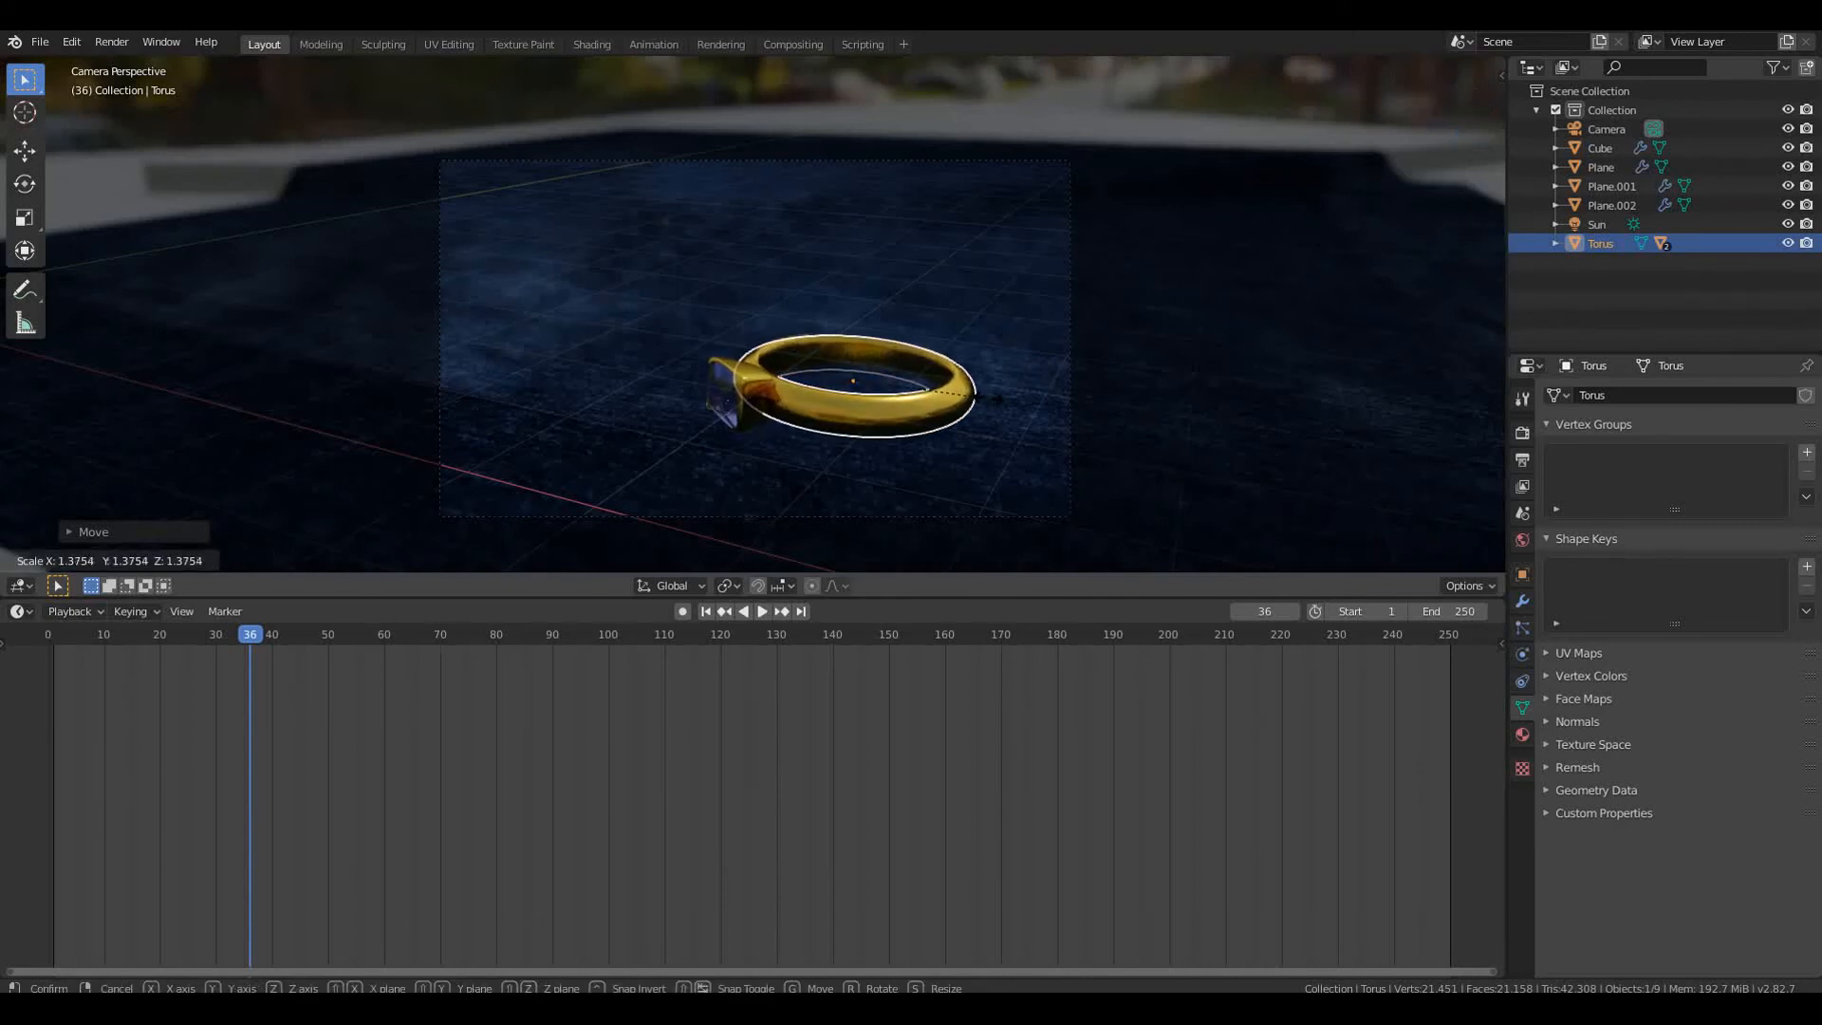
{"action": "left_click", "coordinate": [988, 397]}
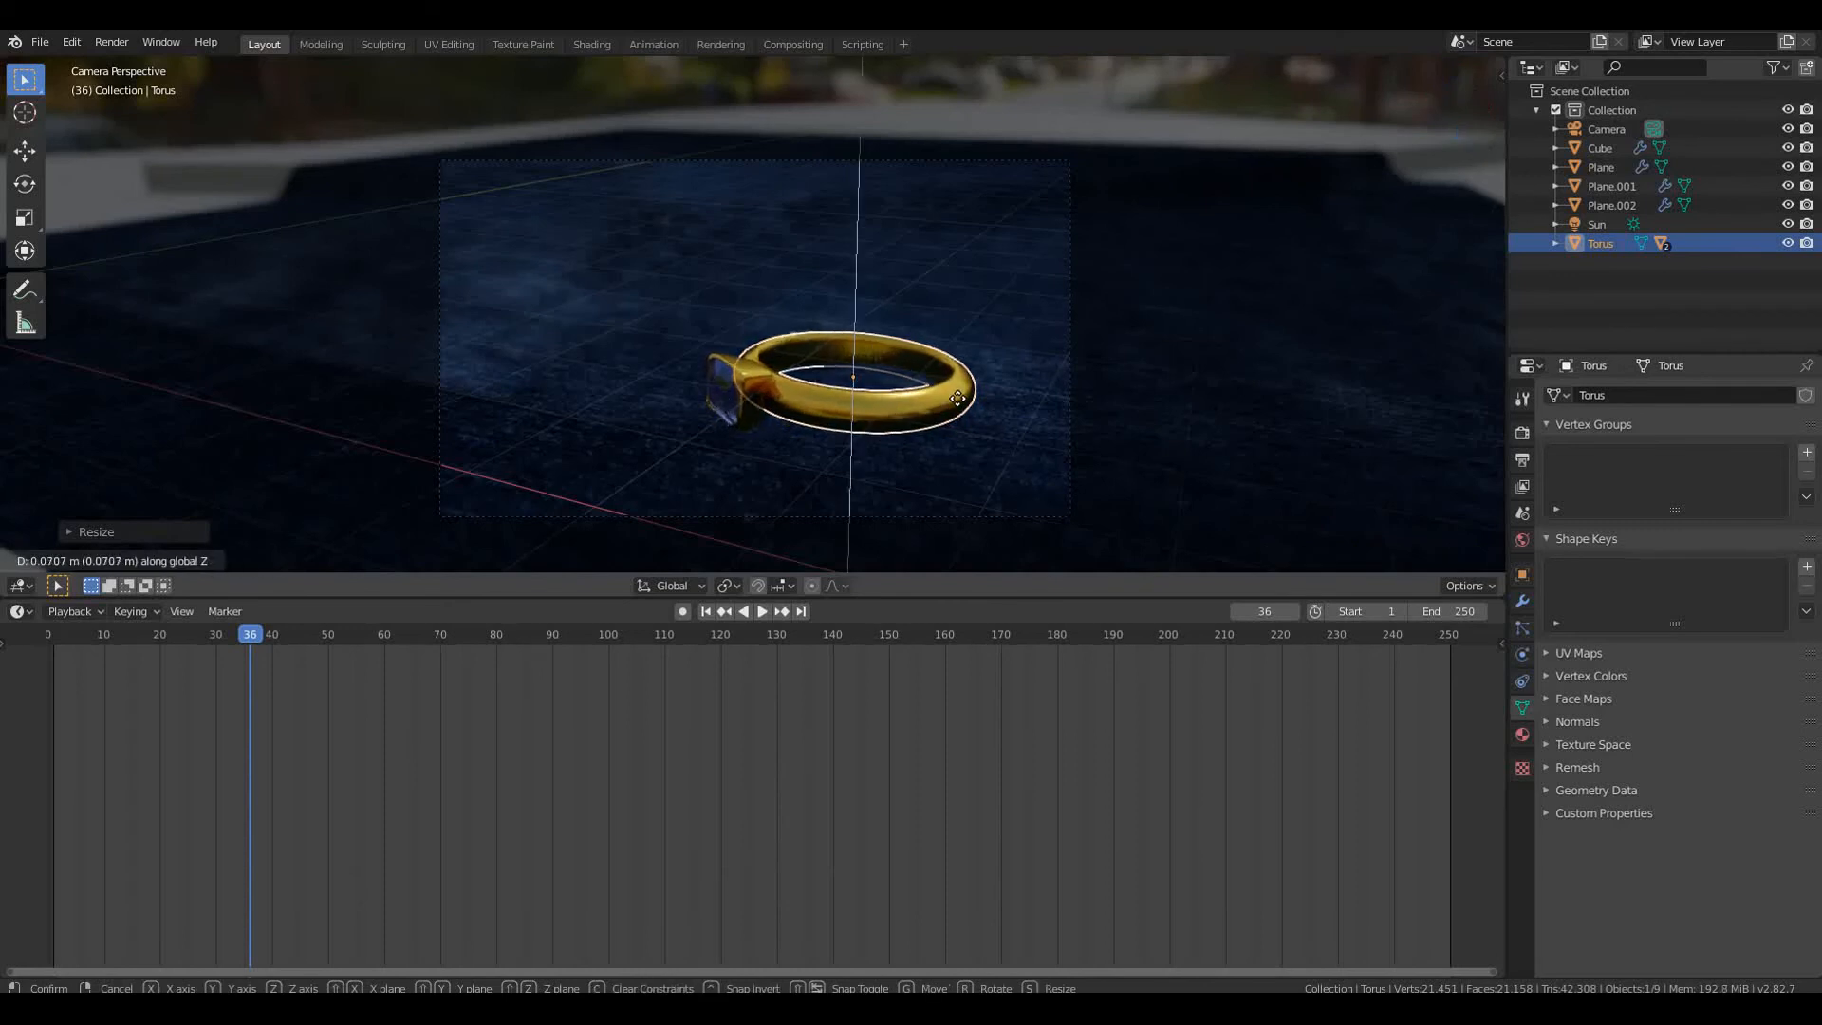
Raise the enlarged ring about 0.07 m along the global Z axis so it rests on the cloth
{"action": "key", "text": "g"}
{"action": "key", "text": "z"}
{"action": "left_click", "coordinate": [957, 401]}
{"action": "key", "text": "g"}
{"action": "key", "text": "z"}
{"action": "left_click", "coordinate": [947, 400]}
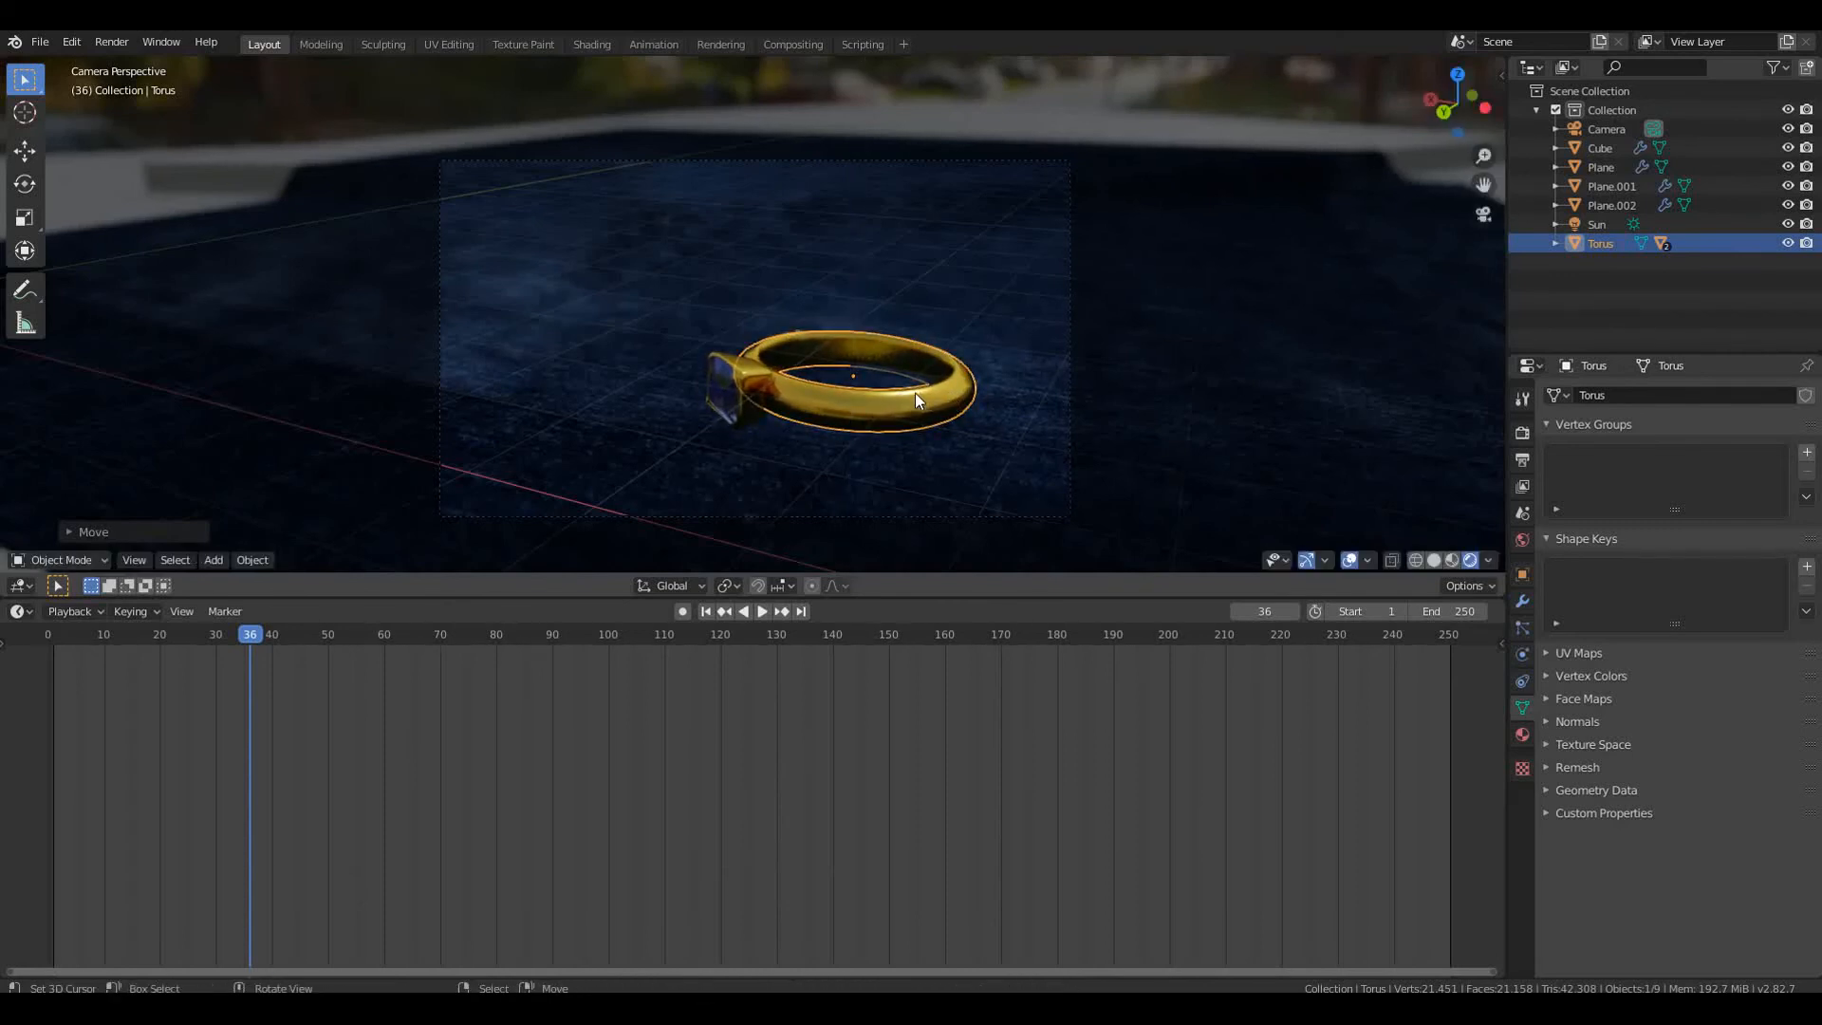
Move the ring about 0.7 m in the negative global Y direction, away from the camera
{"action": "key", "text": "g"}
{"action": "key", "text": "y"}
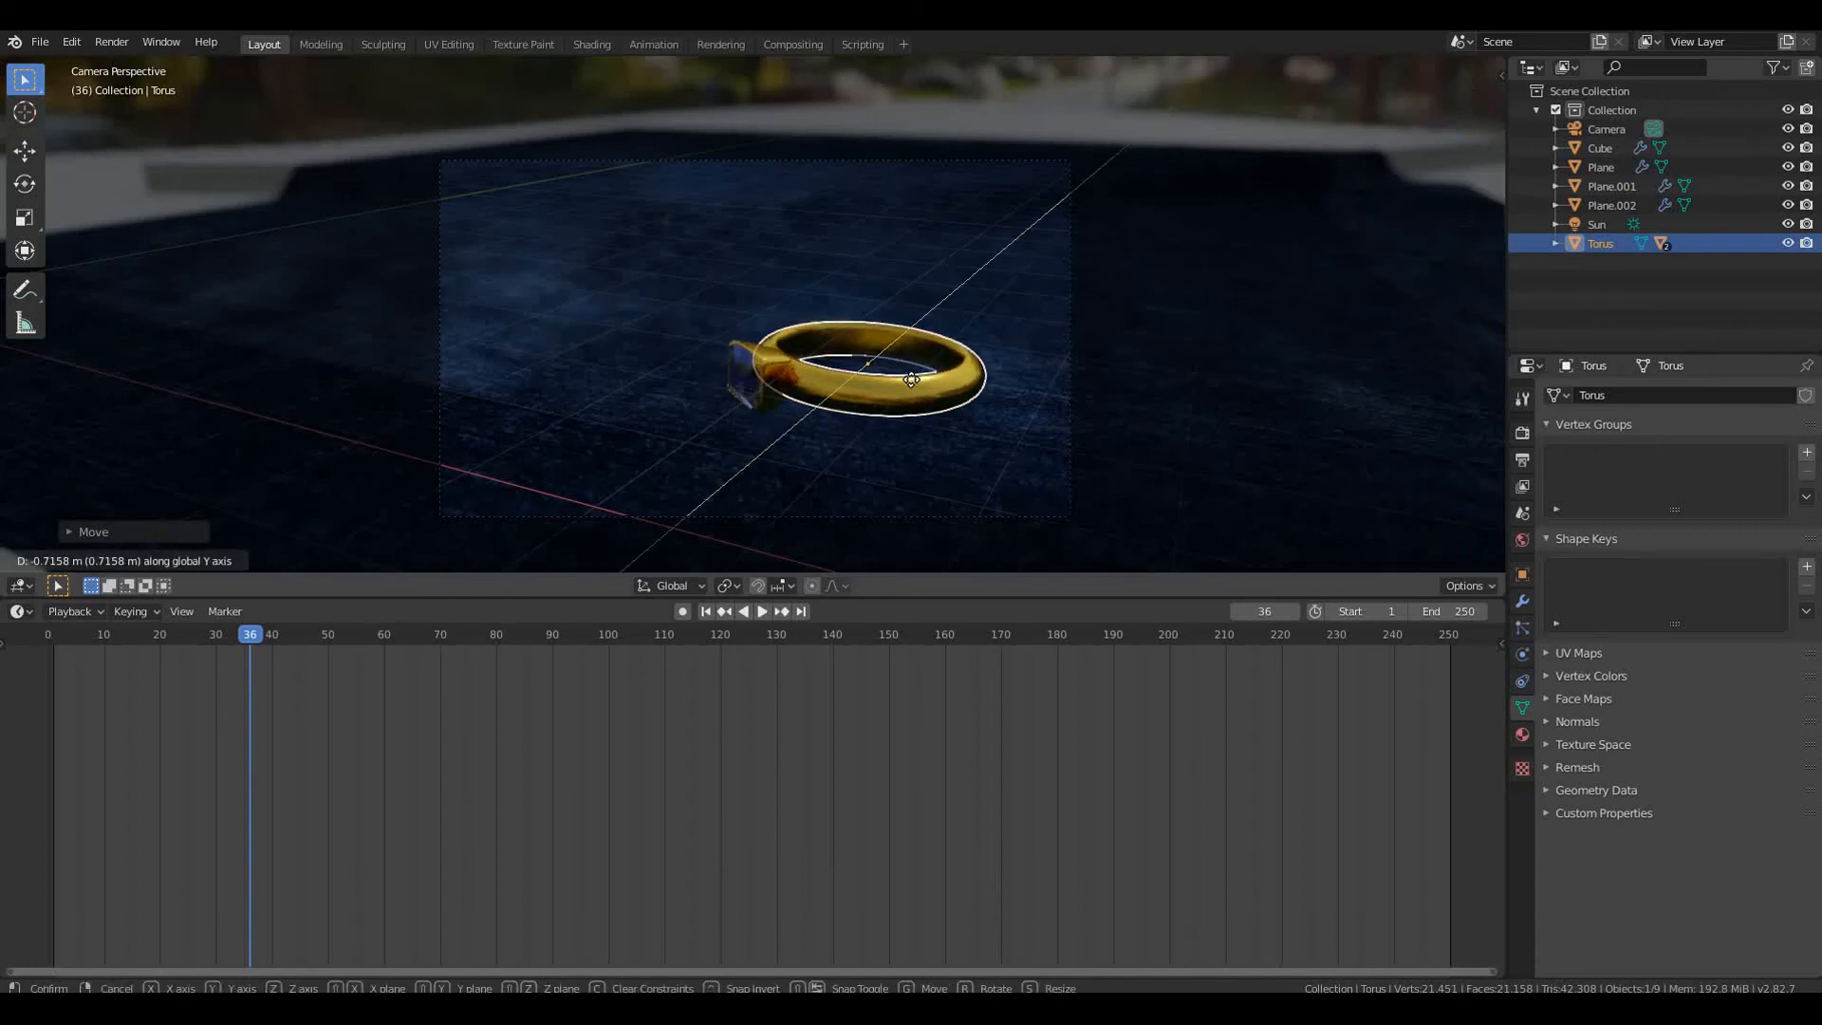
{"action": "left_click", "coordinate": [914, 385]}
{"action": "scroll", "coordinate": [918, 387], "scroll_direction": "up", "scroll_amount": 3}
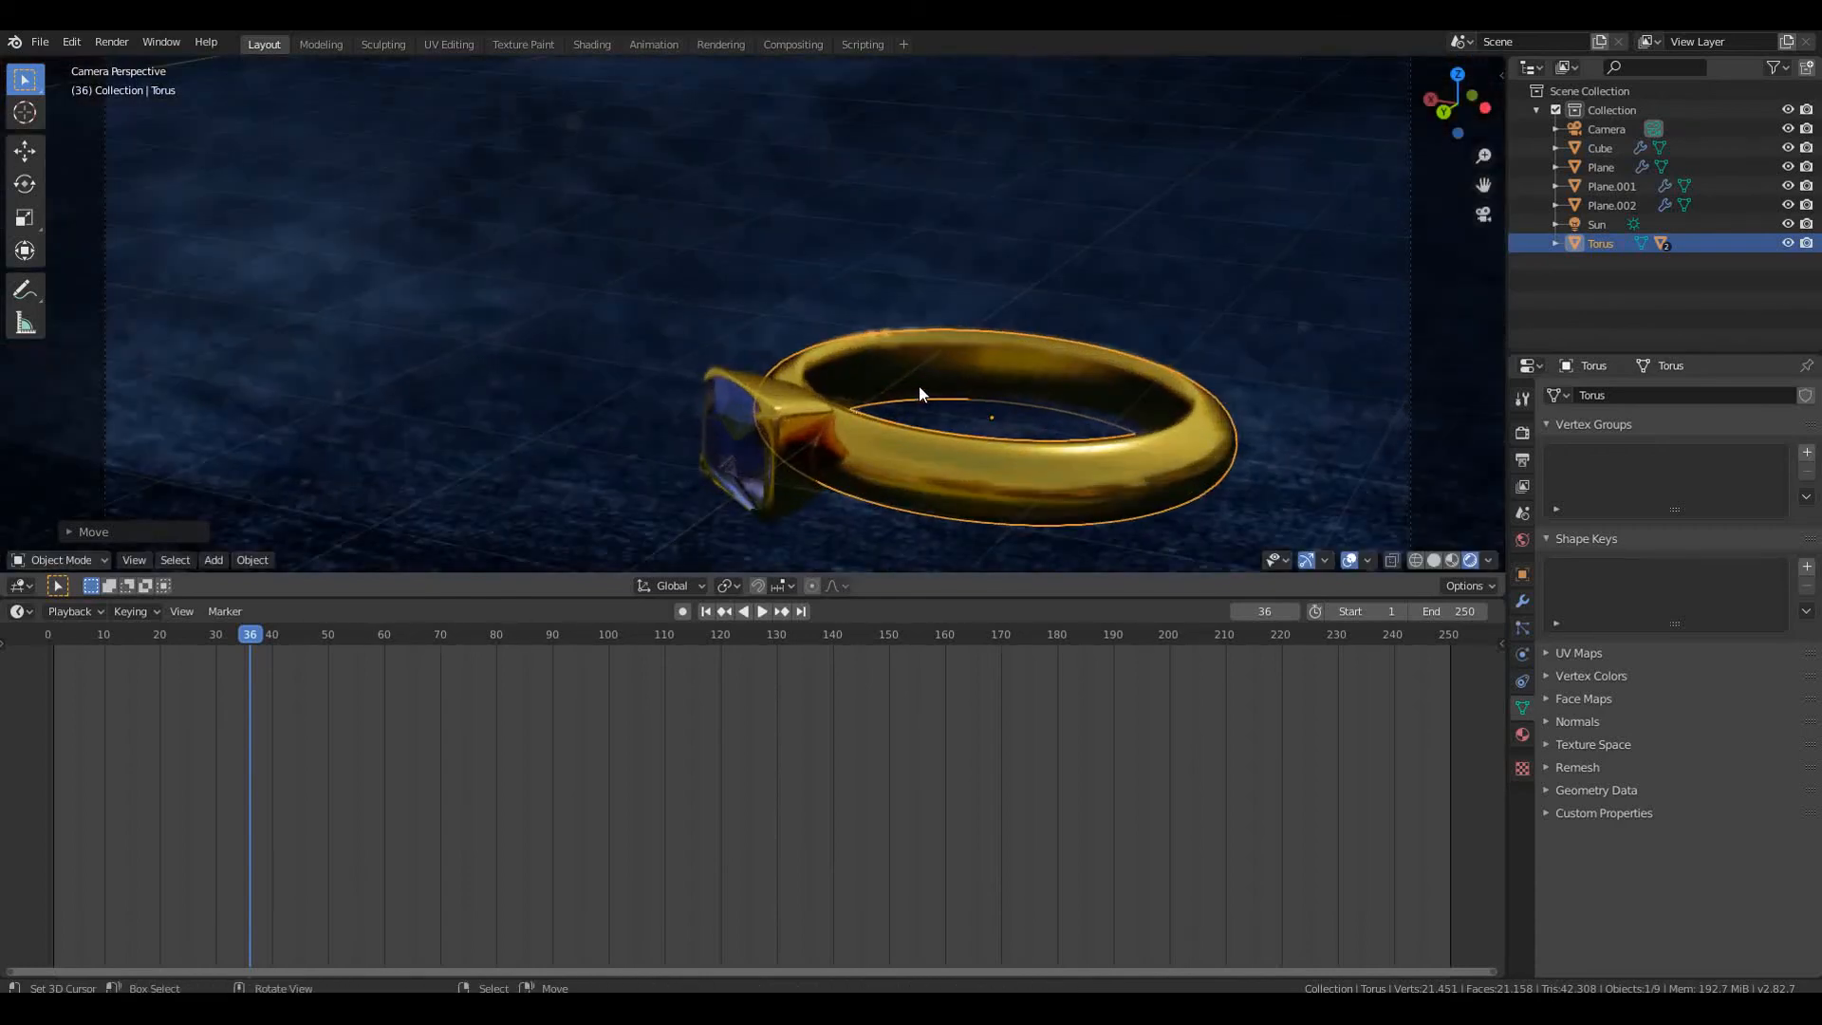
{"action": "scroll", "coordinate": [925, 383], "scroll_direction": "down", "scroll_amount": 3}
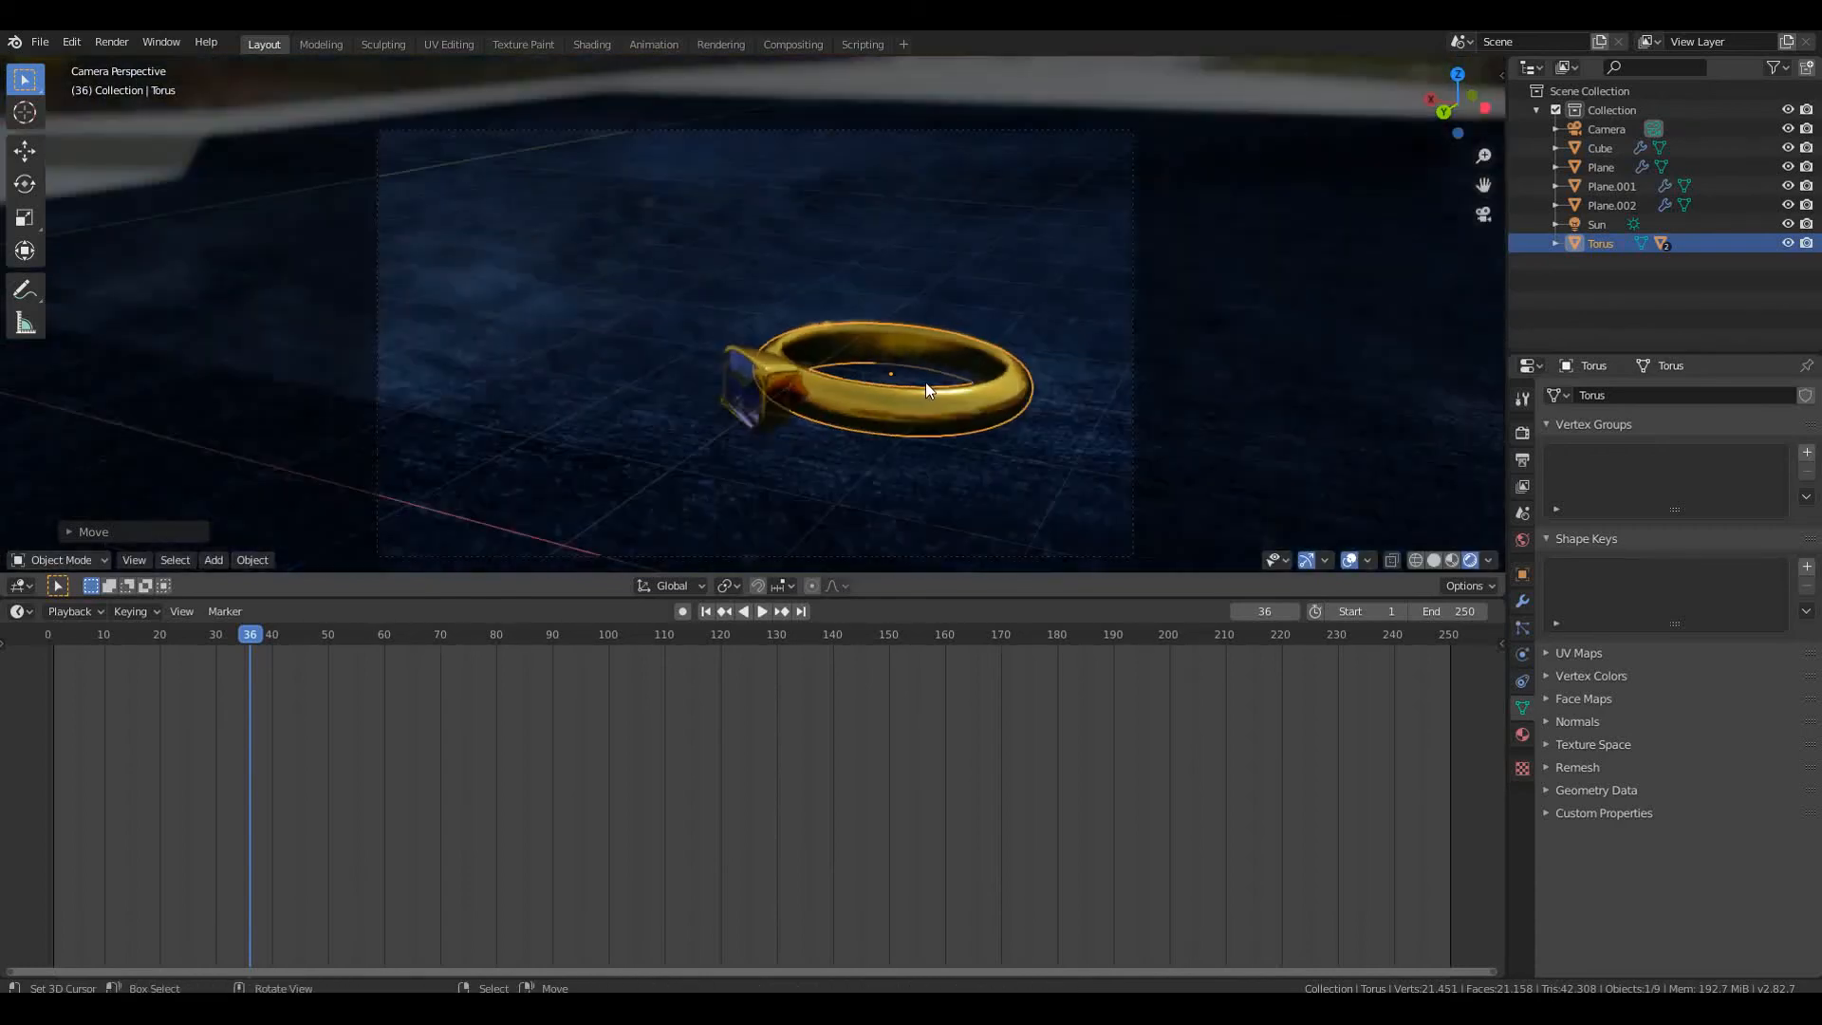
Examine the ring's size, placement and focus within the camera frame and the surrounding scene
{"action": "key", "text": "a"}
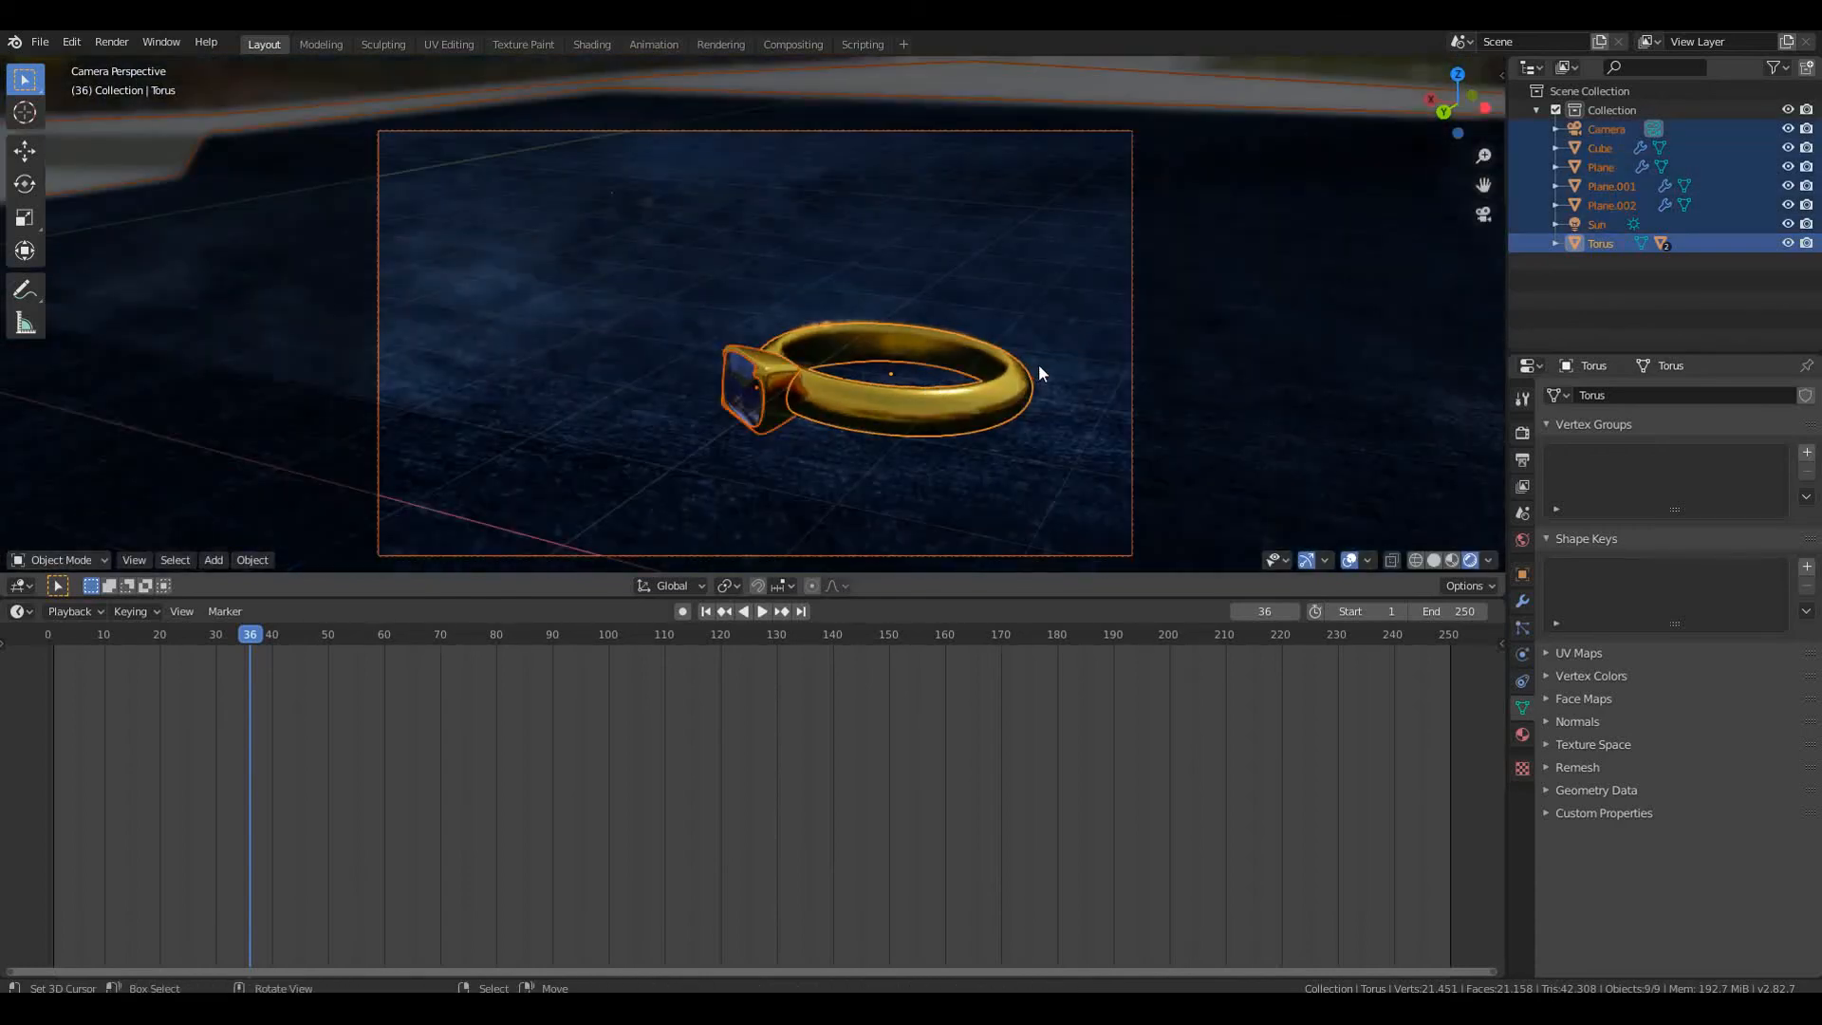
{"action": "left_click", "coordinate": [1040, 368]}
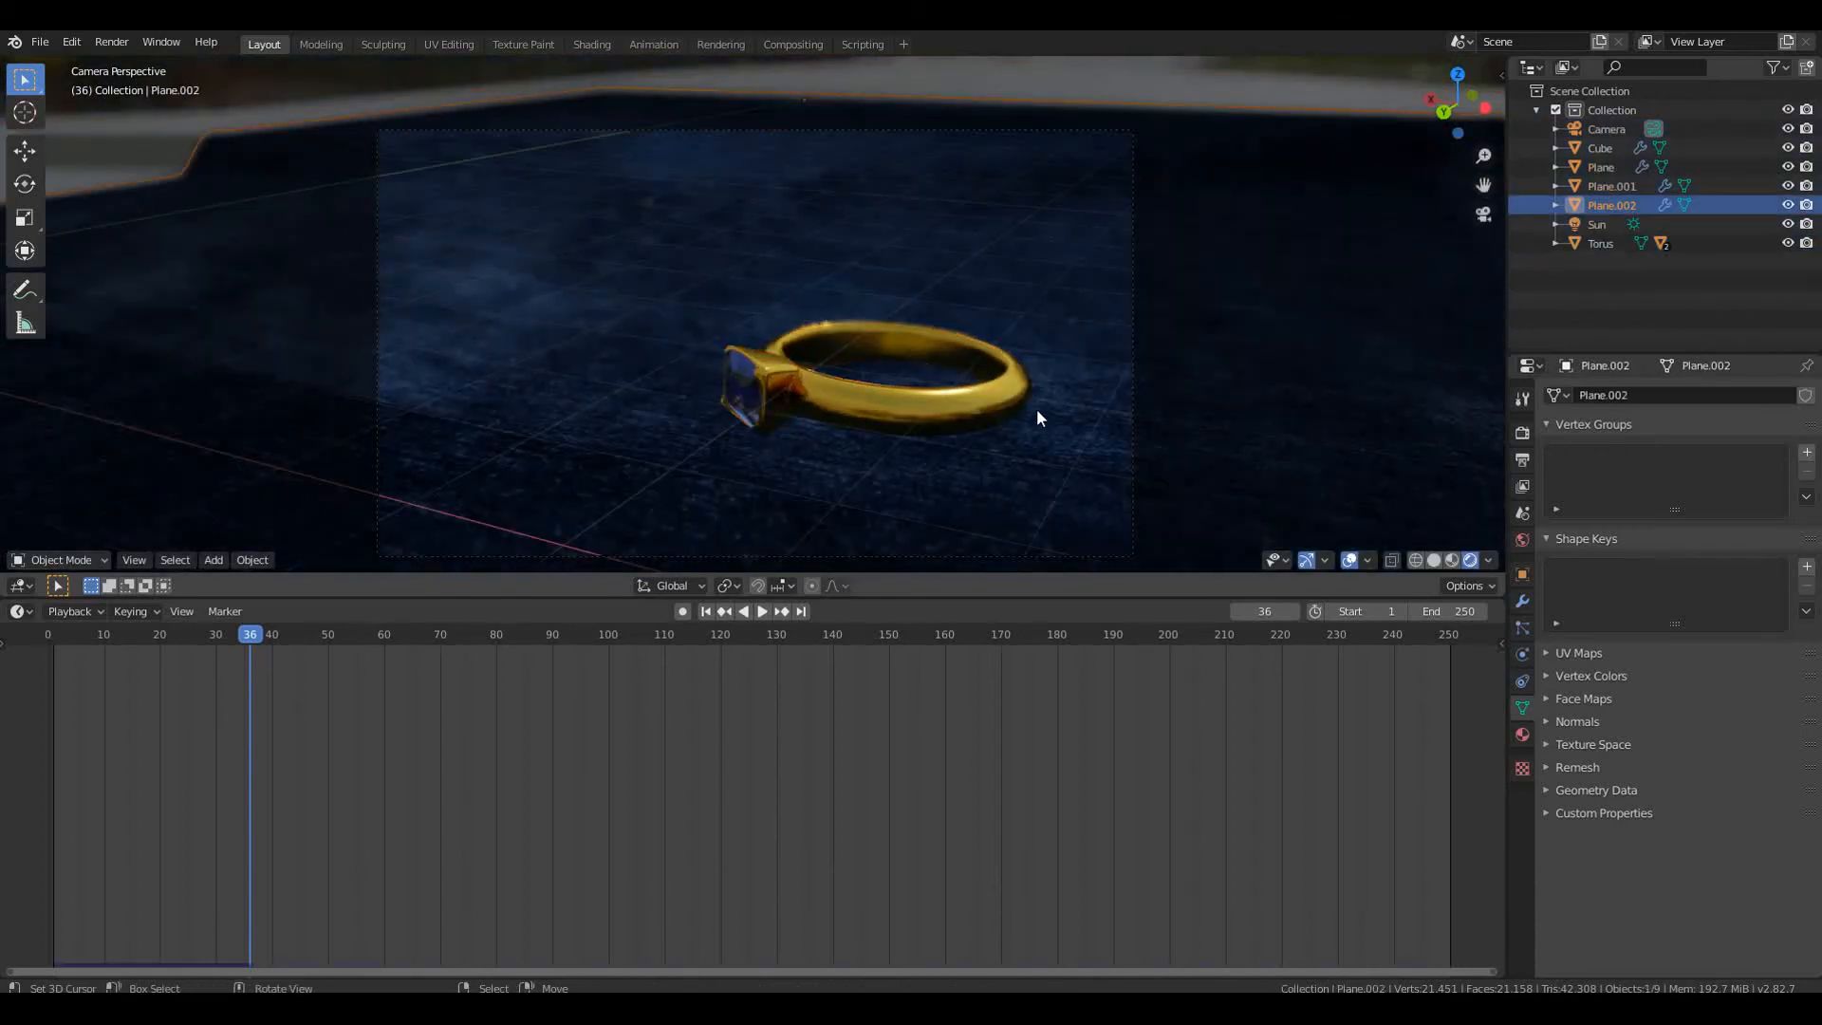
{"action": "scroll", "coordinate": [1041, 408], "scroll_direction": "up", "scroll_amount": 4}
{"action": "scroll", "coordinate": [1084, 439], "scroll_direction": "down", "scroll_amount": 4}
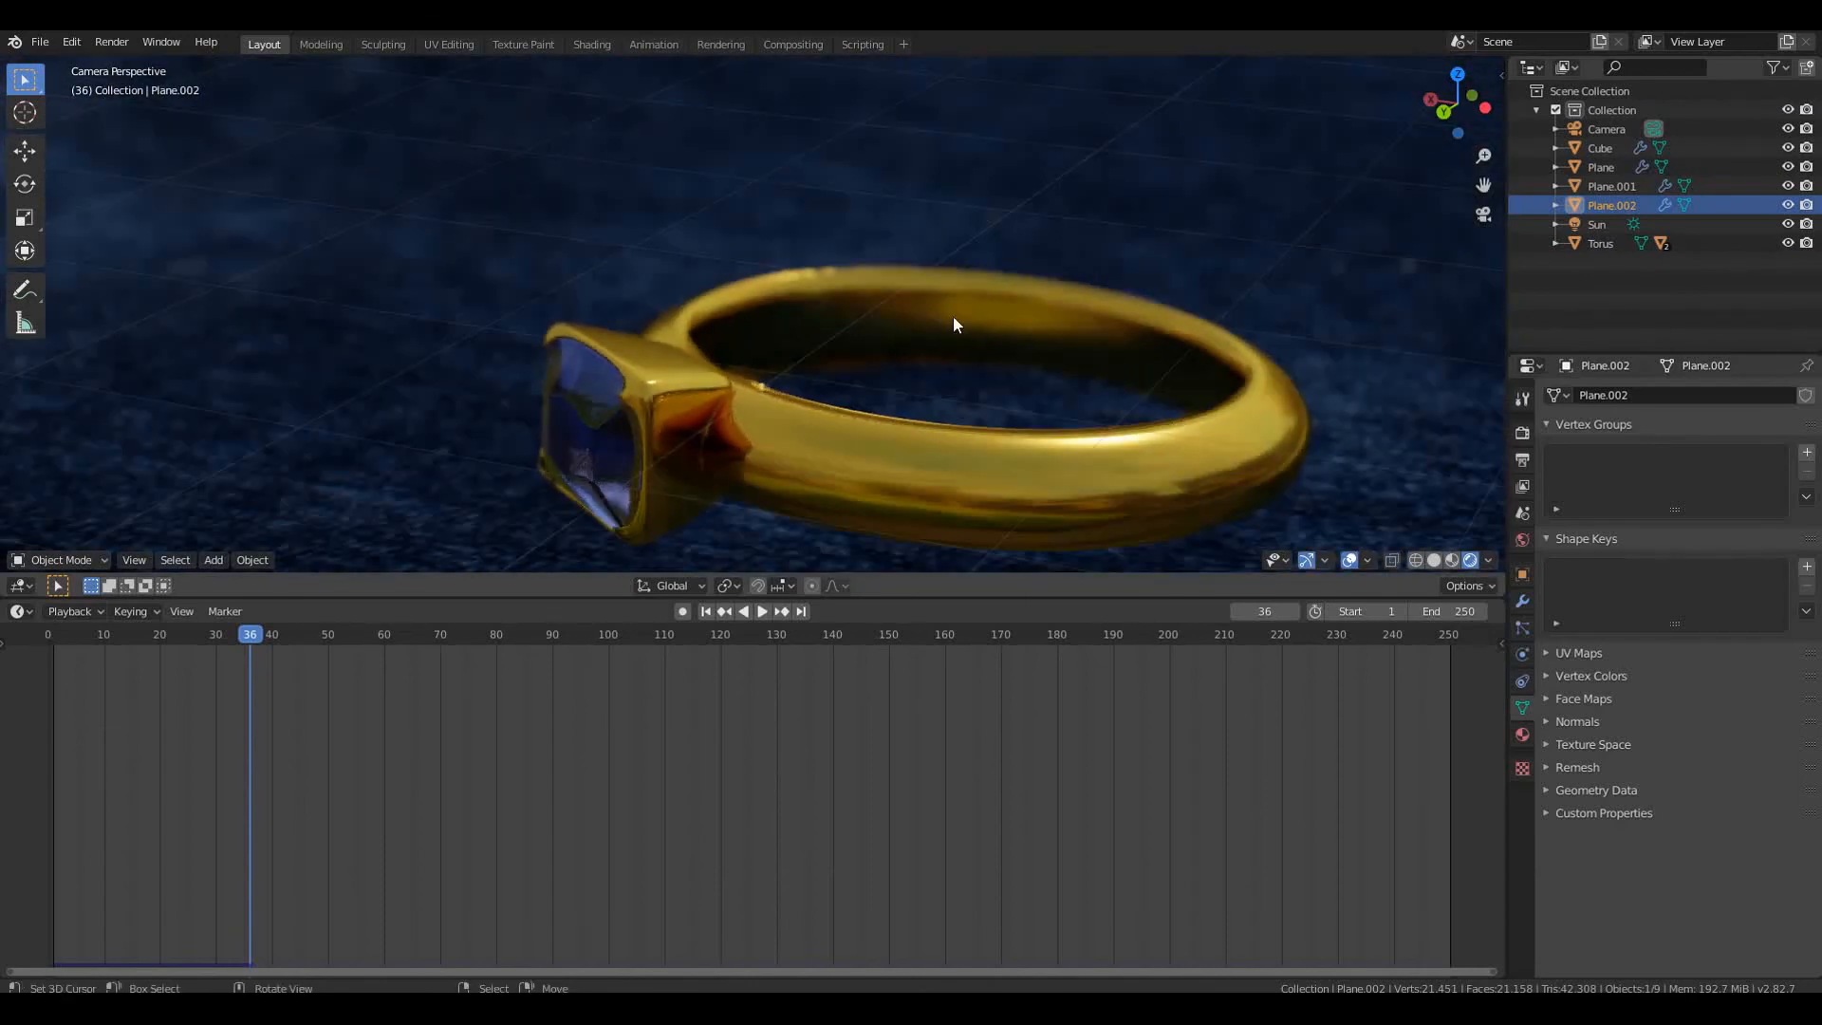
{"action": "scroll", "coordinate": [1030, 265], "scroll_direction": "down", "scroll_amount": 6}
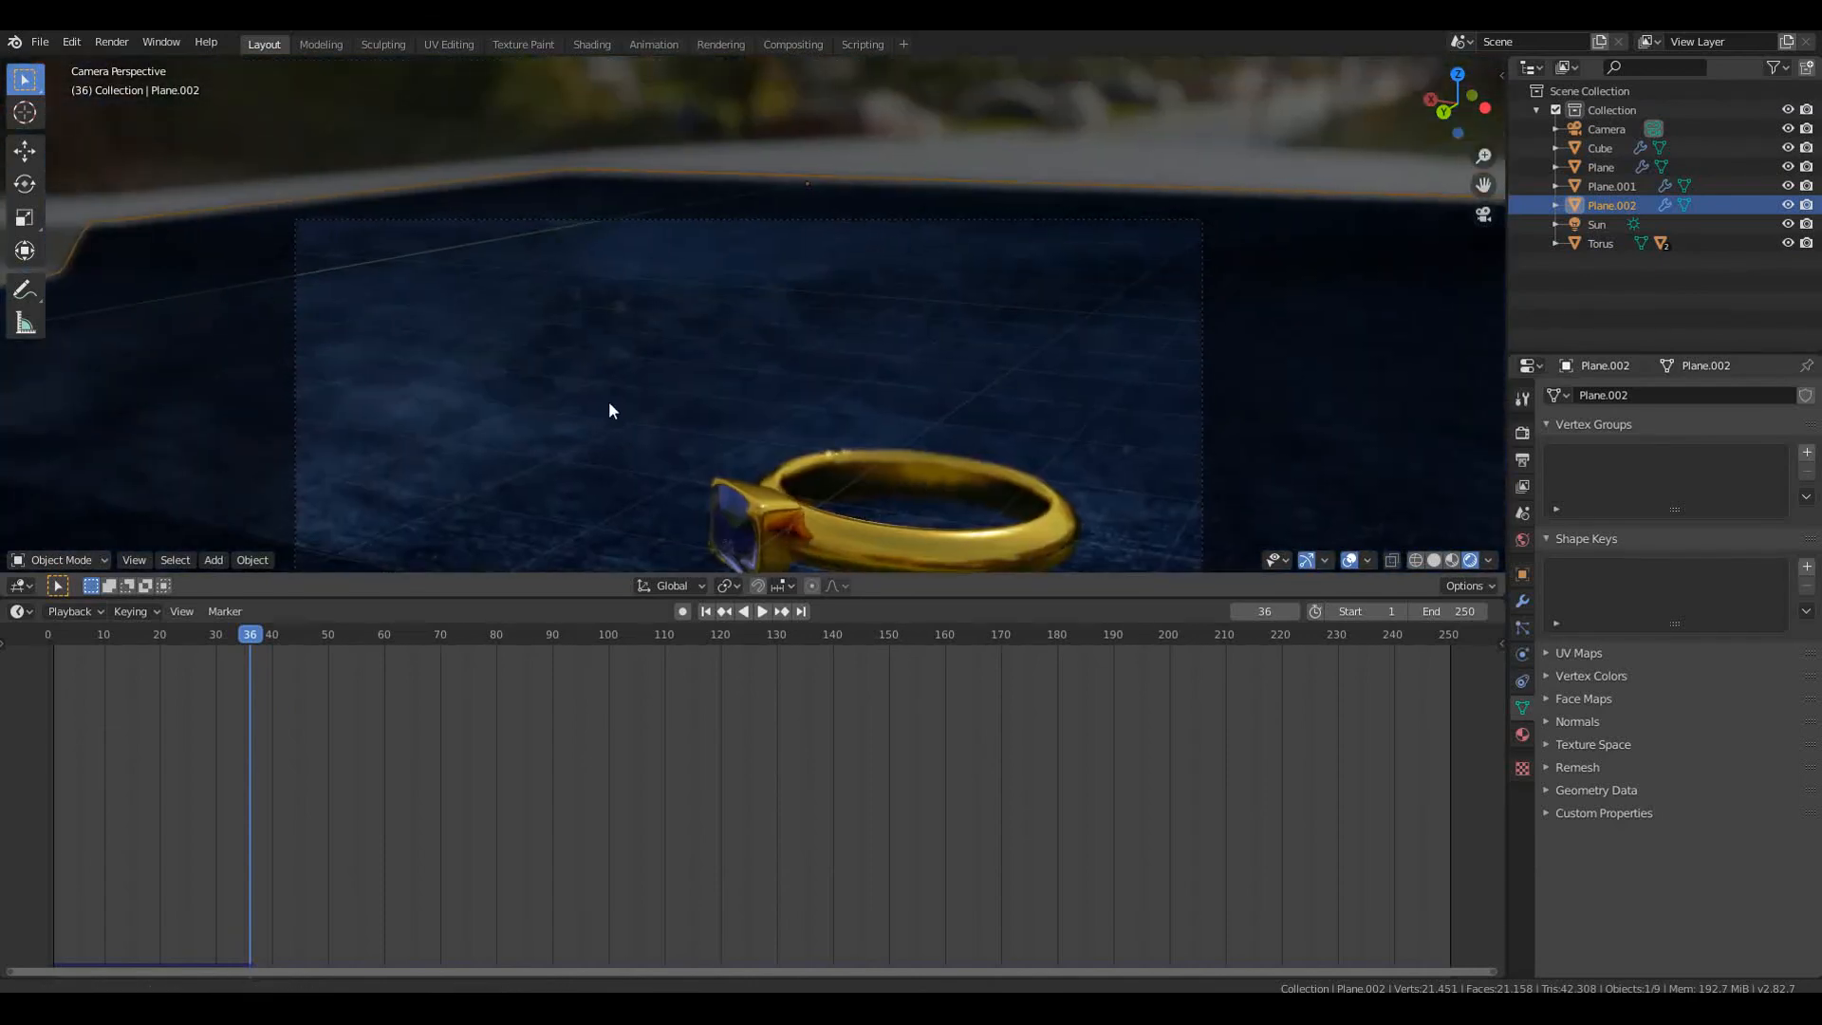
{"action": "scroll", "coordinate": [663, 427], "scroll_direction": "down", "scroll_amount": 2}
{"action": "scroll", "coordinate": [668, 440], "scroll_direction": "up", "scroll_amount": 2}
{"action": "middle_click_drag", "start_coordinate": [761, 458], "coordinate": [731, 355], "text": "shift"}
{"action": "scroll", "coordinate": [726, 355], "scroll_direction": "down", "scroll_amount": 3}
{"action": "scroll", "coordinate": [734, 354], "scroll_direction": "down", "scroll_amount": 9}
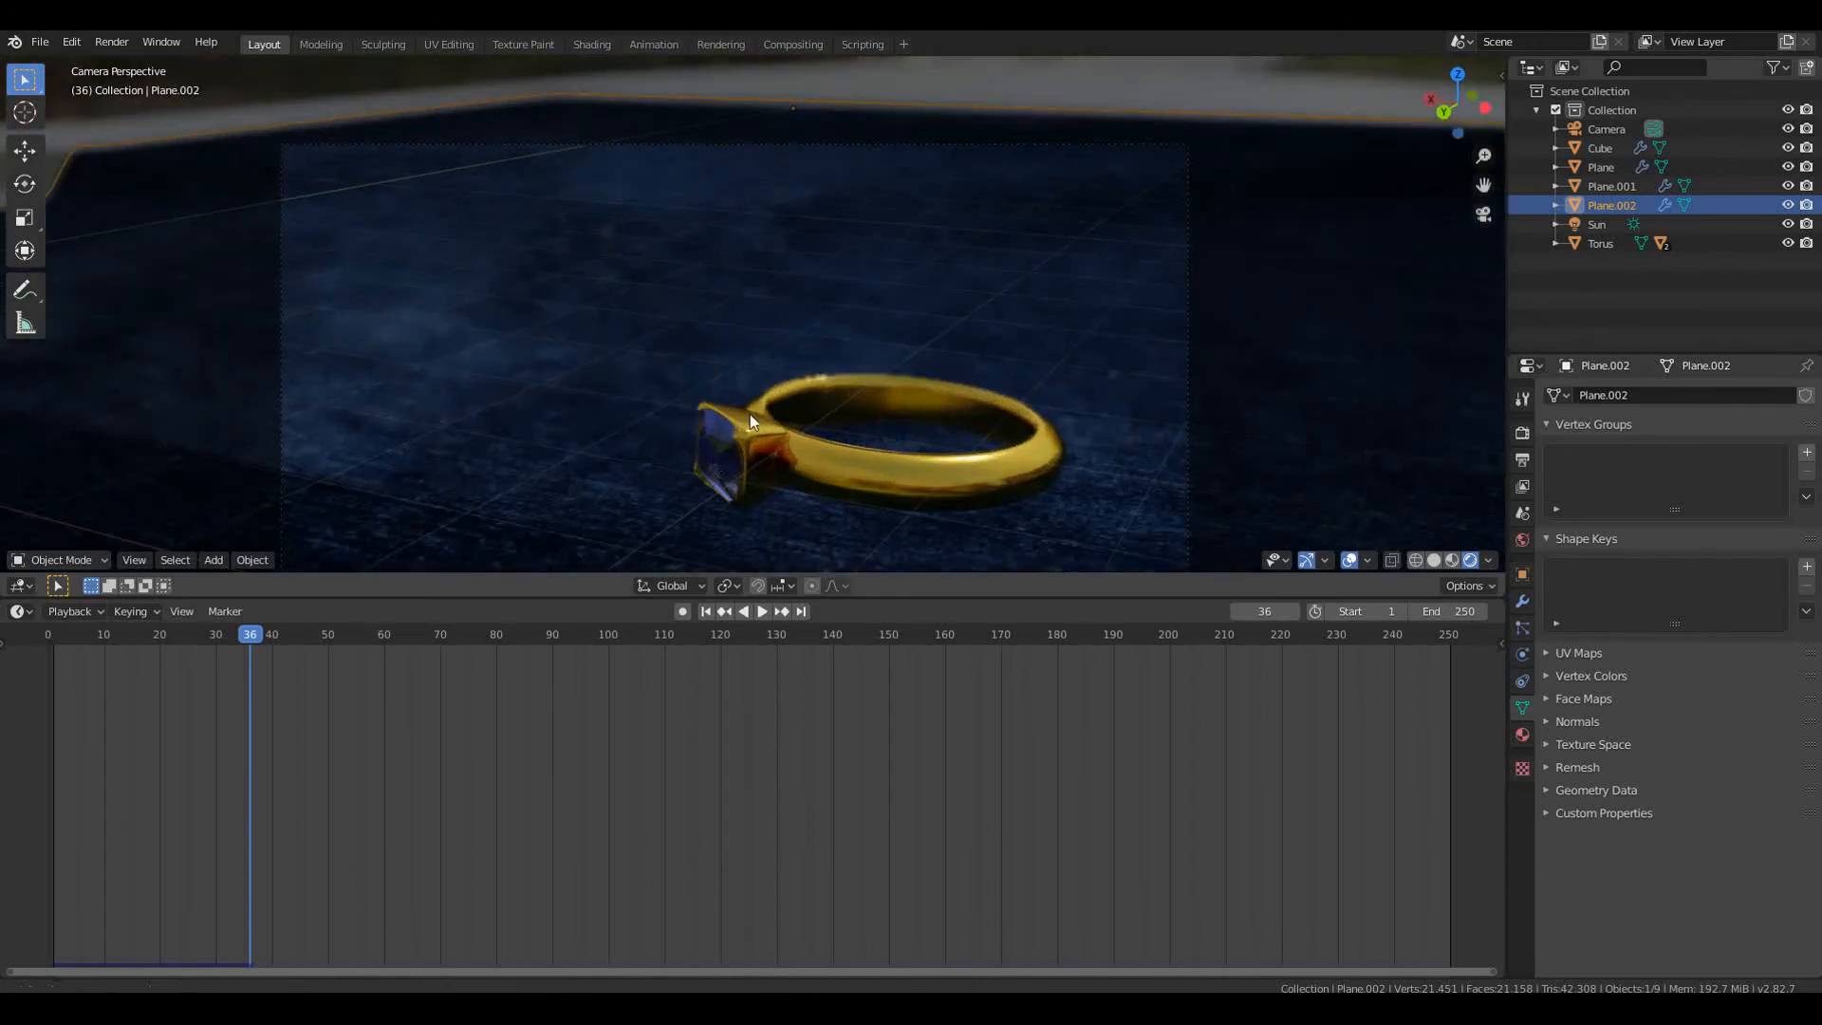
{"action": "scroll", "coordinate": [737, 353], "scroll_direction": "down", "scroll_amount": 8}
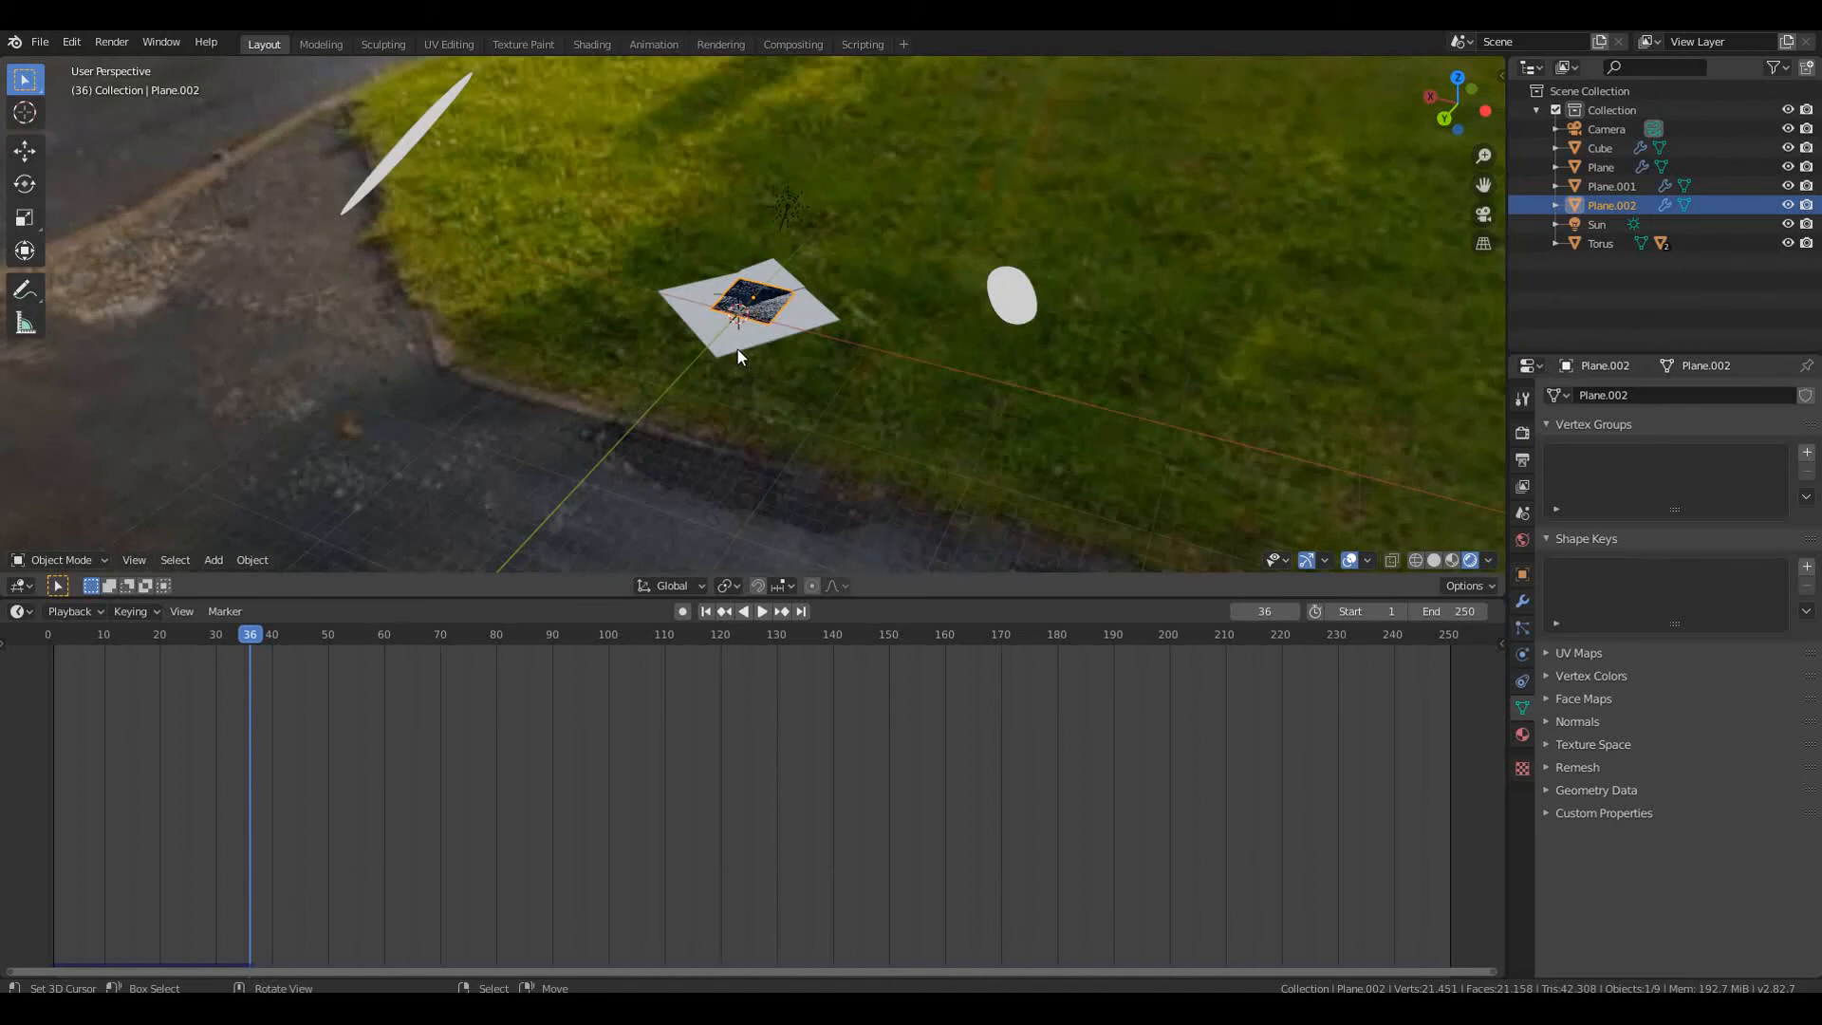
Render the current frame with Eevee, examine the stone and band up close, and close the result
{"action": "key", "text": "F12"}
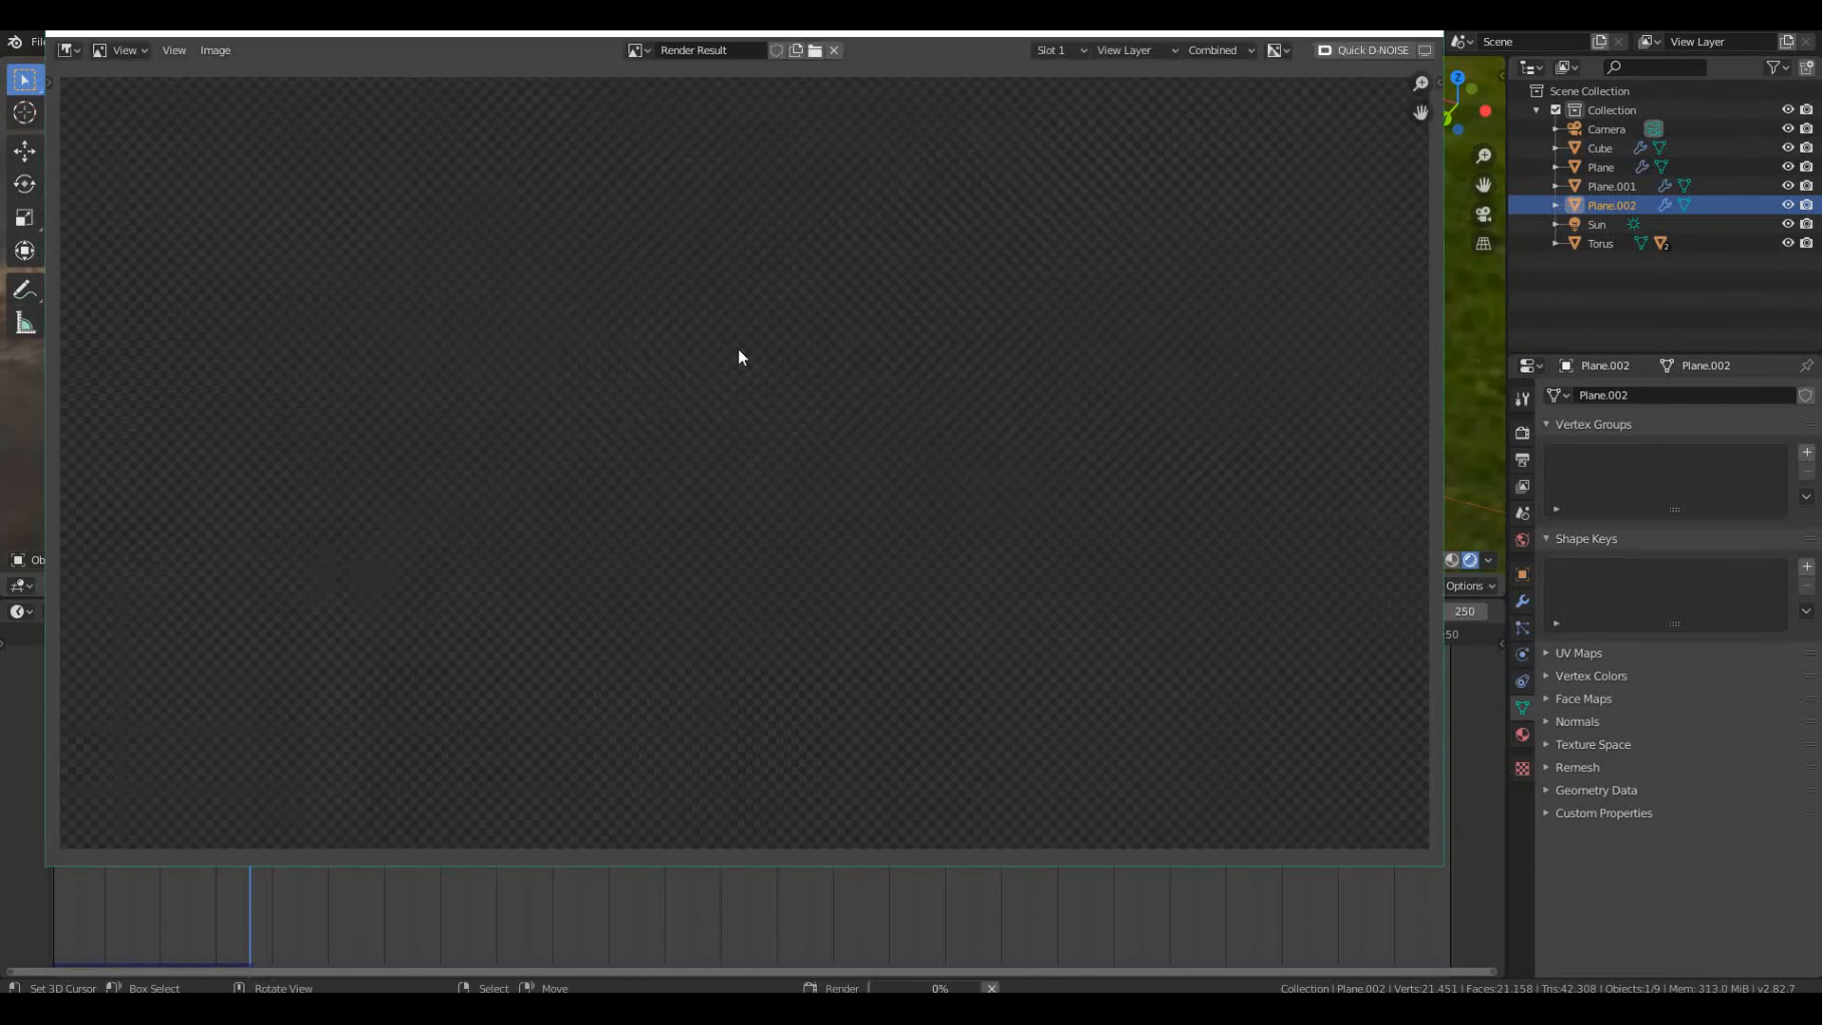
{"action": "scroll", "coordinate": [802, 410], "scroll_direction": "down", "scroll_amount": 2}
{"action": "scroll", "coordinate": [803, 415], "scroll_direction": "up", "scroll_amount": 2}
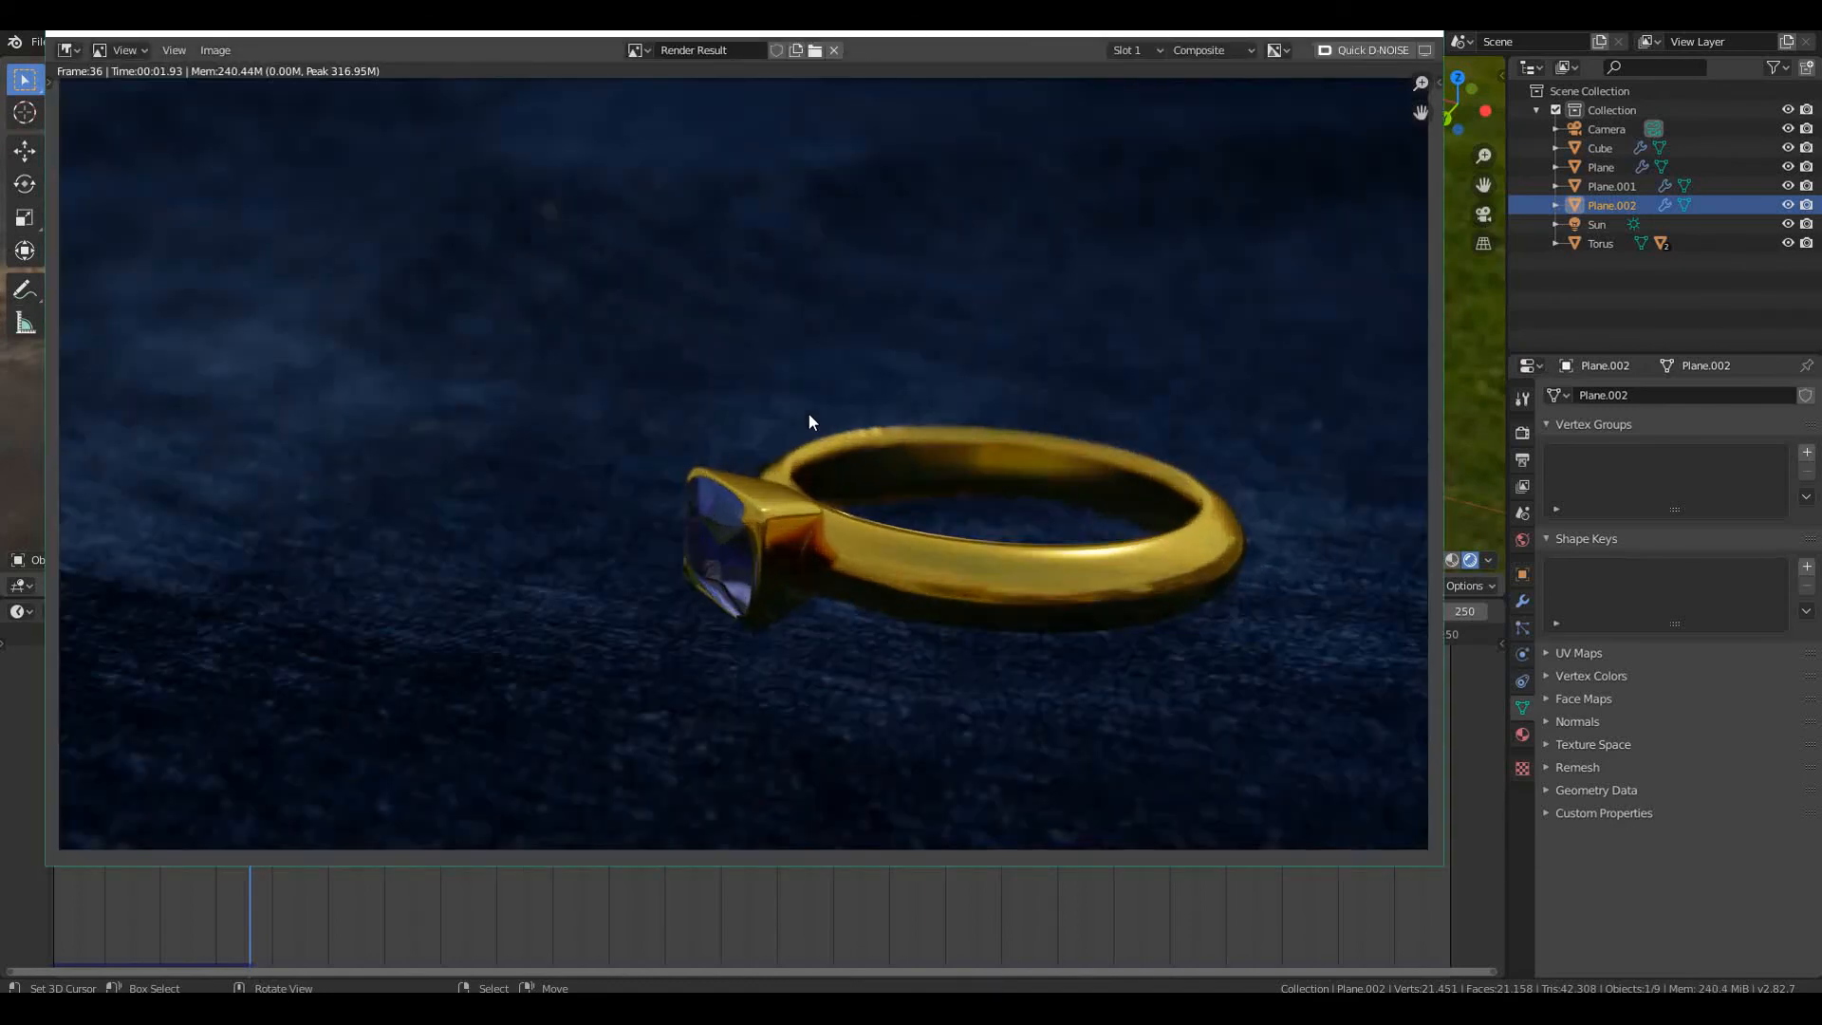
{"action": "scroll", "coordinate": [792, 596], "scroll_direction": "up", "scroll_amount": 2}
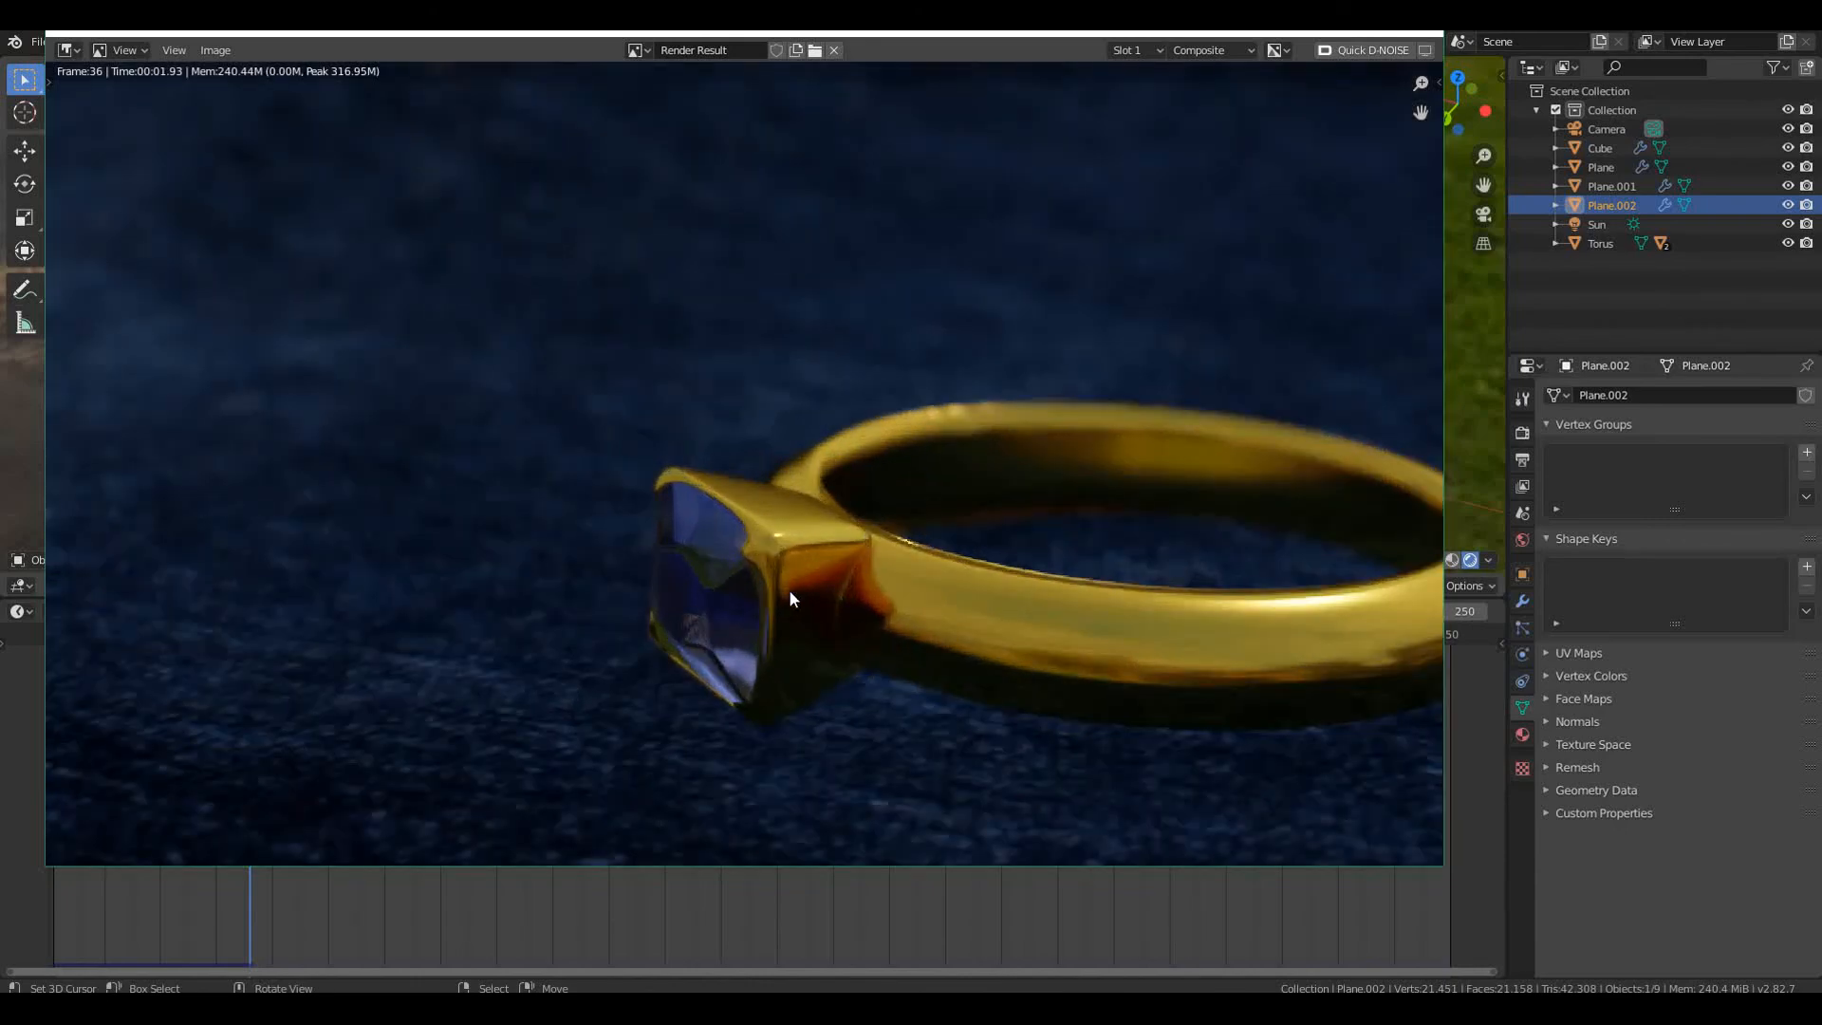
{"action": "scroll", "coordinate": [719, 634], "scroll_direction": "down", "scroll_amount": 1}
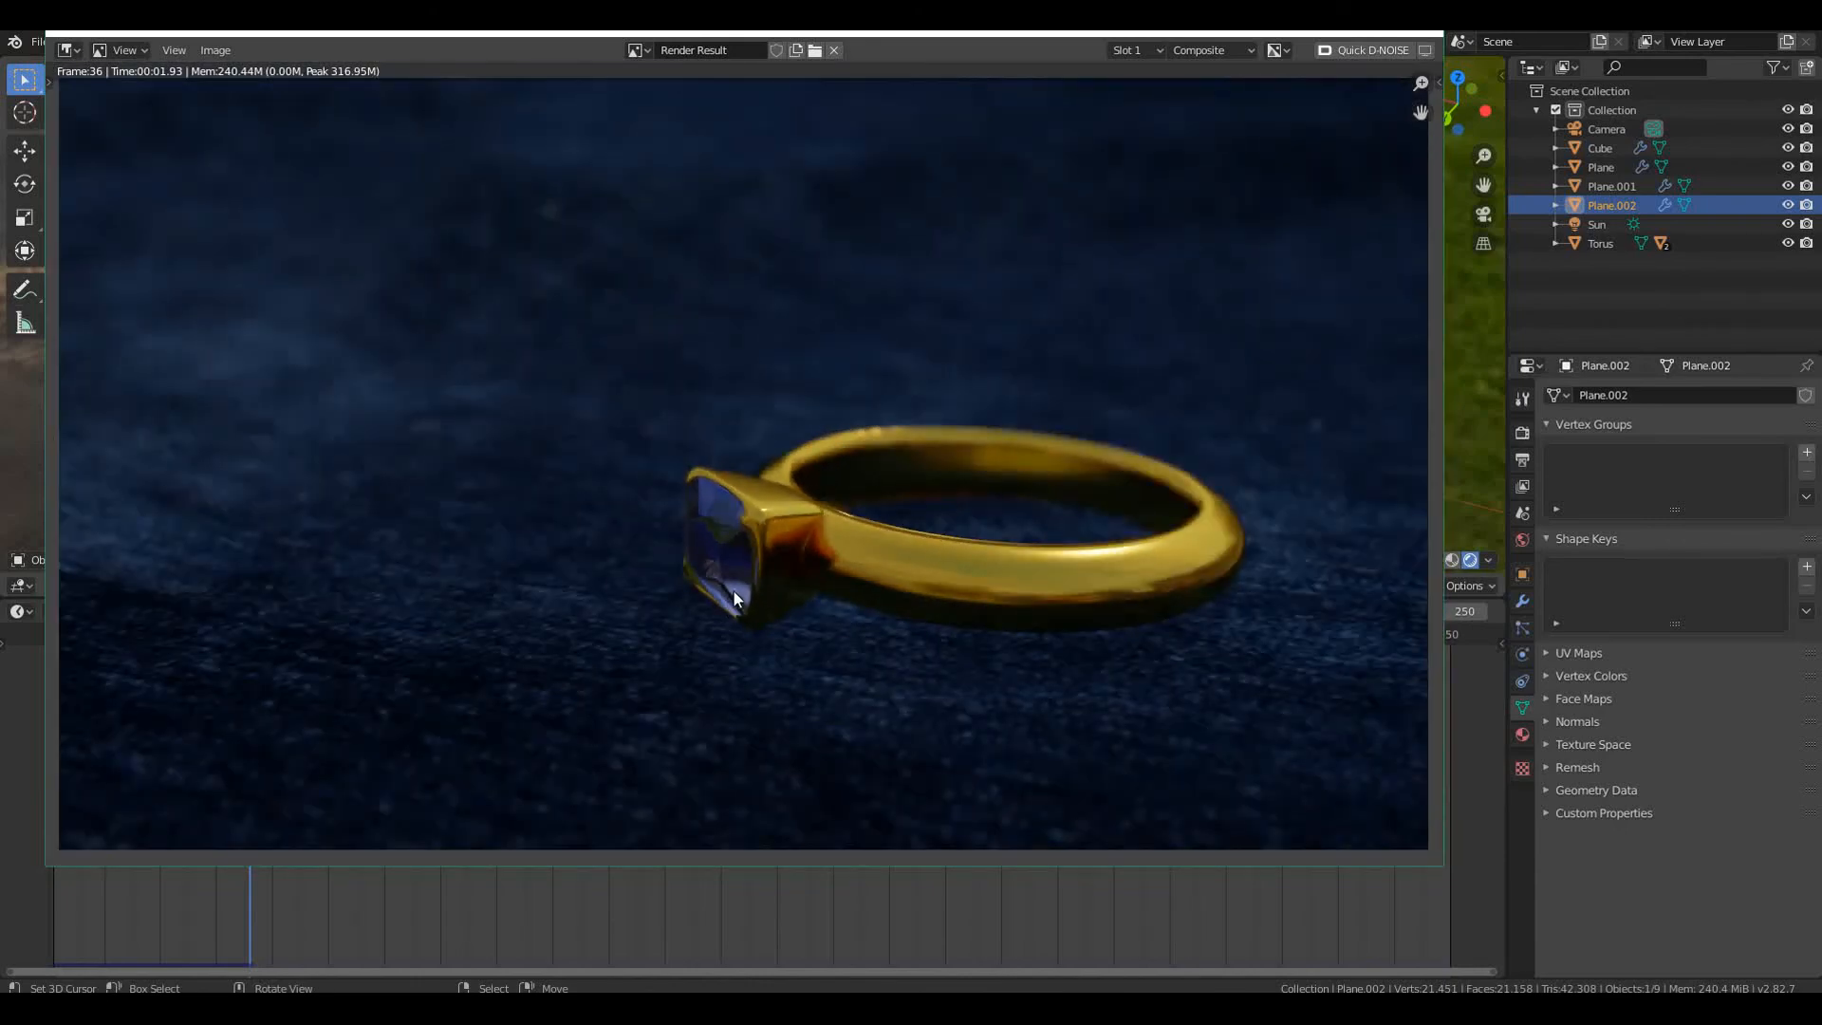
{"action": "scroll", "coordinate": [732, 590], "scroll_direction": "up", "scroll_amount": 2}
{"action": "scroll", "coordinate": [737, 583], "scroll_direction": "down", "scroll_amount": 1}
{"action": "key", "text": "Escape"}
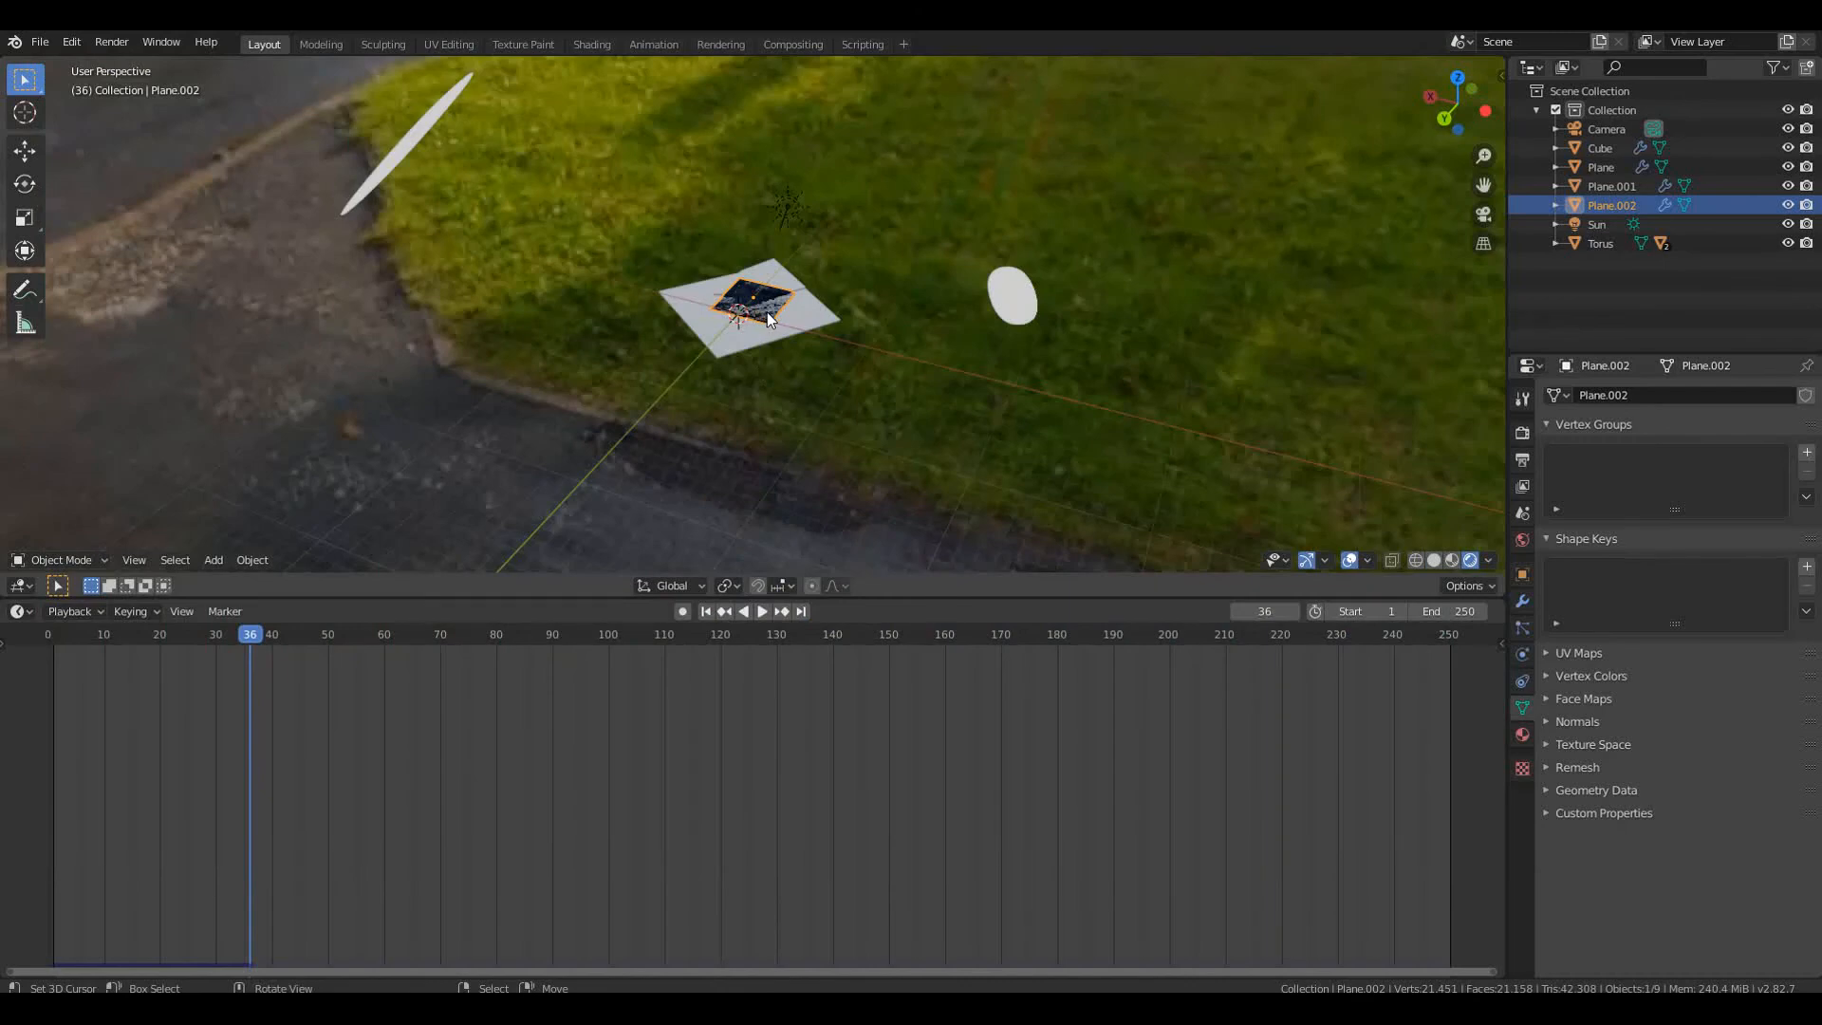
Return to the camera view and change the render engine to Cycles
{"action": "key", "text": "KP_0"}
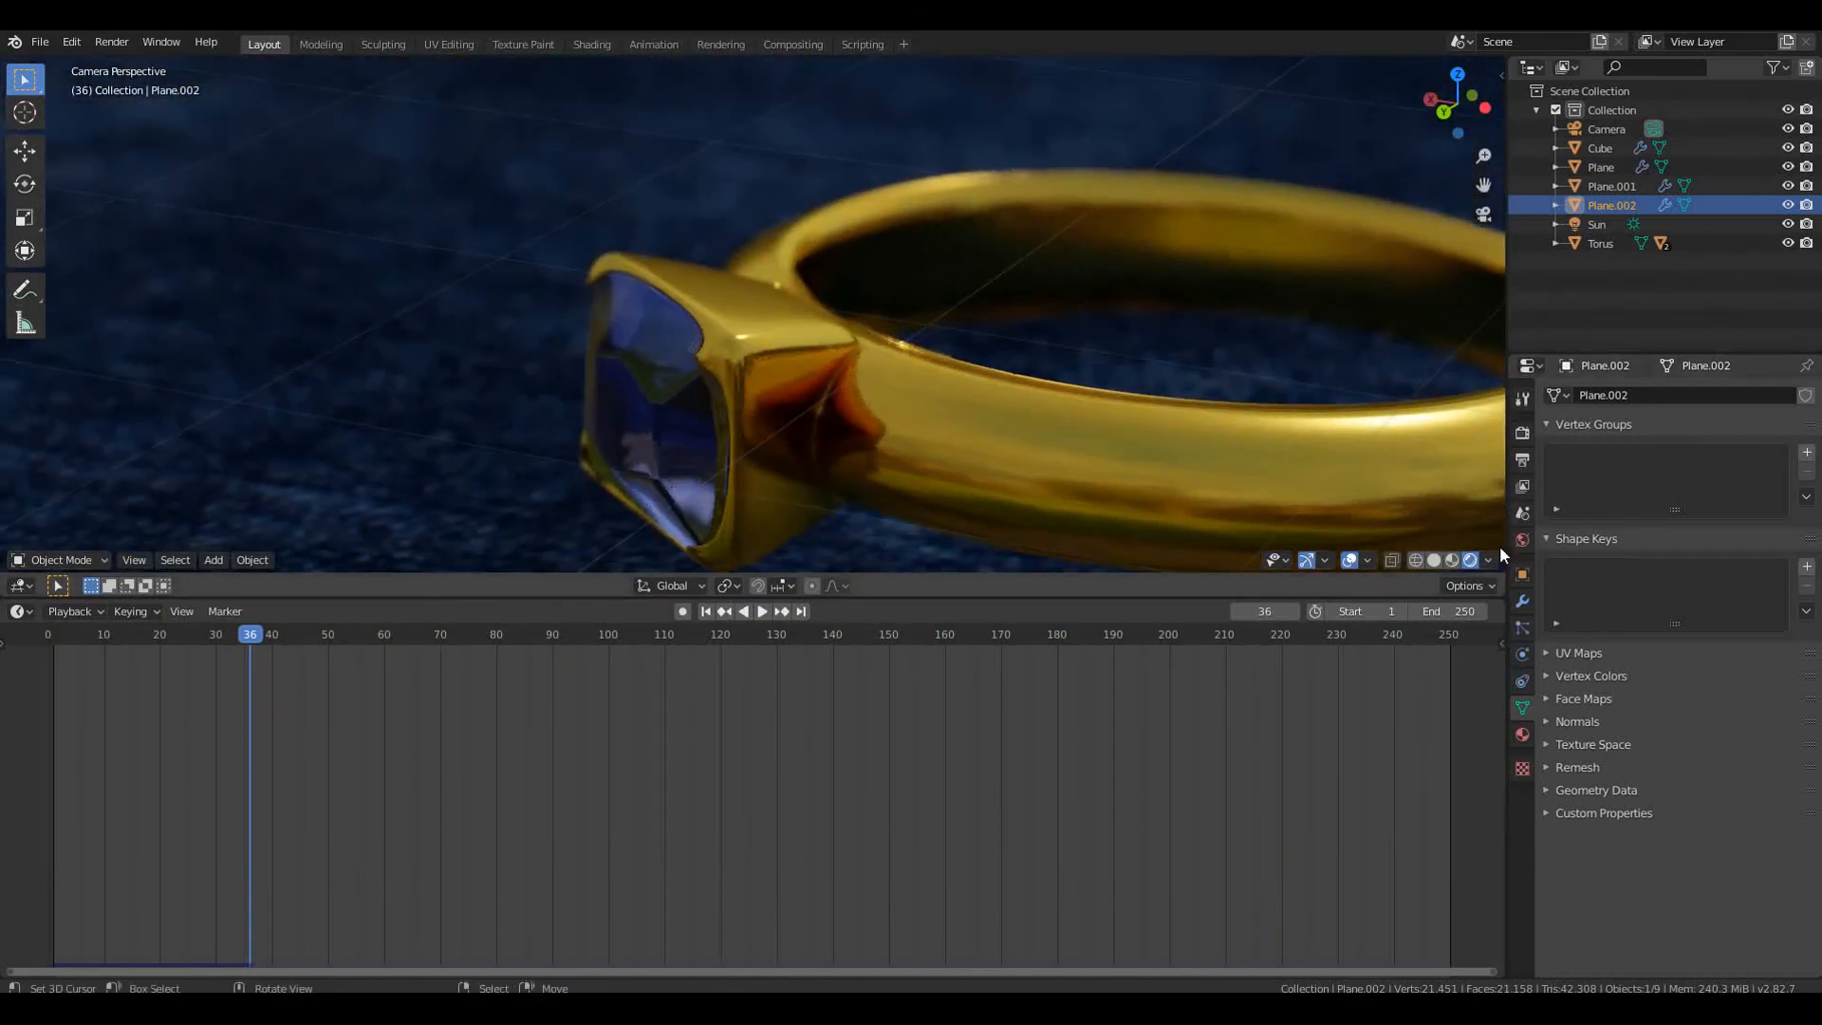
{"action": "left_click", "coordinate": [1522, 433]}
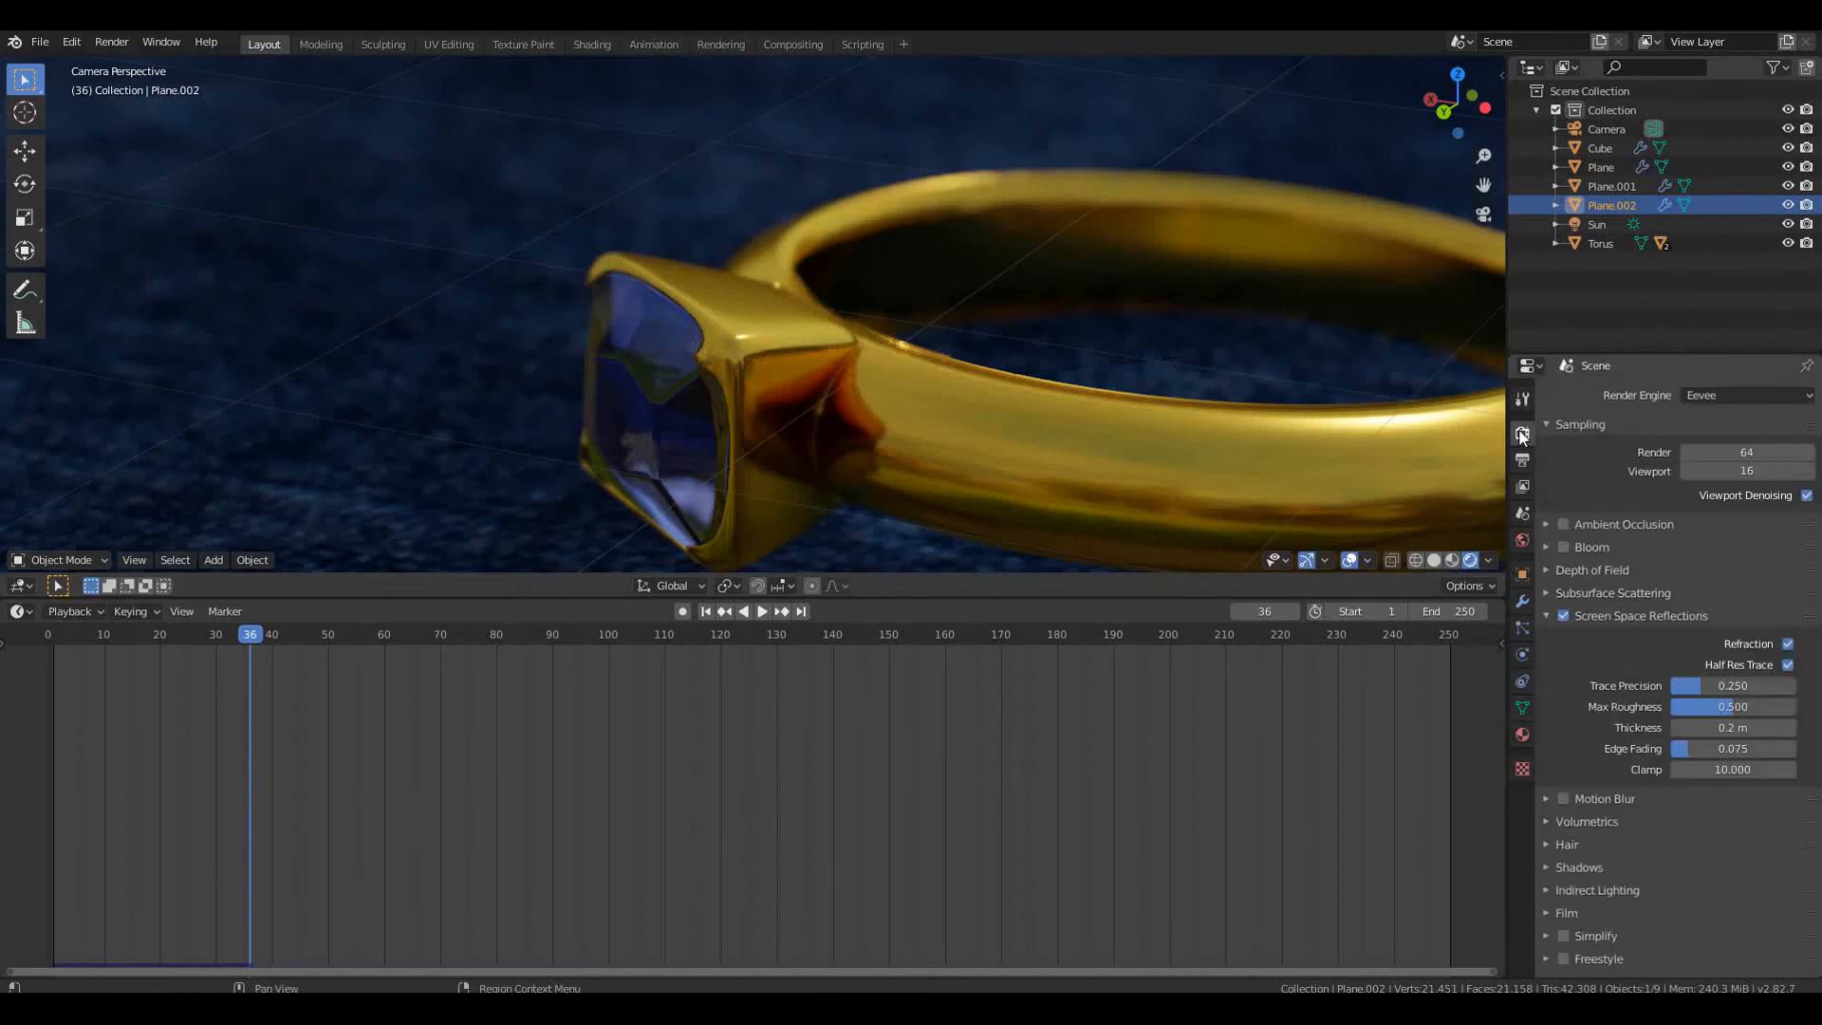
{"action": "left_click", "coordinate": [1703, 399]}
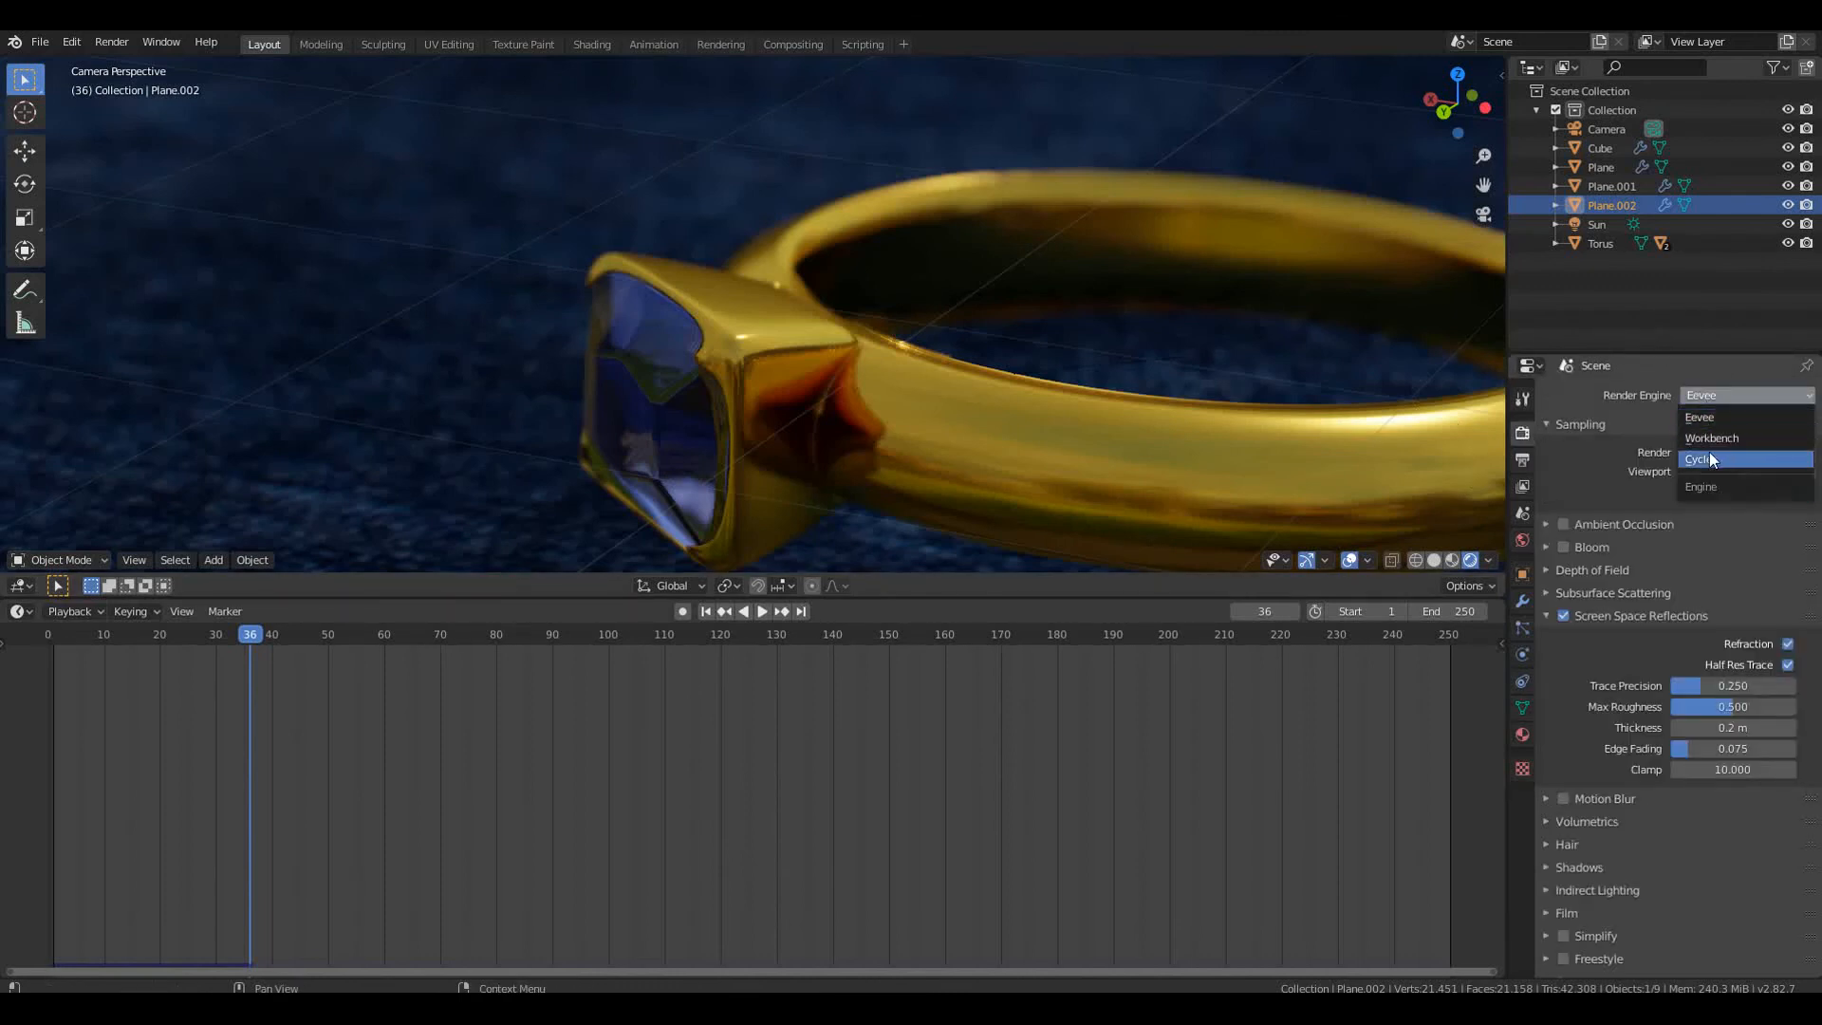
{"action": "key", "text": "Return"}
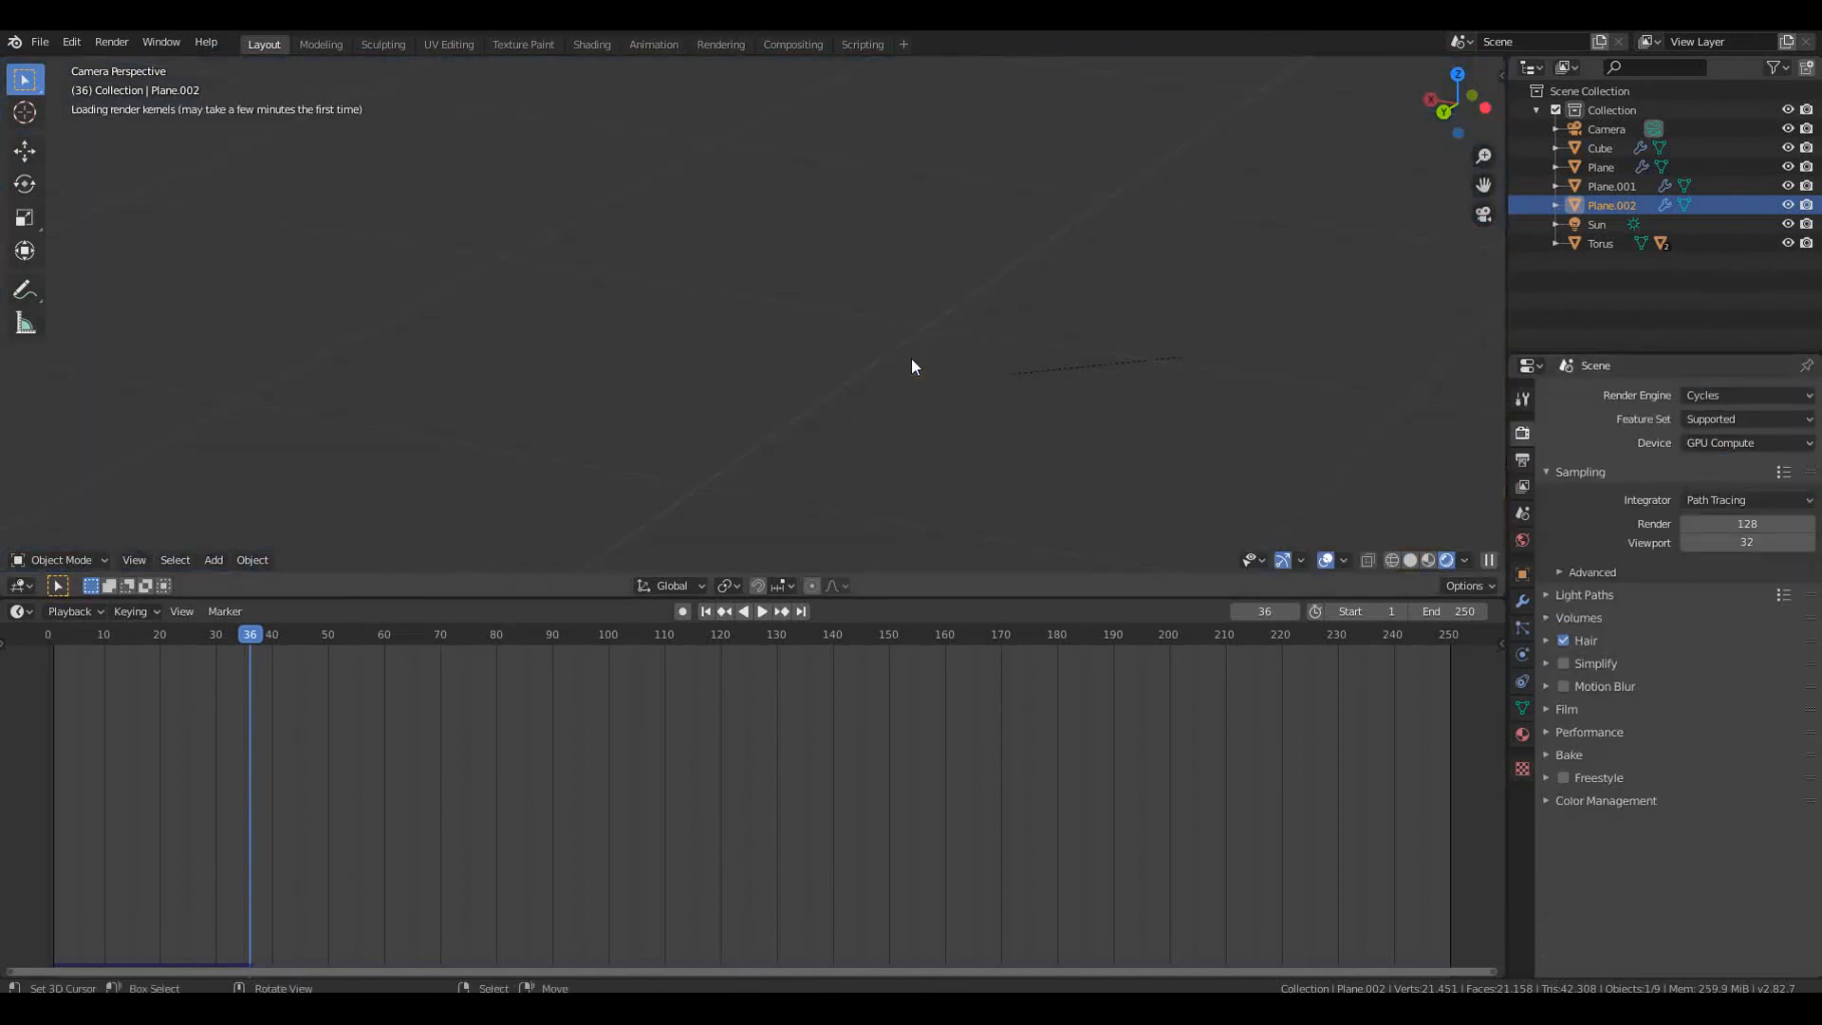
{"action": "scroll", "coordinate": [919, 338], "scroll_direction": "down", "scroll_amount": 6}
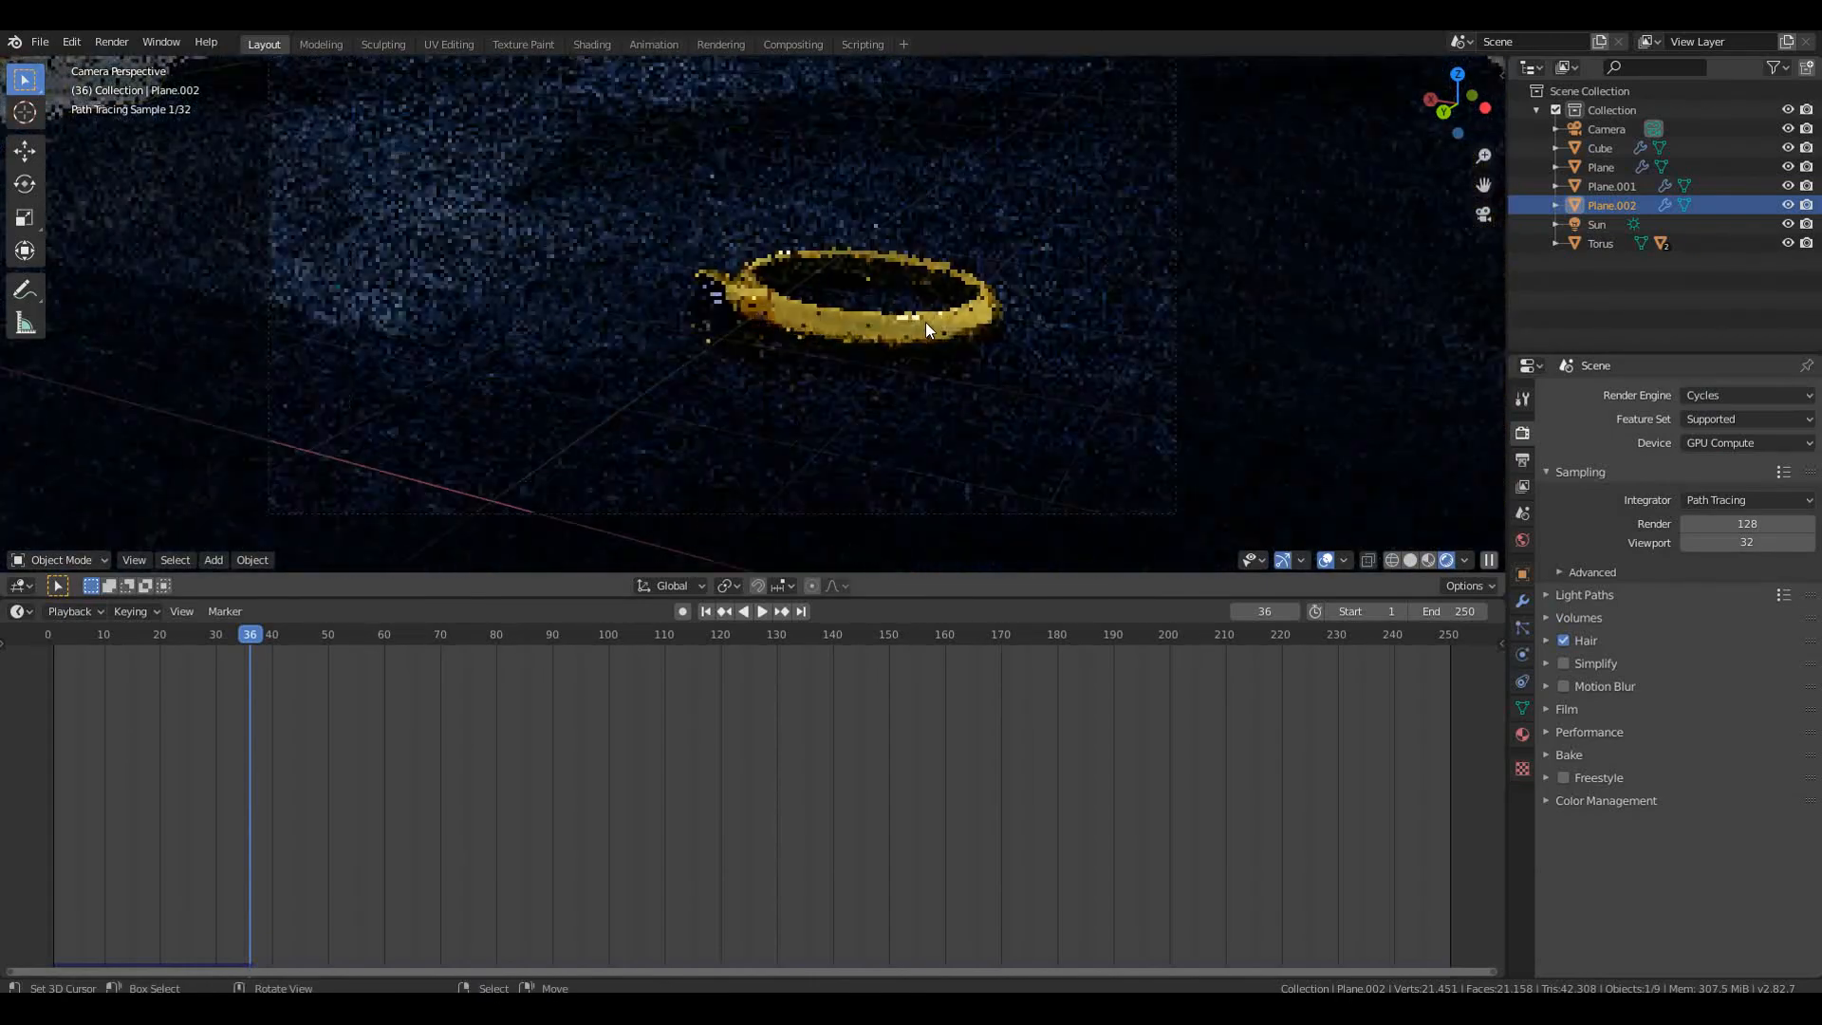
Render the current frame with Cycles and denoise the finished result using Quick D-NOISE
{"action": "key", "text": "F12"}
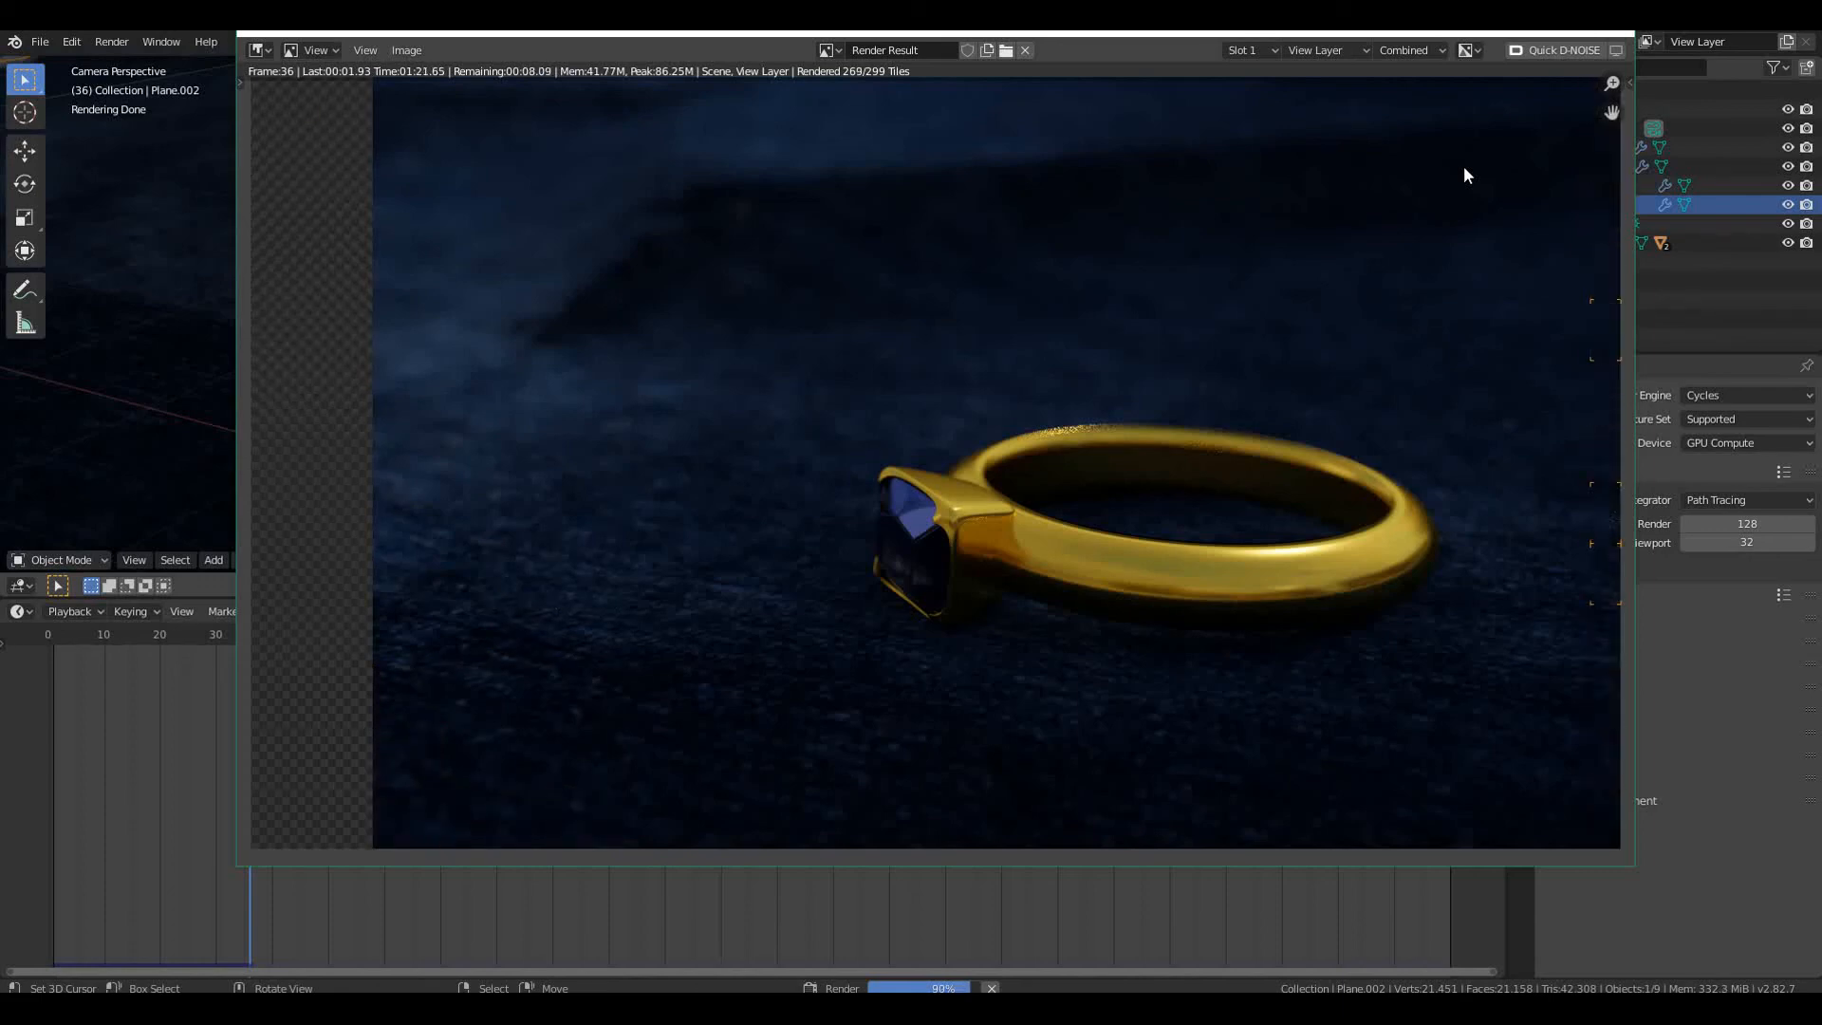
{"action": "scroll", "coordinate": [1395, 231], "scroll_direction": "down", "scroll_amount": 2}
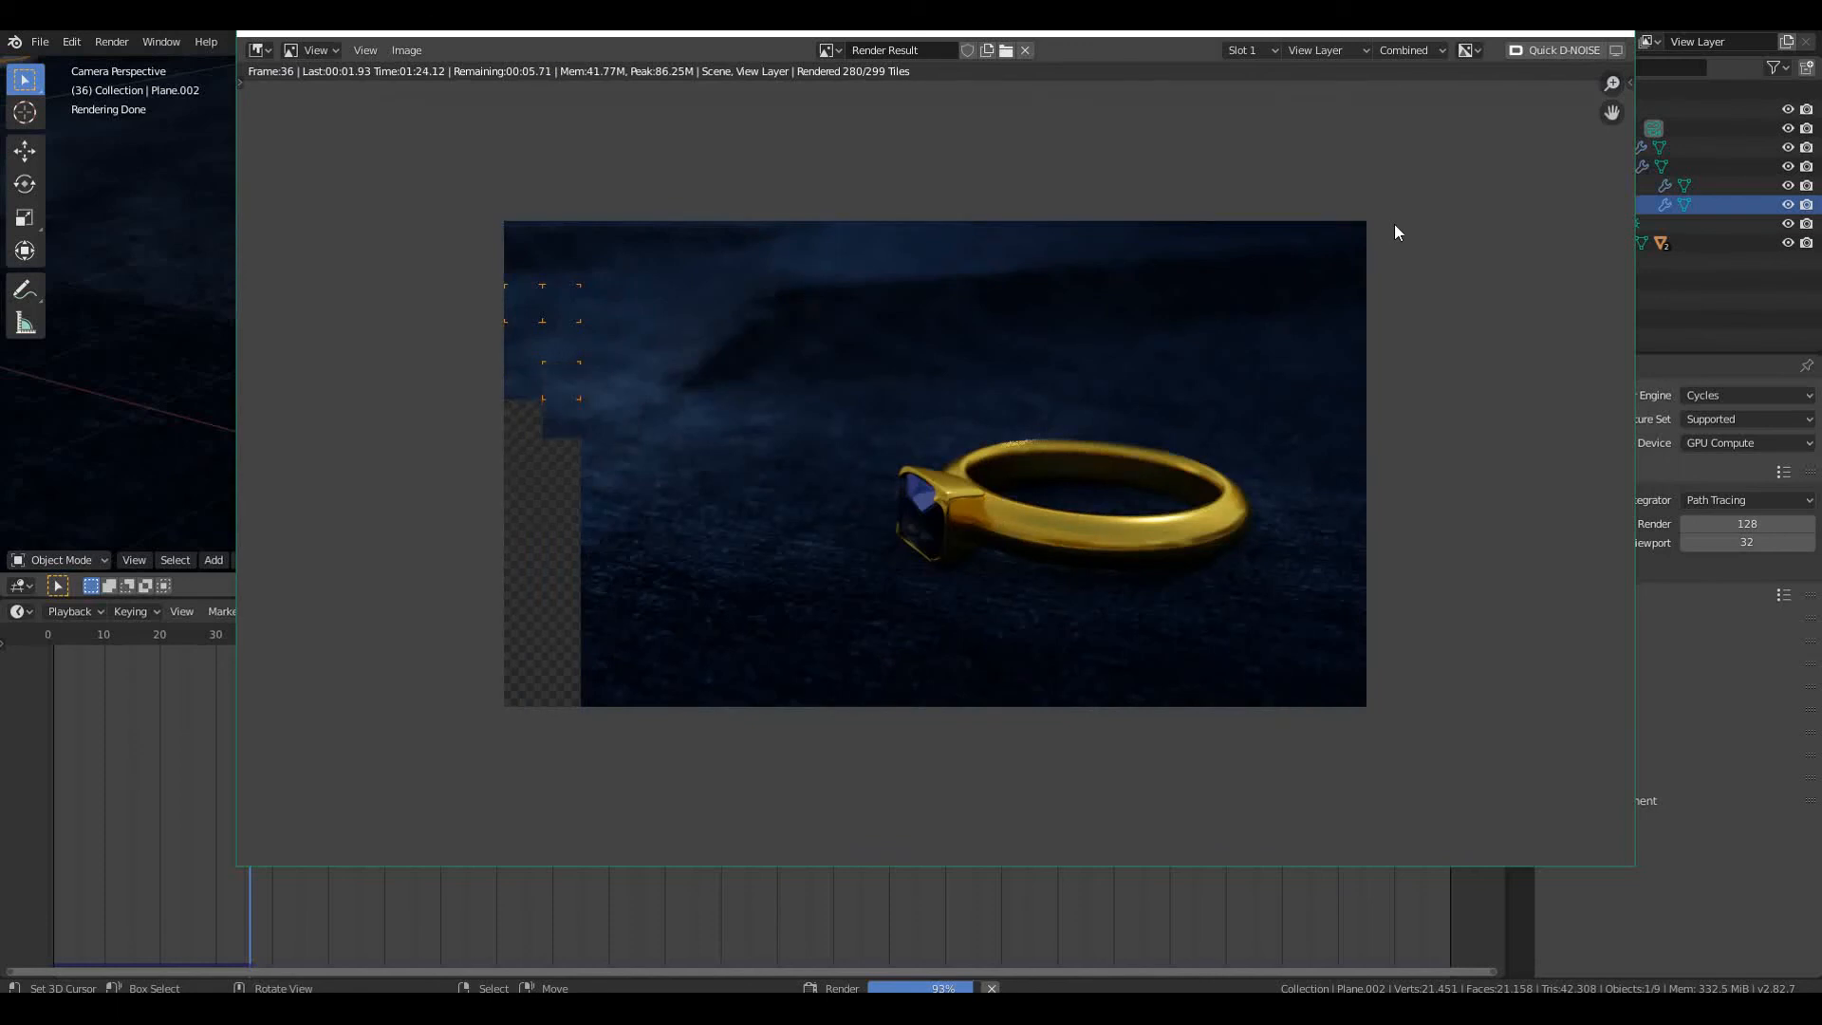
{"action": "scroll", "coordinate": [1396, 229], "scroll_direction": "up", "scroll_amount": 1}
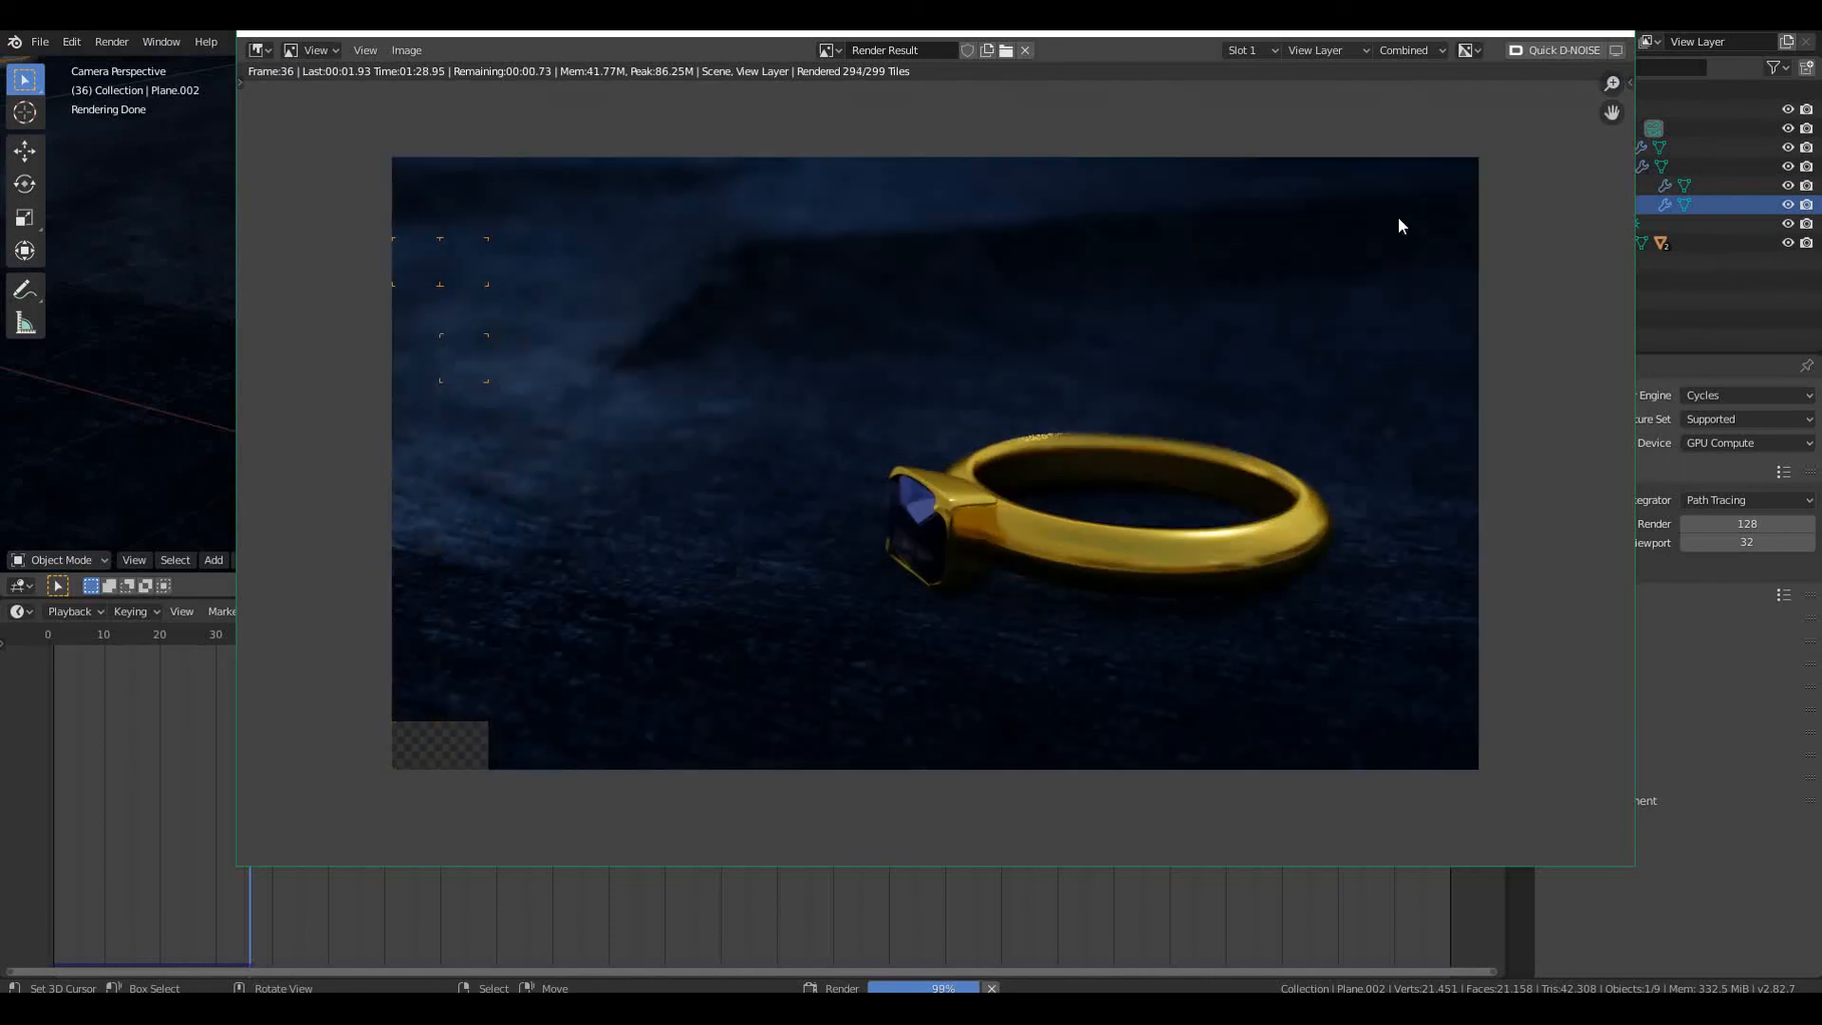
{"action": "left_click", "coordinate": [1535, 54]}
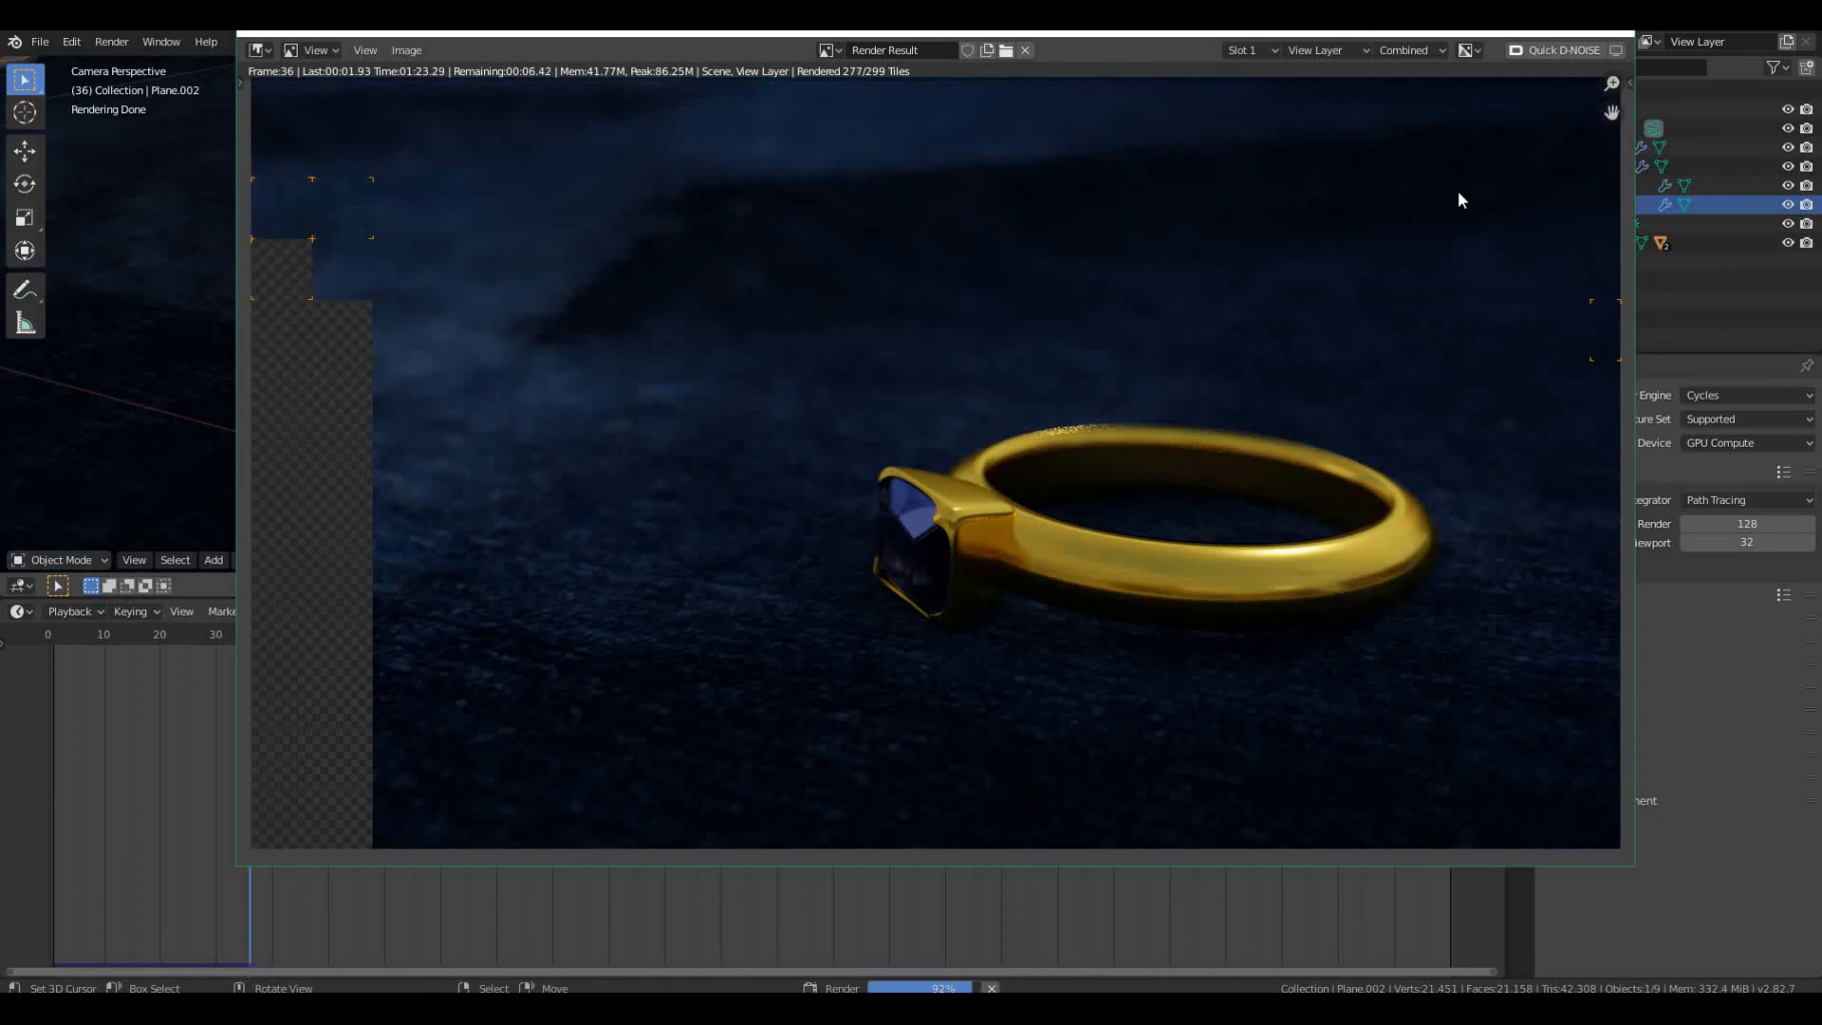
{"action": "scroll", "coordinate": [1394, 228], "scroll_direction": "down", "scroll_amount": 2}
{"action": "scroll", "coordinate": [1395, 228], "scroll_direction": "up", "scroll_amount": 1}
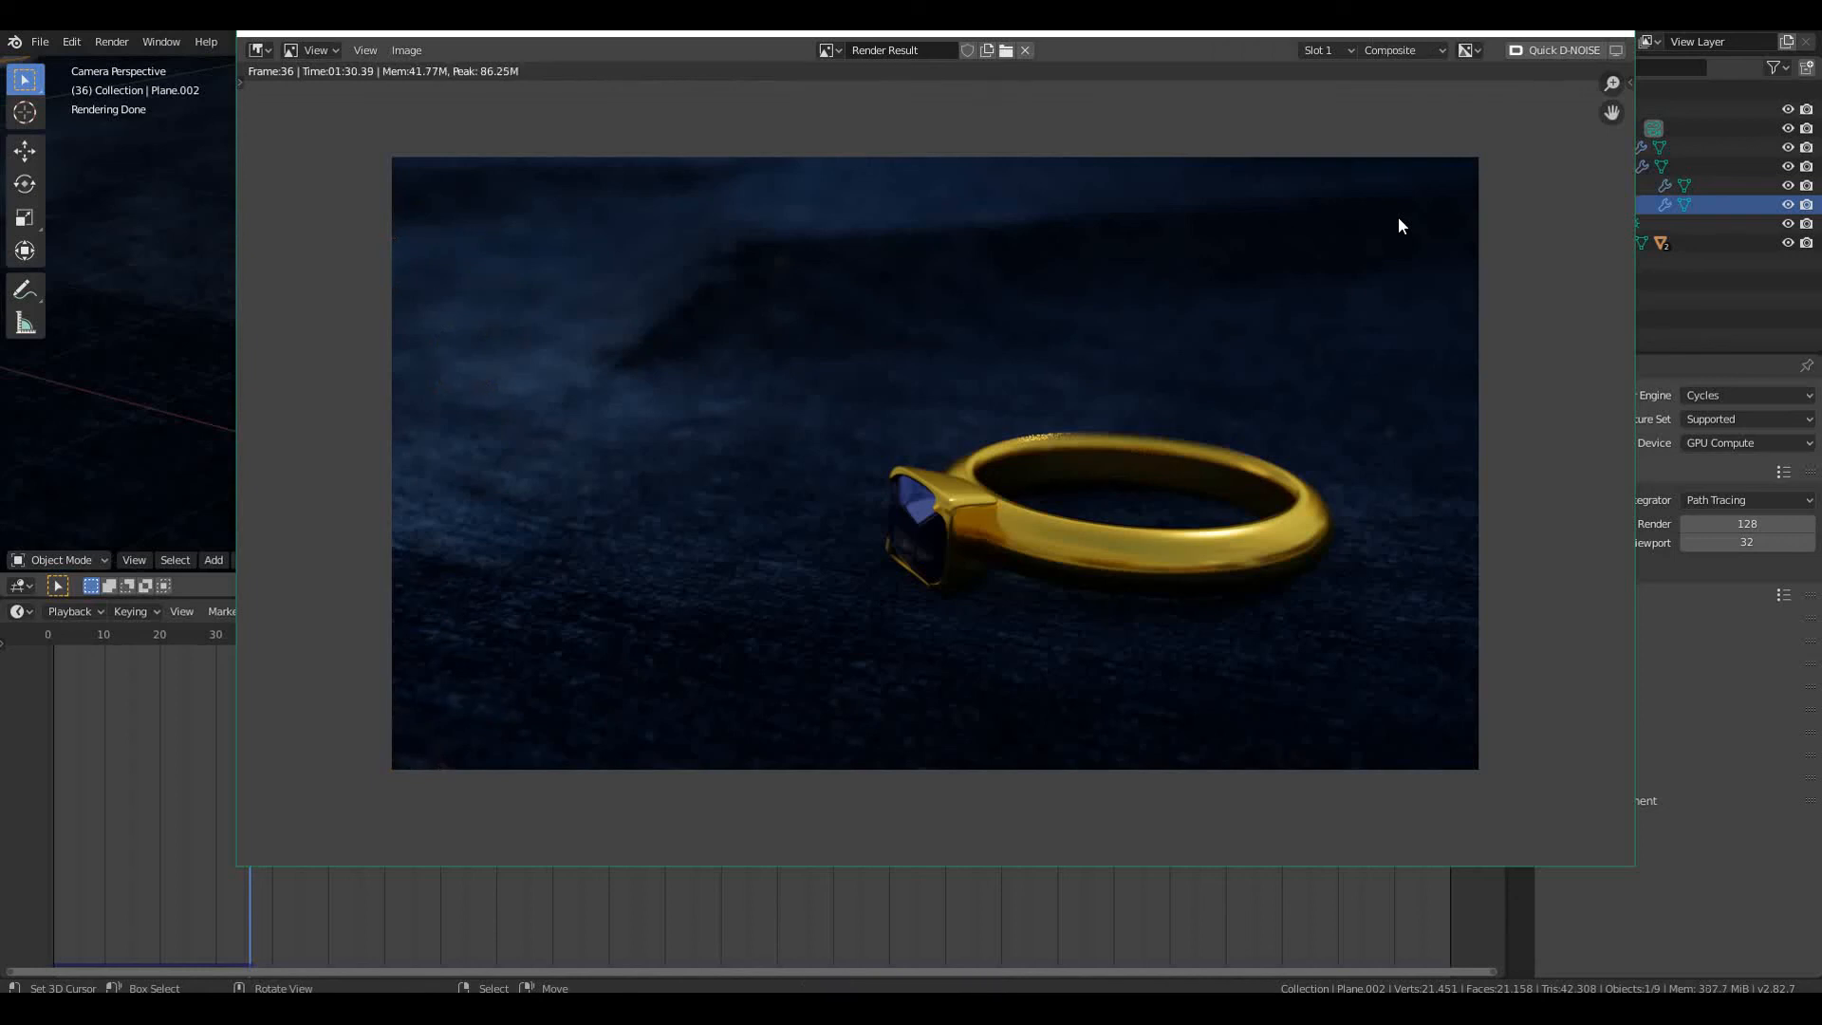
{"action": "left_click", "coordinate": [1535, 55]}
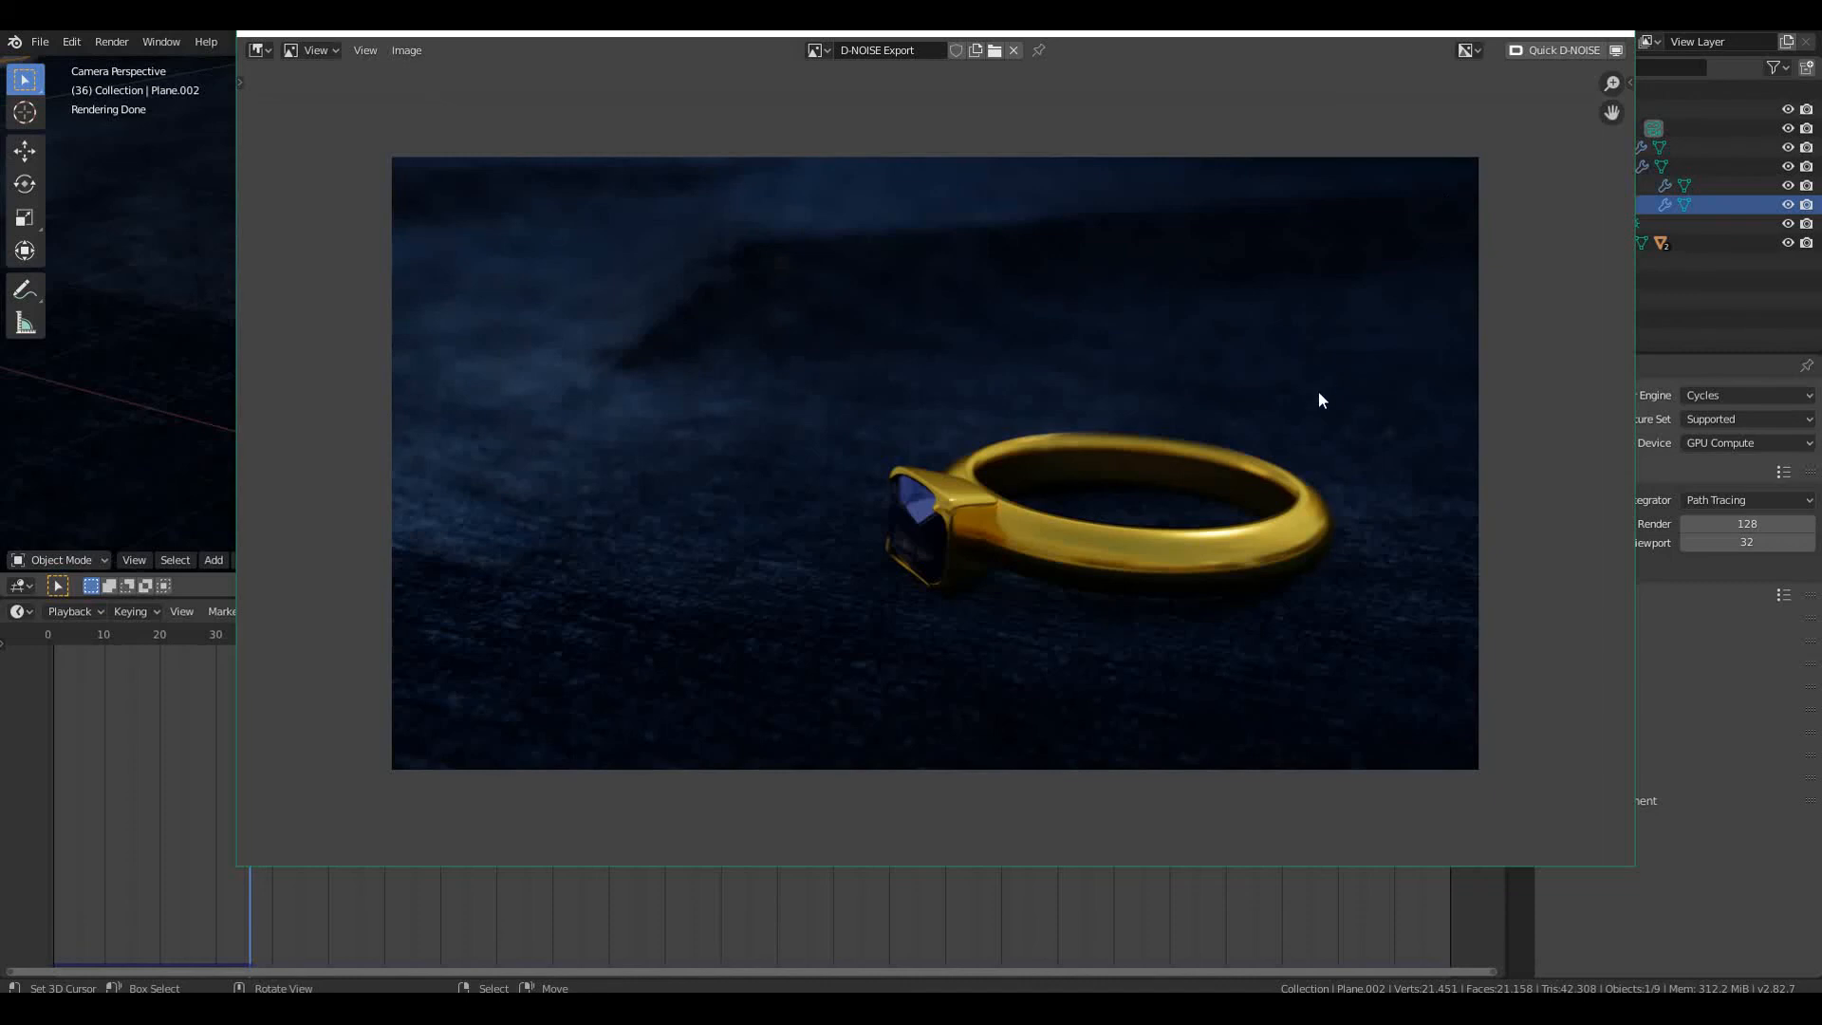
{"action": "scroll", "coordinate": [1319, 399], "scroll_direction": "up", "scroll_amount": 1}
{"action": "middle_click_drag", "start_coordinate": [1056, 447], "coordinate": [1108, 418]}
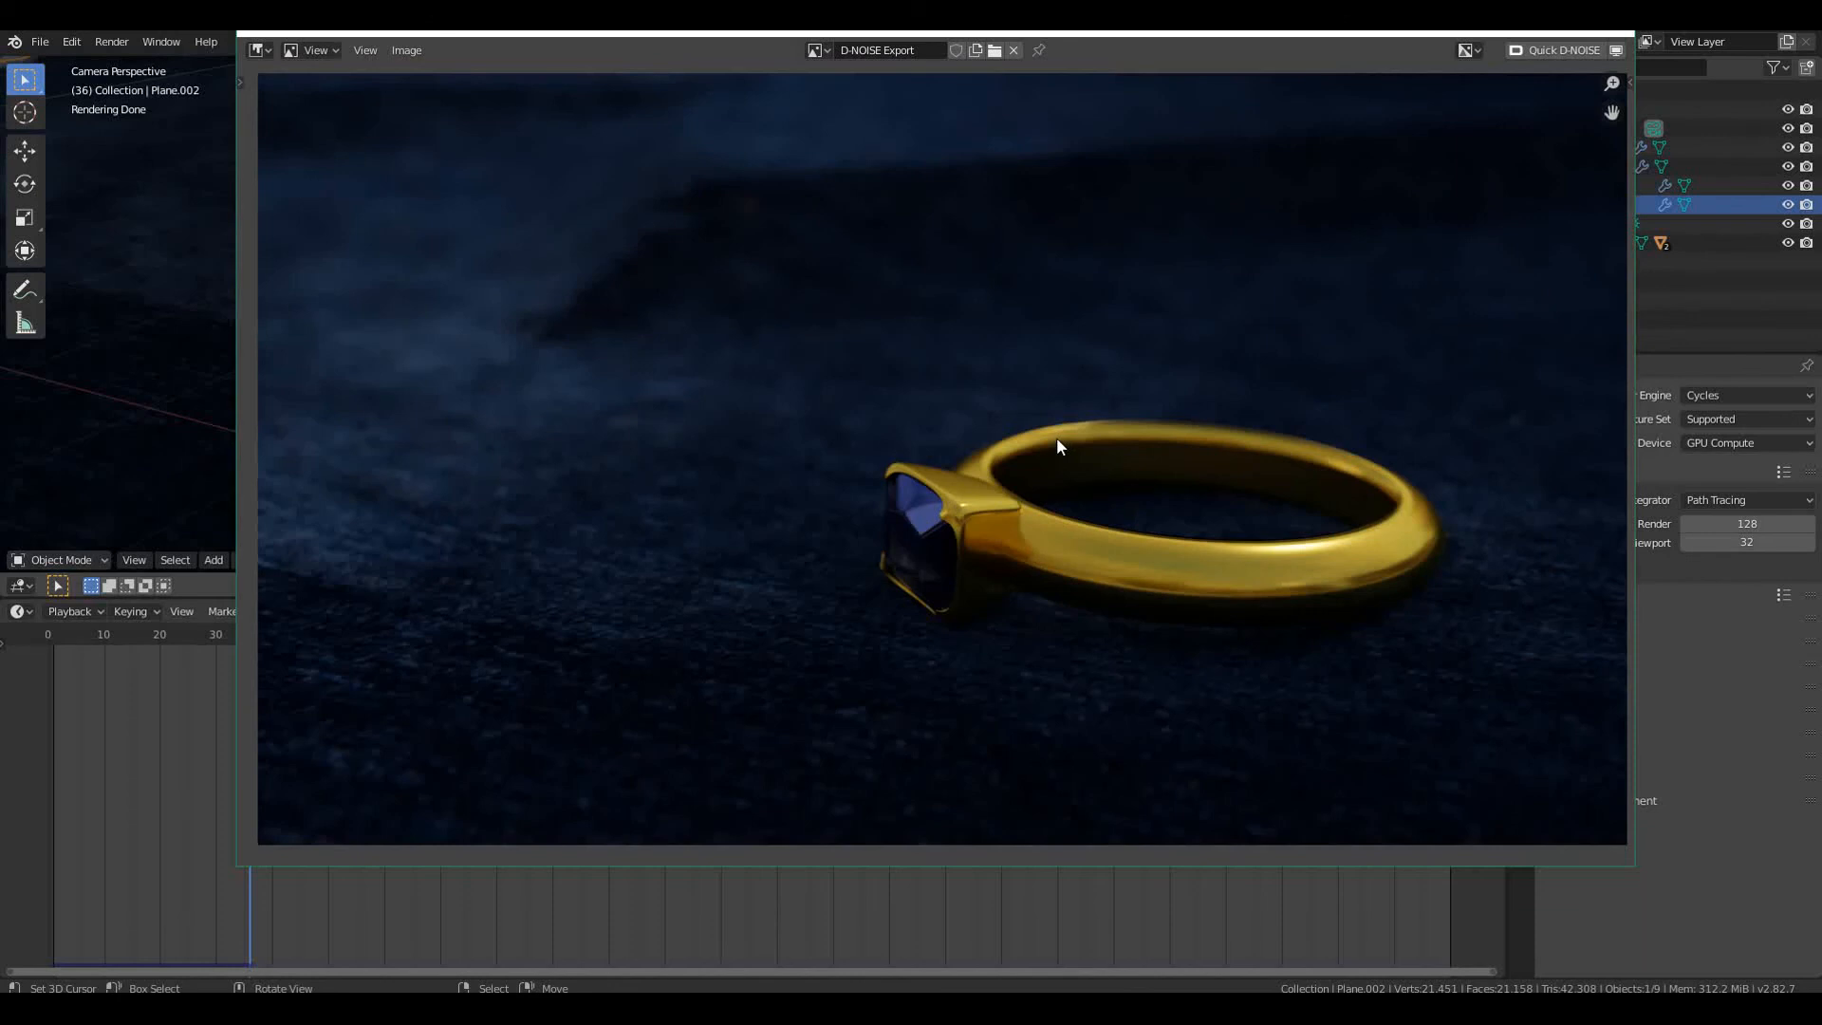
Save the denoised ring render as an image file
{"action": "key", "text": "F3"}
{"action": "key", "text": "Escape"}
{"action": "left_click", "coordinate": [408, 50]}
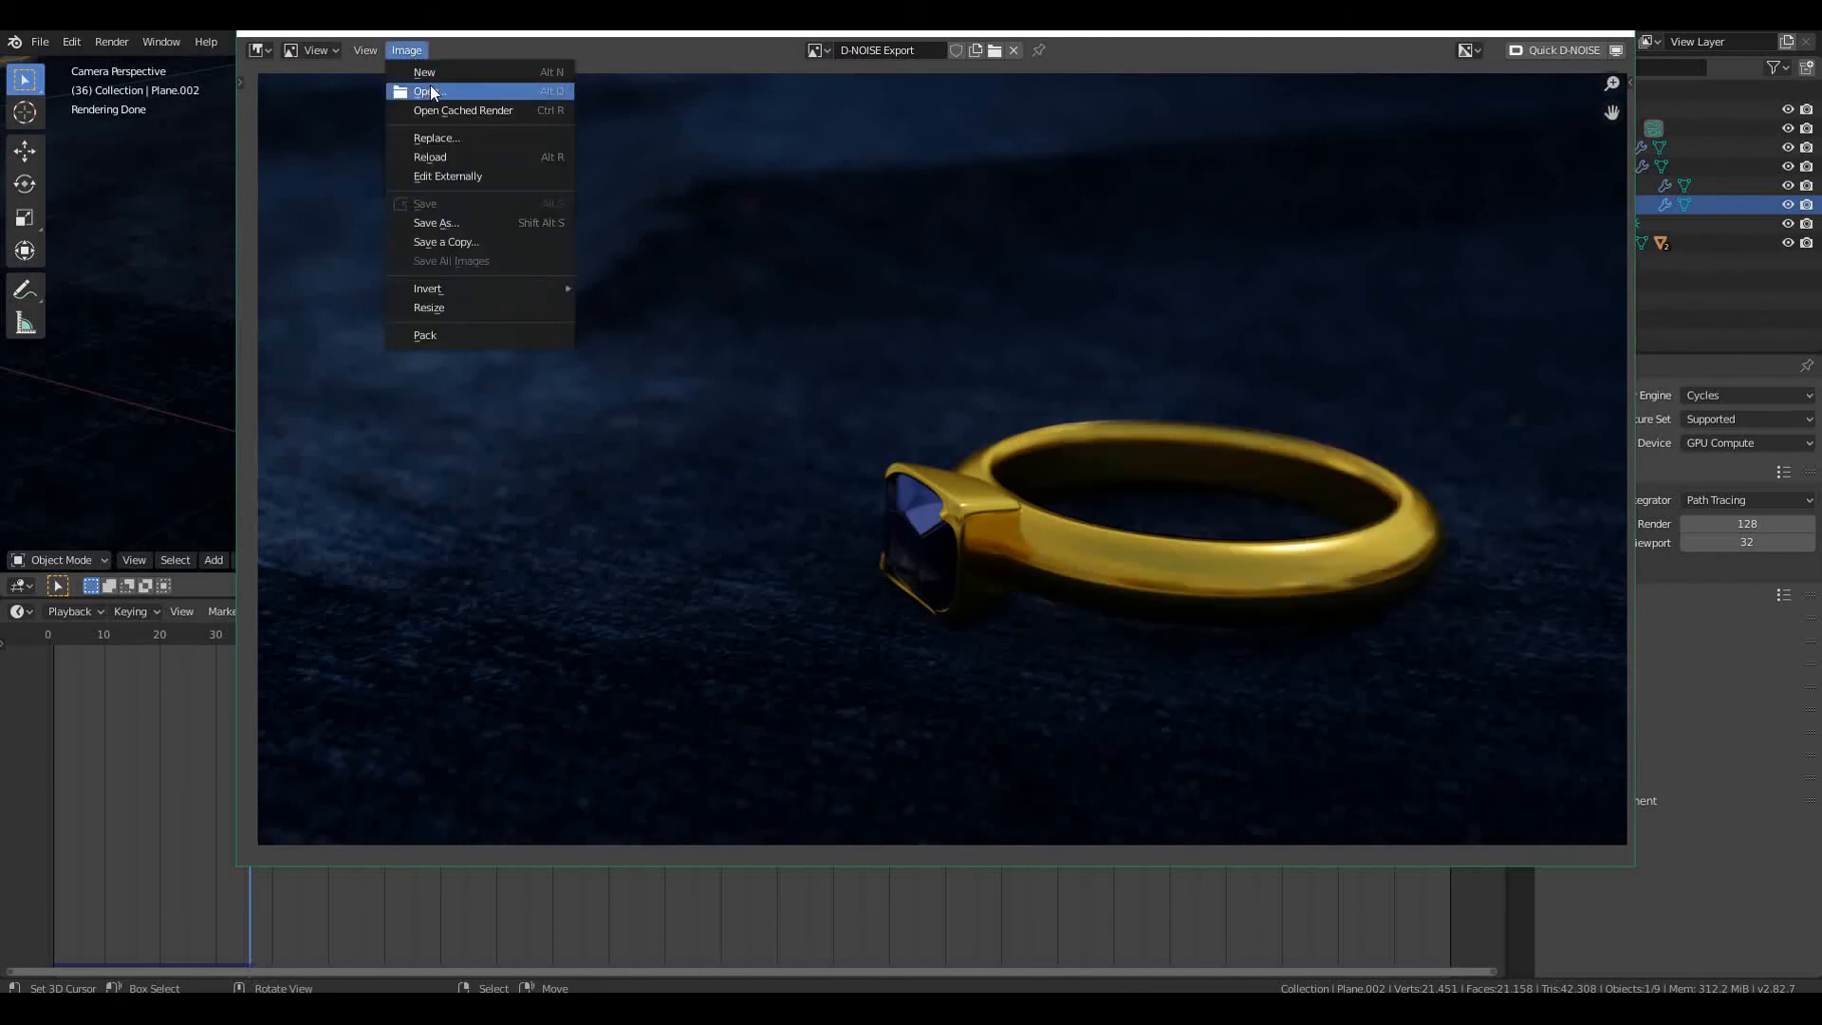